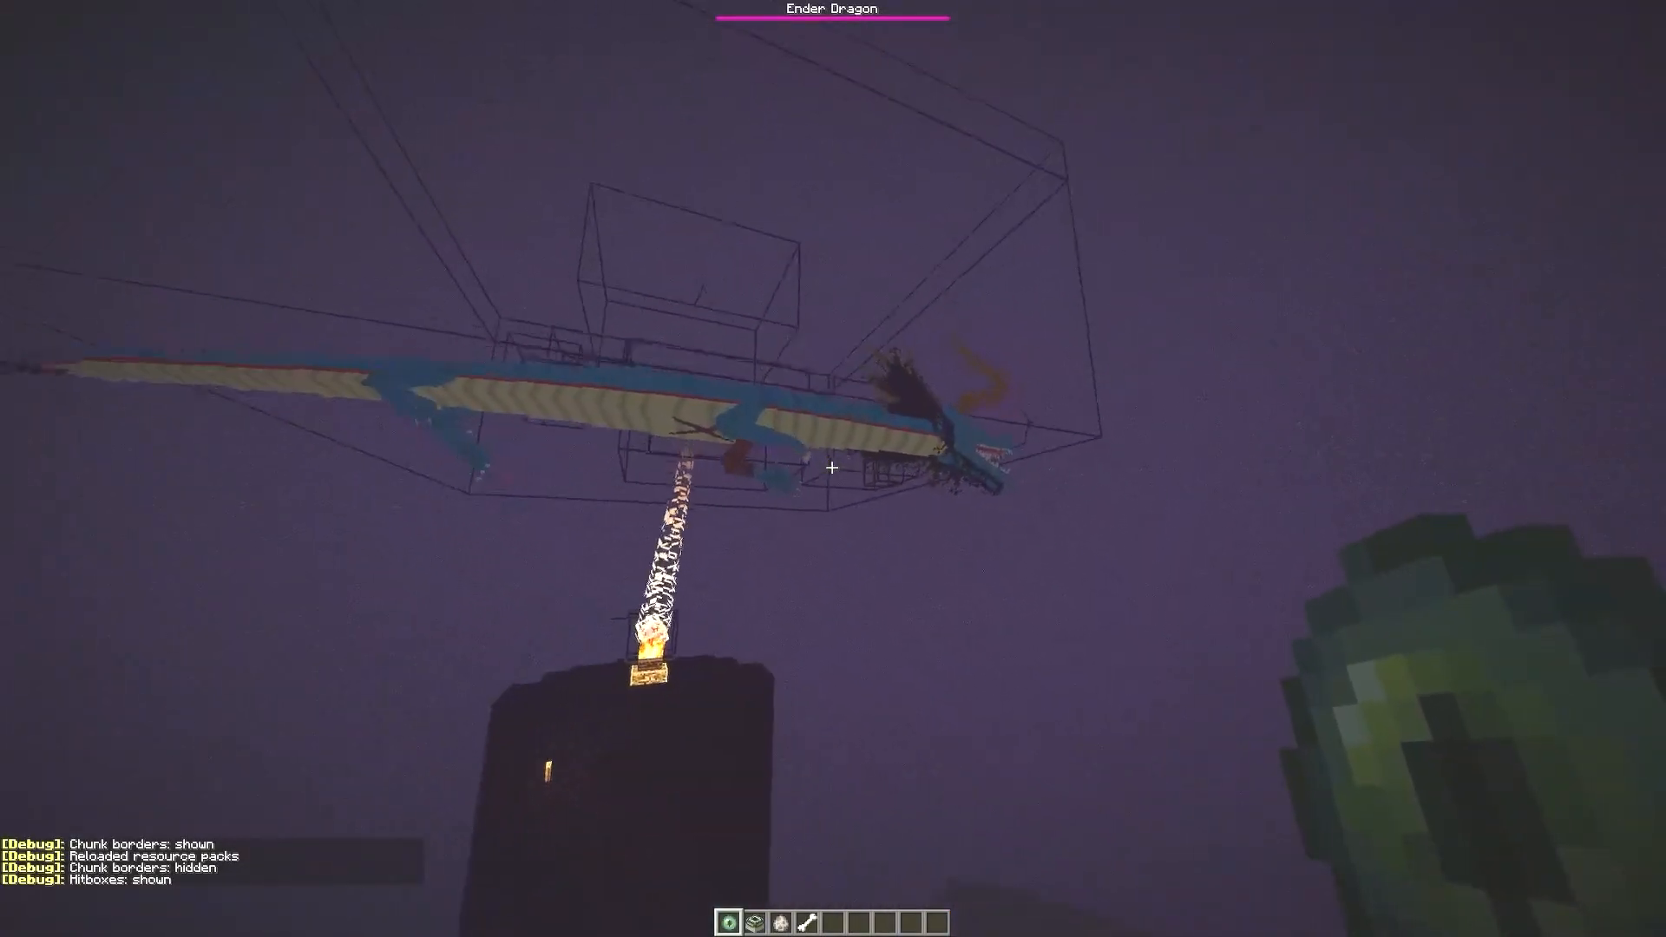
pyautogui.scroll(-4, 832, 467)
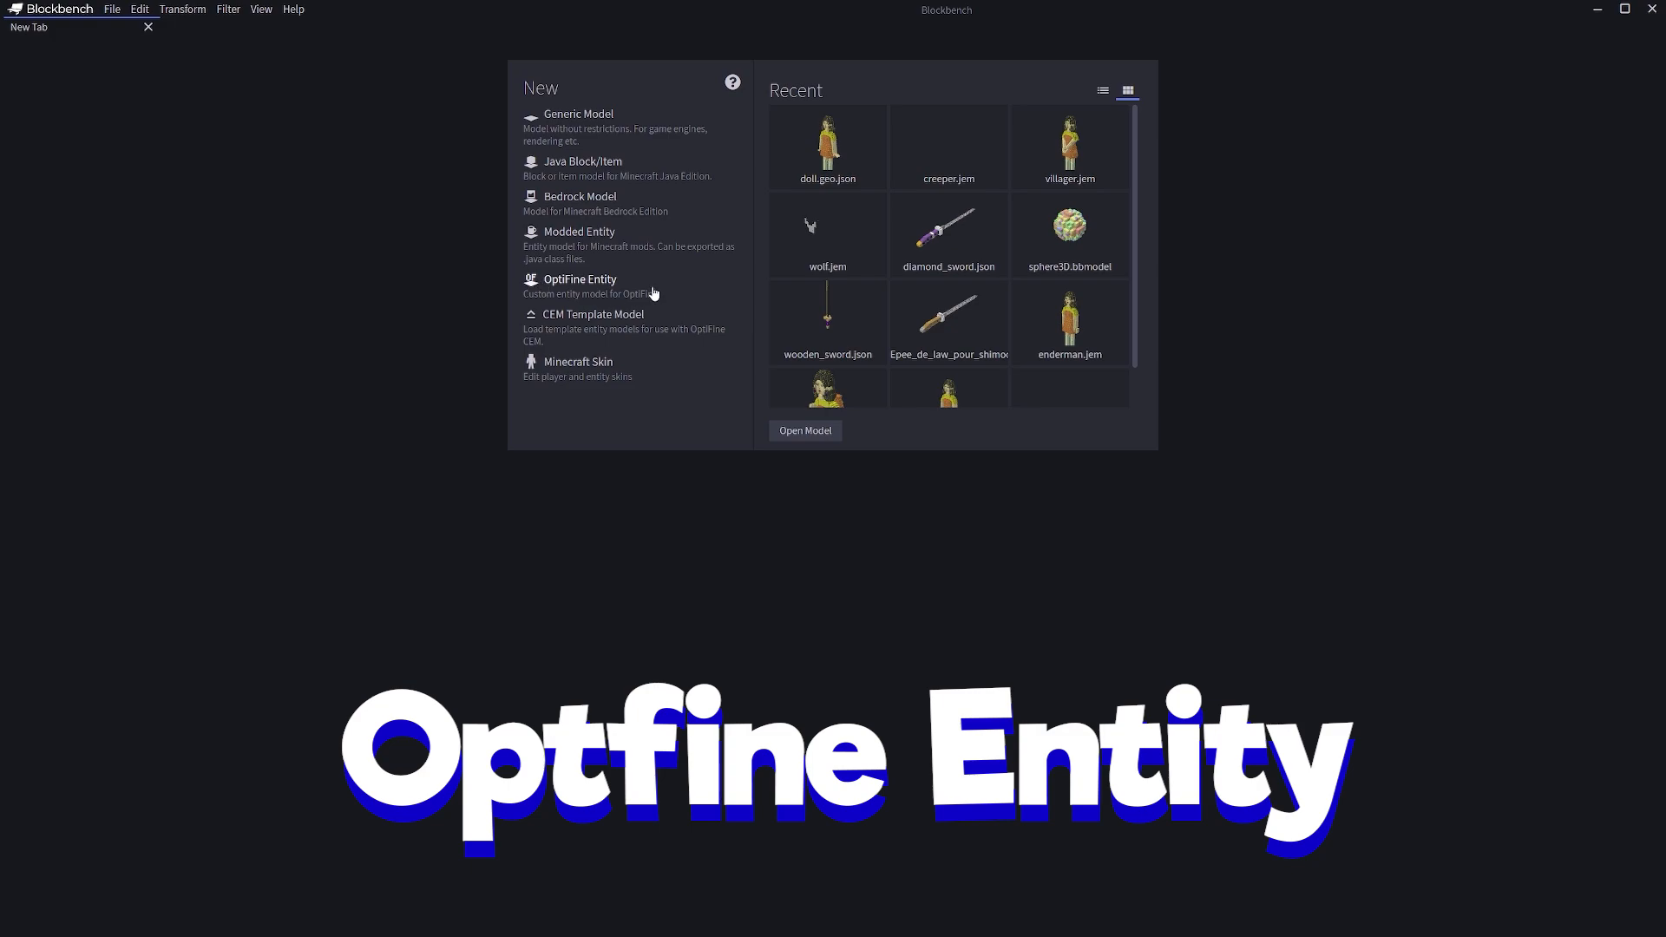
# - Create an OptiFine Entity project named wolf with Box UV and a 16 × 16 texture size, and add a cube
pyautogui.click(577, 281)
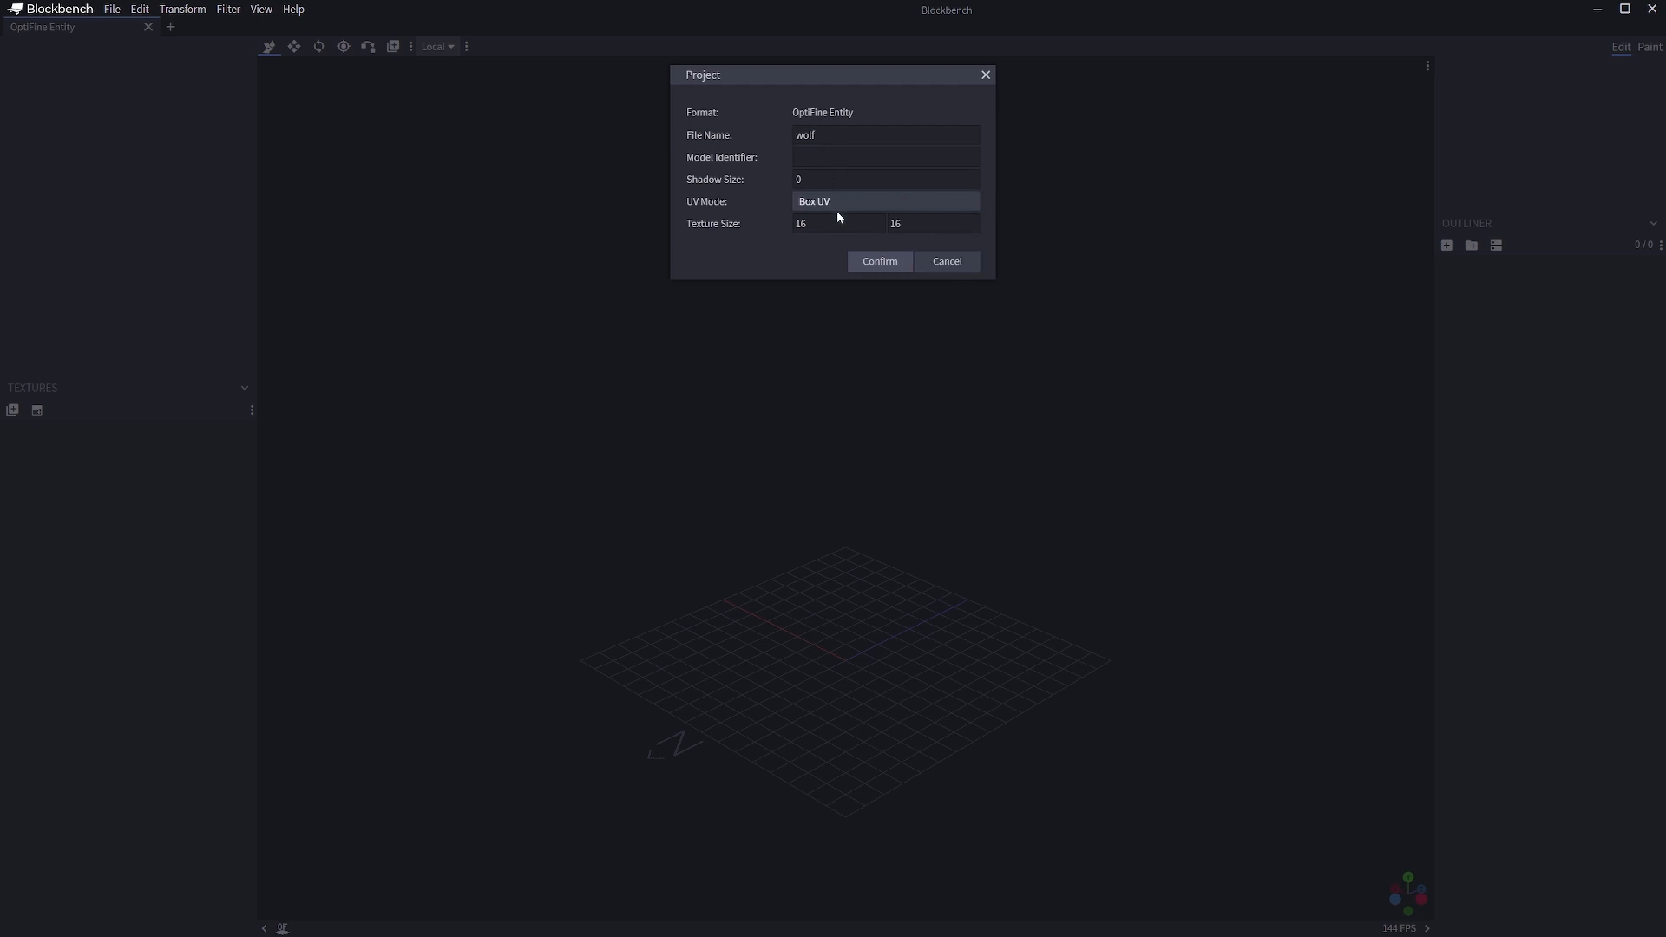
pyautogui.click(877, 262)
pyautogui.moveTo(581, 498); pyautogui.dragTo(913, 636)
pyautogui.click(1446, 246)
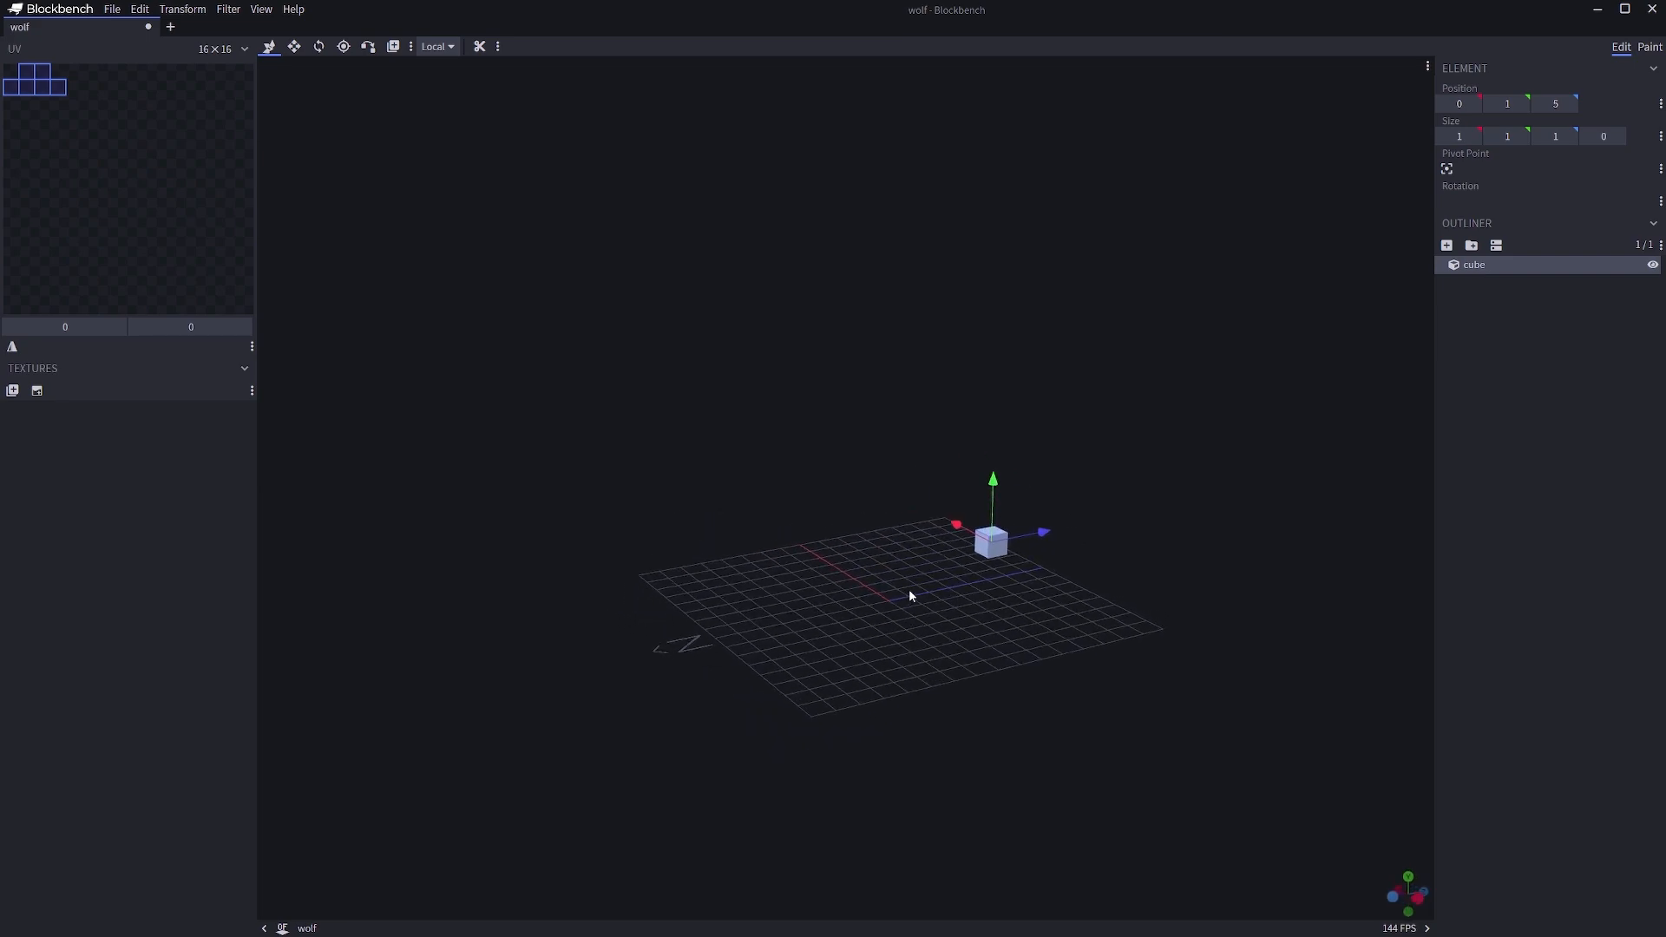
# - Delete the cube from the wolf project
pyautogui.moveTo(888, 636); pyautogui.dragTo(904, 675)
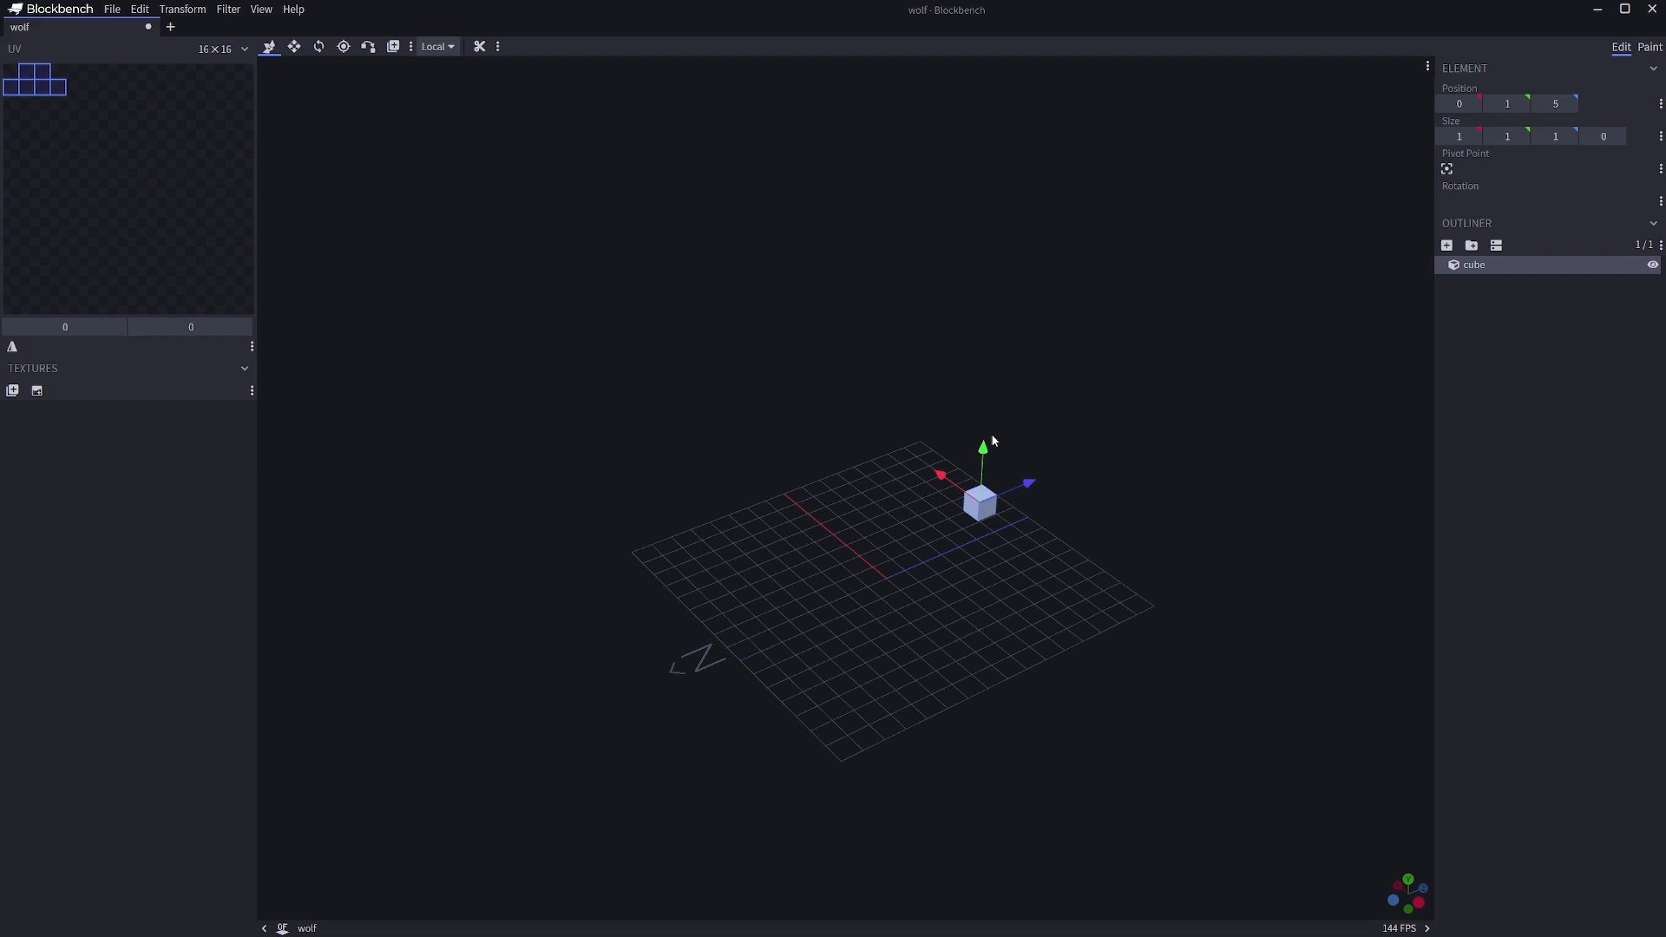
pyautogui.moveTo(961, 645); pyautogui.dragTo(1078, 621)
pyautogui.moveTo(1049, 562); pyautogui.dragTo(872, 517)
pyautogui.press('Delete')
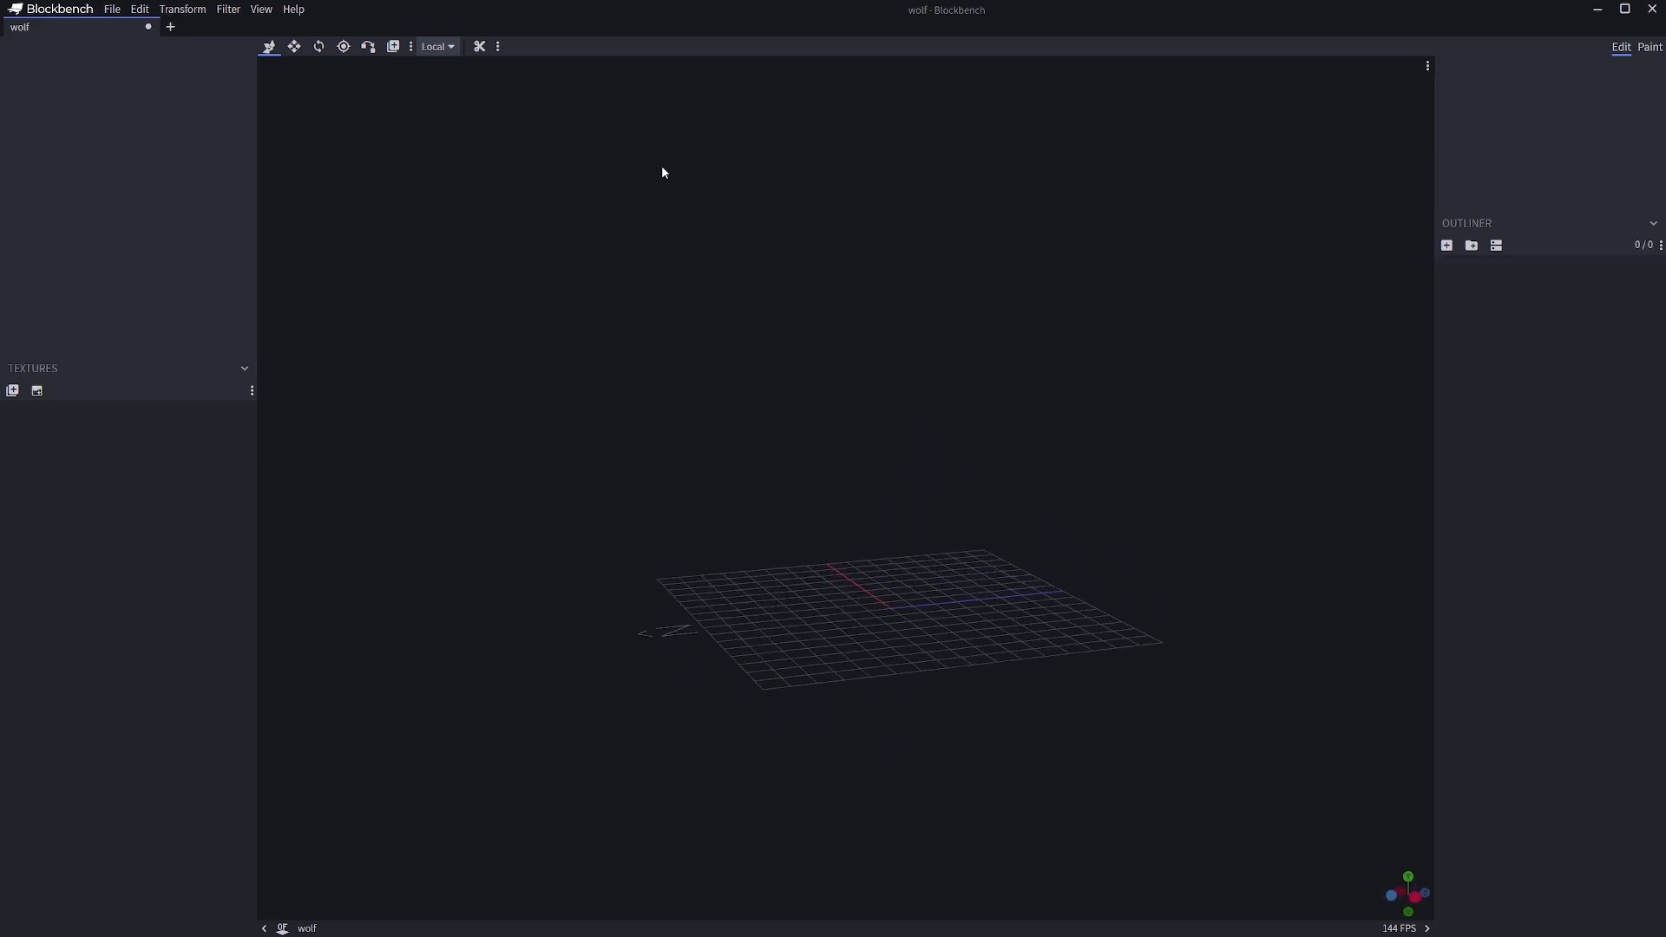
# - Search the available and installed plugins for "cem" to check for the CEM Template Loader
pyautogui.click(134, 11)
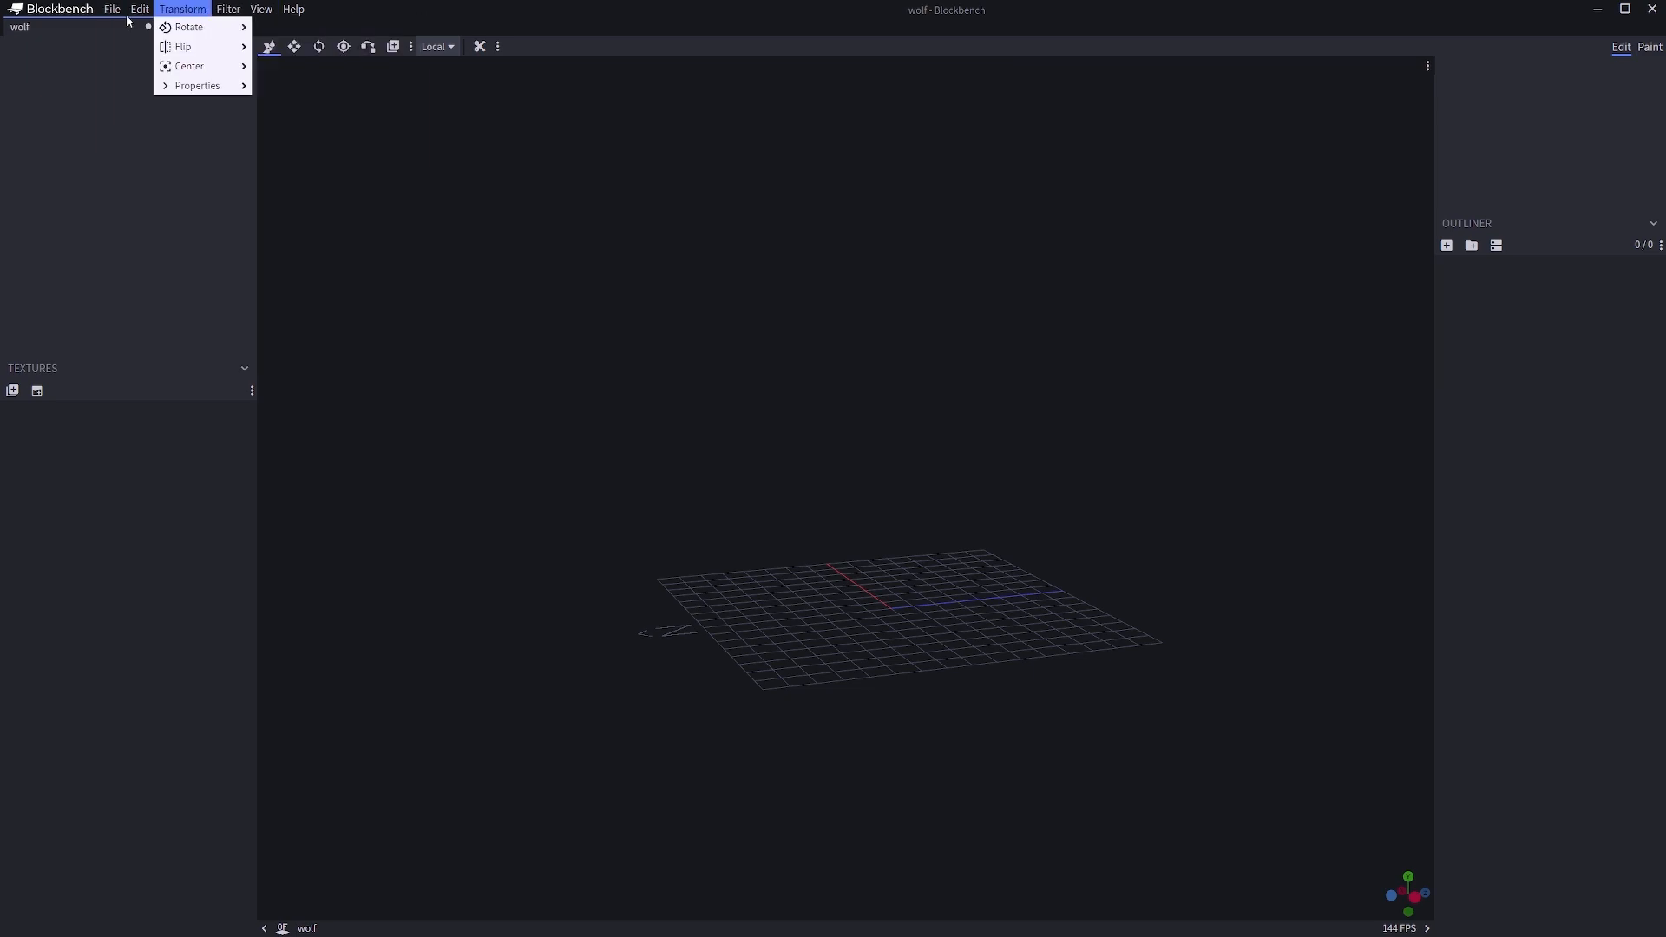
pyautogui.moveTo(111, 12)
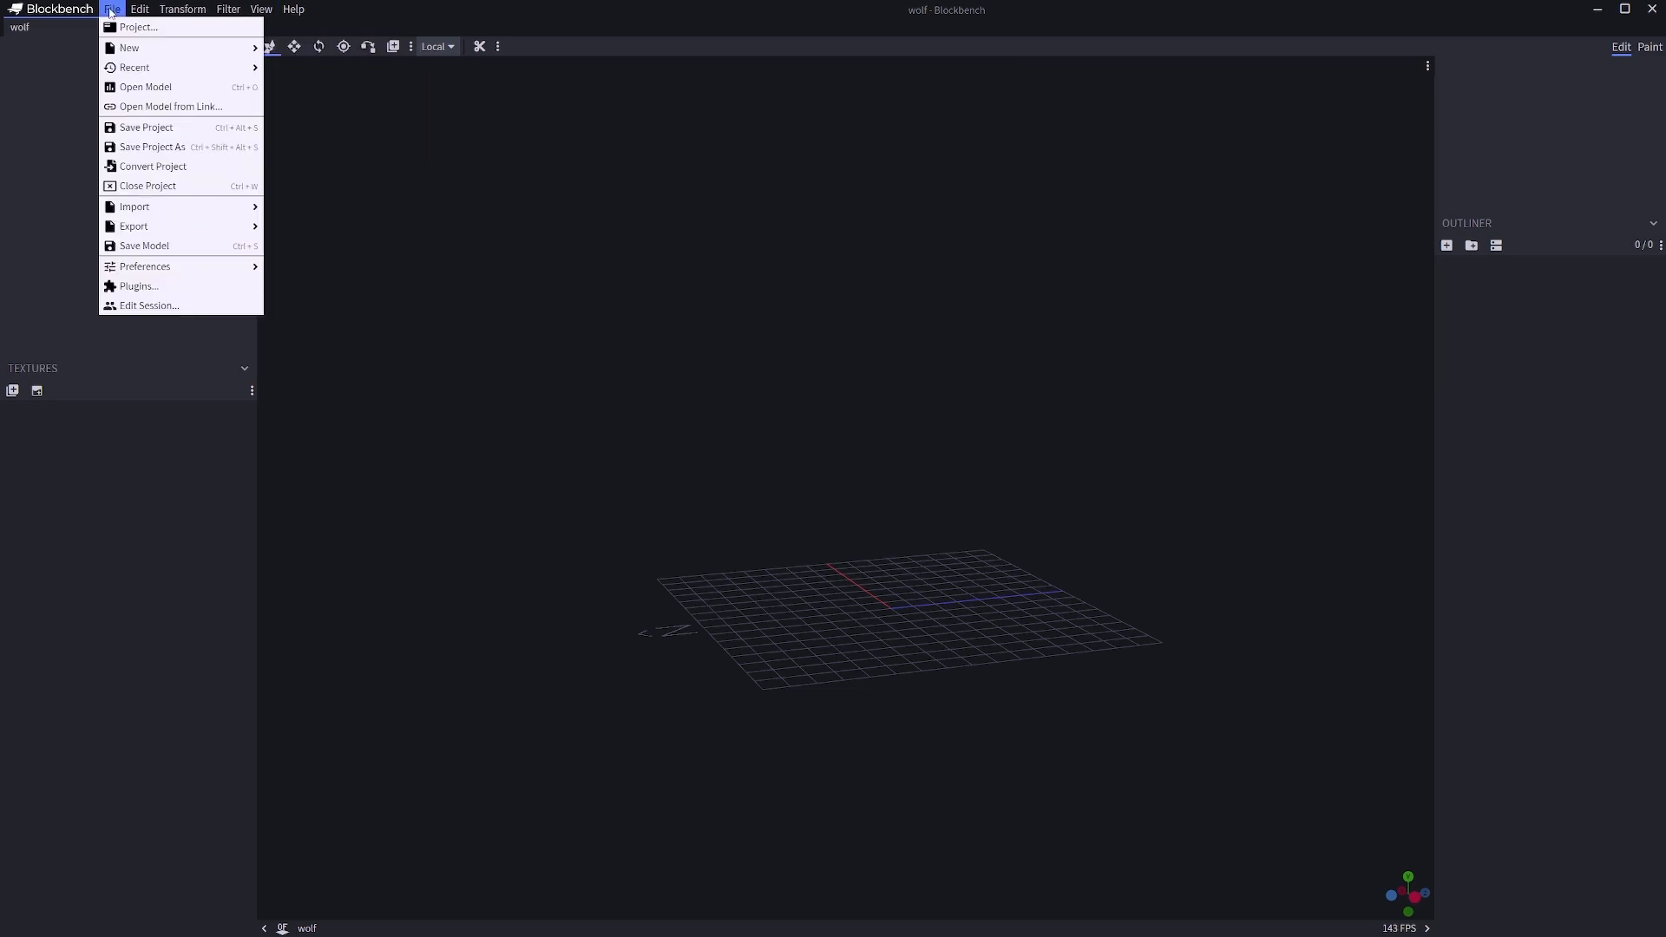
pyautogui.click(139, 286)
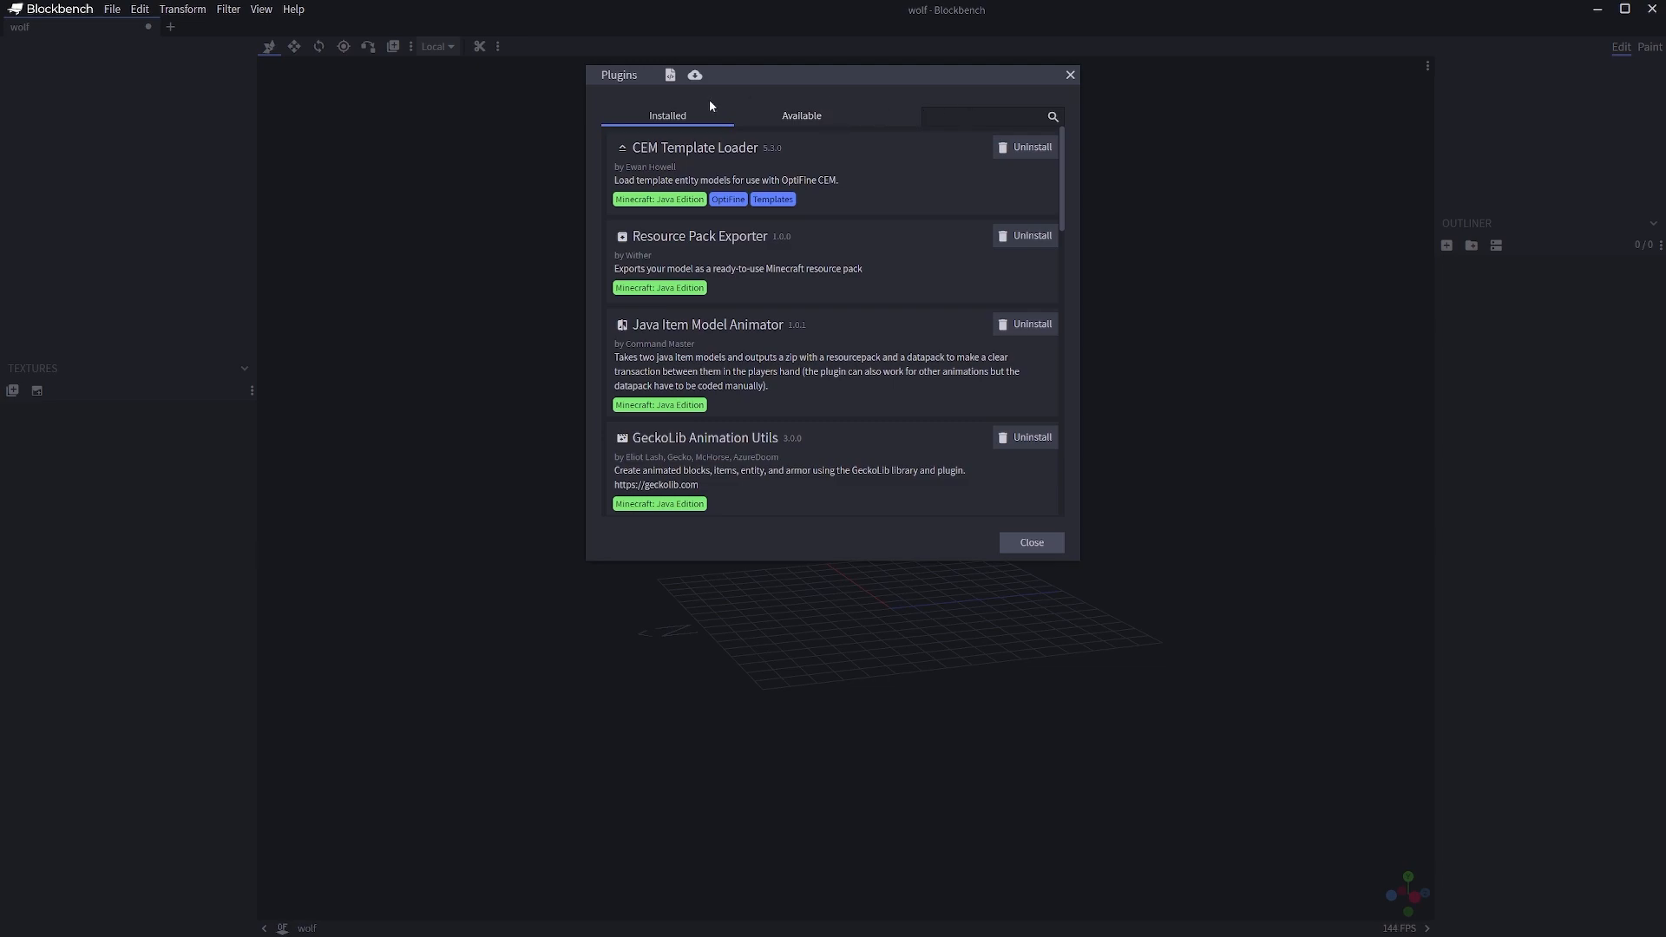
pyautogui.click(800, 118)
pyautogui.click(950, 117)
pyautogui.write('c')
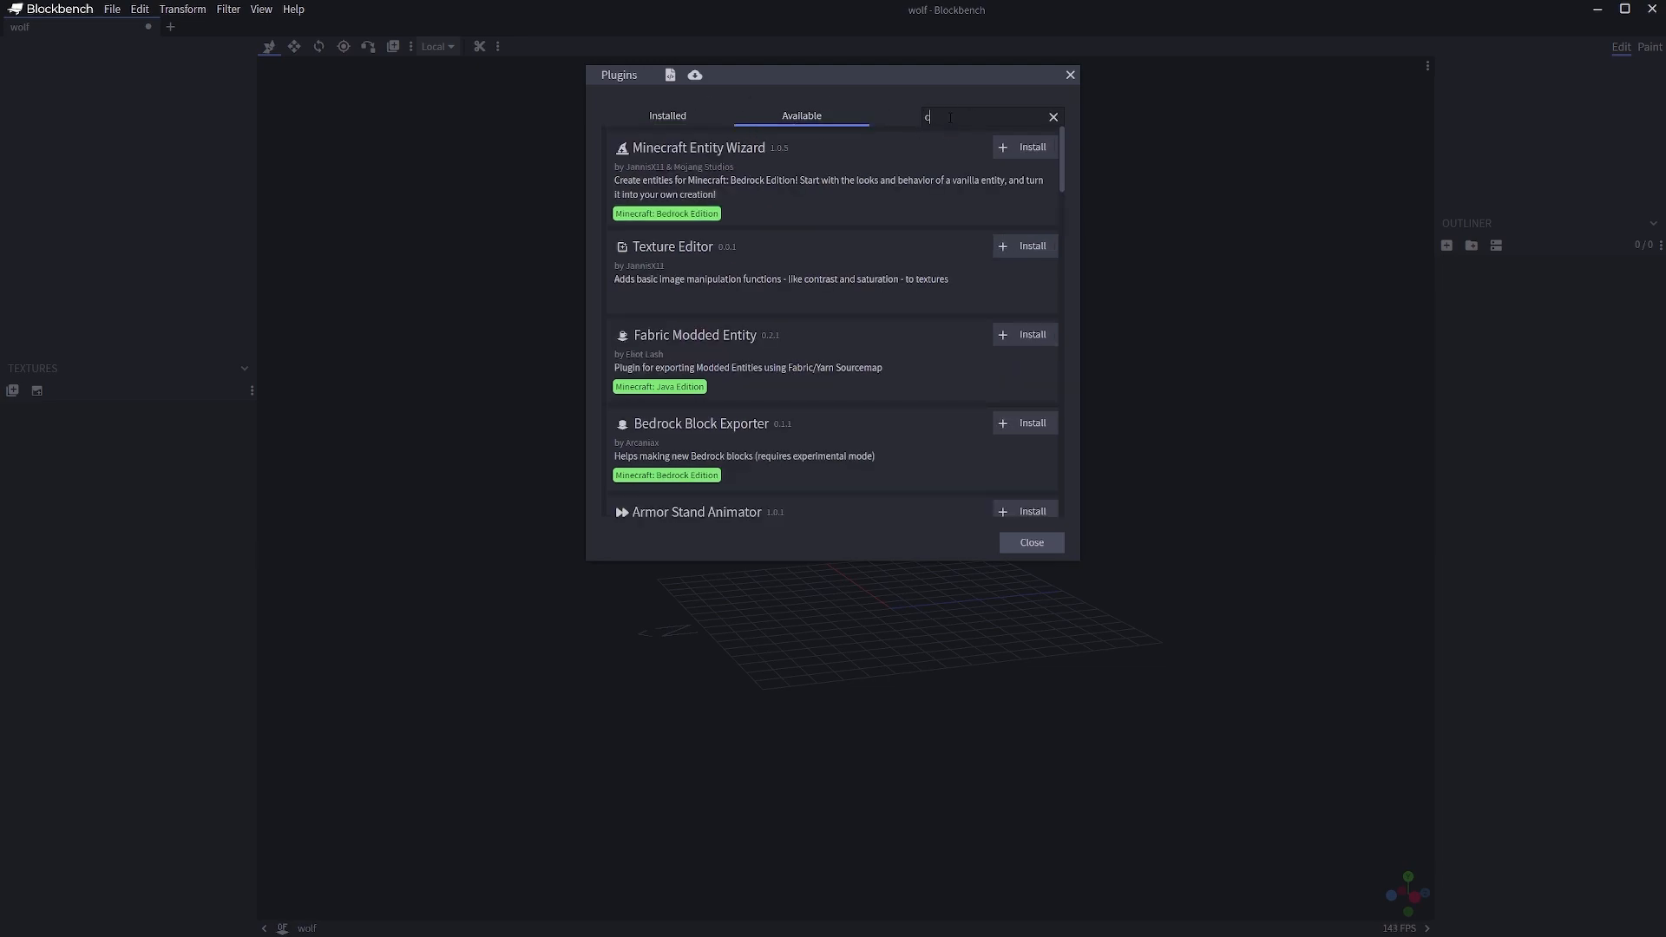
pyautogui.write('em')
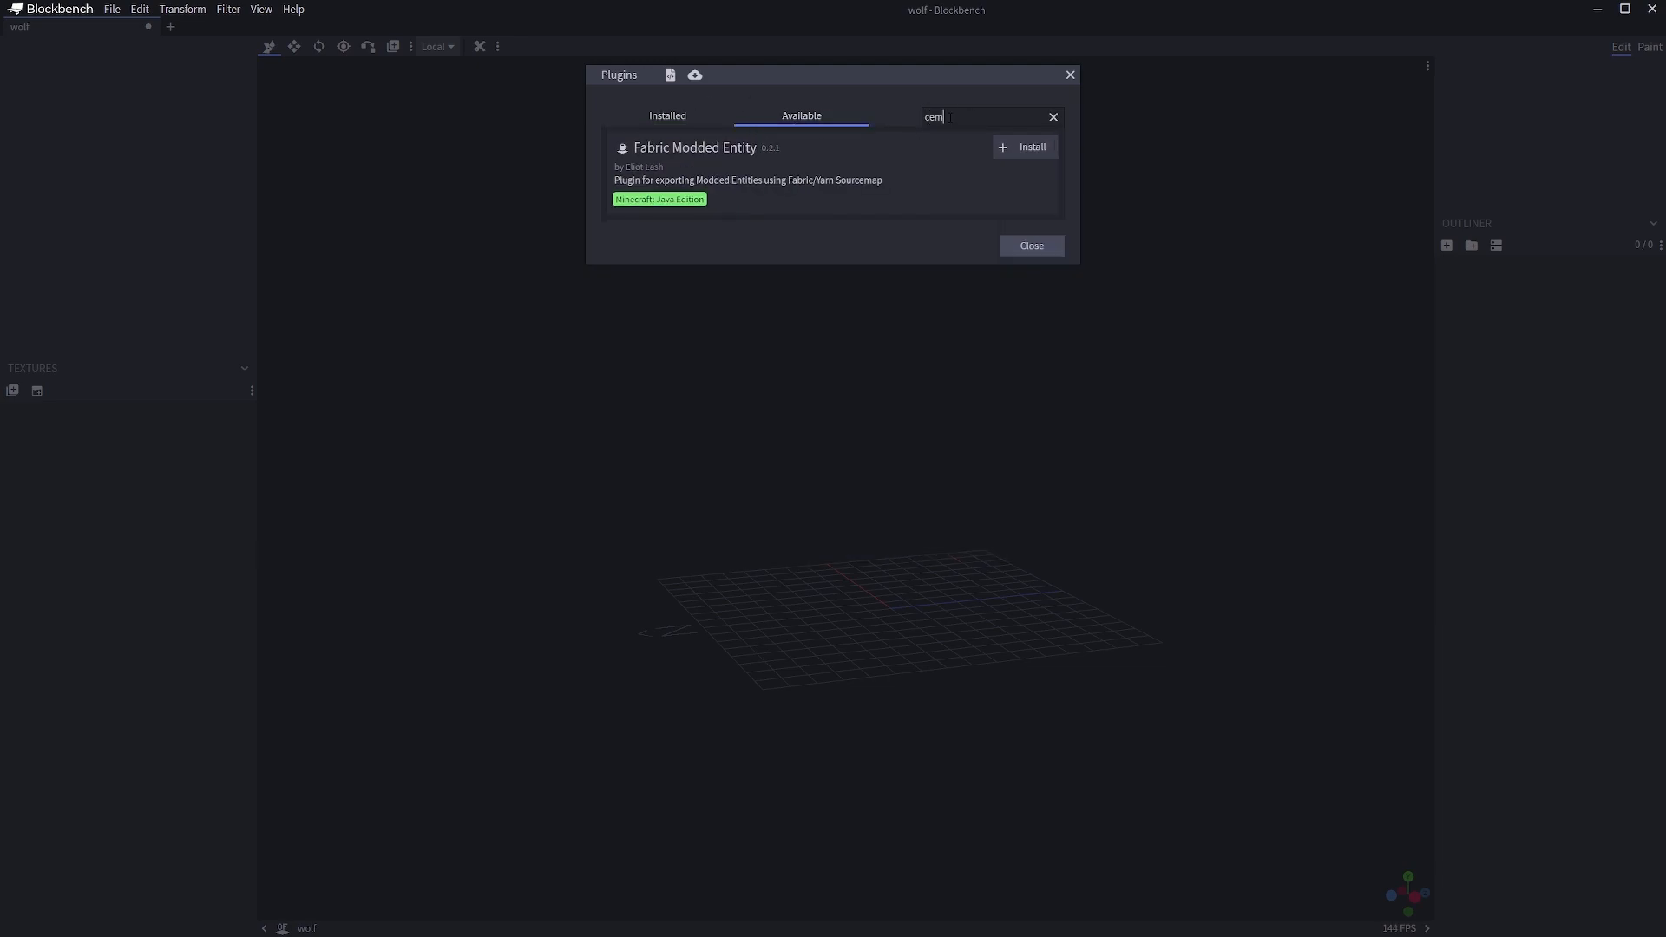
pyautogui.click(668, 111)
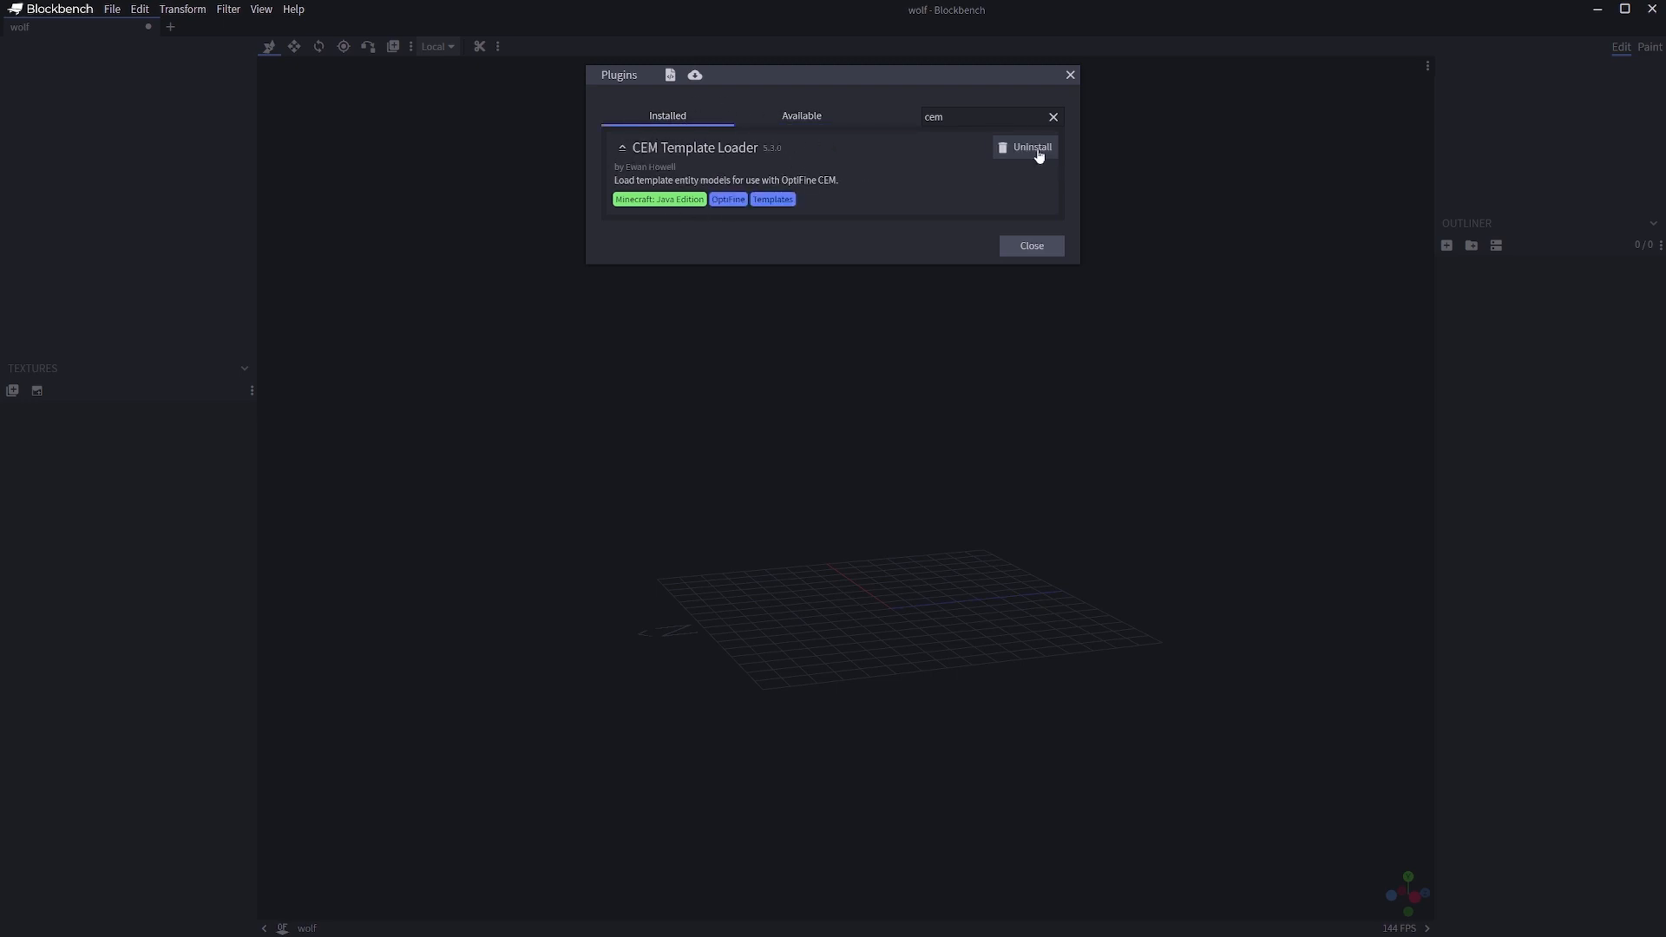
pyautogui.click(1071, 76)
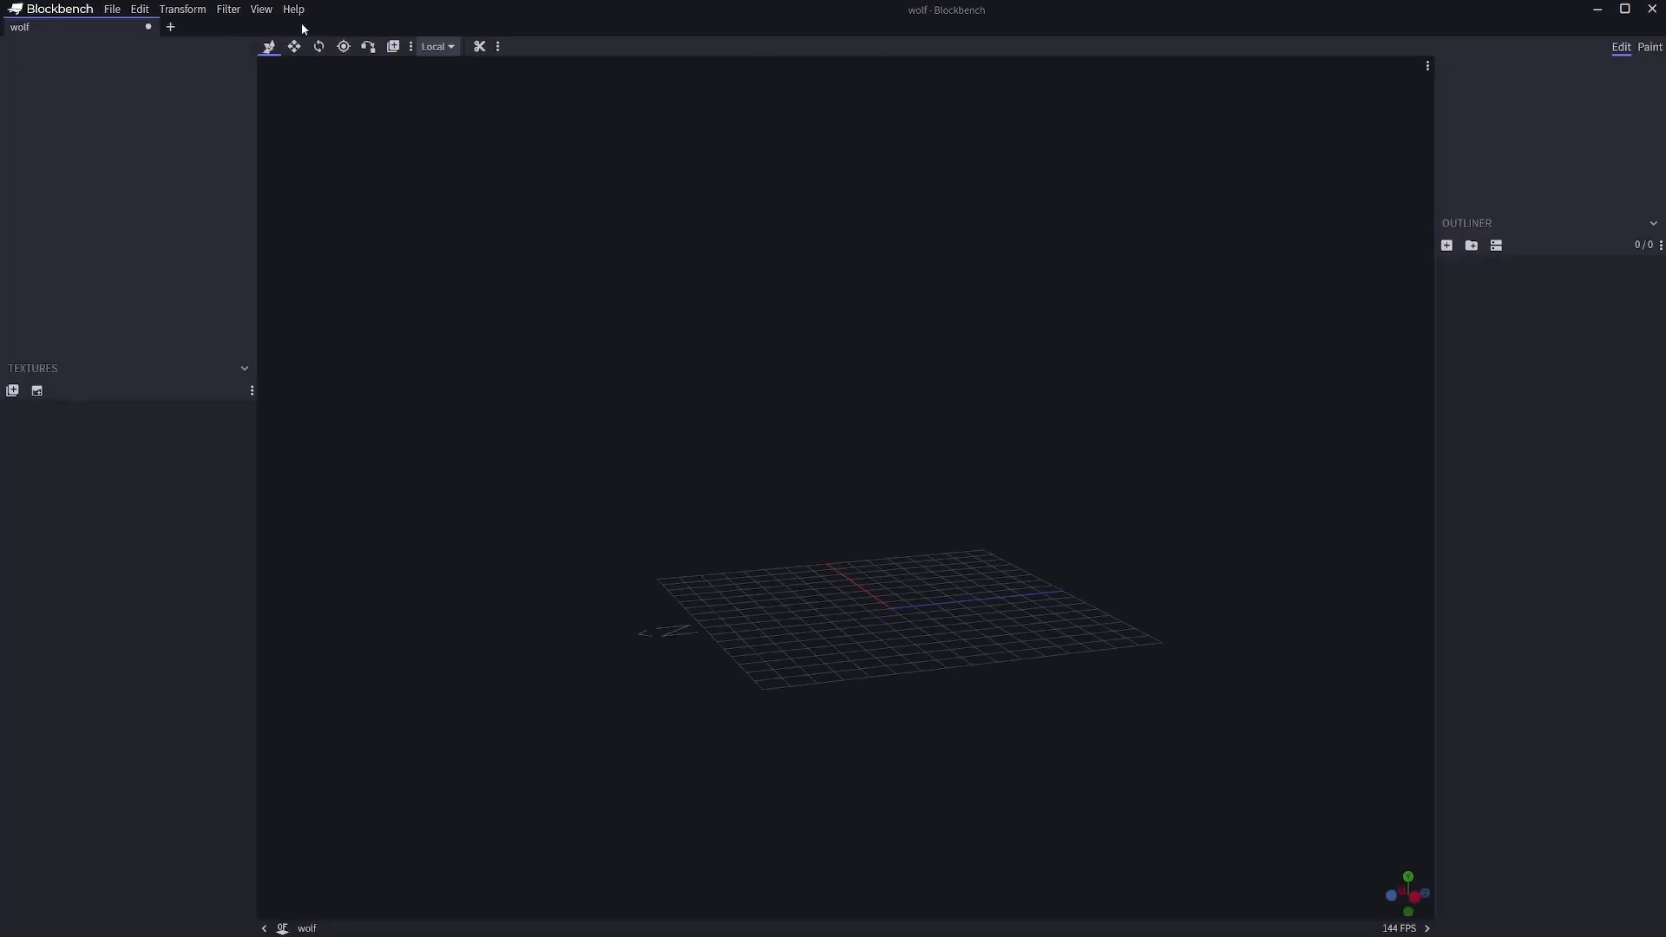
# - Discard the empty wolf project and create a new Generic Model project
pyautogui.click(148, 27)
pyautogui.click(857, 463)
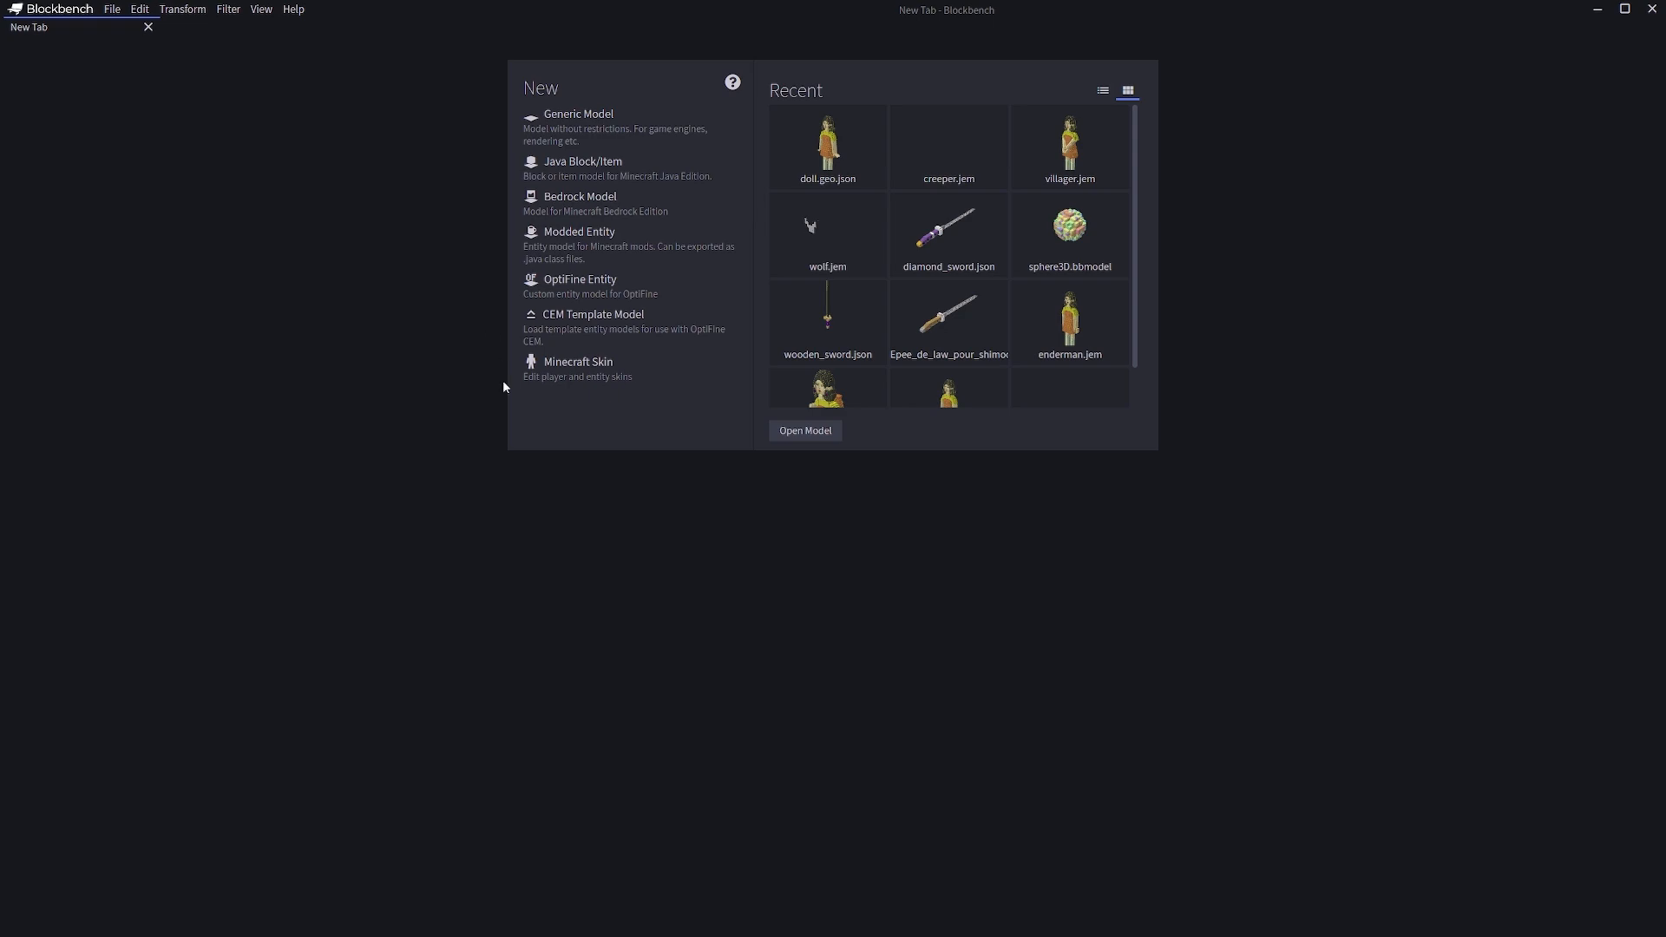
pyautogui.click(586, 322)
pyautogui.click(1142, 75)
pyautogui.click(590, 120)
pyautogui.click(973, 247)
# - Open the CEM Template Loader for supported entities and look through the available models
pyautogui.click(203, 8)
pyautogui.moveTo(236, 14)
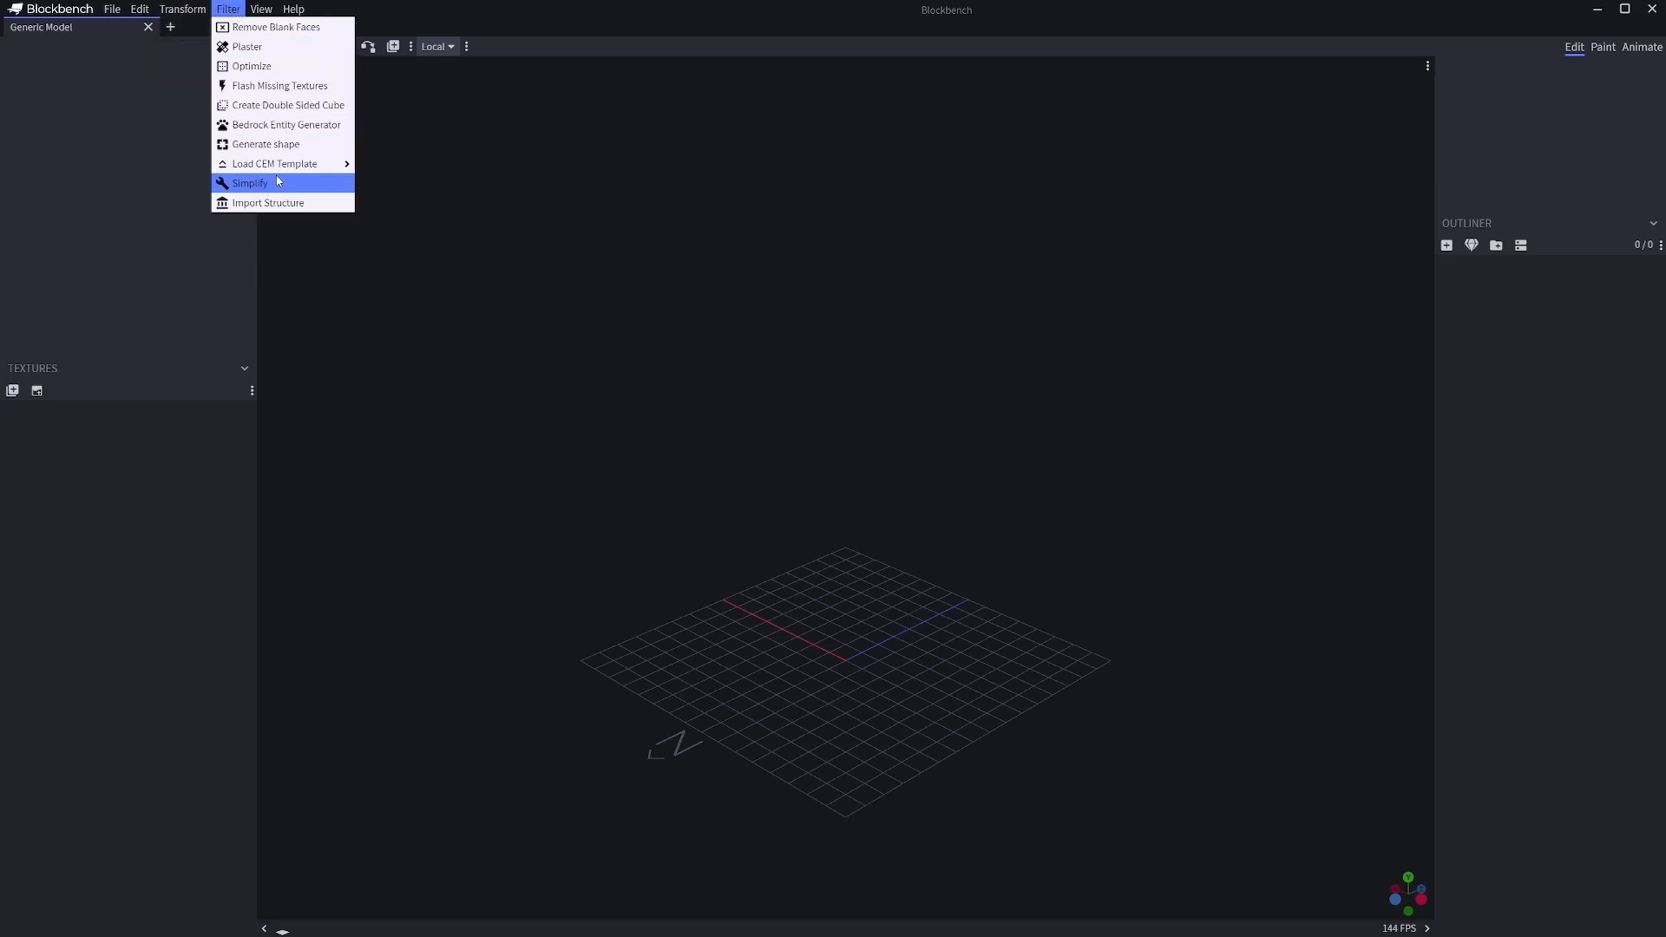
pyautogui.moveTo(295, 165)
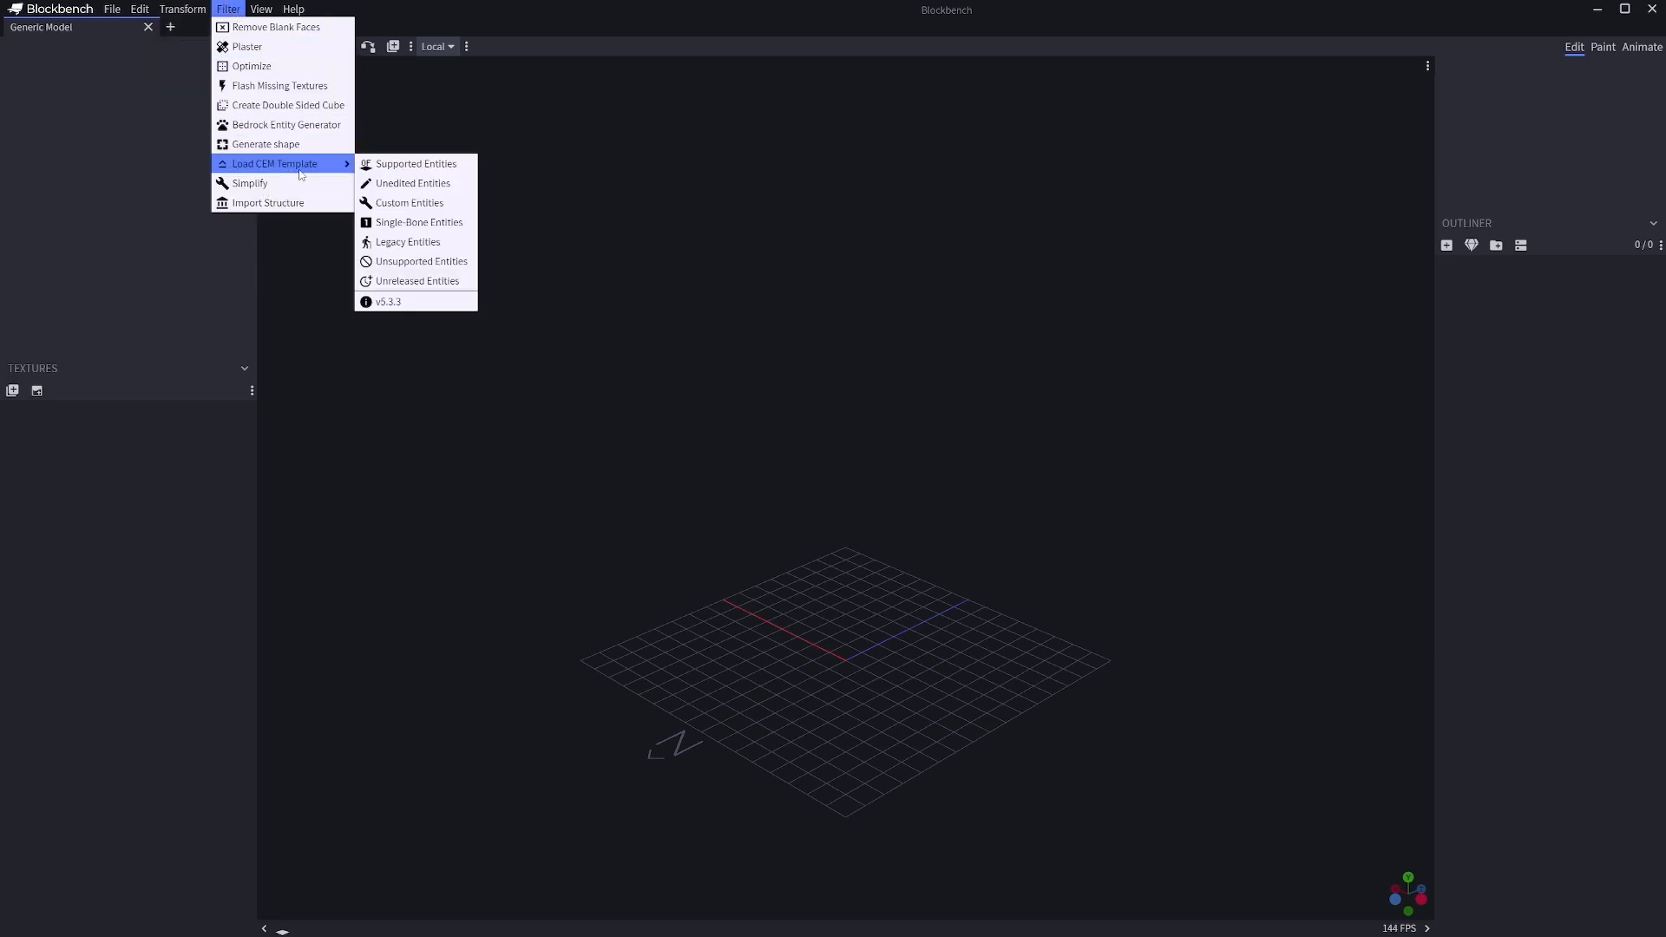
pyautogui.click(408, 166)
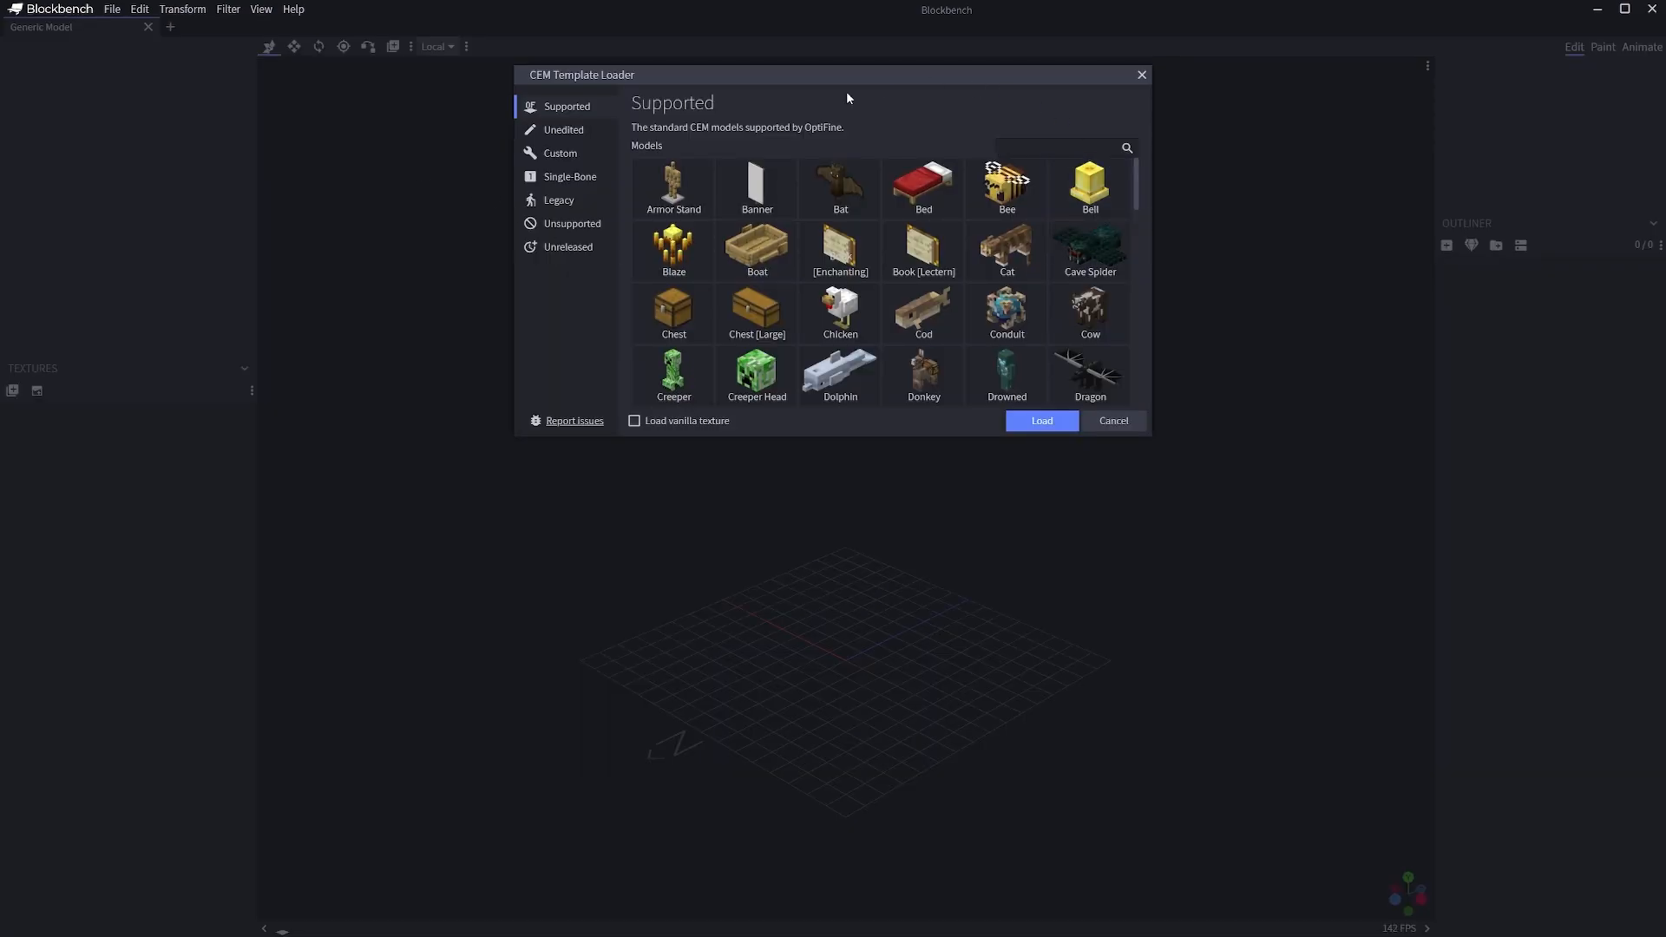
pyautogui.scroll(-8, 879, 301)
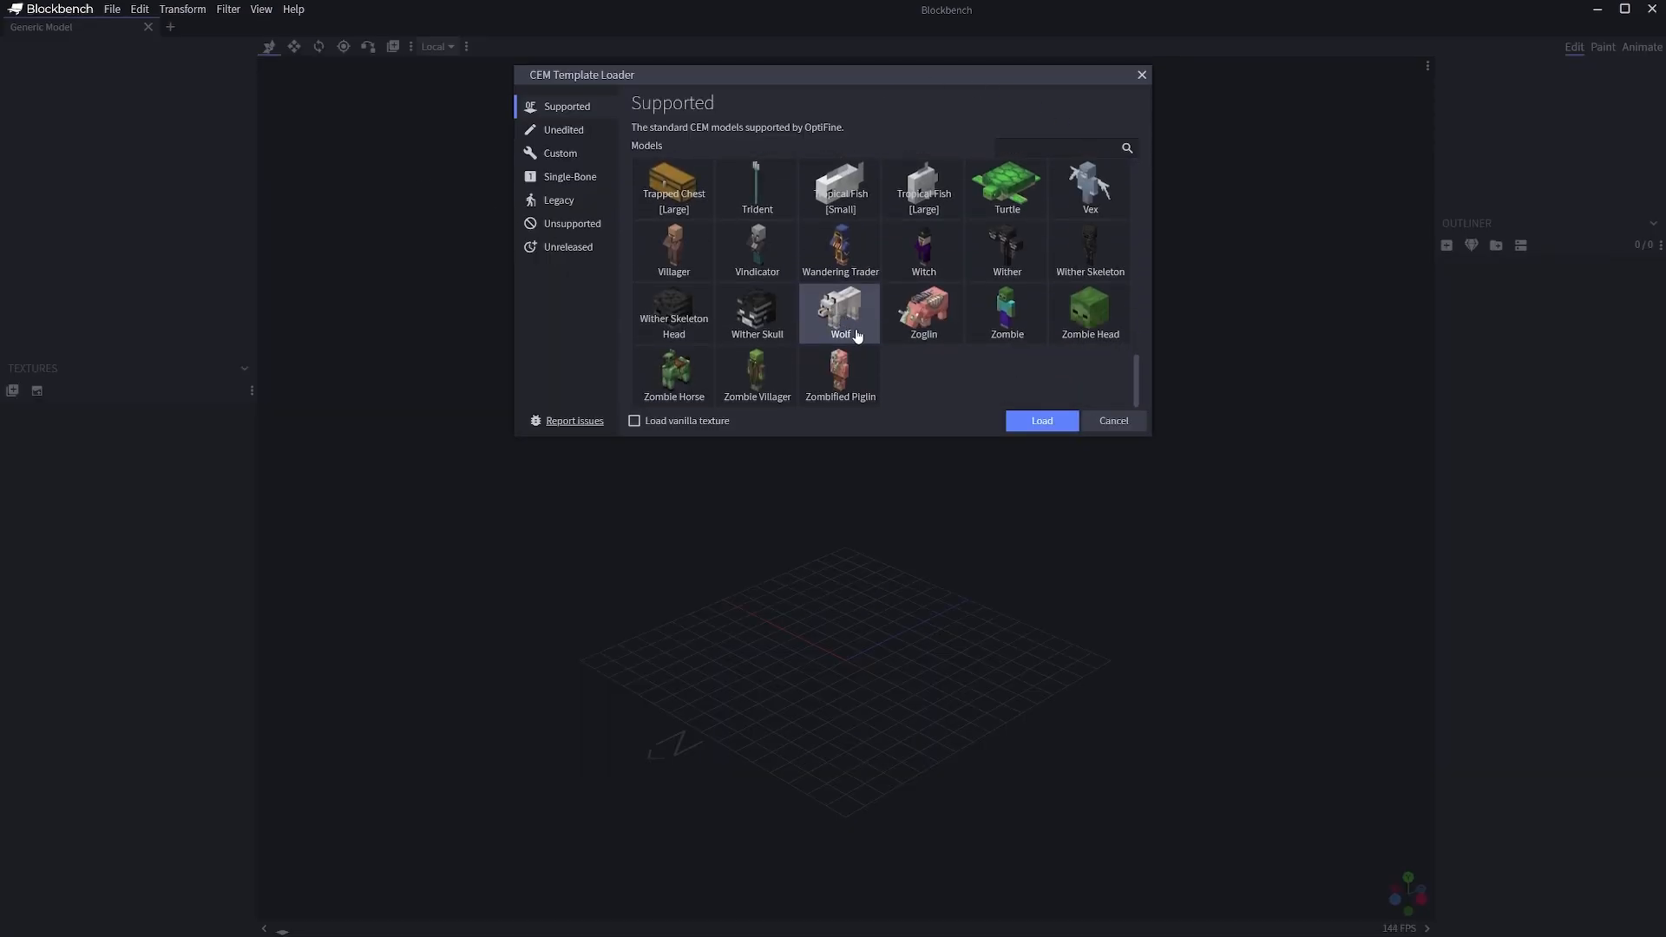
pyautogui.scroll(8, 902, 330)
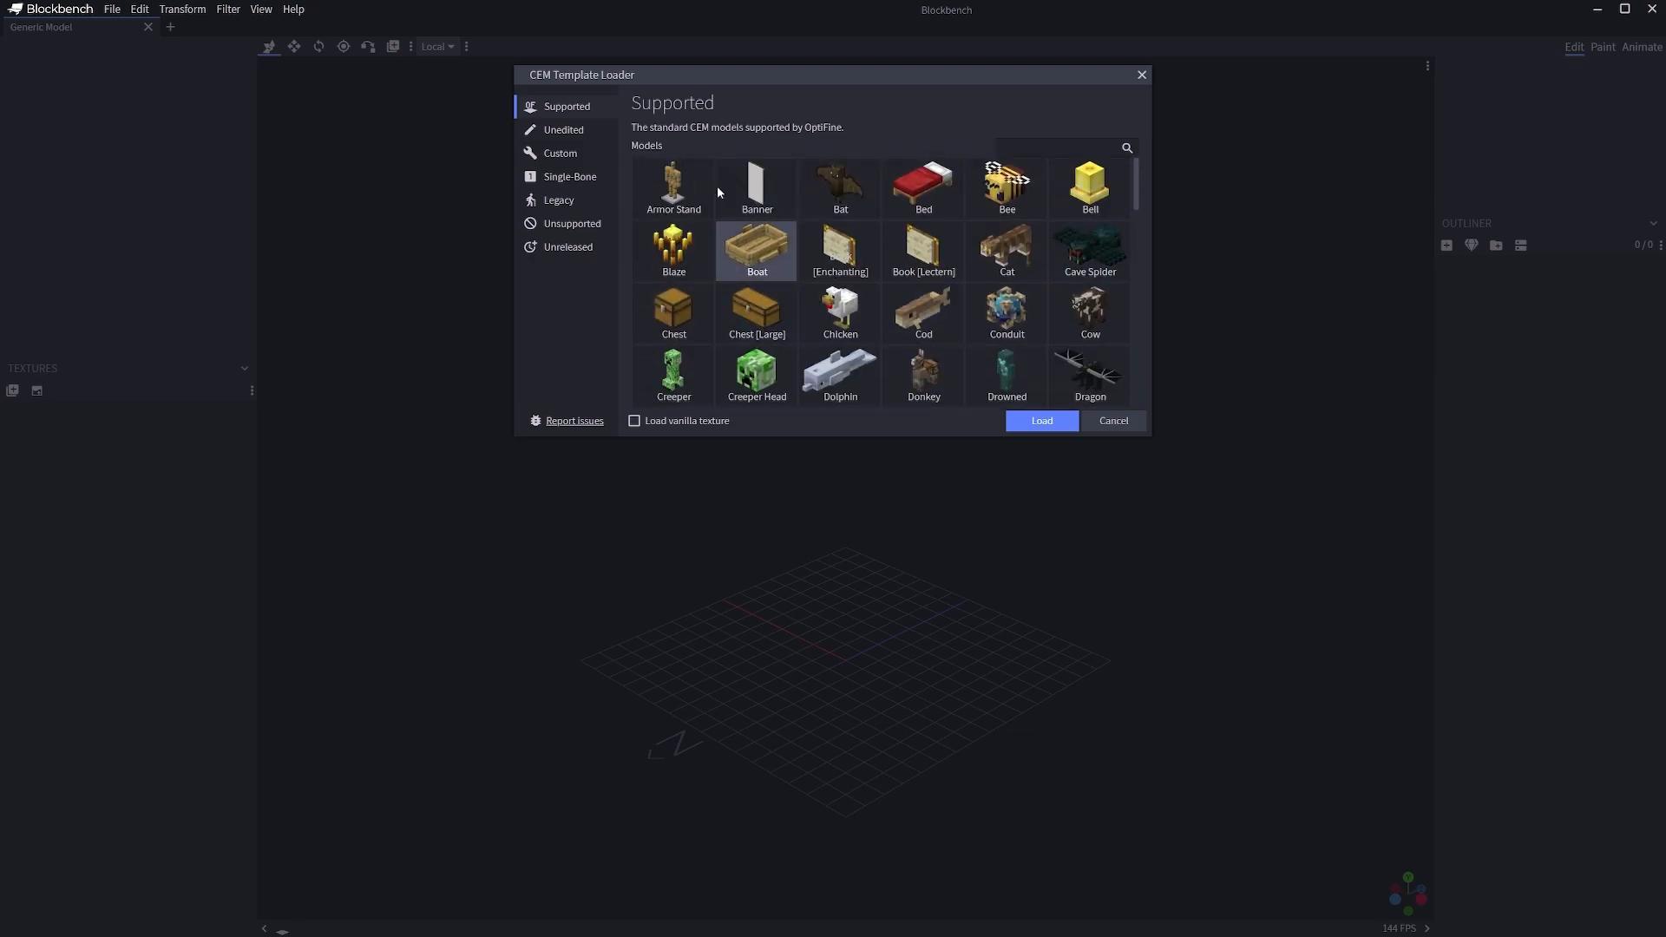
# - Load the Wolf model from the Unedited CEM templates
pyautogui.click(555, 130)
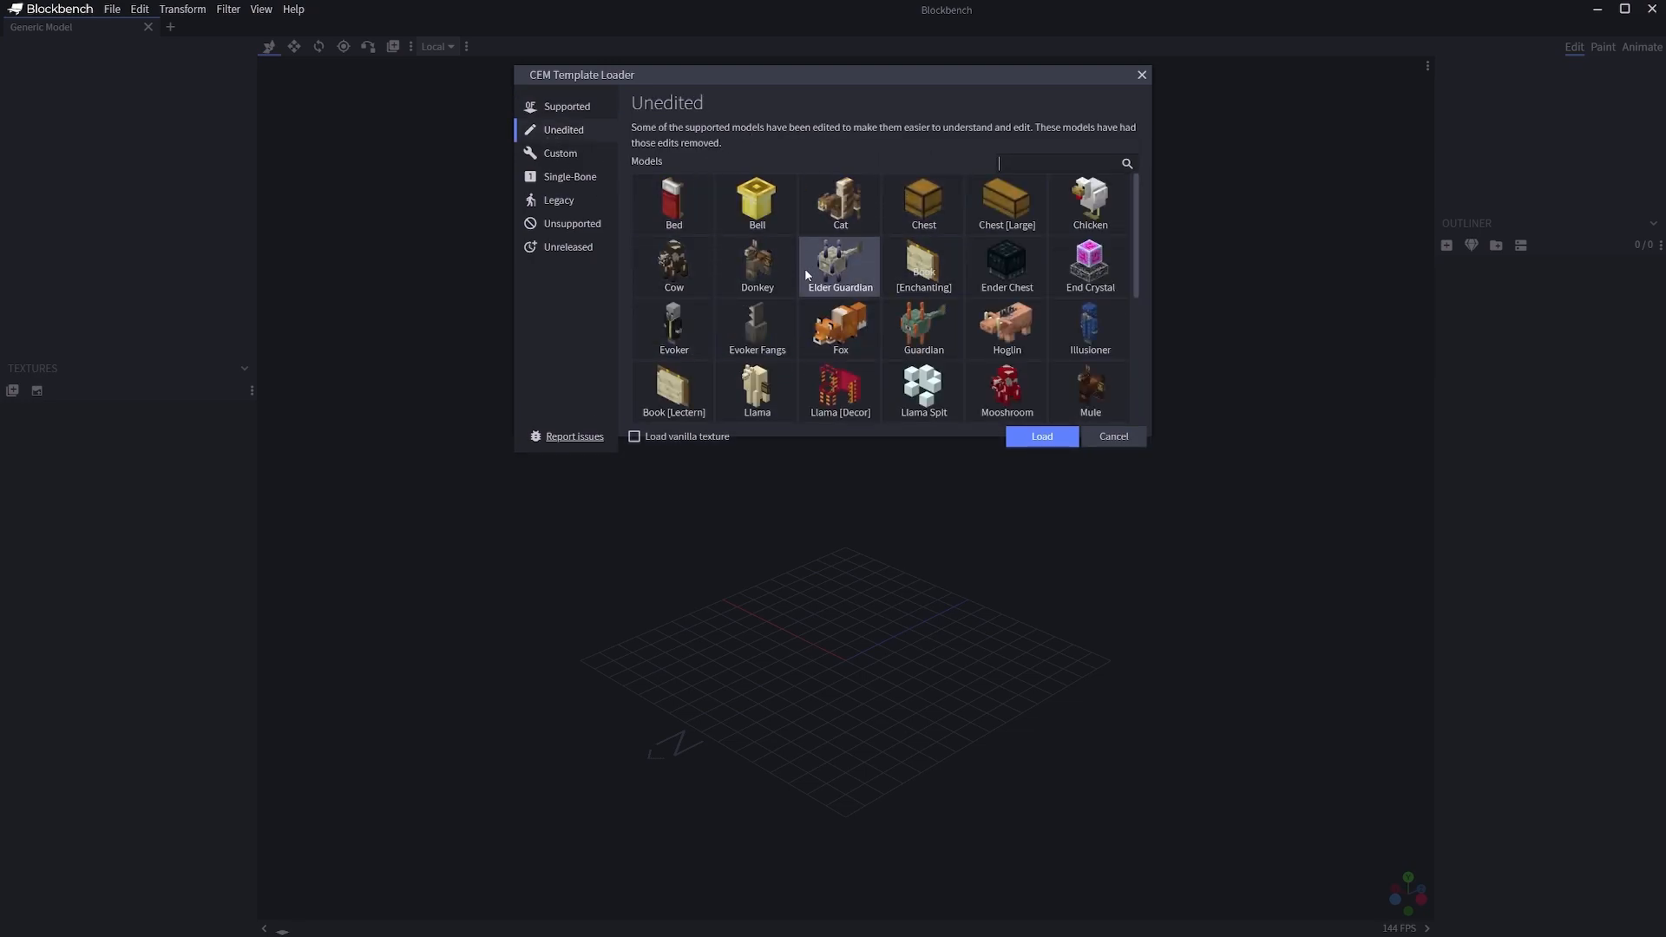
pyautogui.scroll(-3, 846, 271)
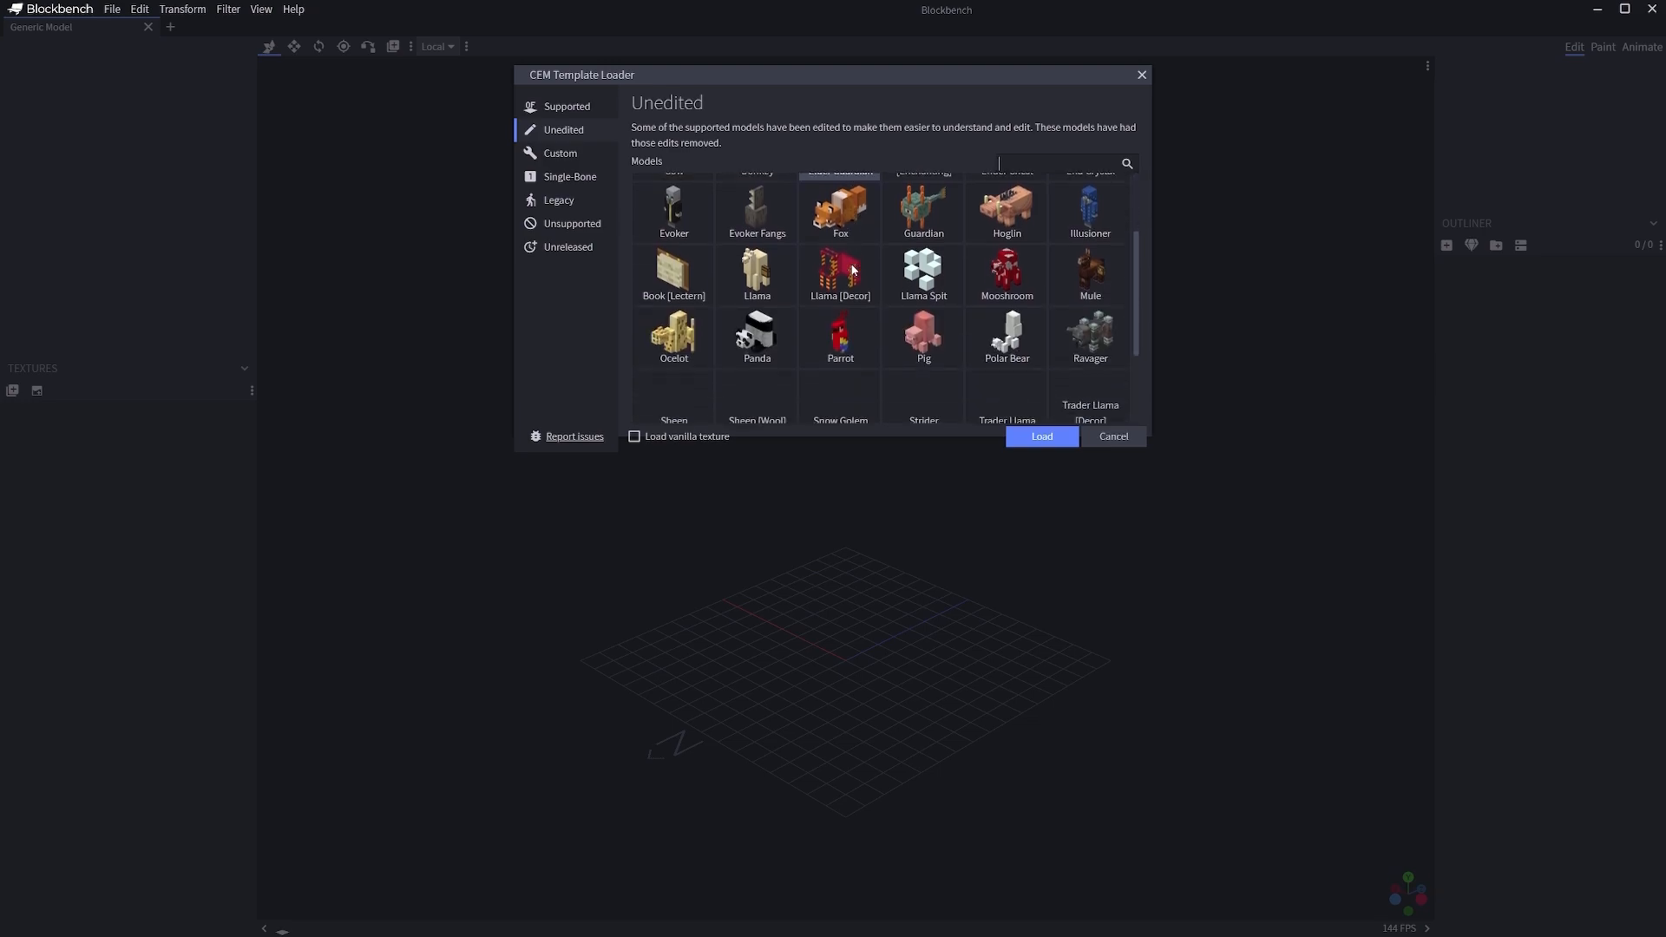
pyautogui.scroll(-1, 845, 271)
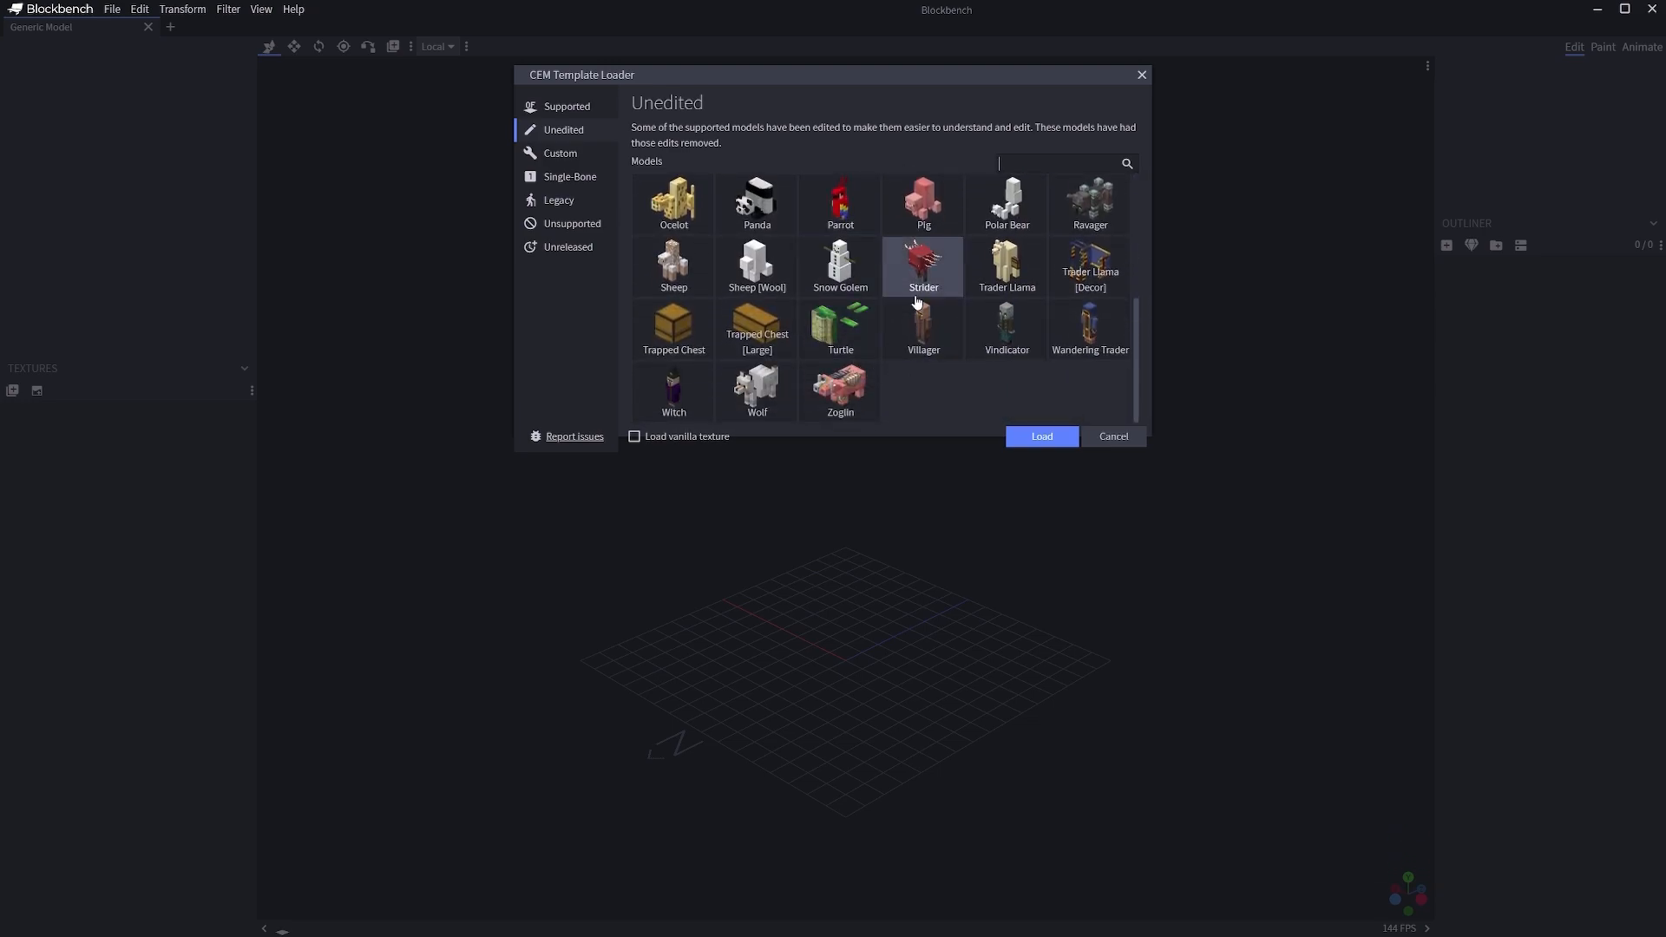
pyautogui.scroll(3, 955, 278)
pyautogui.scroll(-2, 943, 283)
pyautogui.scroll(-1, 940, 278)
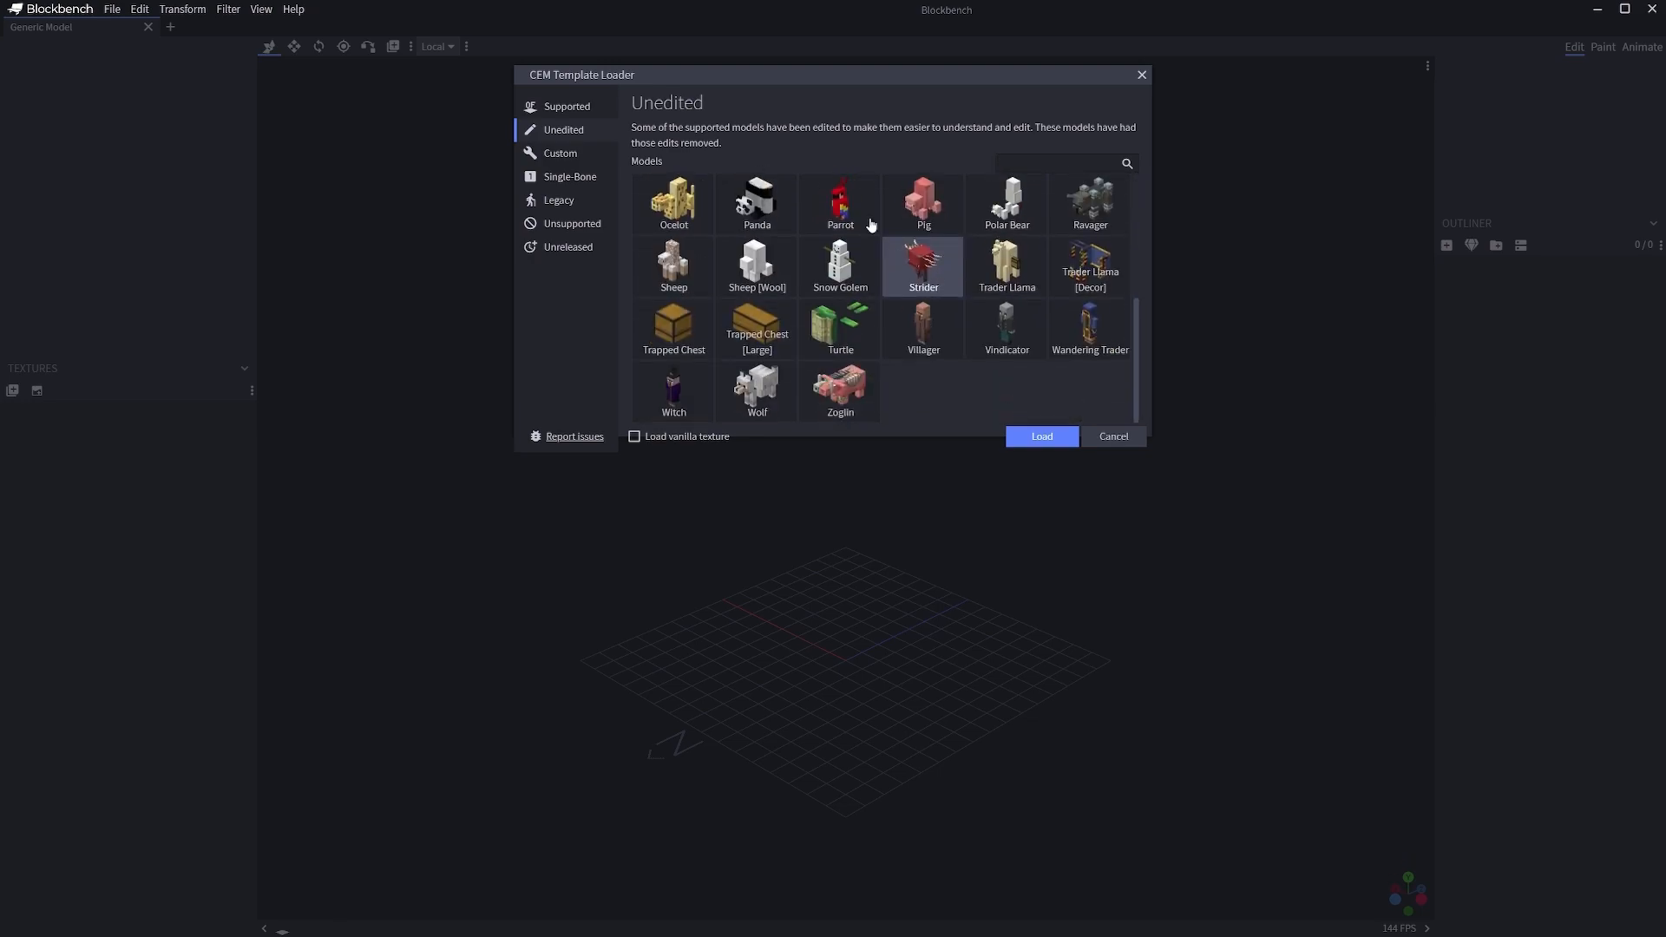
pyautogui.click(763, 393)
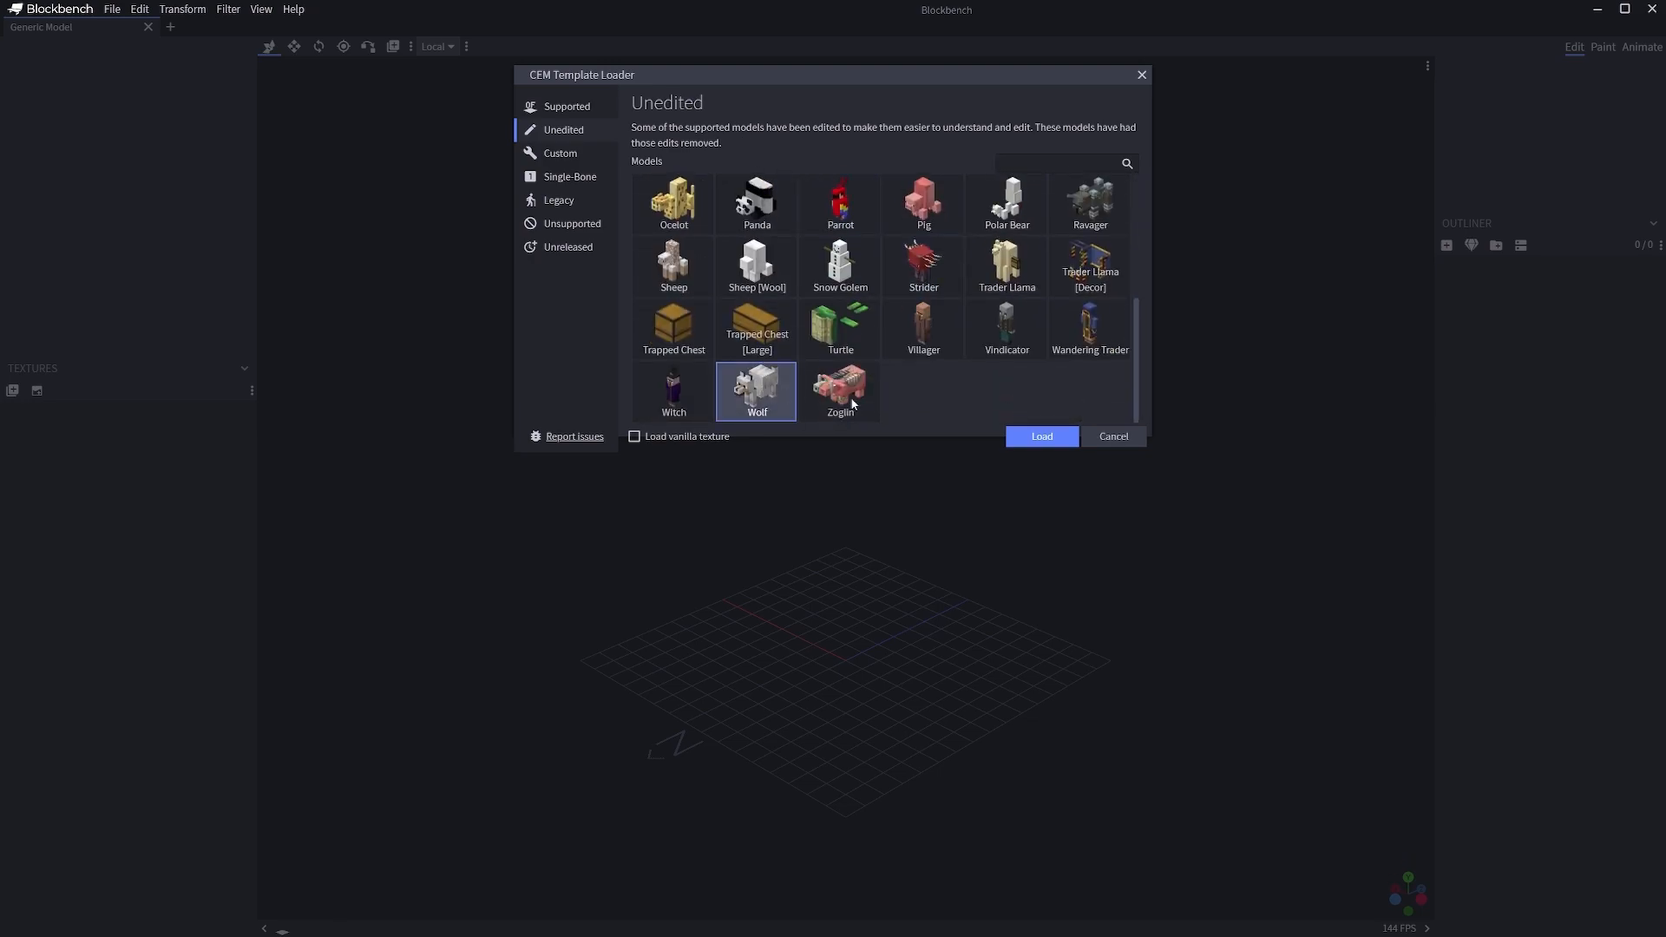
pyautogui.click(1042, 436)
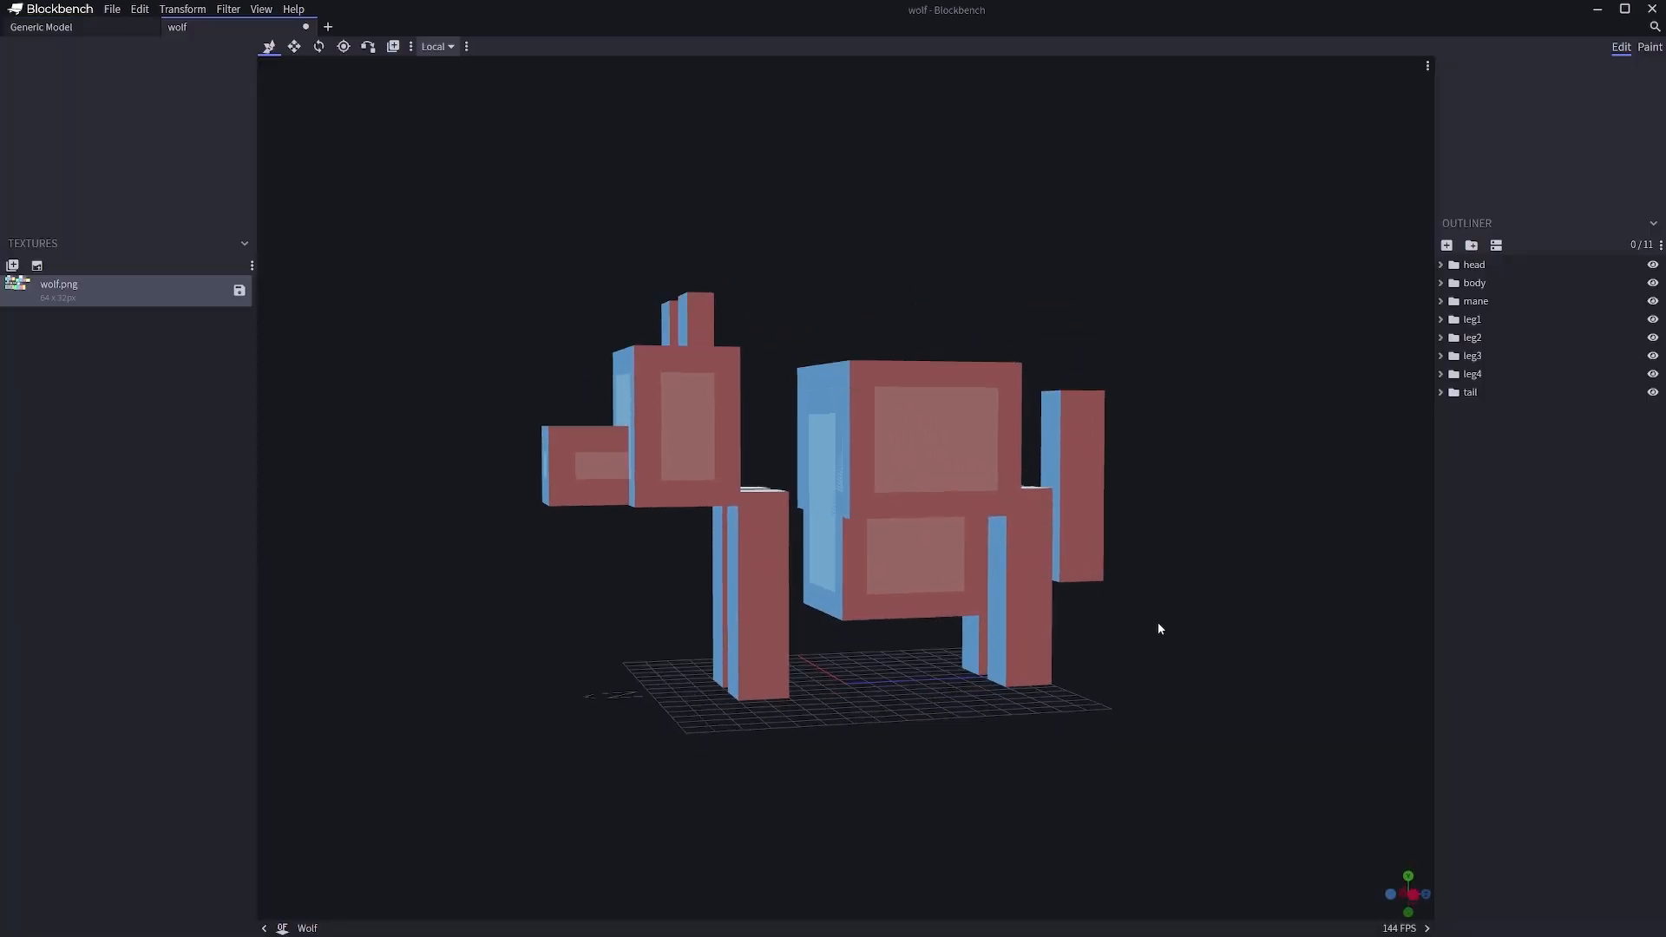
# - Examine the unedited wolf model's body parts from several angles
pyautogui.moveTo(1187, 399); pyautogui.dragTo(1204, 509)
pyautogui.moveTo(1036, 467); pyautogui.dragTo(1118, 437)
pyautogui.moveTo(867, 728); pyautogui.dragTo(1183, 595)
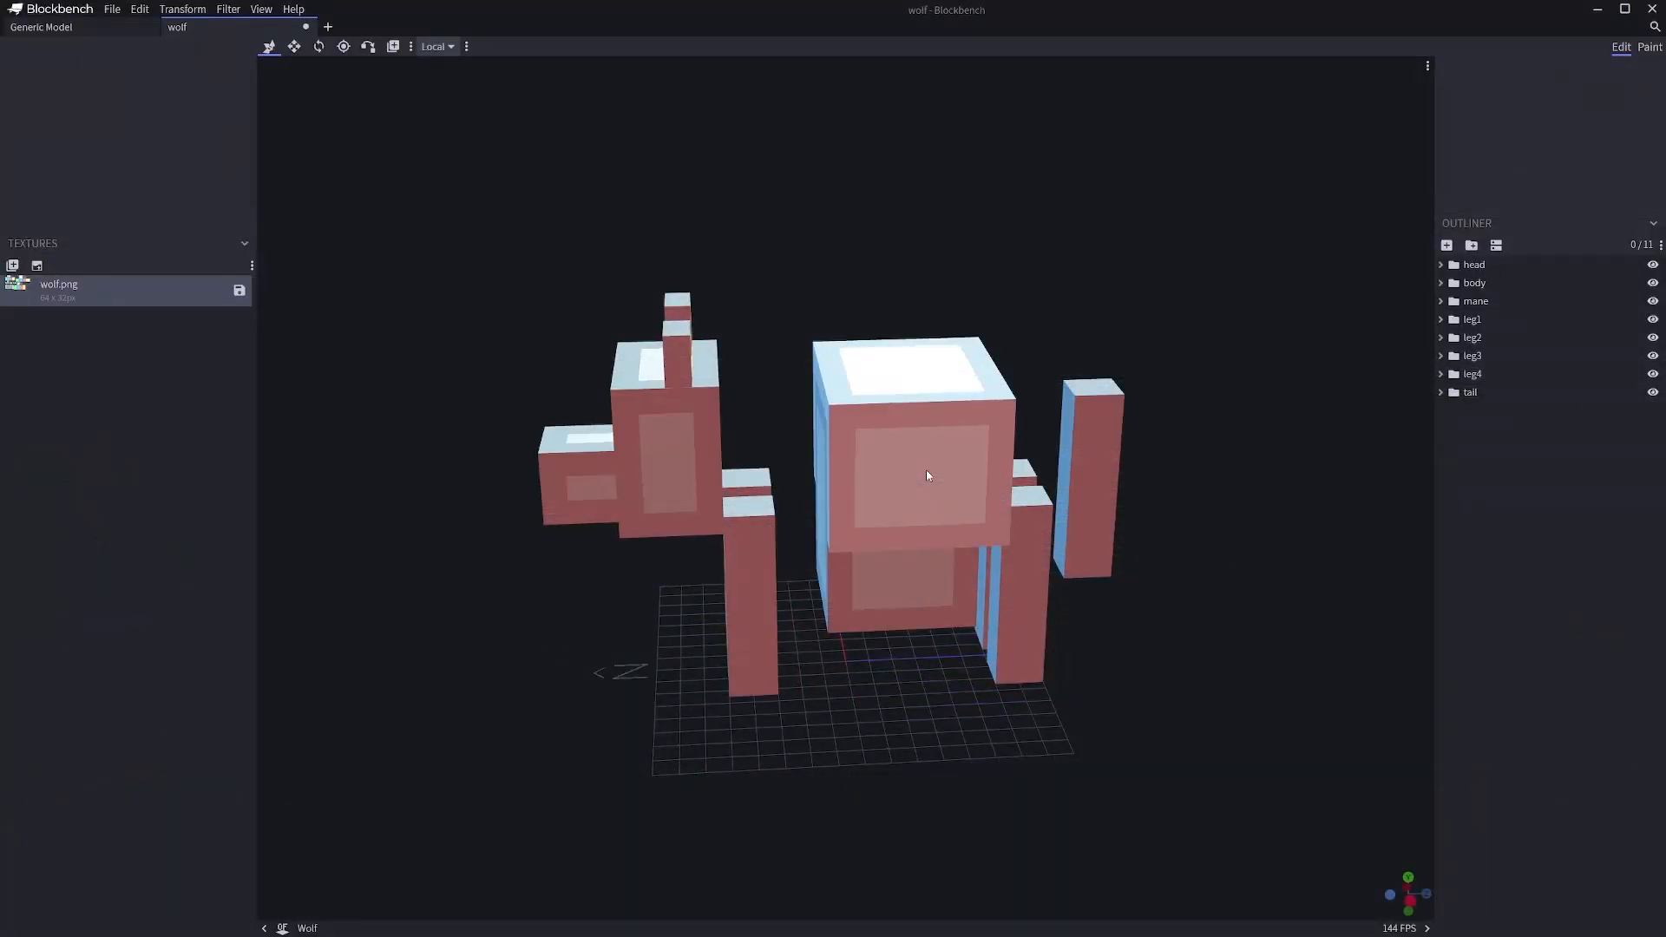
pyautogui.moveTo(449, 600); pyautogui.dragTo(472, 646)
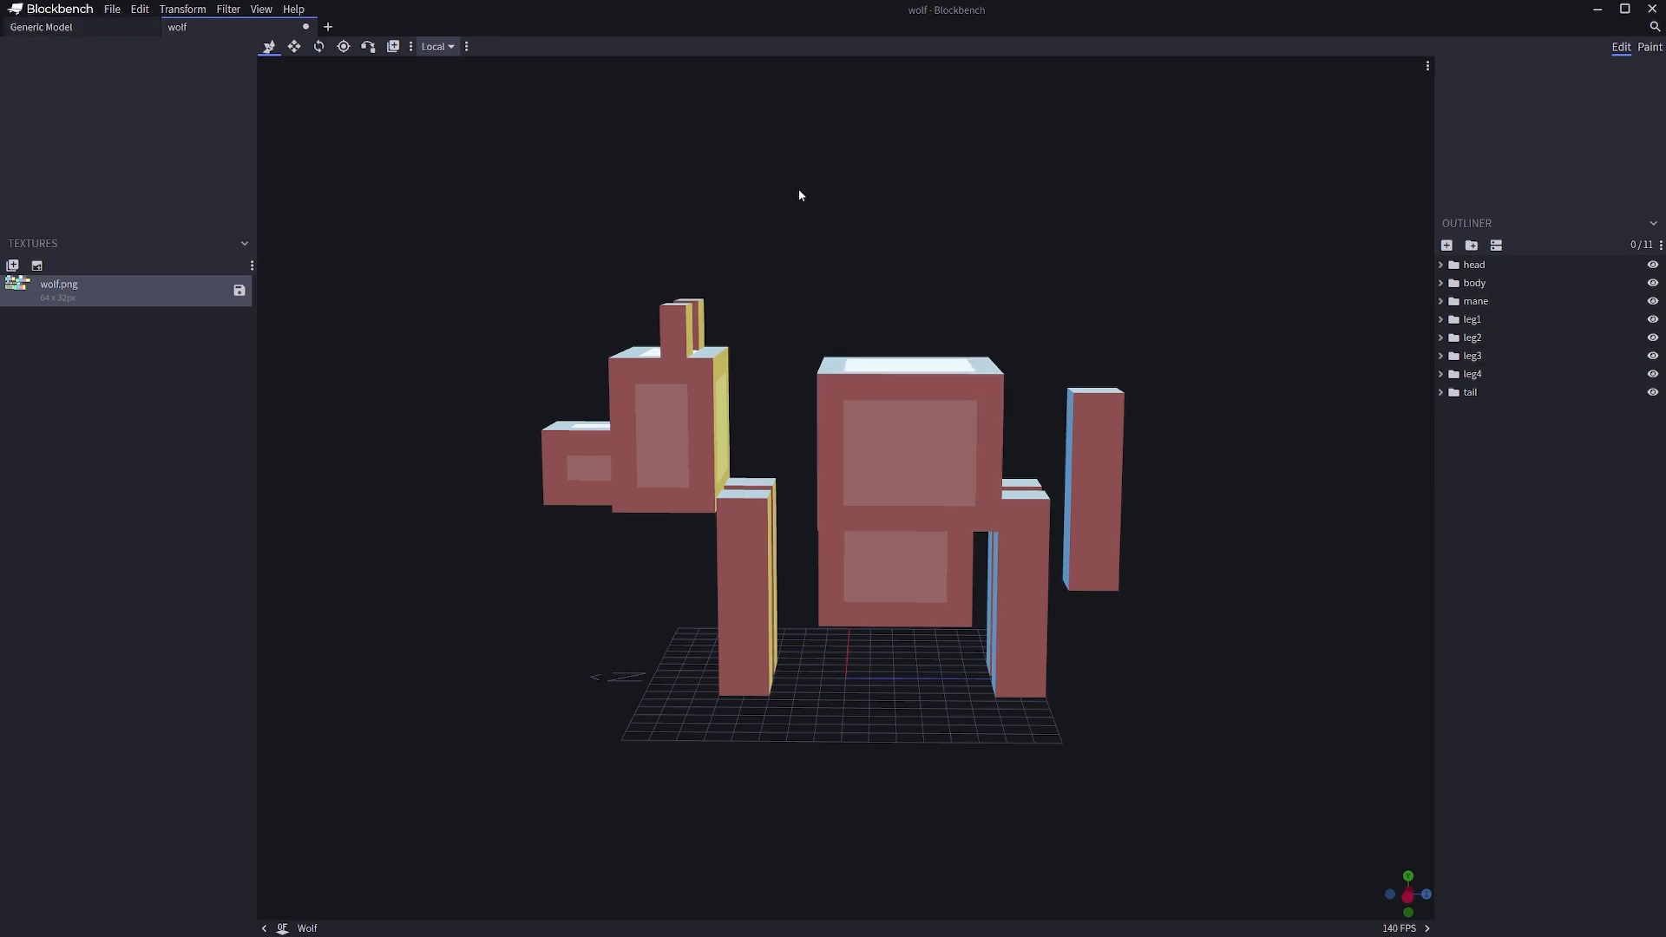
pyautogui.moveTo(846, 574); pyautogui.dragTo(1140, 624)
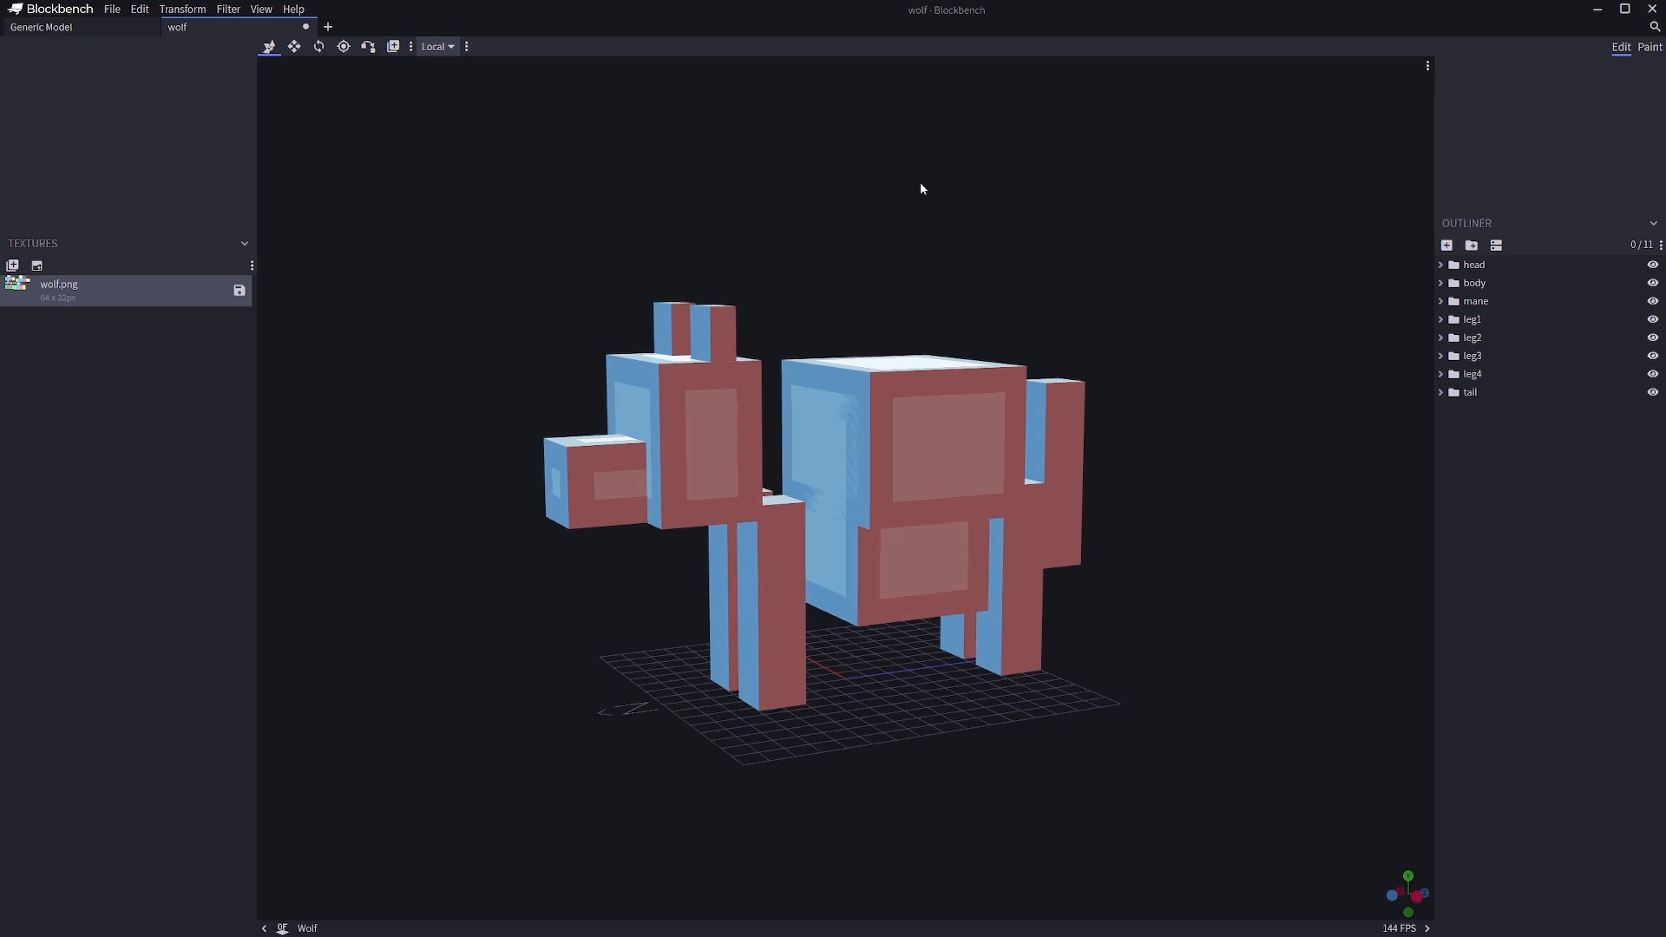
pyautogui.moveTo(786, 627); pyautogui.dragTo(1196, 612)
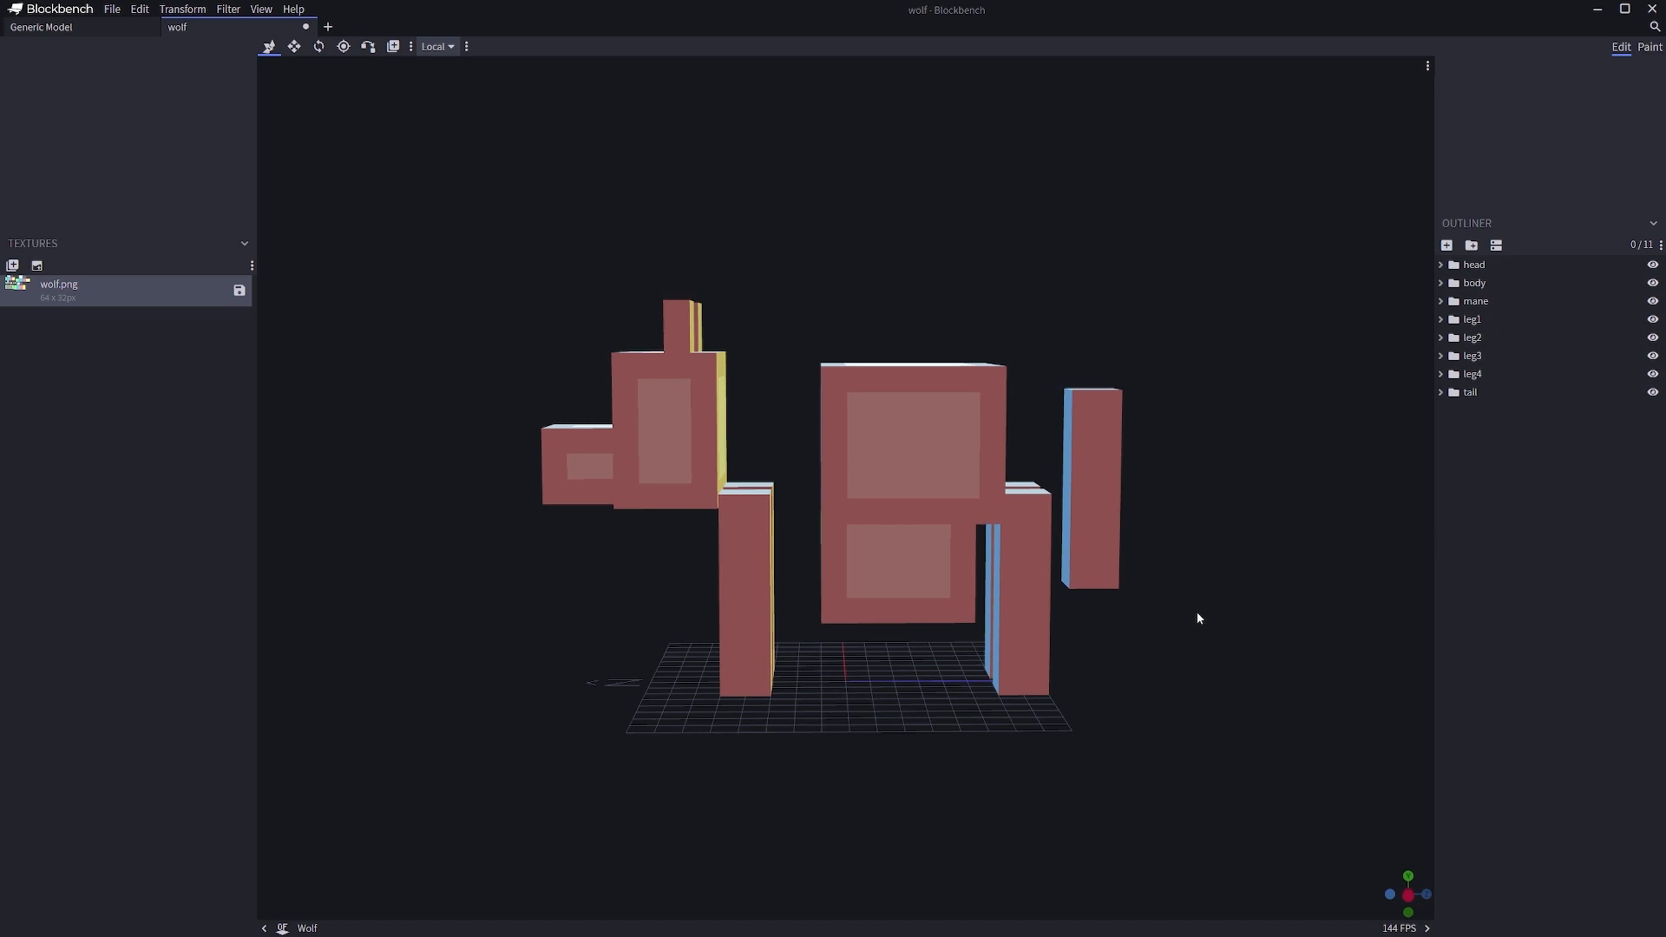
pyautogui.scroll(2, 1145, 617)
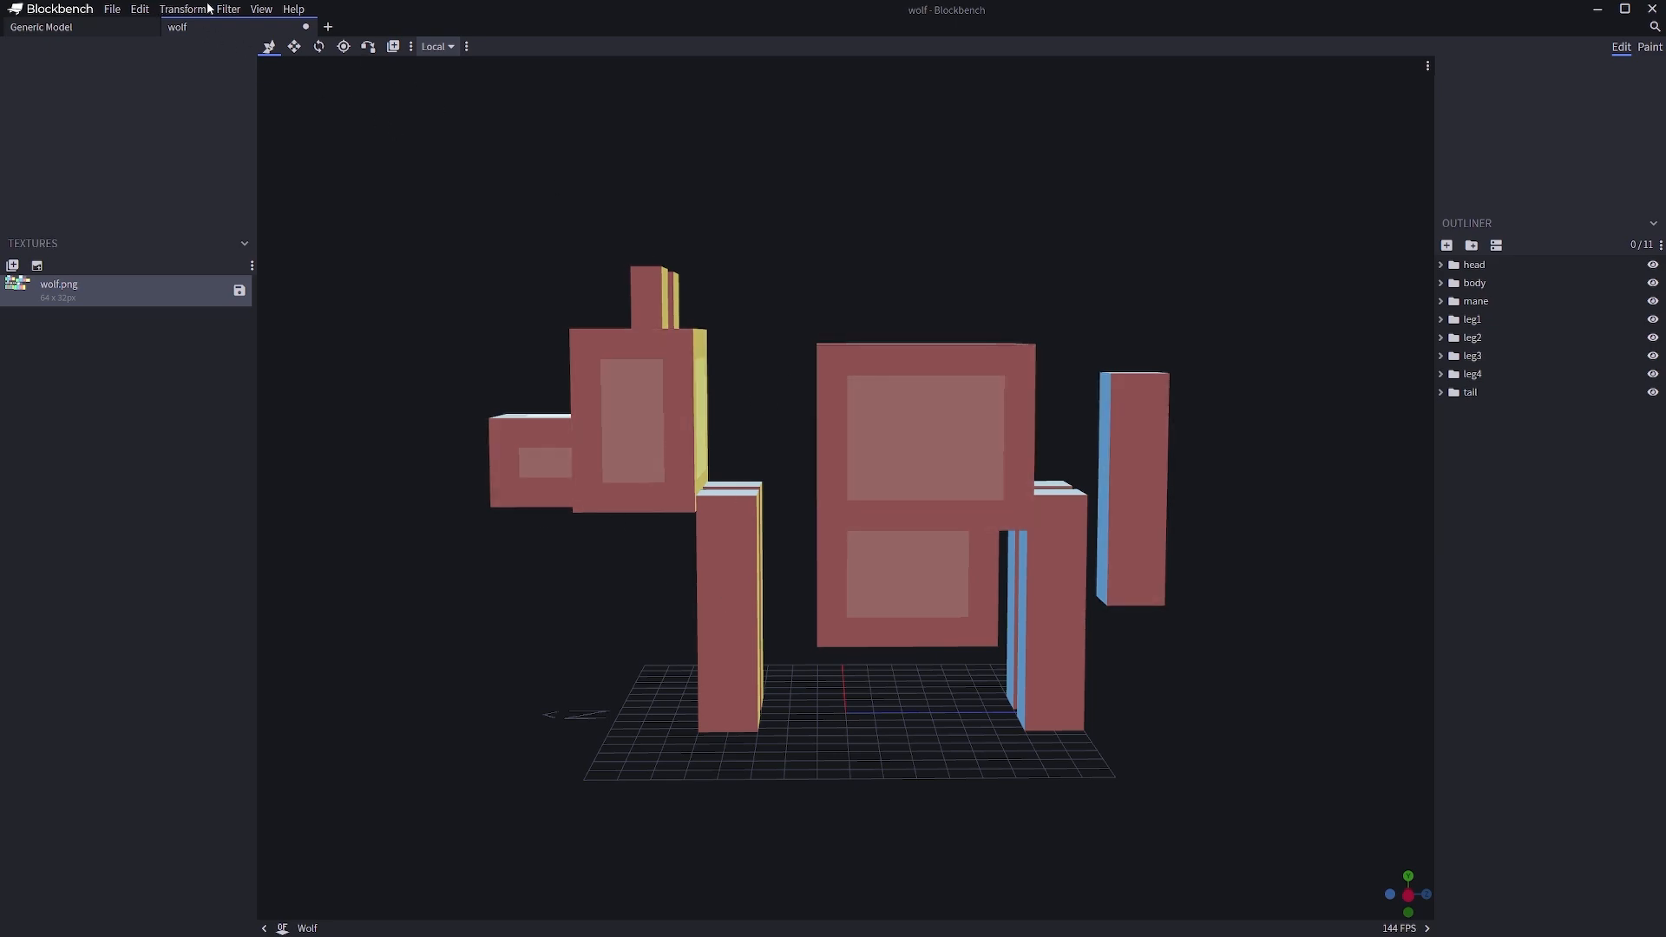
# - Load the Wolf model from the Supported CEM templates and view it from the side
pyautogui.click(240, 7)
pyautogui.moveTo(271, 106)
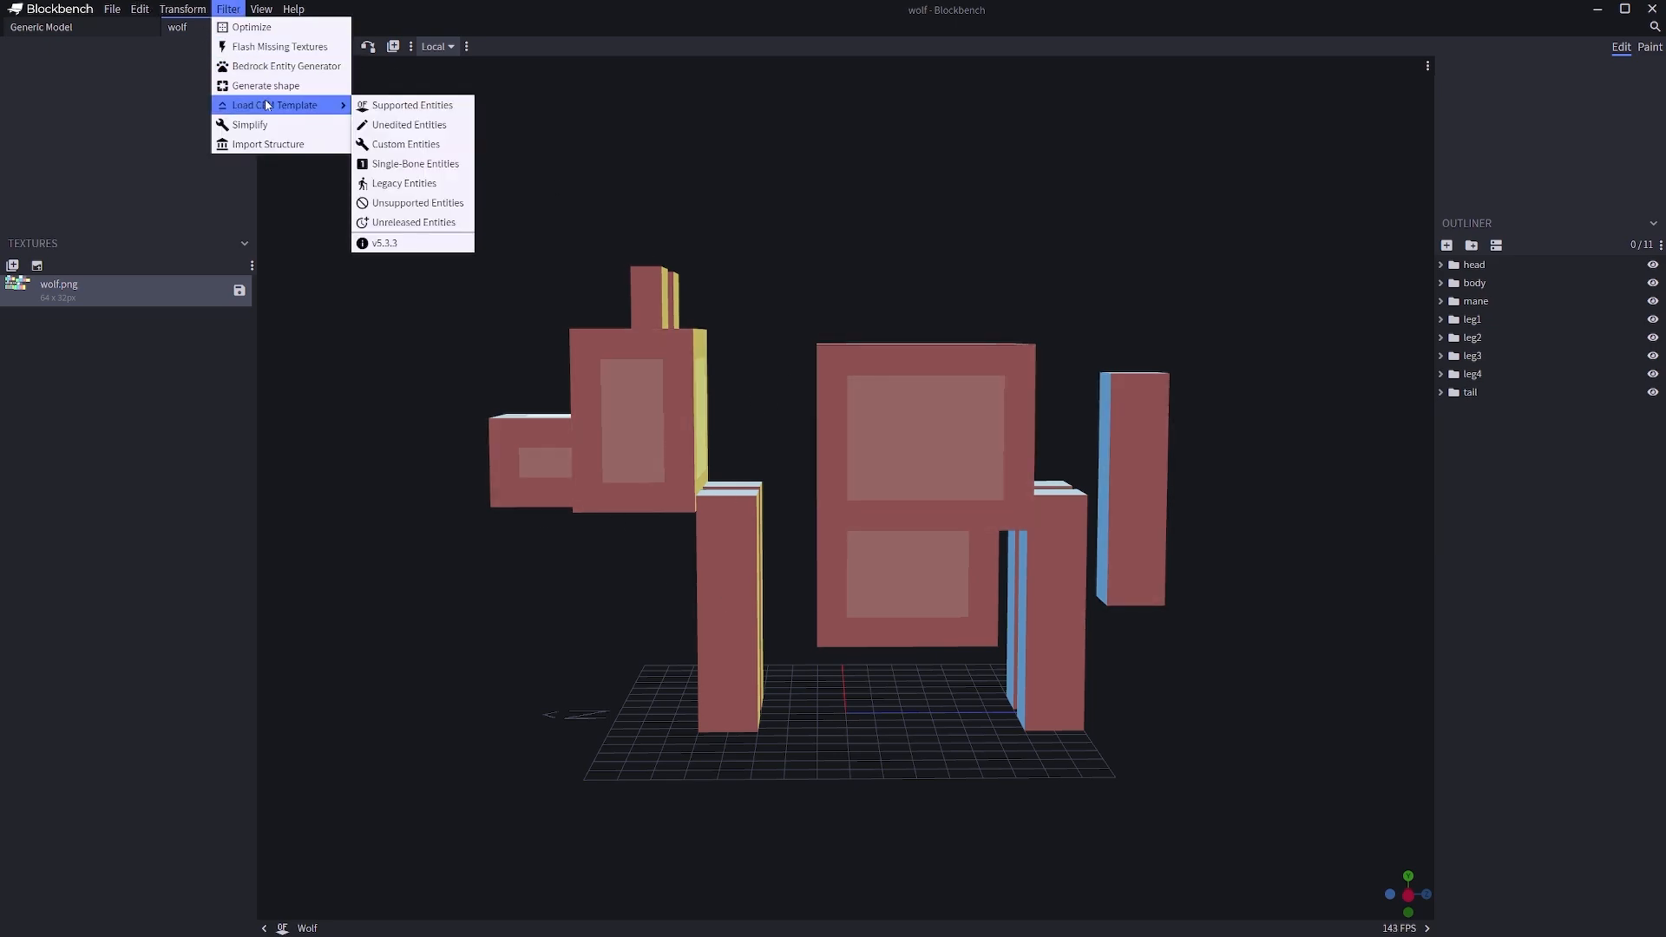
pyautogui.click(408, 106)
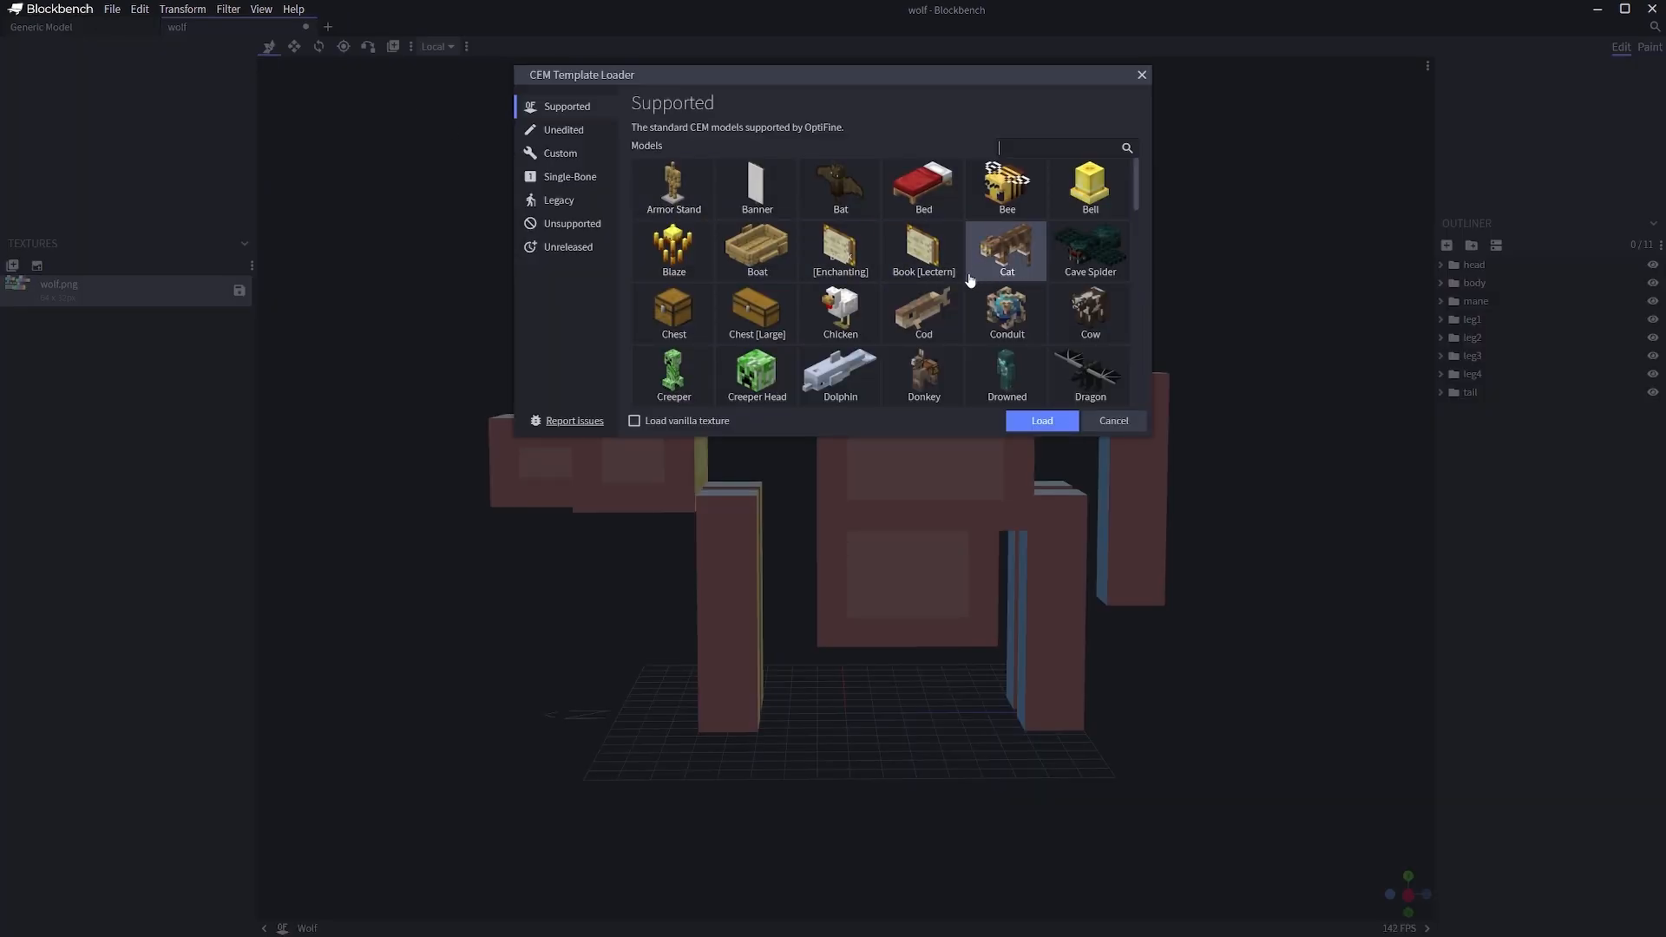
pyautogui.scroll(-1, 970, 280)
pyautogui.scroll(-3, 970, 280)
pyautogui.scroll(-9, 954, 281)
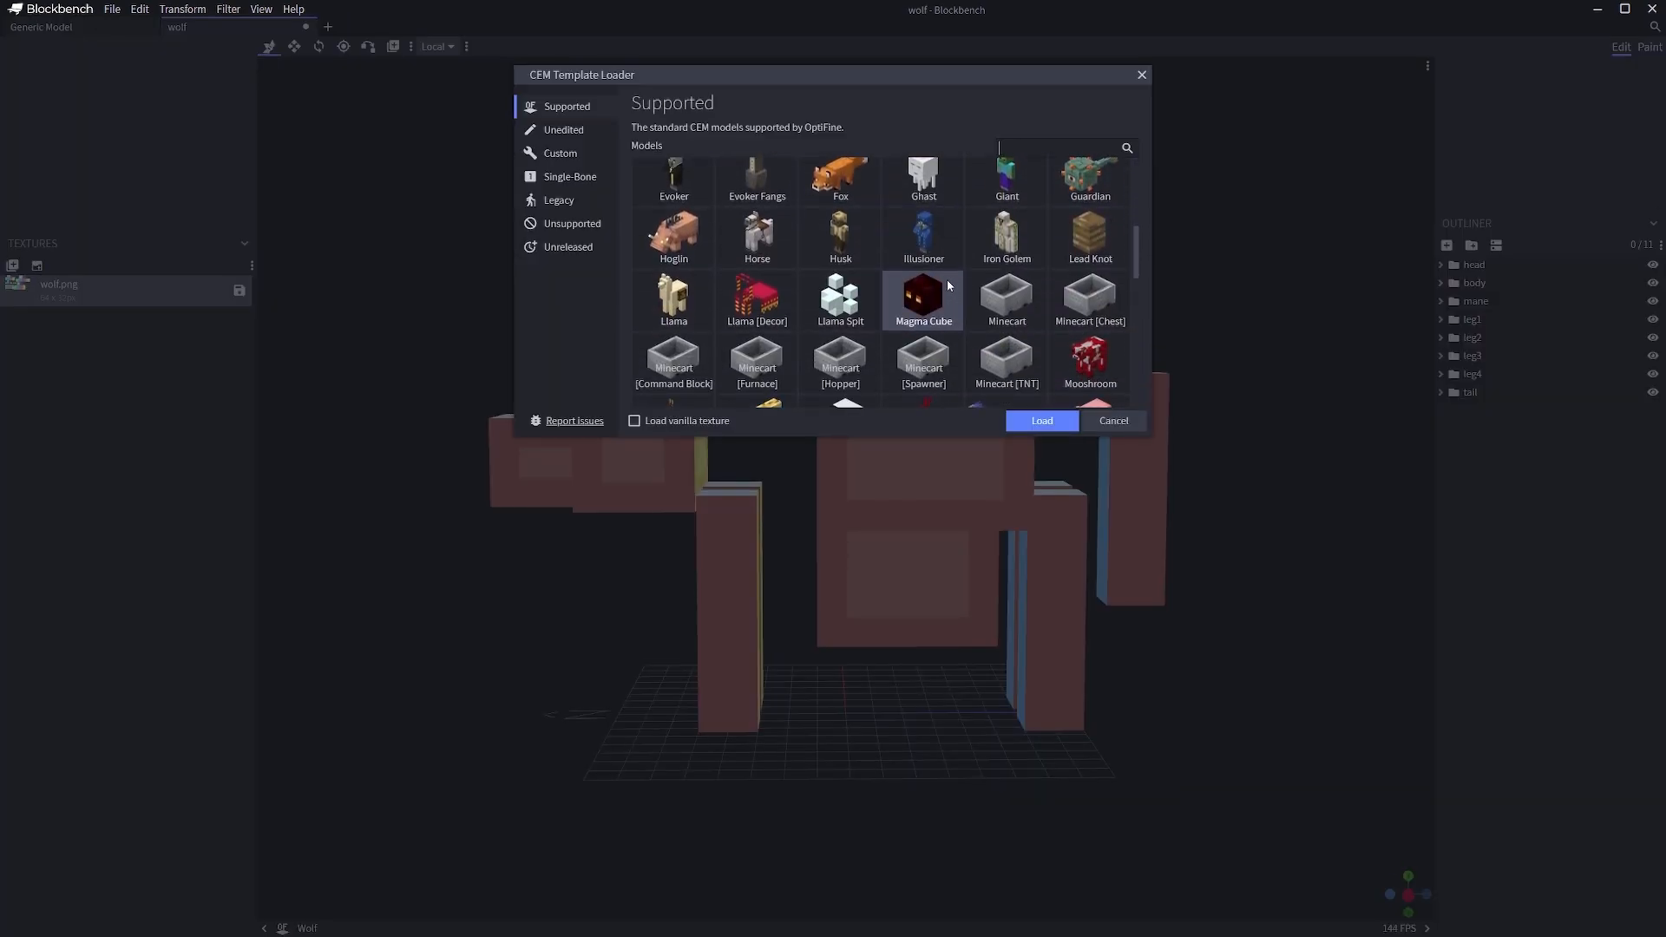
pyautogui.scroll(-5, 922, 289)
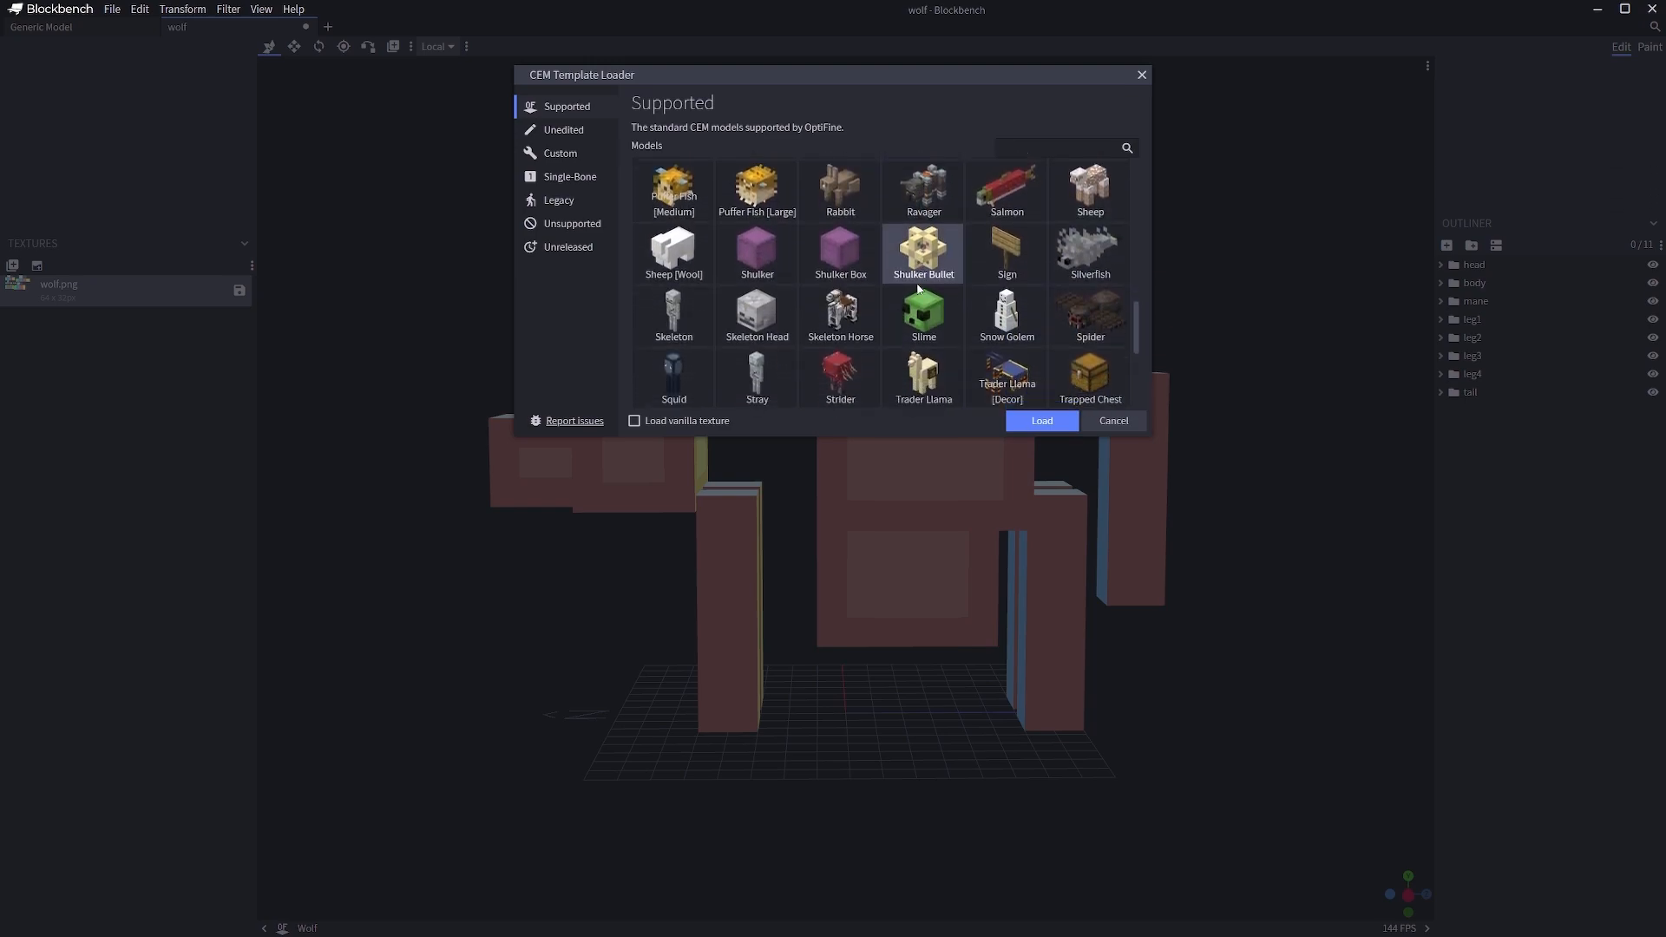
pyautogui.click(850, 314)
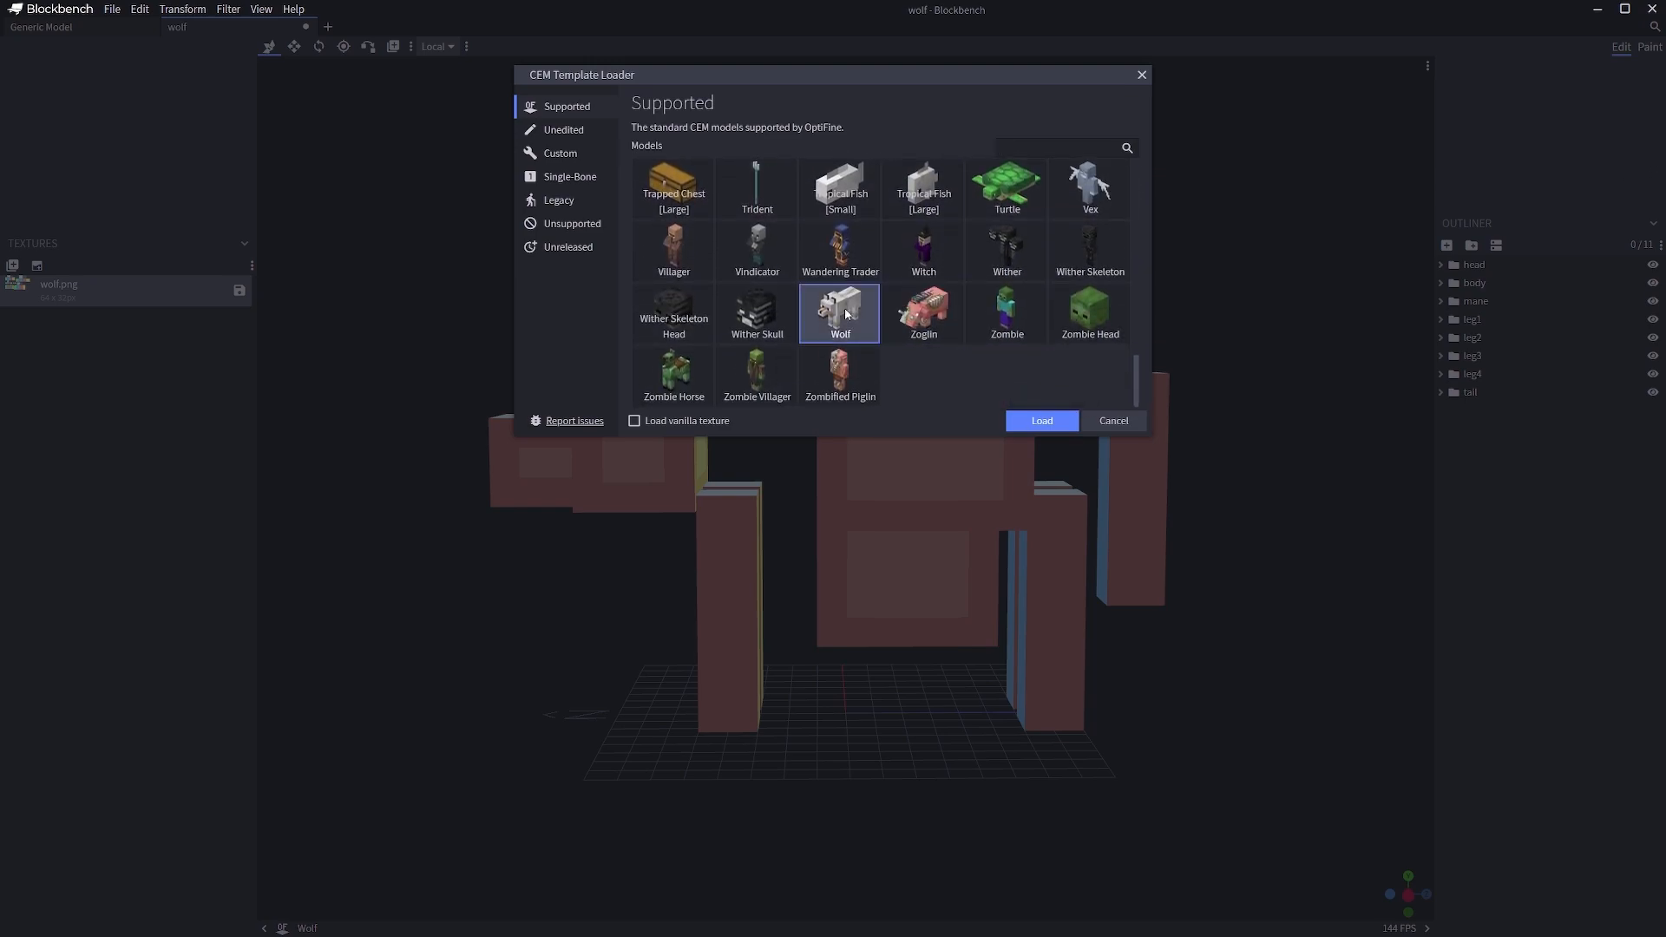
pyautogui.click(1052, 422)
pyautogui.moveTo(1001, 377); pyautogui.dragTo(833, 542)
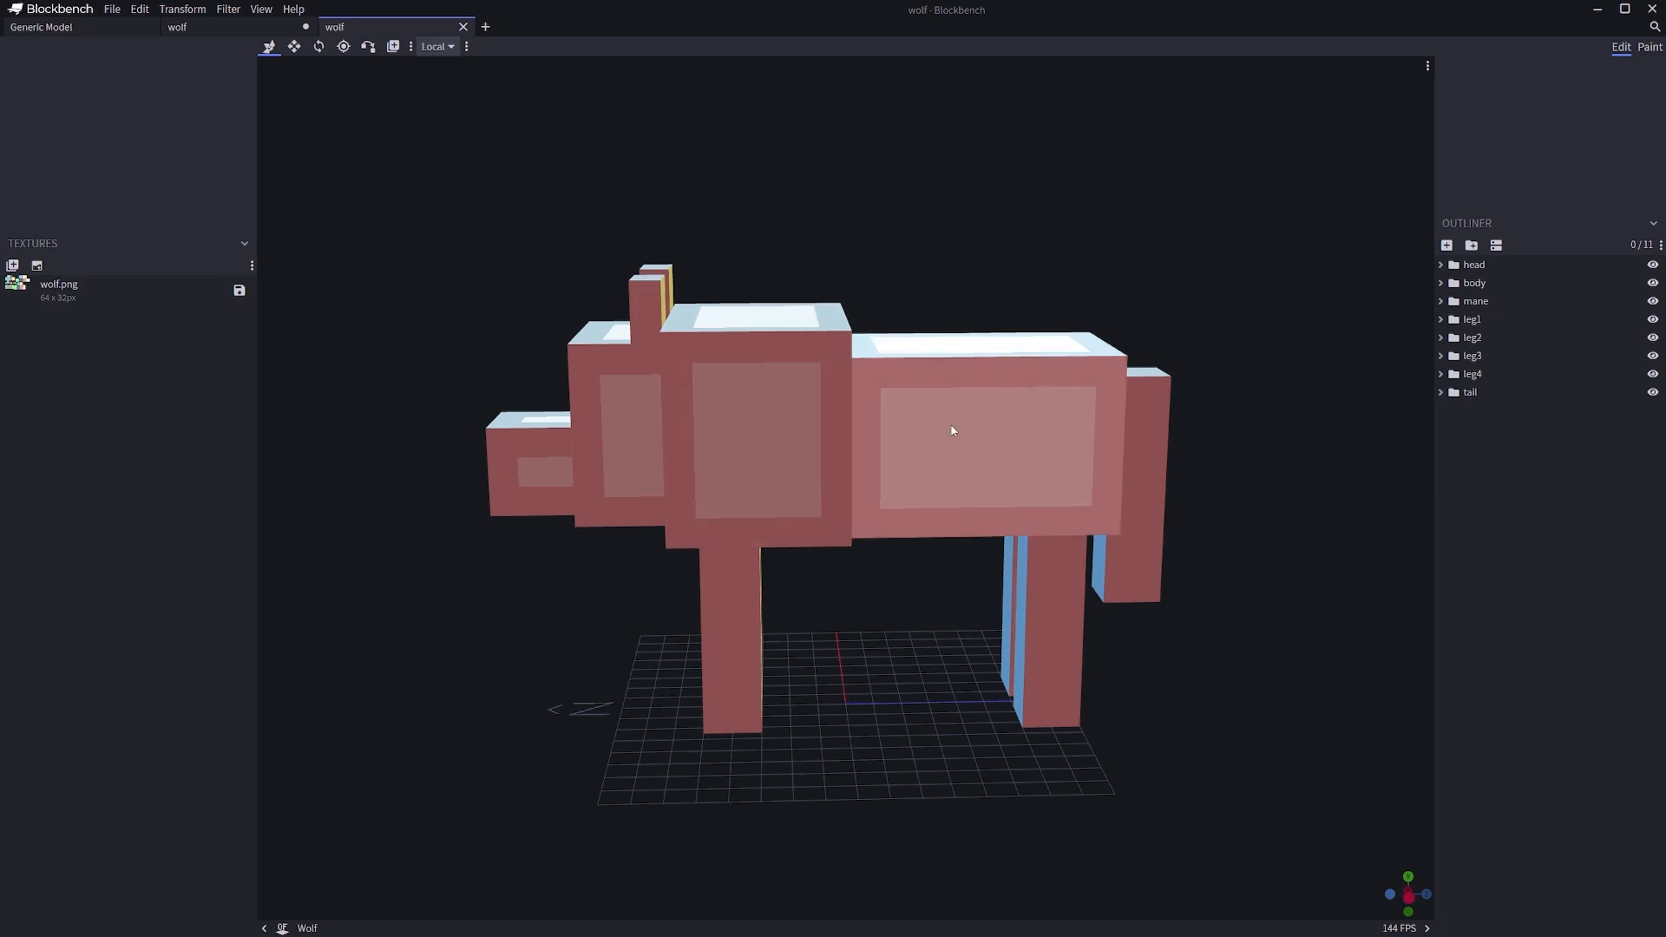
# - Examine the supported wolf model from the side and front, along with its list of body part groups
pyautogui.moveTo(1233, 604); pyautogui.dragTo(1180, 595)
pyautogui.moveTo(1069, 208); pyautogui.dragTo(1108, 205)
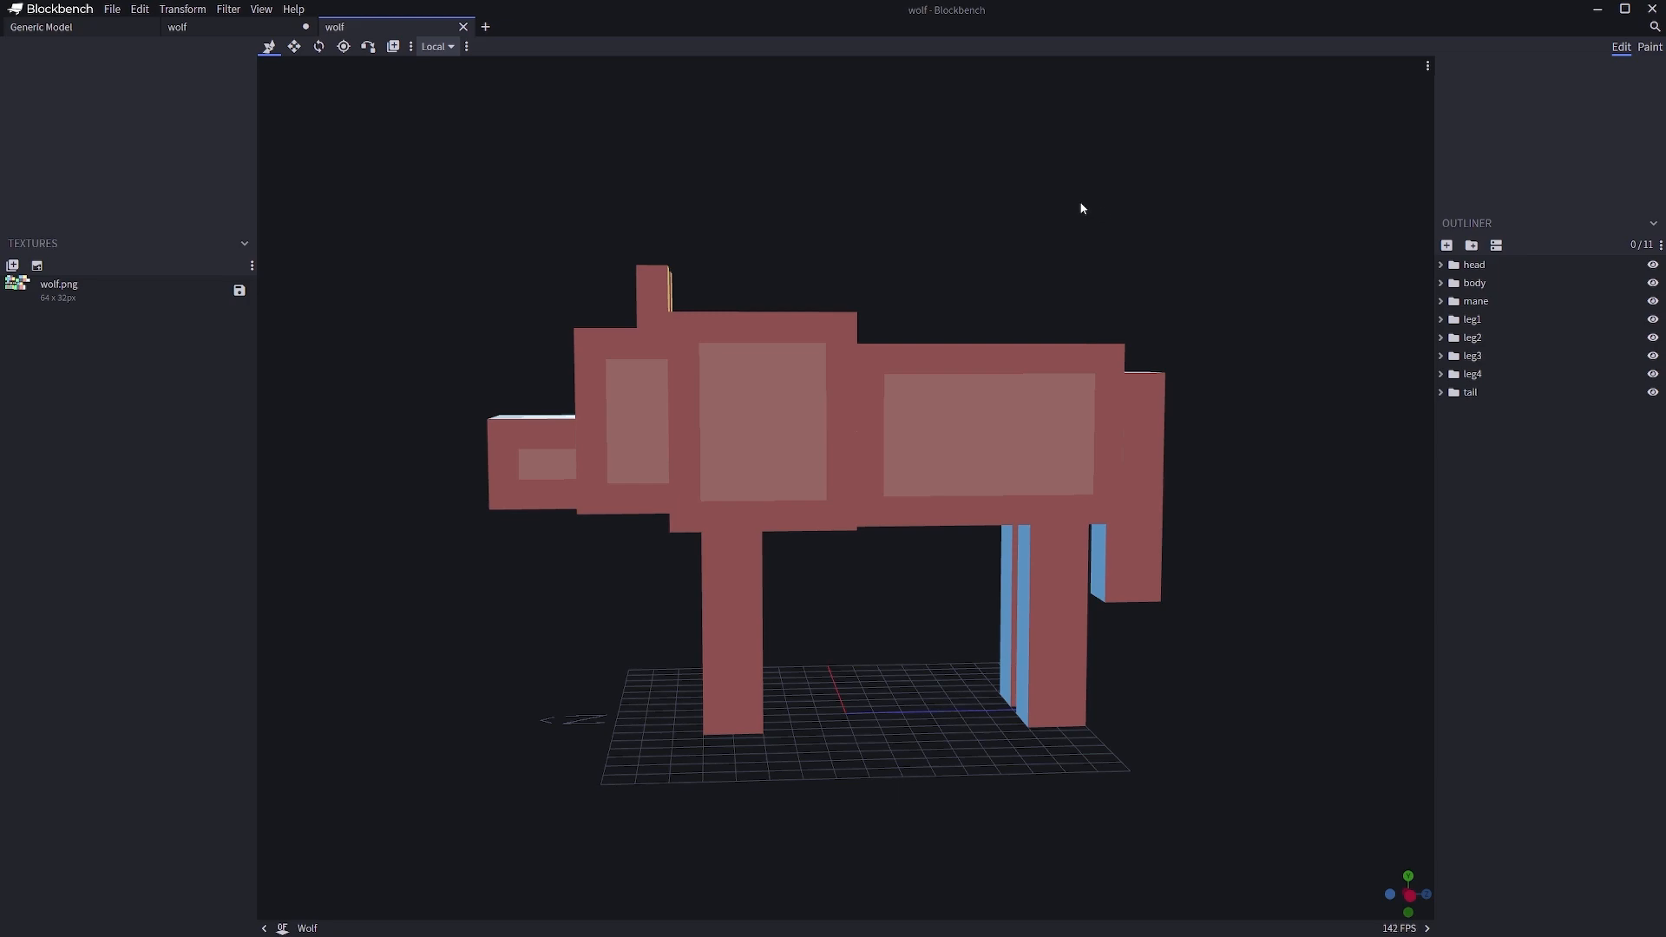
pyautogui.moveTo(1045, 205); pyautogui.dragTo(1138, 208)
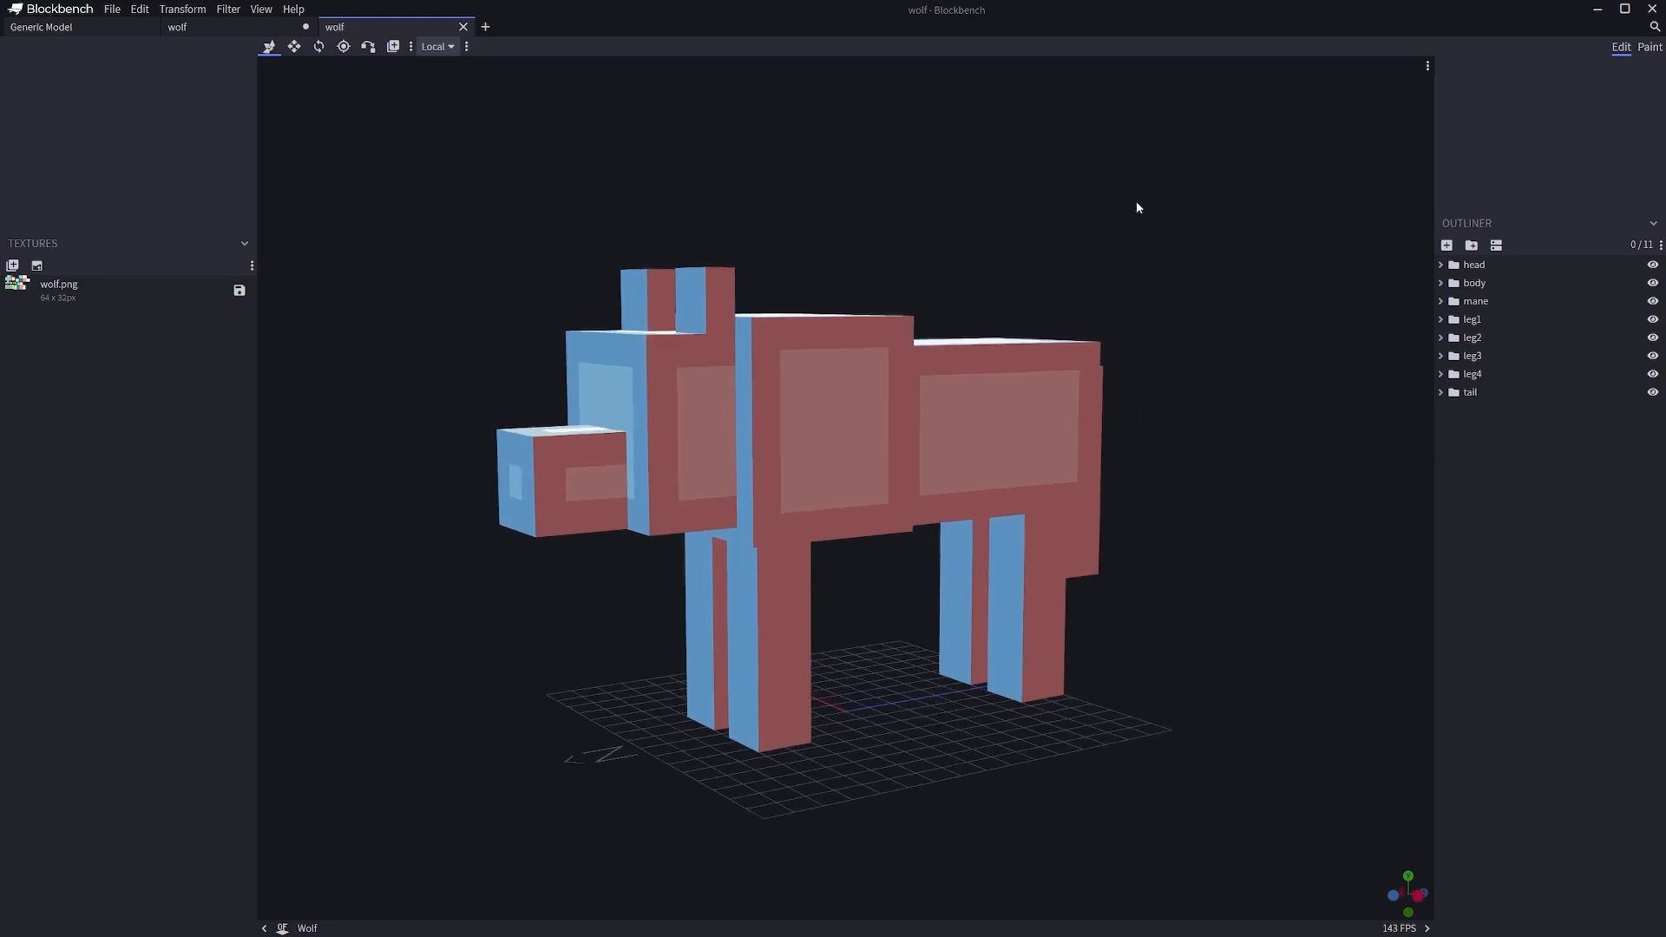
pyautogui.moveTo(1137, 207); pyautogui.dragTo(879, 192)
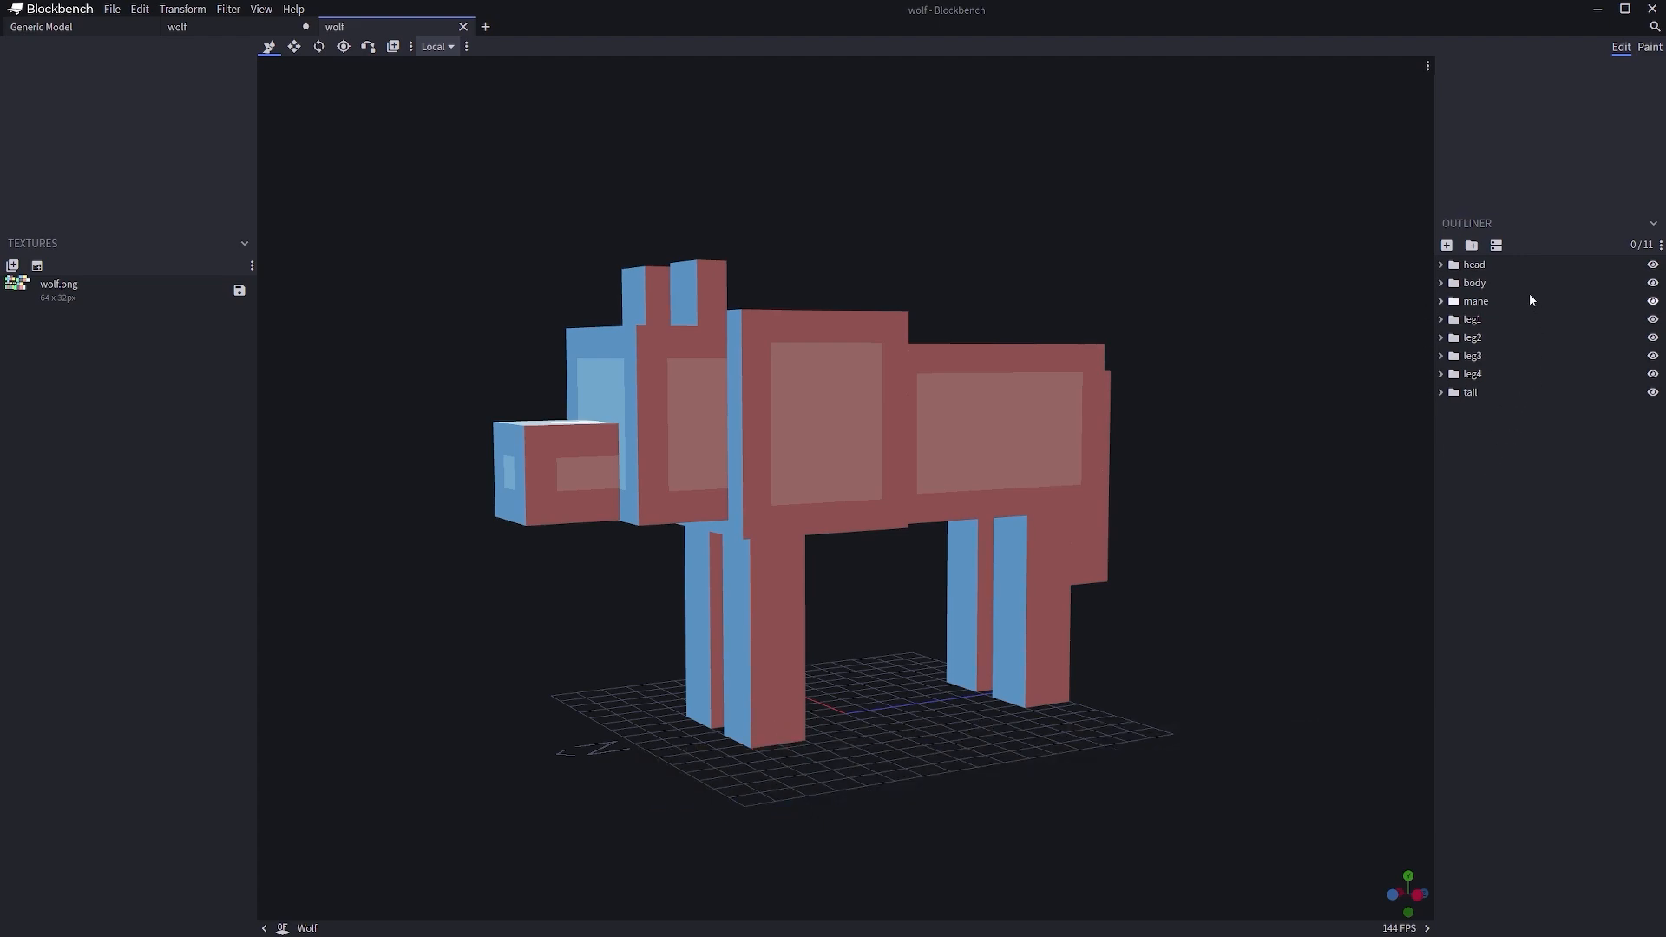
pyautogui.click(1491, 264)
pyautogui.click(1550, 468)
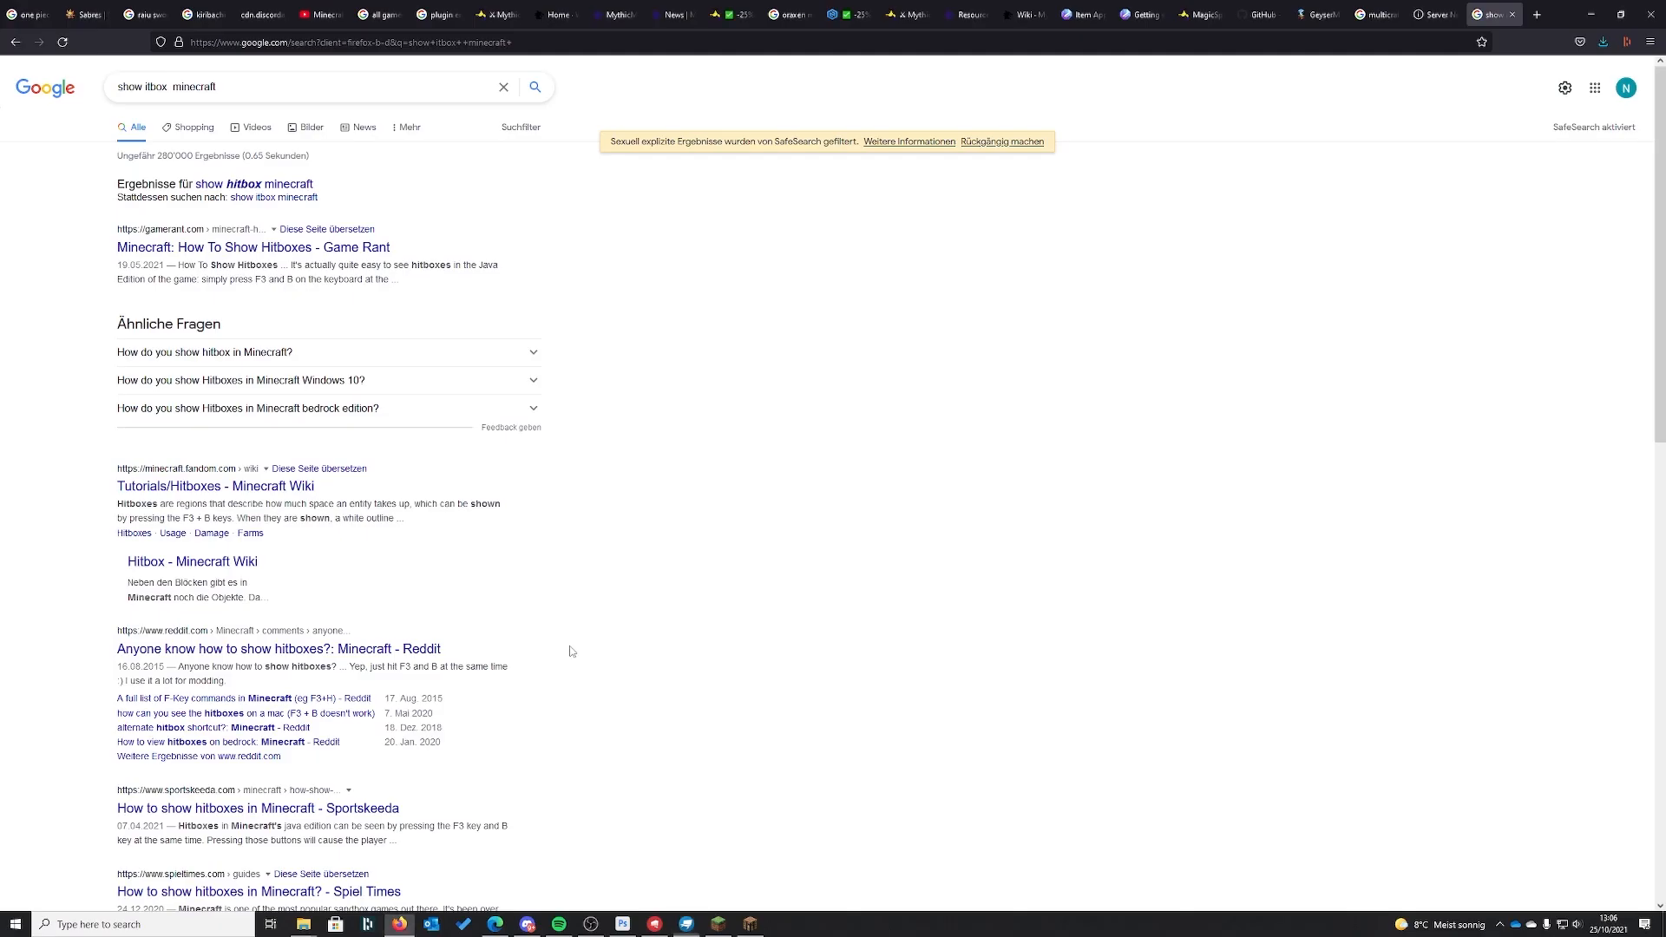
# - In the browser, search for "cem entity optifine" and open OptiFine's cem_model.txt on GitHub
pyautogui.click(330, 43)
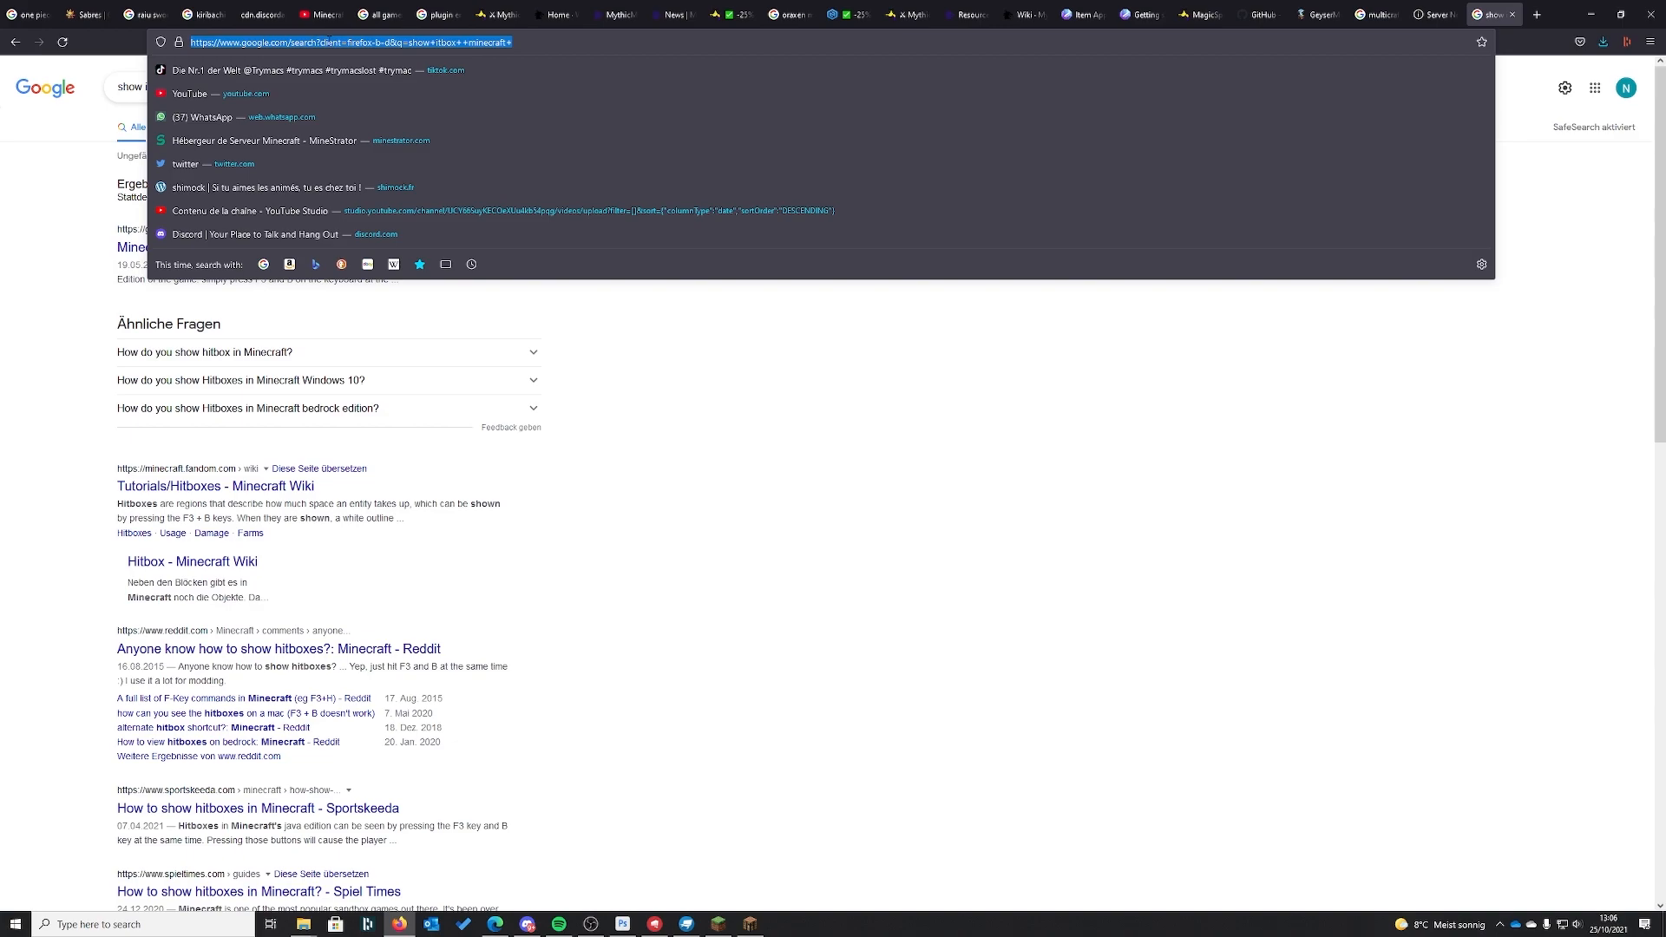
pyautogui.write('cem entity optifine')
pyautogui.press('Return')
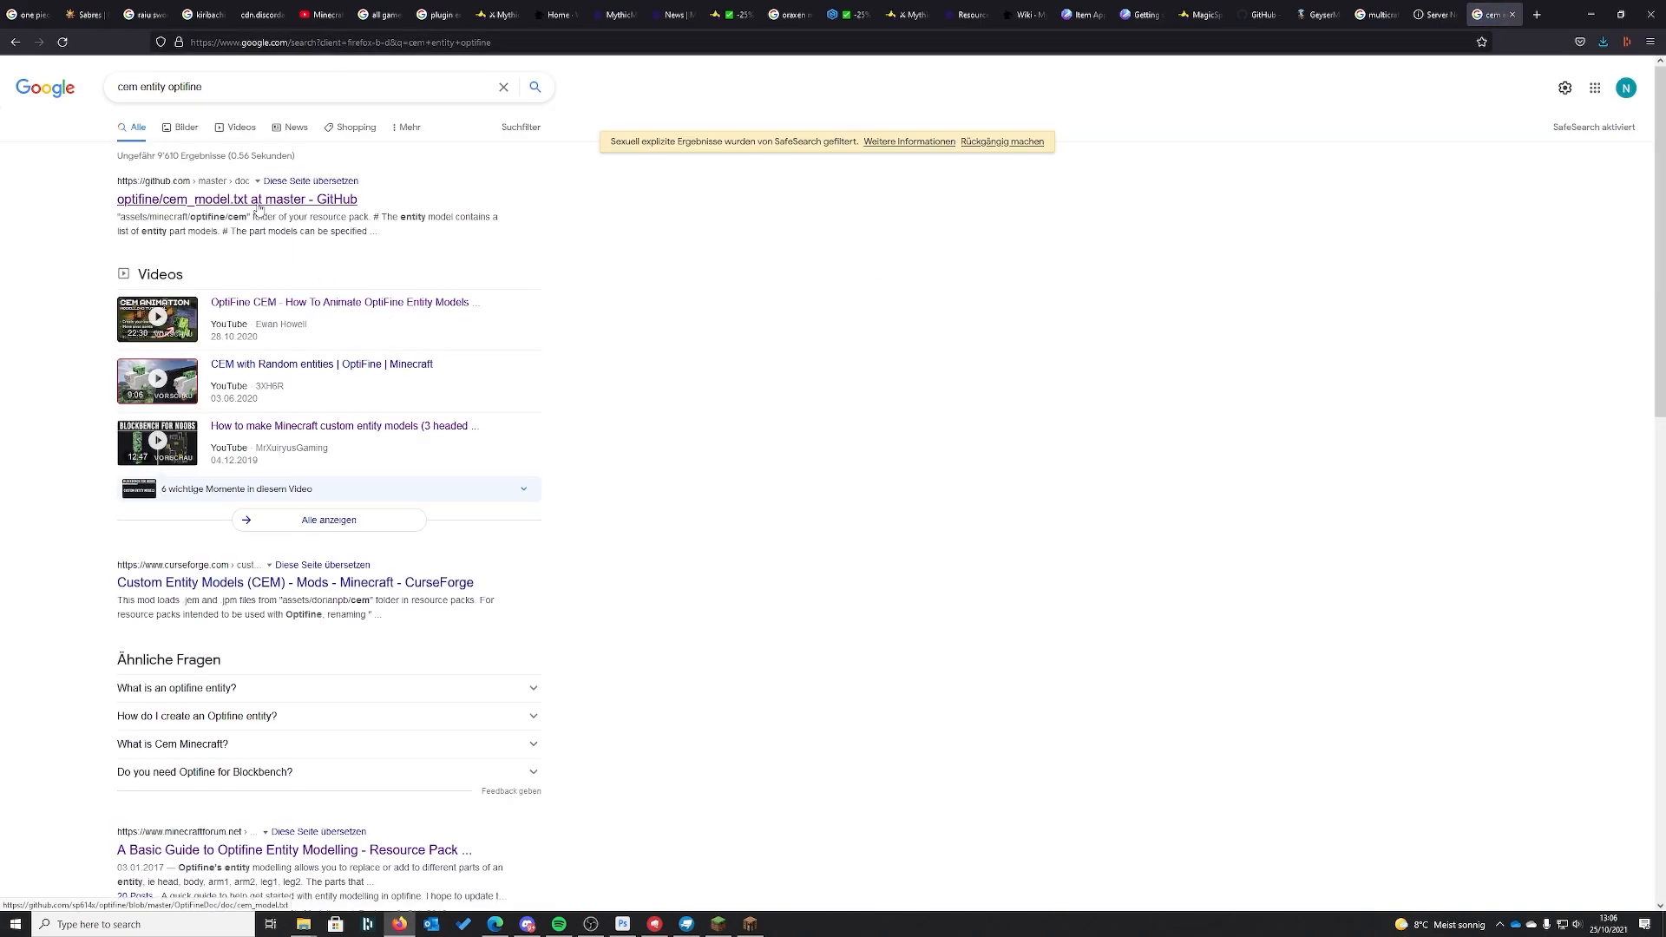
pyautogui.click(164, 199)
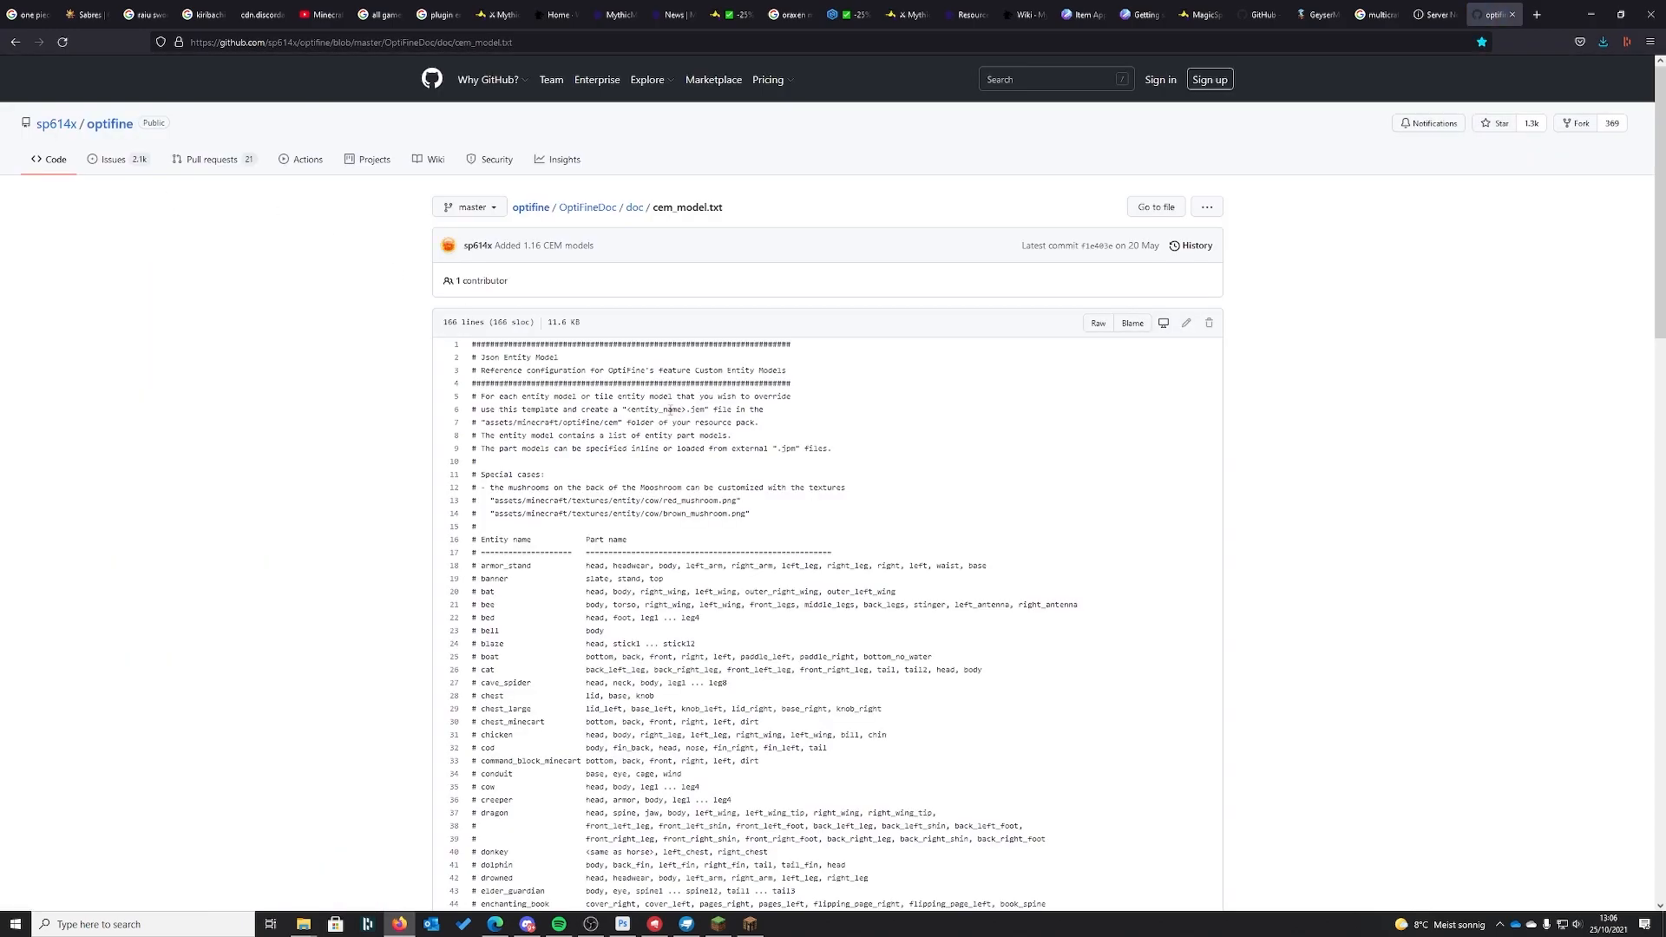
# - Look through the entity and part names in cem_model.txt as far as the wolf entry, and return to Blockbench
pyautogui.scroll(-2, 830, 448)
pyautogui.scroll(-3, 830, 448)
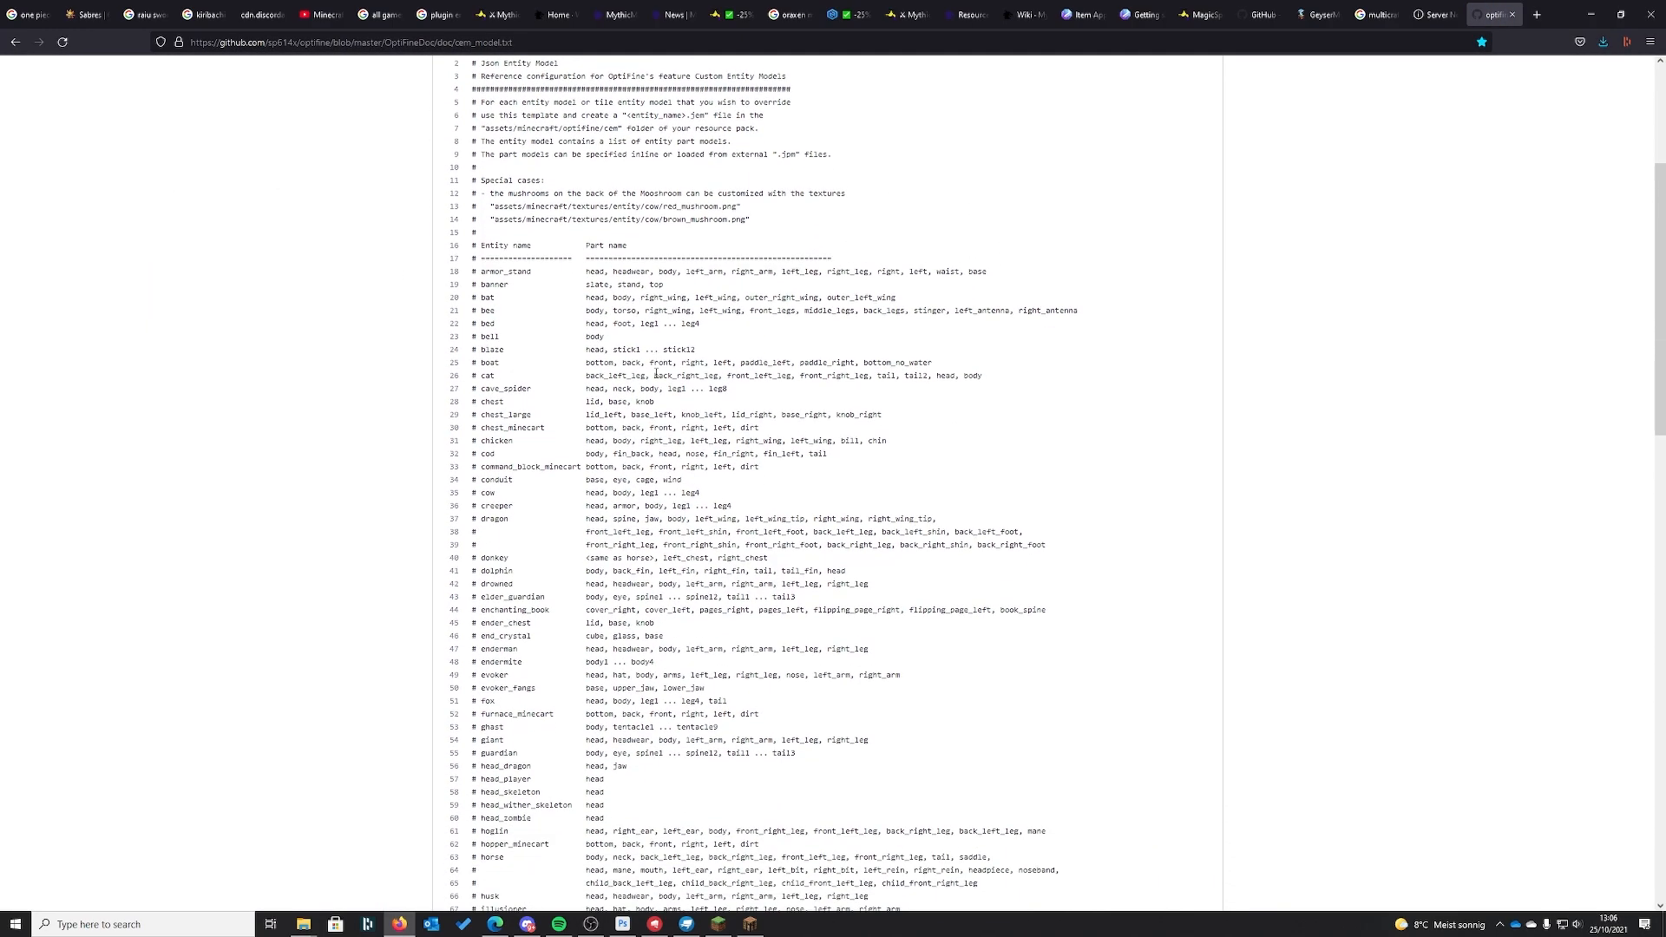
pyautogui.scroll(-10, 659, 389)
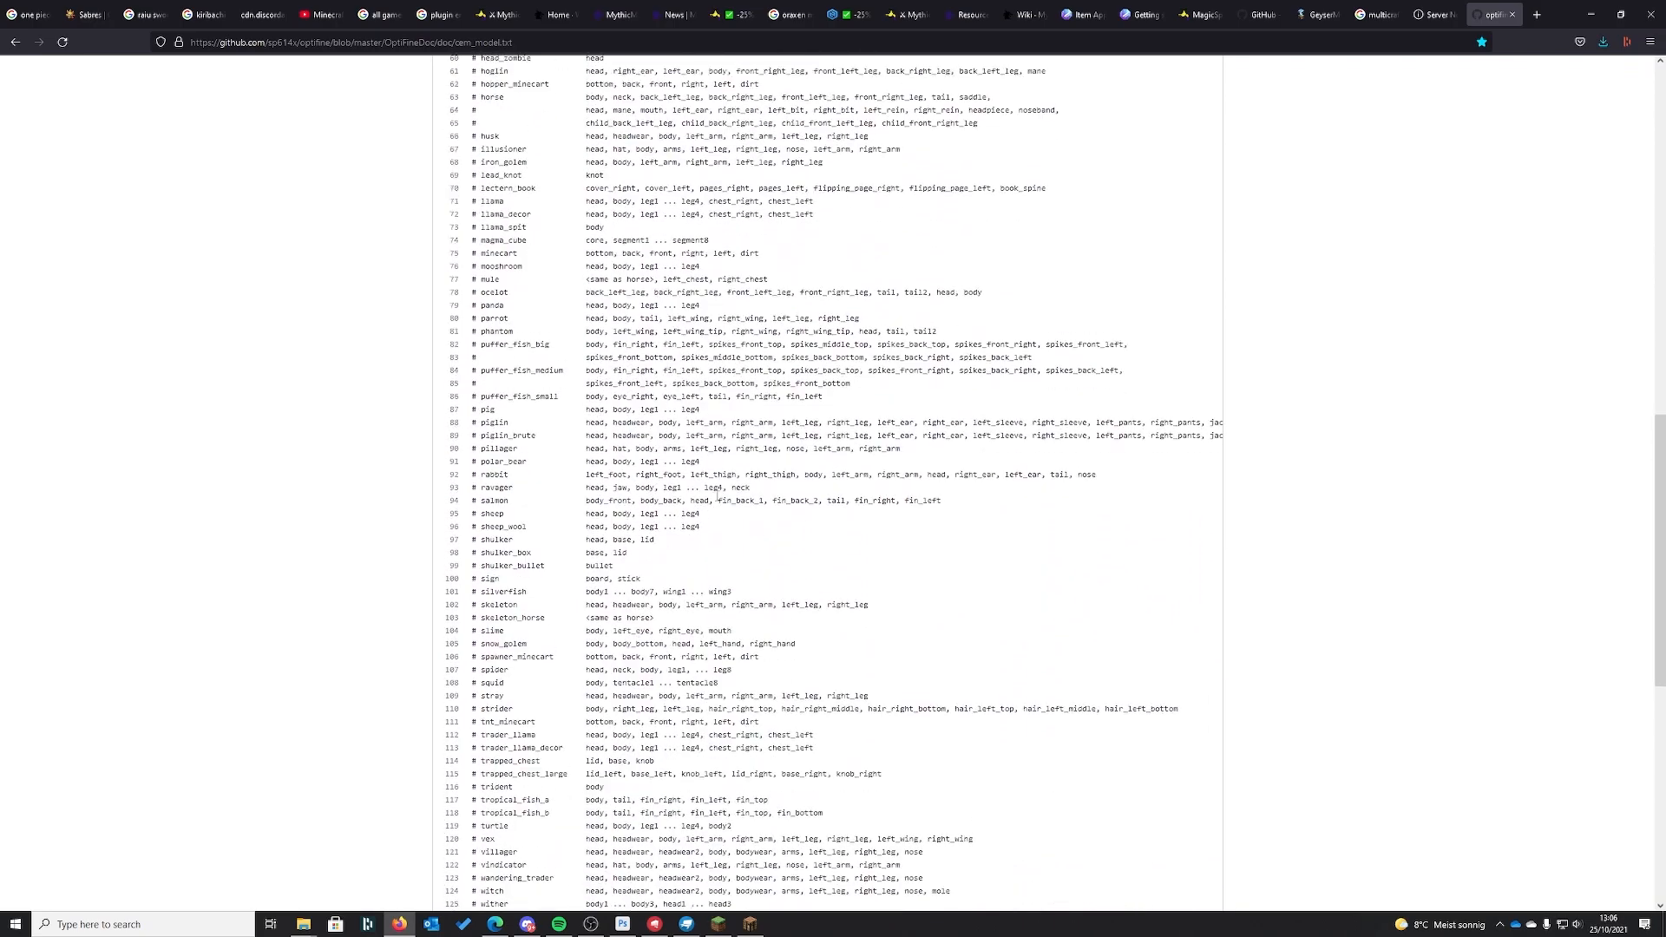
pyautogui.scroll(-2, 703, 483)
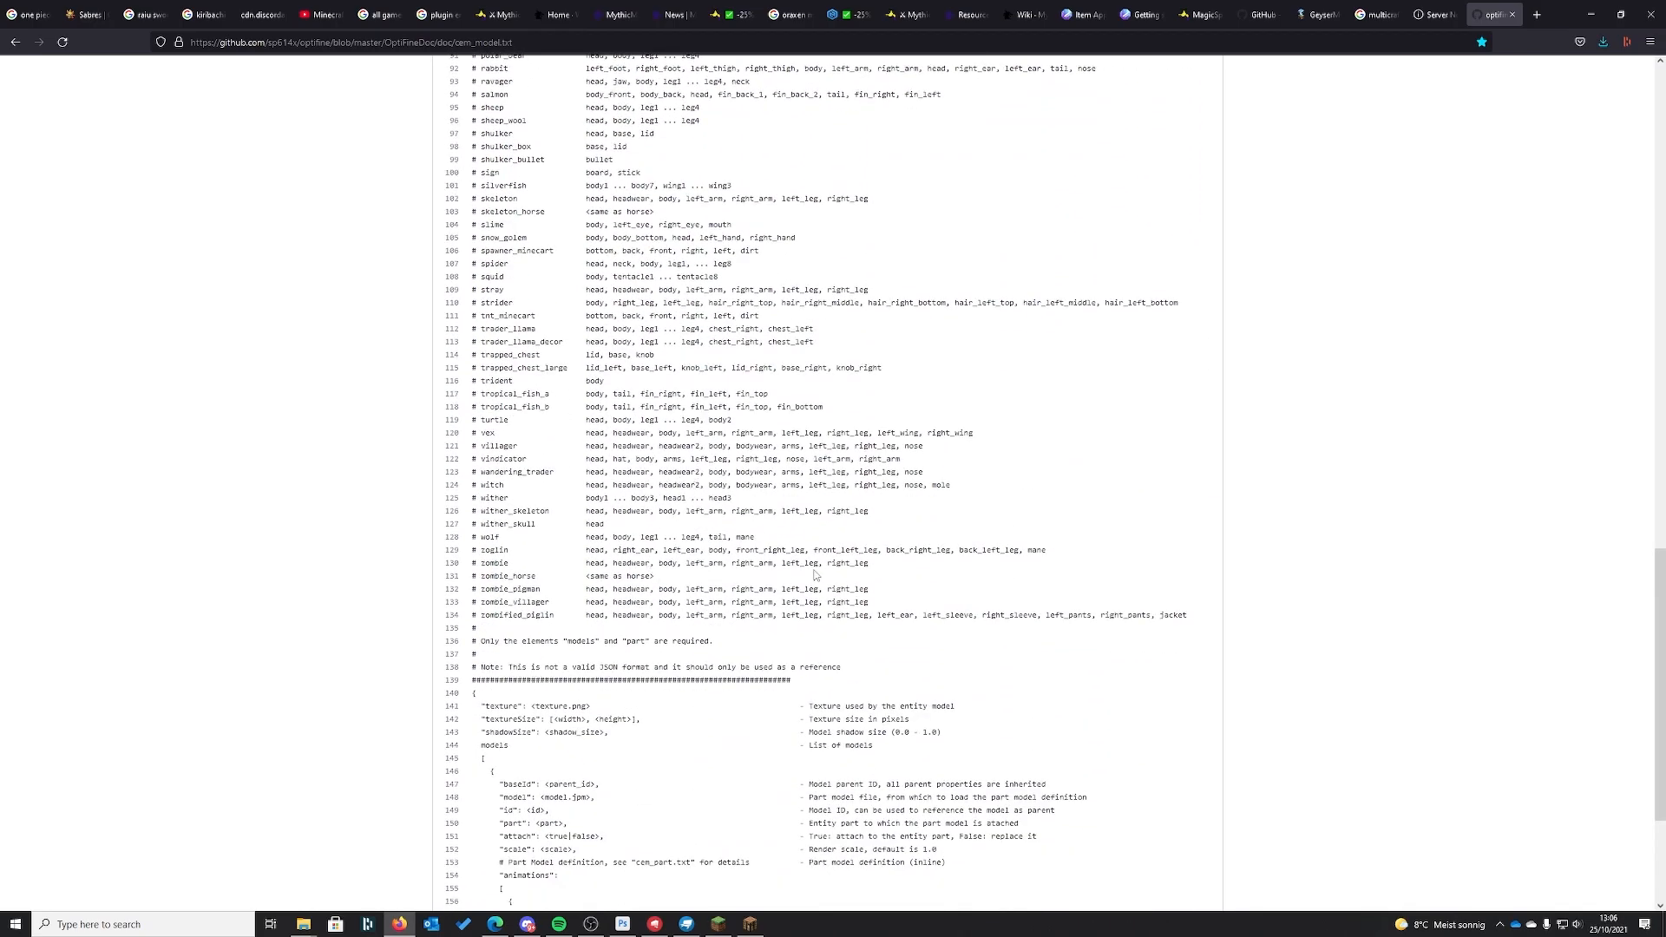
pyautogui.scroll(2, 578, 555)
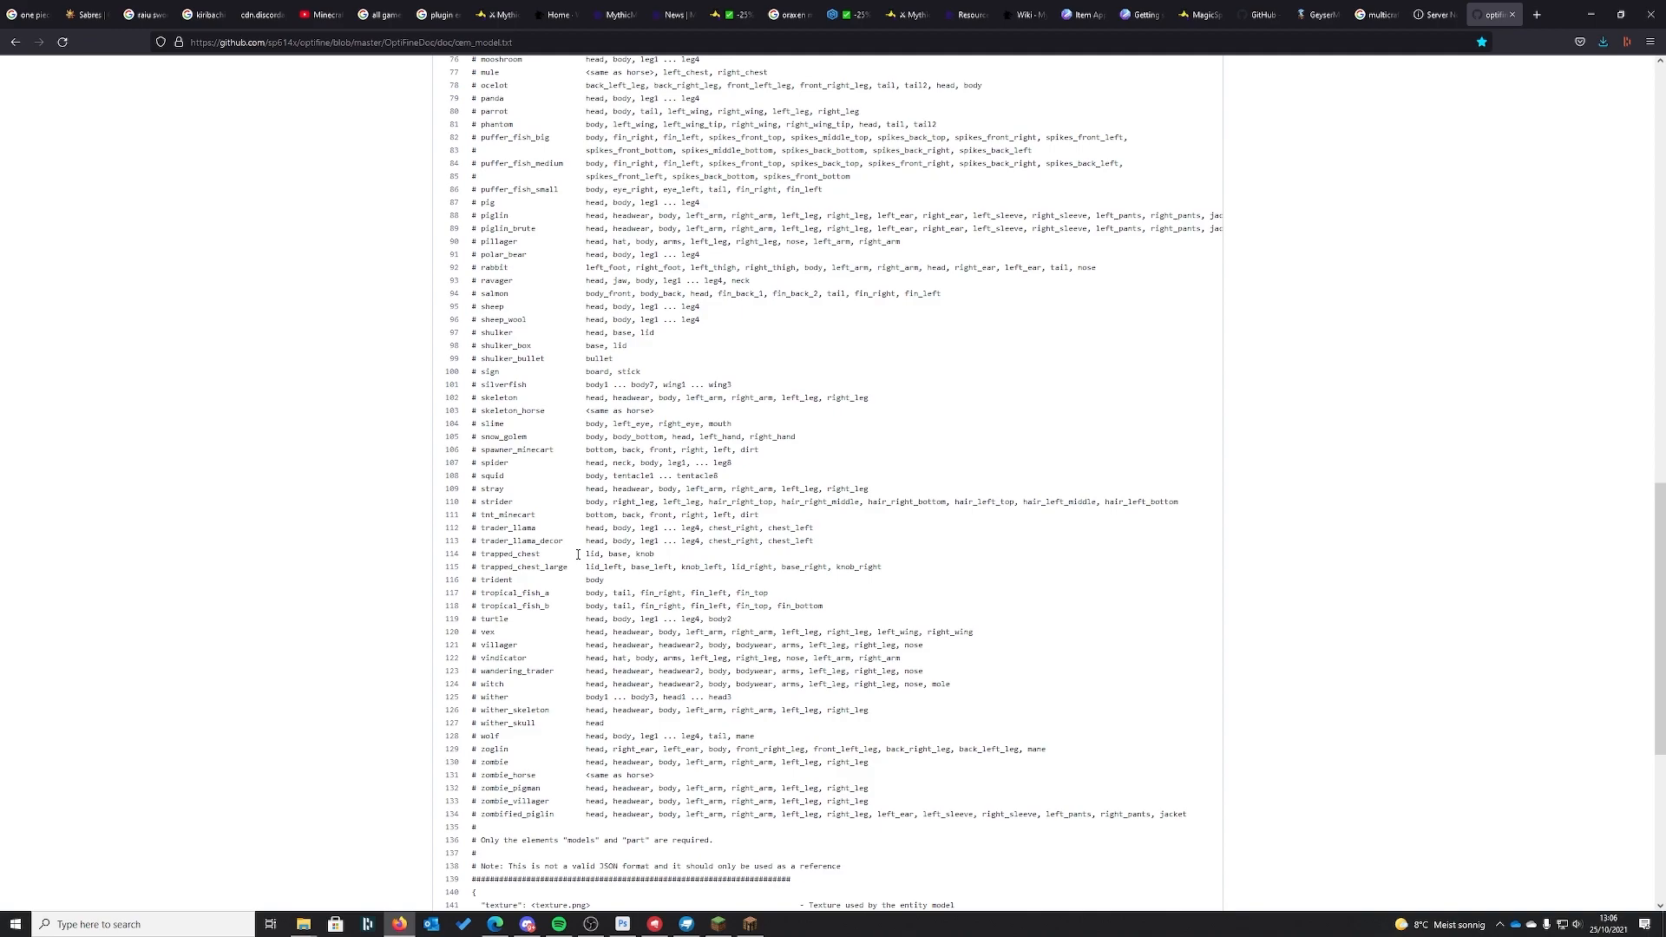
pyautogui.click(686, 924)
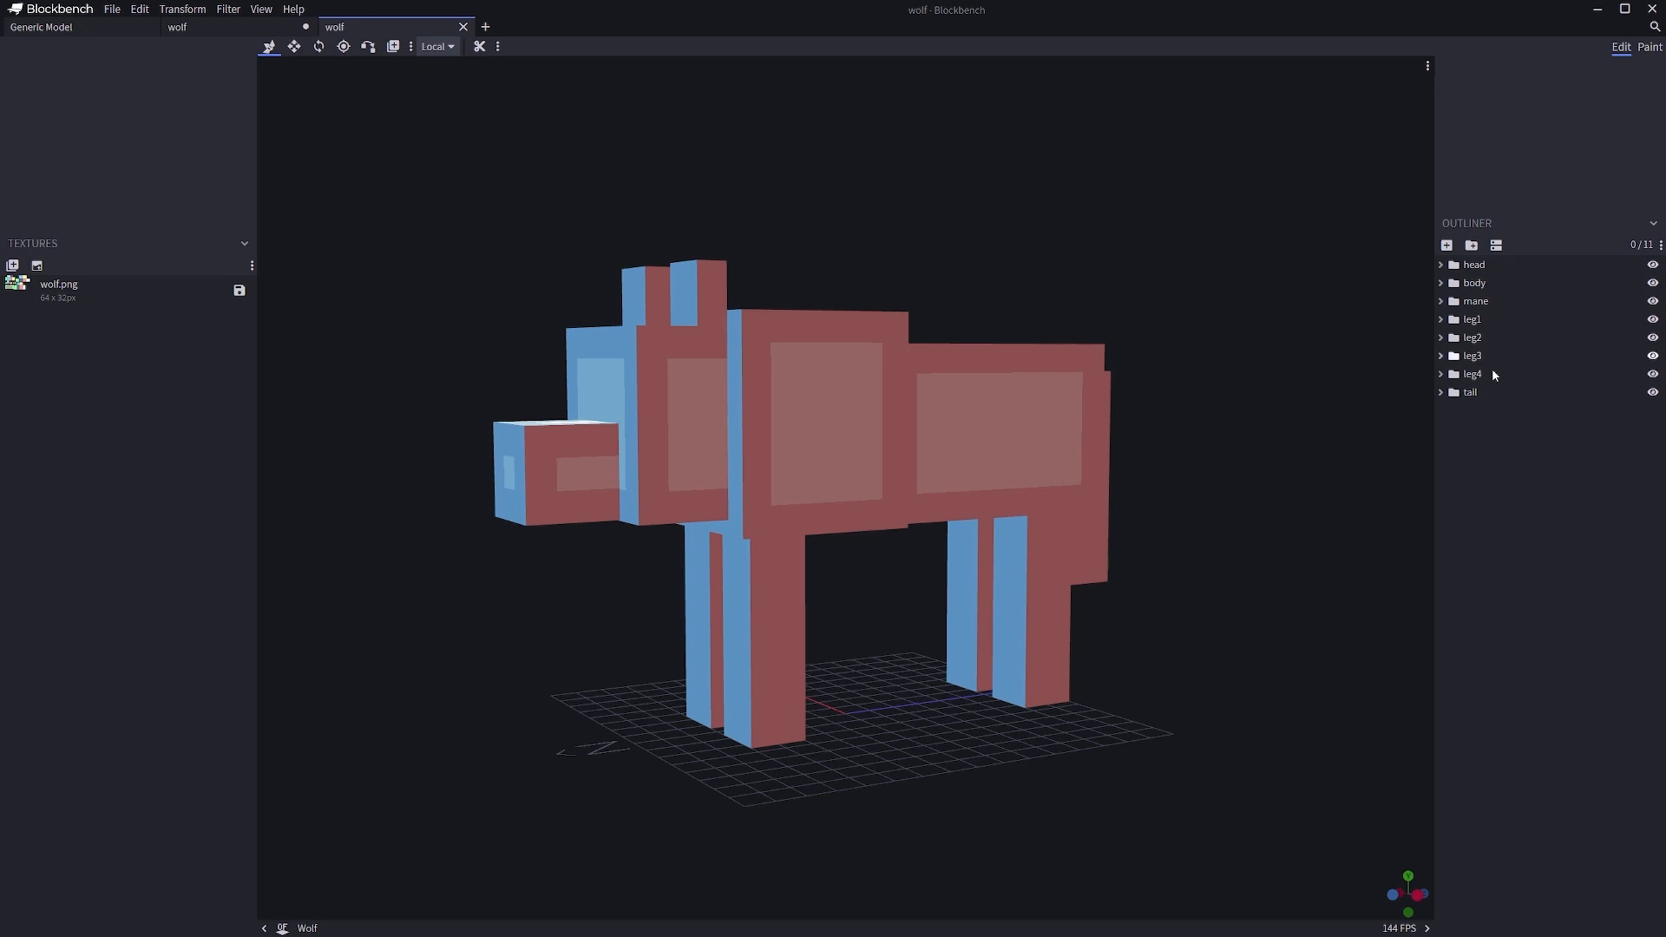
# - Try deleting the leg4 group from the wolf model, and undo the deletion
pyautogui.click(1441, 392)
pyautogui.moveTo(1258, 490); pyautogui.dragTo(1373, 449)
pyautogui.click(1439, 393)
pyautogui.click(1479, 375)
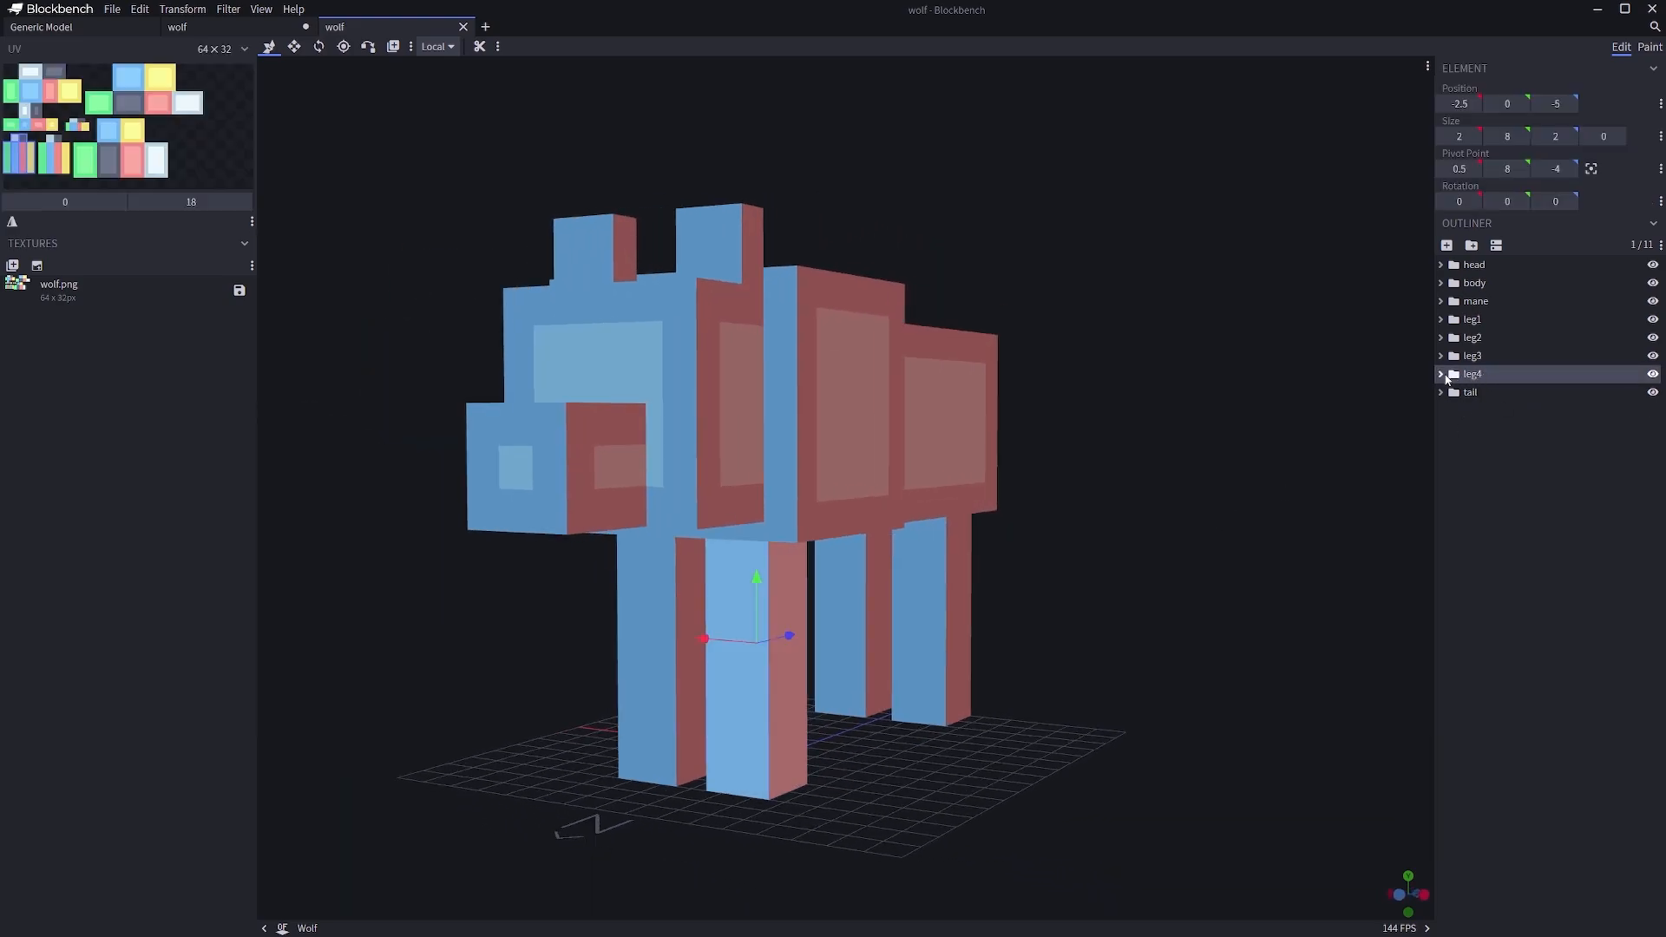
pyautogui.press('Delete')
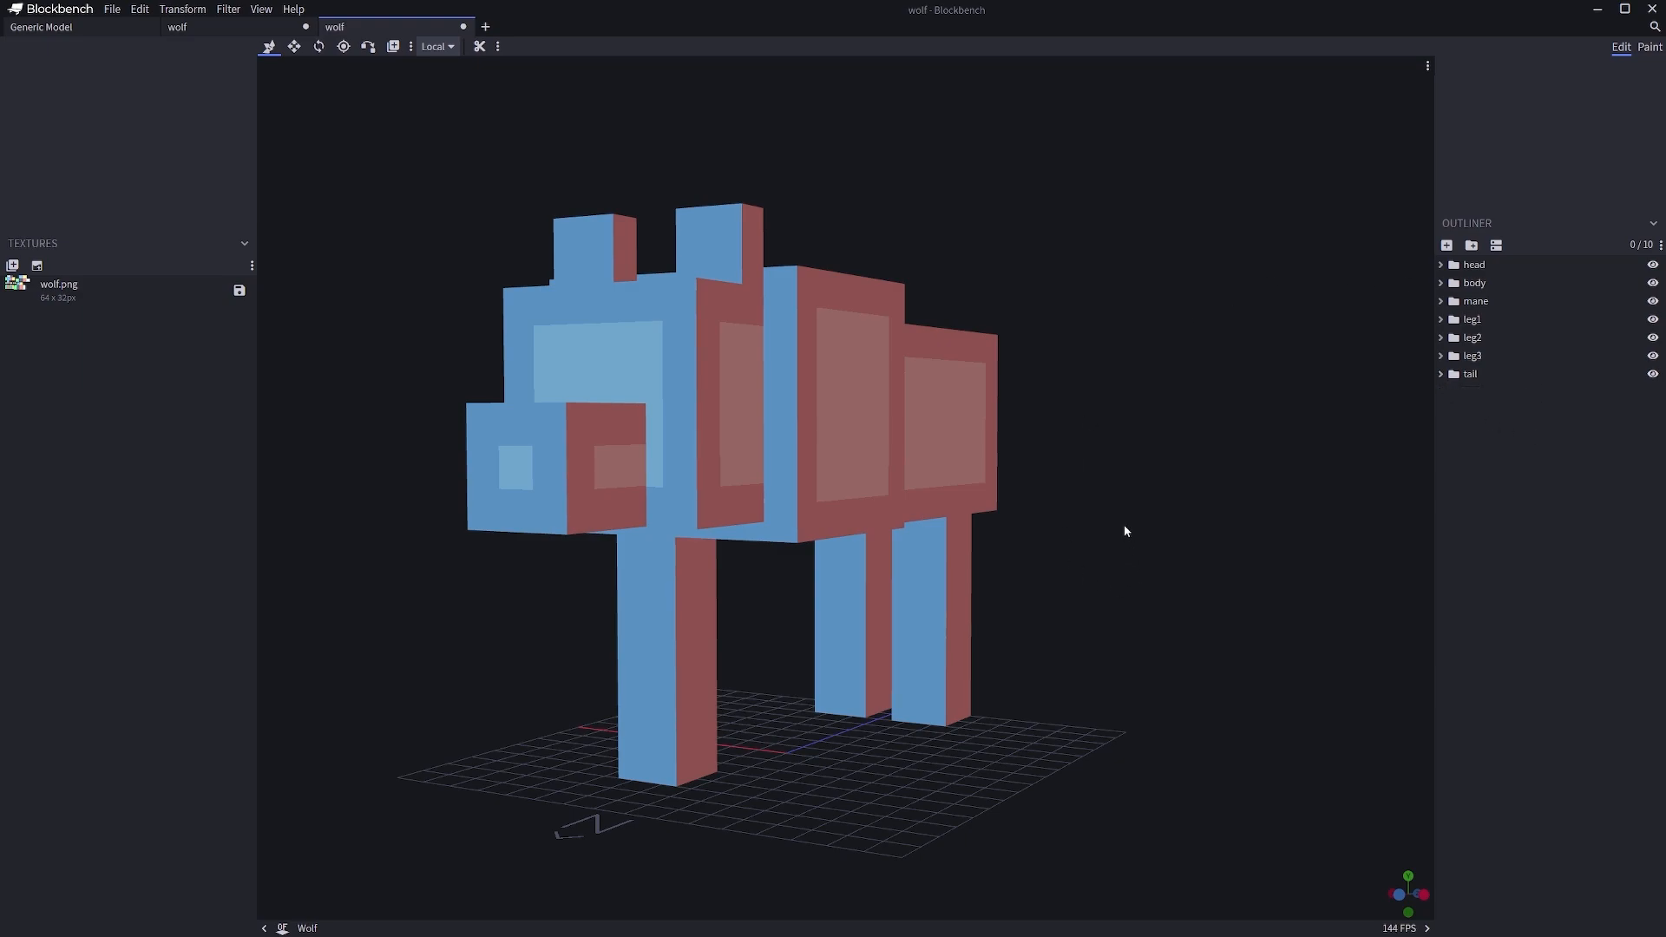
pyautogui.hotkey('ctrl', 'z')
# - Try adding an empty group inside the leg4 group, and delete that new group
pyautogui.click(1441, 374)
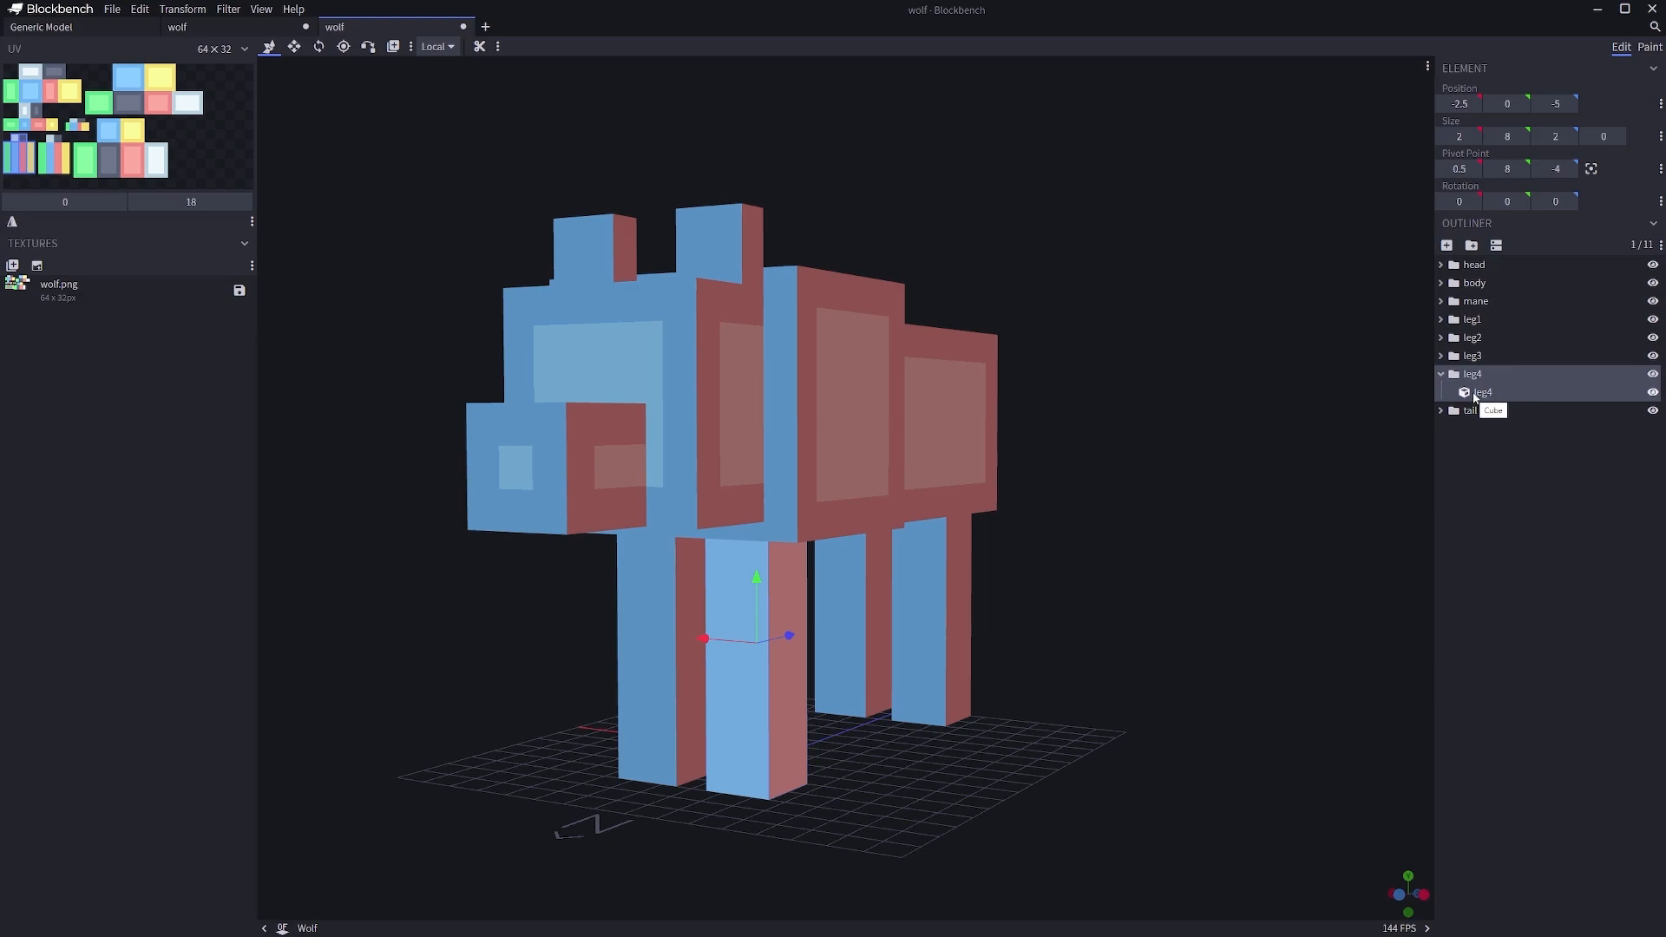
pyautogui.click(1475, 393)
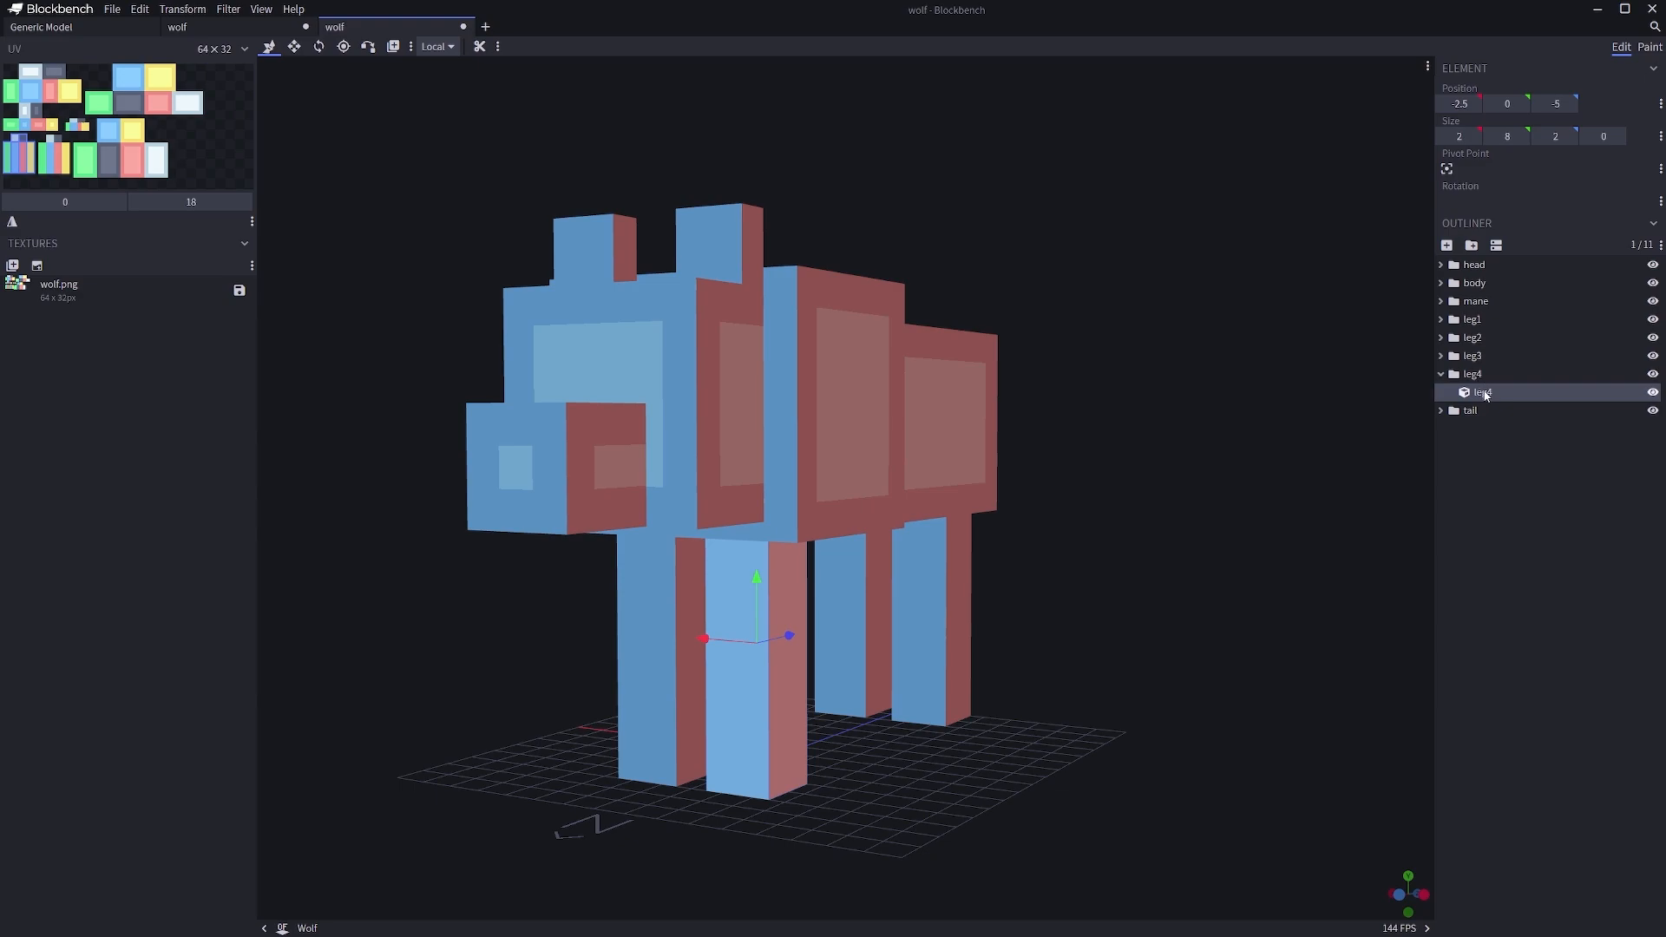
pyautogui.click(1471, 245)
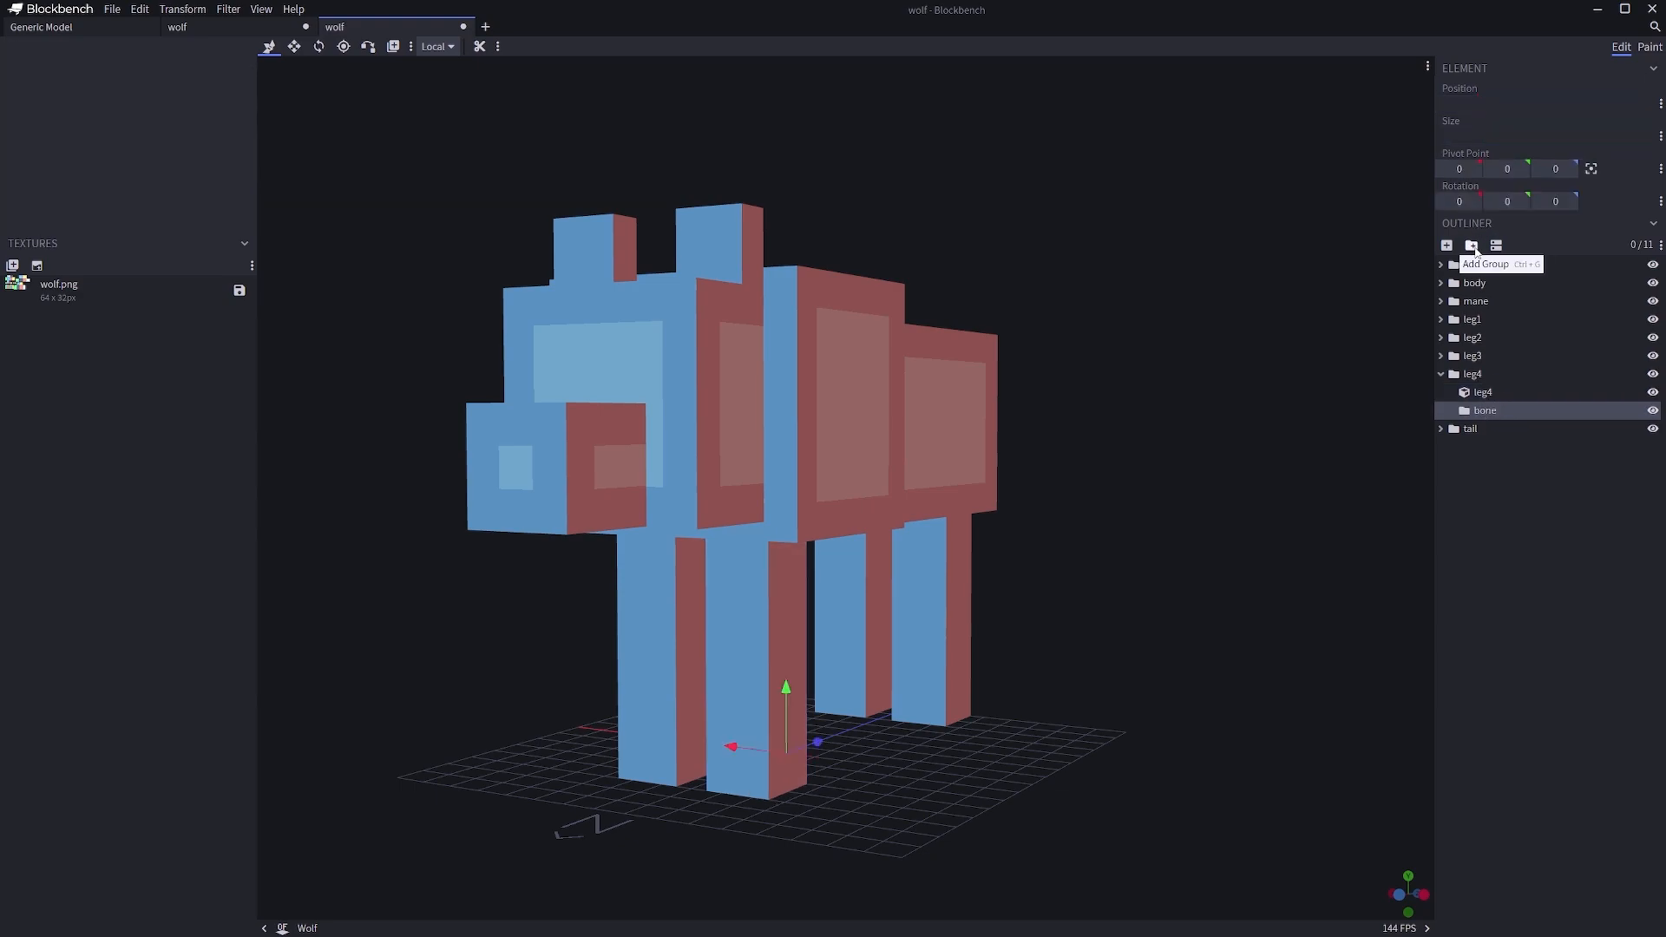
pyautogui.press('Delete')
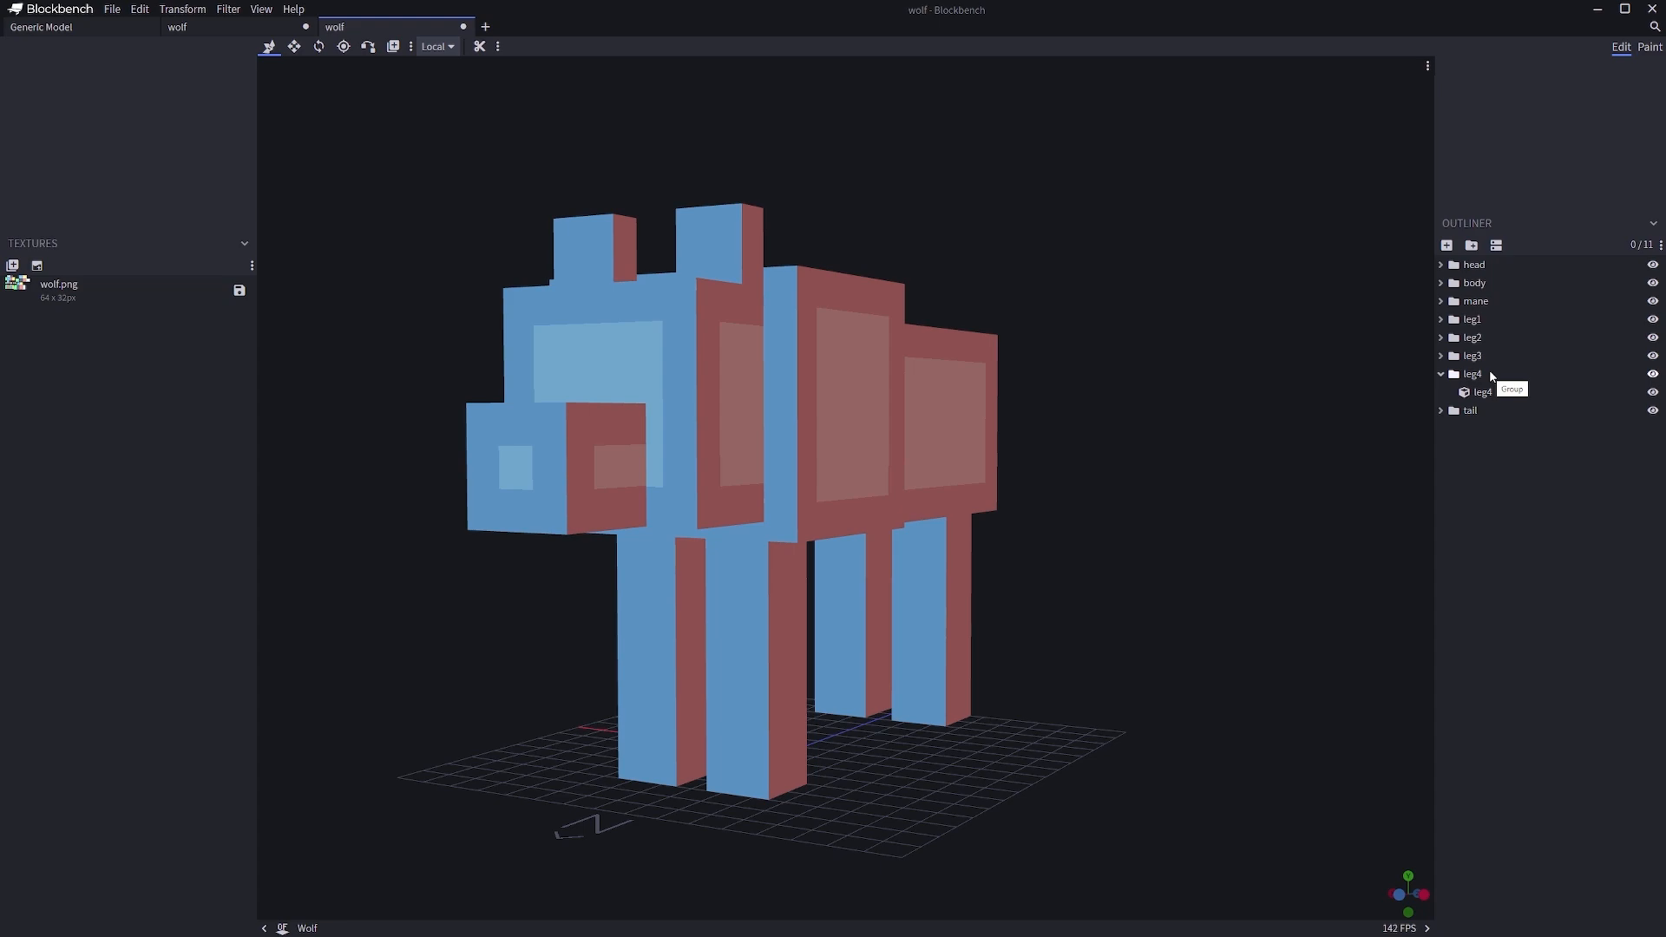
# - Compare the wolf's leg4 group with the leg4 cube inside it, selecting each in turn from several angles
pyautogui.click(1483, 393)
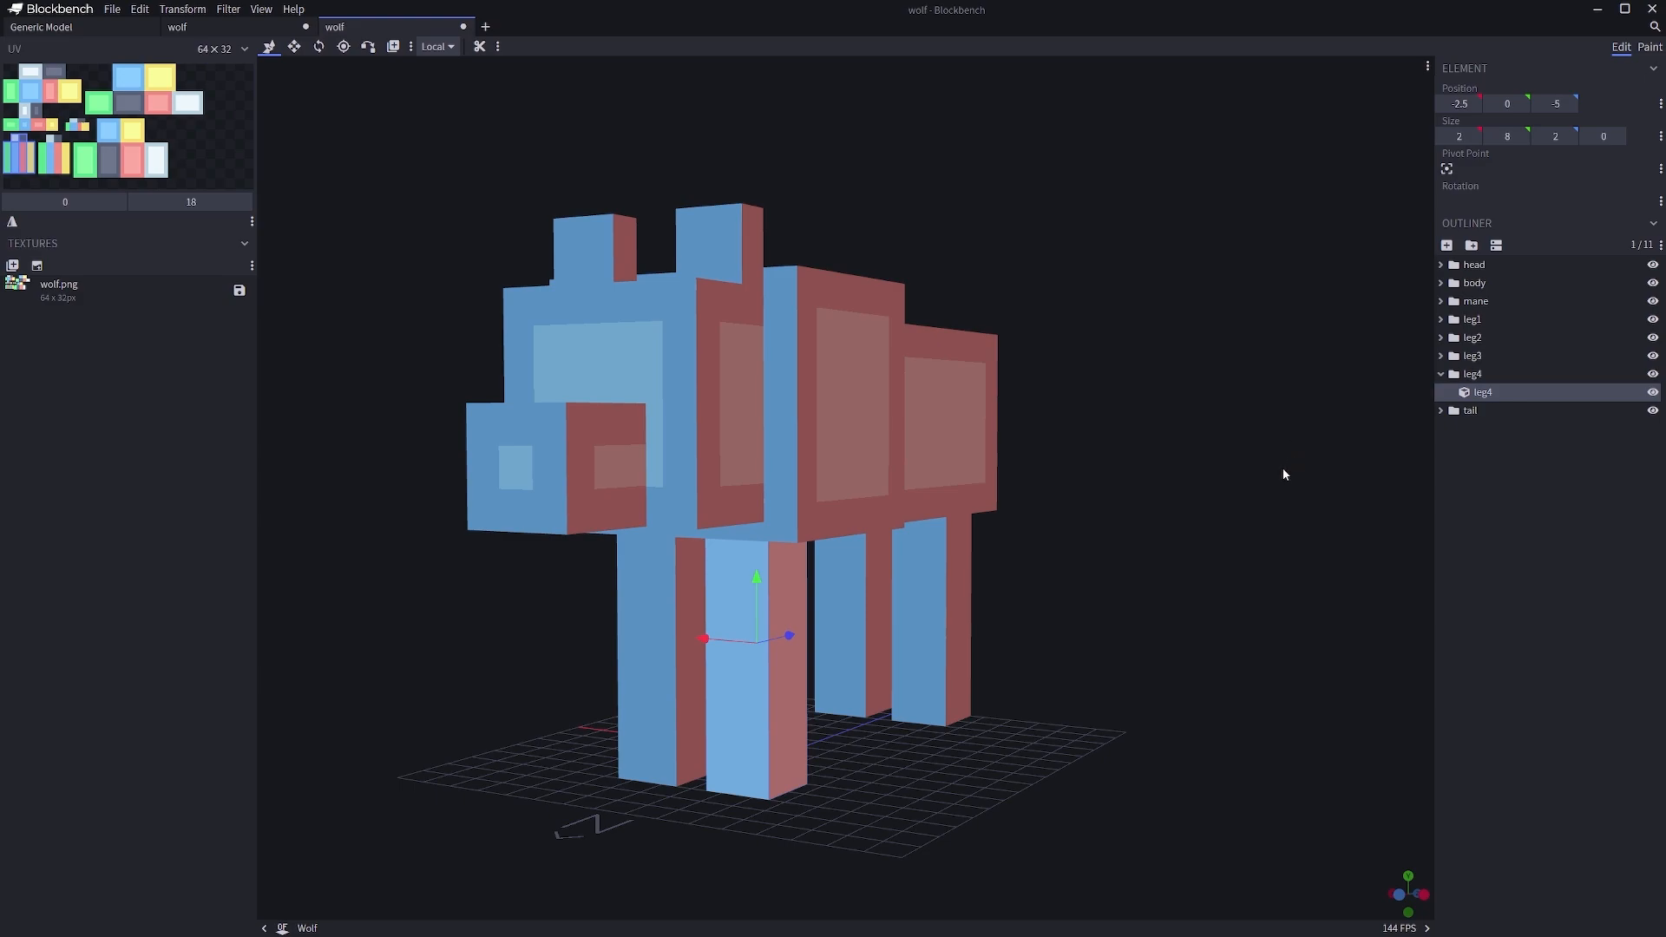
pyautogui.moveTo(1260, 591); pyautogui.dragTo(1275, 555)
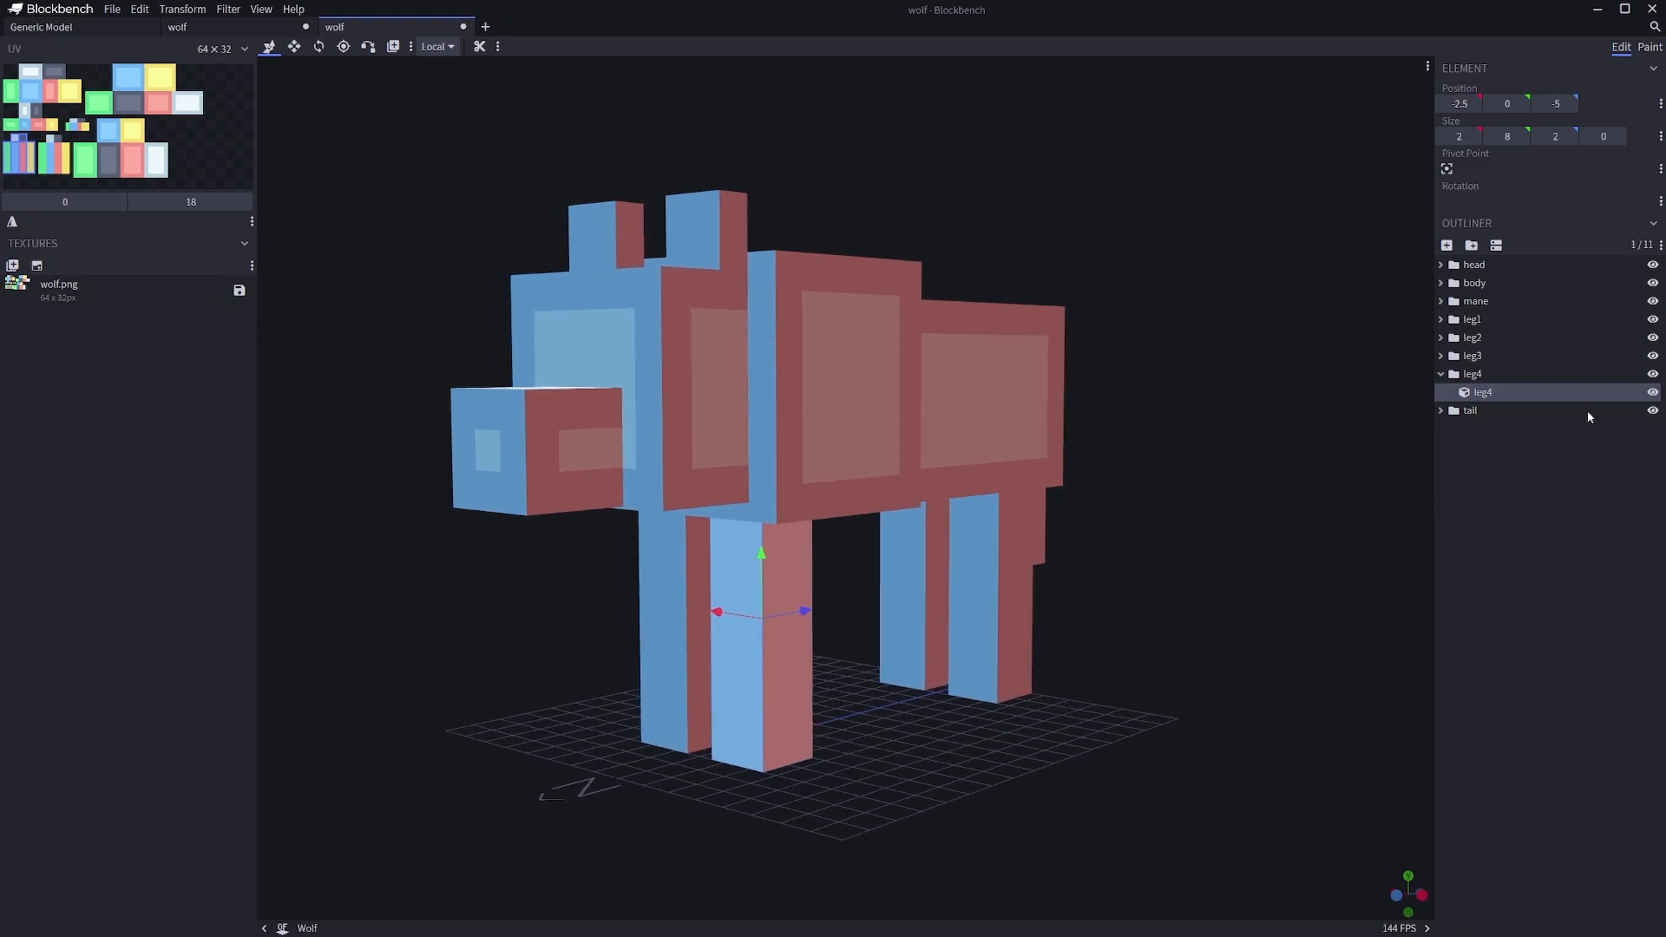
pyautogui.click(1487, 376)
pyautogui.click(1506, 397)
pyautogui.moveTo(1053, 356); pyautogui.dragTo(1128, 690)
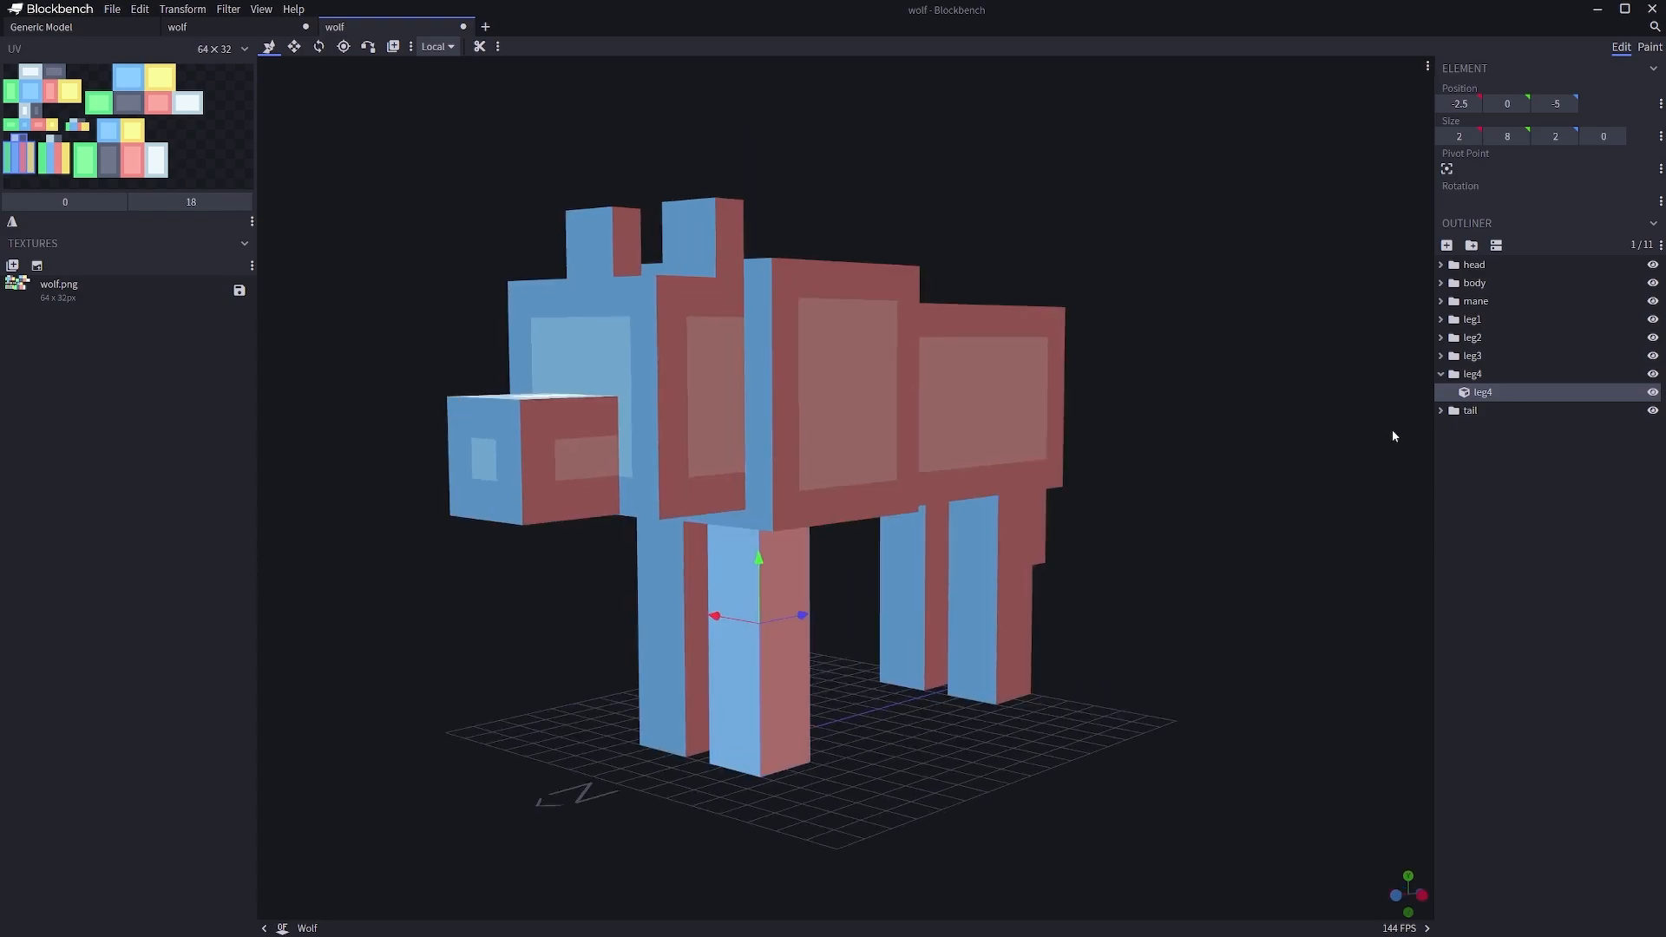
pyautogui.click(1466, 375)
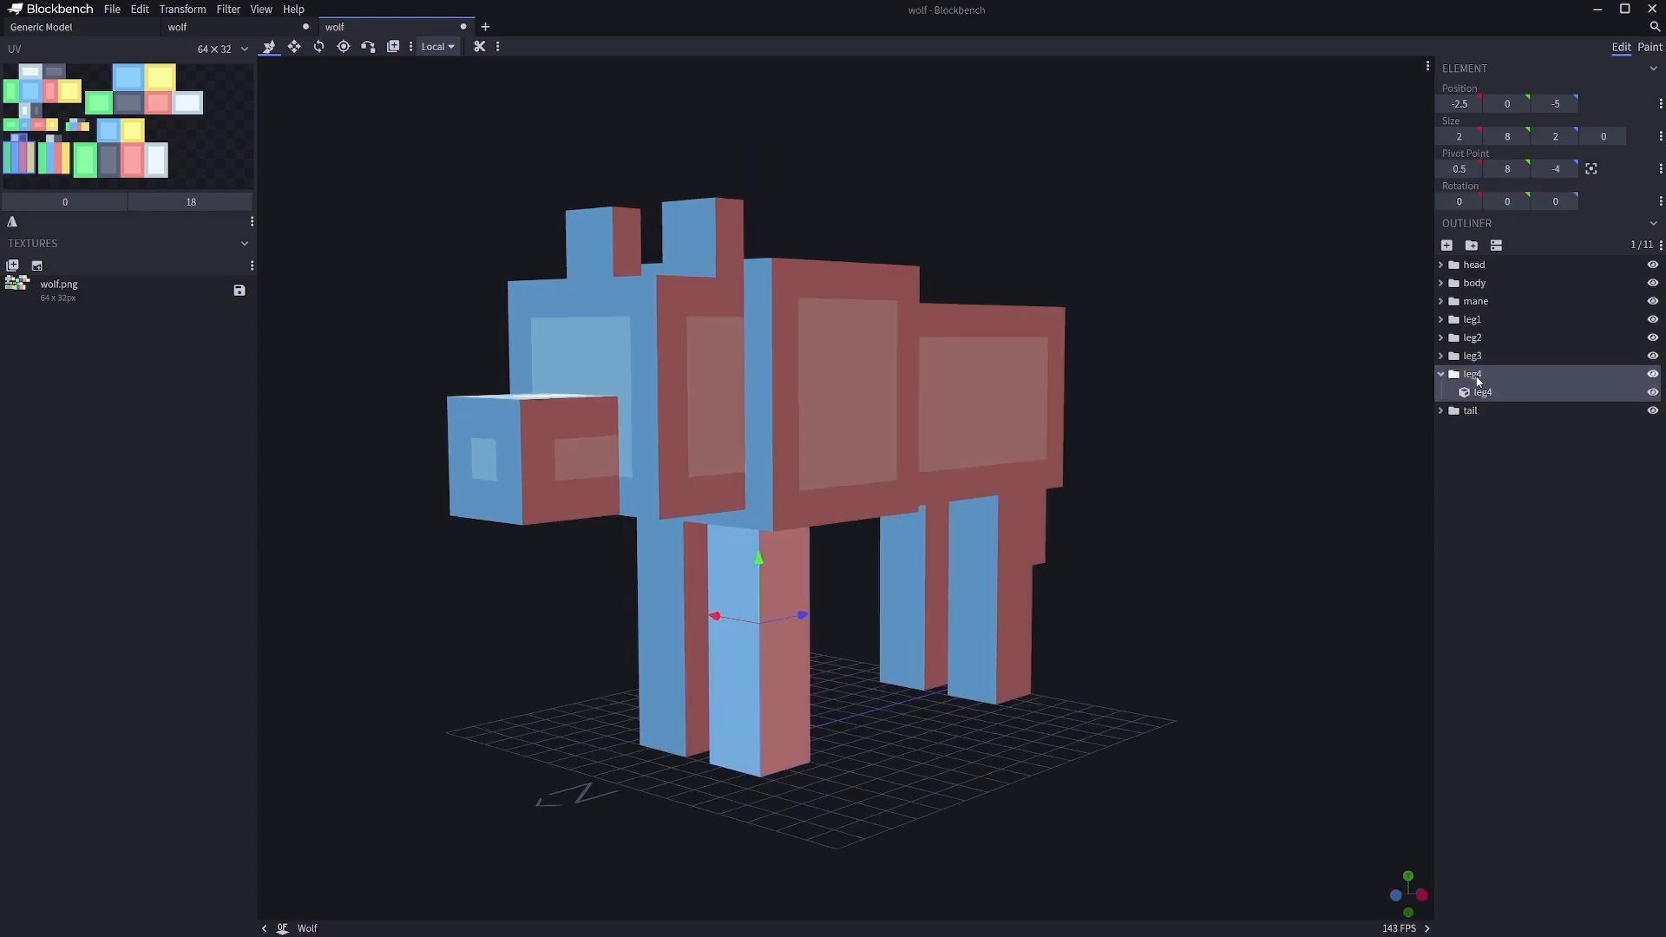
pyautogui.click(1480, 393)
pyautogui.moveTo(1398, 399); pyautogui.dragTo(1388, 451)
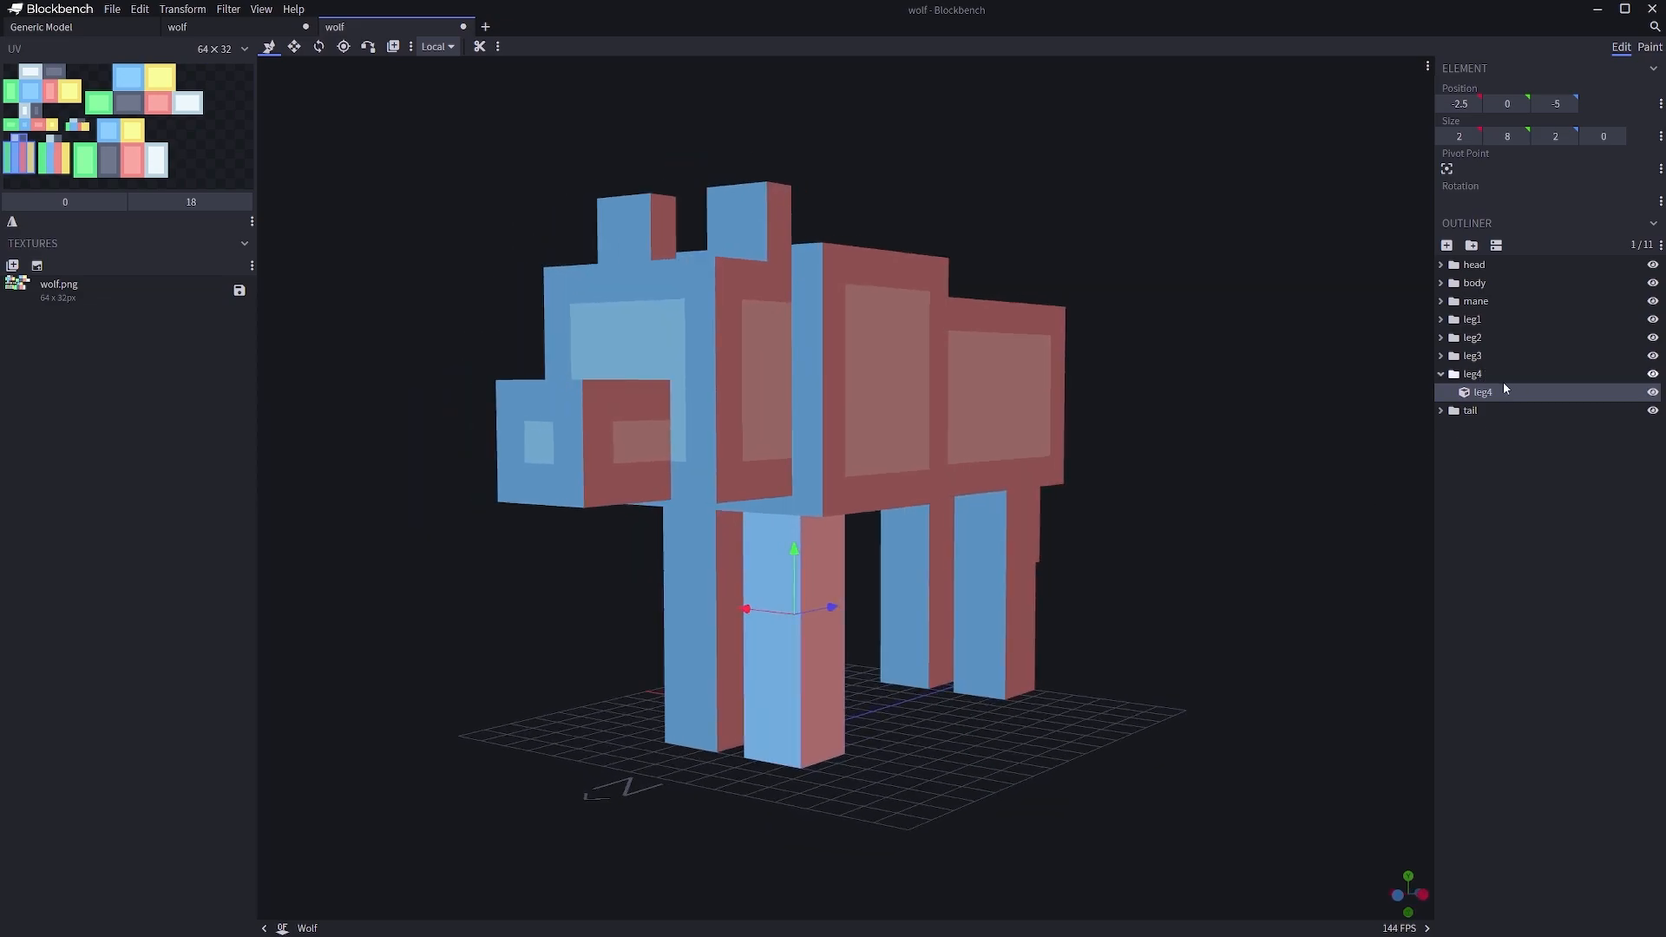
pyautogui.click(1472, 374)
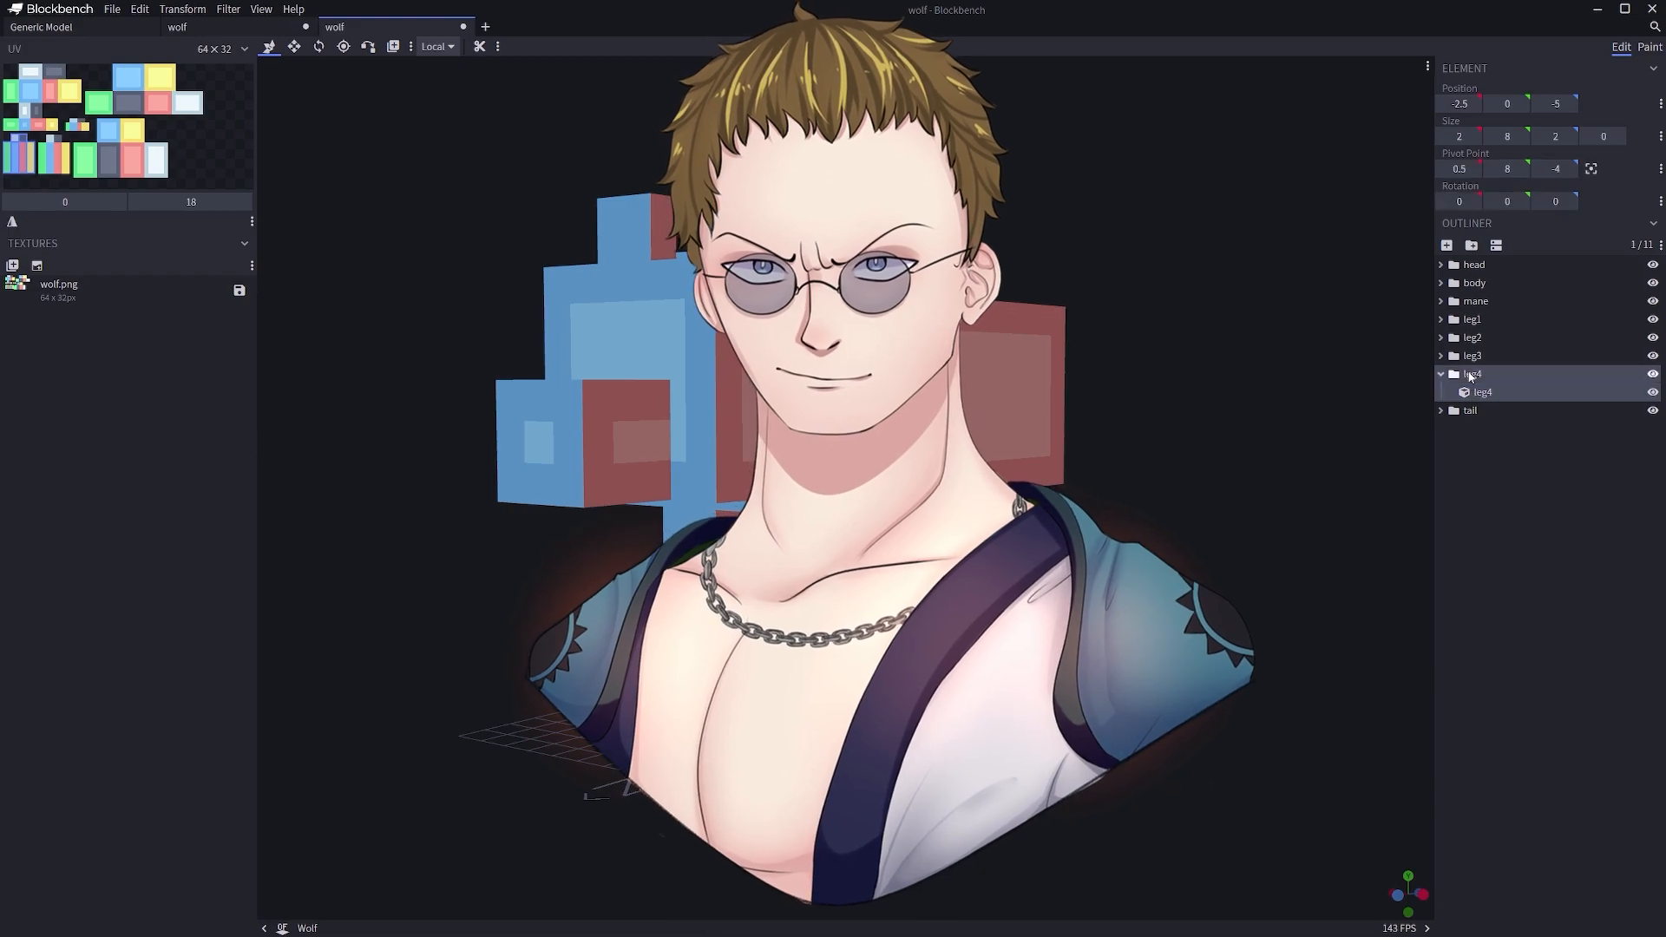
pyautogui.press('Delete')
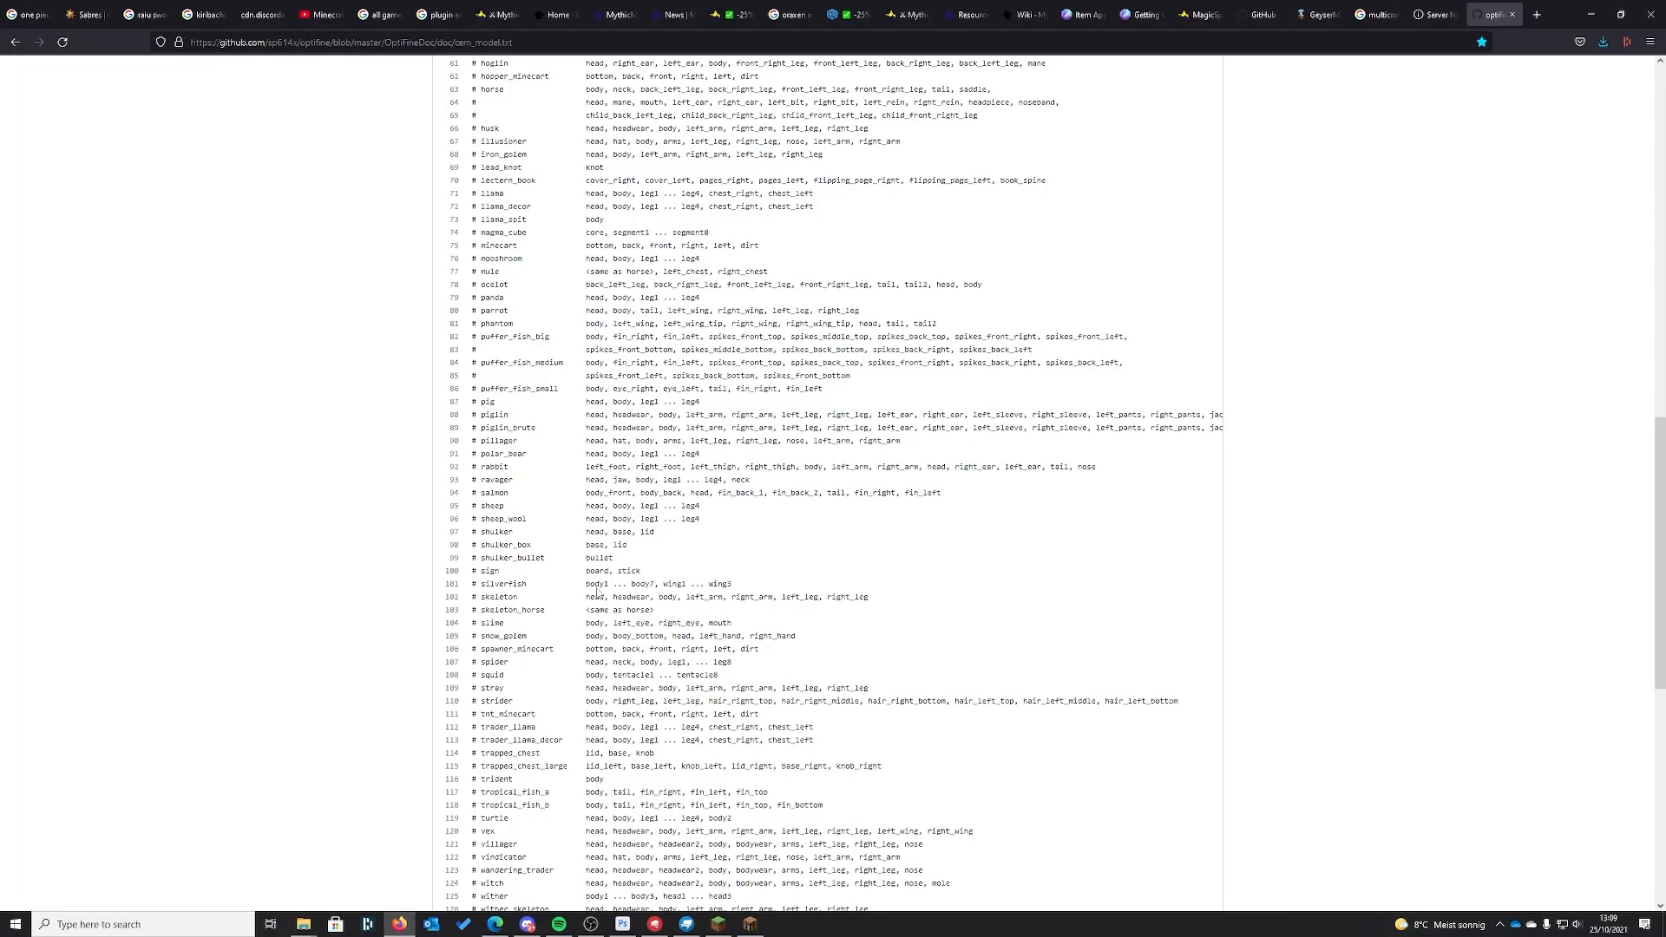
# - Review the part names in cem_model.txt in the browser, highlighting the dragon parts and the horse entry
pyautogui.scroll(-3, 592, 596)
pyautogui.scroll(8, 581, 601)
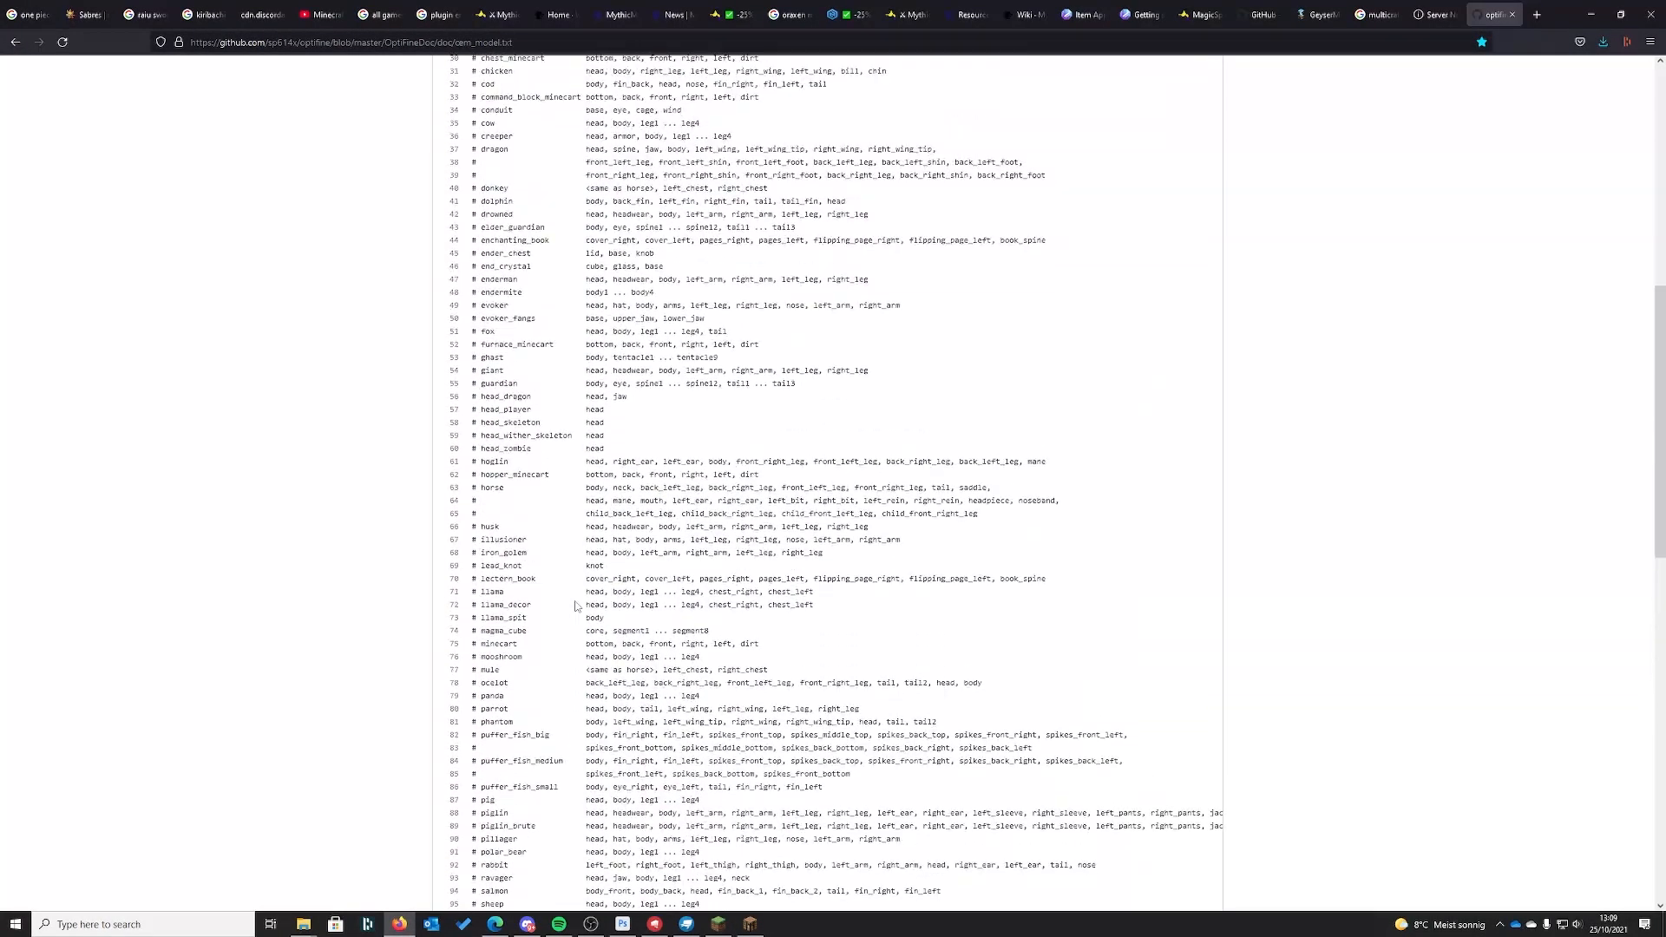
pyautogui.scroll(3, 576, 598)
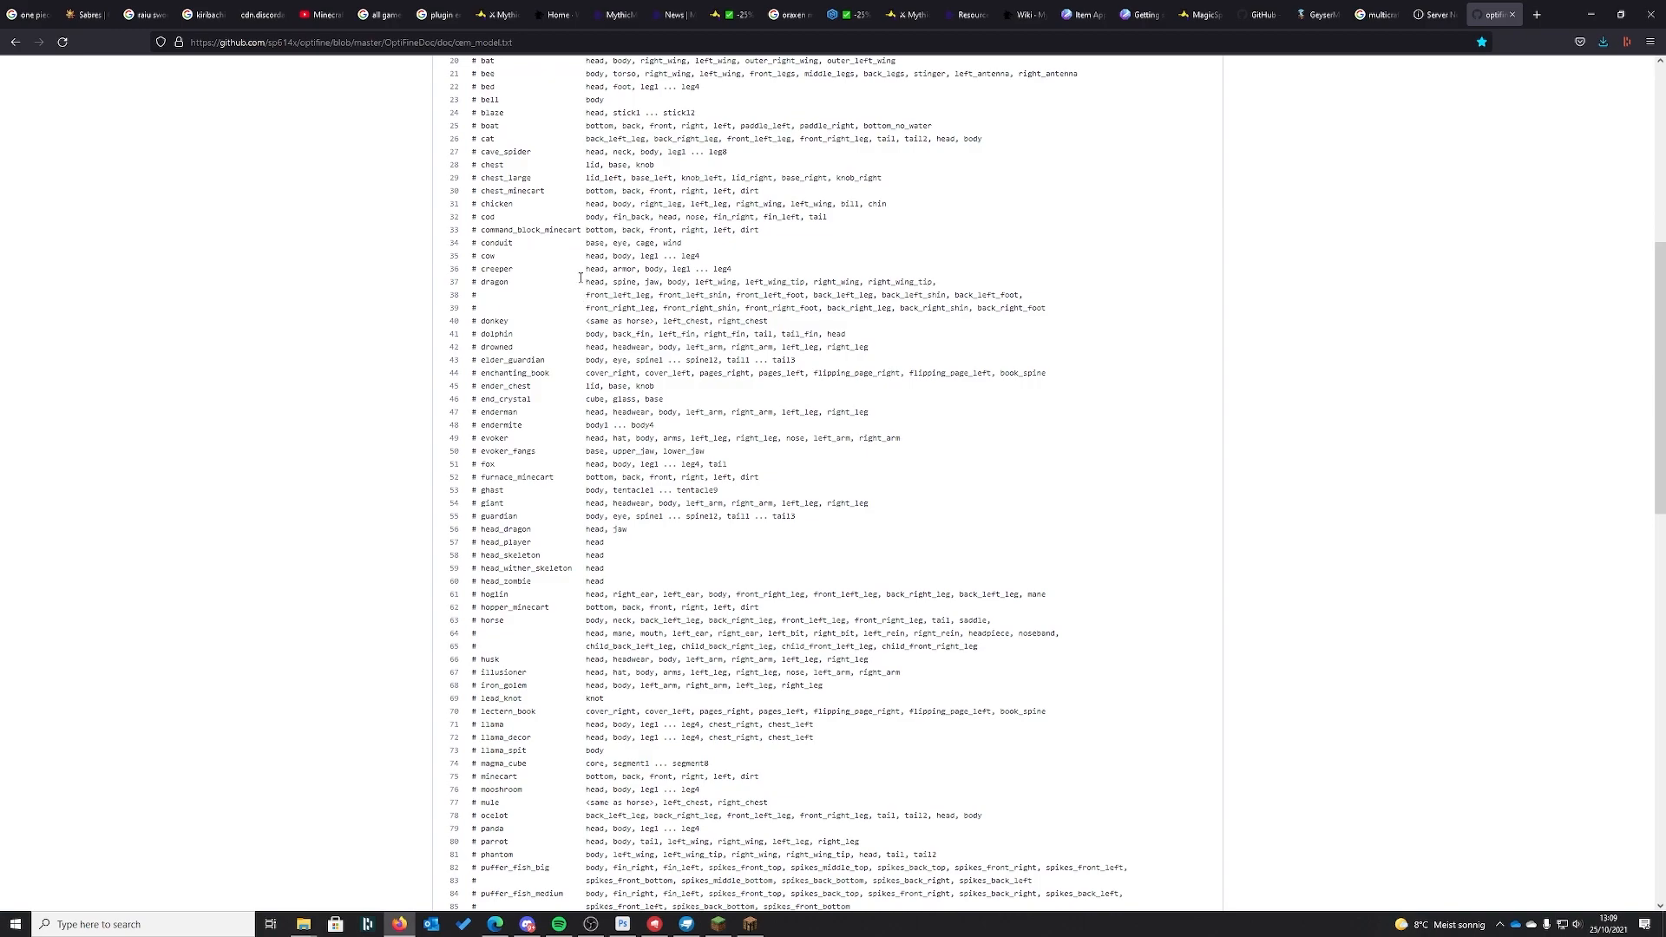
pyautogui.moveTo(584, 282); pyautogui.dragTo(1055, 309)
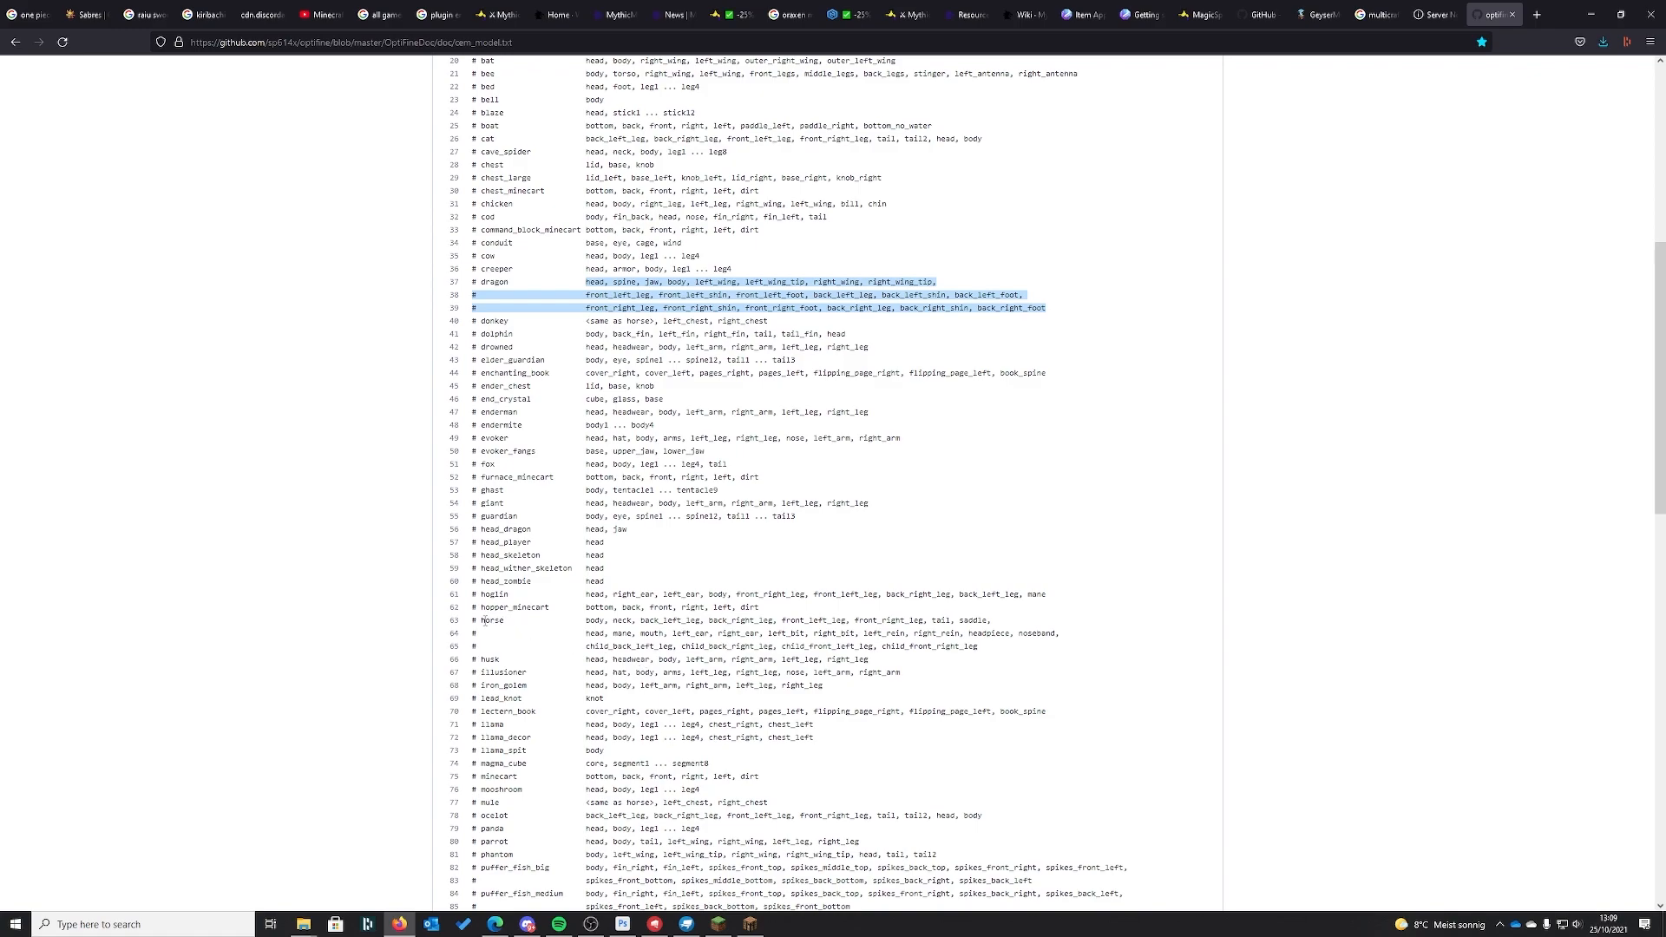
pyautogui.moveTo(481, 619); pyautogui.dragTo(526, 622)
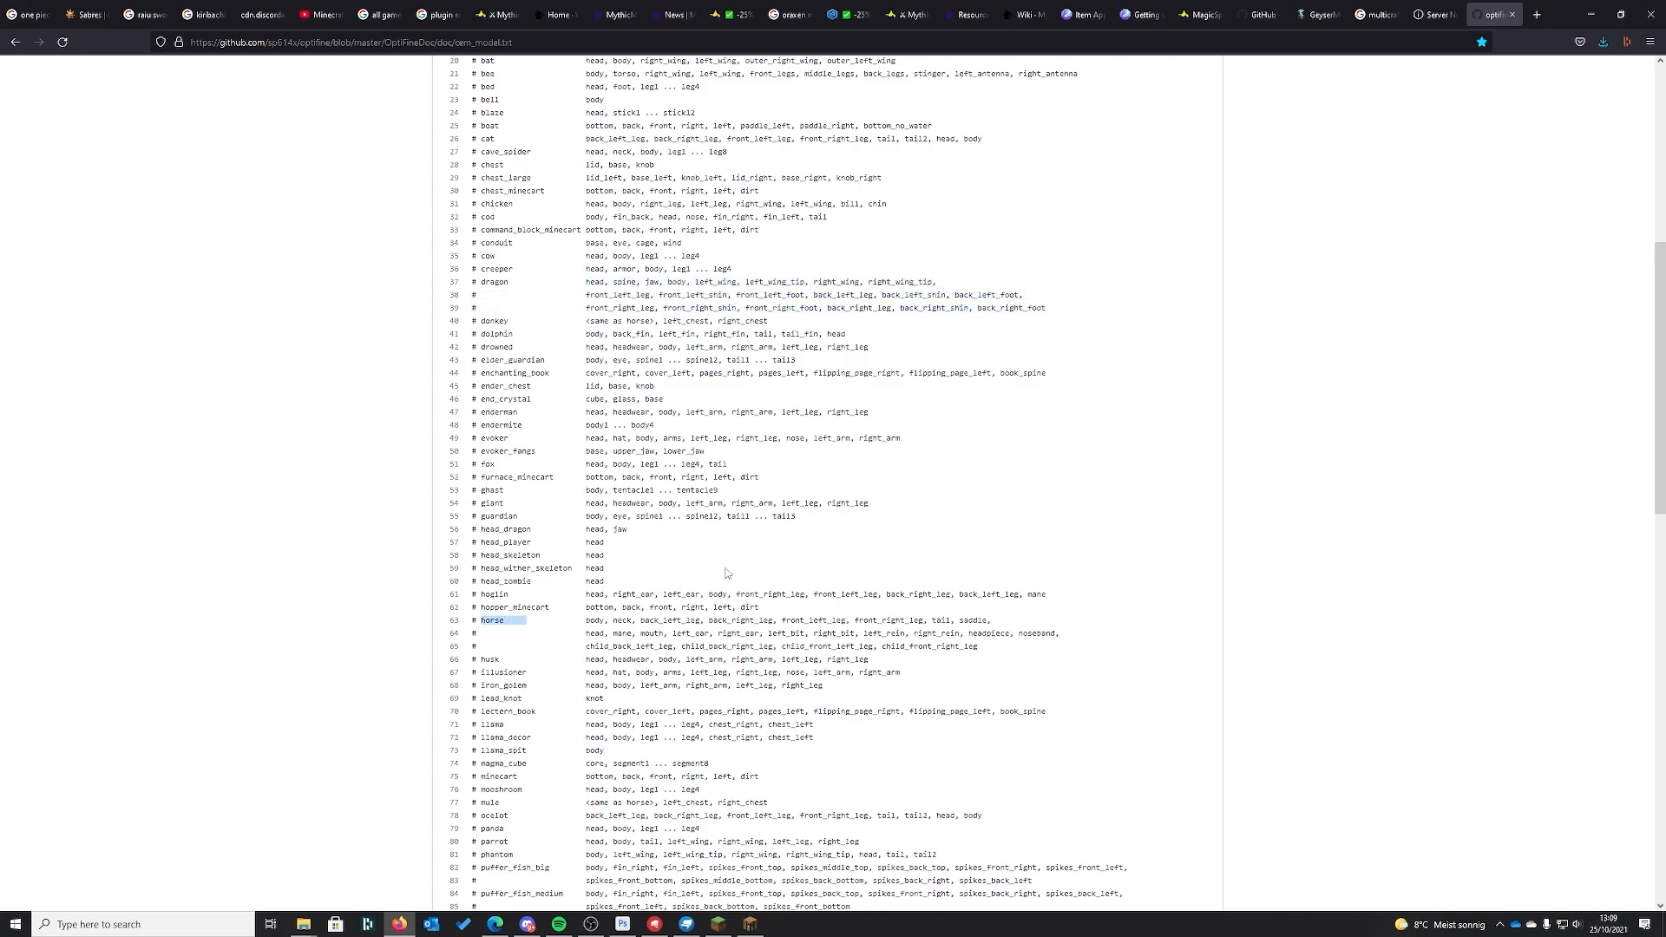
pyautogui.click(537, 555)
pyautogui.doubleClick(486, 553)
pyautogui.moveTo(603, 554); pyautogui.dragTo(577, 555)
pyautogui.scroll(1, 661, 574)
pyautogui.moveTo(482, 347); pyautogui.dragTo(652, 360)
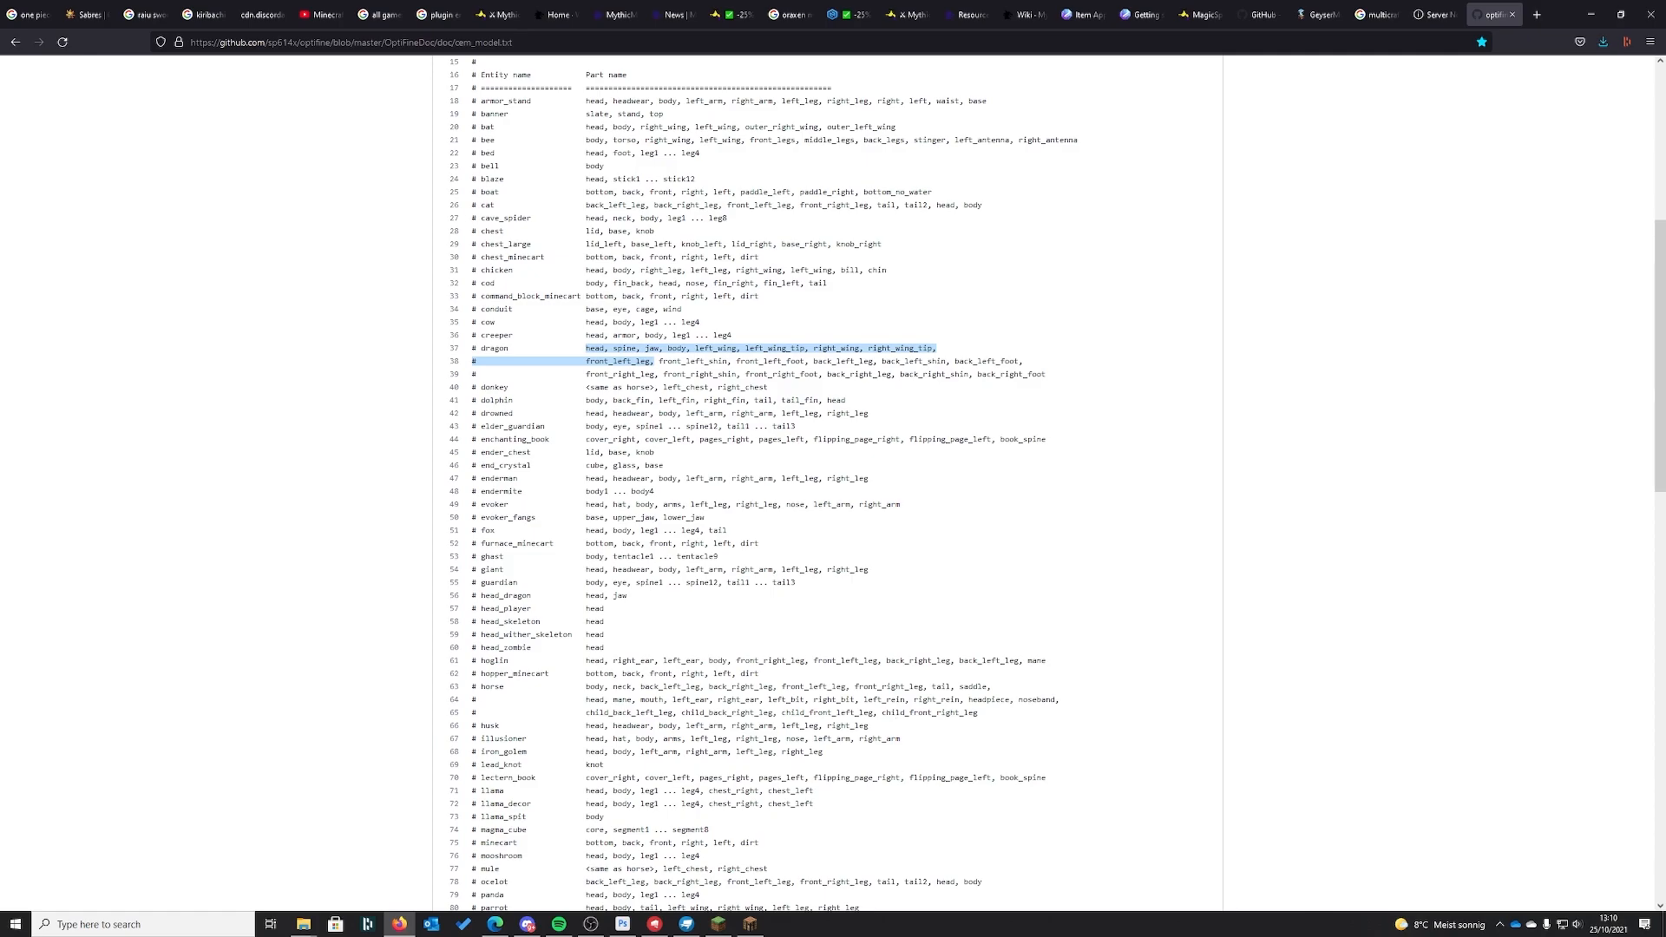
# - Return to Blockbench and open the existing dragon model
pyautogui.click(687, 924)
pyautogui.click(118, 10)
pyautogui.moveTo(133, 225)
pyautogui.click(316, 225)
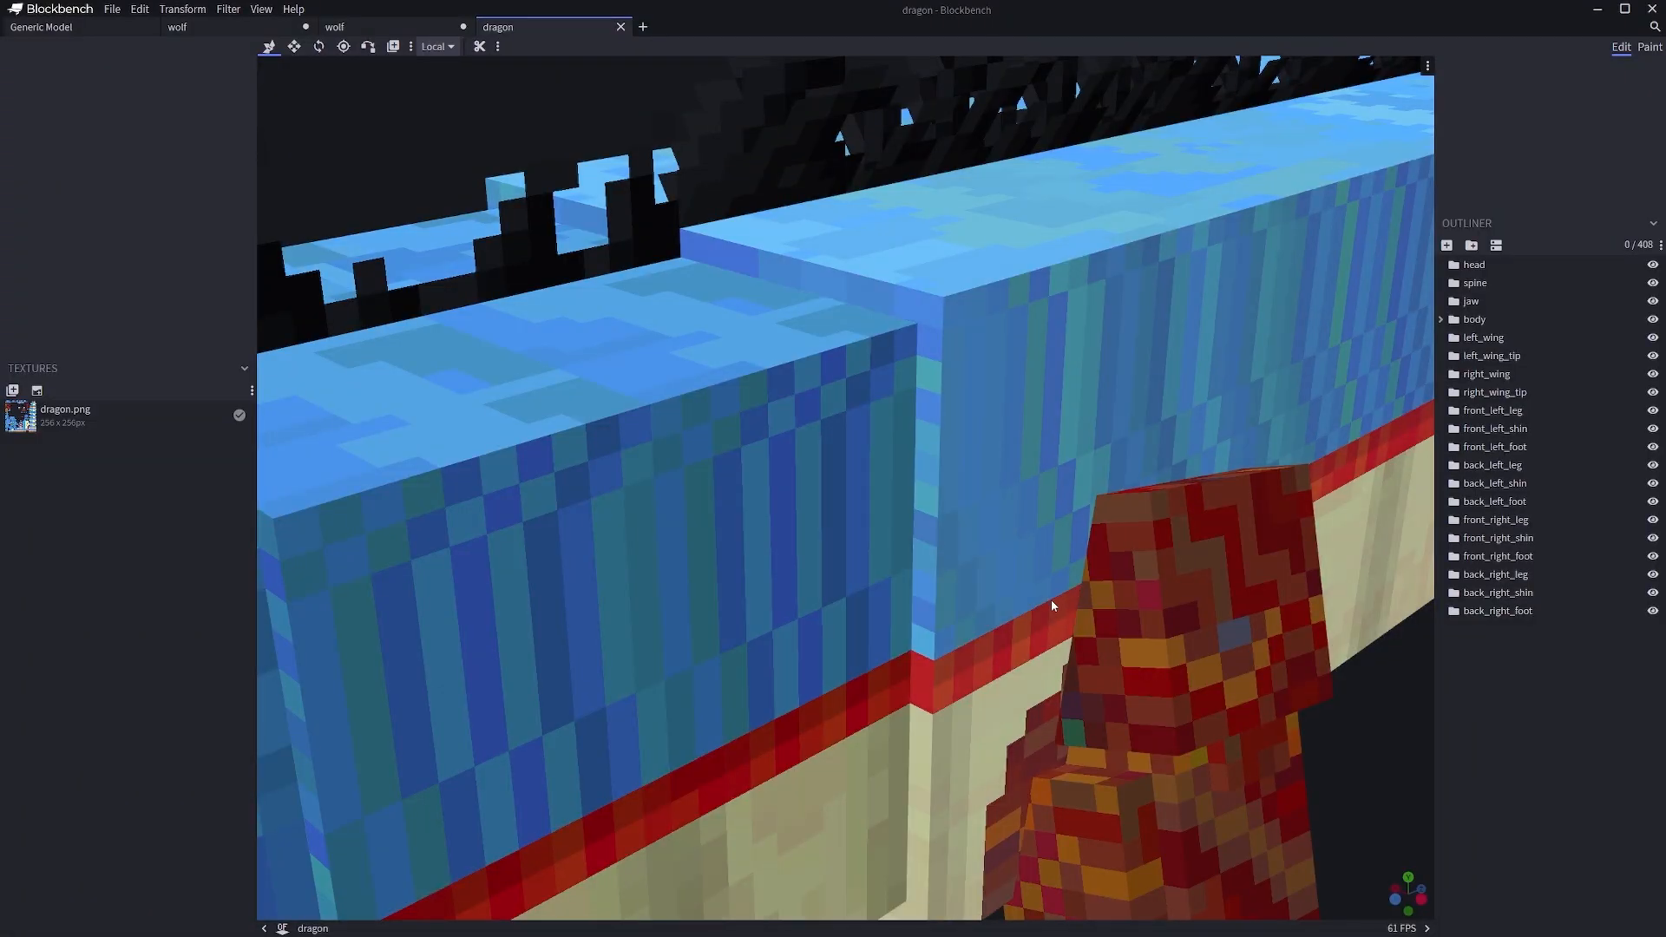
# - View the whole dragon from the side and check its body and right_wing groups
pyautogui.moveTo(1050, 601); pyautogui.dragTo(887, 628)
pyautogui.scroll(-5, 887, 628)
pyautogui.moveTo(737, 313); pyautogui.dragTo(1350, 495)
pyautogui.moveTo(1219, 633); pyautogui.dragTo(1170, 640)
pyautogui.moveTo(954, 307)
pyautogui.mouseDown()
pyautogui.moveTo(1019, 297)
pyautogui.moveTo(959, 316)
pyautogui.moveTo(1238, 327)
pyautogui.moveTo(929, 324)
pyautogui.mouseUp()
pyautogui.click(1487, 321)
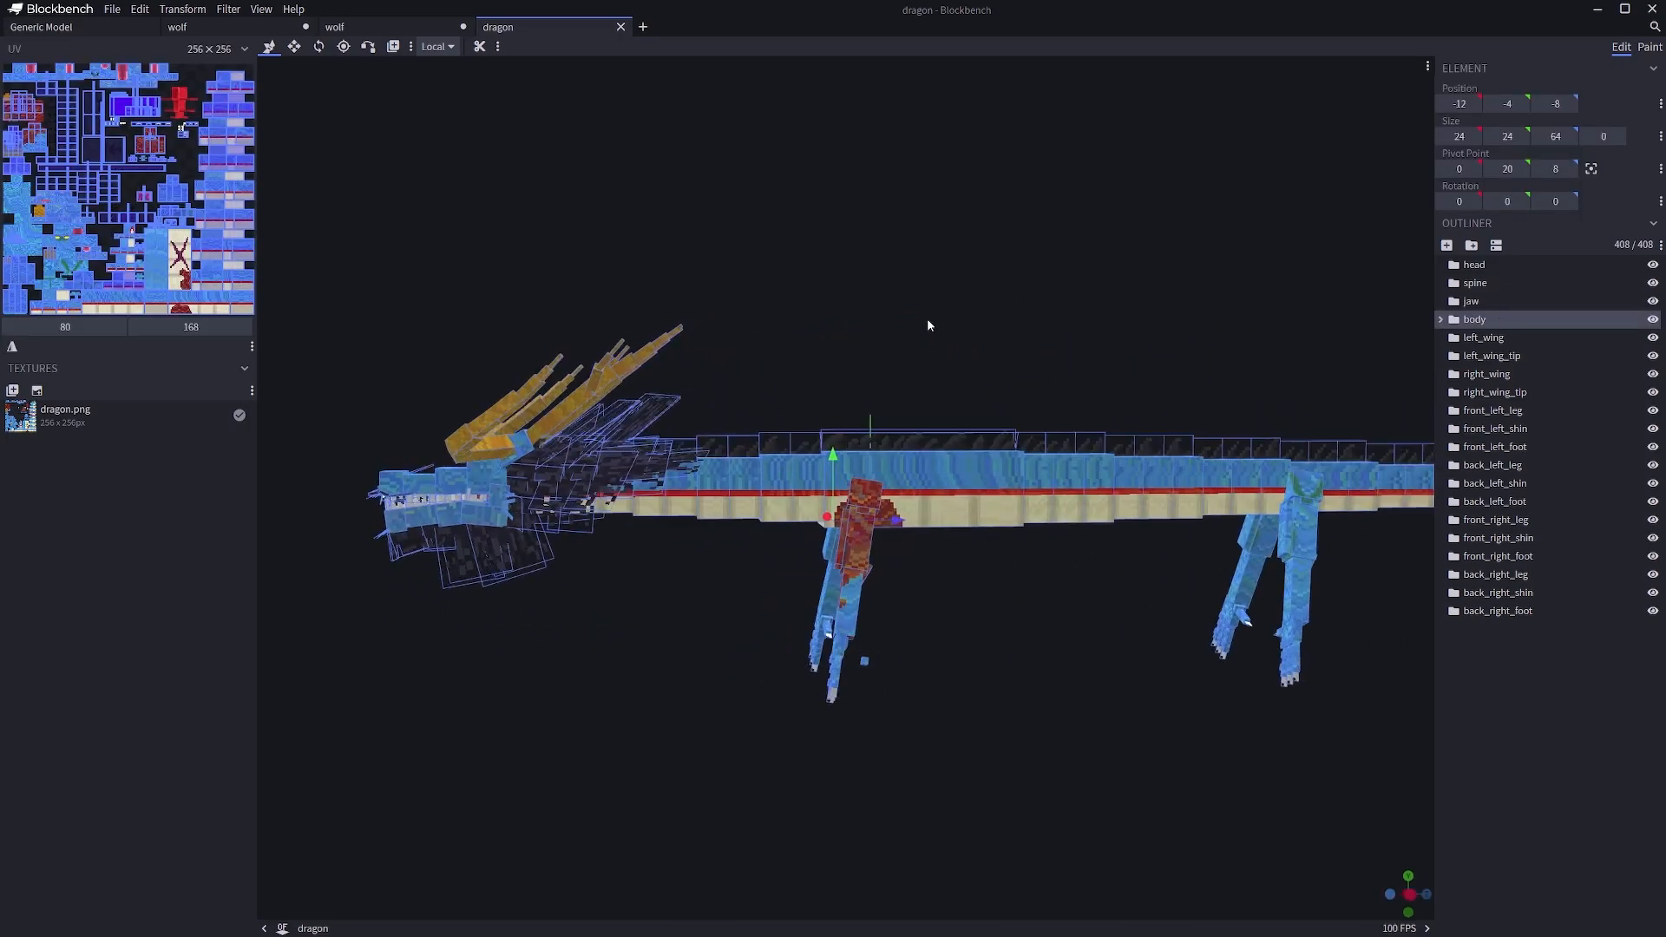
pyautogui.click(1493, 371)
pyautogui.click(1486, 318)
pyautogui.moveTo(998, 303); pyautogui.dragTo(1451, 474)
# - Check the dragon's leg, shin and foot groups one by one, and locate the rear leg cube within the group hierarchy
pyautogui.click(1515, 434)
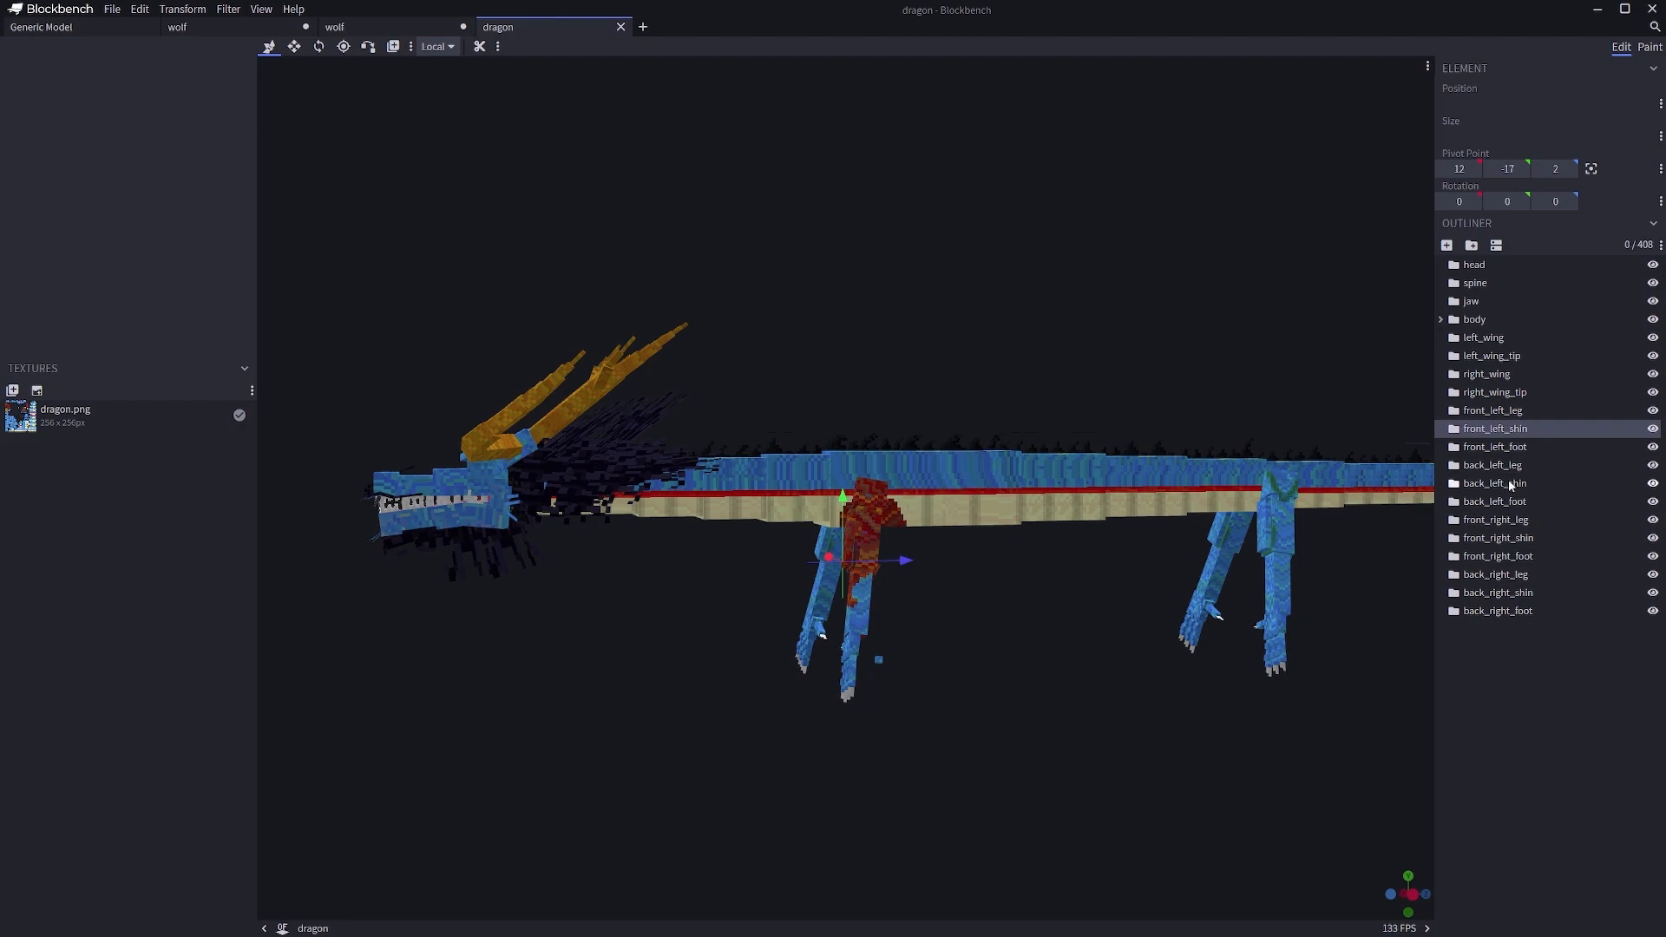
pyautogui.click(1515, 484)
pyautogui.click(1516, 538)
pyautogui.click(1517, 574)
pyautogui.click(1516, 610)
pyautogui.click(1516, 558)
pyautogui.click(1514, 483)
pyautogui.click(1513, 447)
pyautogui.click(1507, 592)
pyautogui.click(1508, 610)
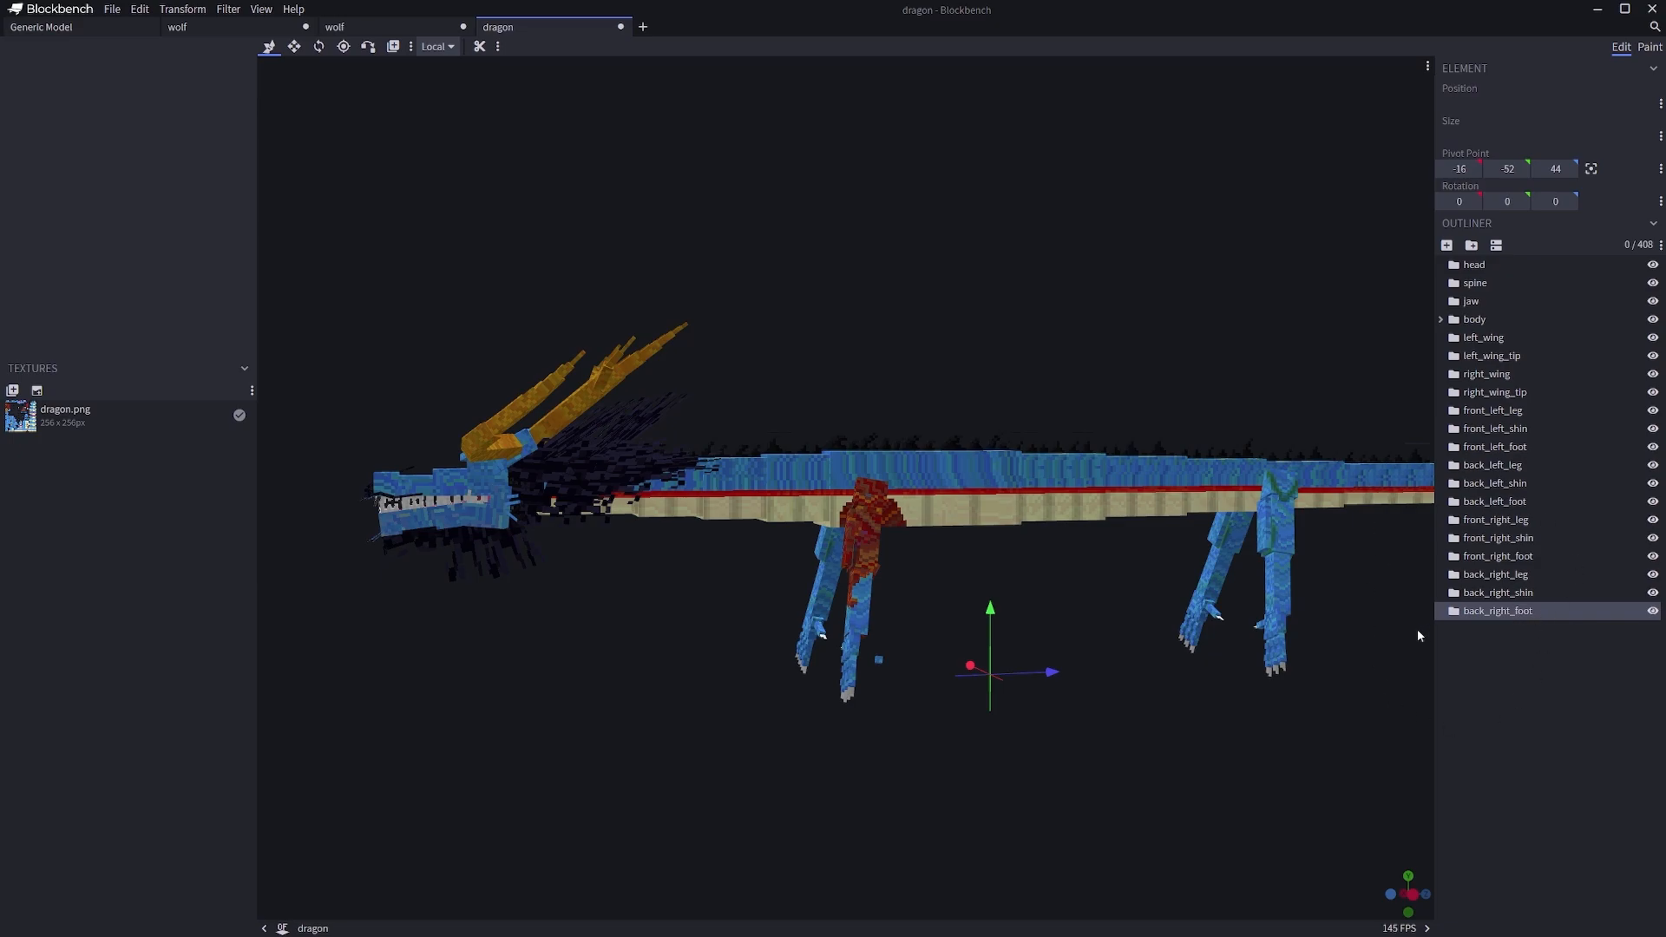
pyautogui.click(1279, 599)
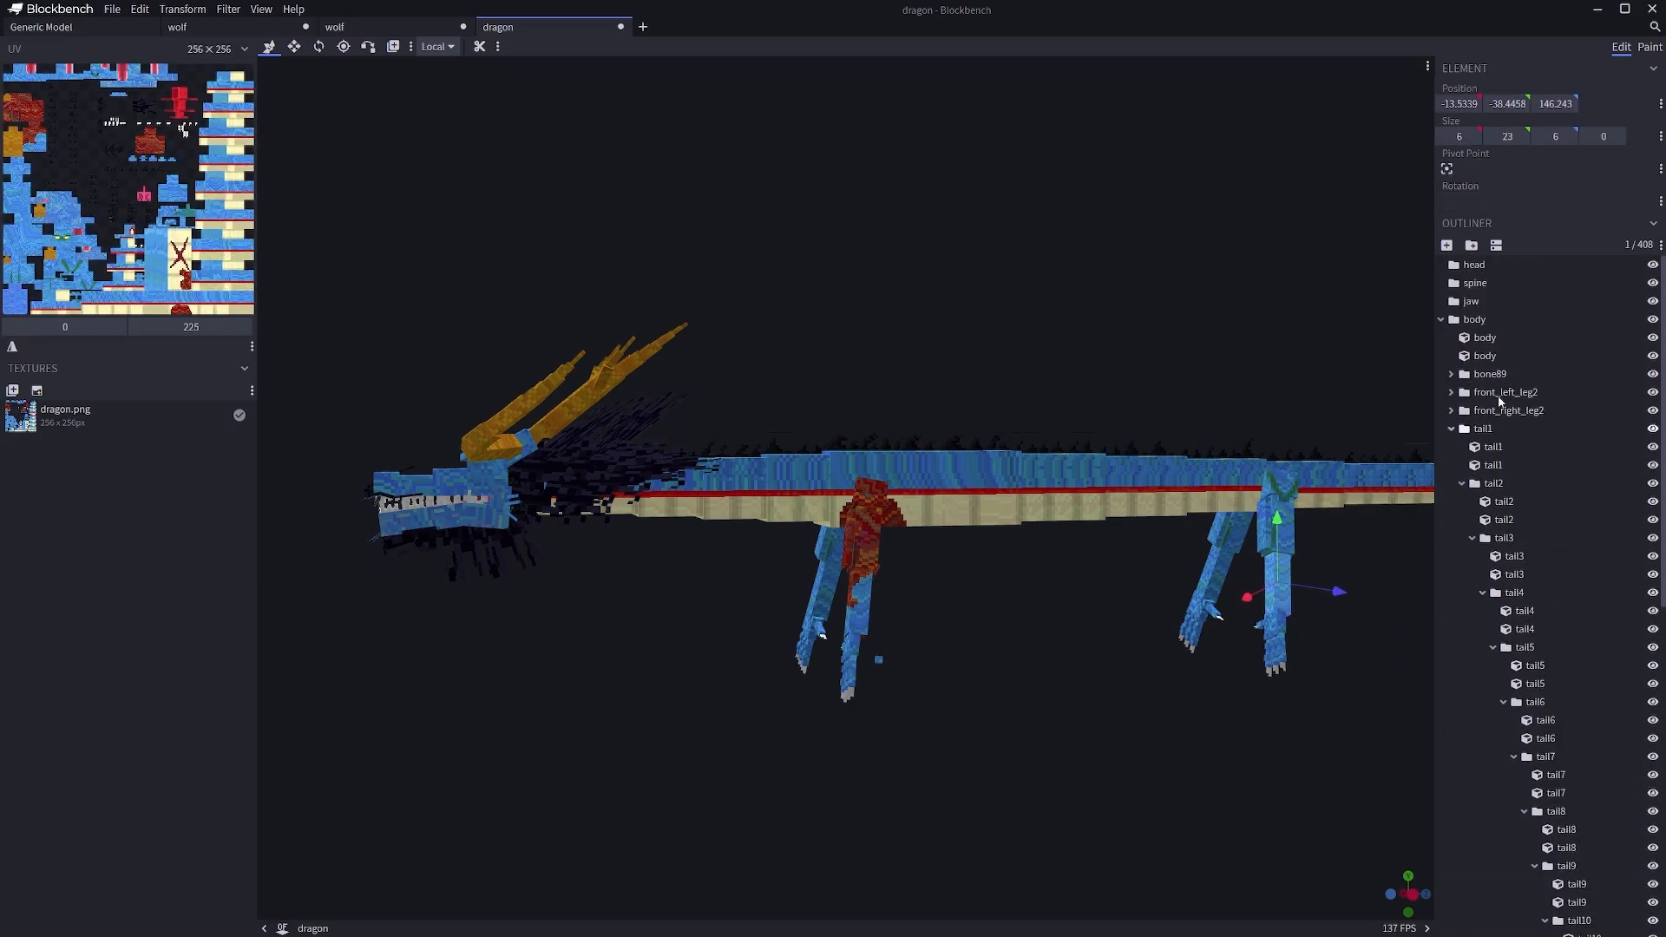
# - Collapse the dragon's body group and check the back_right_leg, back_right_shin, back_right_foot and front_right_foot groups
pyautogui.click(1478, 321)
pyautogui.click(1442, 318)
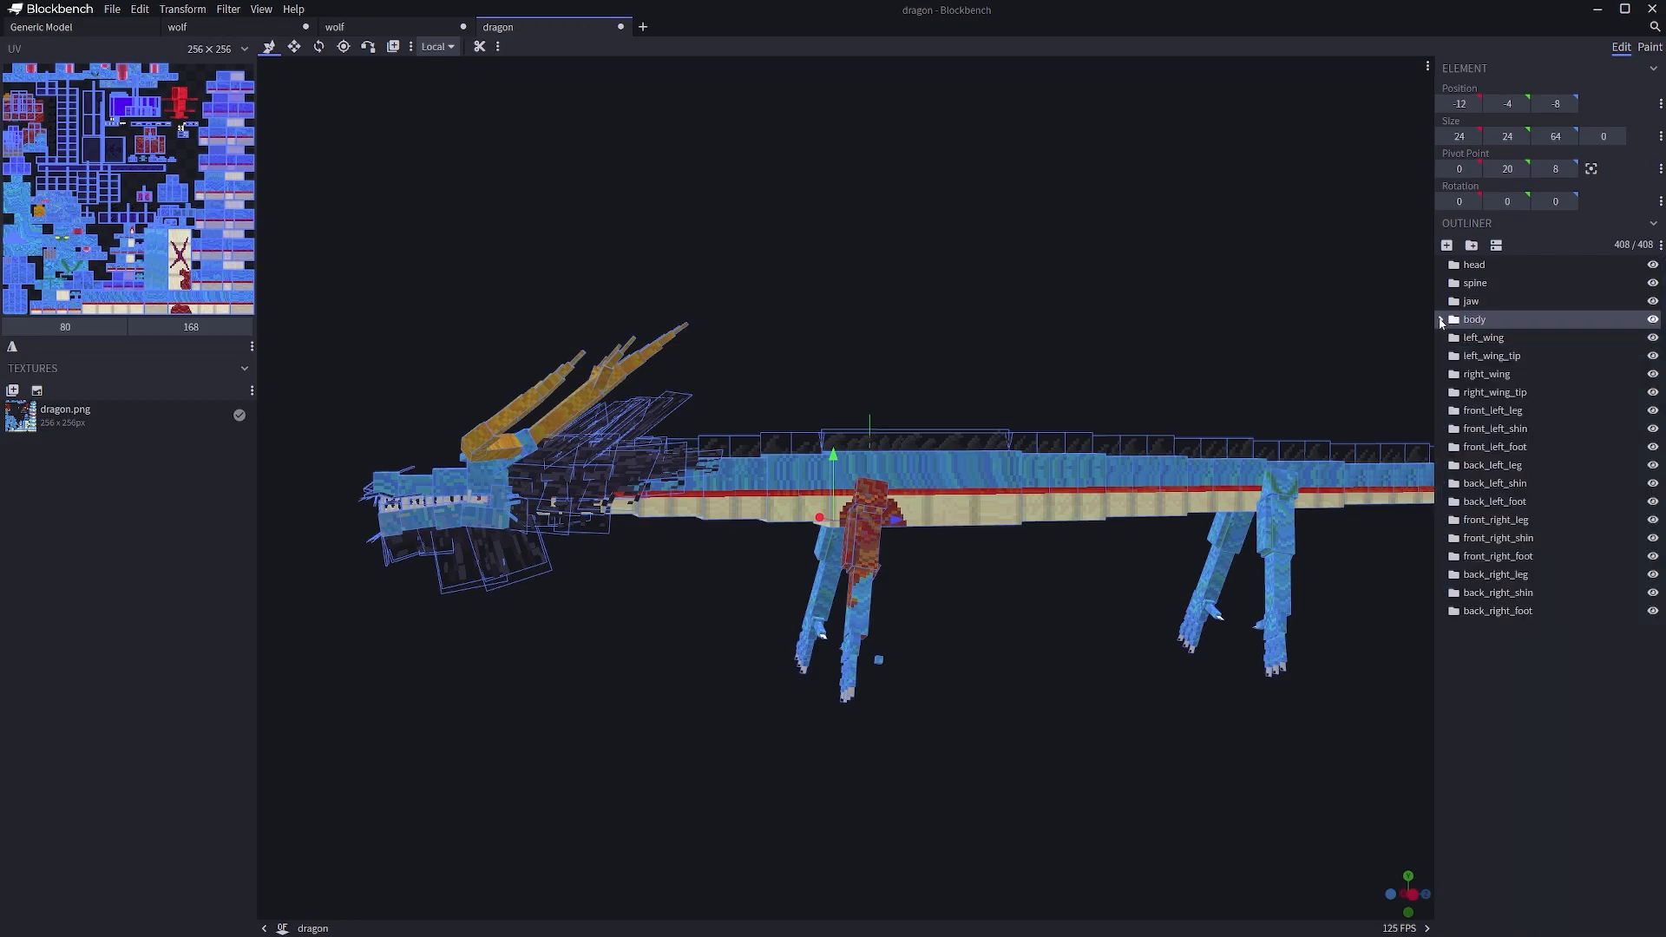
pyautogui.click(1518, 611)
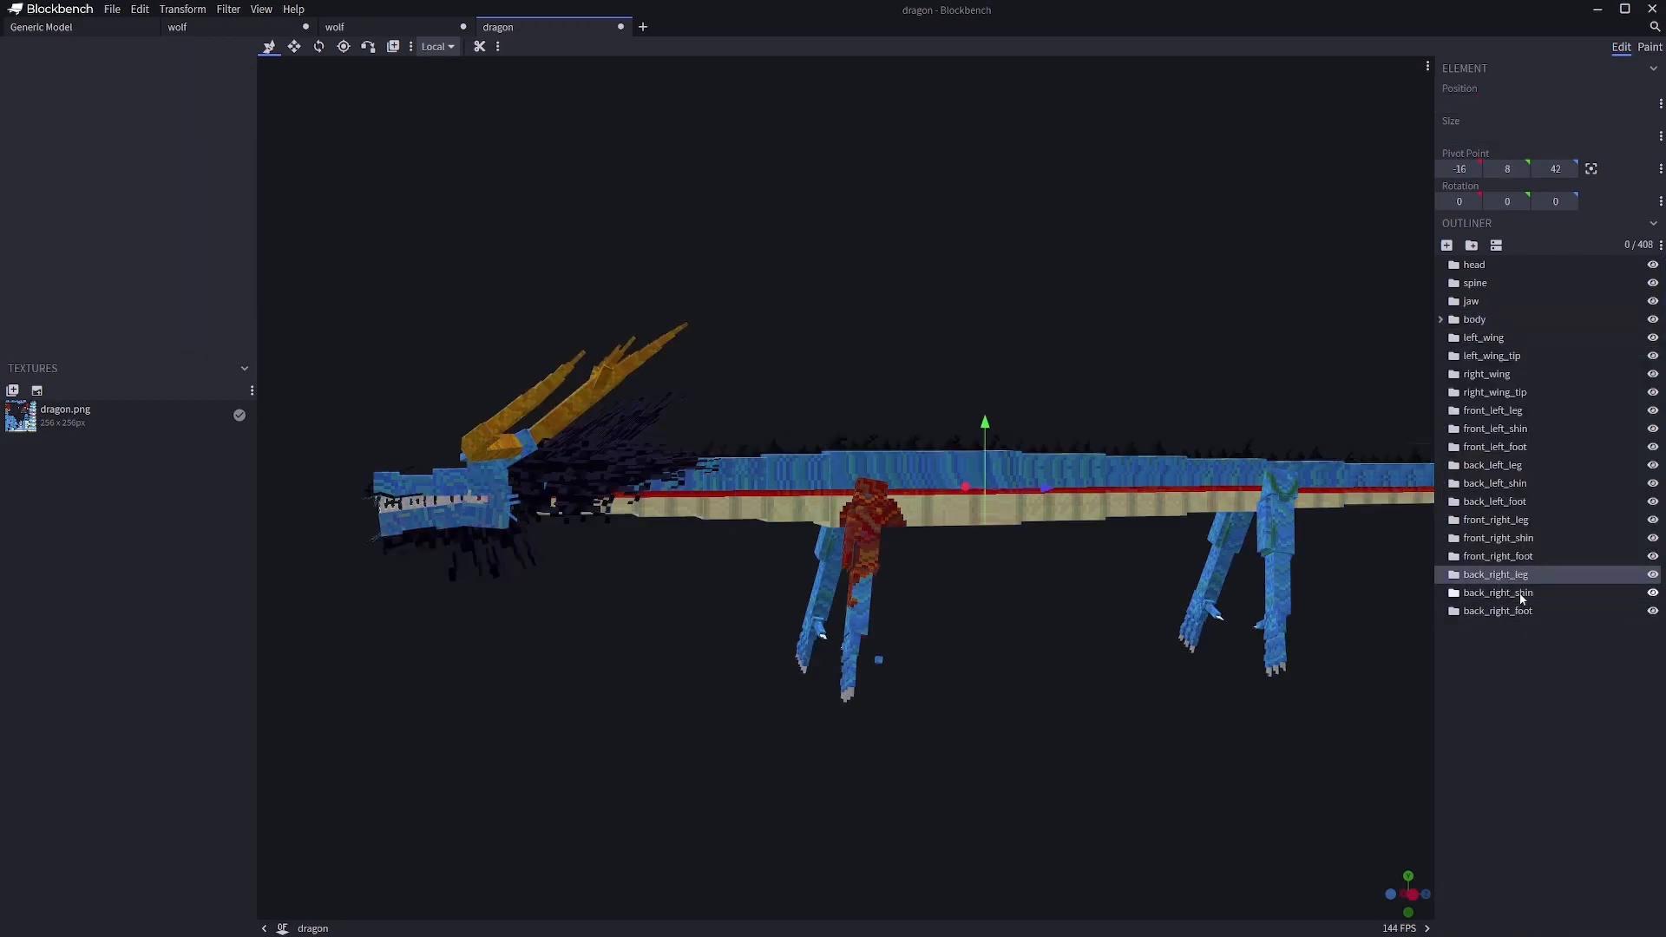
pyautogui.click(1519, 593)
pyautogui.click(1544, 610)
pyautogui.click(1542, 558)
# - Save the dragon model with its reduced set of groups, and undo the last group deletion
pyautogui.hotkey('ctrl', 's')
pyautogui.hotkey('alt', 'Tab')
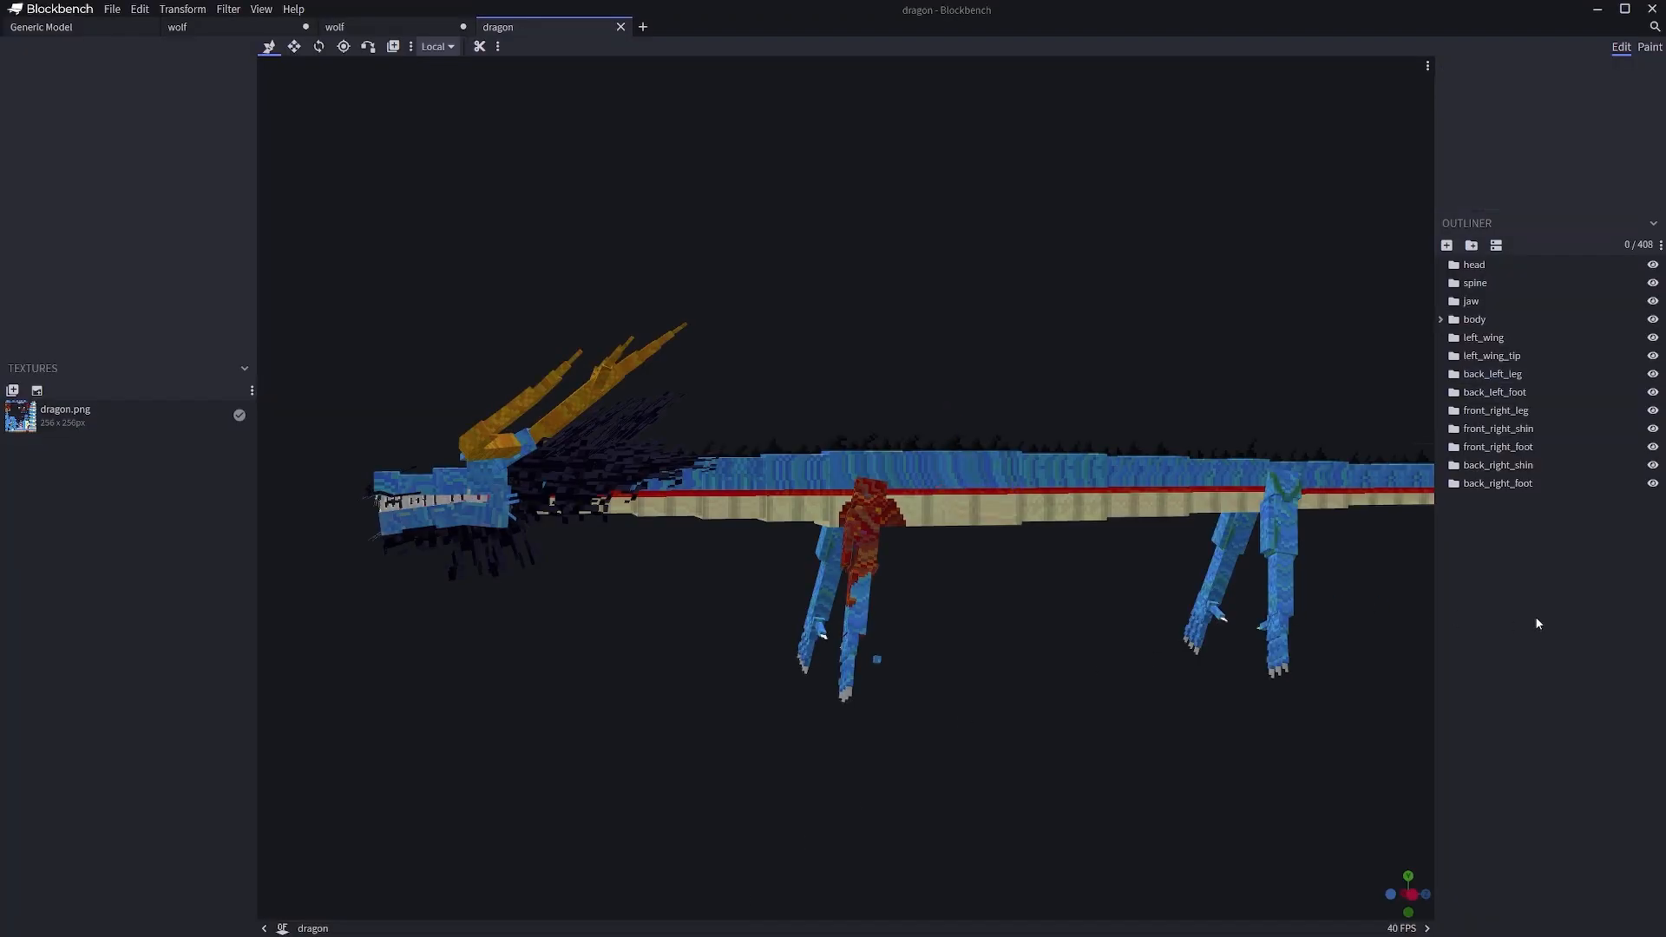
pyautogui.hotkey('ctrl', 'z')
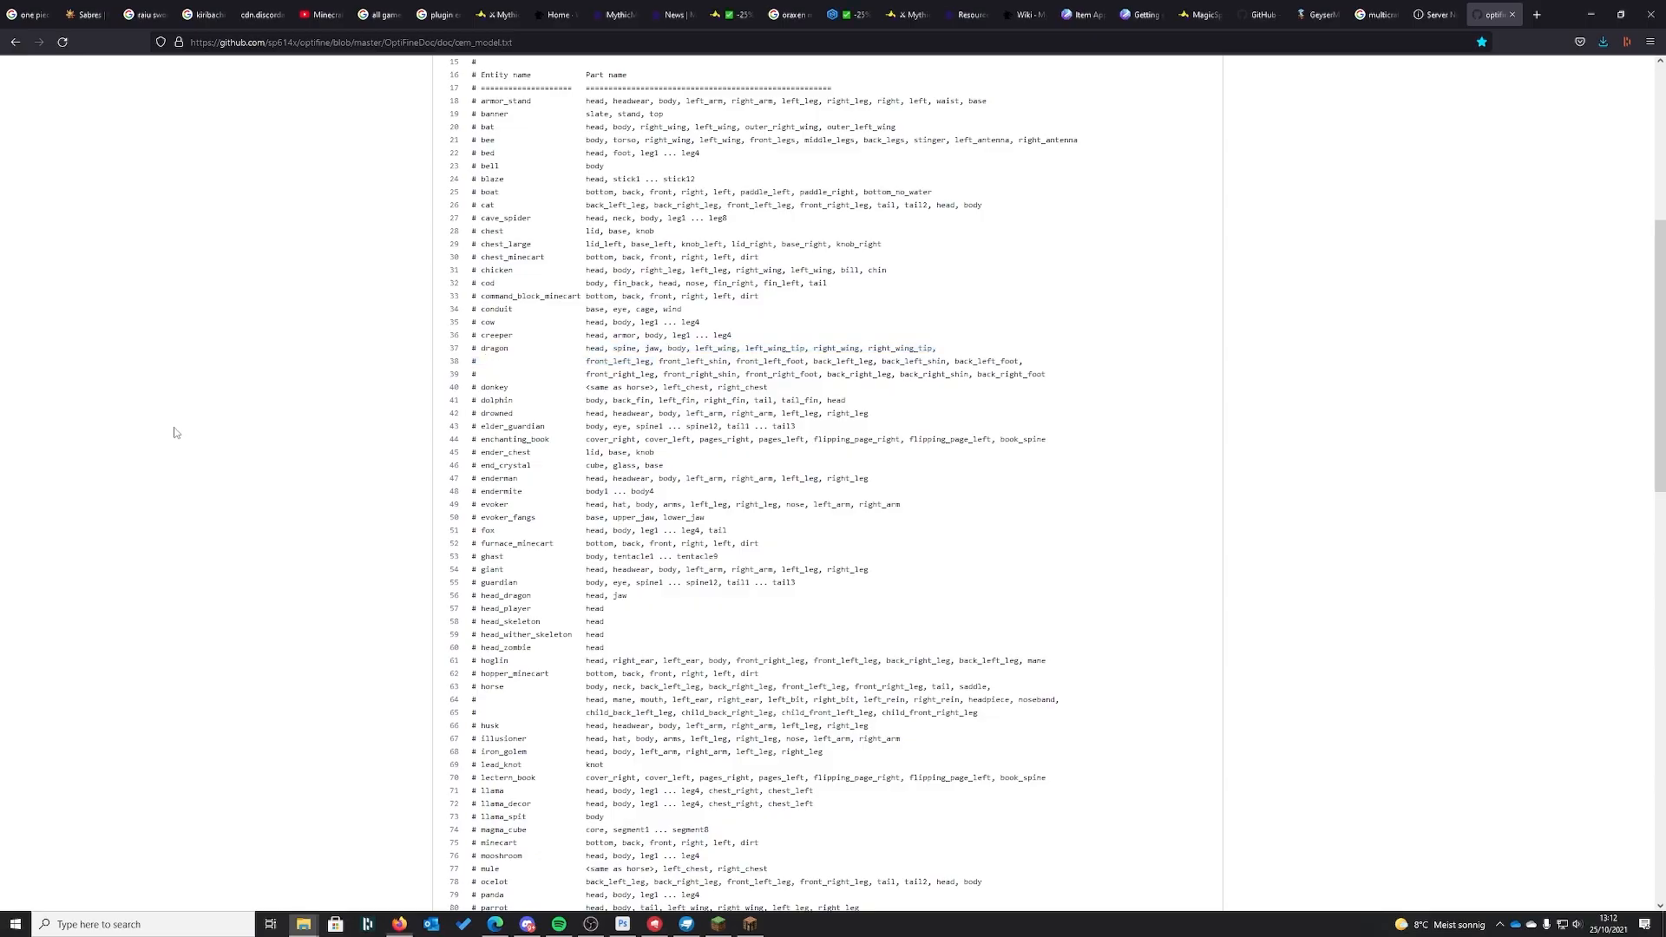
# - Return to cem_model.txt in the browser and find the wolf entry's part names
pyautogui.scroll(5, 694, 455)
pyautogui.scroll(-4, 694, 455)
pyautogui.scroll(-10, 699, 436)
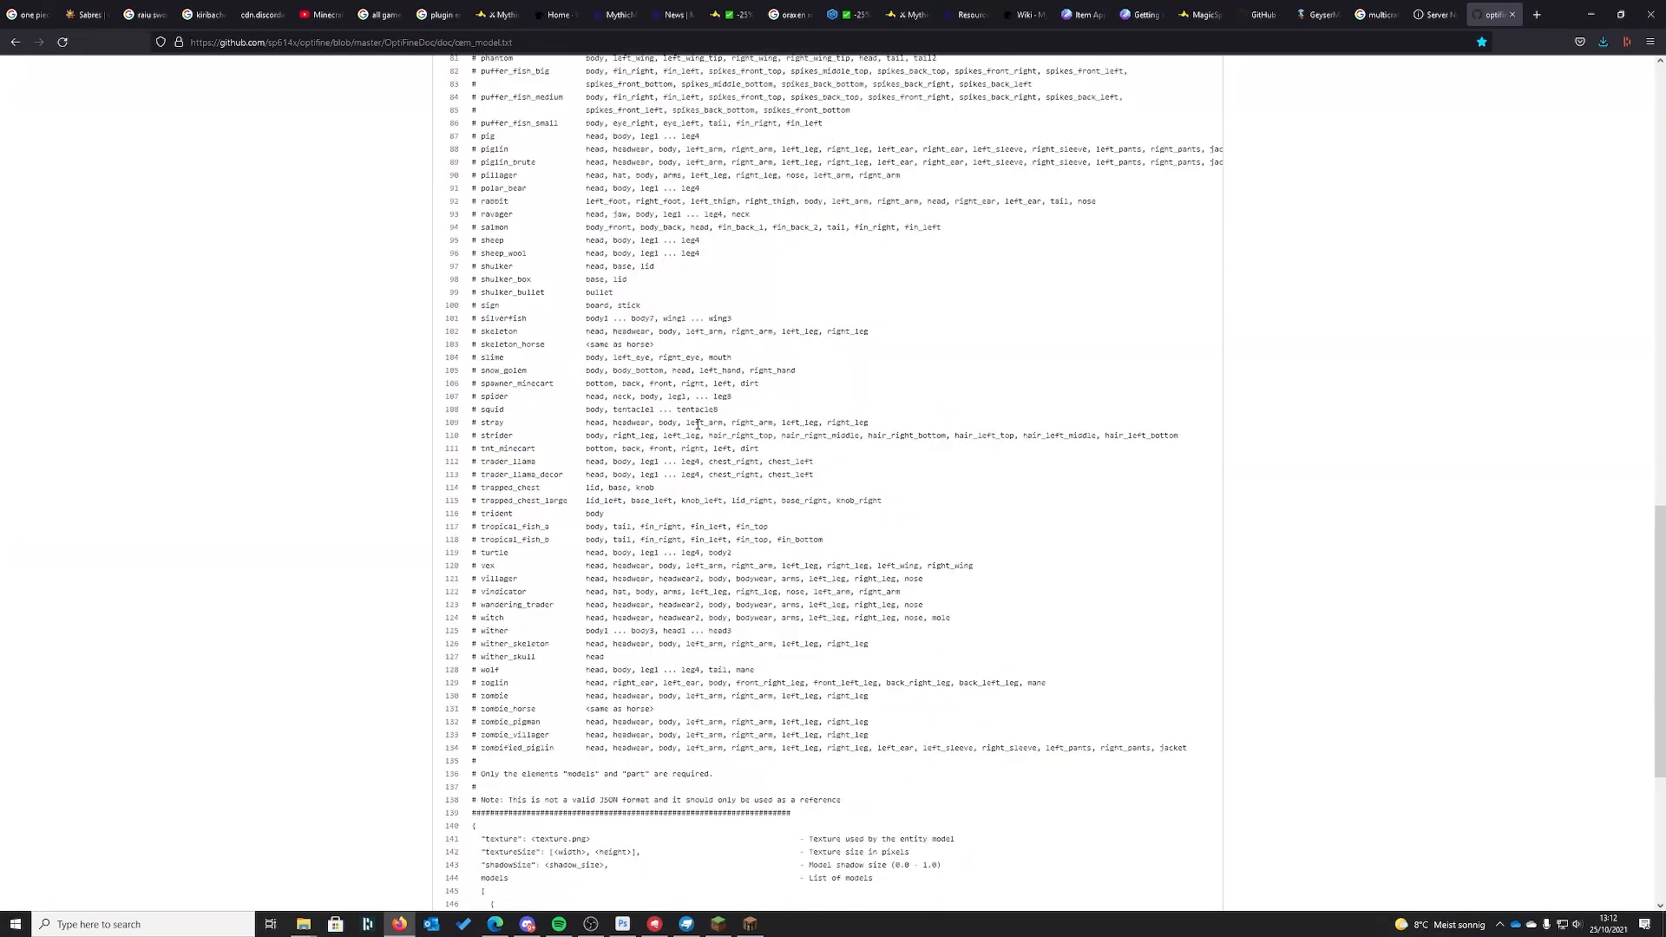
pyautogui.scroll(-3, 698, 424)
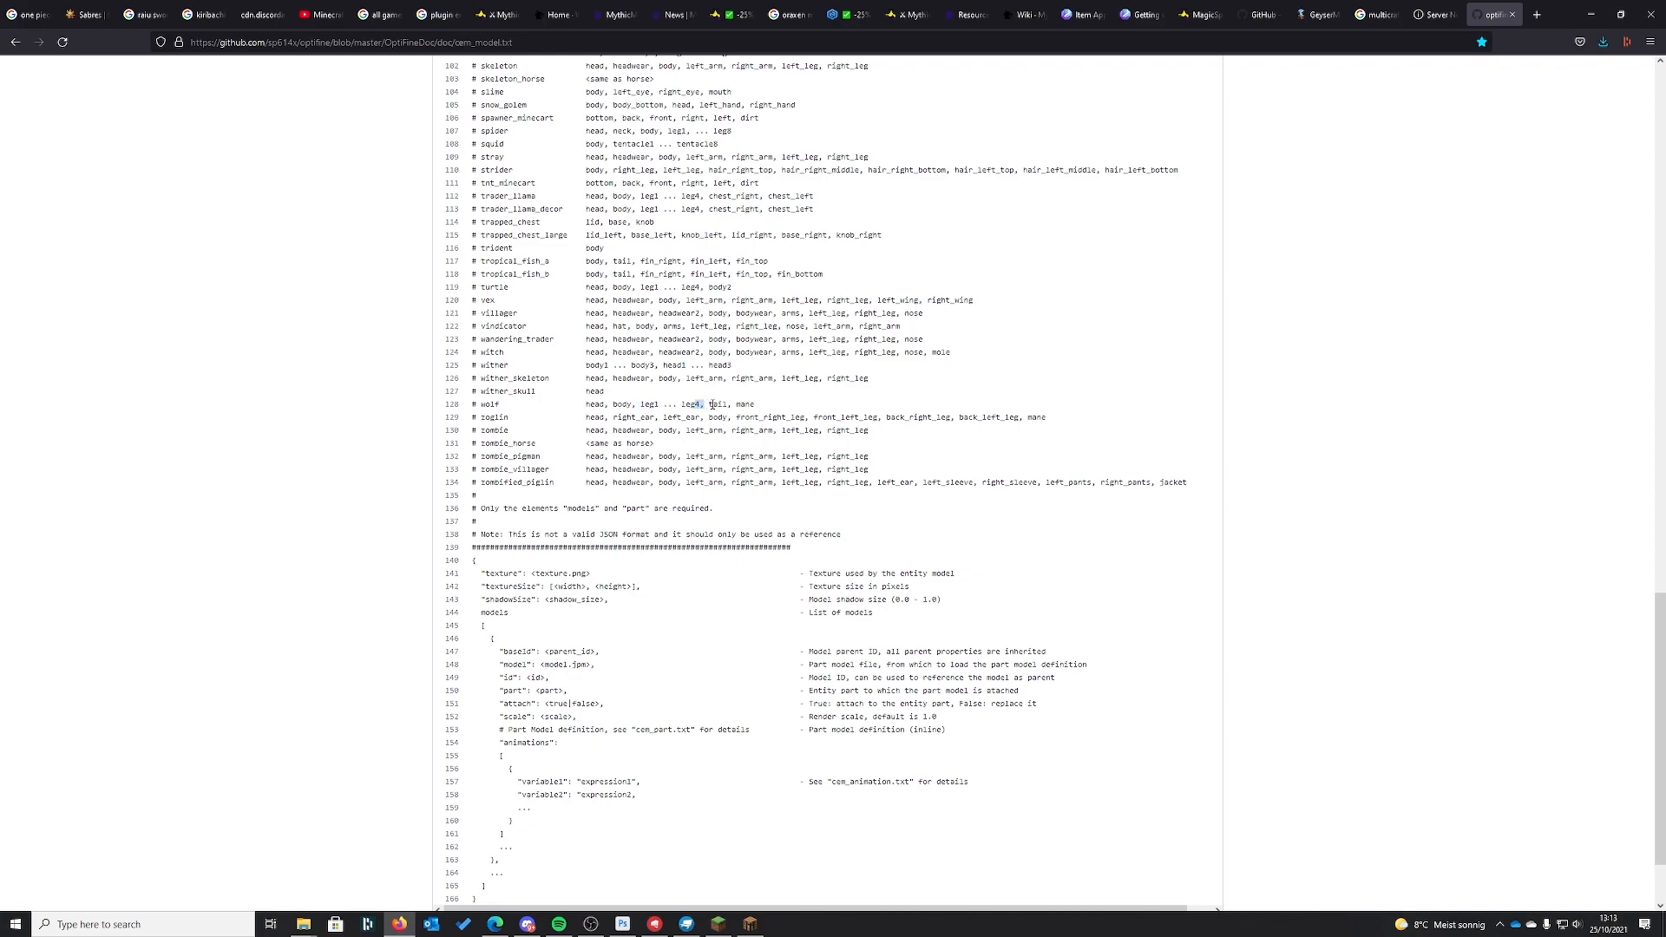
# - Switch to Minecraft, run the /kill command, and use the item in the fourth hotbar slot on the ground
pyautogui.click(751, 924)
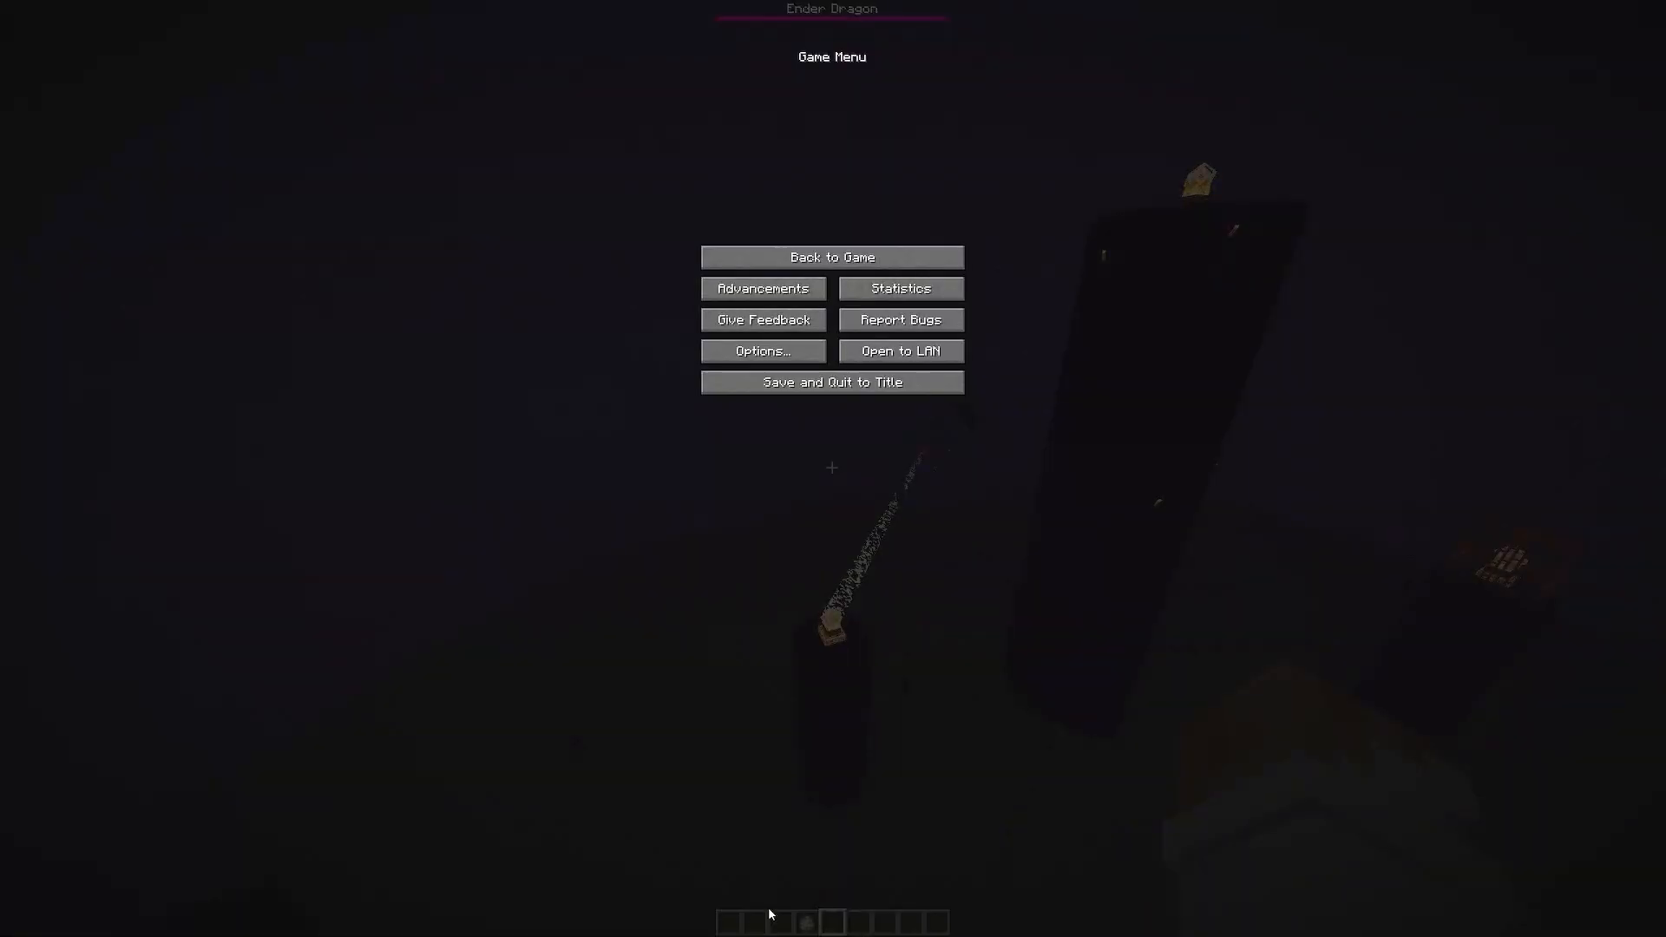
pyautogui.click(859, 261)
pyautogui.press('/')
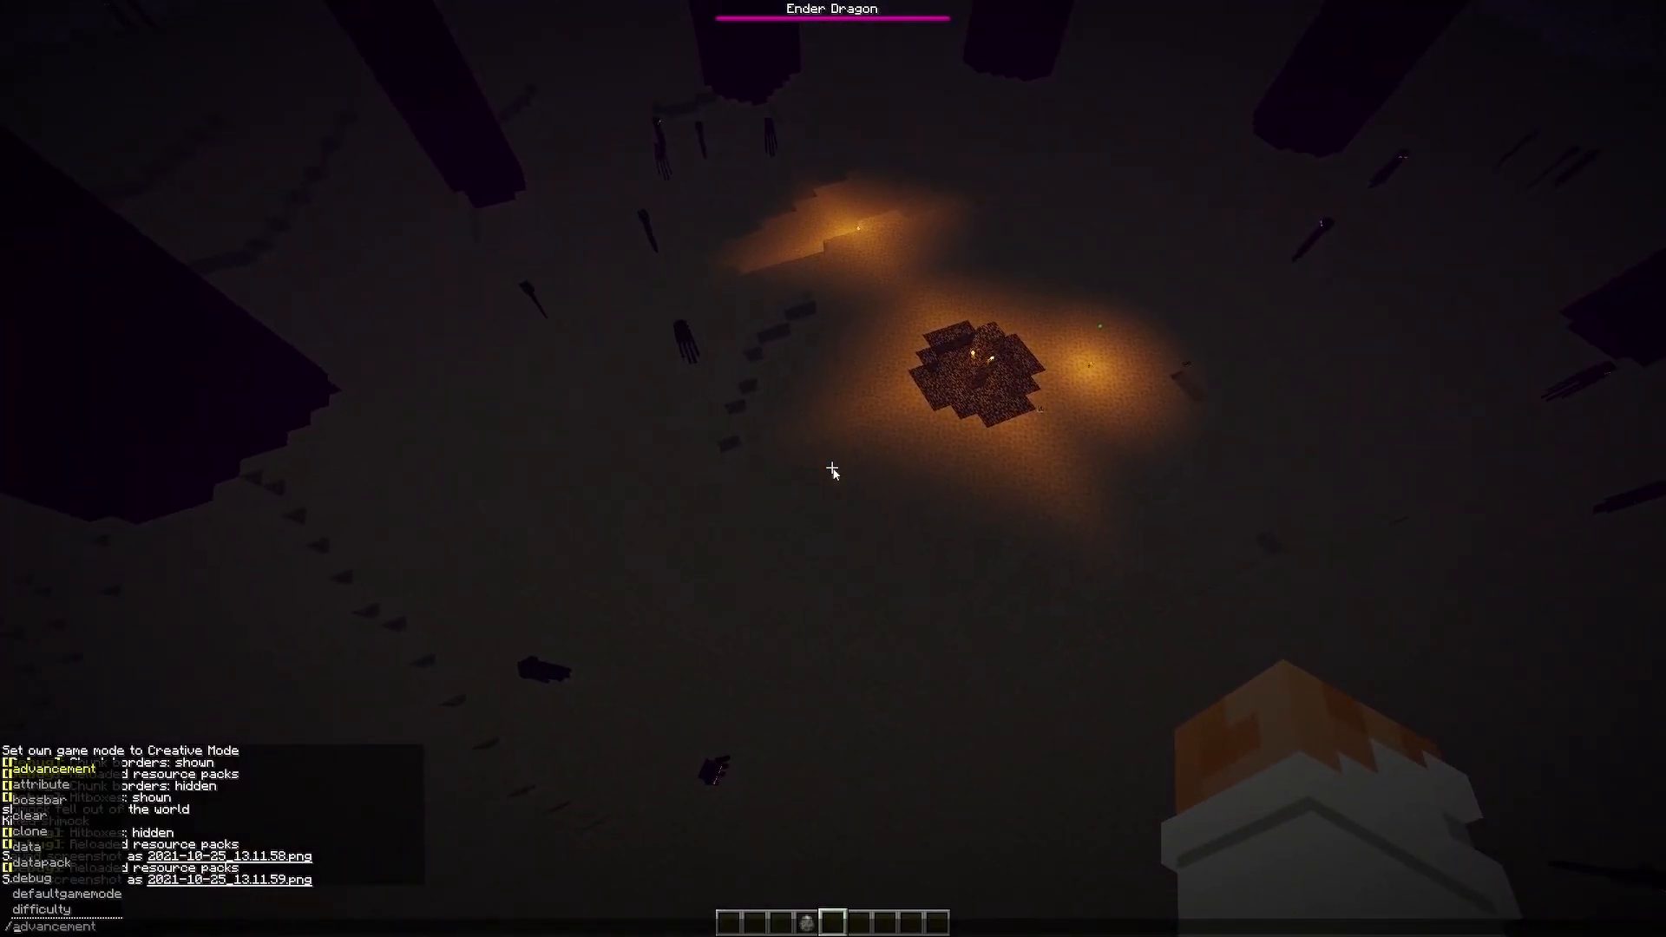
pyautogui.write('kill')
pyautogui.press('Return')
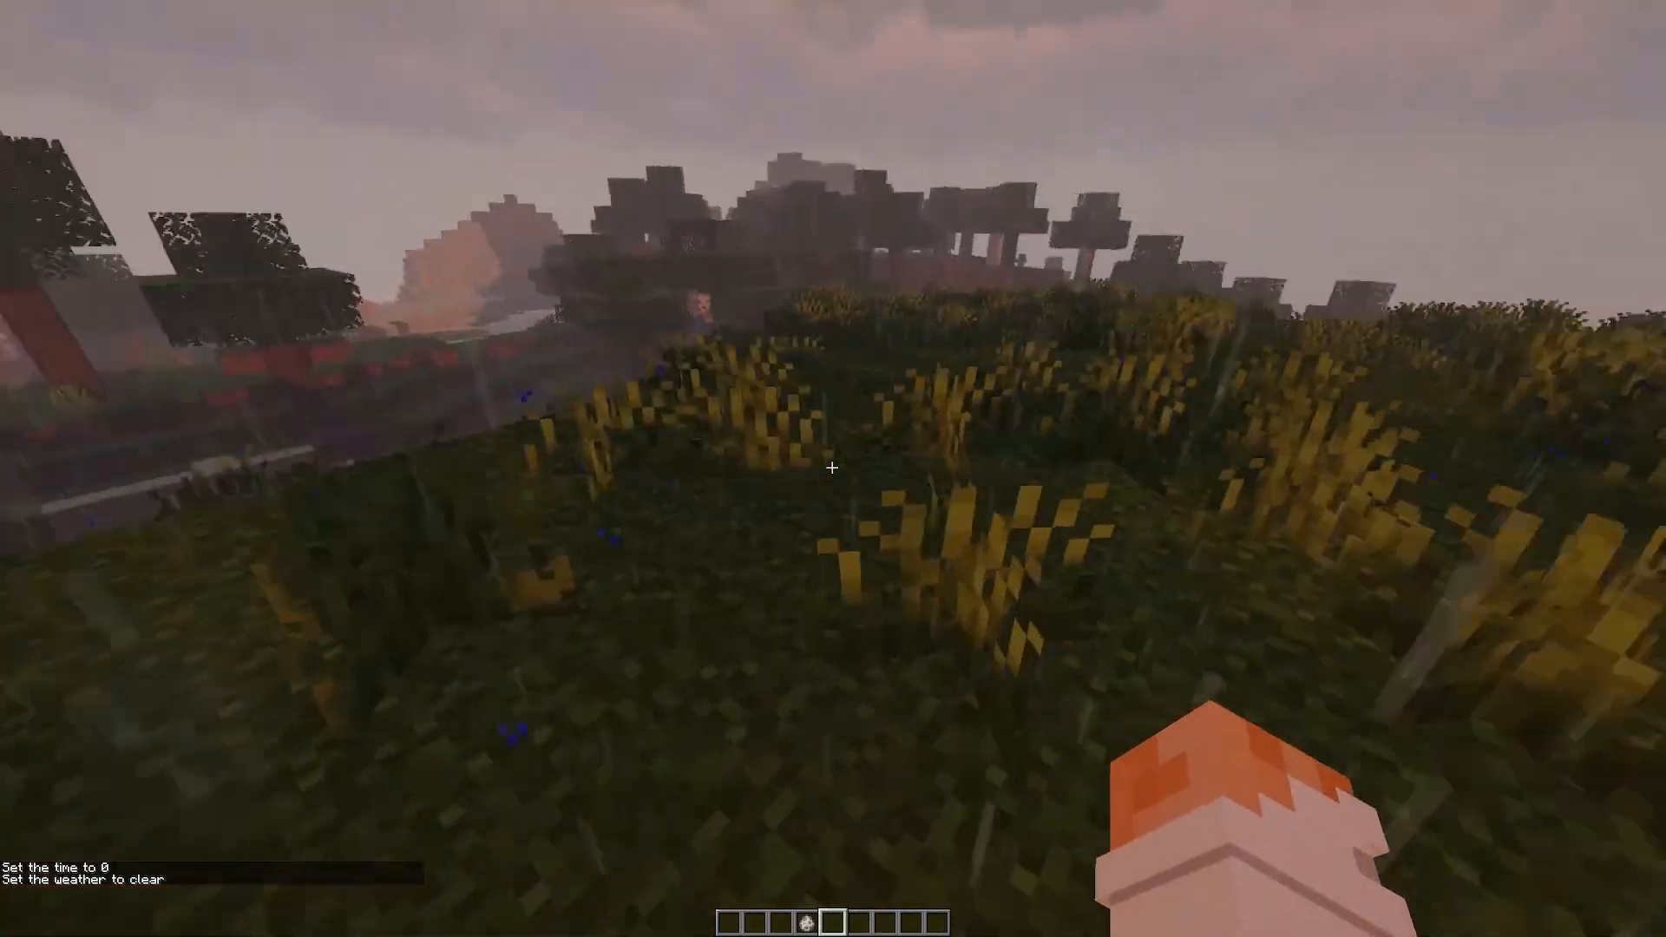
pyautogui.press('4')
pyautogui.rightClick(831, 468)
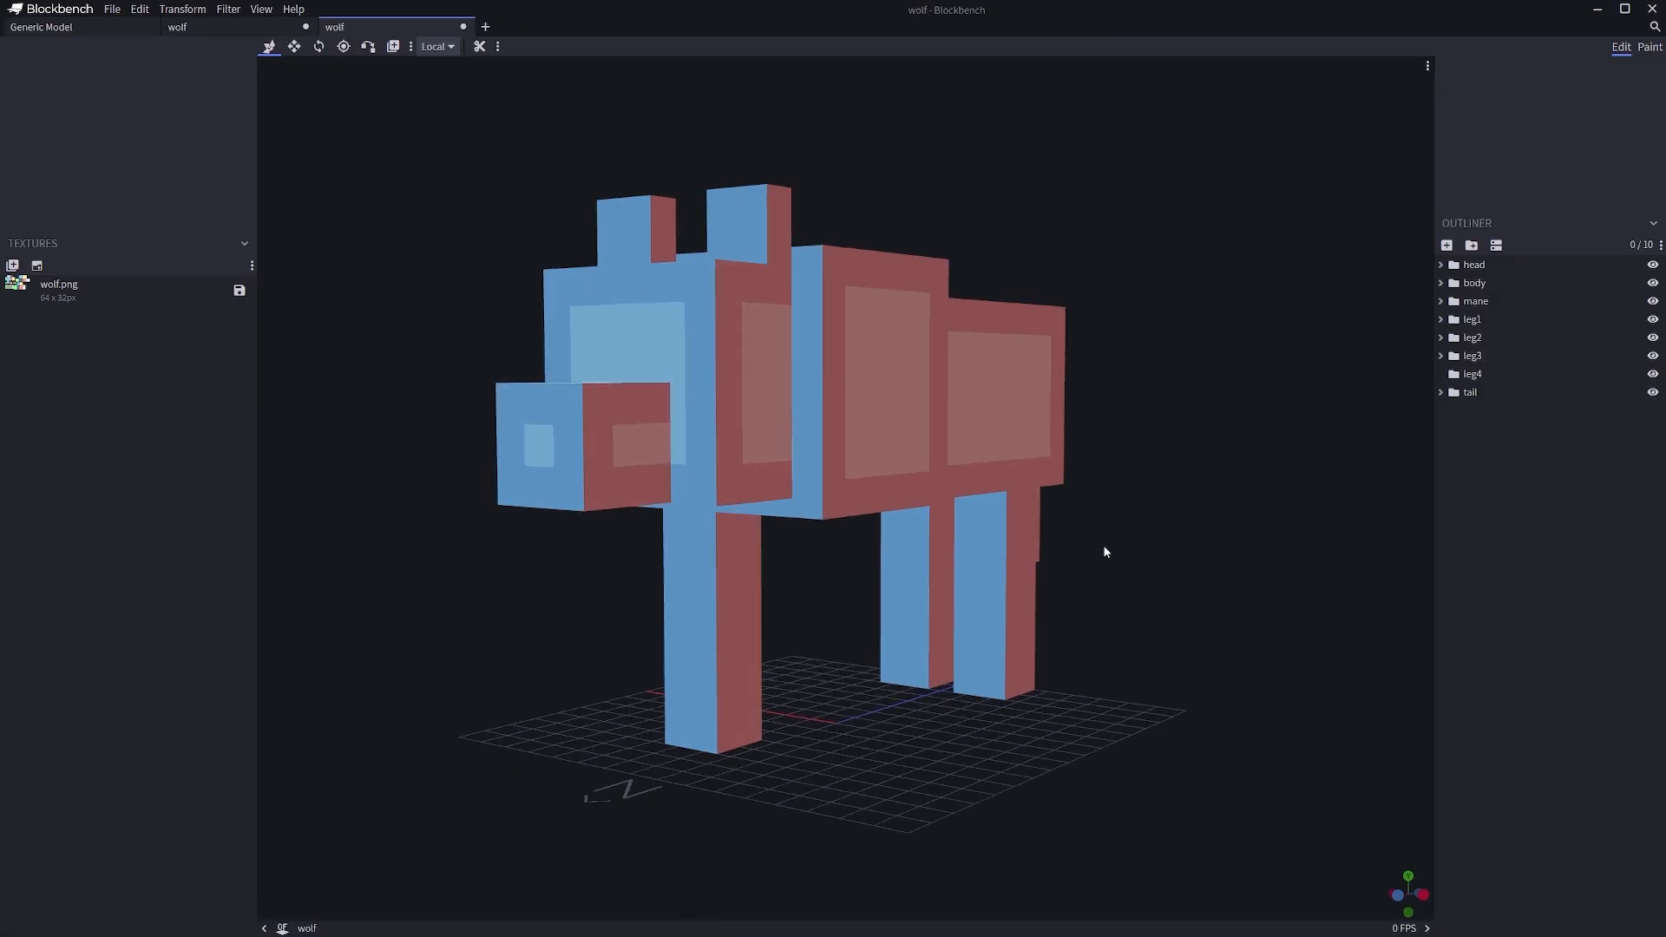
# - Inspect the default wolf model in Blockbench from several angles, with the empty leg4 group selected
pyautogui.moveTo(1104, 547); pyautogui.dragTo(1366, 442)
pyautogui.scroll(-4, 1119, 549)
pyautogui.scroll(3, 1142, 533)
pyautogui.moveTo(1228, 460)
pyautogui.mouseDown()
pyautogui.moveTo(1201, 451)
pyautogui.moveTo(1247, 461)
pyautogui.mouseUp()
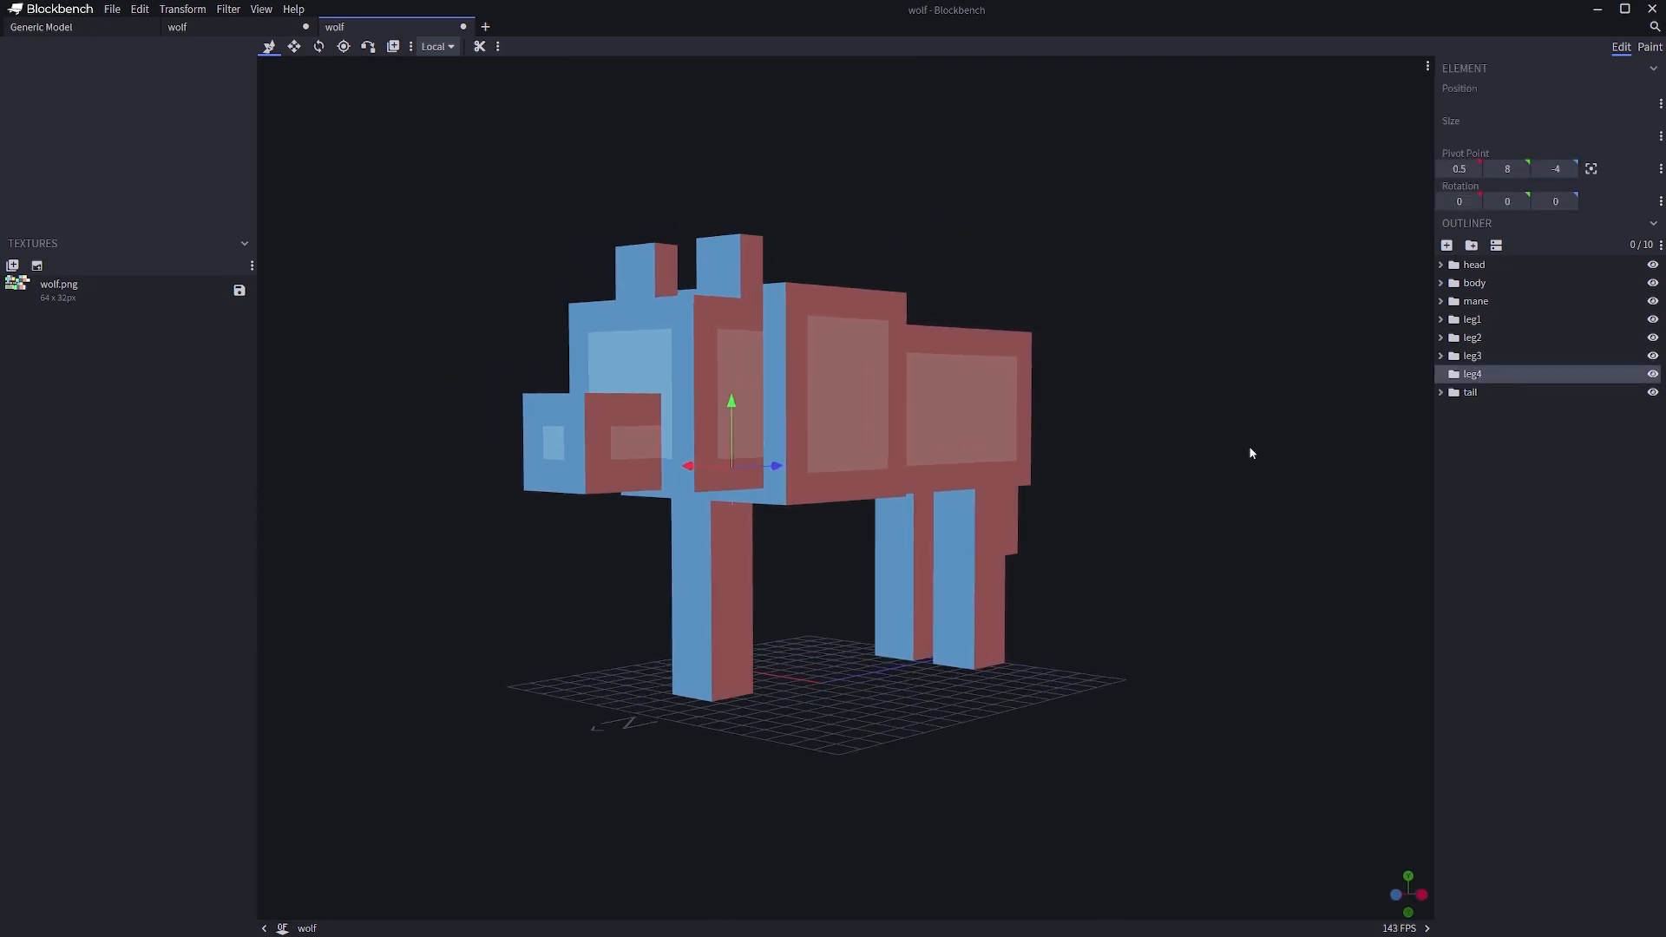
pyautogui.moveTo(1405, 404); pyautogui.dragTo(1127, 566)
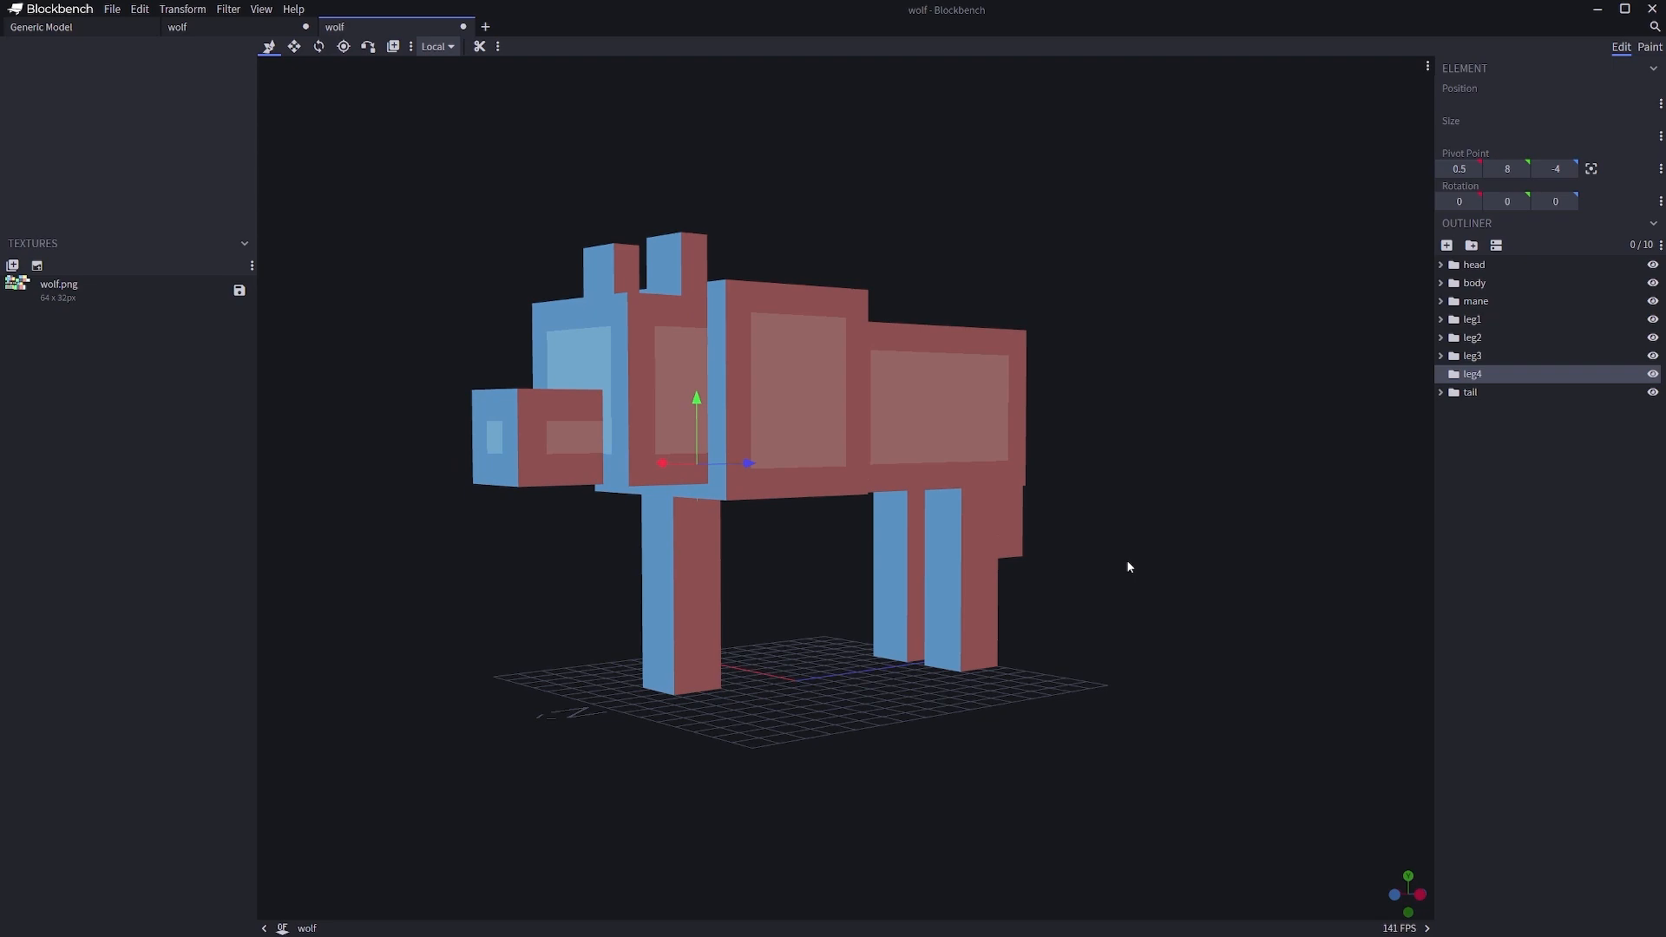
pyautogui.moveTo(1126, 566); pyautogui.dragTo(1205, 504)
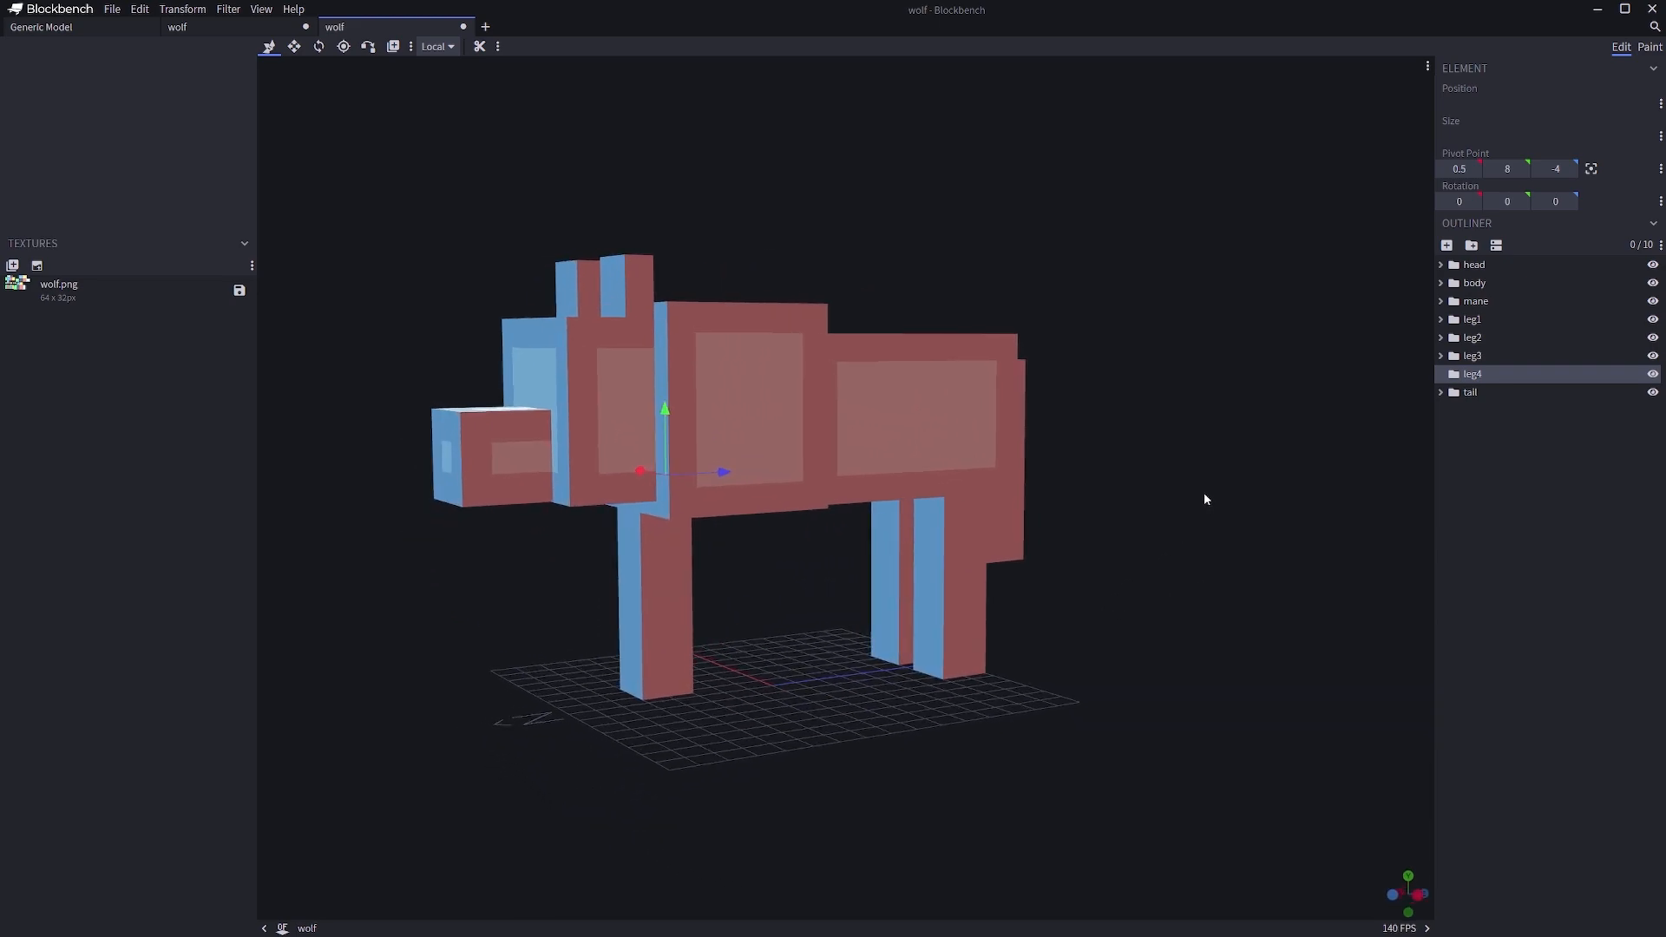
pyautogui.moveTo(788, 222); pyautogui.dragTo(1076, 438)
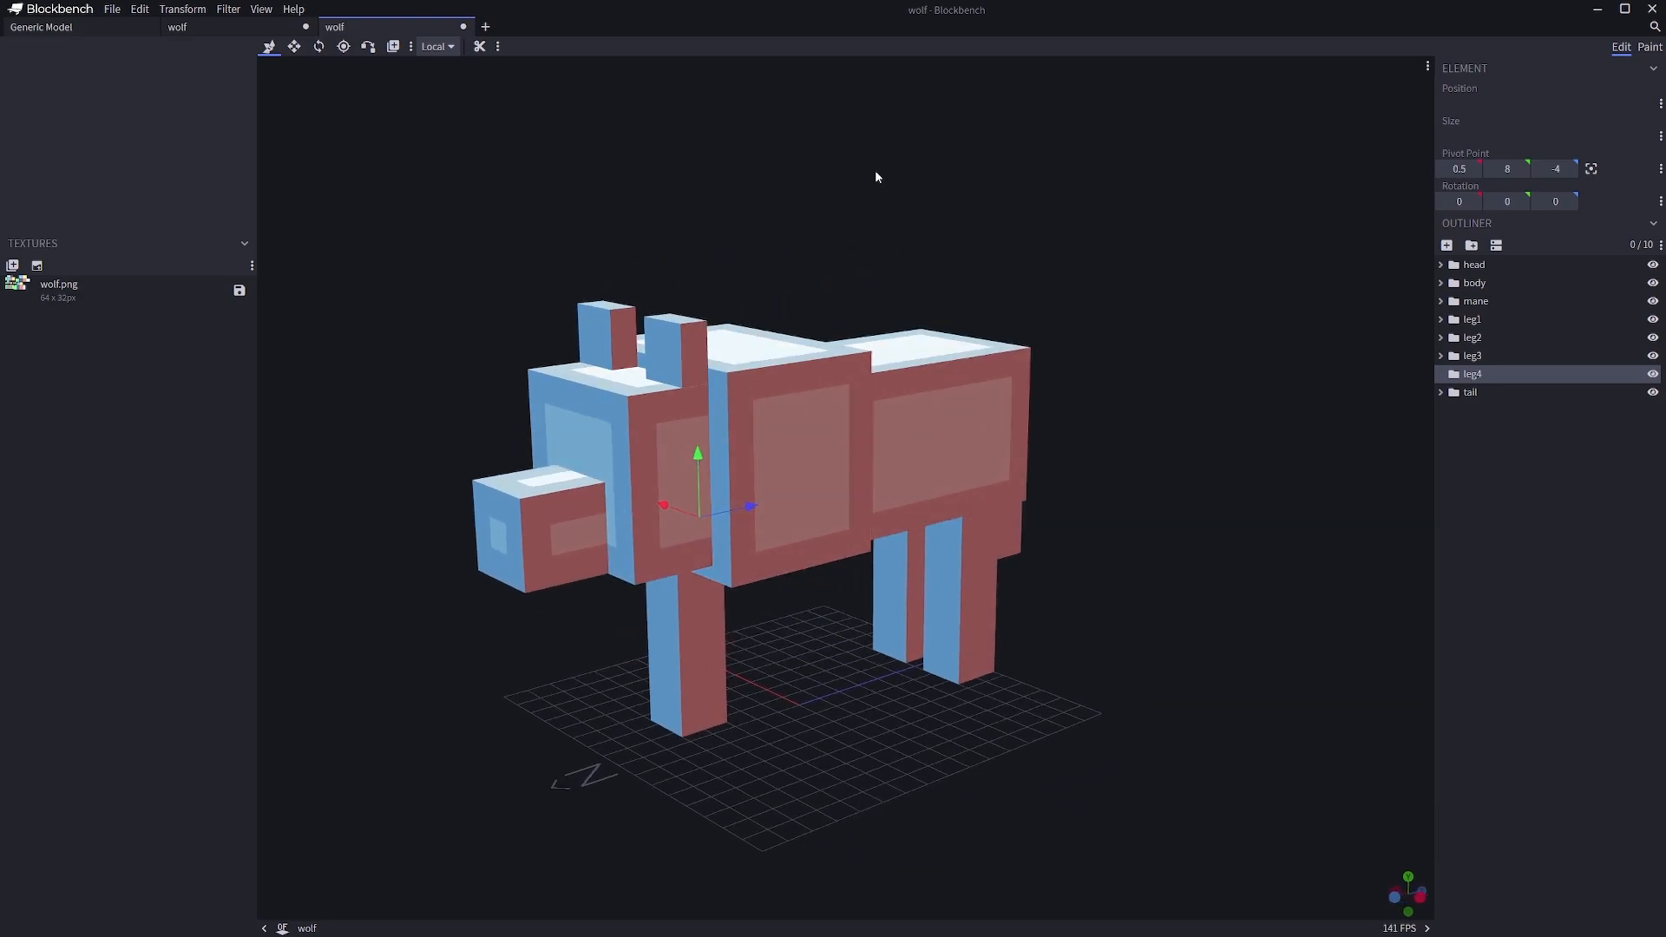
pyautogui.moveTo(529, 278); pyautogui.dragTo(515, 313)
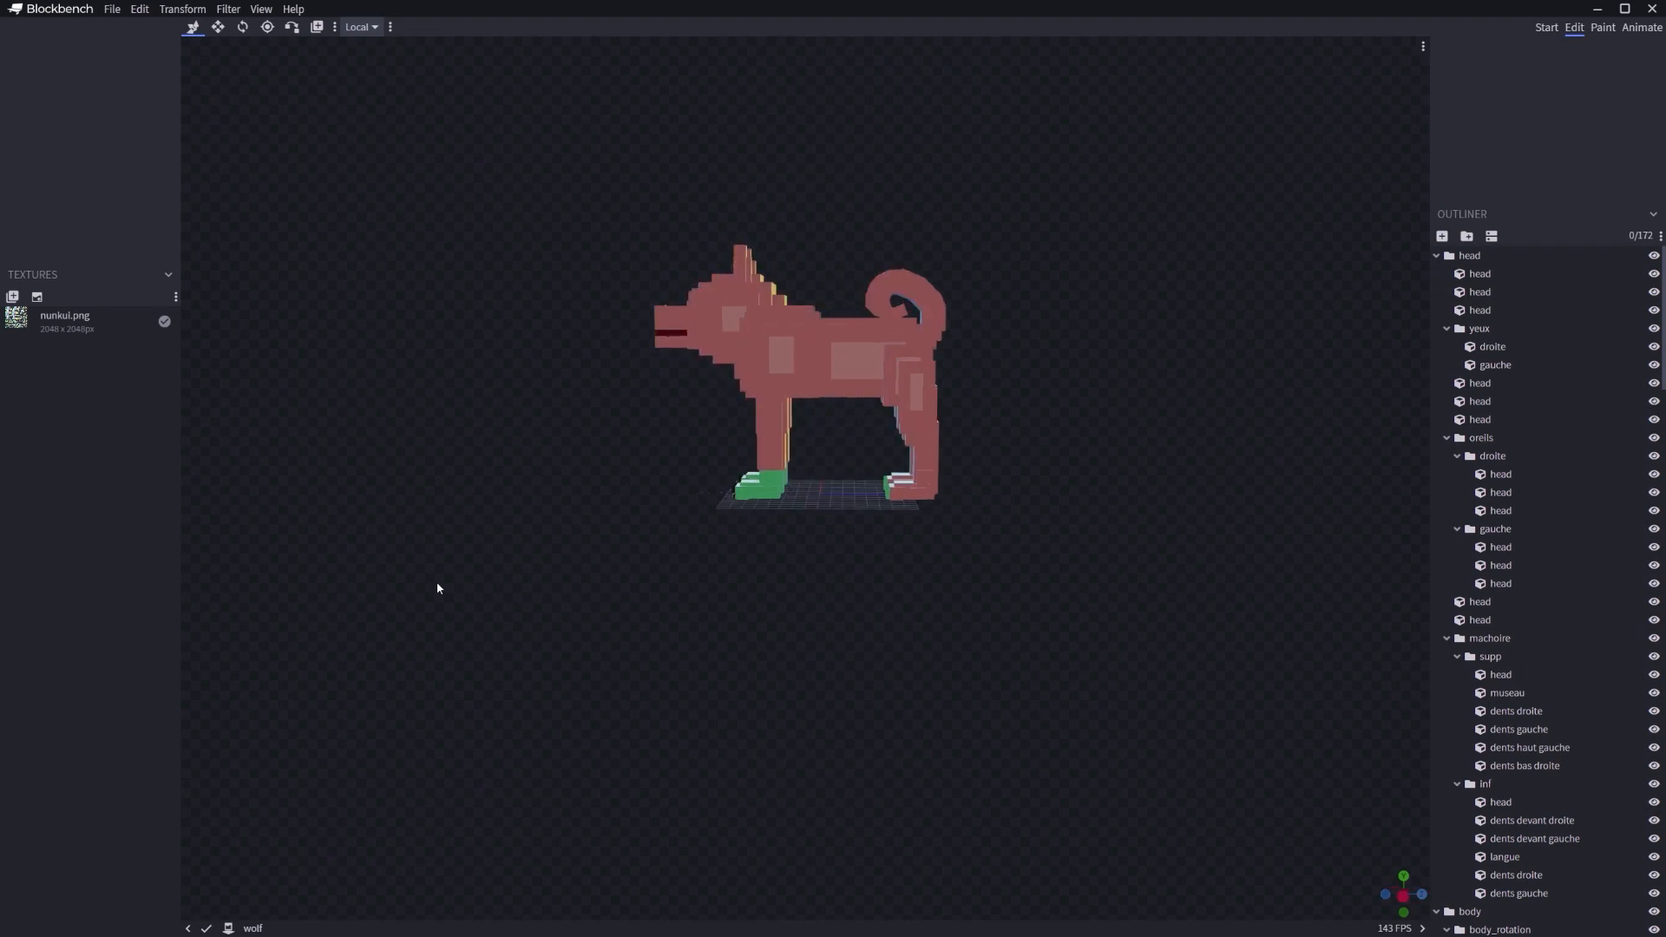
# - View the custom wolf model from all sides and collapse its head, body and mane groups
pyautogui.moveTo(438, 588); pyautogui.dragTo(1199, 582)
pyautogui.moveTo(790, 626); pyautogui.dragTo(526, 627)
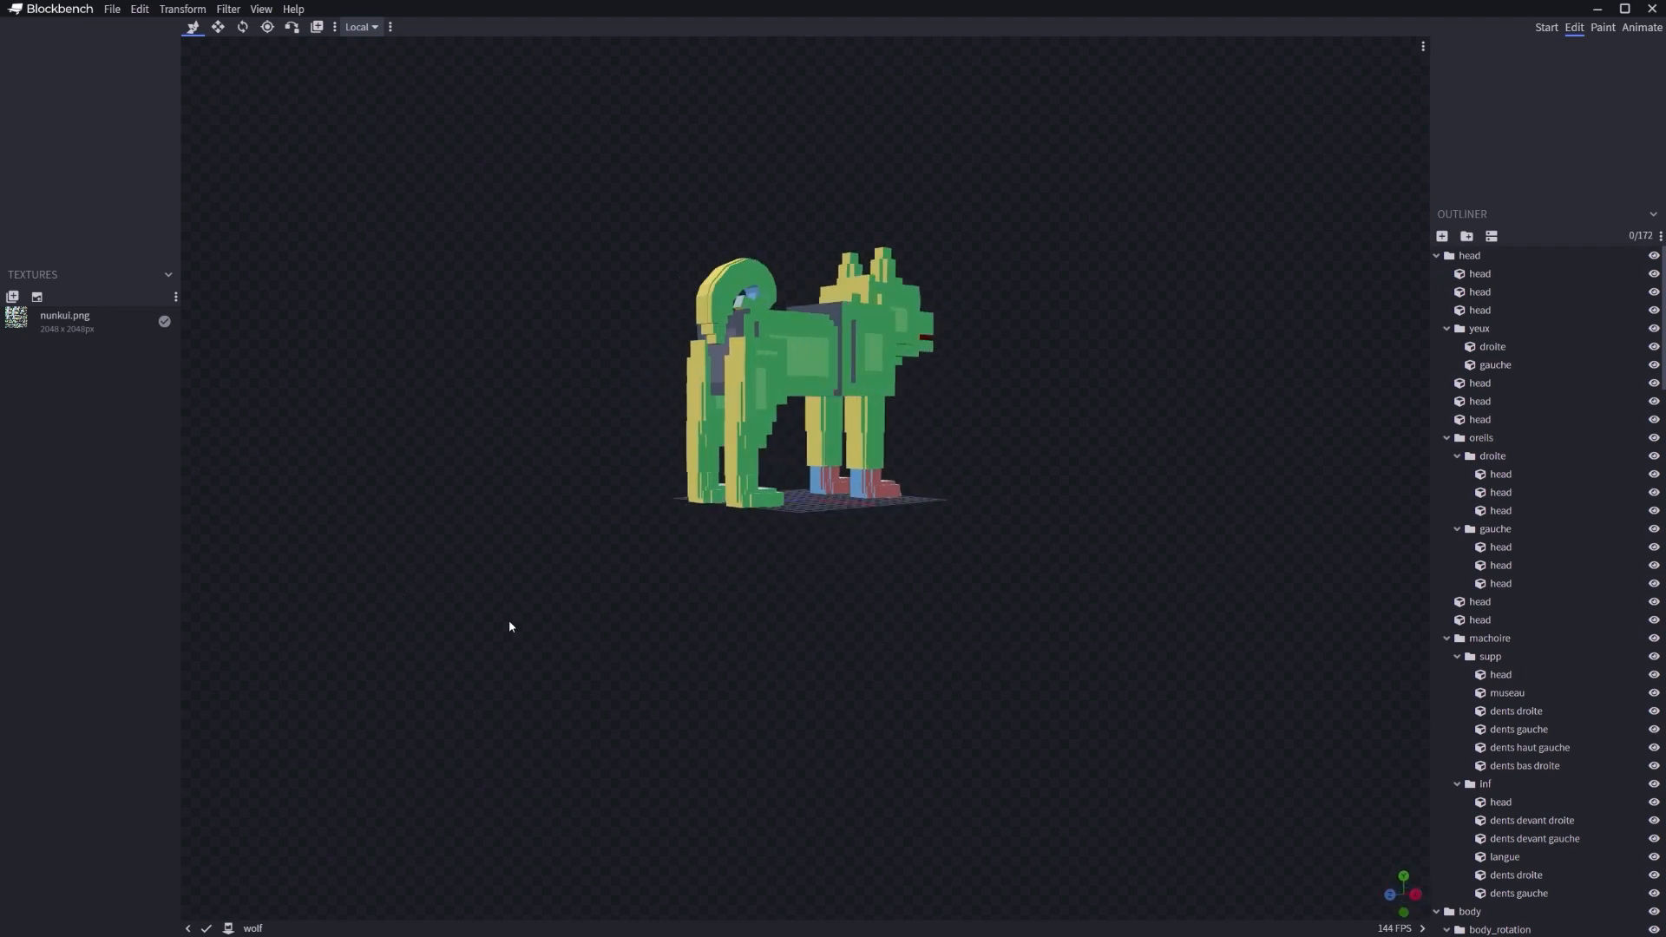
pyautogui.moveTo(454, 443); pyautogui.dragTo(1316, 395)
pyautogui.moveTo(715, 418); pyautogui.dragTo(1155, 531)
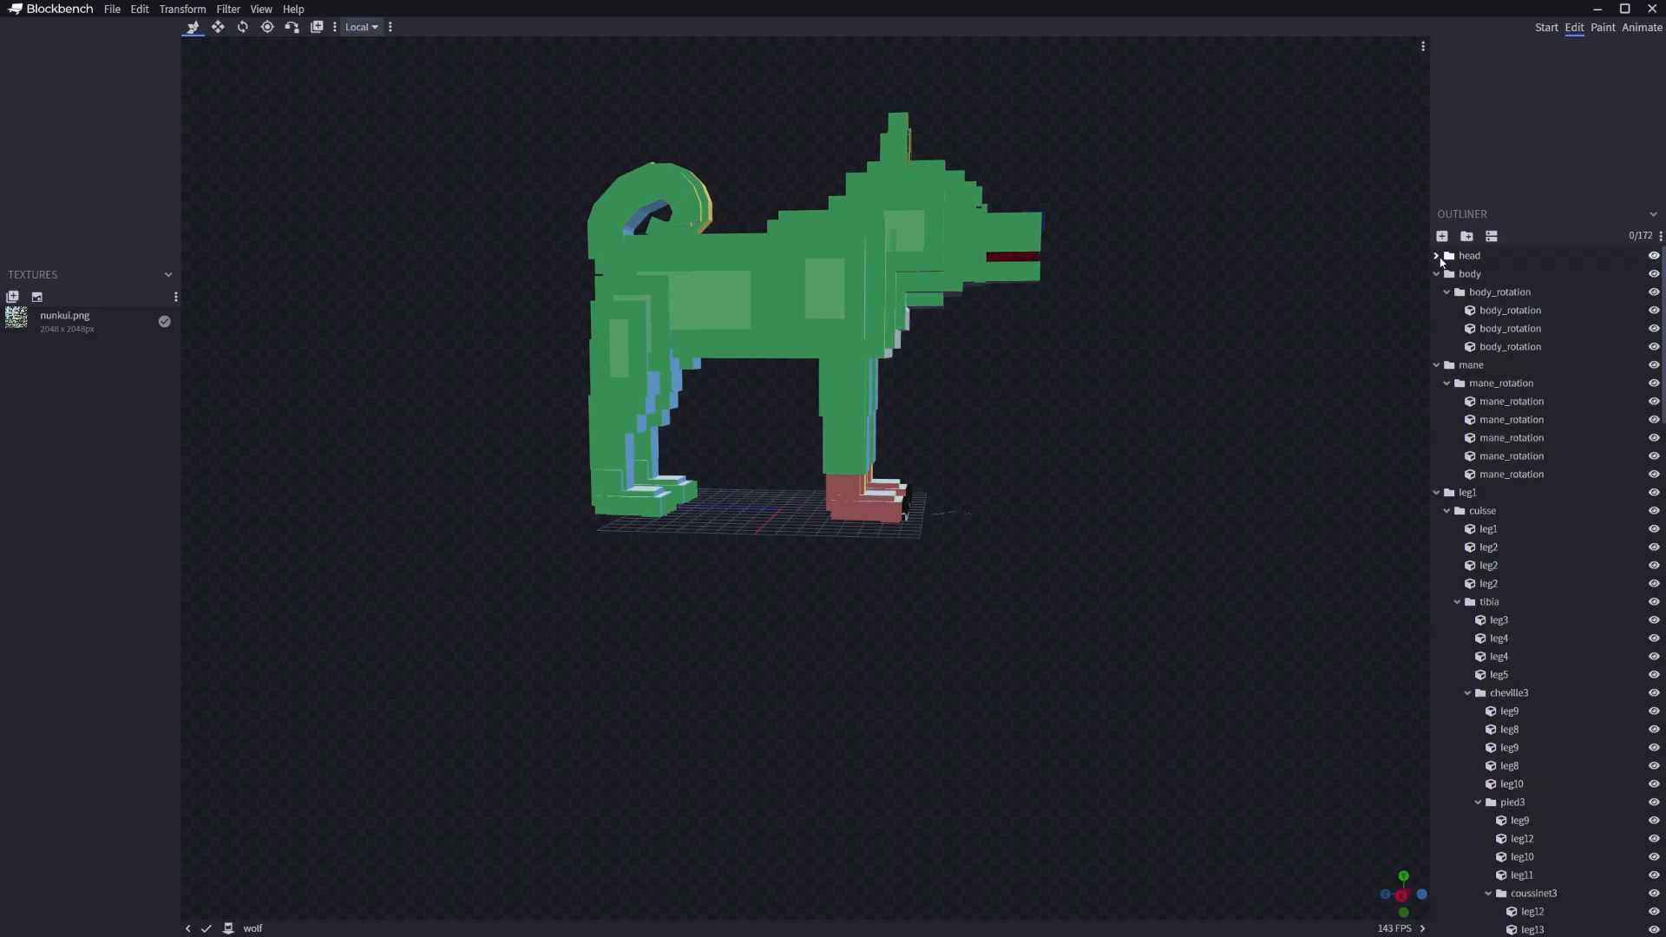
pyautogui.click(1437, 274)
pyautogui.click(1437, 293)
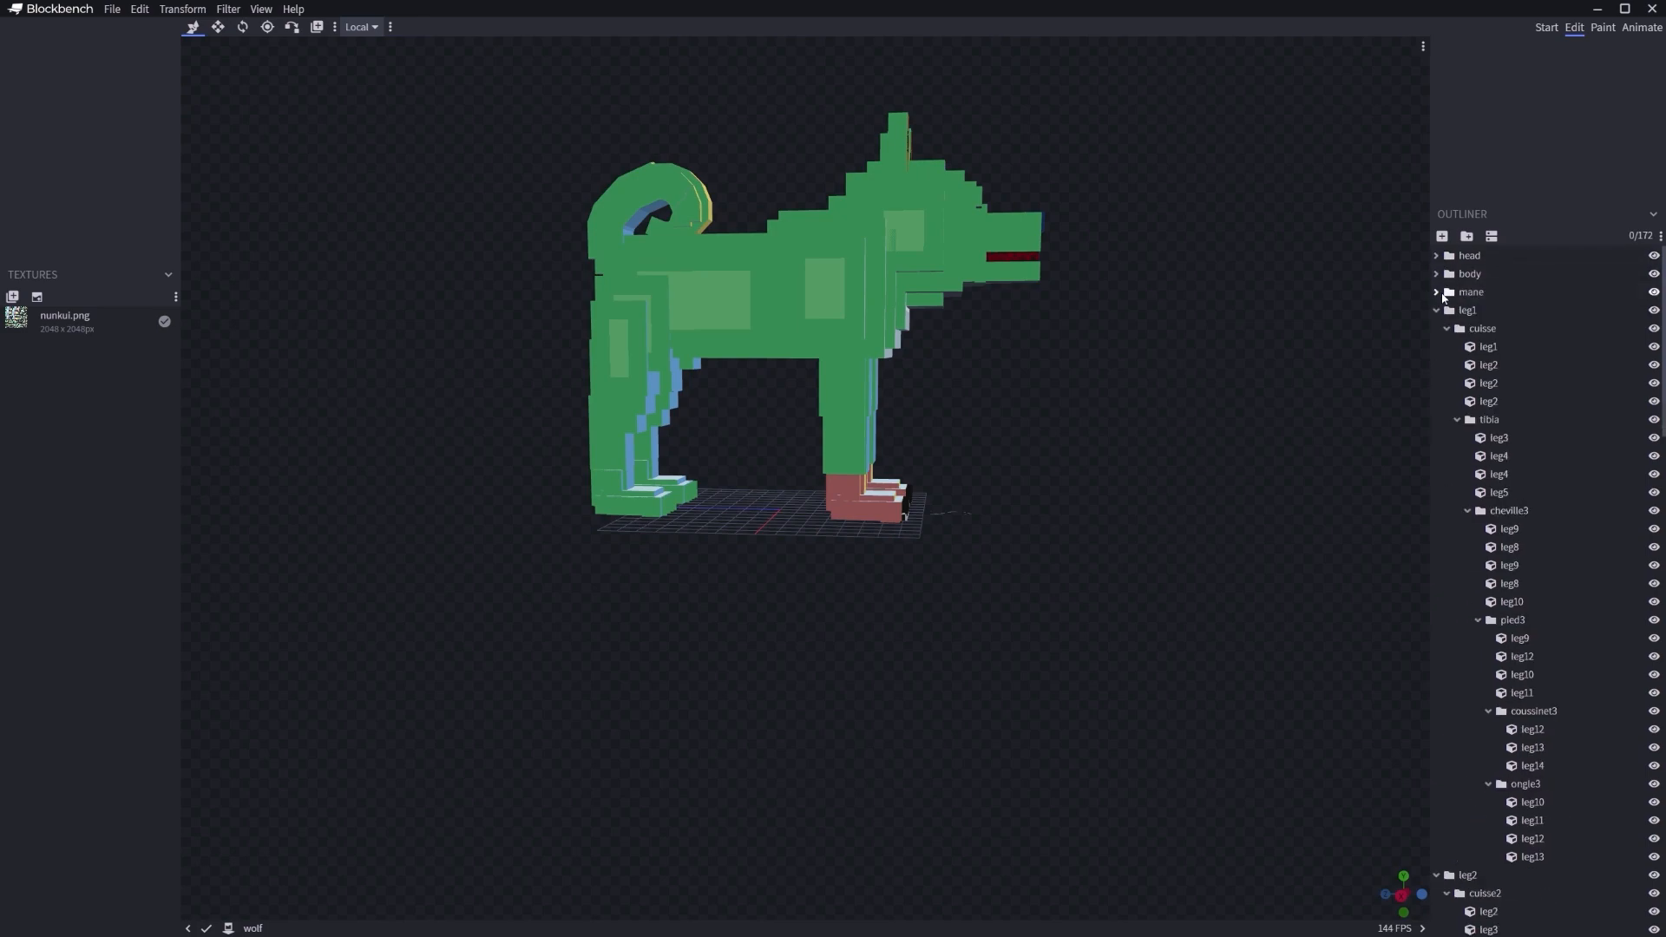
# - Expand the mane group and check which cubes of the custom wolf belong to it
pyautogui.click(1437, 293)
pyautogui.click(1471, 292)
pyautogui.moveTo(1353, 417); pyautogui.dragTo(1227, 488)
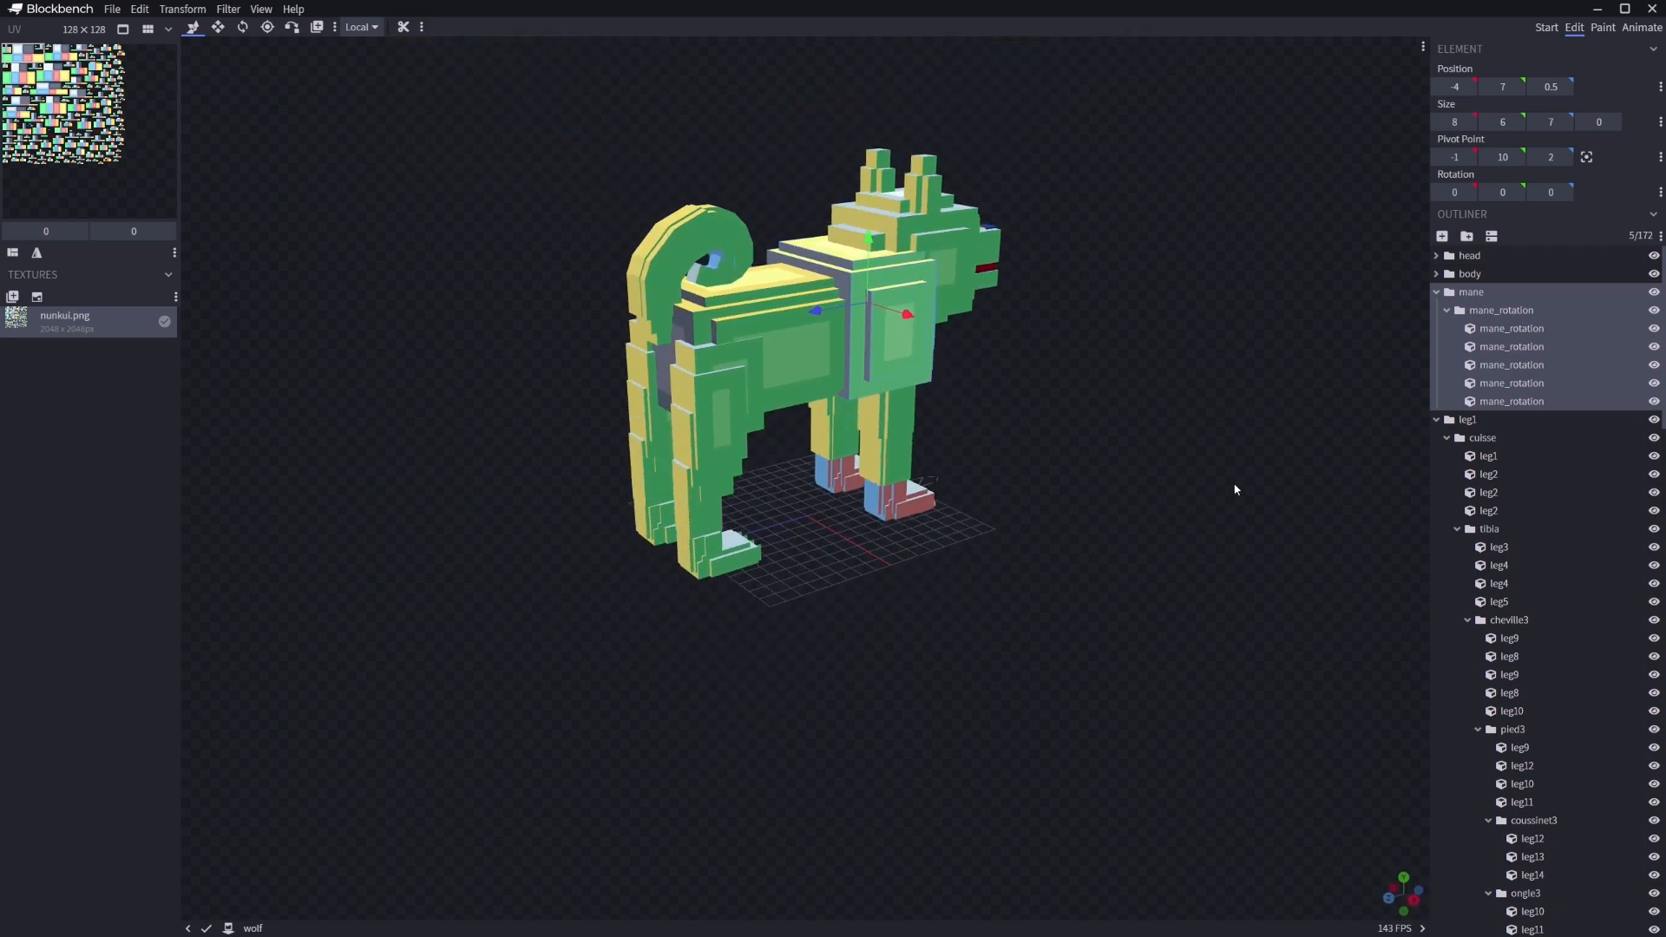
pyautogui.scroll(5, 1037, 555)
pyautogui.moveTo(677, 157); pyautogui.dragTo(972, 450)
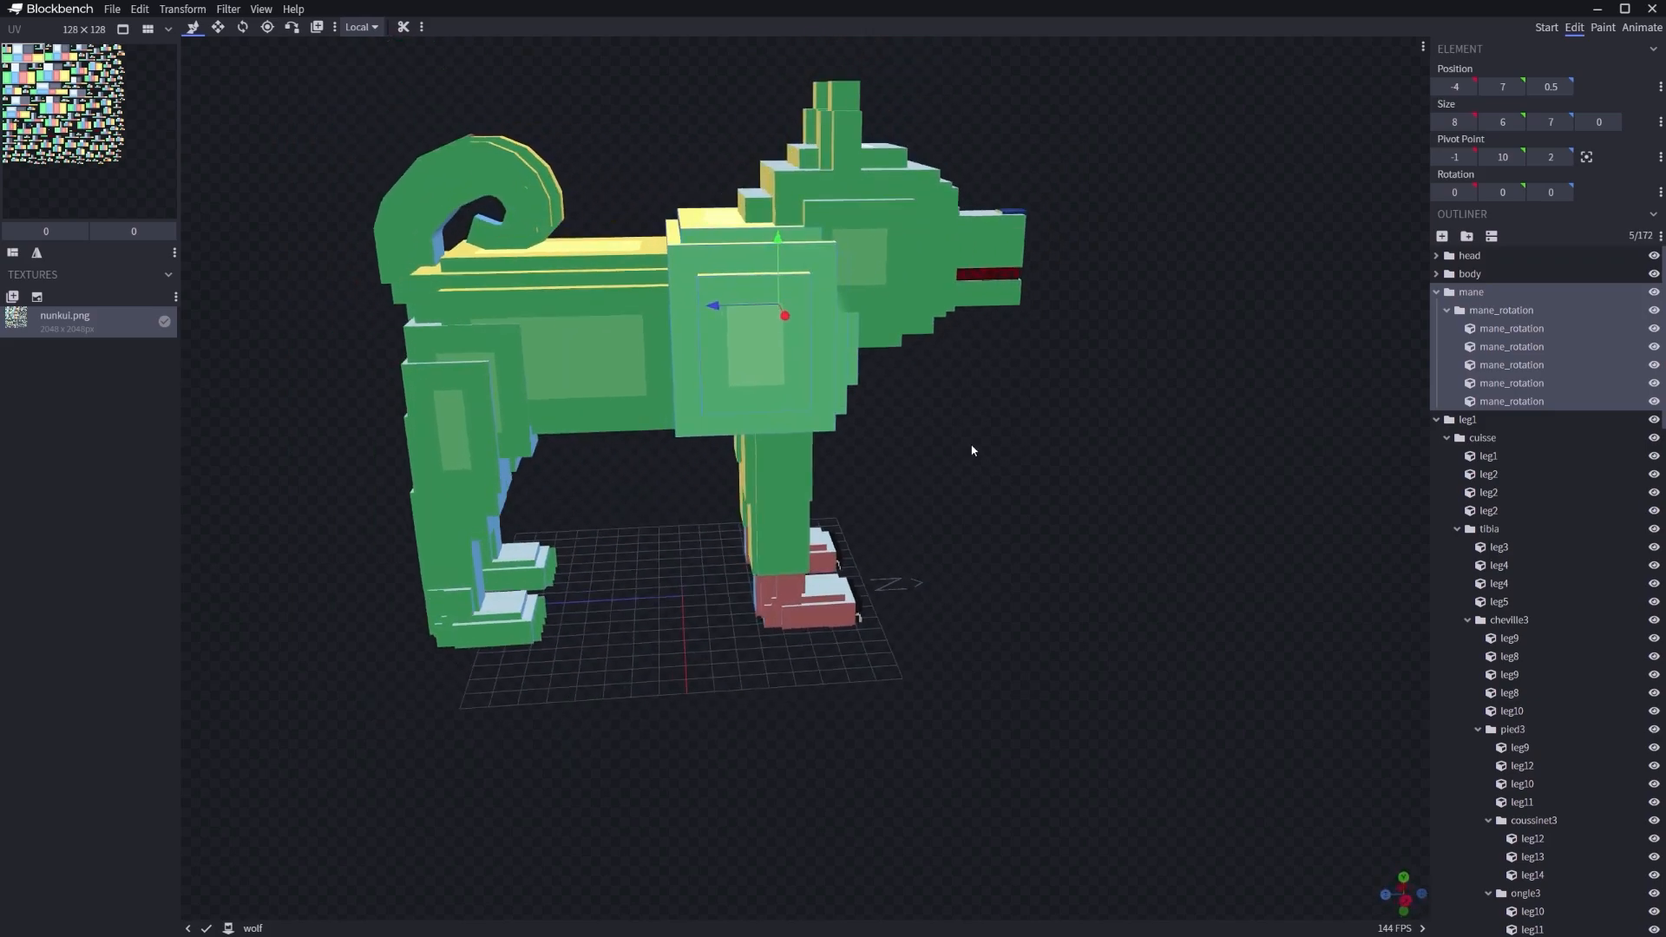
# - Collapse the mane group and check the custom wolf's body and head groups
pyautogui.click(1437, 292)
pyautogui.click(1458, 273)
pyautogui.moveTo(1134, 382); pyautogui.dragTo(970, 404)
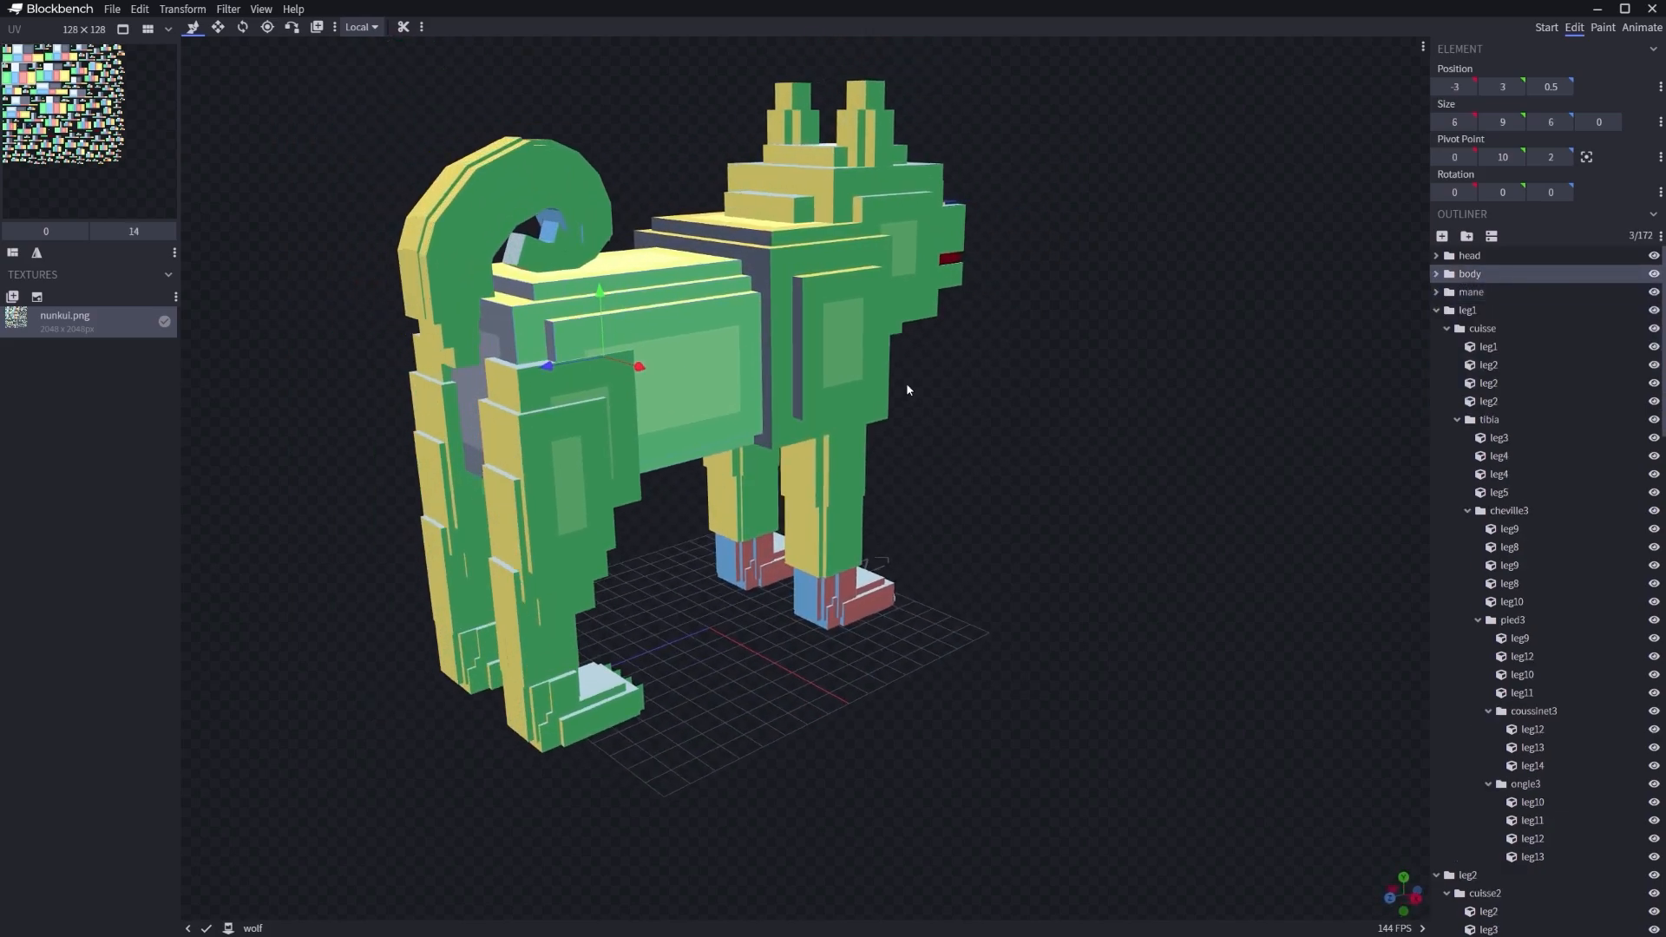
pyautogui.moveTo(639, 379); pyautogui.dragTo(1142, 466)
pyautogui.click(1515, 258)
pyautogui.moveTo(1085, 392)
pyautogui.mouseDown()
pyautogui.moveTo(539, 383)
pyautogui.moveTo(763, 460)
pyautogui.moveTo(1021, 341)
pyautogui.moveTo(852, 420)
pyautogui.moveTo(977, 413)
pyautogui.moveTo(634, 419)
pyautogui.moveTo(1073, 380)
pyautogui.mouseUp()
pyautogui.moveTo(1015, 130); pyautogui.dragTo(1298, 354)
# - Collapse the leg1 group and check its cubes on the custom wolf's rear leg
pyautogui.click(1437, 311)
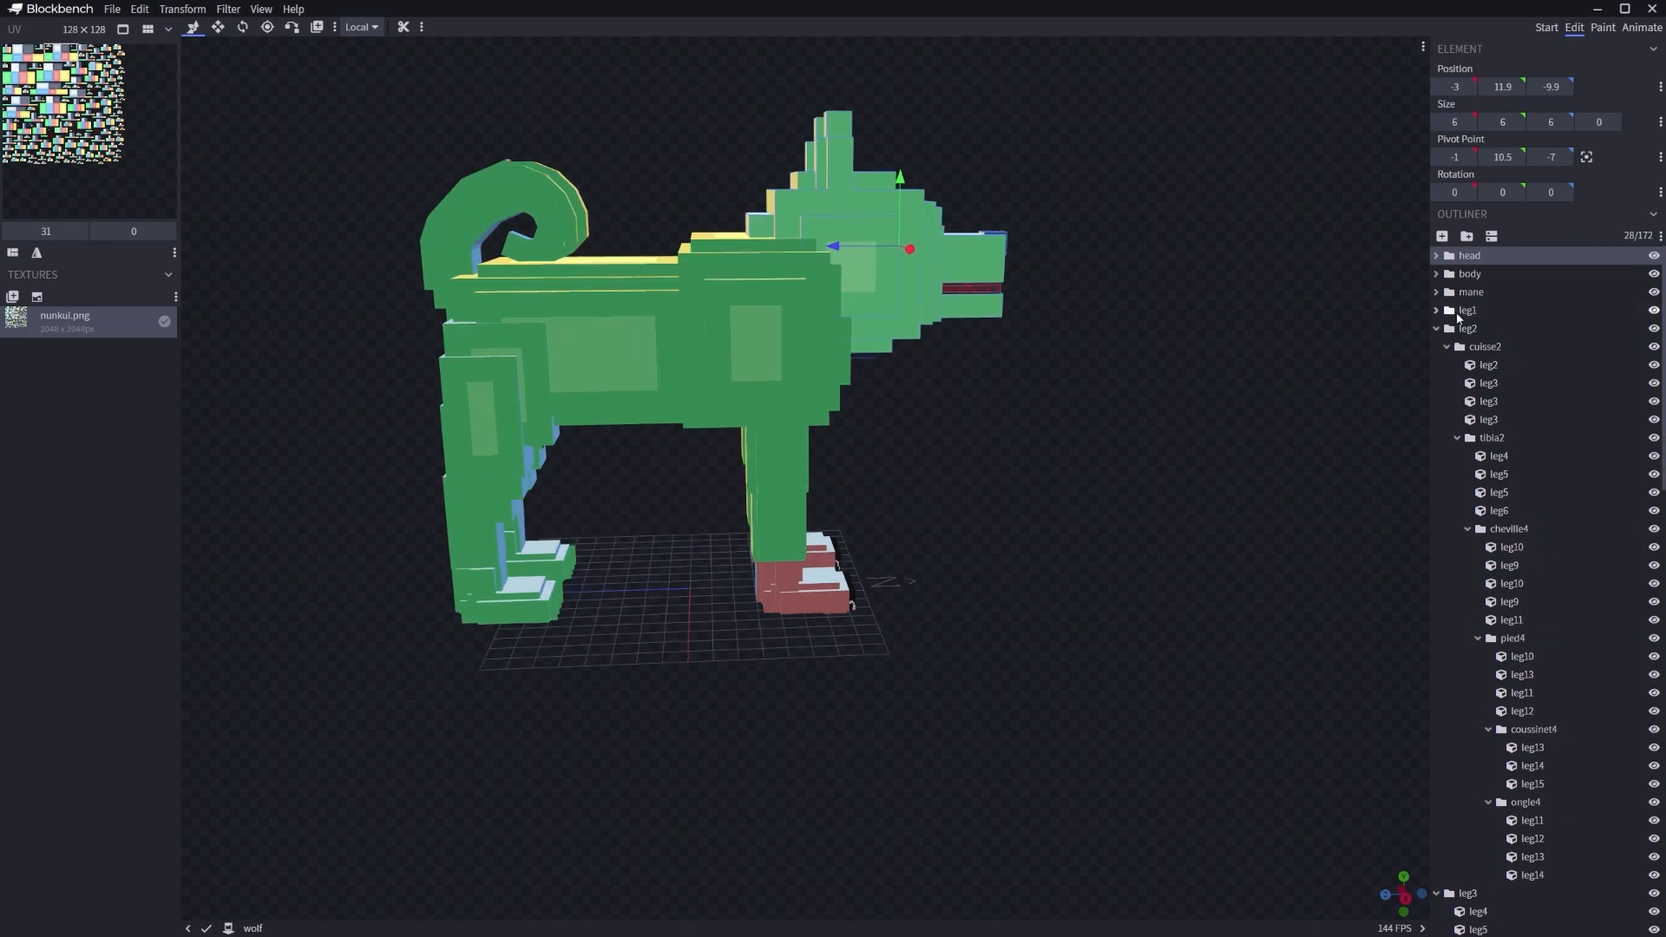
pyautogui.click(1454, 313)
pyautogui.moveTo(1136, 425); pyautogui.dragTo(563, 526)
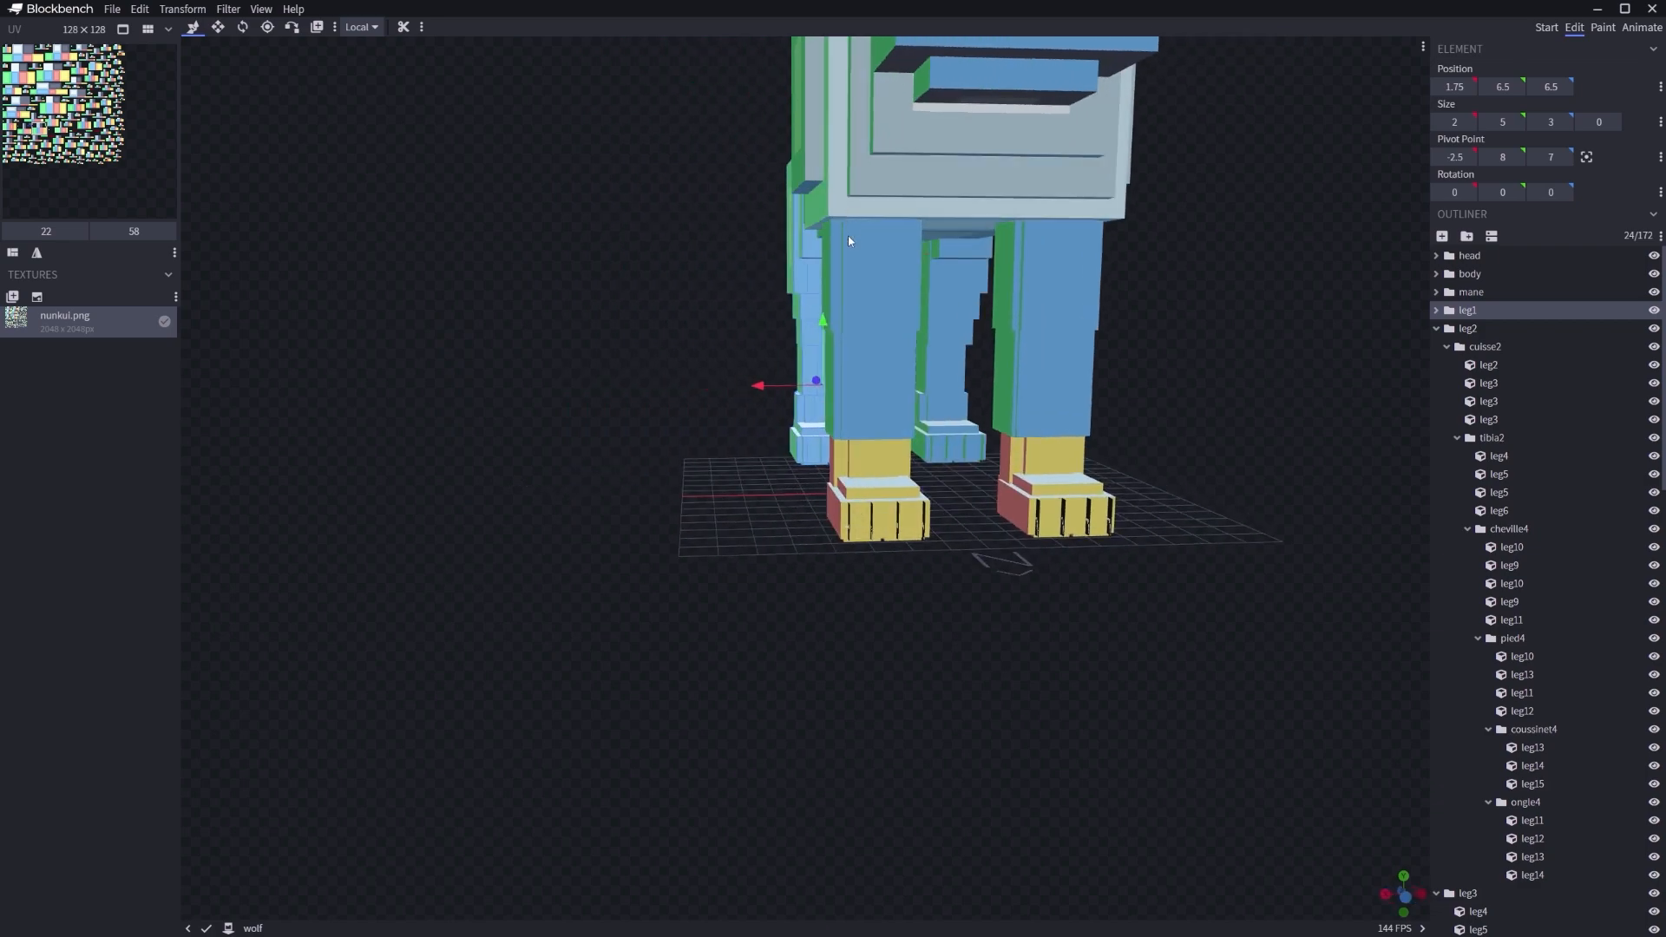
pyautogui.moveTo(857, 263); pyautogui.dragTo(1009, 578)
pyautogui.moveTo(1017, 586); pyautogui.dragTo(980, 415)
pyautogui.click(689, 222)
pyautogui.moveTo(1088, 481); pyautogui.dragTo(608, 530)
pyautogui.scroll(5, 1415, 628)
# - Collapse the leg2, leg3 and leg4 groups and check the tail group
pyautogui.click(1438, 309)
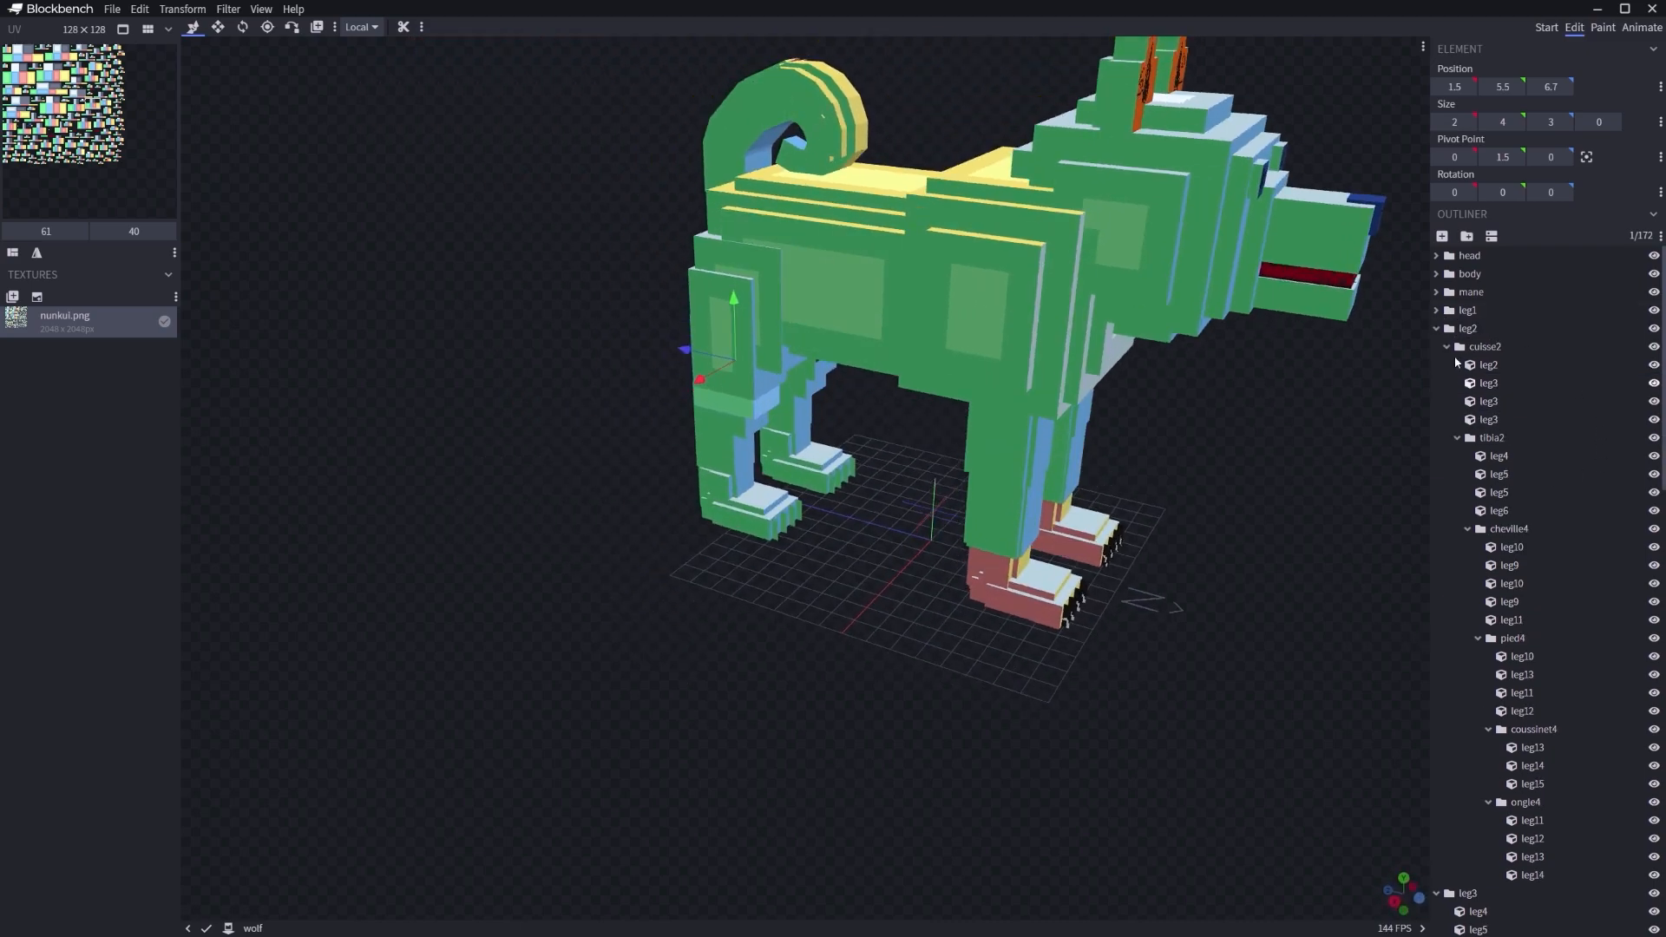
pyautogui.click(1438, 328)
pyautogui.click(1437, 346)
pyautogui.click(1438, 364)
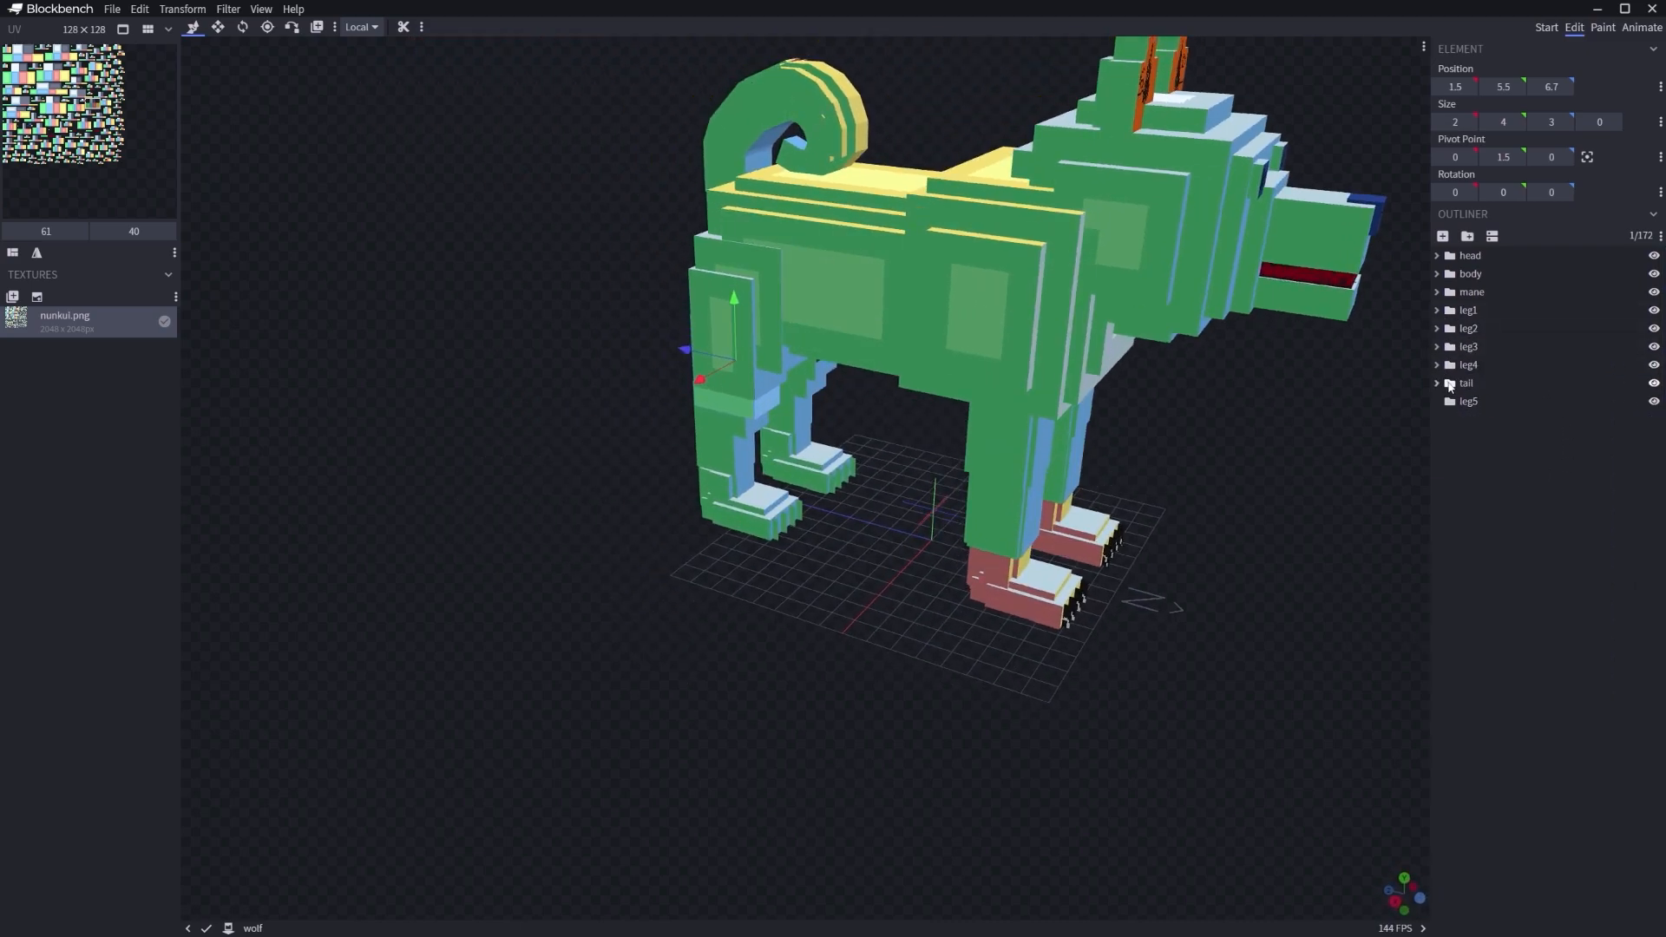
pyautogui.click(1457, 382)
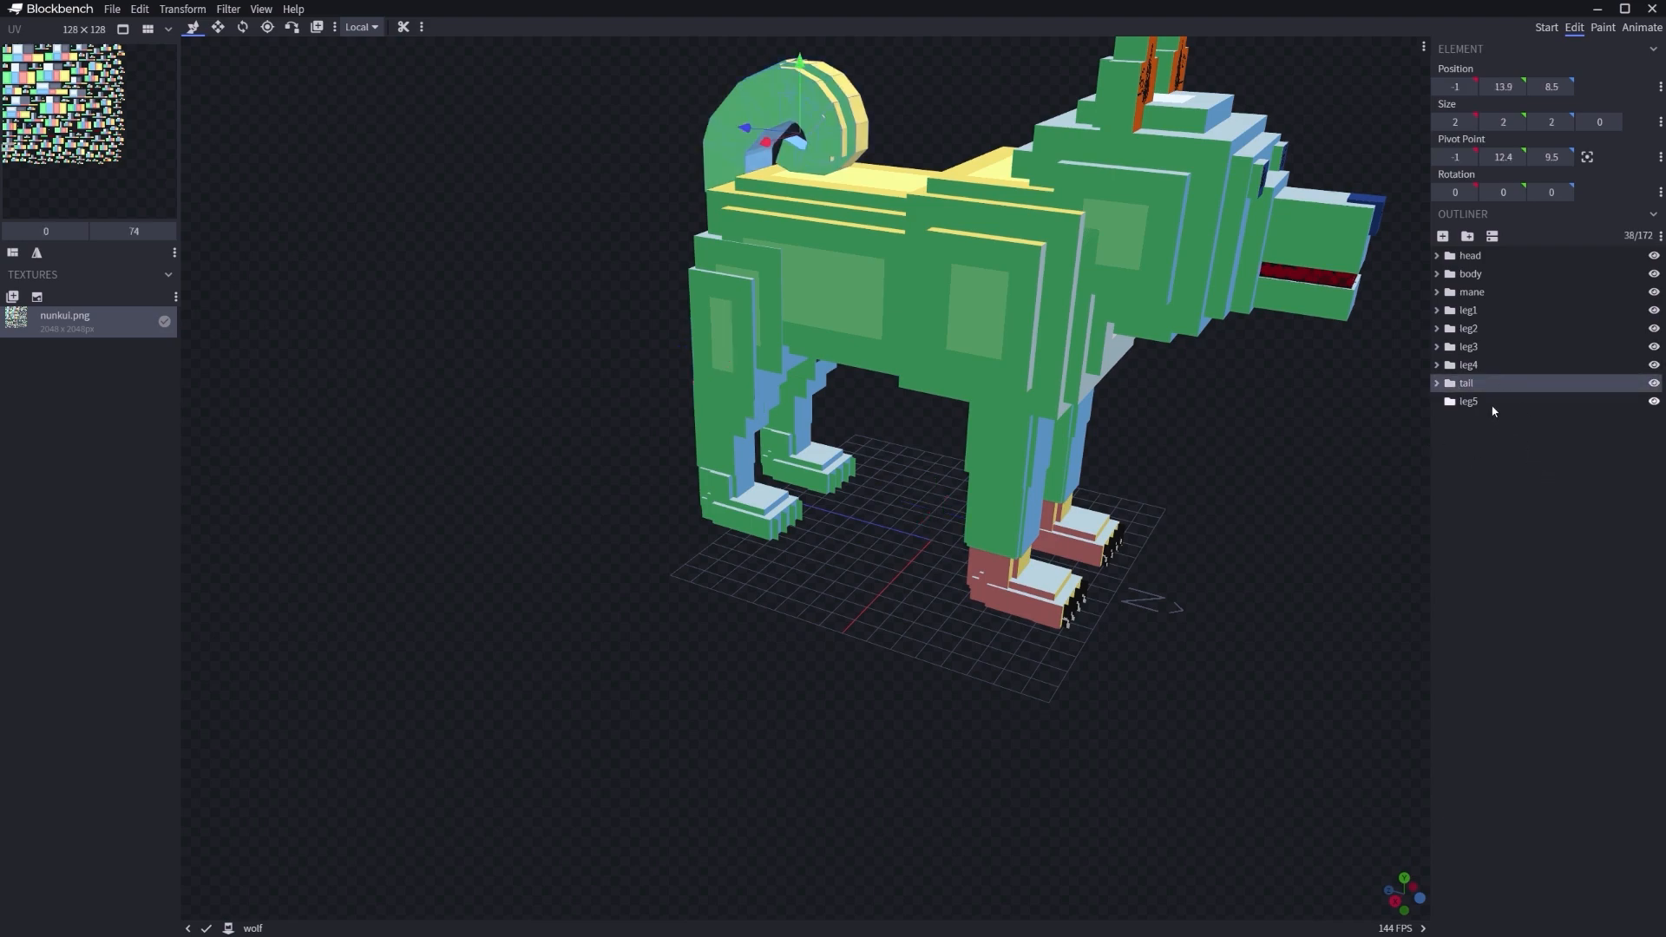
# - Delete the empty leg5 group from the custom wolf and inspect the model
pyautogui.click(1474, 401)
pyautogui.moveTo(1208, 607); pyautogui.dragTo(997, 680)
pyautogui.press('Delete')
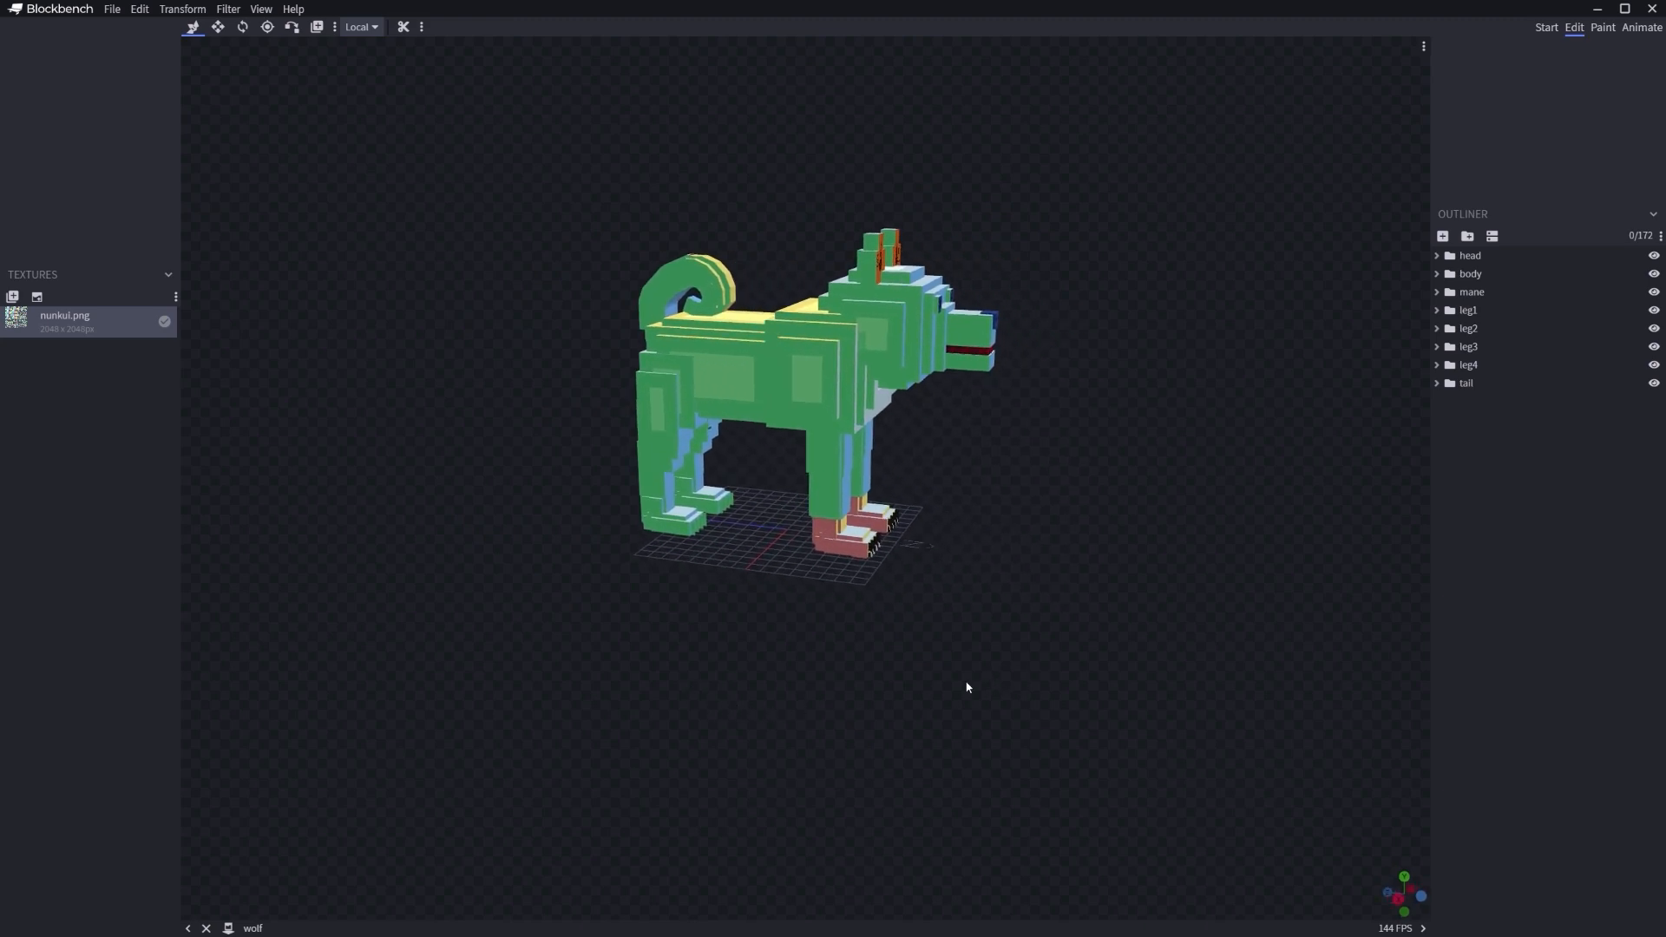
pyautogui.scroll(3, 986, 685)
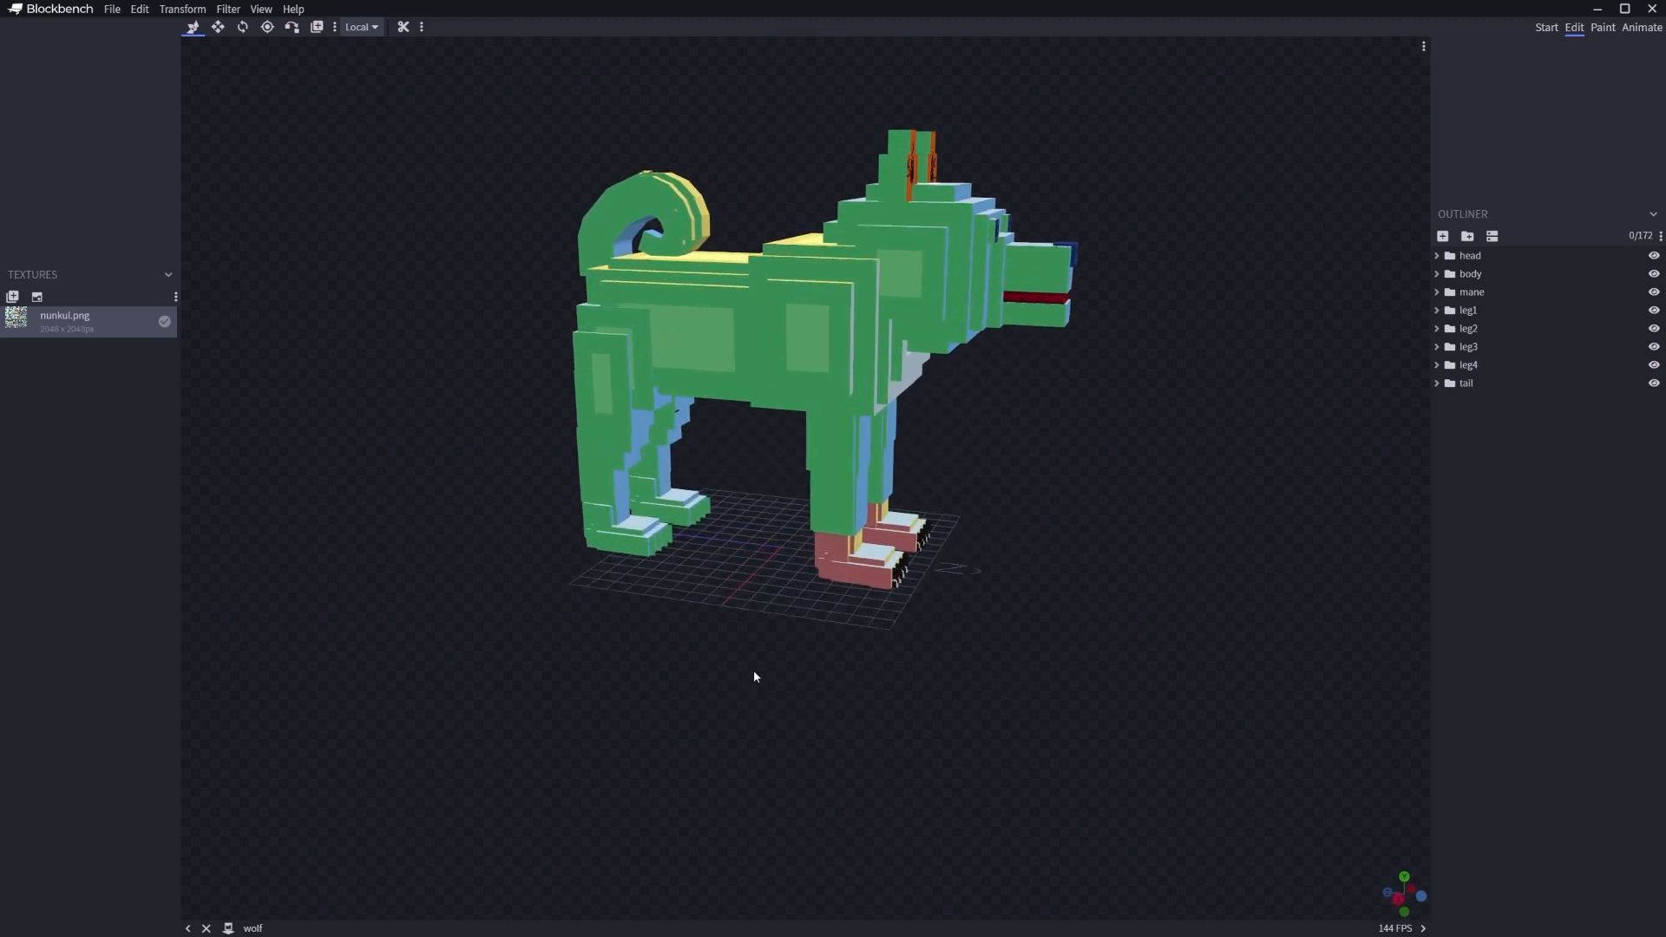
pyautogui.moveTo(744, 673); pyautogui.dragTo(645, 677)
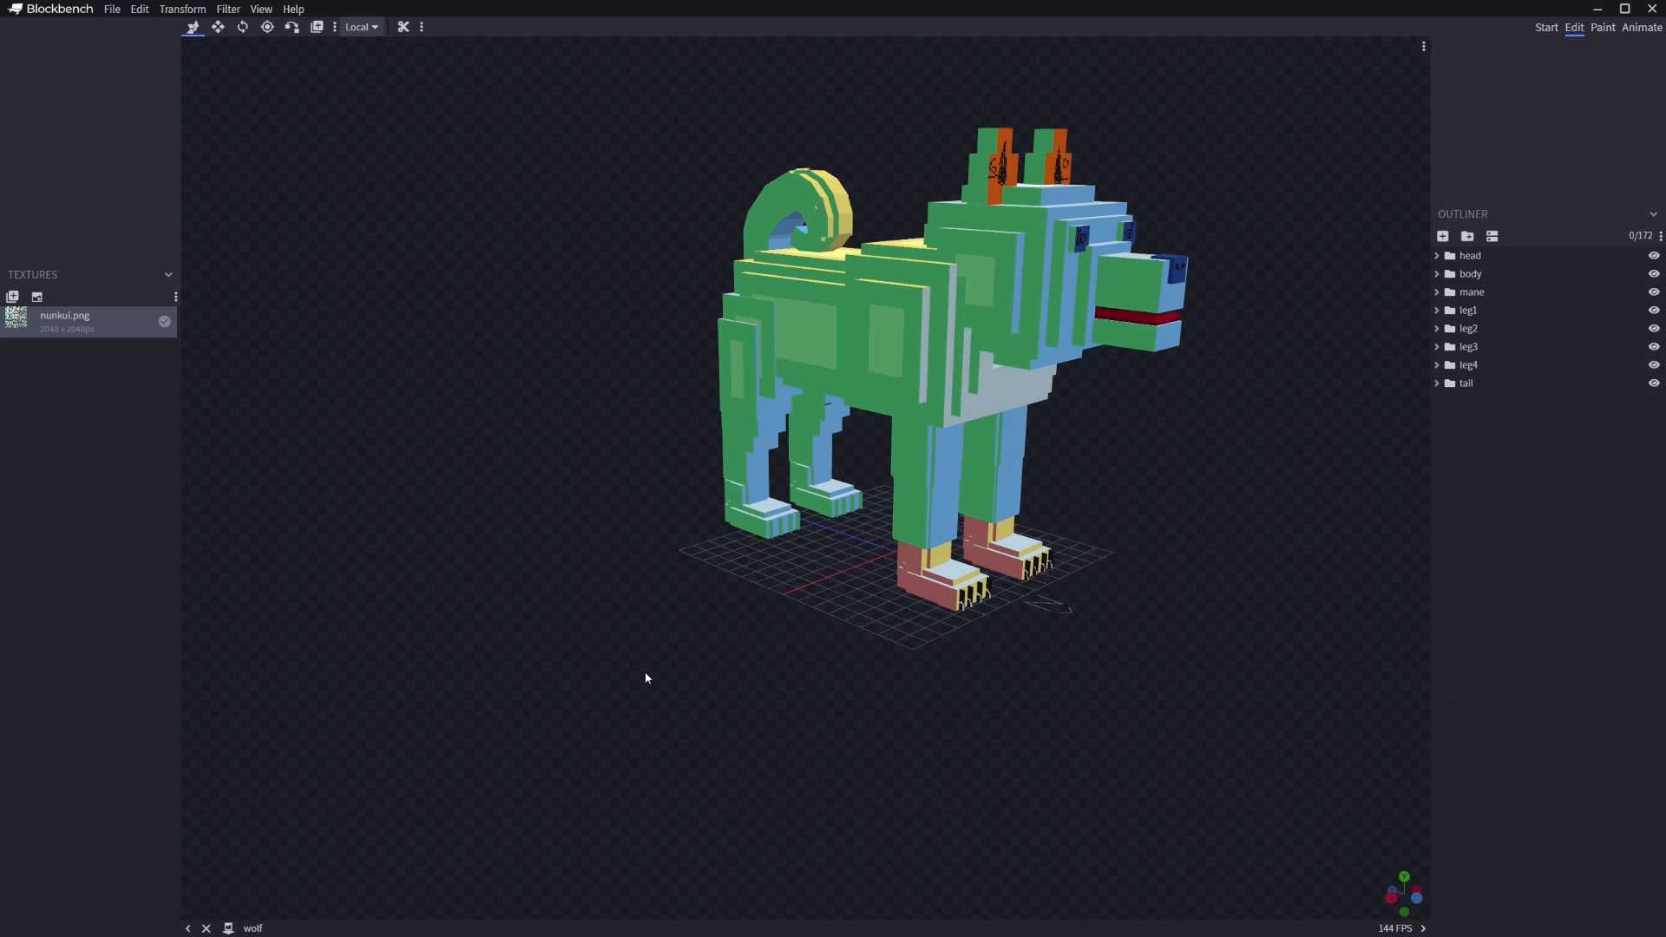
# - Start an OptiFine JEM export of the wolf model and choose the 3D Objects folder as its destination
pyautogui.click(113, 10)
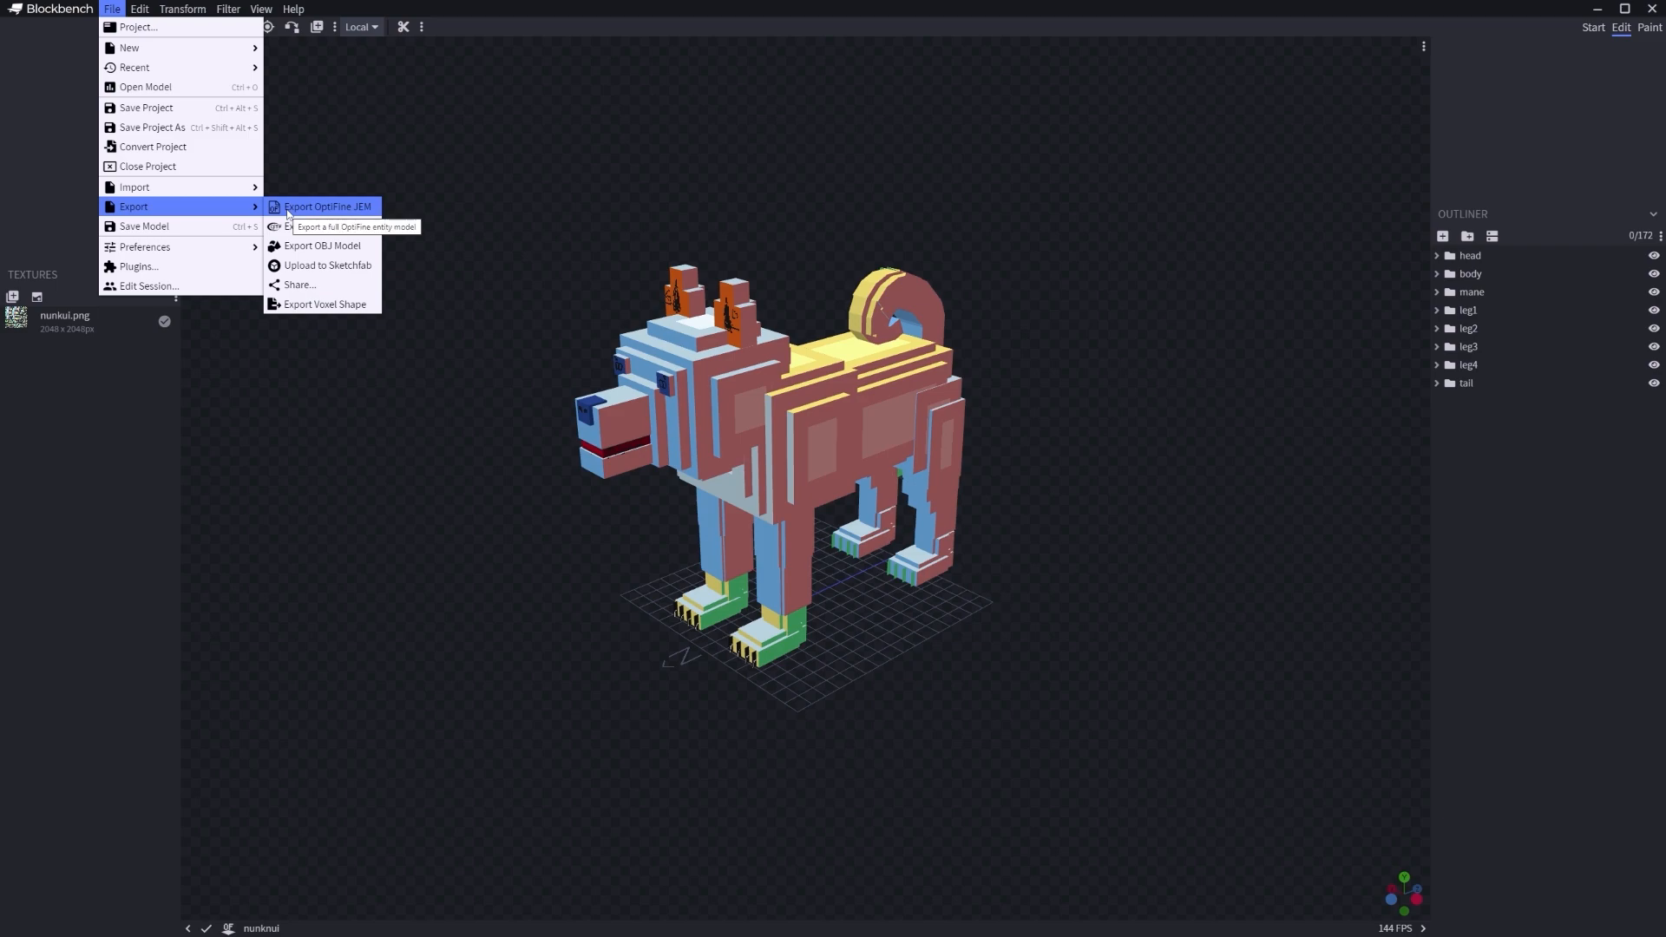
pyautogui.click(286, 213)
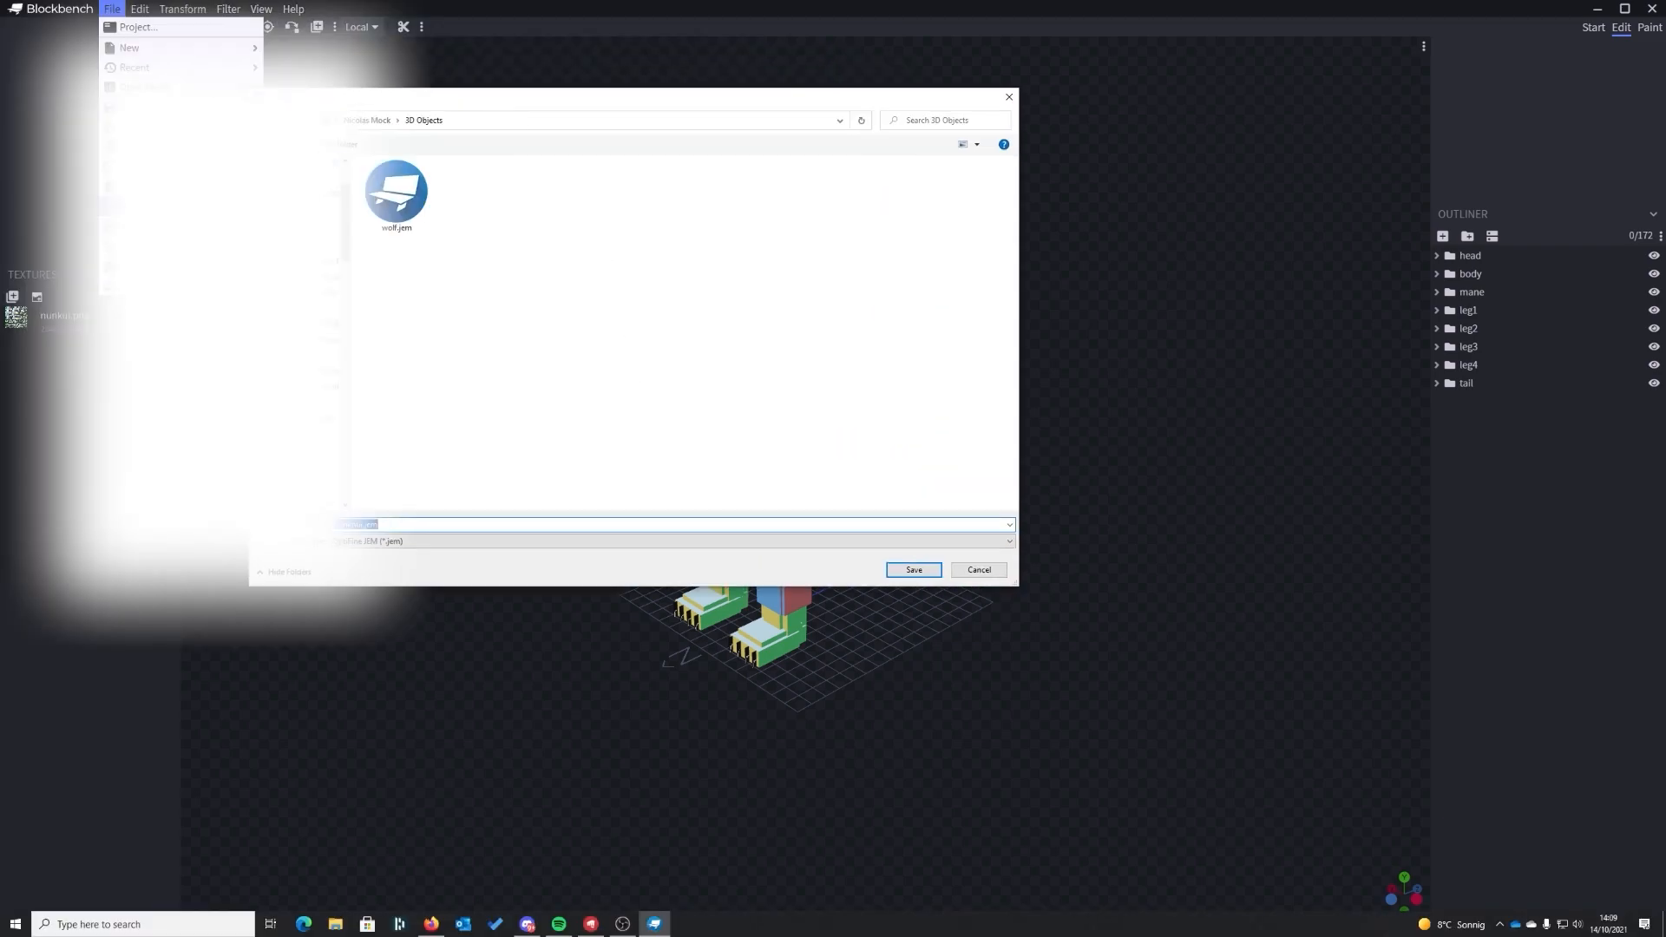
pyautogui.click(431, 924)
pyautogui.doubleClick(501, 404)
pyautogui.hotkey('alt', 'Tab')
pyautogui.click(295, 371)
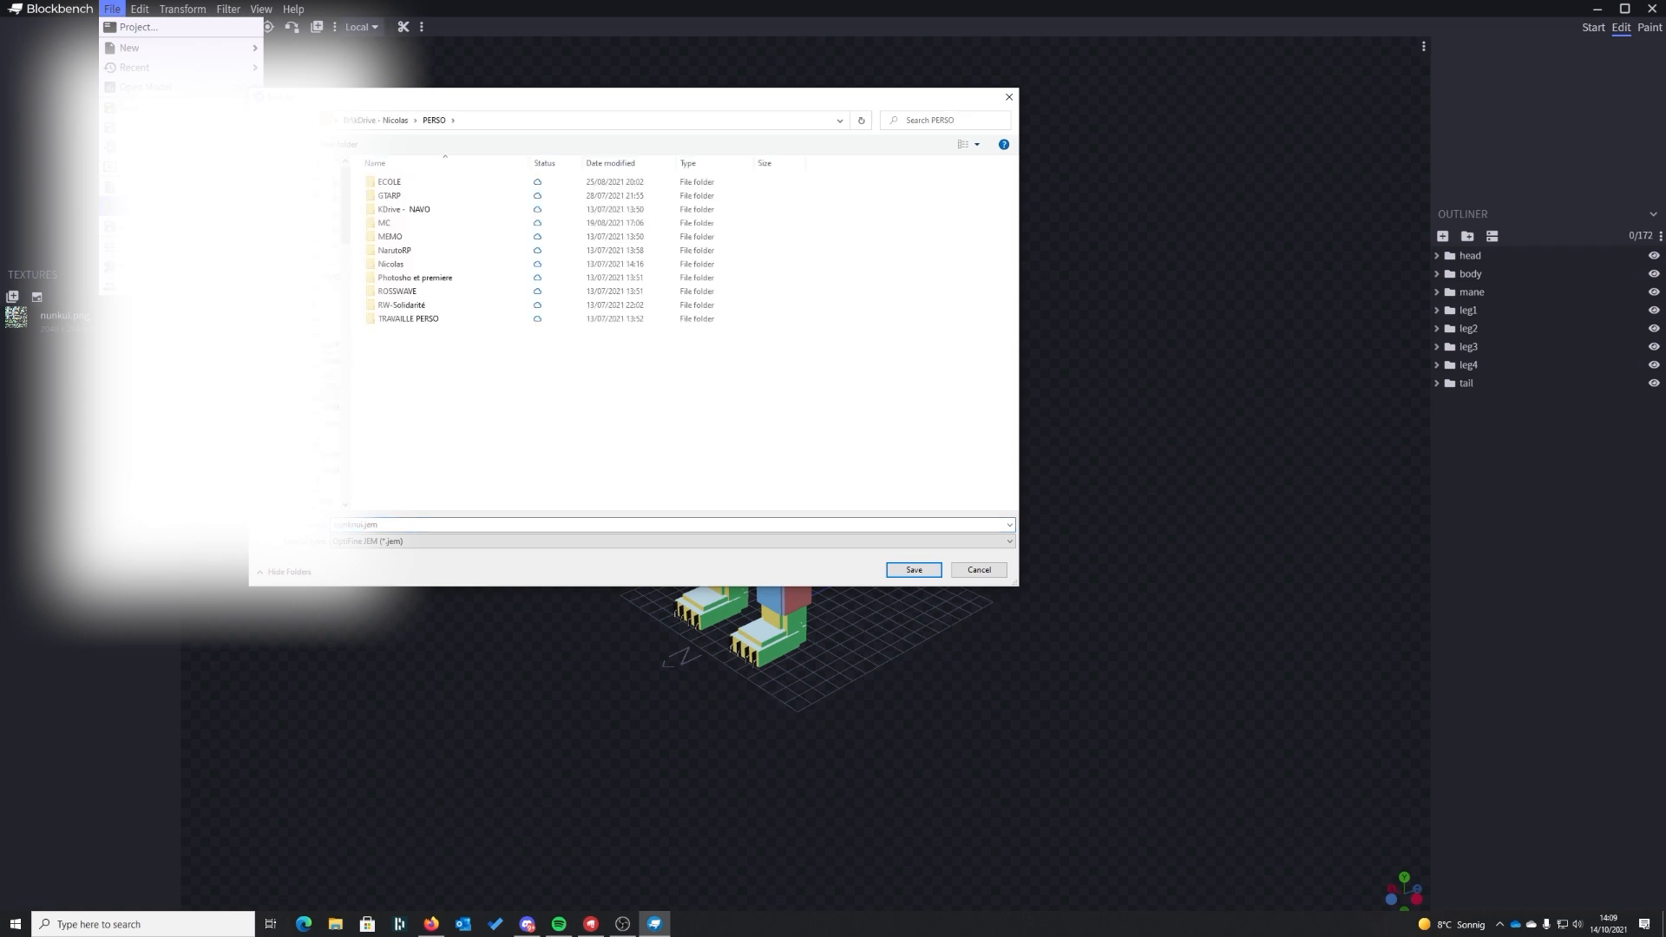
pyautogui.click(295, 347)
pyautogui.doubleClick(417, 189)
# - Name the OptiFine JEM export wolf1 and save it in the 3D Objects folder
pyautogui.click(437, 521)
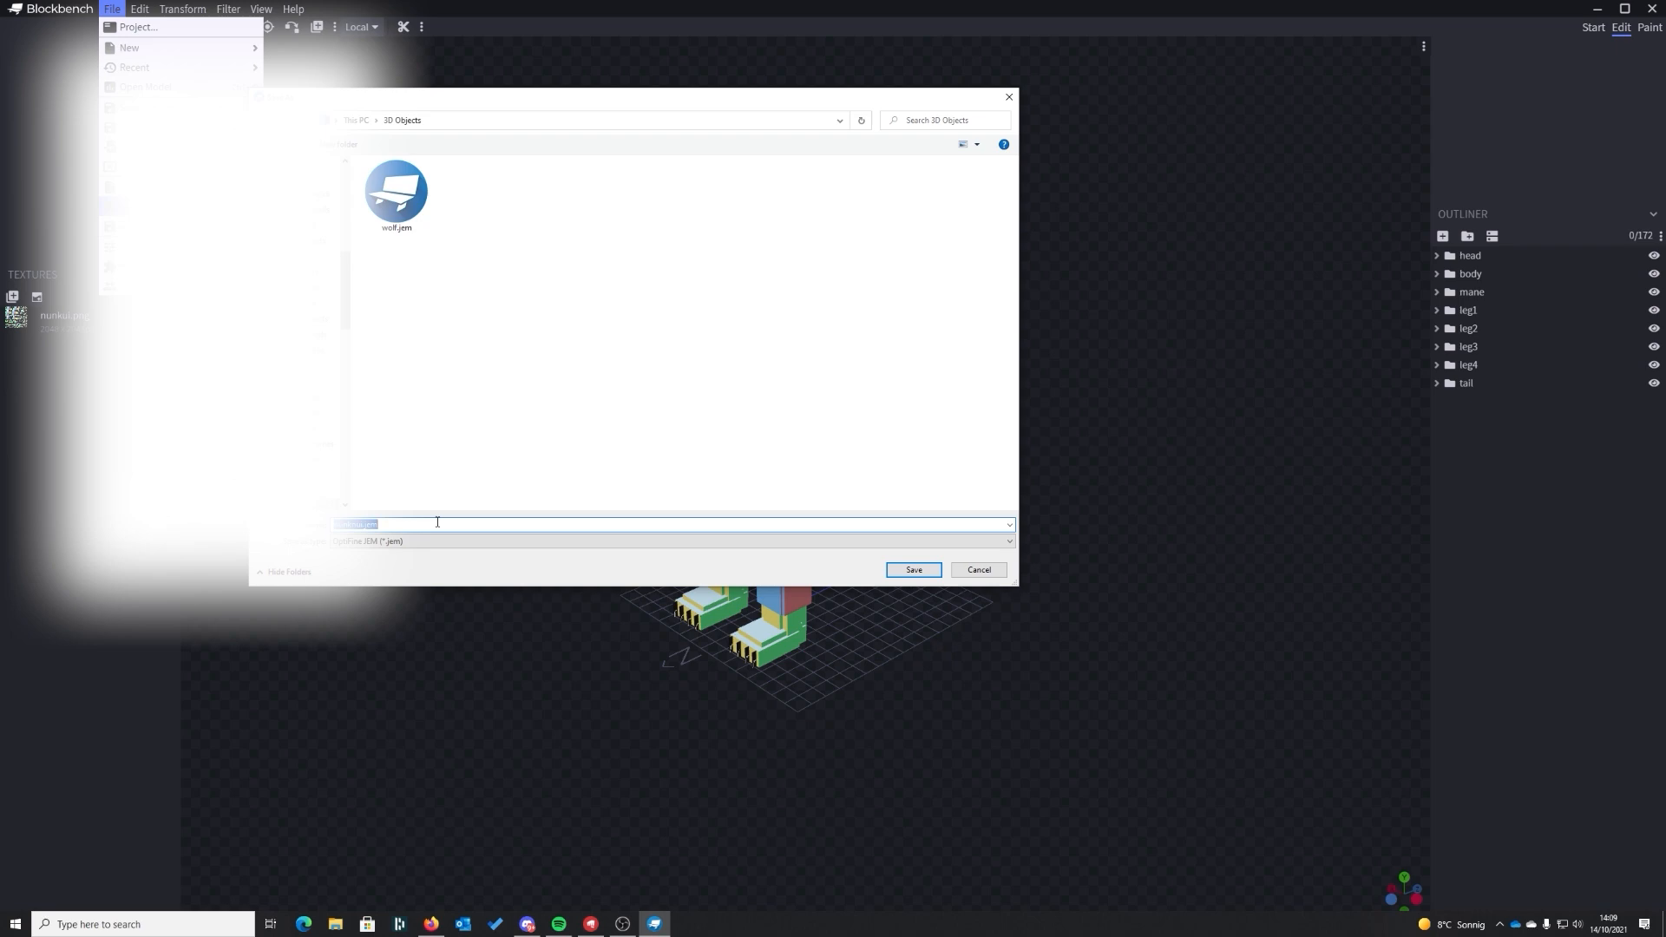
pyautogui.write('wolf.')
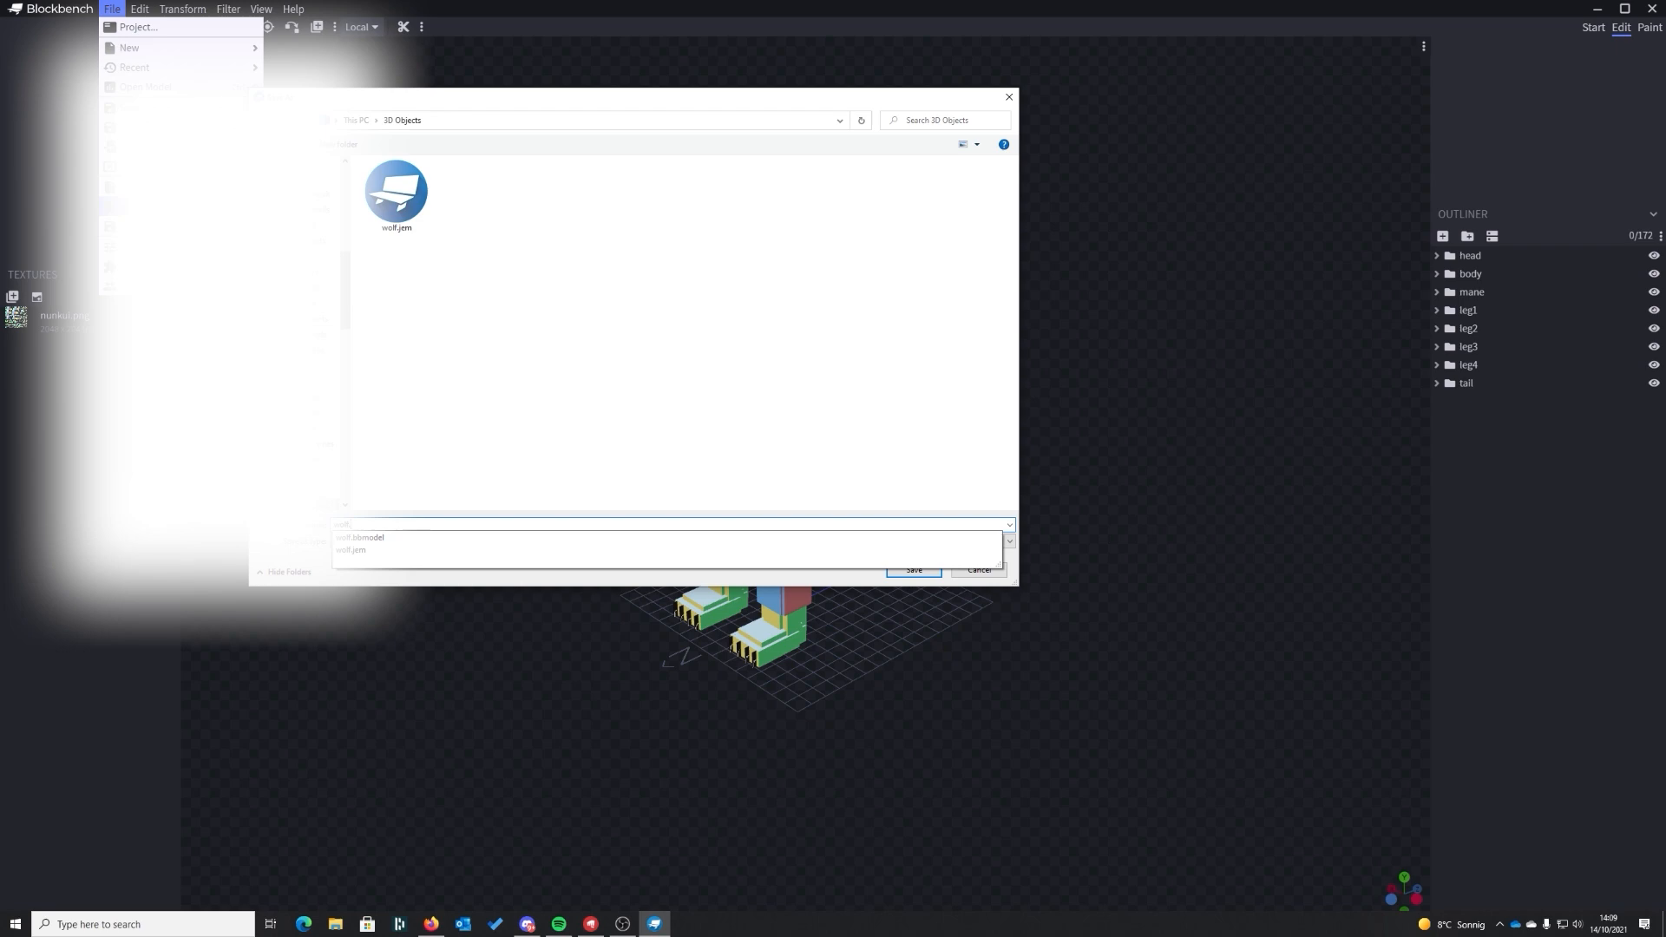
pyautogui.click(437, 521)
pyautogui.press('BackSpace')
pyautogui.write('1')
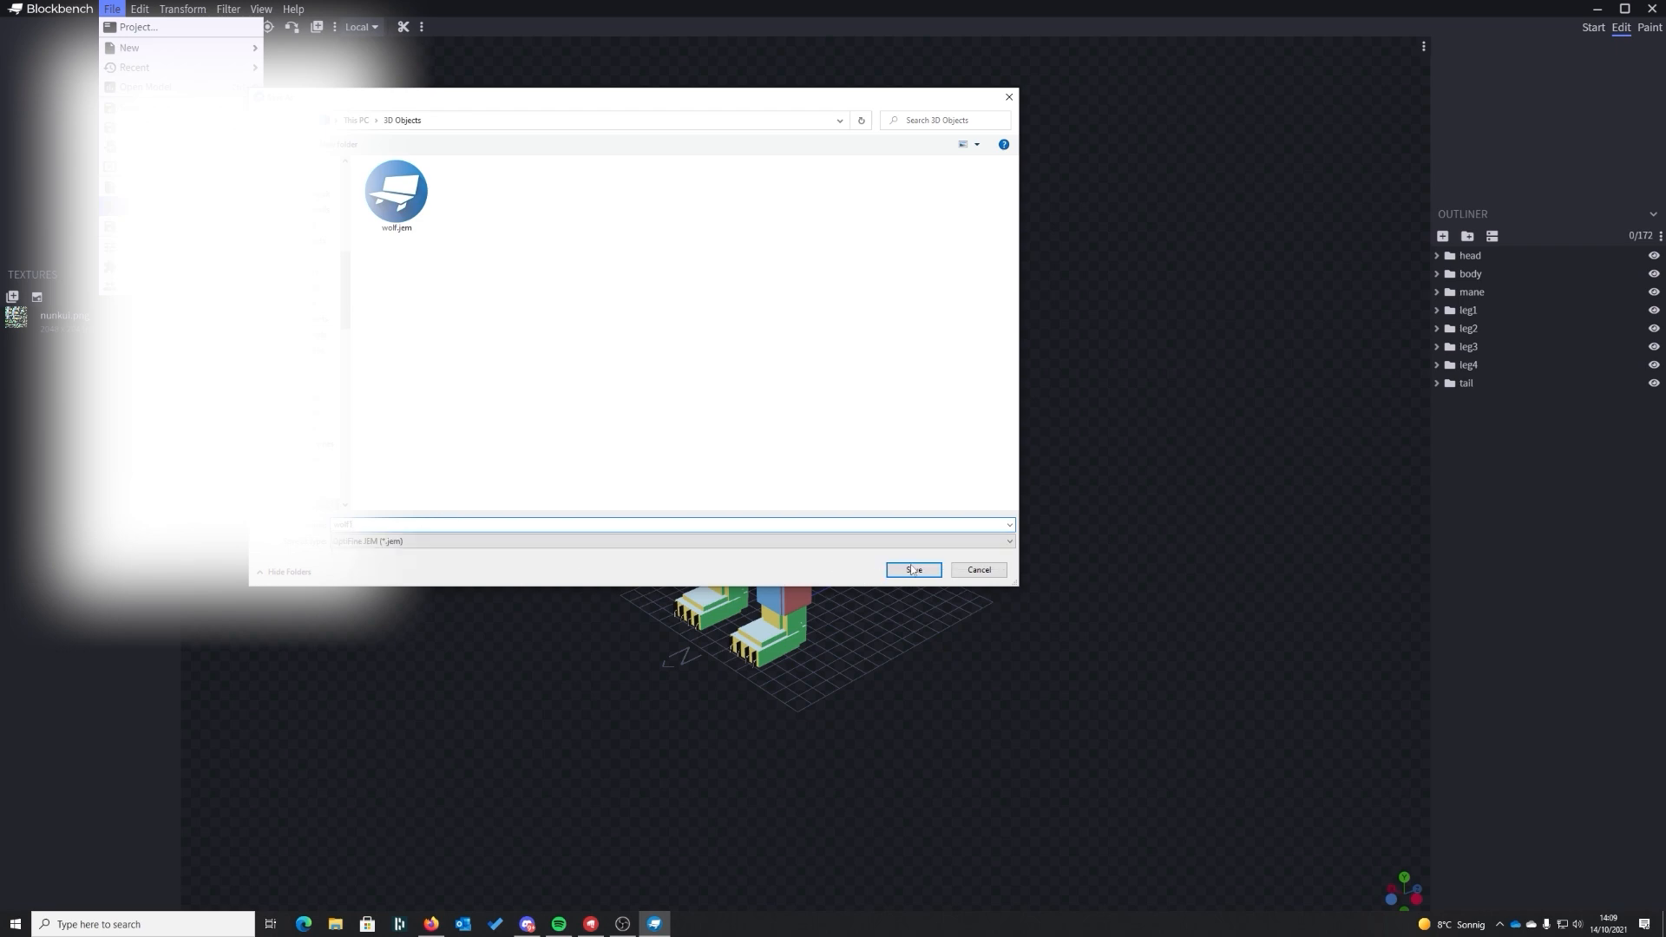
pyautogui.click(917, 576)
# - Save the wolf's texture as wolf1 in the 3D Objects folder and create a blank white texture named texture with resolution 16
pyautogui.moveTo(1185, 295); pyautogui.dragTo(1276, 271)
pyautogui.scroll(-5, 1165, 358)
pyautogui.scroll(5, 1164, 358)
pyautogui.moveTo(1164, 358); pyautogui.dragTo(373, 364)
pyautogui.rightClick(61, 326)
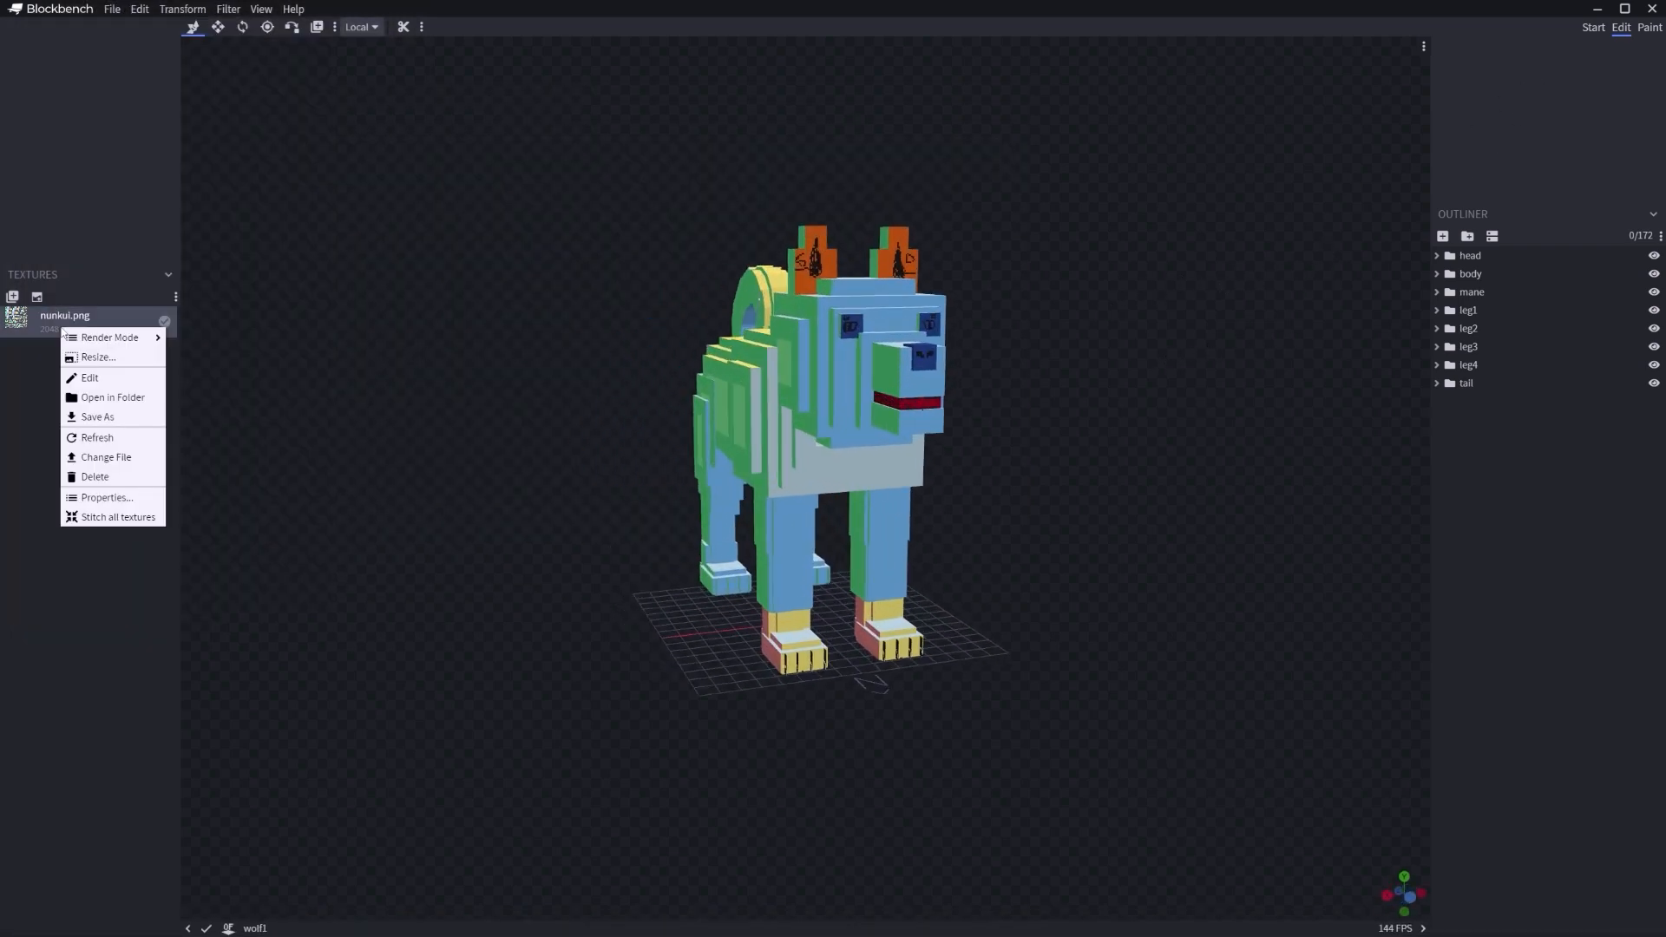
pyautogui.click(123, 422)
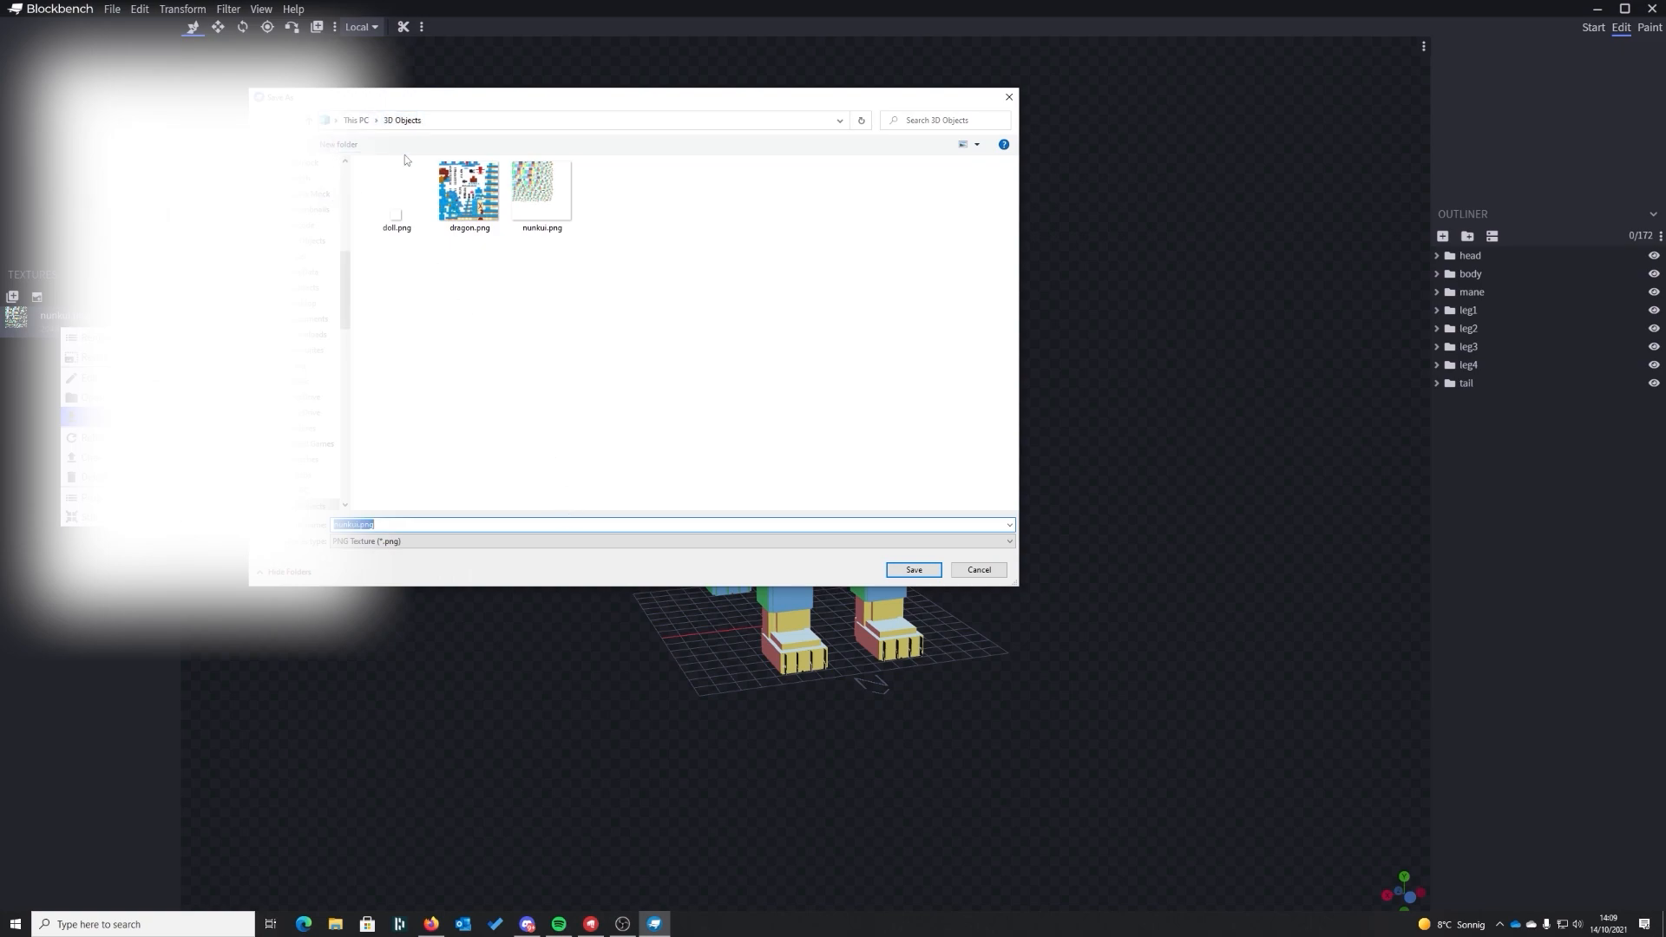
pyautogui.write('wolf1')
pyautogui.press('Return')
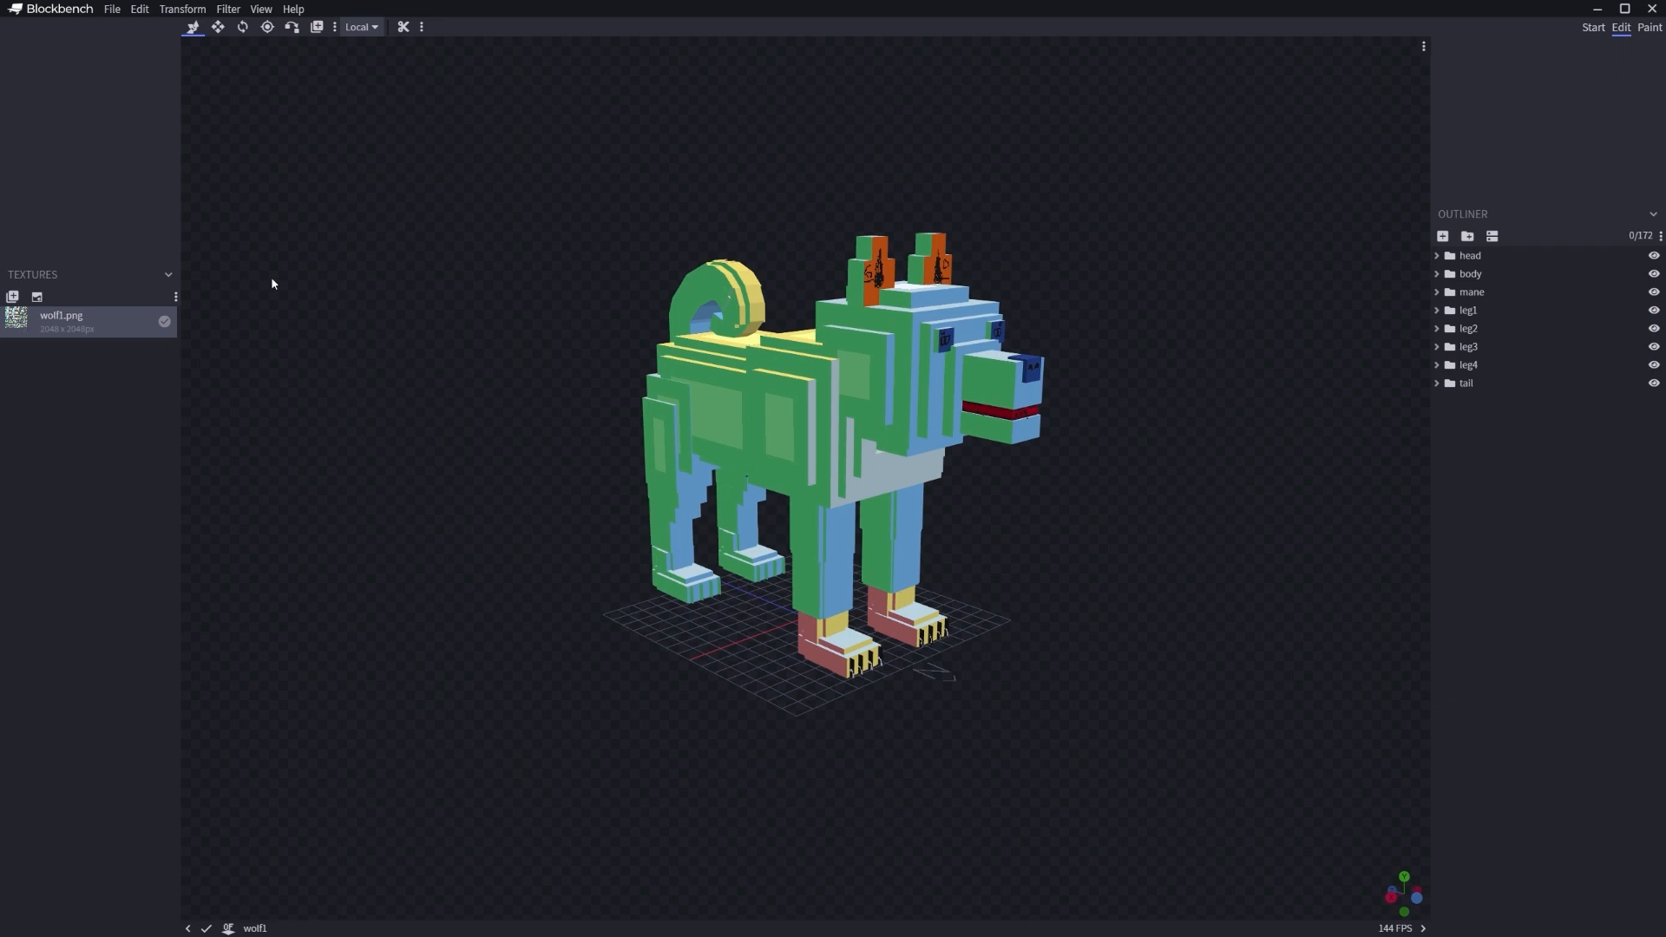
pyautogui.click(36, 297)
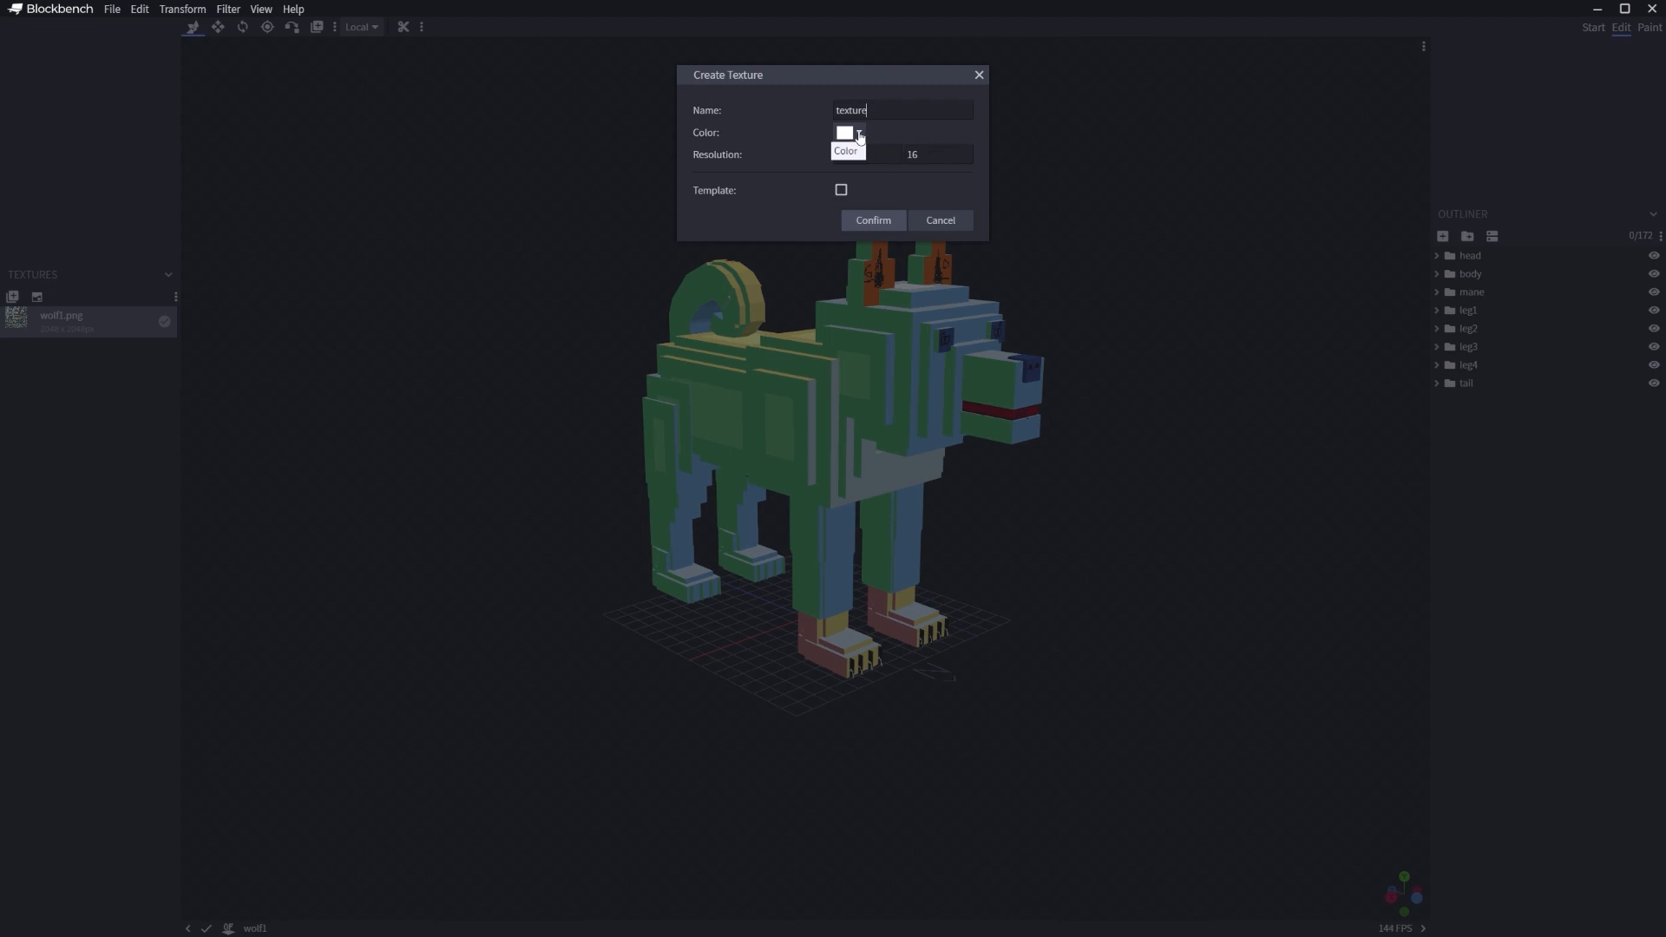
pyautogui.click(878, 220)
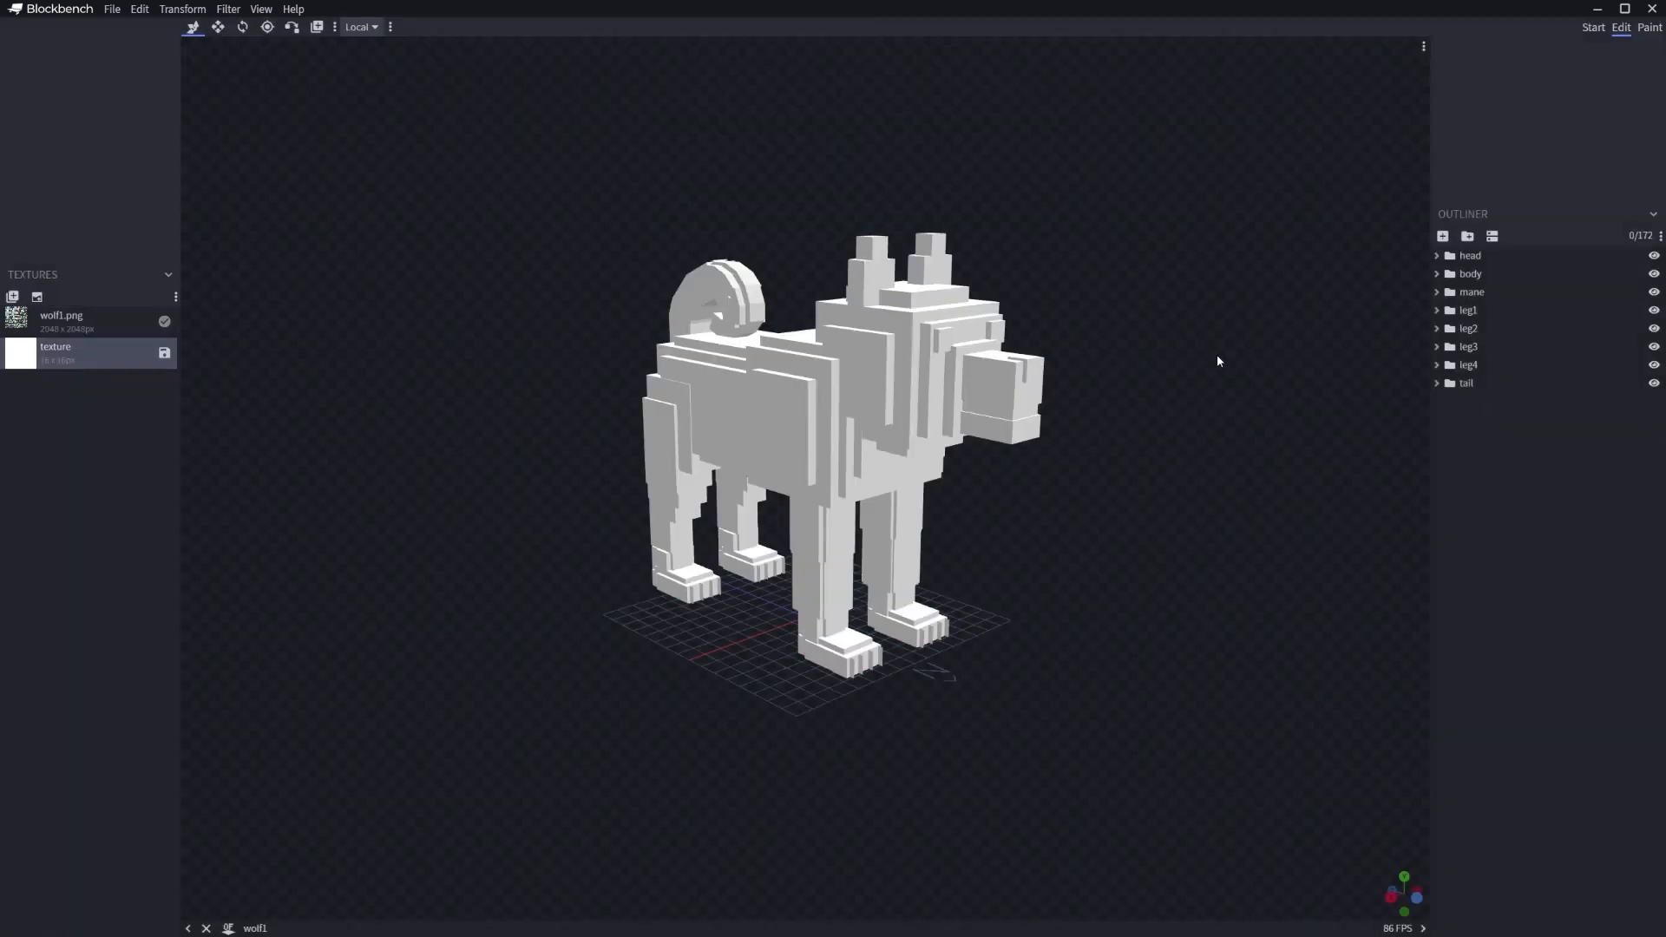
# - Switch to File Explorer at %appdata% and open the resourcepacks folder inside .minecraft
pyautogui.press('super+r')
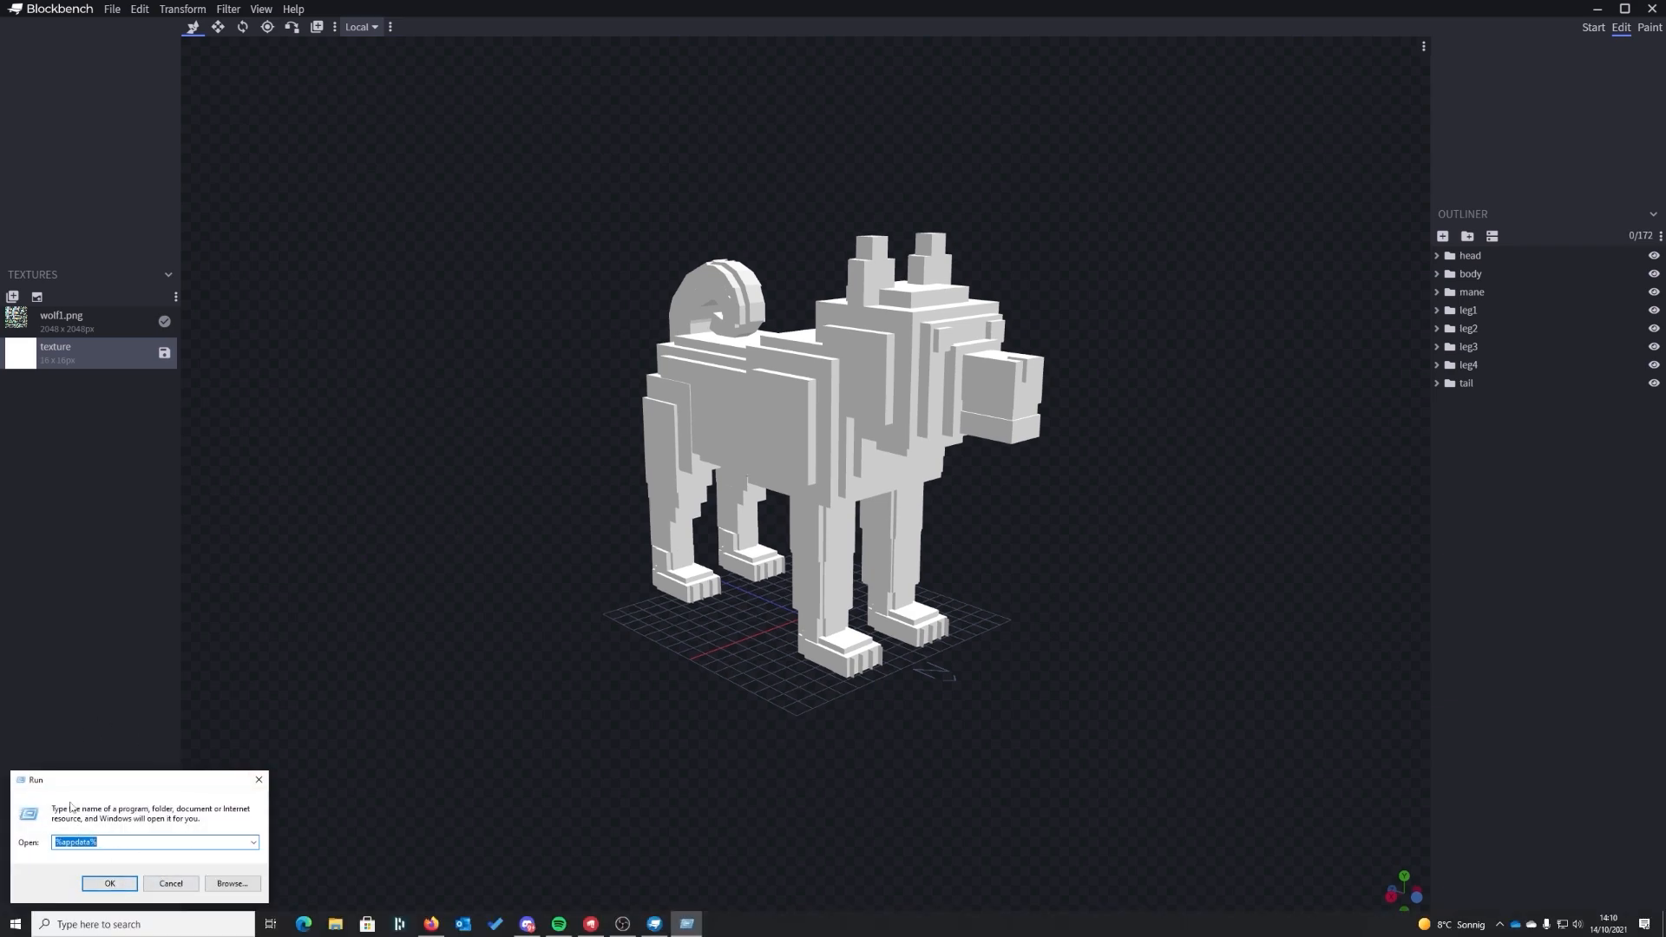
pyautogui.click(87, 842)
pyautogui.click(109, 883)
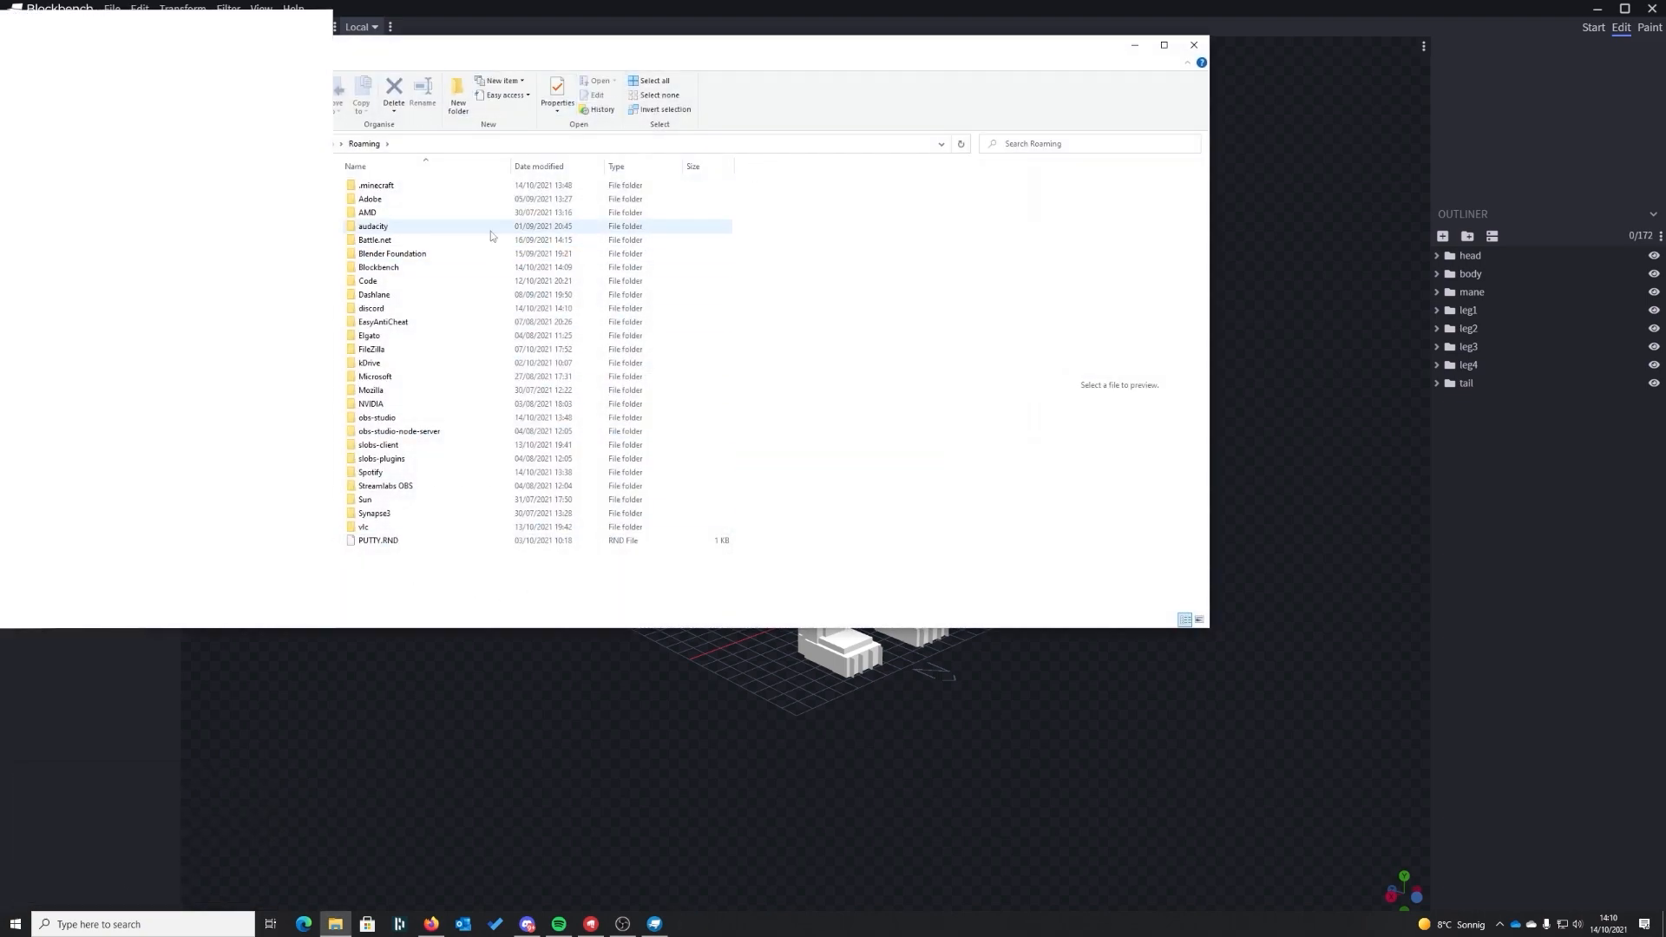
pyautogui.doubleClick(401, 187)
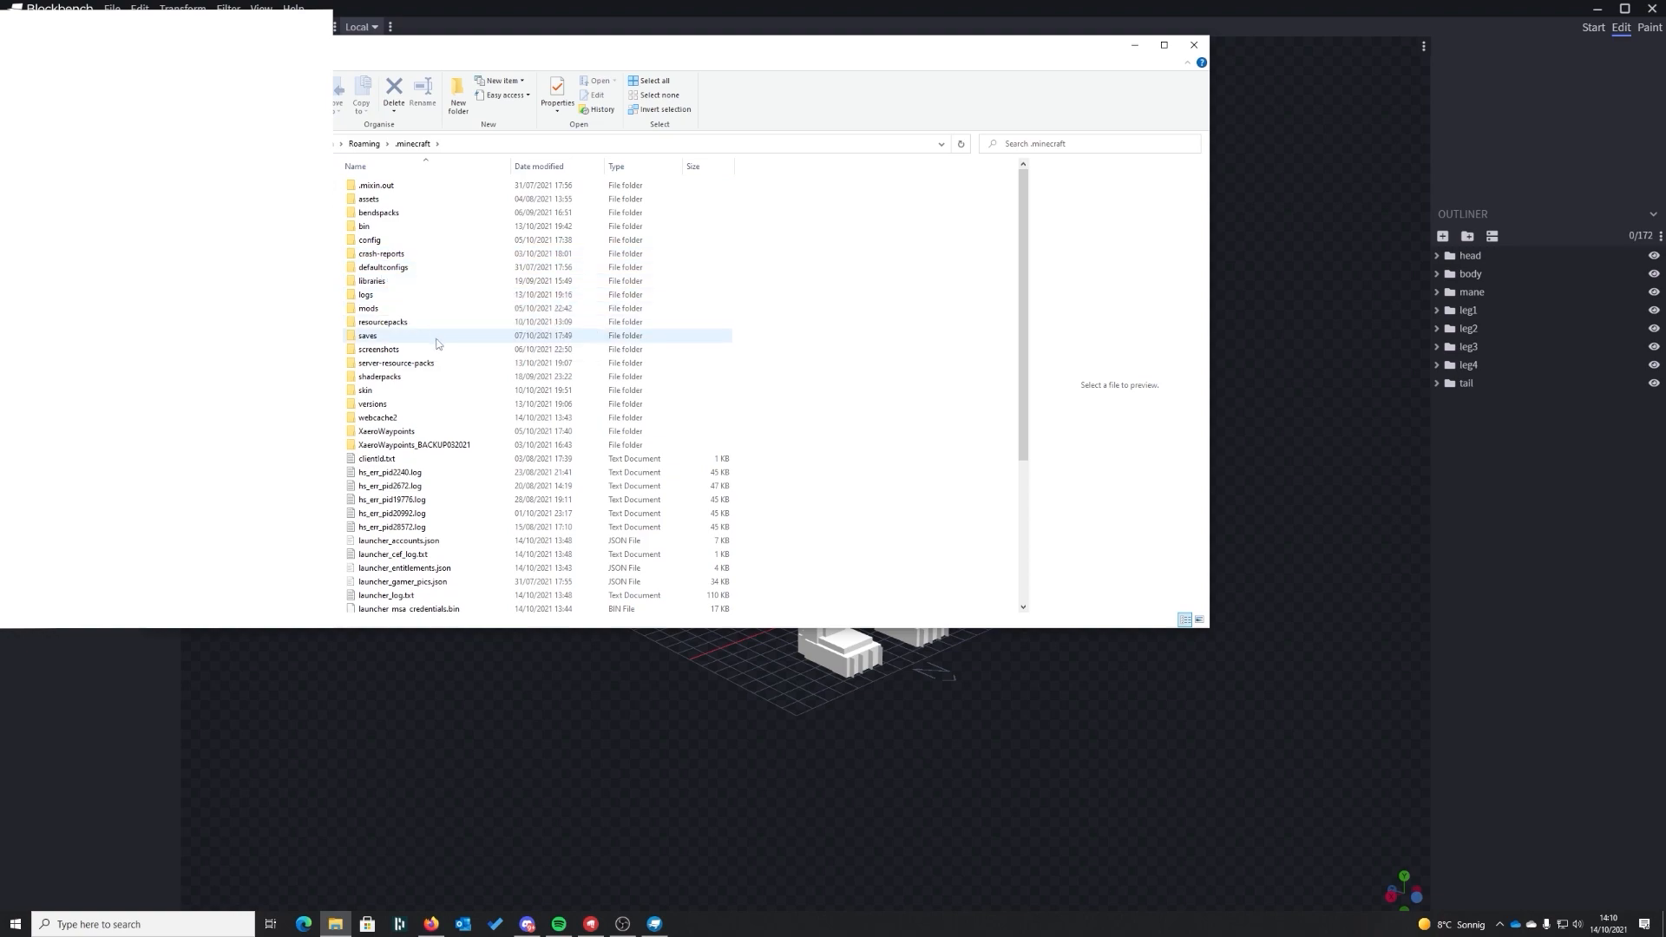
pyautogui.doubleClick(398, 323)
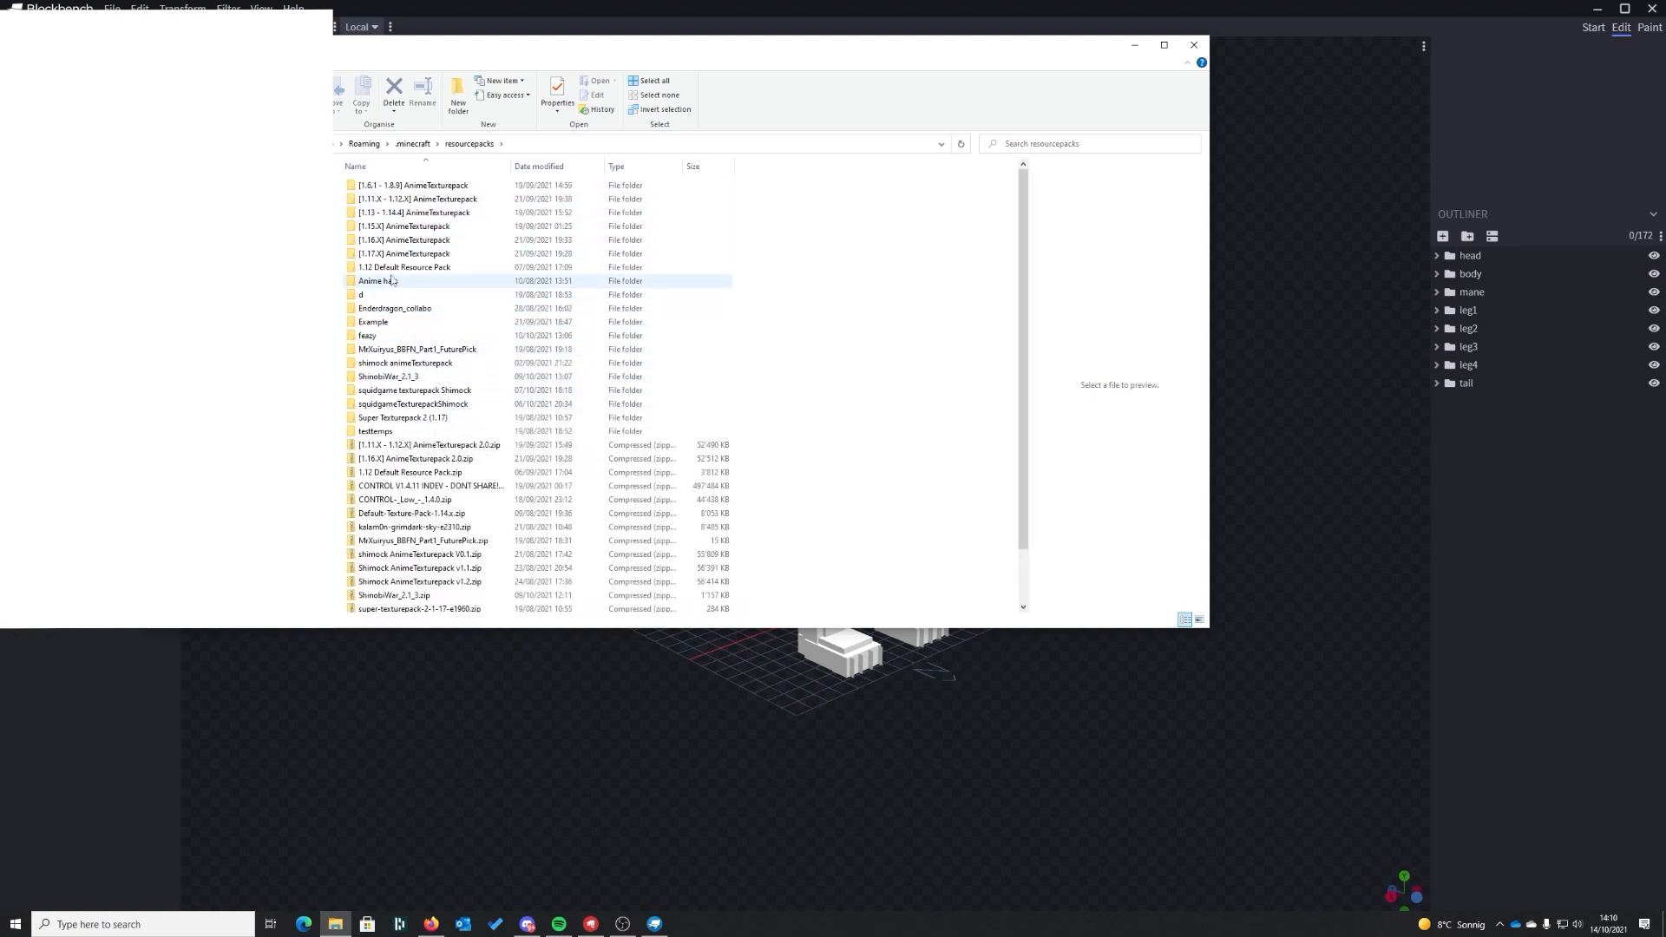
# - Create a new folder named testentity in the resourcepacks folder
pyautogui.rightClick(885, 223)
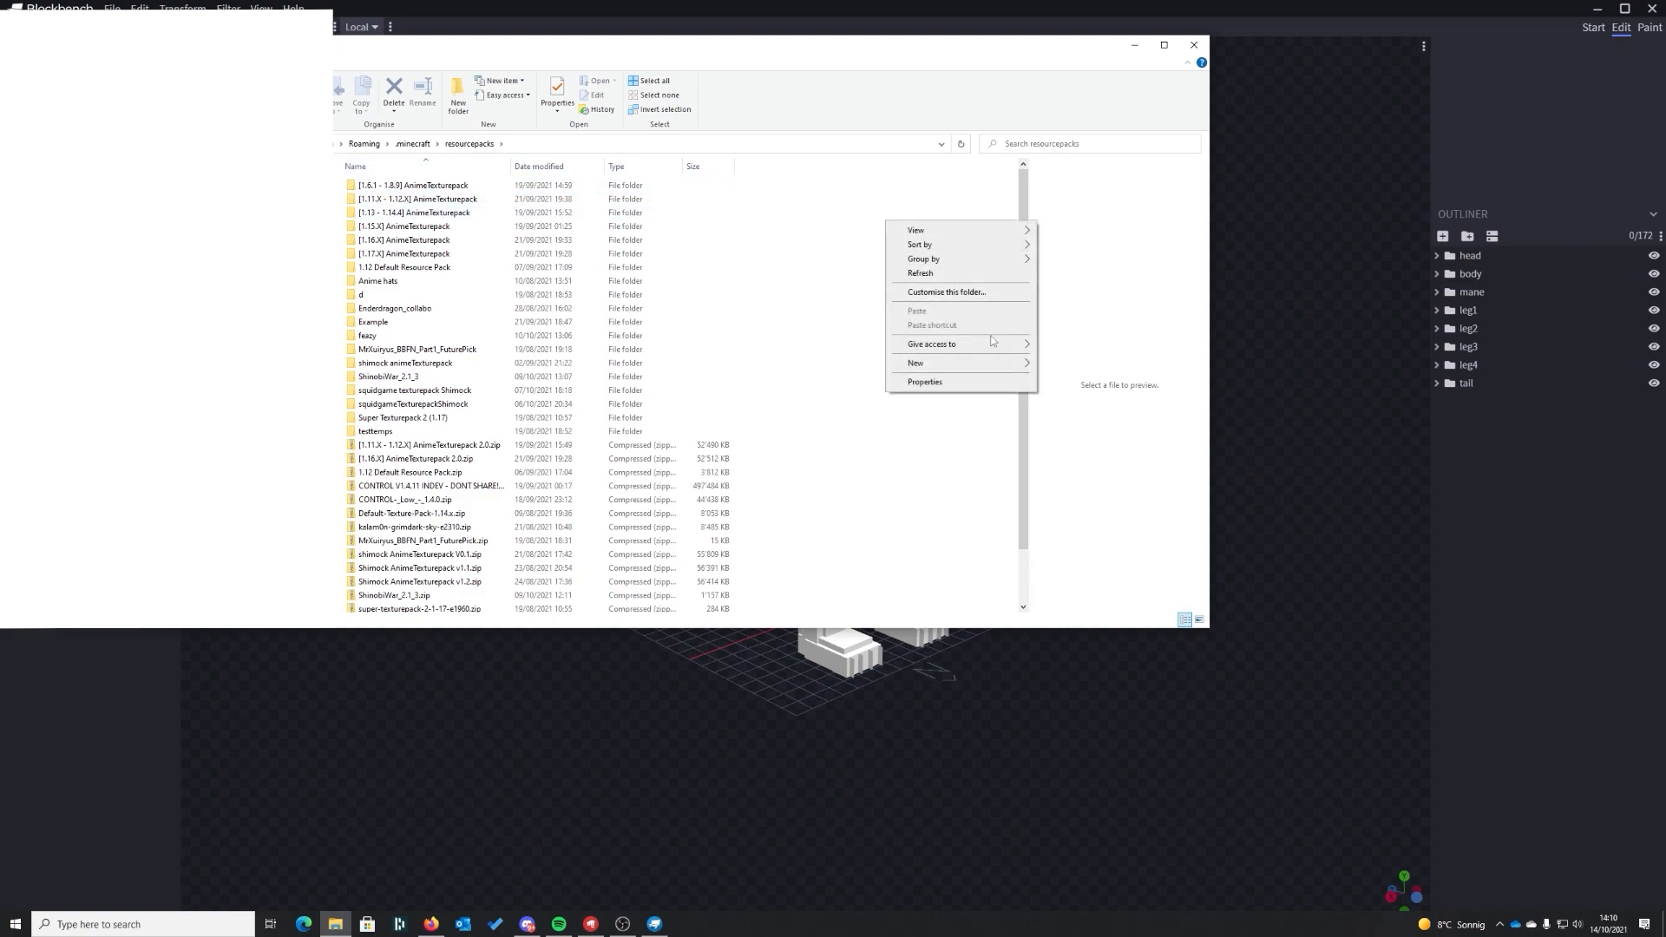
pyautogui.moveTo(967, 363)
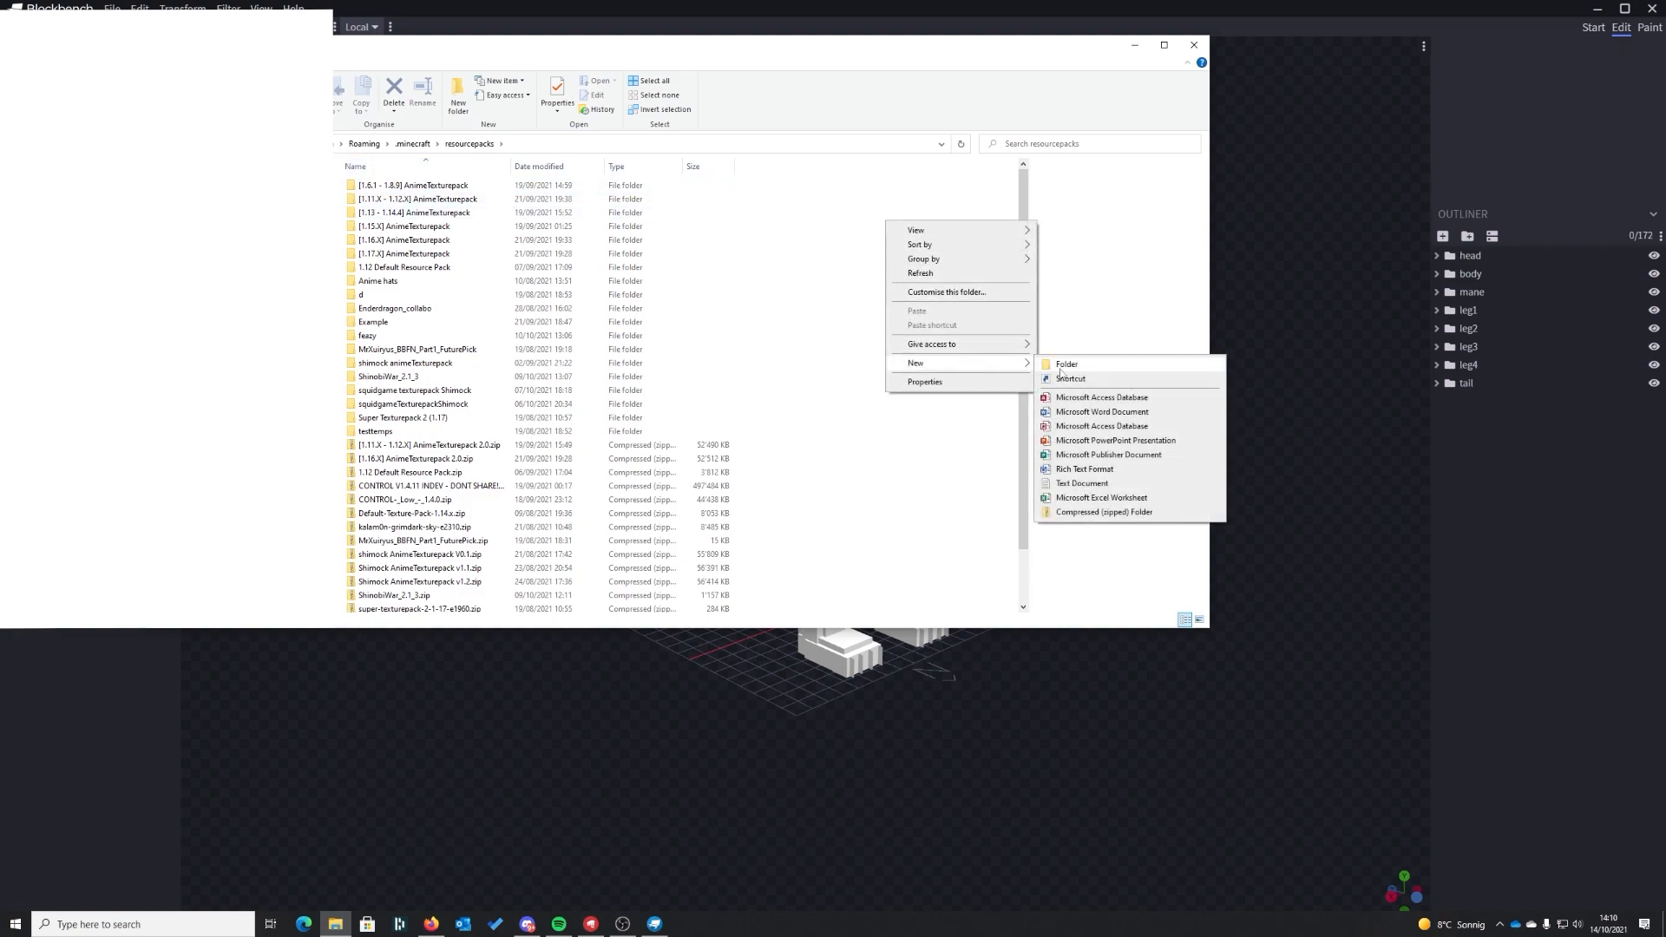
pyautogui.click(1060, 366)
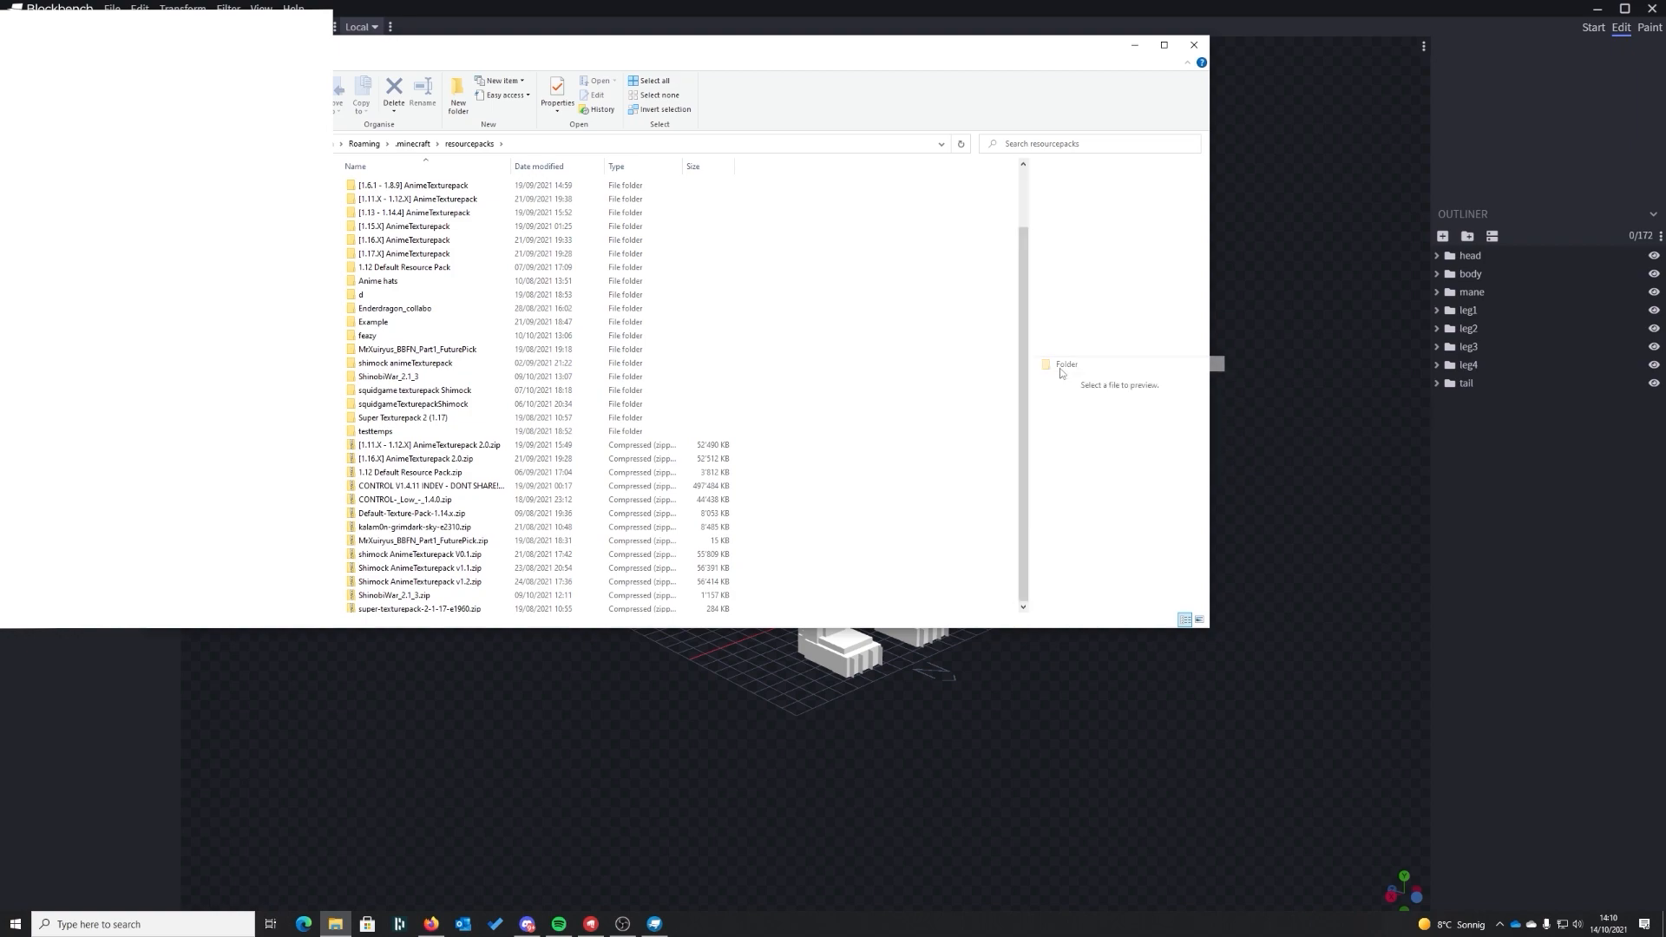
pyautogui.write('testentity')
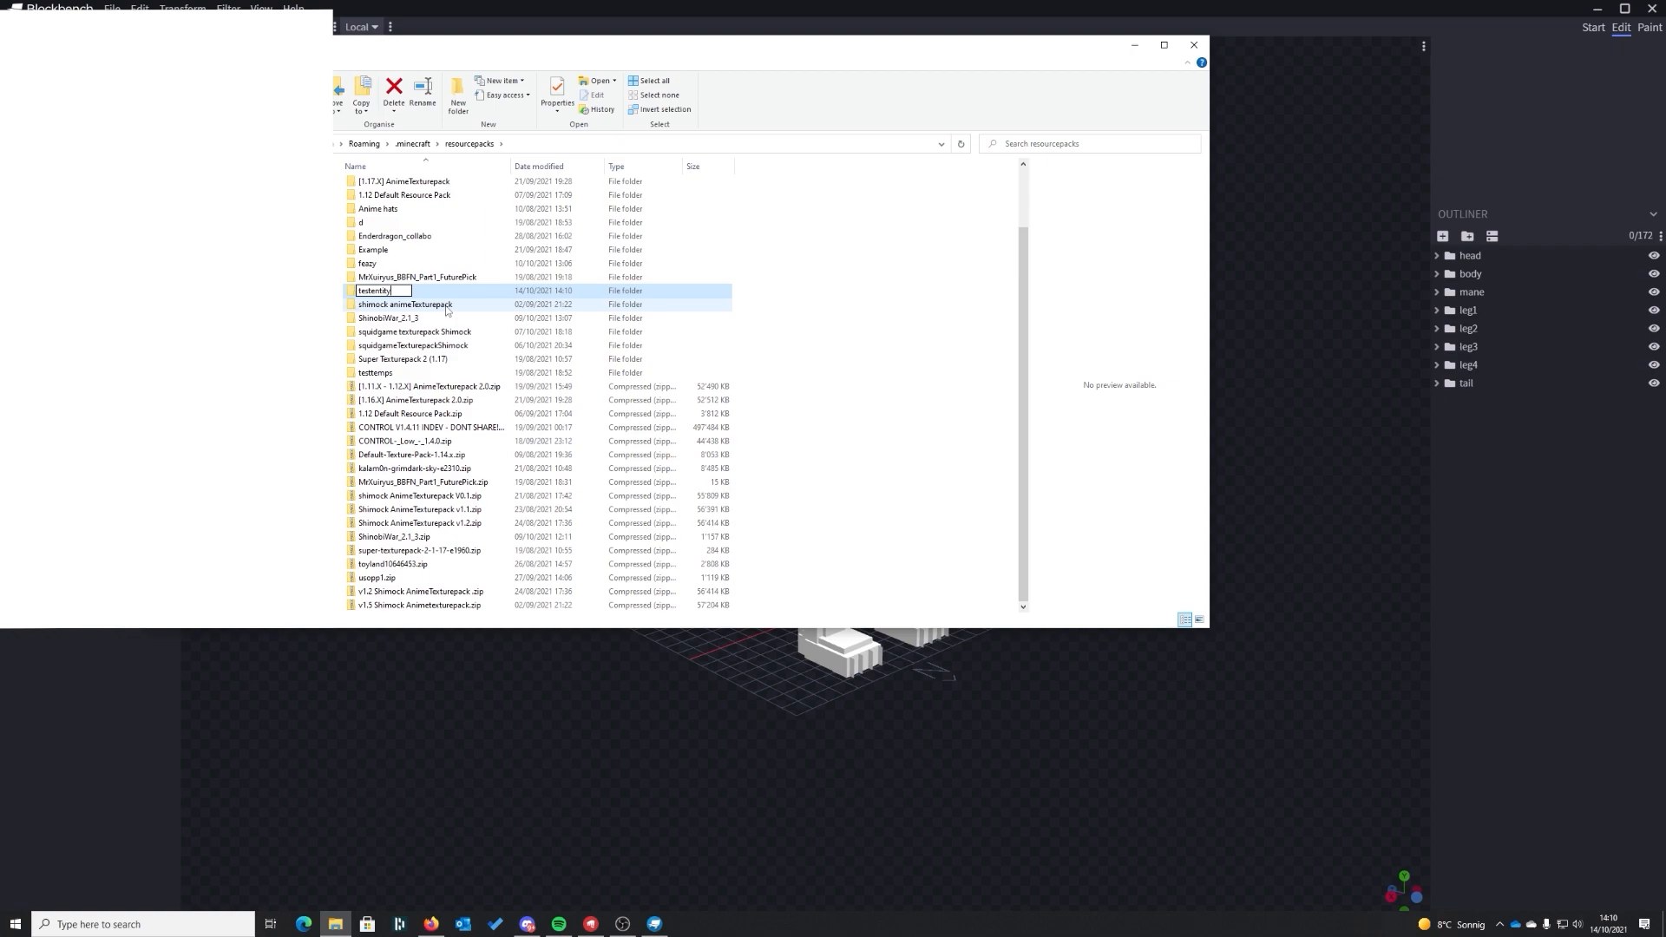
pyautogui.press('Return')
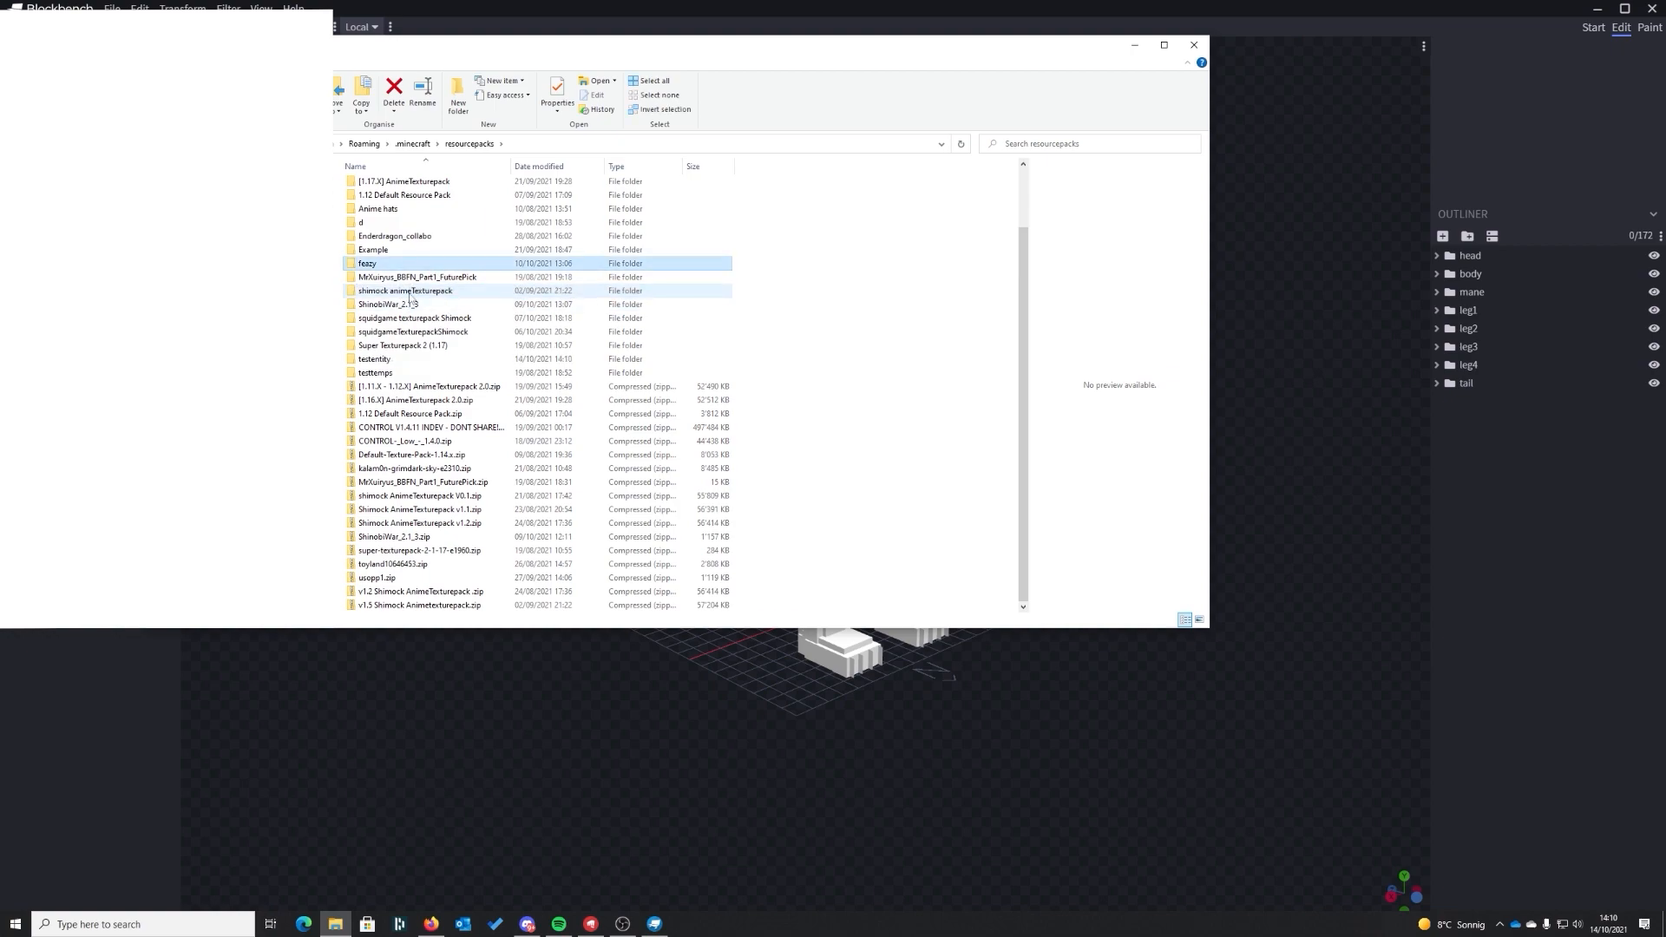
# - Open the testentity folder and create a folder named assets inside it
pyautogui.click(394, 350)
pyautogui.click(394, 359)
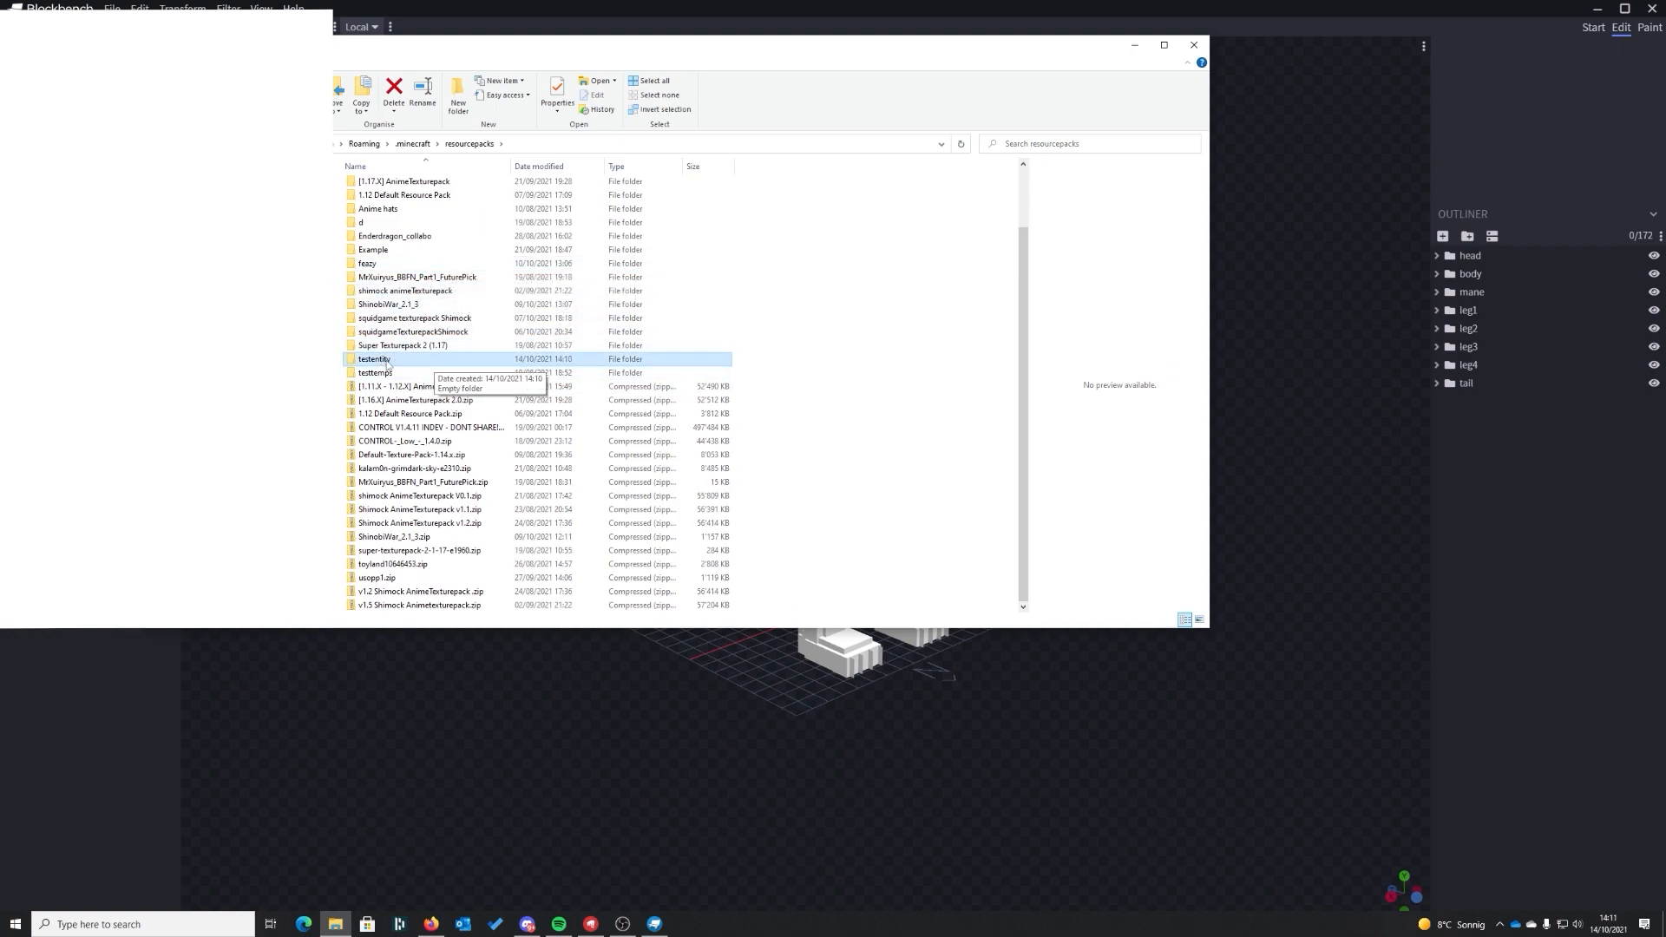
pyautogui.doubleClick(395, 358)
pyautogui.rightClick(473, 297)
pyautogui.click(504, 347)
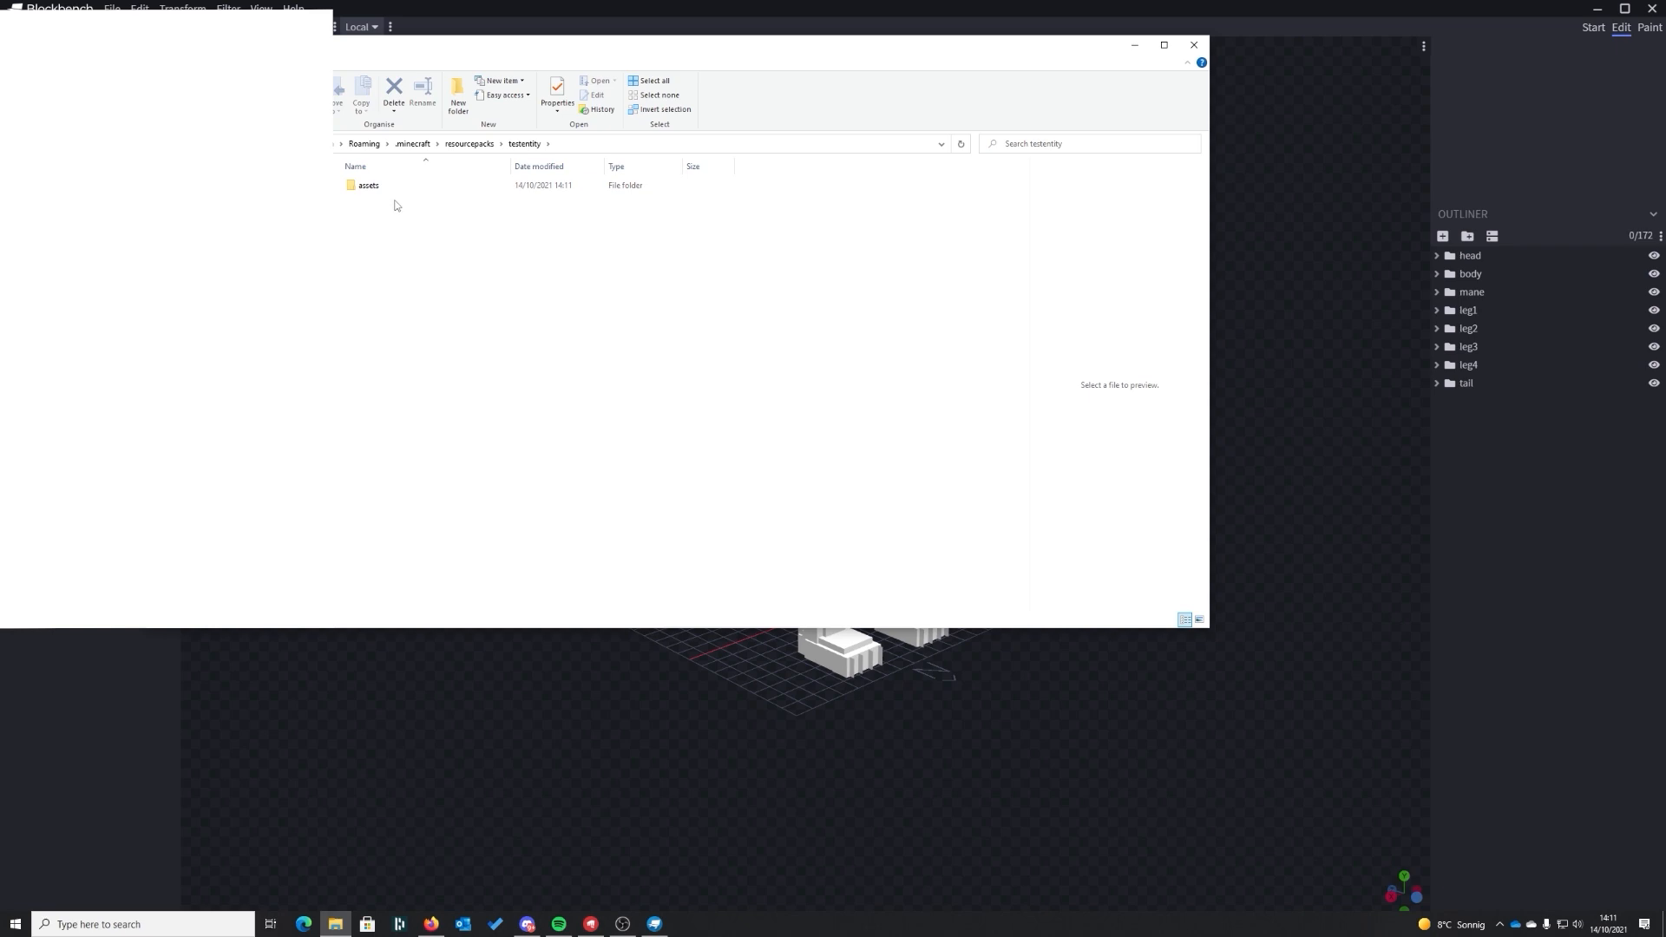
# - Go back to the resourcepacks folder, reopen testentity and check its assets folder
pyautogui.click(462, 144)
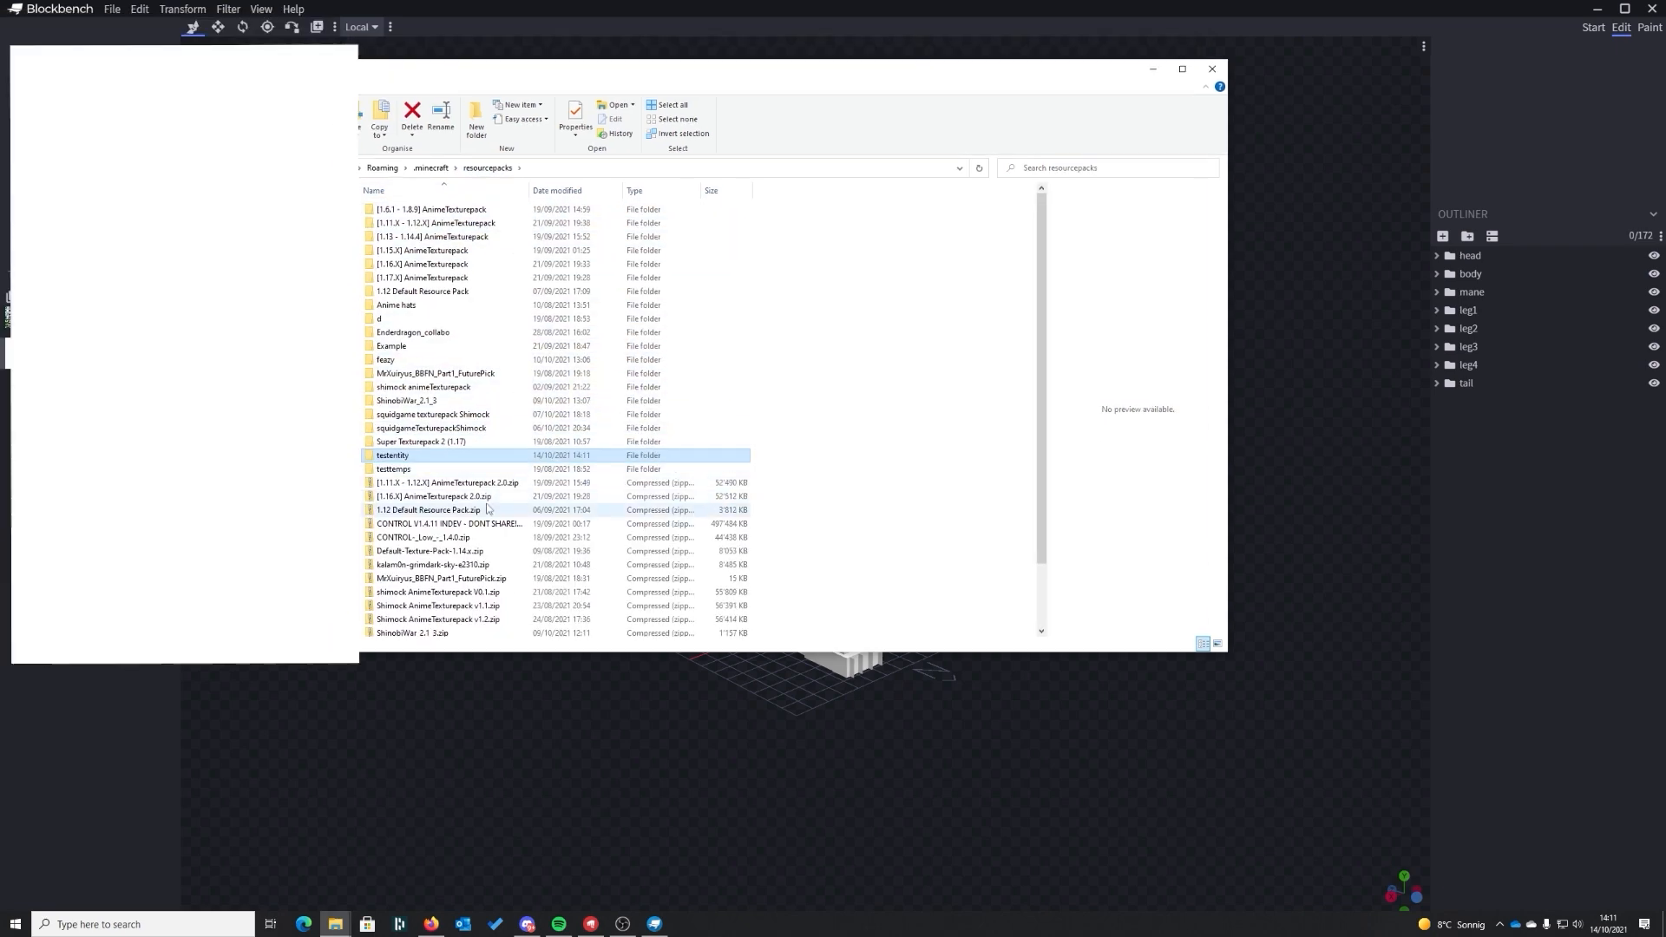
pyautogui.doubleClick(421, 459)
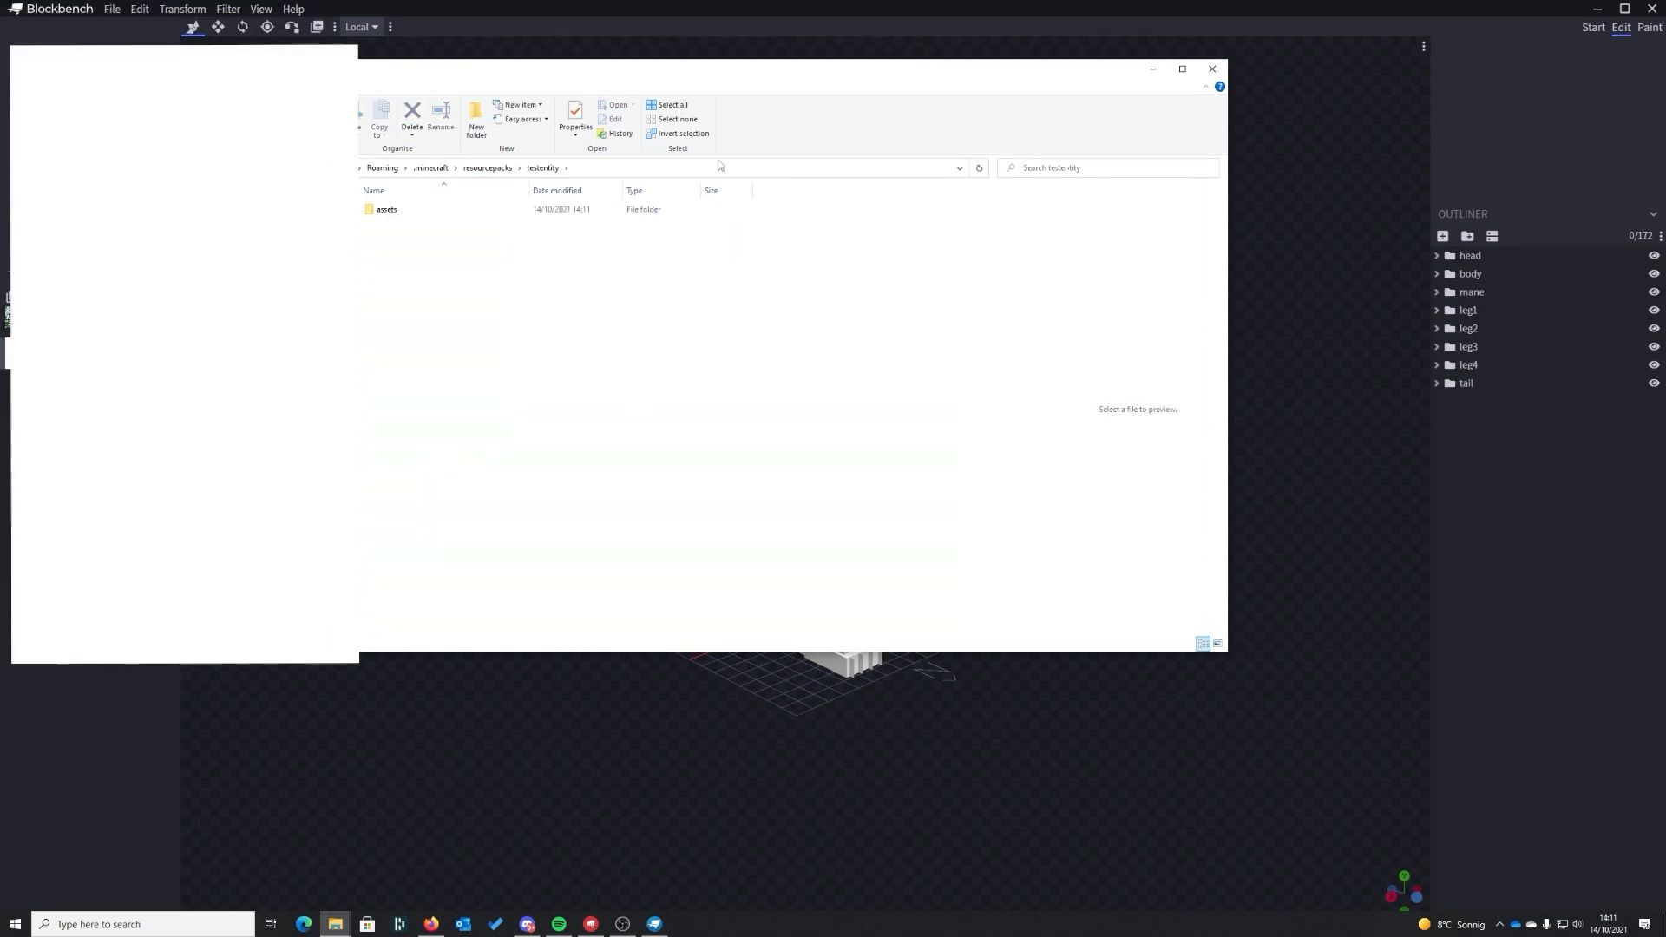
pyautogui.click(403, 215)
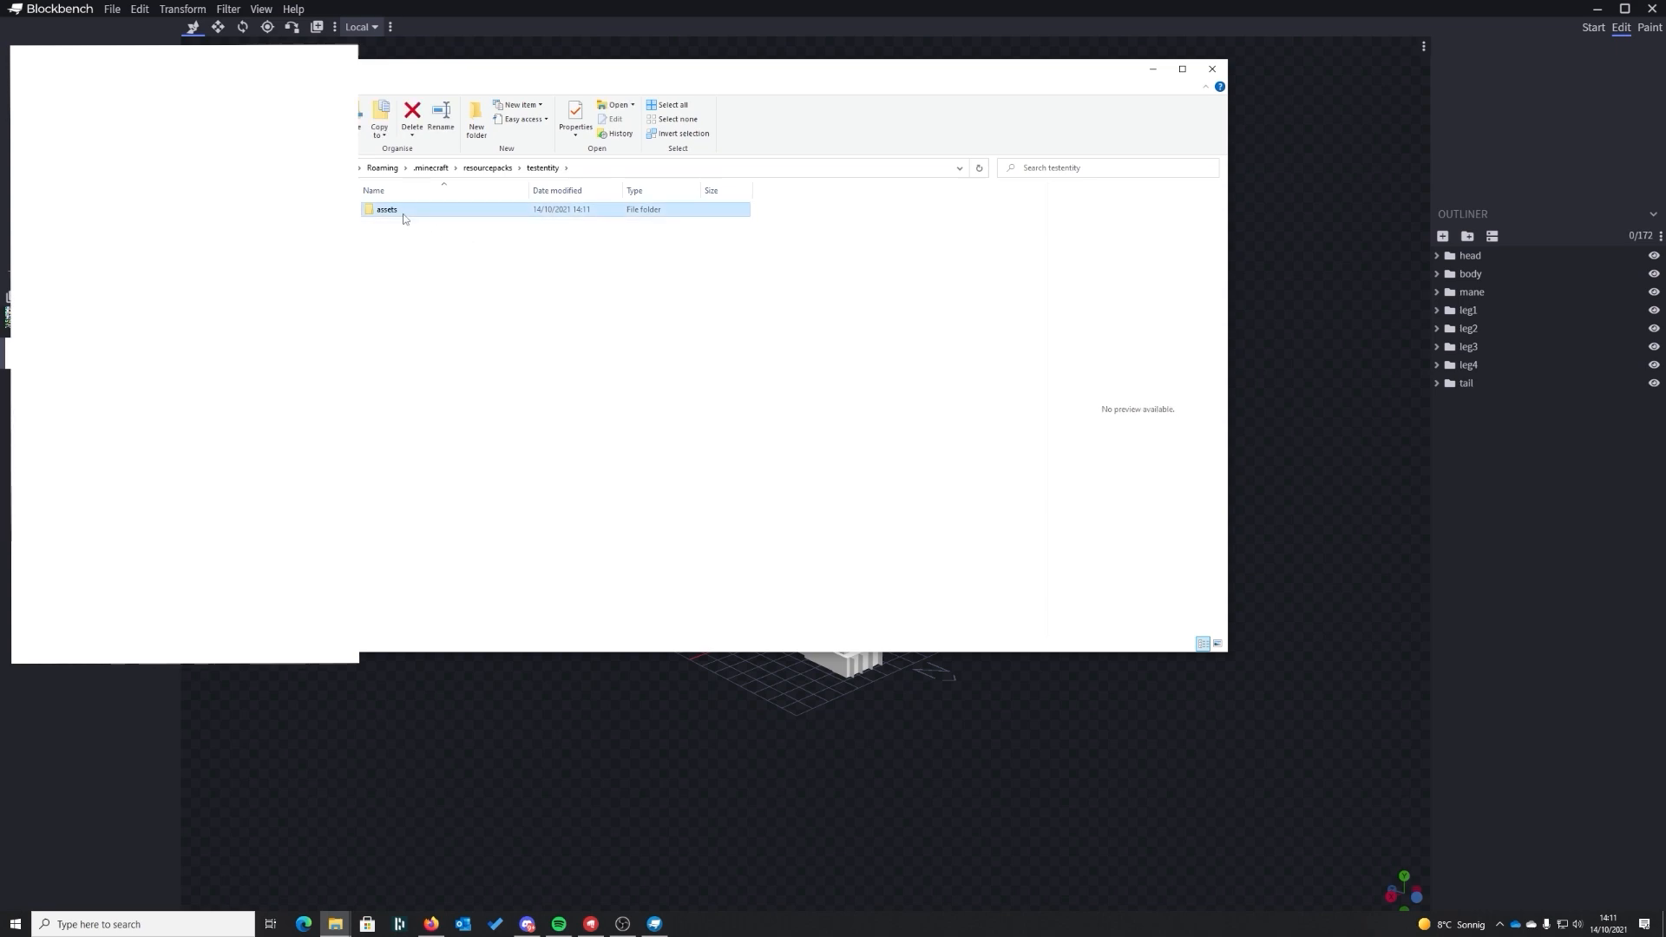
# - Create a text document in the testentity folder, name it pakc.mcmeta without the .txt extension and accept the extension change
pyautogui.rightClick(443, 281)
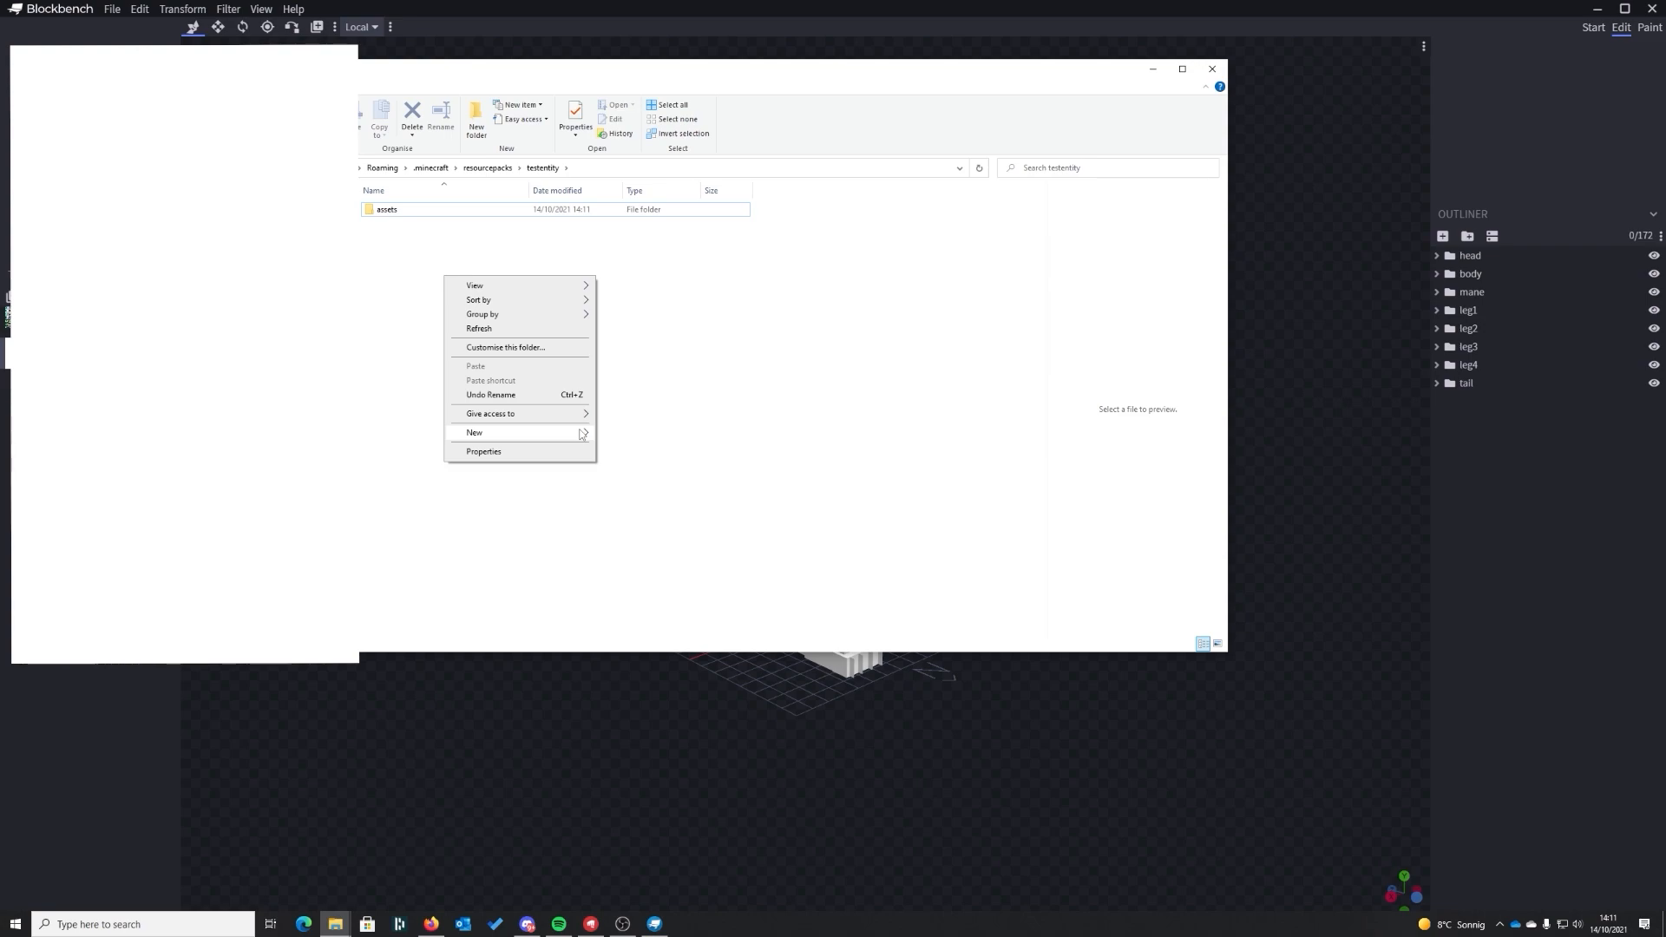
pyautogui.moveTo(582, 432)
pyautogui.click(646, 552)
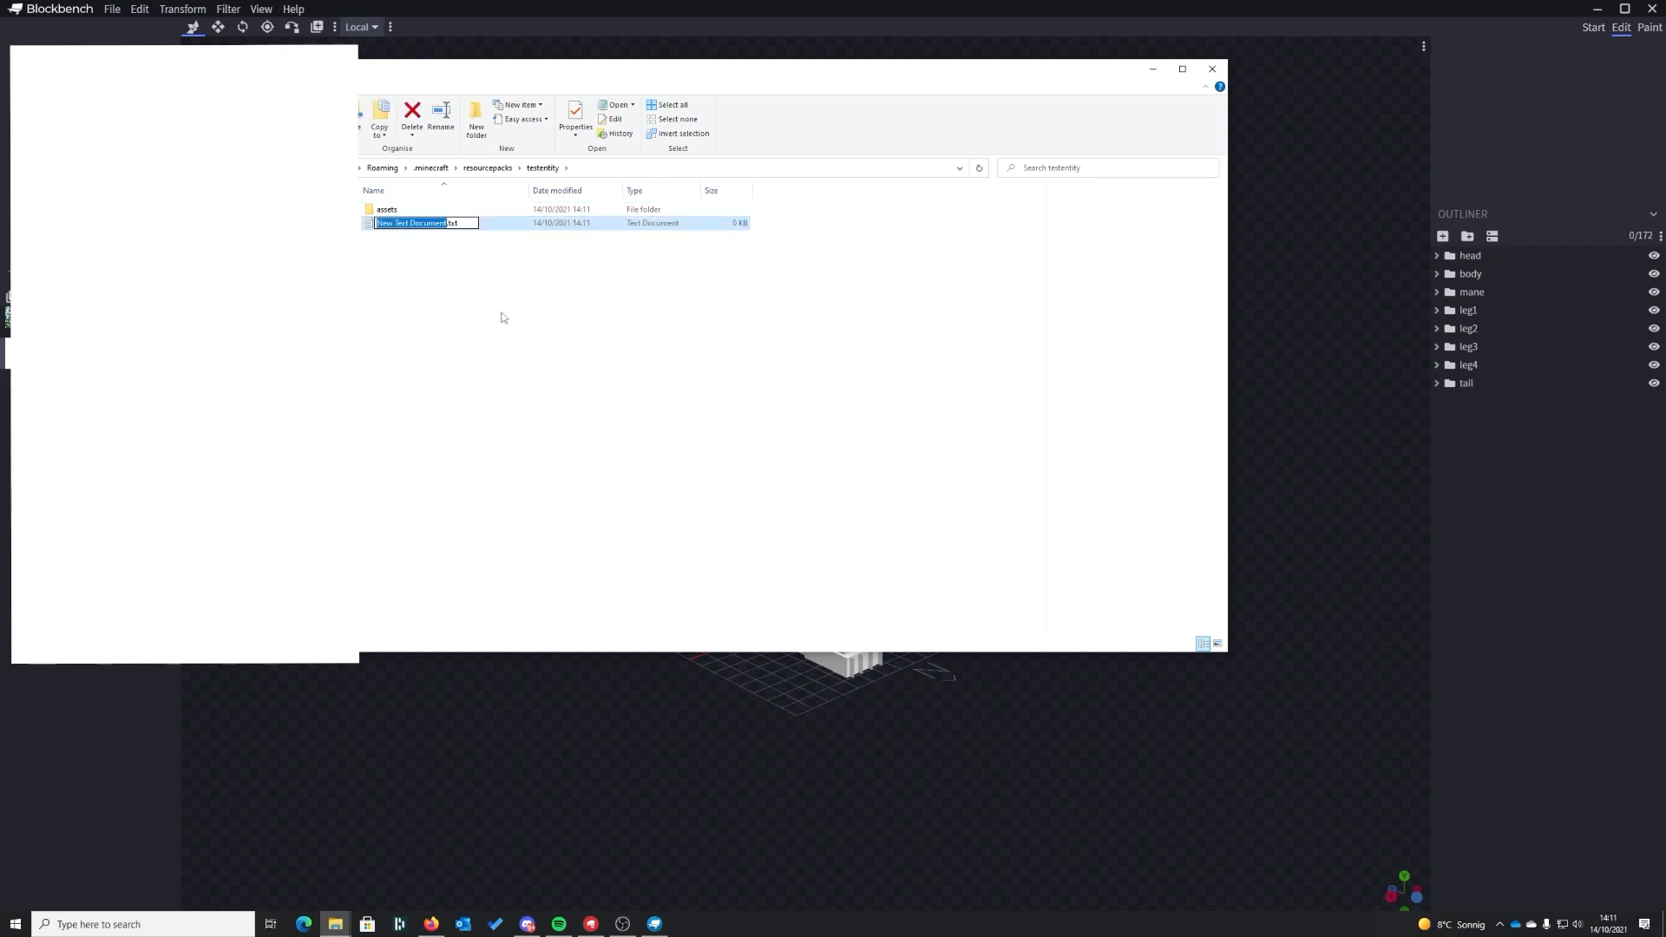
pyautogui.write('pakc.mcmeta')
pyautogui.press('Delete')
pyautogui.press('Delete')
pyautogui.press('Delete')
pyautogui.press('Delete')
pyautogui.press('Return')
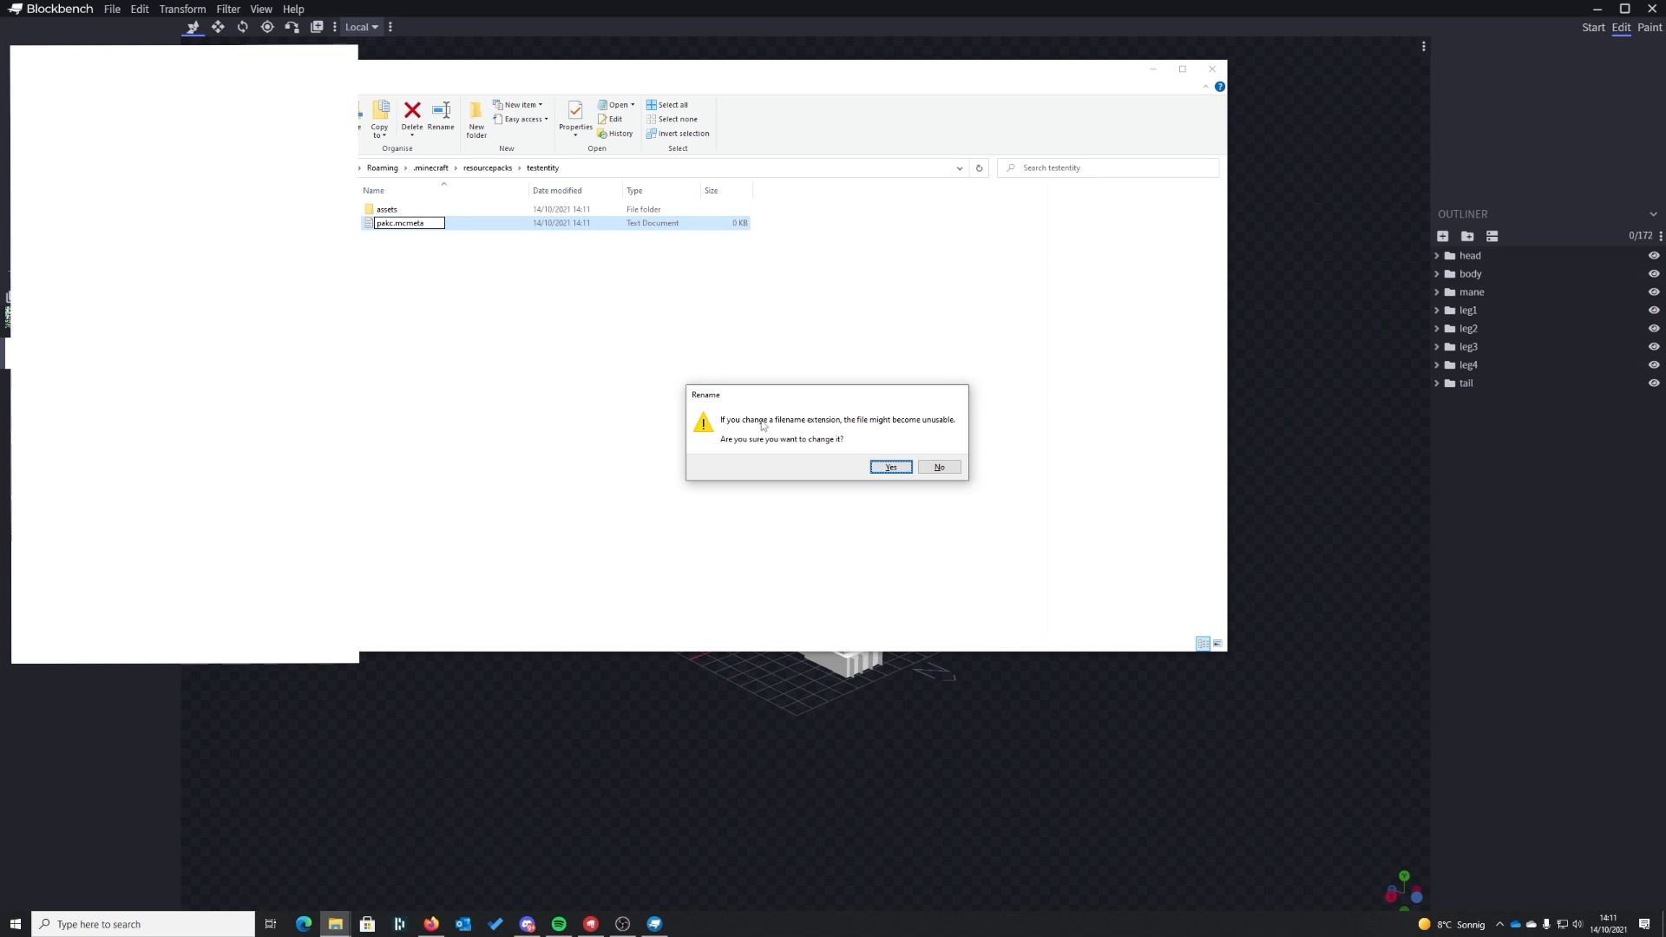
pyautogui.click(889, 468)
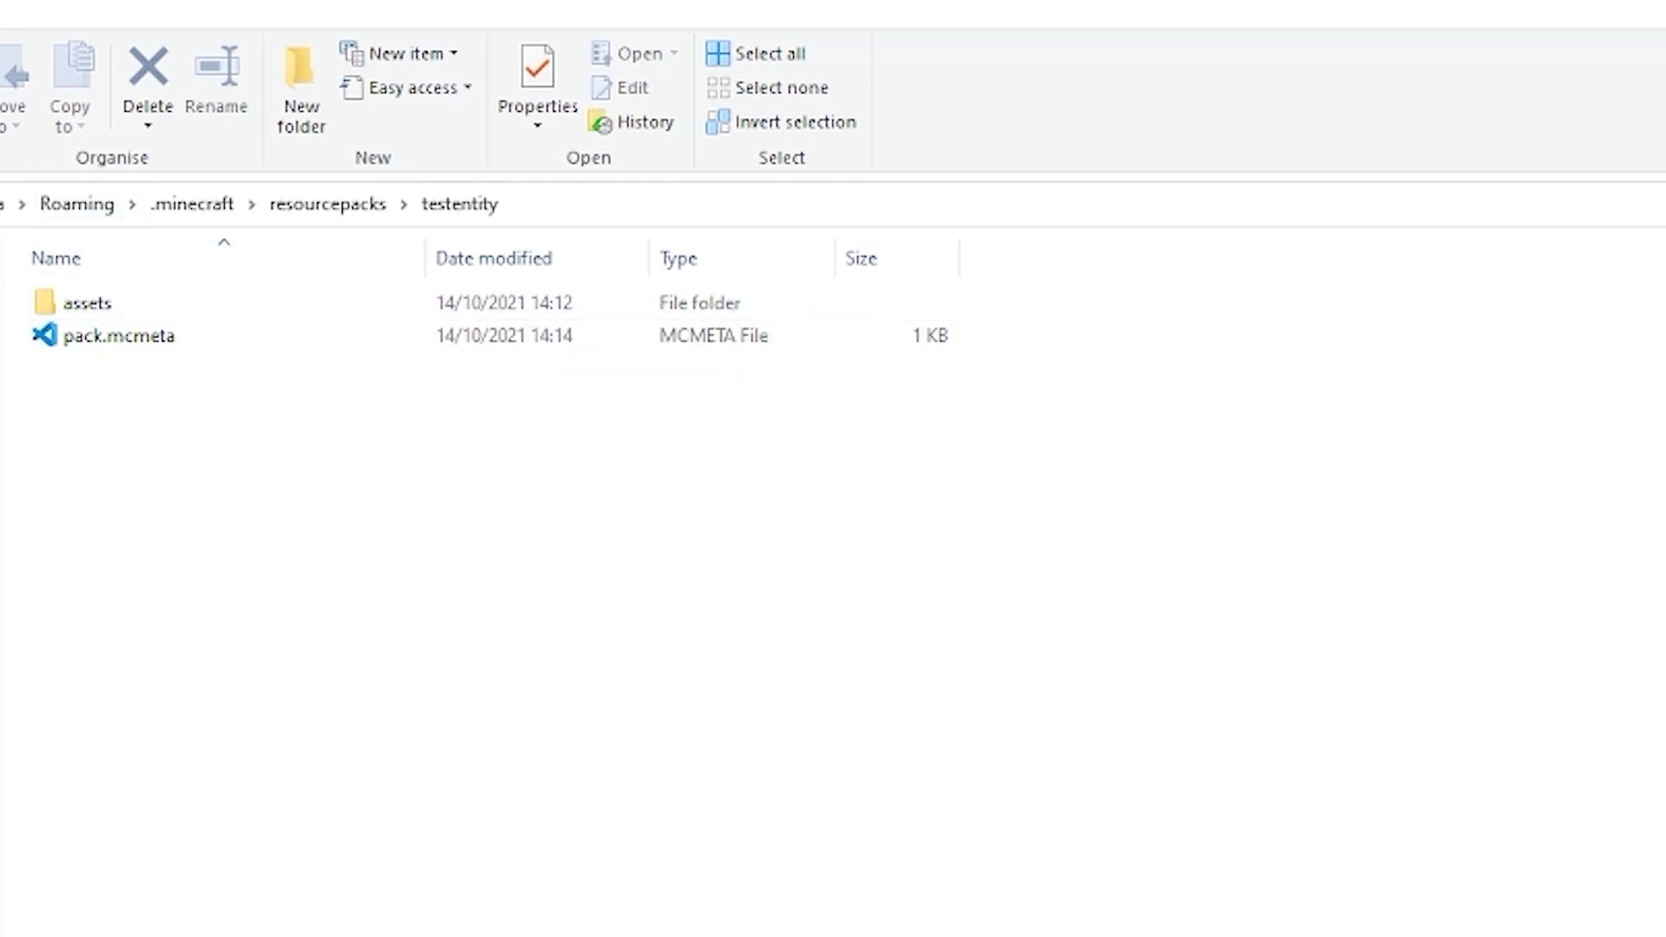
# - Create another text document with its default name in the testentity folder, beside pack.mcmeta
pyautogui.click(158, 340)
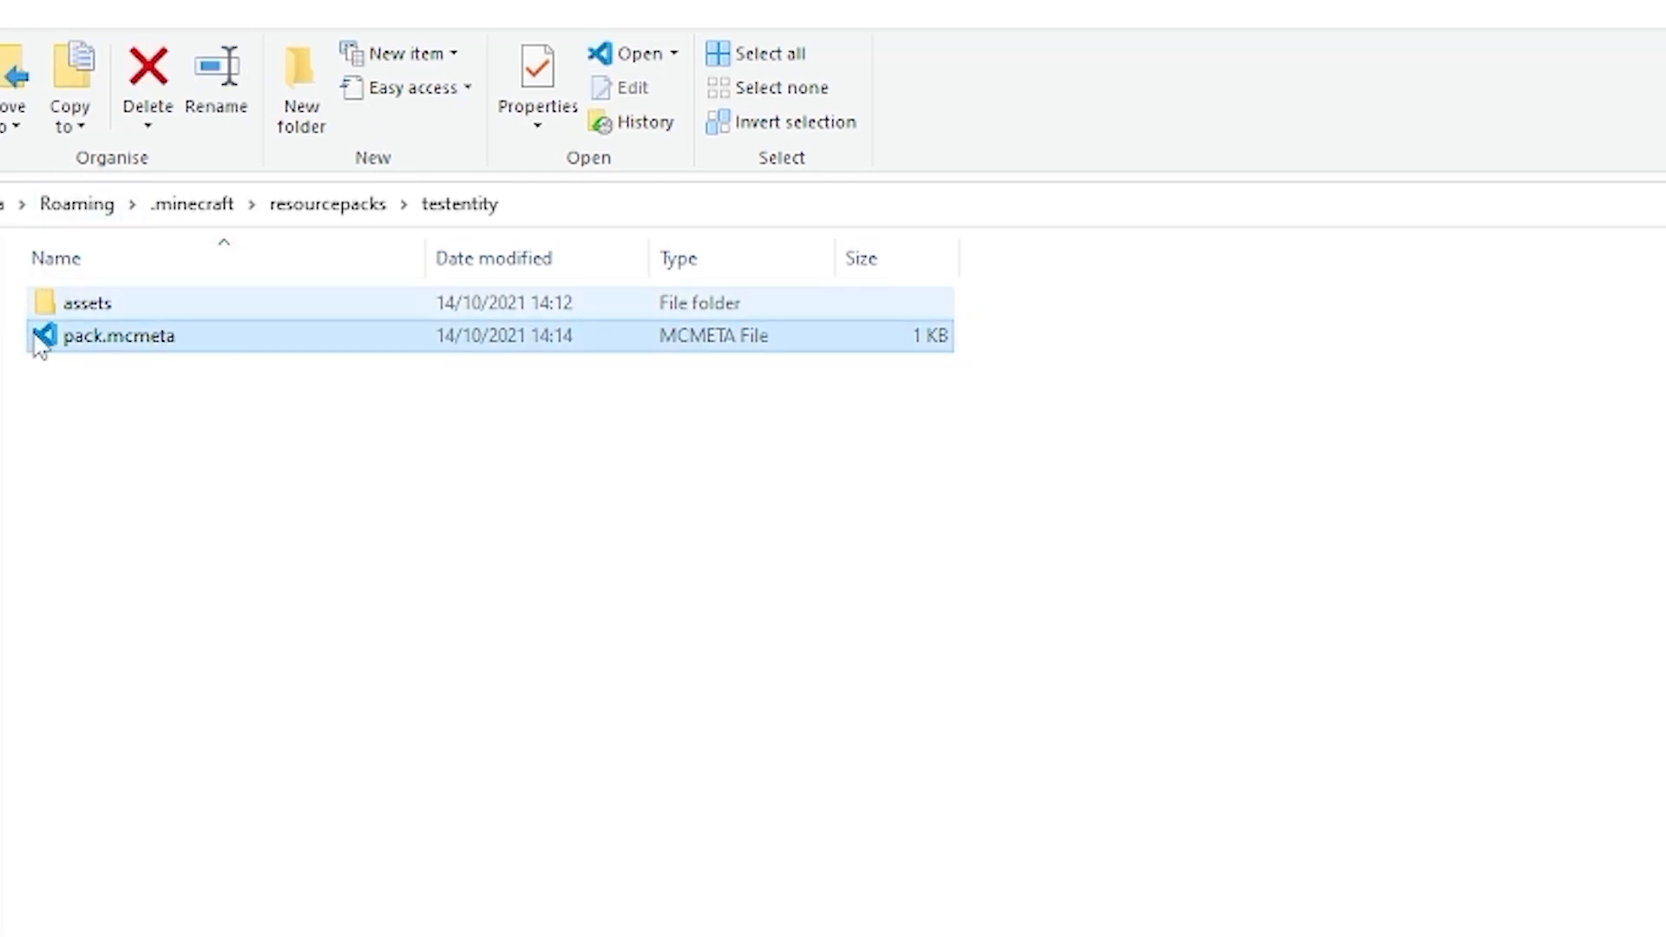
pyautogui.rightClick(129, 389)
pyautogui.moveTo(400, 753)
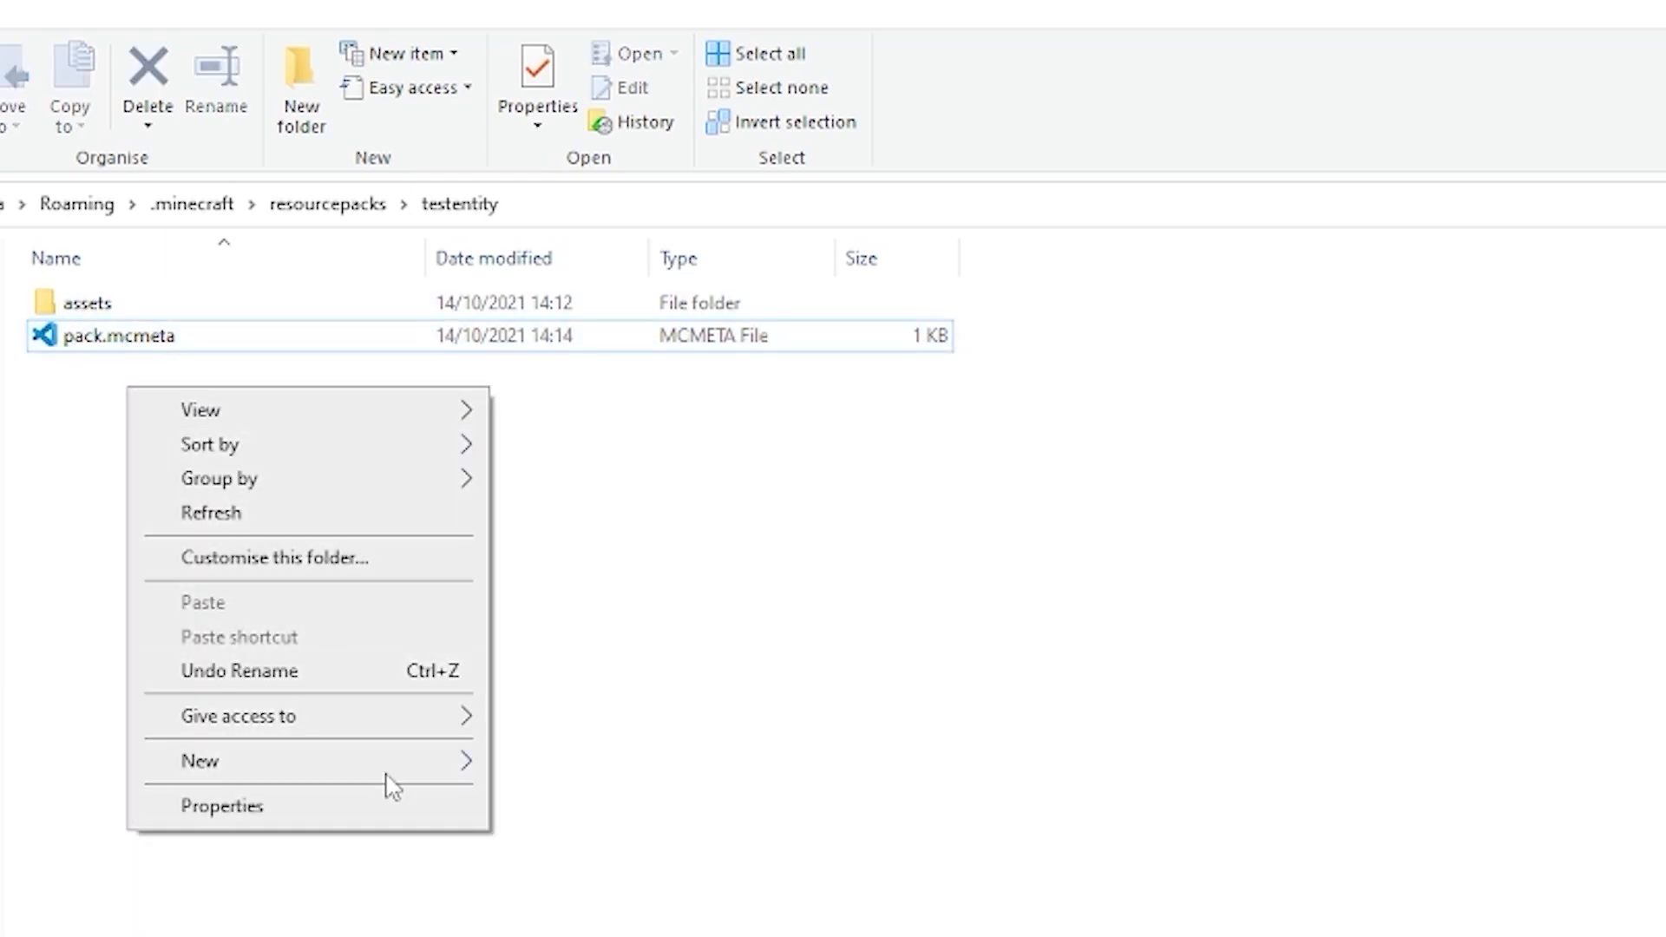
pyautogui.click(590, 936)
pyautogui.click(230, 474)
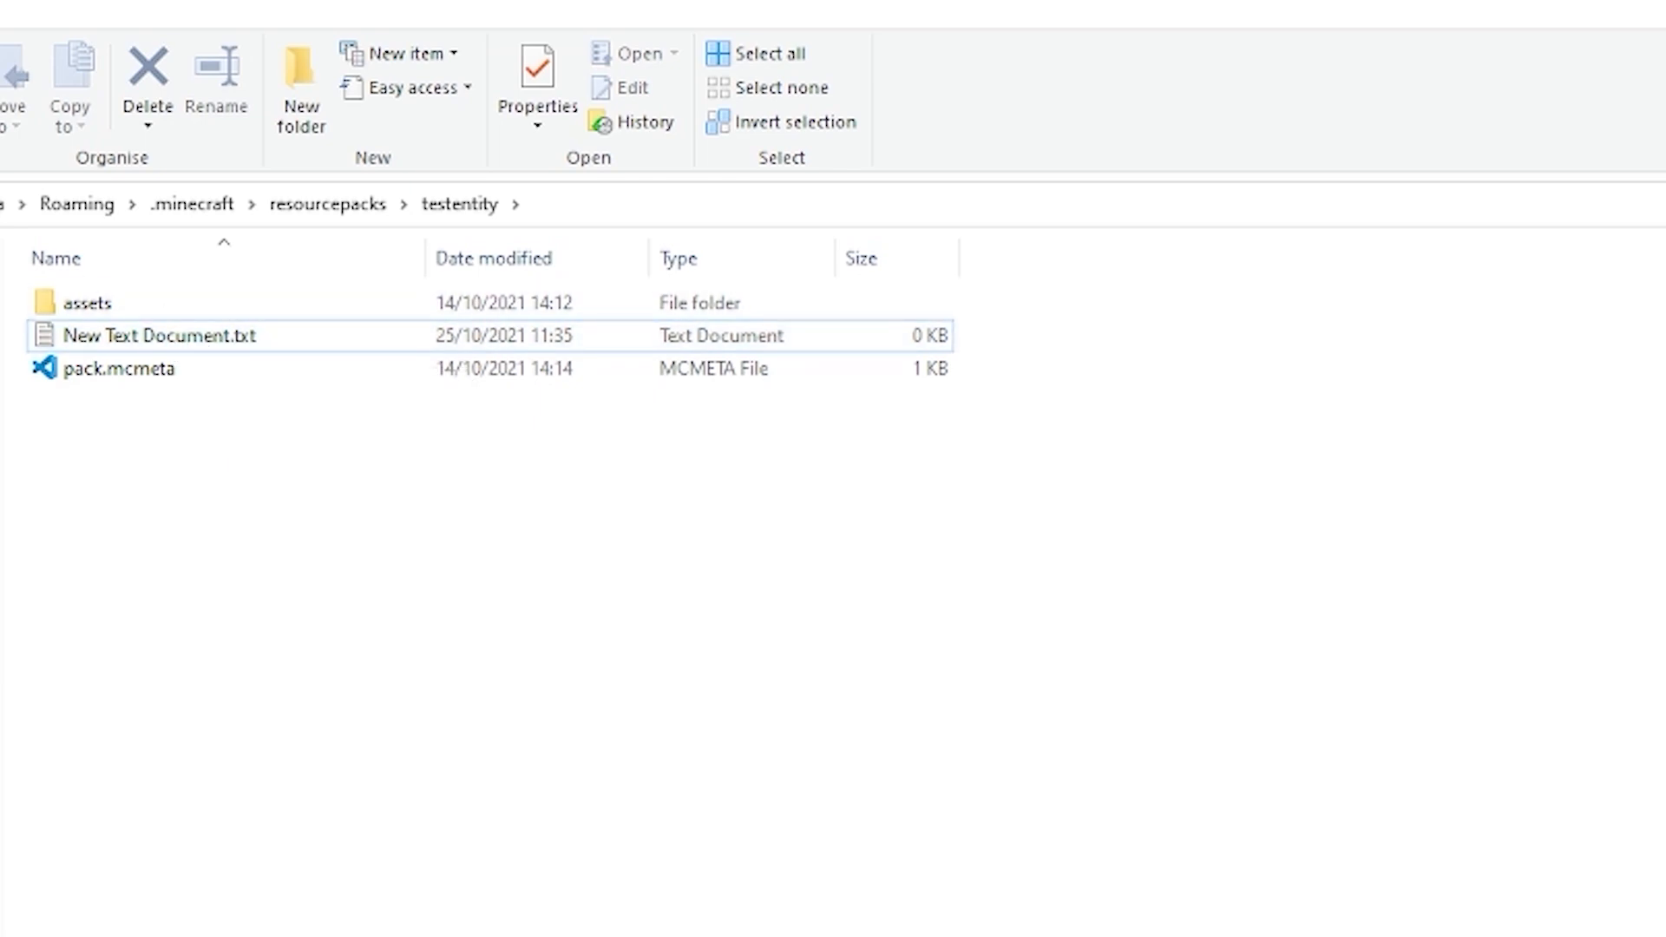
# - Turn off the display of file name extensions and turn it back on
pyautogui.click(2, 12)
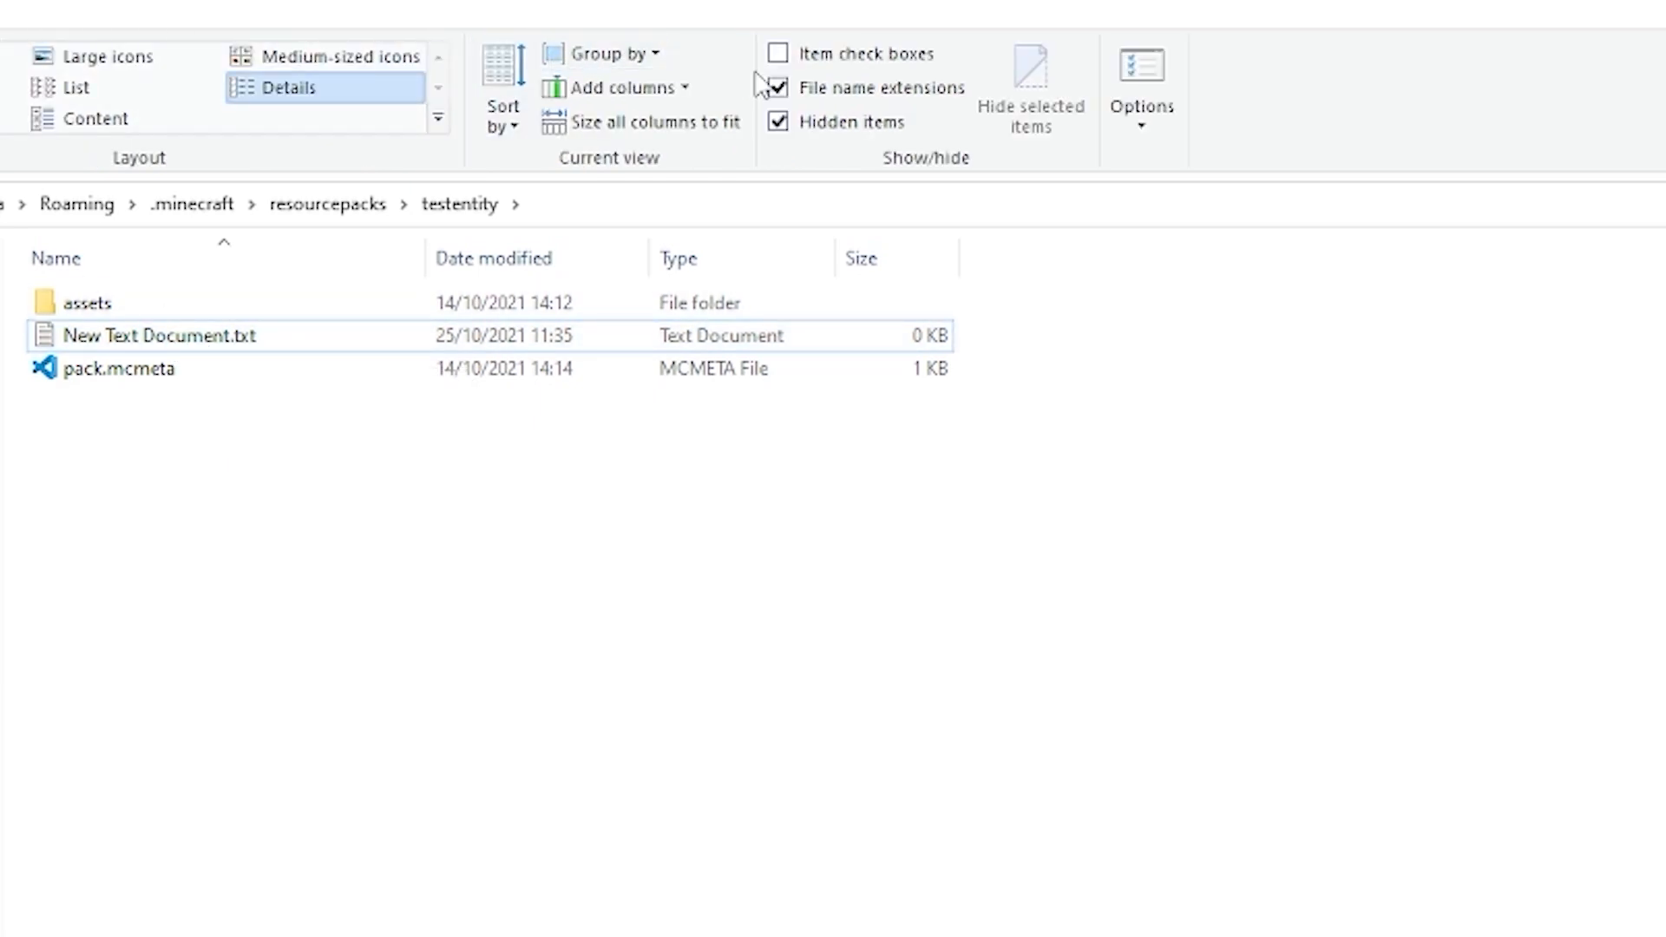
pyautogui.click(779, 88)
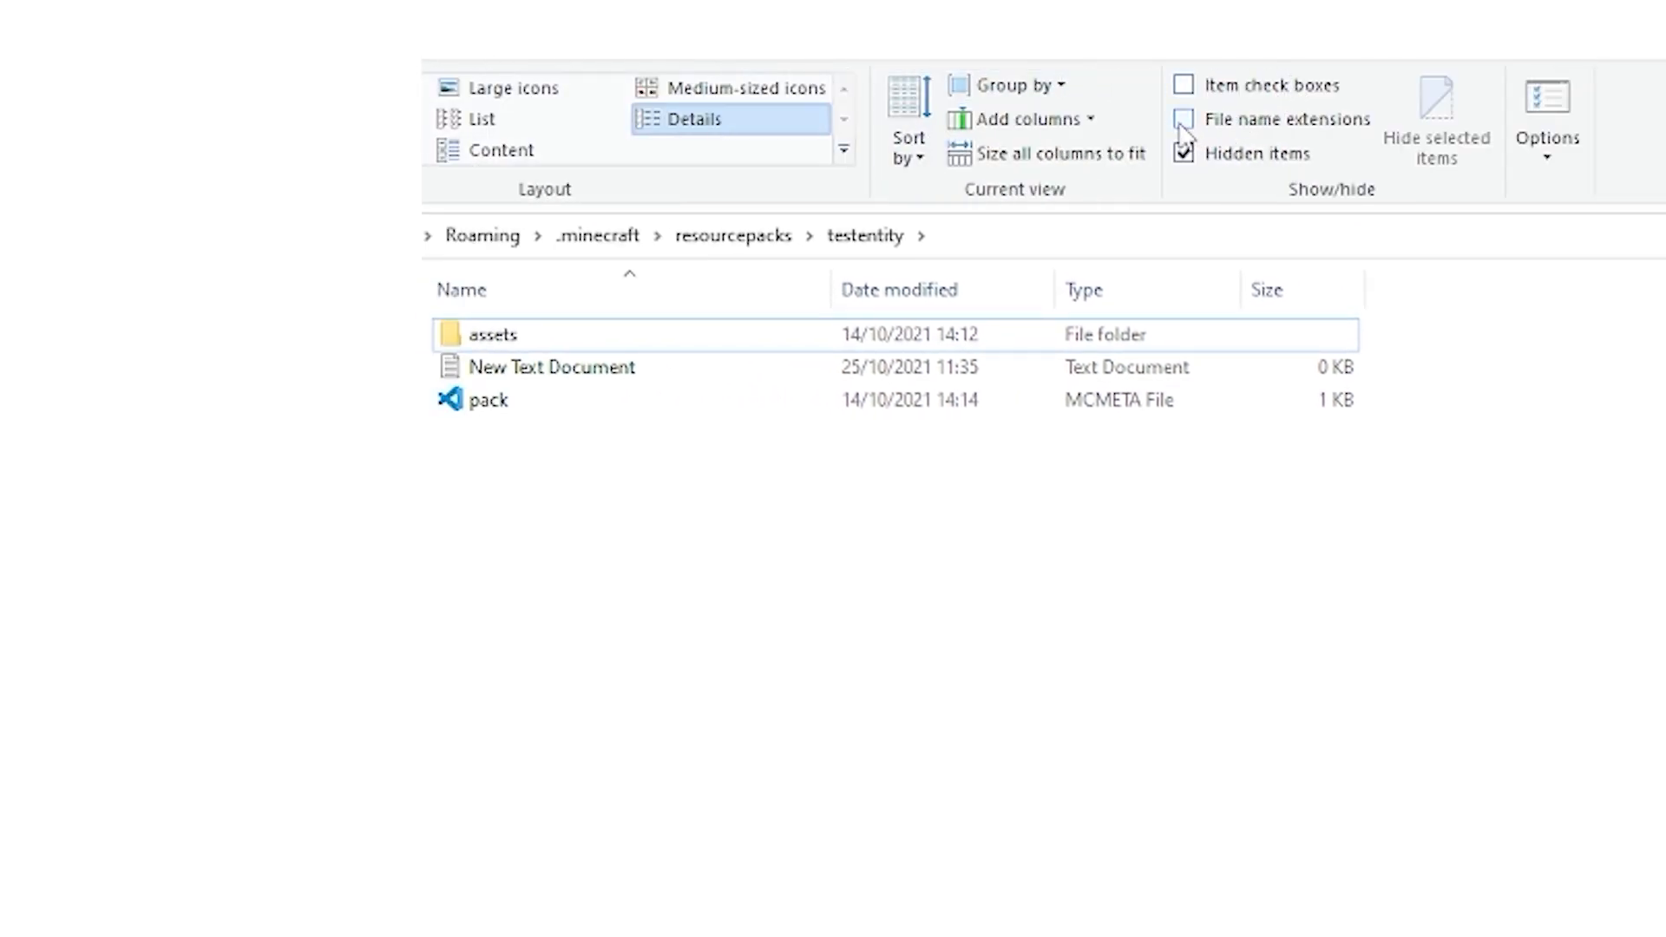
pyautogui.click(1183, 120)
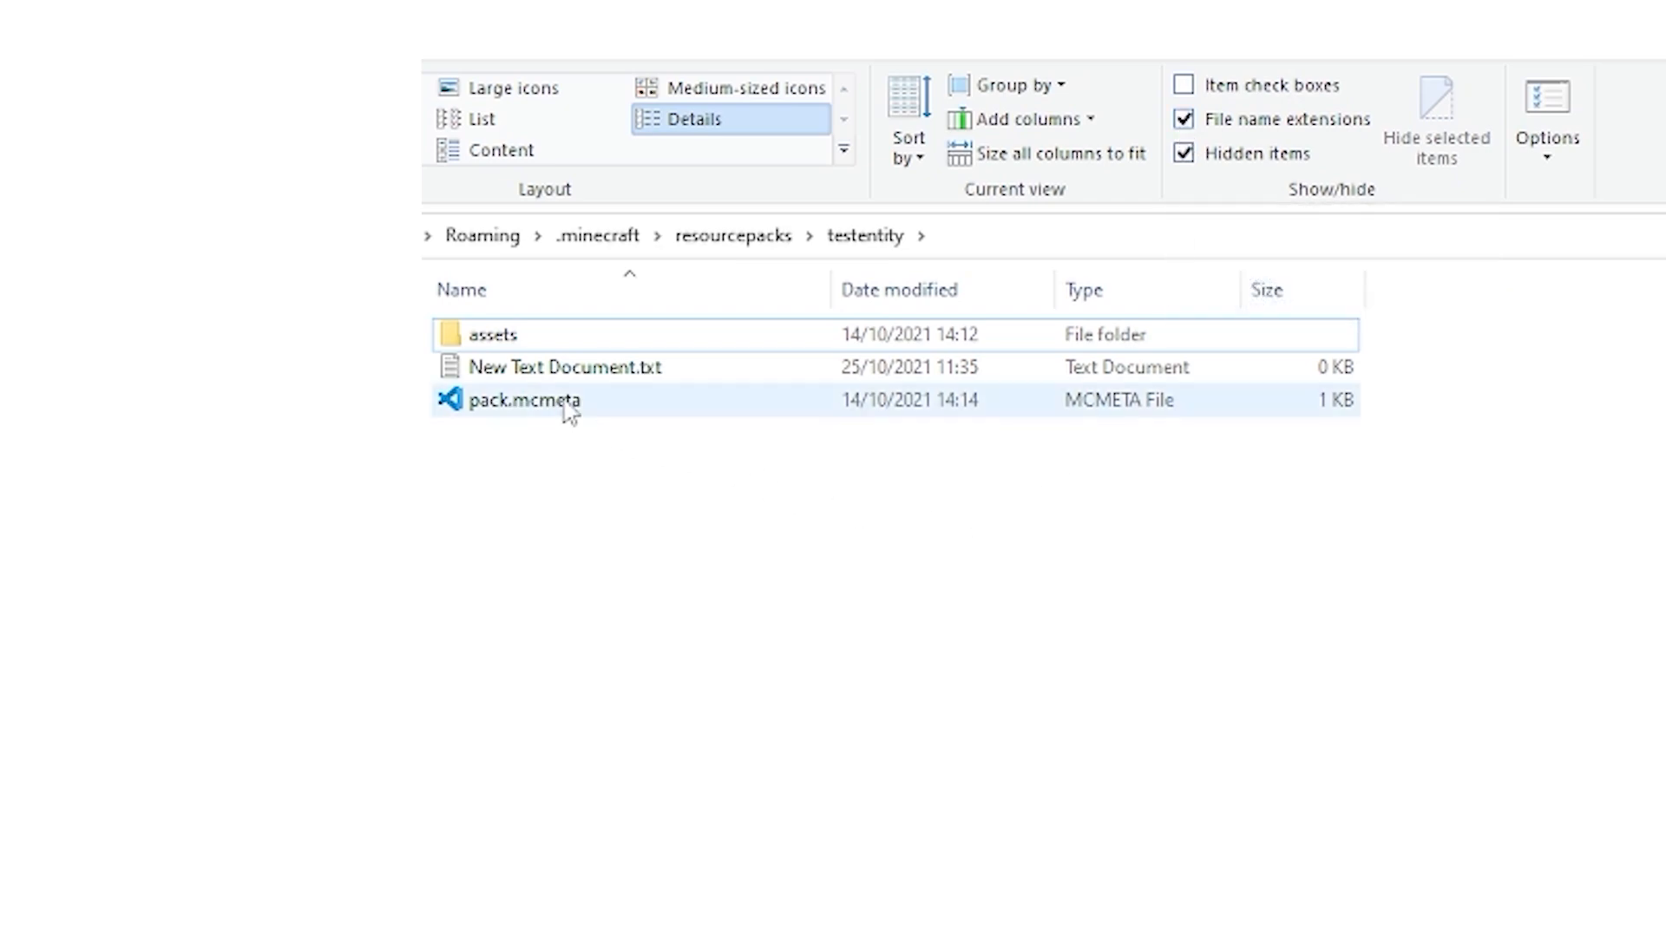
# - Rename New Text Document.txt in the testentity folder as New Text Document.mcmeta and accept the extension change
pyautogui.click(548, 381)
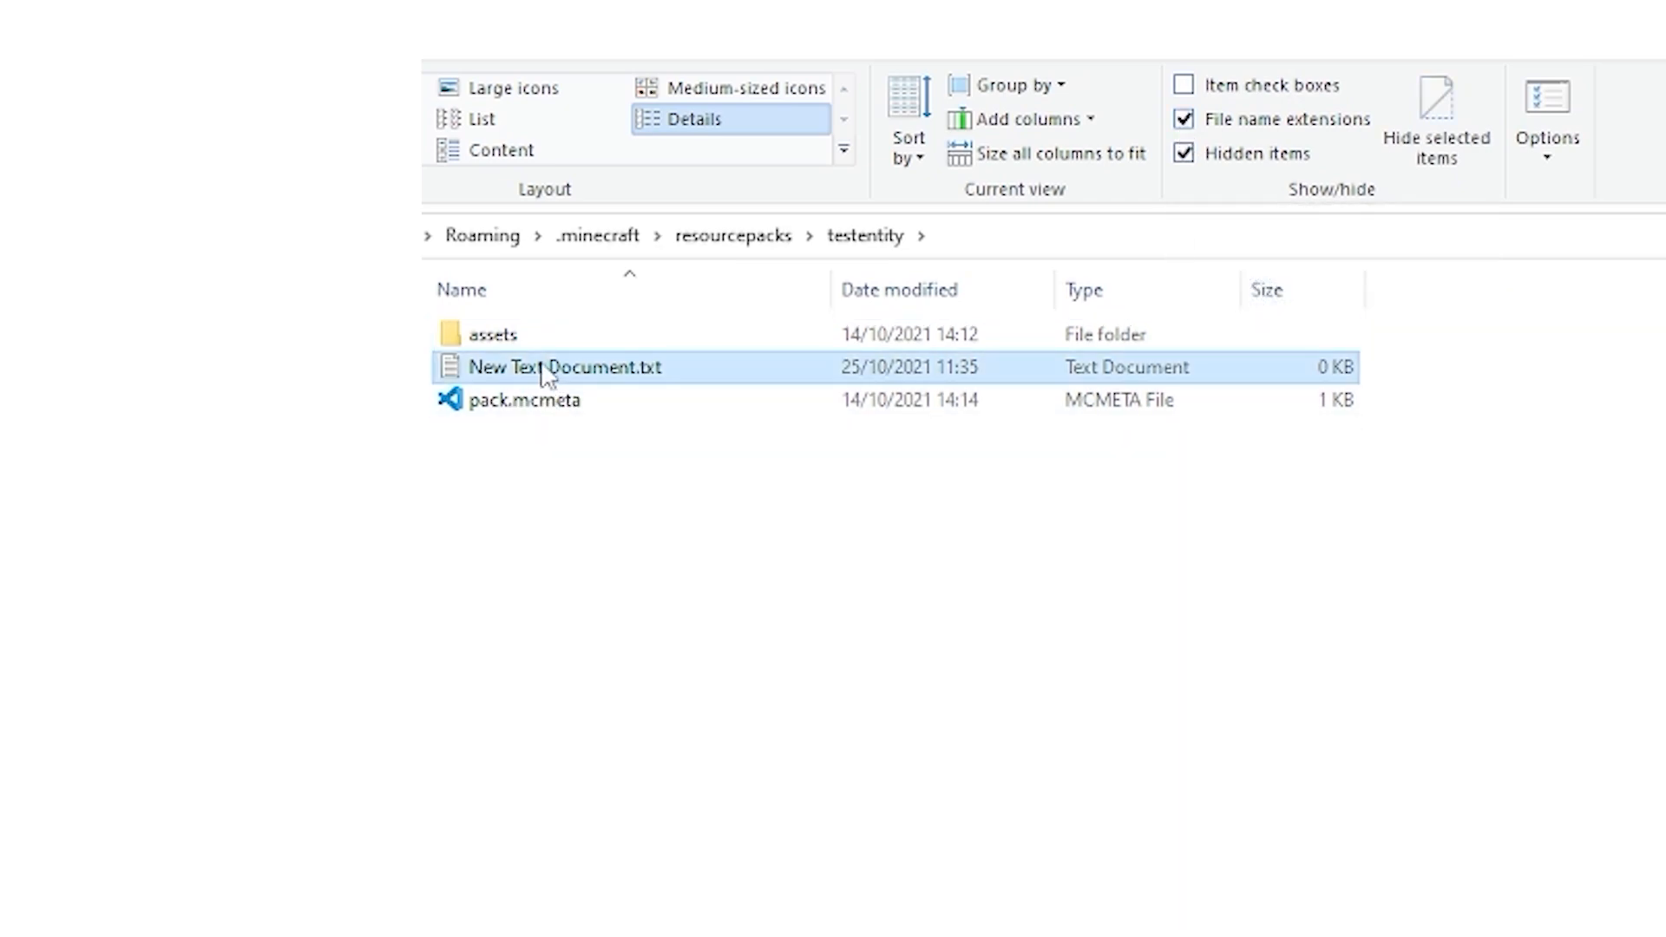
pyautogui.rightClick(599, 373)
pyautogui.press('m')
pyautogui.moveTo(662, 368); pyautogui.dragTo(642, 375)
pyautogui.write('j')
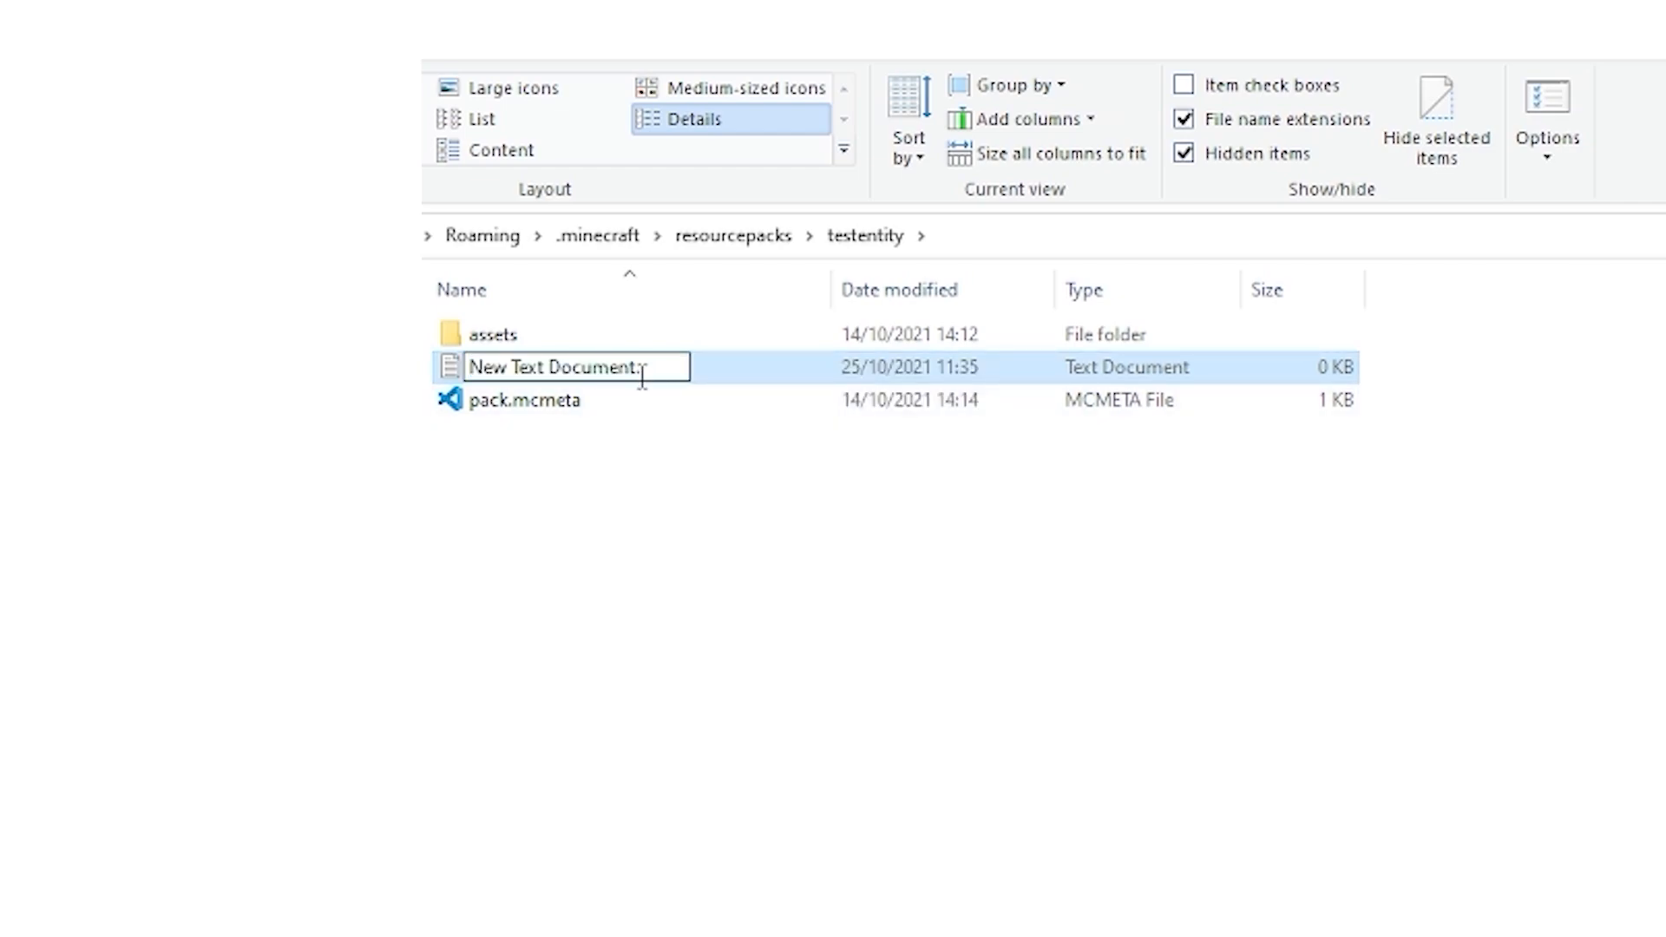
pyautogui.write('cmeta')
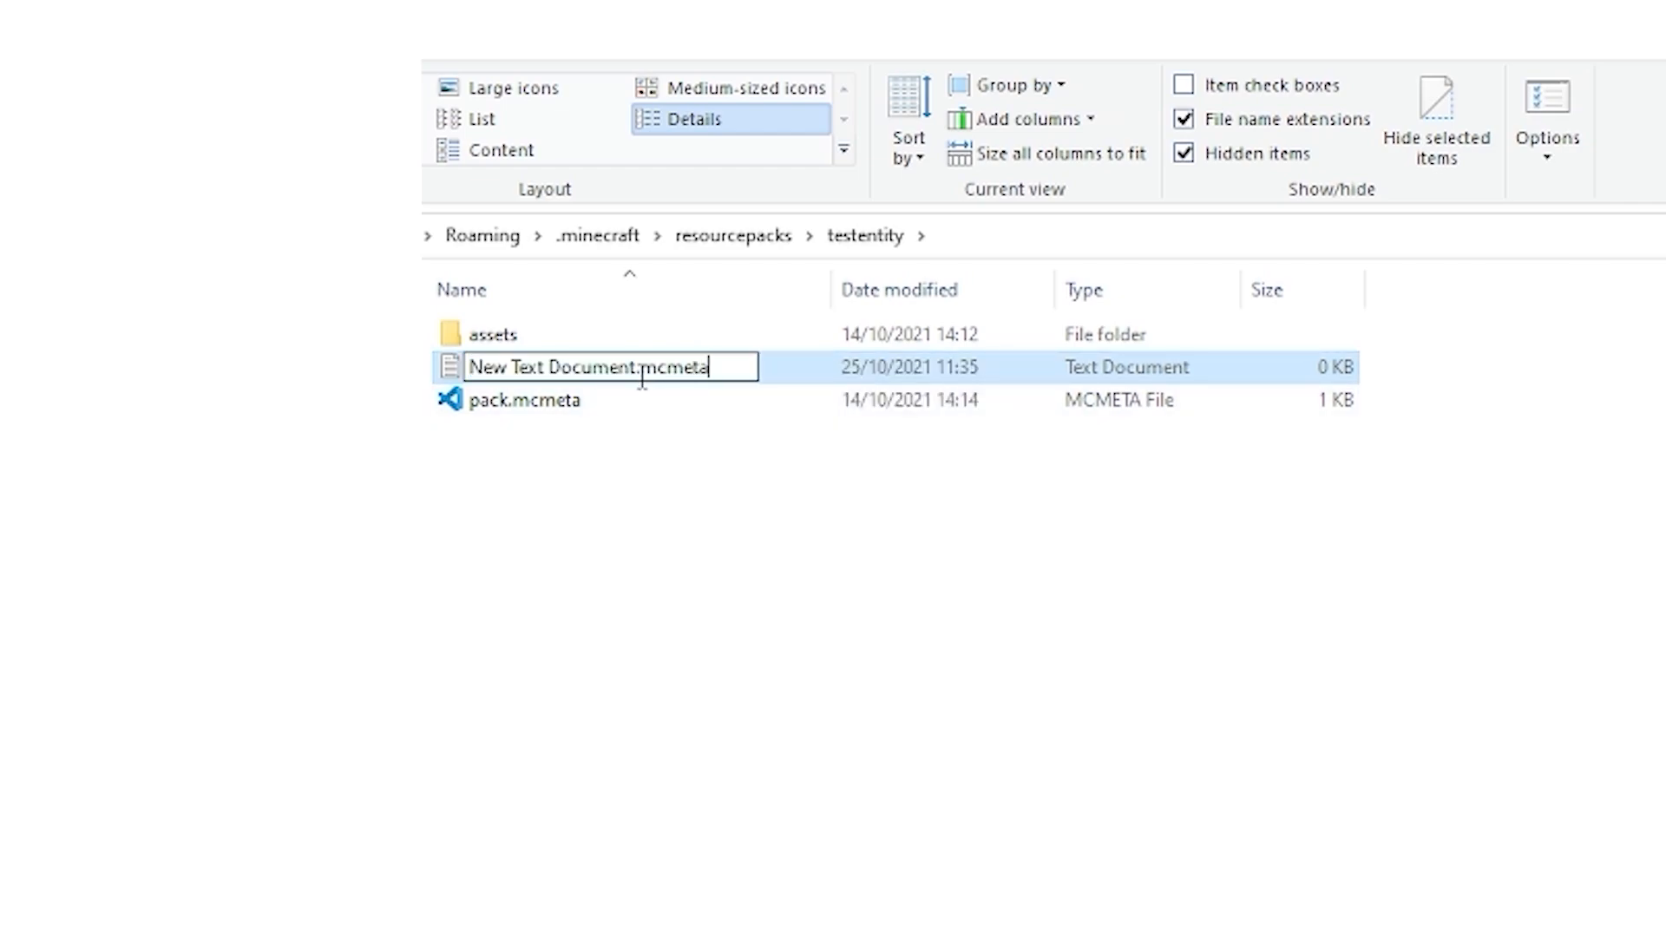
pyautogui.press('Return')
pyautogui.press('Return')
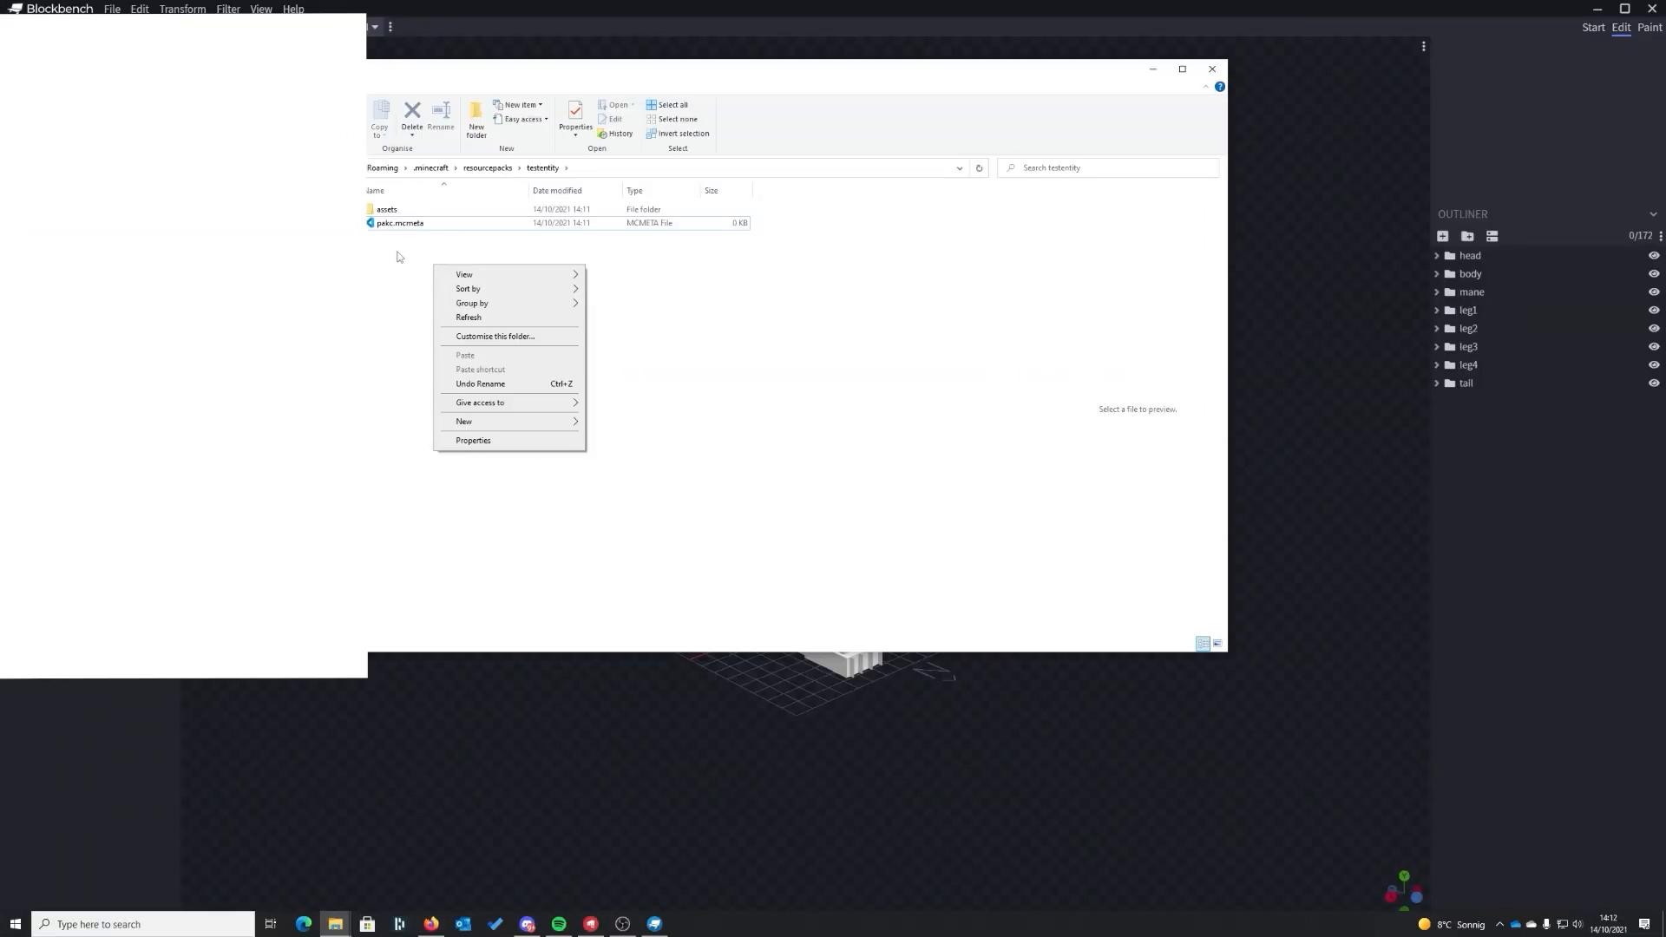
# - Create a folder named minecraft inside the testentity assets folder and open it
pyautogui.click(397, 257)
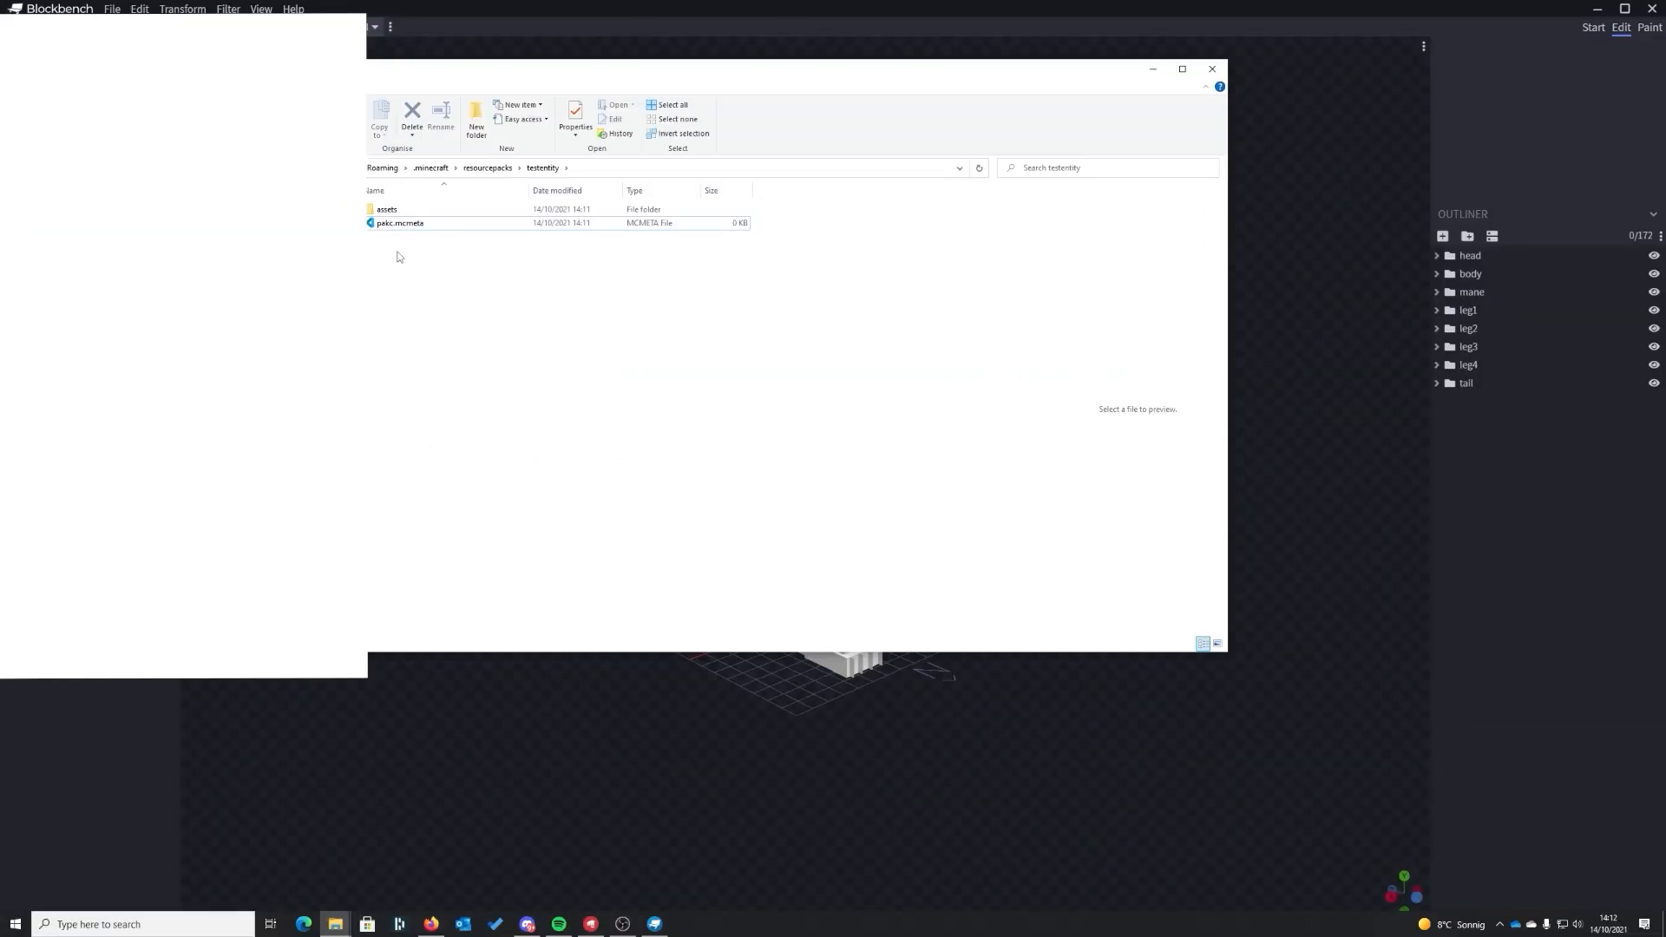
pyautogui.doubleClick(387, 210)
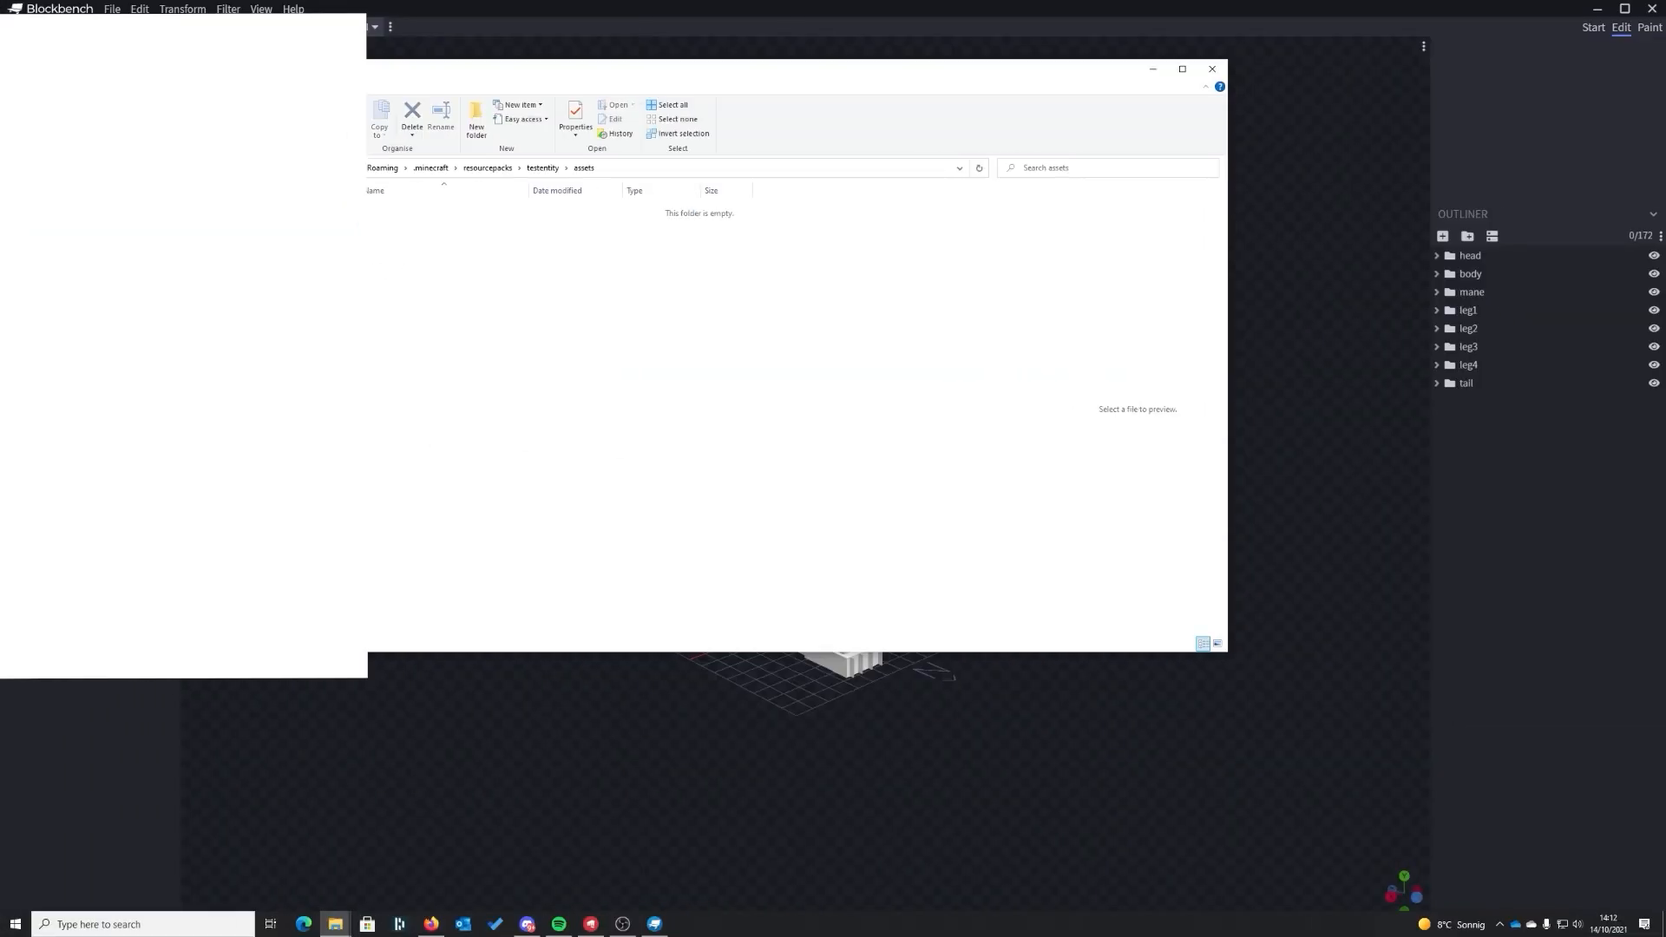
pyautogui.rightClick(466, 299)
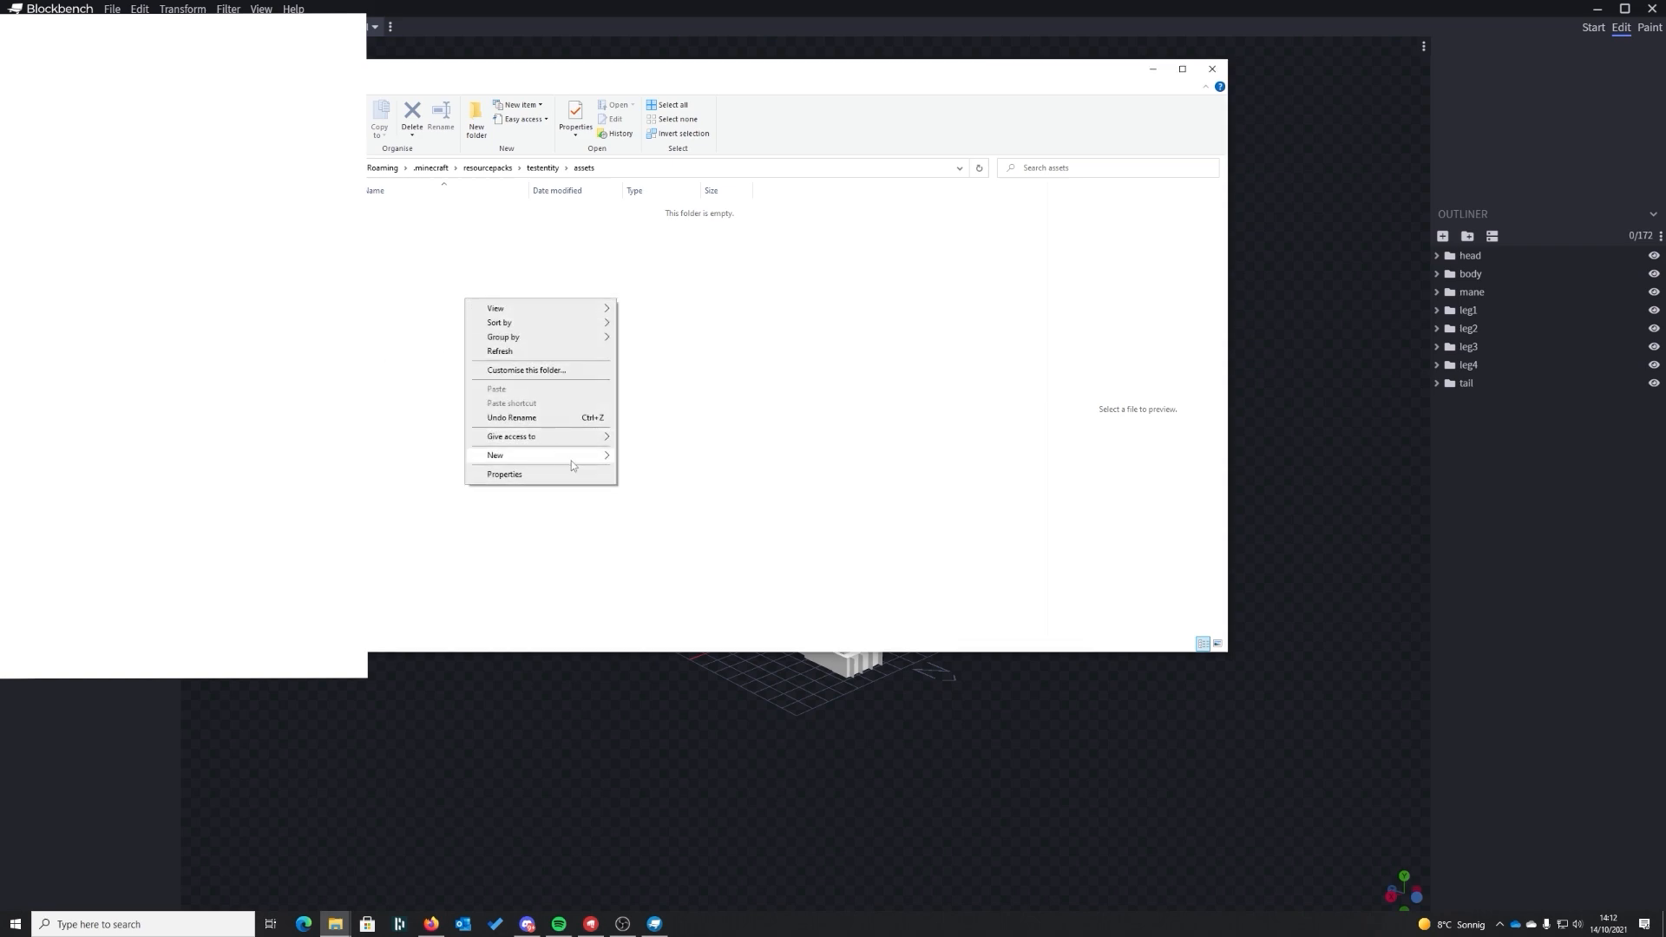
pyautogui.click(633, 458)
pyautogui.write('minecraft')
pyautogui.click(399, 240)
pyautogui.doubleClick(431, 211)
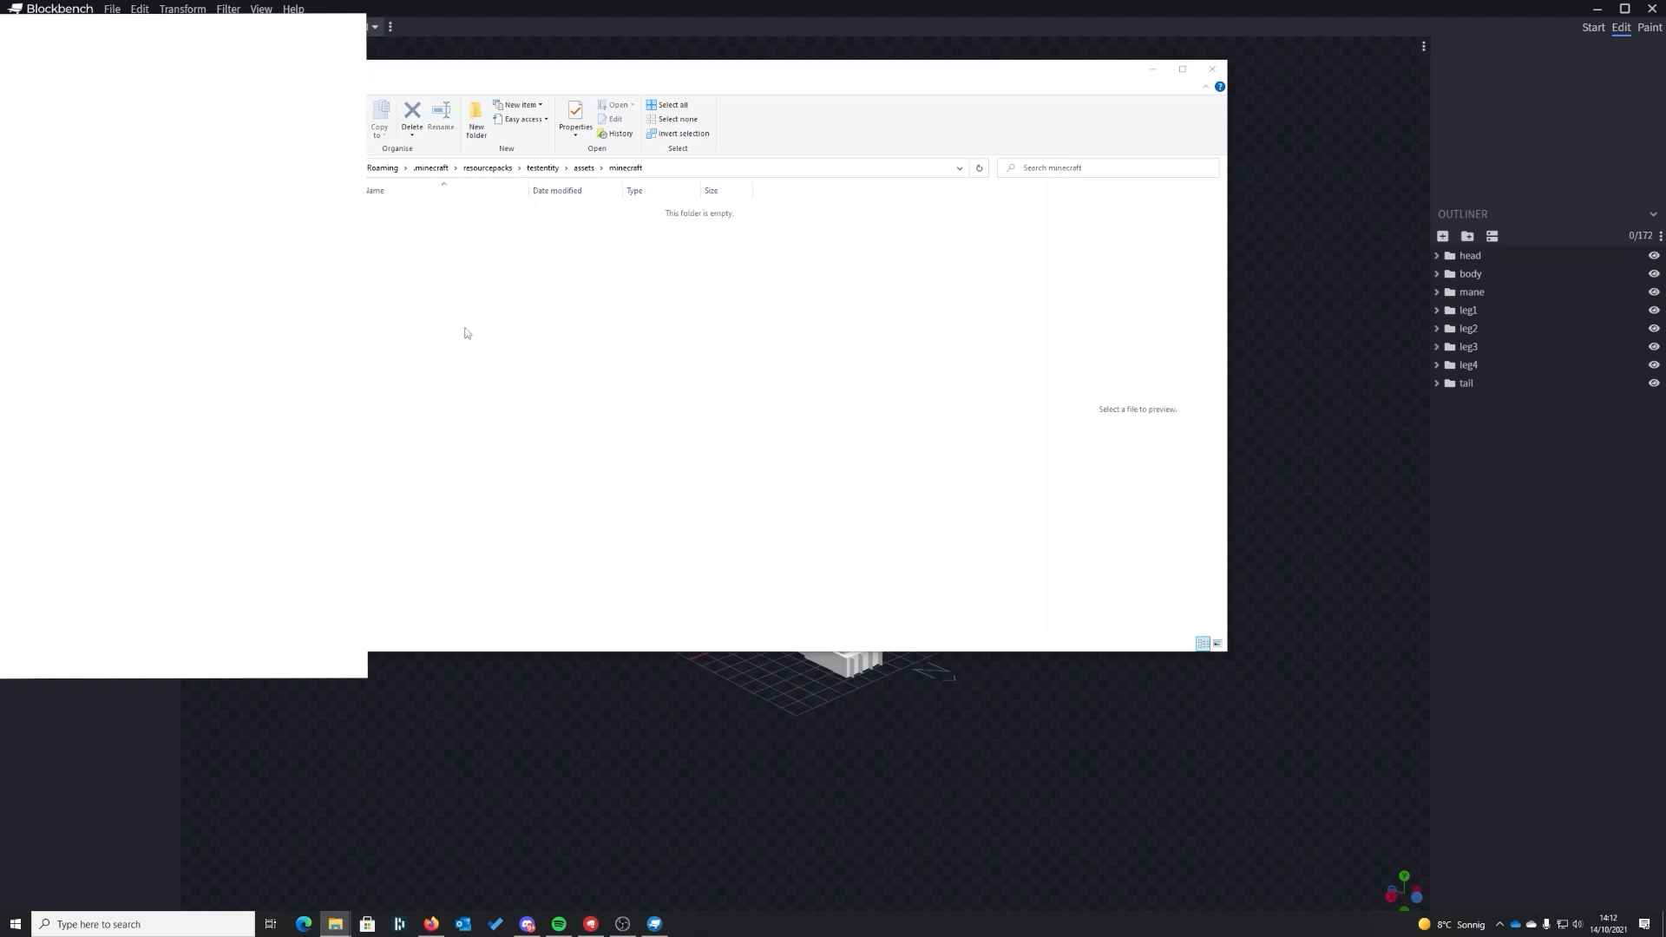
# - Create a folder named optifine inside the minecraft folder and open it
pyautogui.rightClick(429, 288)
pyautogui.moveTo(543, 446)
pyautogui.click(608, 444)
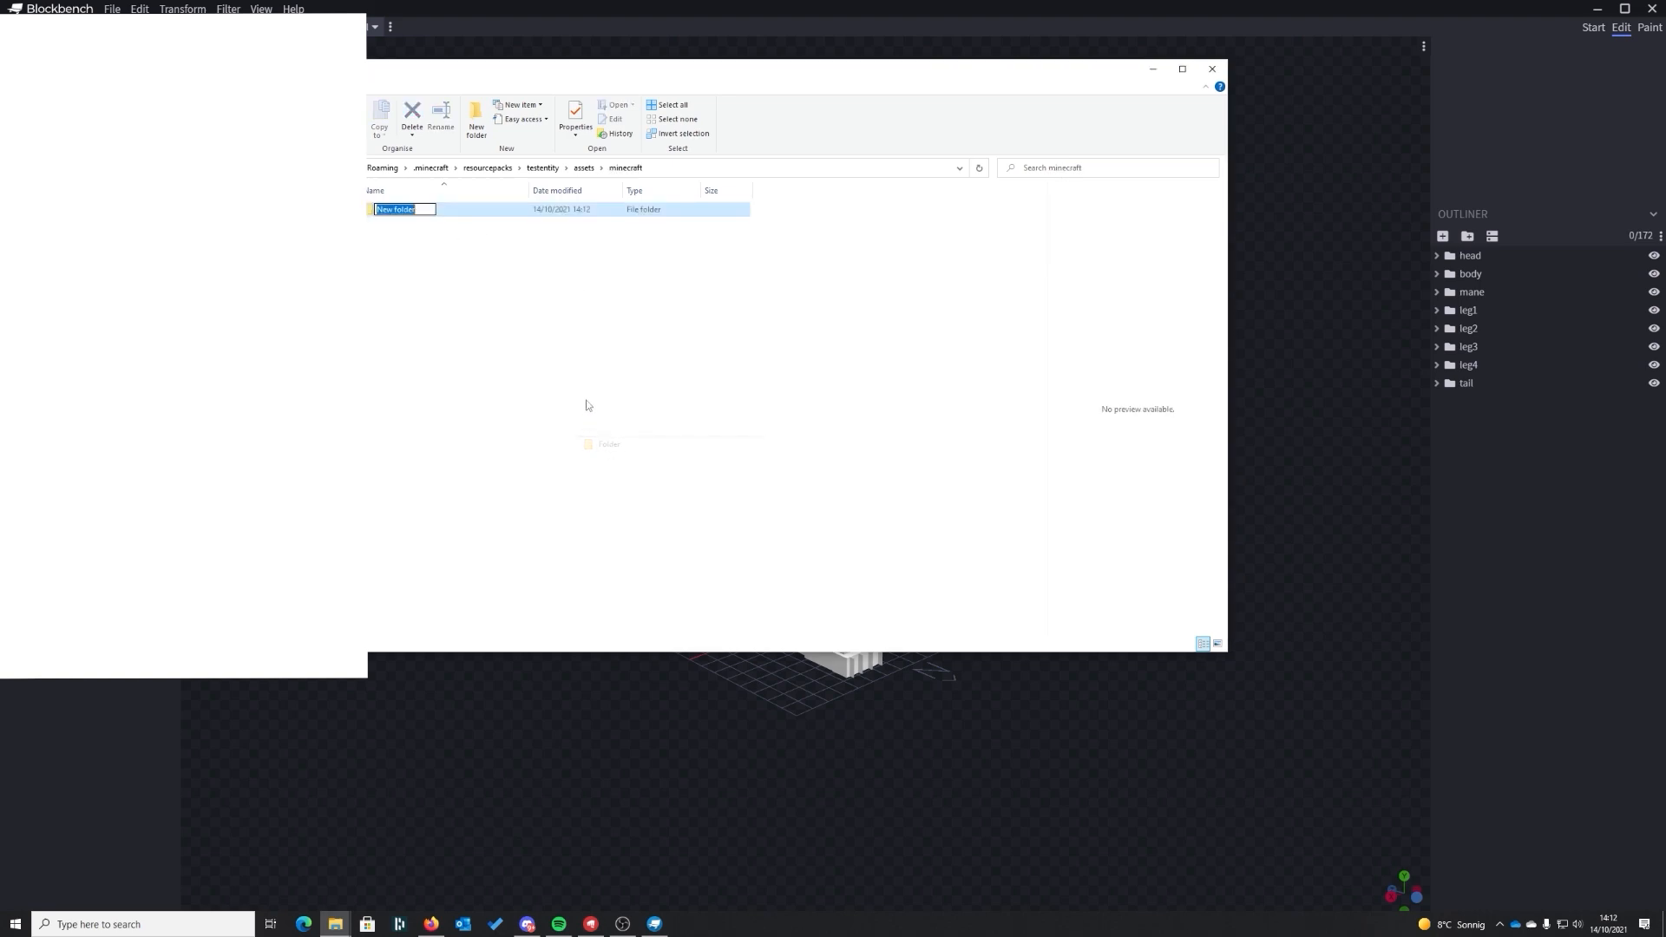
pyautogui.write('optifine')
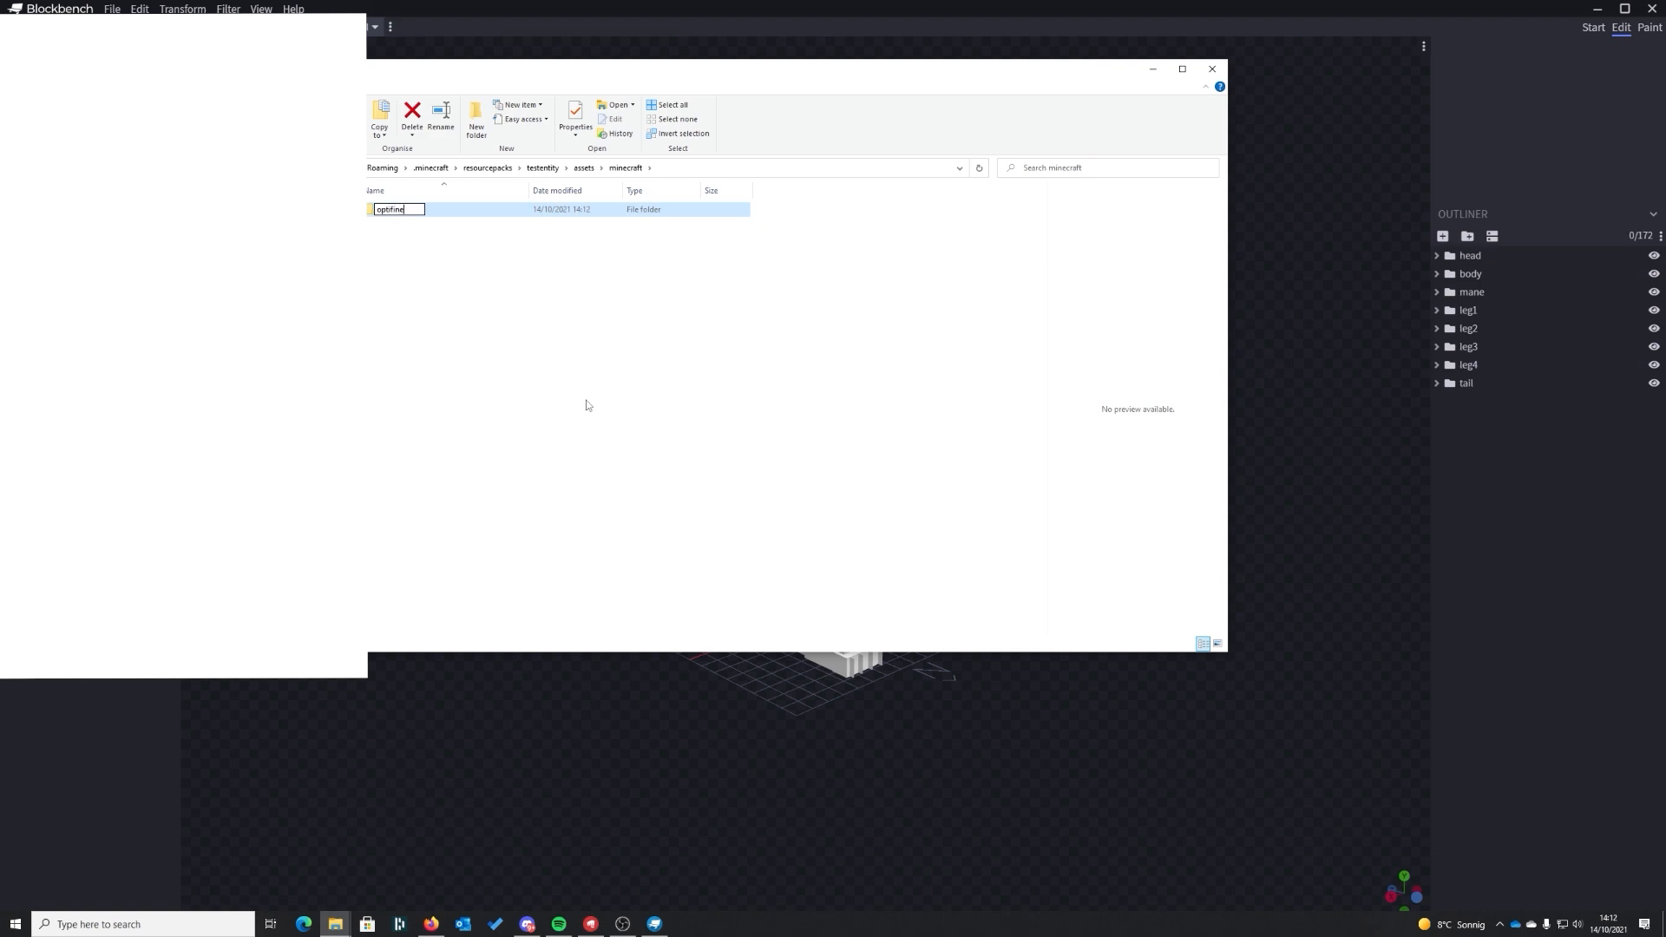
pyautogui.click(510, 314)
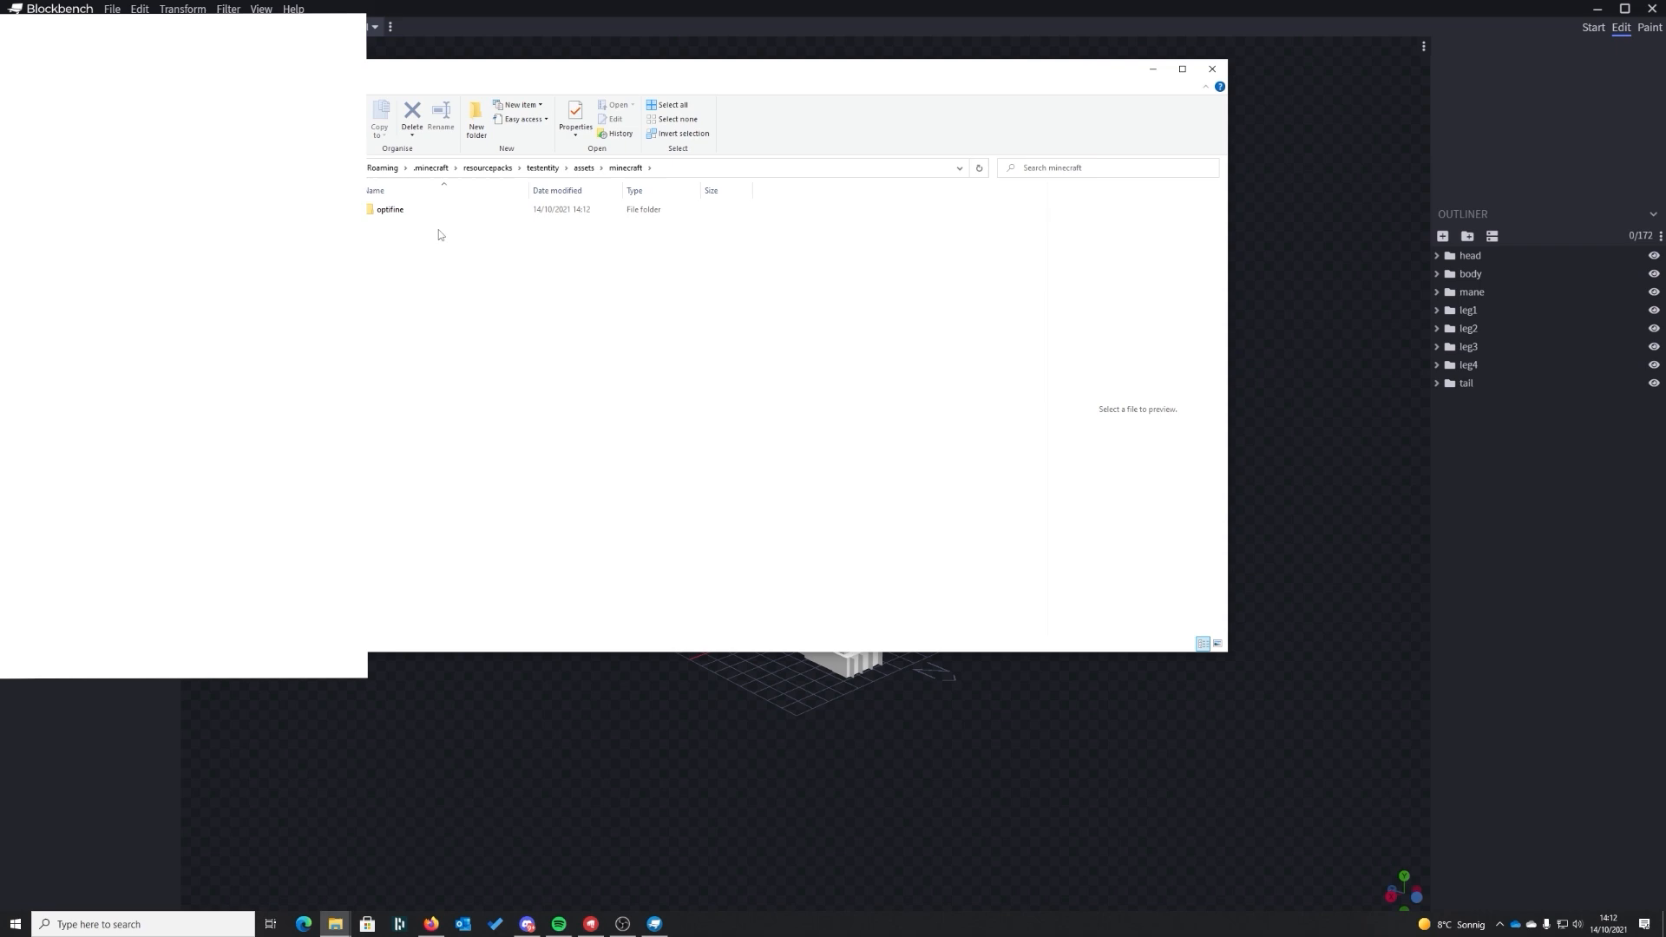
pyautogui.click(585, 171)
pyautogui.doubleClick(430, 214)
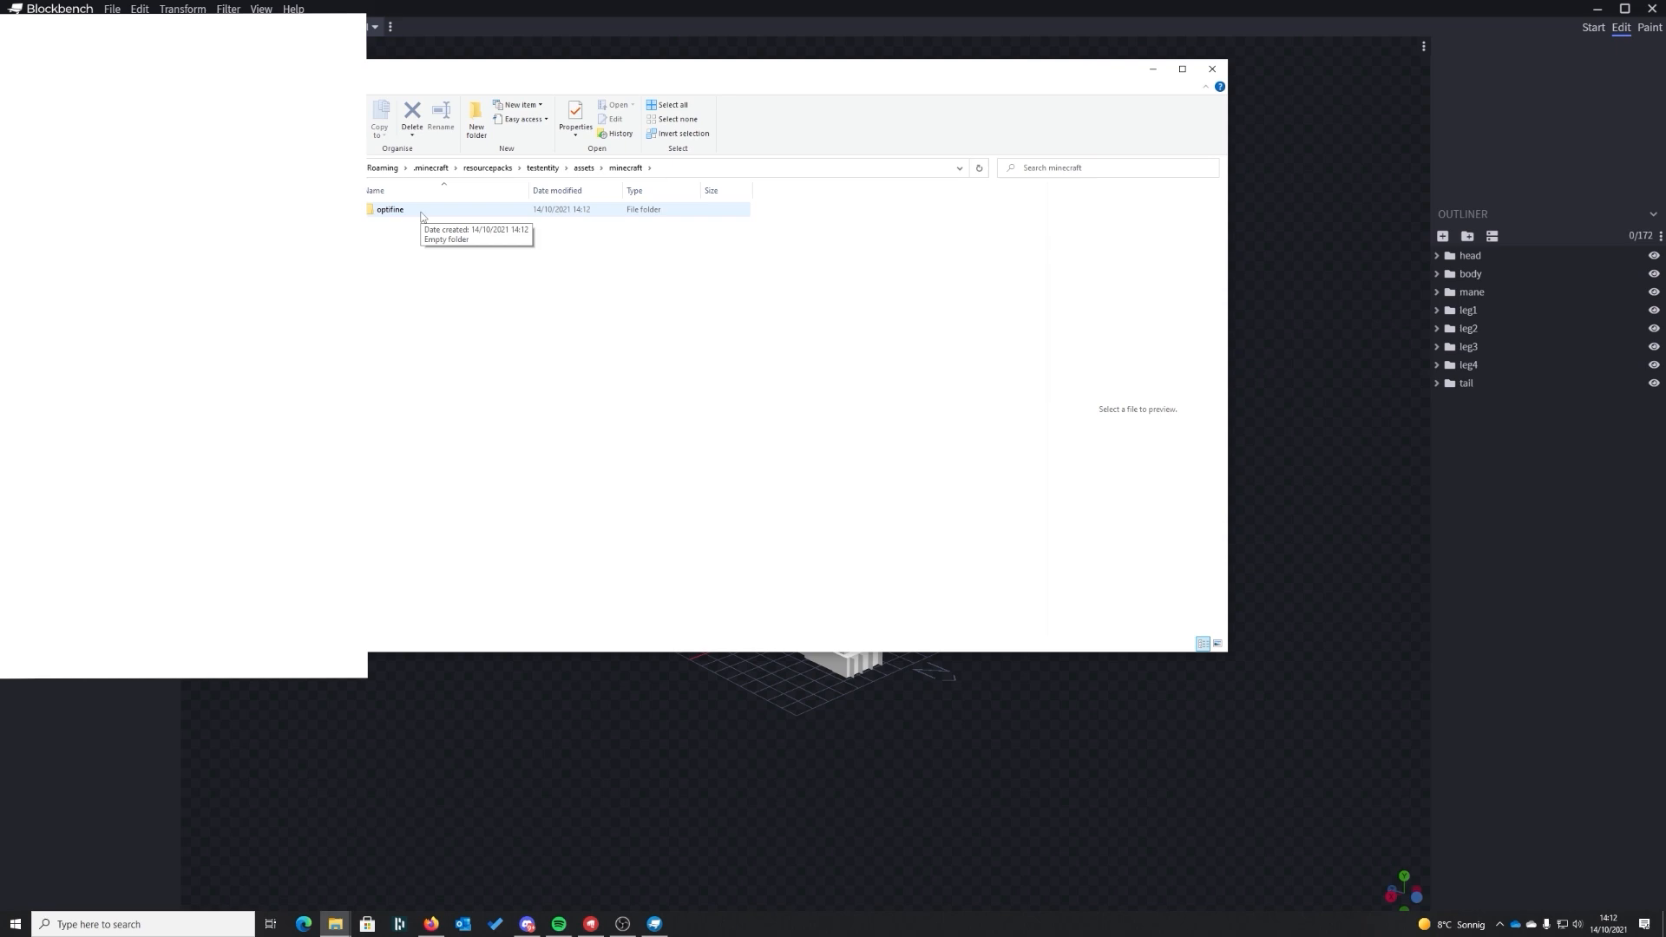
pyautogui.doubleClick(391, 210)
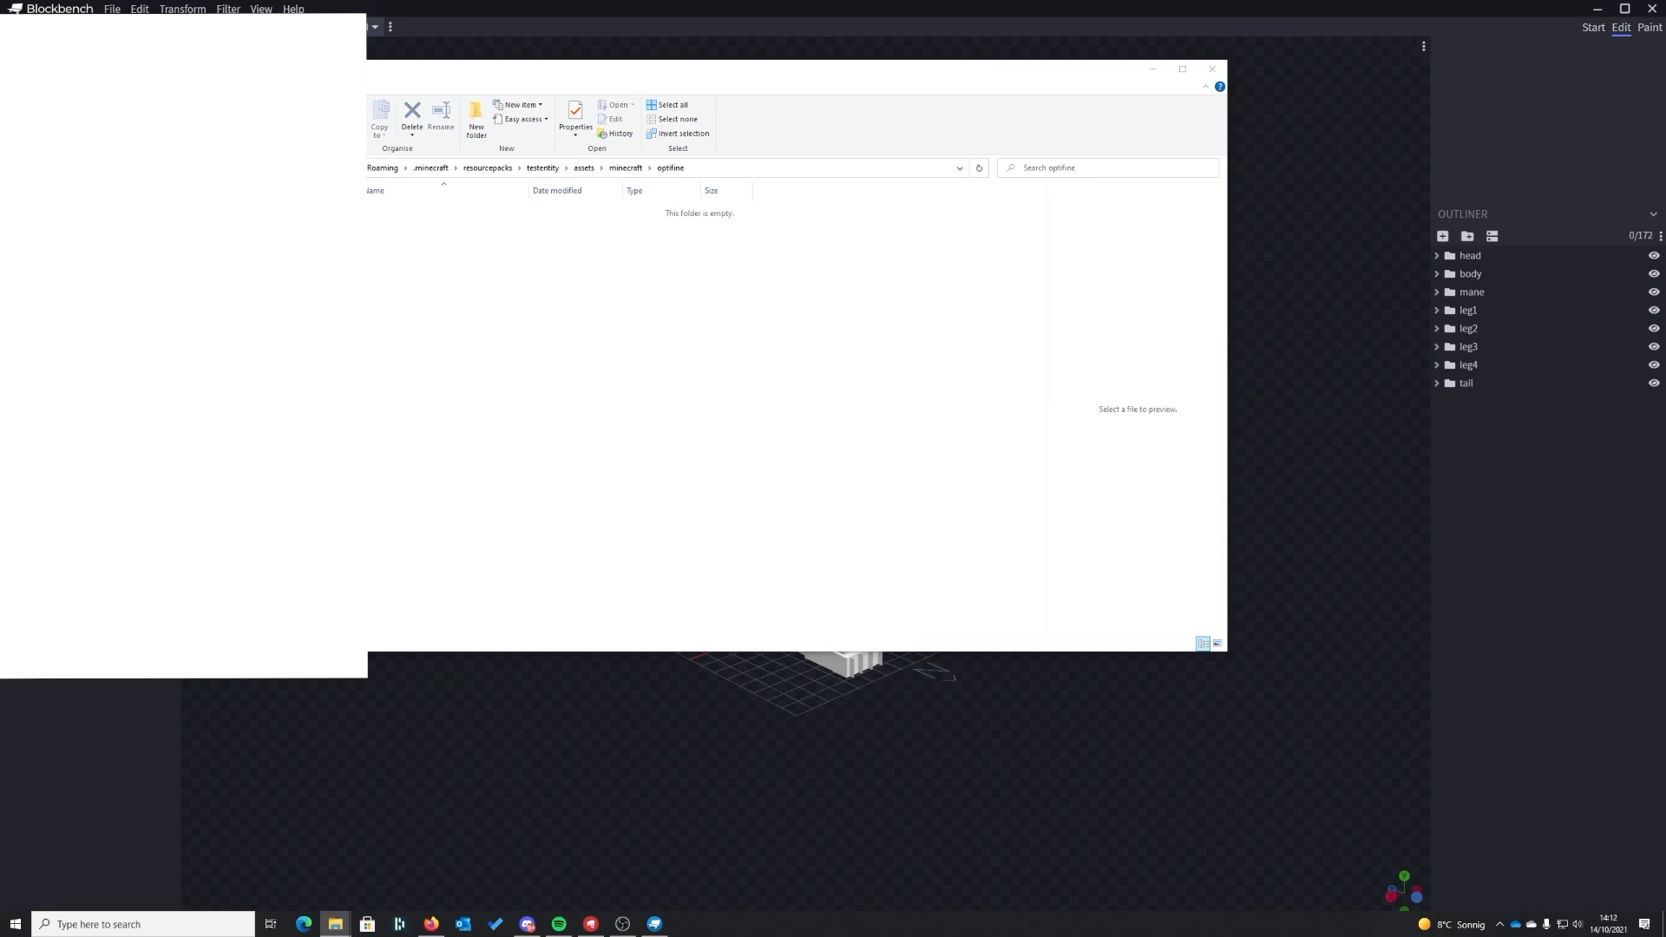
# - Create a folder named cem inside the optifine folder and open it
pyautogui.rightClick(464, 315)
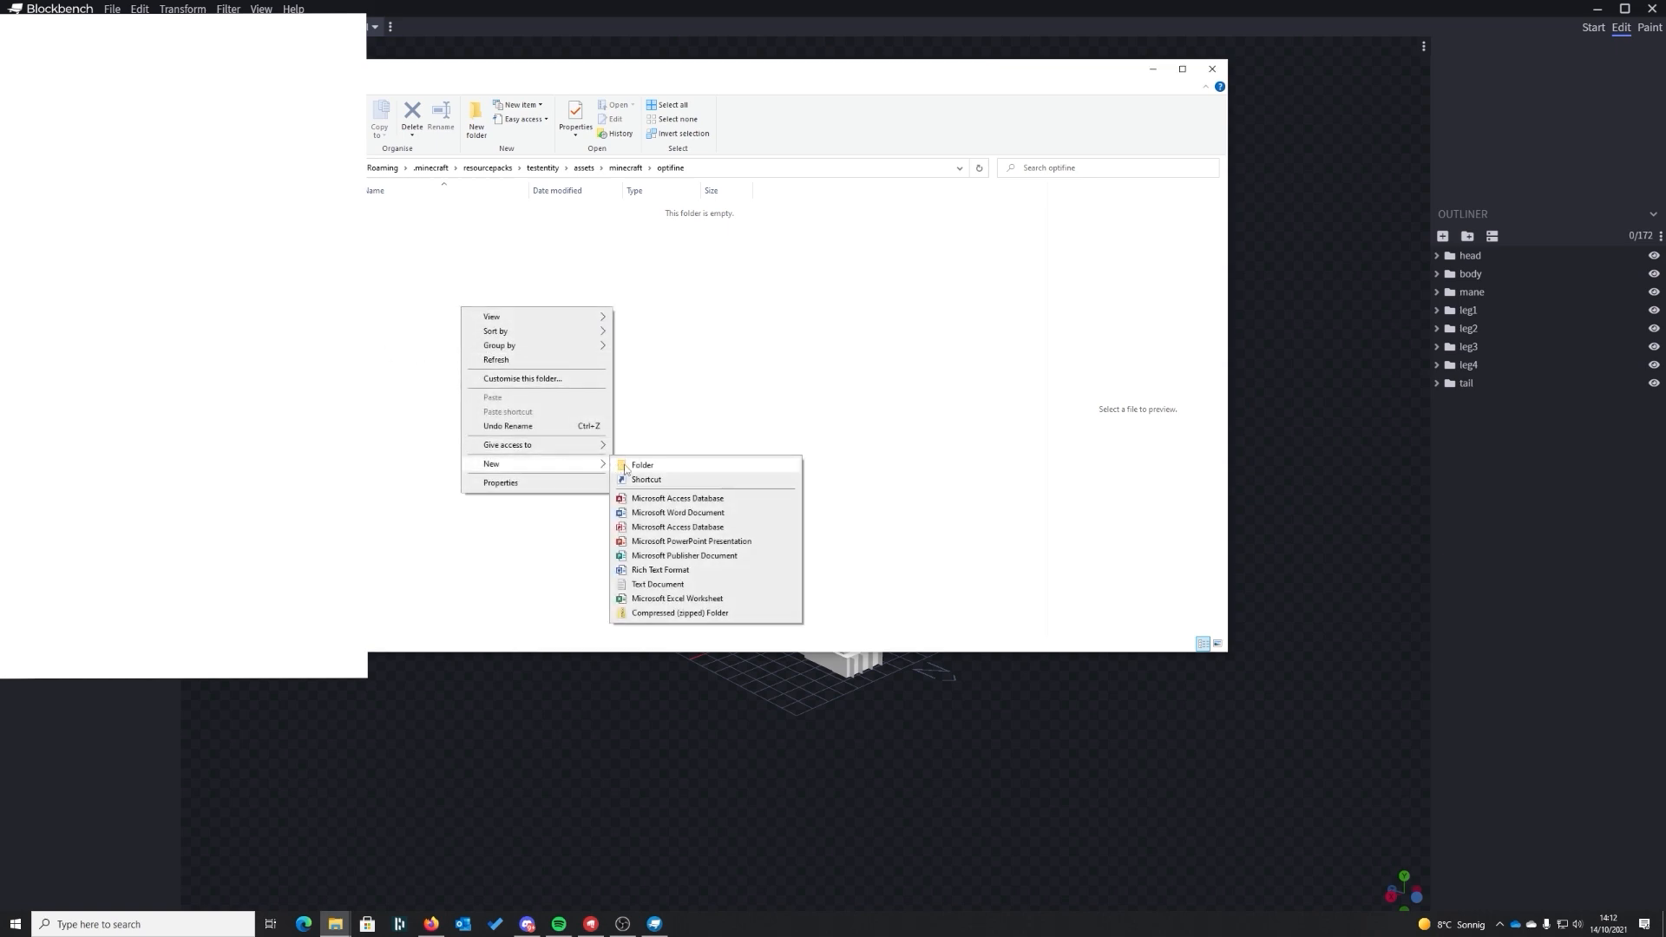
pyautogui.click(625, 467)
pyautogui.press('Return')
pyautogui.rightClick(443, 210)
pyautogui.click(521, 482)
pyautogui.write('cem')
pyautogui.press('Return')
pyautogui.doubleClick(406, 209)
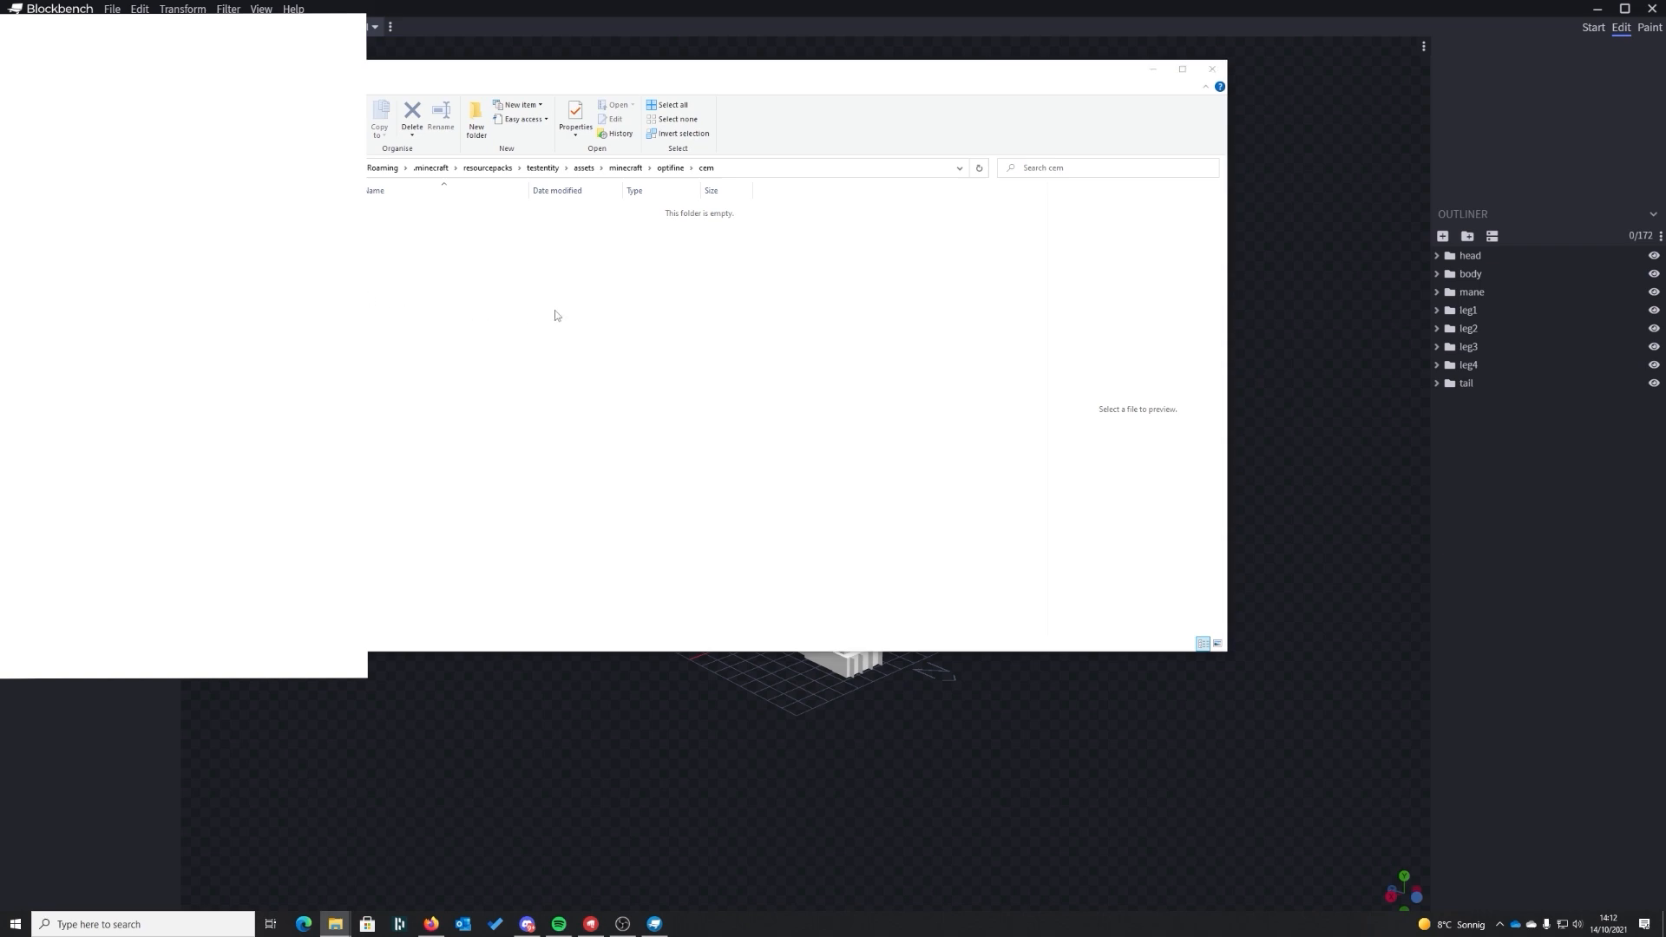
pyautogui.click(526, 285)
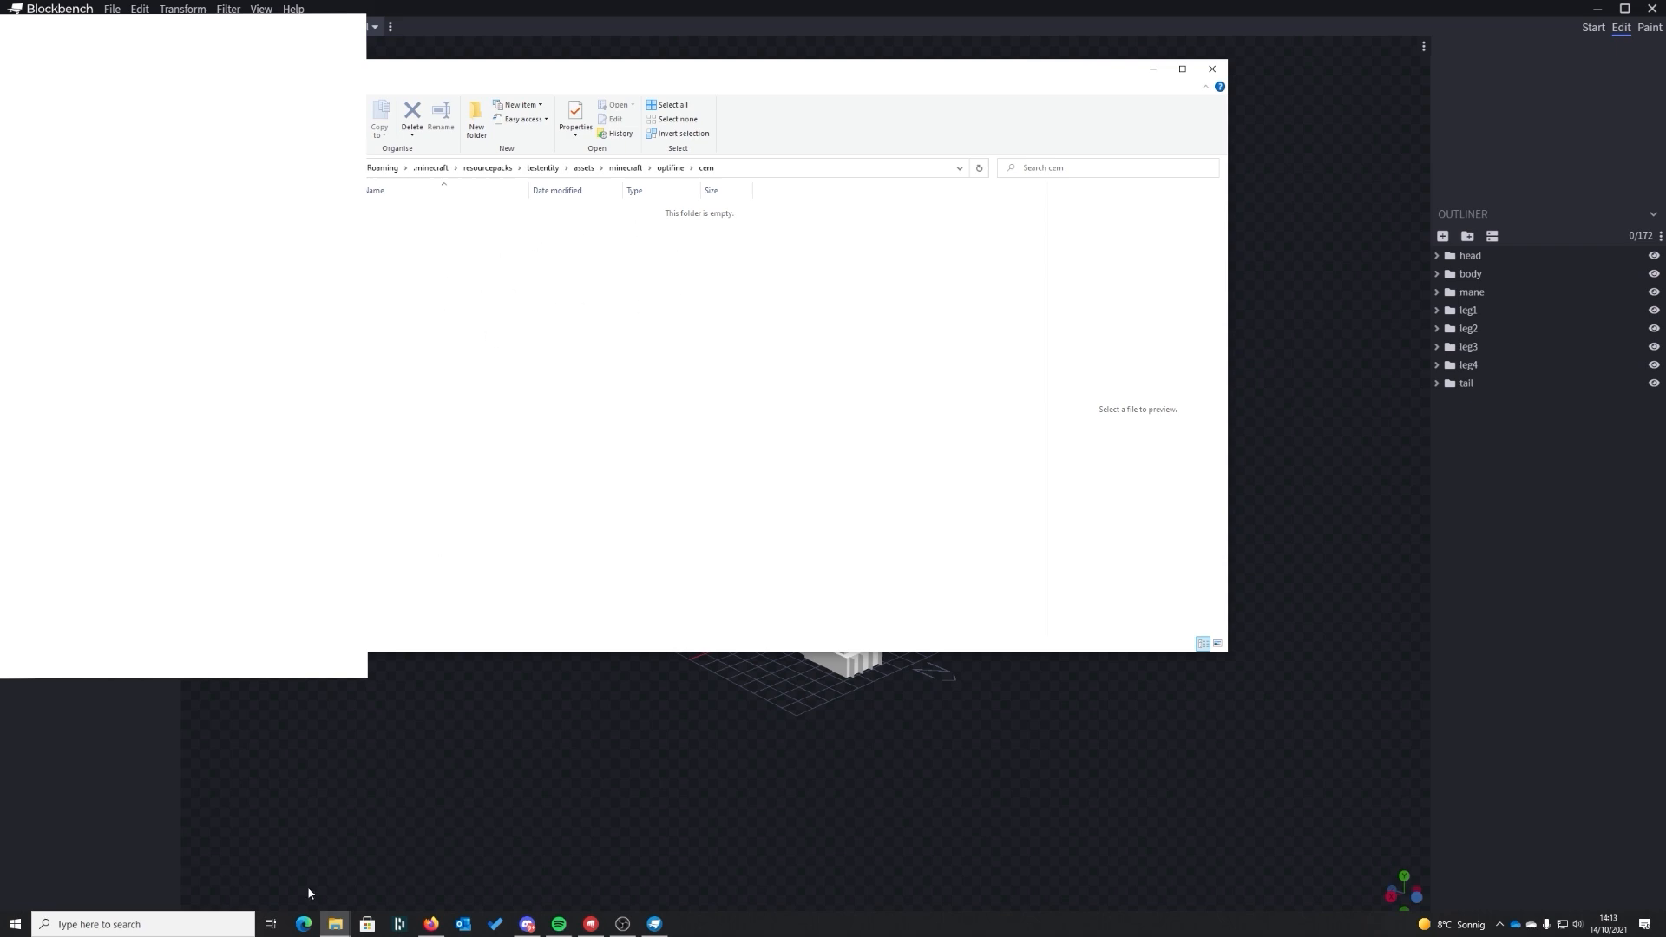
# - Bring the exported wolf1.jem model and wolf1.png texture into the cem folder
pyautogui.click(335, 923)
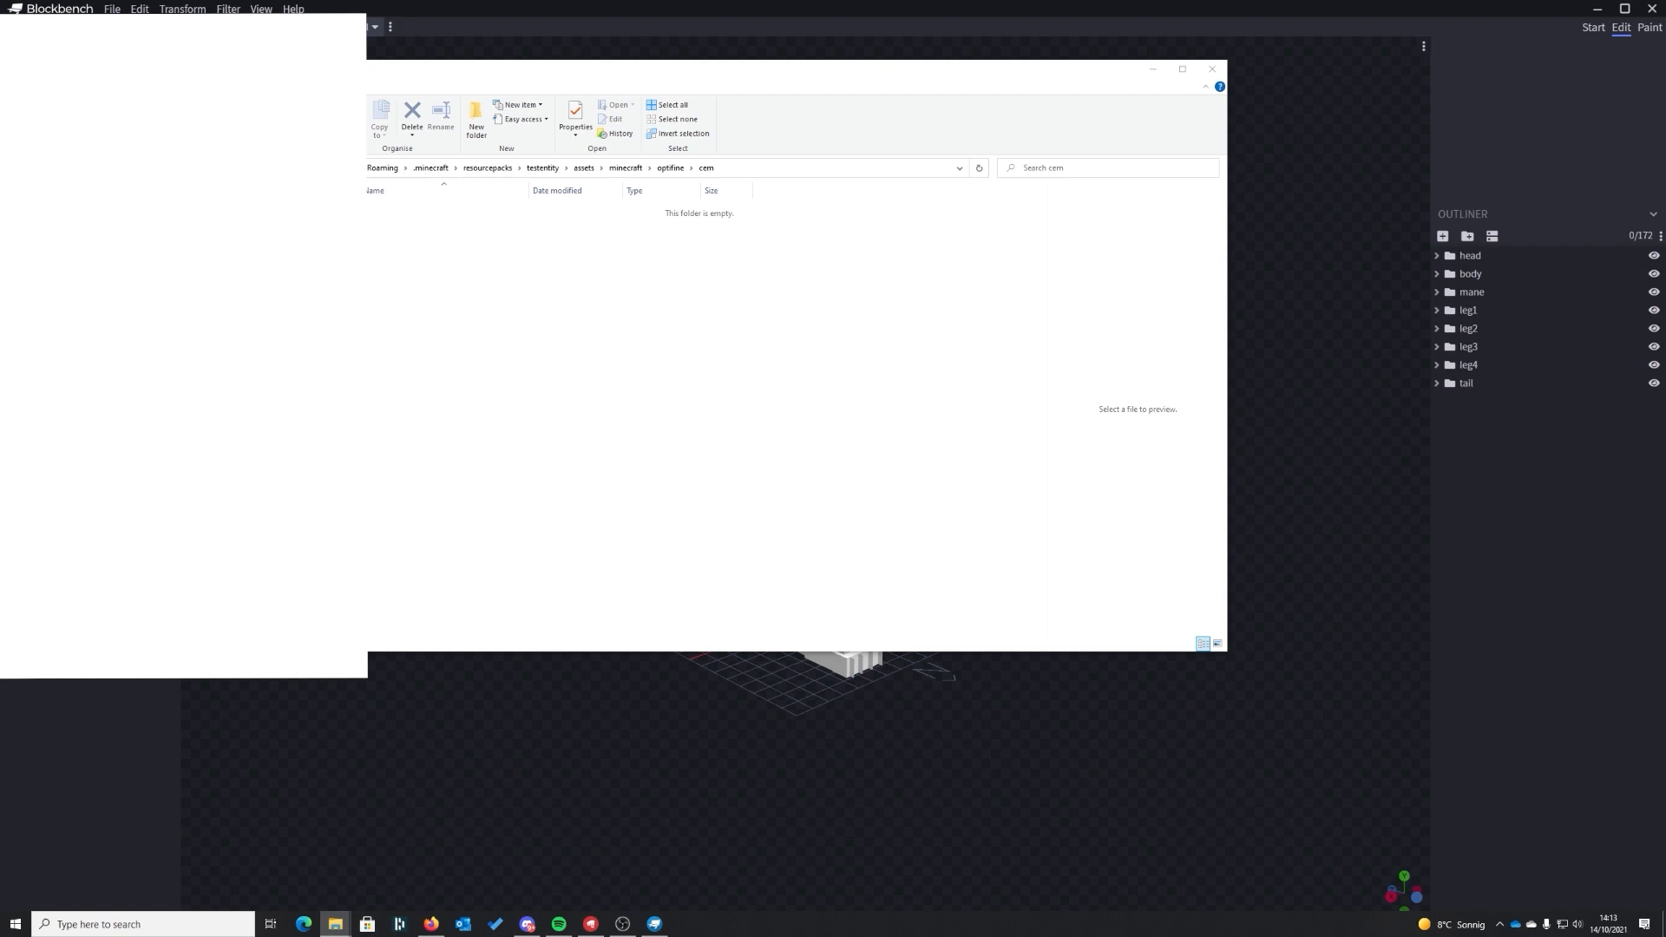
pyautogui.hotkey('ctrl', 'v')
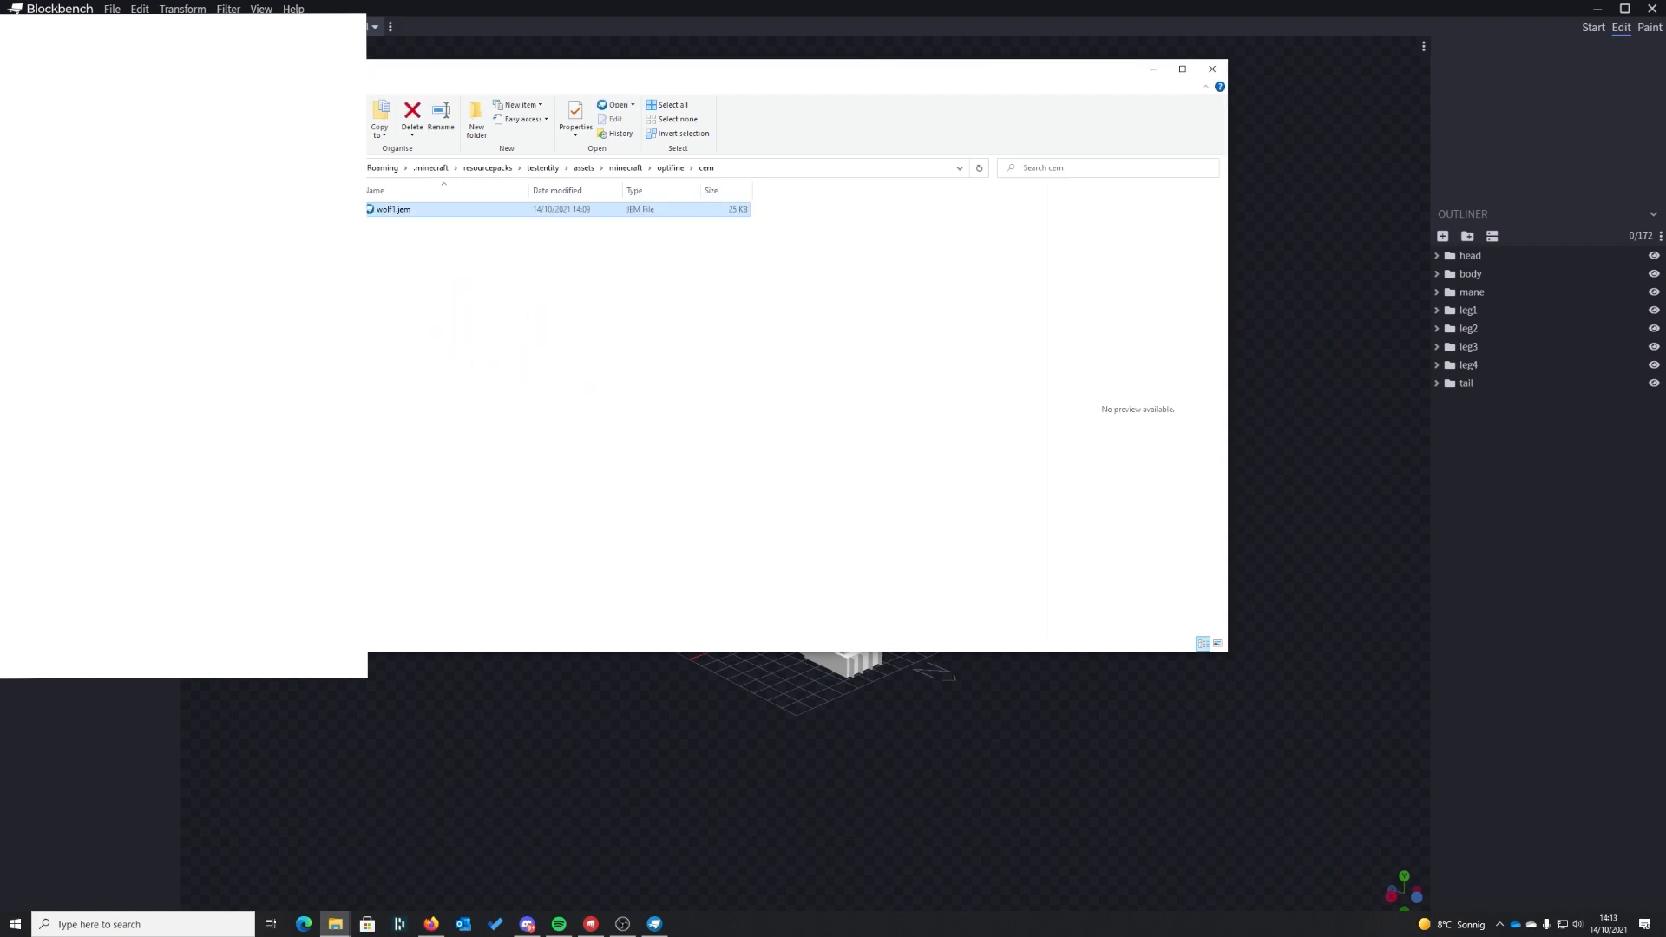
pyautogui.moveTo(347, 451); pyautogui.dragTo(562, 386)
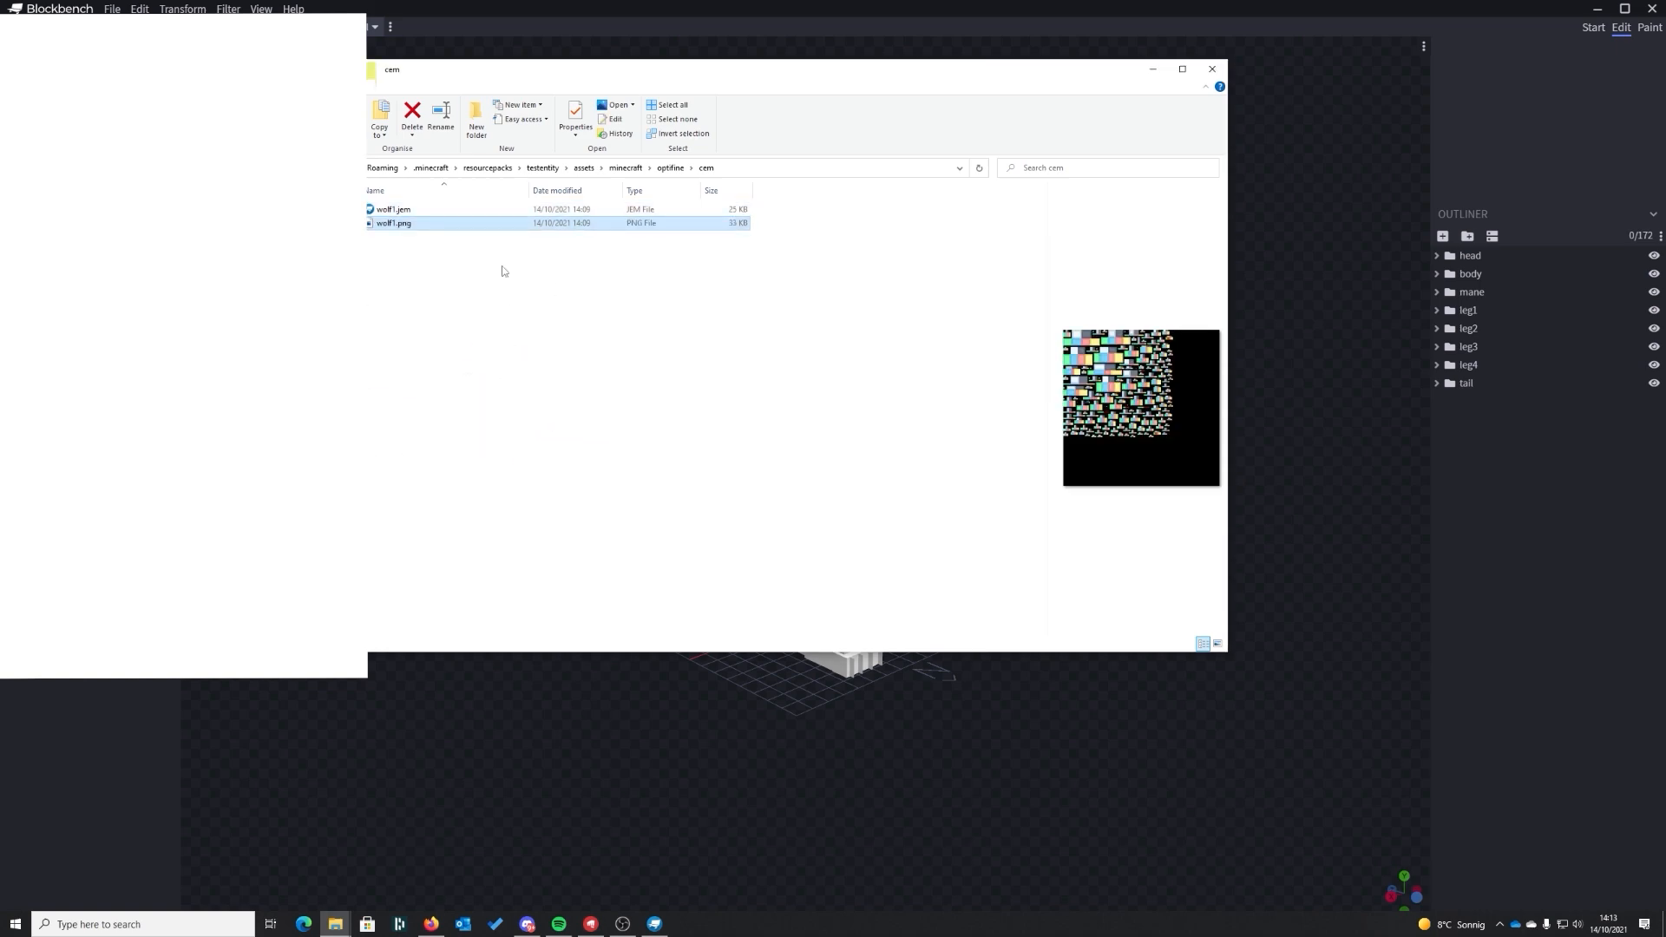
# - Rename the texture in the cem folder as wolf.png and the model file as wolf.jem
pyautogui.rightClick(437, 232)
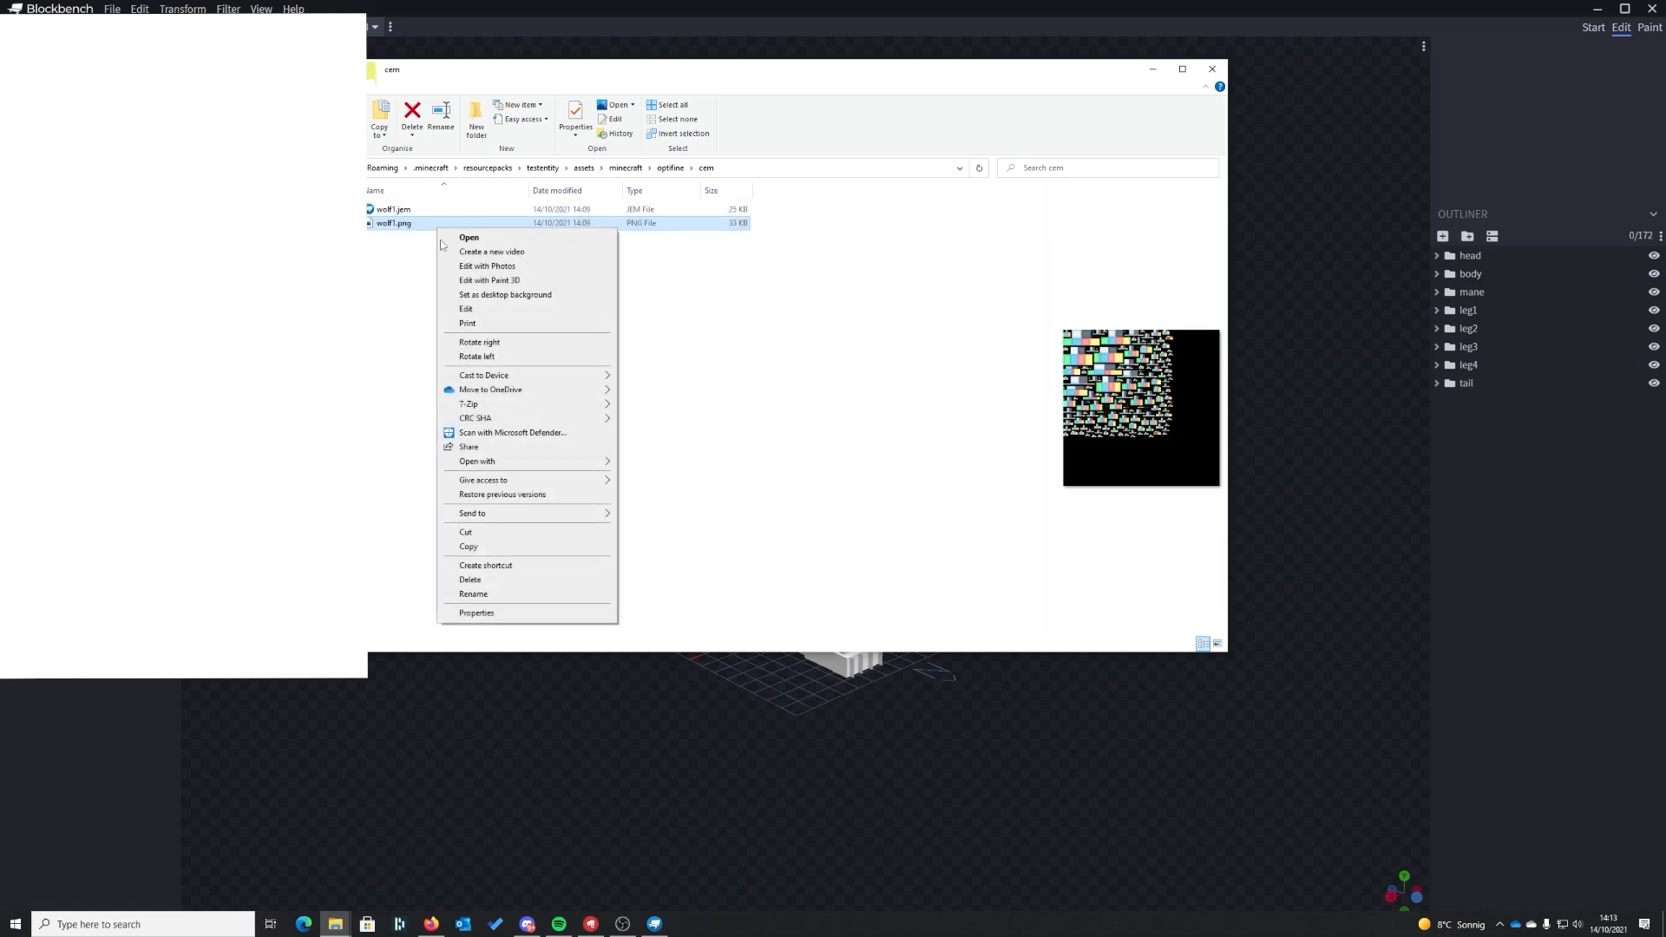
pyautogui.click(484, 593)
pyautogui.write('wolf')
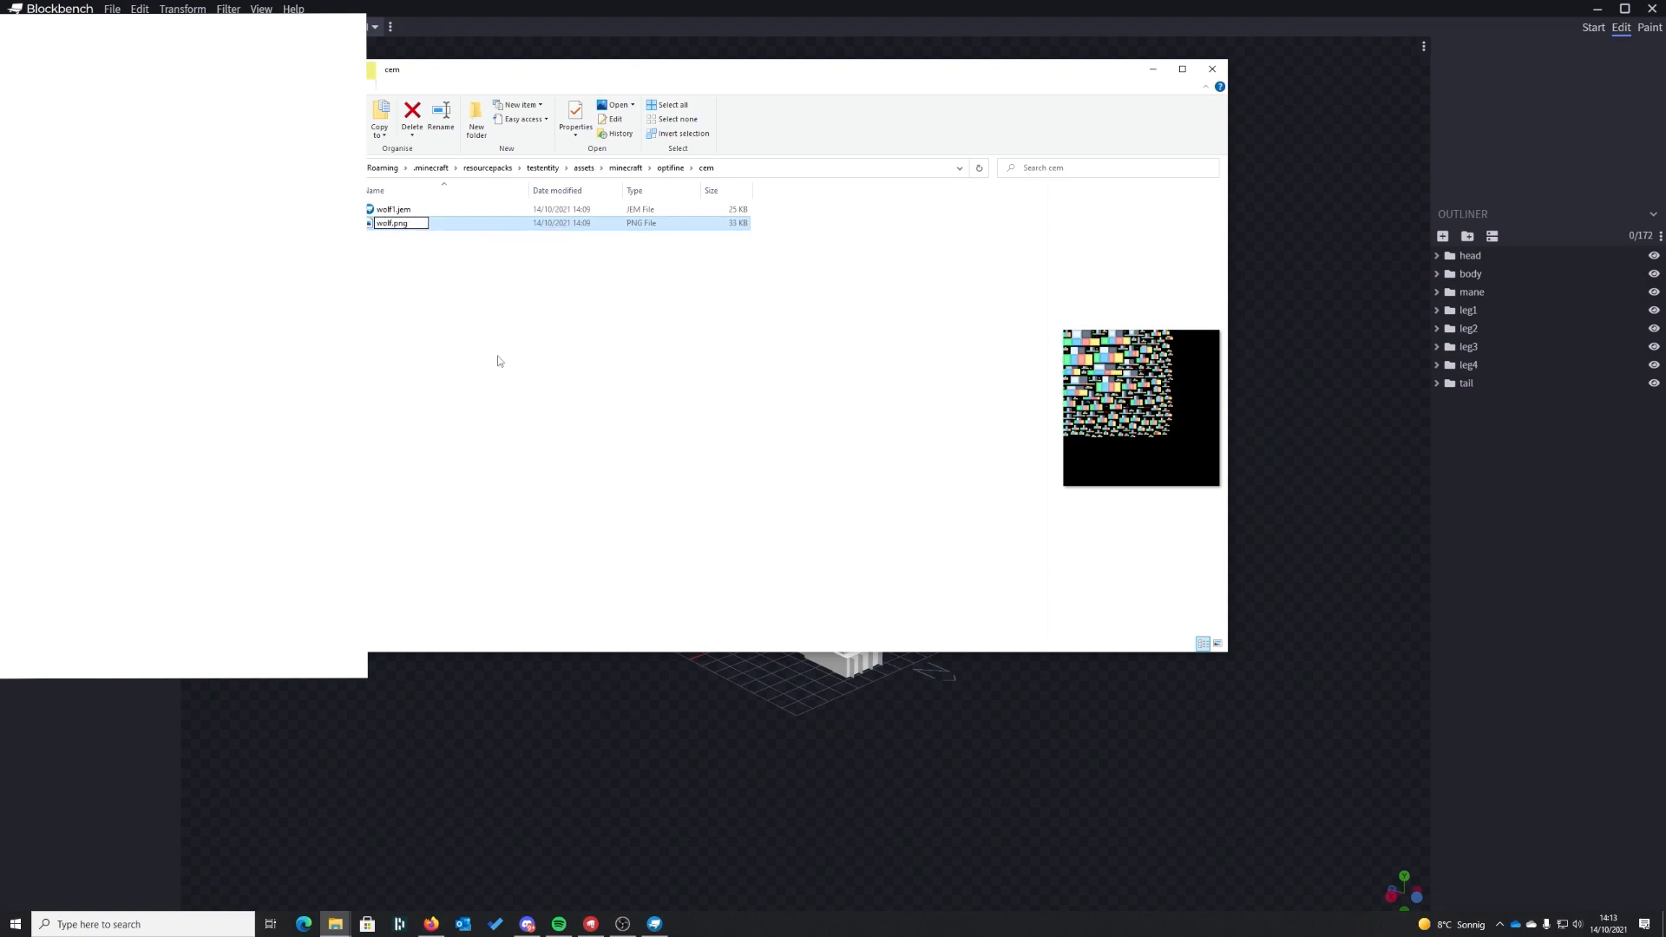
pyautogui.press('Return')
pyautogui.rightClick(398, 223)
pyautogui.click(442, 456)
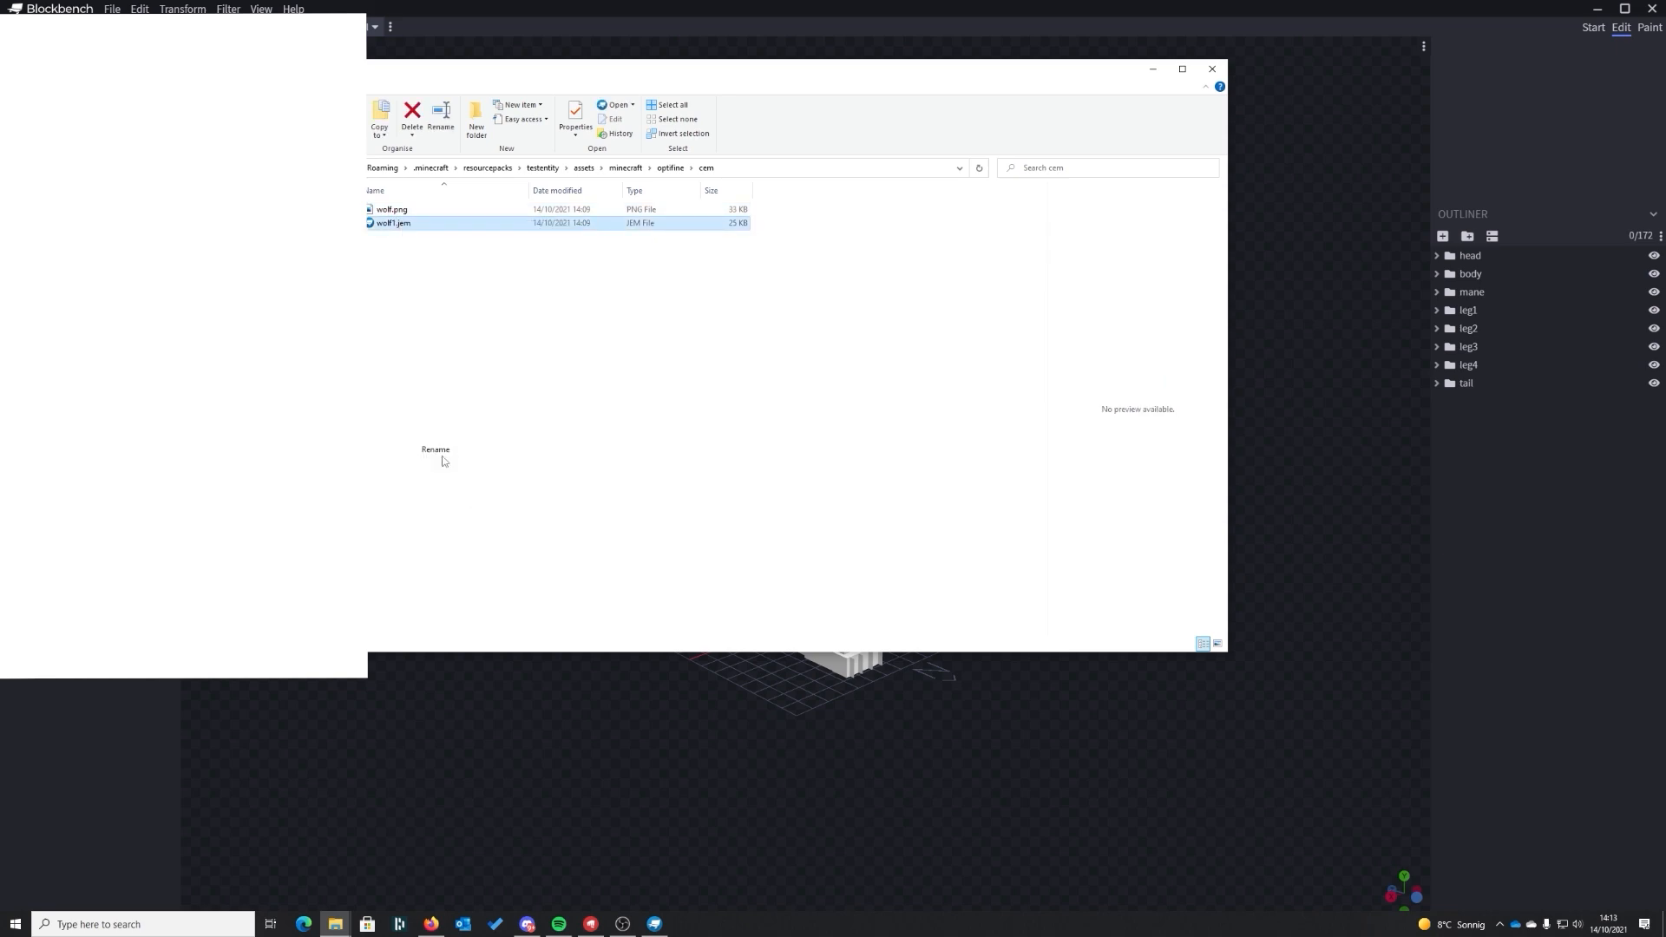
pyautogui.write('wolf.jem')
pyautogui.click(452, 352)
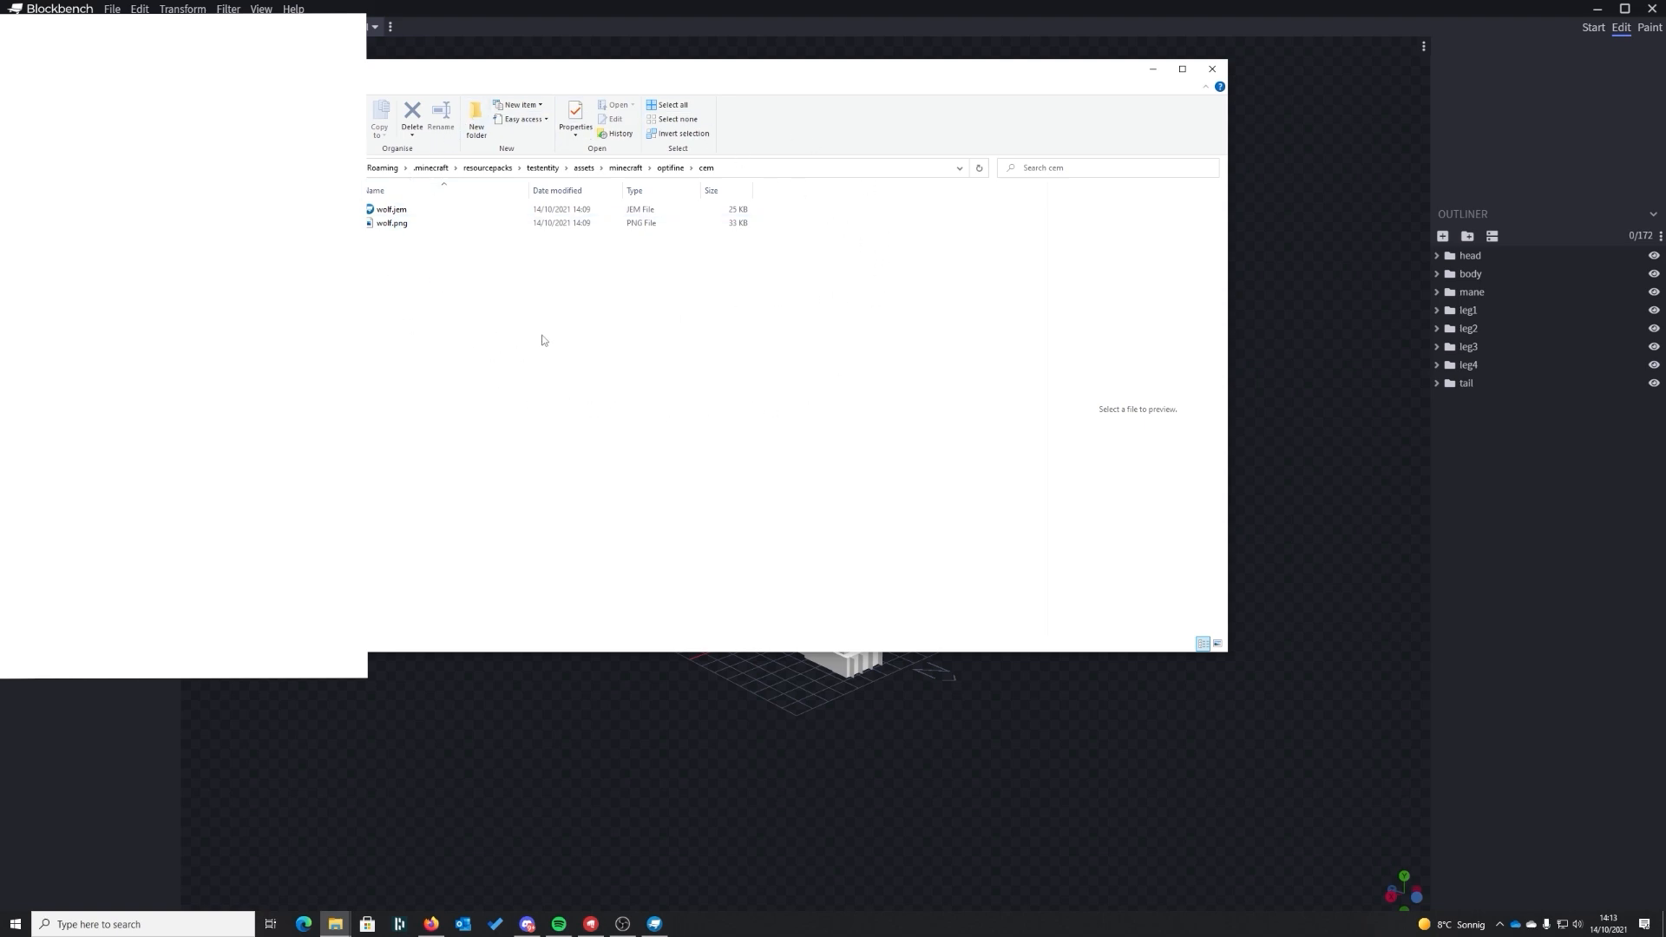
# - Return to the testentity folder through resourcepacks and correct the name of the pakc.mcmeta file to pack.mcmeta
pyautogui.click(499, 170)
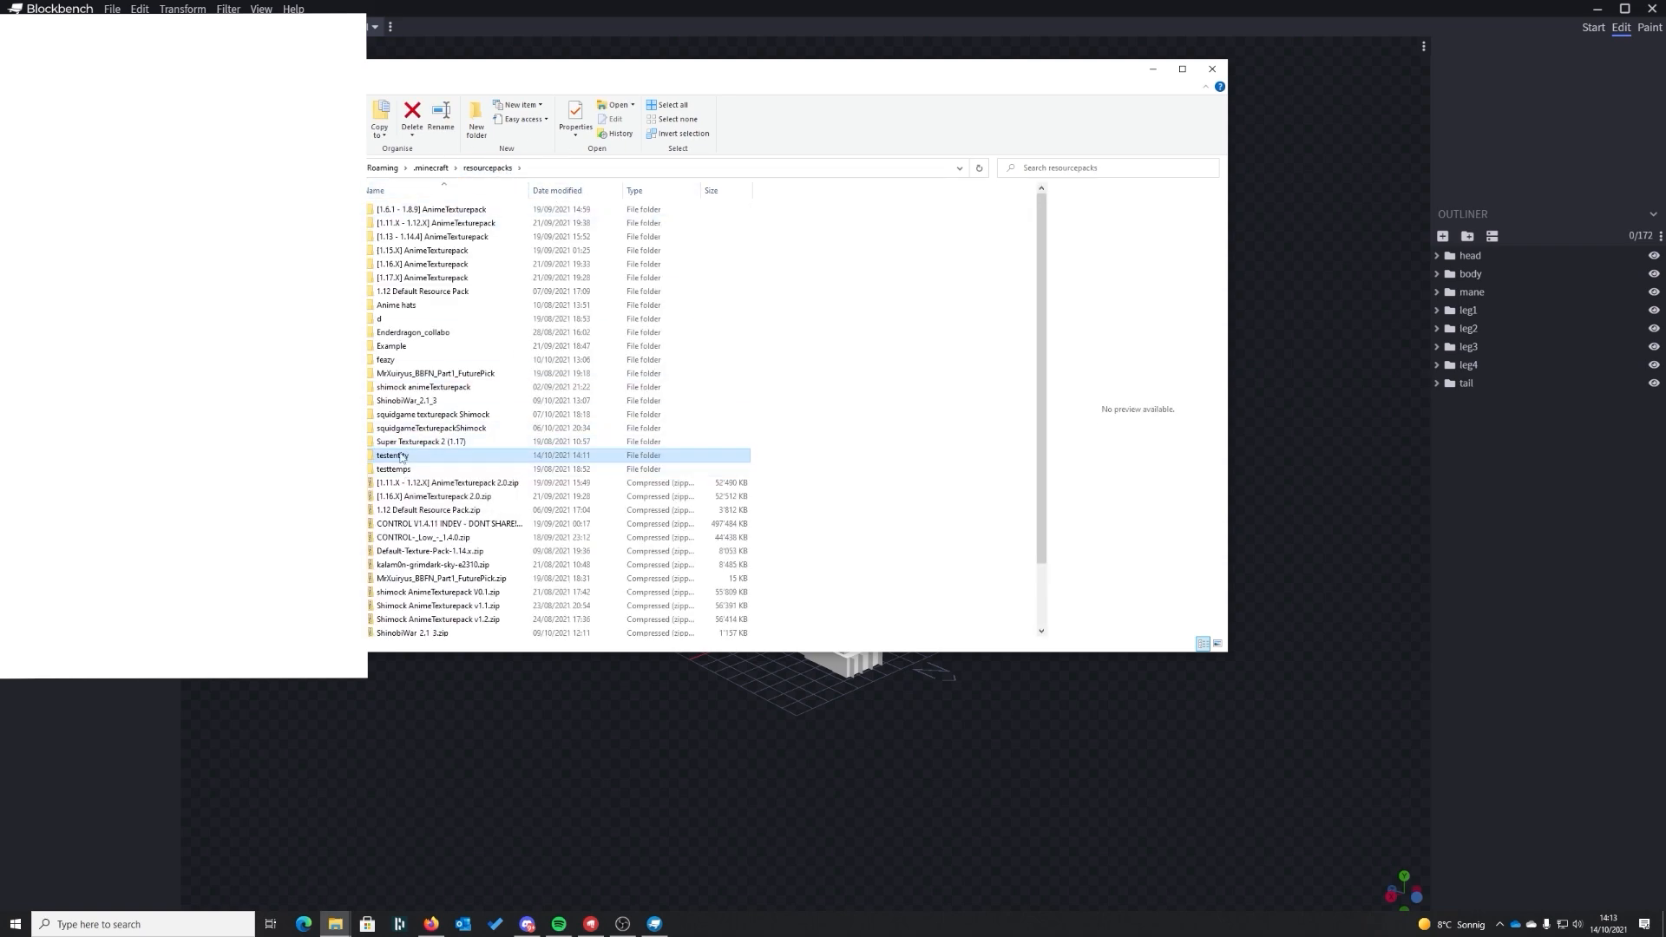
pyautogui.doubleClick(407, 440)
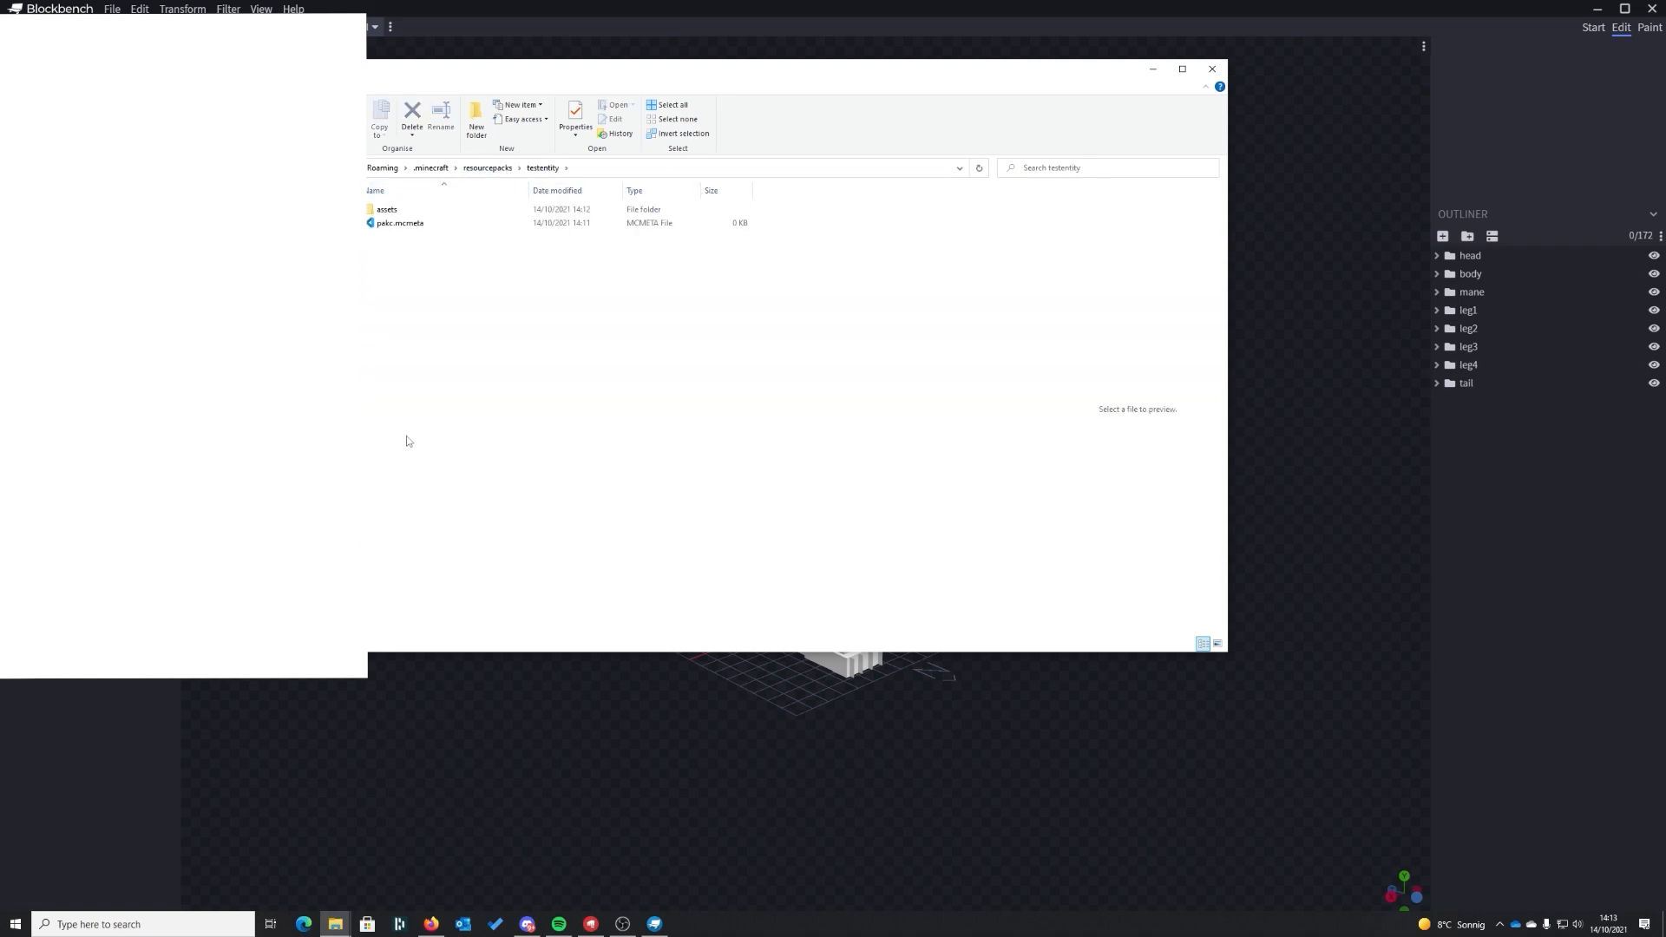
pyautogui.rightClick(429, 224)
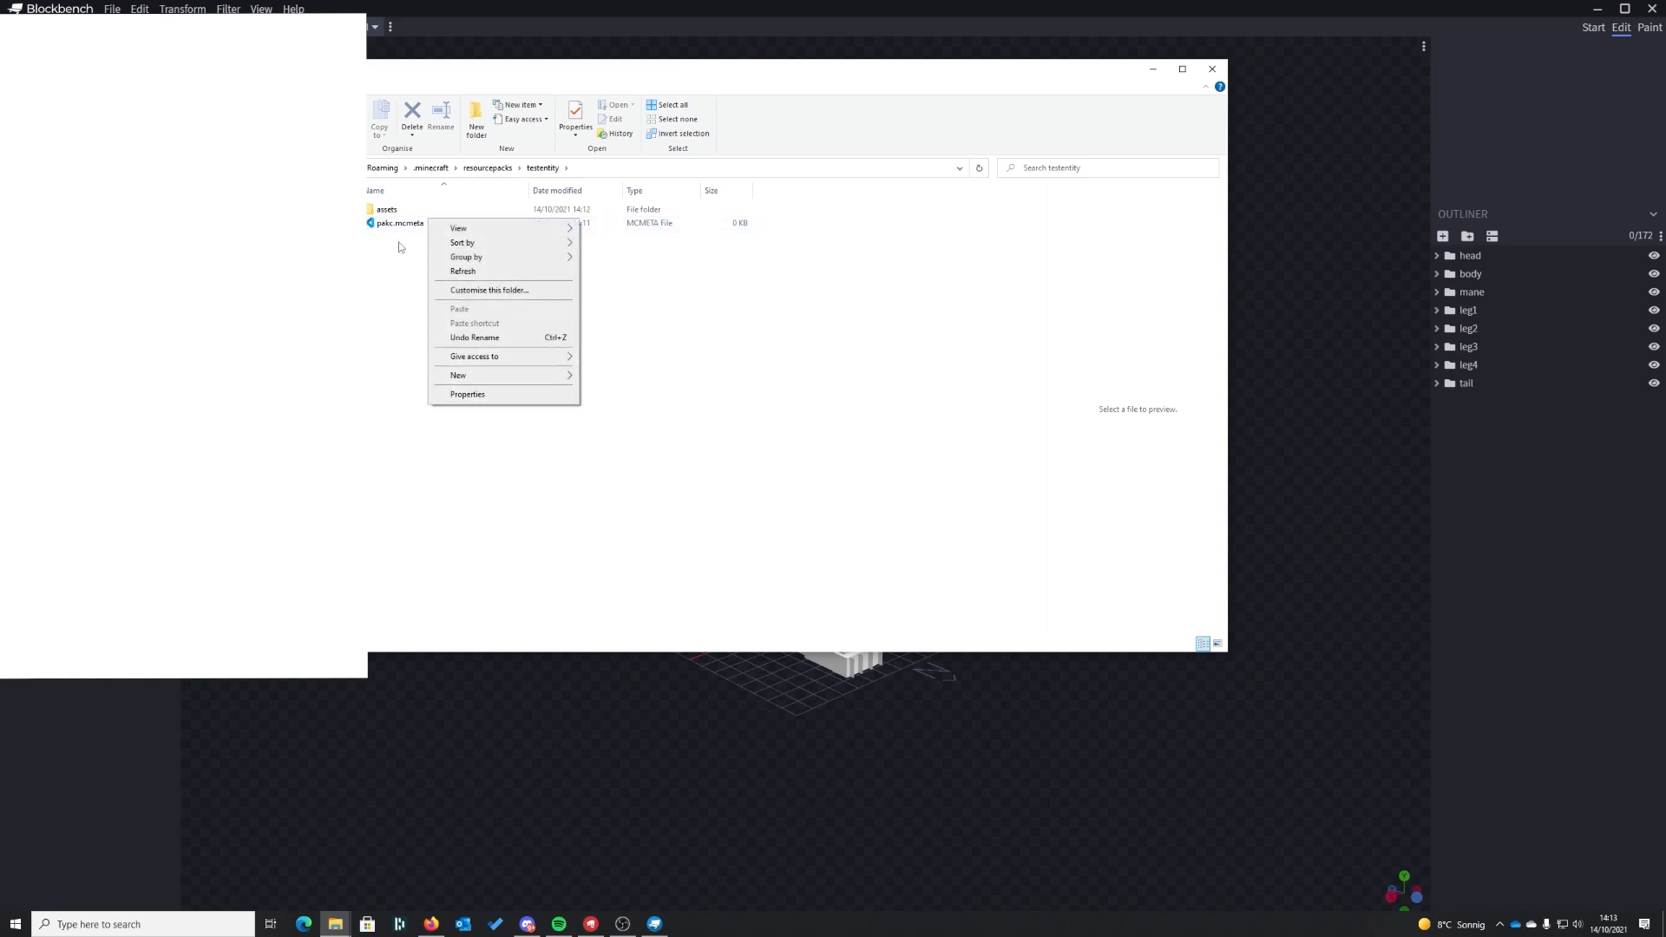
pyautogui.rightClick(398, 225)
pyautogui.click(434, 453)
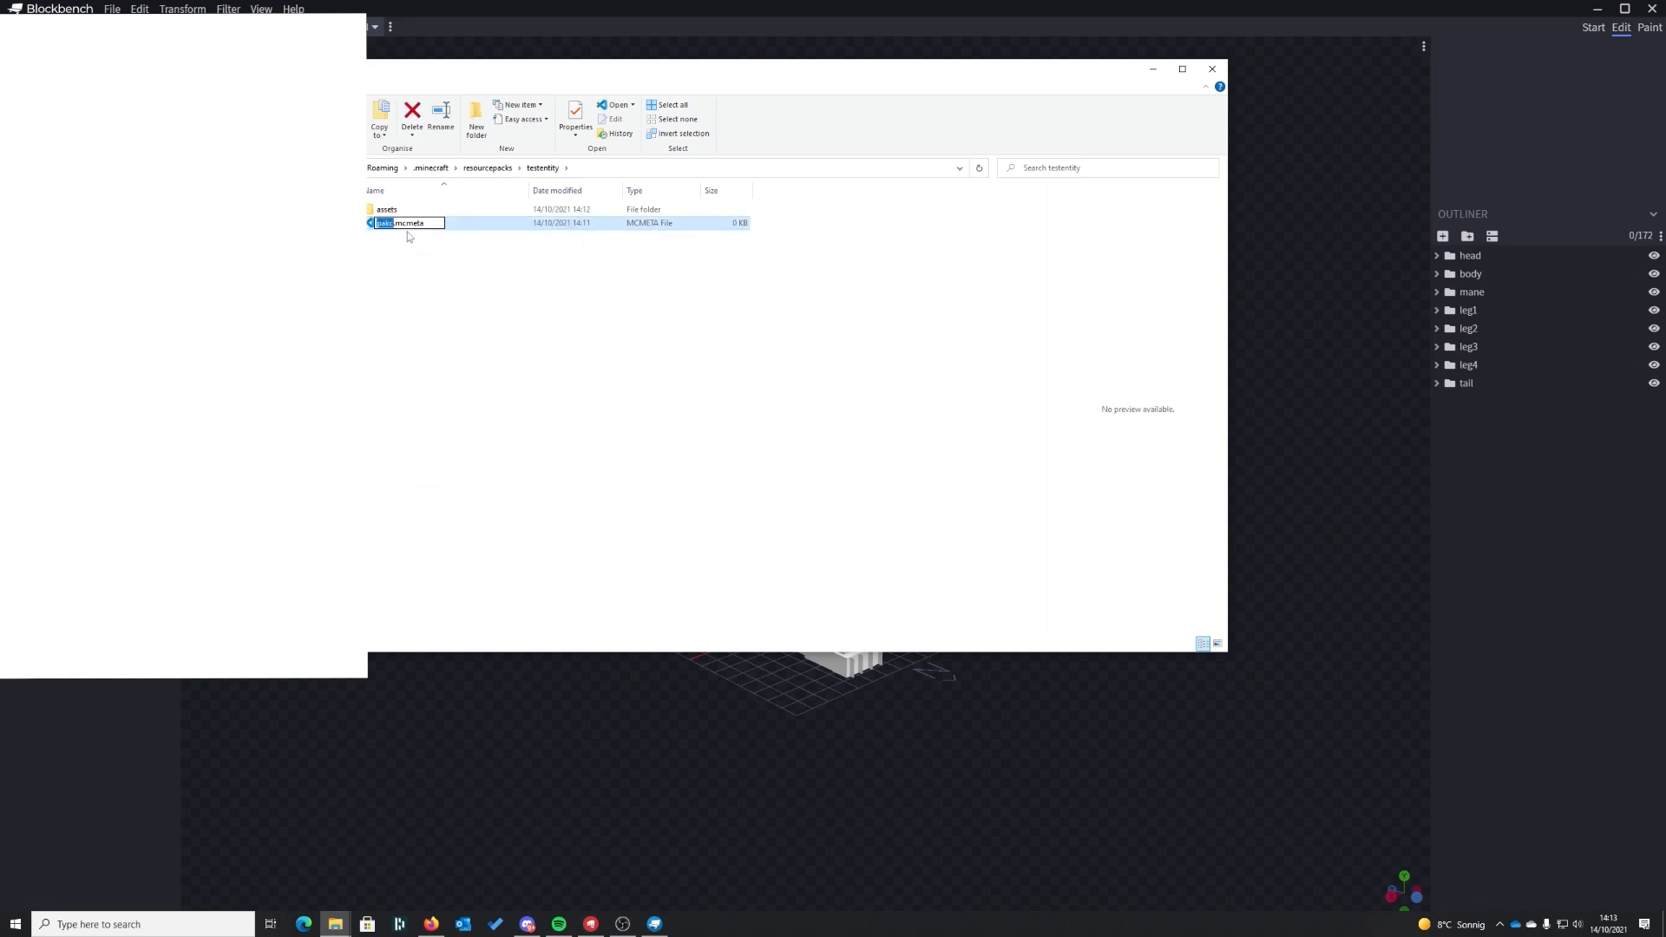
pyautogui.press('Right')
pyautogui.press('BackSpace')
pyautogui.press('BackSpace')
pyautogui.write('ck')
pyautogui.click(422, 316)
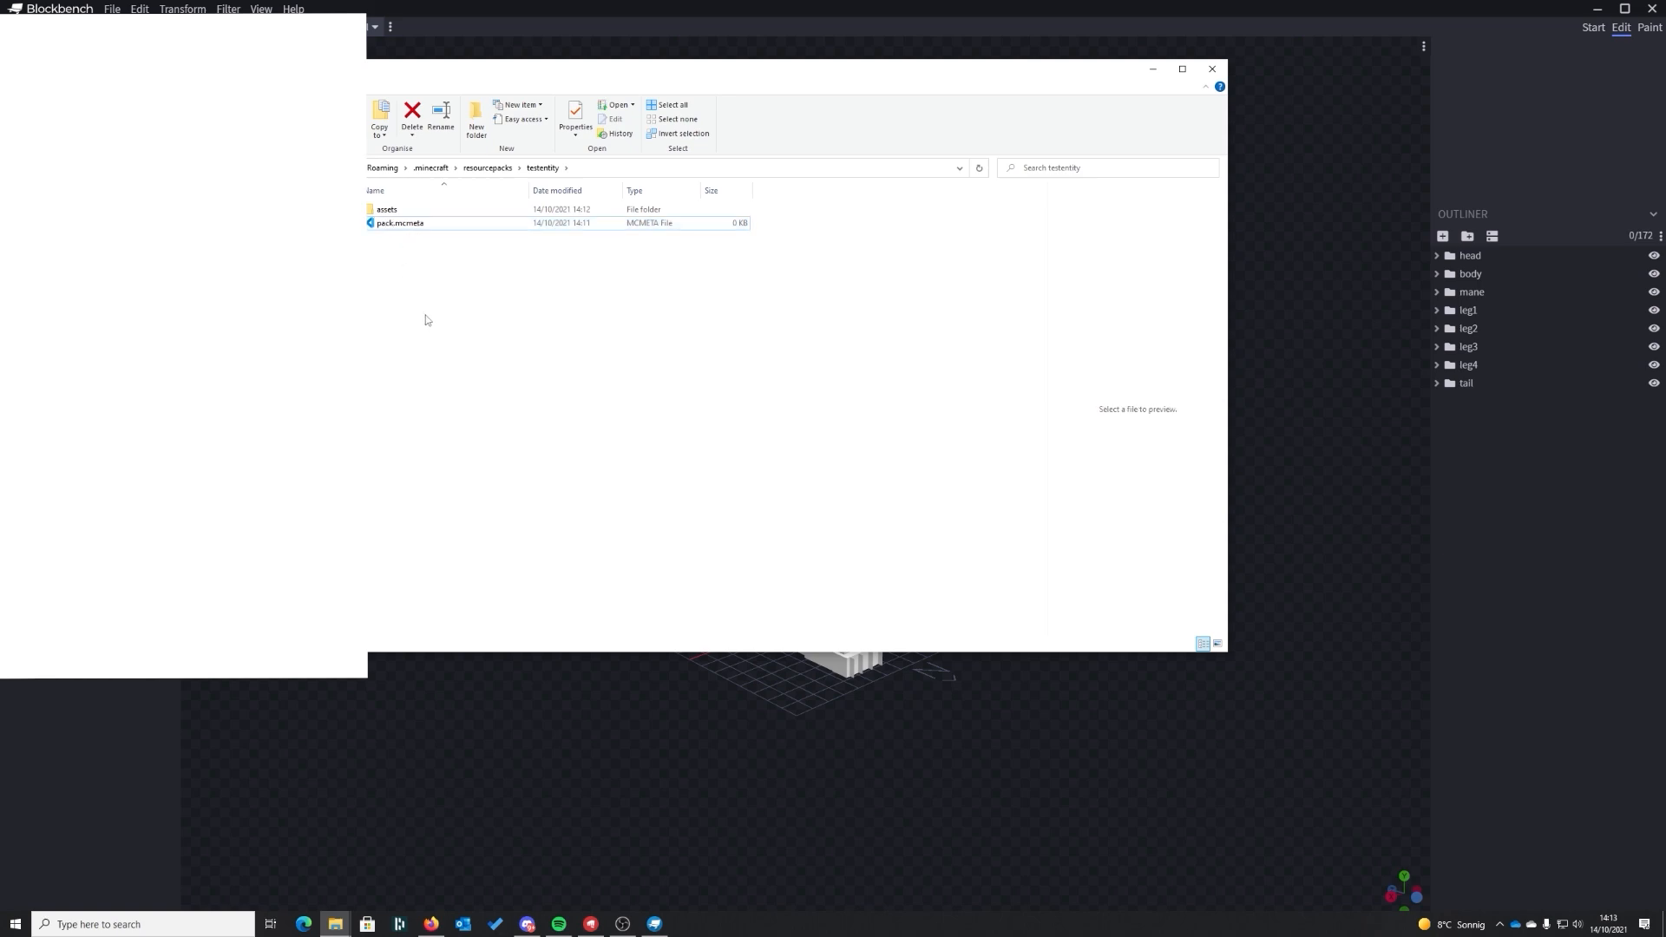
# - Open pack.mcmeta with Notepad without making it the default app for .mcmeta files
pyautogui.rightClick(394, 226)
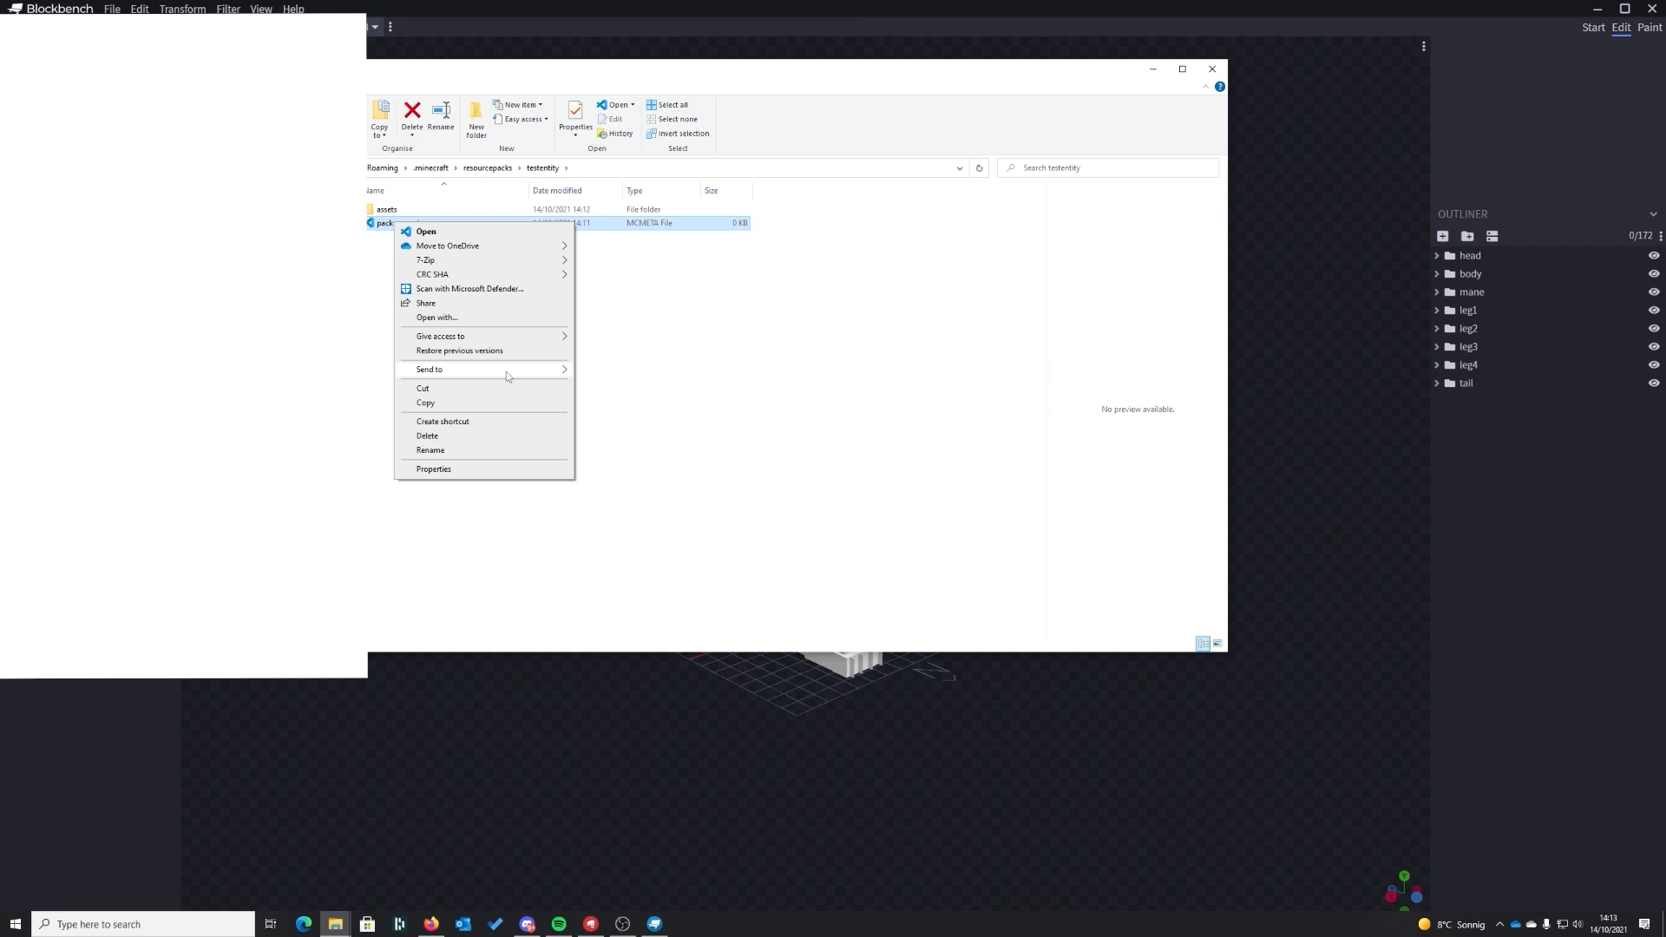
pyautogui.click(535, 321)
pyautogui.click(744, 394)
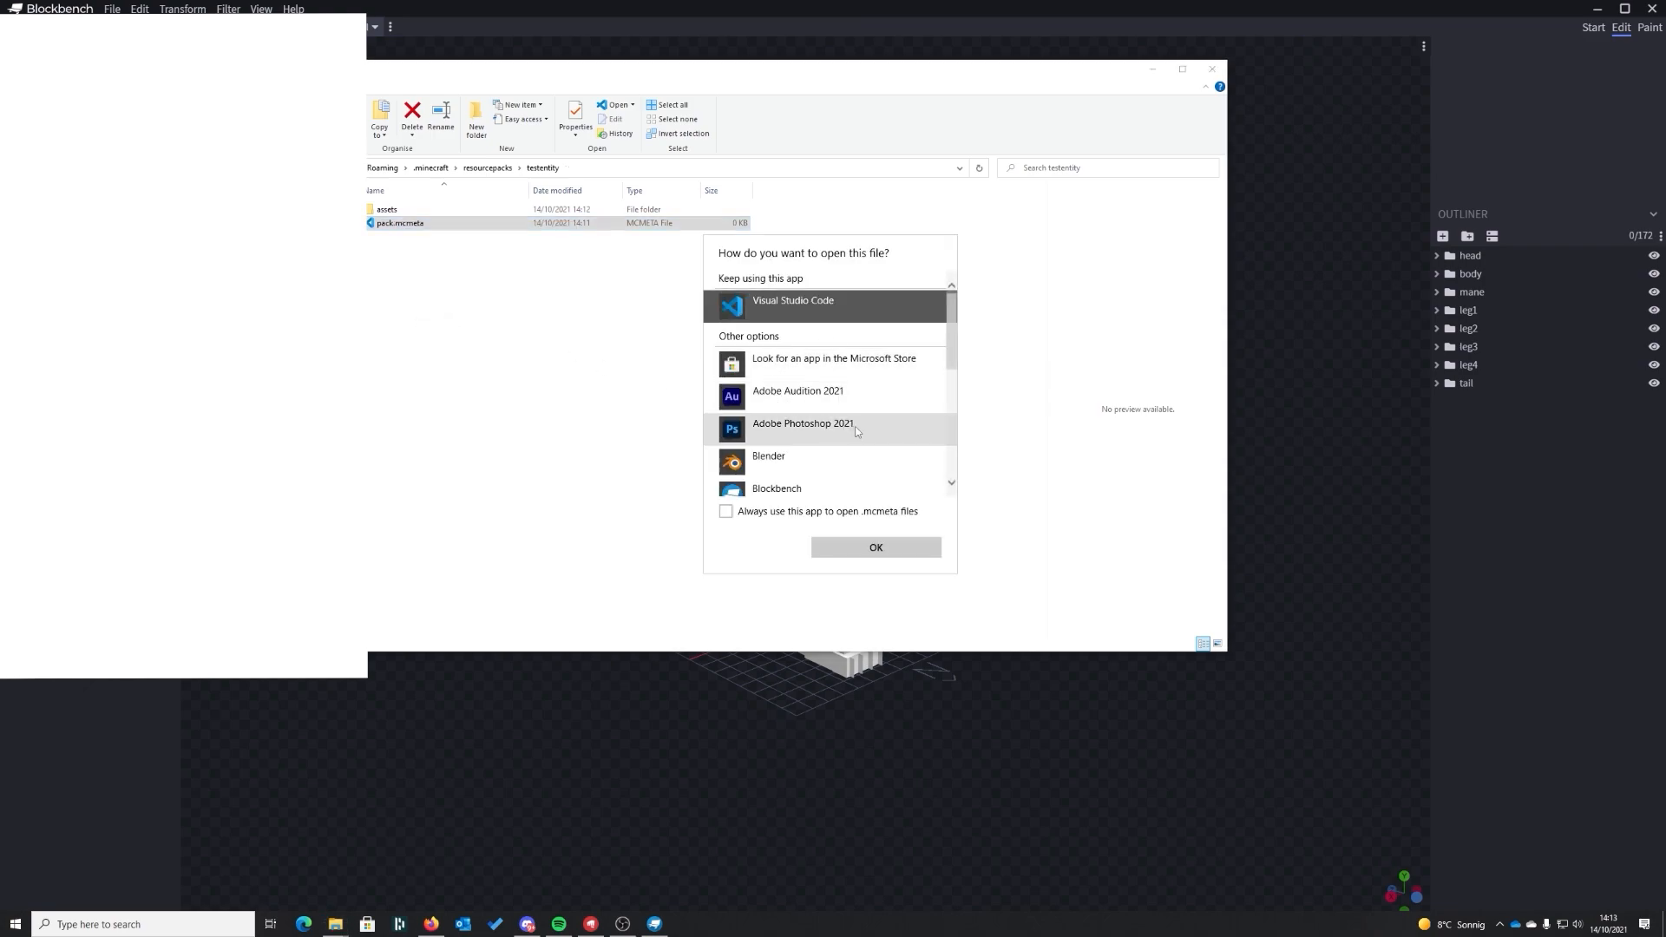
pyautogui.scroll(-5, 850, 425)
pyautogui.click(768, 360)
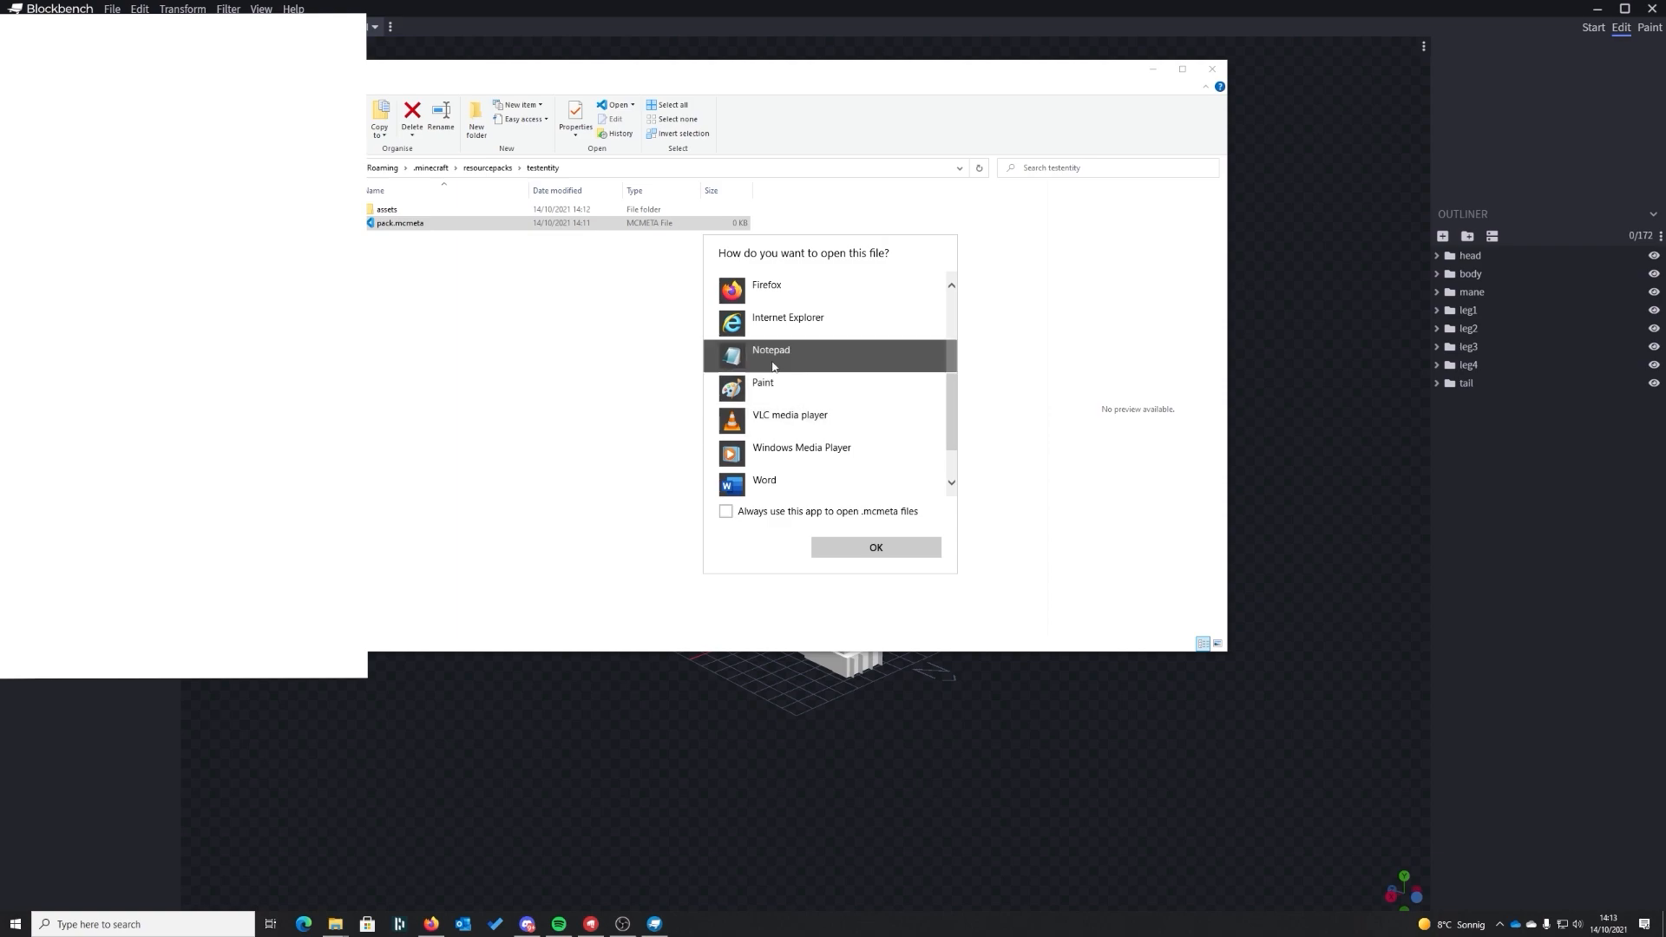
pyautogui.click(872, 547)
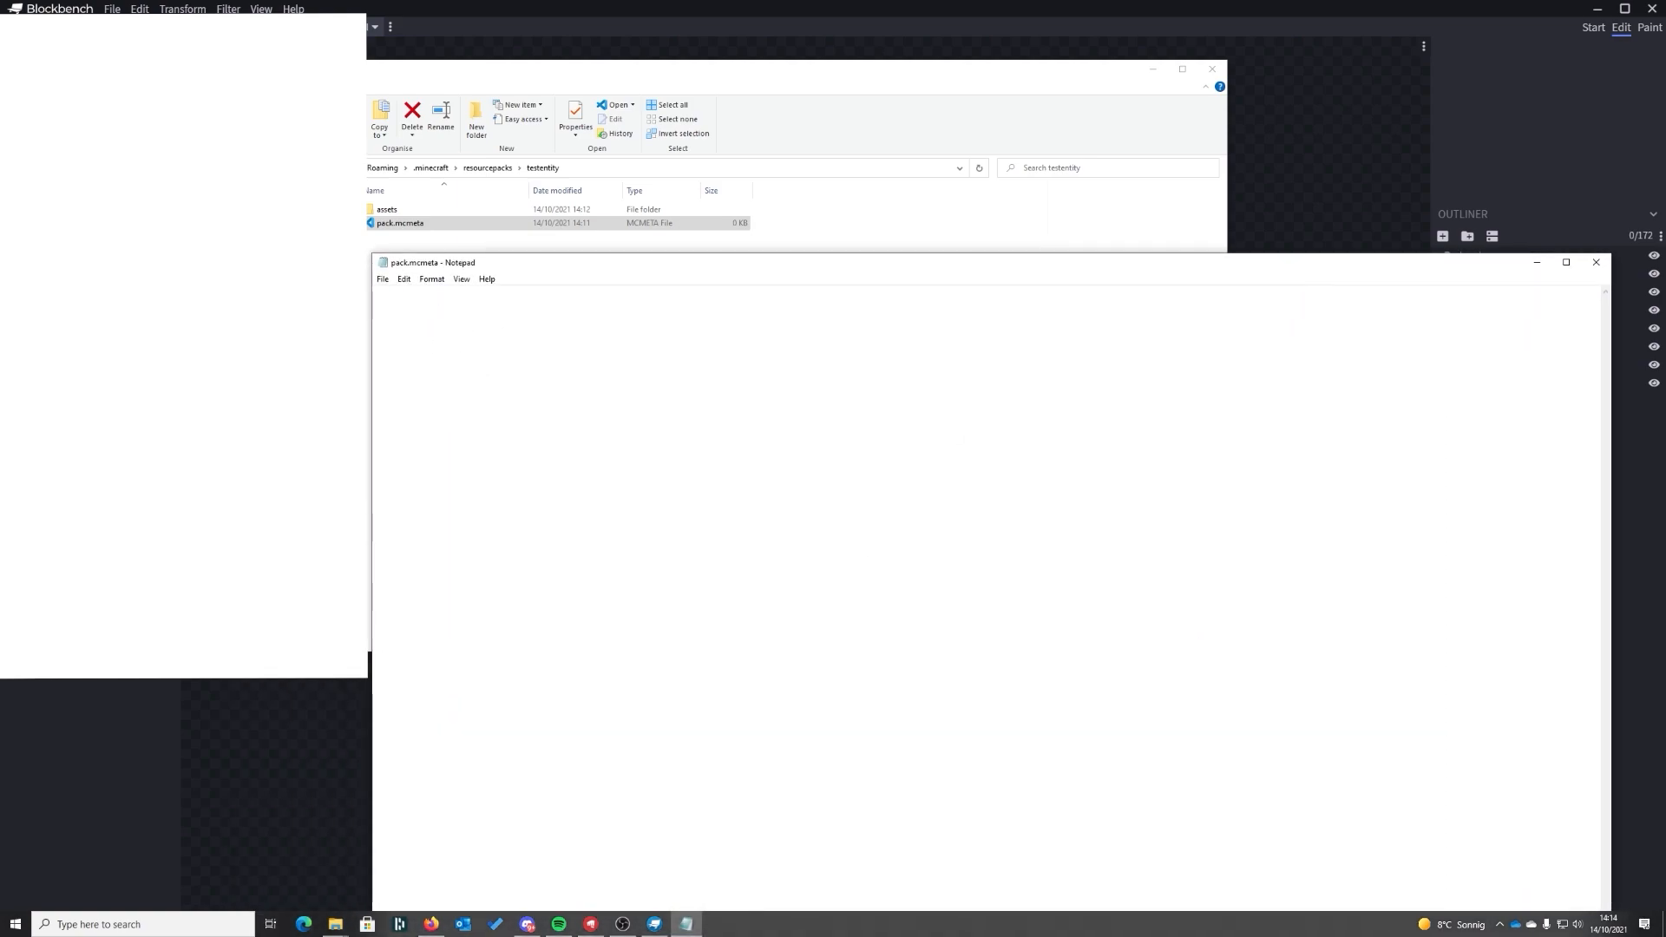
# - Move the Notepad window lower and clear the Visual Studio Code window away from in front of it
pyautogui.moveTo(558, 269); pyautogui.dragTo(540, 351)
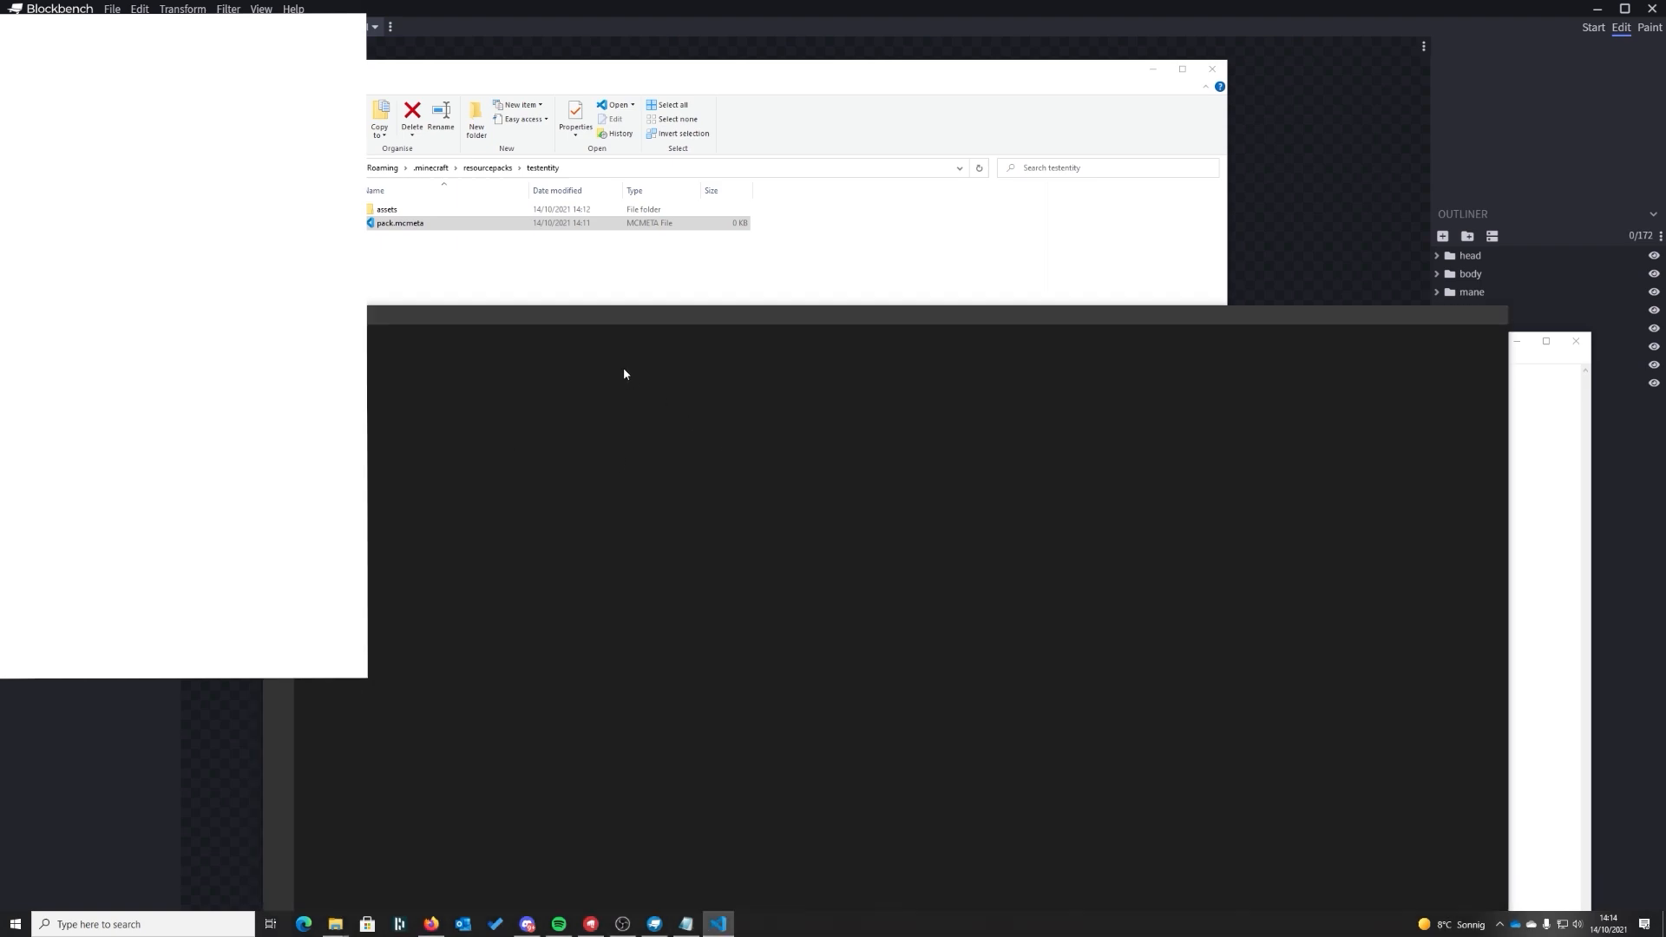
pyautogui.moveTo(623, 314); pyautogui.dragTo(0, 416)
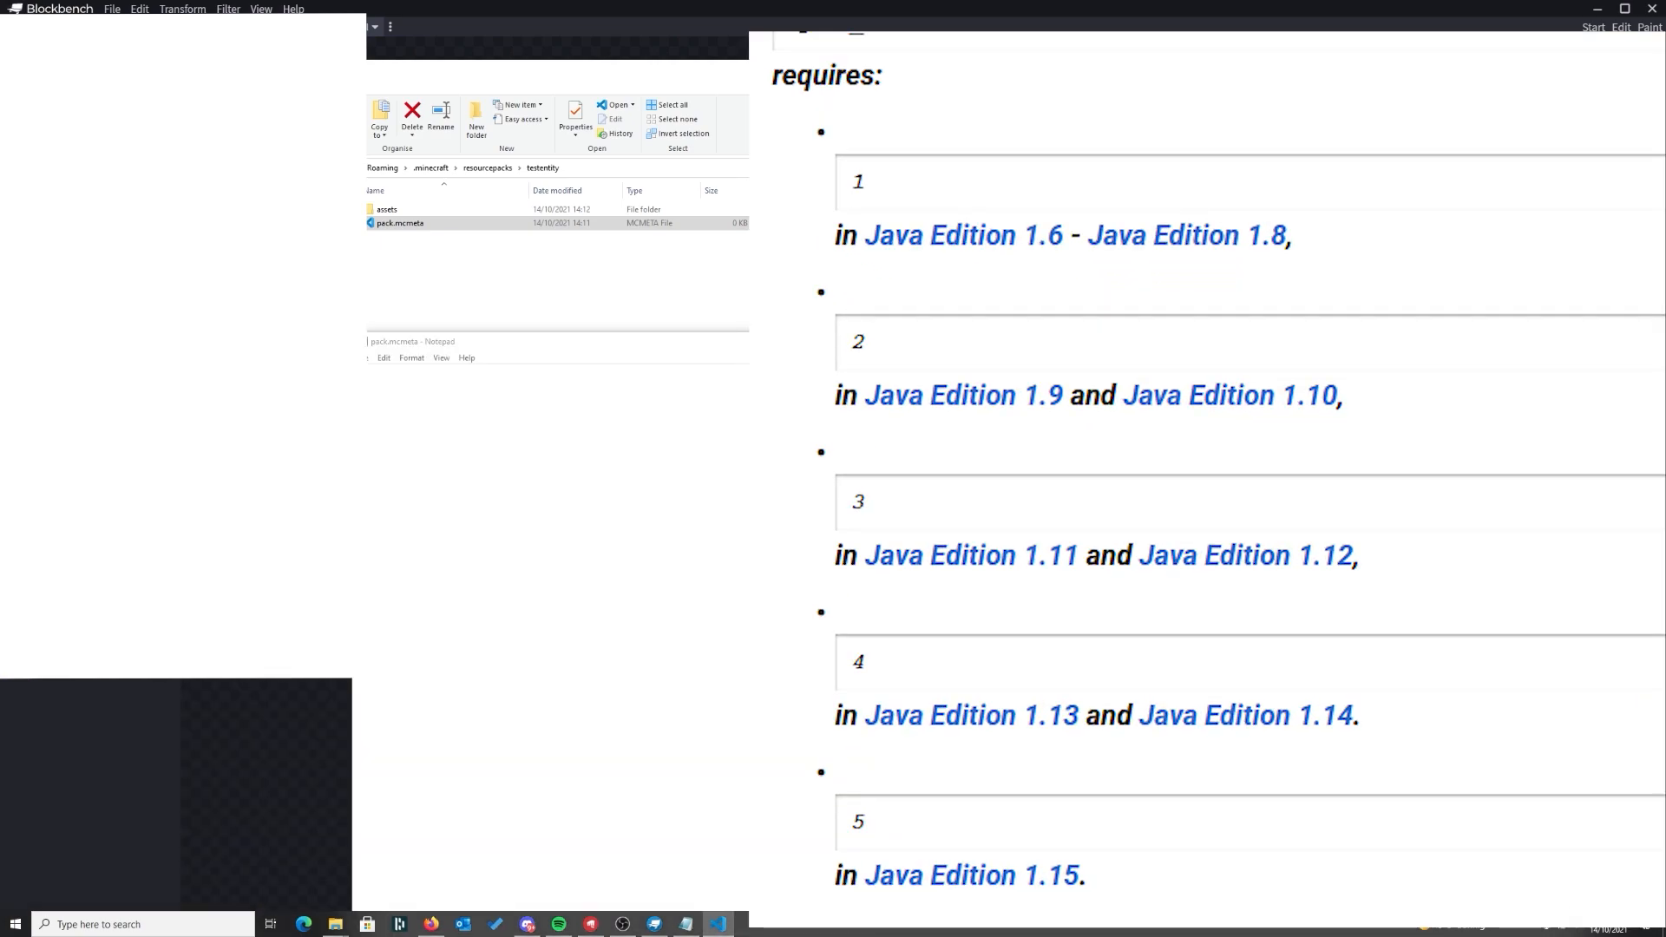
pyautogui.hotkey('alt', 'F4')
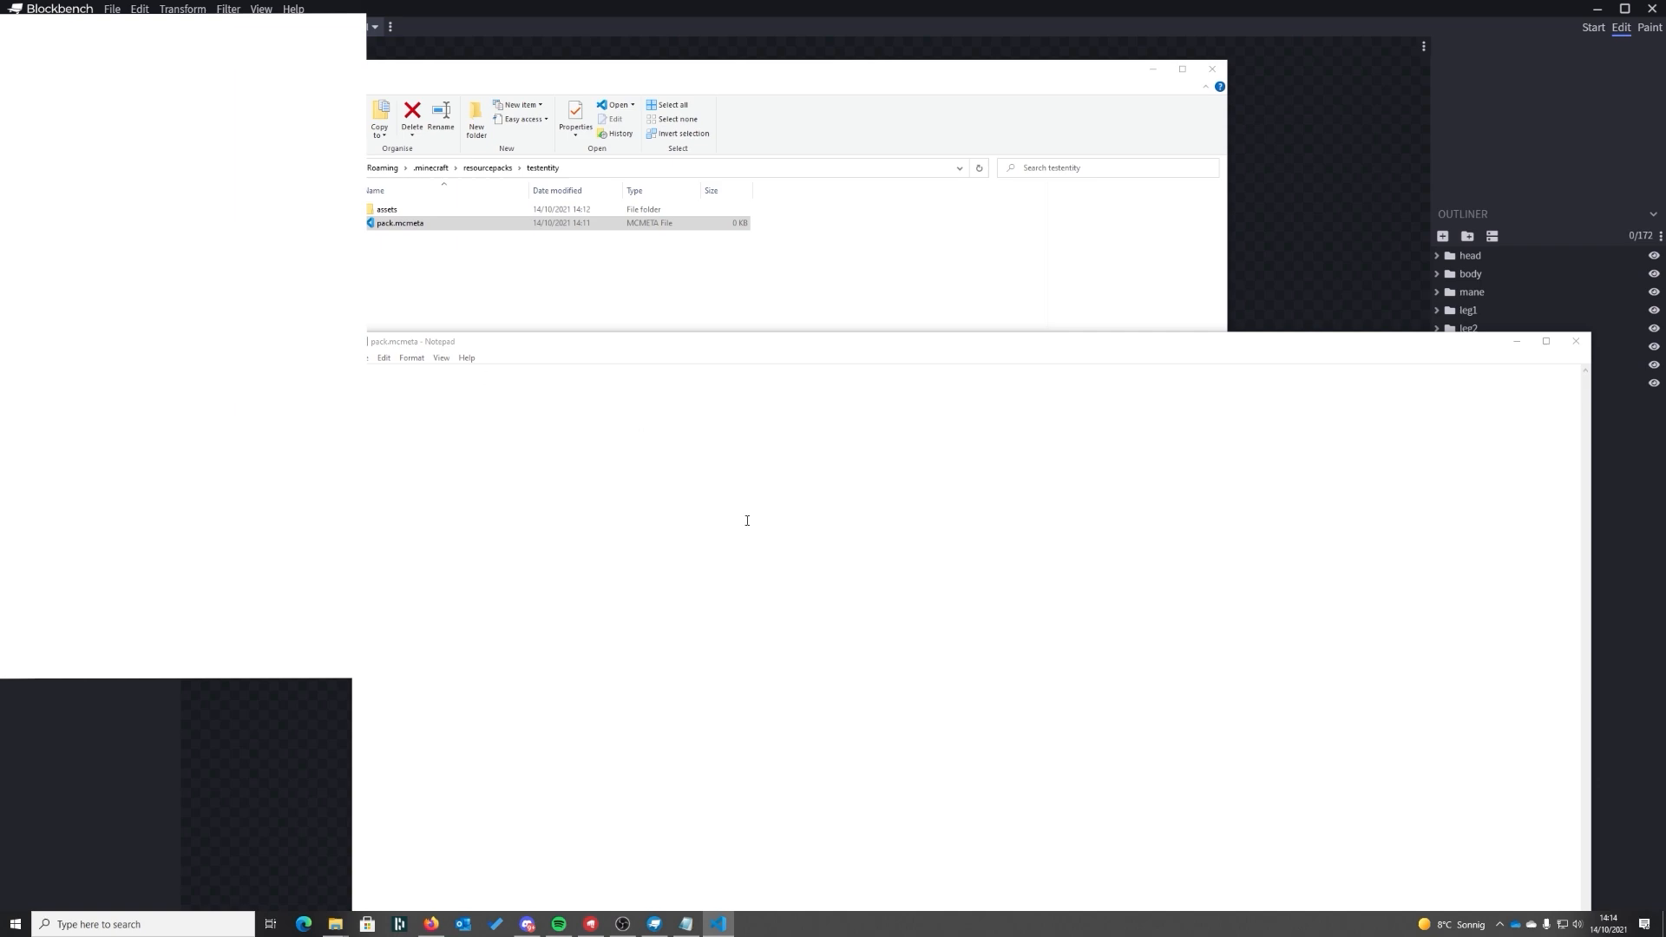
# - Insert the pack definition block into pack.mcmeta and set its pack_format value to 6
pyautogui.write('{"pack": {   "pack_format": 4,   "description": "Texturepack fait par Shimock dans le thème des Animés" }}')
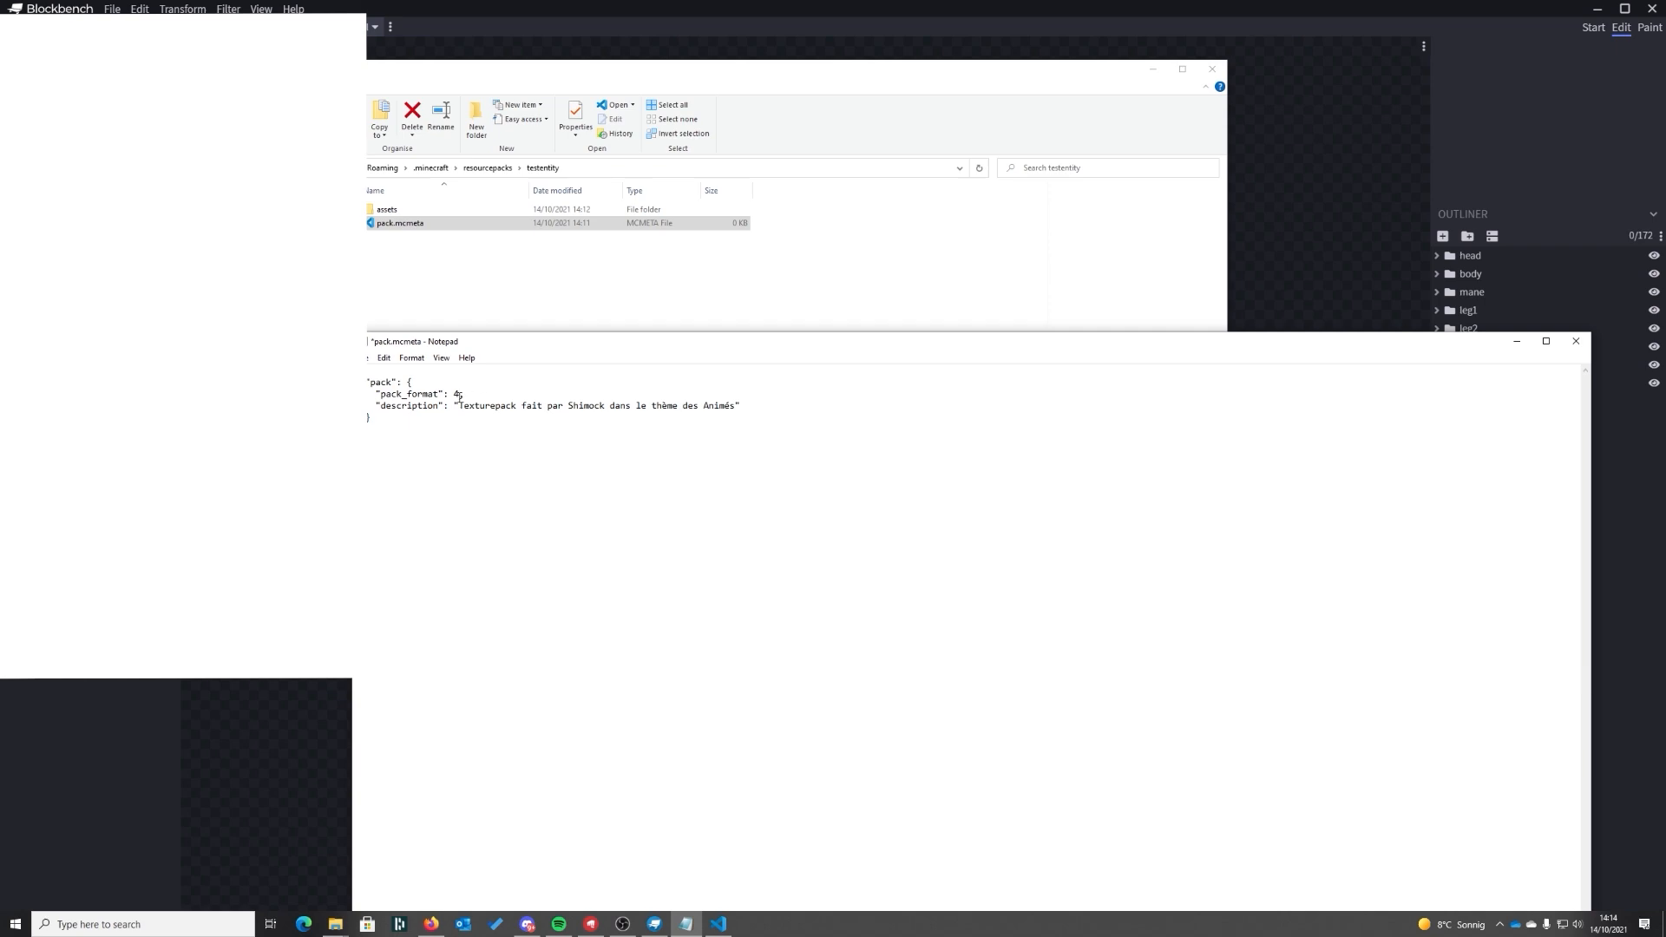
pyautogui.click(460, 395)
pyautogui.press('BackSpace')
pyautogui.write('6')
# - Replace the pack description with "Test shimock vidéo entity", save pack.mcmeta and close Notepad
pyautogui.moveTo(737, 405); pyautogui.dragTo(461, 399)
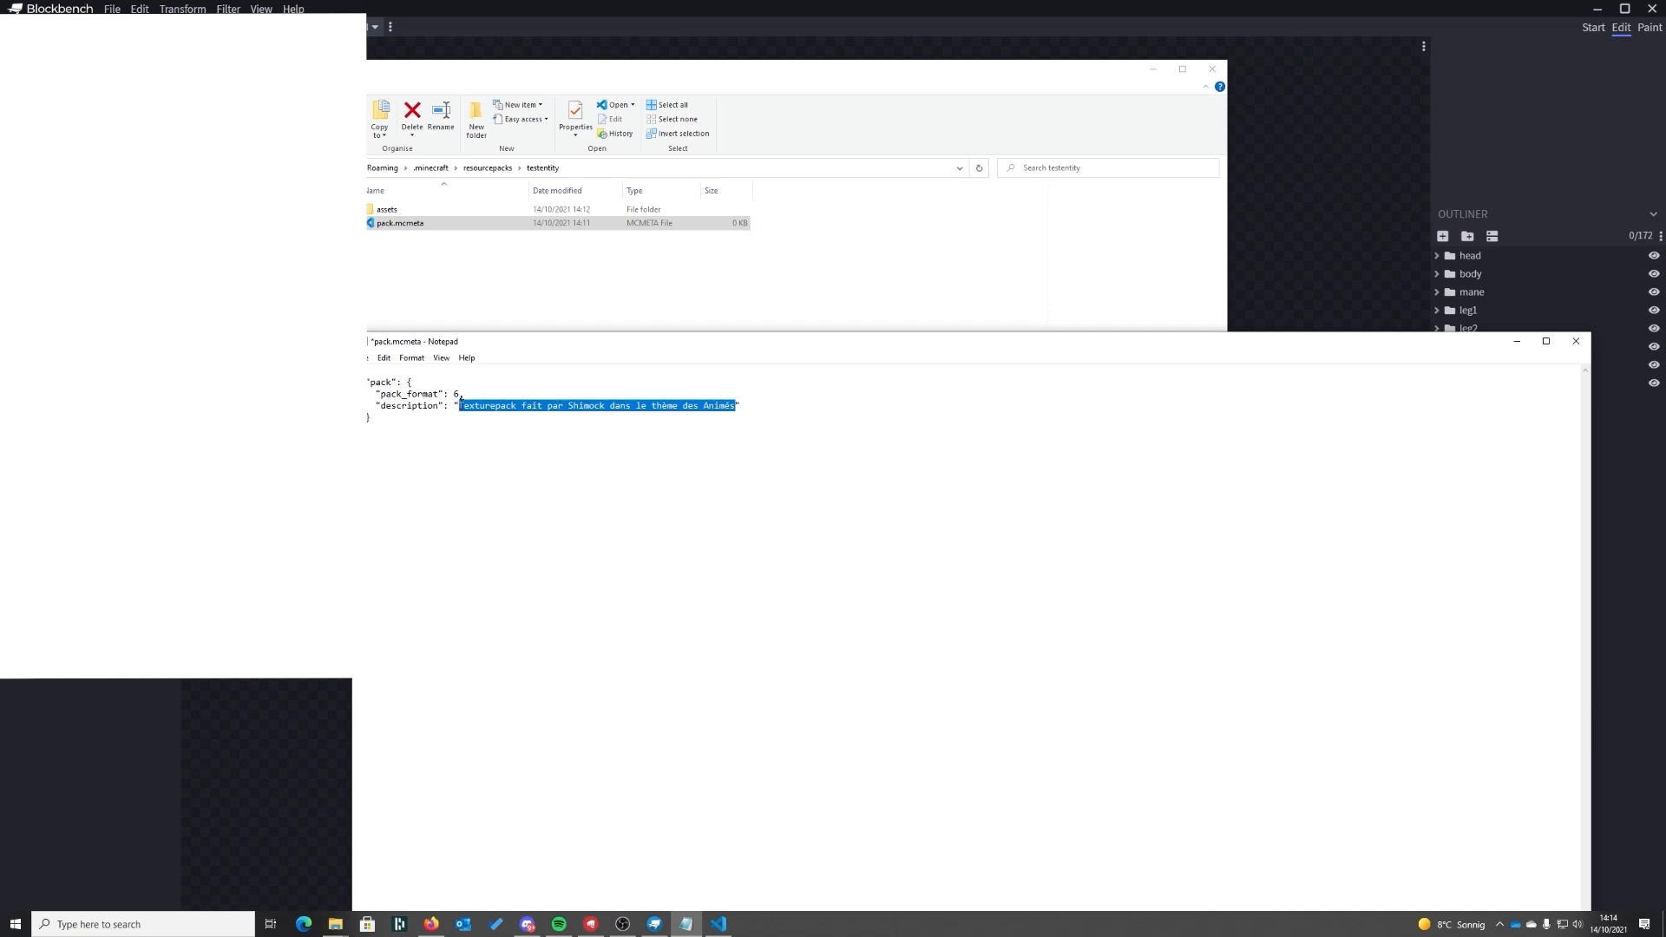
pyautogui.write('Test shimoc')
pyautogui.write('k')
pyautogui.write(' vidéo')
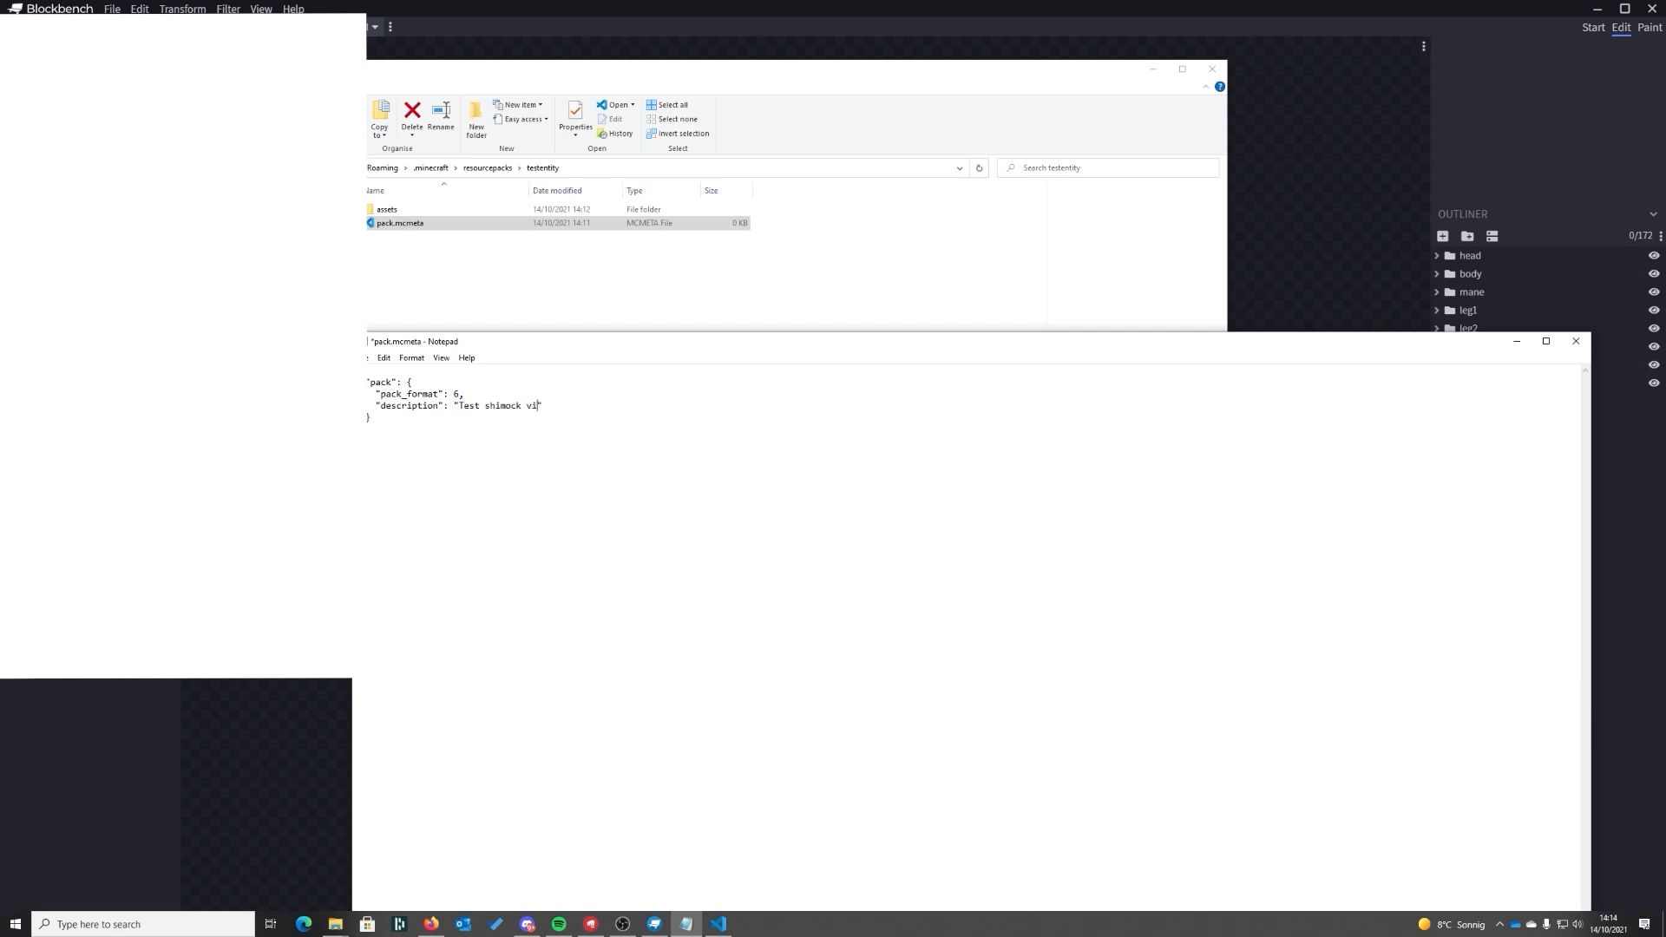
pyautogui.write(' entity')
pyautogui.hotkey('ctrl', 's')
pyautogui.click(1575, 340)
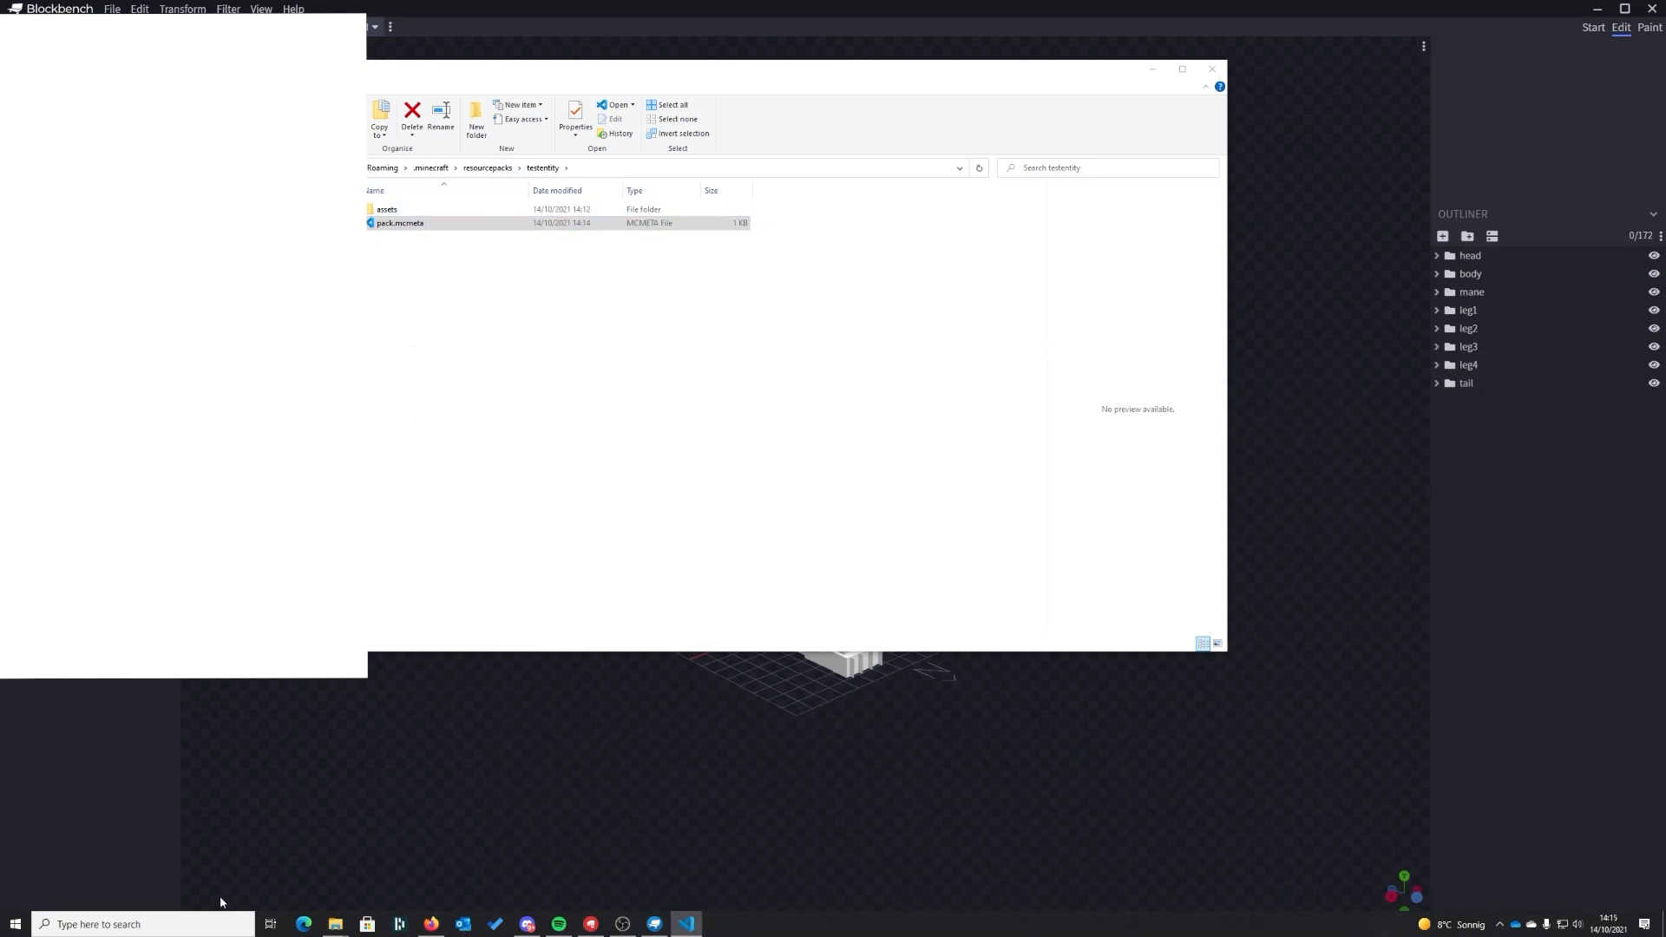
# - Launch the Minecraft Launcher and move its window slightly higher over the File Explorer window
pyautogui.click(203, 920)
pyautogui.click(393, 592)
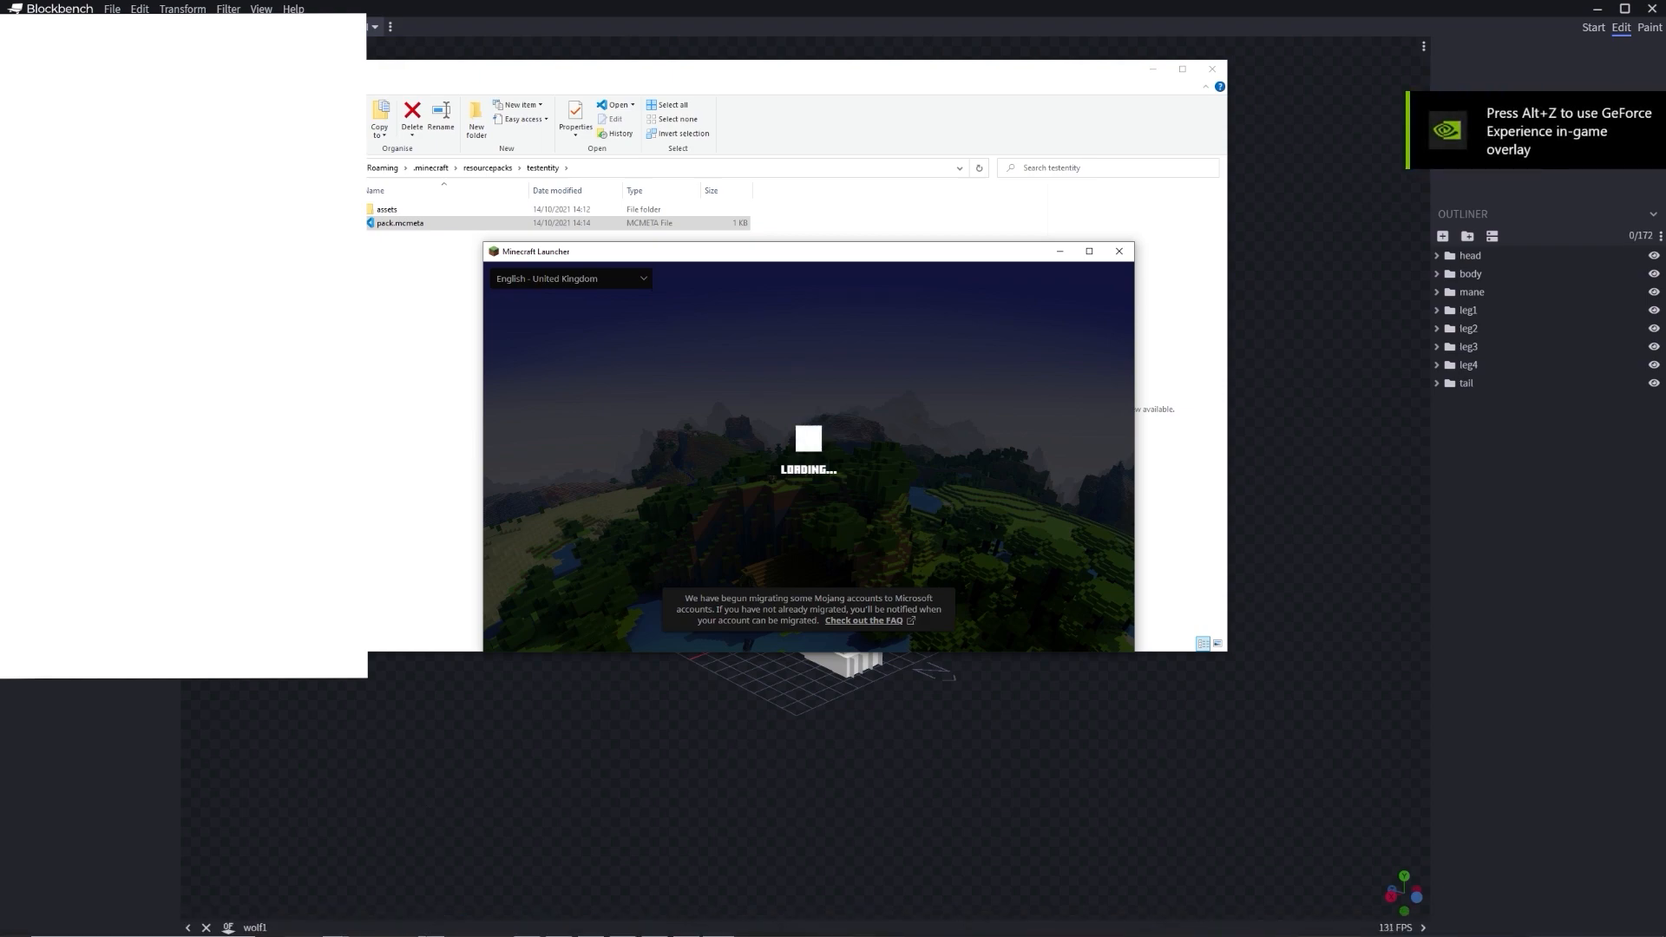
pyautogui.click(436, 874)
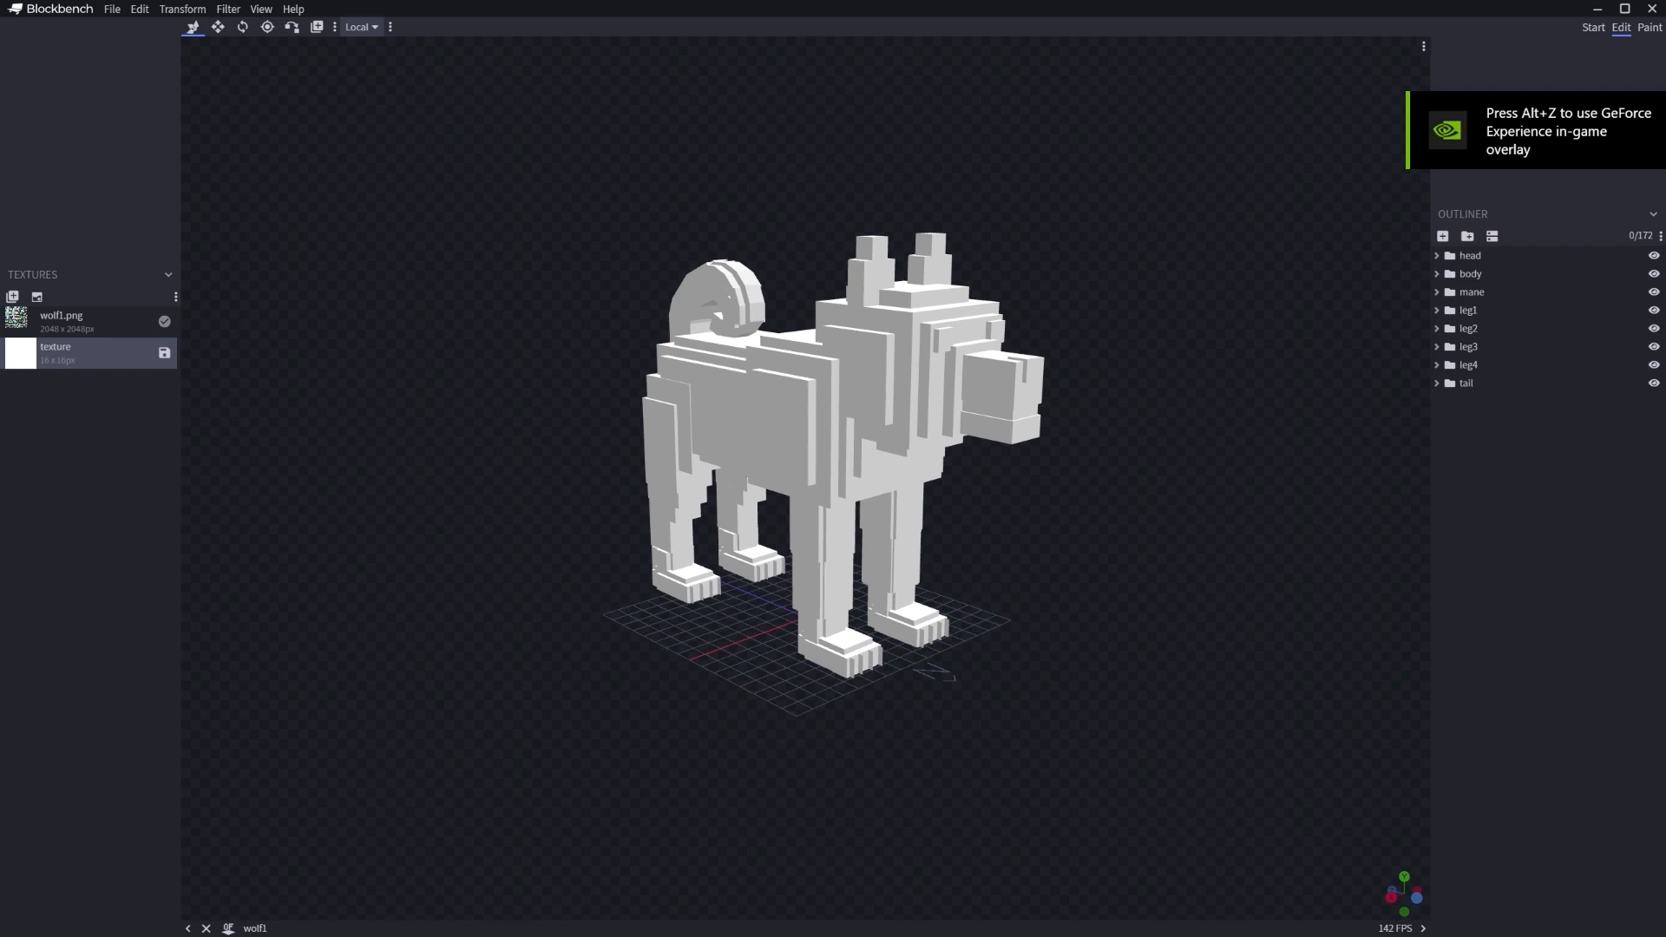
pyautogui.hotkey('alt', 'Tab')
pyautogui.click(725, 256)
pyautogui.moveTo(725, 258); pyautogui.dragTo(719, 245)
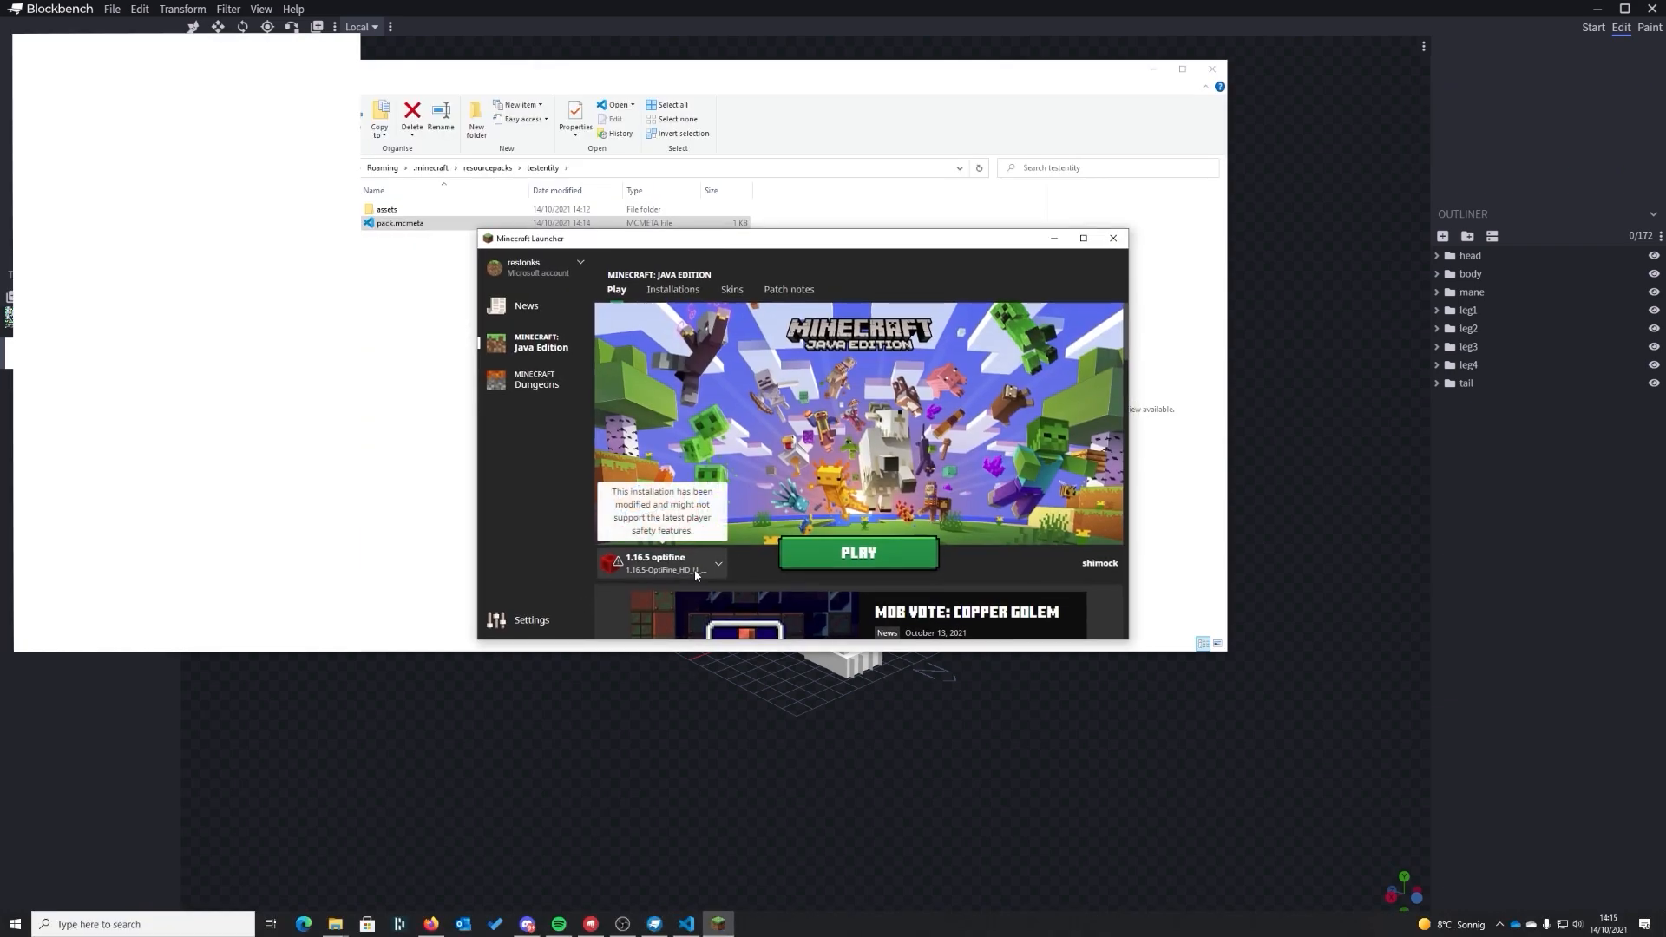
# - Switch to Firefox, search for optifine in a new tab and open the OptiFine downloads page
pyautogui.click(431, 923)
pyautogui.click(599, 13)
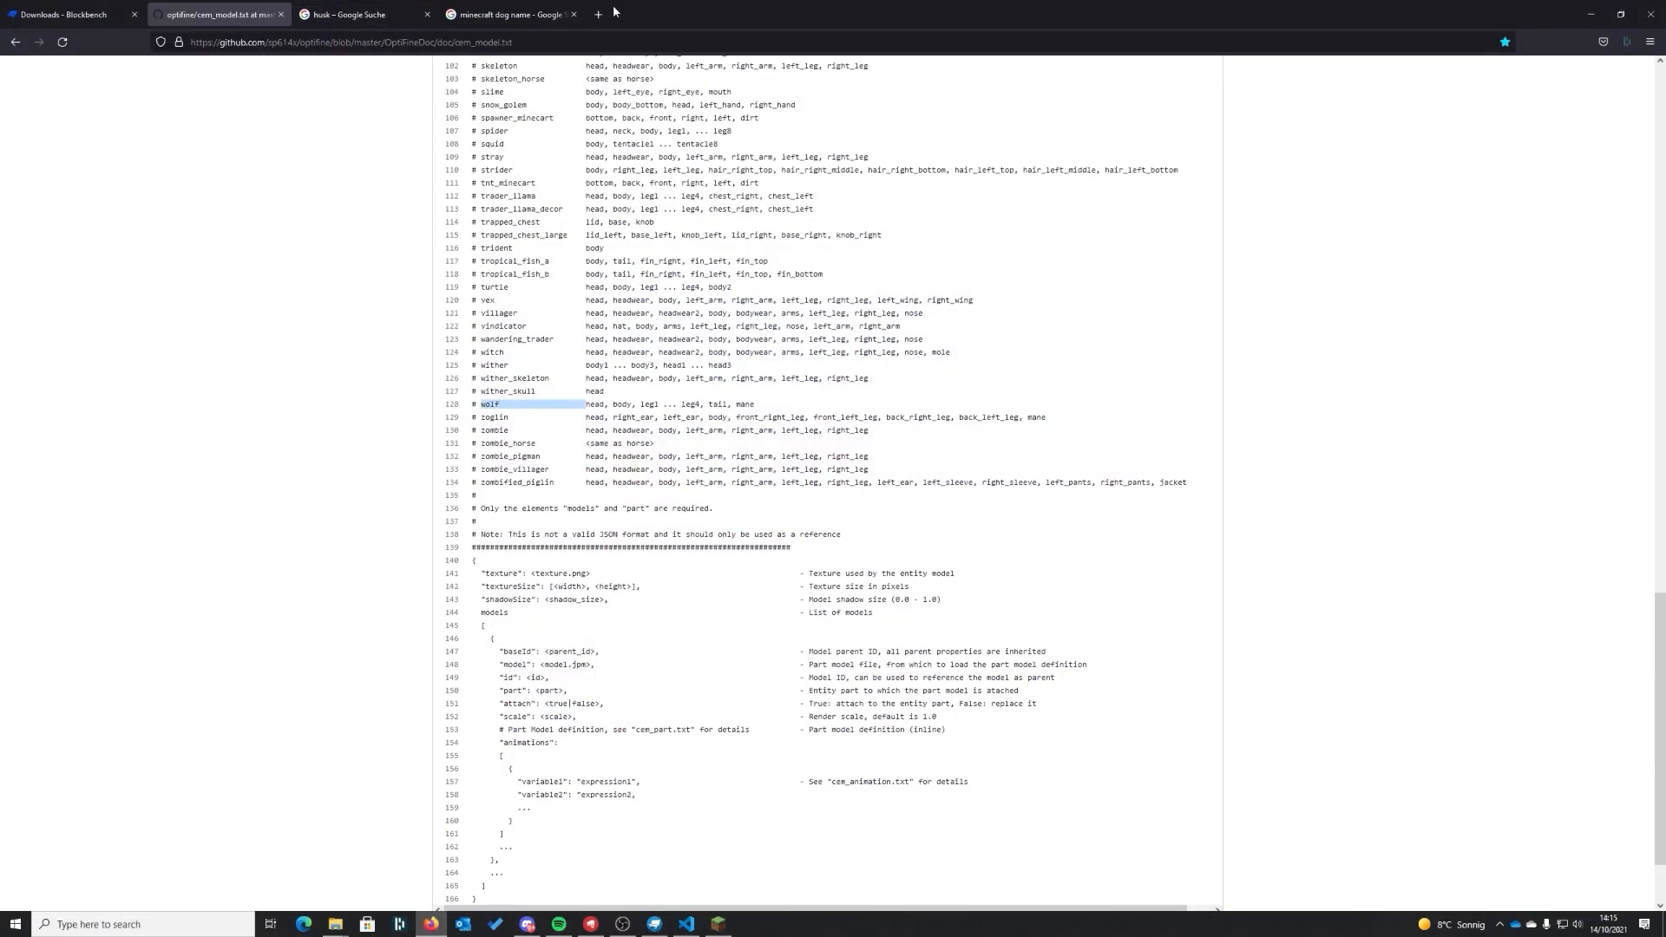
pyautogui.write('optigin')
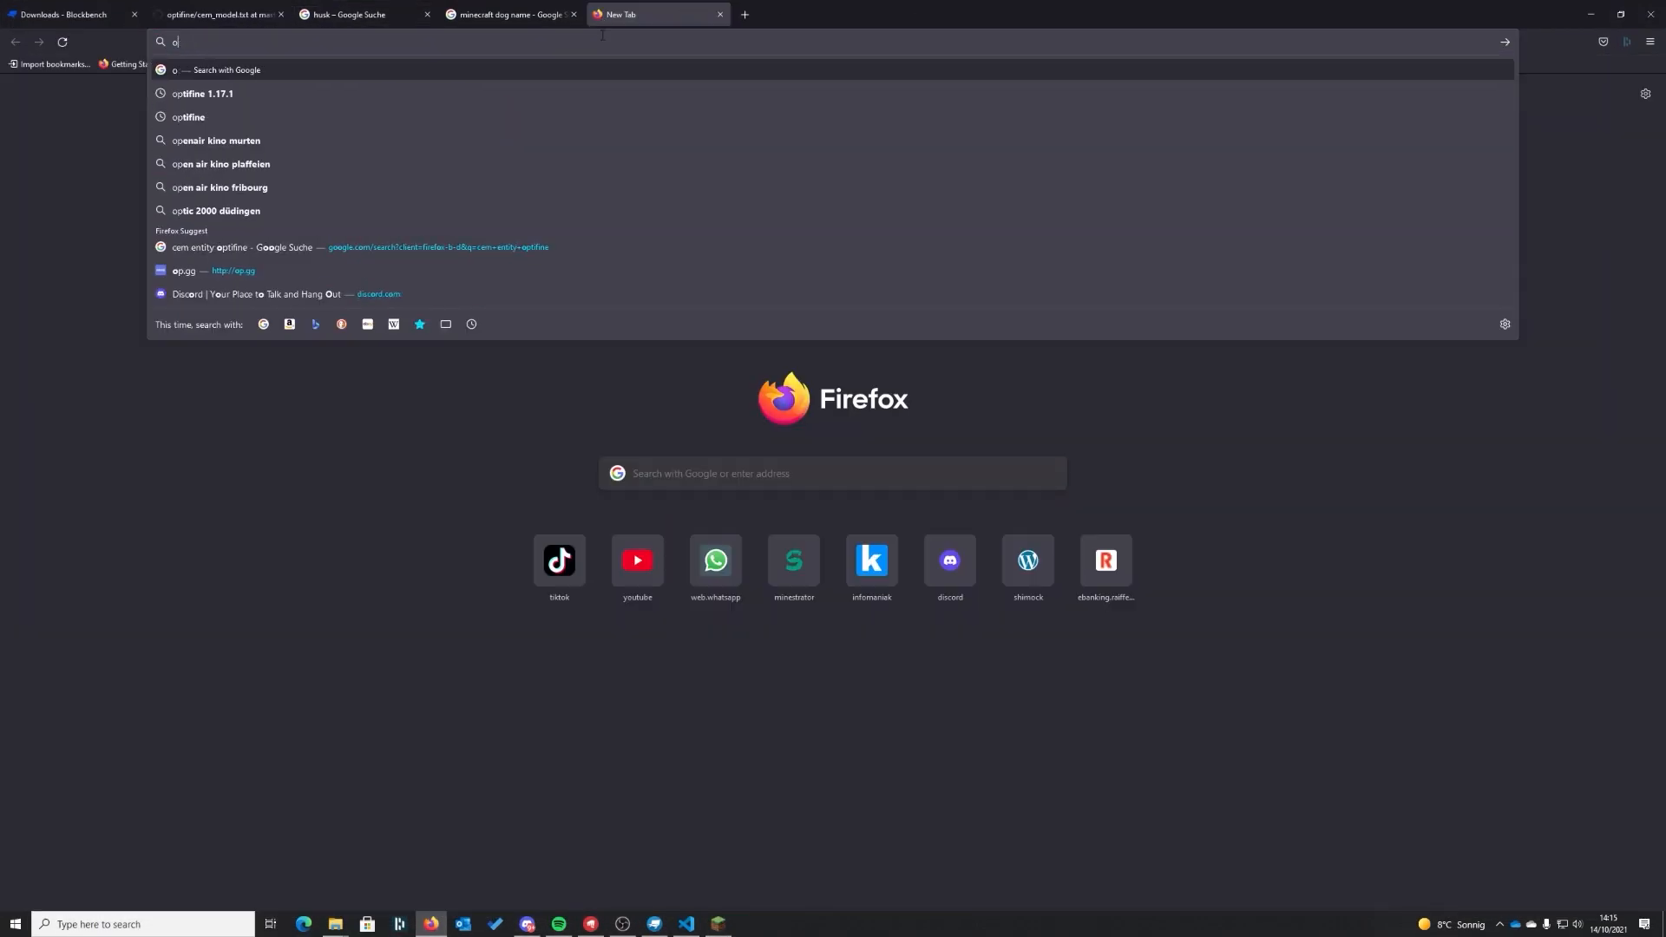
pyautogui.press('BackSpace')
pyautogui.press('BackSpace')
pyautogui.press('BackSpace')
pyautogui.write('fibne')
pyautogui.press('Return')
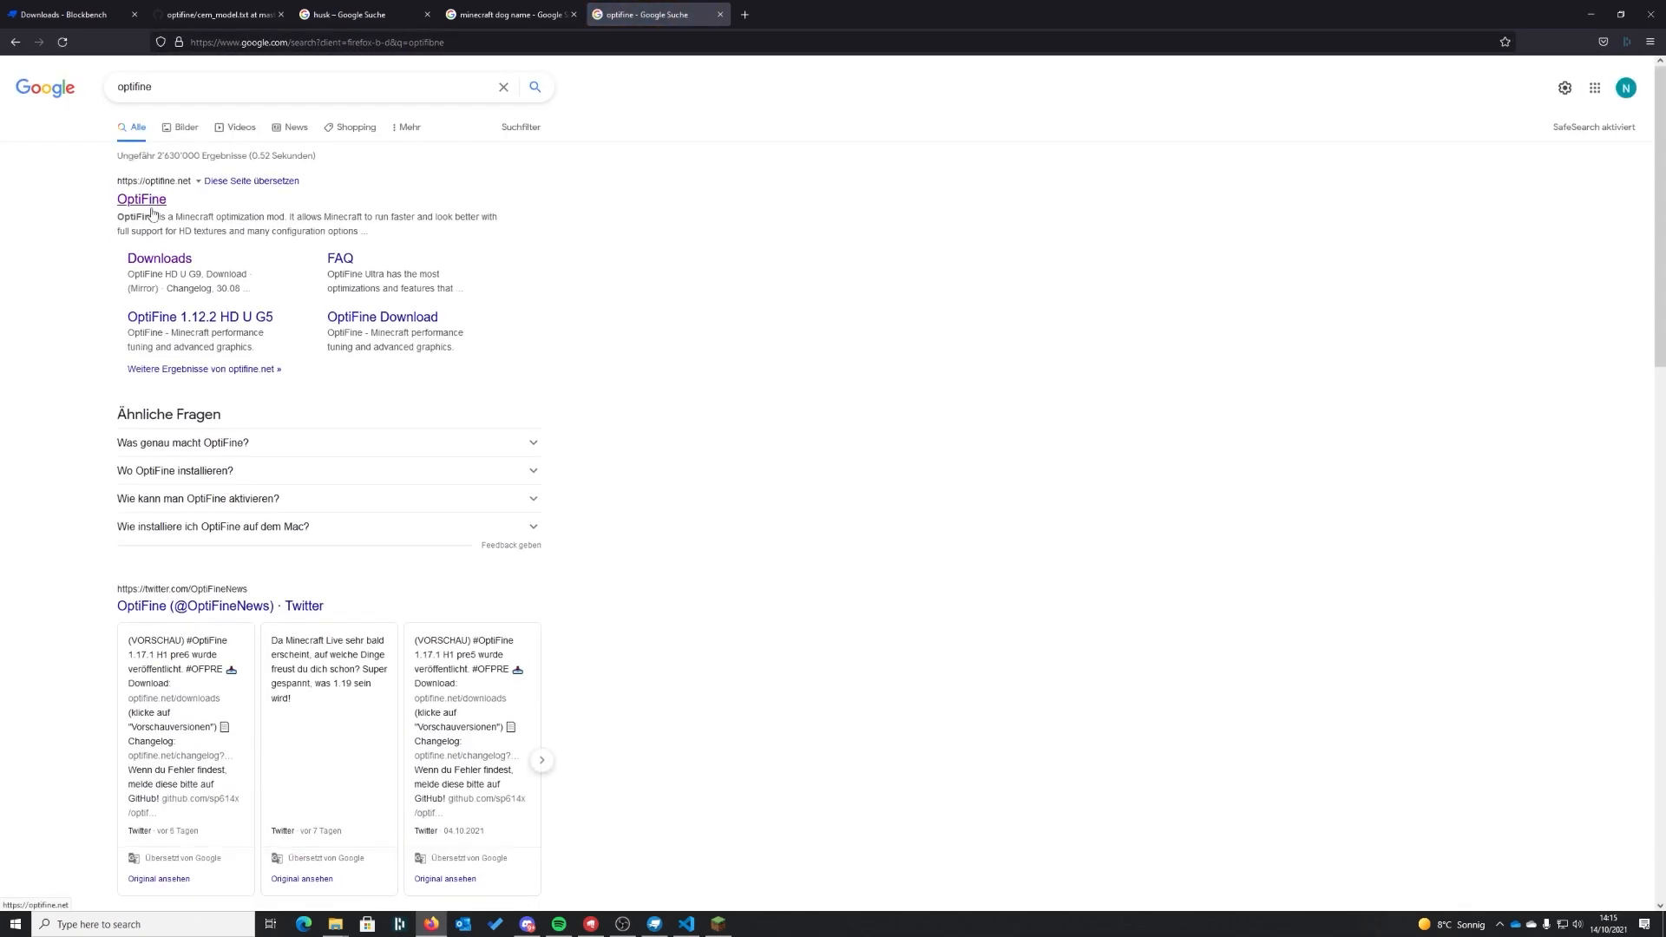
pyautogui.click(166, 257)
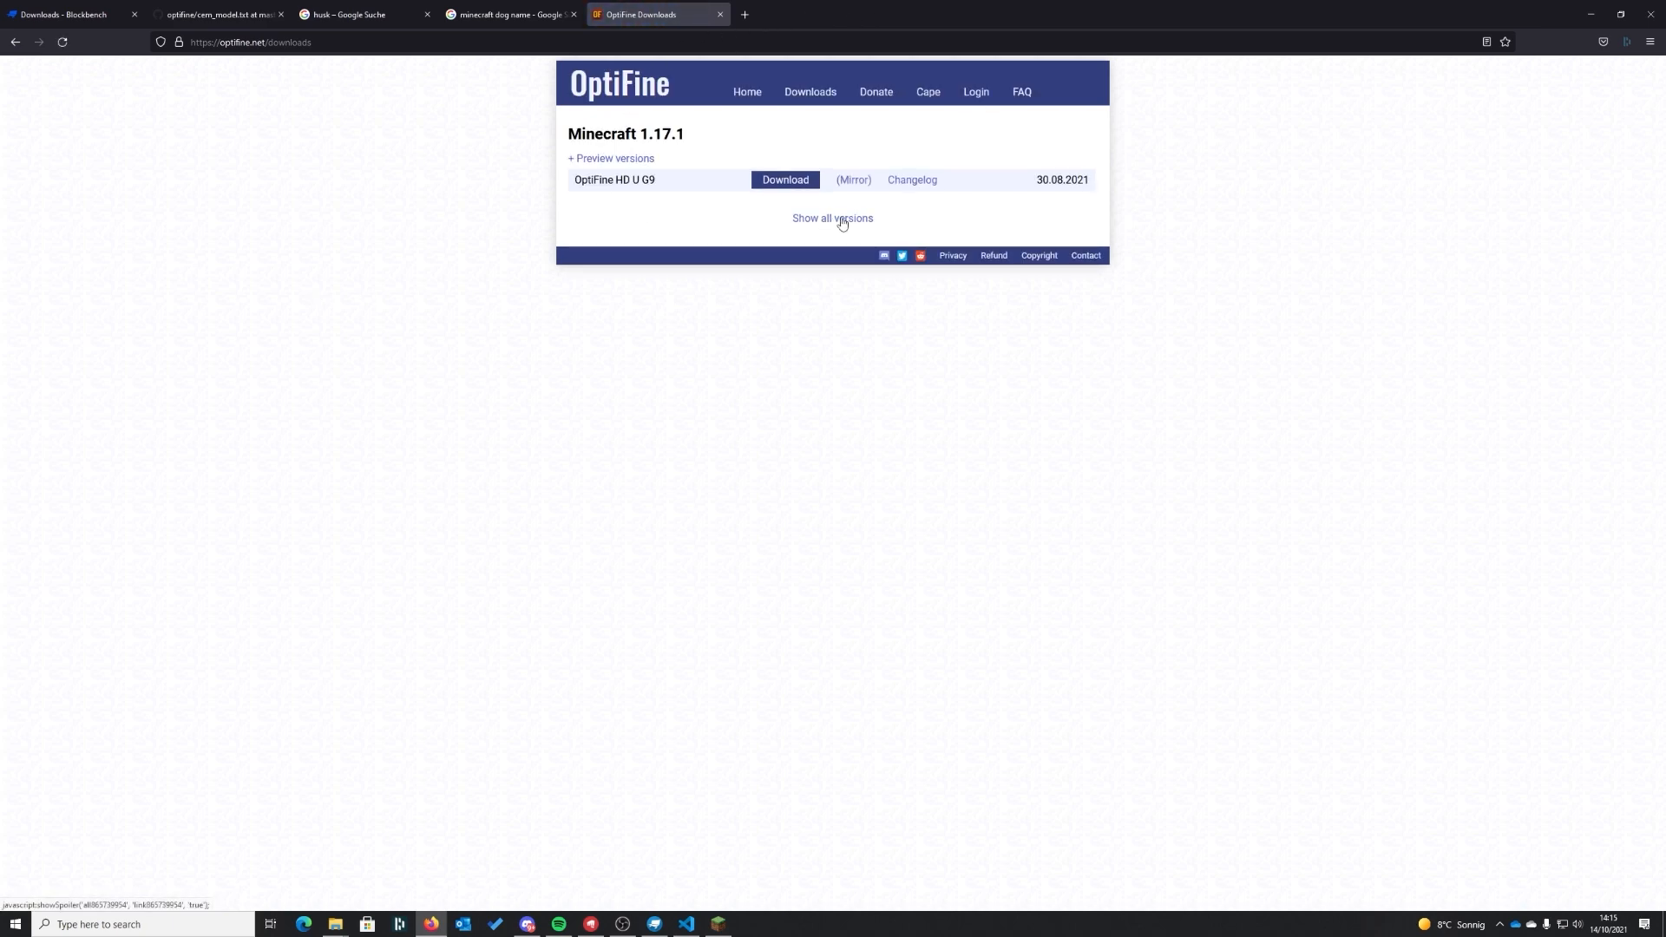
# - Show all OptiFine versions and download OptiFine HD U G8 for Minecraft 1.16.5, saving the jar file
pyautogui.click(834, 218)
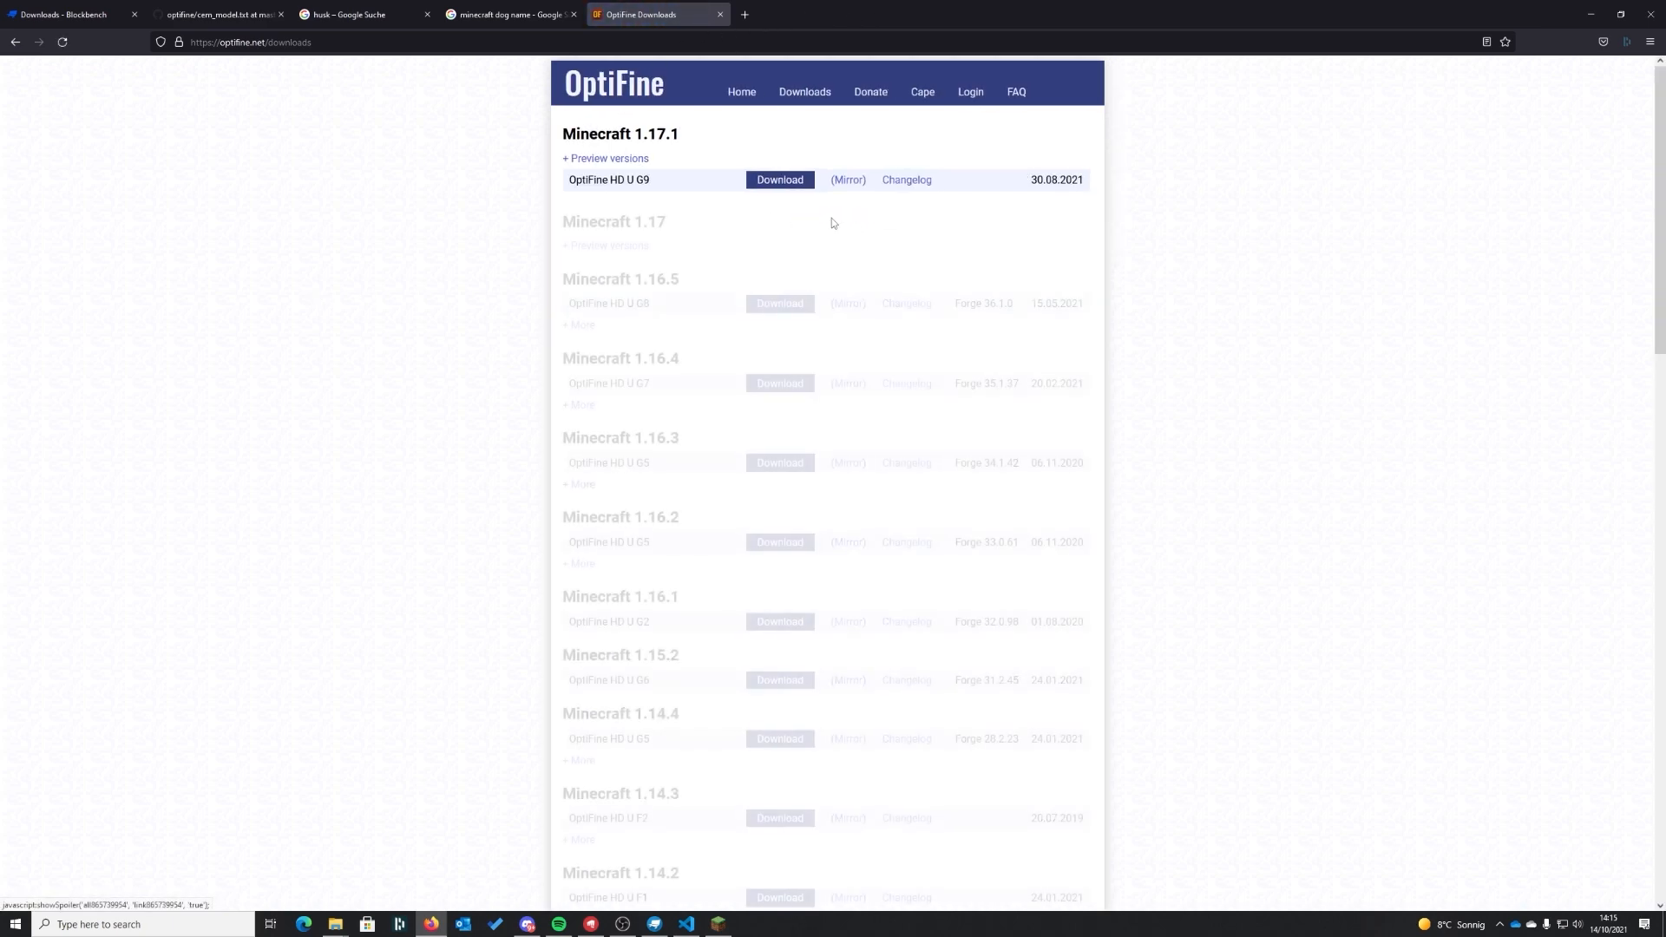
pyautogui.scroll(-15, 815, 402)
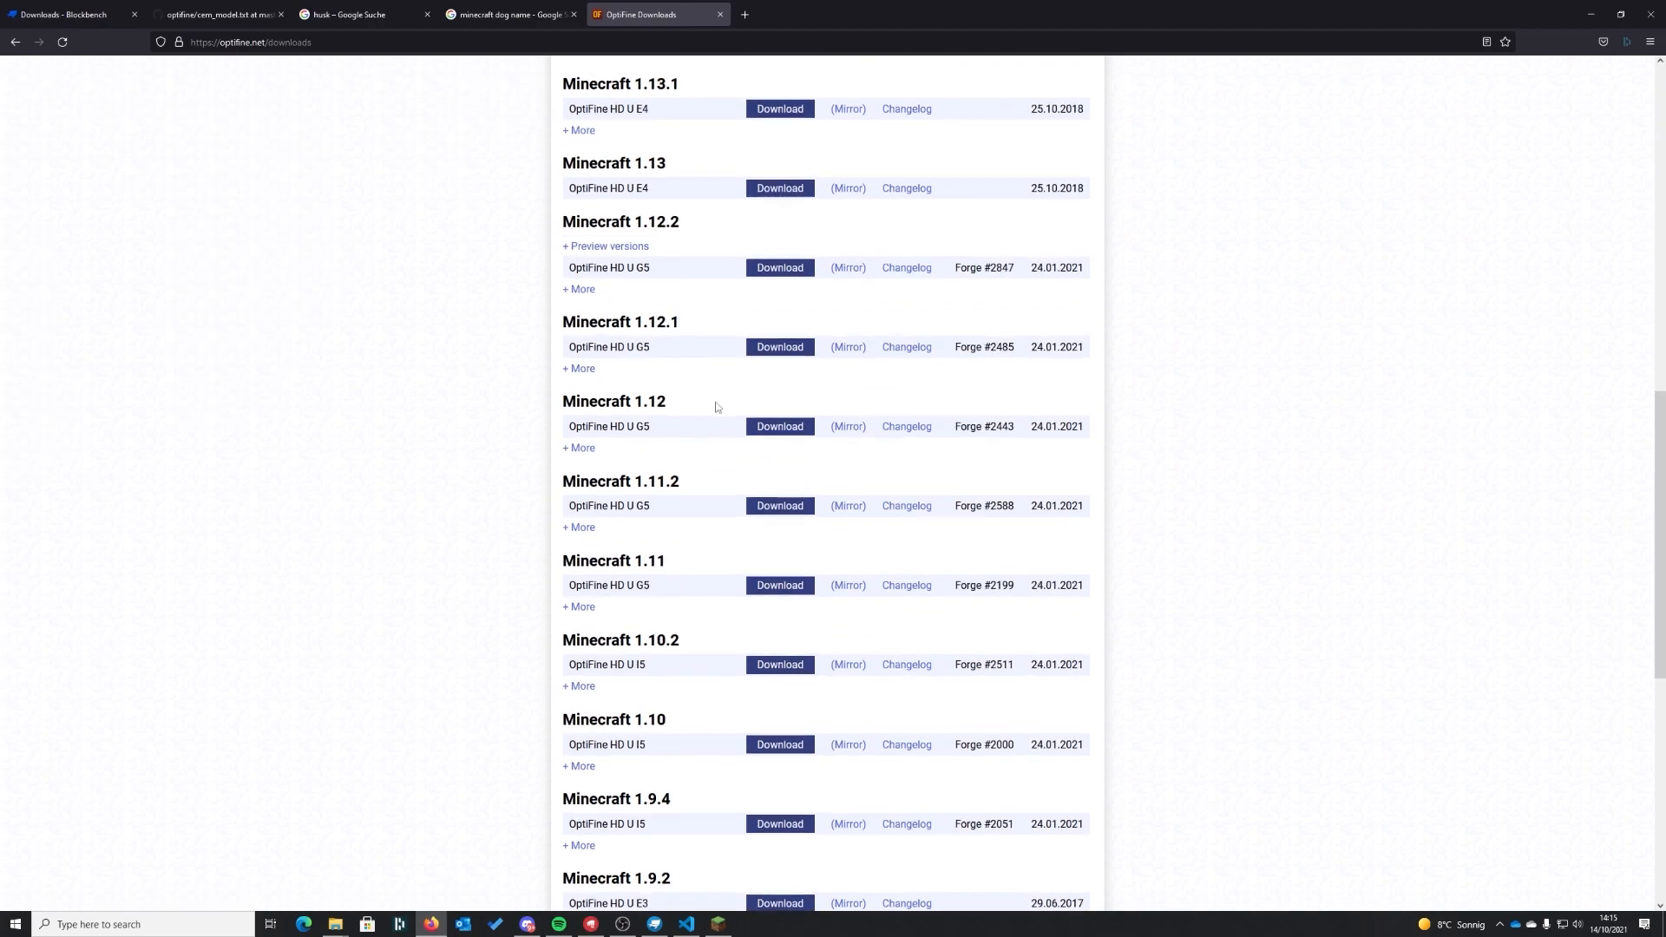
pyautogui.scroll(13, 816, 503)
pyautogui.scroll(-20, 816, 503)
pyautogui.scroll(20, 778, 501)
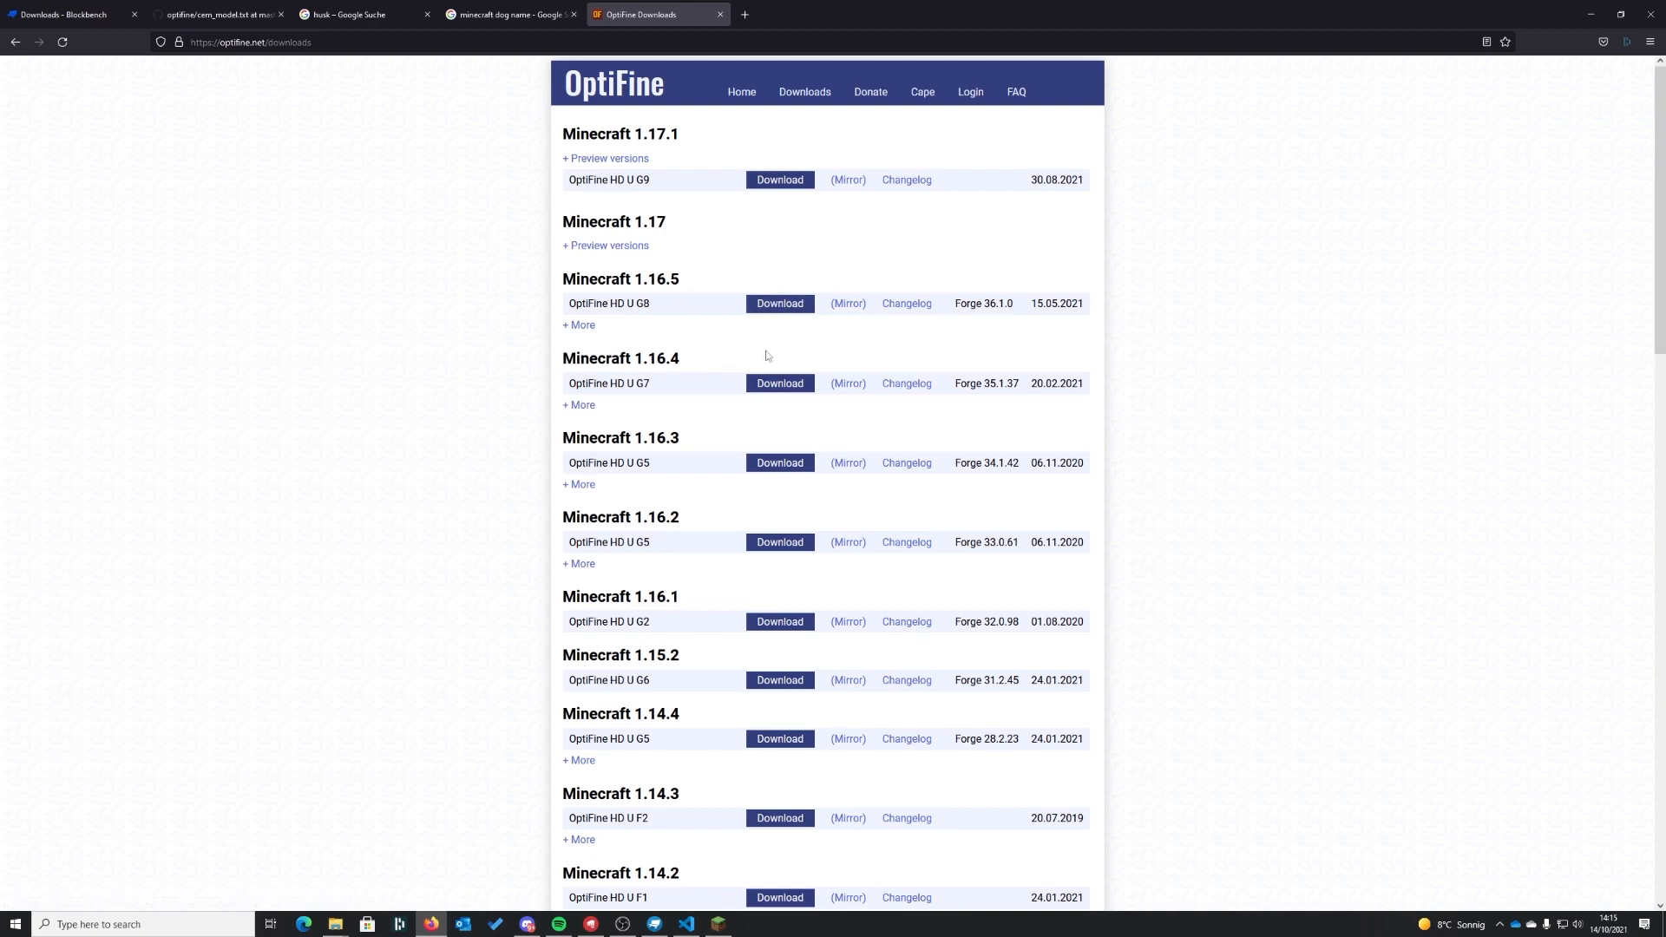
pyautogui.click(580, 325)
pyautogui.click(780, 306)
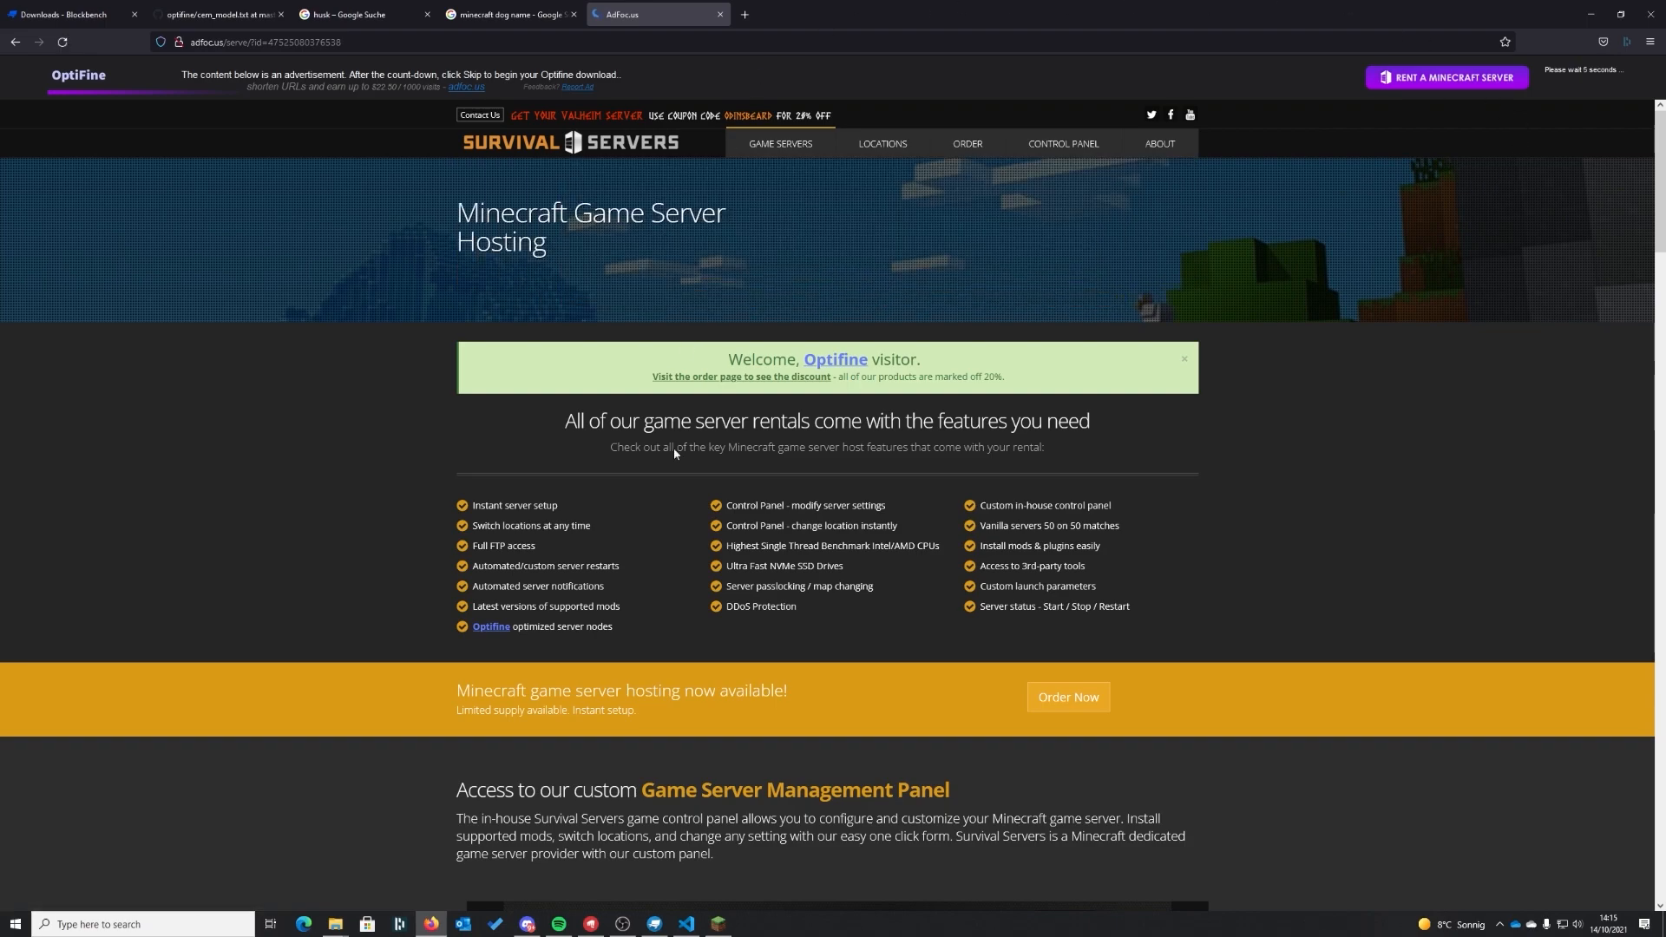
pyautogui.click(1586, 80)
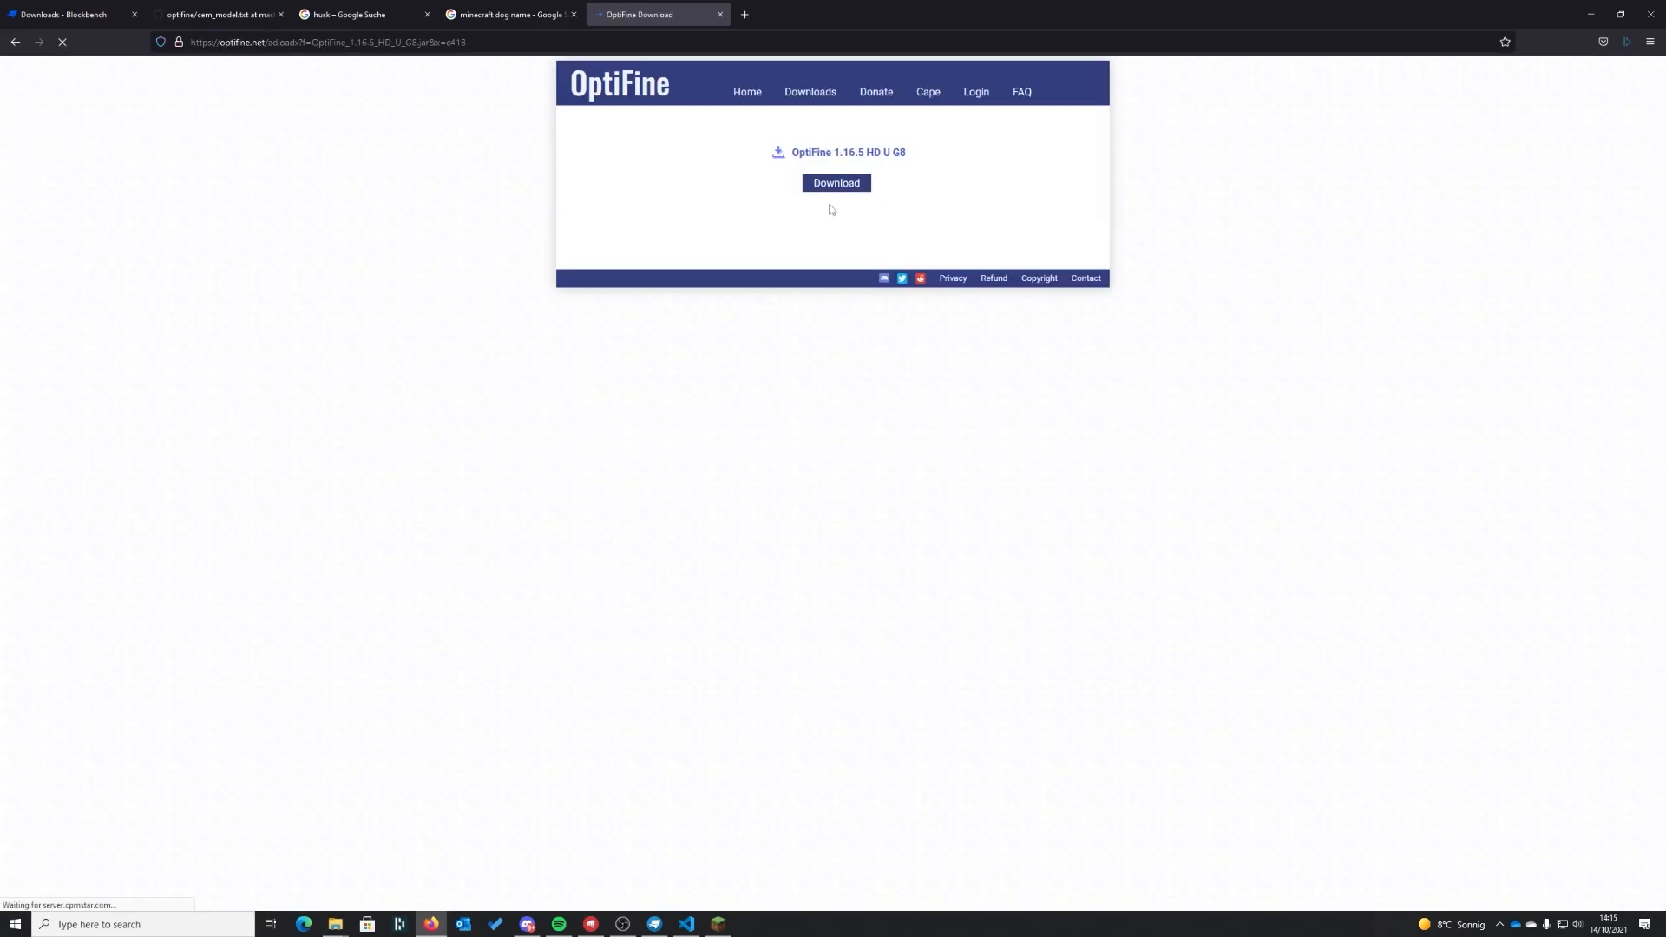
pyautogui.click(828, 186)
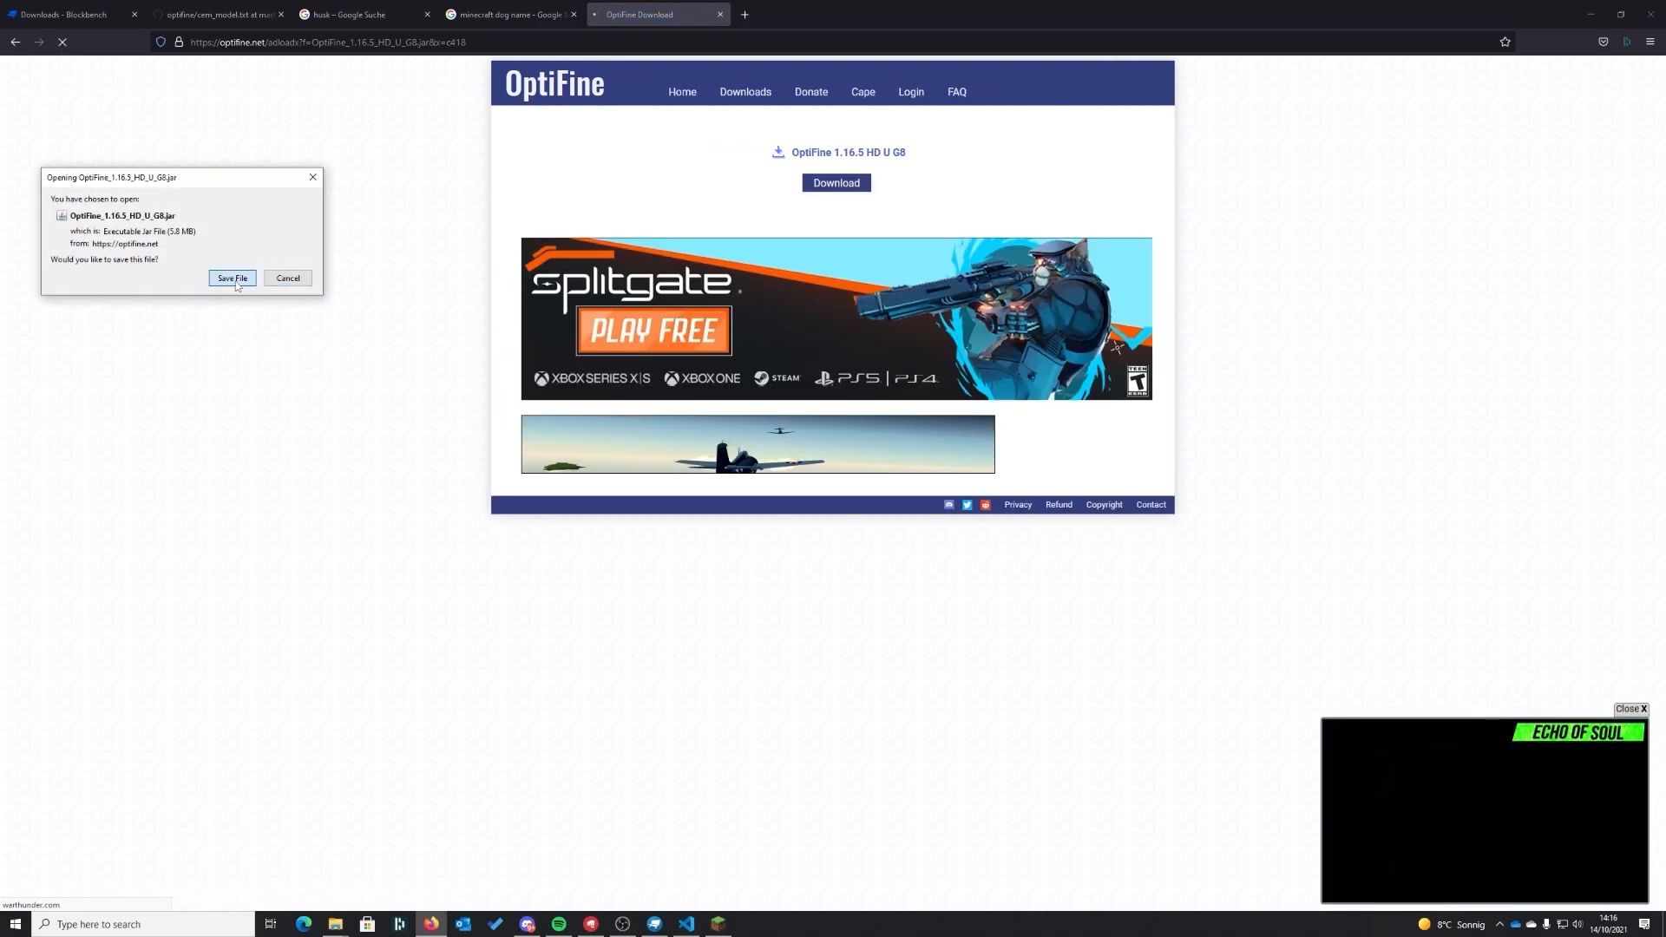
pyautogui.click(232, 279)
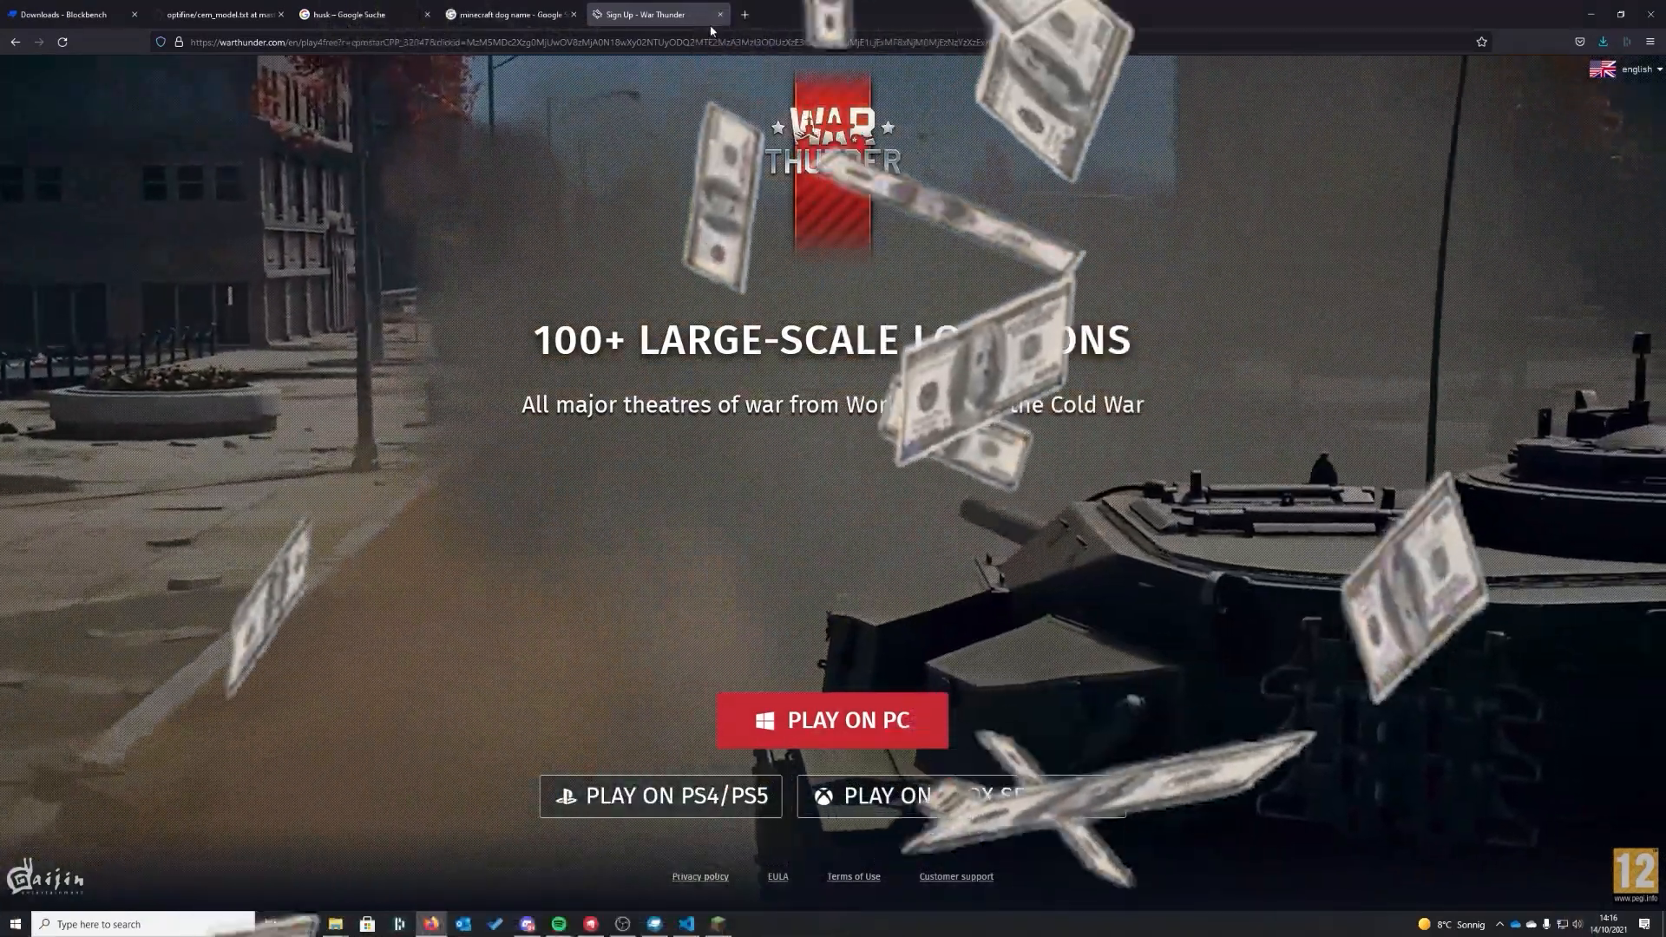
# - Close the advertisement tab, show the downloaded OptiFine jar in its folder, run it and minimize the folder window
pyautogui.click(1602, 42)
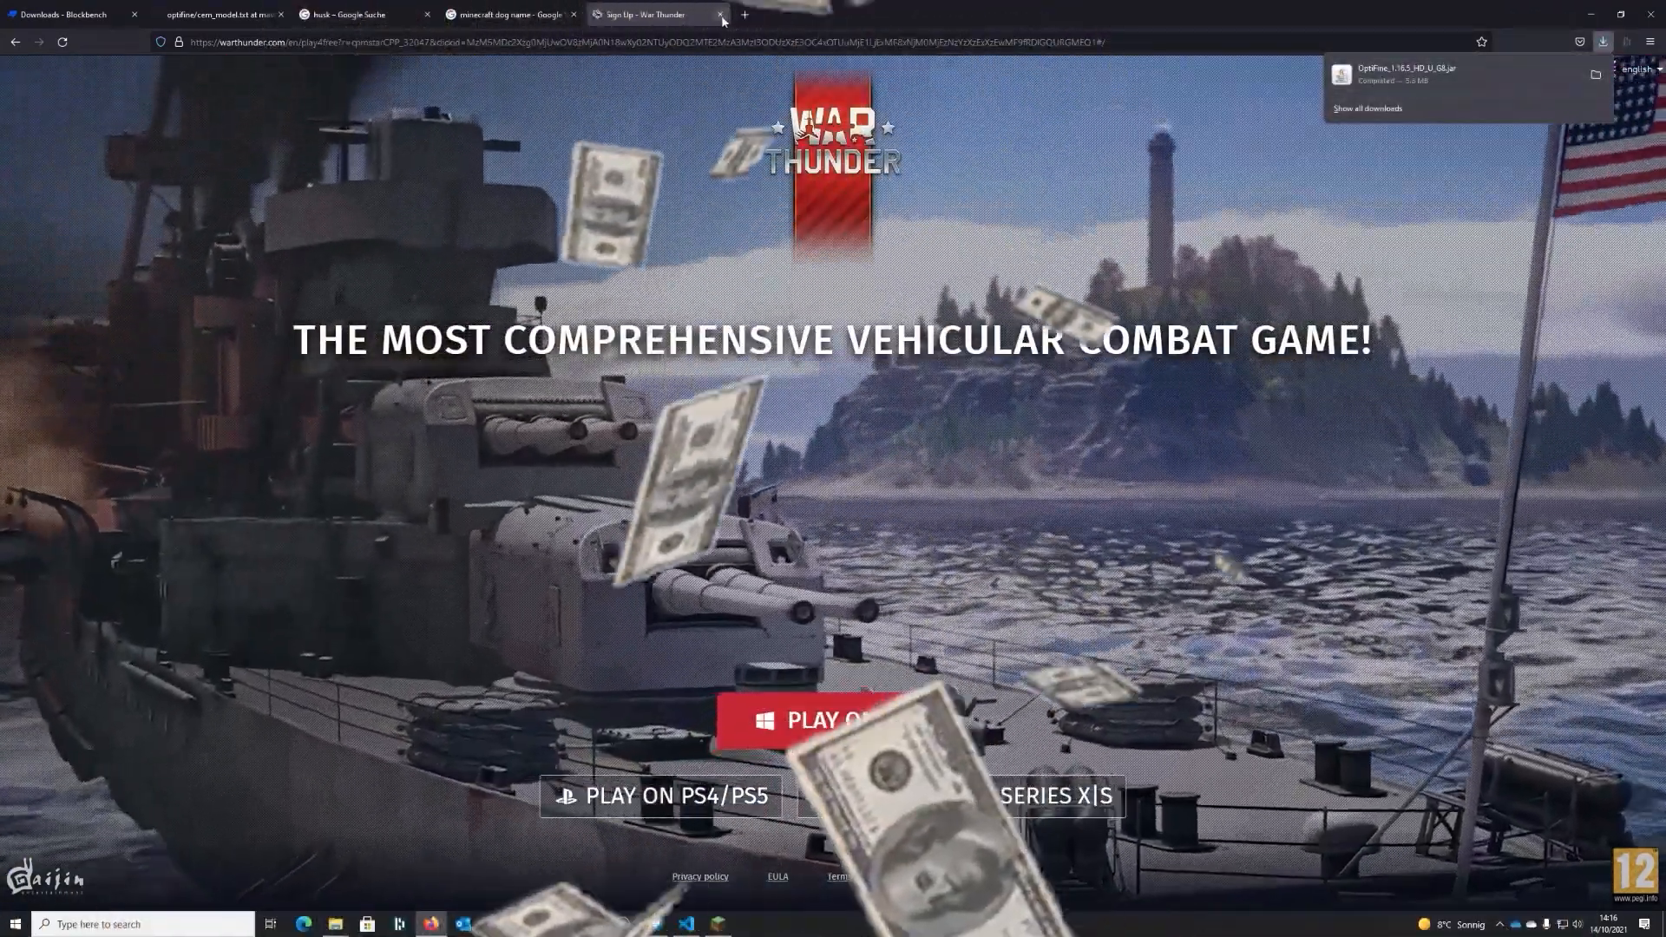
pyautogui.hotkey('ctrl', 'w')
pyautogui.click(1603, 45)
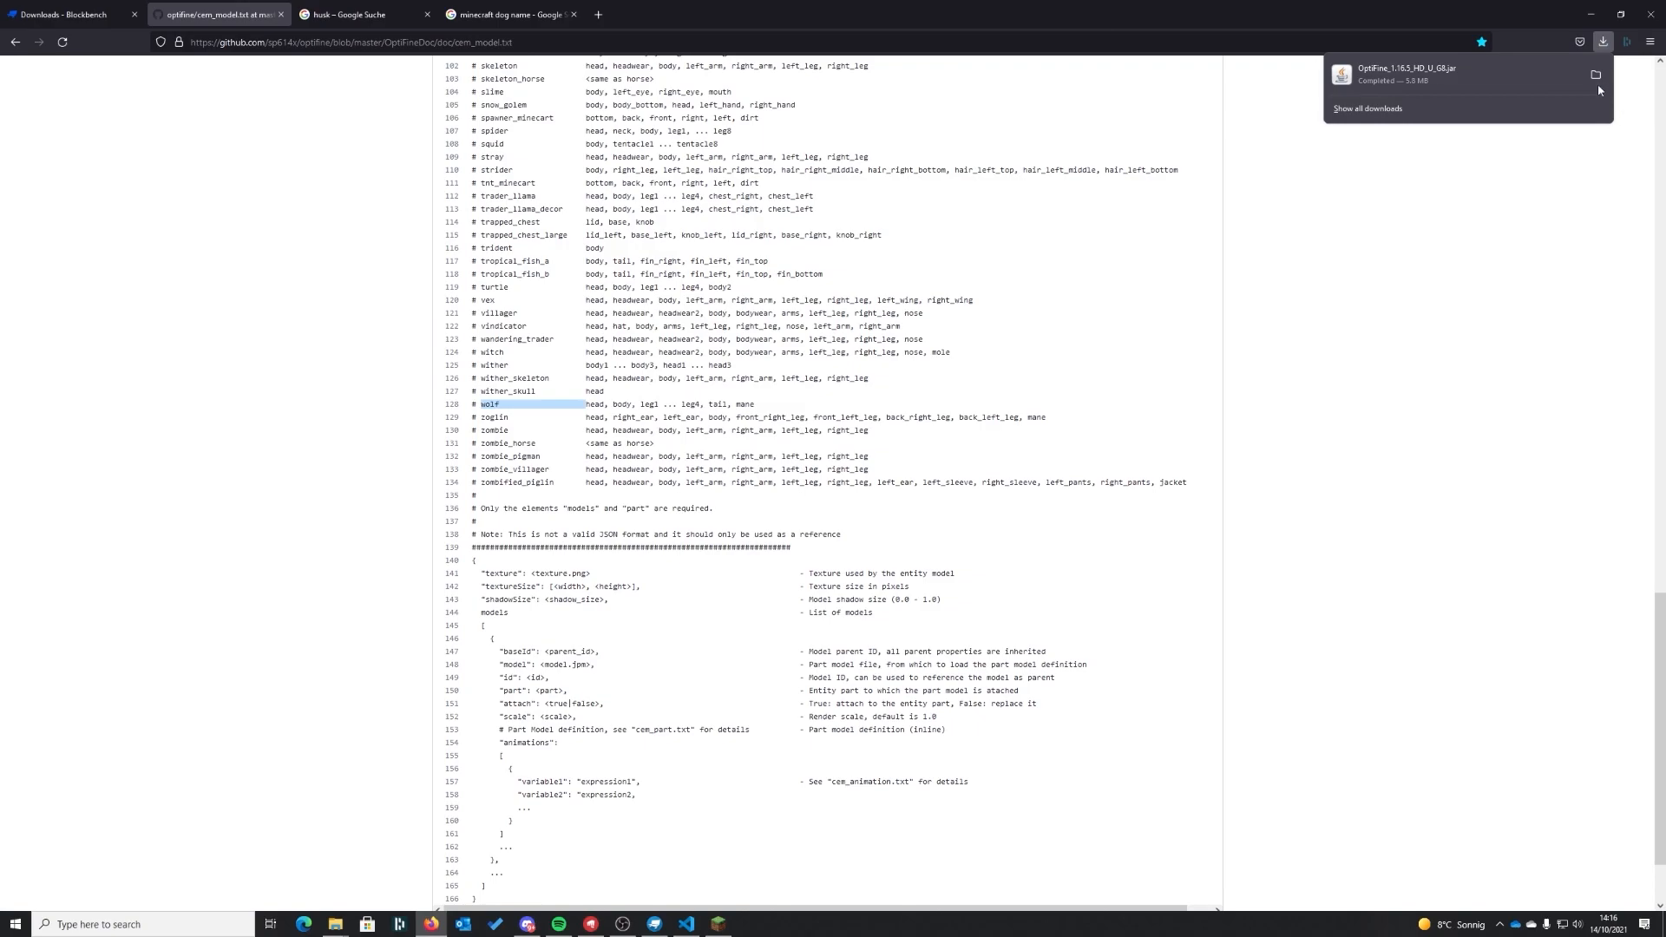
pyautogui.click(1601, 83)
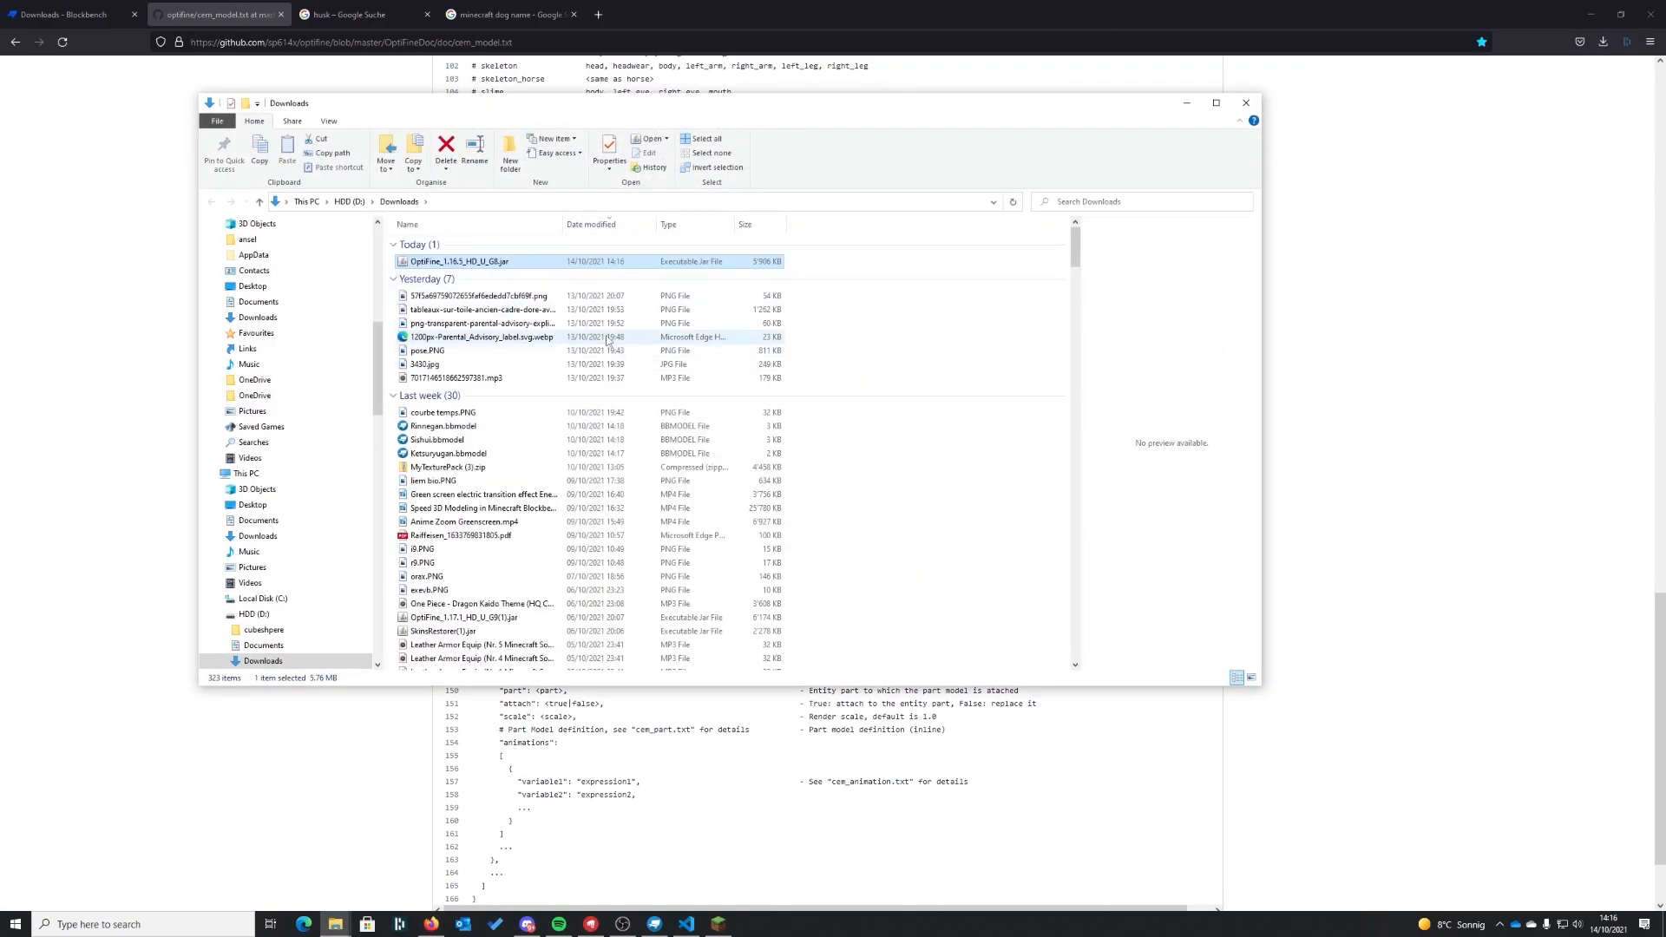
pyautogui.doubleClick(480, 263)
pyautogui.click(1185, 105)
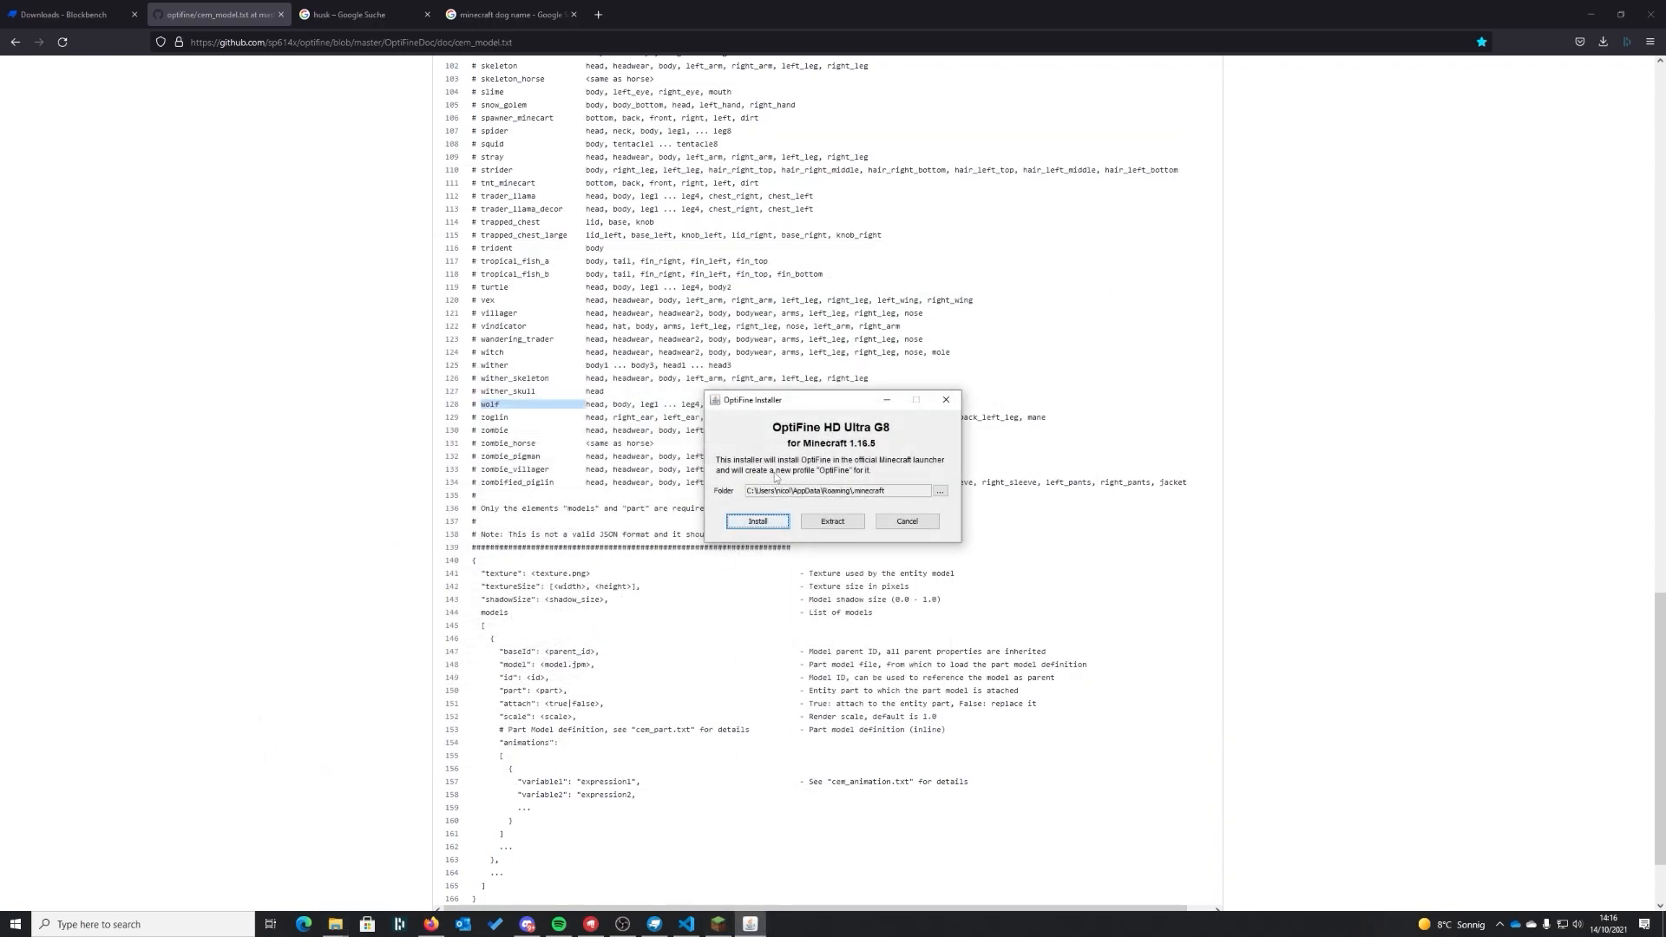
# - Switch to the Minecraft Launcher and create a new unnamed installation using release 1.16.5
pyautogui.click(717, 924)
pyautogui.click(728, 563)
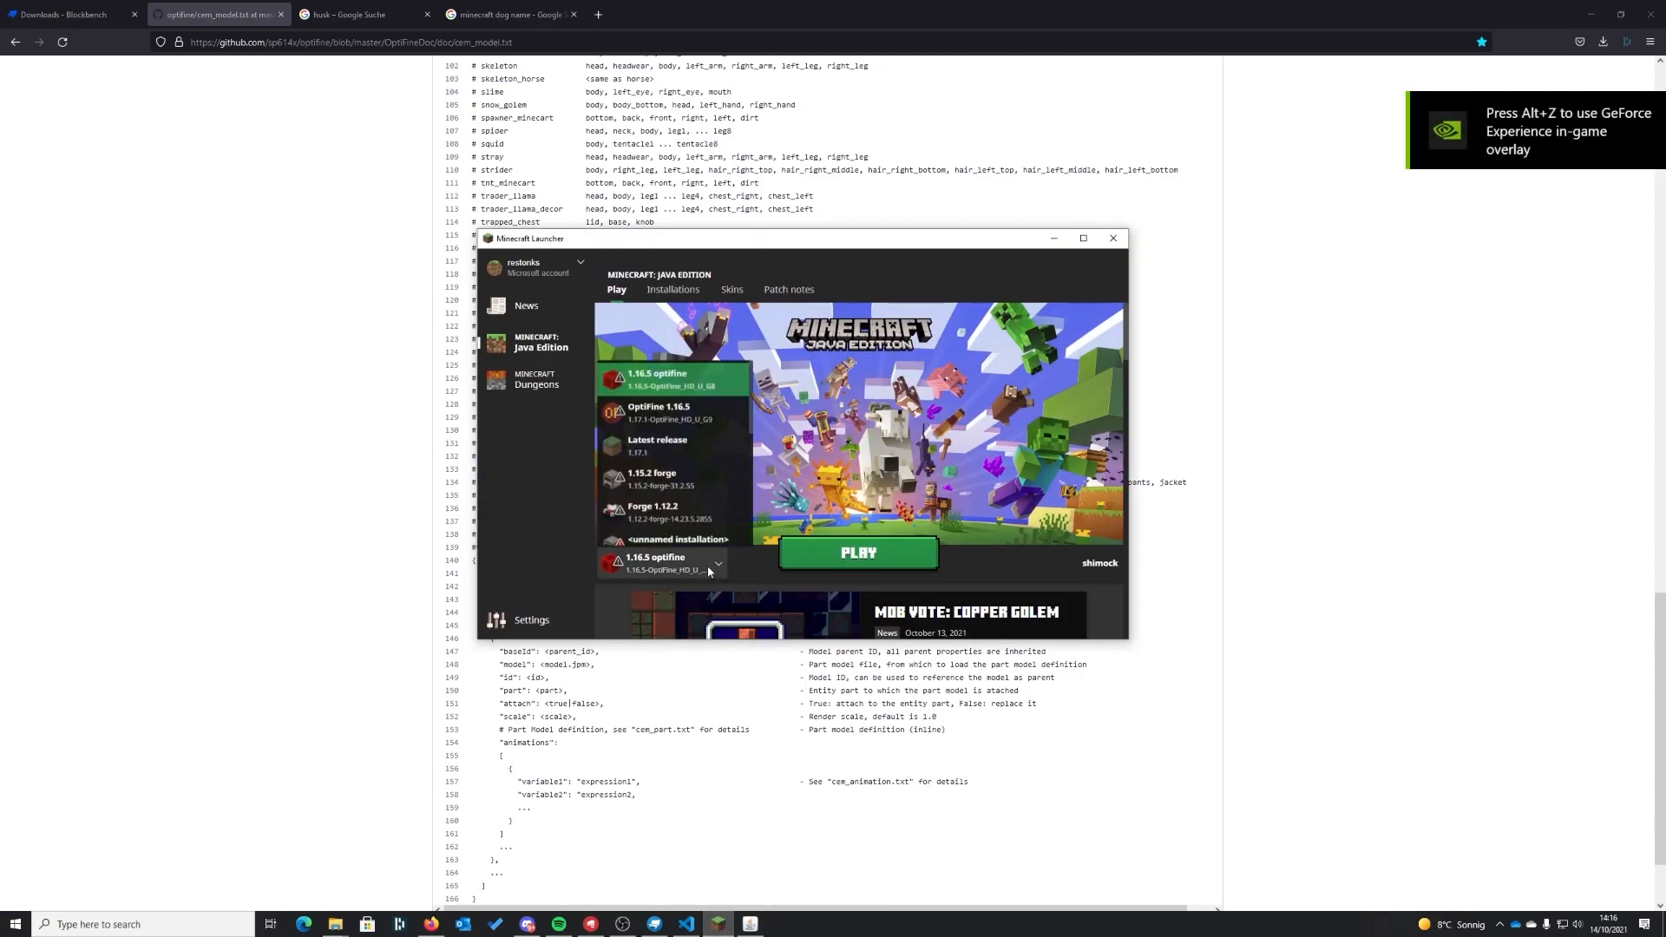
pyautogui.click(673, 291)
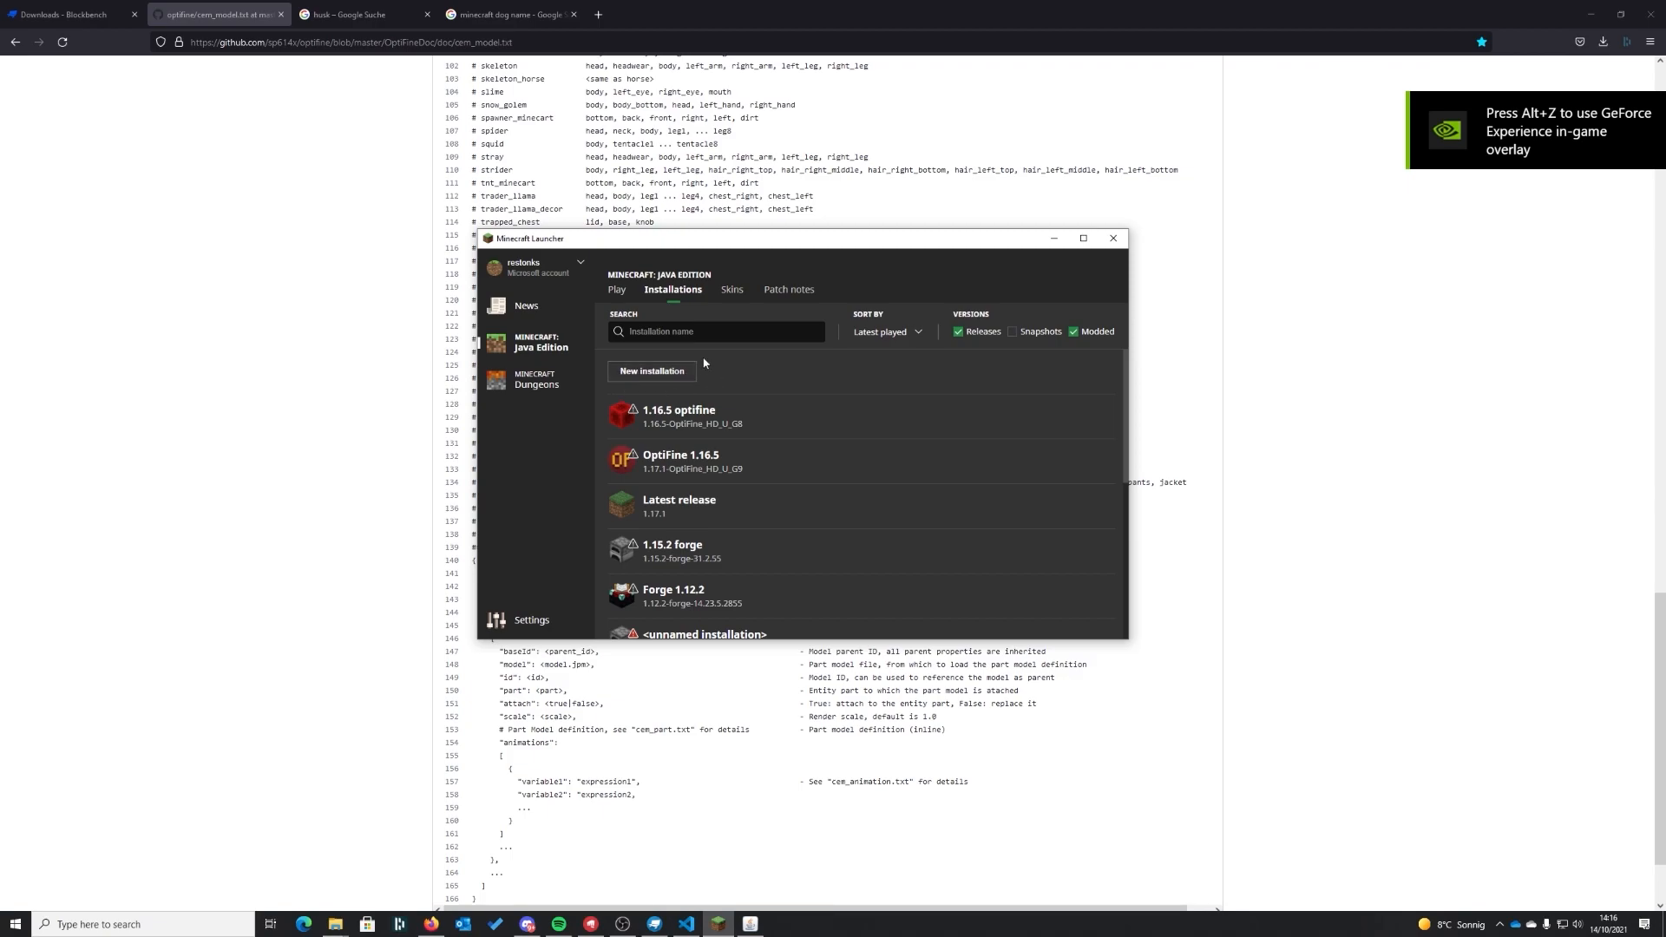
pyautogui.click(658, 372)
pyautogui.click(815, 429)
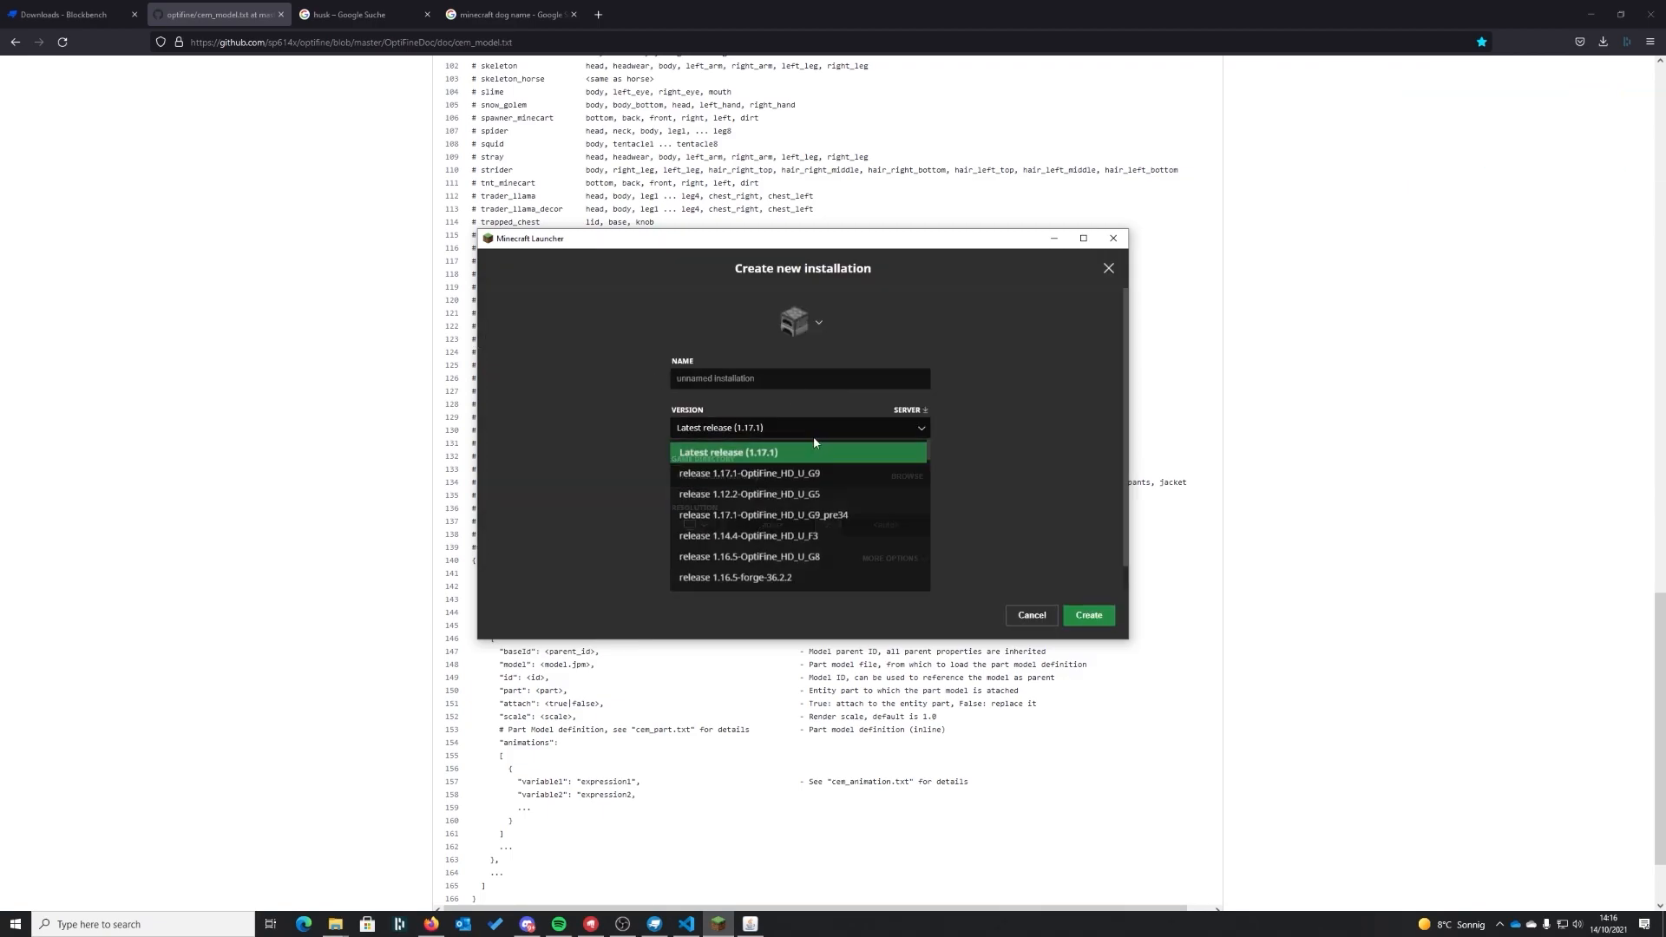
pyautogui.scroll(-5, 801, 518)
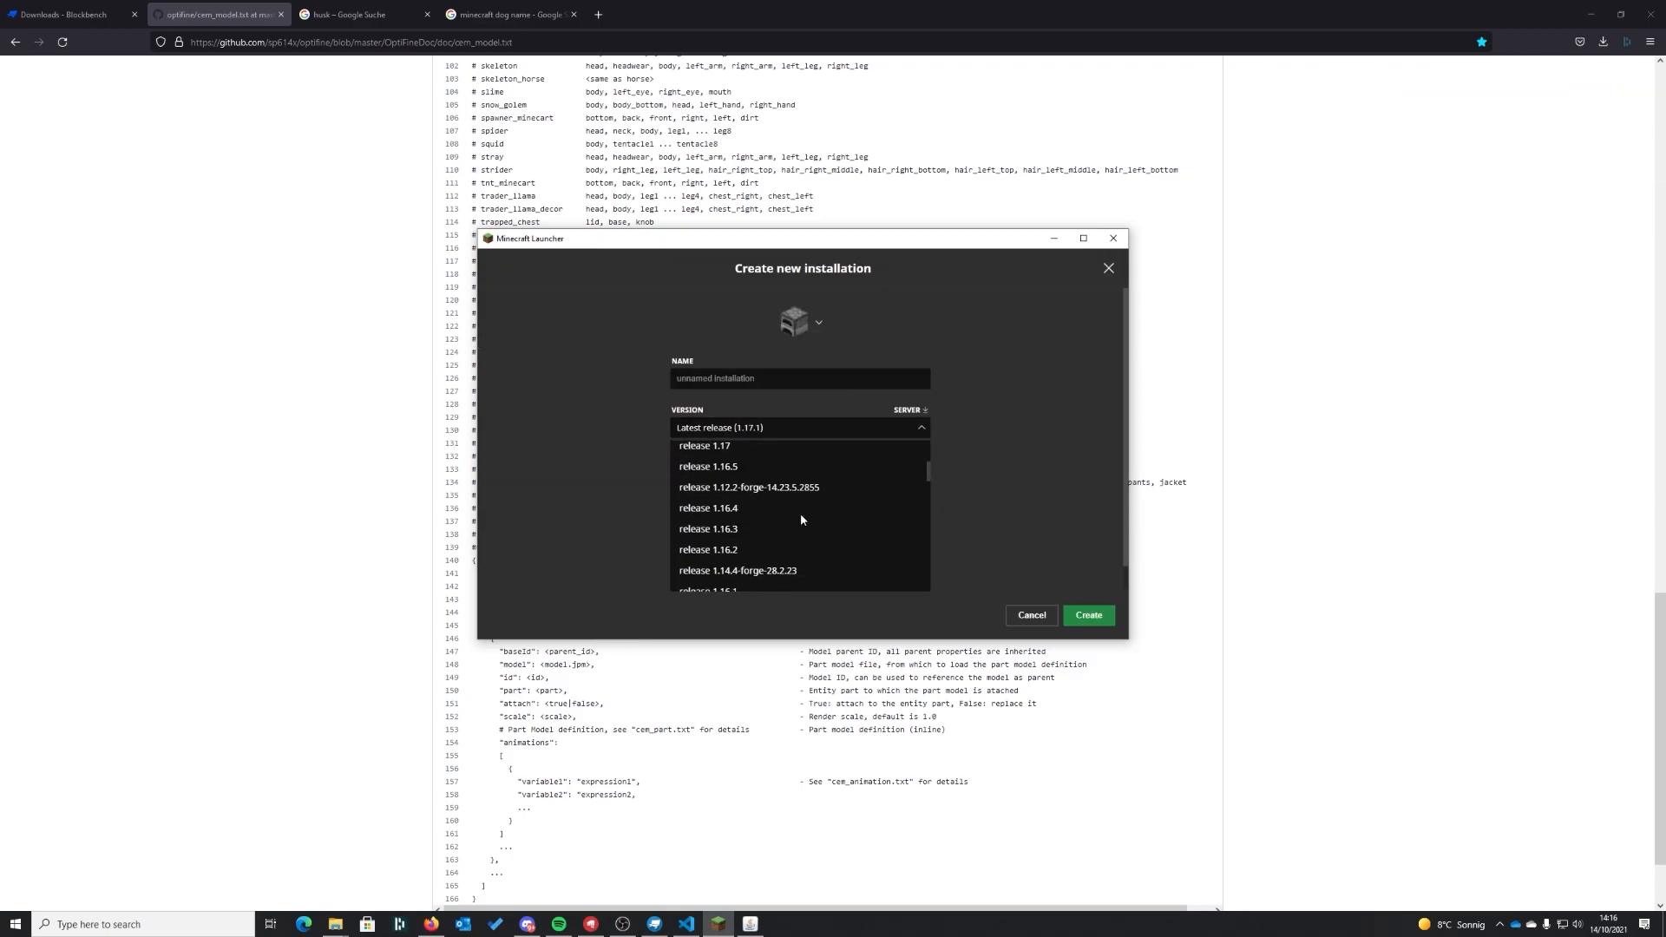
pyautogui.click(753, 466)
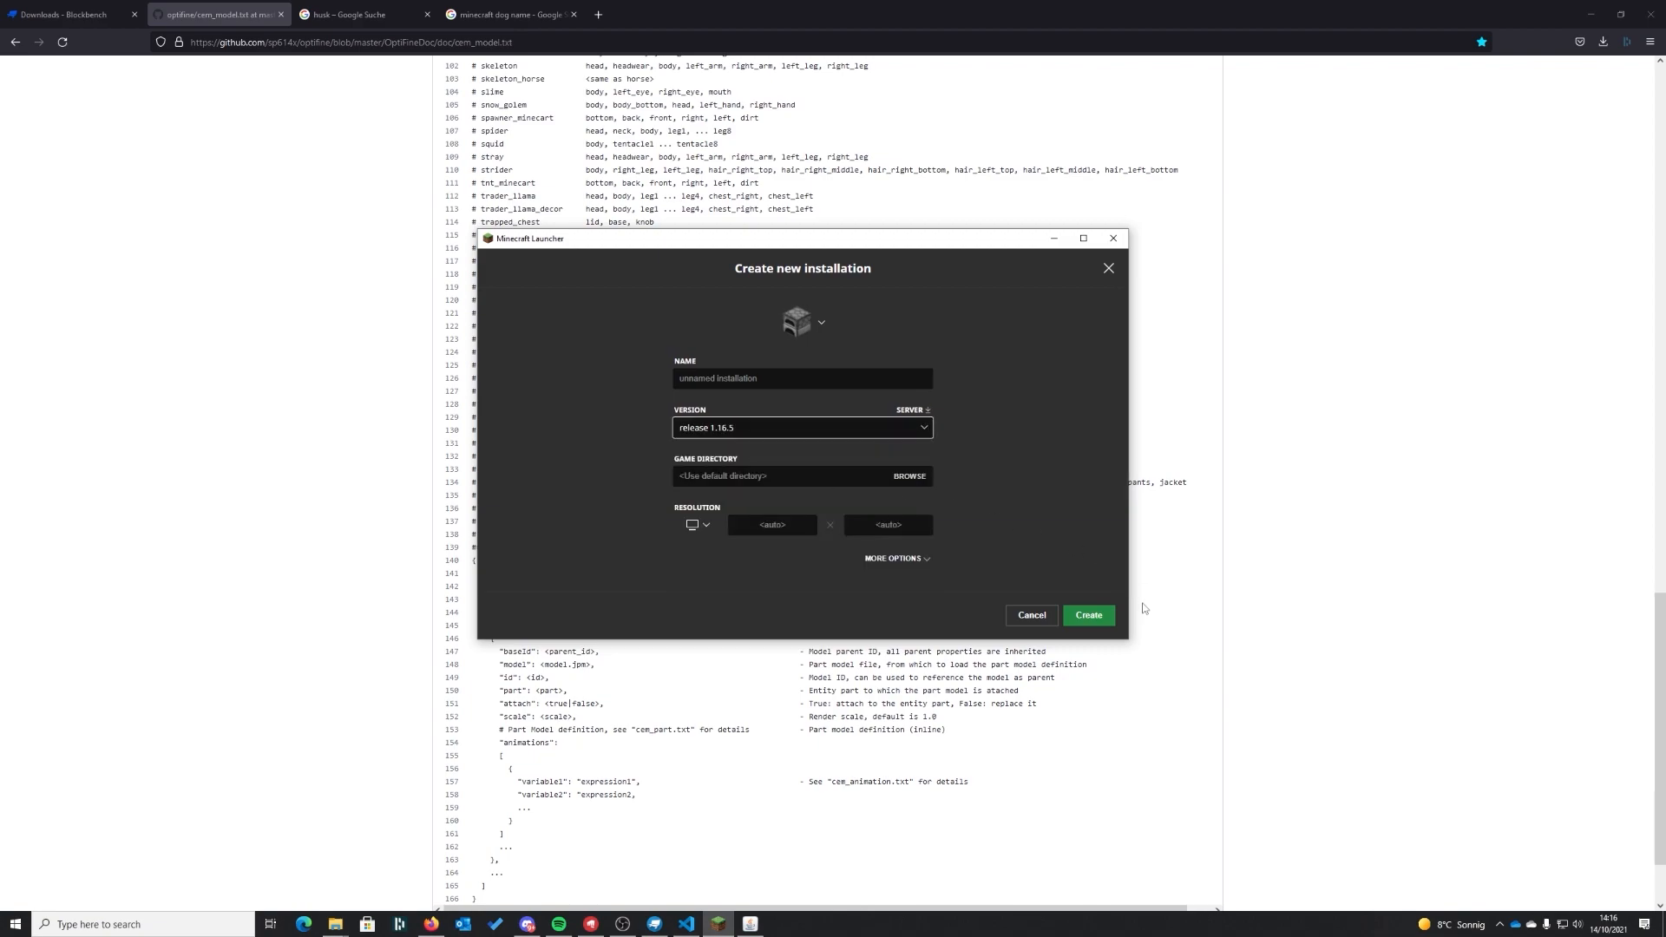
pyautogui.click(1089, 616)
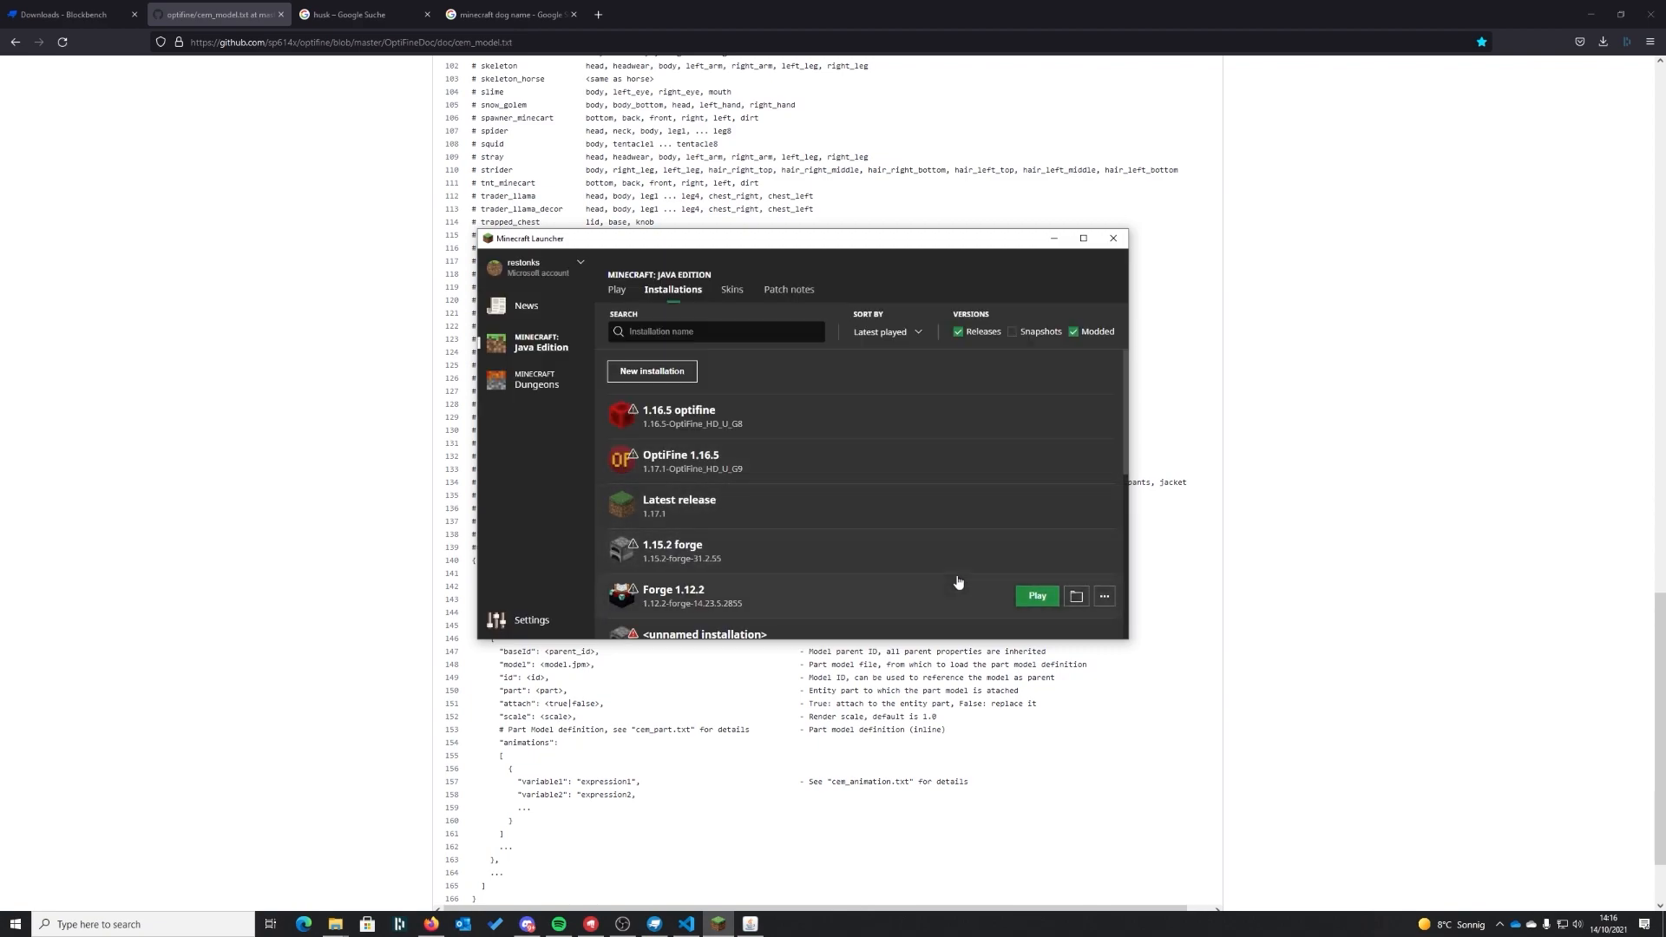
# - Start the game from the new unnamed 1.16.5 installation and quit it from the title screen
pyautogui.scroll(-3, 958, 582)
pyautogui.scroll(-3, 957, 582)
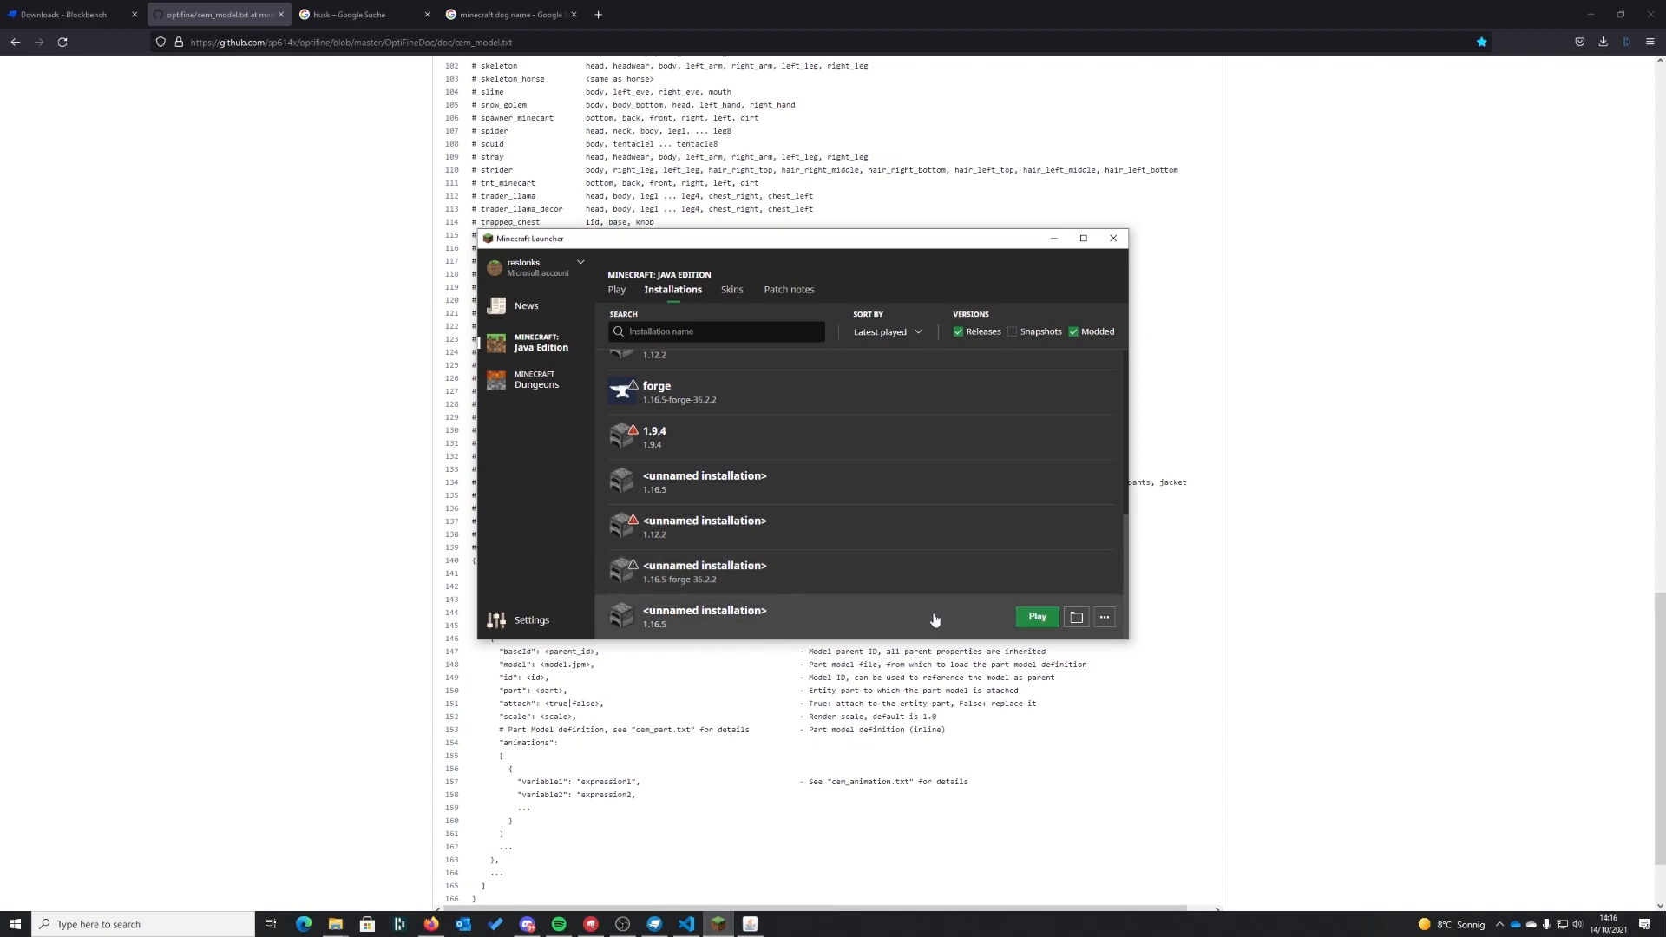
pyautogui.click(1037, 617)
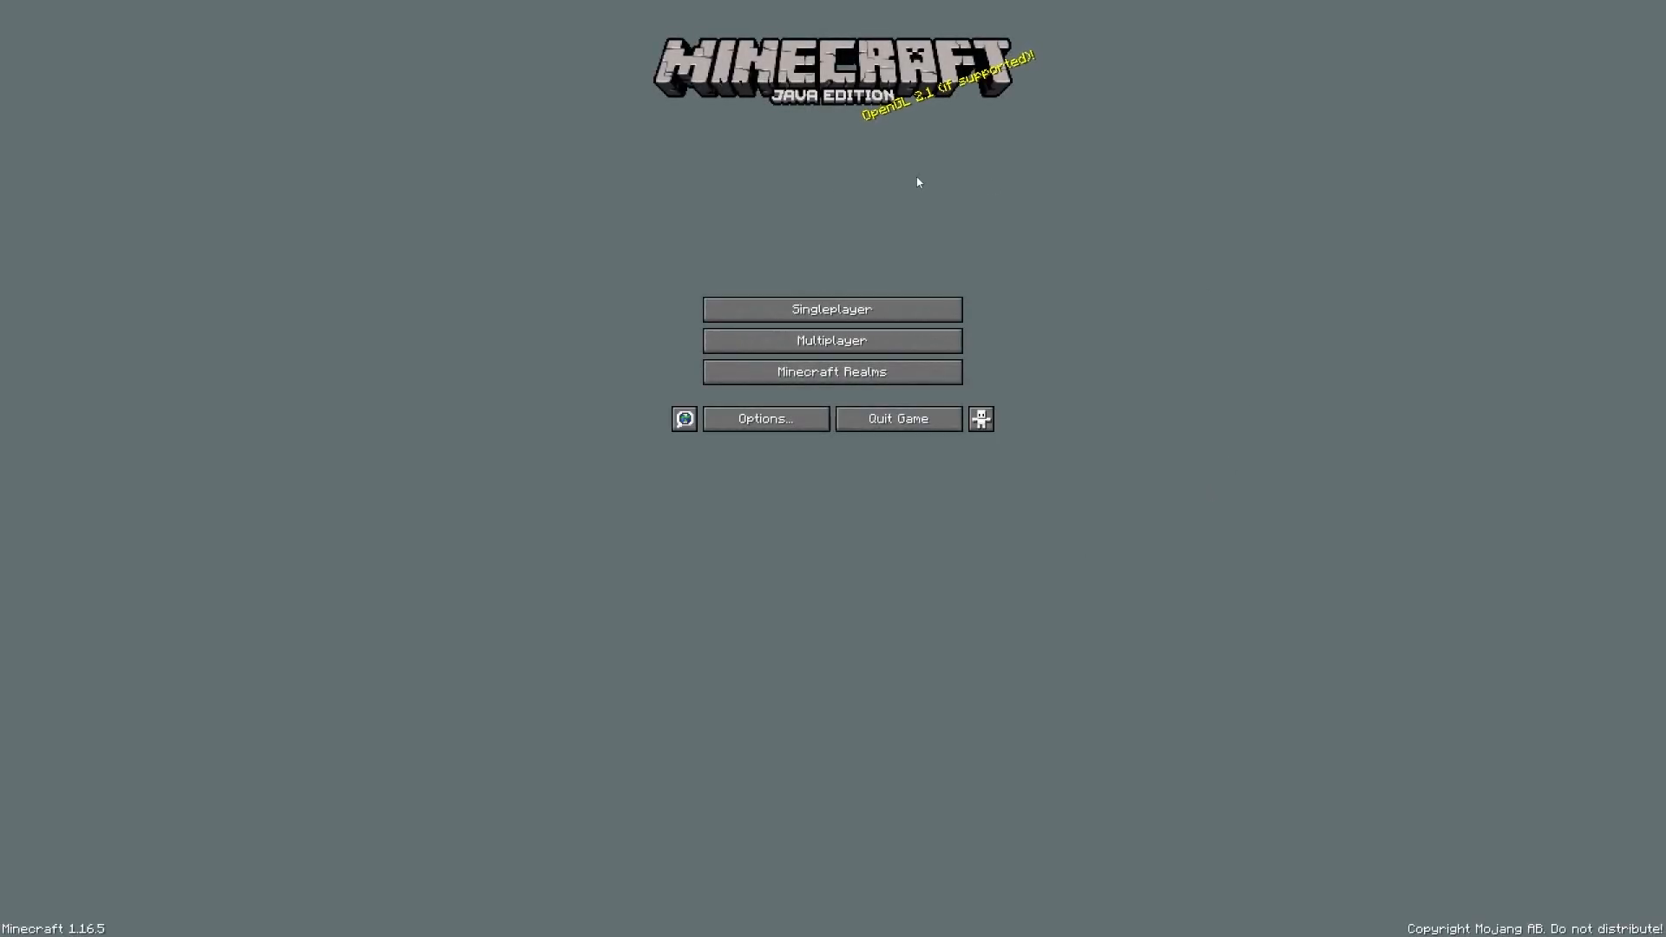
pyautogui.click(915, 424)
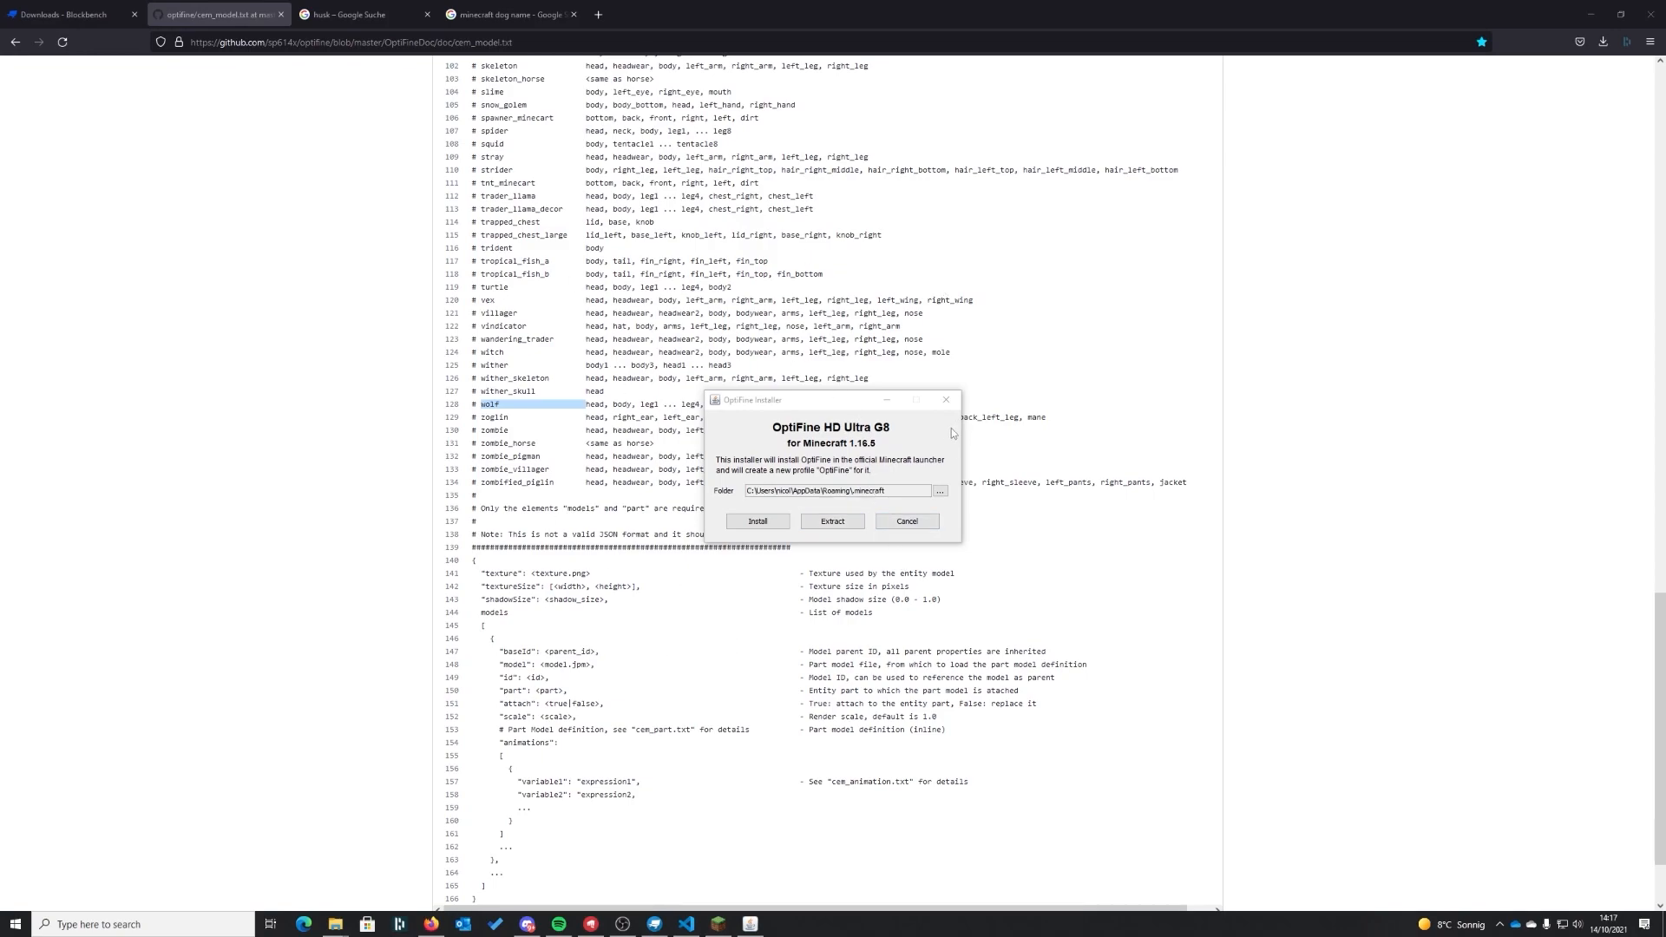
# - Close the open OptiFine installer, run OptiFine_1.16.5_HD_U_G8.jar again and install OptiFine into the .minecraft folder
pyautogui.click(826, 426)
pyautogui.click(945, 399)
pyautogui.click(1602, 41)
pyautogui.click(1586, 88)
pyautogui.doubleClick(559, 261)
pyautogui.click(1189, 103)
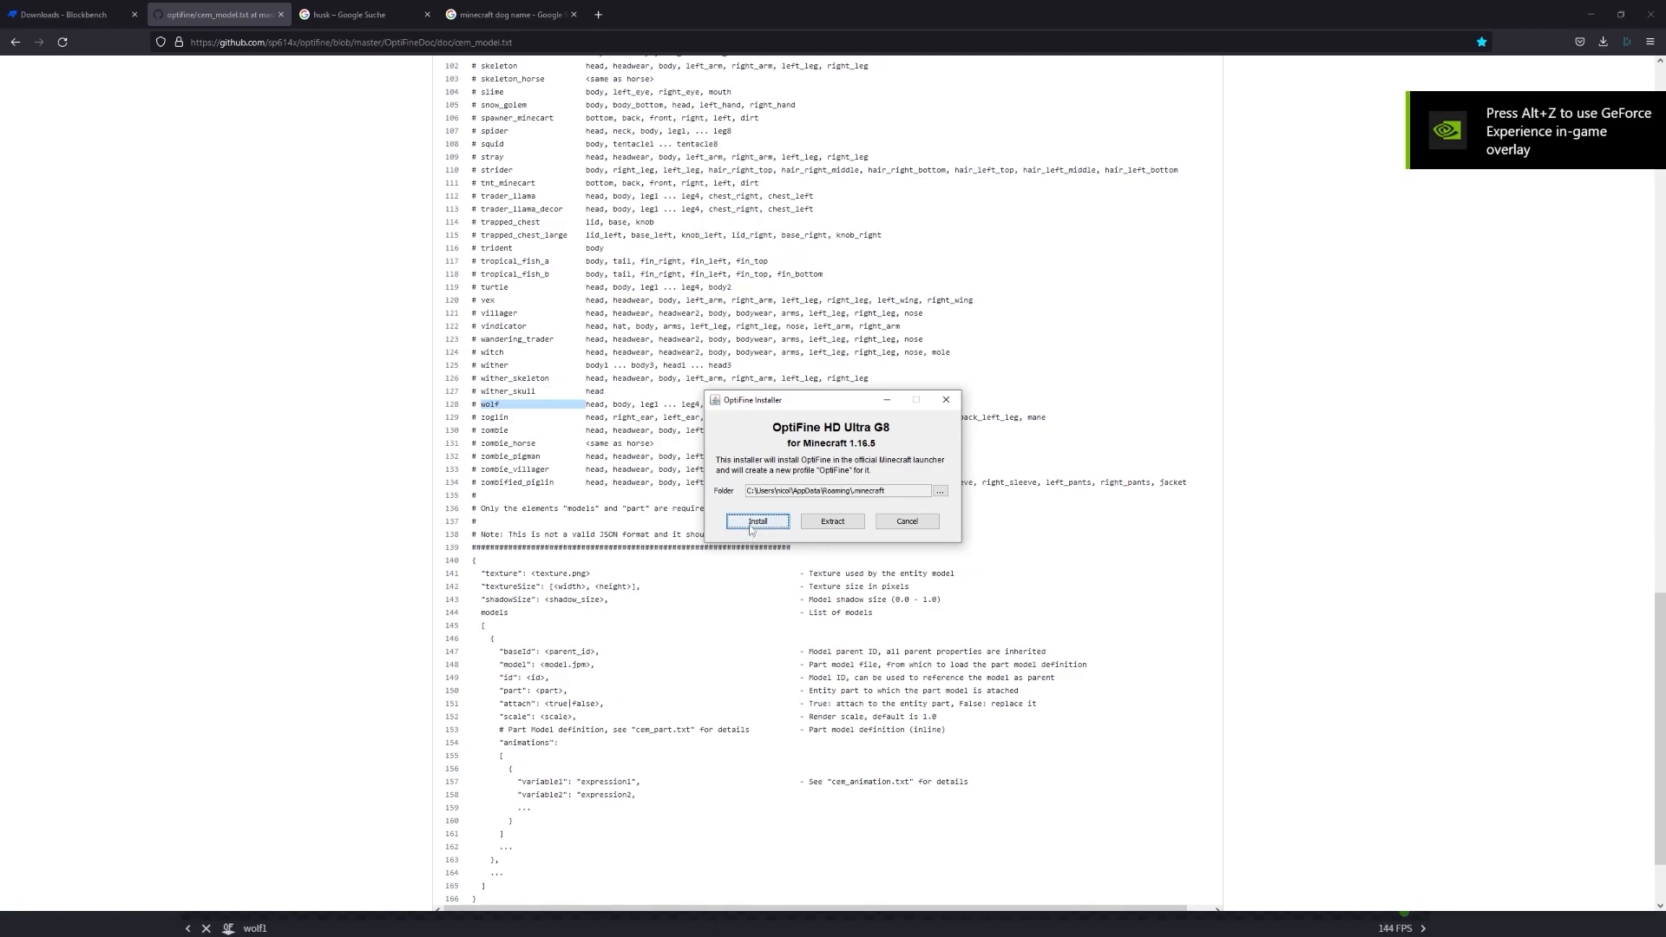
pyautogui.click(752, 524)
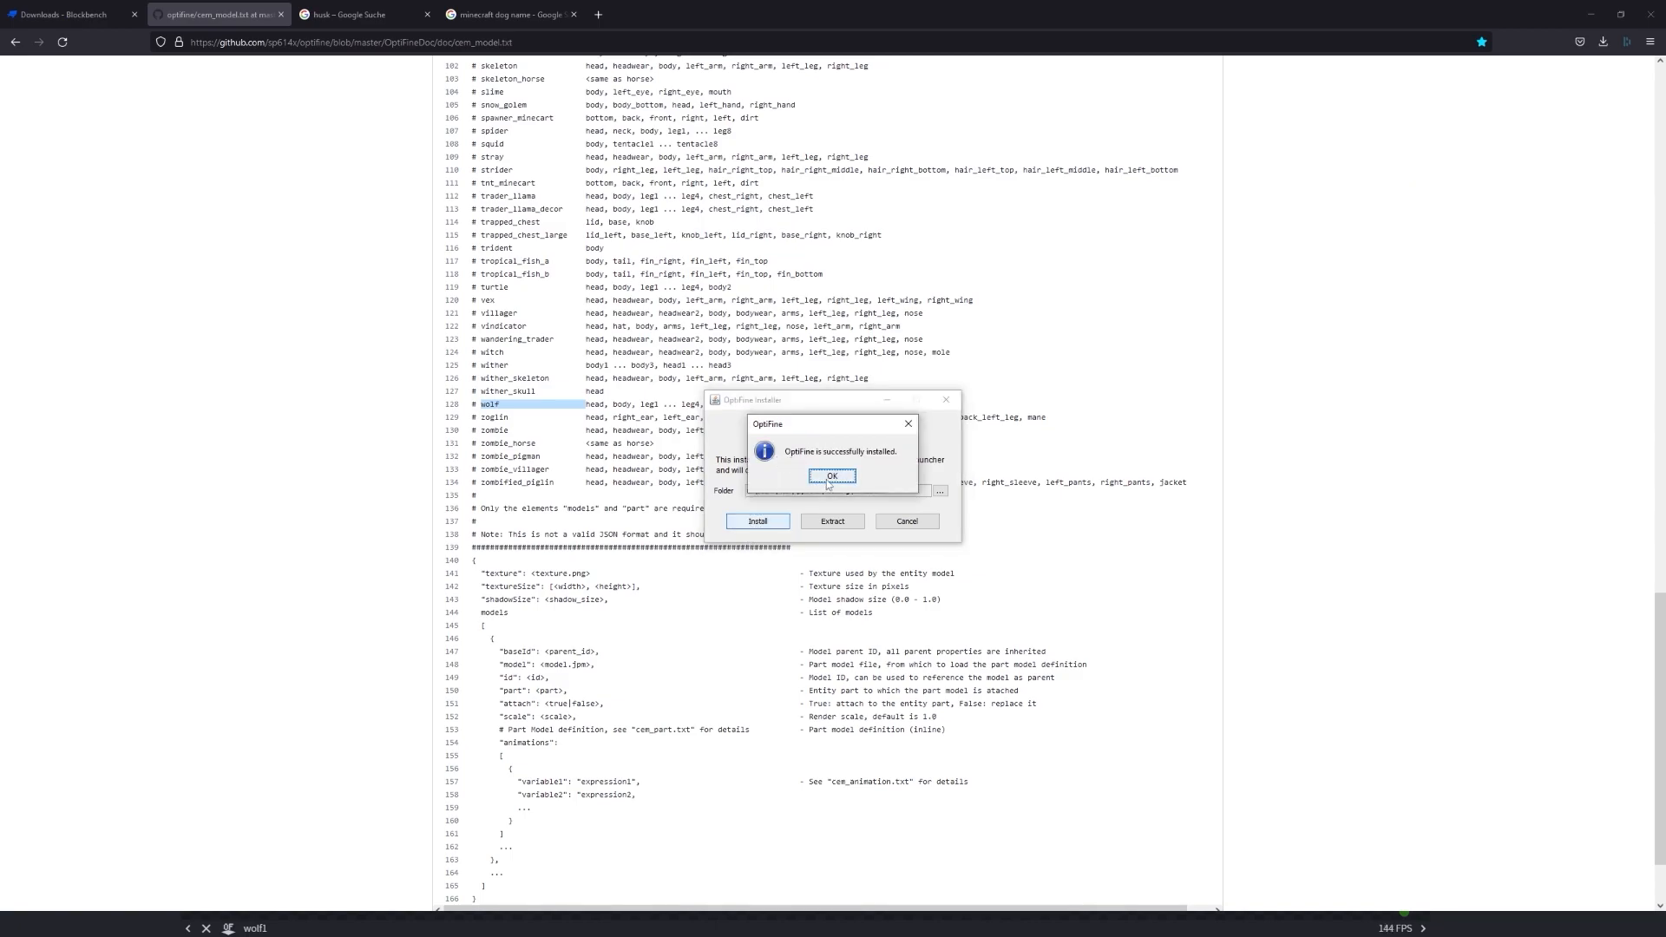
pyautogui.click(831, 477)
# - Dismiss the OptiFine success message, start the Minecraft Launcher and check the installation choices for OptiFine 1.16.5
pyautogui.click(1435, 500)
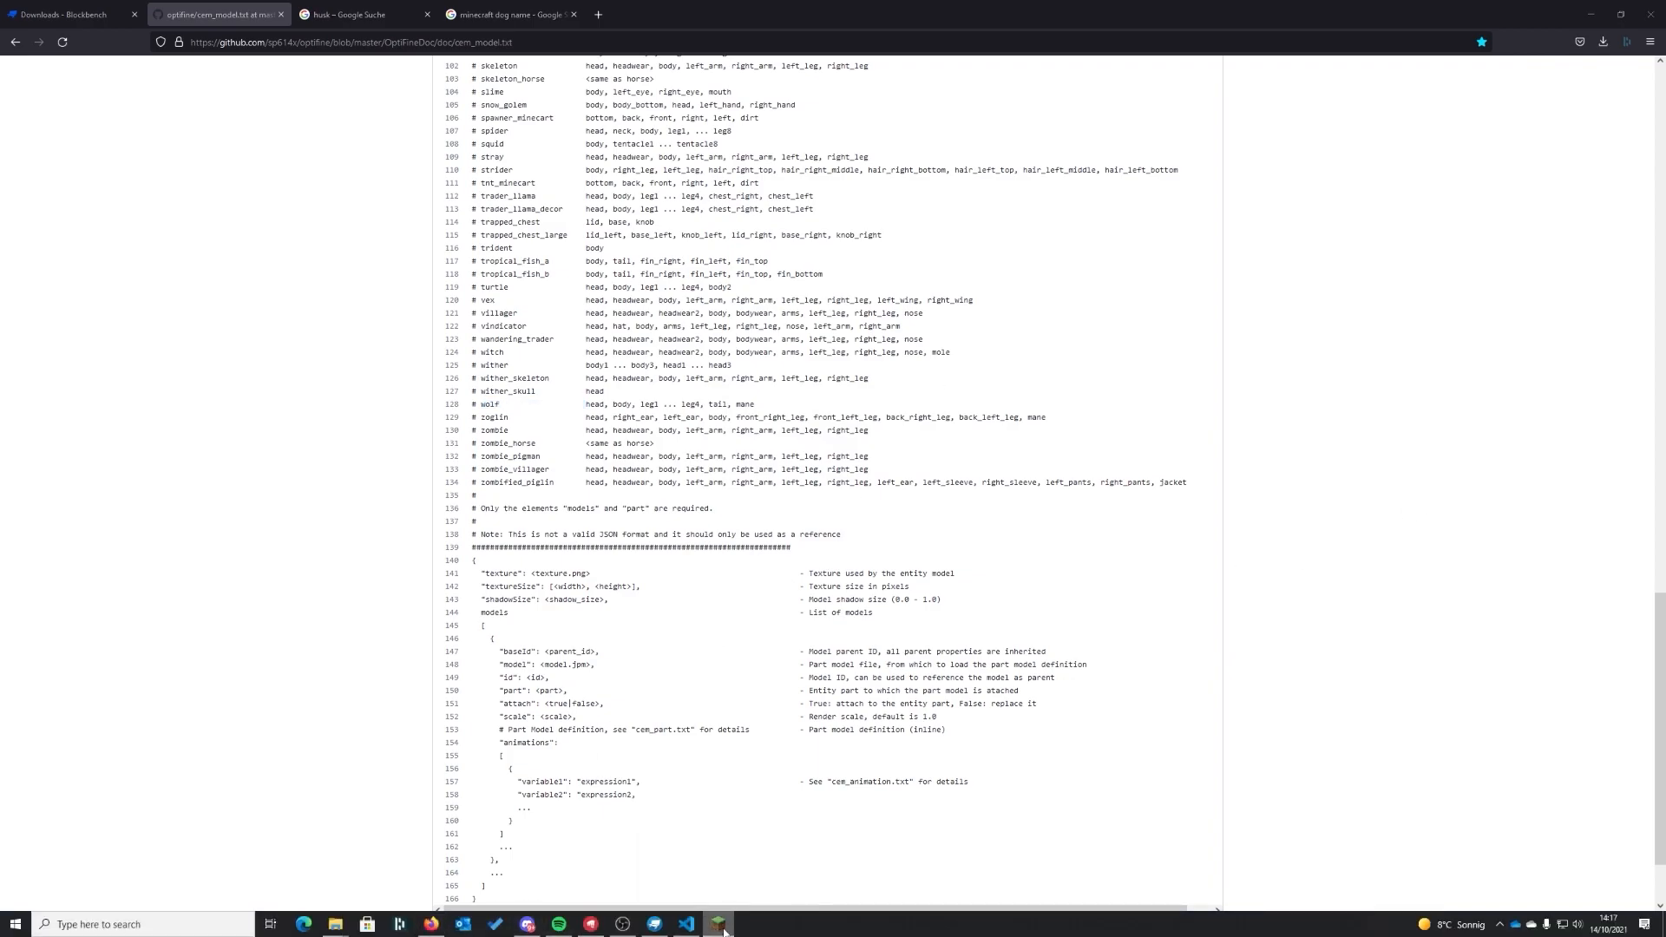
pyautogui.click(109, 923)
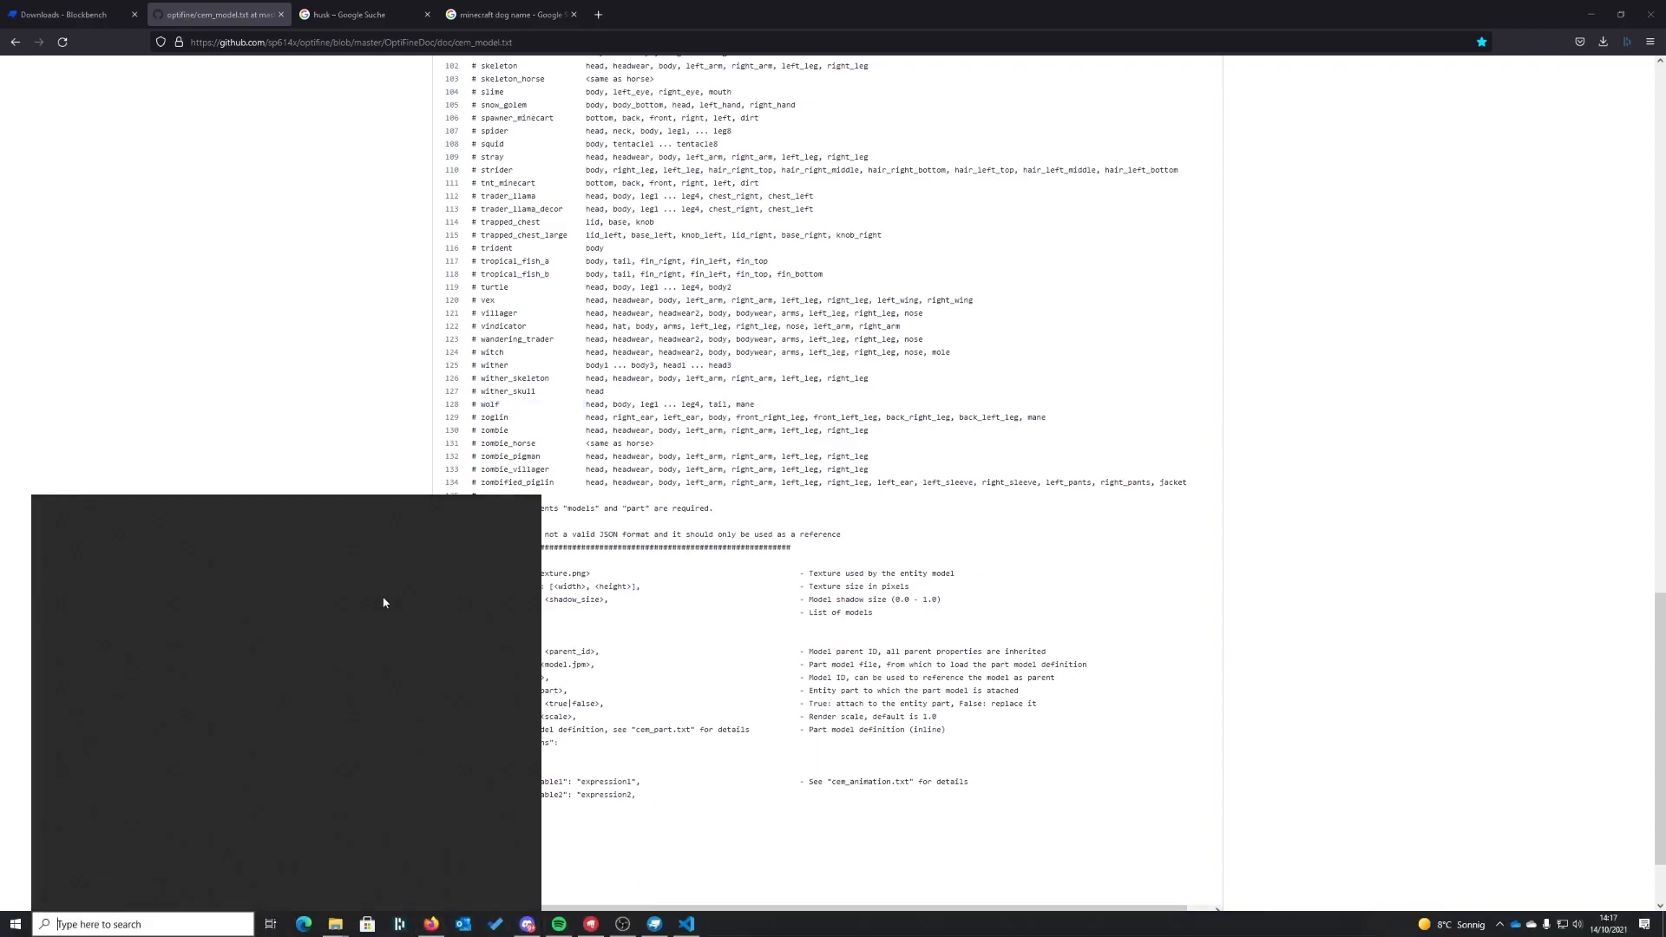
pyautogui.click(376, 596)
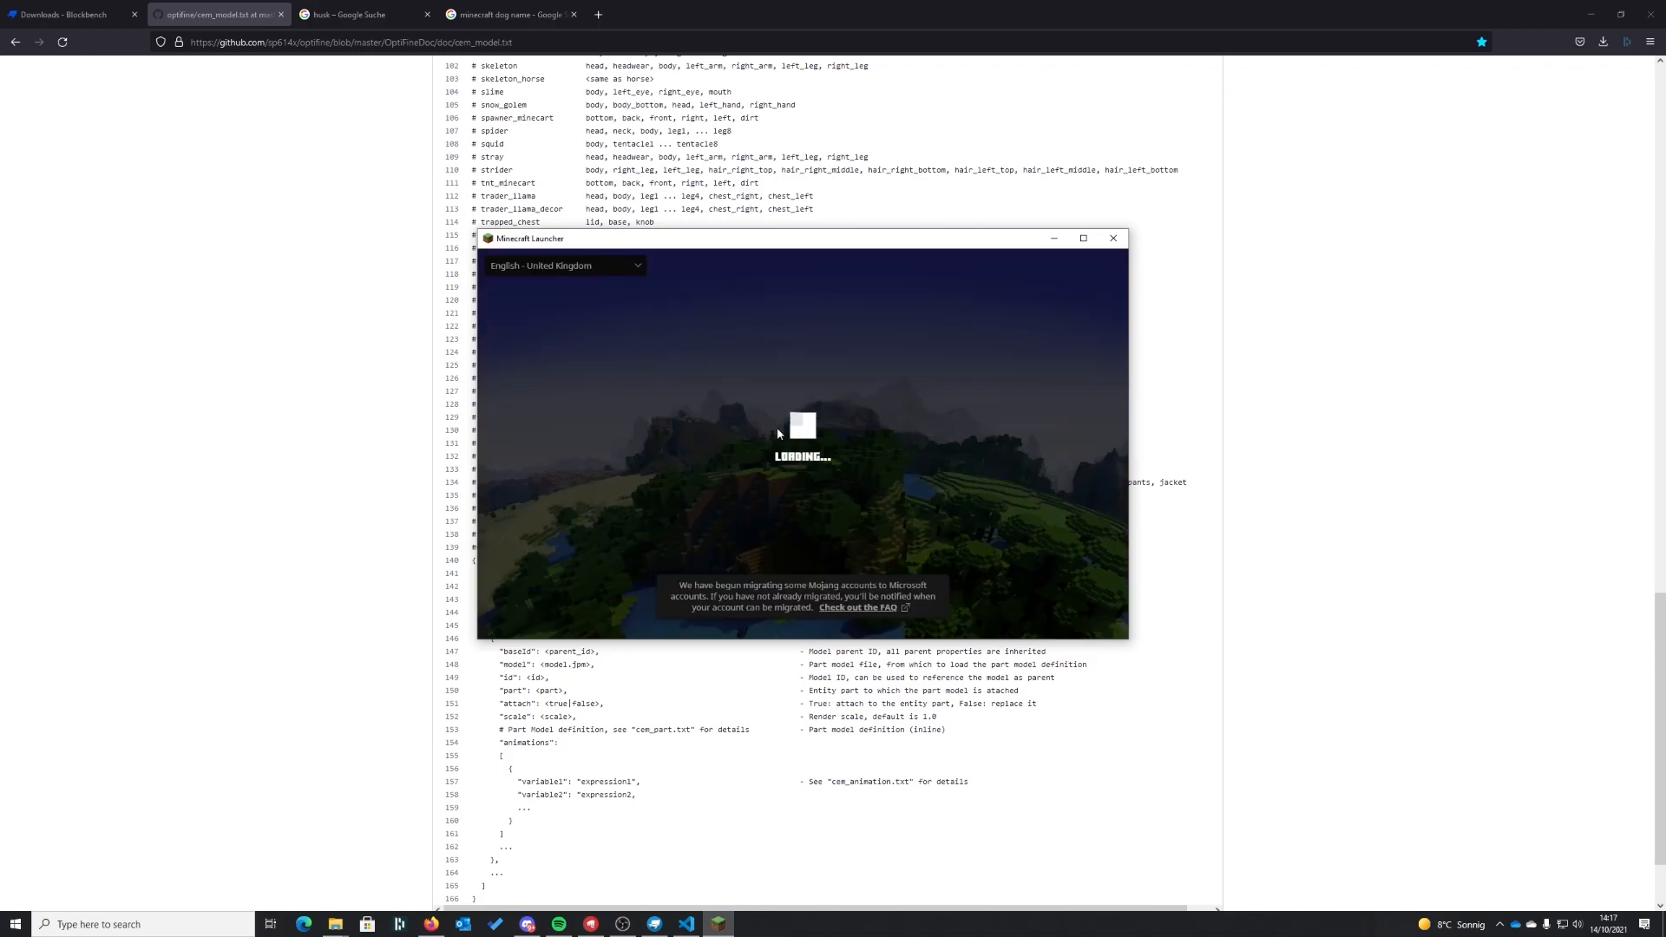
pyautogui.click(722, 565)
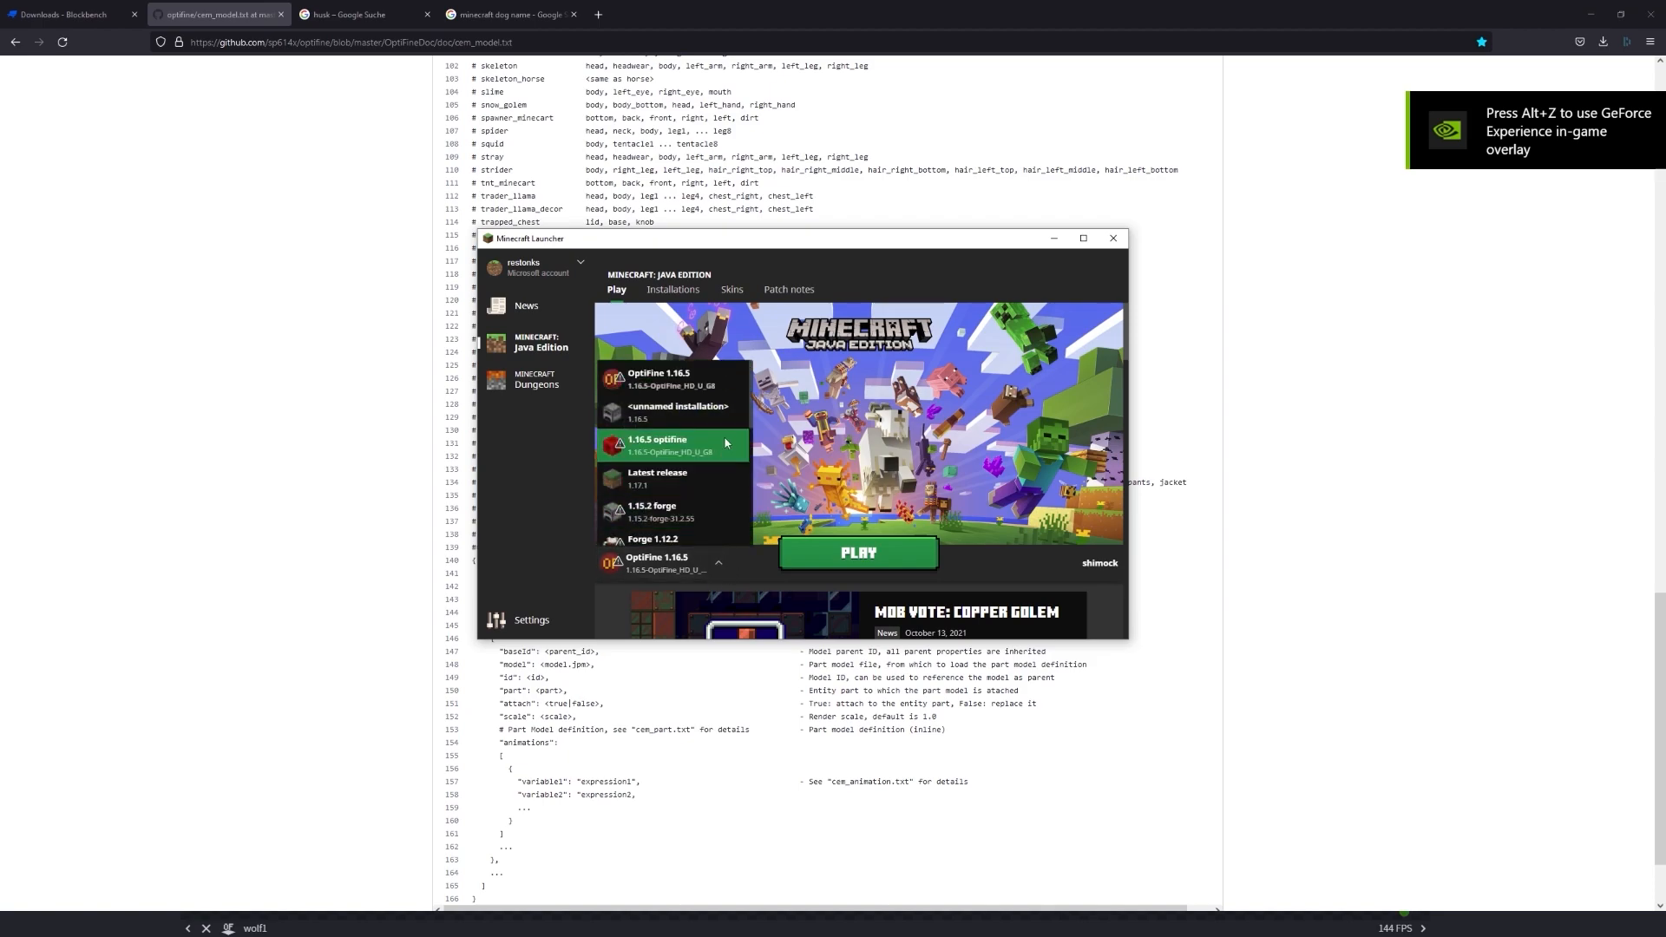
pyautogui.click(713, 569)
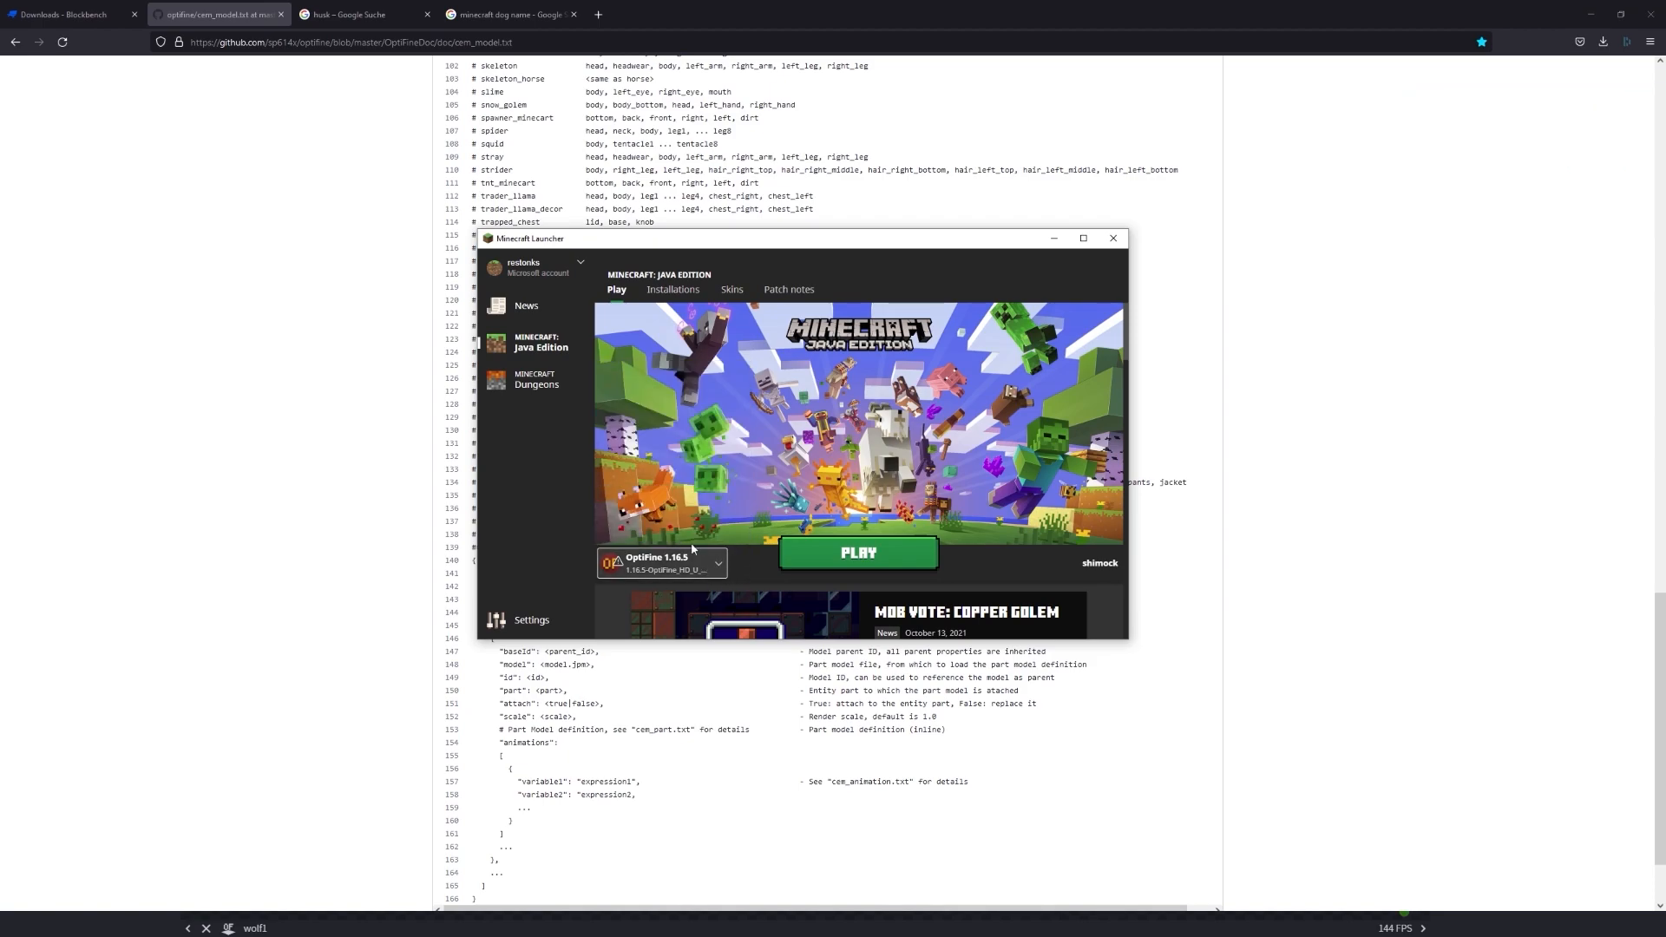
pyautogui.click(665, 287)
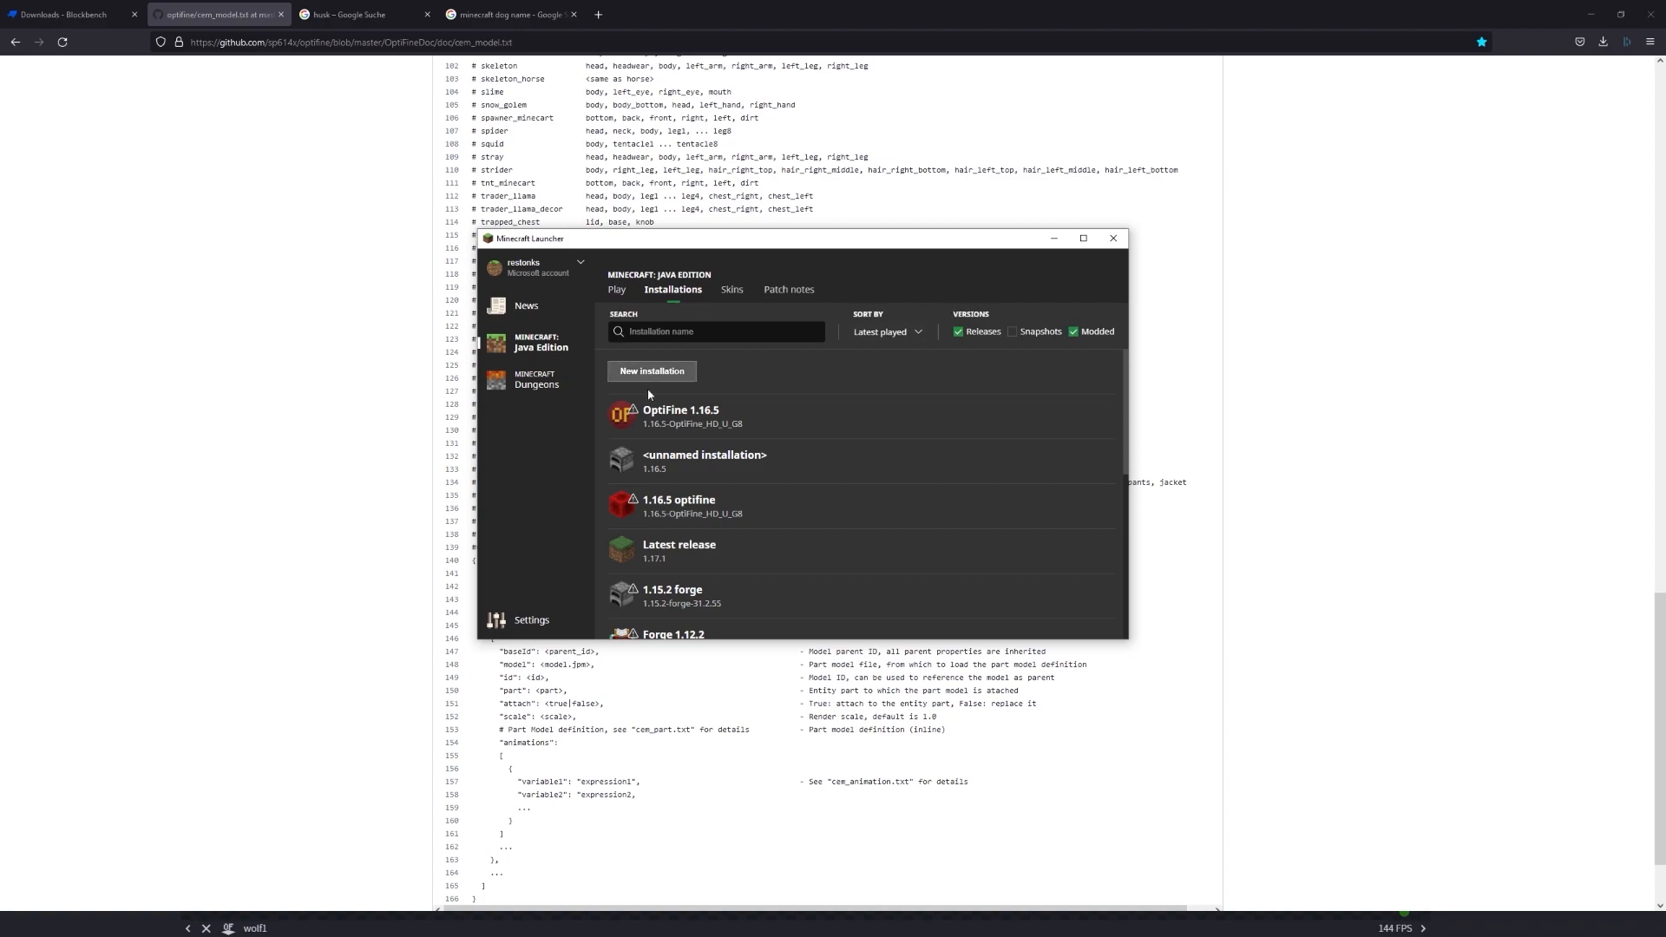
pyautogui.click(665, 379)
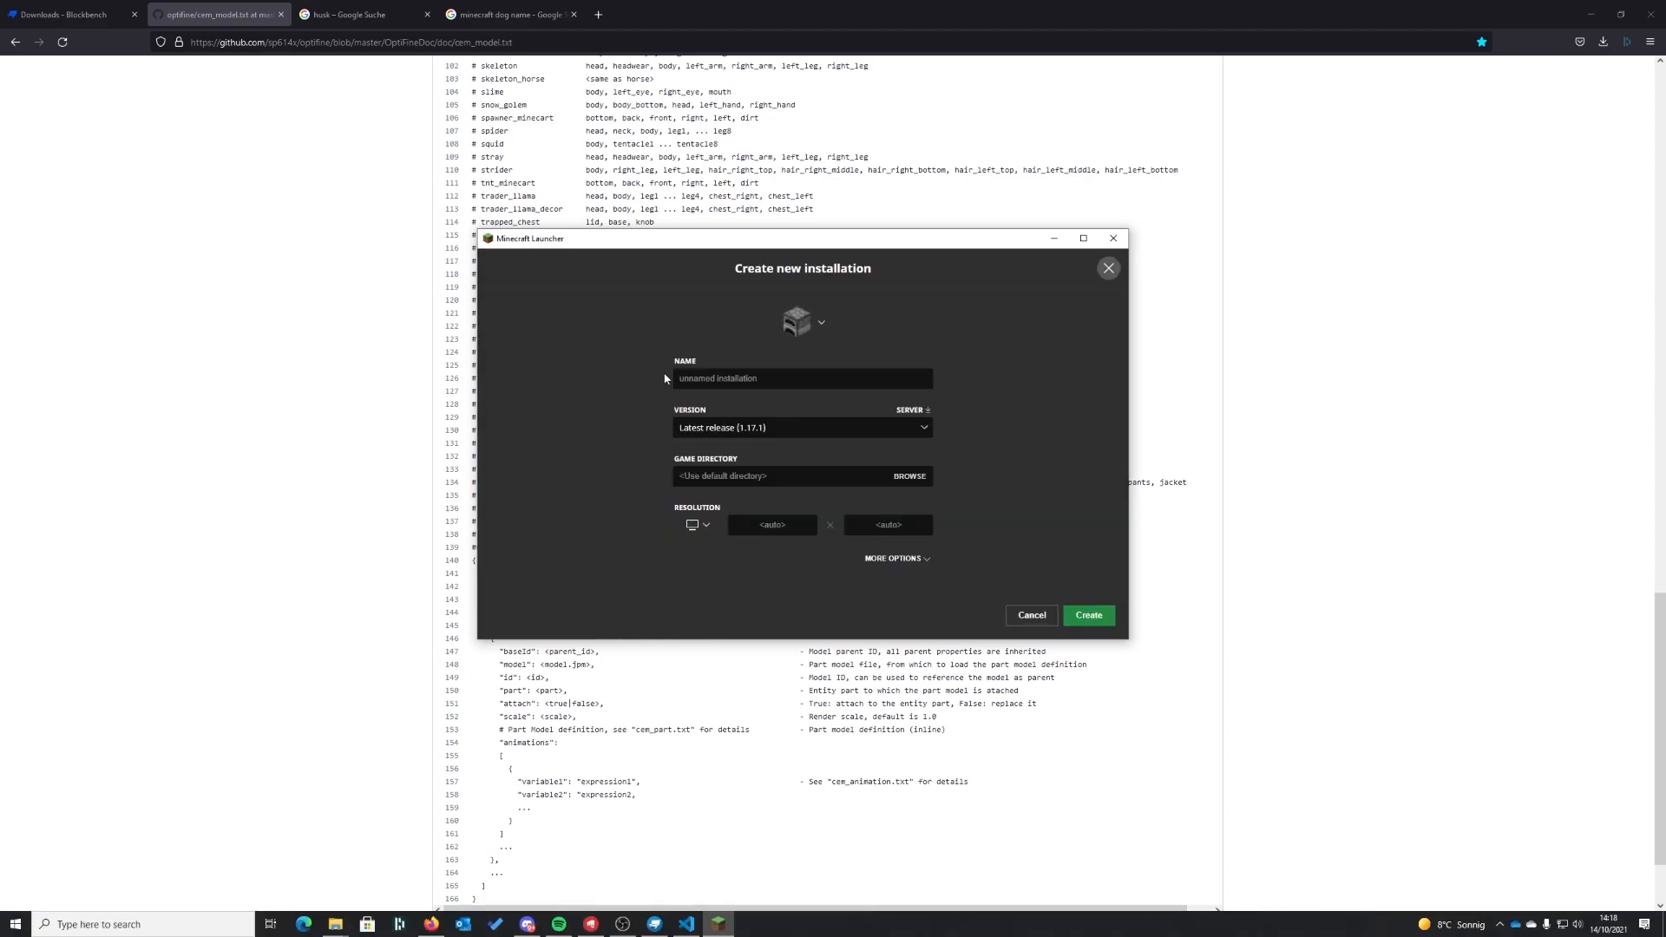
pyautogui.click(703, 428)
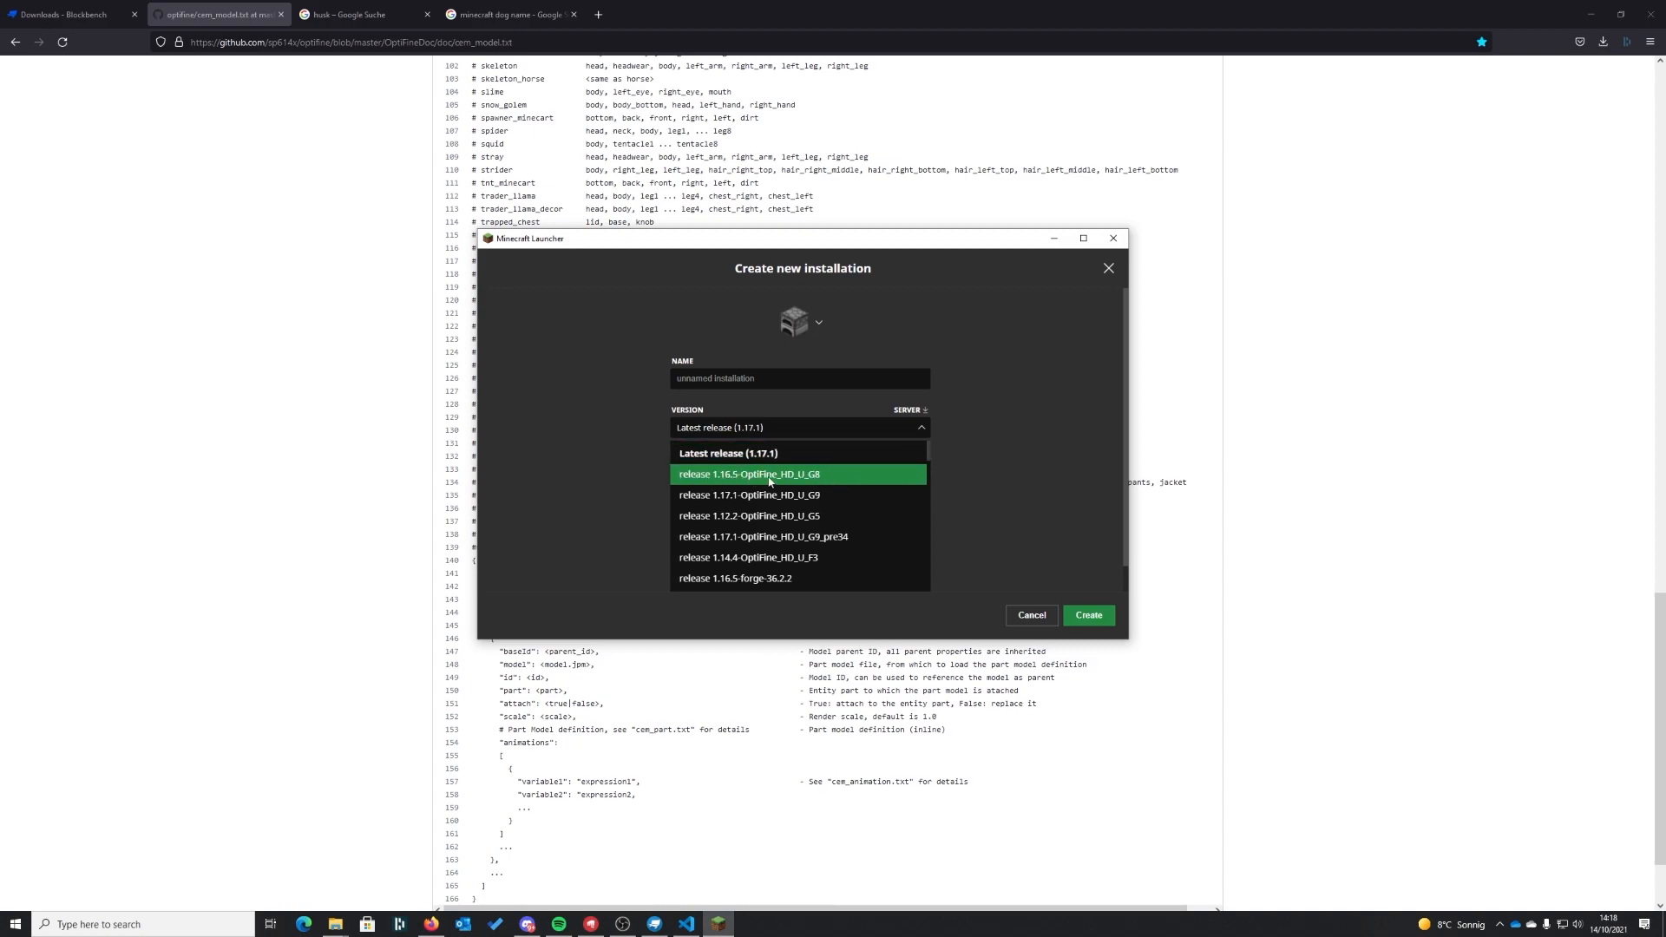
pyautogui.click(1024, 508)
pyautogui.click(833, 427)
pyautogui.click(848, 475)
pyautogui.click(815, 379)
pyautogui.click(794, 322)
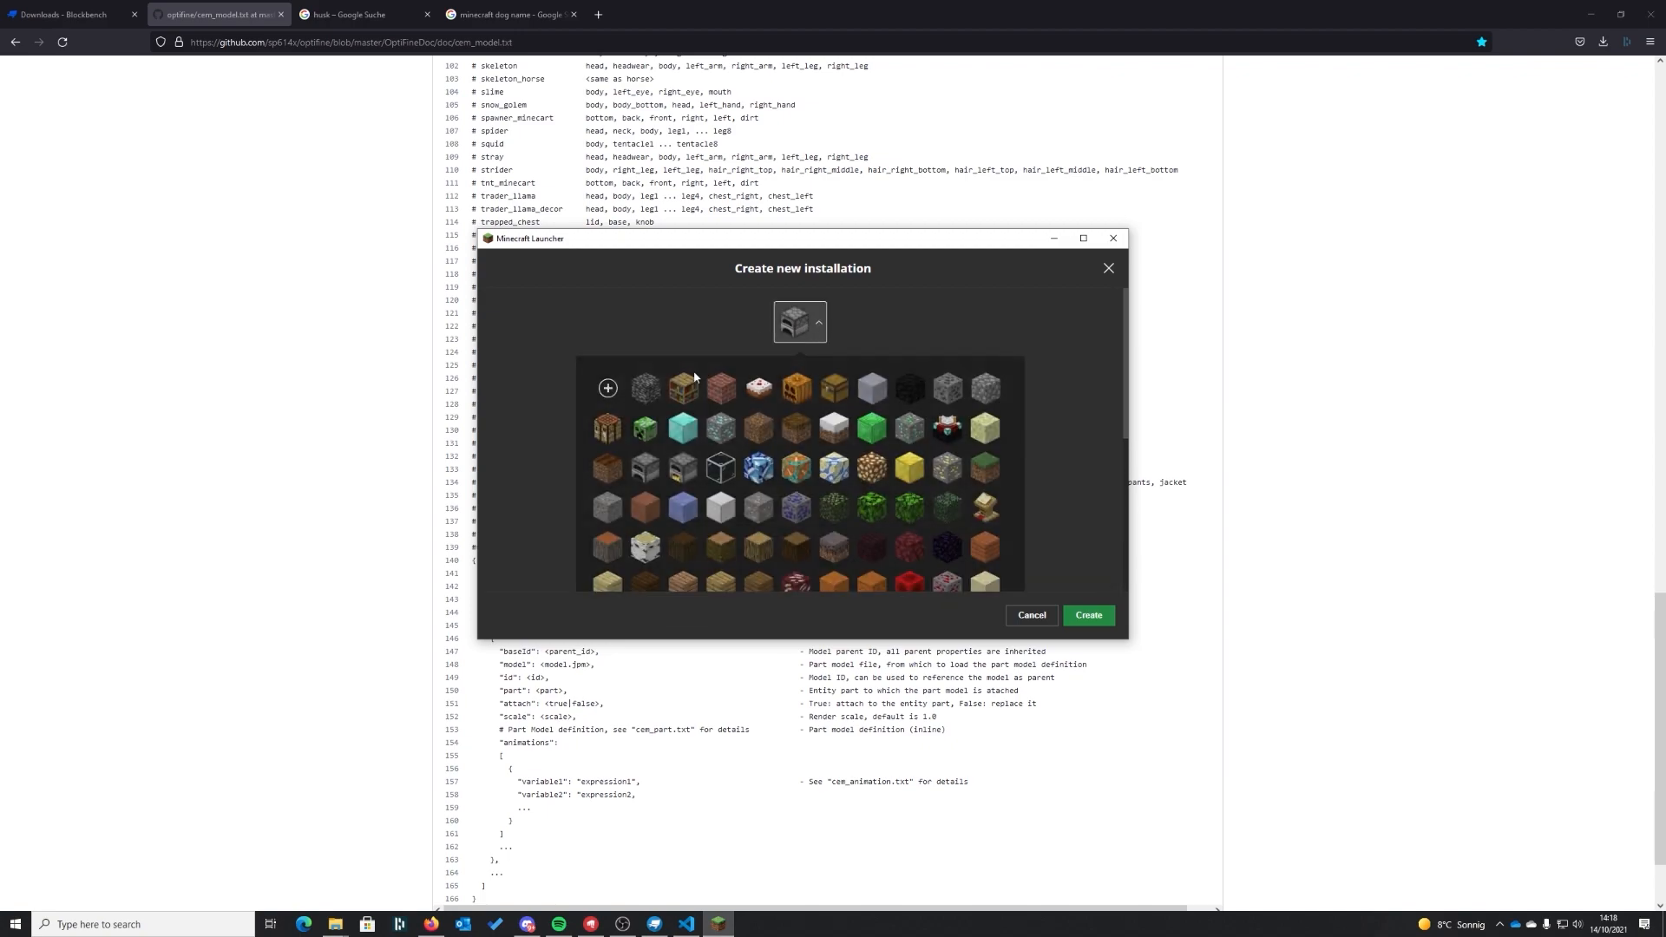
pyautogui.click(1029, 614)
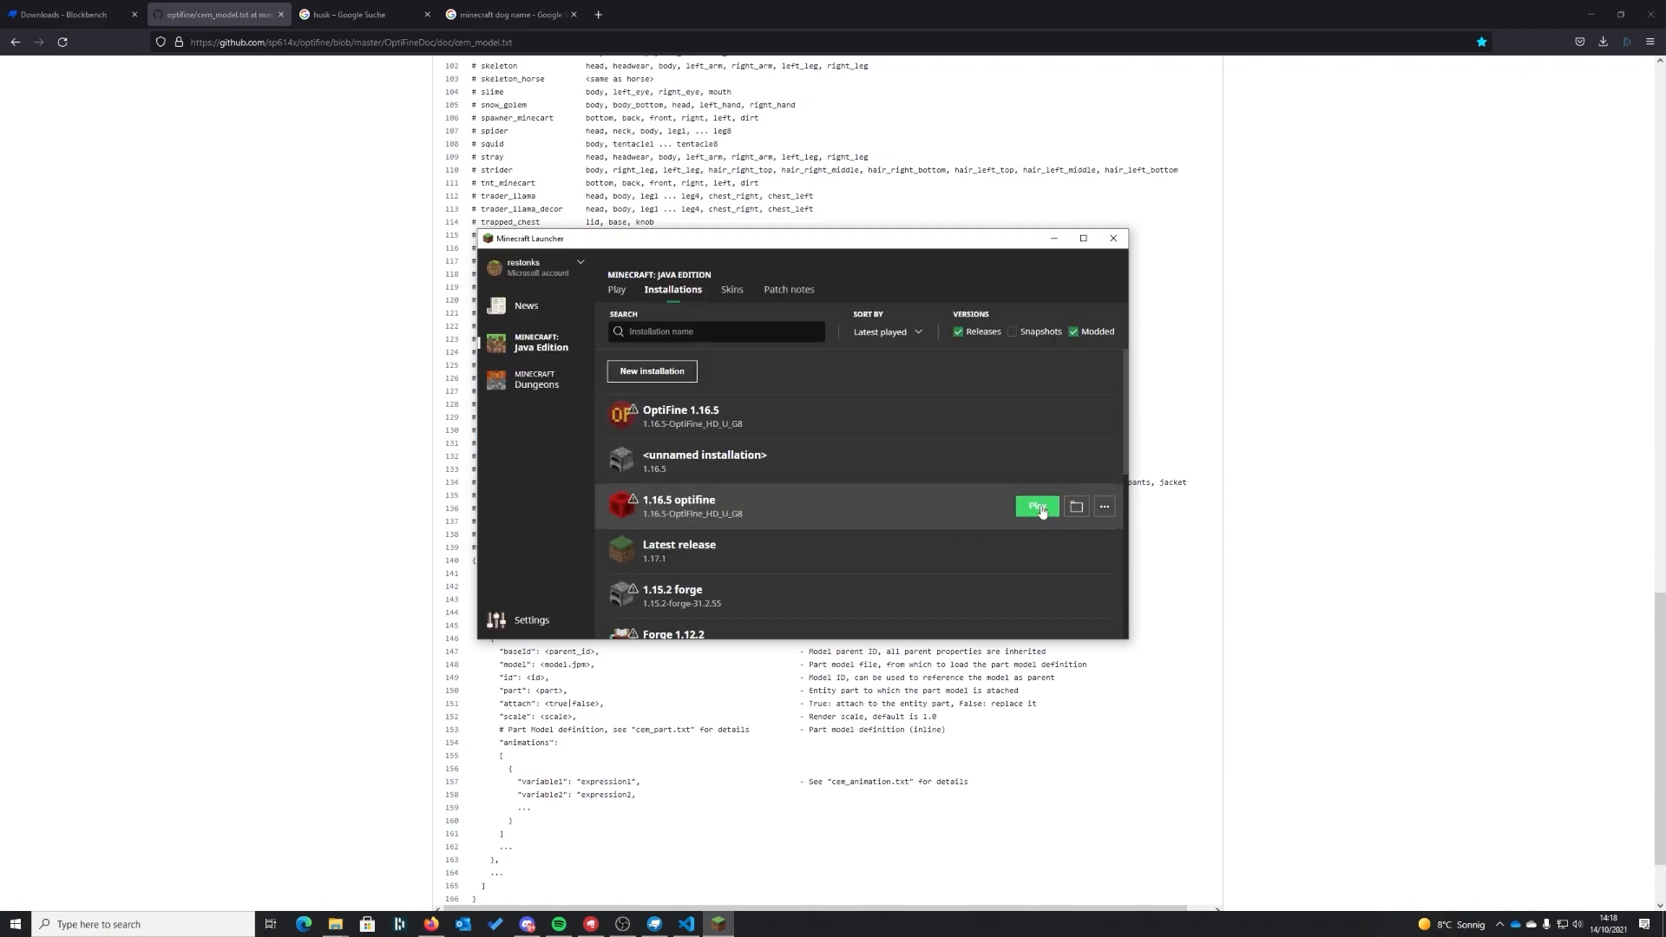
# - Cancel the launch of the 1.16.5 optifine installation and start the game with OptiFine 1.16.5 instead
pyautogui.click(1040, 507)
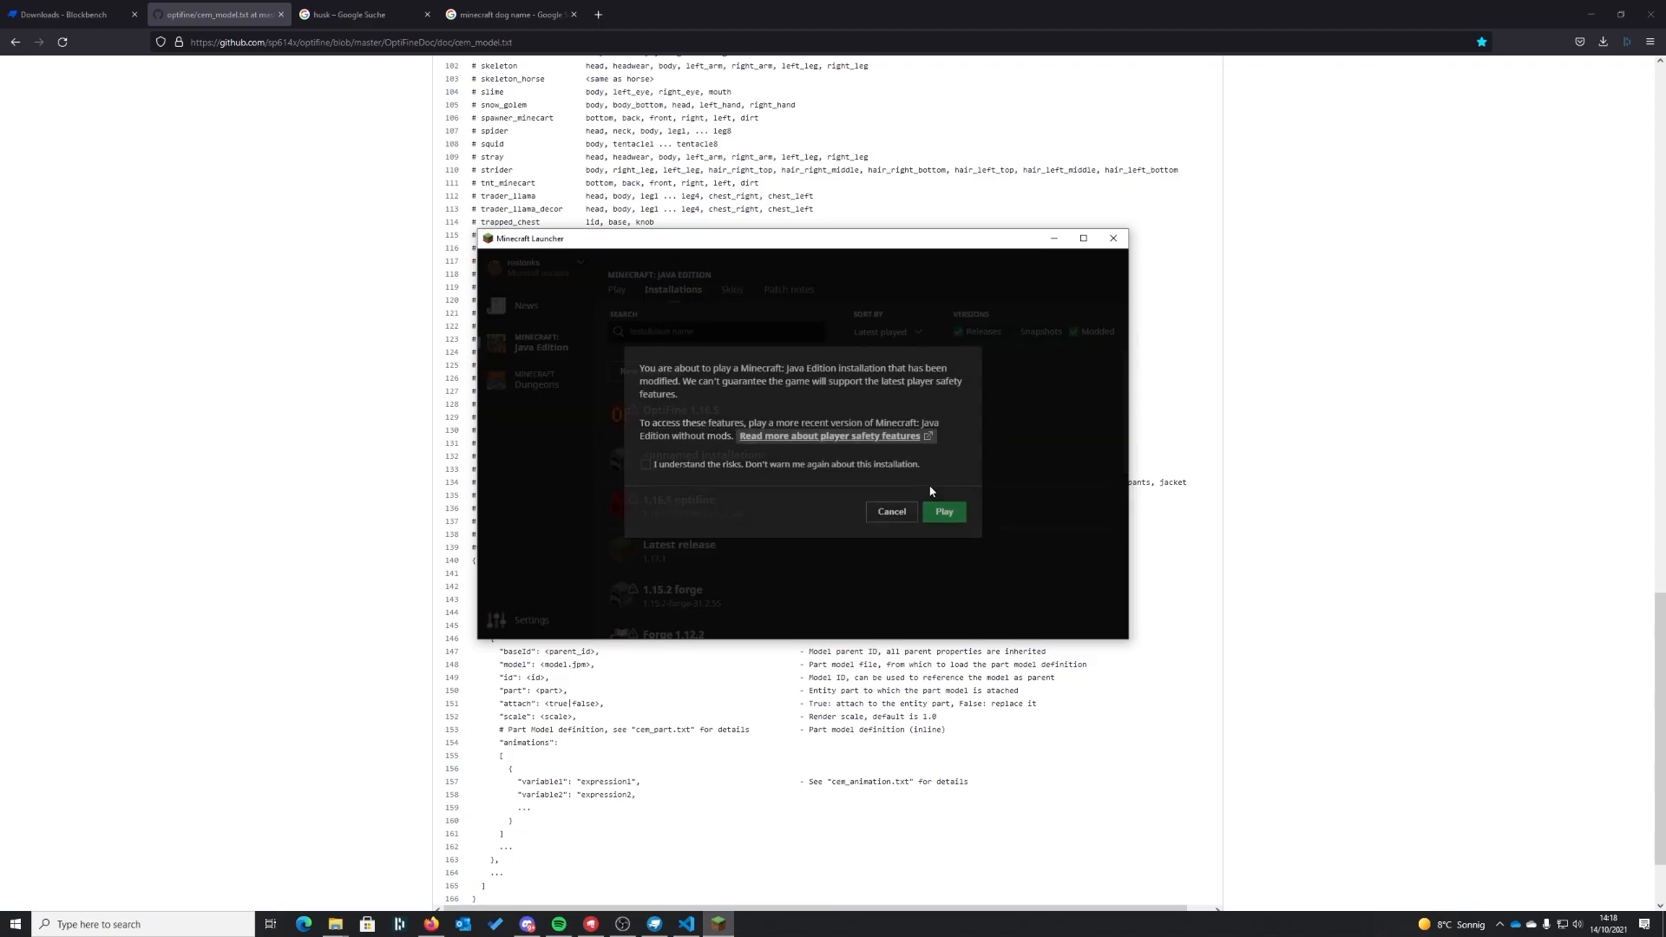
pyautogui.click(890, 513)
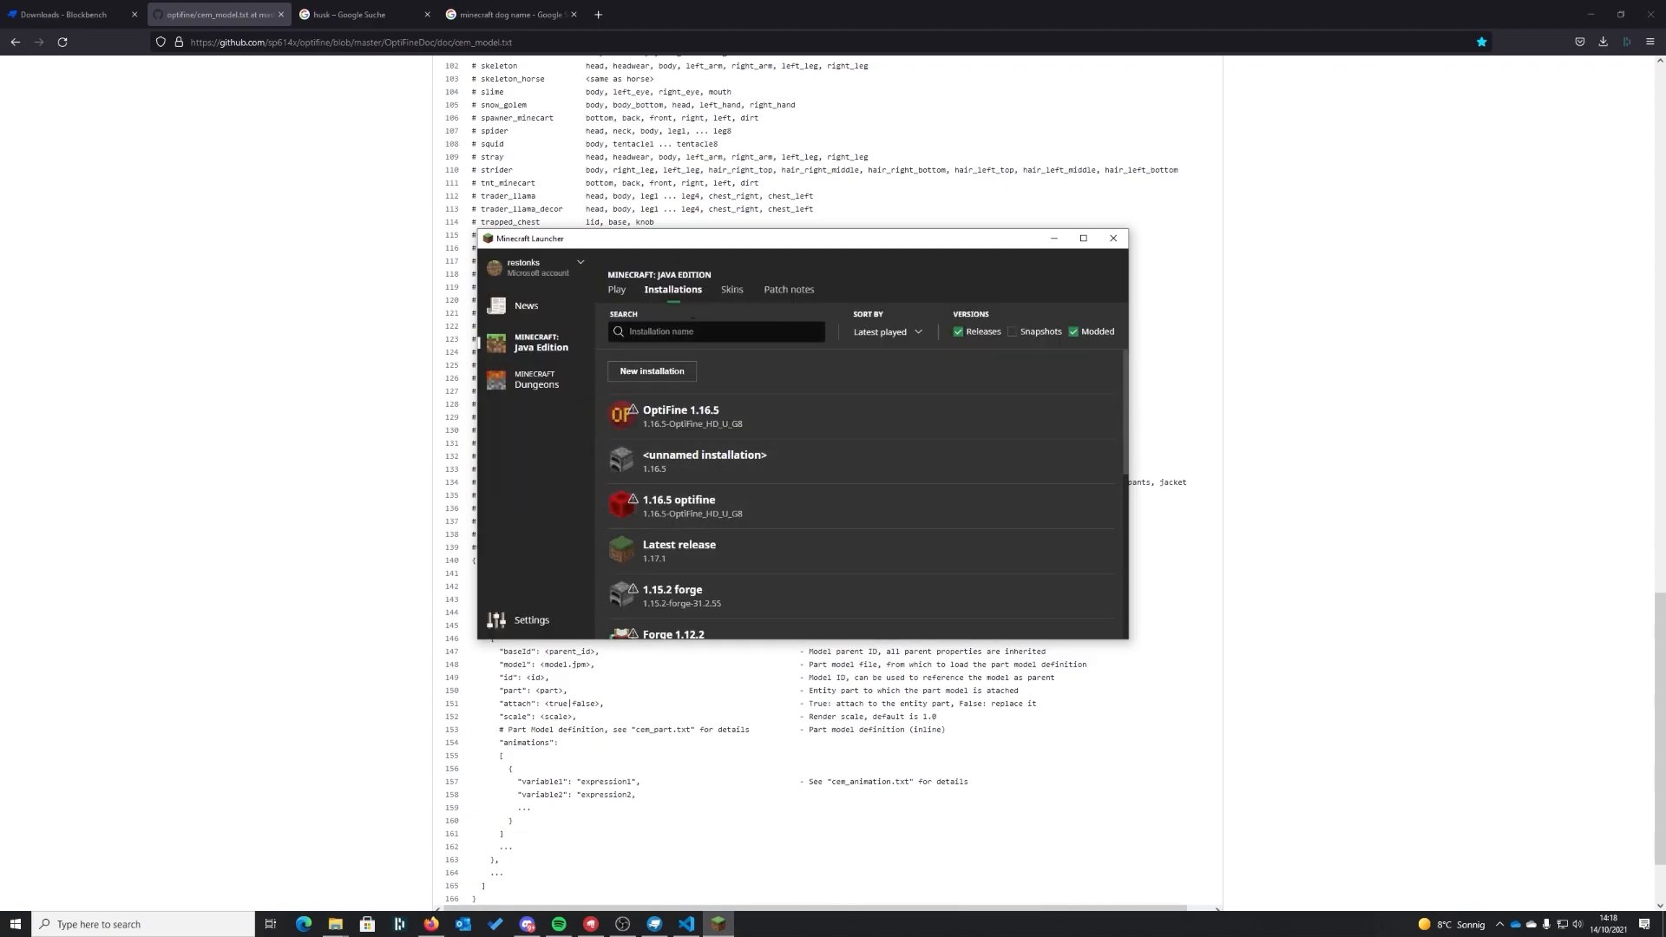
pyautogui.click(624, 292)
pyautogui.click(819, 541)
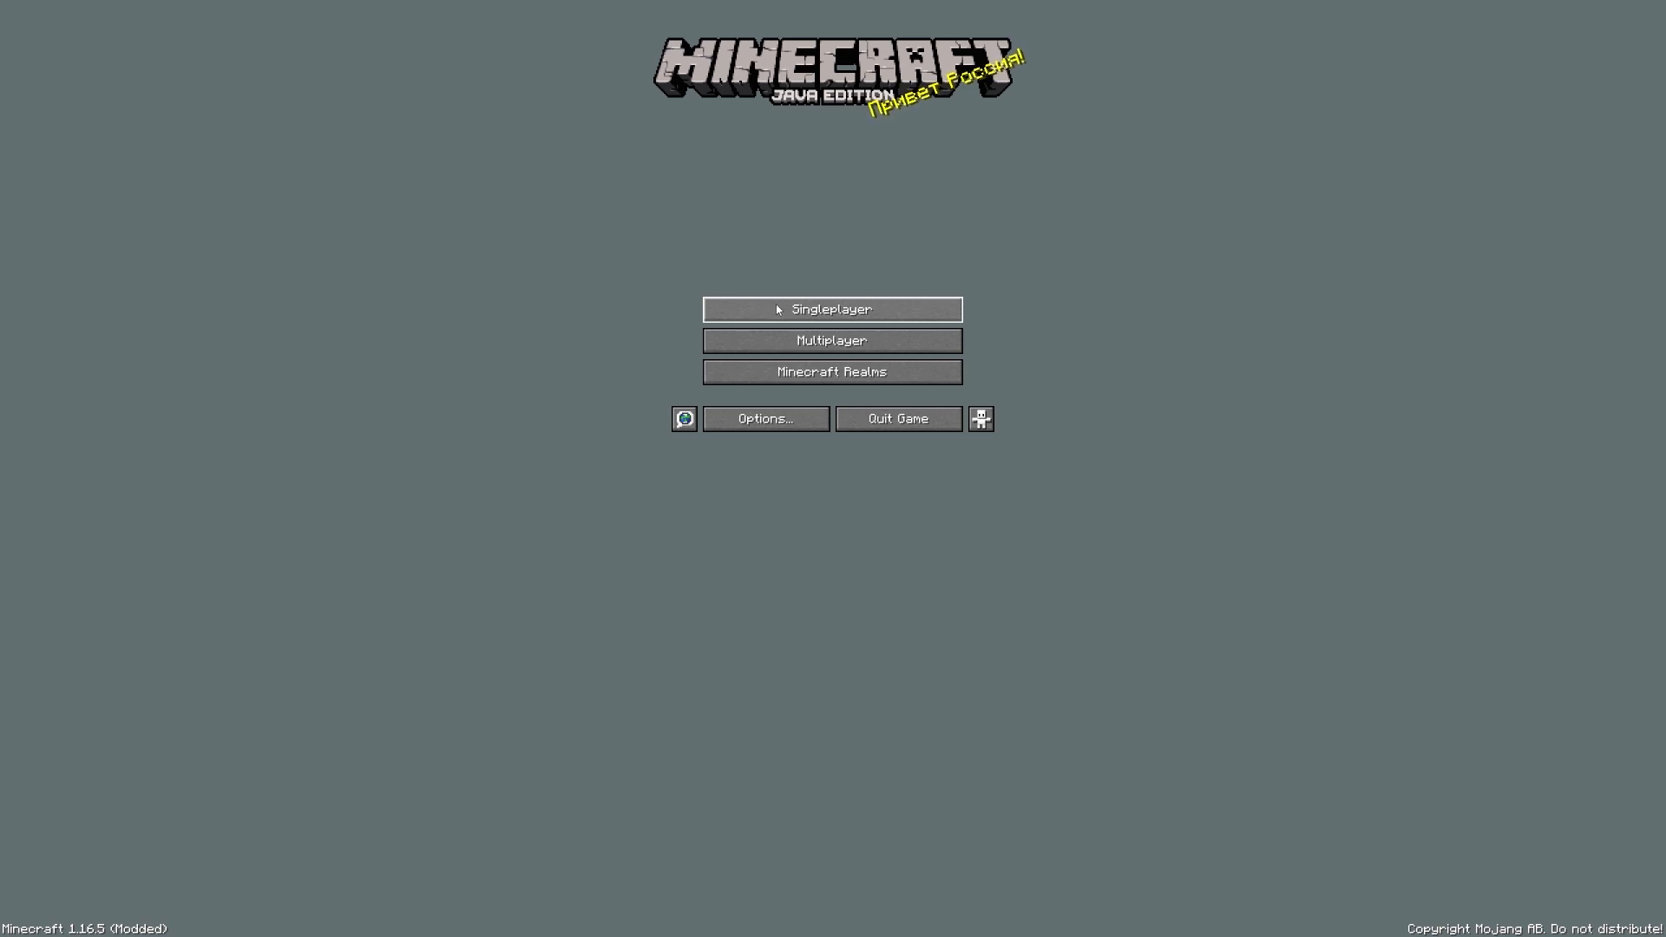
# - Create a new singleplayer world named New World in Creative game mode with cheats allowed
pyautogui.click(867, 314)
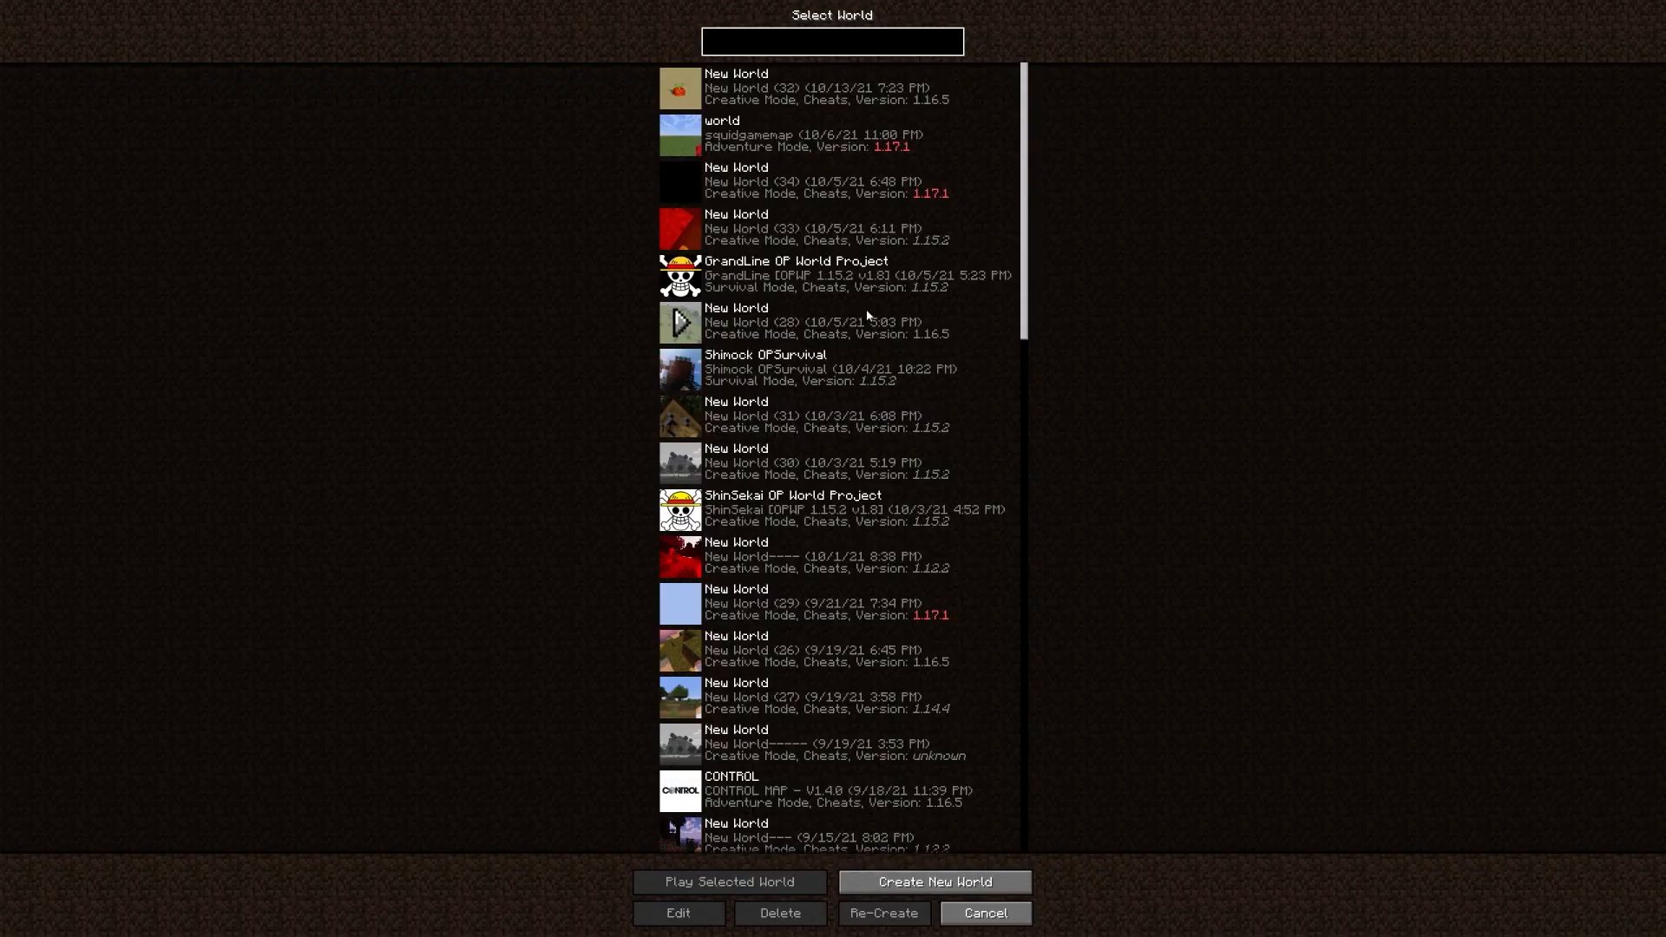
pyautogui.click(935, 881)
pyautogui.click(795, 144)
pyautogui.click(798, 144)
pyautogui.click(800, 98)
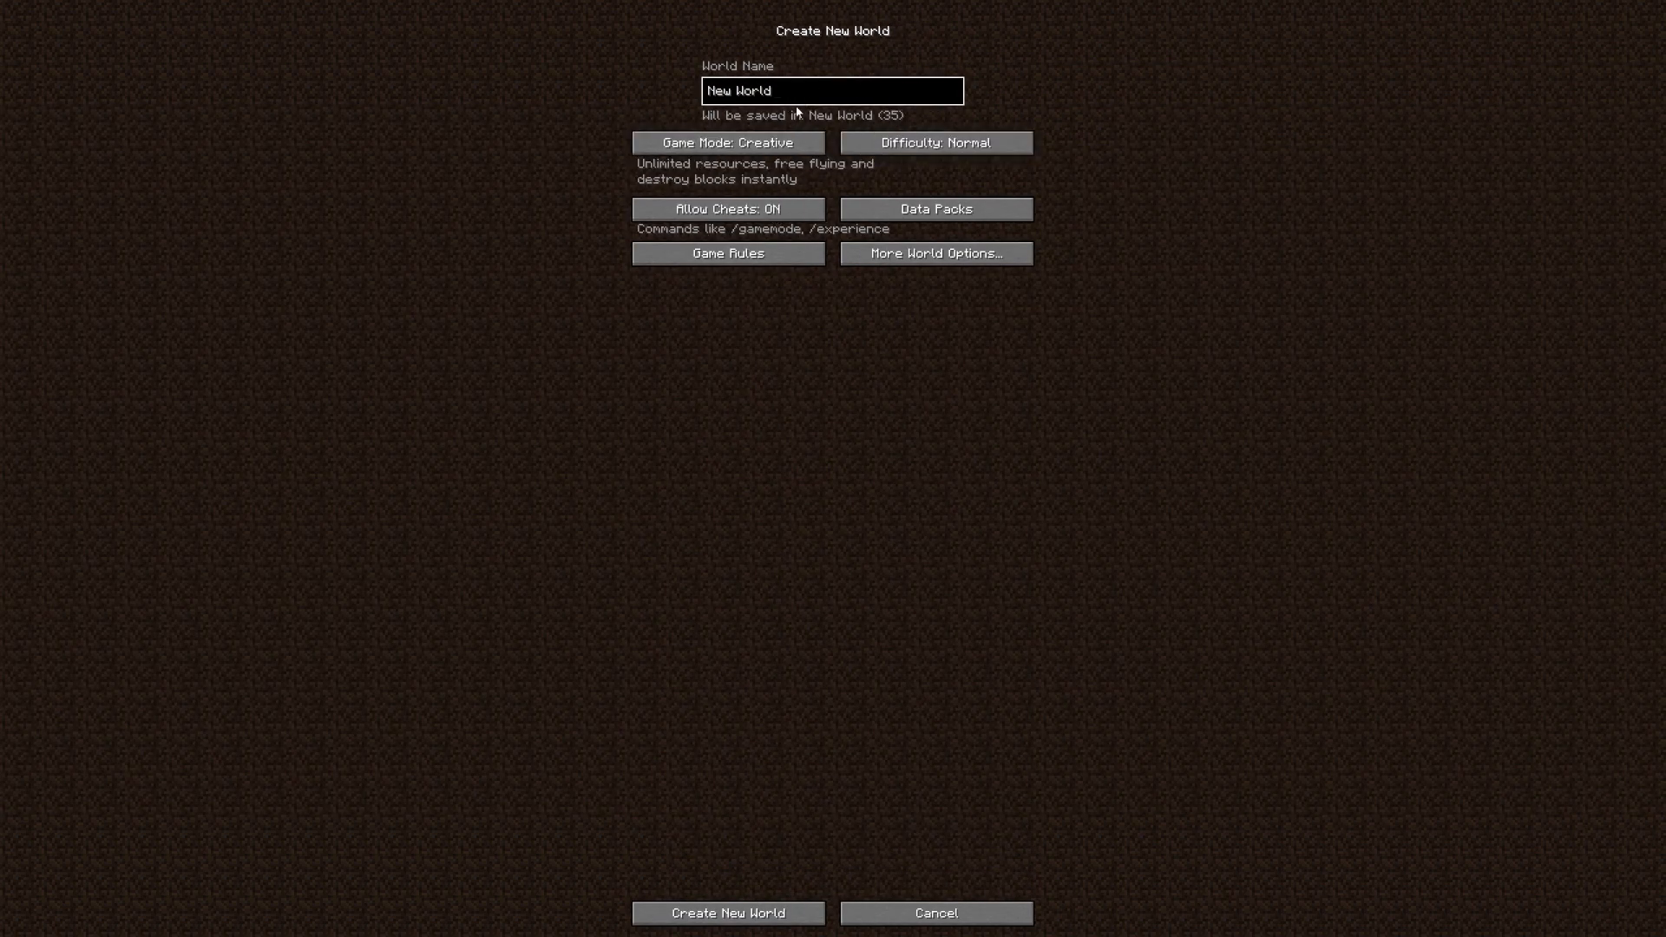
pyautogui.click(738, 919)
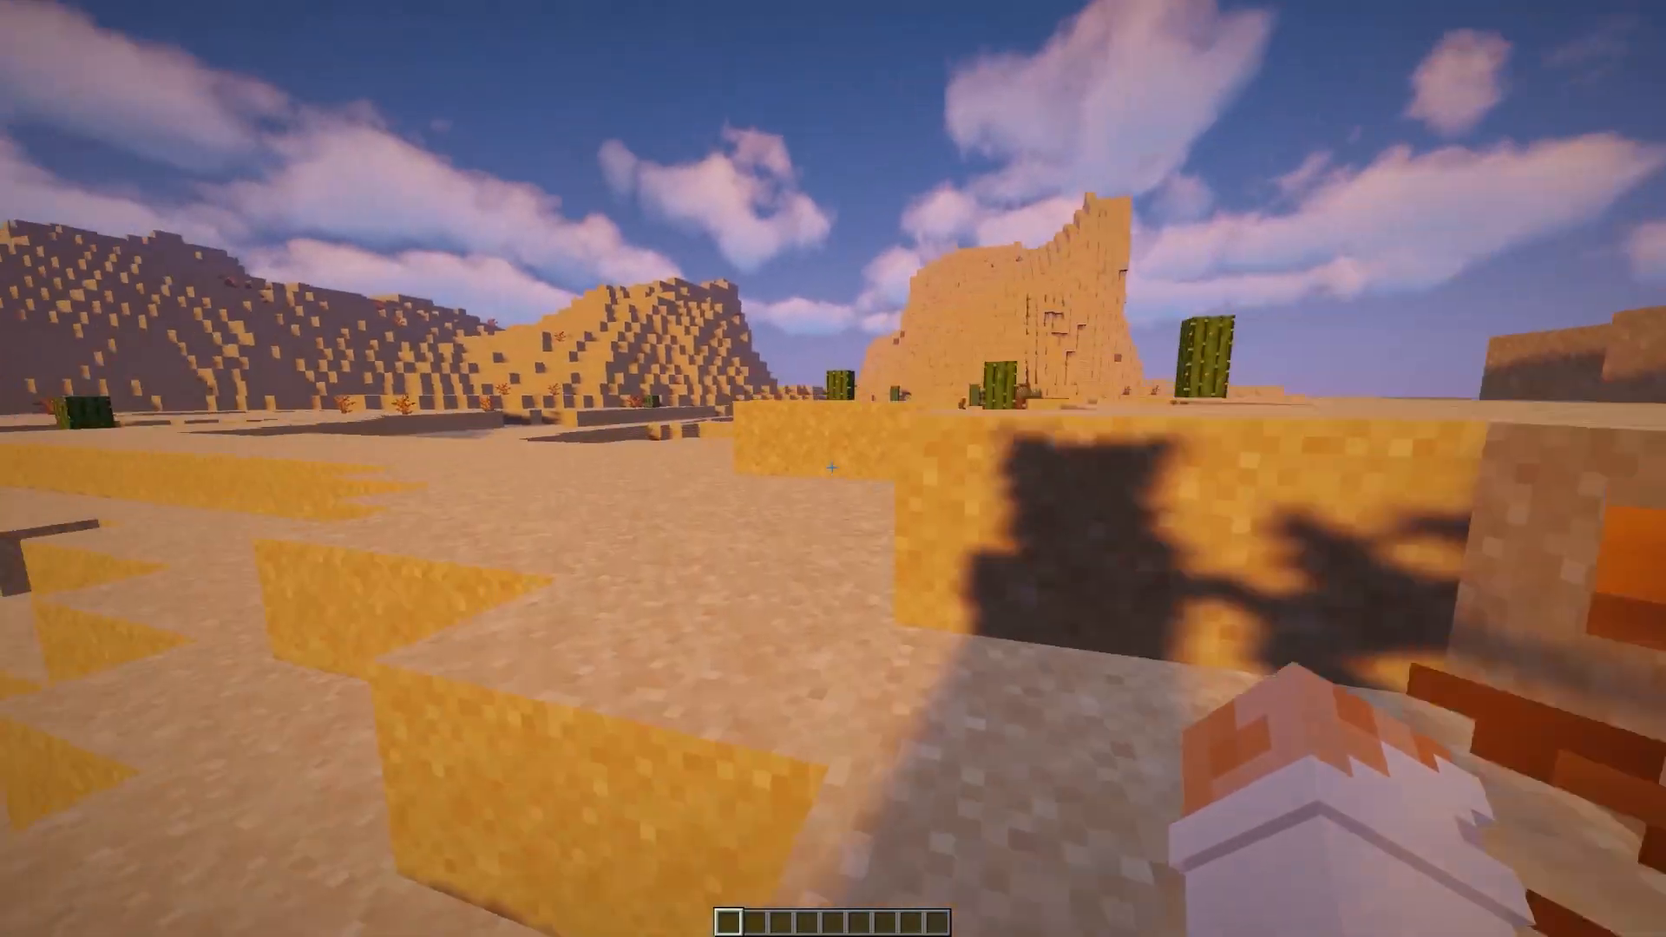
# - Walk across the desert, view the character in third person and return to the first-person camera
pyautogui.press('w')
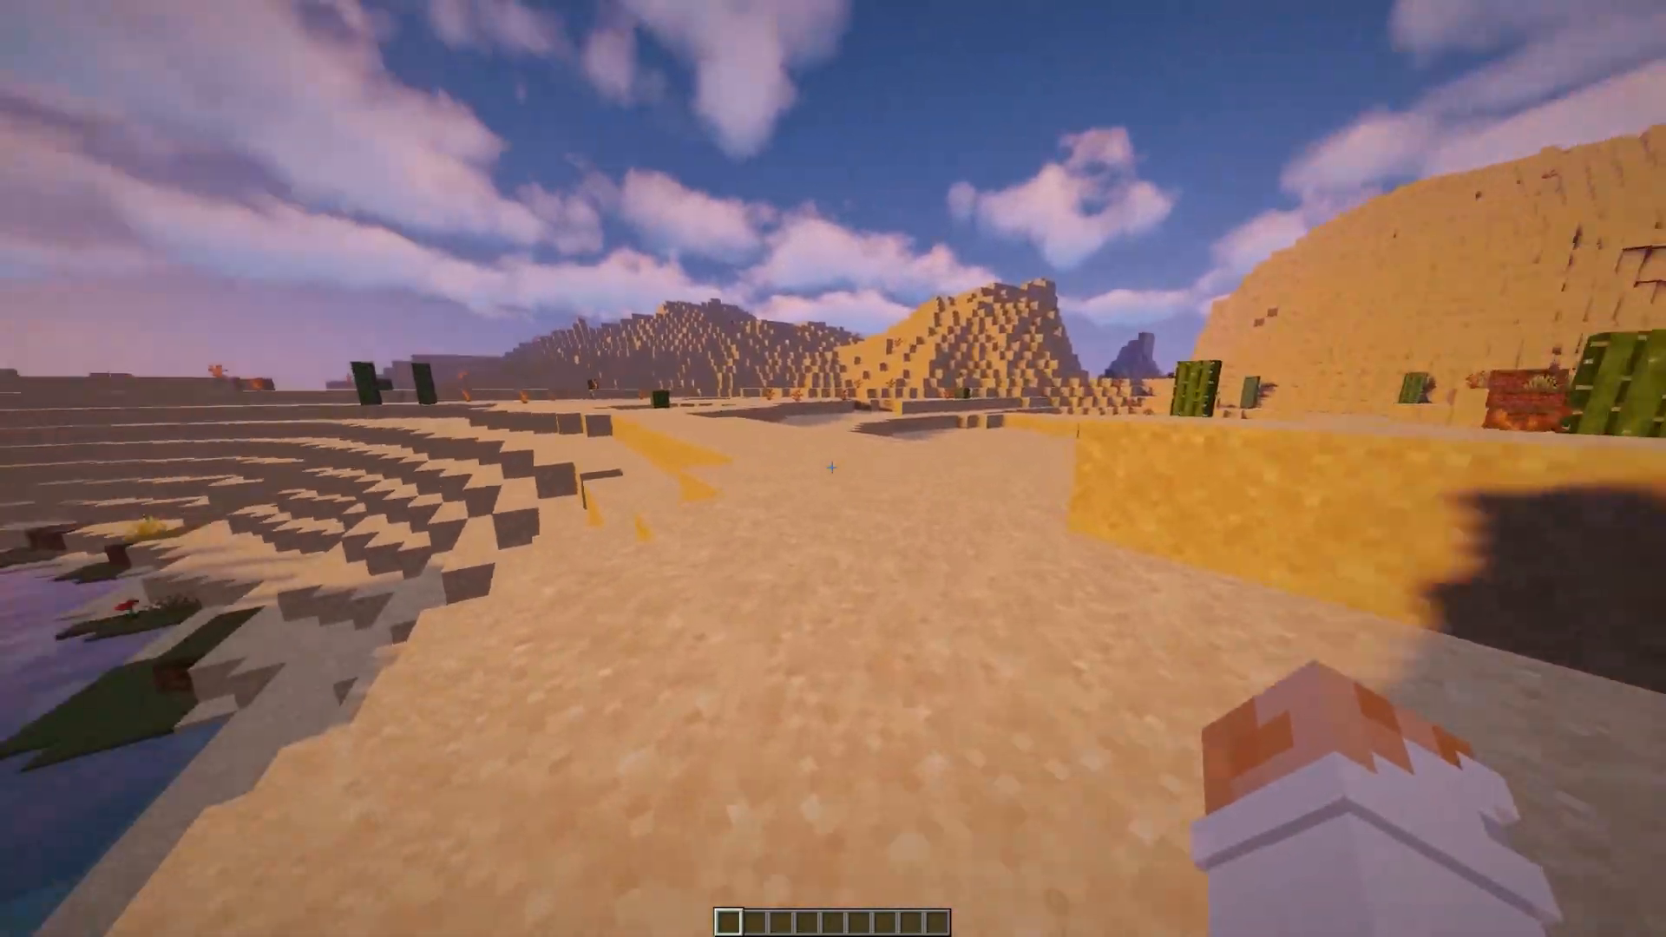
pyautogui.press('F5')
pyautogui.press('F5')
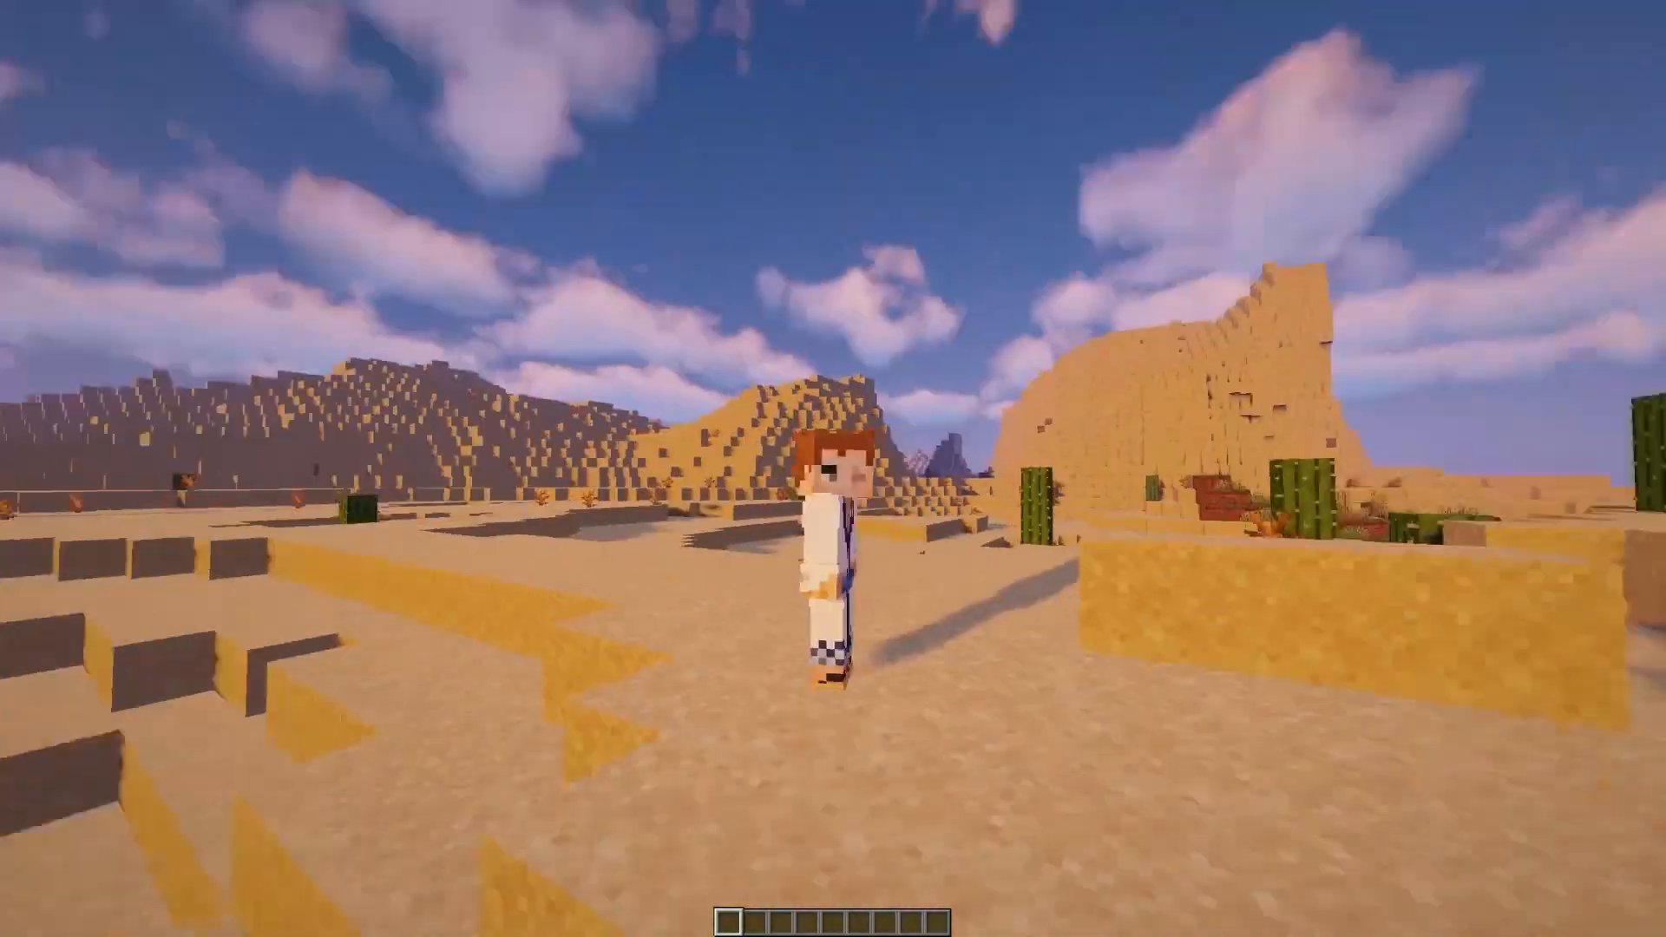
pyautogui.press('F5')
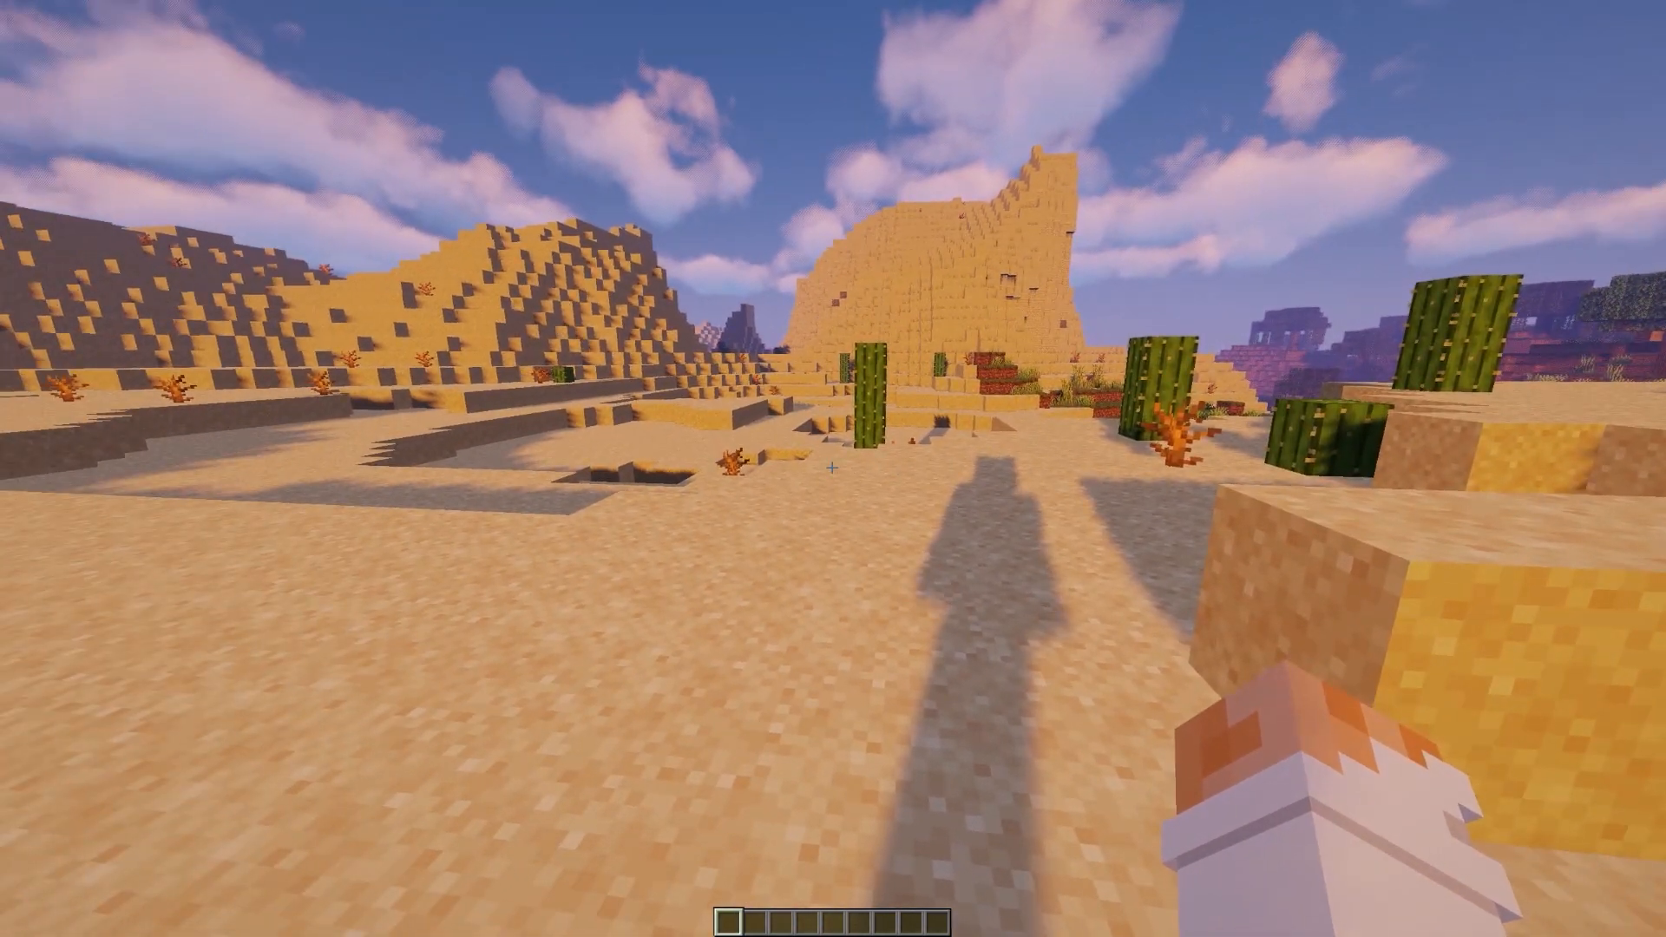
# - Search the creative inventory for "wo", take the wolf spawn egg and spawn a wolf on the sand
pyautogui.press('e')
pyautogui.click(940, 366)
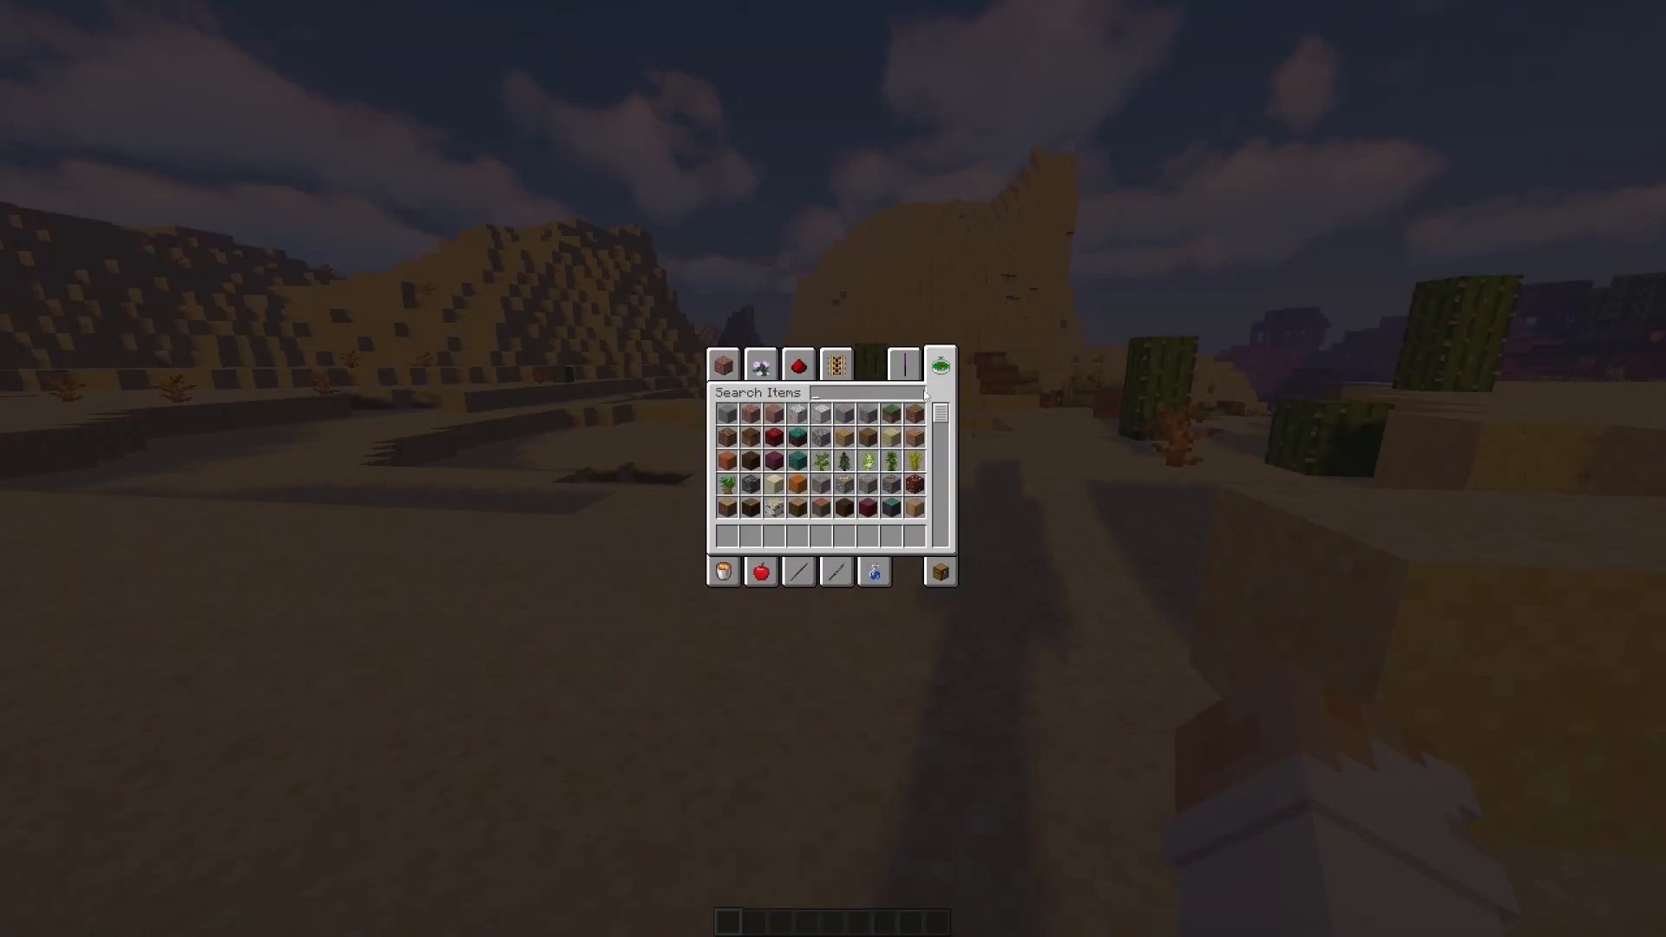
pyautogui.write('wo')
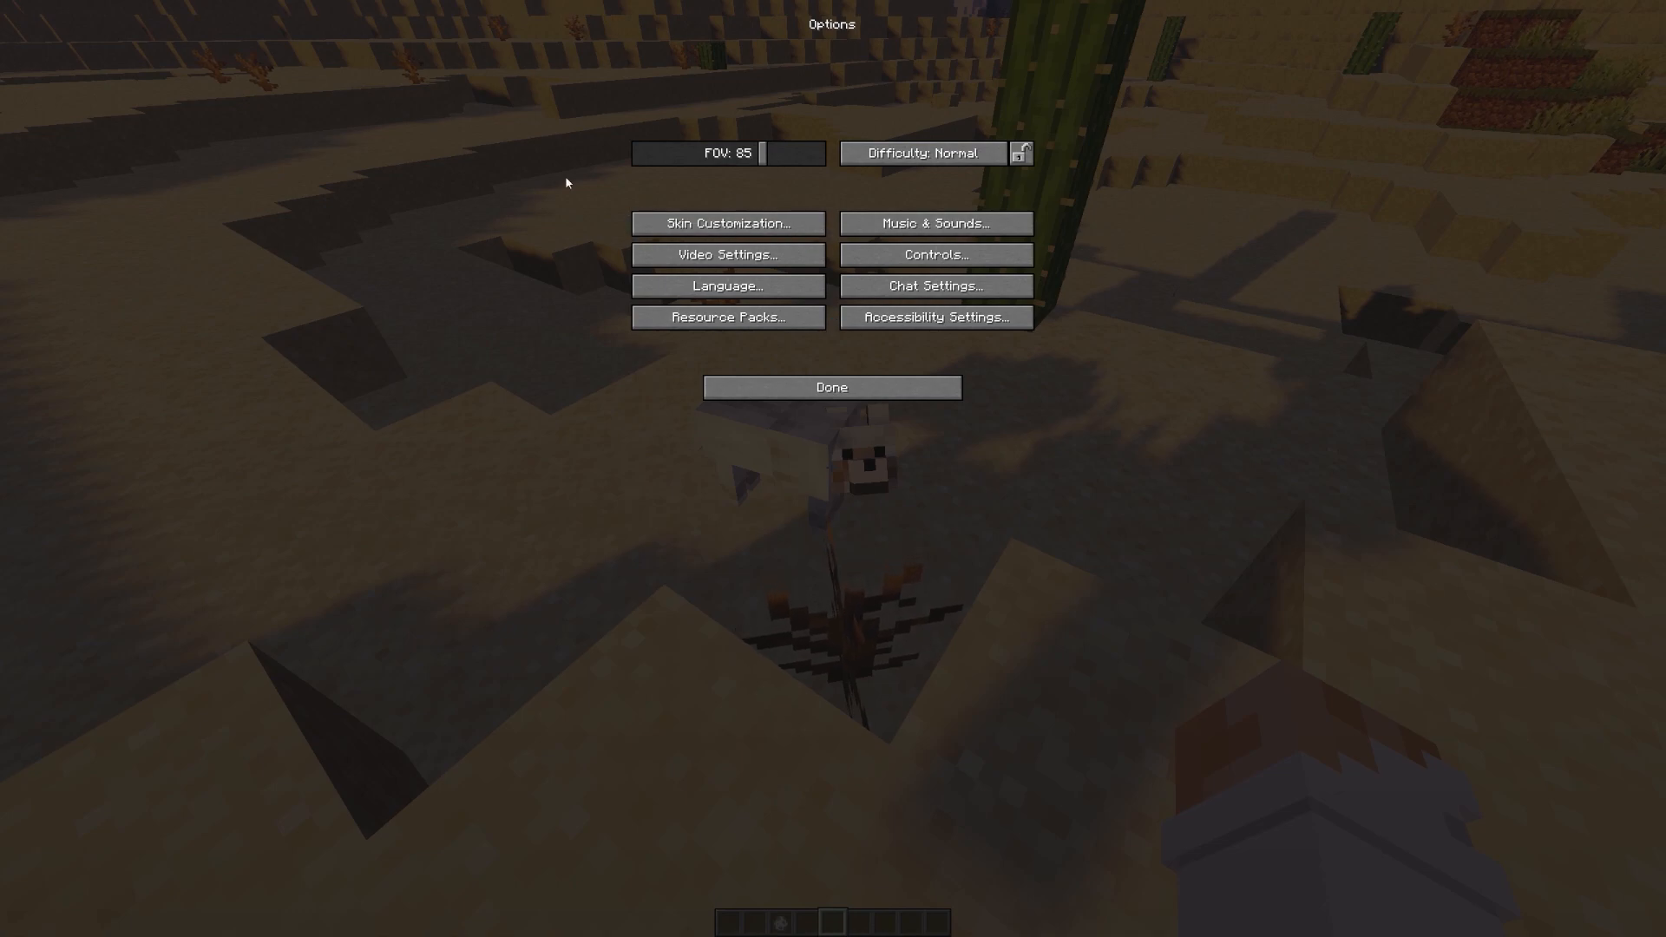
# - Deselect the ShinobiWar_2.1_3 and shimock animeTexturepack resource packs, enable testentity and return to the game
pyautogui.click(742, 319)
pyautogui.scroll(-10, 732, 399)
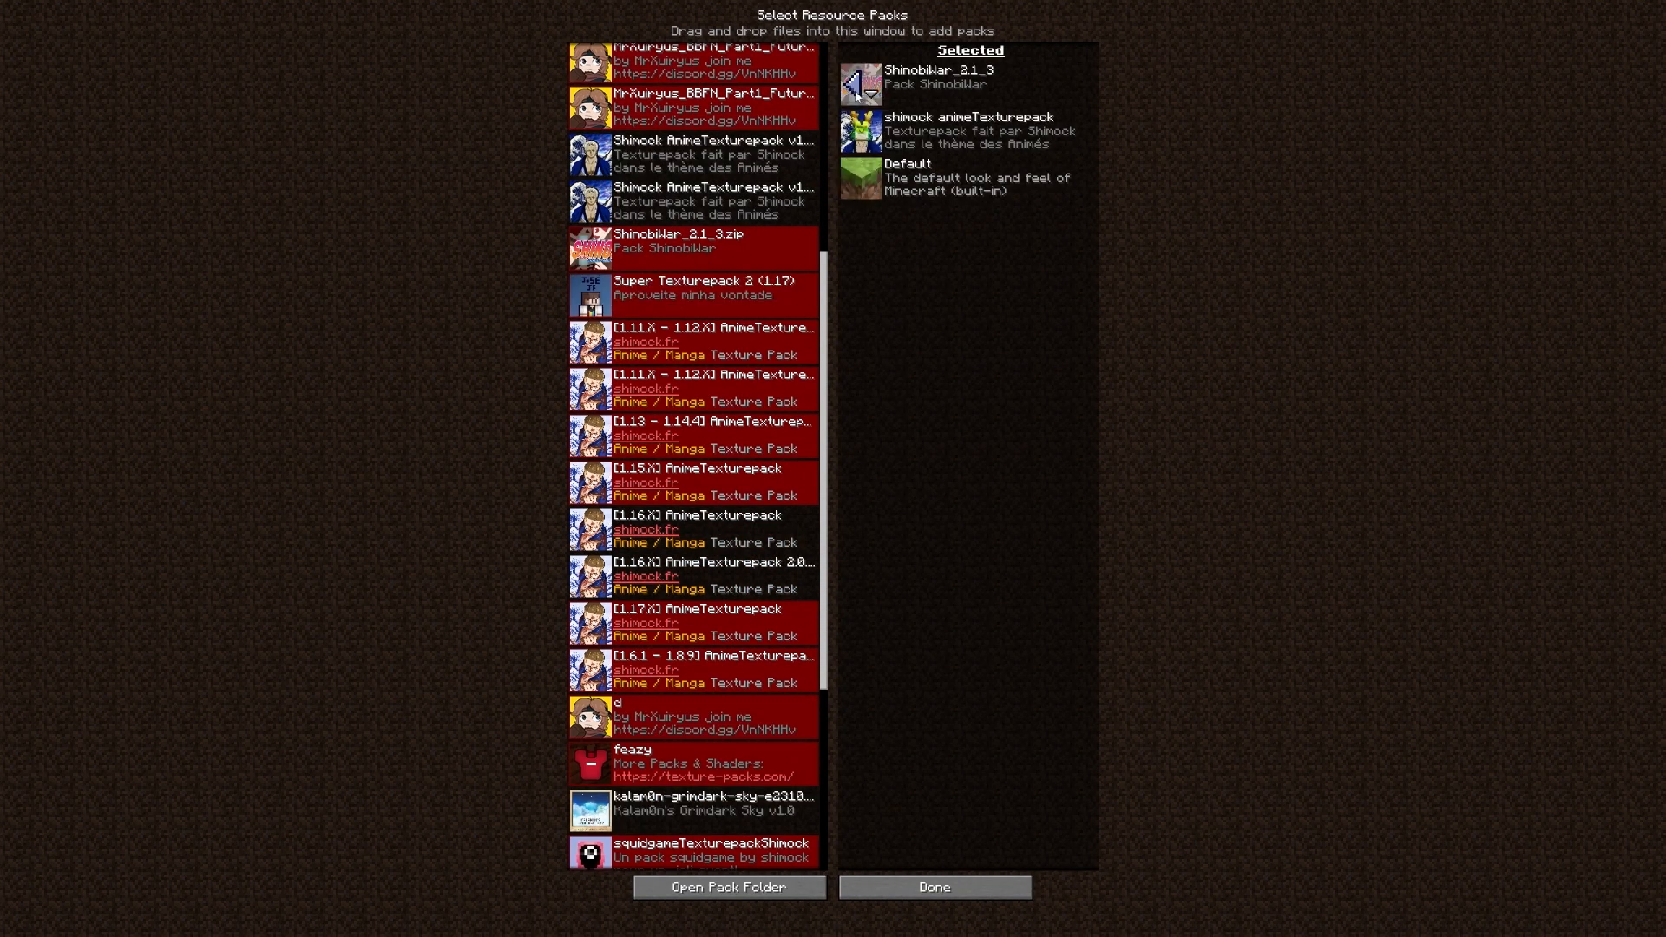
pyautogui.click(859, 95)
pyautogui.click(861, 85)
pyautogui.scroll(-5, 746, 482)
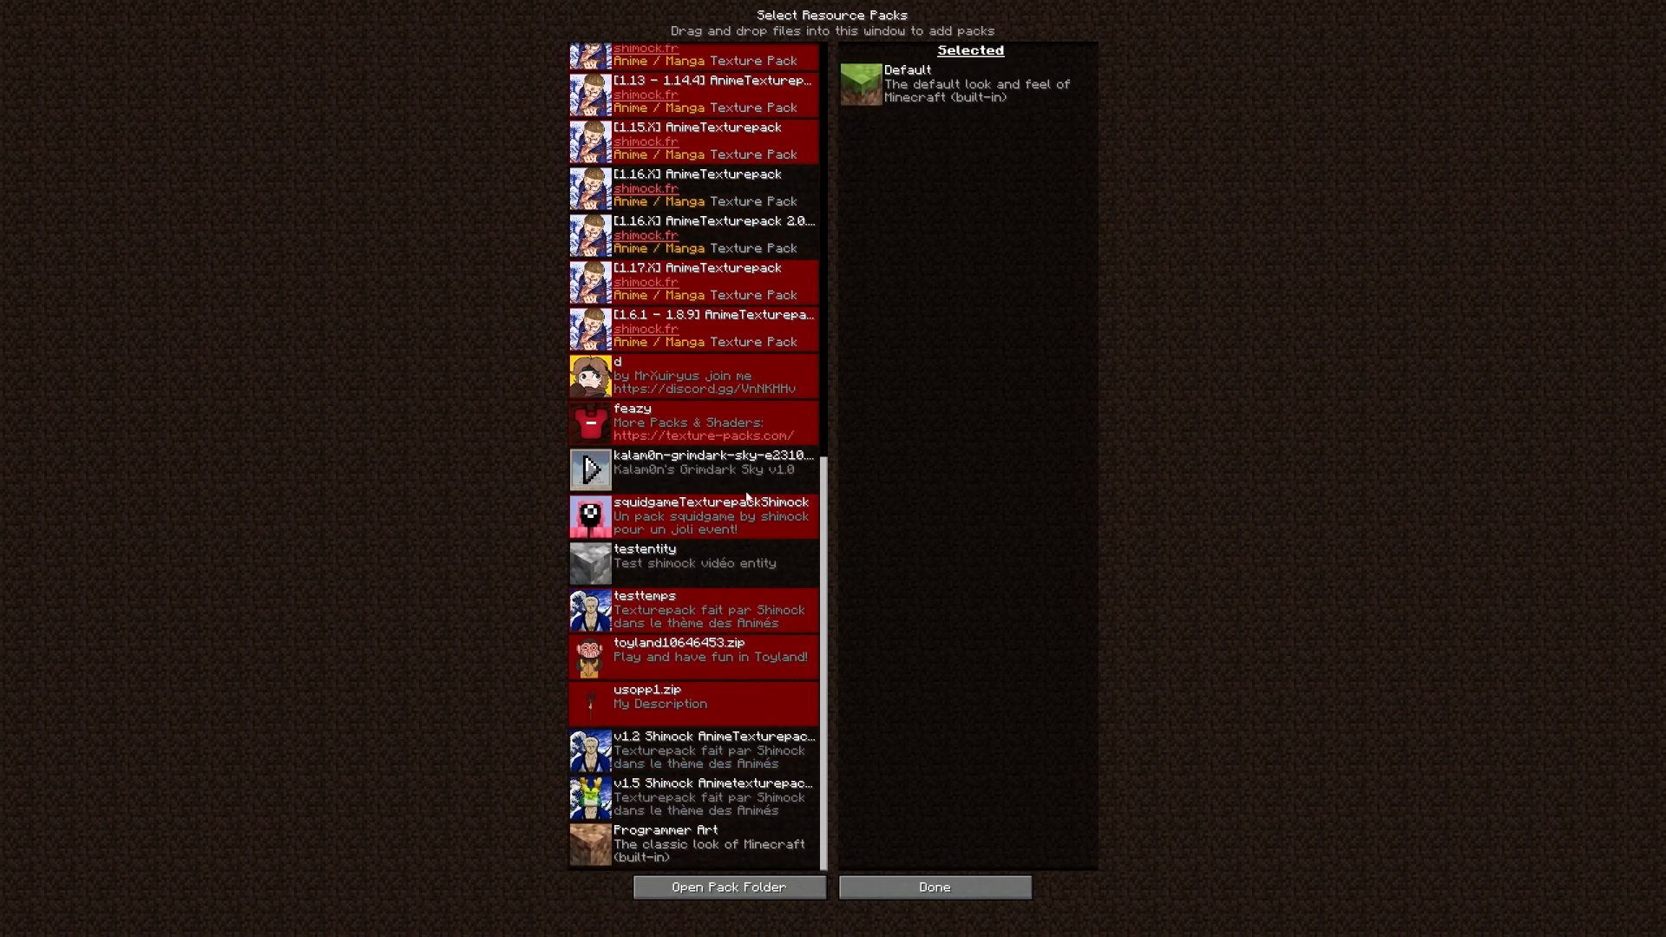
pyautogui.click(599, 562)
pyautogui.scroll(5, 744, 508)
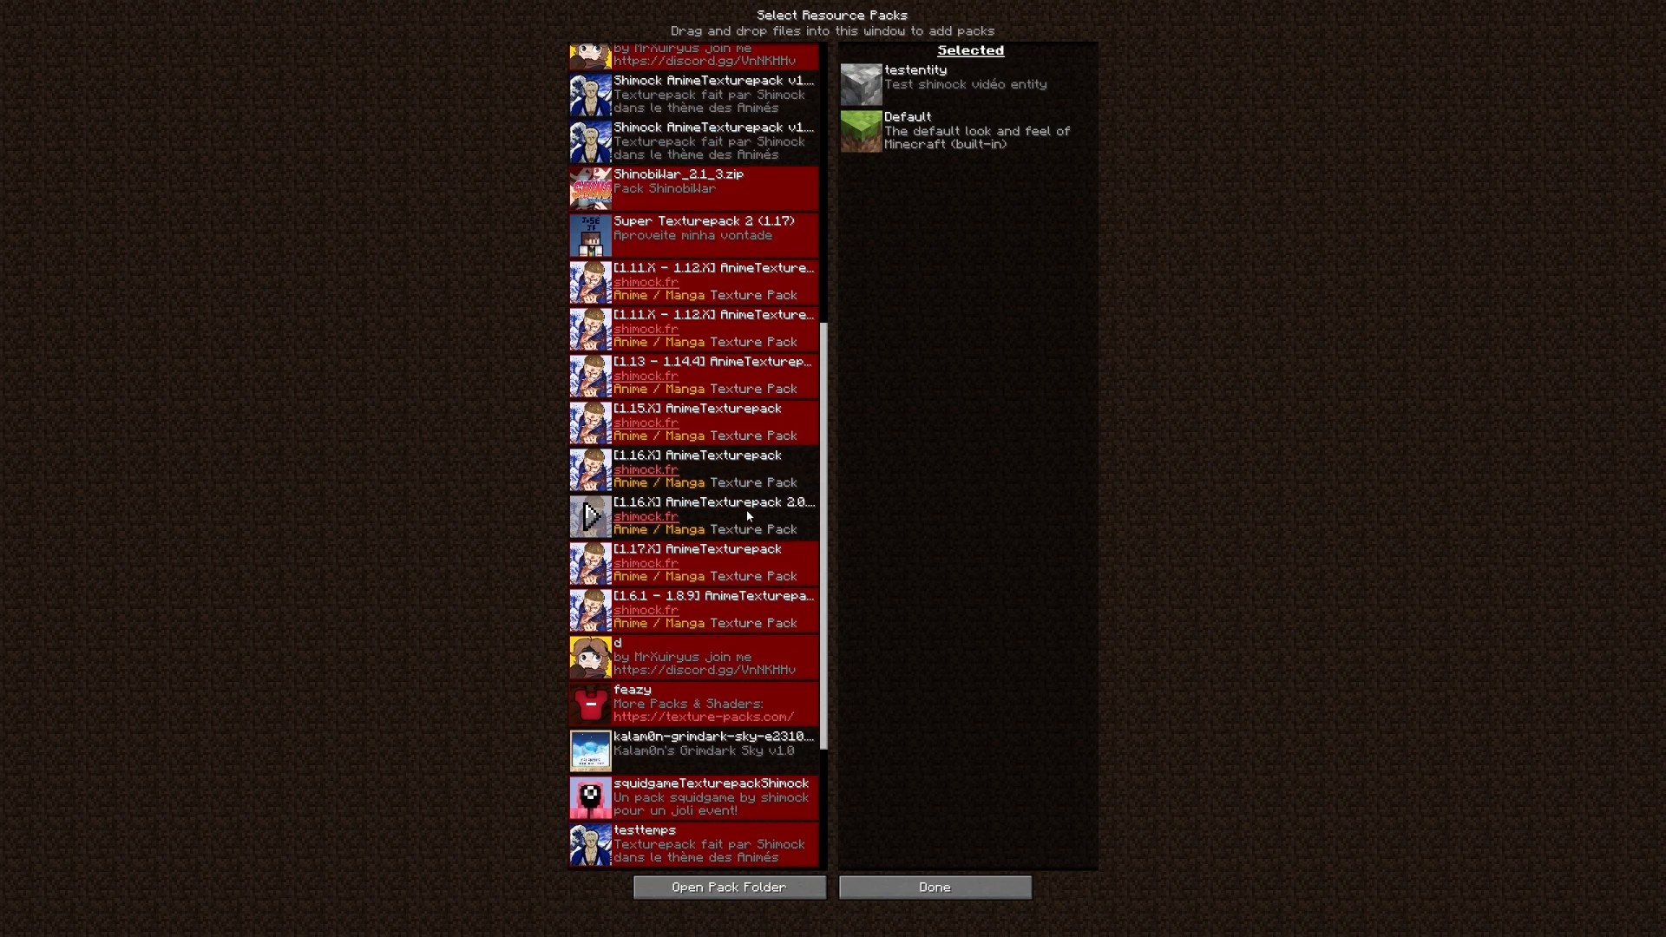
pyautogui.click(949, 883)
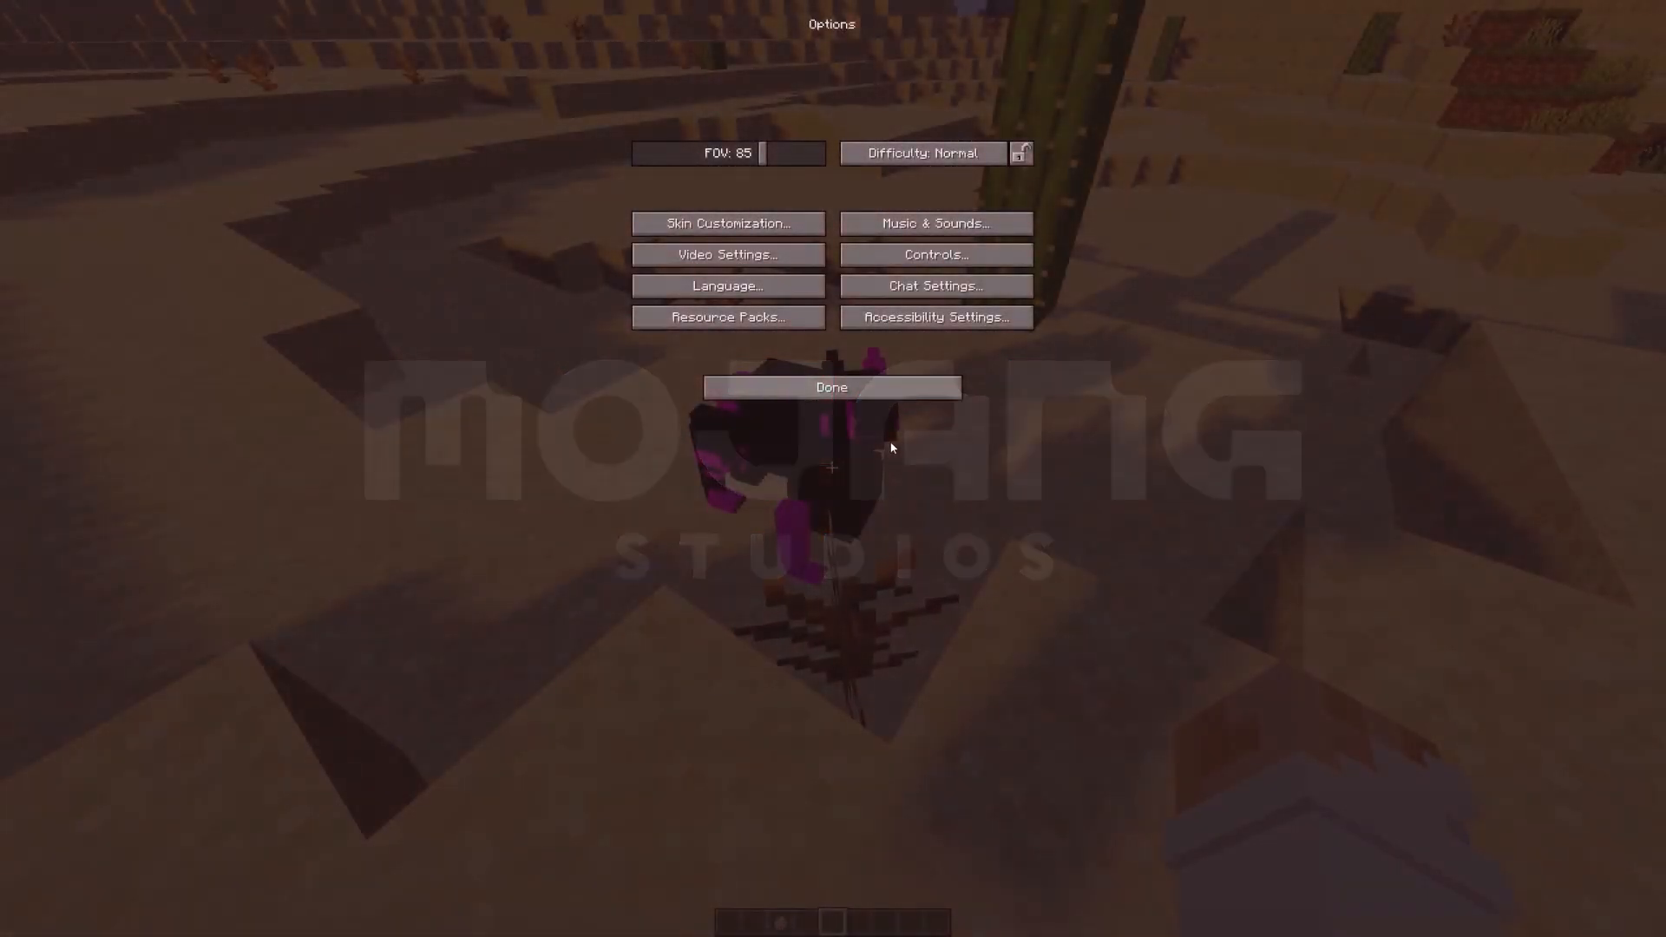
pyautogui.click(831, 387)
pyautogui.click(831, 257)
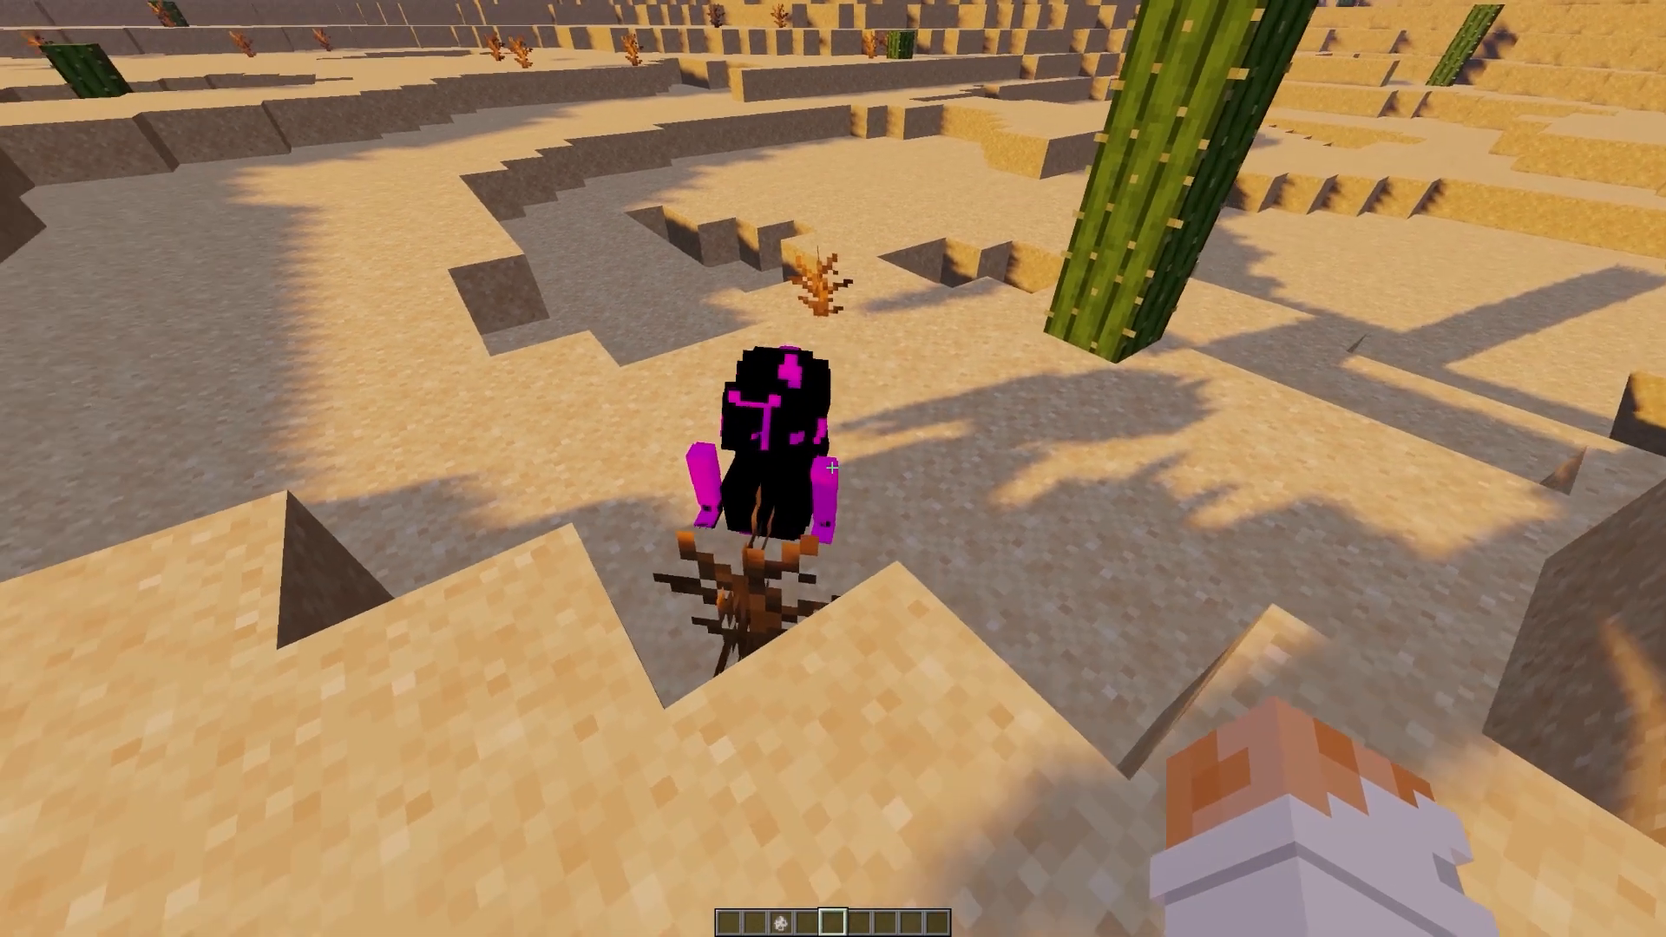
# - Walk around the spawned wolf to examine its custom model and texture from several sides
pyautogui.press('a')
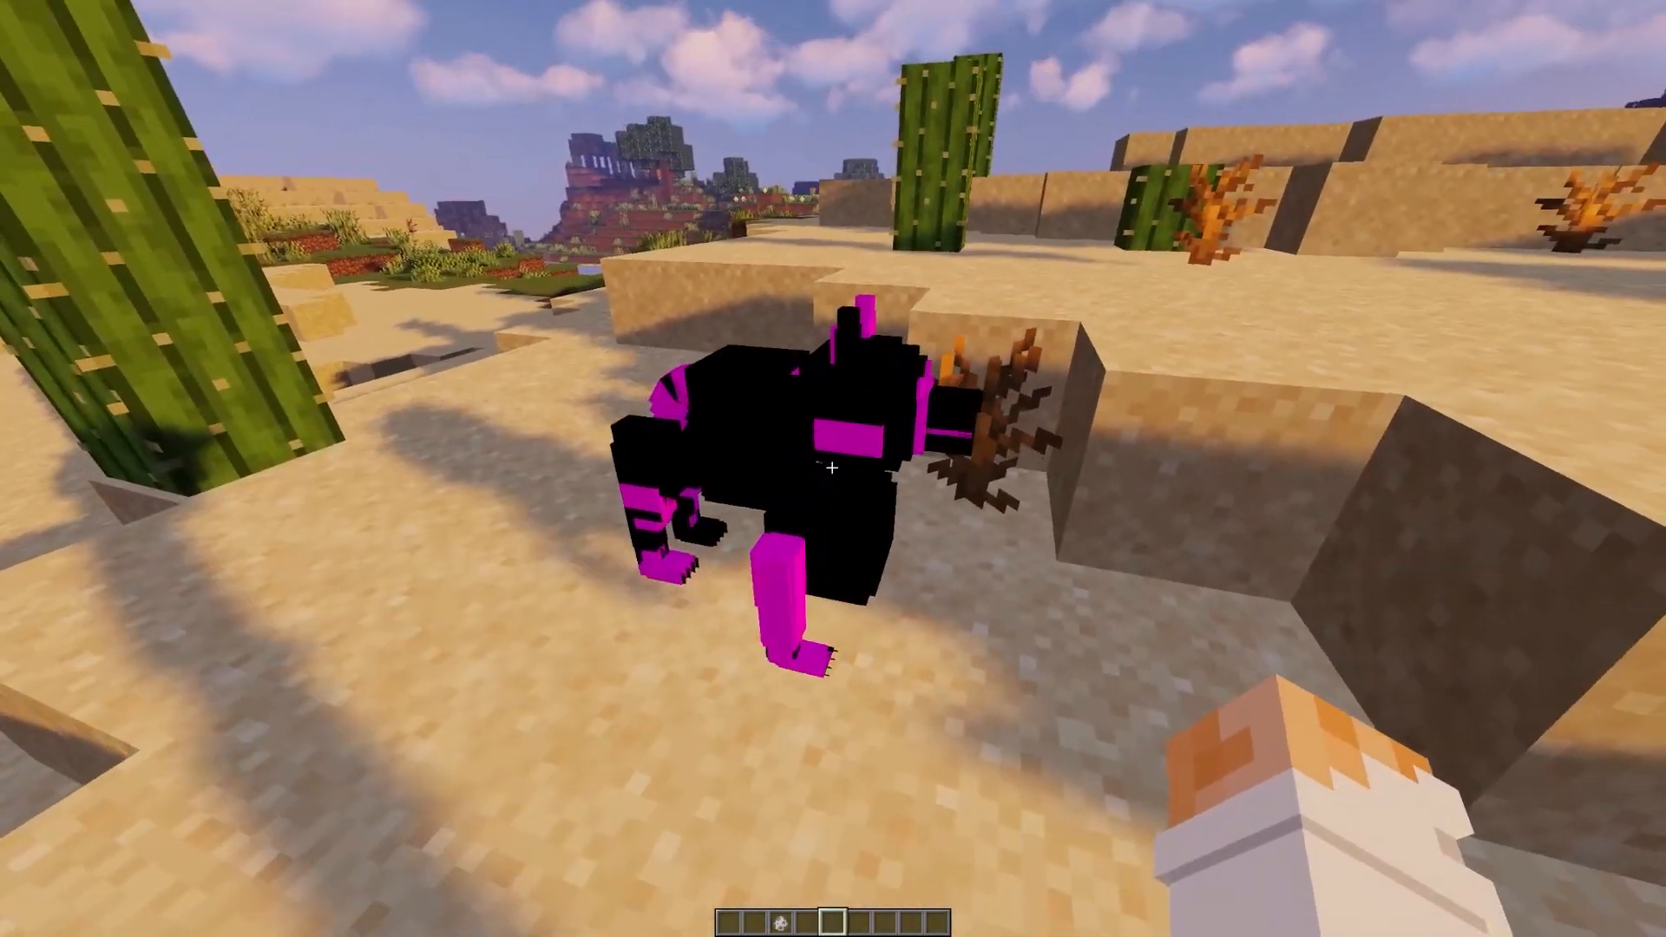
pyautogui.press('w')
pyautogui.press('d')
pyautogui.press('a')
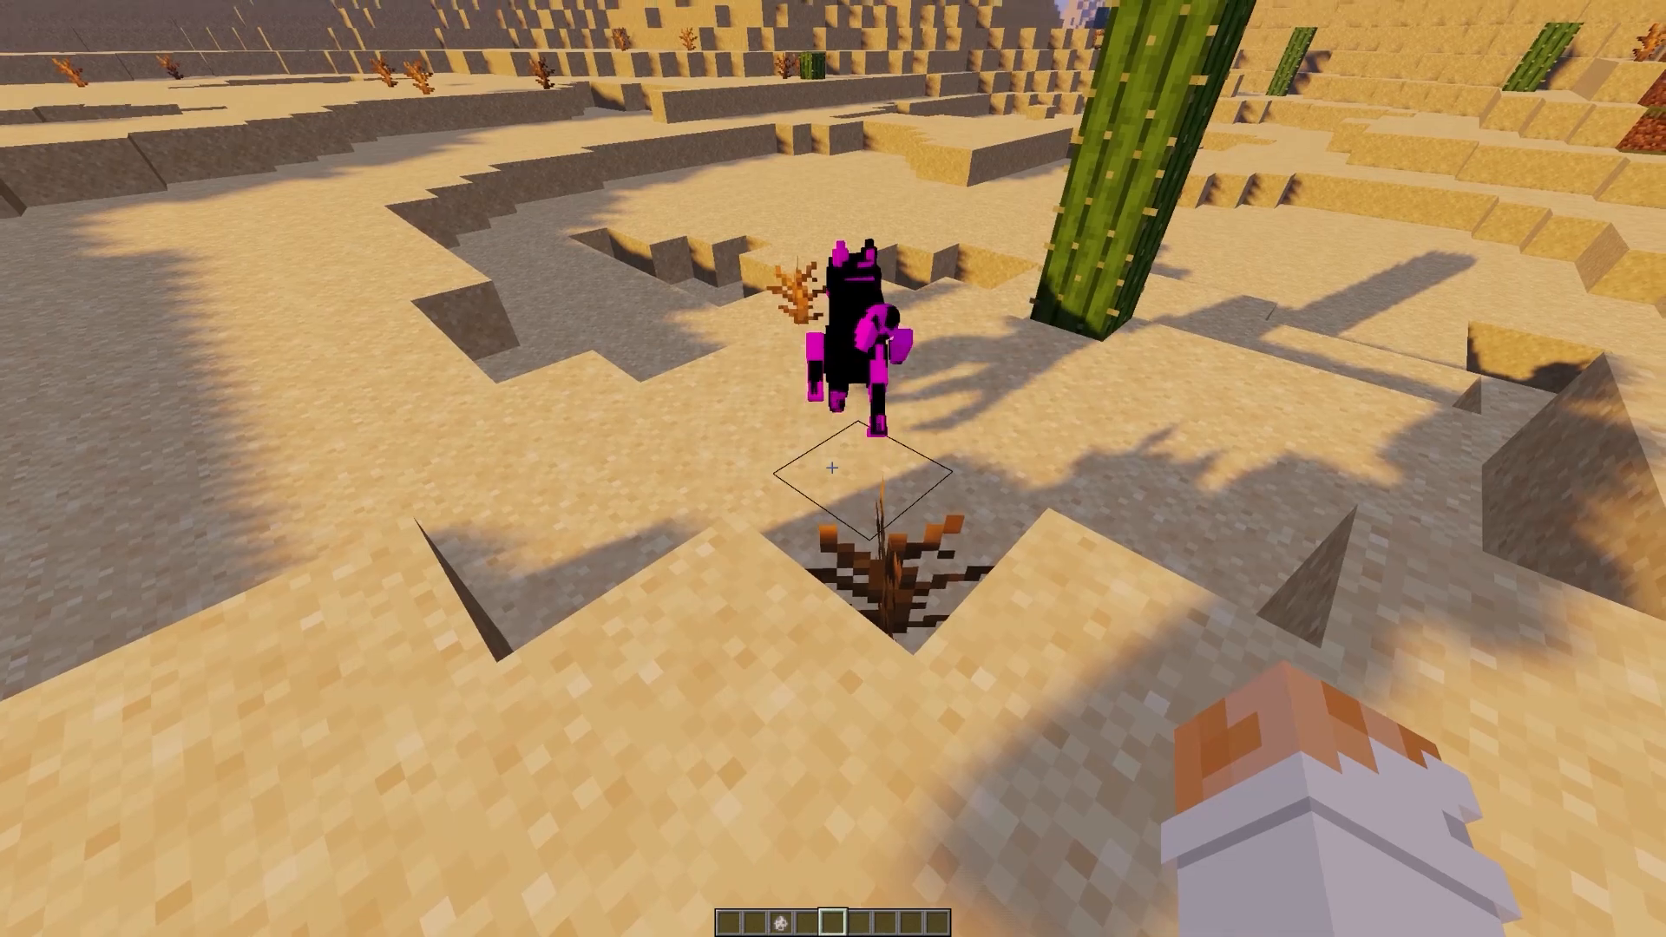
pyautogui.press('w')
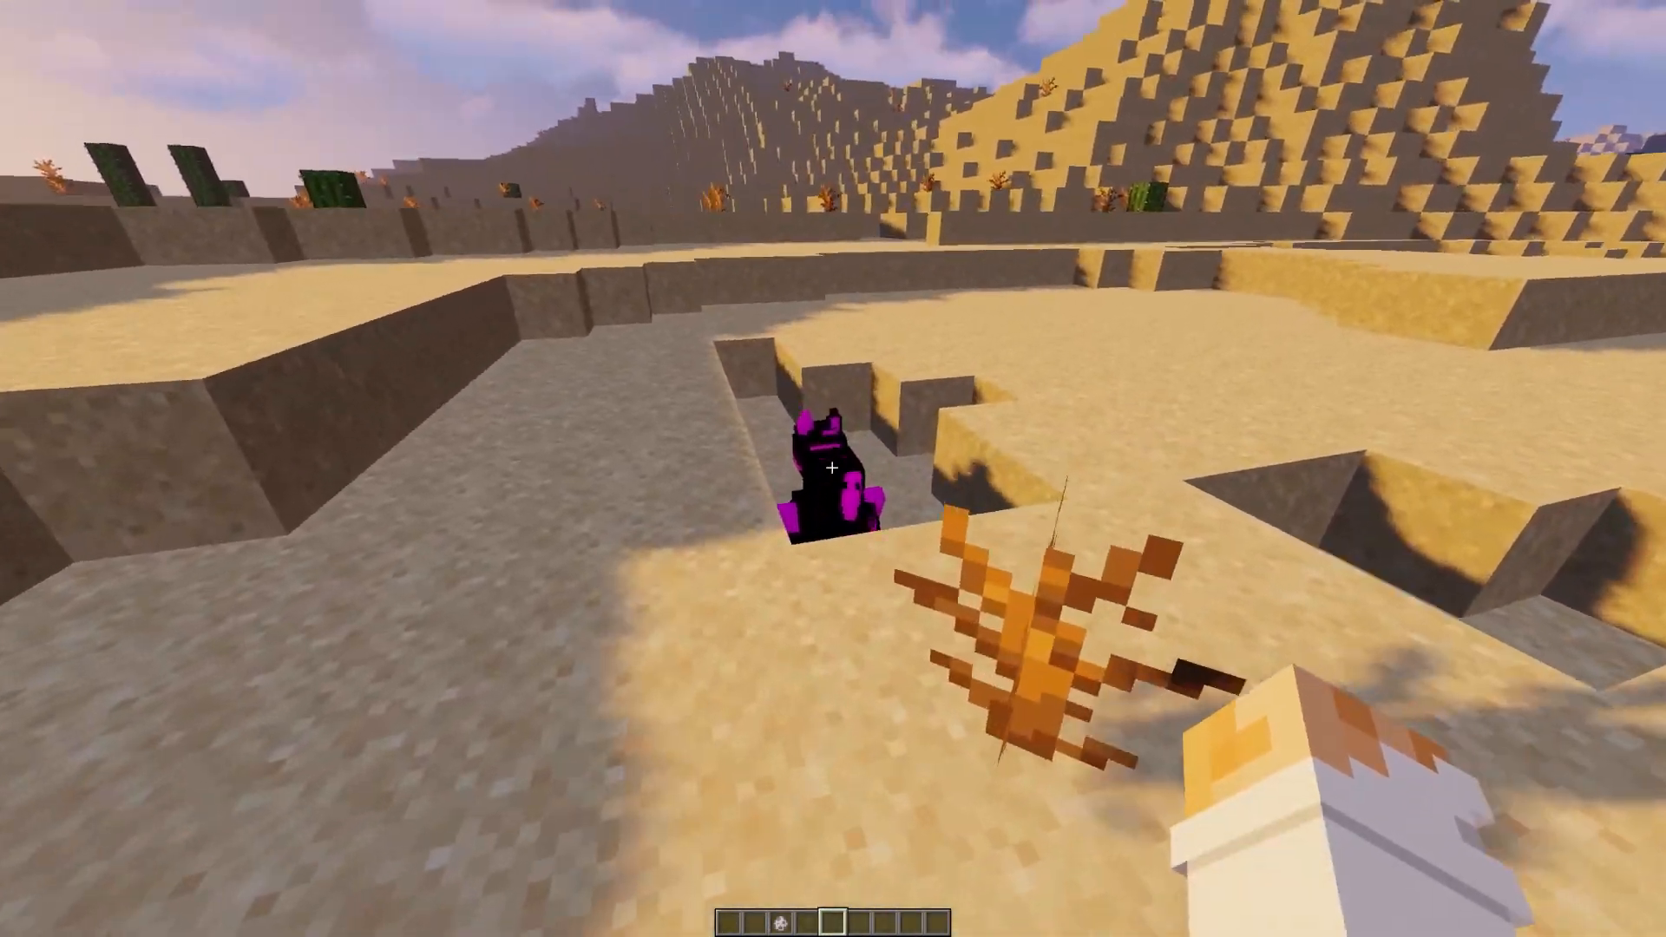
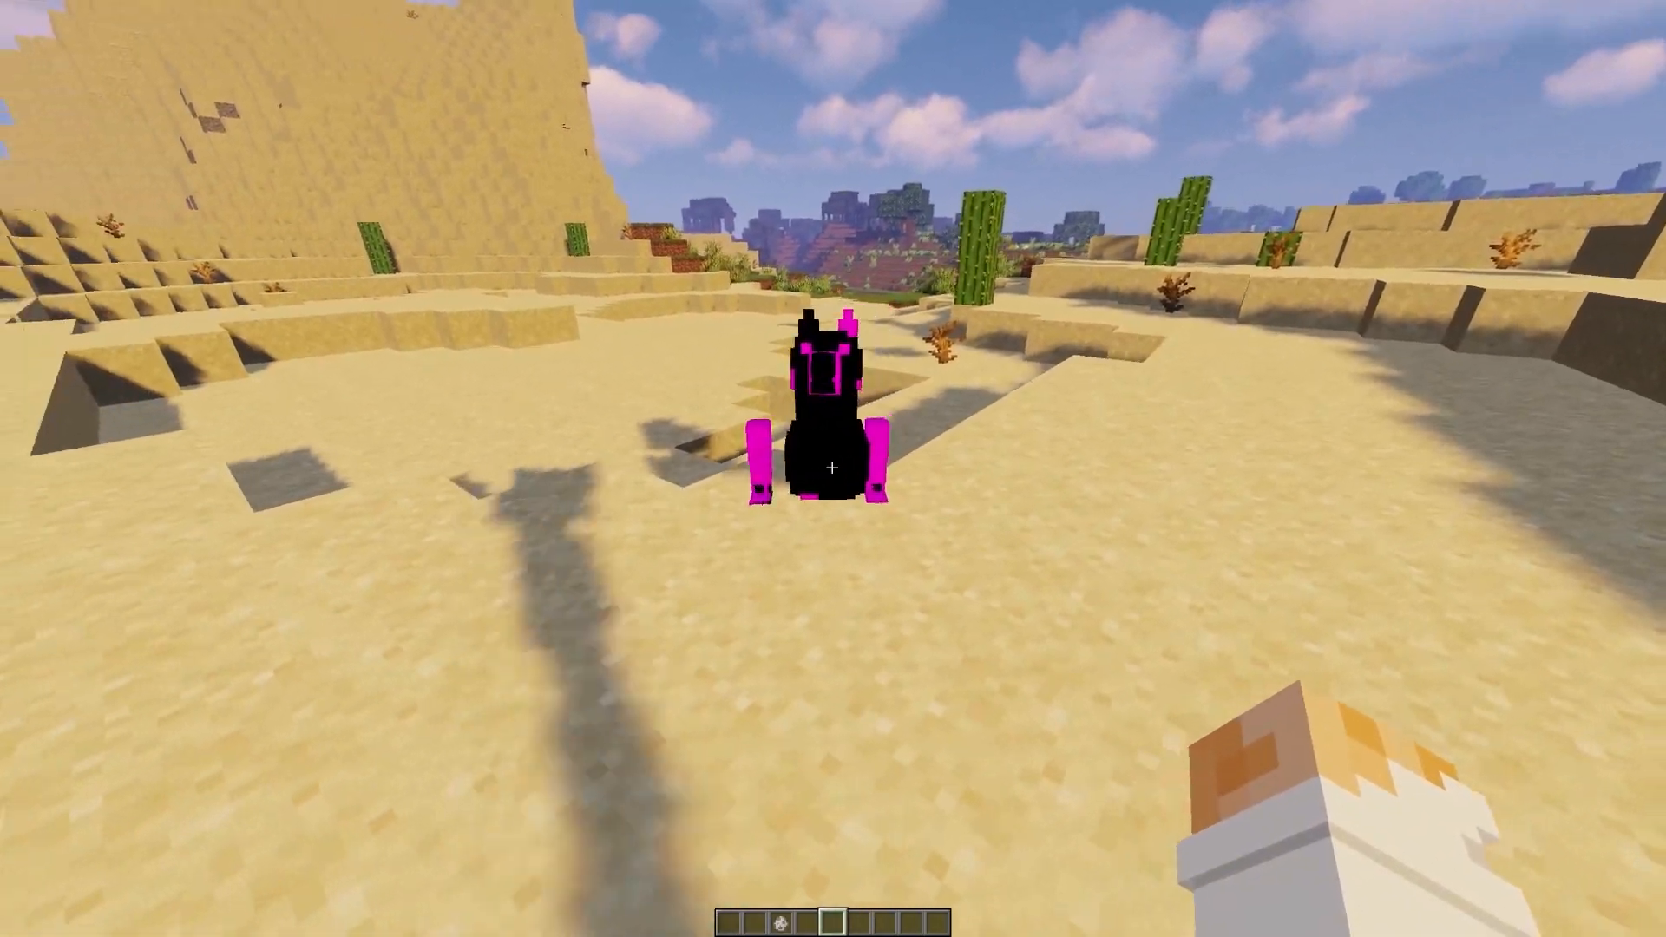
# - Pause the game, switch to Blockbench and view the wolf model from the side
pyautogui.press('Escape')
pyautogui.hotkey('alt', 'Tab')
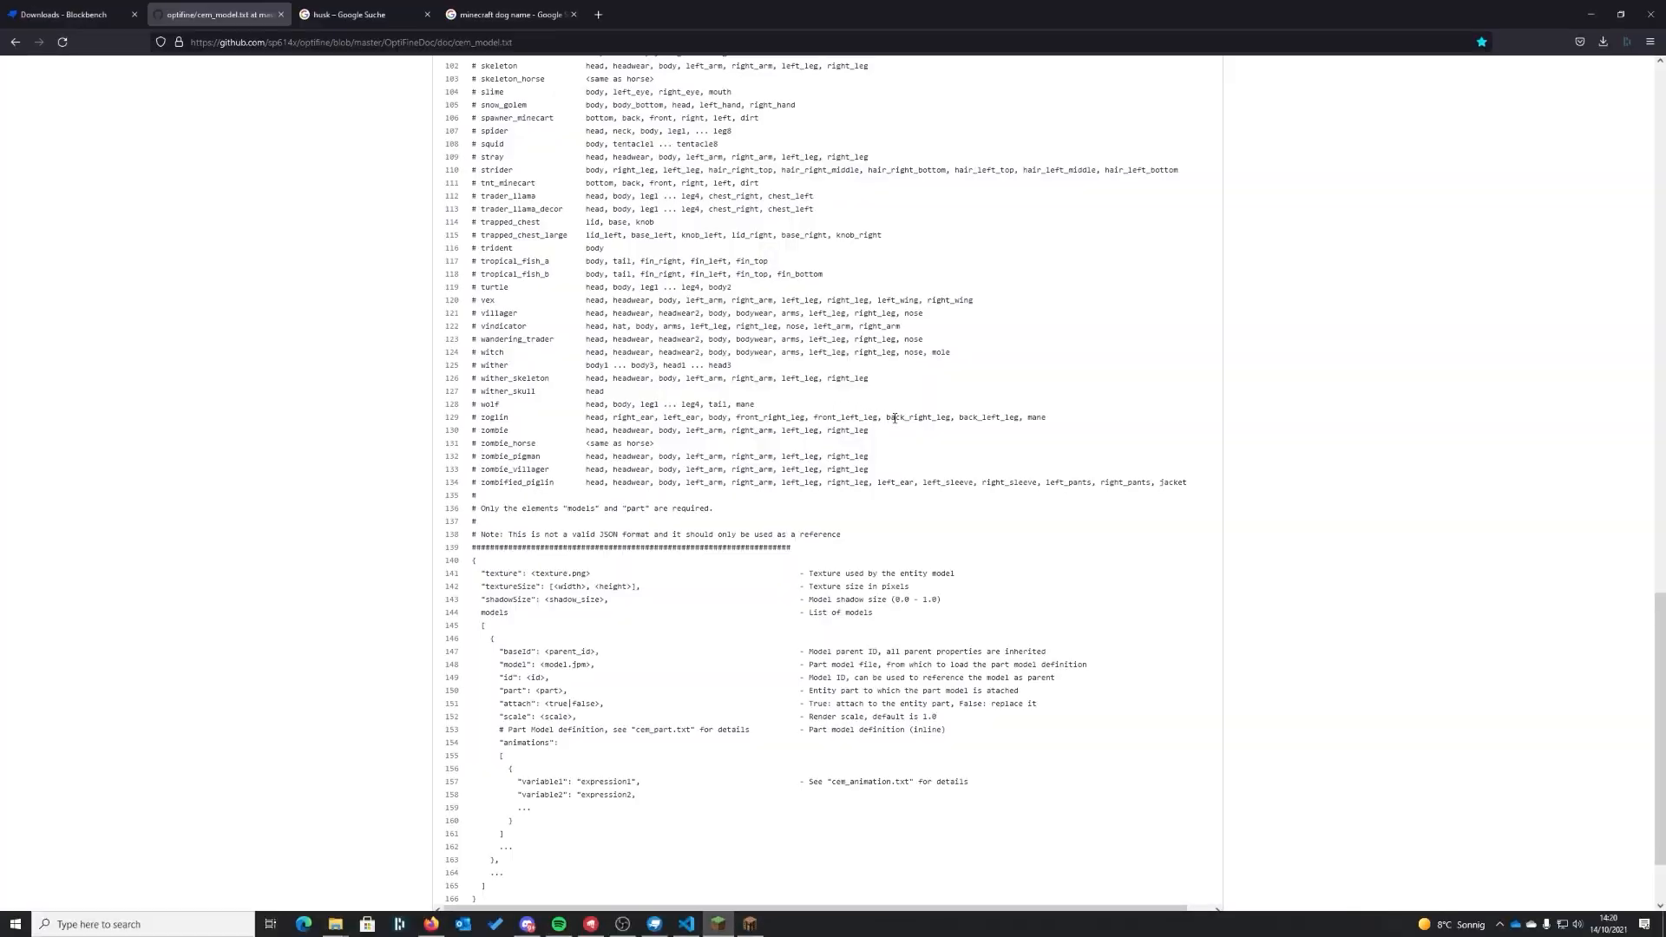
pyautogui.click(751, 925)
pyautogui.hotkey('alt', 'Tab')
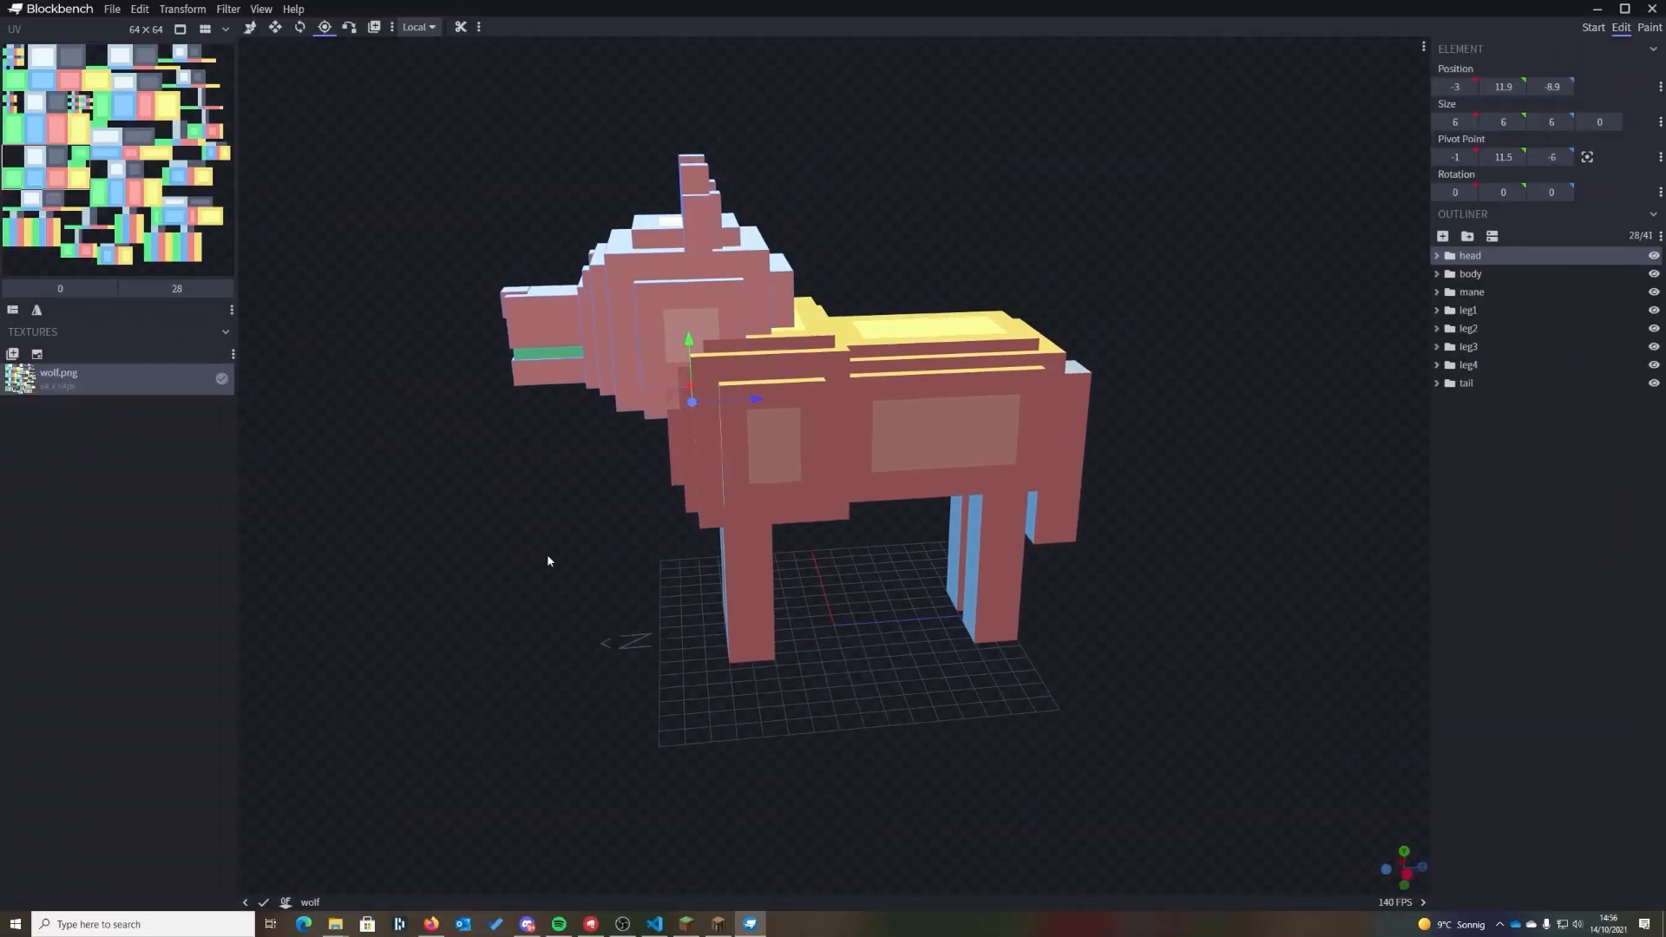
pyautogui.moveTo(547, 560)
pyautogui.mouseDown()
pyautogui.moveTo(1033, 517)
pyautogui.moveTo(762, 455)
pyautogui.moveTo(676, 606)
pyautogui.moveTo(751, 549)
pyautogui.moveTo(562, 554)
pyautogui.moveTo(810, 511)
pyautogui.moveTo(522, 538)
pyautogui.moveTo(561, 568)
pyautogui.mouseUp()
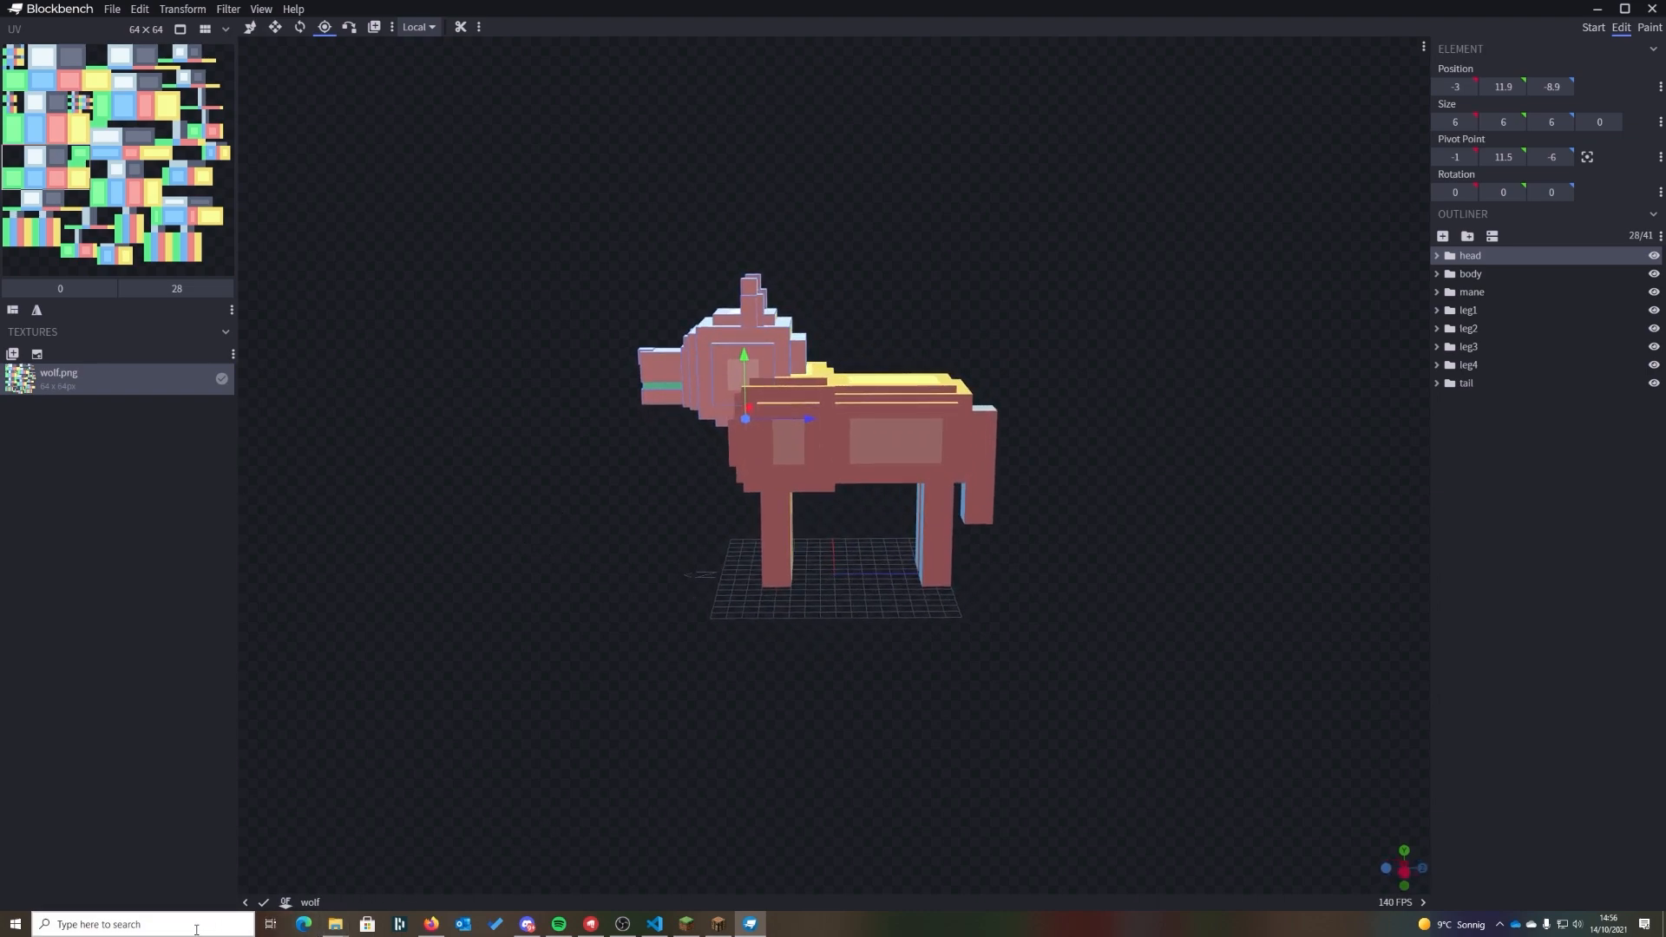
# - Launch another Blockbench window, open the recent model nunknui.bbmodel and view it from the front corner
pyautogui.click(143, 924)
pyautogui.click(94, 590)
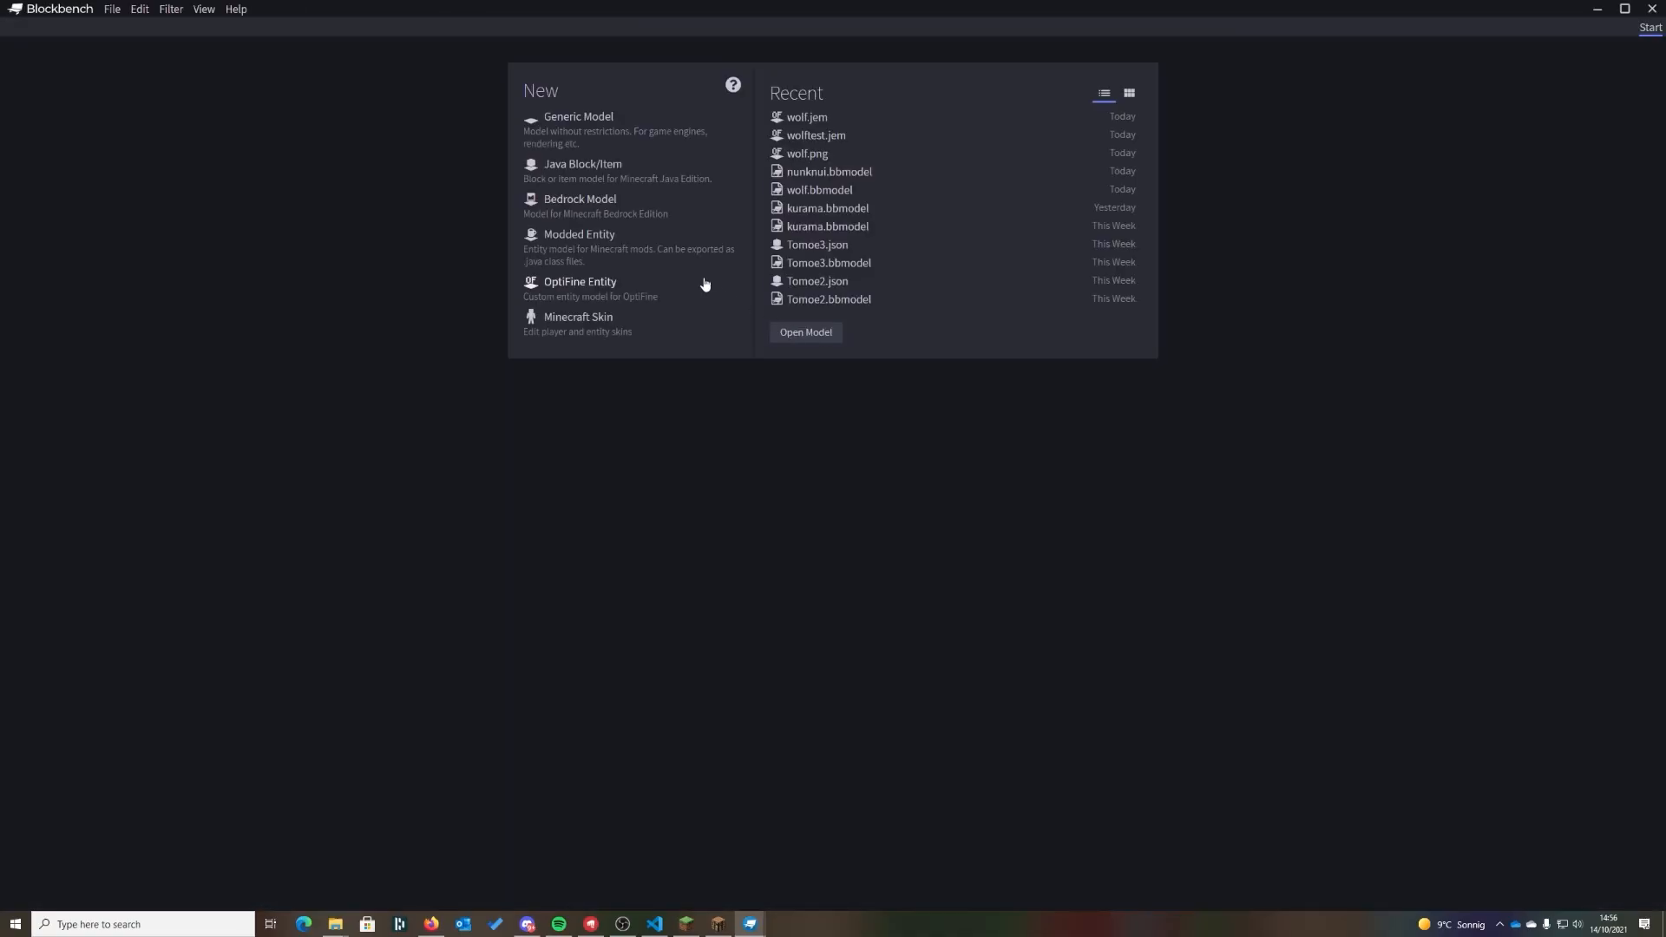
pyautogui.click(828, 171)
pyautogui.moveTo(1185, 259); pyautogui.dragTo(1176, 513)
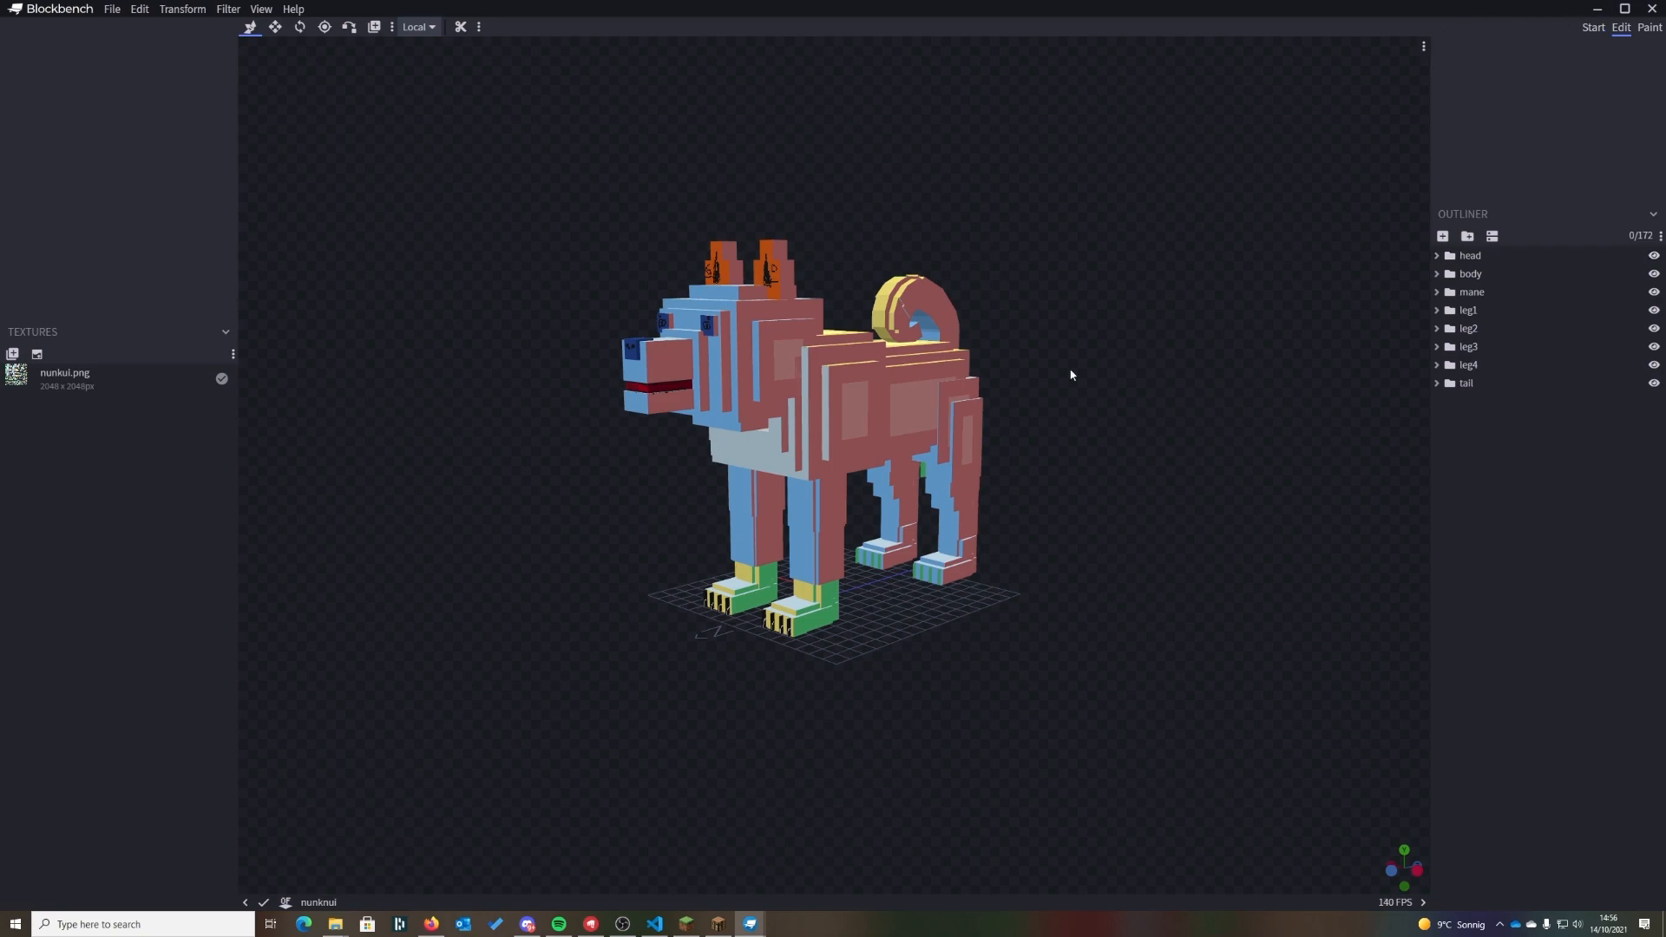
# - Launch another Blockbench window, load the Wolf CEM template and view it from the side
pyautogui.click(143, 923)
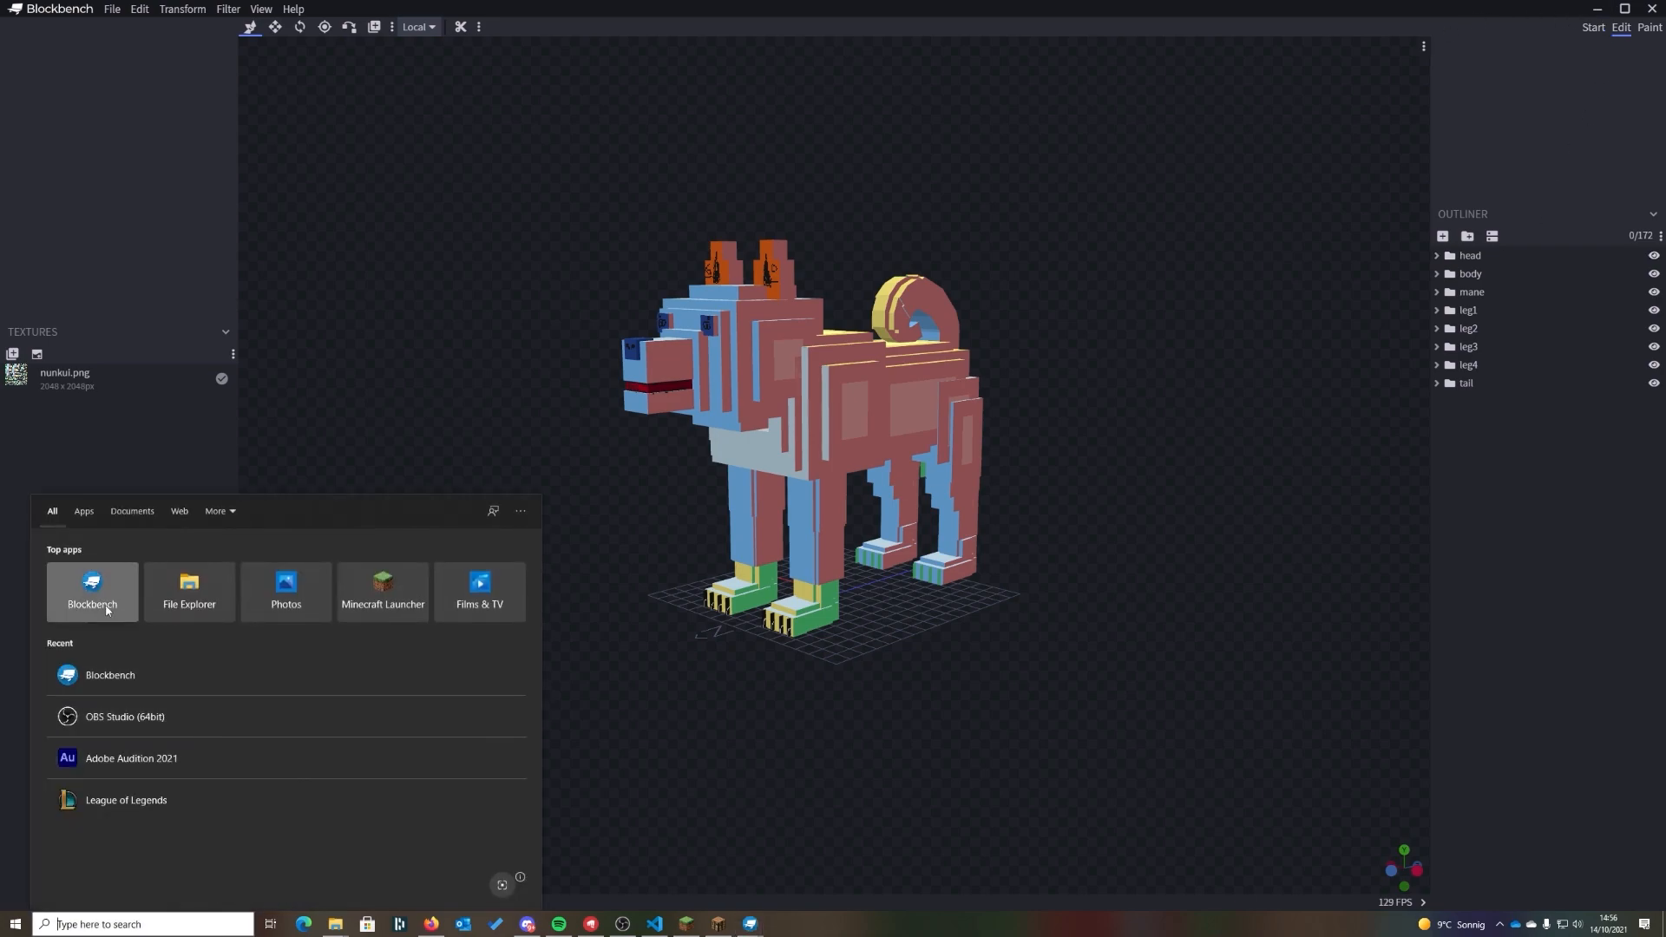
pyautogui.click(108, 610)
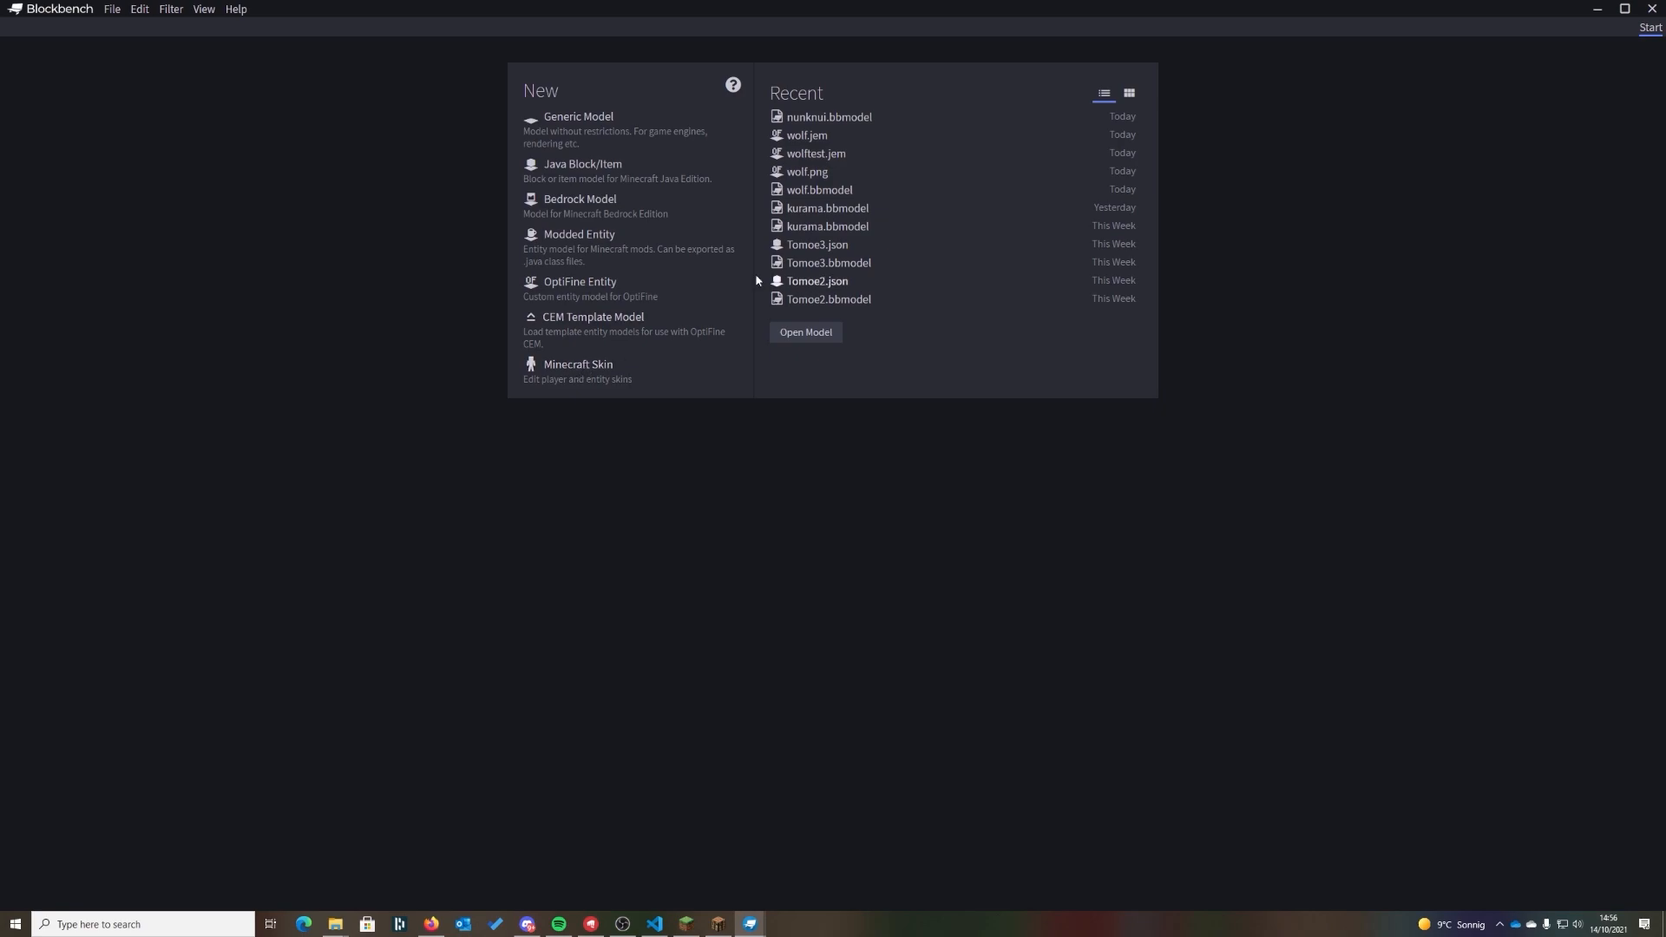
pyautogui.click(562, 326)
pyautogui.scroll(-10, 833, 295)
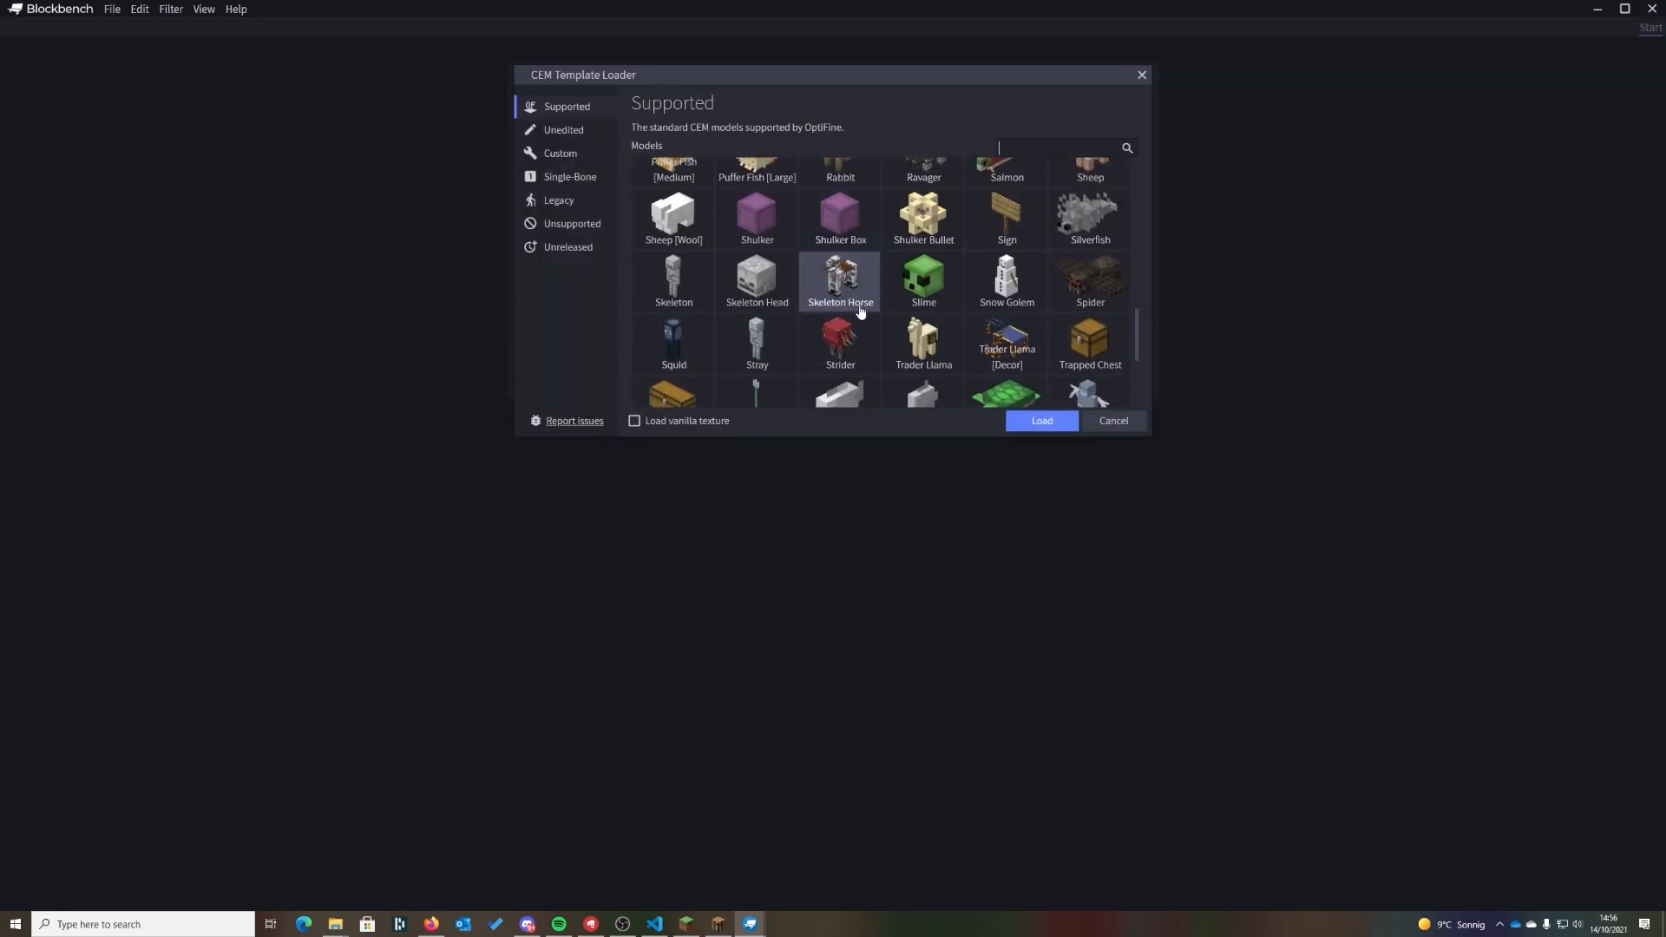
pyautogui.click(1032, 423)
pyautogui.moveTo(1050, 432); pyautogui.dragTo(1097, 544)
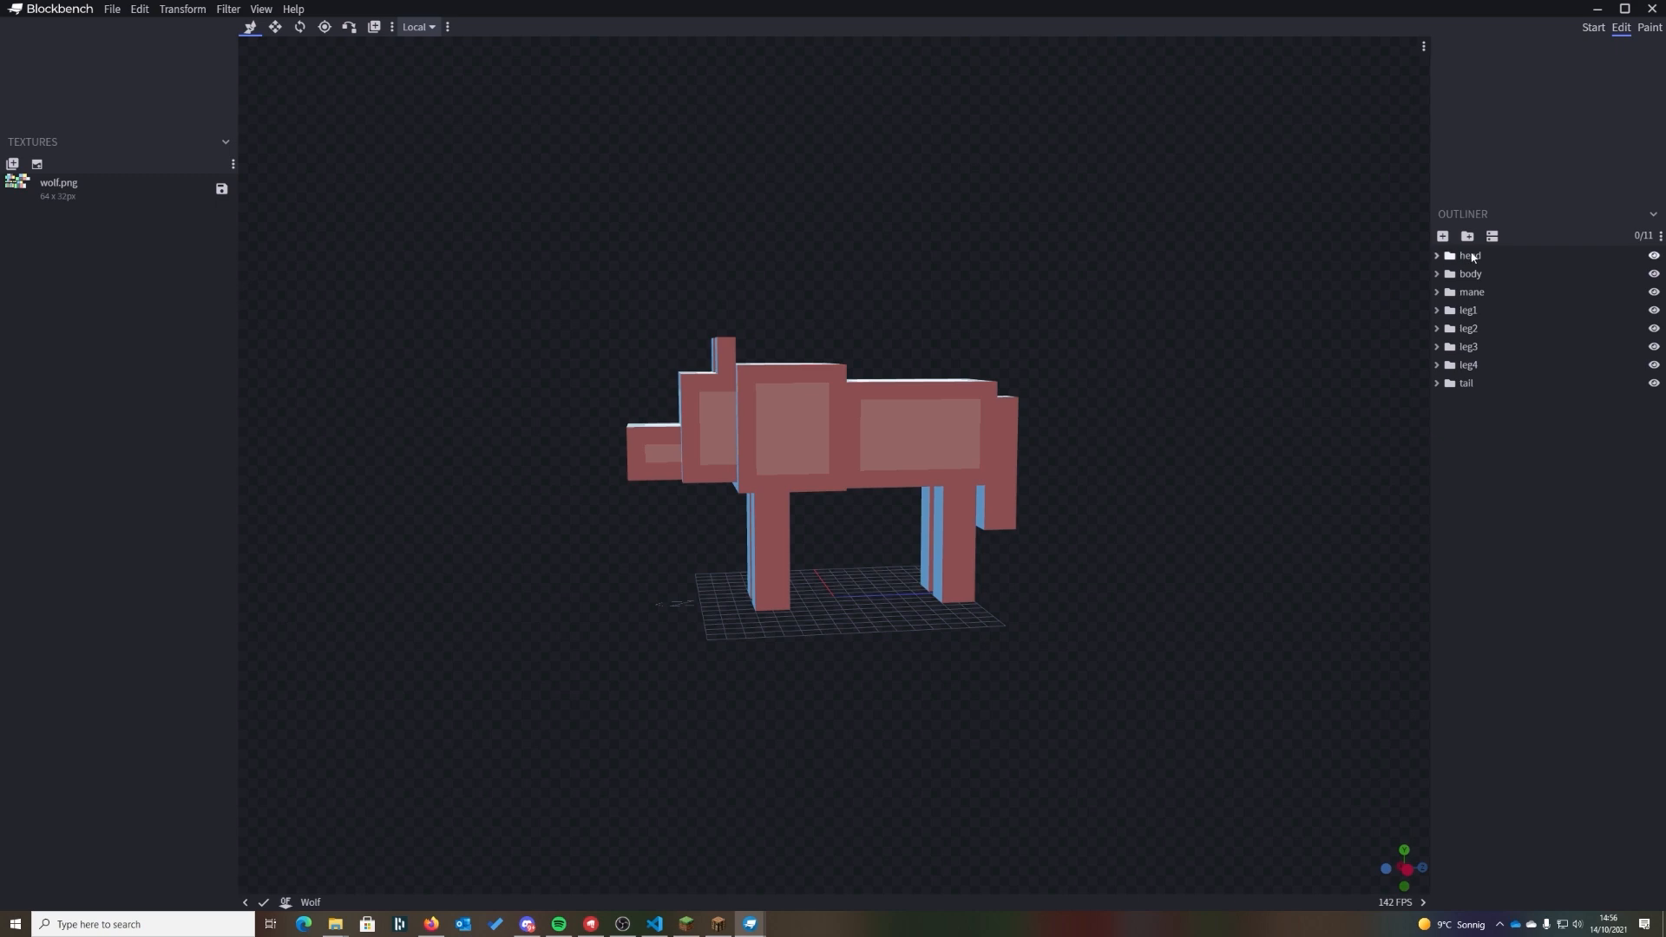
# - Inspect the contents of the head groups in the Wolf template and the nunknui model, and copy nunknui's whole head group
pyautogui.click(1436, 256)
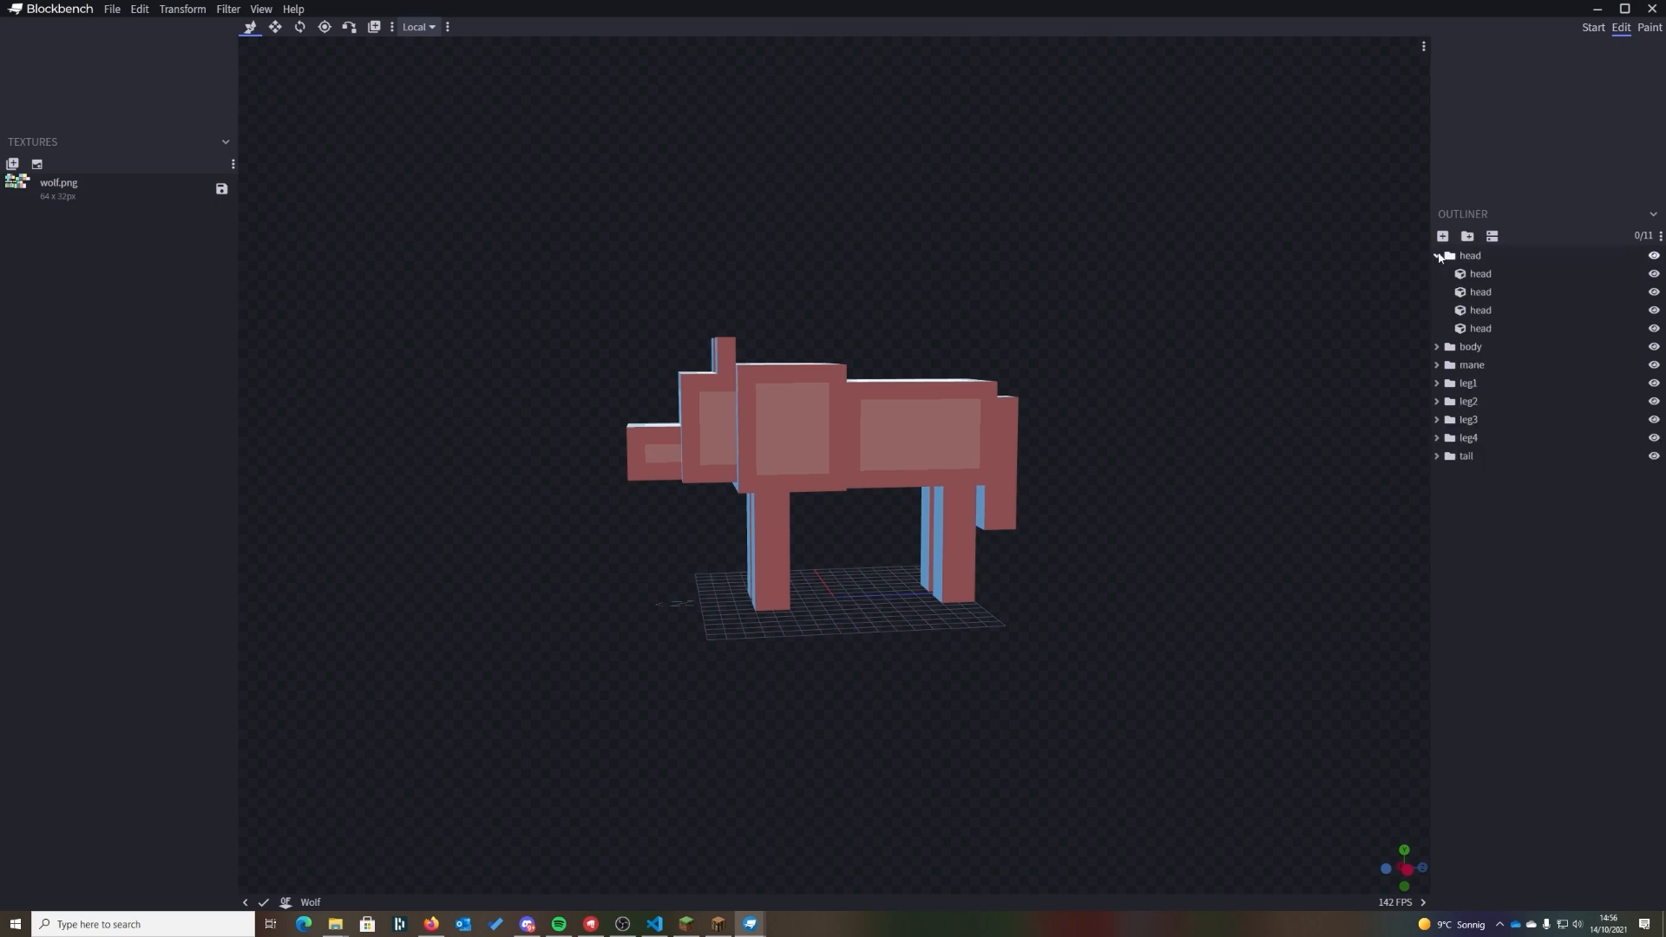
pyautogui.moveTo(751, 926)
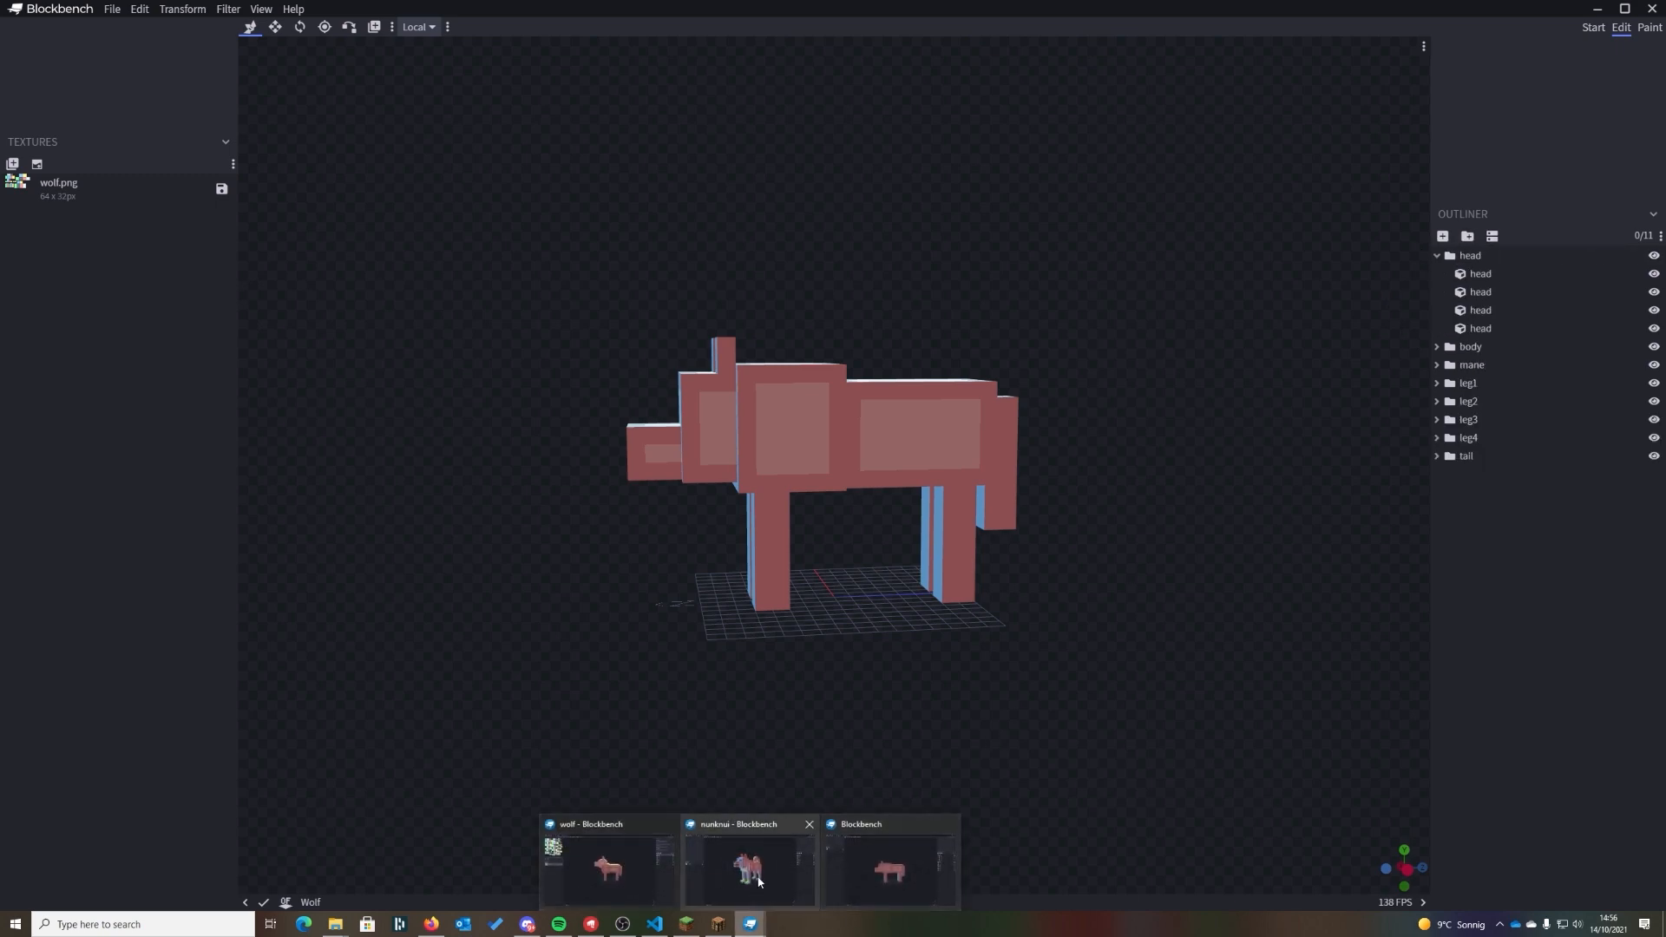
pyautogui.click(746, 859)
pyautogui.click(1436, 256)
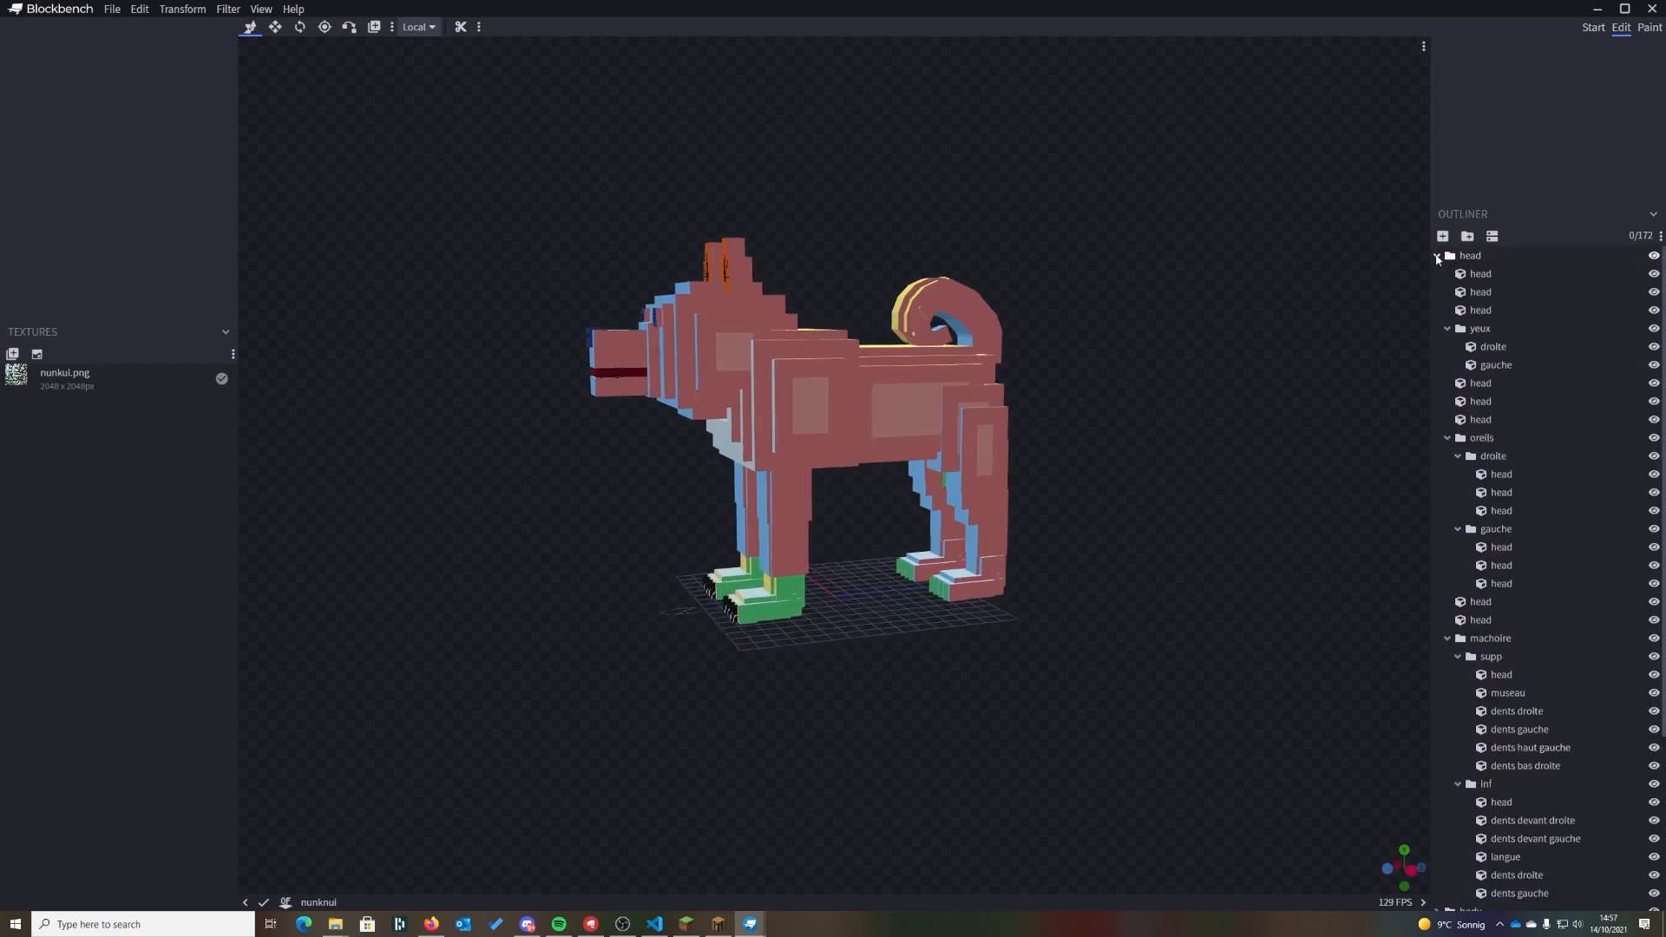
pyautogui.click(1439, 258)
pyautogui.click(1488, 262)
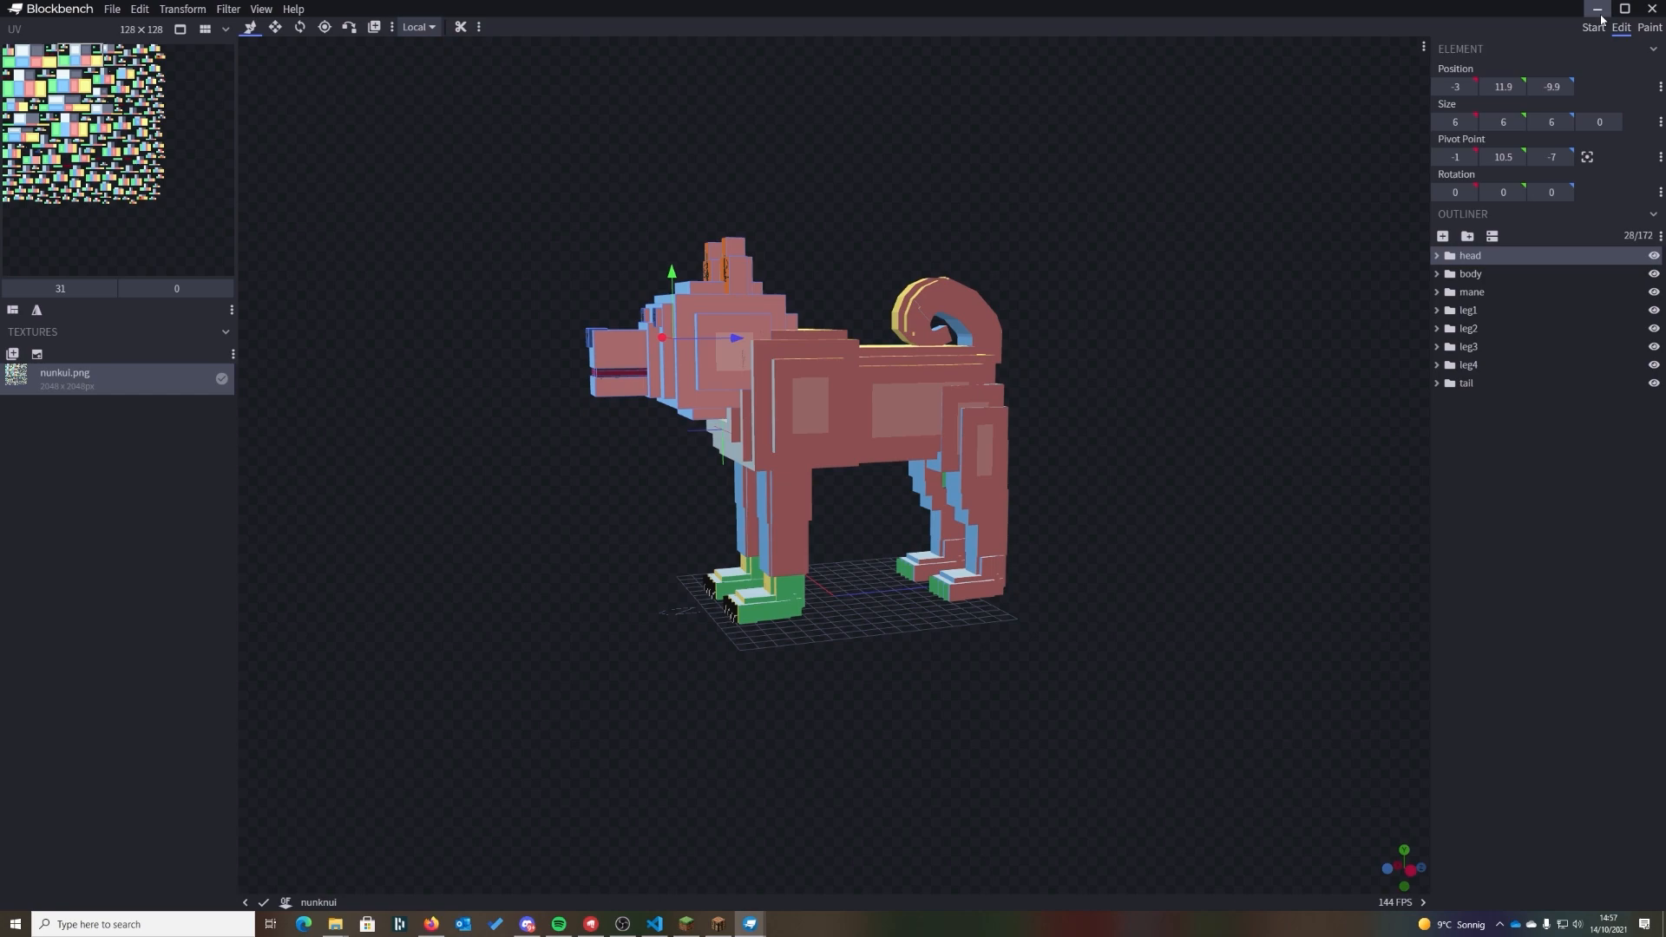
# - Paste the copied head group inside the Wolf template's head group
pyautogui.click(1600, 13)
pyautogui.click(1437, 255)
pyautogui.click(1466, 258)
pyautogui.hotkey('ctrl', 'v')
pyautogui.moveTo(903, 186); pyautogui.dragTo(936, 197)
pyautogui.moveTo(659, 256); pyautogui.dragTo(644, 246)
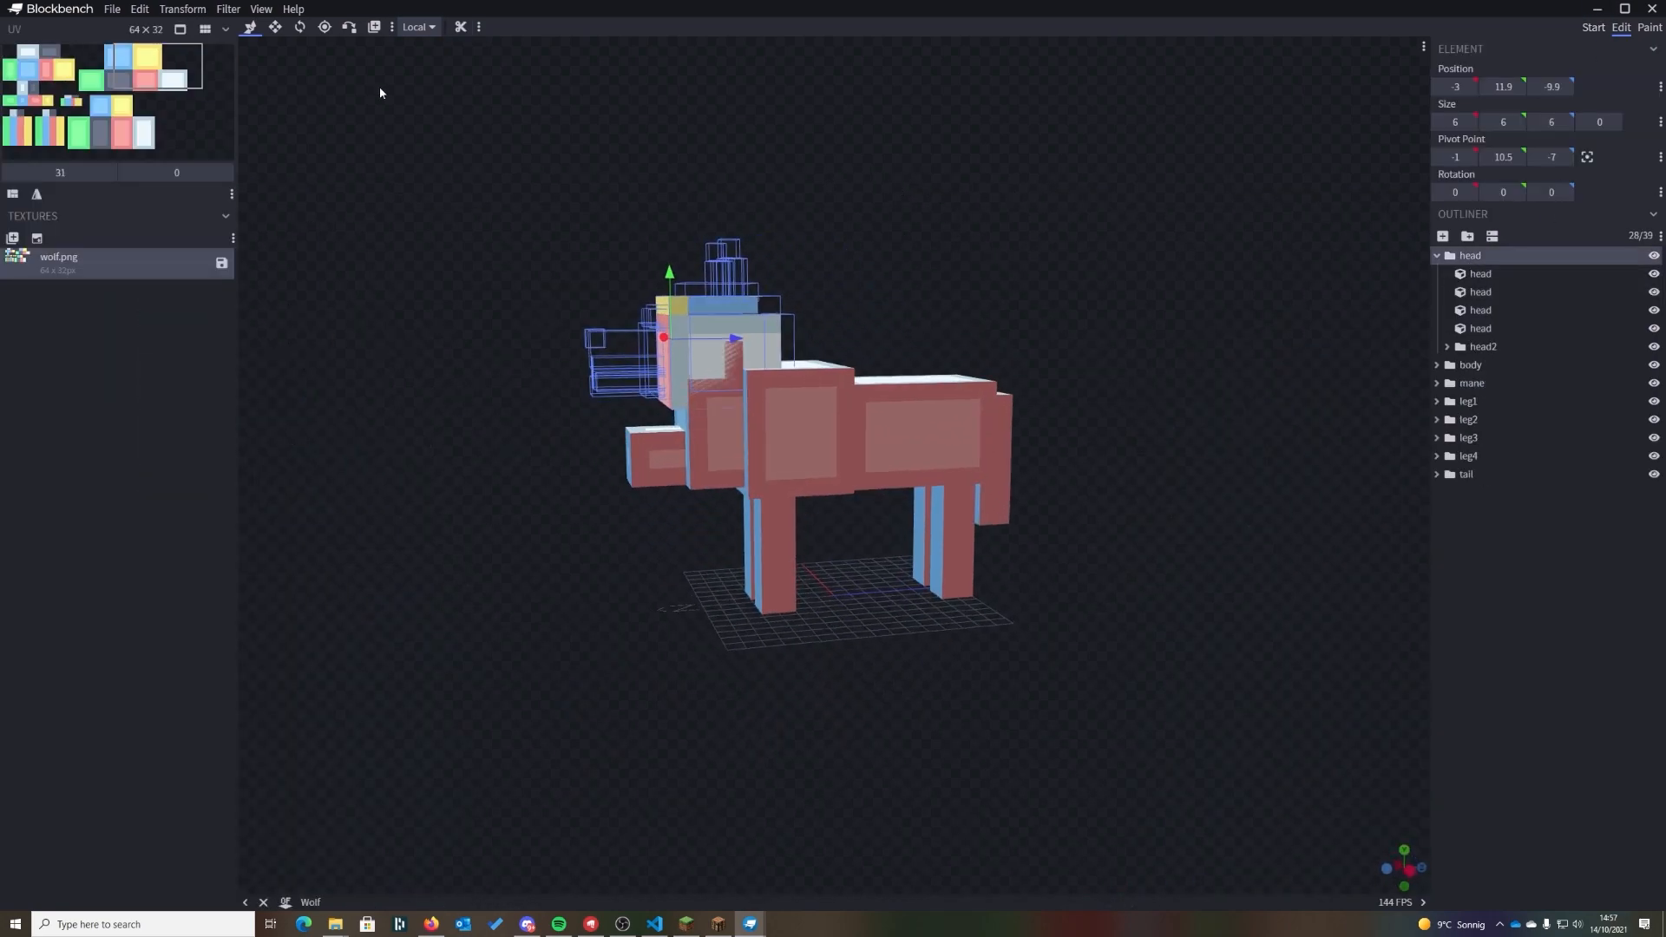
# - Display the Wolf template in solid view mode and lower the pasted head group to a Y position of 7.9
pyautogui.click(231, 10)
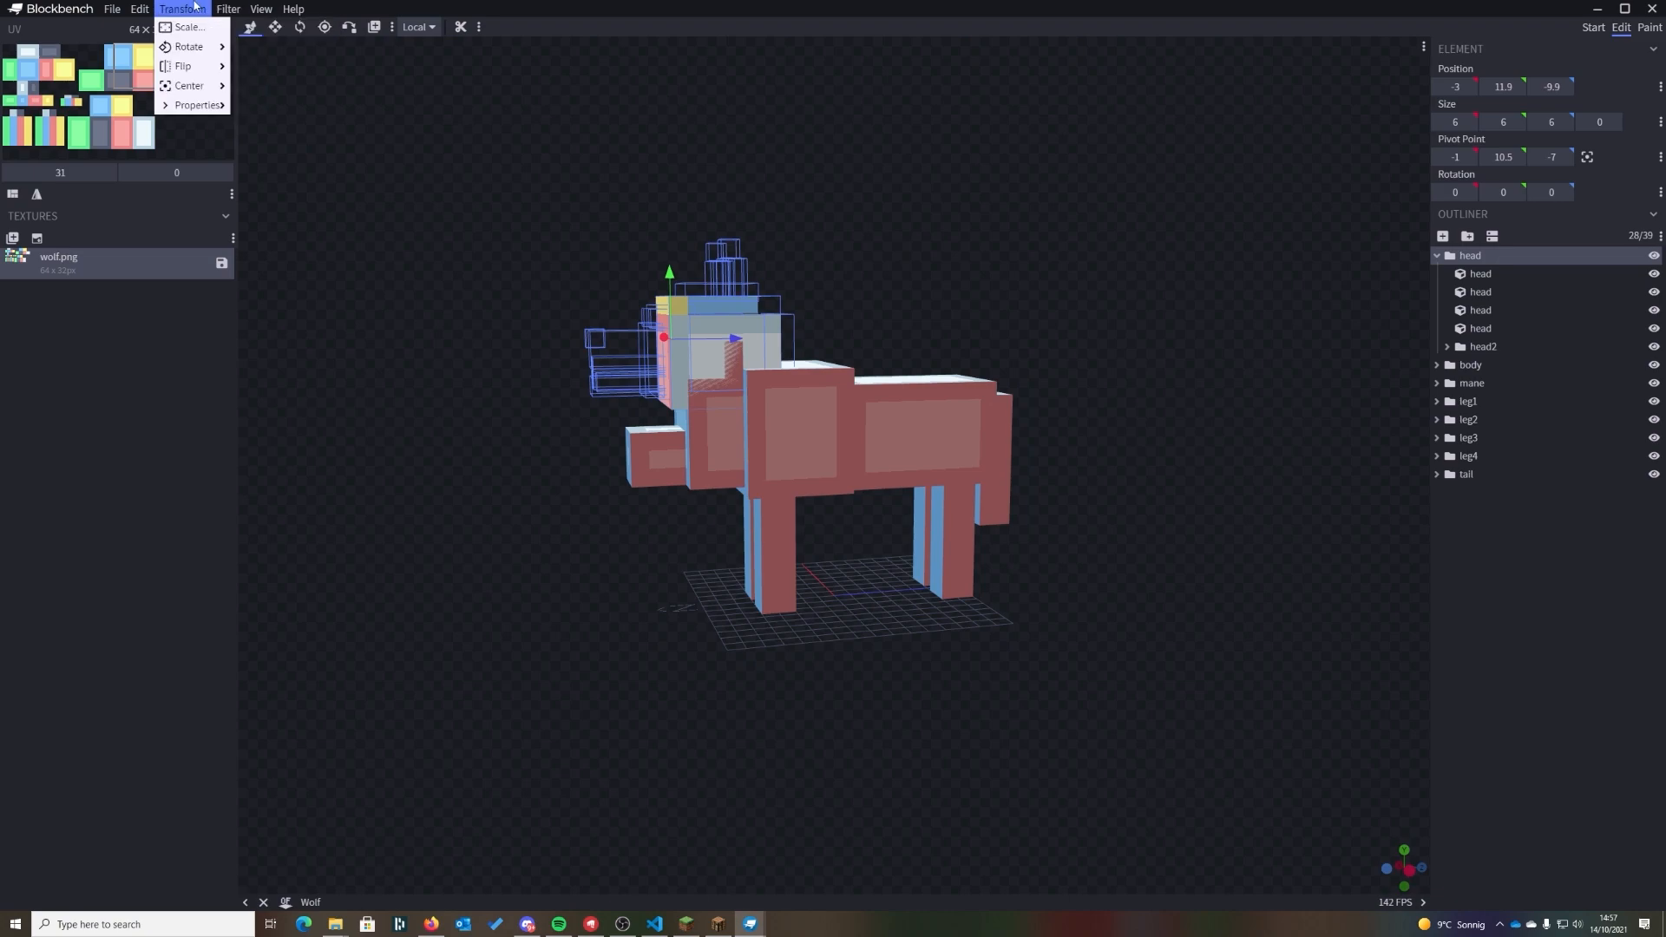
pyautogui.moveTo(261, 9)
pyautogui.moveTo(364, 48)
pyautogui.click(413, 66)
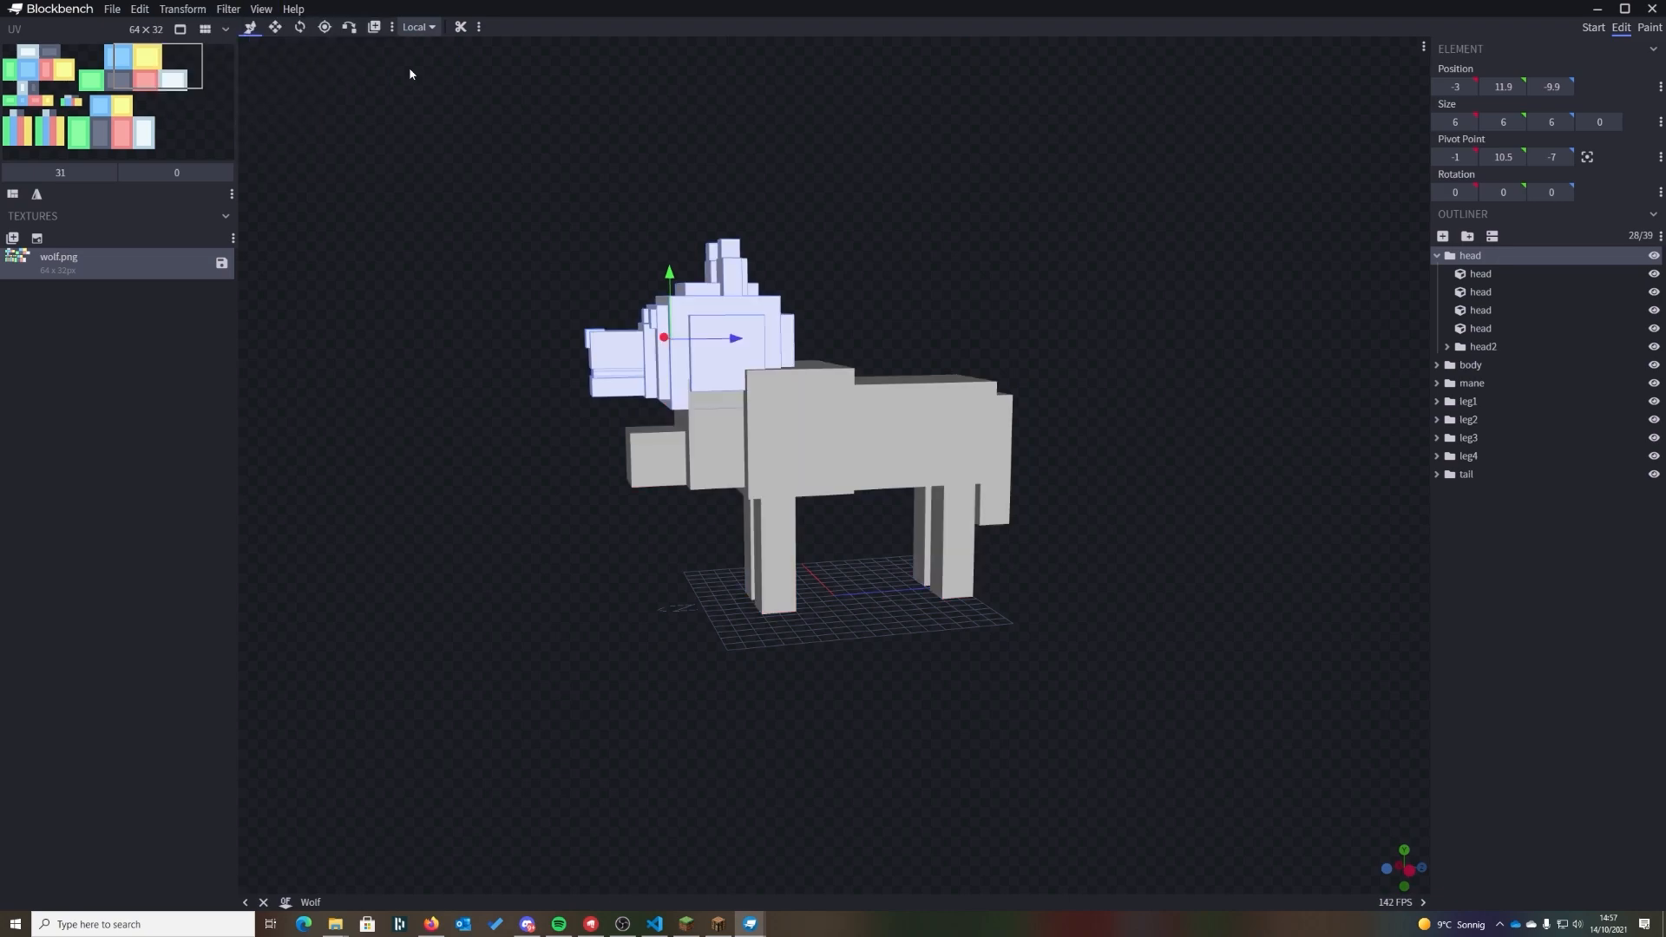
pyautogui.moveTo(549, 193); pyautogui.dragTo(637, 193)
pyautogui.moveTo(887, 229); pyautogui.dragTo(800, 245)
pyautogui.moveTo(666, 277); pyautogui.dragTo(668, 332)
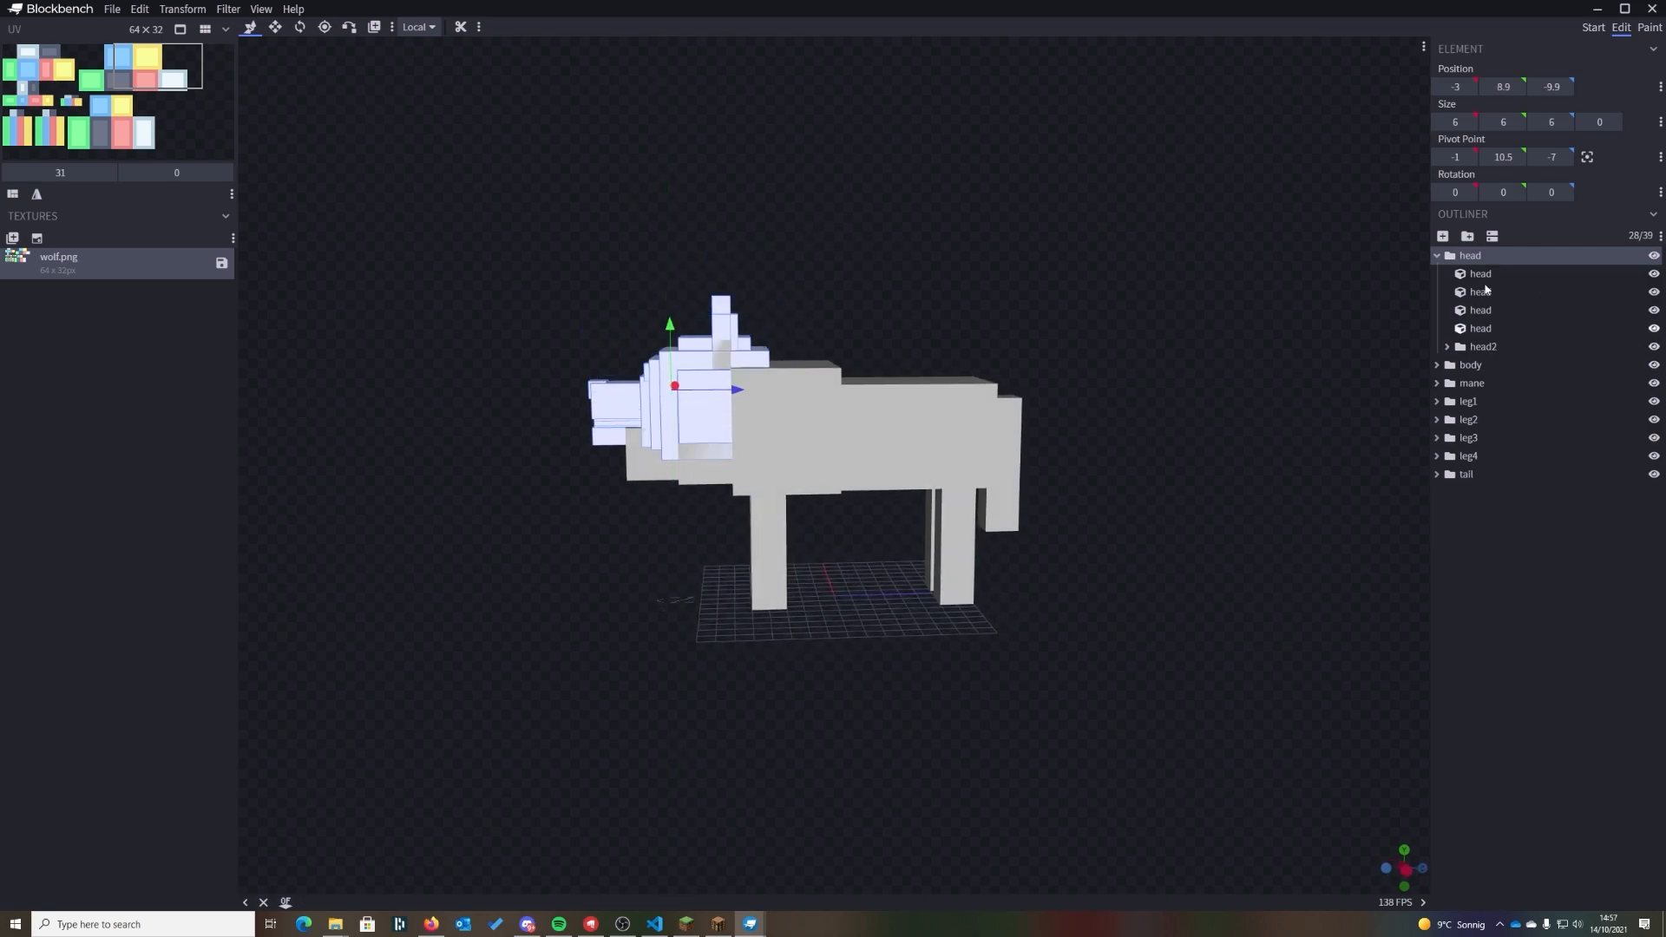
pyautogui.moveTo(1015, 252); pyautogui.dragTo(674, 361)
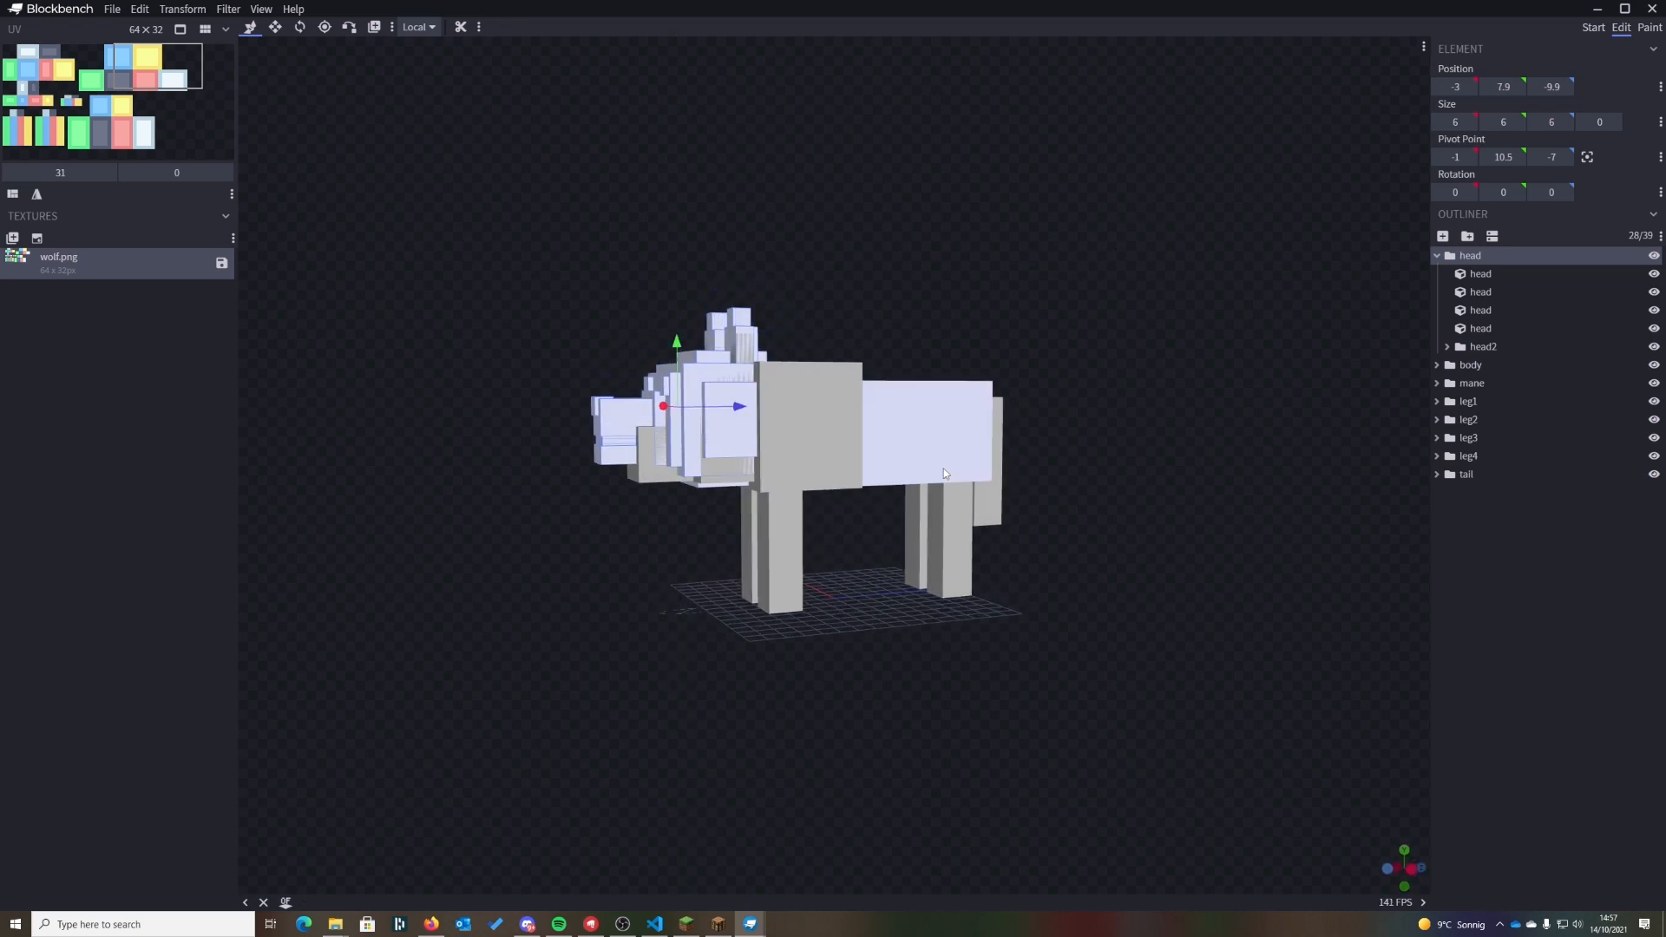
# - Remove the selected head parts and close the Wolf template's window, returning to the custom wolf model
pyautogui.press('Delete')
pyautogui.click(1650, 11)
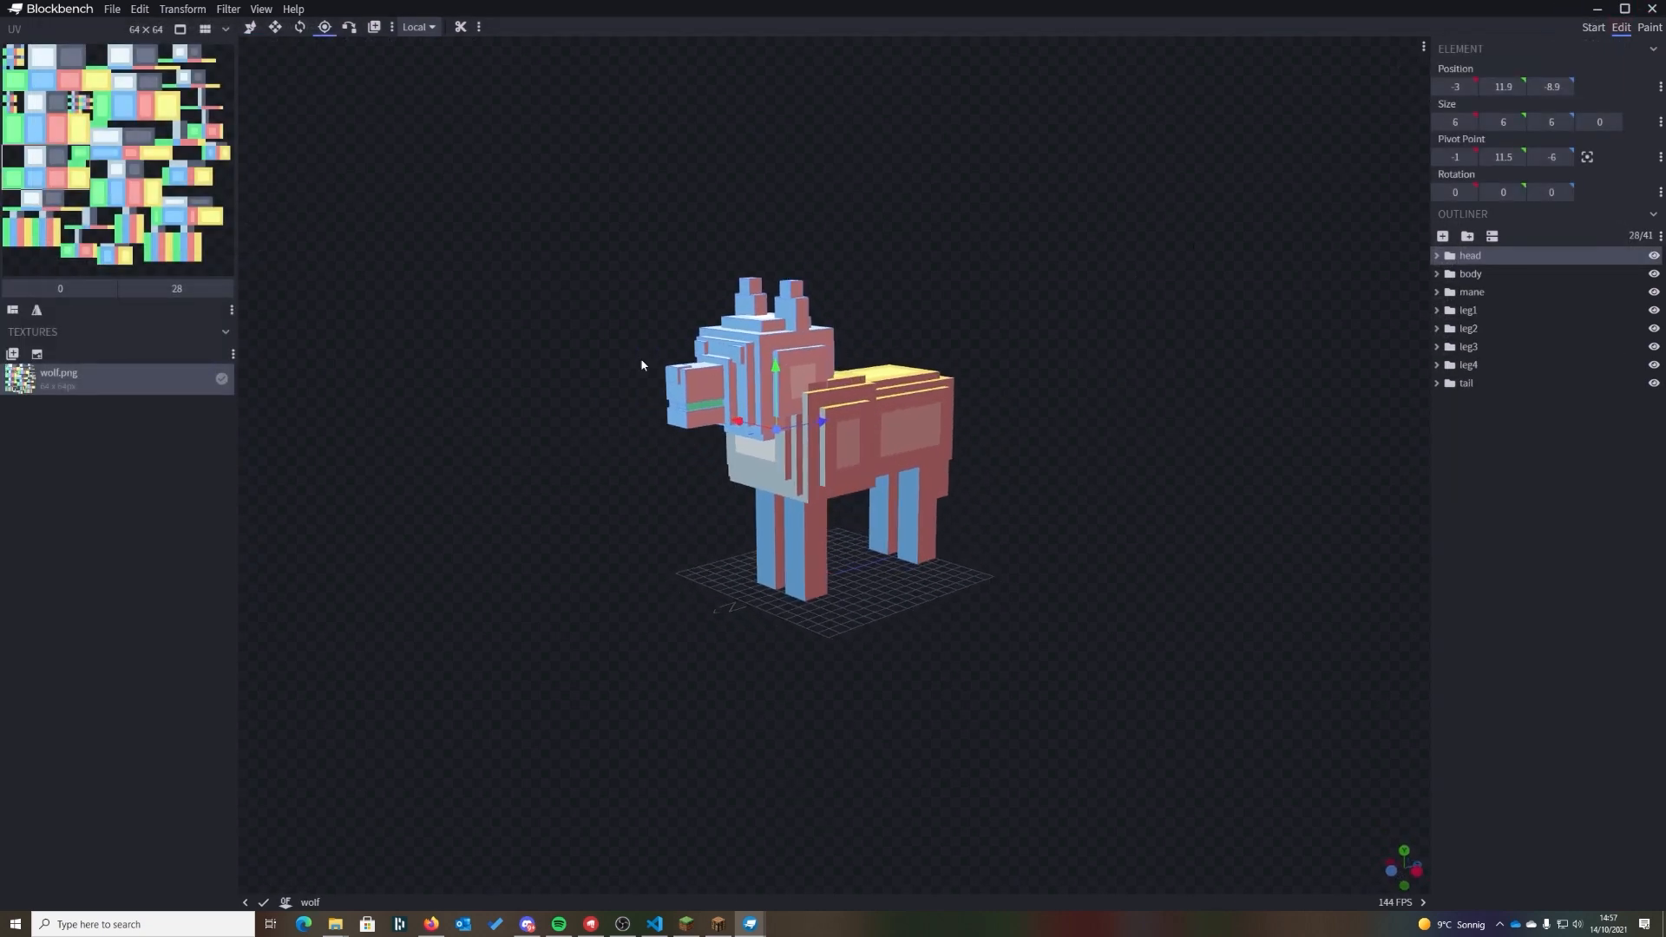
pyautogui.moveTo(940, 214); pyautogui.dragTo(893, 200)
pyautogui.scroll(5, 893, 200)
pyautogui.scroll(-4, 894, 201)
# - Switch to Minecraft, resume the game to examine how the wolf's head moves, and return to Blockbench
pyautogui.click(715, 922)
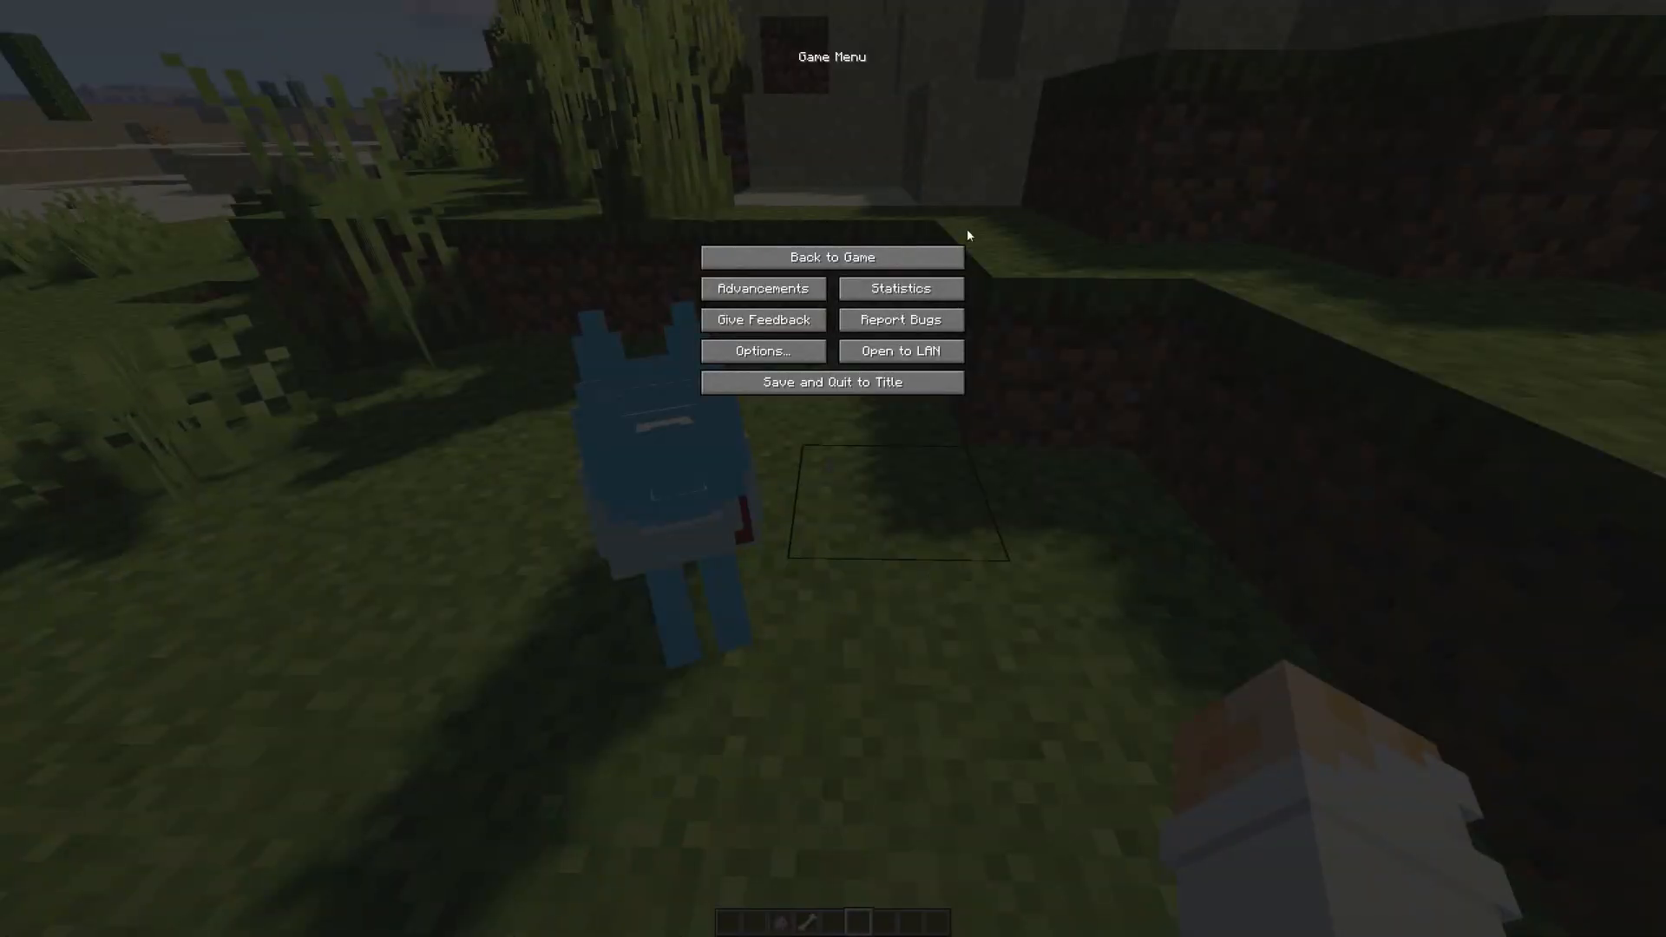
pyautogui.click(912, 257)
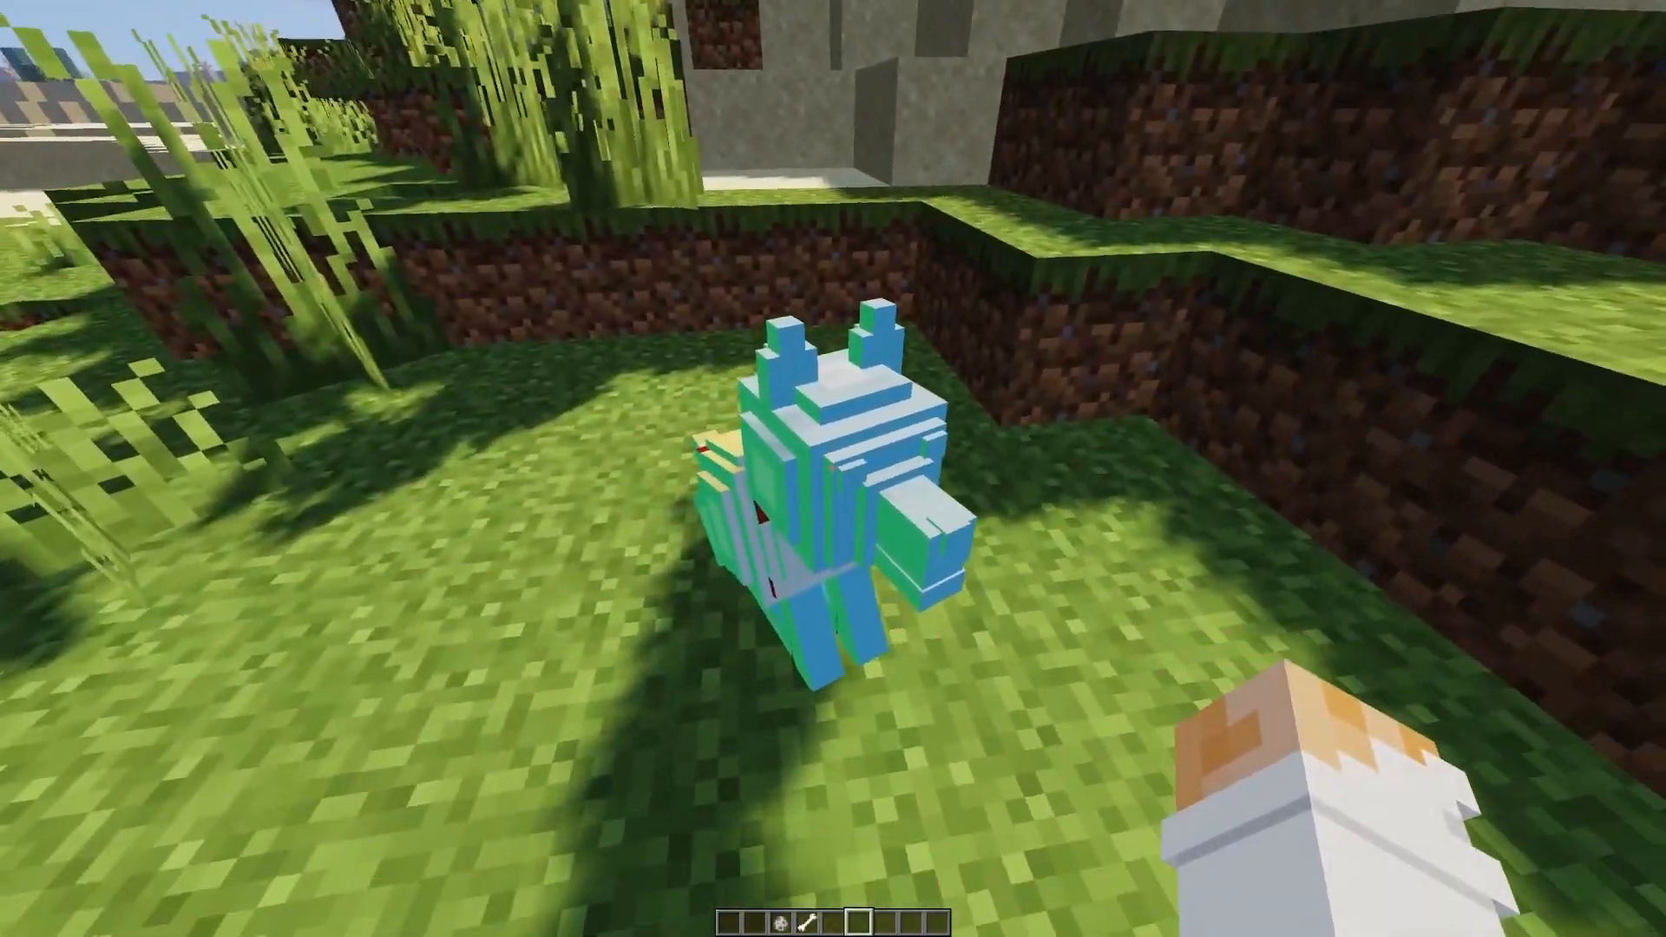
pyautogui.press('Escape')
pyautogui.hotkey('alt', 'Tab')
# - Move the head group's pivot point forward to a Z position of -16 with the Pivot tool
pyautogui.moveTo(902, 291); pyautogui.dragTo(855, 300)
pyautogui.scroll(4, 830, 295)
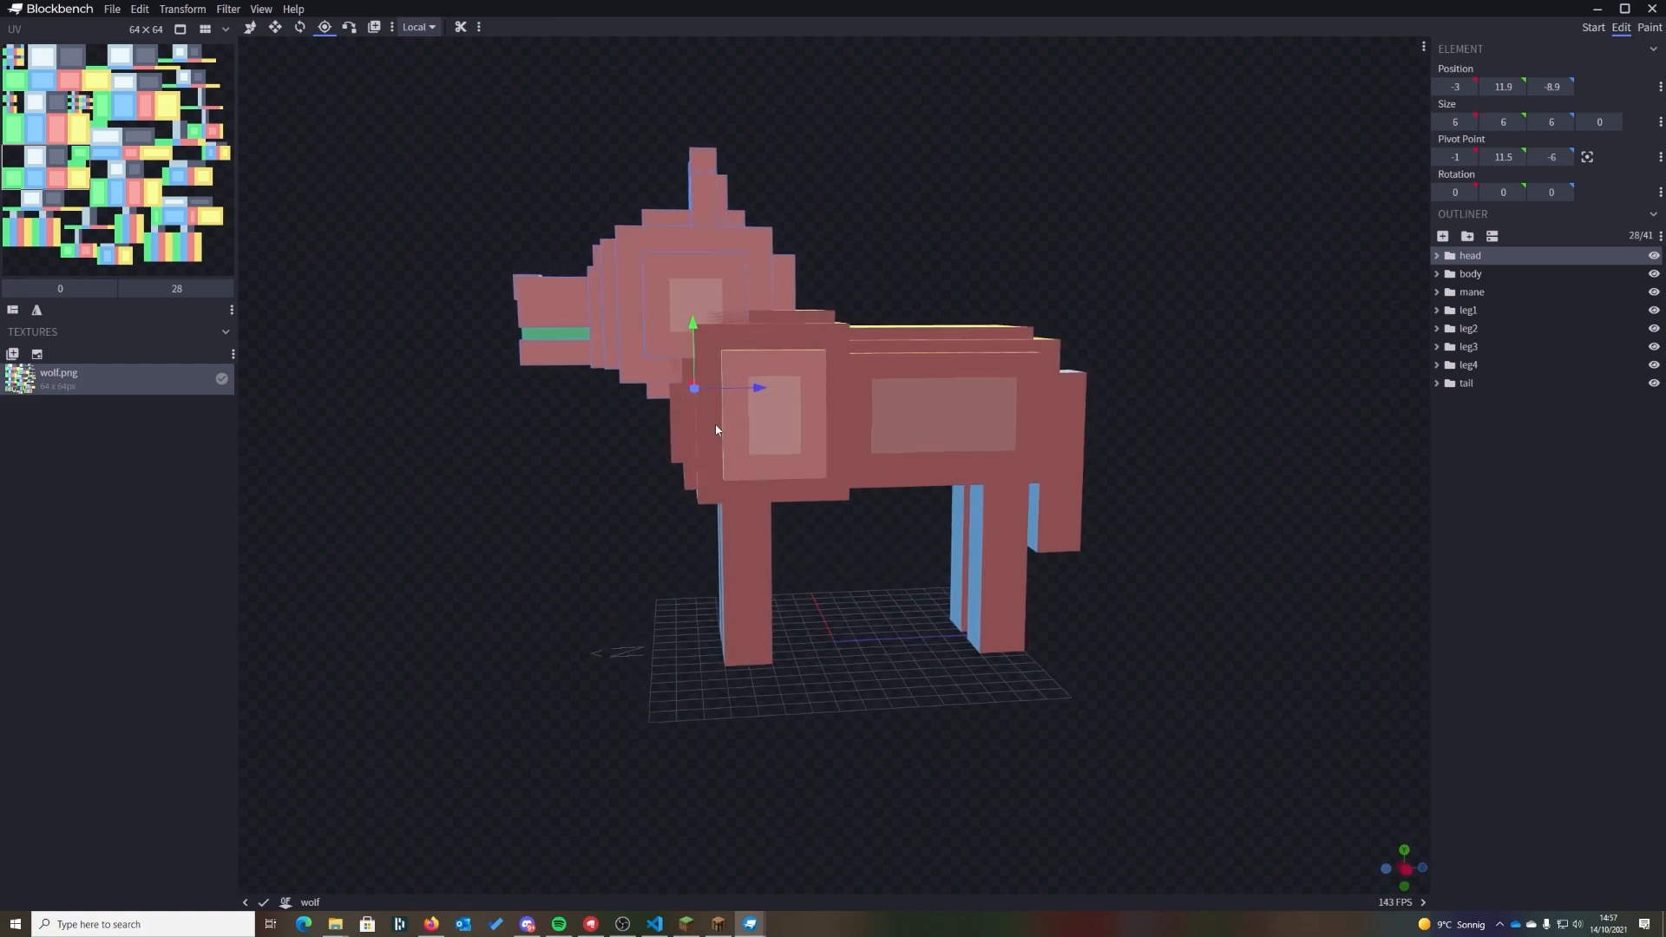
pyautogui.click(328, 30)
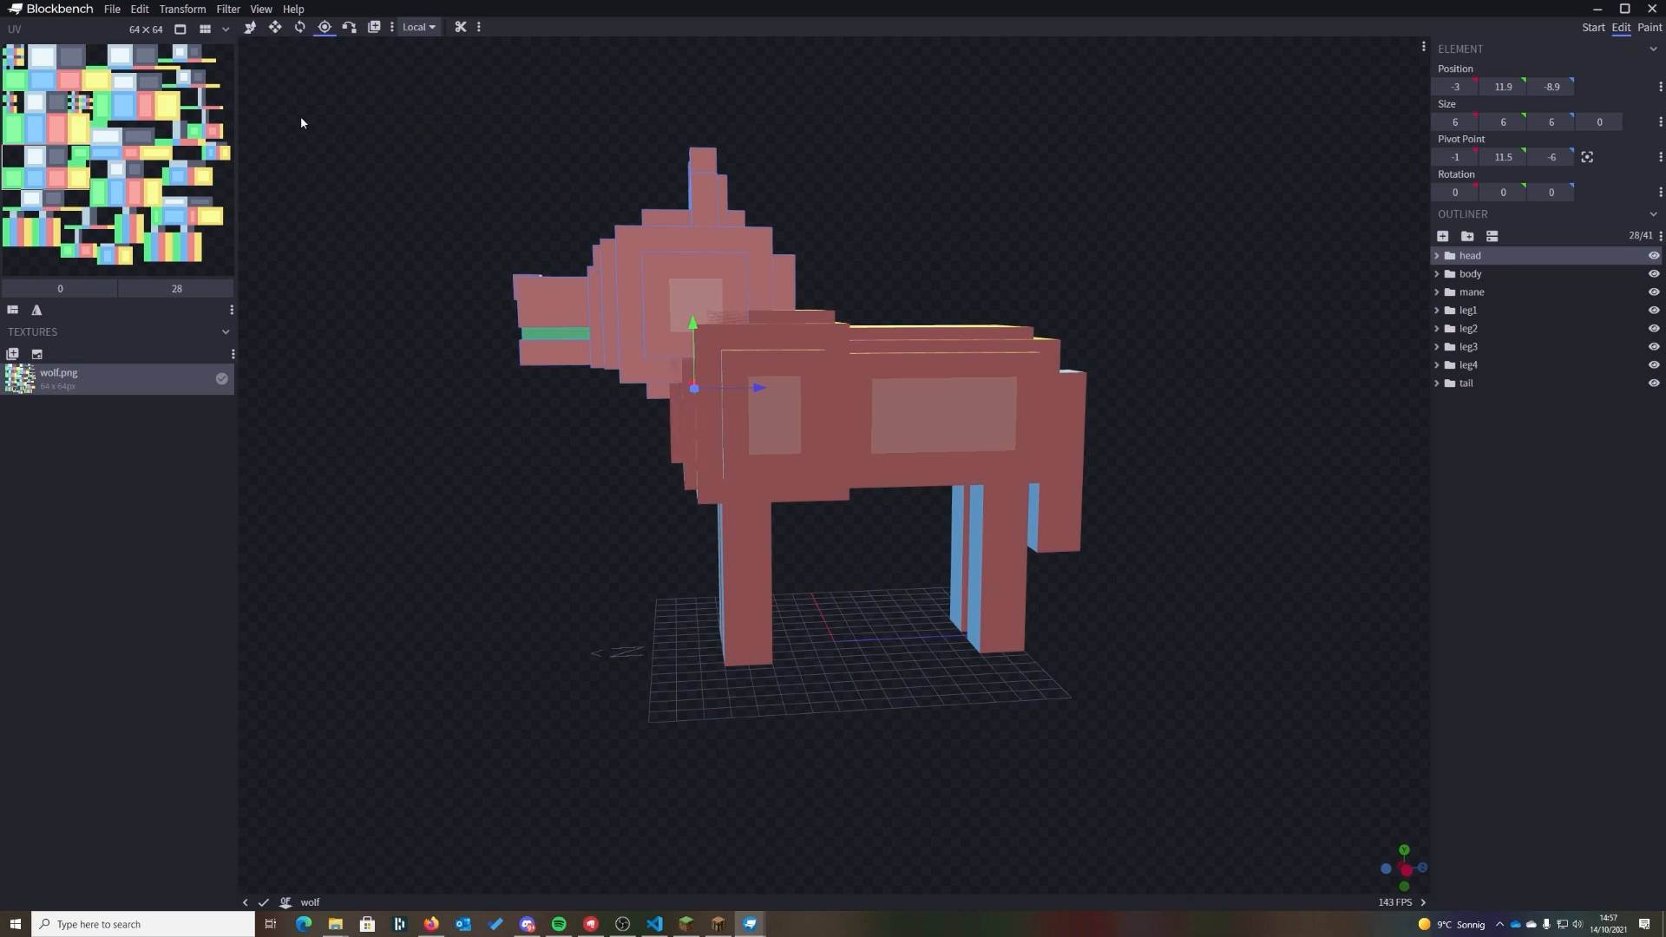
pyautogui.click(251, 33)
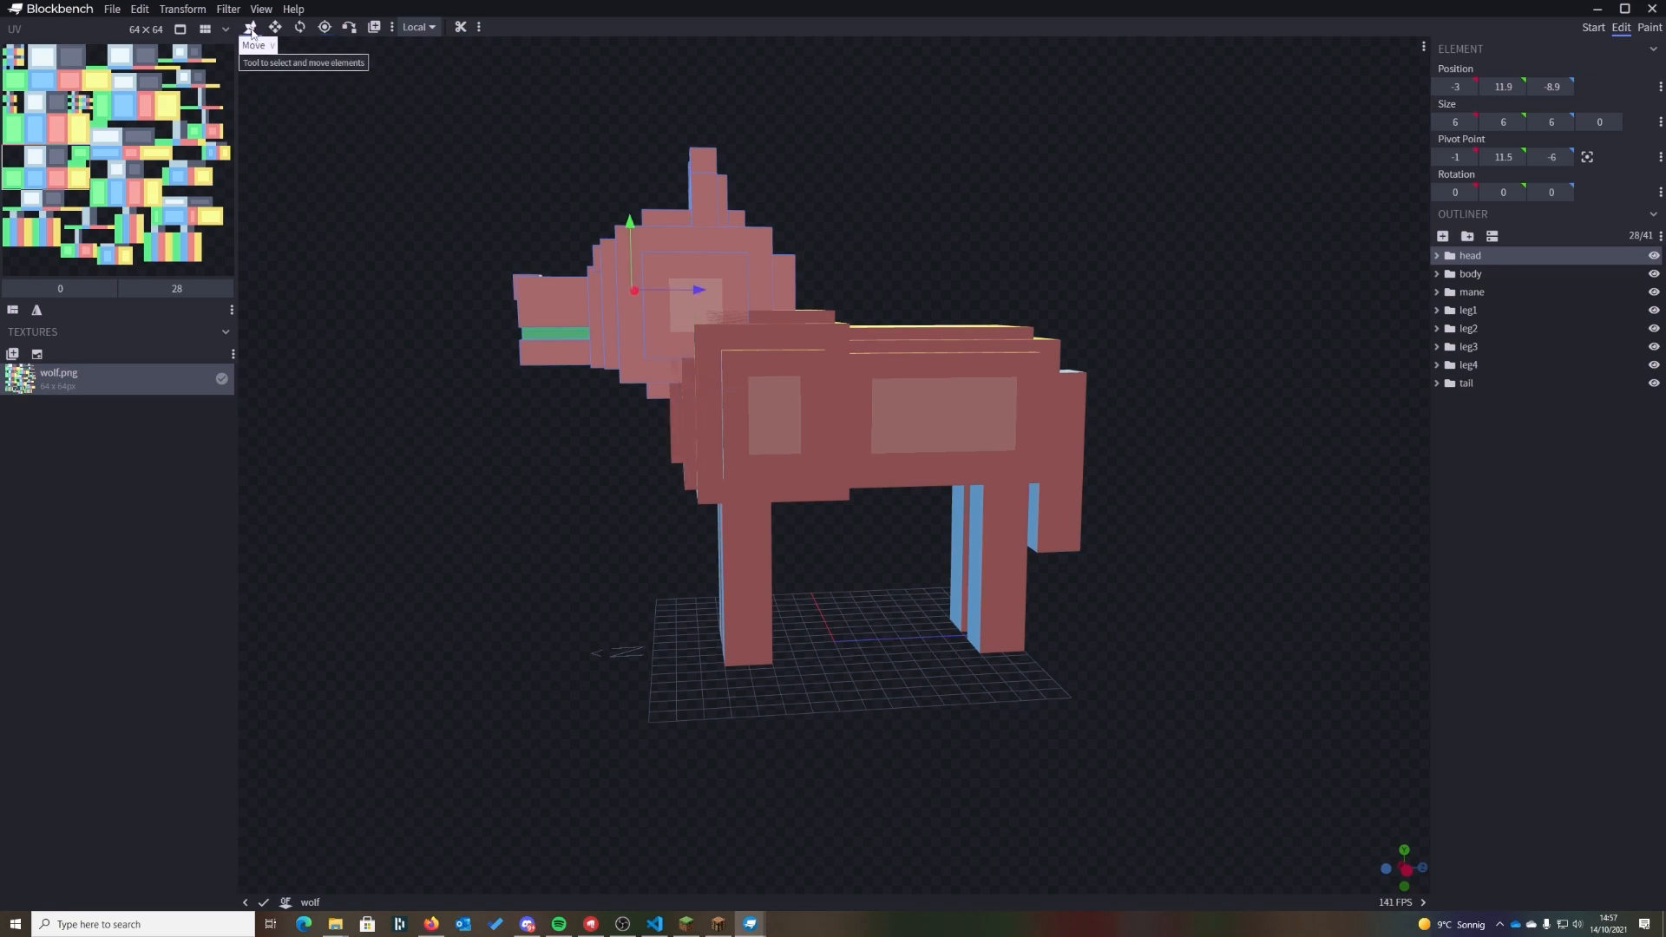
pyautogui.click(323, 33)
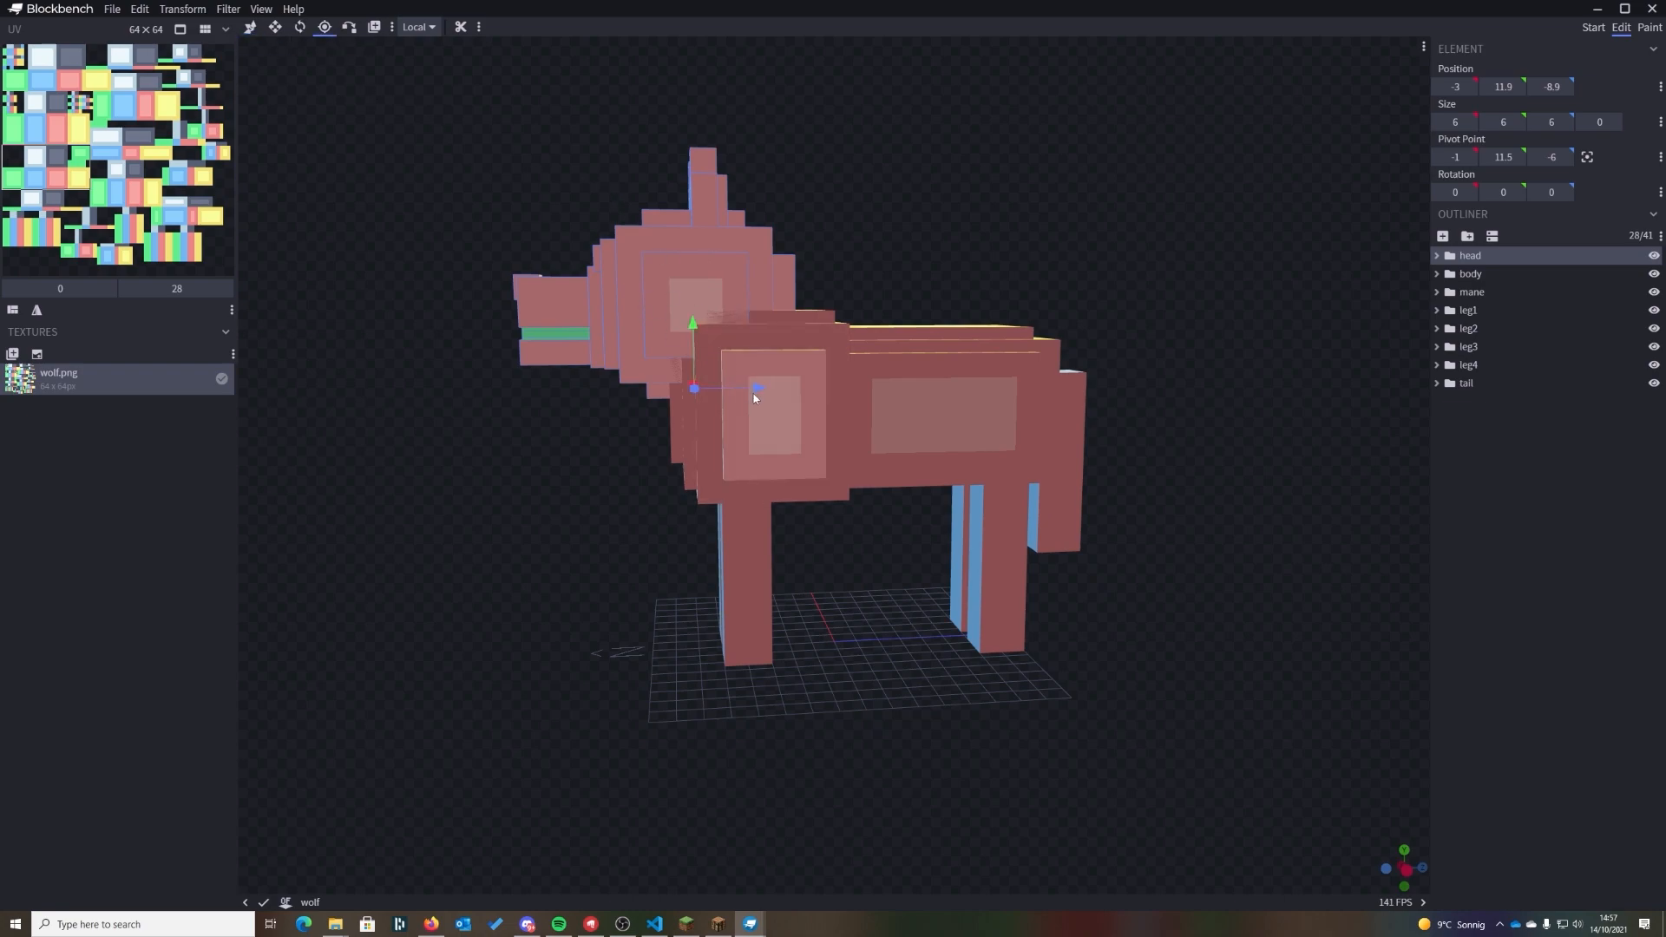
pyautogui.moveTo(754, 397); pyautogui.dragTo(599, 401)
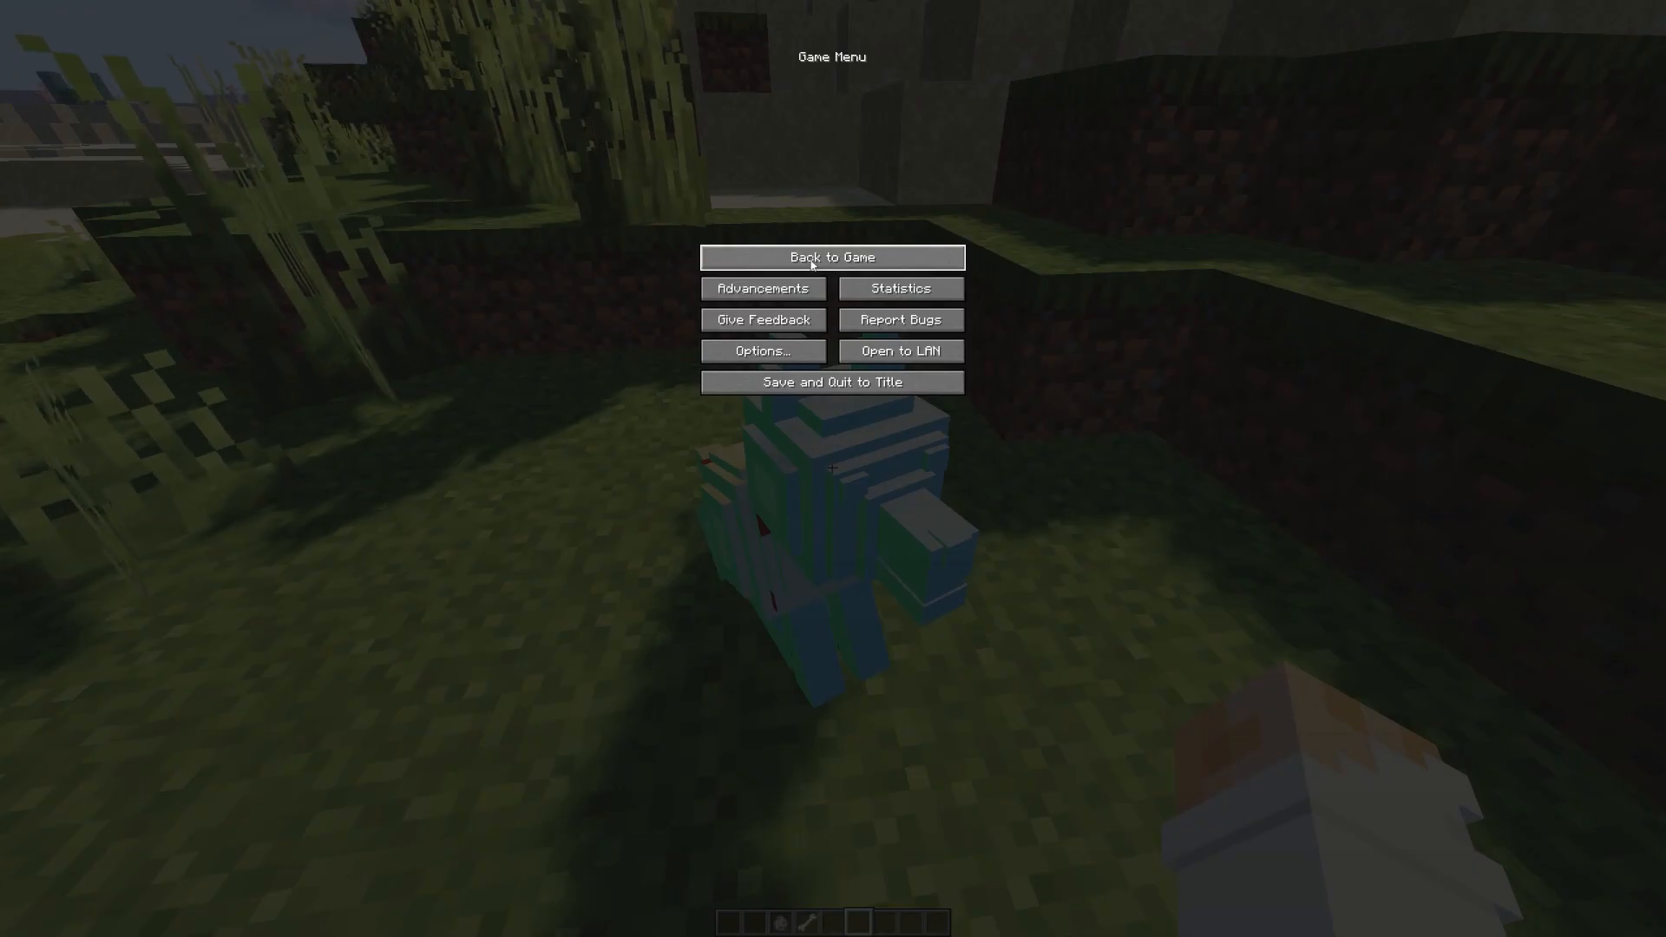
# - Reload the resource packs in Minecraft, examine the wolf's head from several angles and return to Blockbench
pyautogui.click(829, 257)
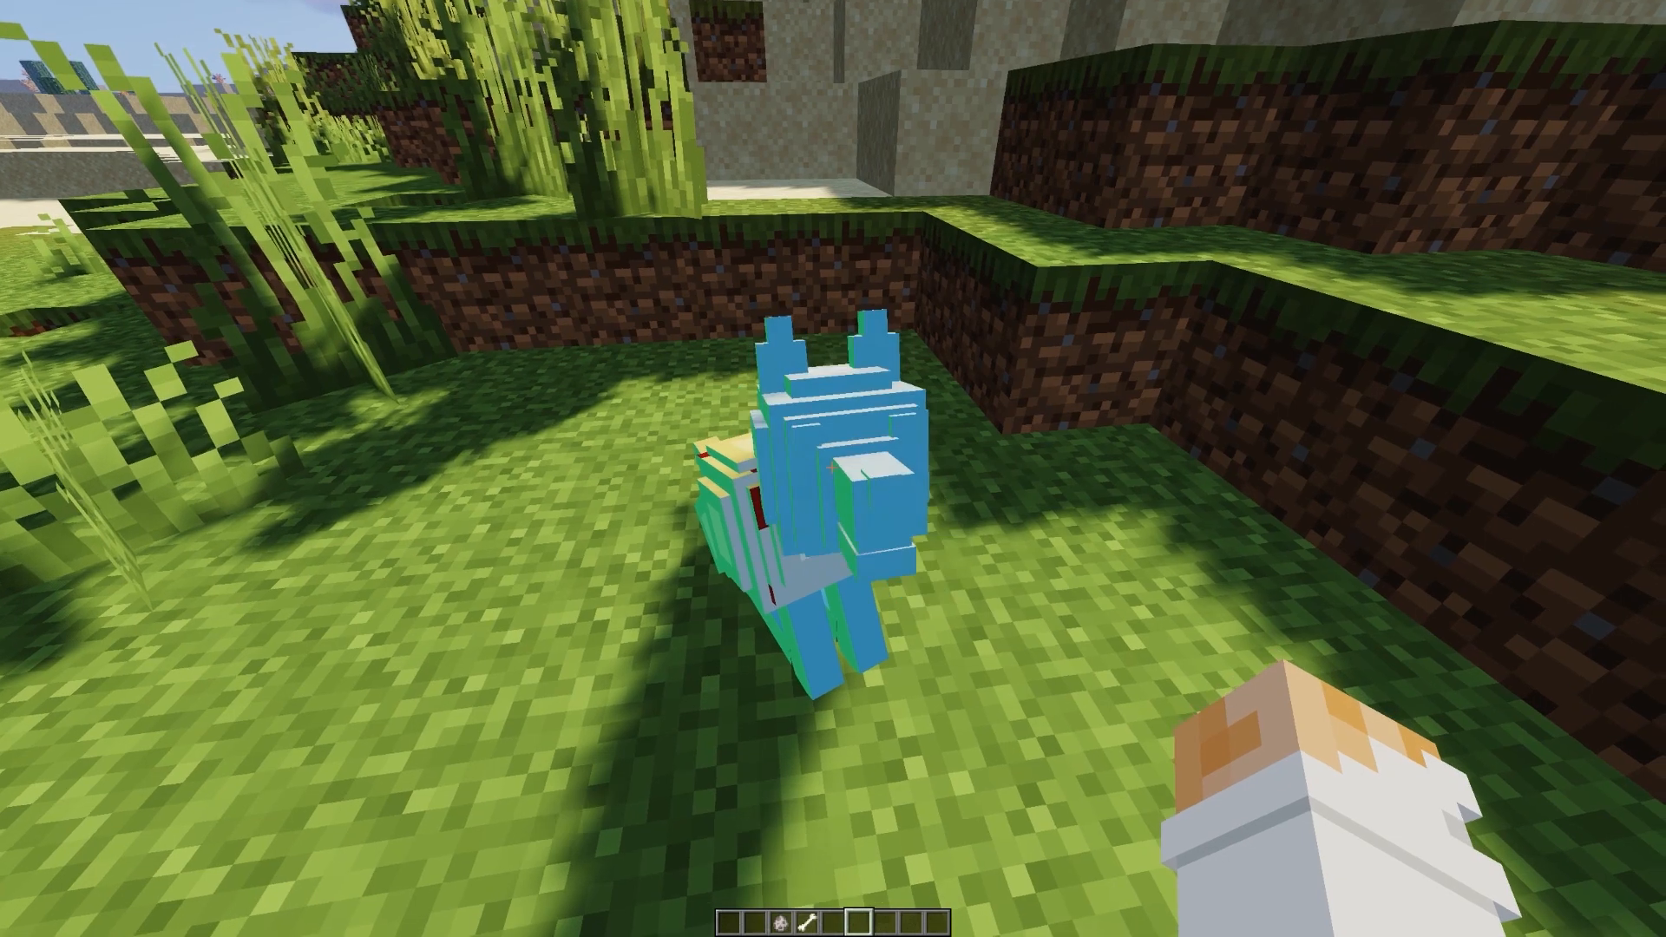
pyautogui.hotkey('F3', 't')
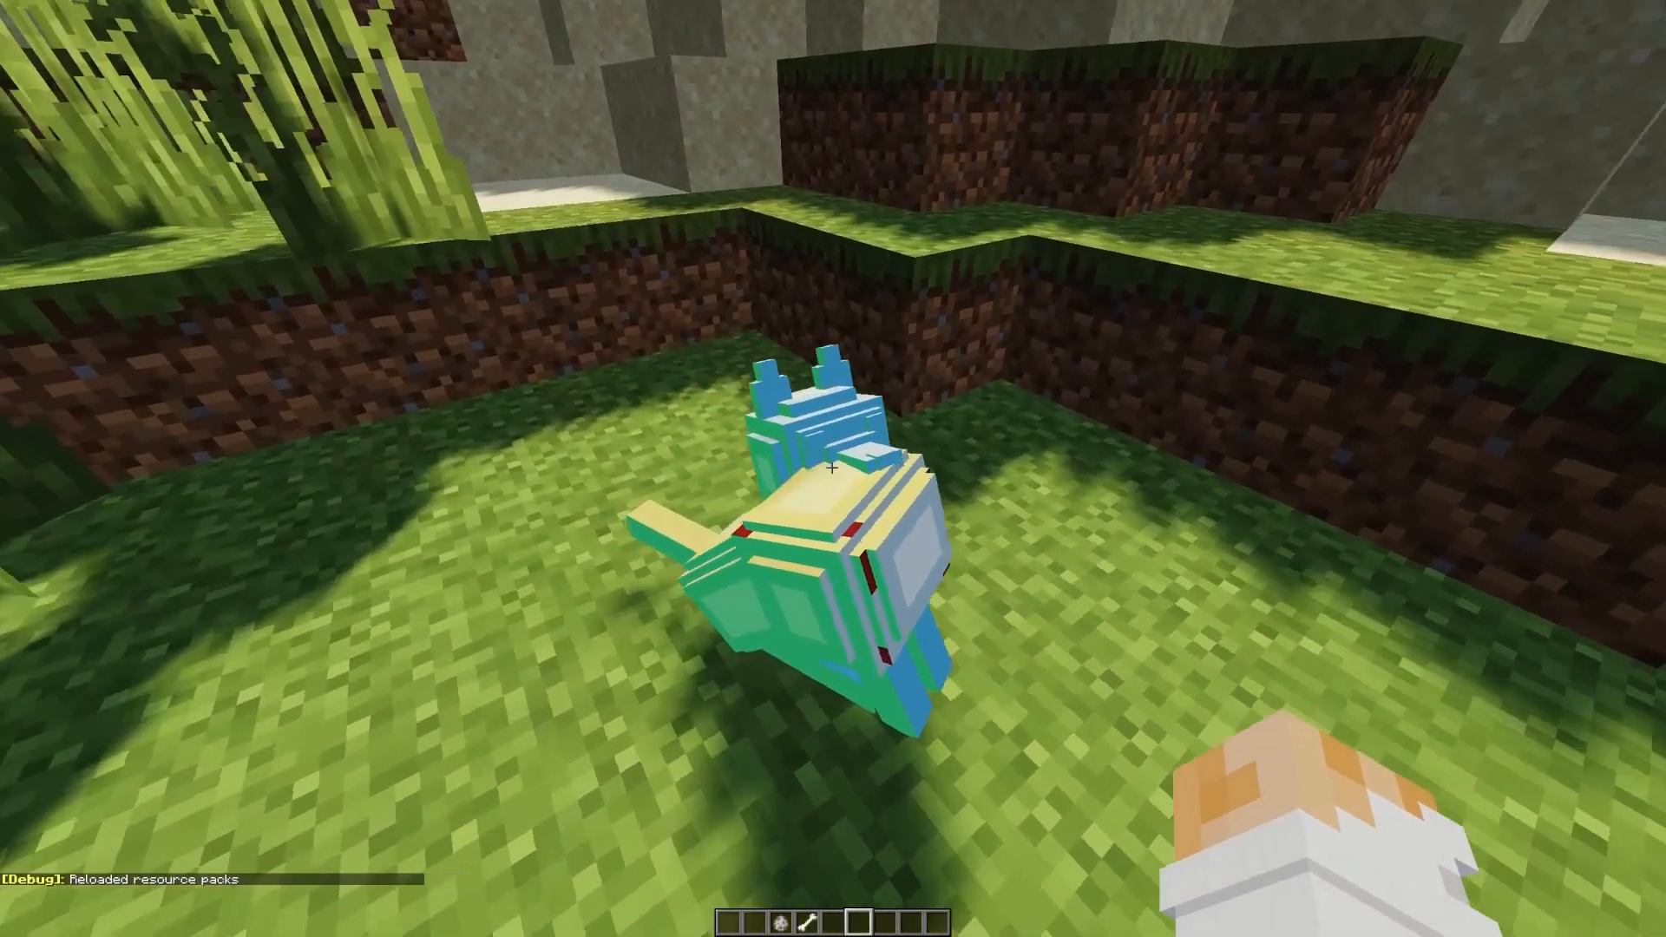
pyautogui.press('d')
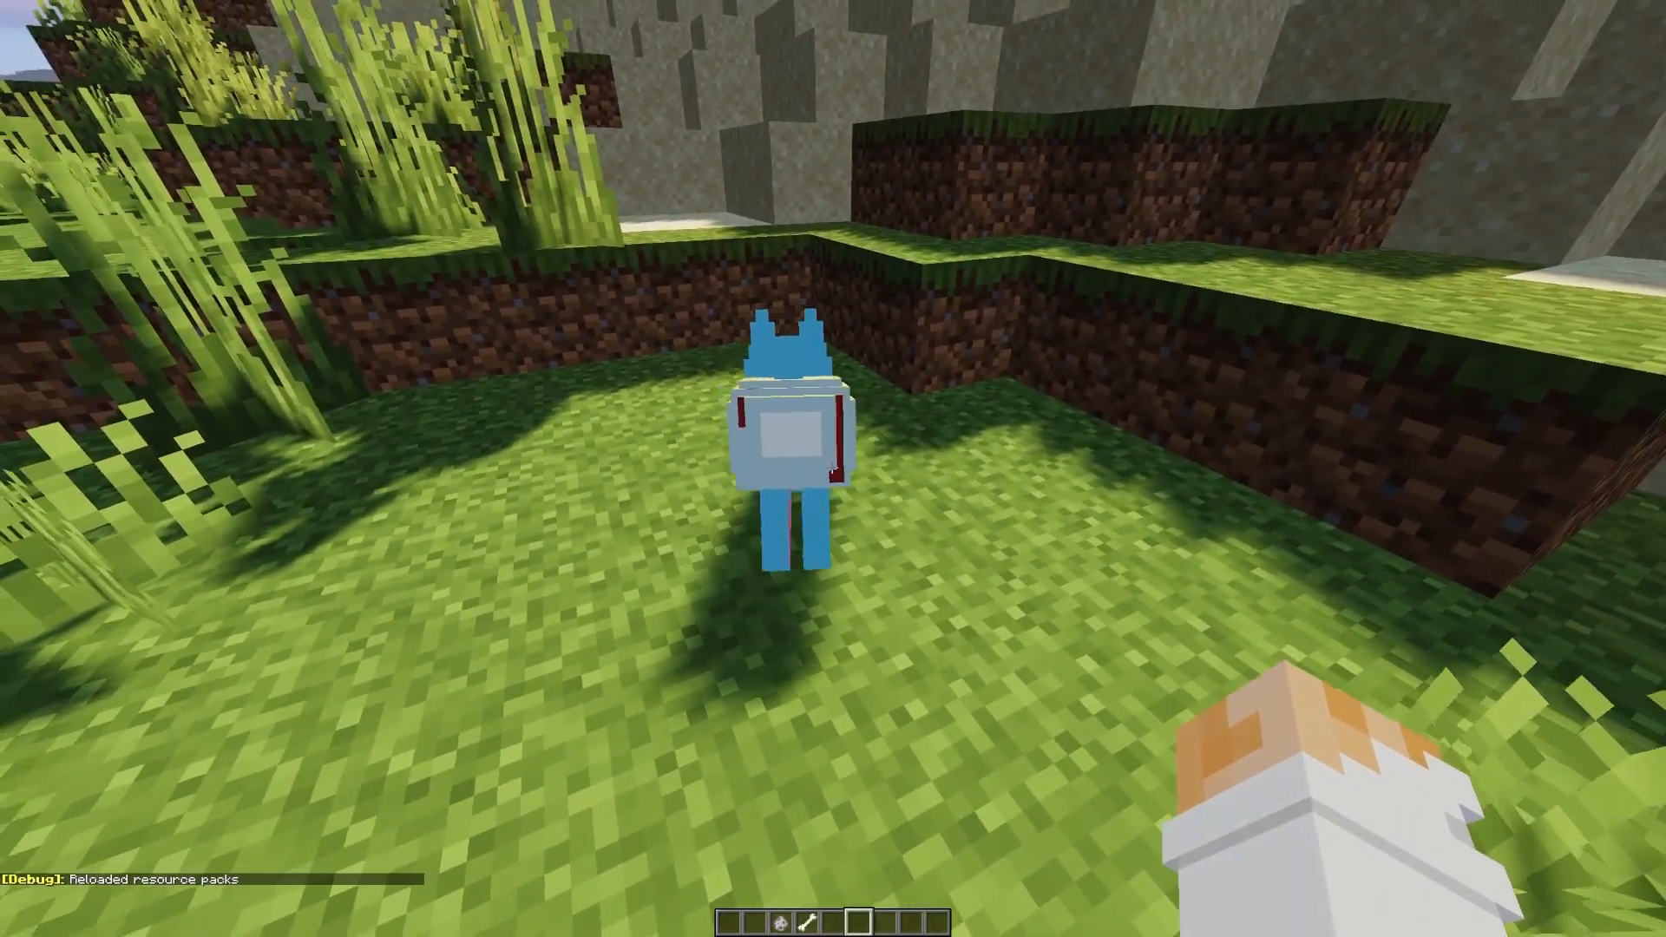
pyautogui.press('Escape')
pyautogui.hotkey('alt', 'Tab')
# - Compare the pivot points of the head group and its nested head2 group
pyautogui.moveTo(521, 602); pyautogui.dragTo(642, 624)
pyautogui.click(1437, 256)
pyautogui.click(1472, 278)
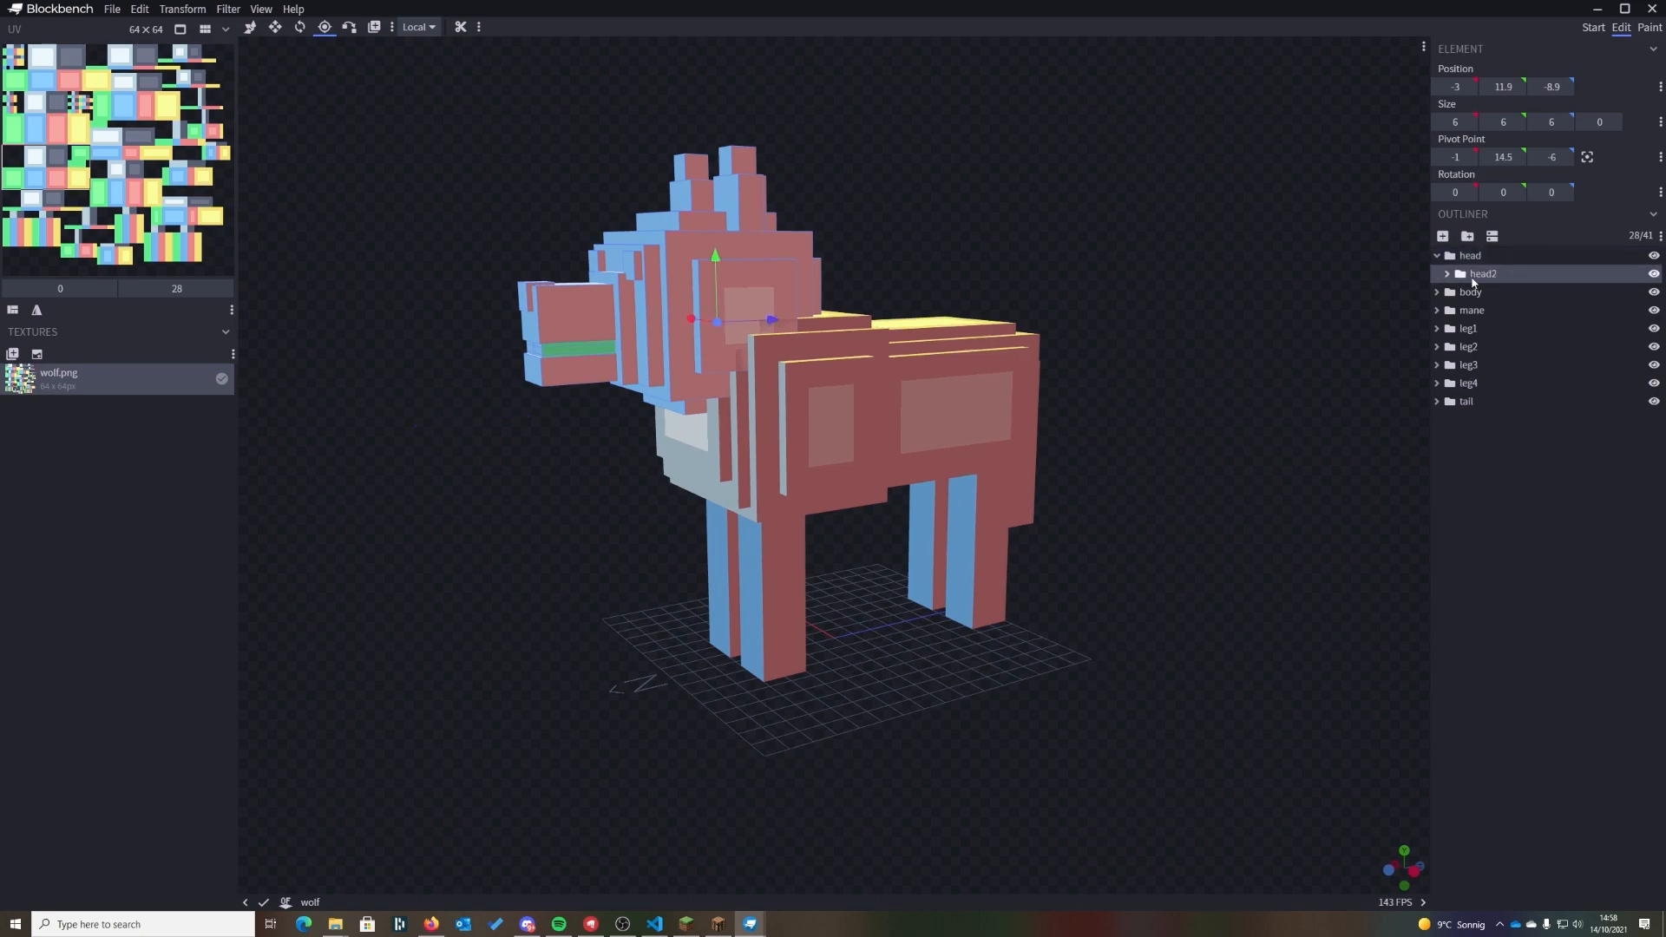
pyautogui.click(1474, 260)
pyautogui.click(1477, 281)
pyautogui.click(1473, 260)
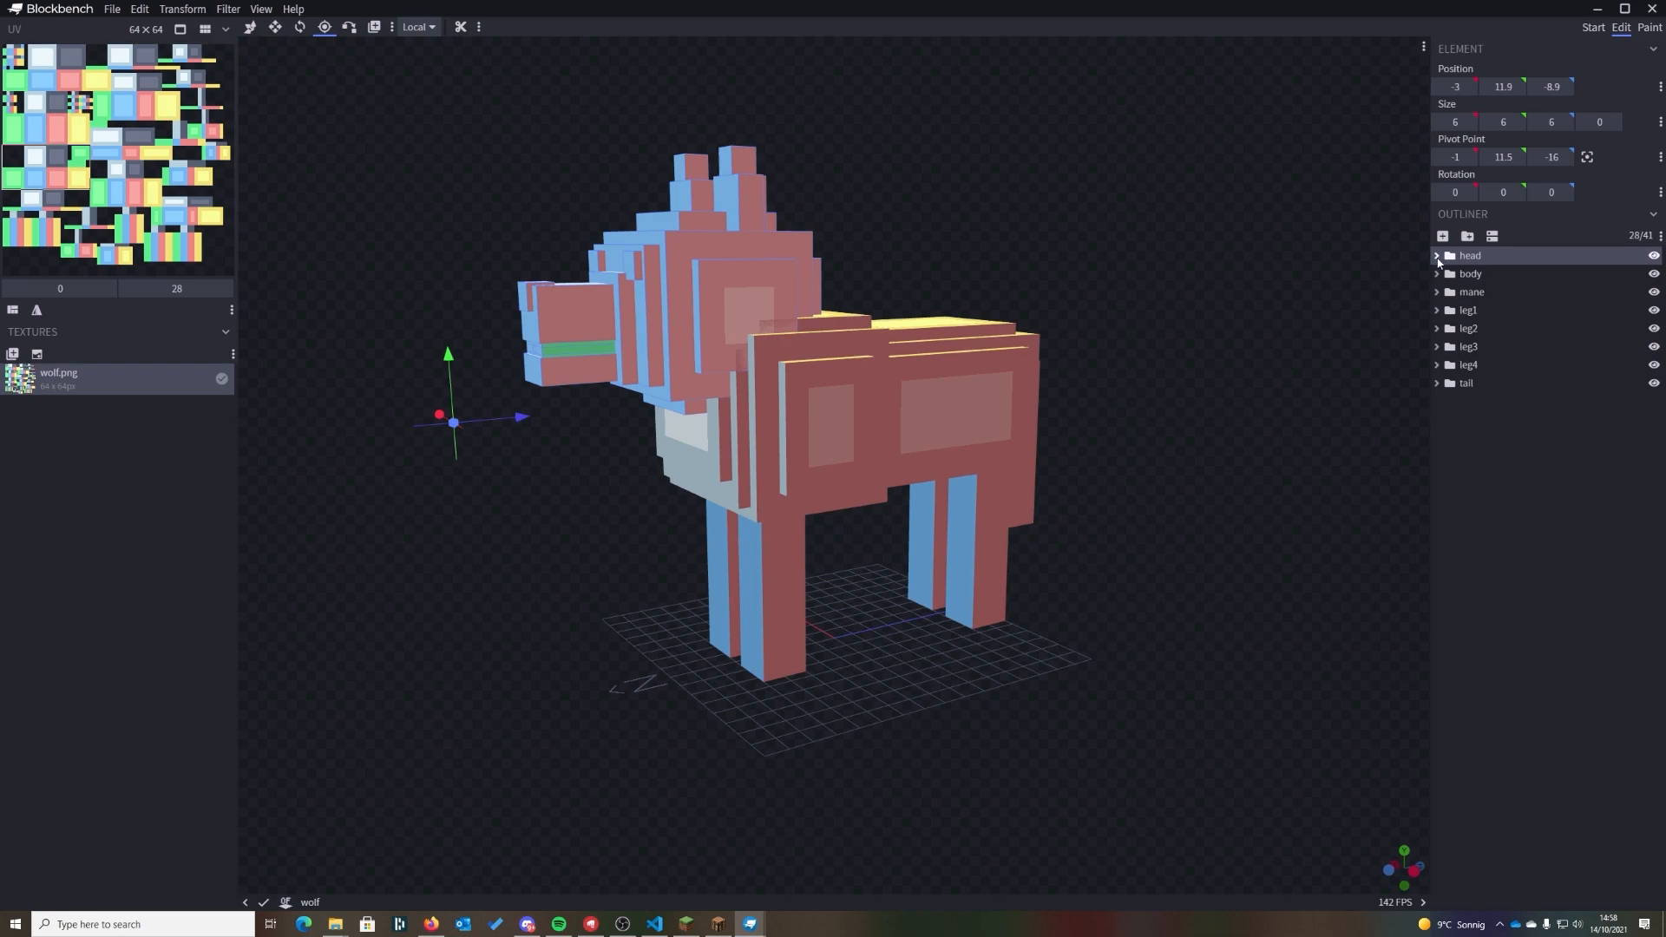
# - Restore the head group's pivot point to a Z position of -6 and check it from the side
pyautogui.click(1454, 257)
pyautogui.click(1467, 261)
pyautogui.moveTo(1058, 174); pyautogui.dragTo(885, 268)
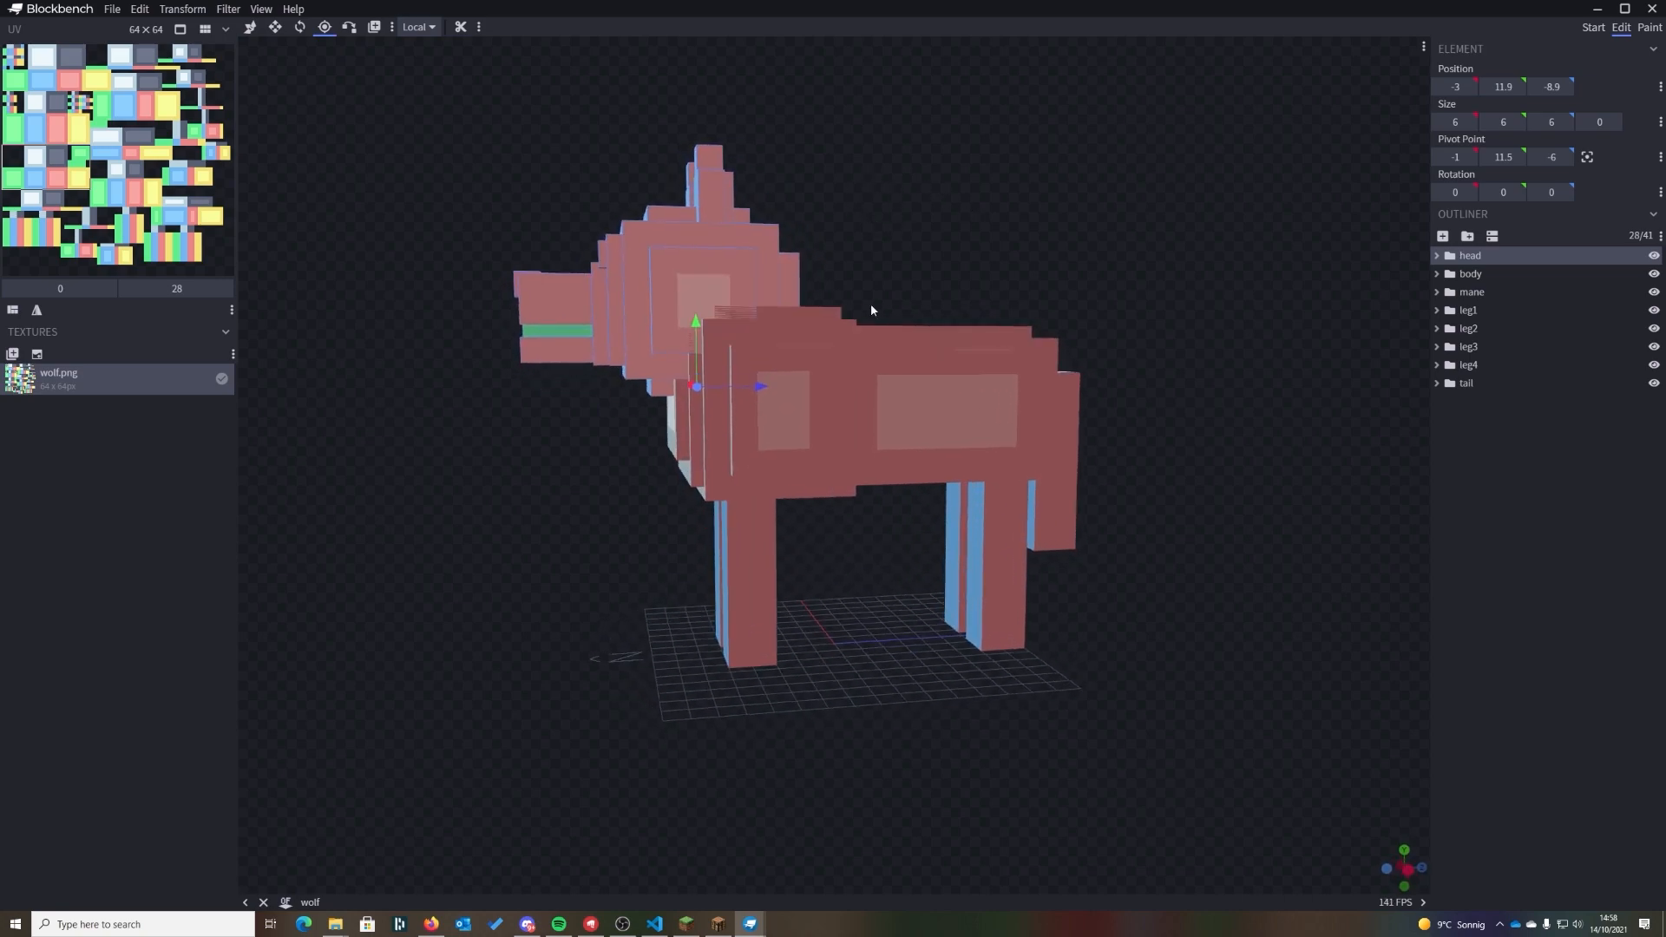
pyautogui.moveTo(762, 393); pyautogui.dragTo(1114, 395)
pyautogui.moveTo(681, 383); pyautogui.dragTo(724, 380)
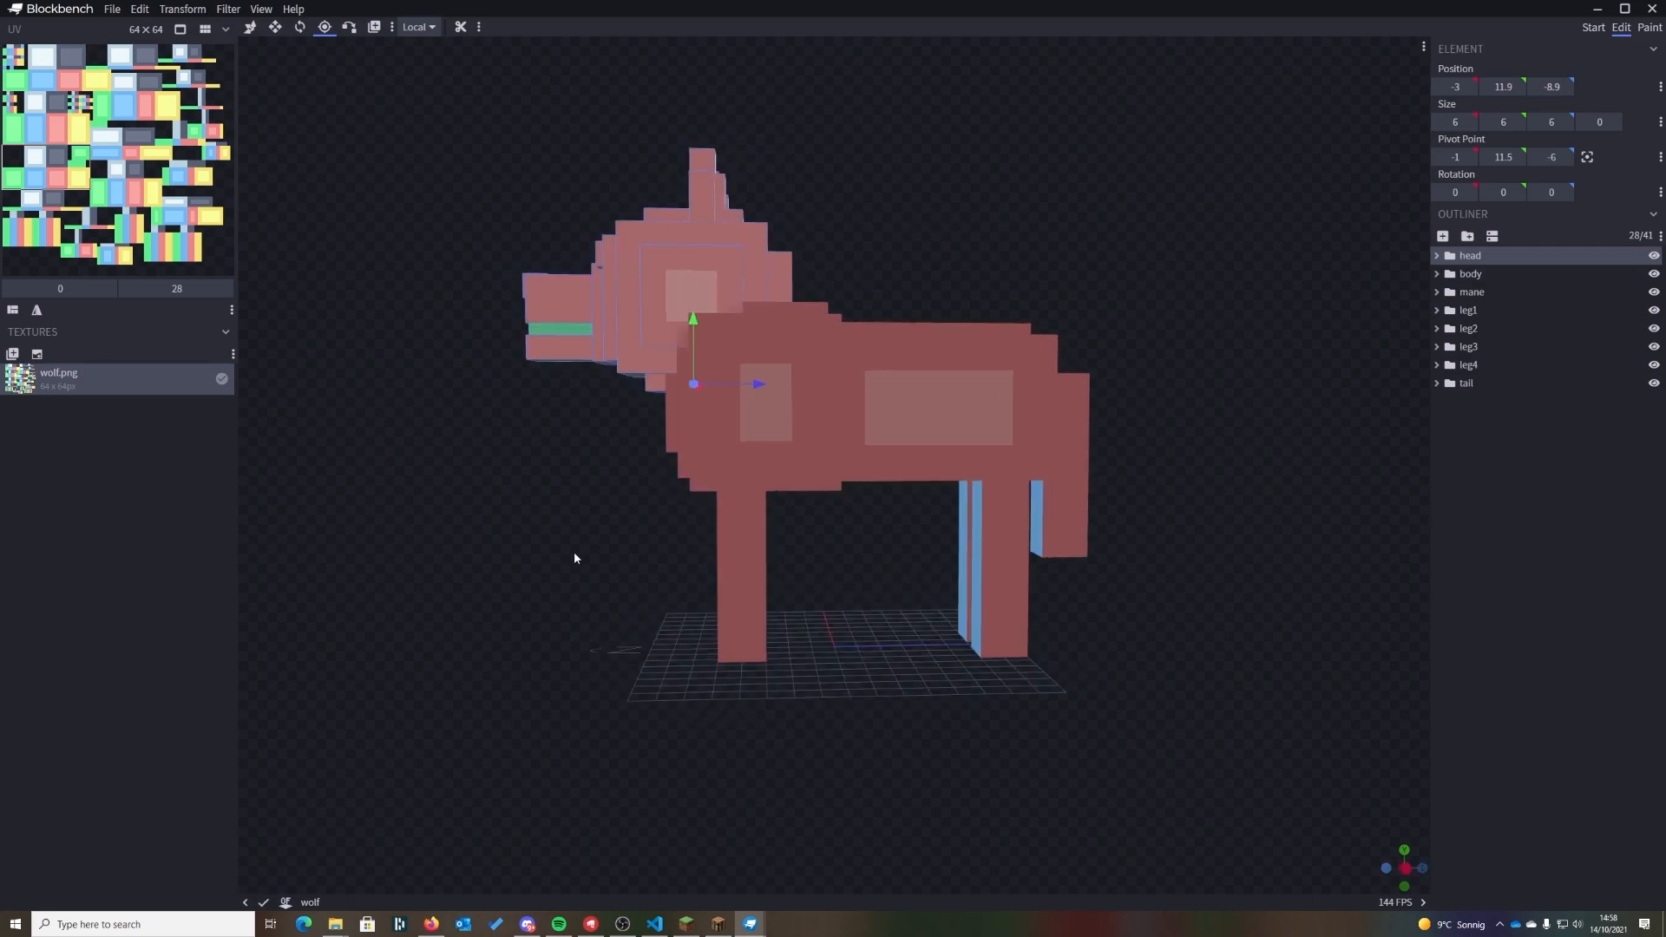
pyautogui.moveTo(853, 124); pyautogui.dragTo(807, 415)
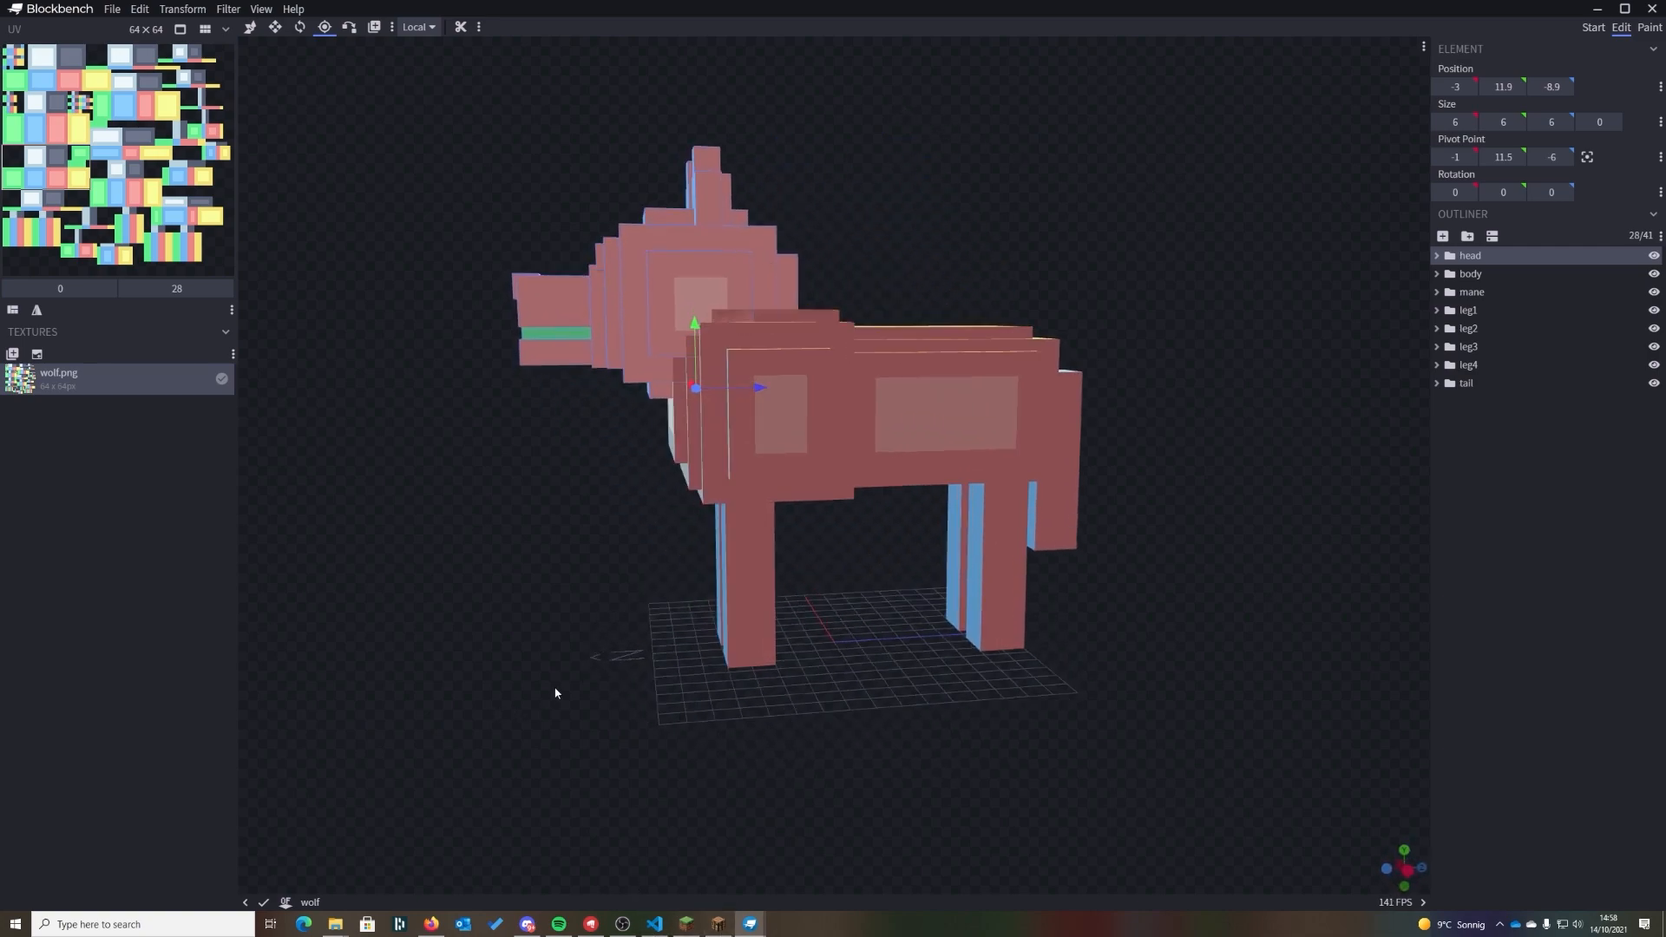
pyautogui.moveTo(542, 698); pyautogui.dragTo(625, 694)
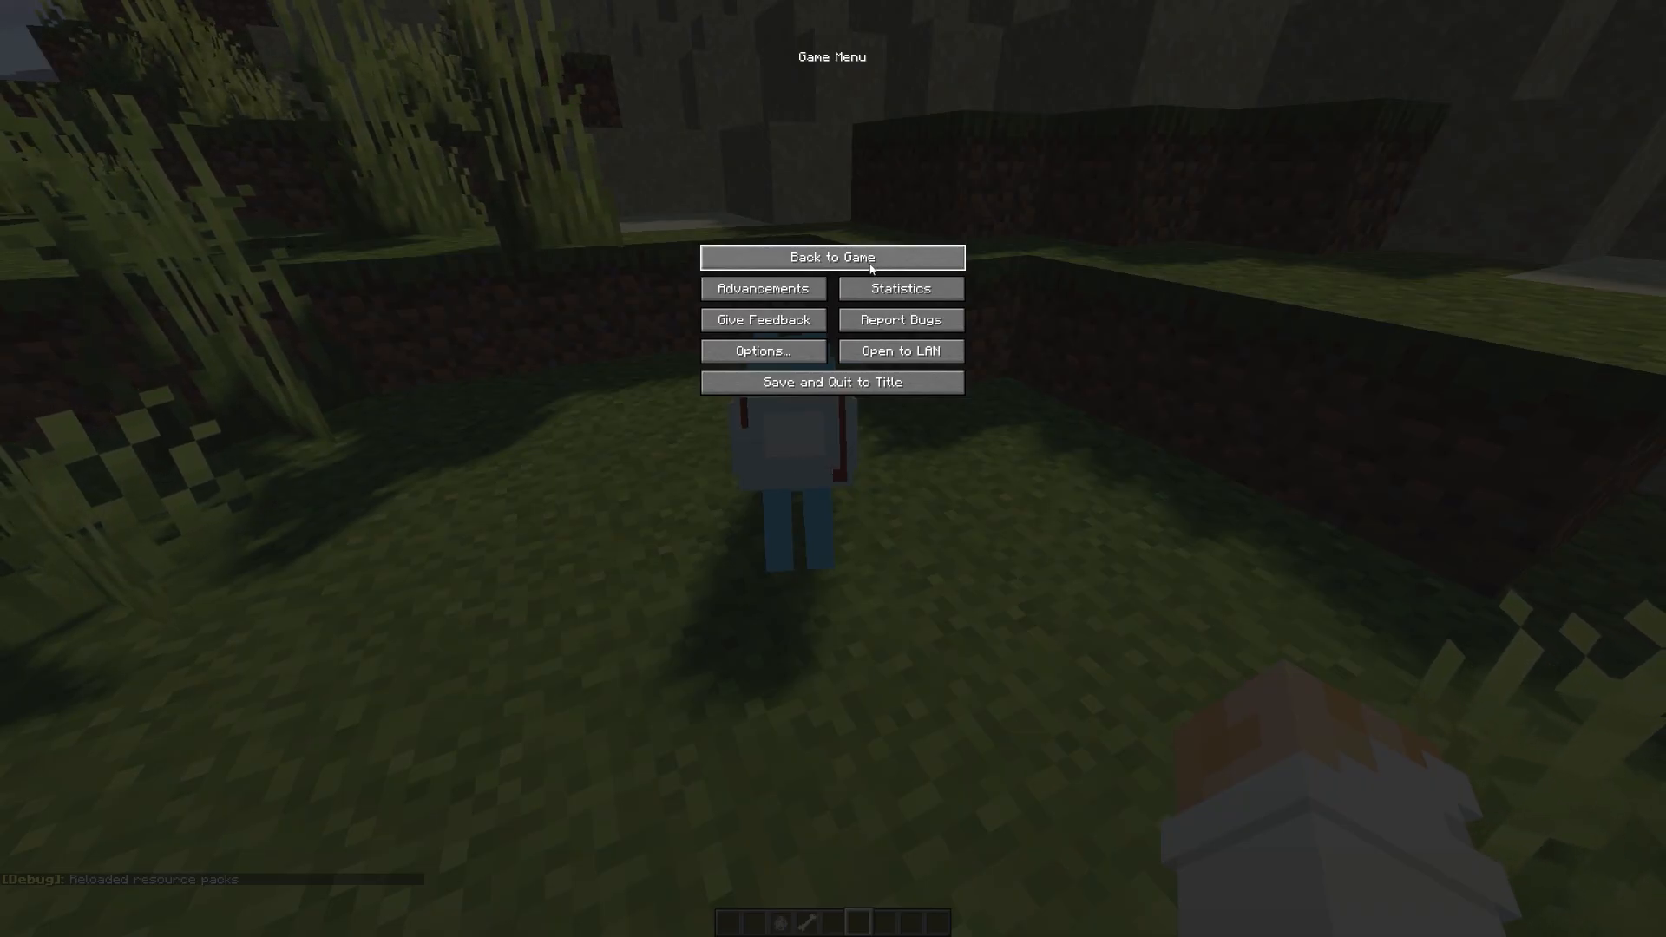
# - Resume the Minecraft game, approach the wolf and reload the resource packs to apply the restored pivot
pyautogui.click(872, 269)
pyautogui.press('w')
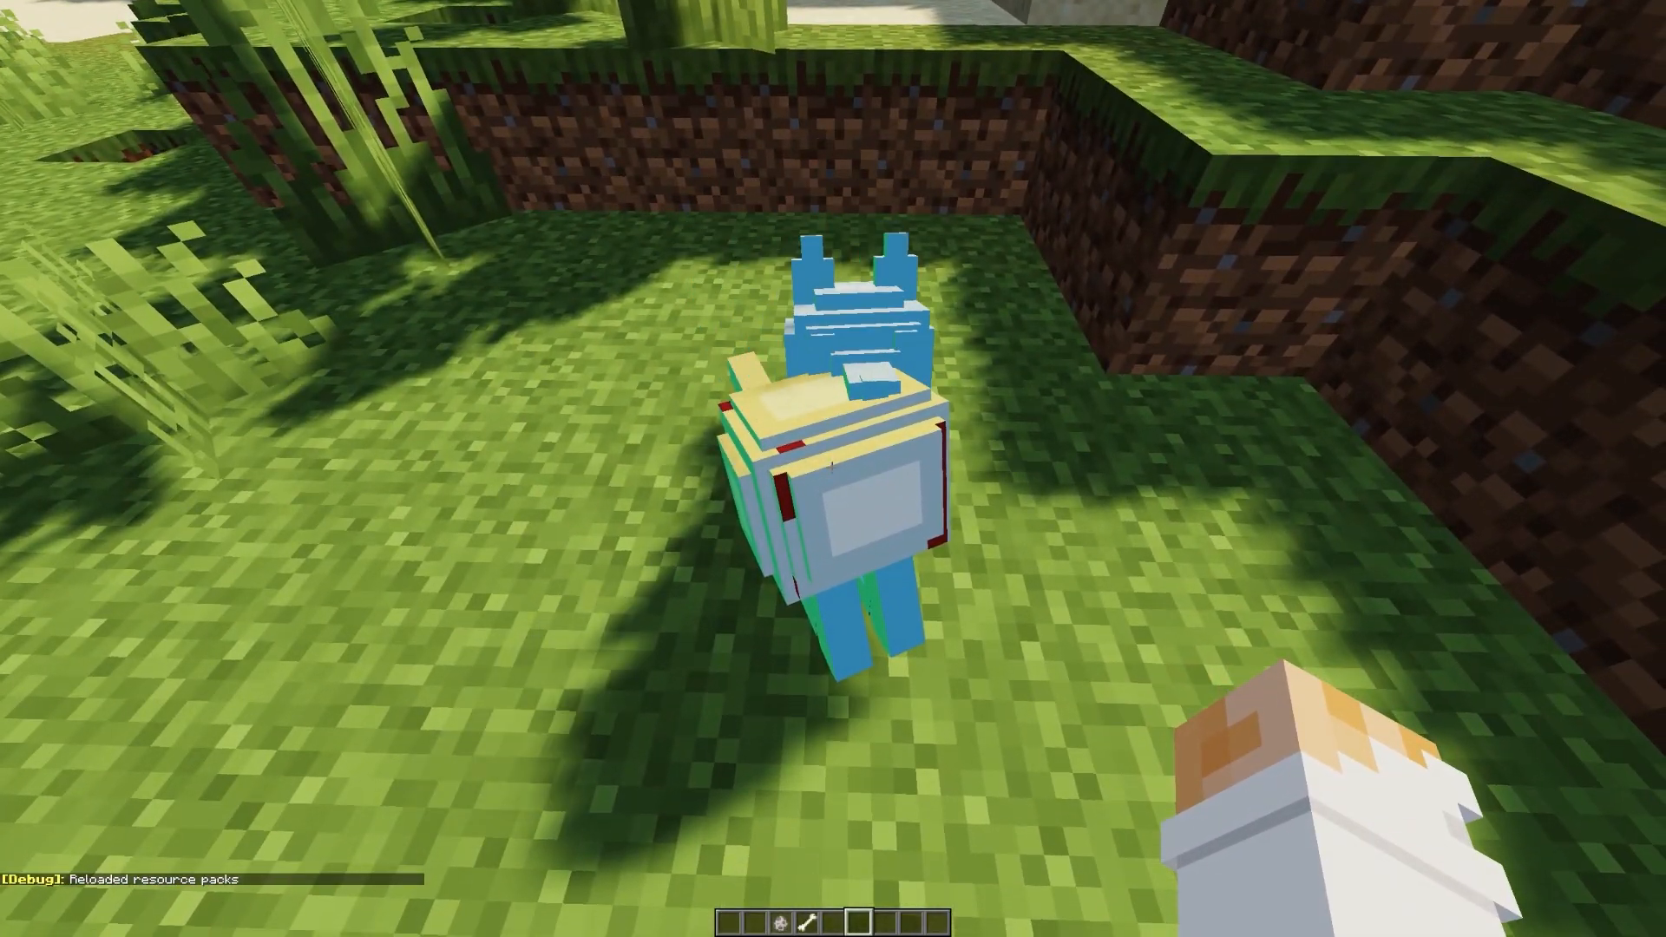
pyautogui.hotkey('F3', 't')
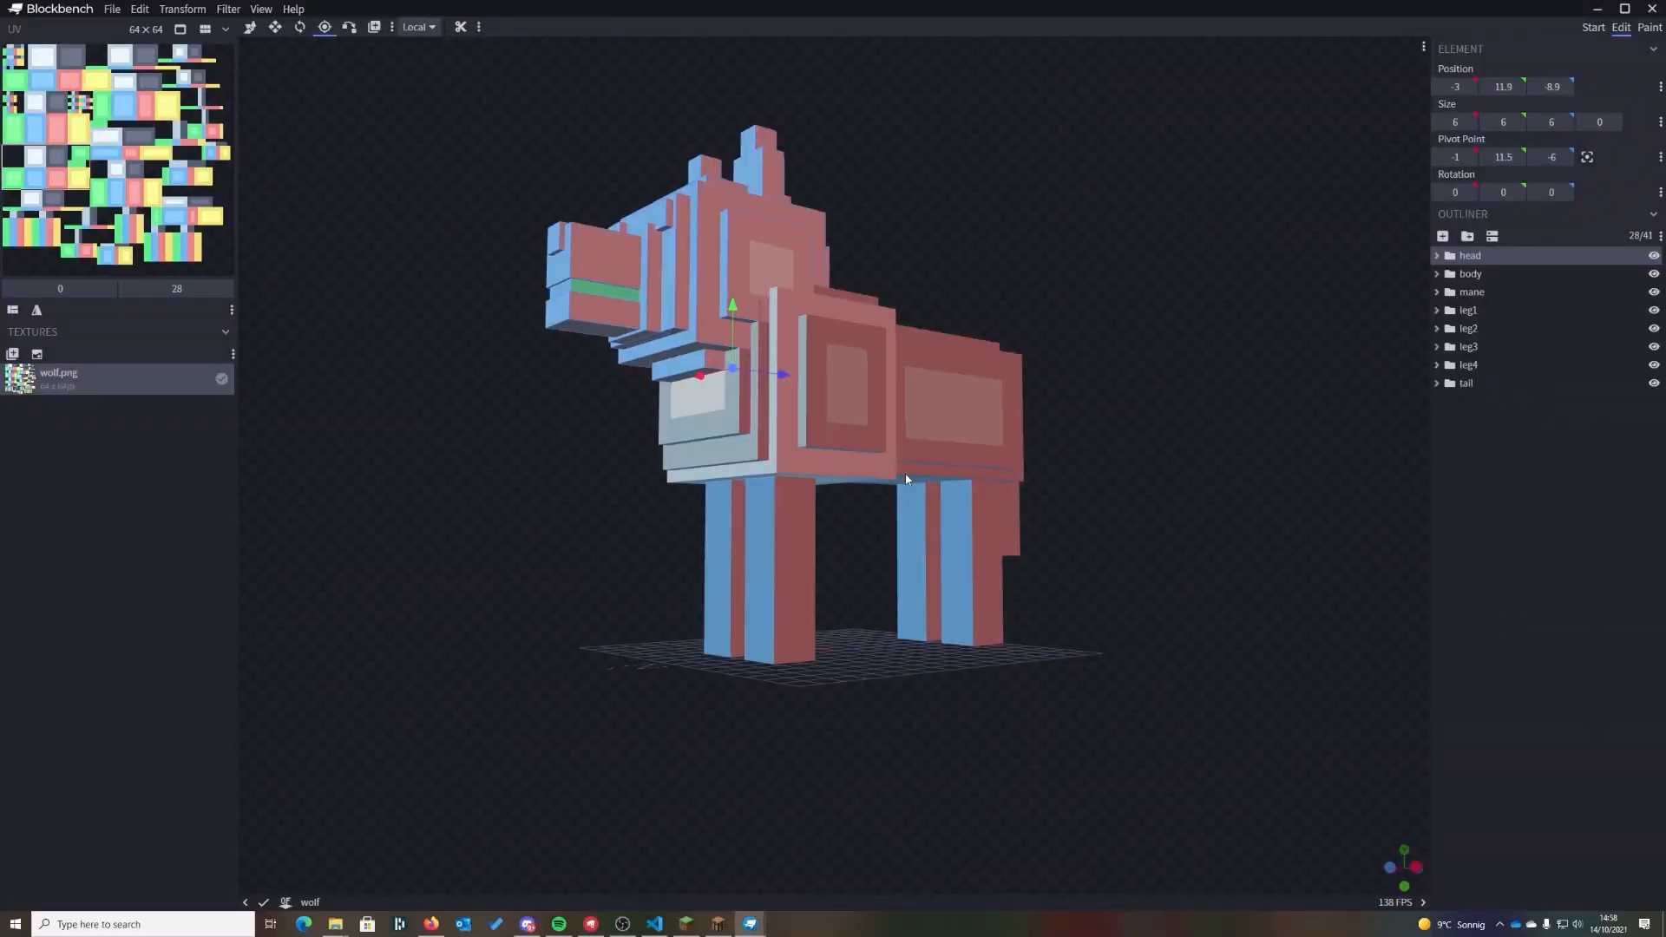
# - Move the head group's pivot point to a Z position of -6.5, save the model and return to the Minecraft game
pyautogui.moveTo(908, 480); pyautogui.dragTo(1096, 566)
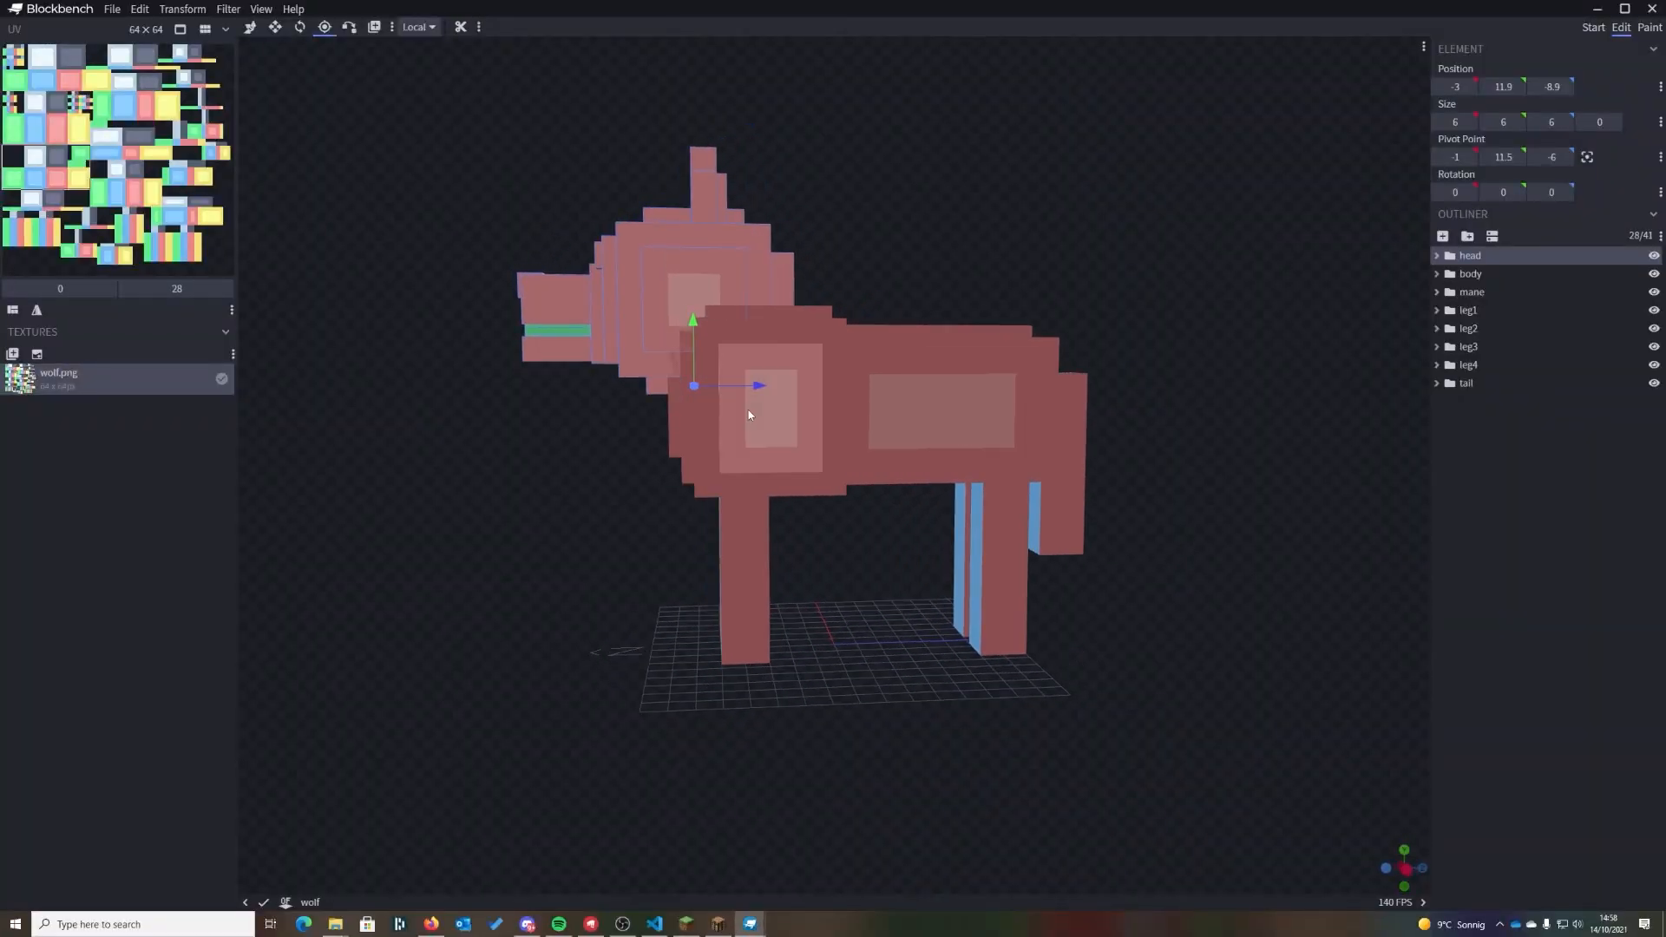
pyautogui.moveTo(756, 388); pyautogui.dragTo(747, 389)
pyautogui.moveTo(952, 726); pyautogui.dragTo(827, 768)
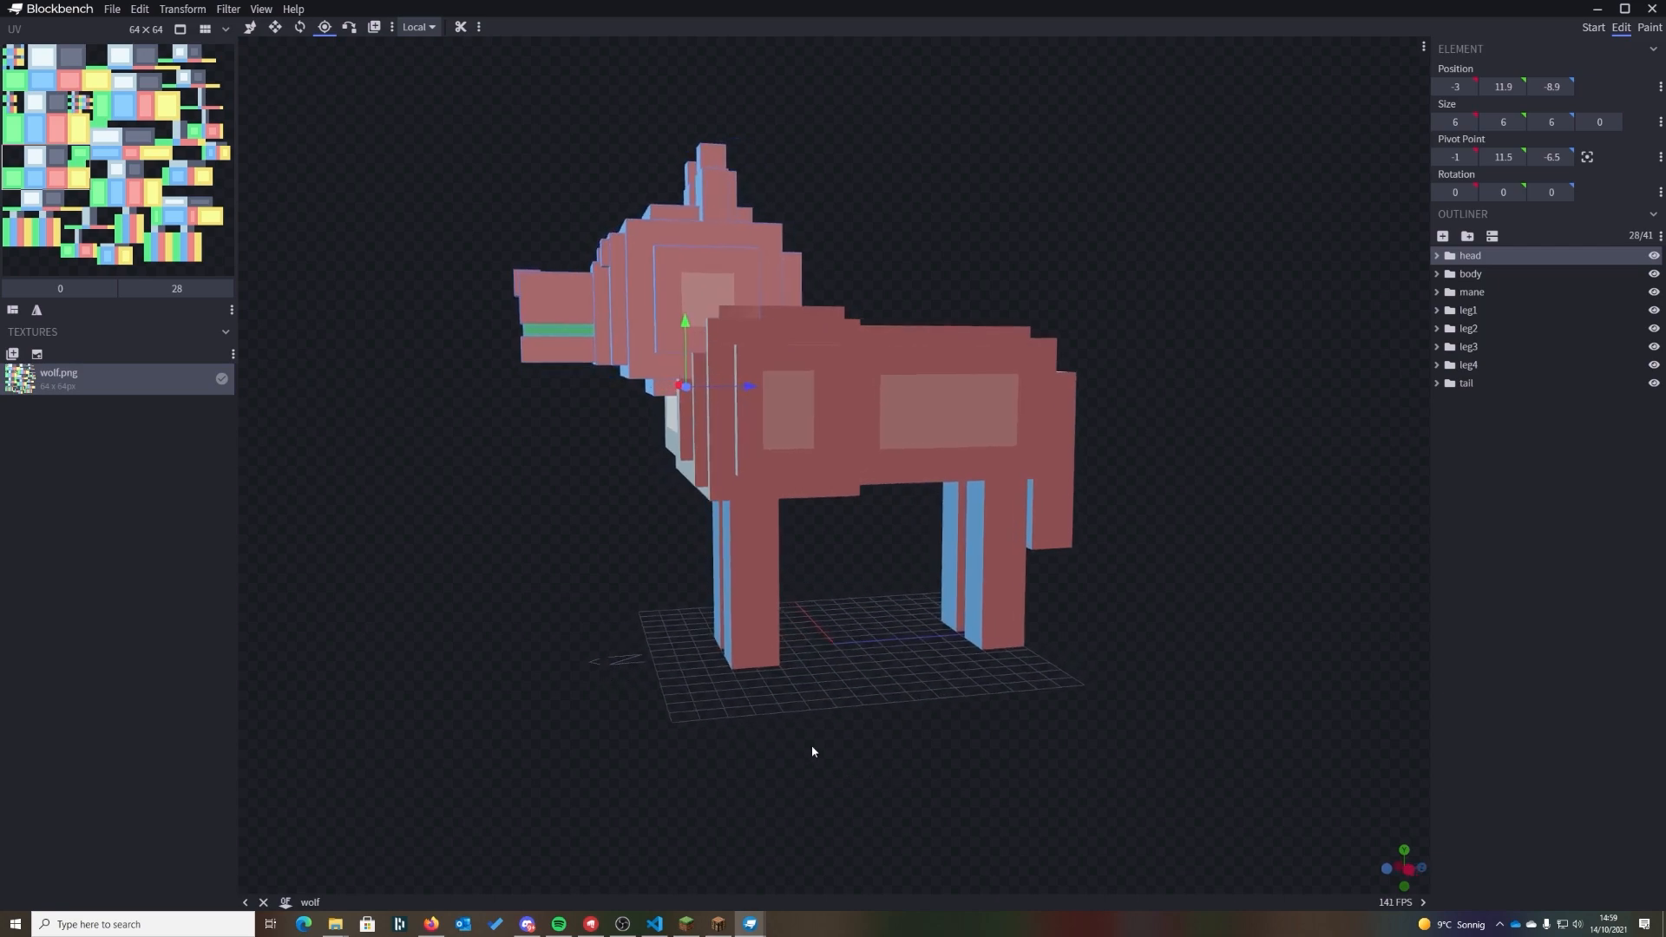
pyautogui.moveTo(682, 334); pyautogui.dragTo(682, 333)
pyautogui.hotkey('ctrl', 's')
pyautogui.click(722, 931)
pyautogui.click(768, 257)
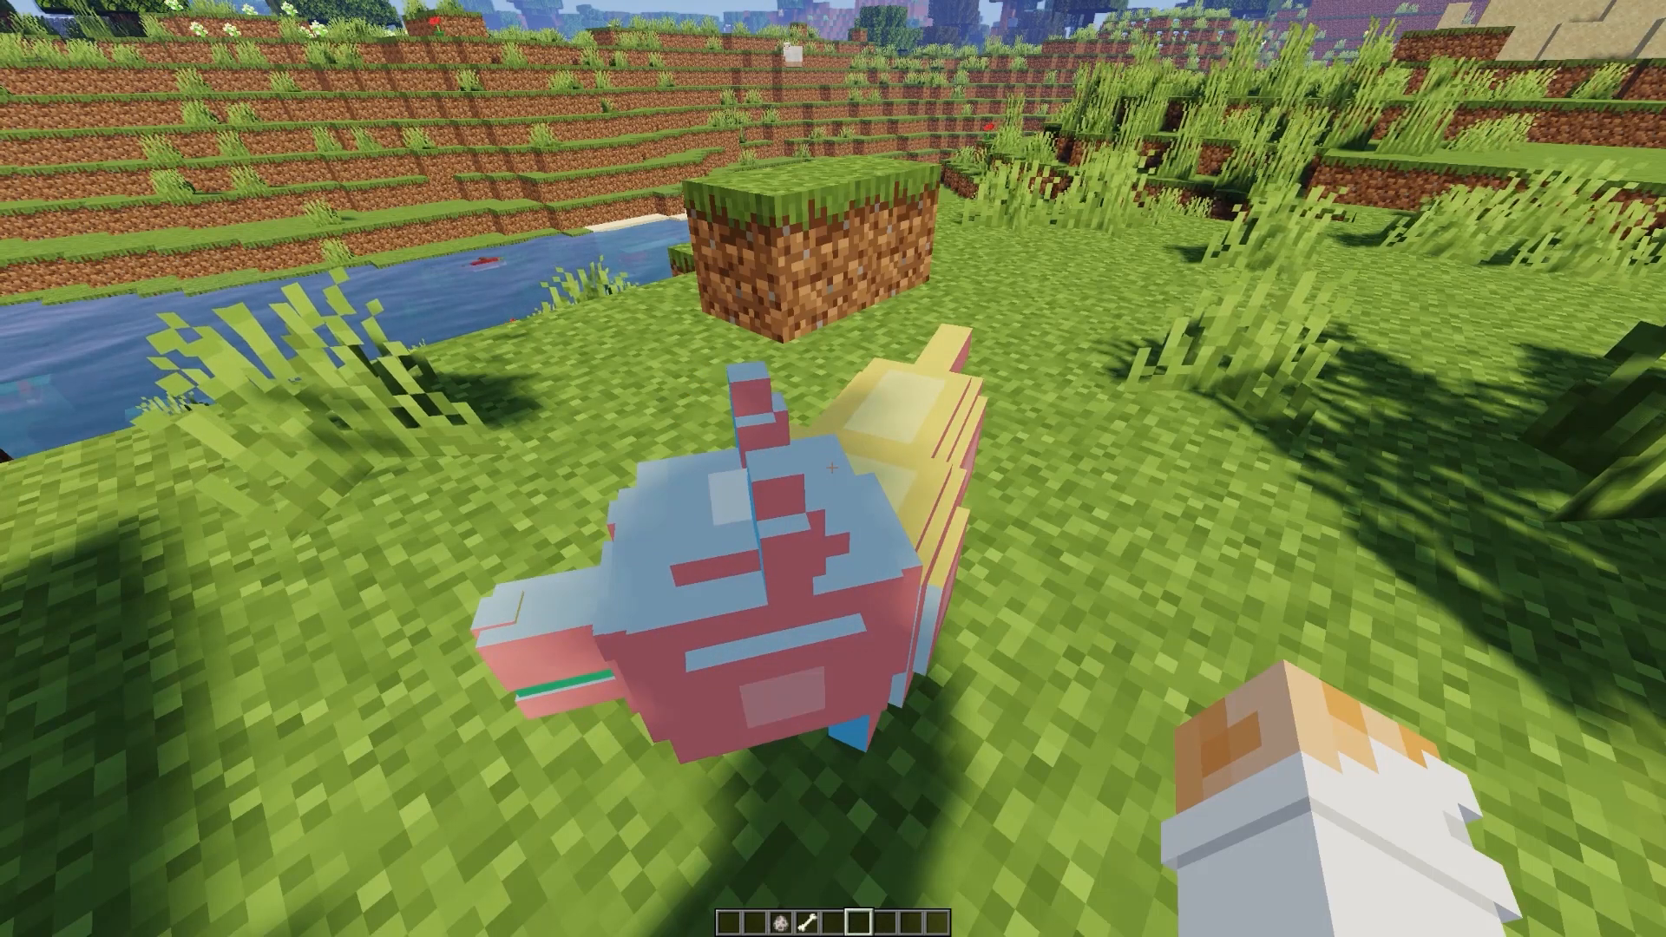
# - Reload the resource packs, walk around the wolf to inspect its head from several sides and toggle its sitting pose
pyautogui.hotkey('F3', 't')
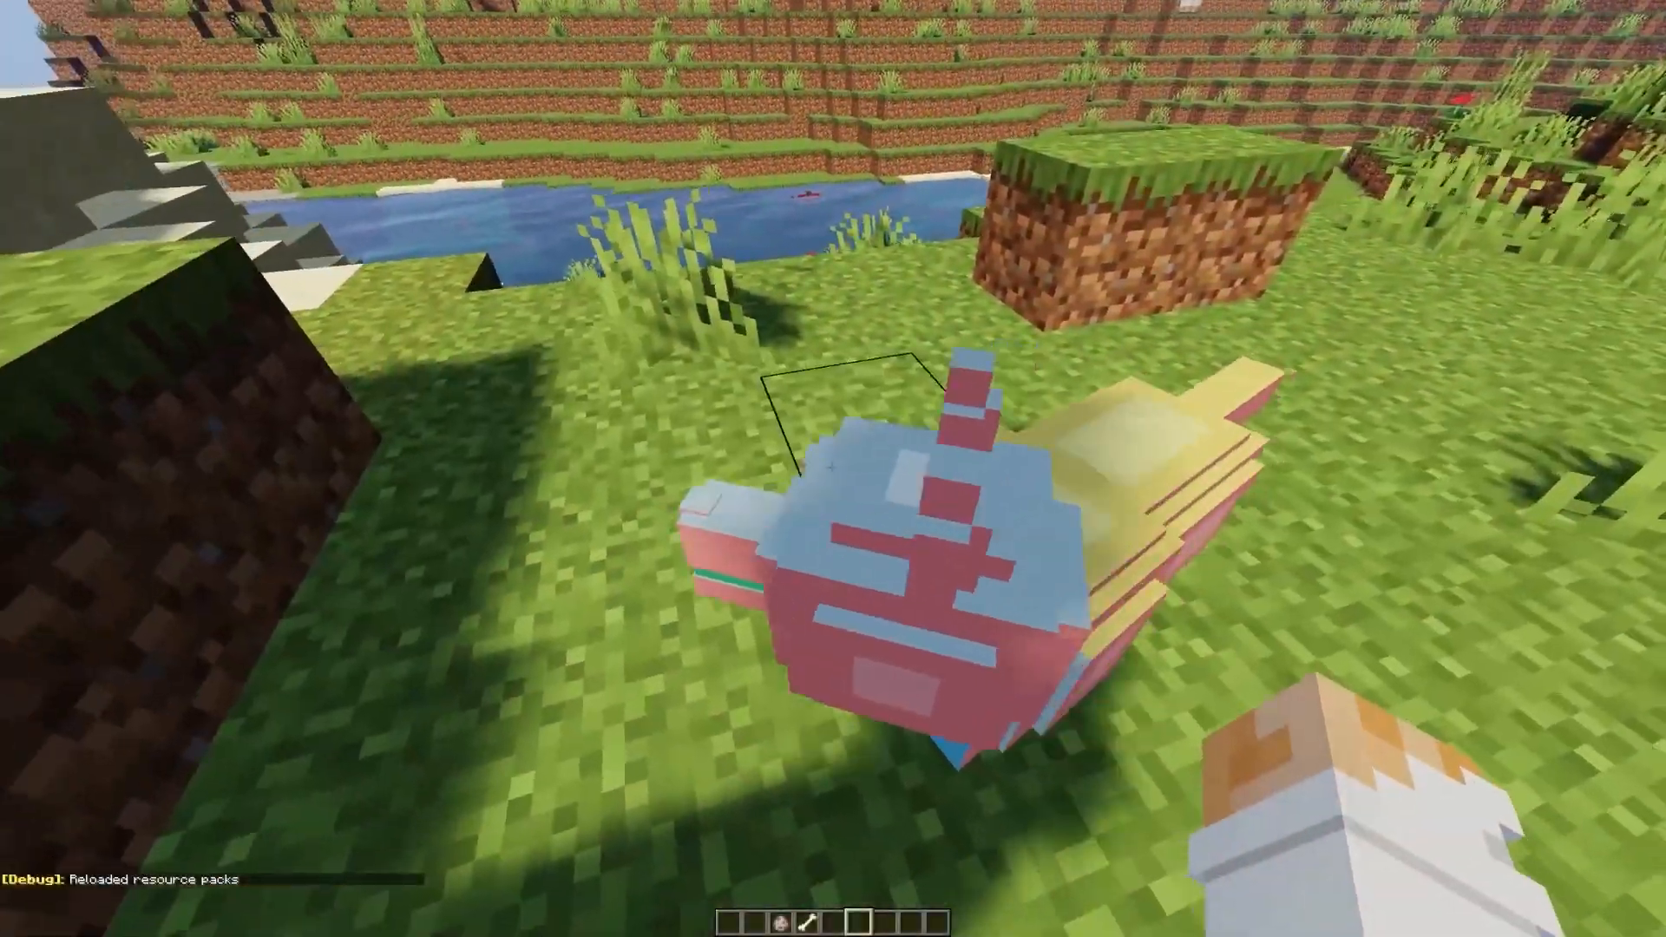
pyautogui.press('d')
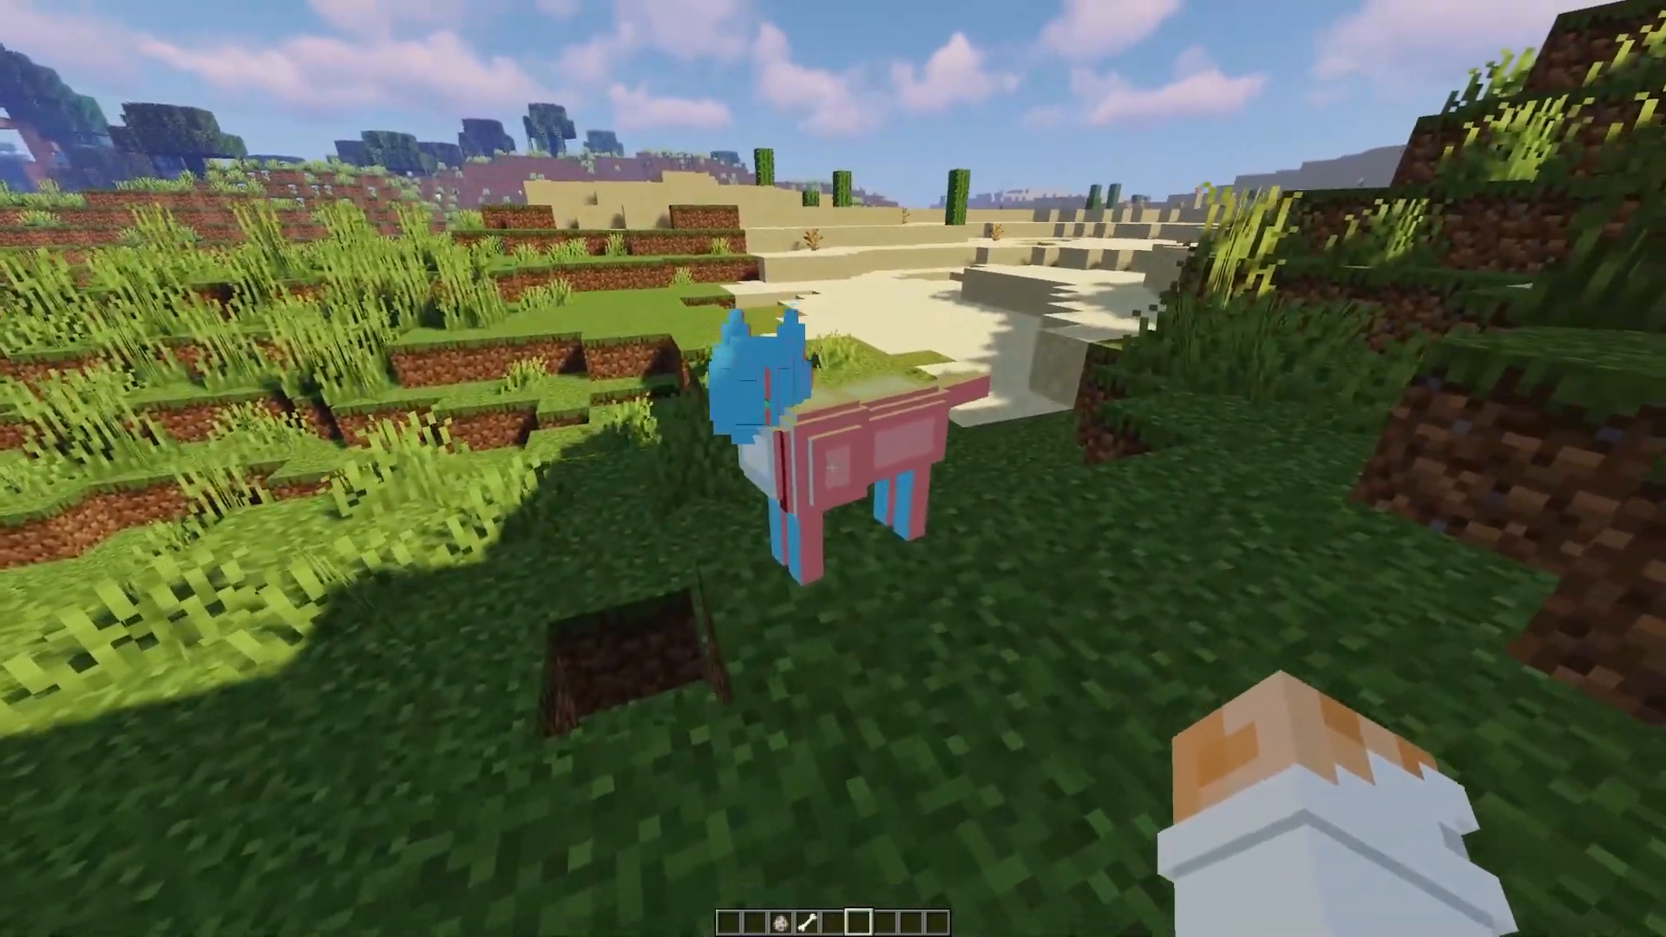
pyautogui.press('d')
pyautogui.rightClick(833, 469)
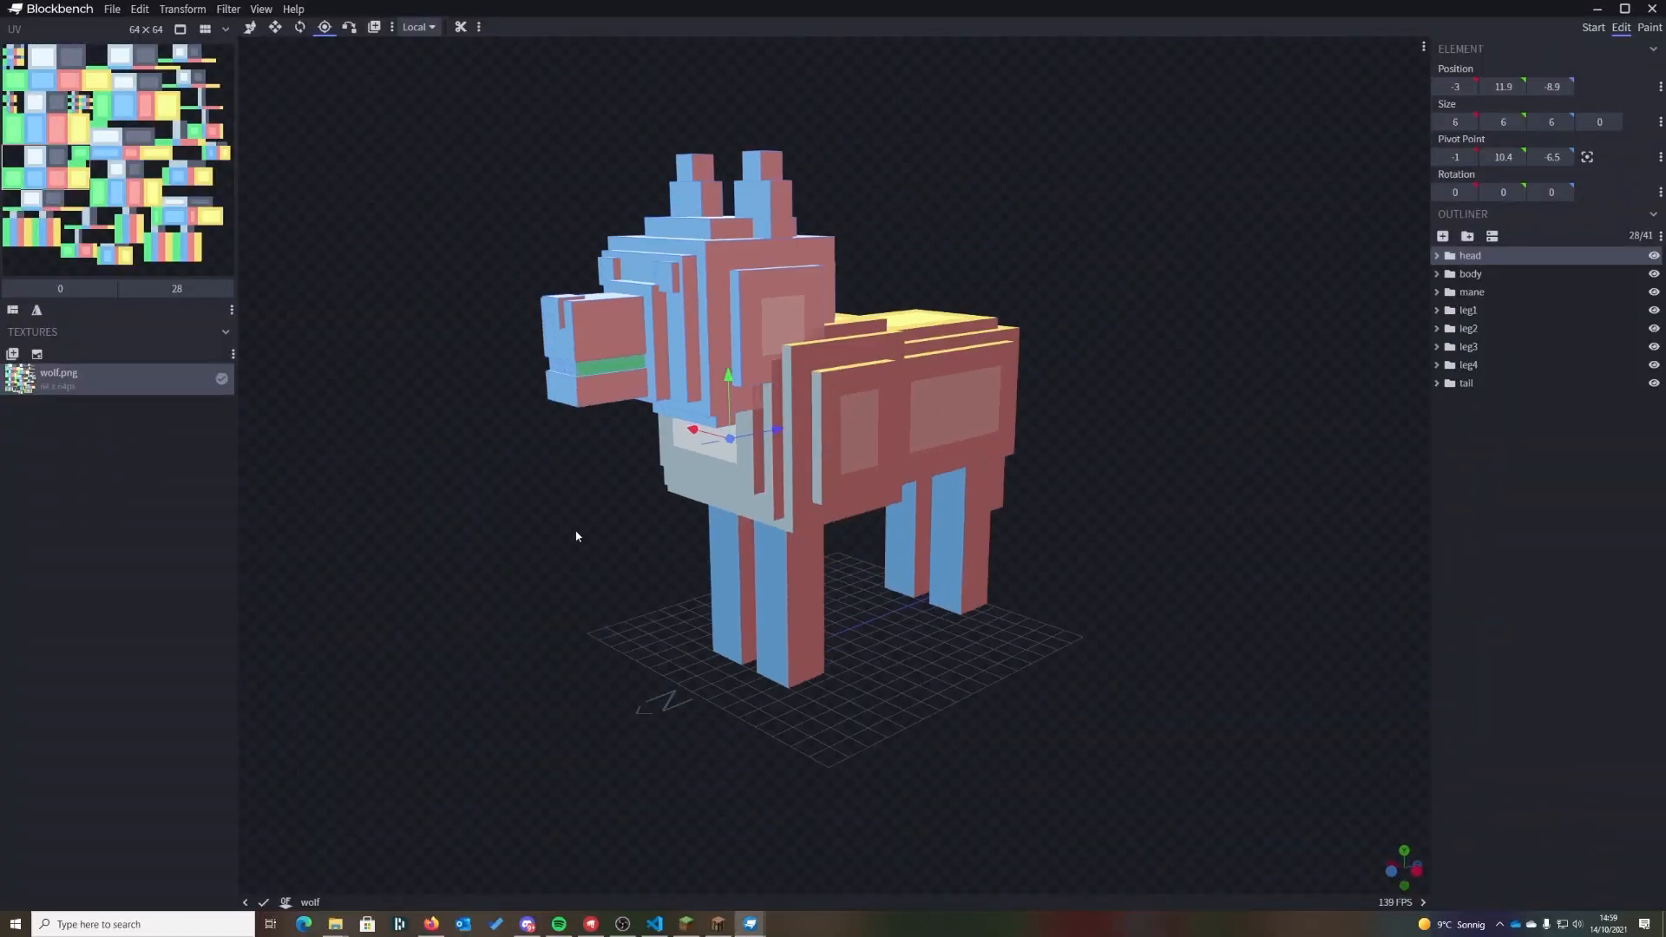
# - In Blockbench, copy the curled tail group from the nunknui model and paste it into the wolf model's tail group
pyautogui.moveTo(430, 643); pyautogui.dragTo(434, 537)
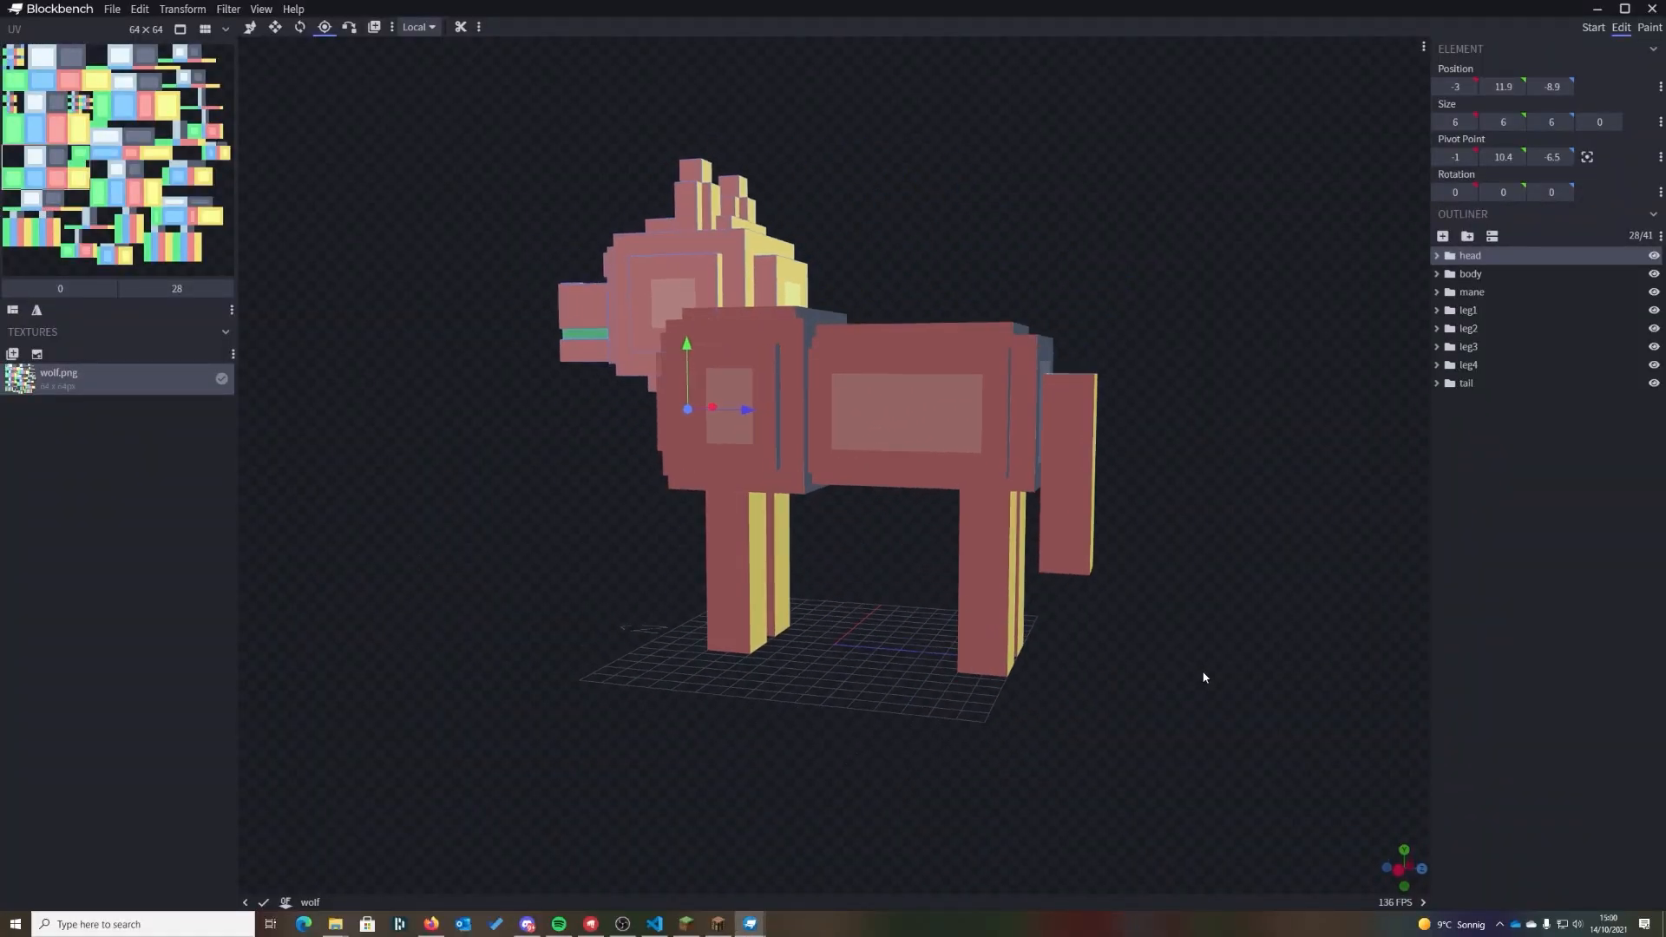
pyautogui.moveTo(1204, 678); pyautogui.dragTo(1002, 692)
pyautogui.moveTo(849, 587); pyautogui.dragTo(1156, 569)
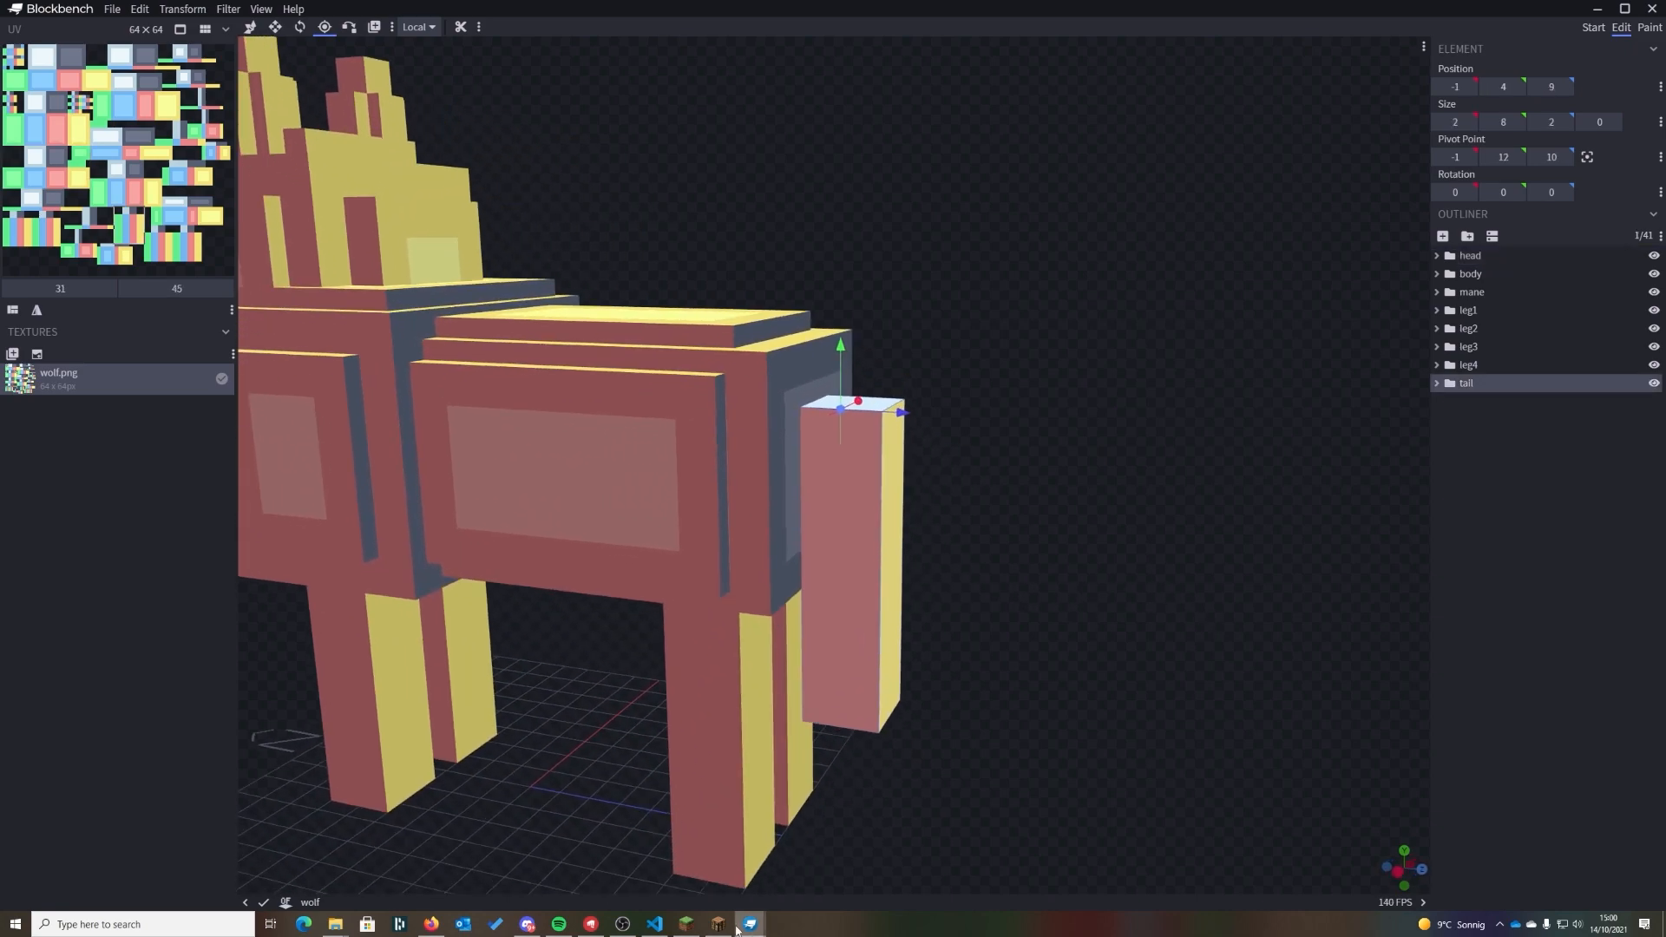
pyautogui.click(815, 890)
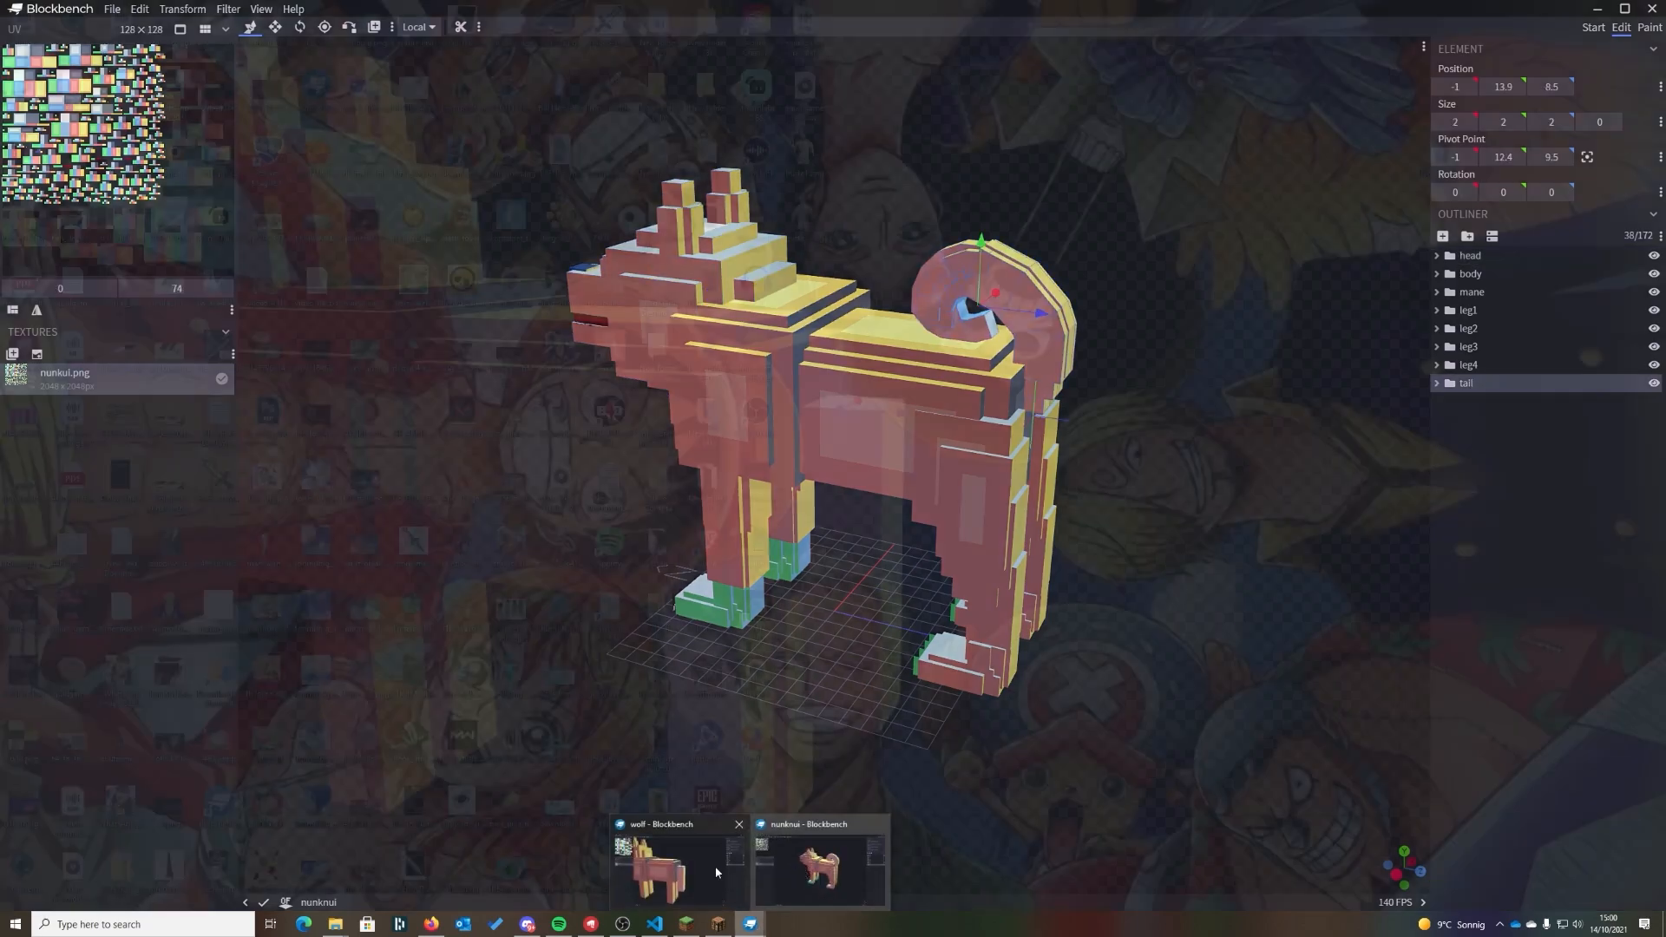
pyautogui.click(694, 868)
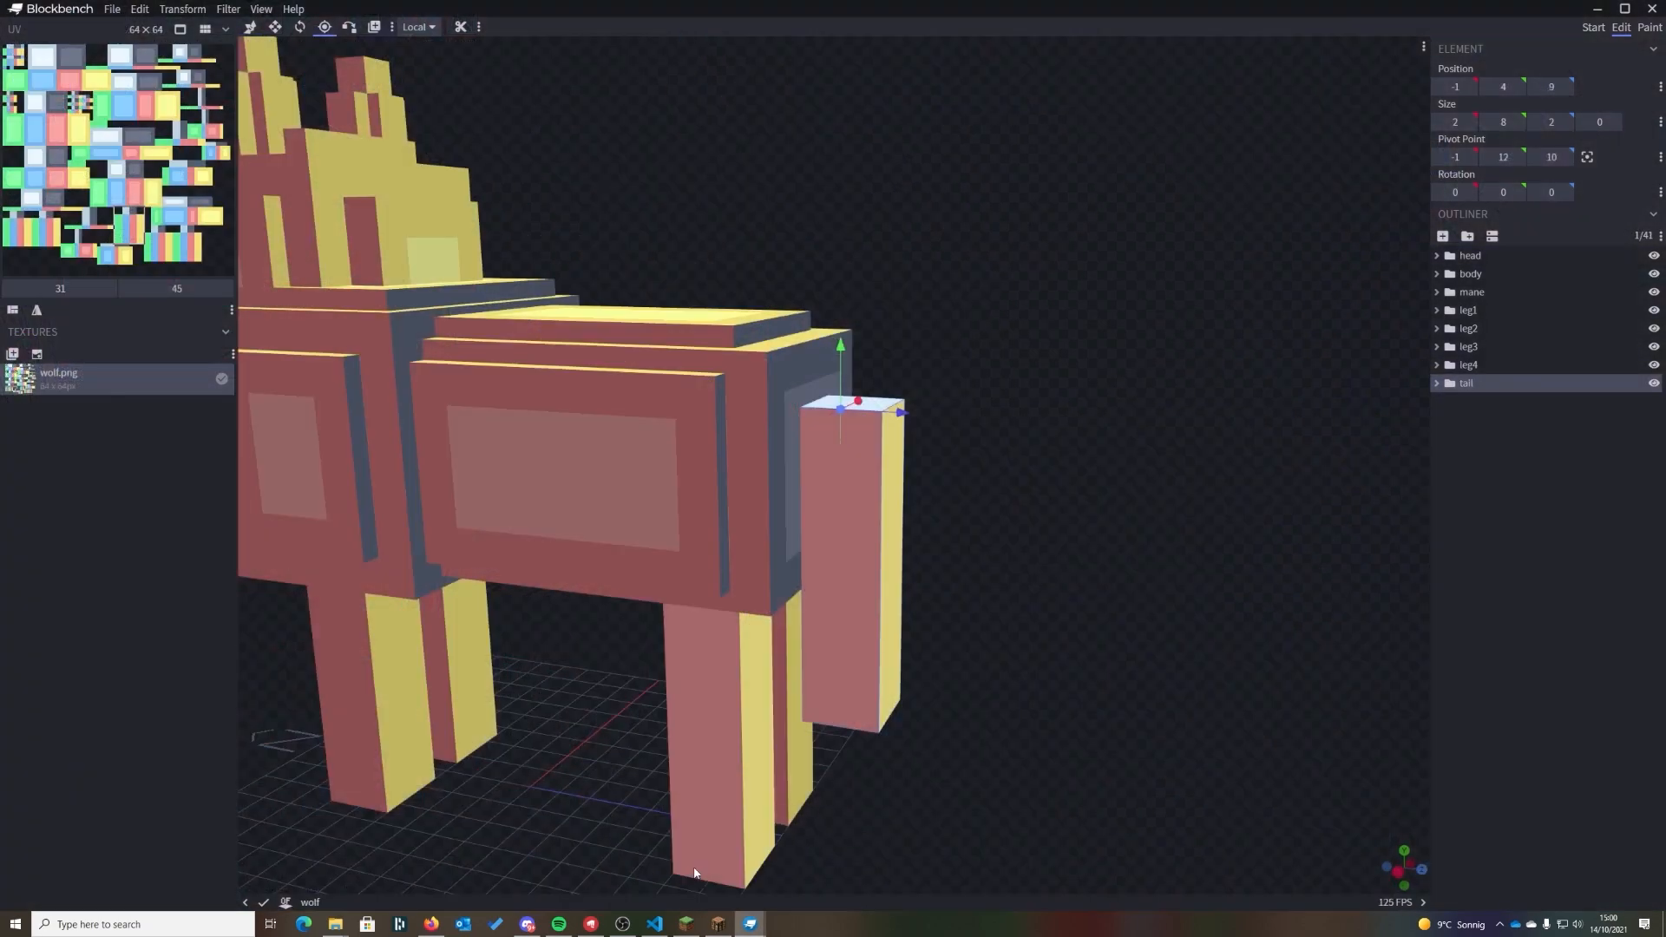
pyautogui.hotkey('ctrl', 'v')
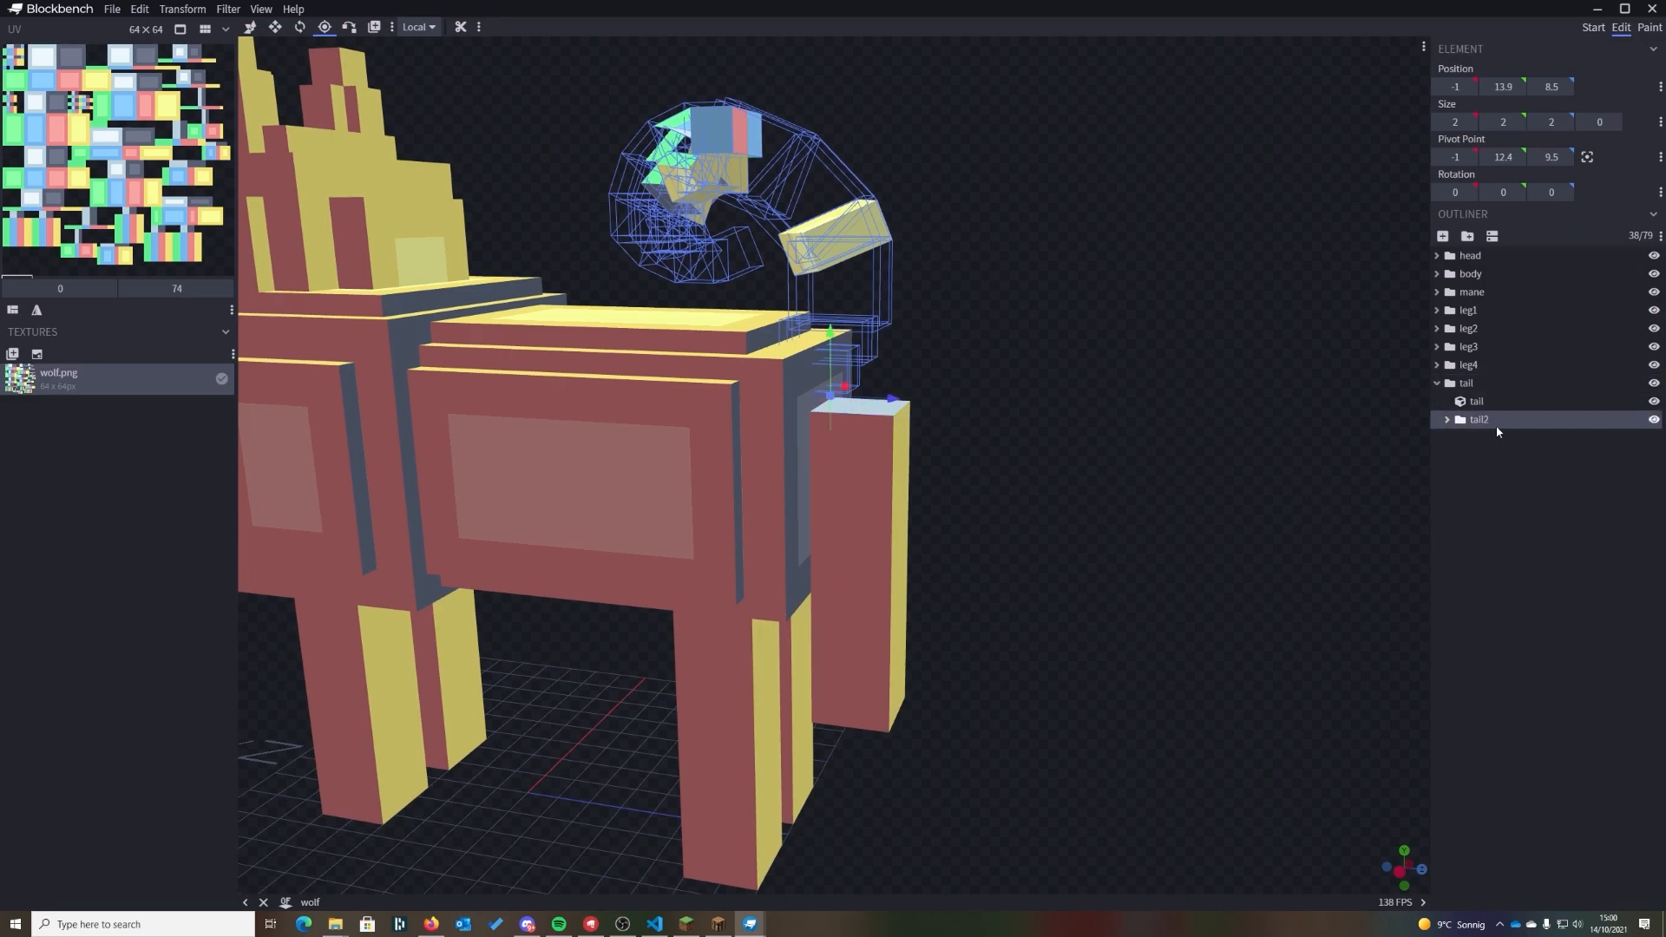
# - Delete the original tail cube from the tail group, keeping the tail2 subgroup, and check the wolf in Minecraft
pyautogui.click(1476, 403)
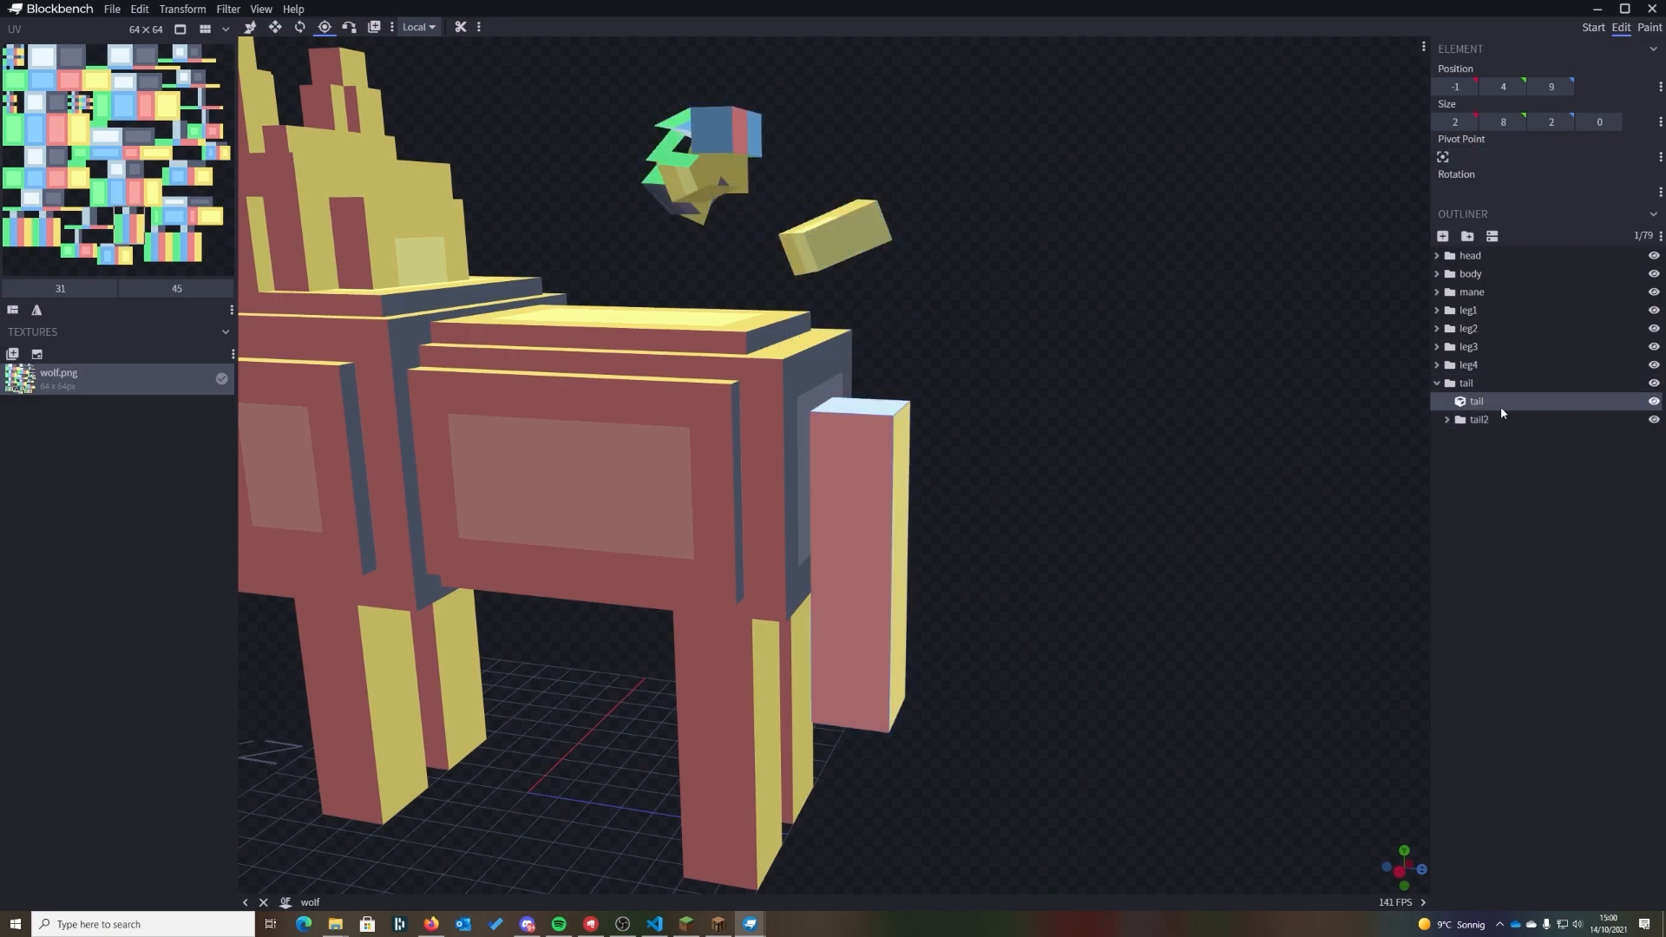
pyautogui.press('Delete')
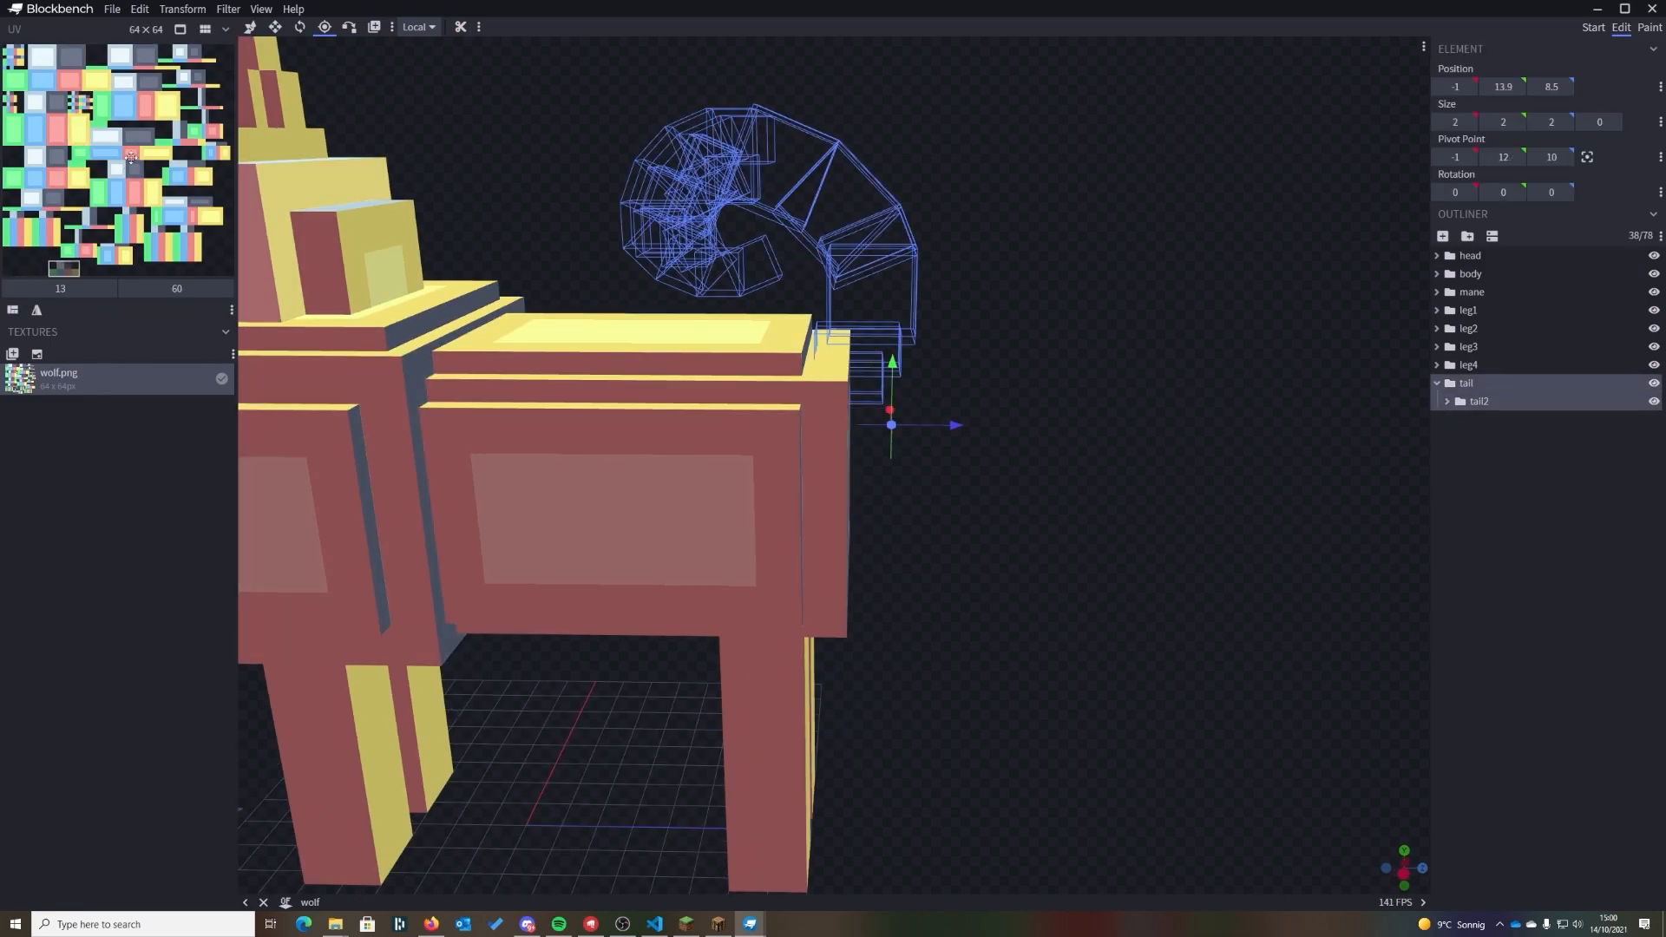
pyautogui.moveTo(1000, 444); pyautogui.dragTo(993, 411)
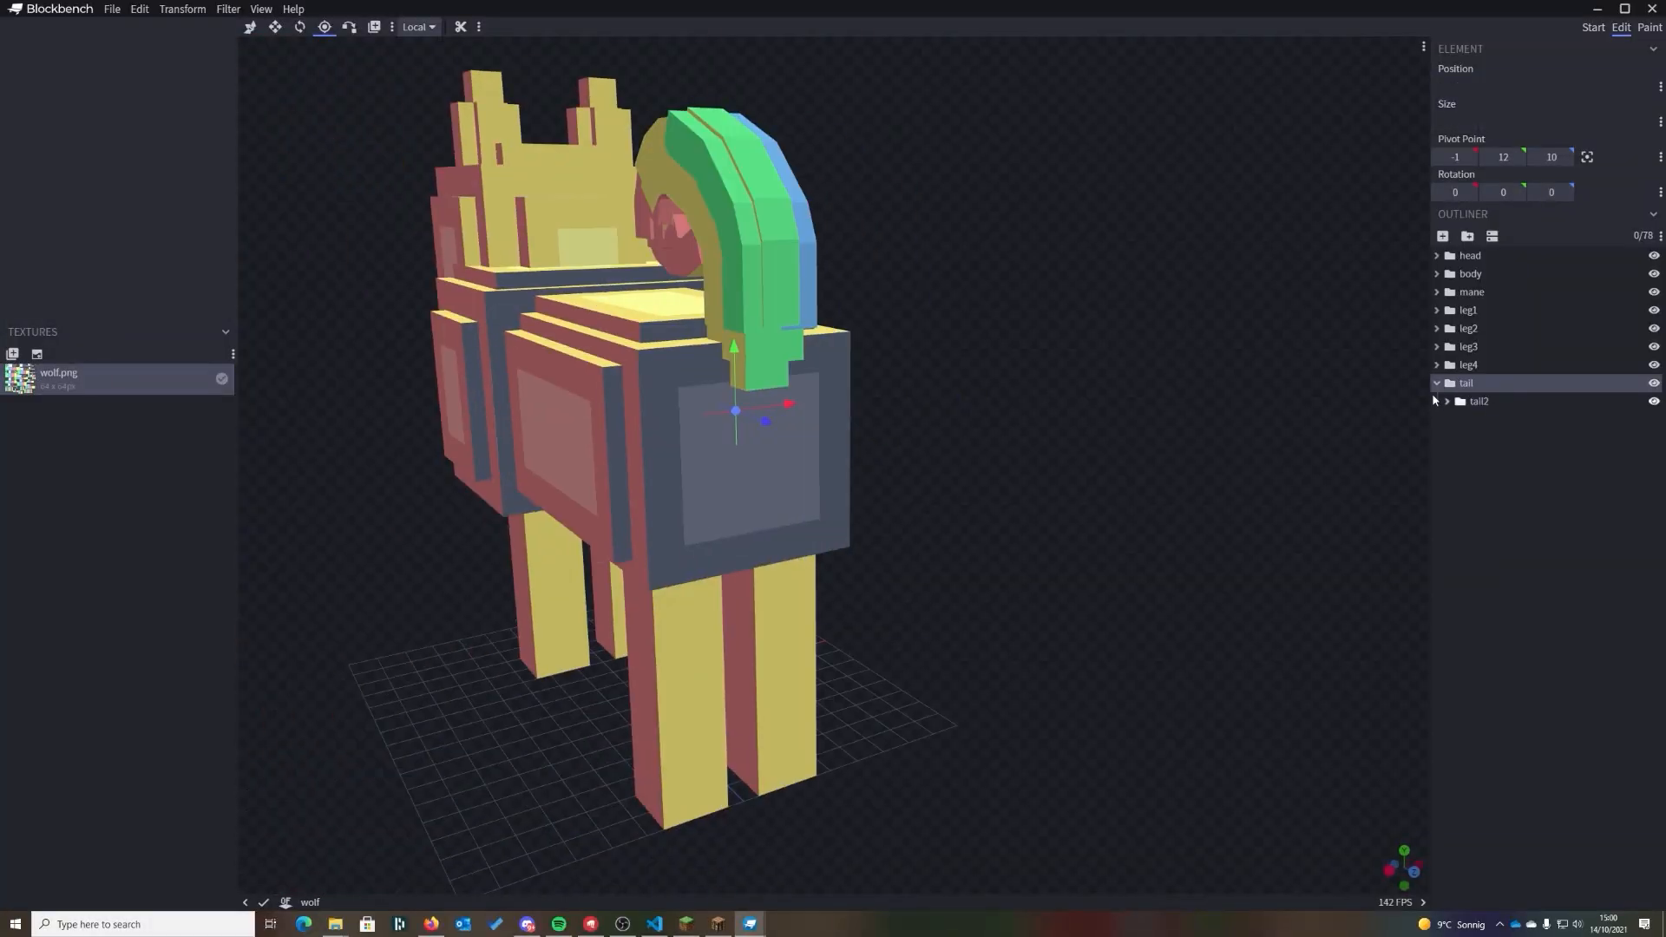
pyautogui.scroll(5, 783, 404)
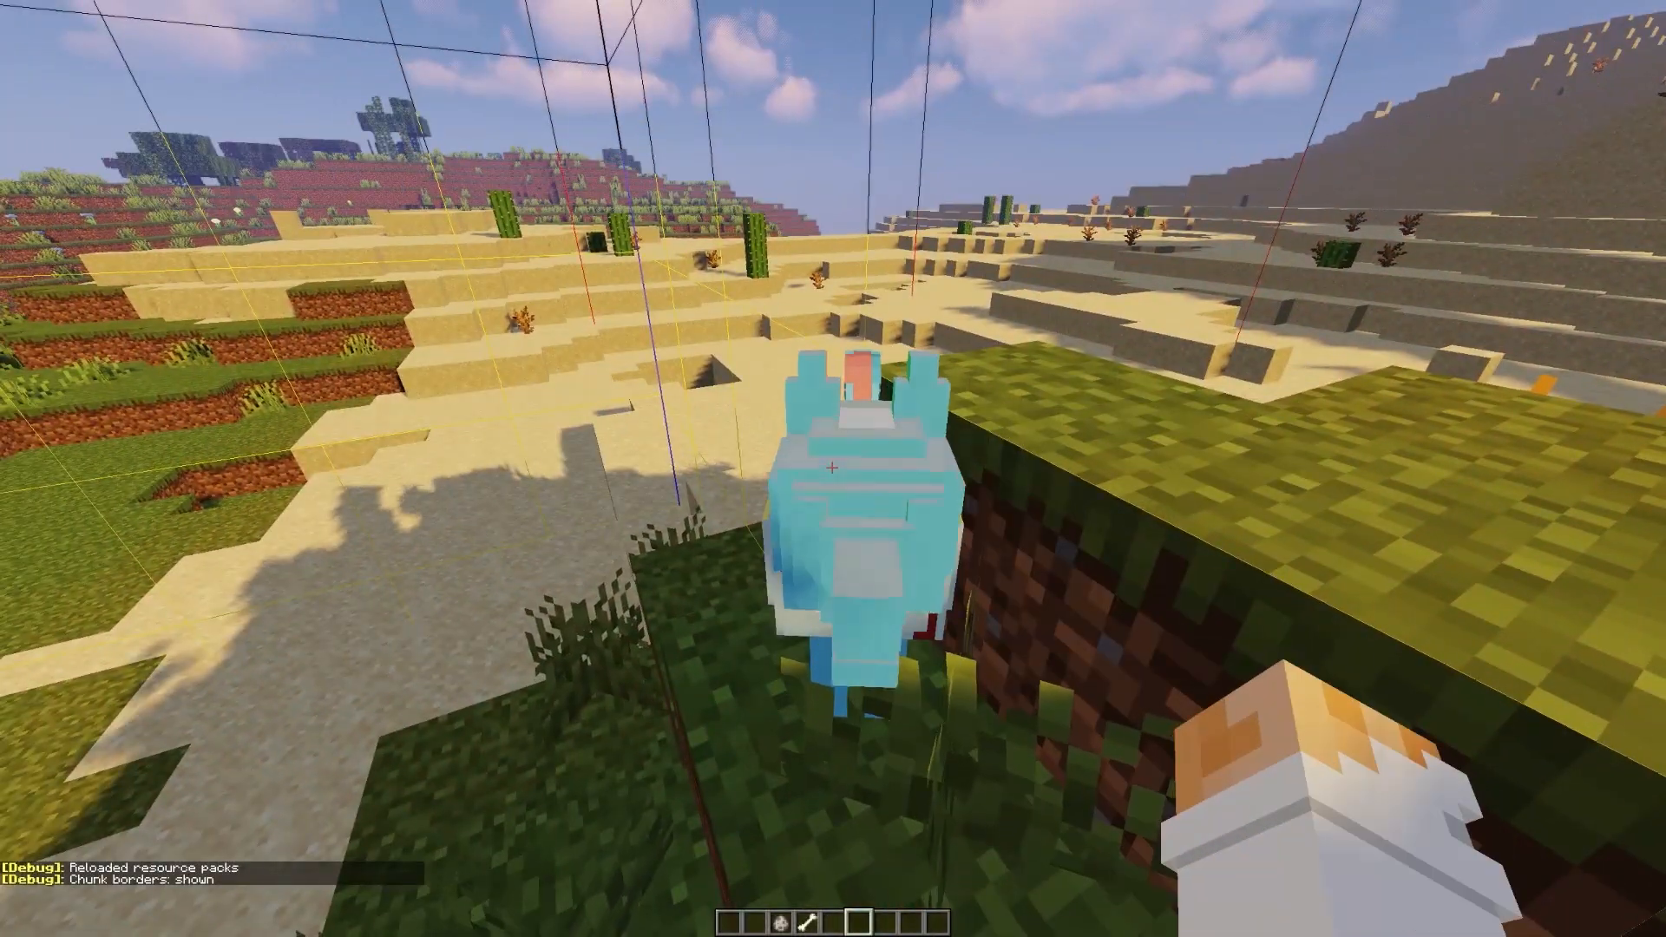
pyautogui.press('d')
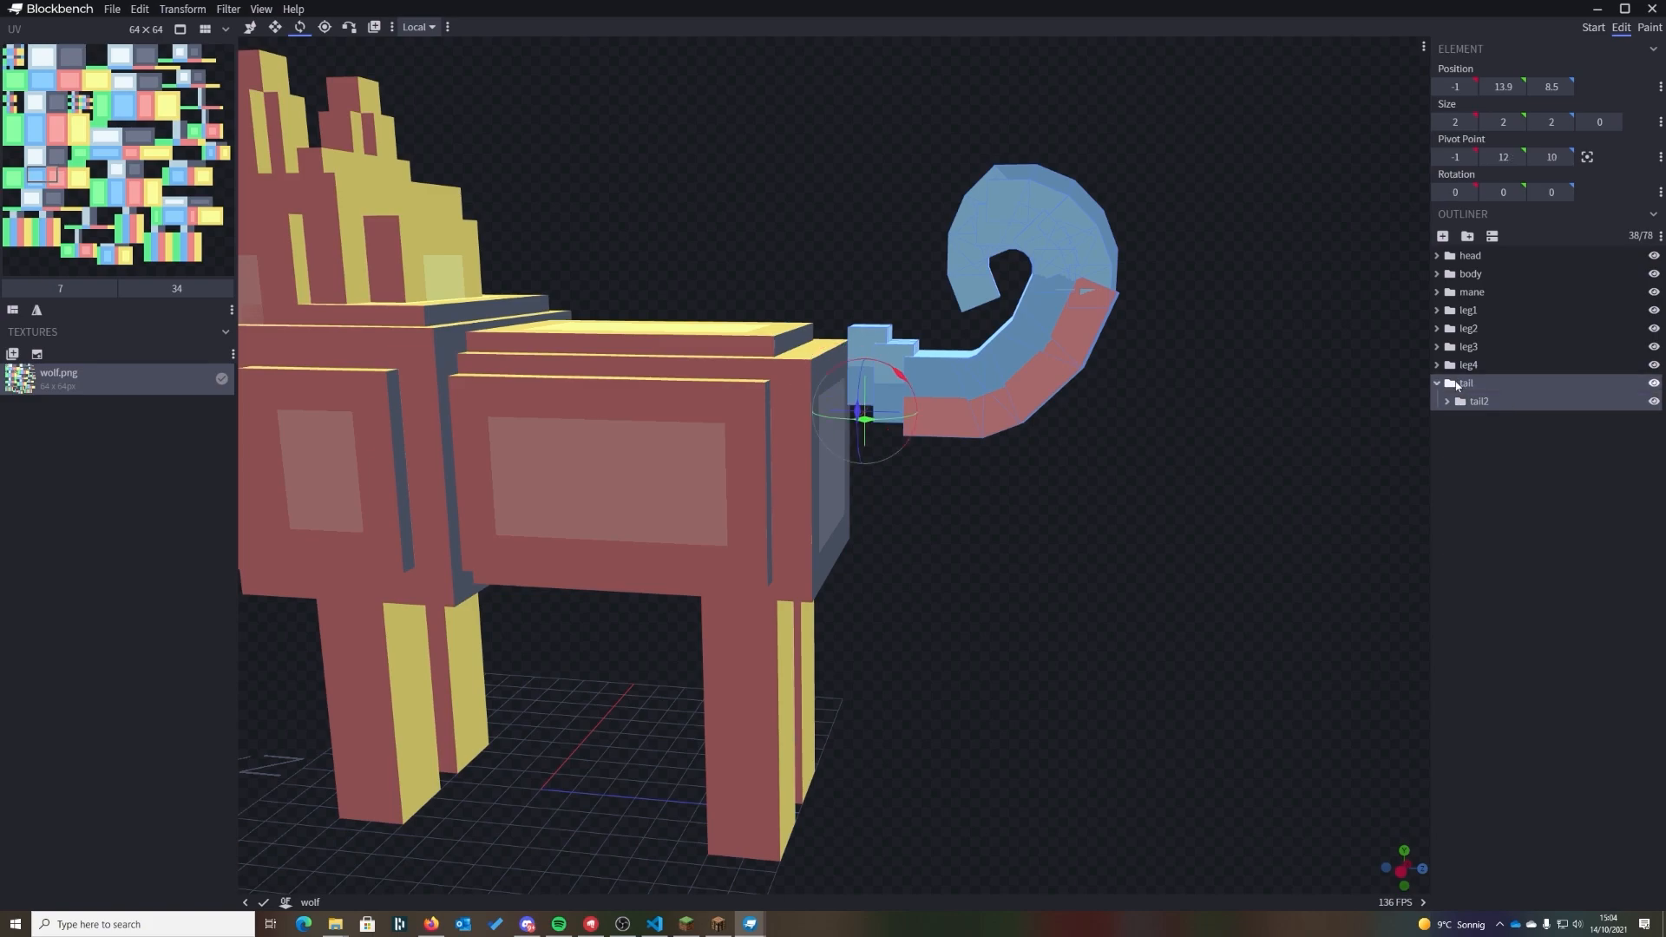
# - Move the tail group's pivot point to -1, 15, 5 and save the wolf model
pyautogui.moveTo(749, 243); pyautogui.dragTo(774, 236)
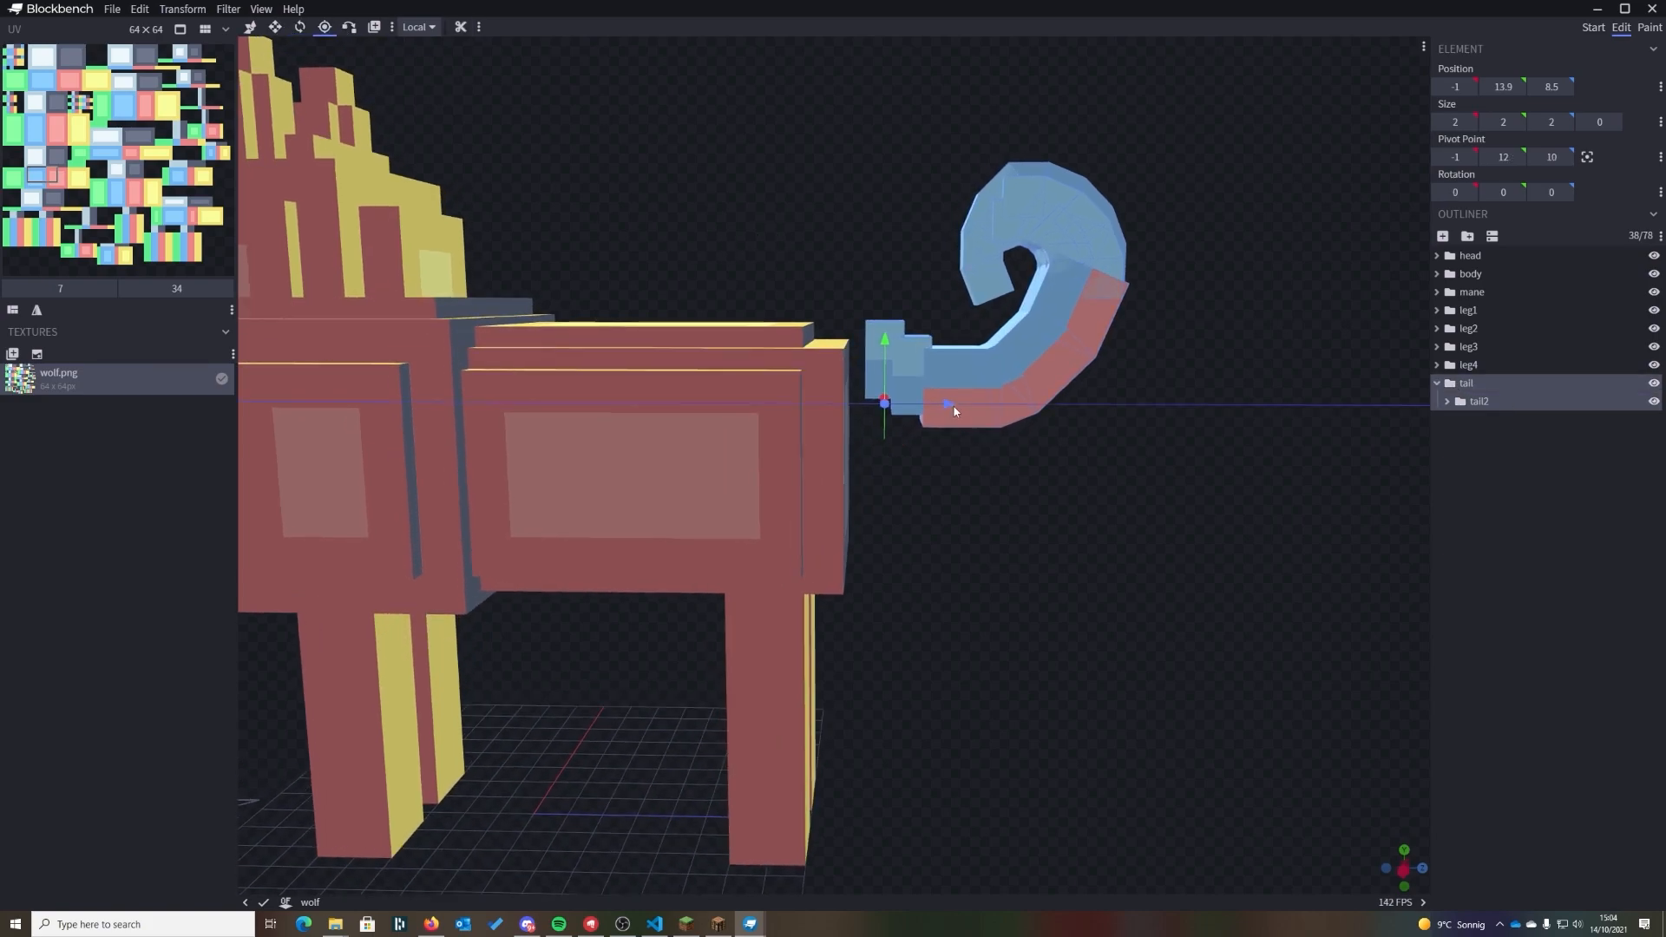
pyautogui.moveTo(1067, 420); pyautogui.dragTo(768, 294)
pyautogui.hotkey('ctrl', 's')
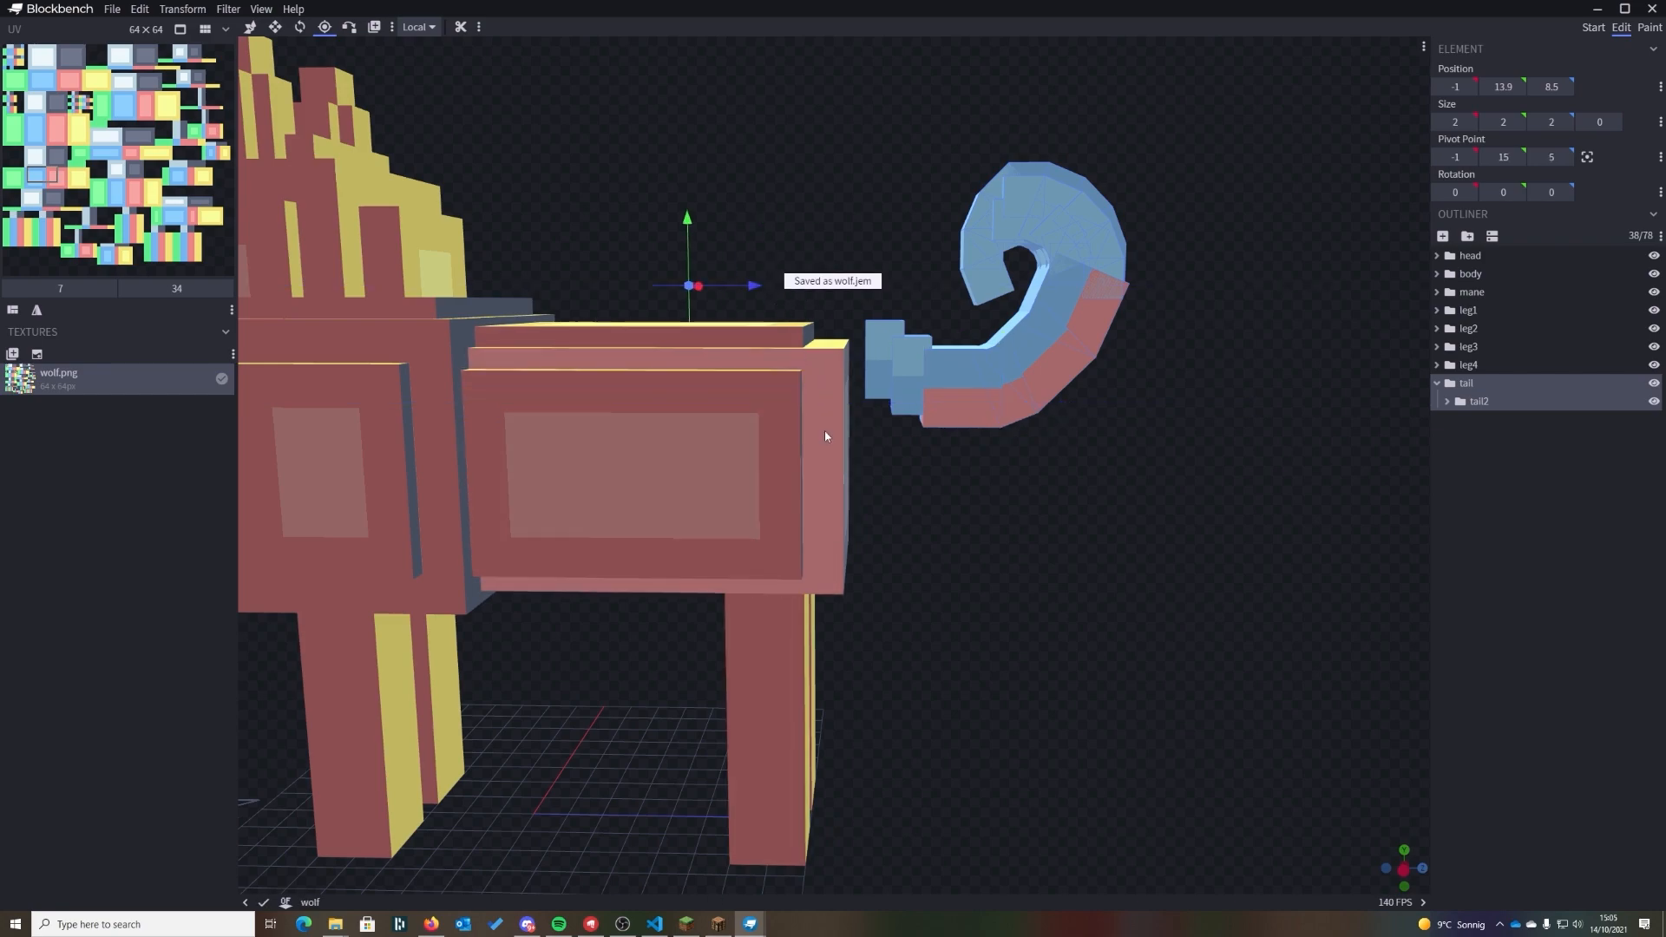
# - Switch to Minecraft, return to the game and reload the resource packs
pyautogui.click(718, 924)
pyautogui.click(833, 257)
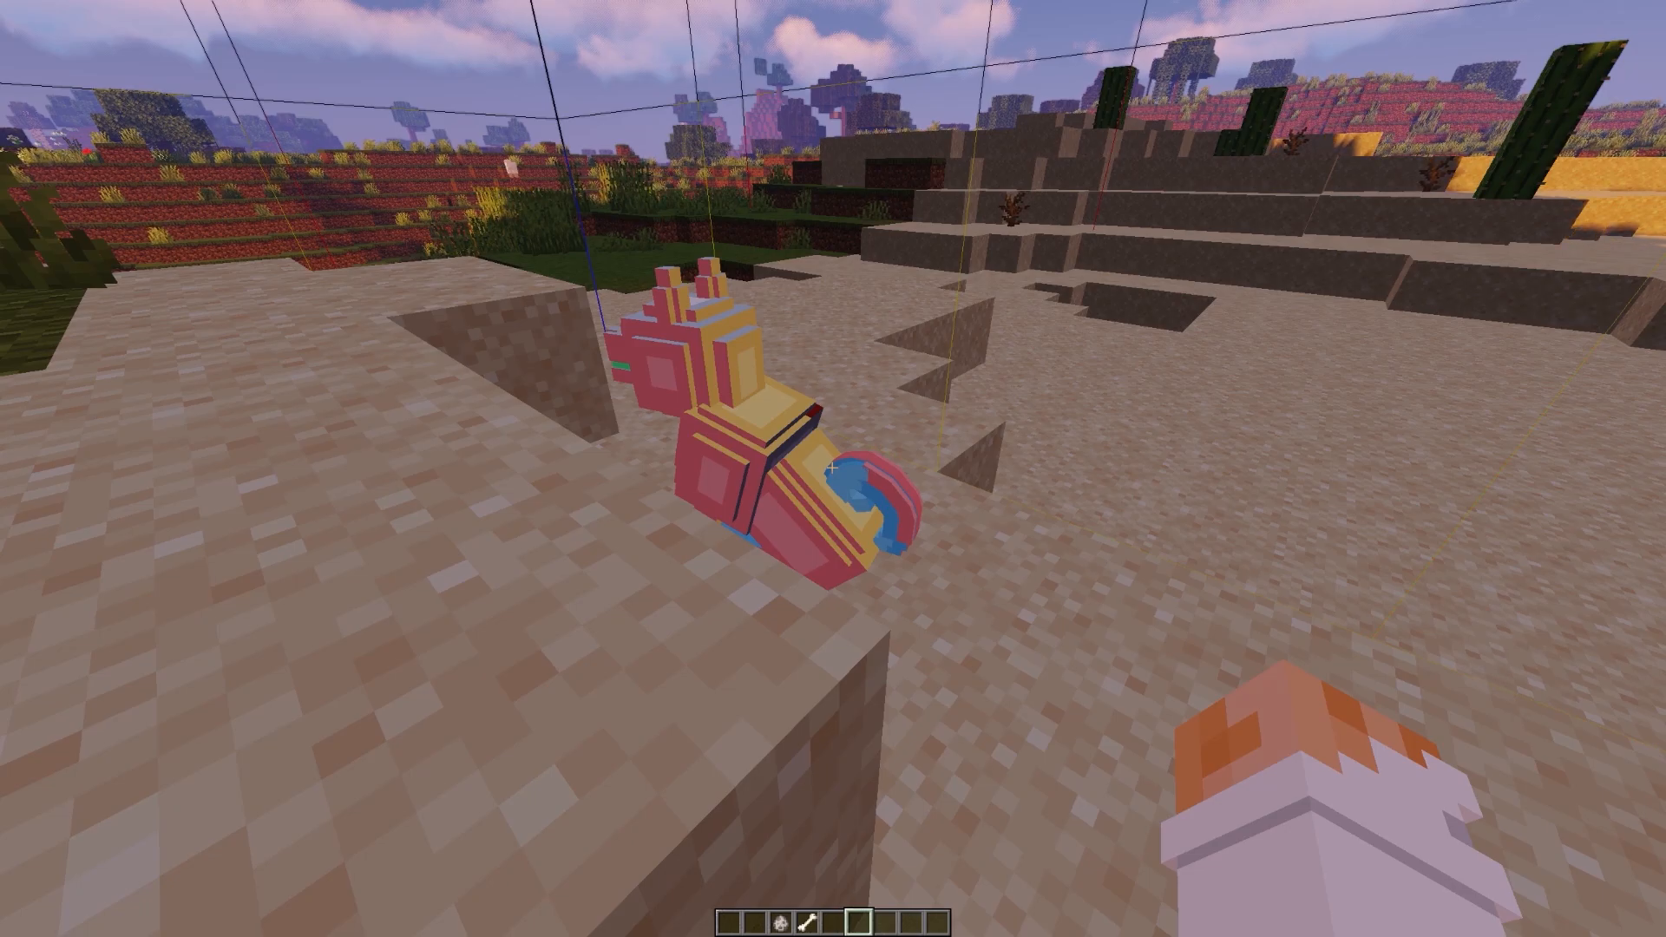
pyautogui.hotkey('F3', 't')
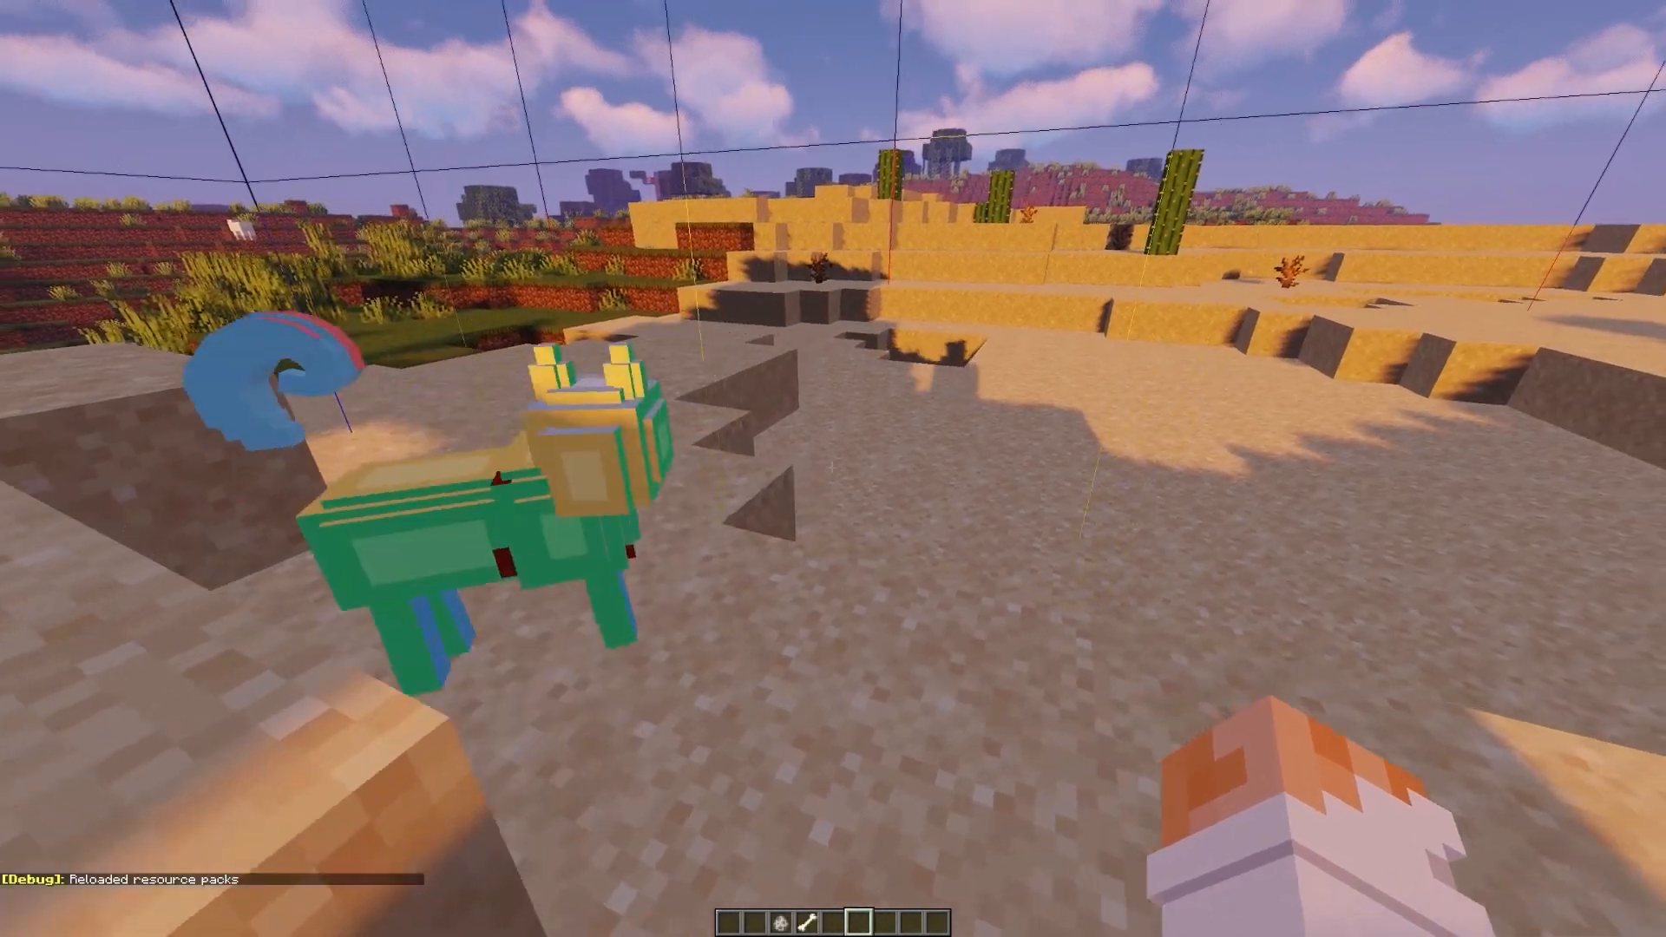
# - Walk around the wolf and toggle its sitting pose to examine how the tail attaches to the body
pyautogui.press('w')
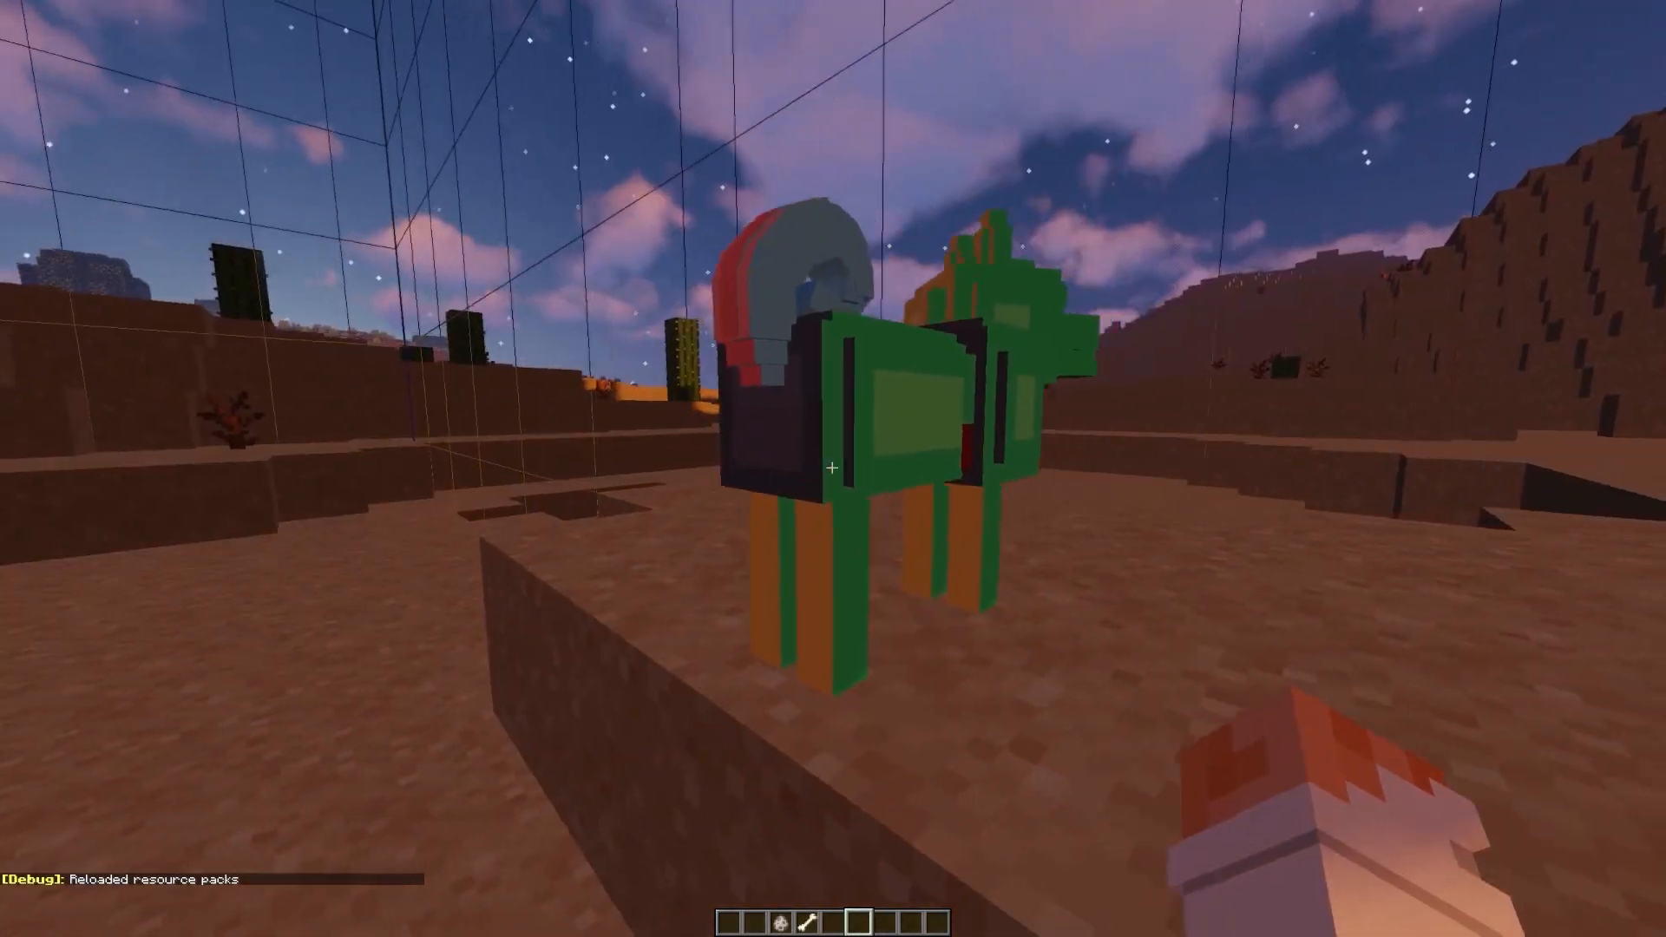
pyautogui.press('space')
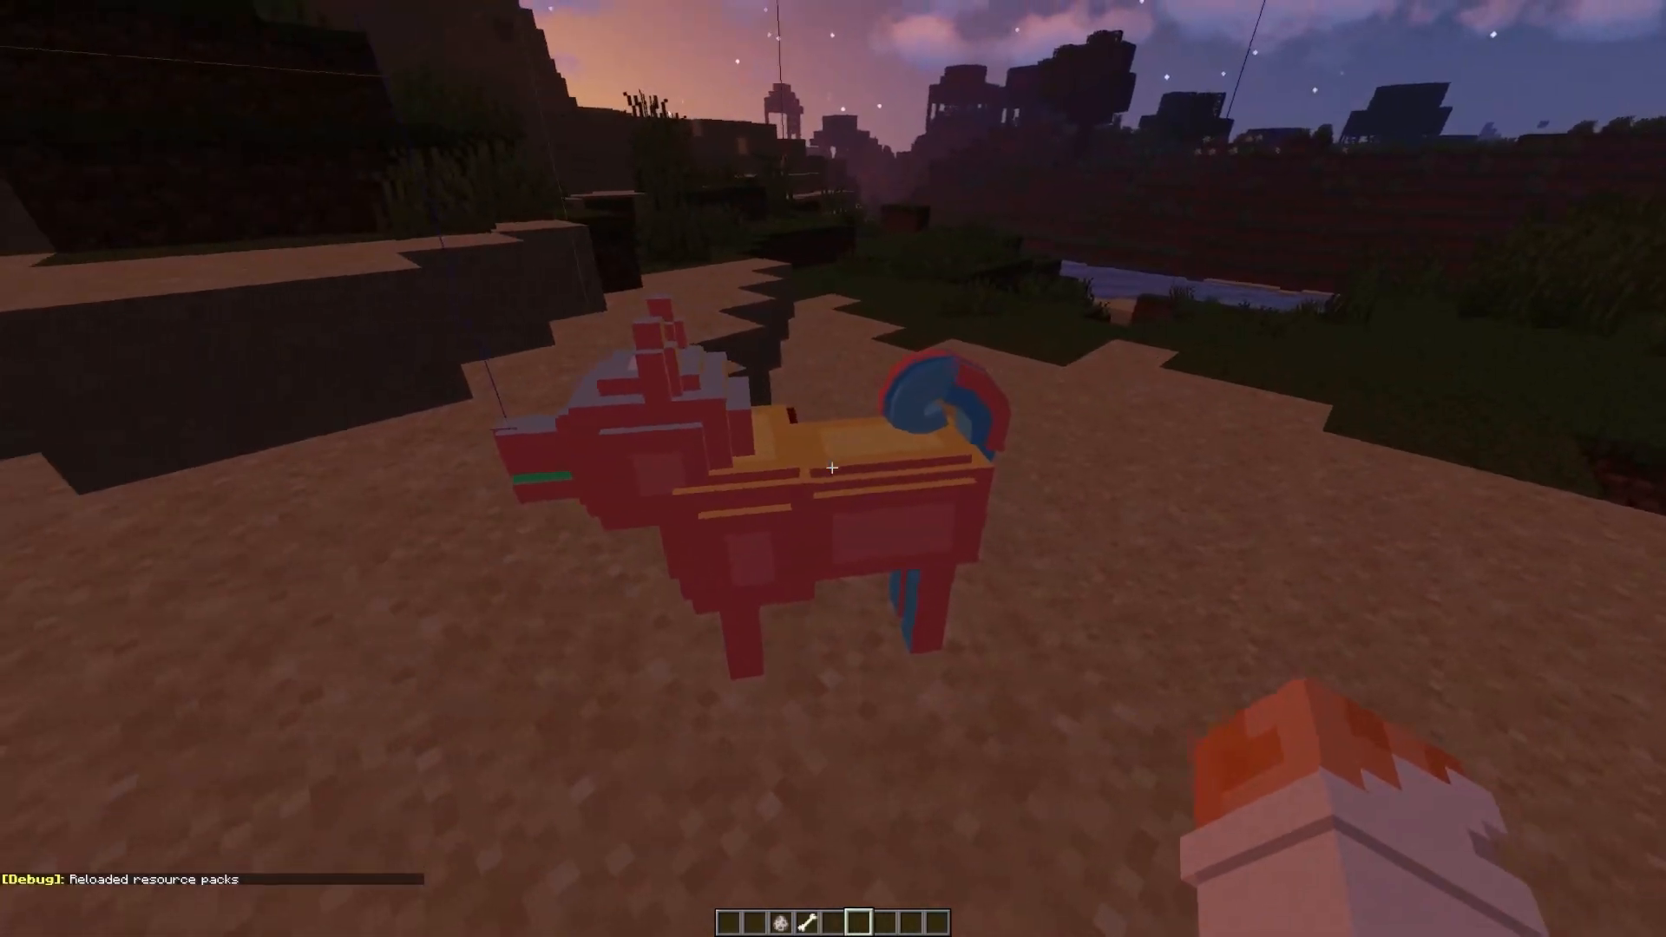
pyautogui.press('s')
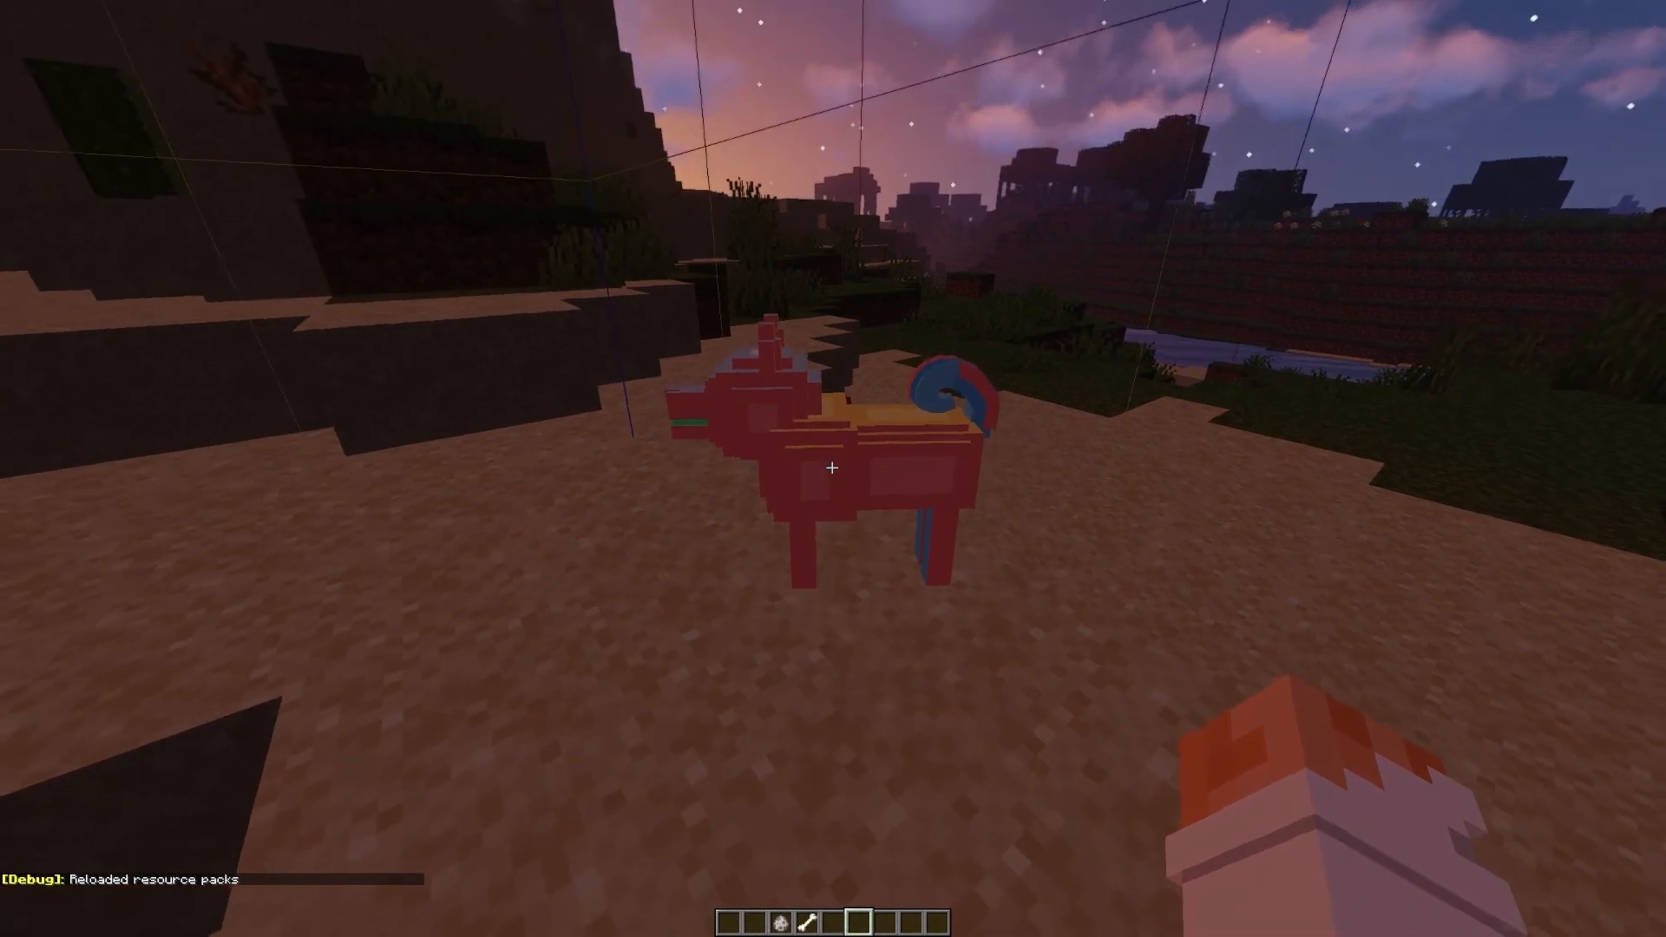
pyautogui.press('w')
pyautogui.rightClick(832, 467)
pyautogui.rightClick(832, 468)
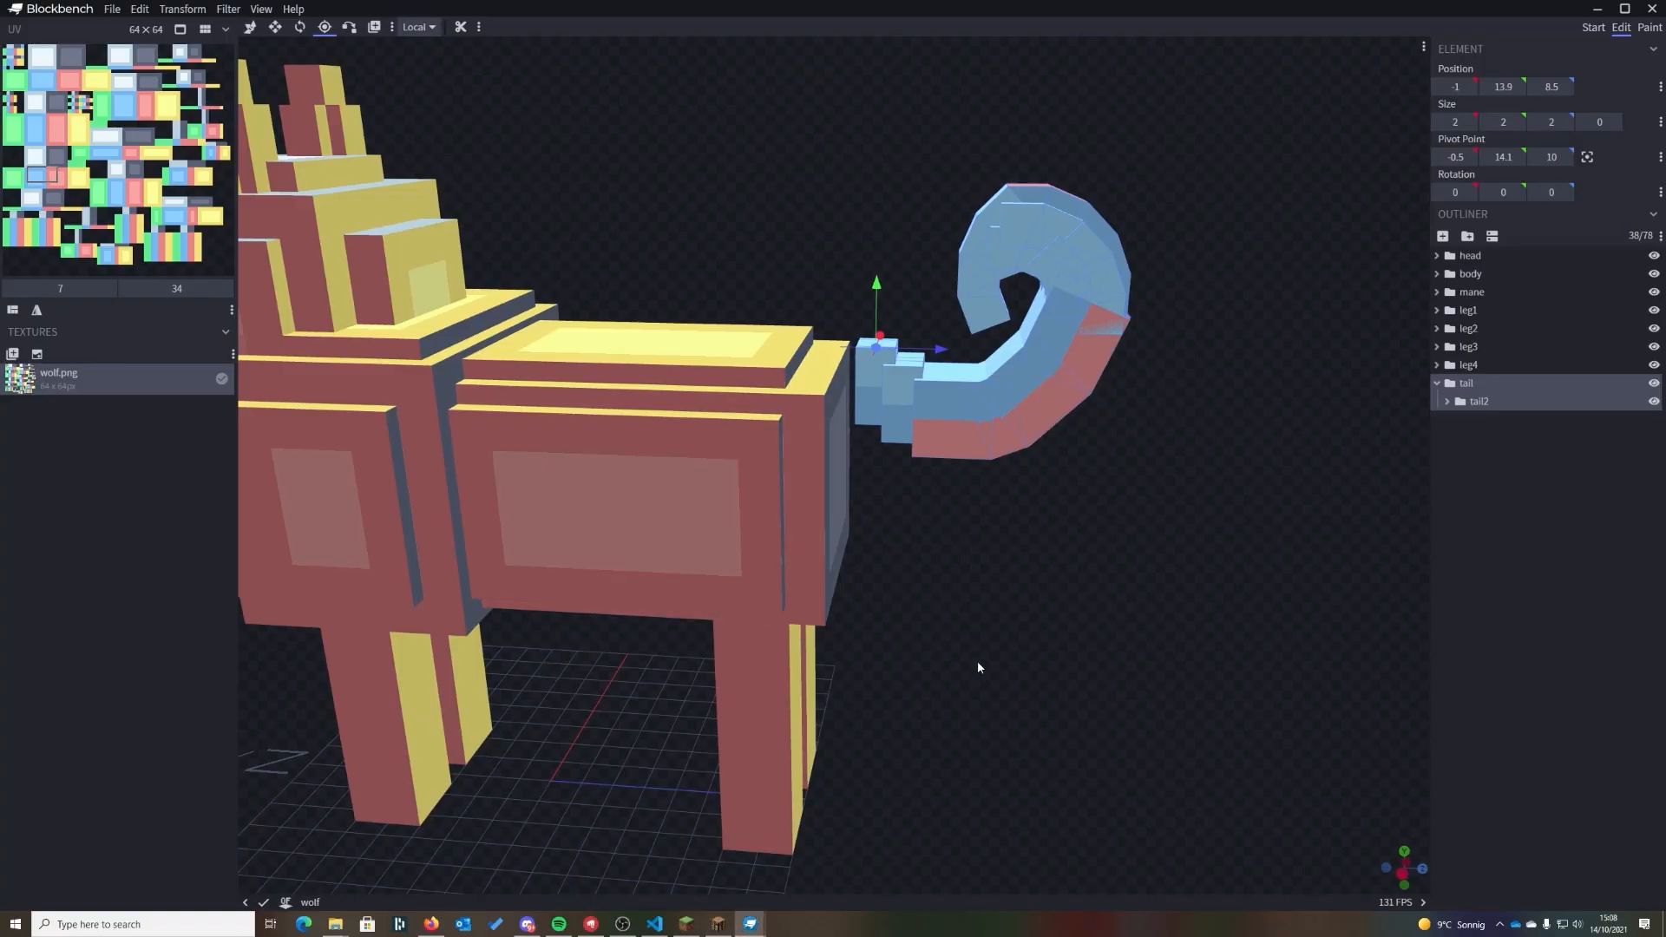
# - Delete the original leg1 cube from the leg1 group in Blockbench, keeping the cuisse subgroup
pyautogui.scroll(-3, 997, 651)
pyautogui.moveTo(1033, 638); pyautogui.dragTo(1149, 648)
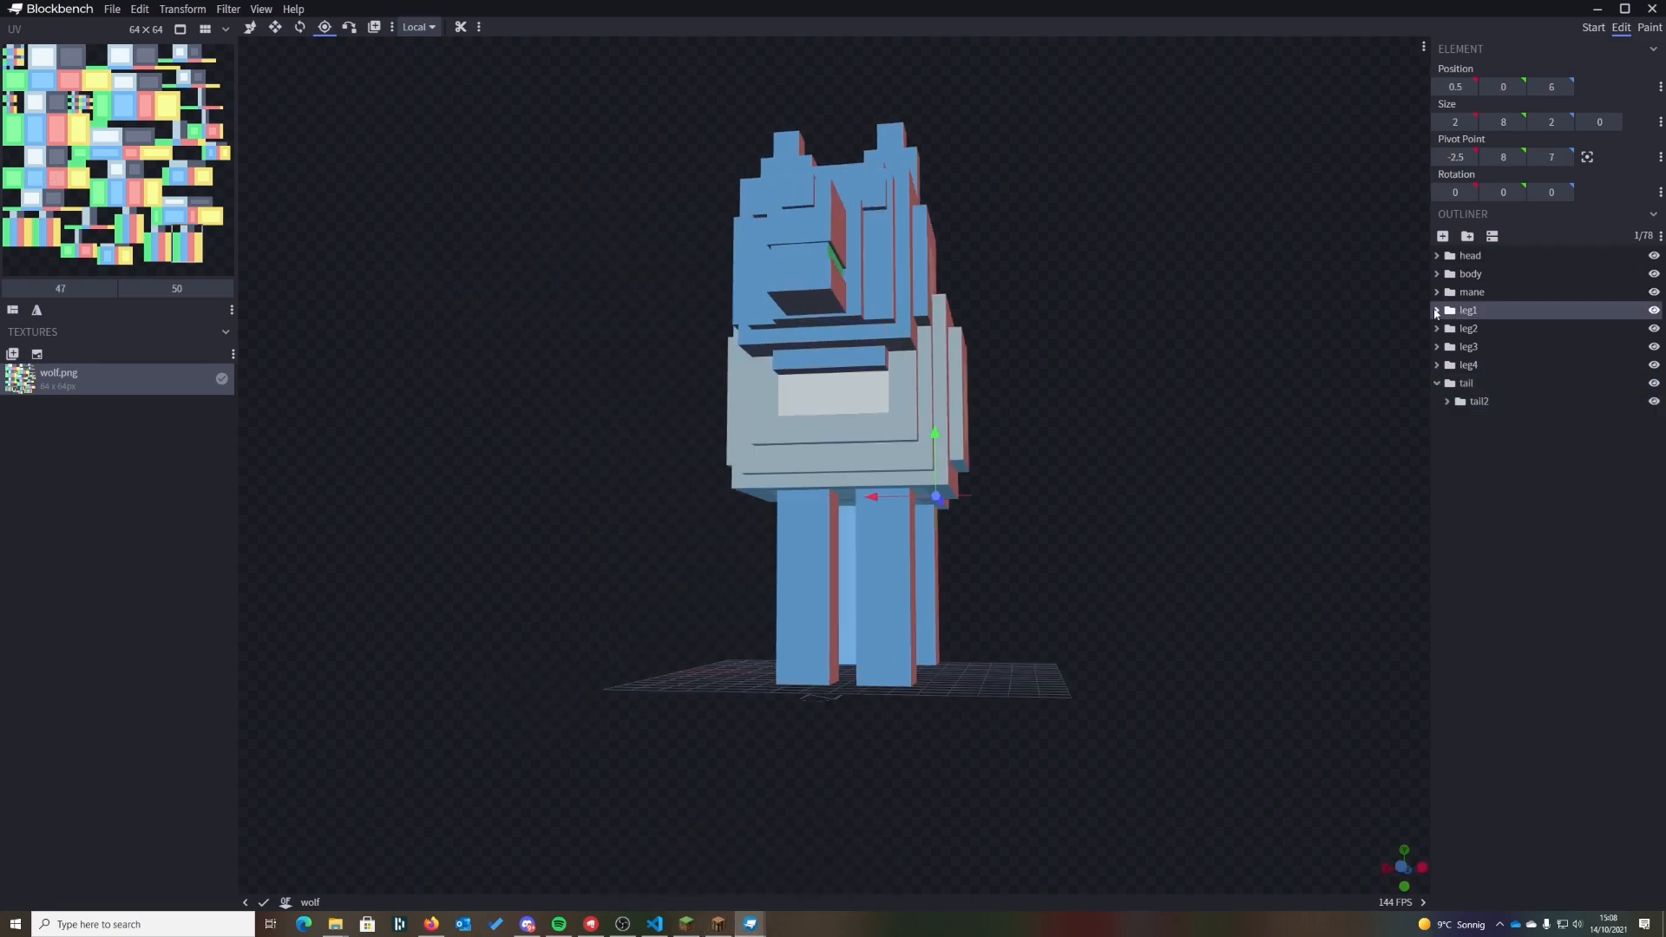
pyautogui.moveTo(1353, 538); pyautogui.dragTo(1511, 546)
pyautogui.scroll(5, 1110, 720)
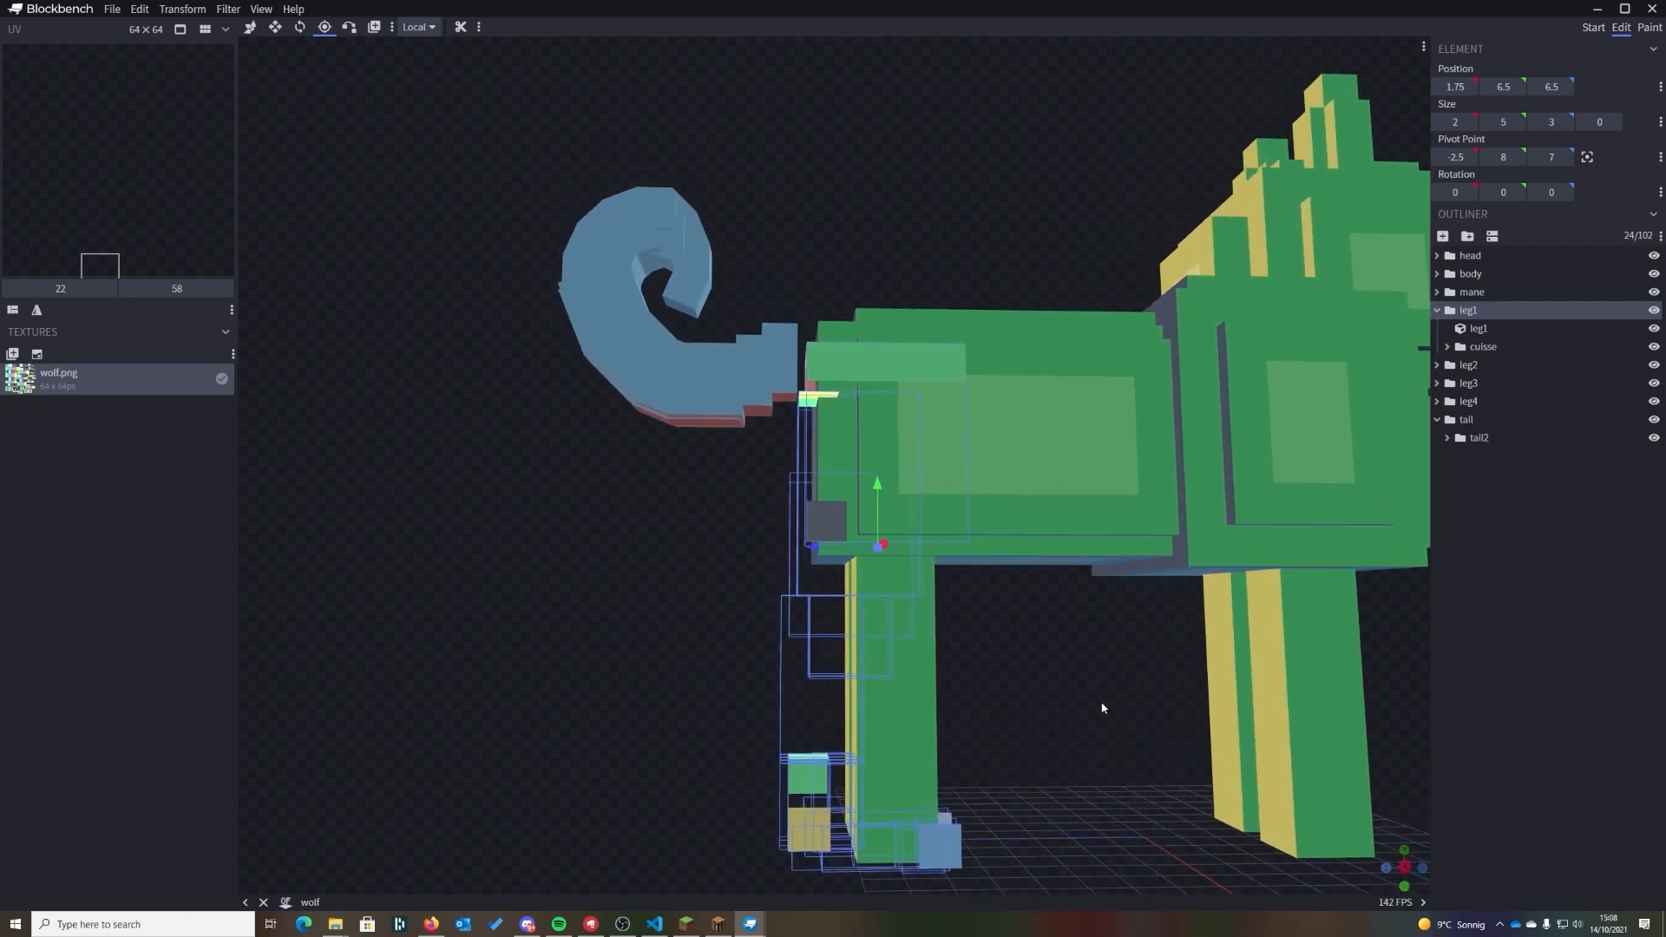
pyautogui.click(1486, 332)
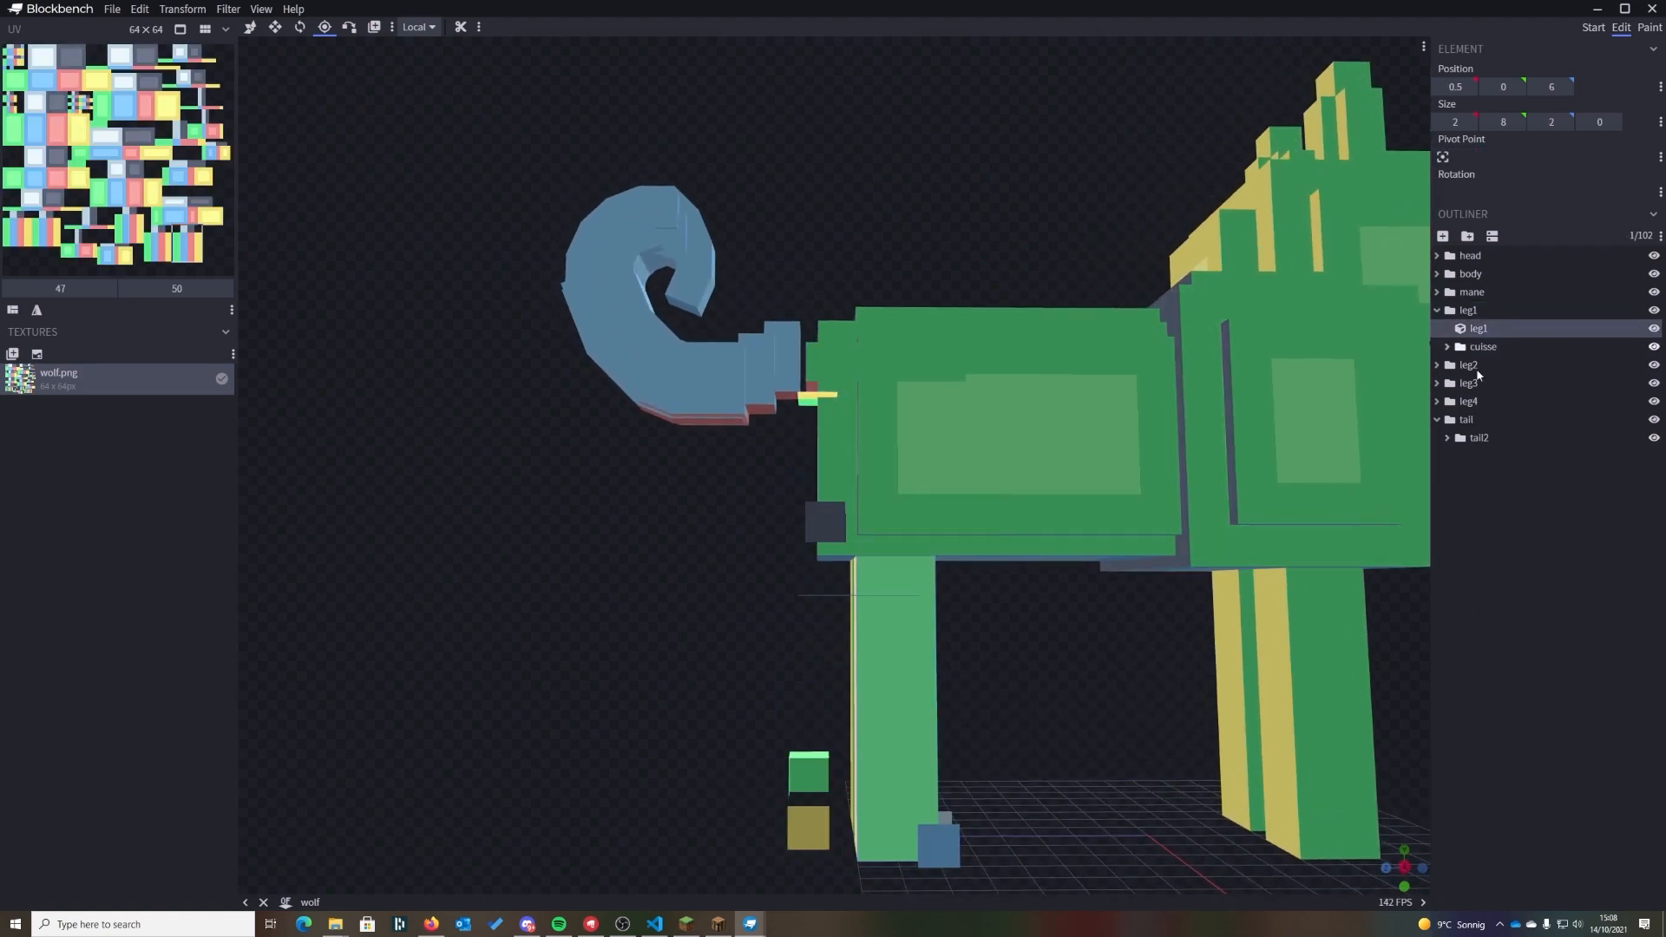
pyautogui.press('Delete')
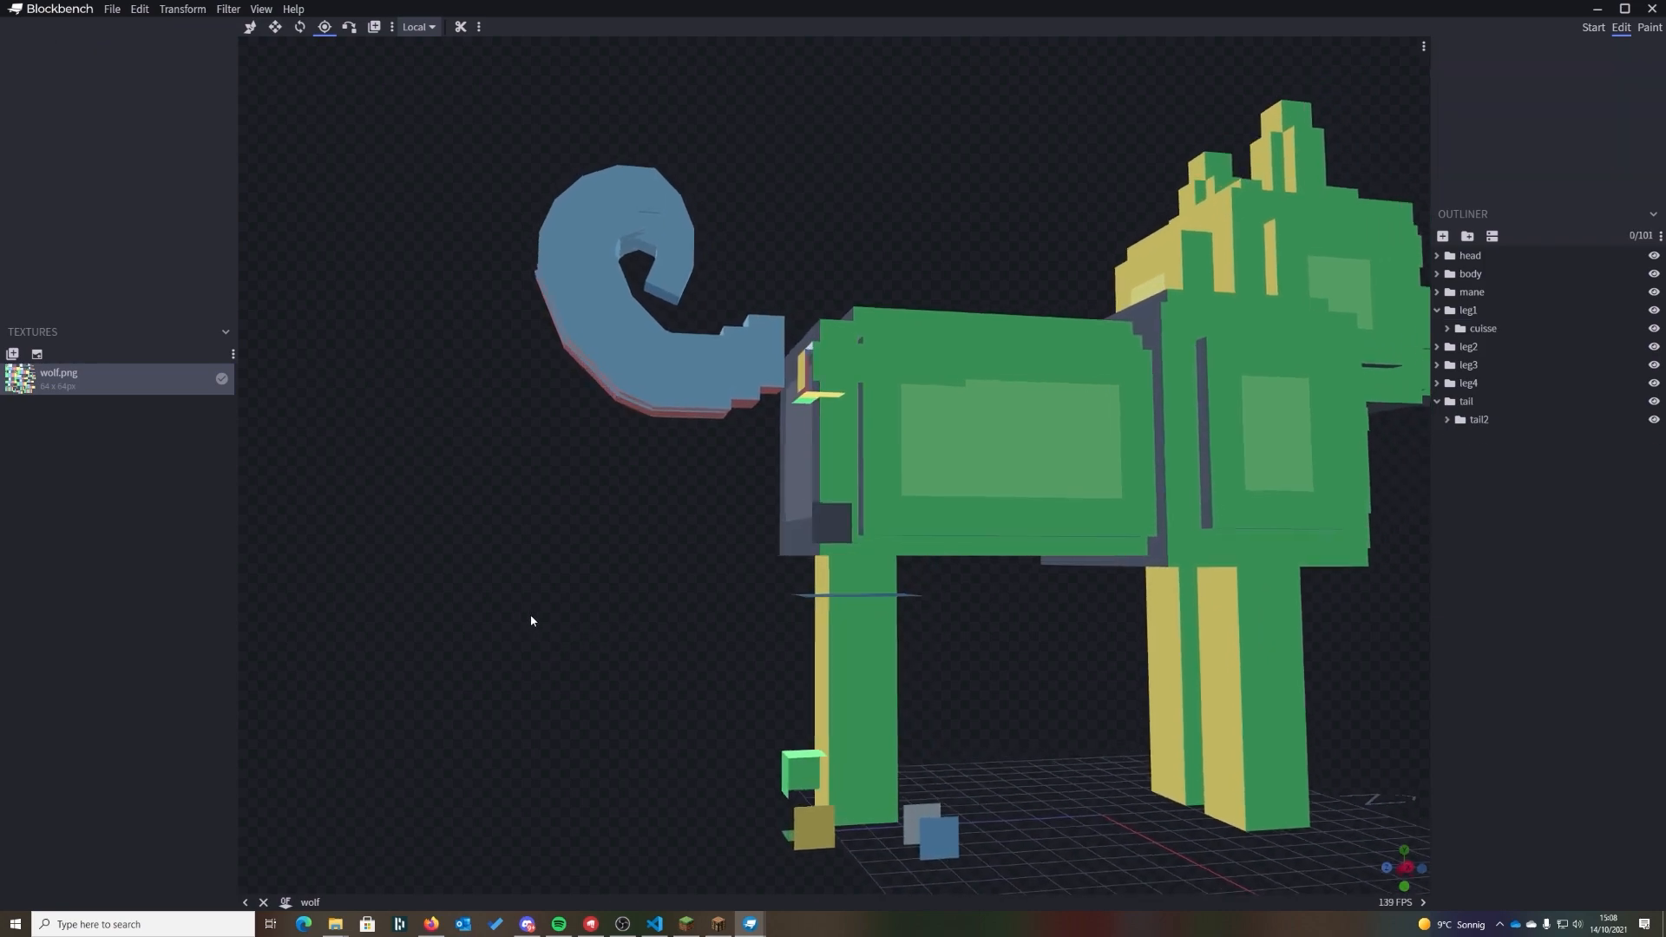
pyautogui.scroll(2, 485, 609)
# - Reload the resource packs in Minecraft to load the wolf with its replaced leg1
pyautogui.click(716, 923)
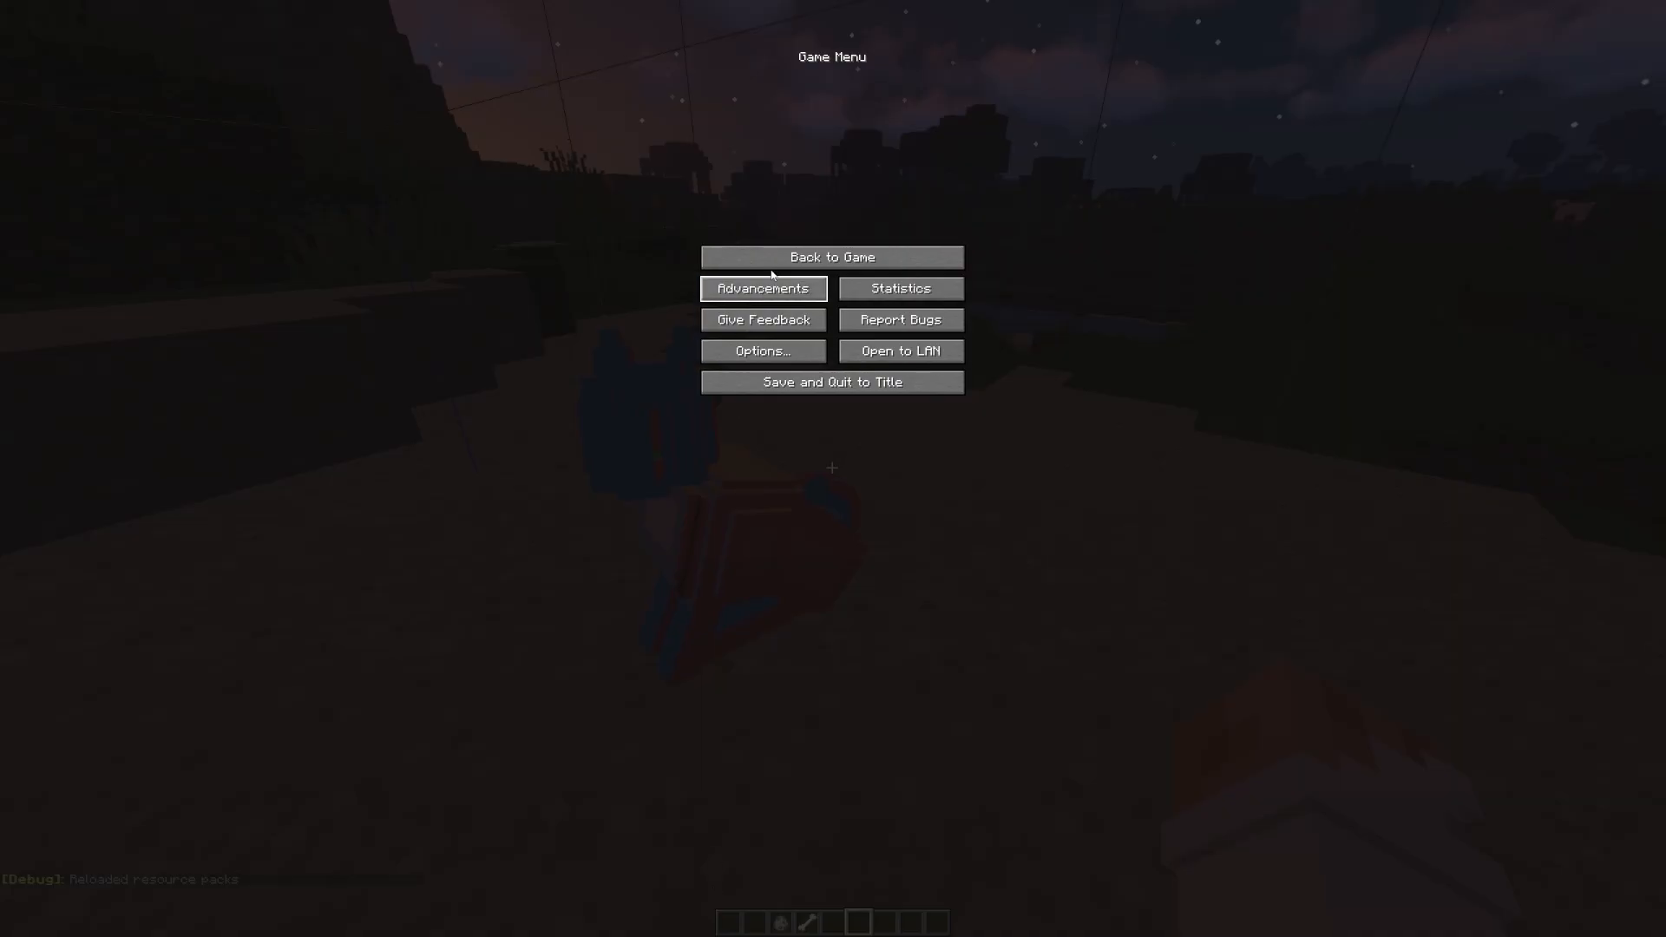
pyautogui.press('Escape')
pyautogui.hotkey('F3', 't')
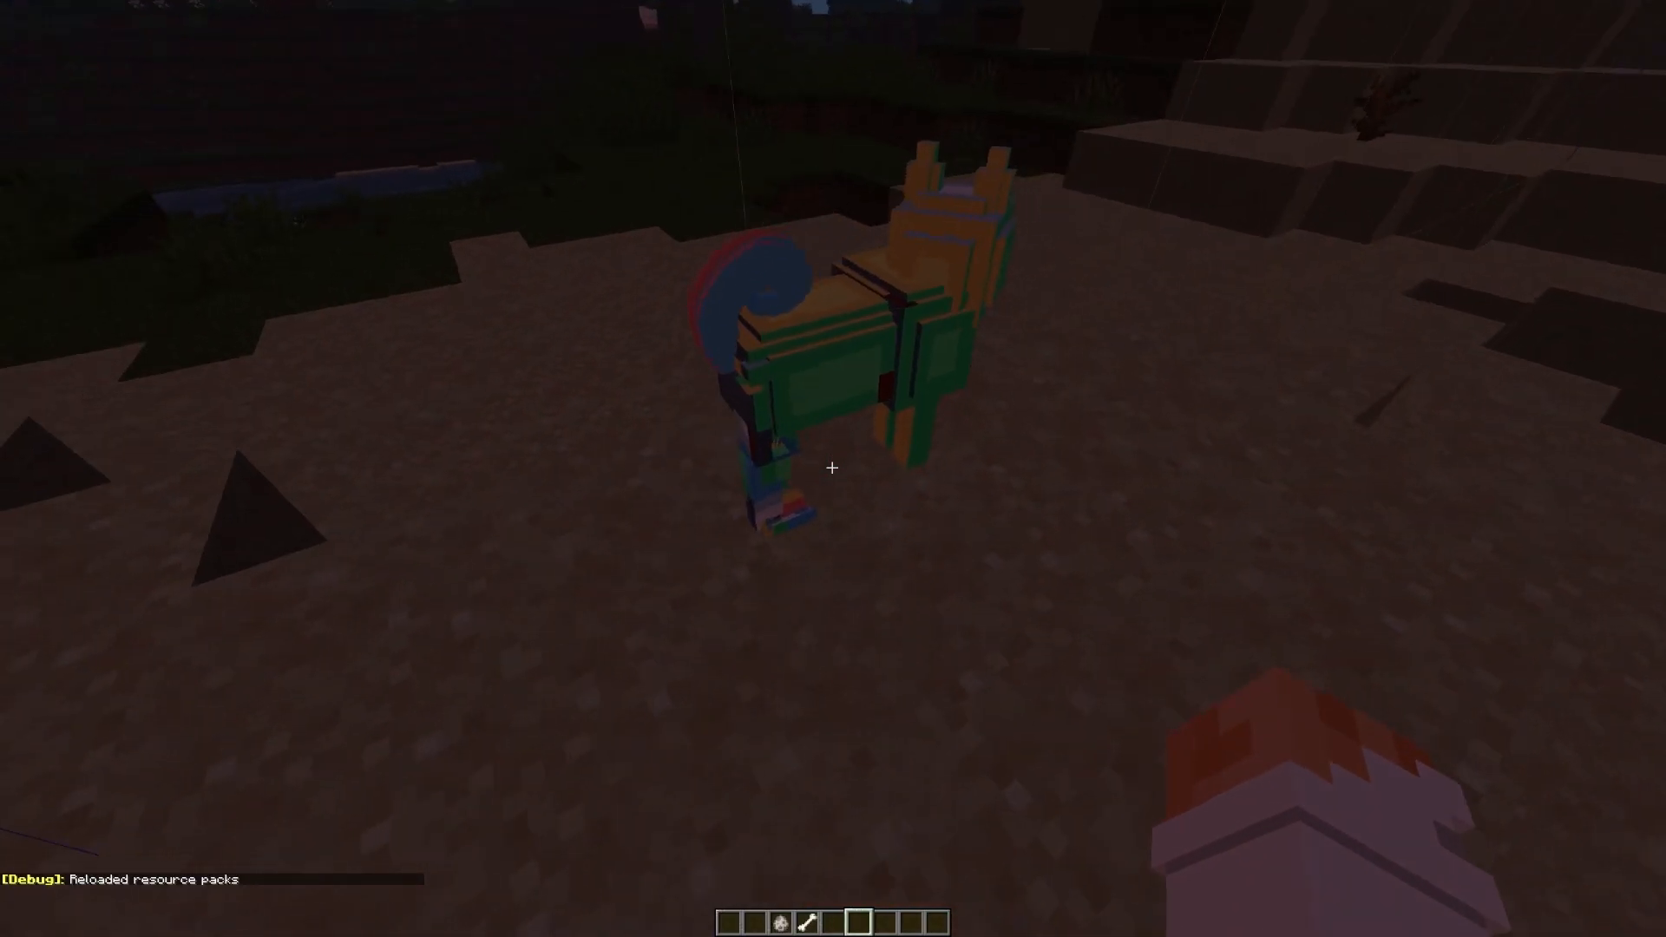
# - Circle the wolf in the game and change its pose to examine the position of the detailed rear leg
pyautogui.press('d')
pyautogui.press('a')
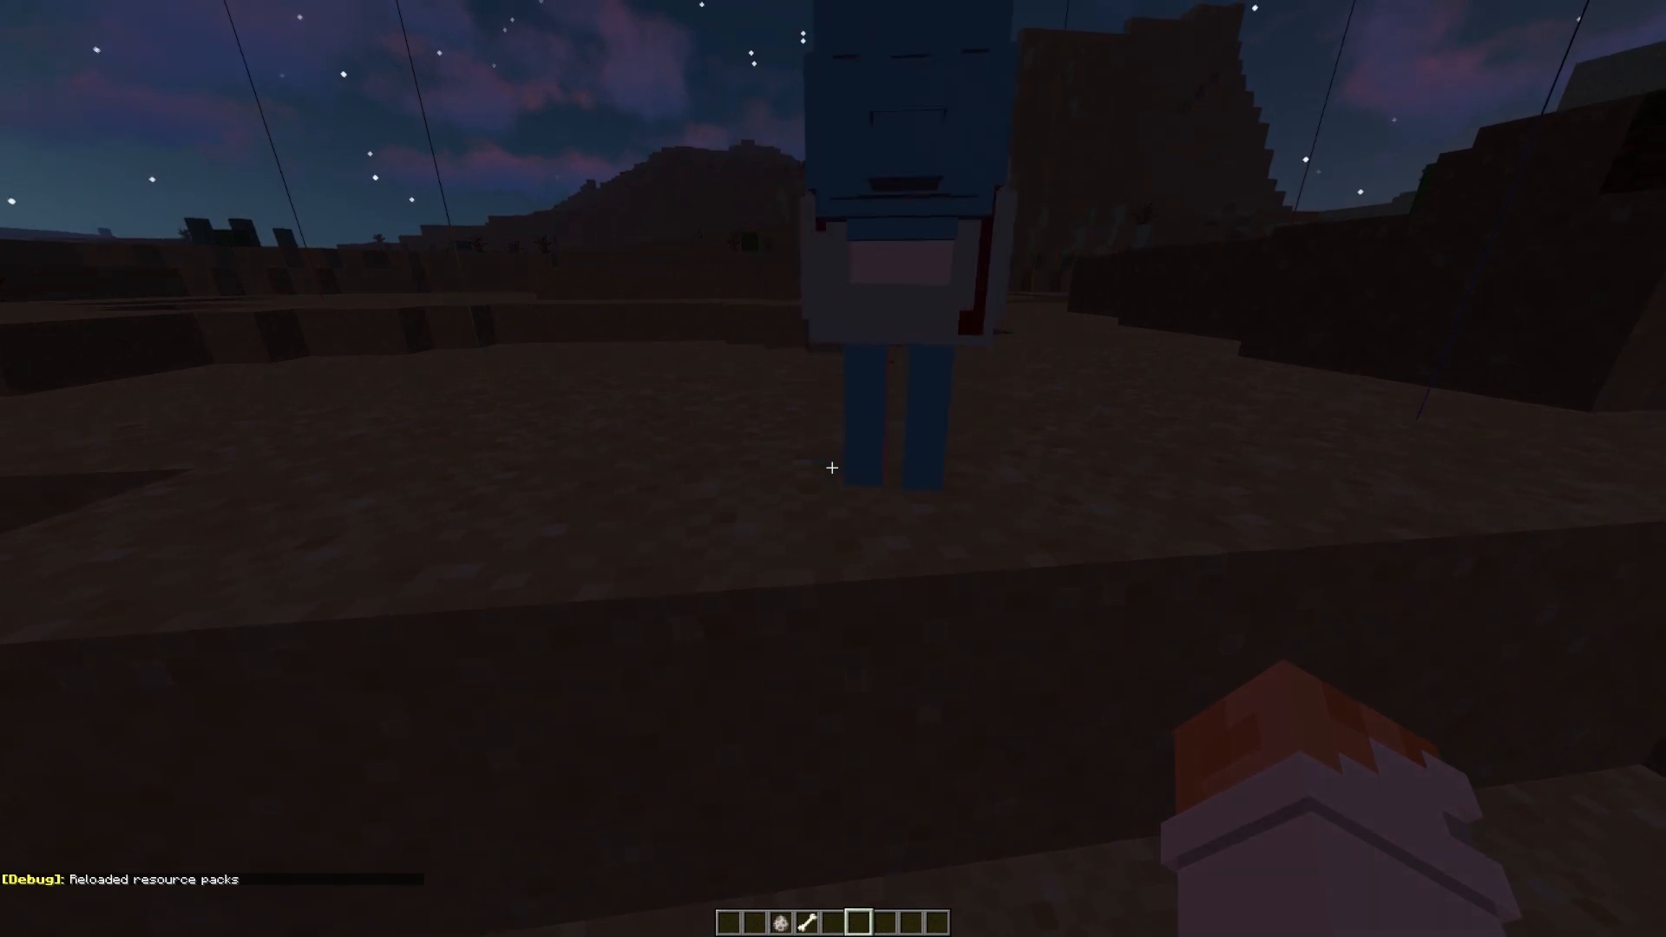
pyautogui.press('a')
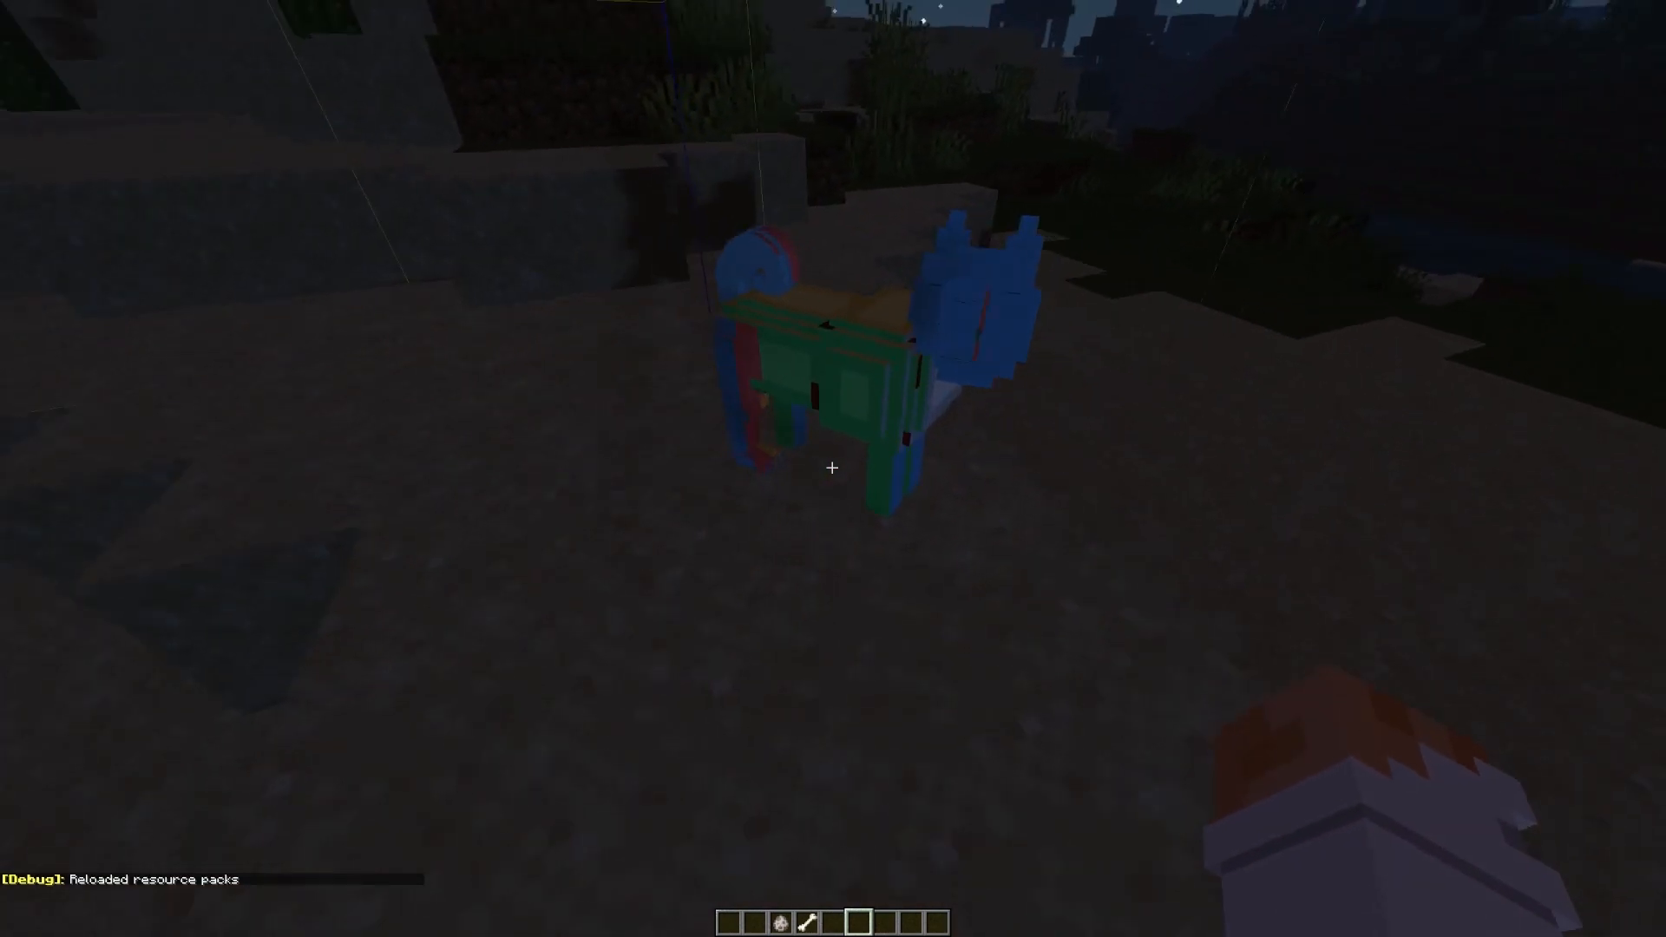
pyautogui.press('w')
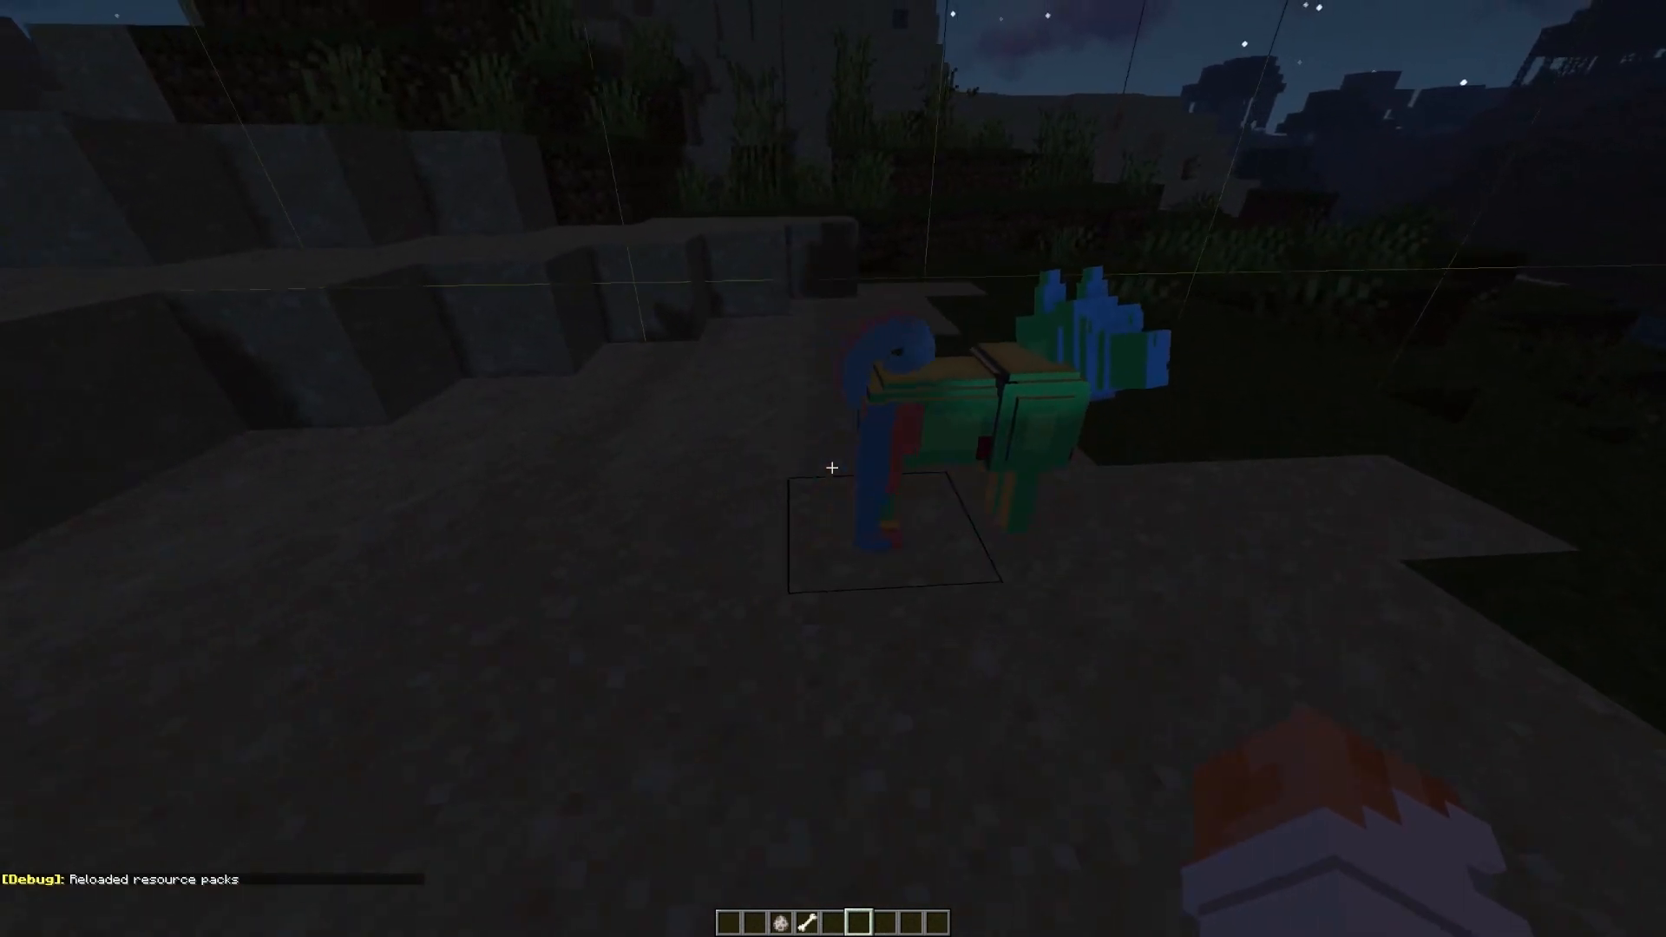
pyautogui.press('w')
pyautogui.press('d')
pyautogui.rightClick(832, 467)
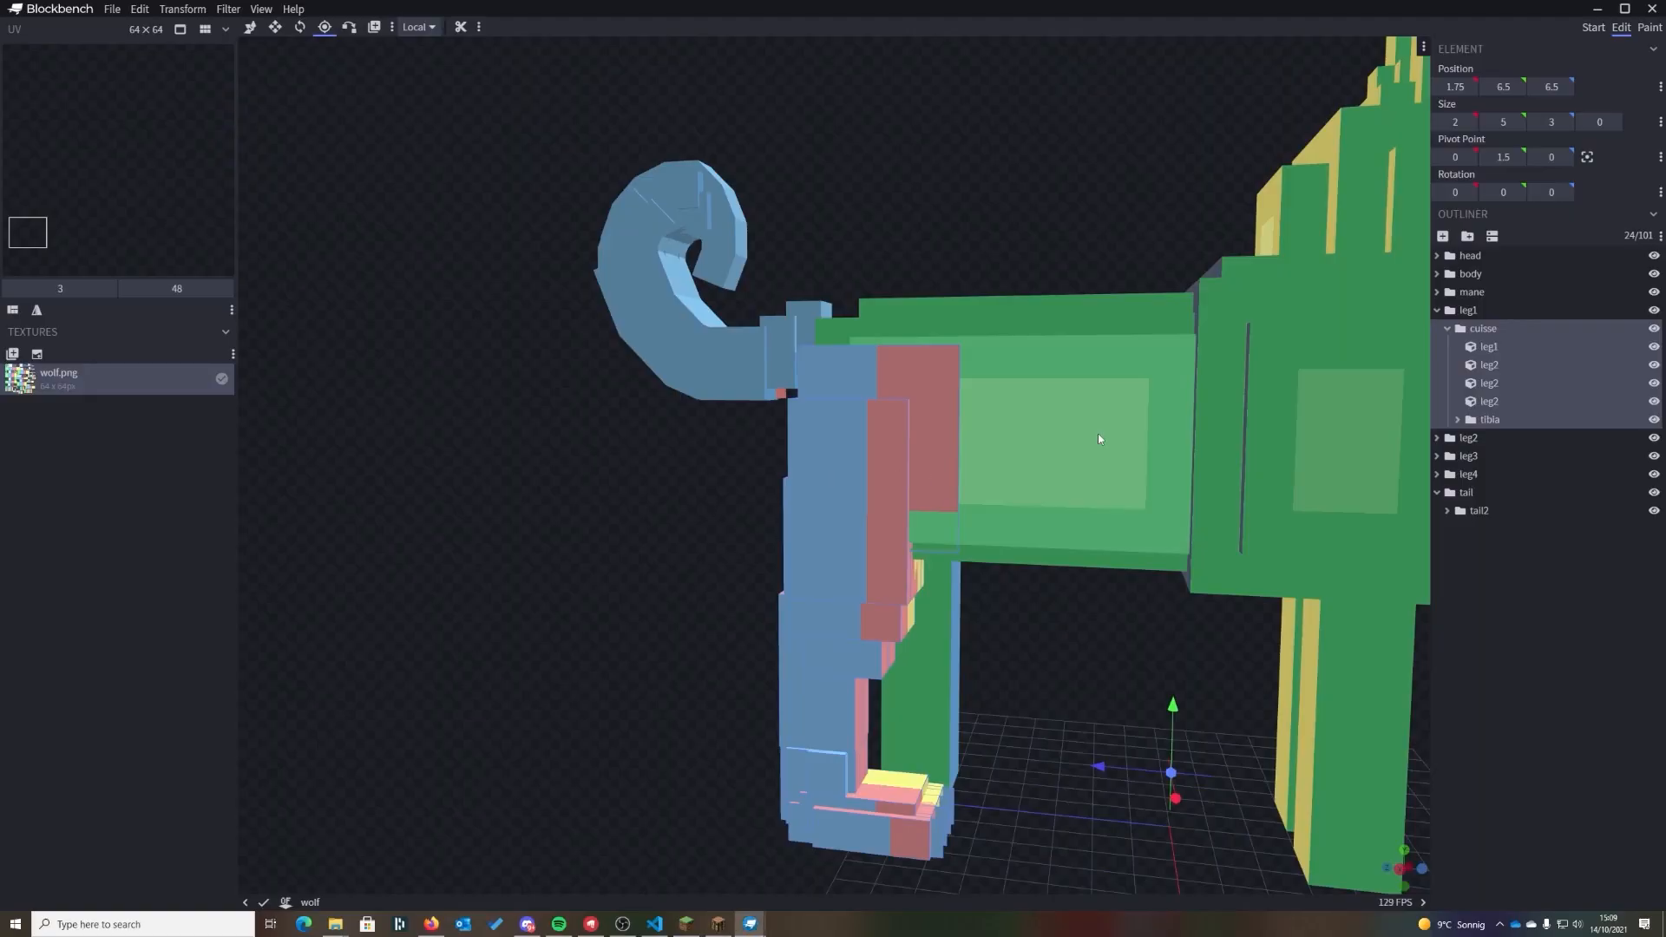
# - Adjust the leg1 group's pivot point in Blockbench and check the rear leg's placement in Minecraft
pyautogui.moveTo(1096, 433); pyautogui.dragTo(1477, 323)
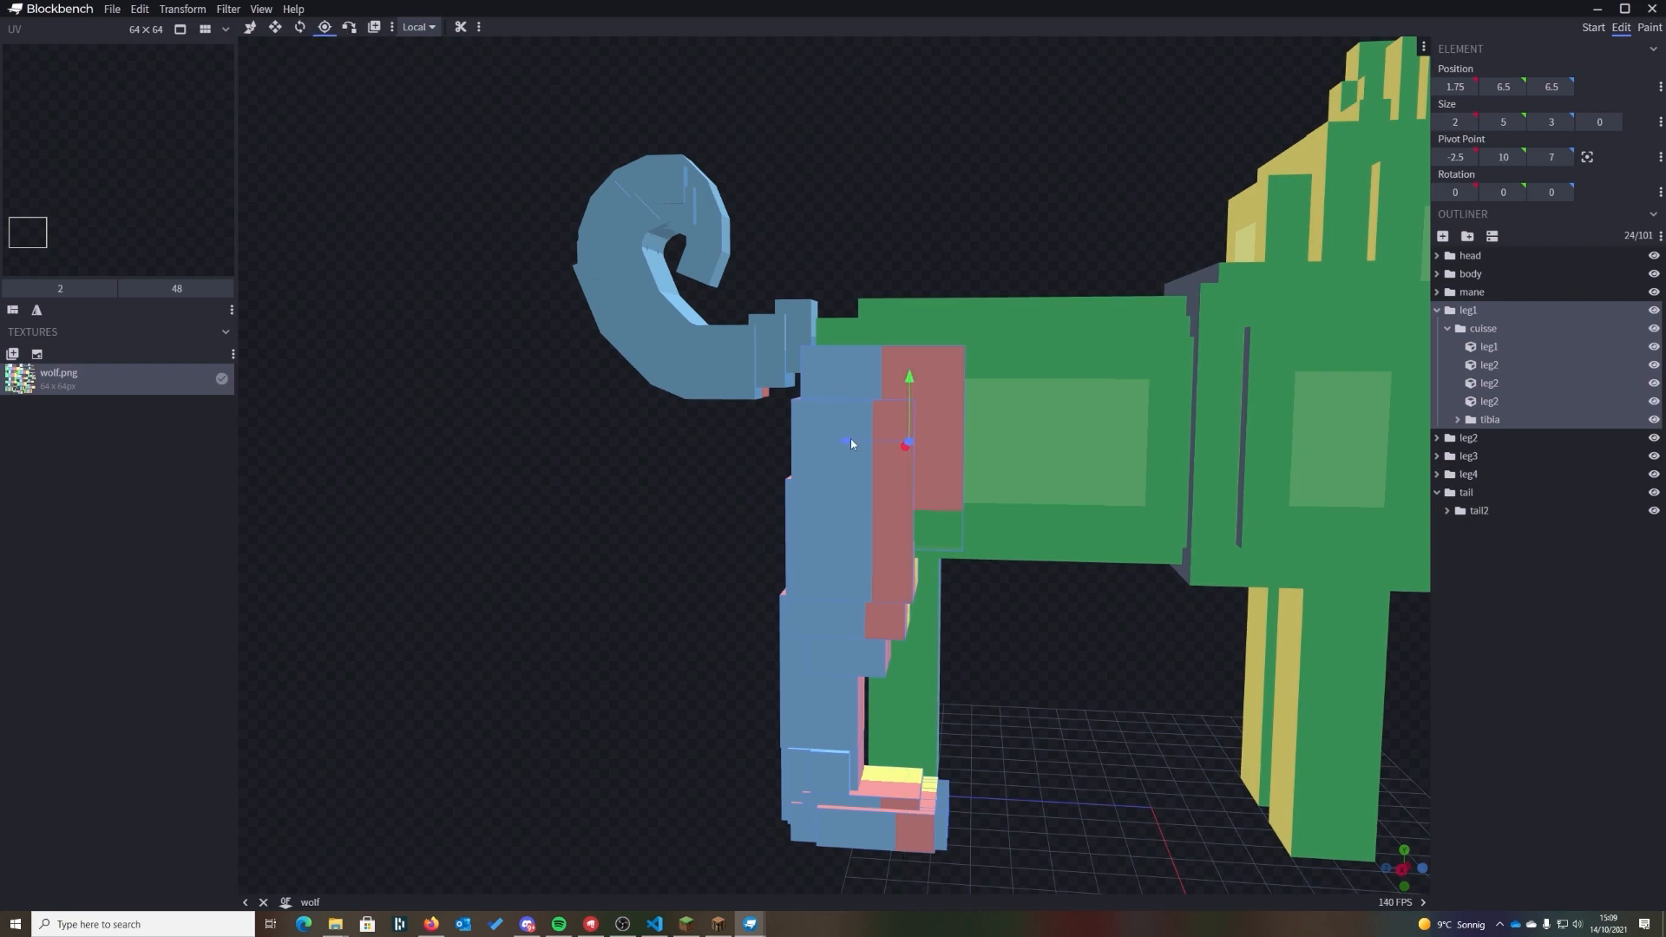
pyautogui.moveTo(812, 447); pyautogui.dragTo(1465, 240)
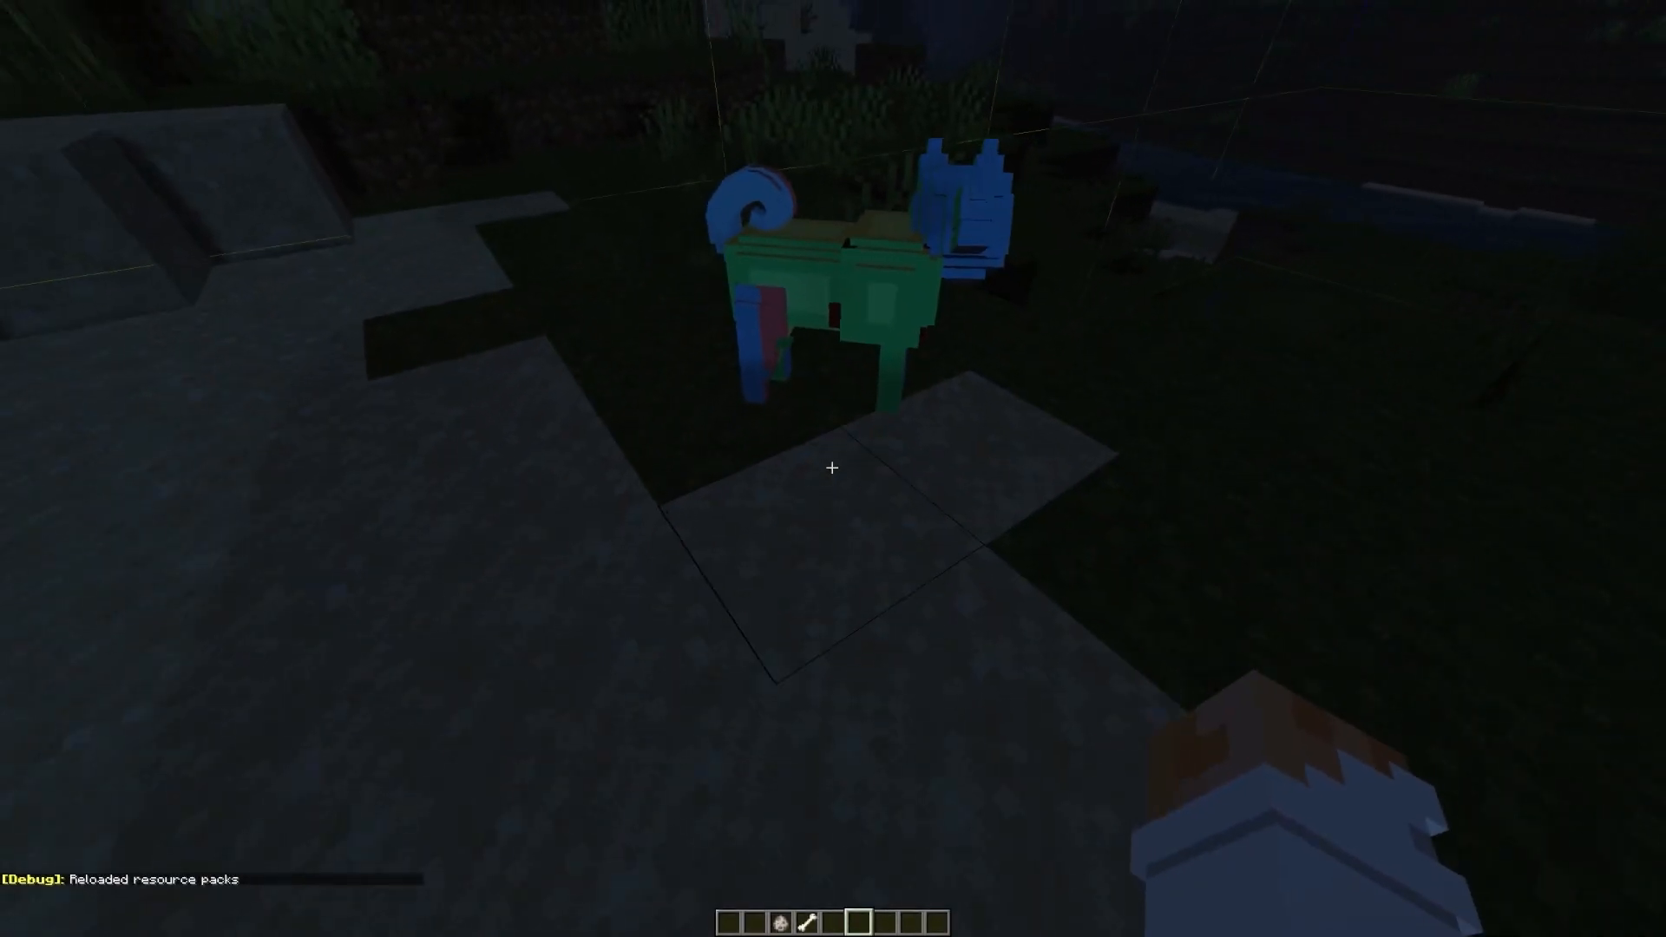
pyautogui.press('d')
pyautogui.press('a')
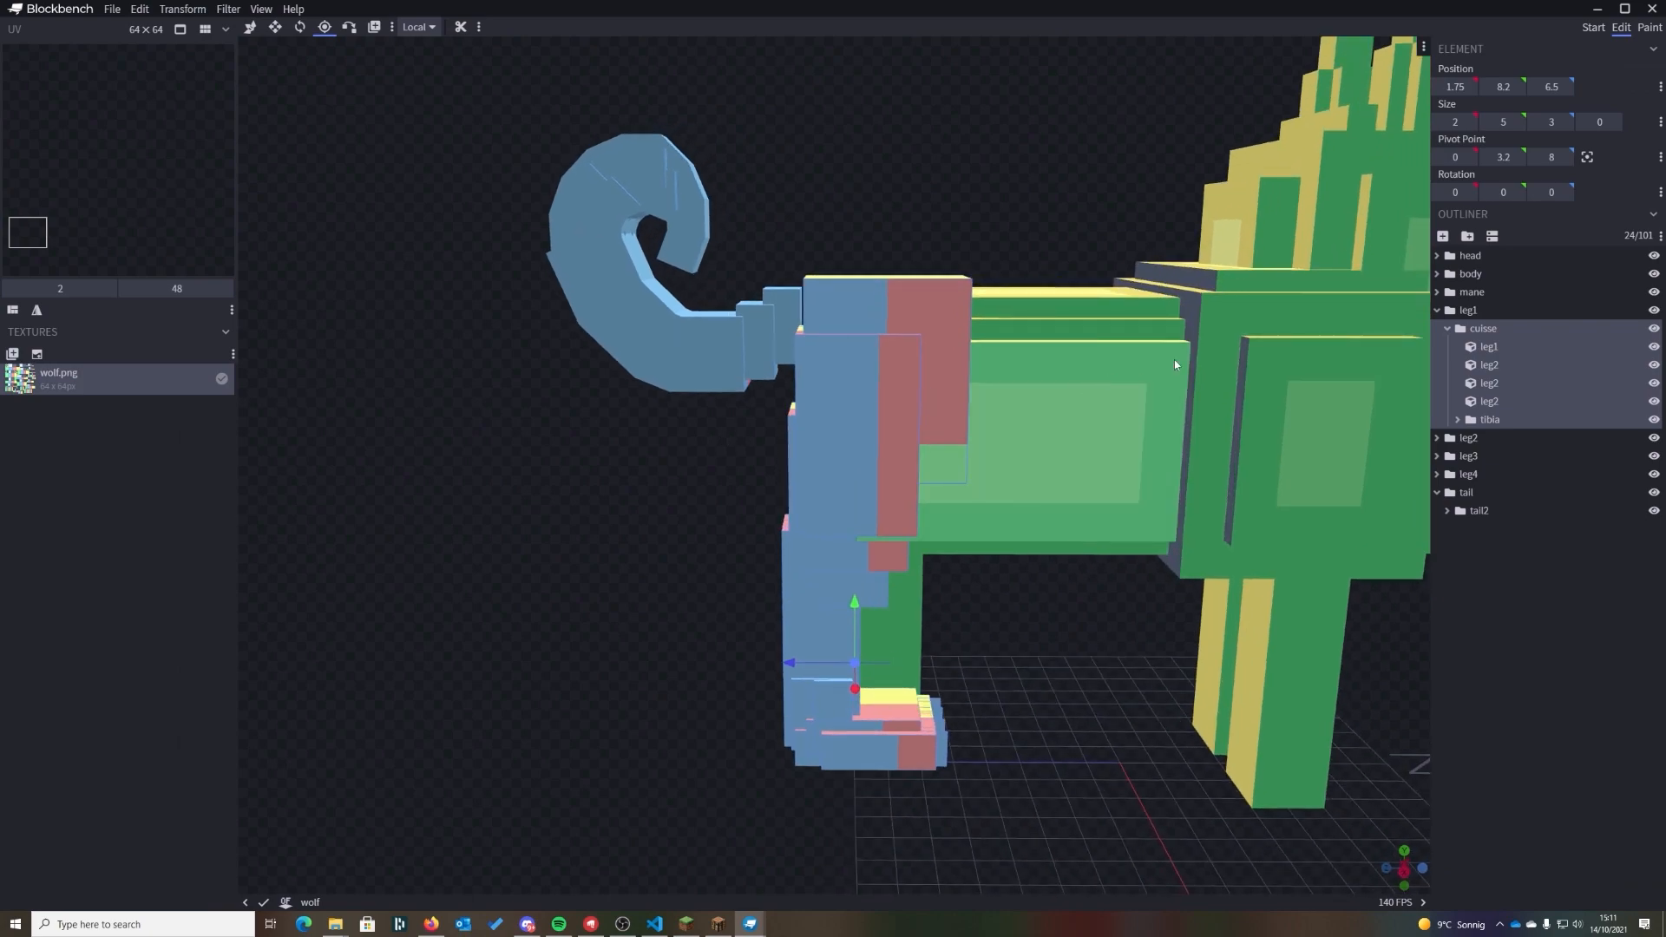
# - Lower the cuisse group to a vertical position of 6.2 and check the rear leg again in Minecraft
pyautogui.moveTo(864, 643); pyautogui.dragTo(862, 694)
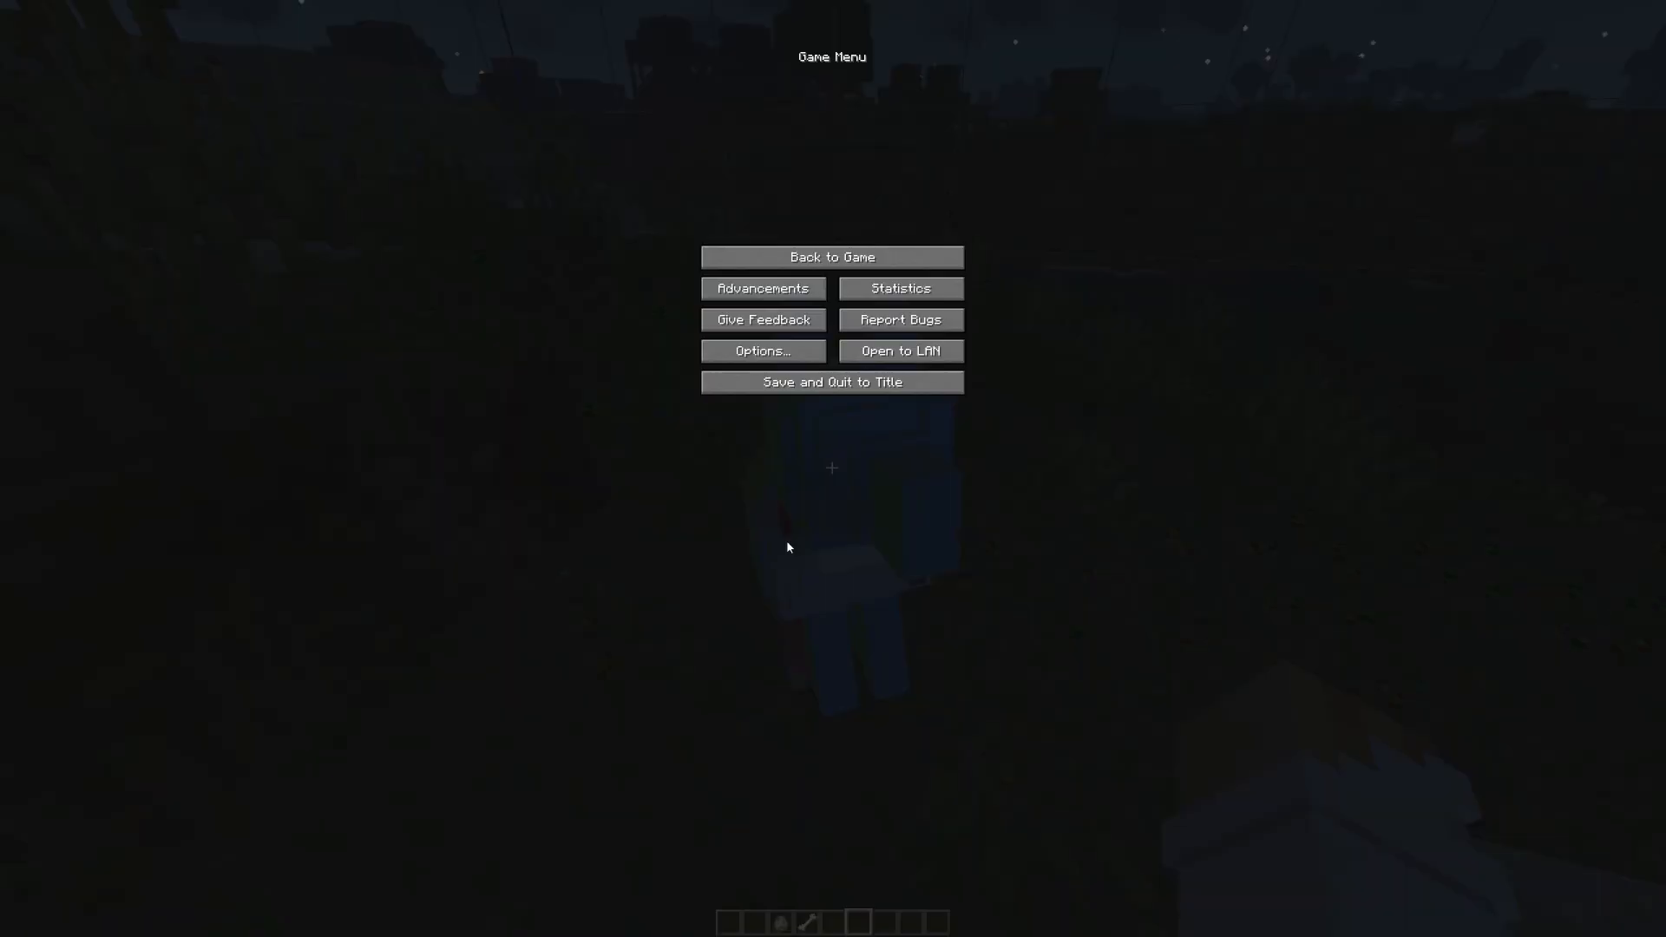
pyautogui.press('Escape')
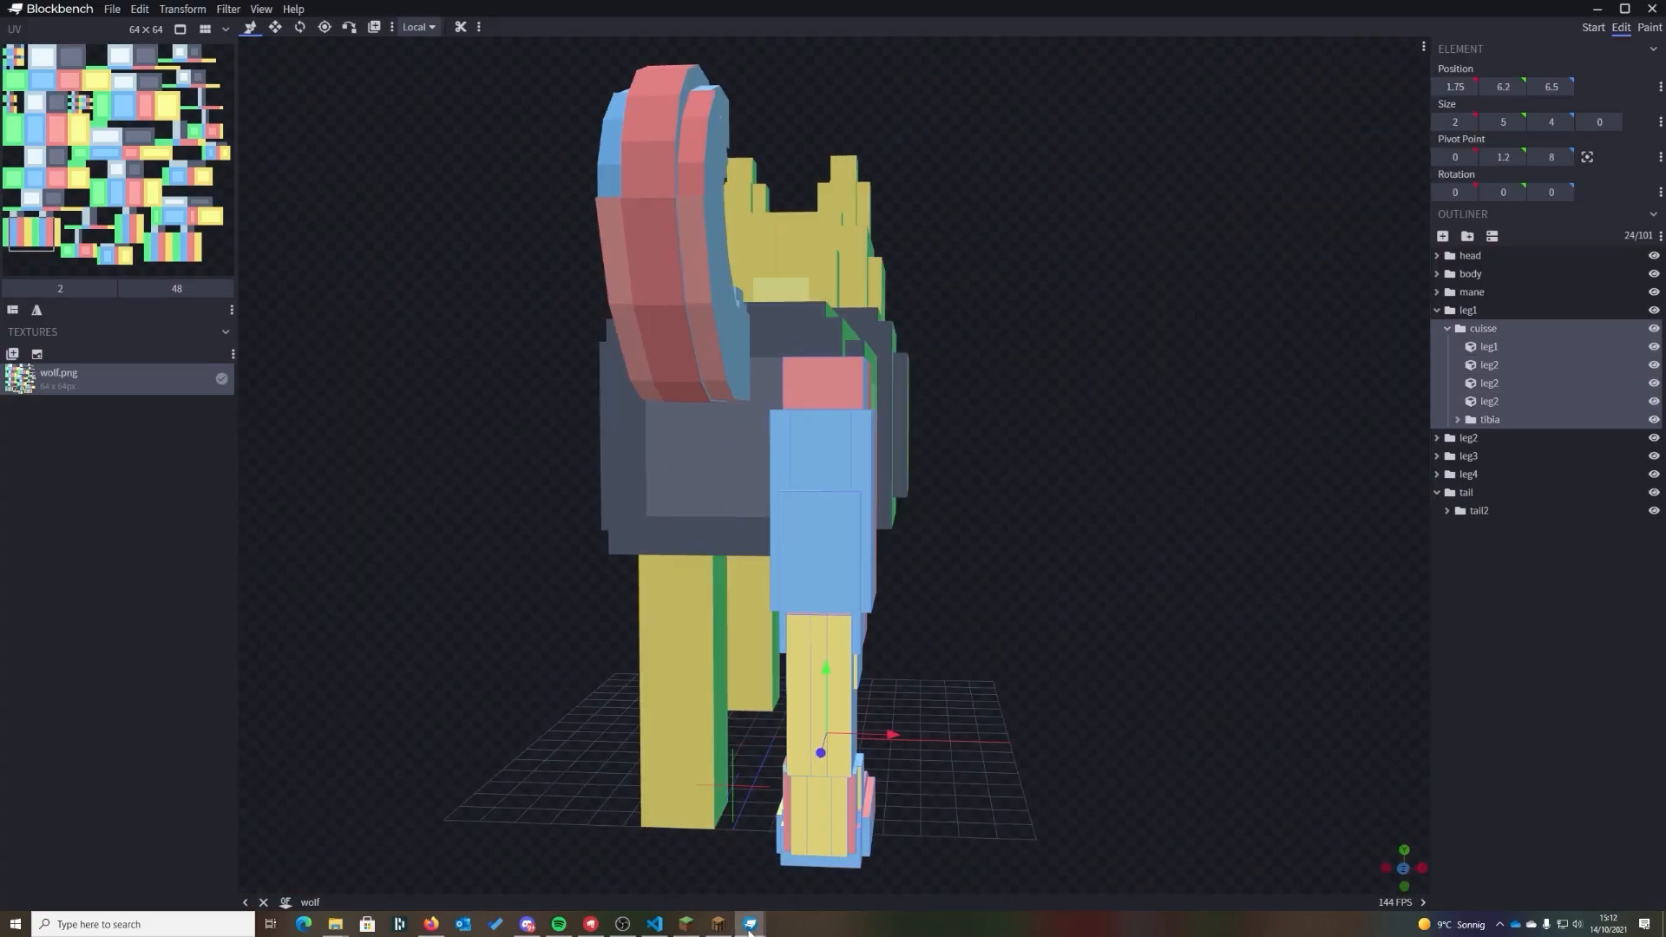
pyautogui.moveTo(733, 926)
pyautogui.click(679, 869)
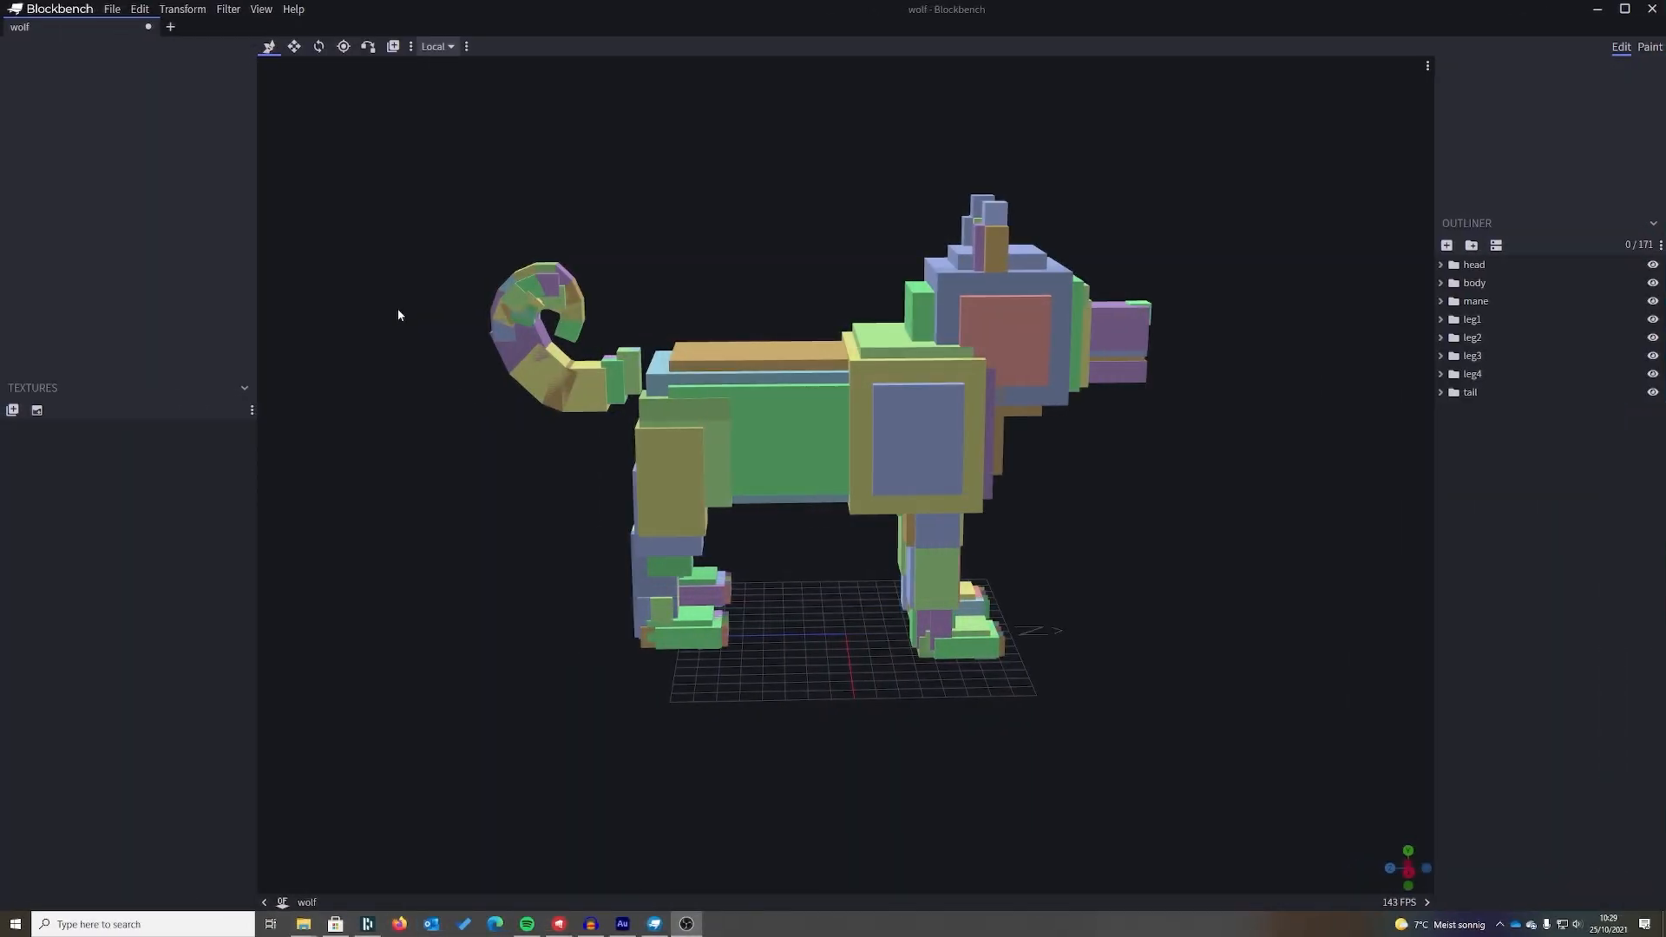
pyautogui.moveTo(1240, 473); pyautogui.dragTo(1199, 445)
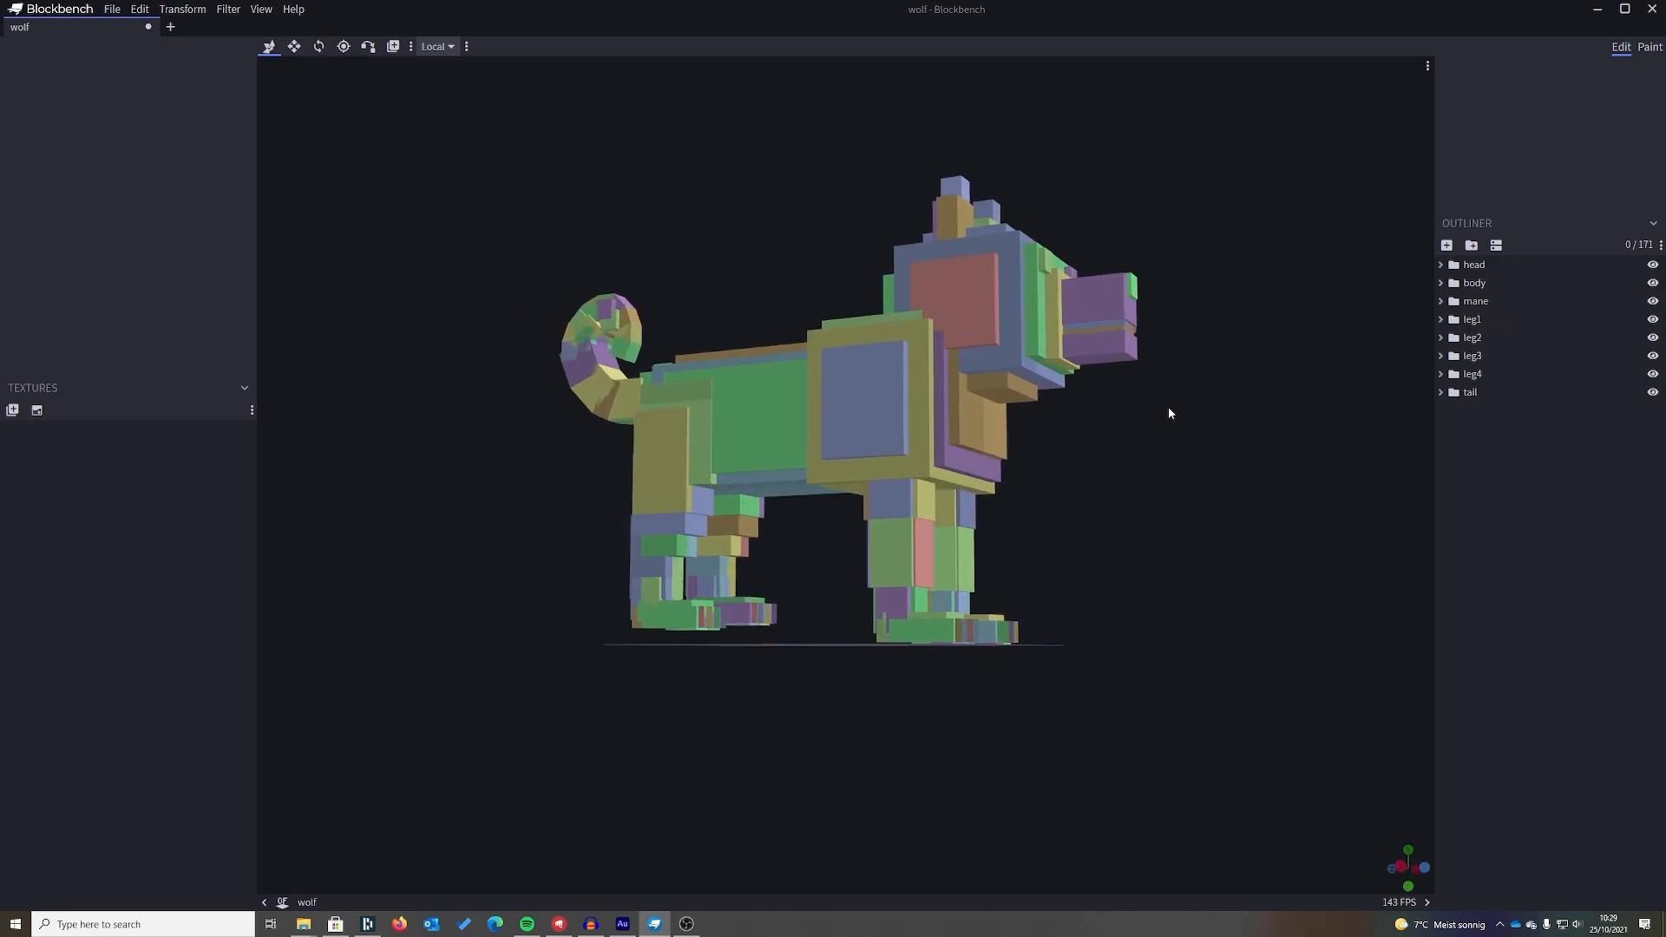
pyautogui.moveTo(1168, 413); pyautogui.dragTo(1243, 417)
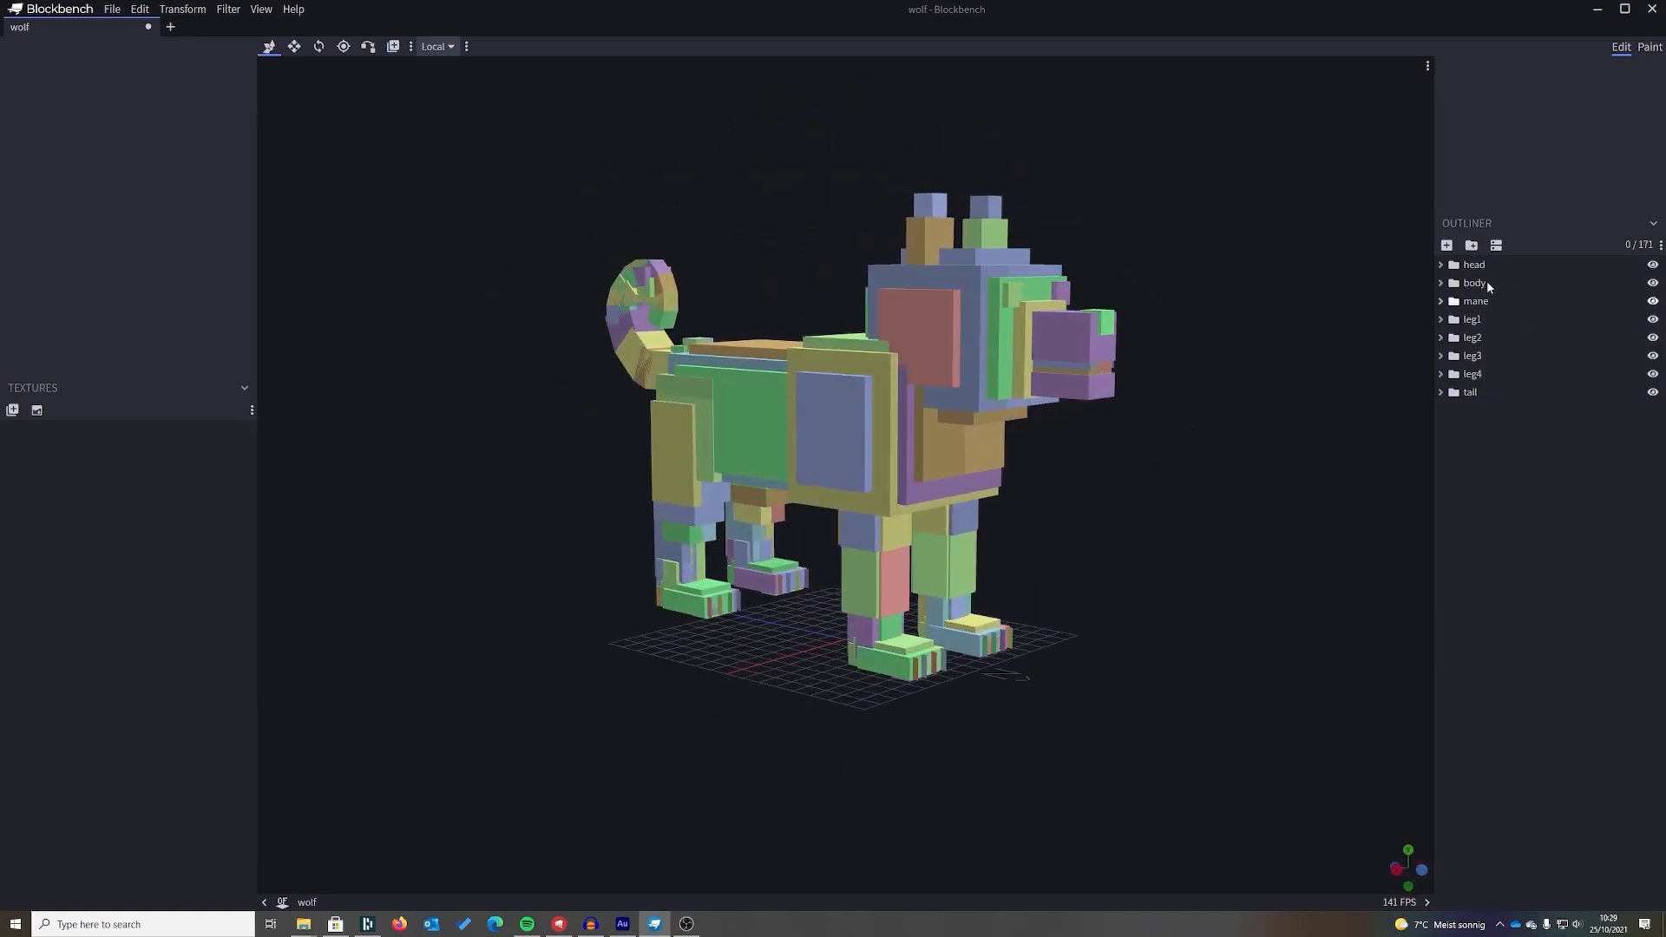
pyautogui.click(1442, 266)
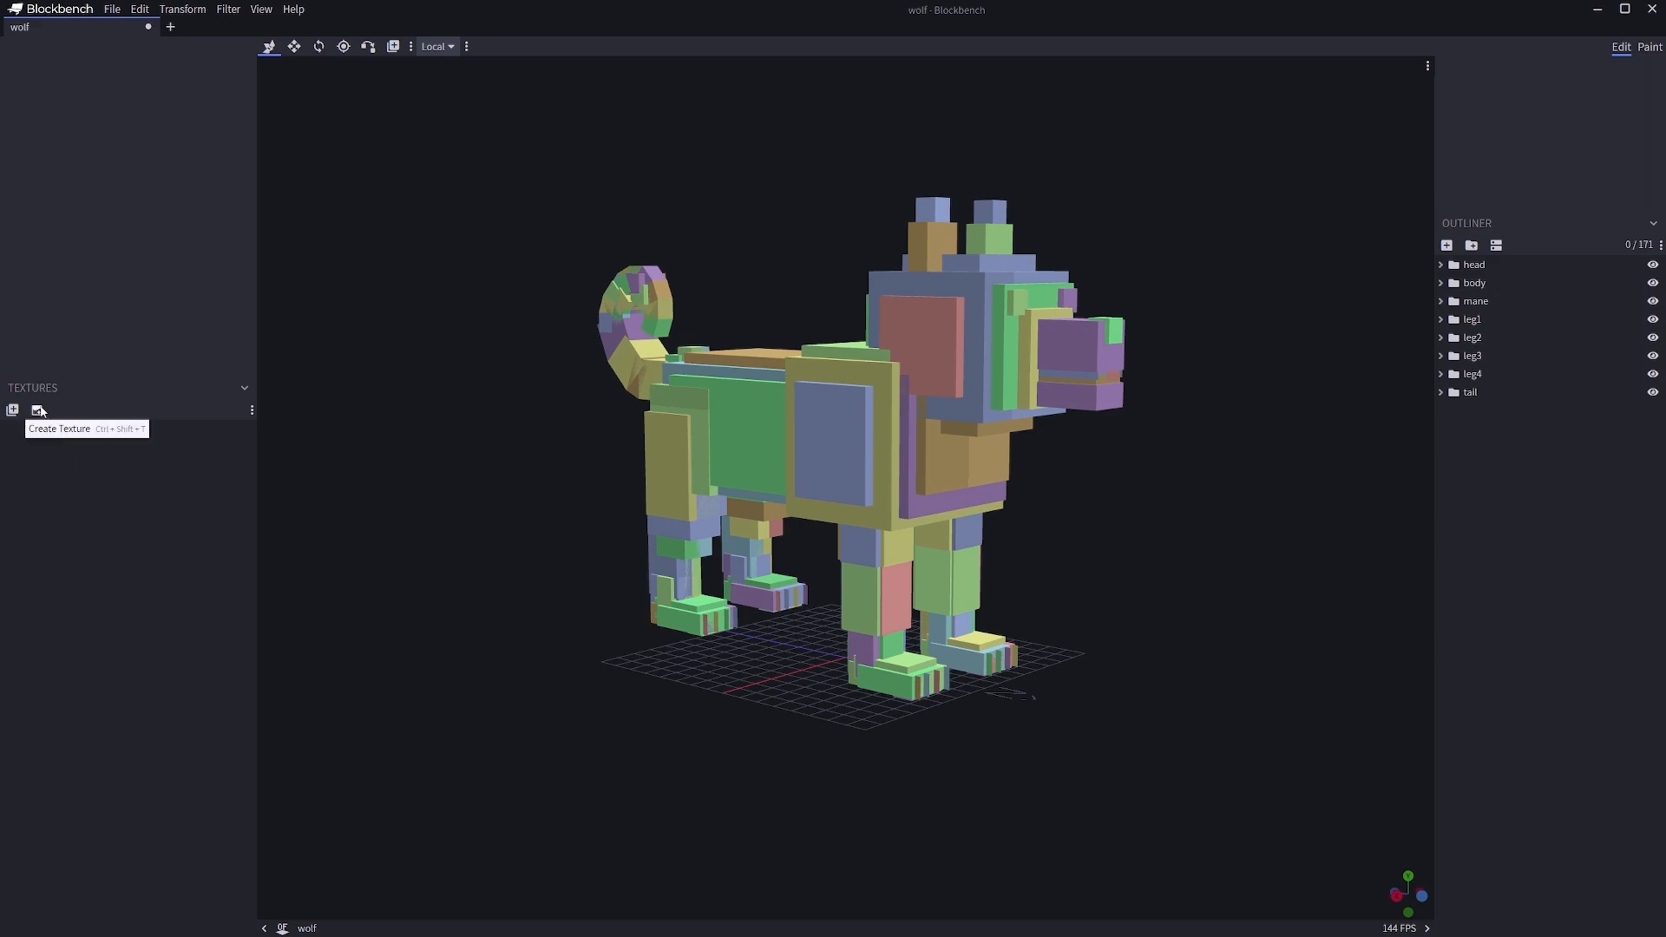
# - Create a texture template named wolf at resolution 512
pyautogui.click(36, 411)
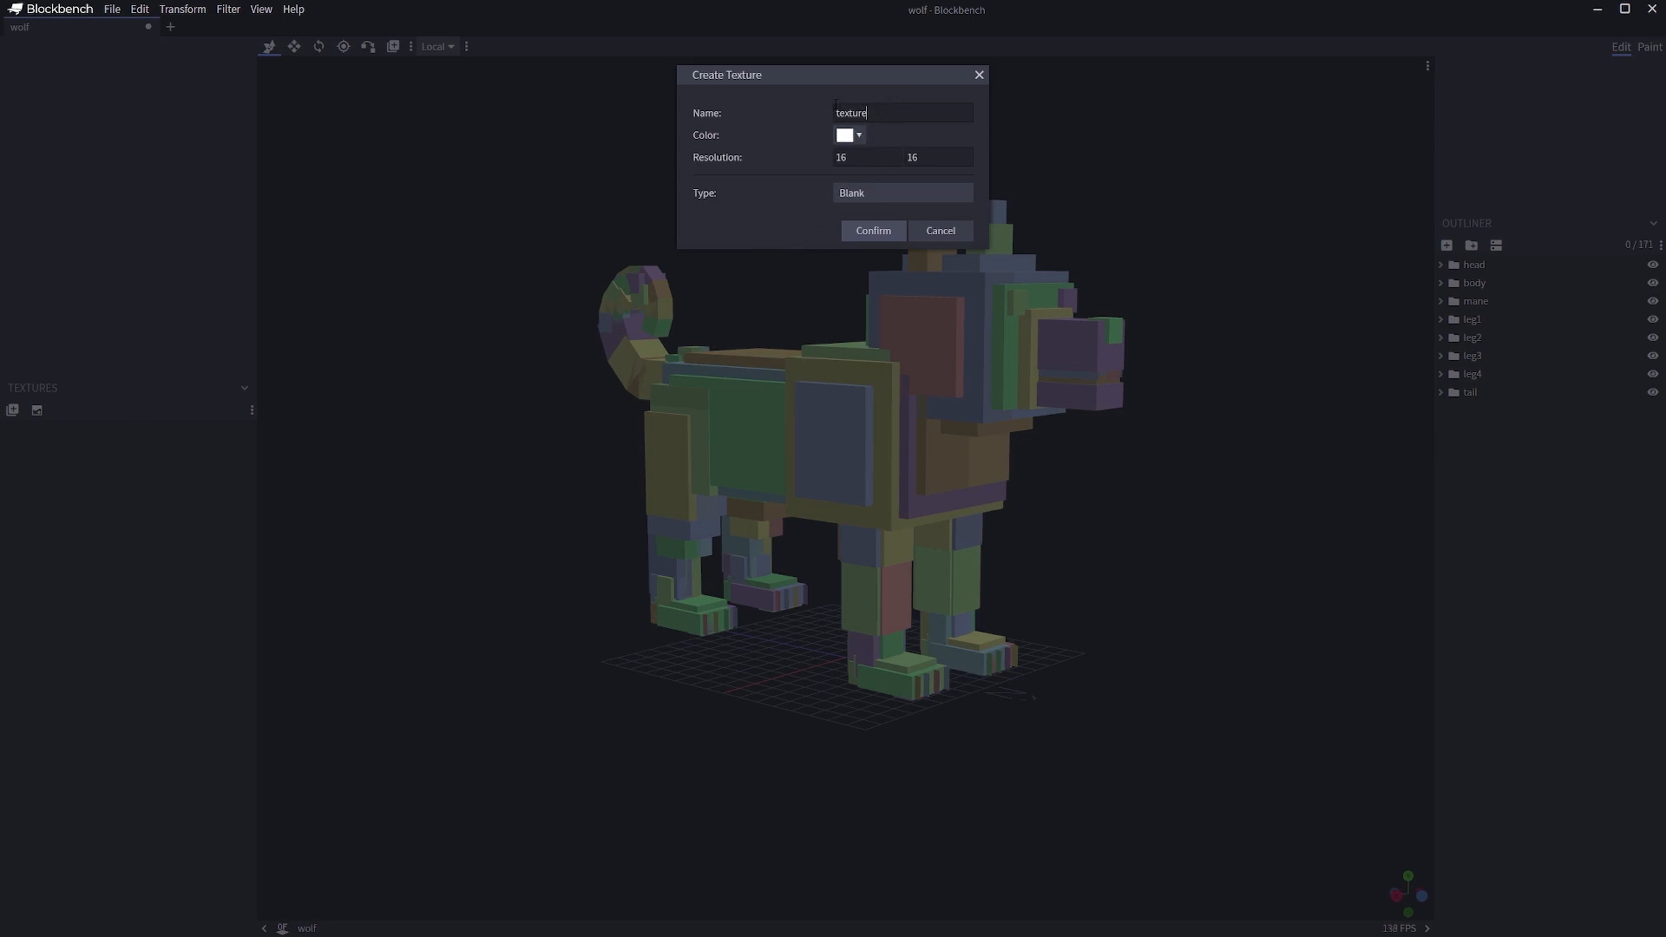
pyautogui.write('wolf')
pyautogui.click(857, 197)
pyautogui.click(857, 196)
pyautogui.click(857, 196)
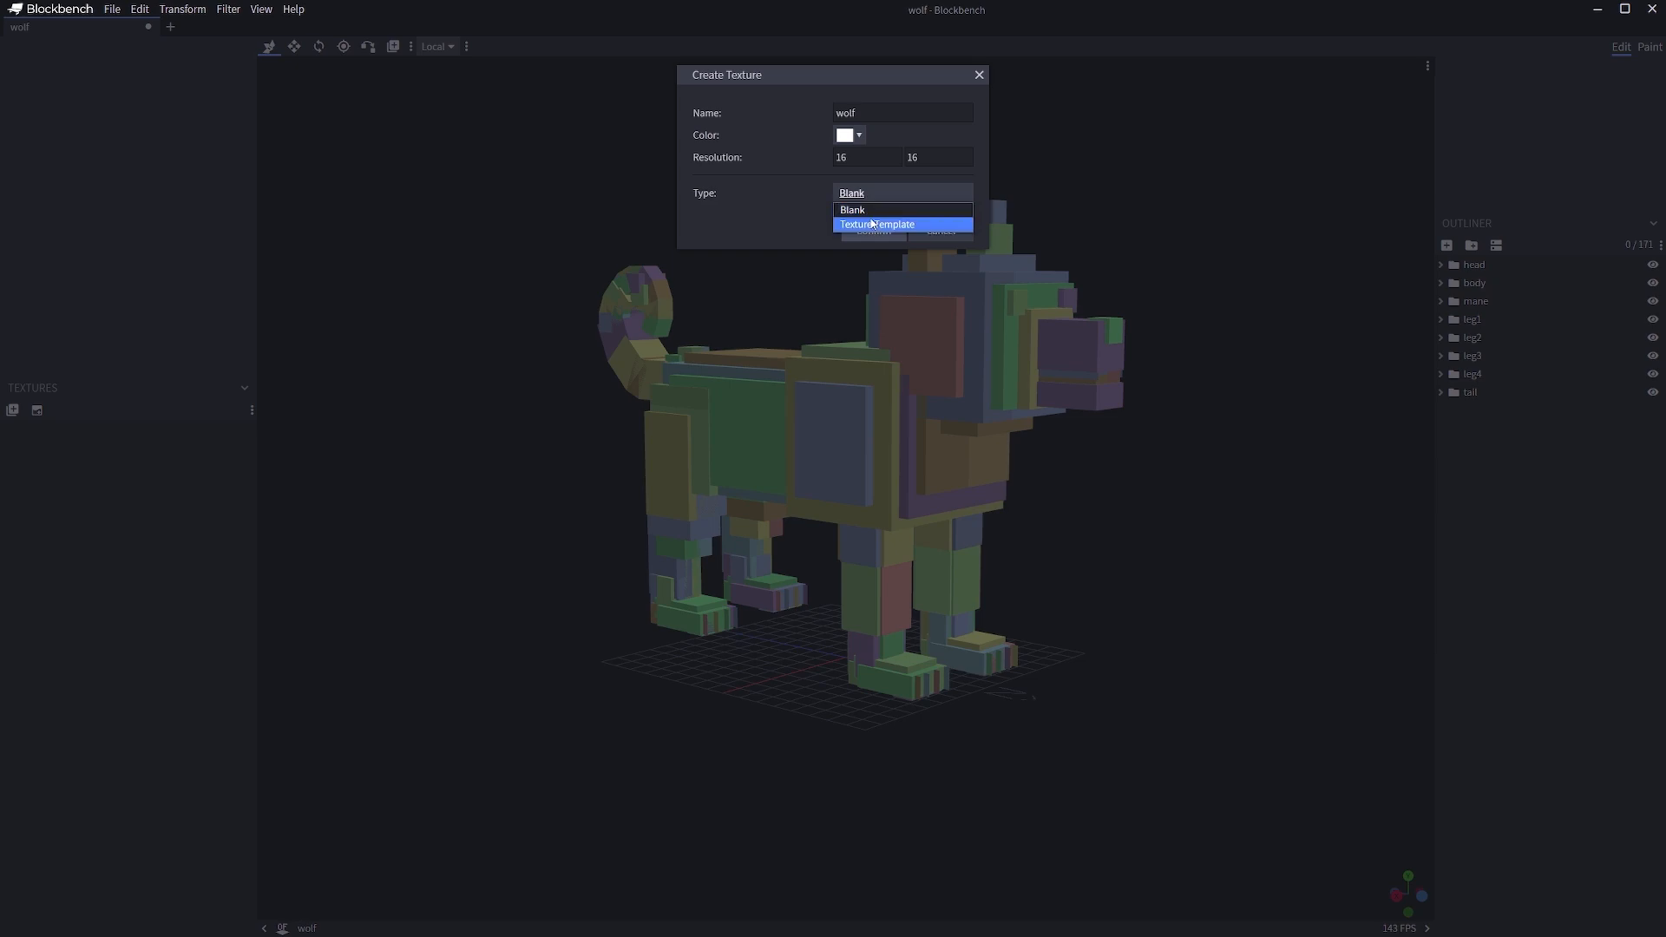
pyautogui.click(882, 225)
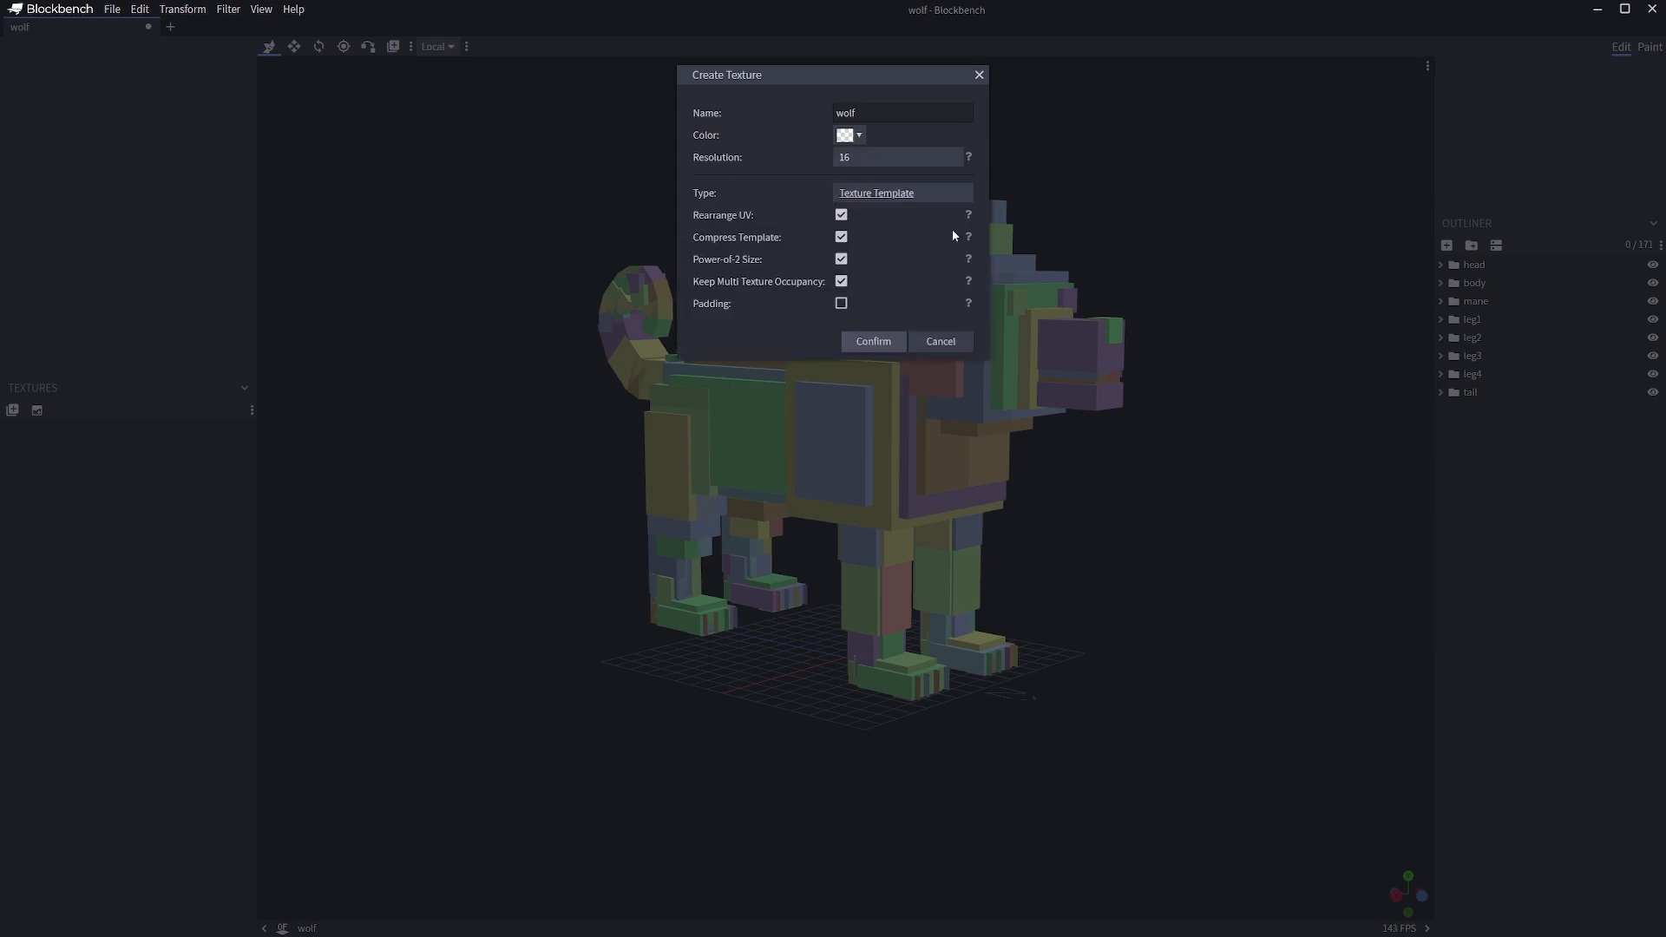
pyautogui.click(914, 157)
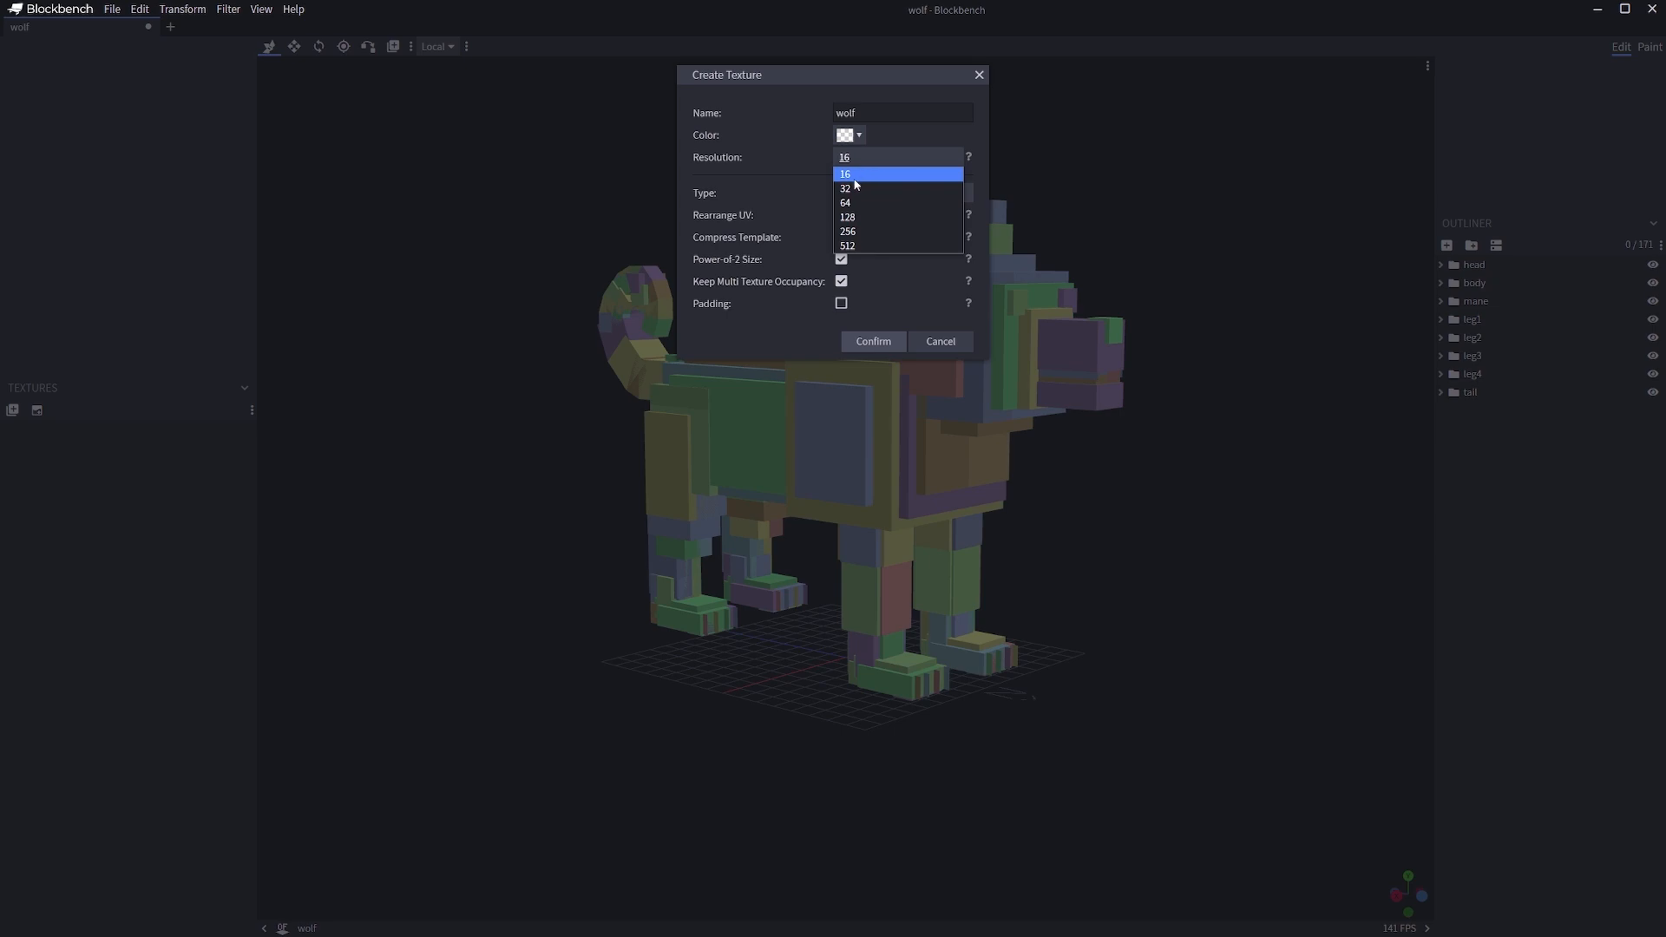
pyautogui.click(849, 246)
pyautogui.click(873, 341)
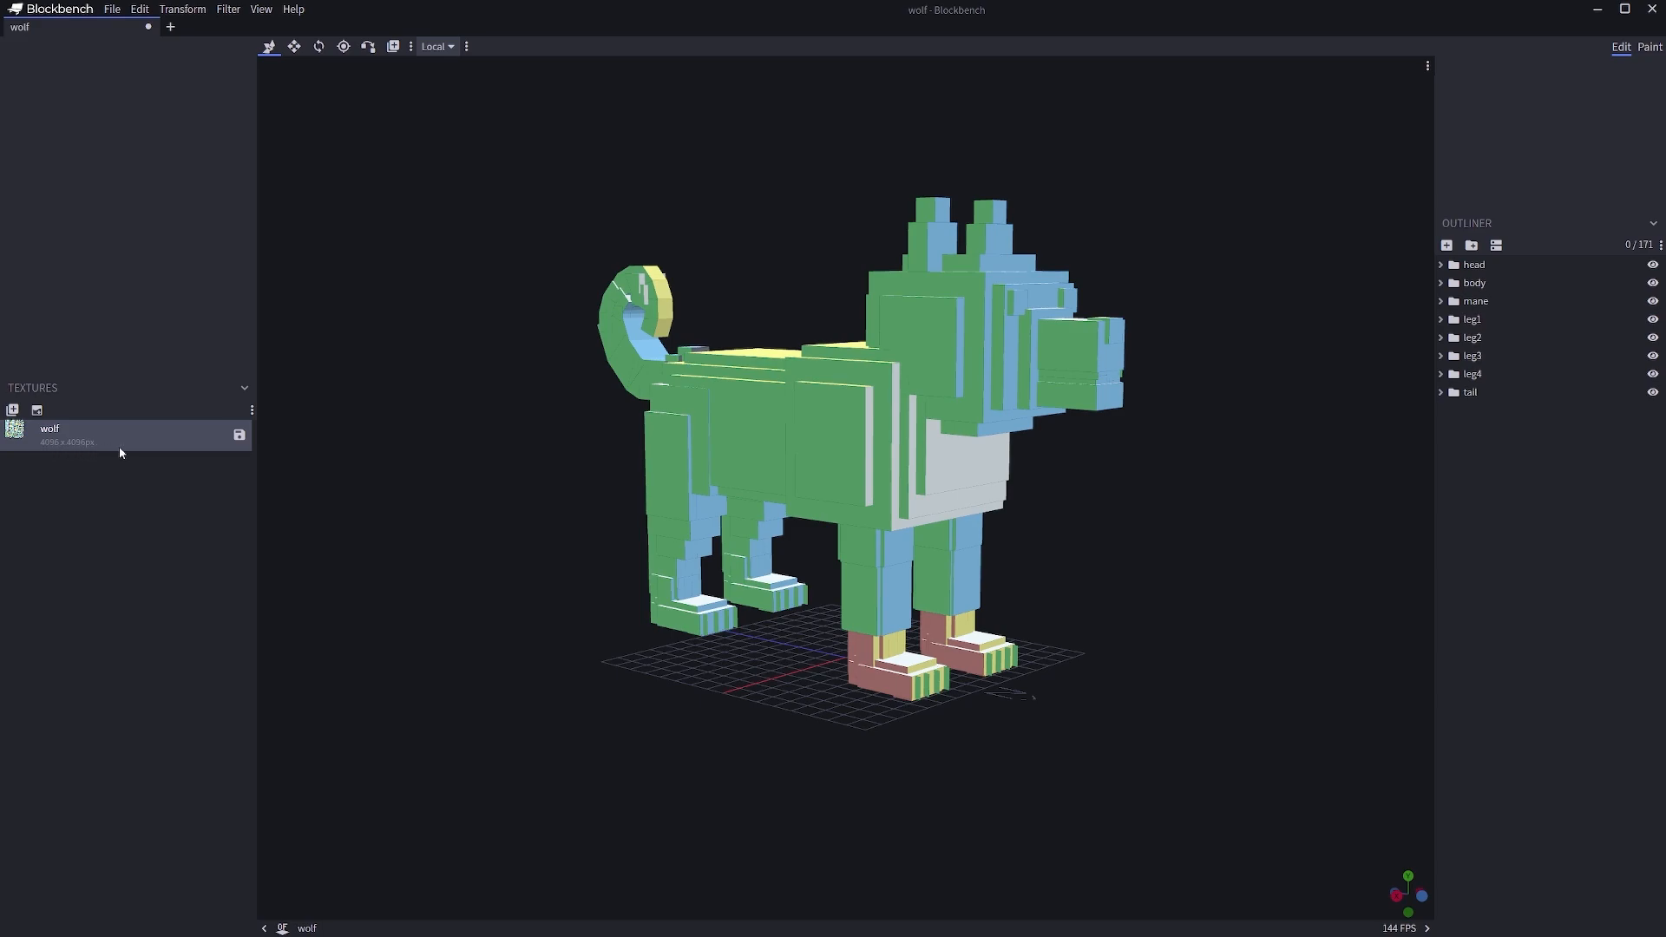
# - Test the texture's pixel size with black brush strokes on the side of the wolf's head, then undo them
pyautogui.scroll(5, 940, 383)
pyautogui.moveTo(736, 178); pyautogui.dragTo(819, 189)
pyautogui.moveTo(820, 189); pyautogui.dragTo(832, 290, button='right')
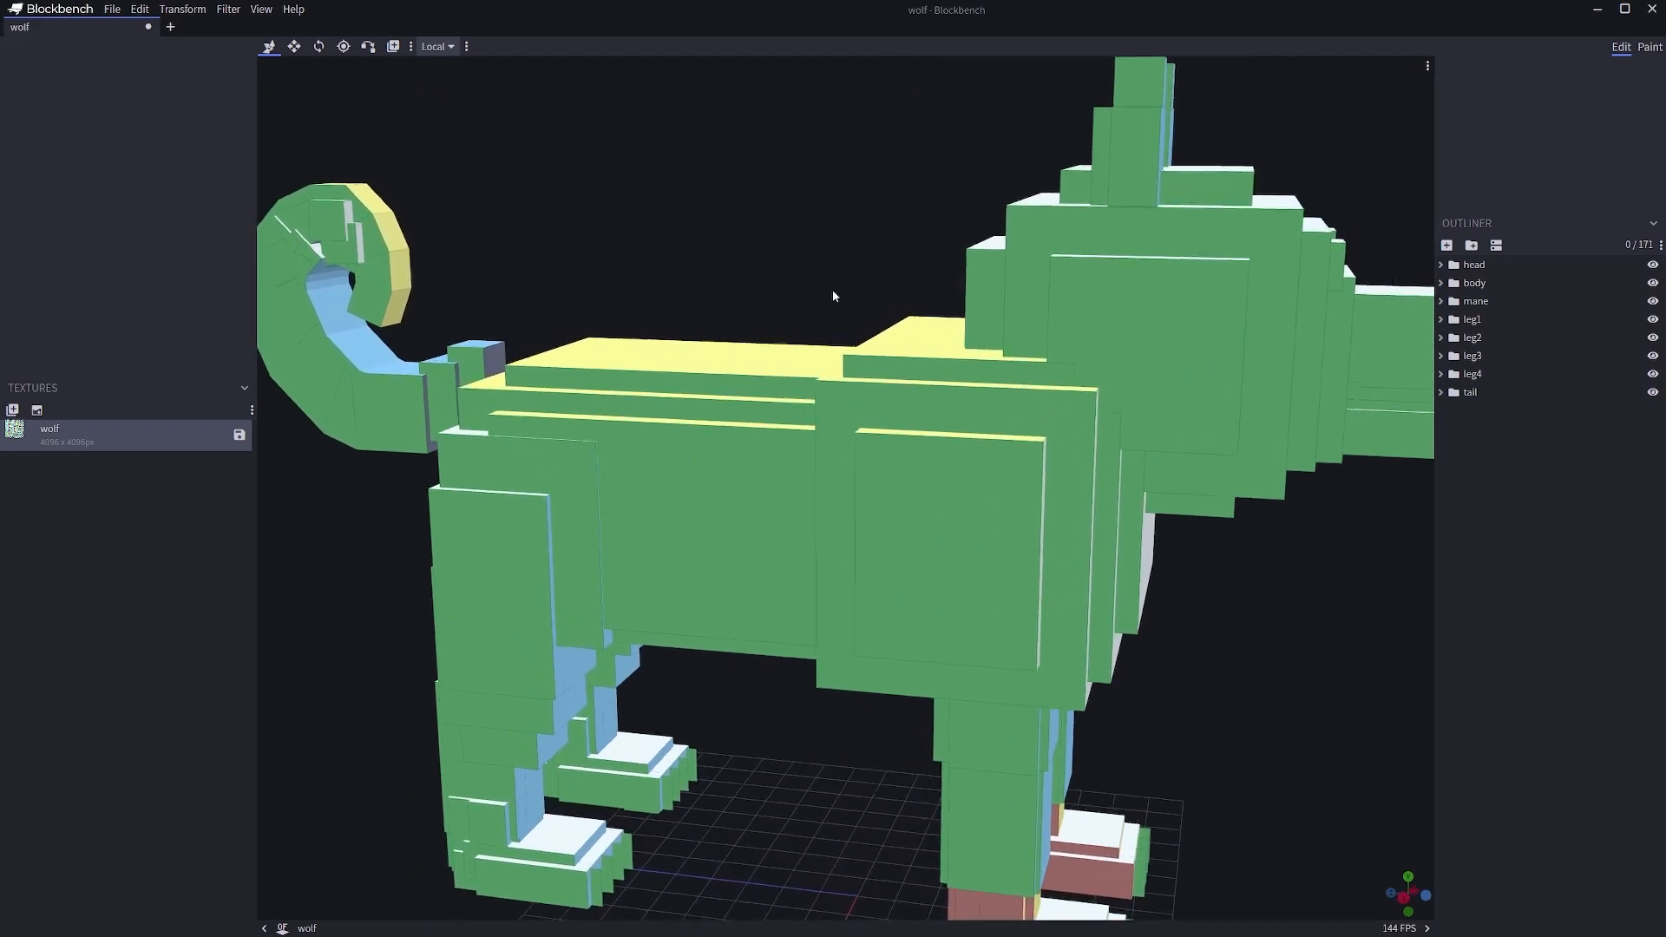
pyautogui.click(1648, 47)
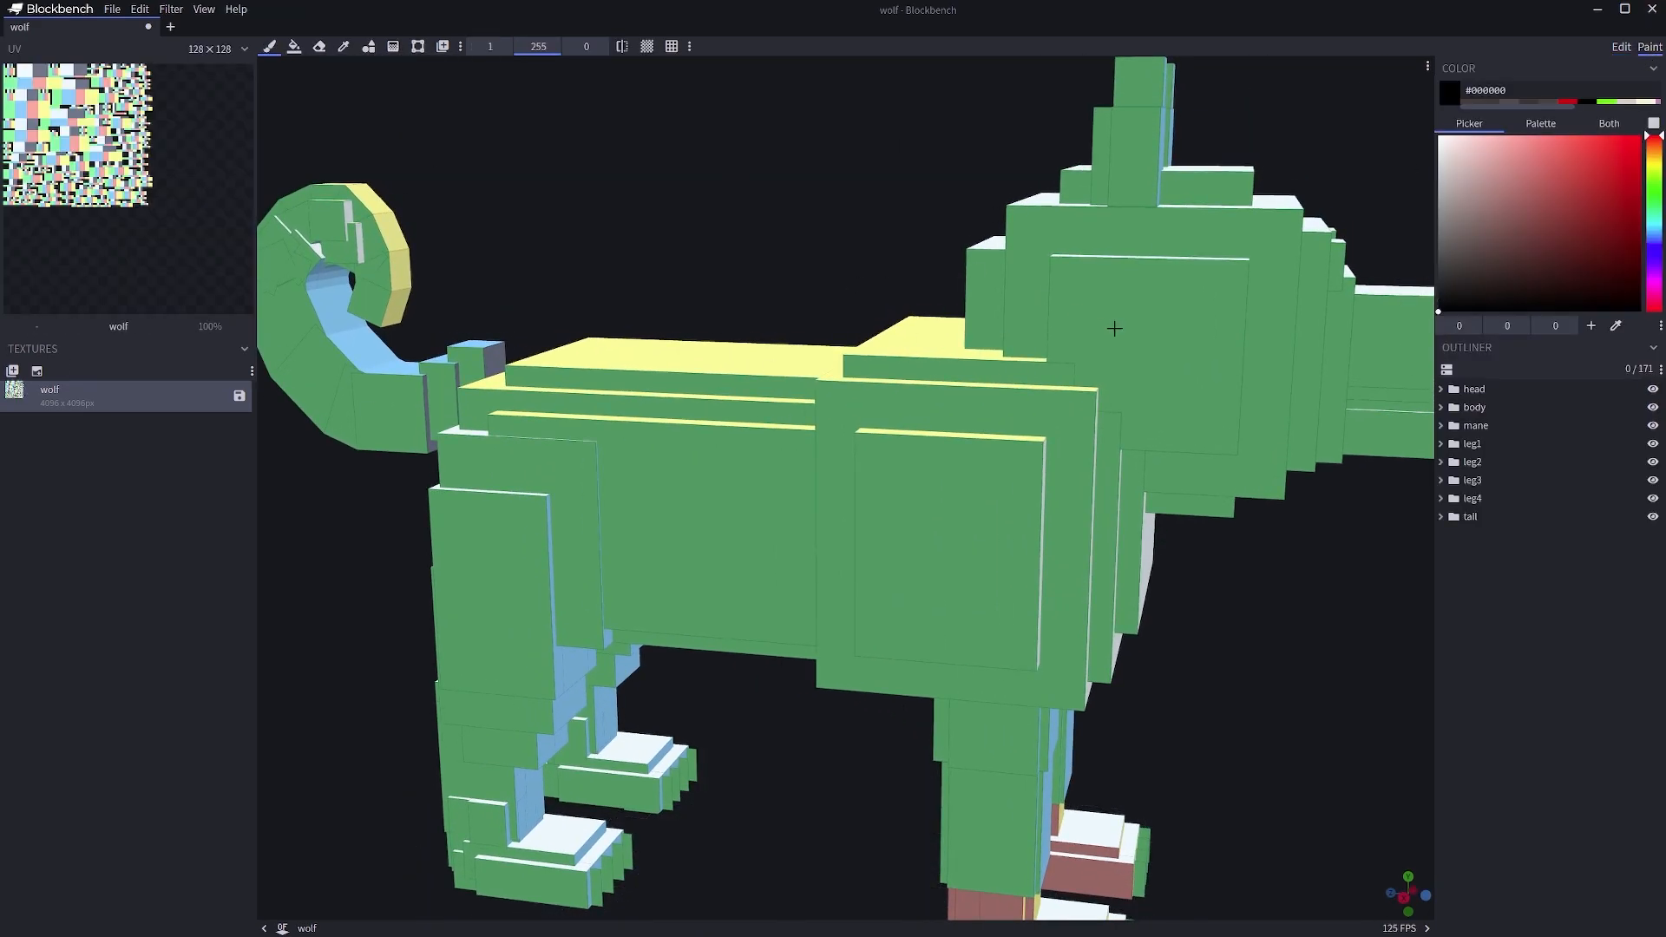
pyautogui.moveTo(1140, 293); pyautogui.dragTo(1142, 328)
pyautogui.scroll(3, 971, 307)
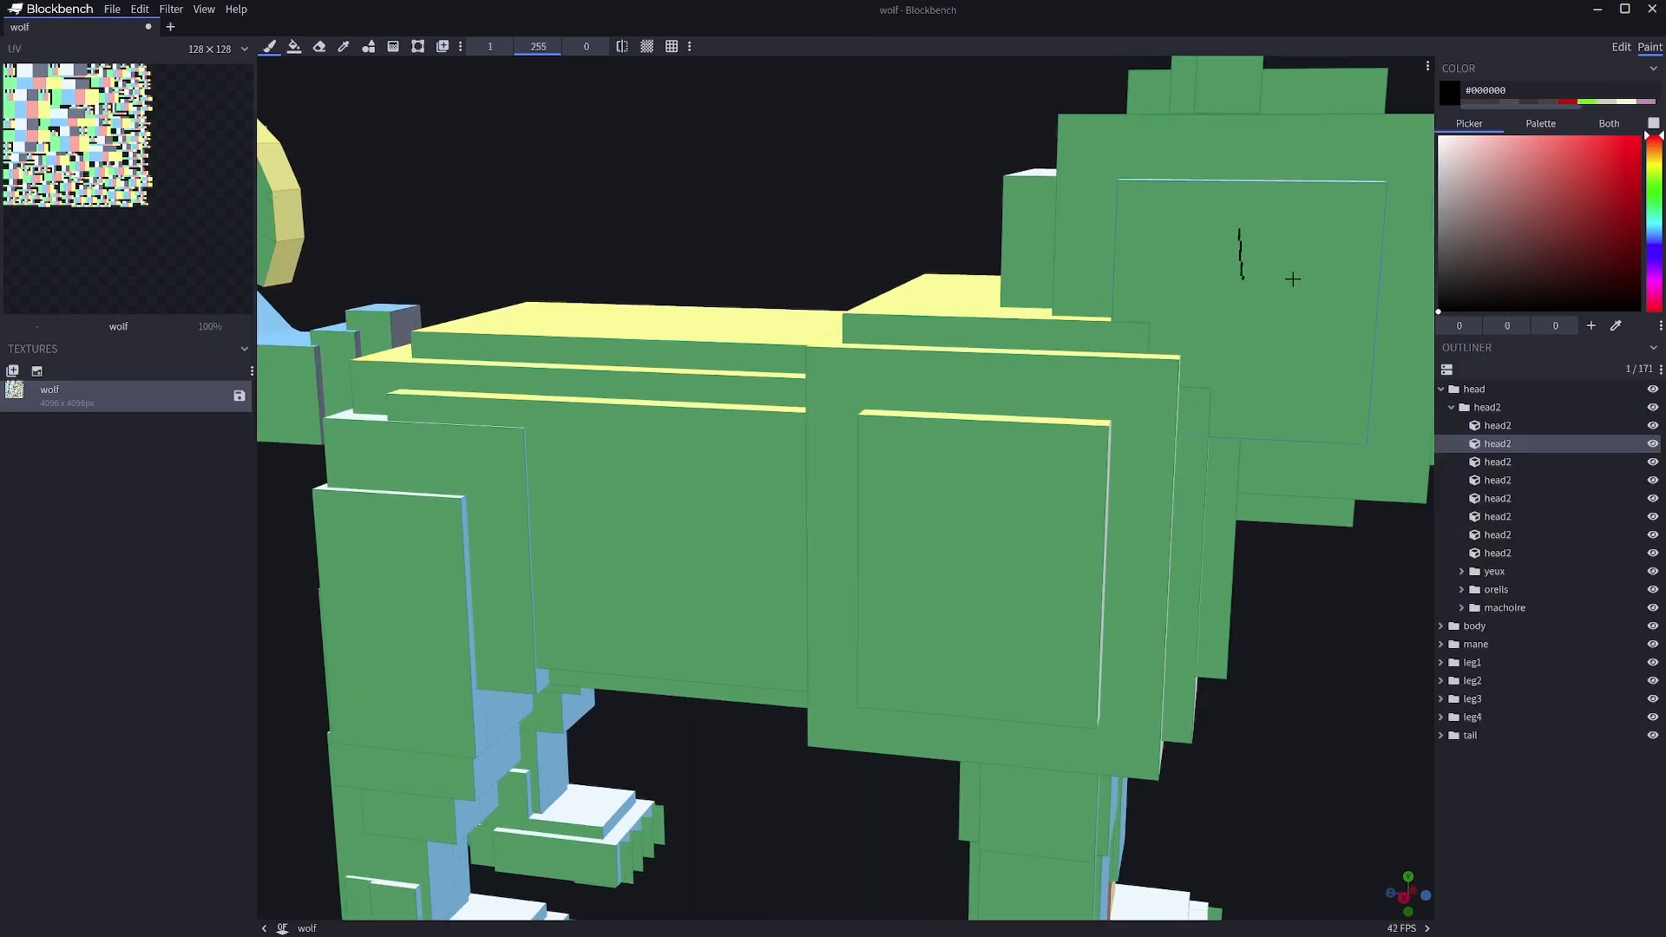
pyautogui.moveTo(1208, 256); pyautogui.dragTo(1288, 255)
pyautogui.hotkey('ctrl', 'z')
pyautogui.hotkey('ctrl', 'z')
# - Delete the wolf texture and create a new texture template at resolution 16 in its place
pyautogui.click(1617, 47)
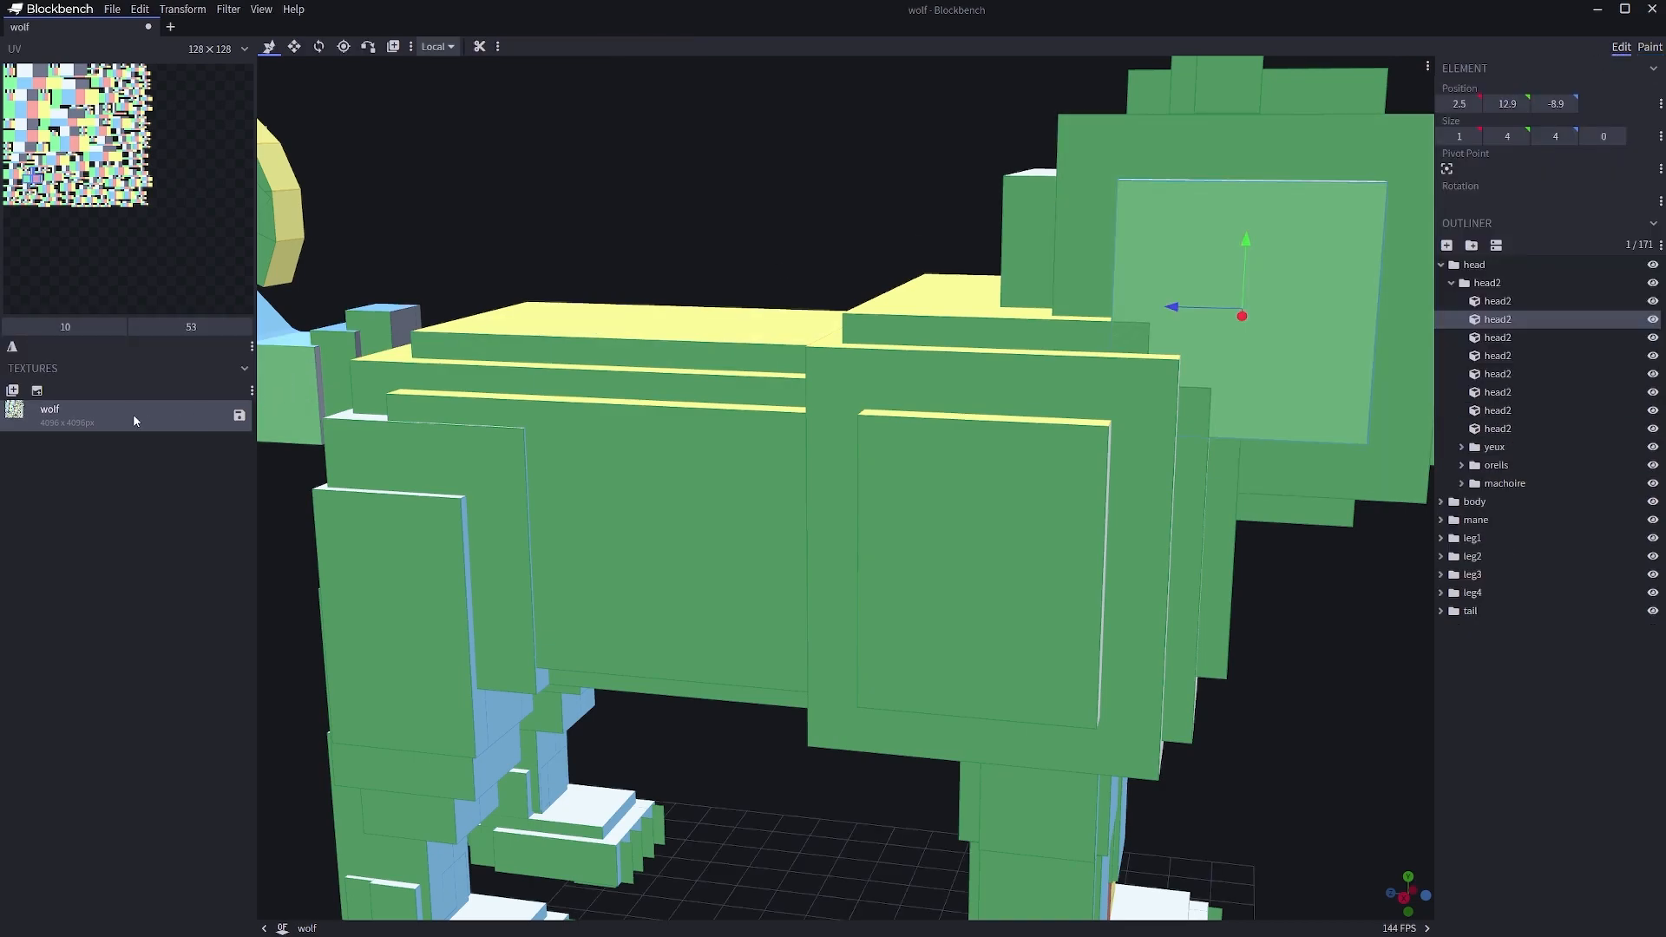
pyautogui.press('Delete')
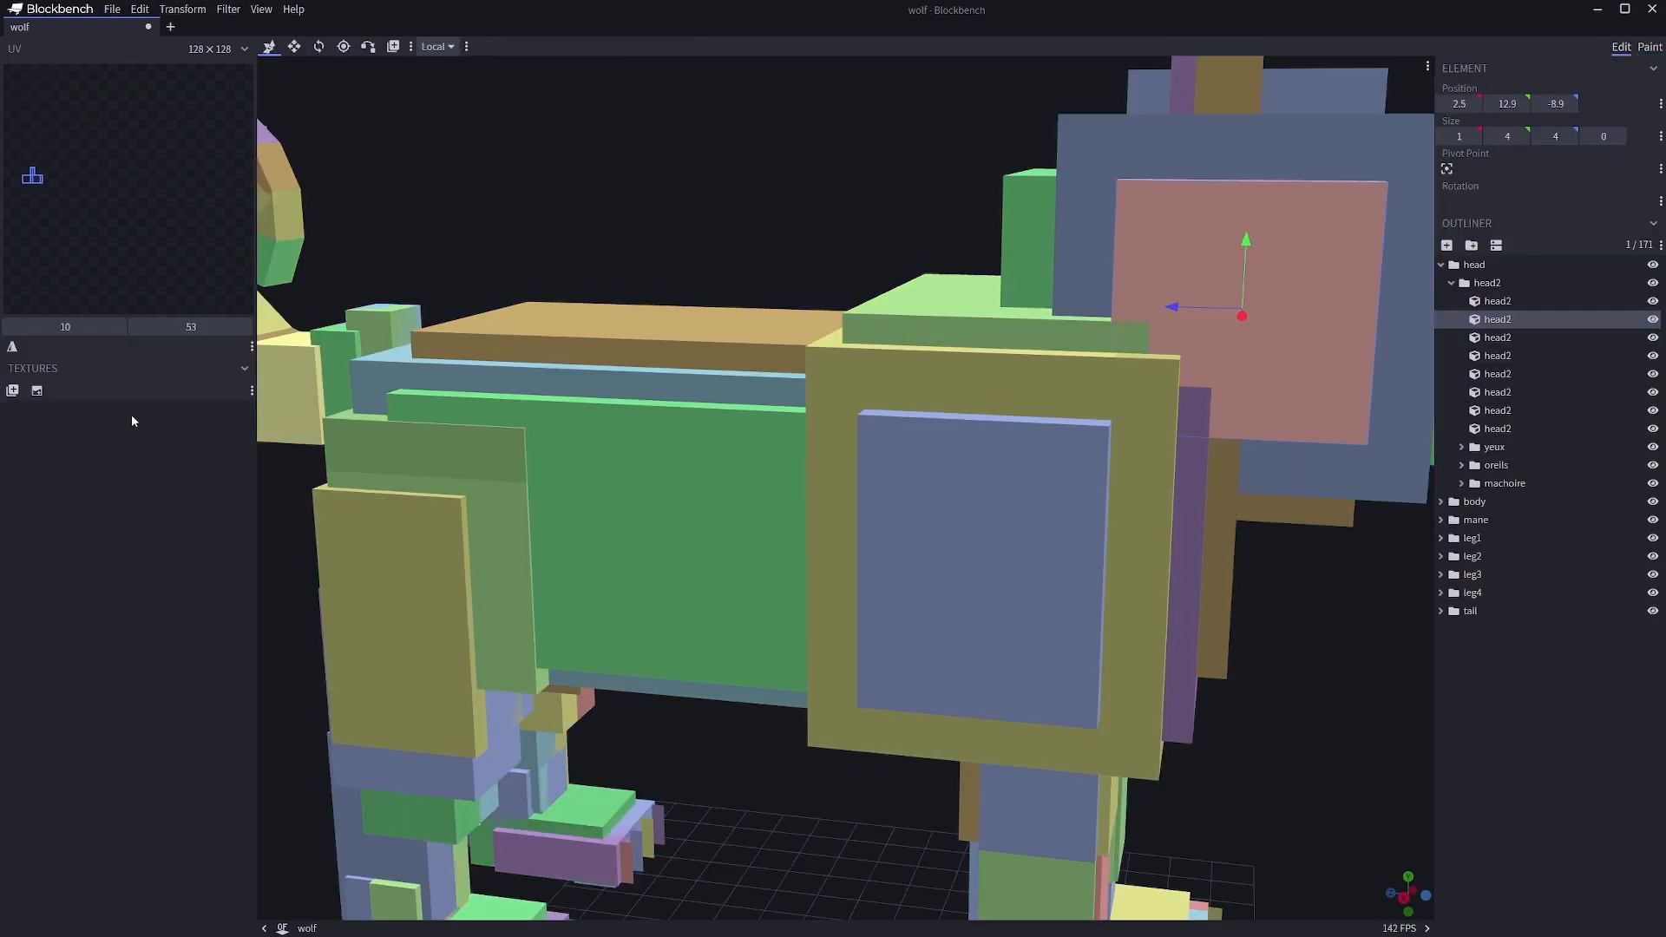
pyautogui.click(37, 391)
pyautogui.click(868, 193)
pyautogui.click(872, 224)
pyautogui.click(871, 164)
pyautogui.click(872, 341)
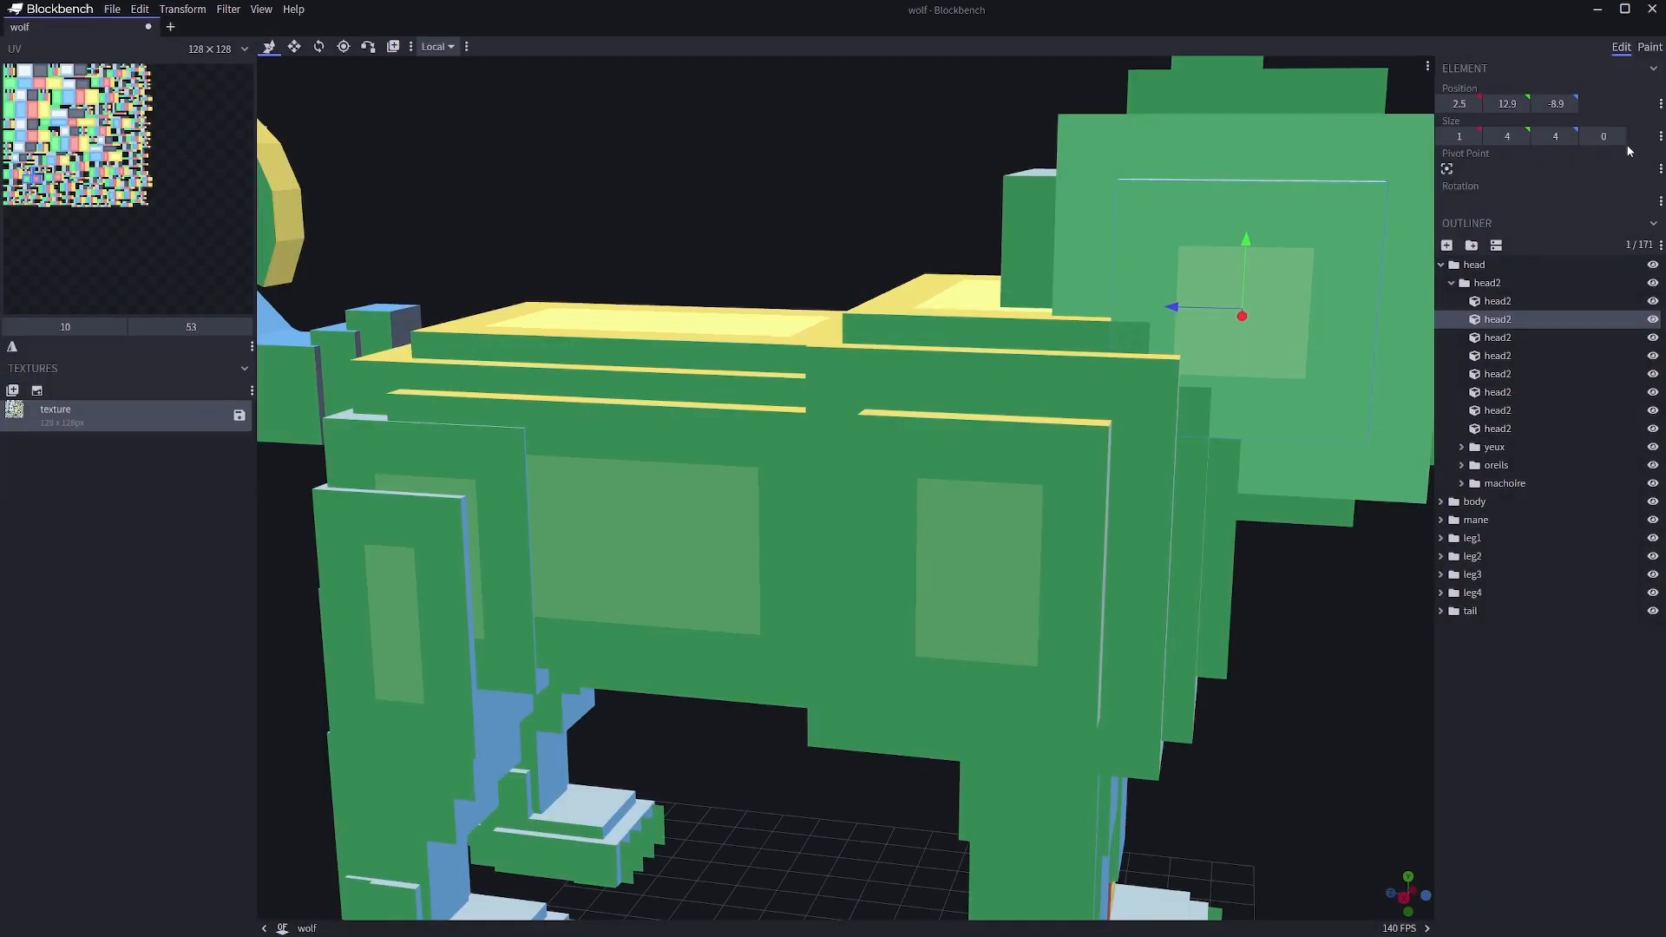
# - Paint black test pixels on the side of the mane and the side of the head
pyautogui.click(1649, 47)
pyautogui.click(949, 512)
pyautogui.click(948, 568)
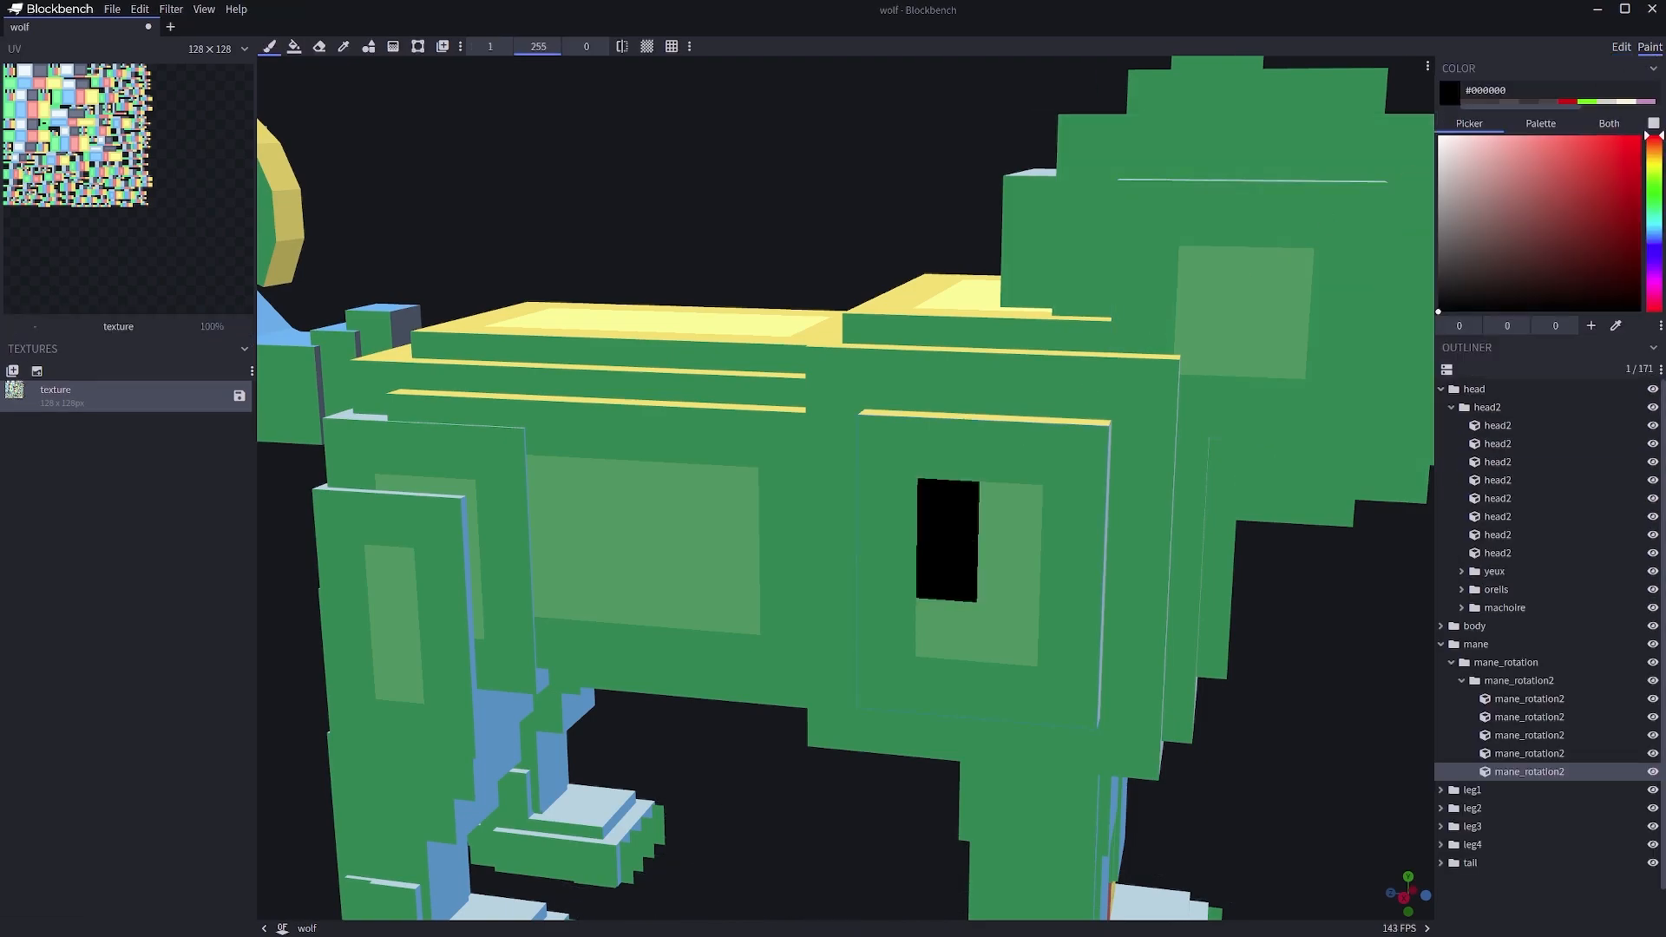
pyautogui.click(1011, 518)
pyautogui.click(1009, 573)
pyautogui.click(1277, 279)
pyautogui.click(1211, 278)
pyautogui.click(1210, 345)
pyautogui.click(1274, 346)
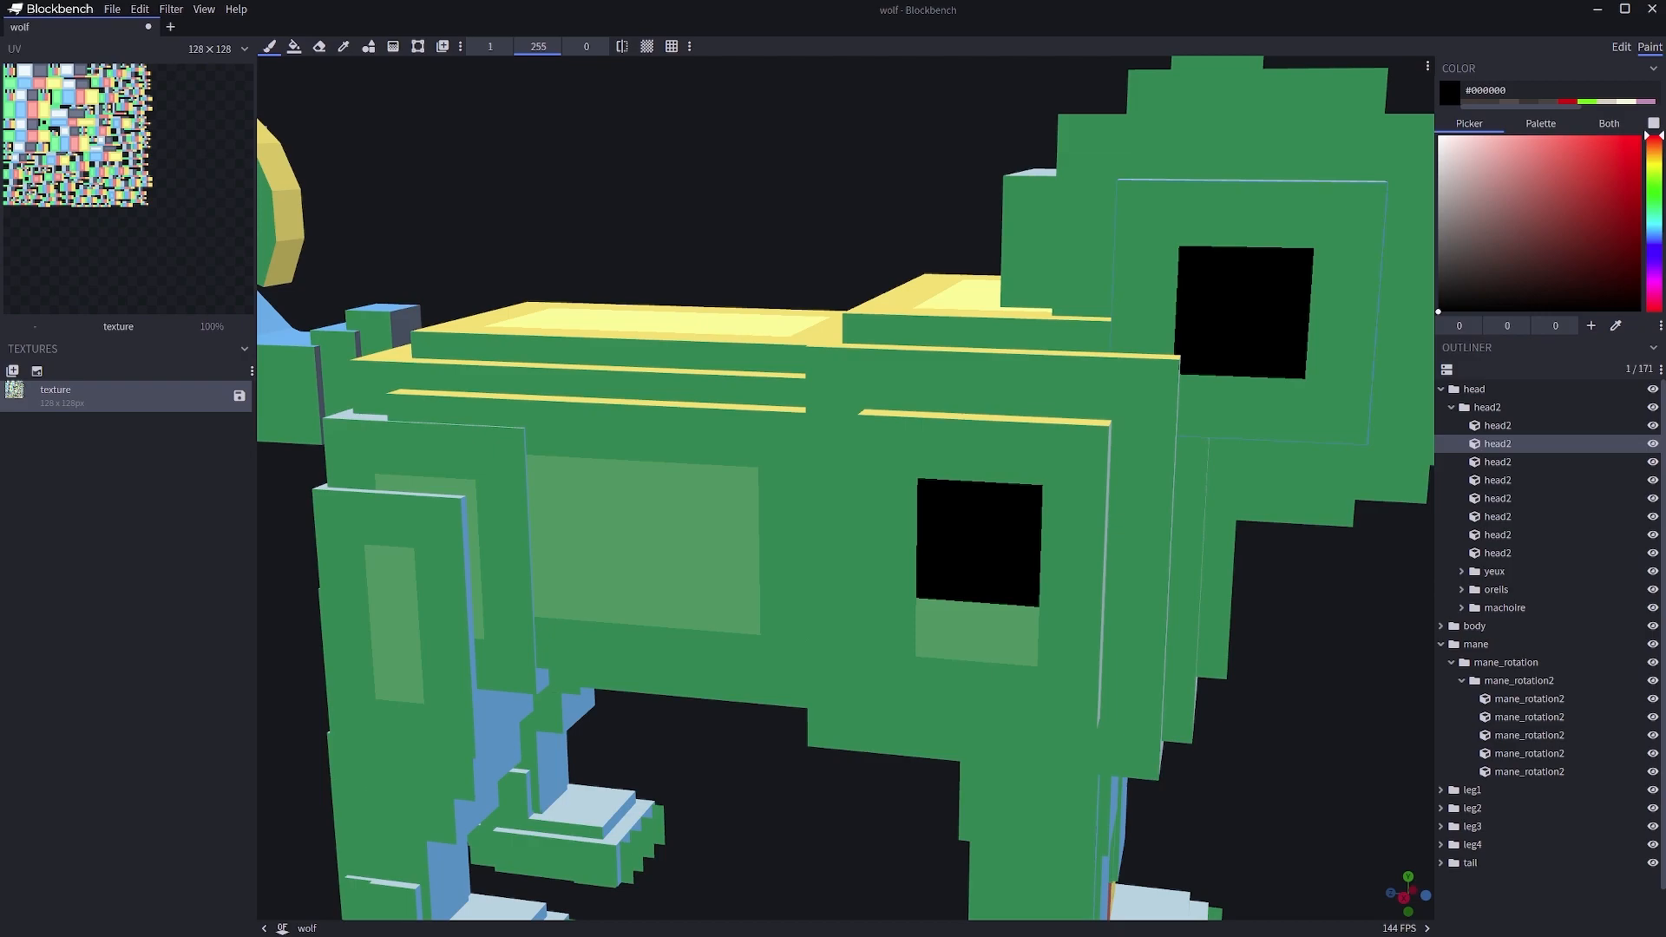
# - Undo all the black test pixels on the mane and head
pyautogui.hotkey('ctrl', 'z')
pyautogui.hotkey('ctrl', 'z')
pyautogui.hotkey('ctrl', 'z')
pyautogui.hotkey('ctrl', 'z')
pyautogui.hotkey('ctrl', 'z')
pyautogui.hotkey('ctrl', 'z')
pyautogui.hotkey('ctrl', 'z')
pyautogui.hotkey('ctrl', 'z')
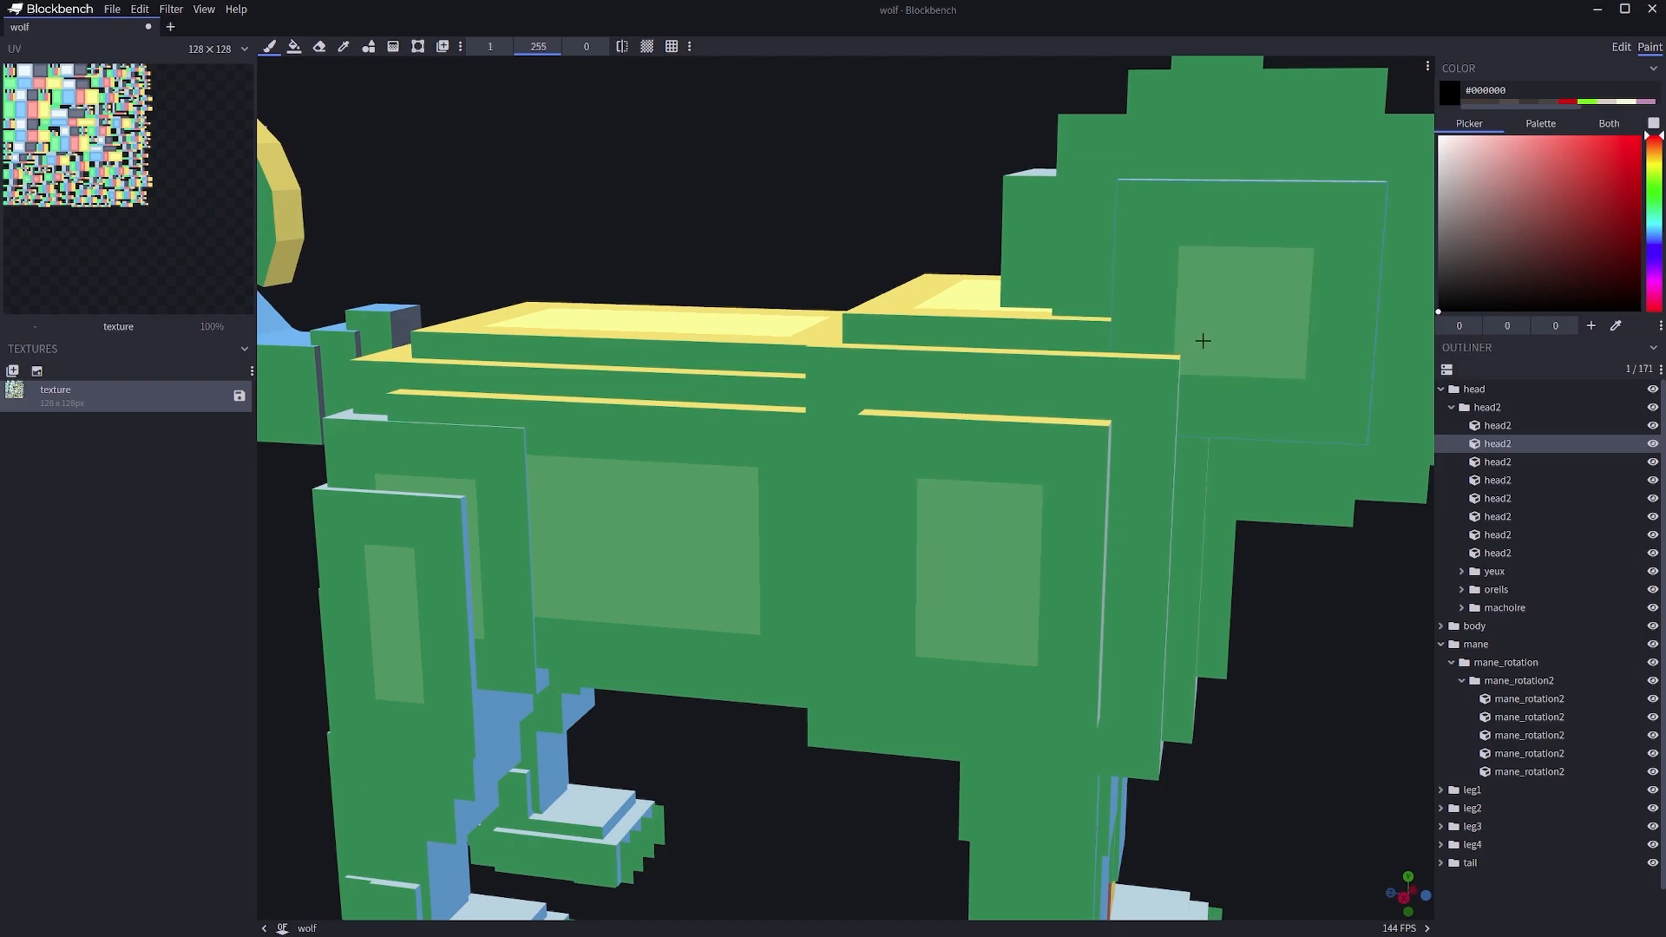
pyautogui.scroll(-8, 784, 342)
pyautogui.moveTo(766, 216); pyautogui.dragTo(850, 212)
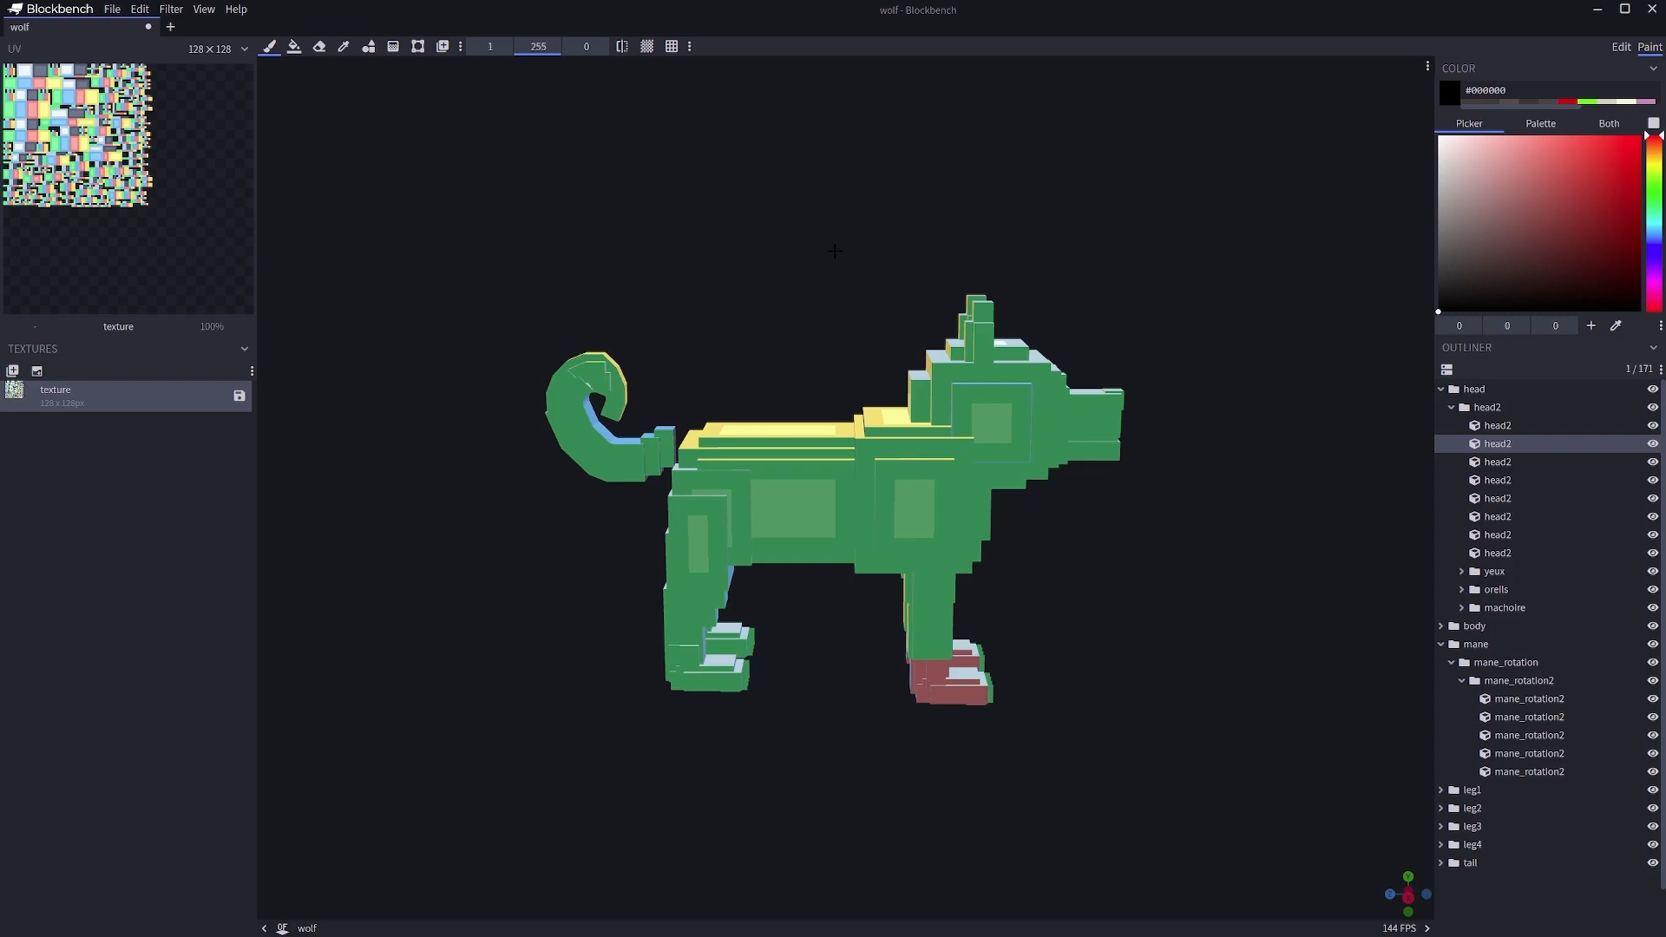
pyautogui.moveTo(677, 176); pyautogui.dragTo(595, 253)
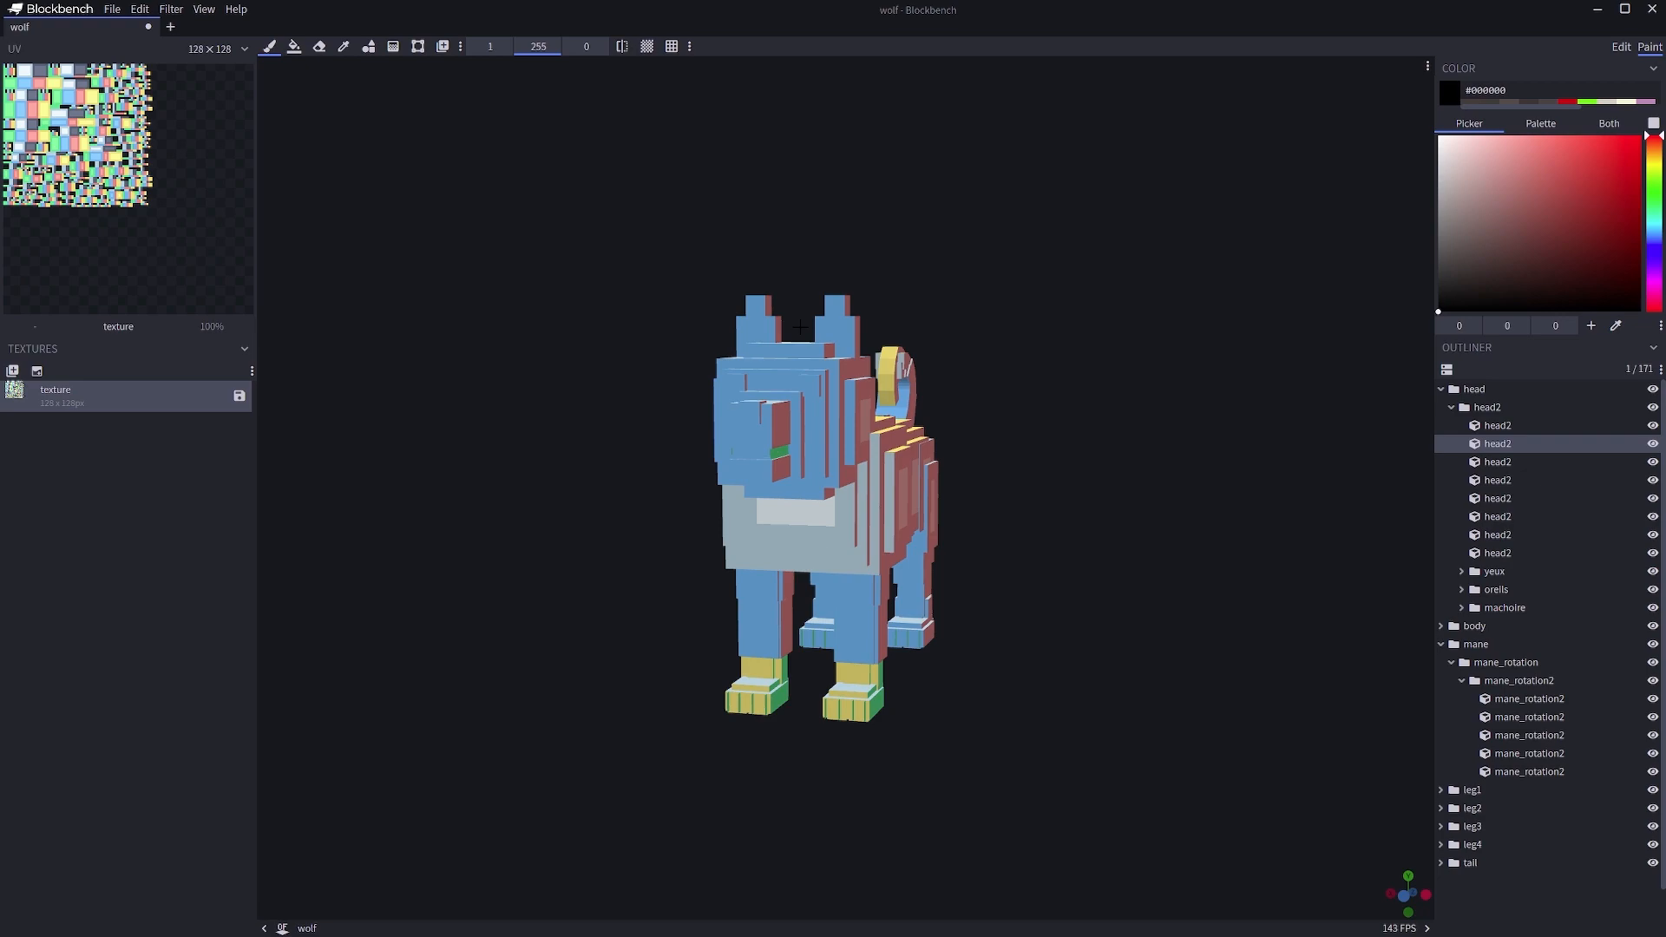
pyautogui.moveTo(610, 310); pyautogui.dragTo(753, 301)
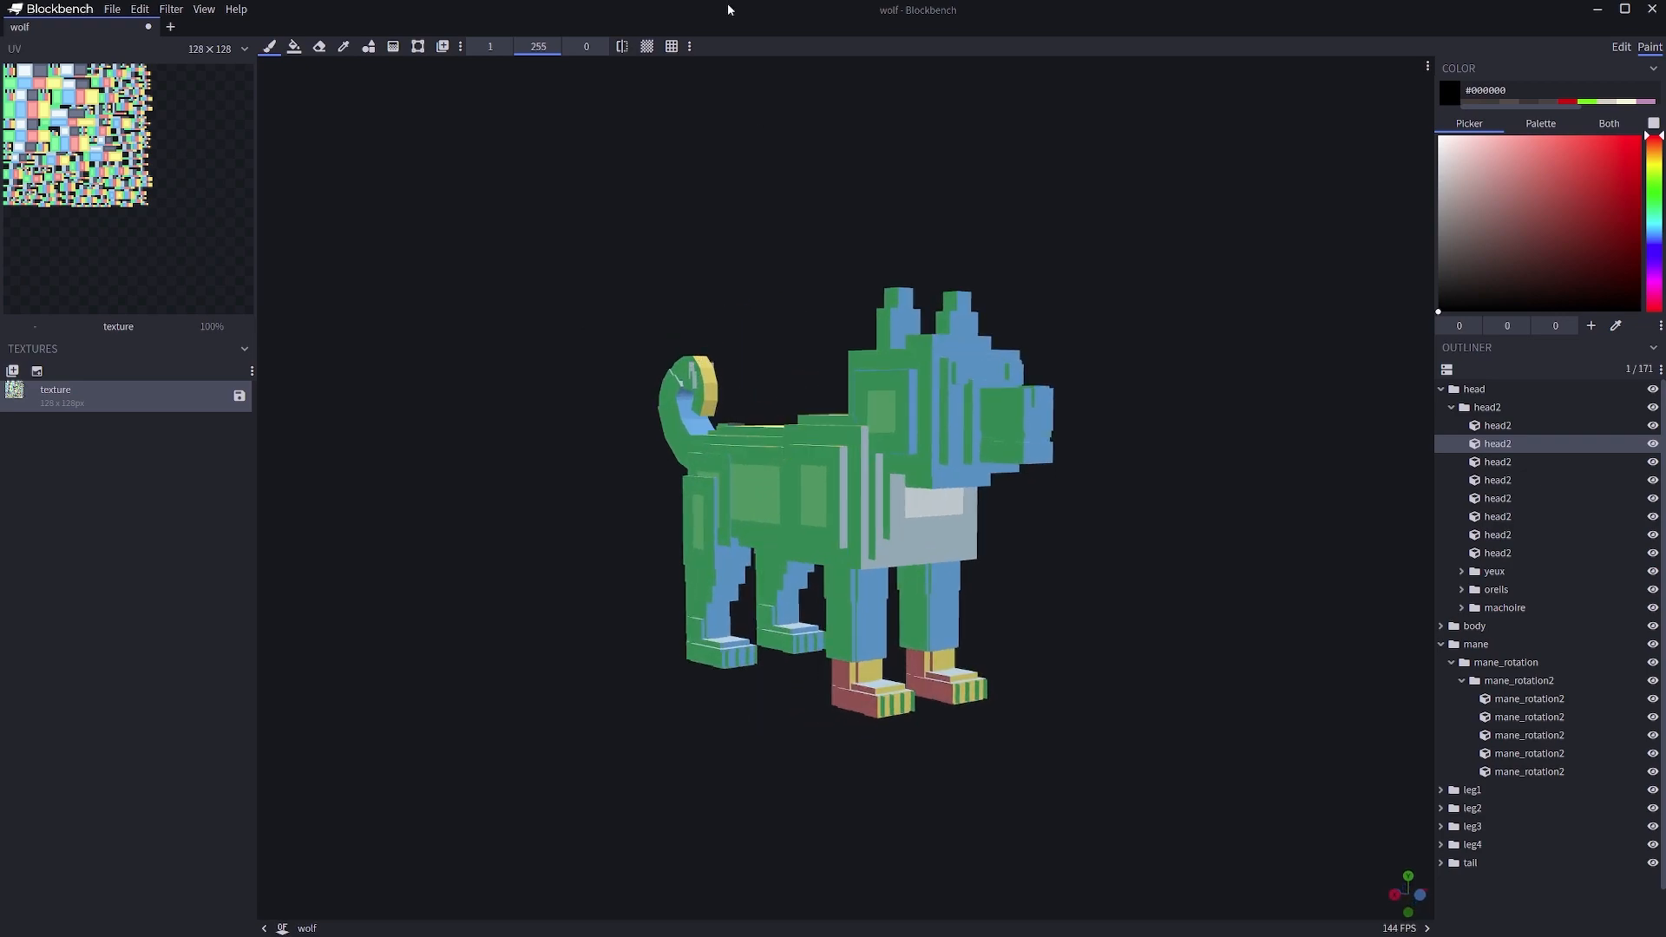
# - Switch to Firefox and search Google Images for akita inu
pyautogui.press('c')
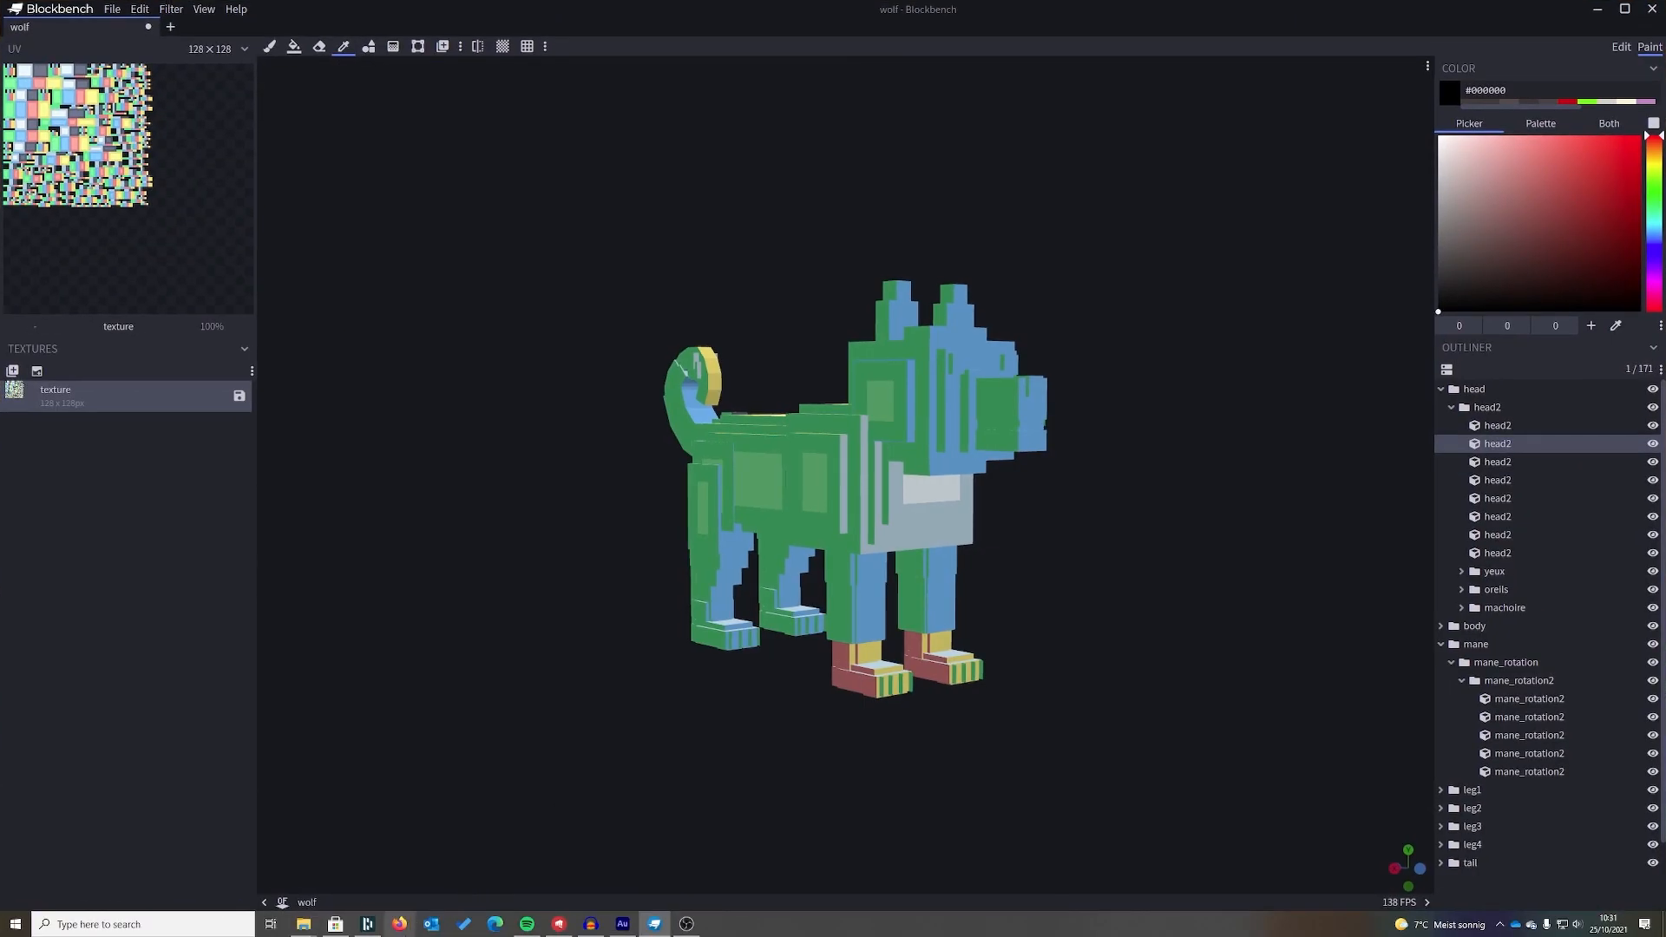
pyautogui.click(399, 924)
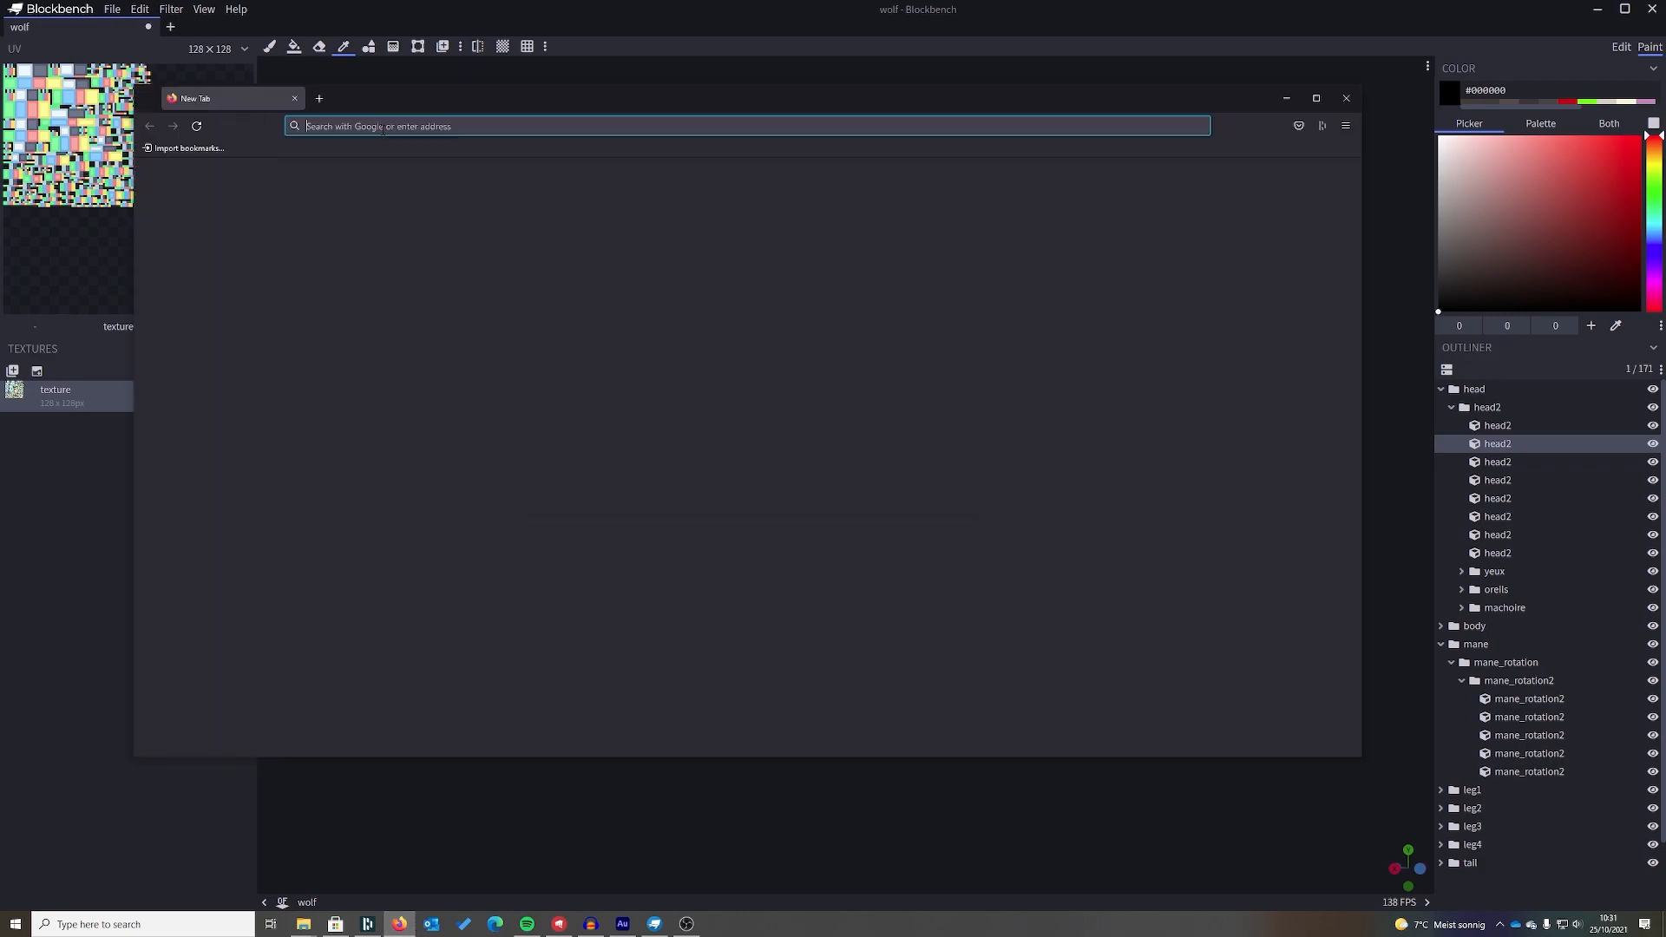
pyautogui.click(383, 130)
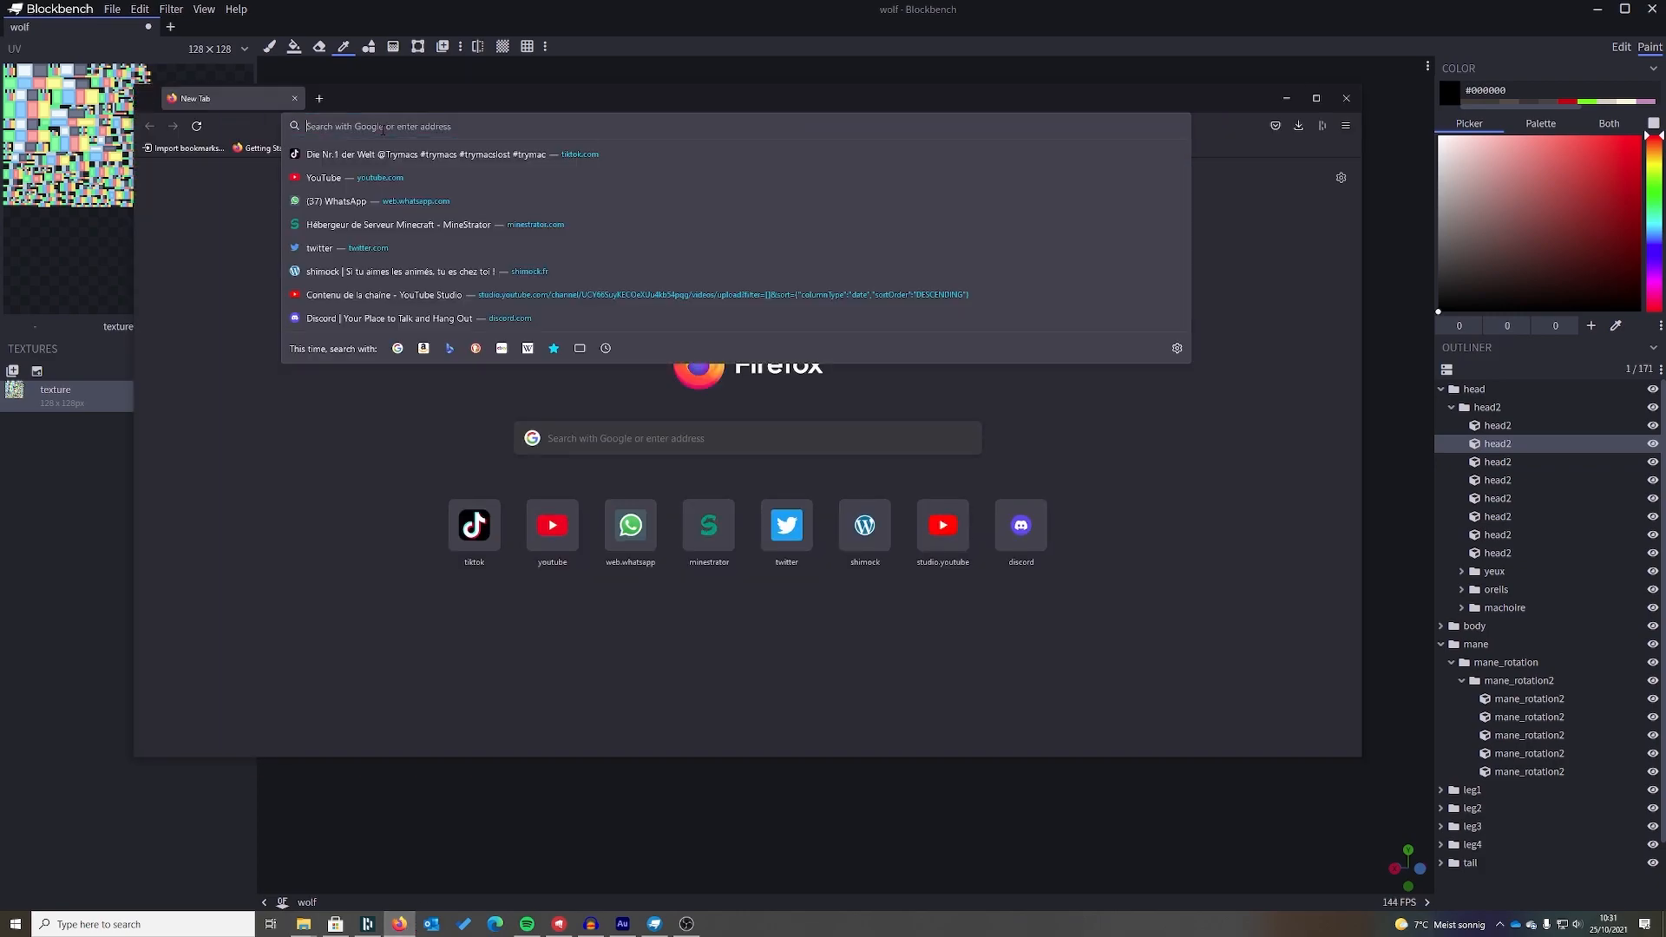
pyautogui.write('c')
pyautogui.press('BackSpace')
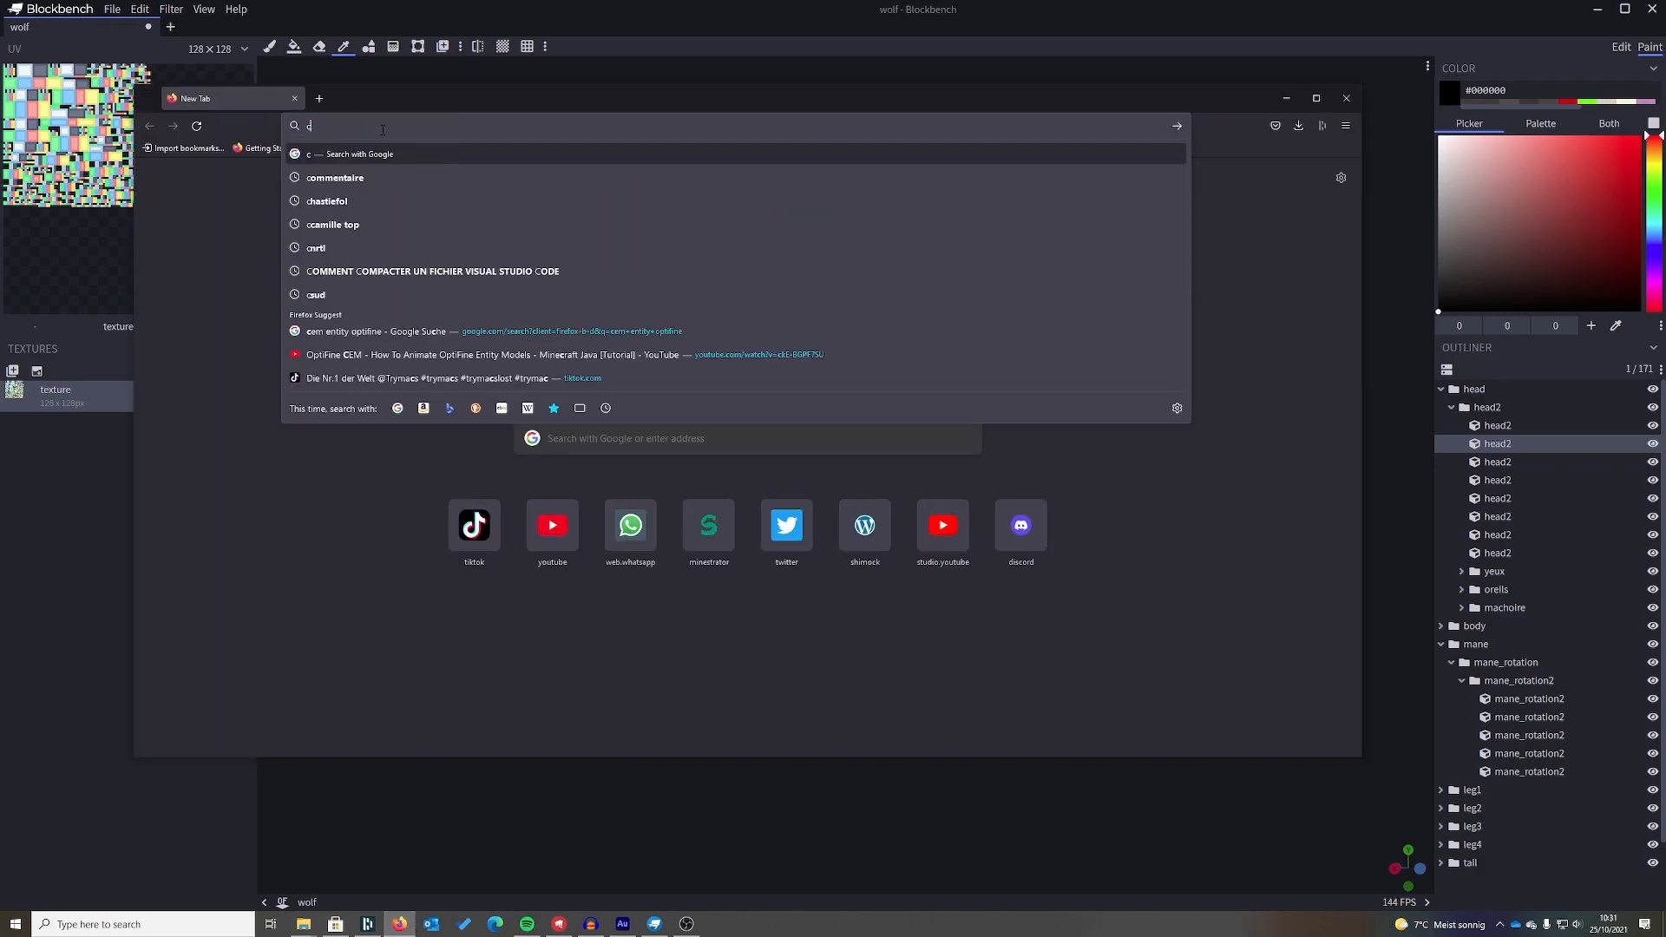
pyautogui.write('akita inu')
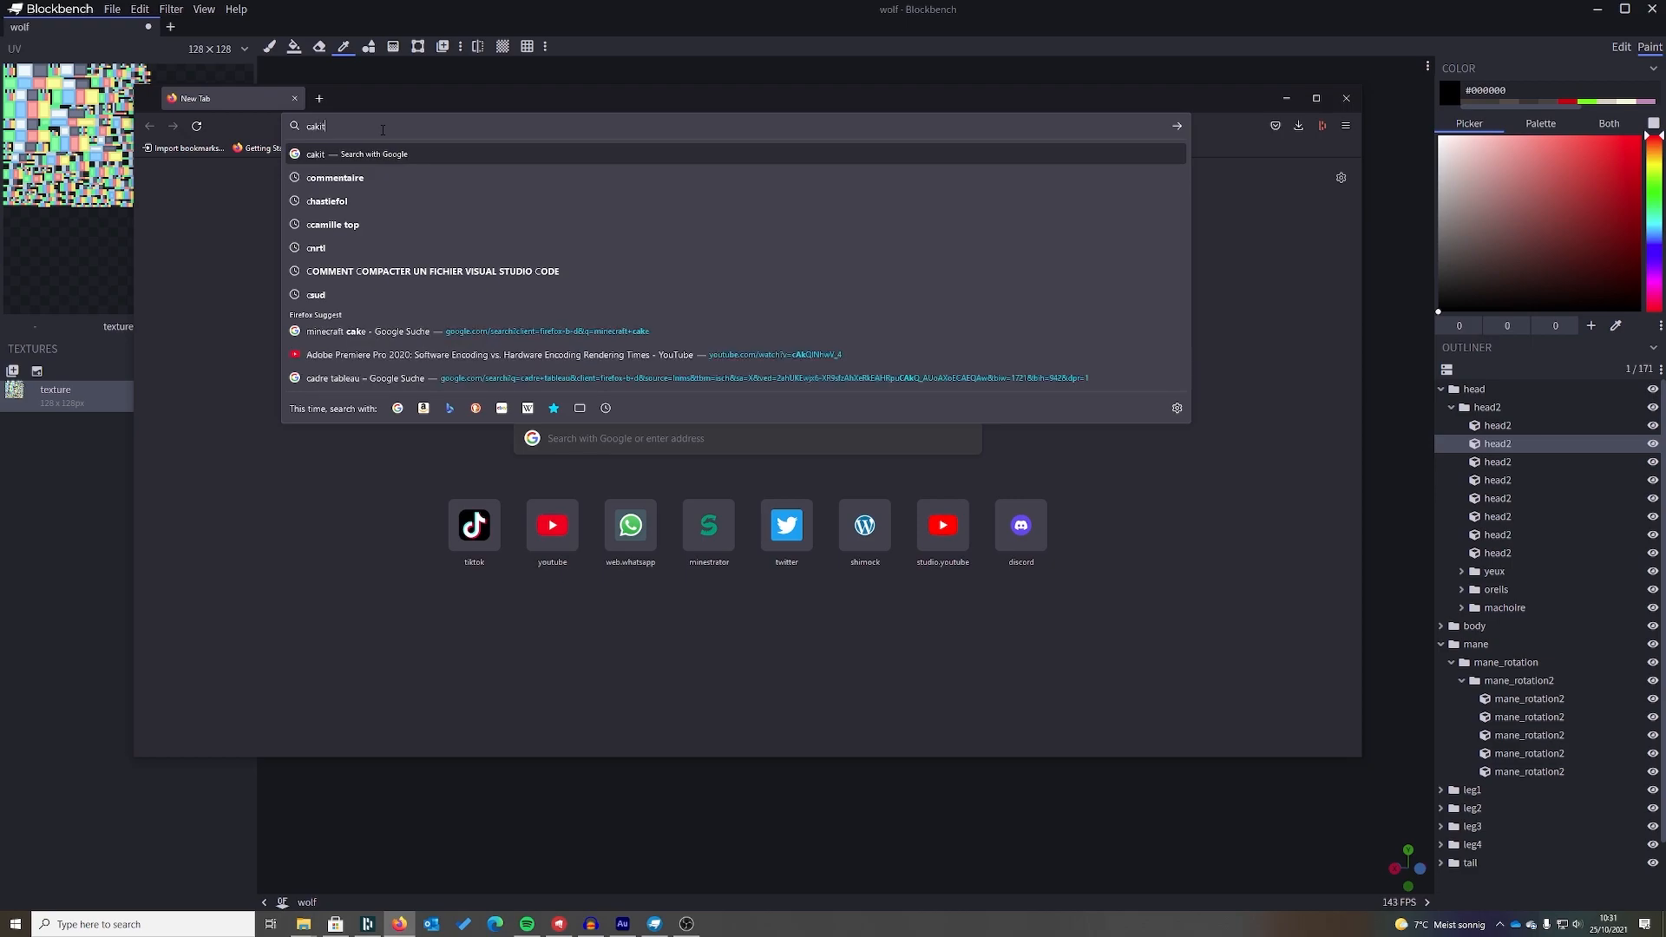
pyautogui.press('Return')
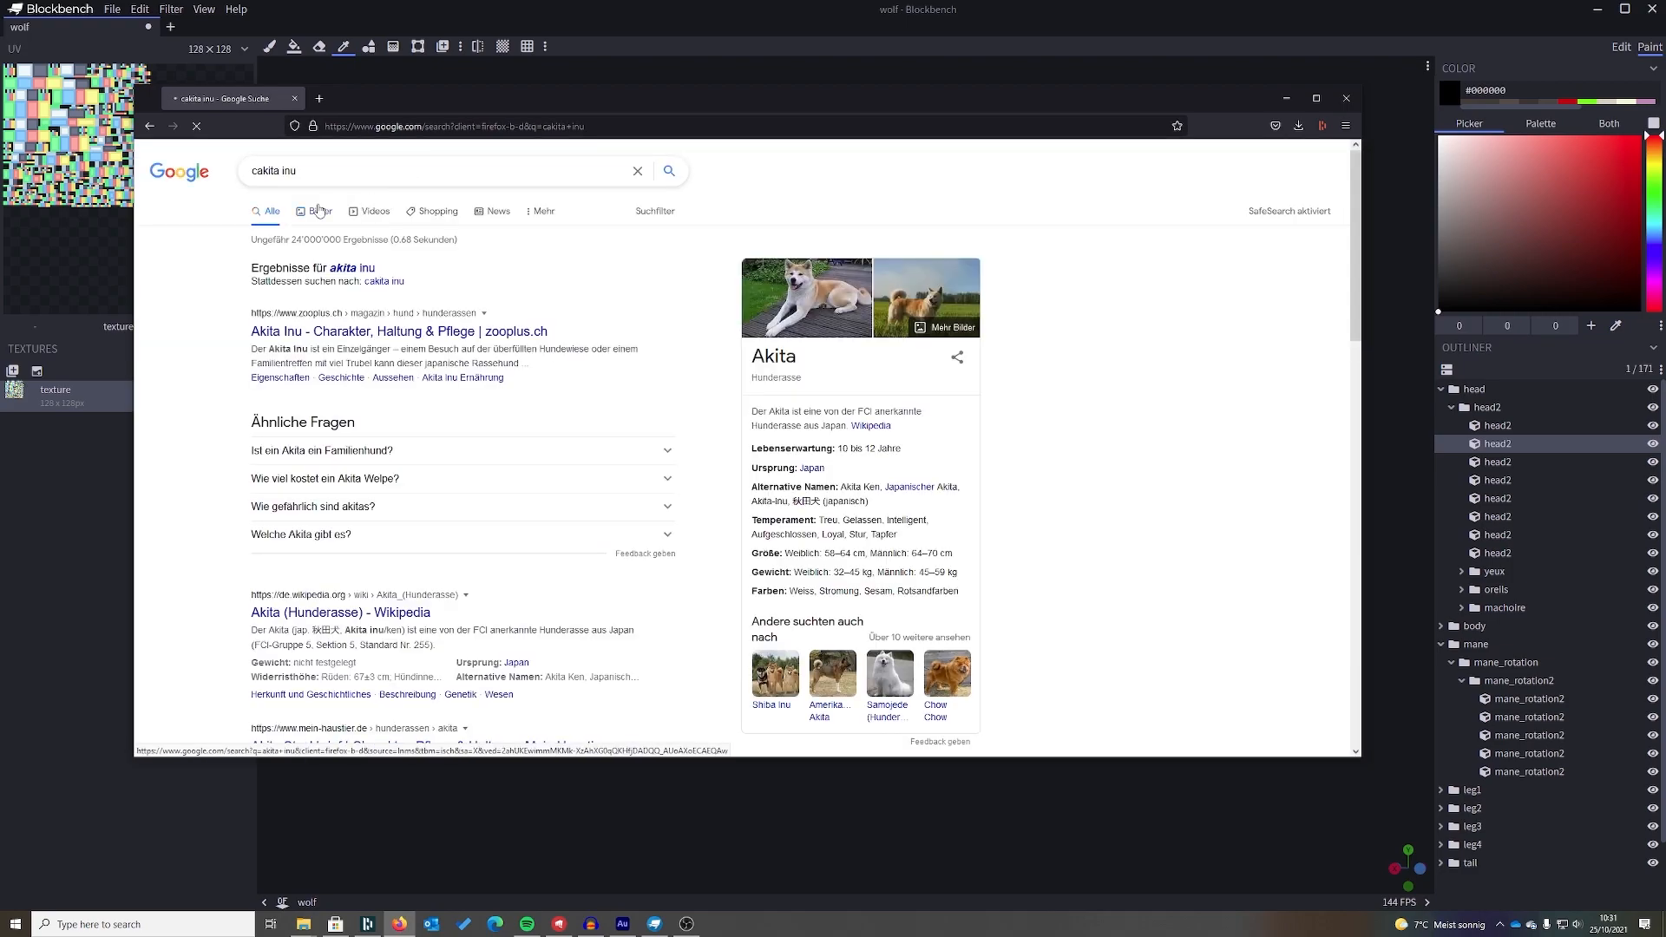
pyautogui.click(319, 210)
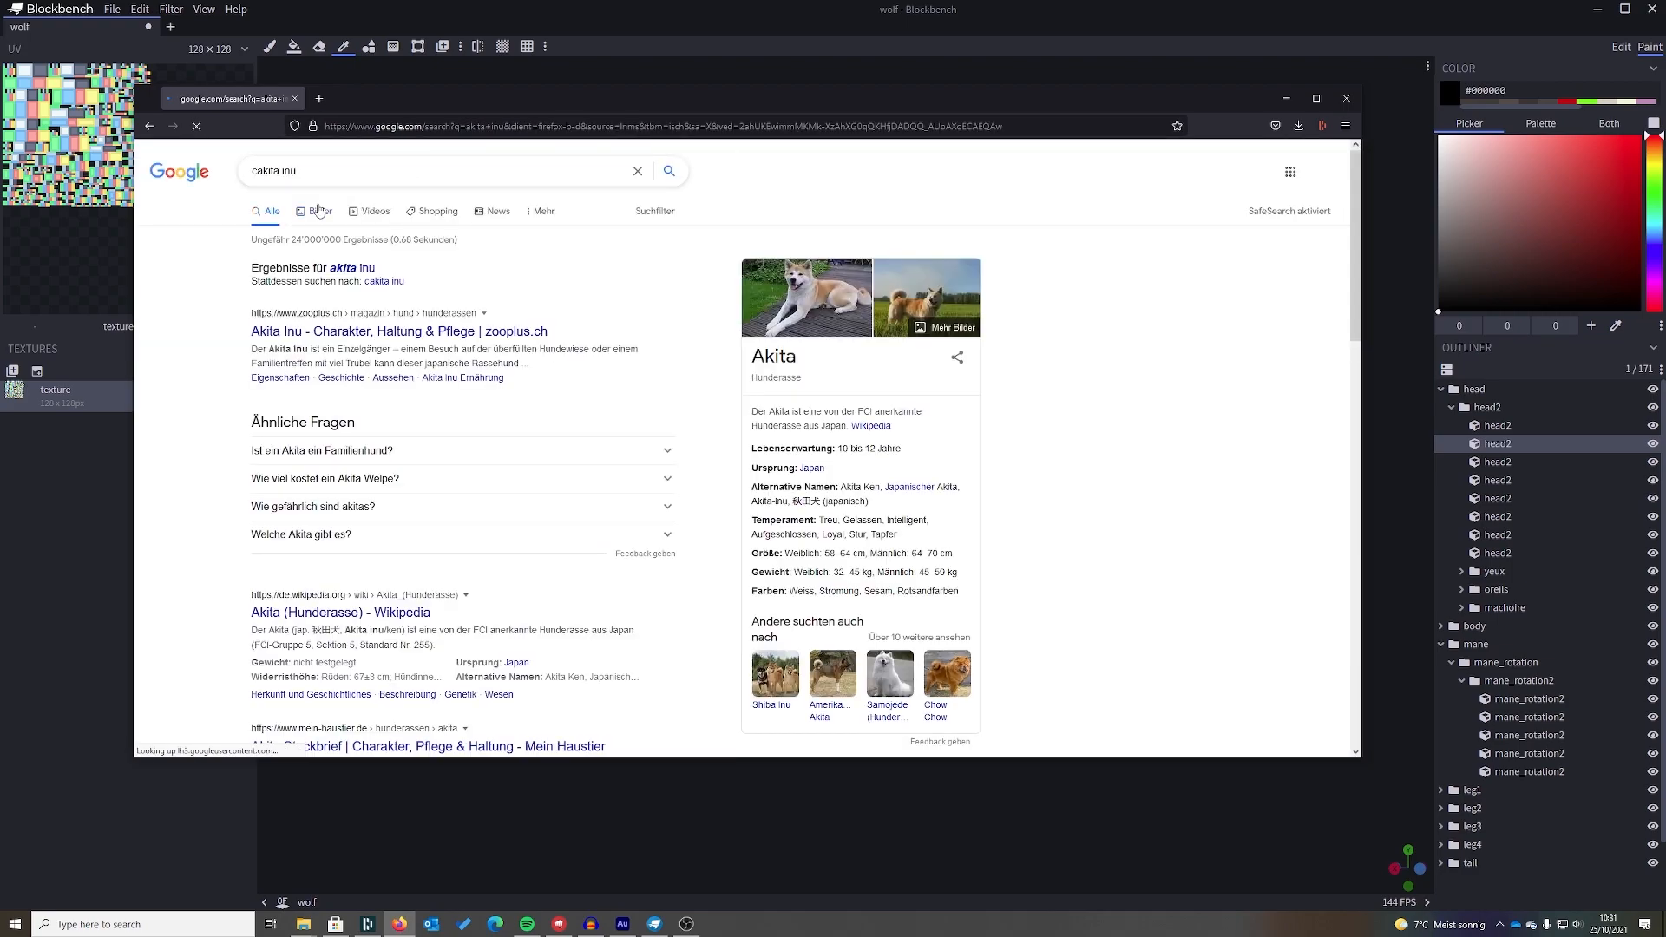
# - Open the Passion Hund photo of a standing Akita from the image results as a reference
pyautogui.scroll(-2, 767, 349)
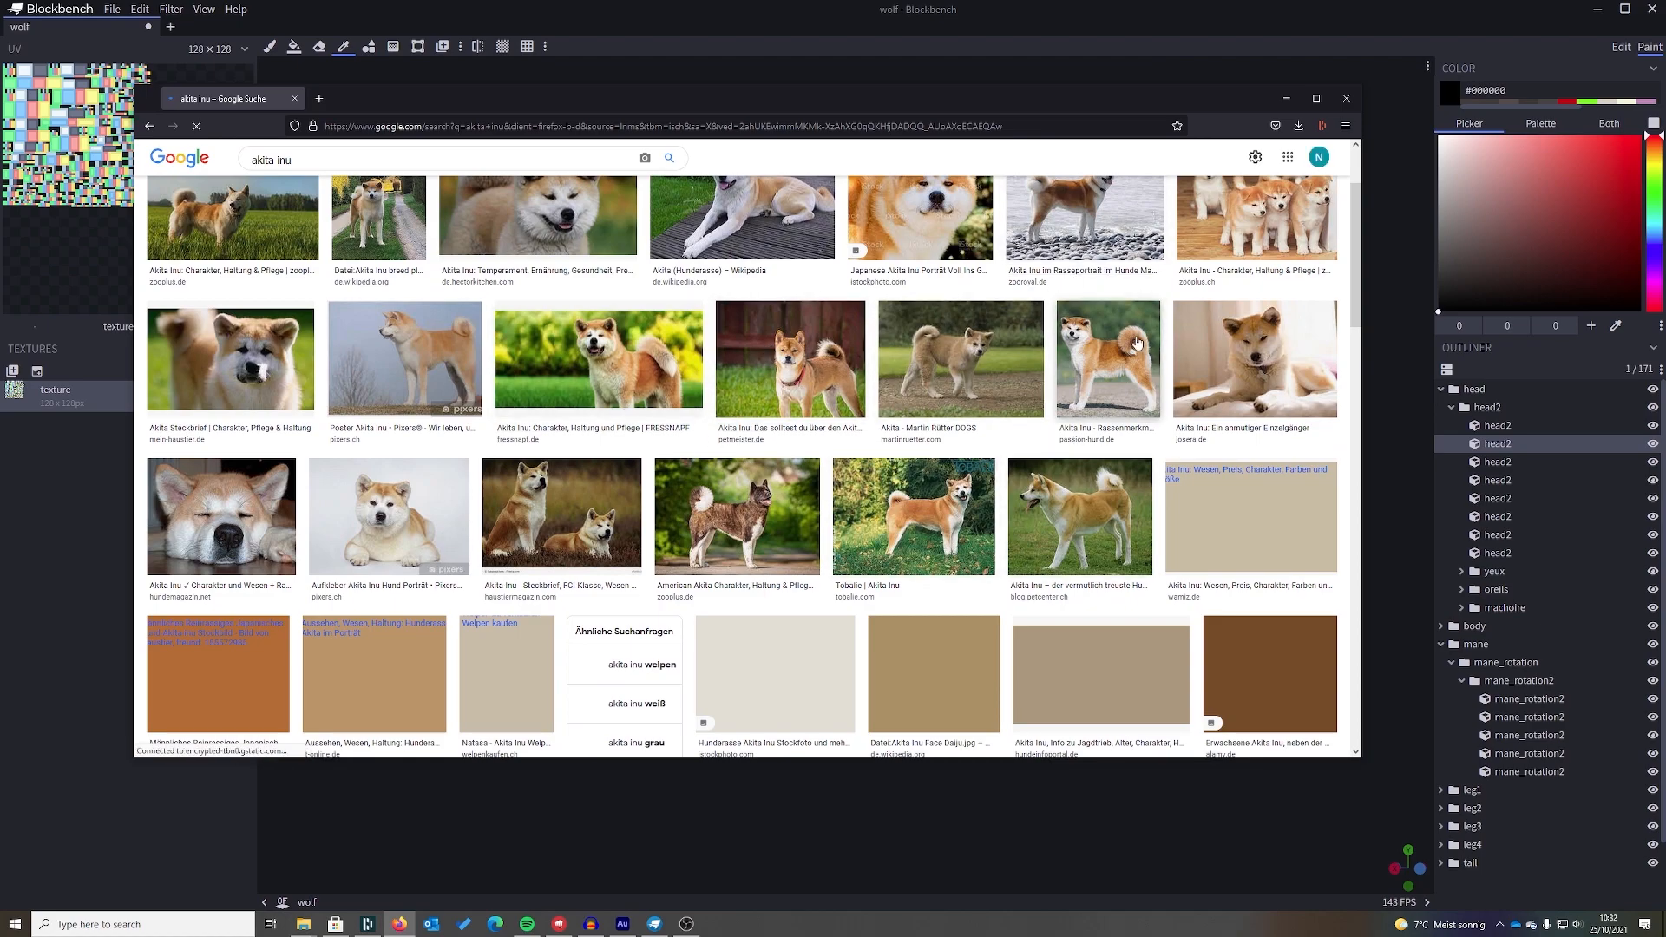
pyautogui.click(913, 516)
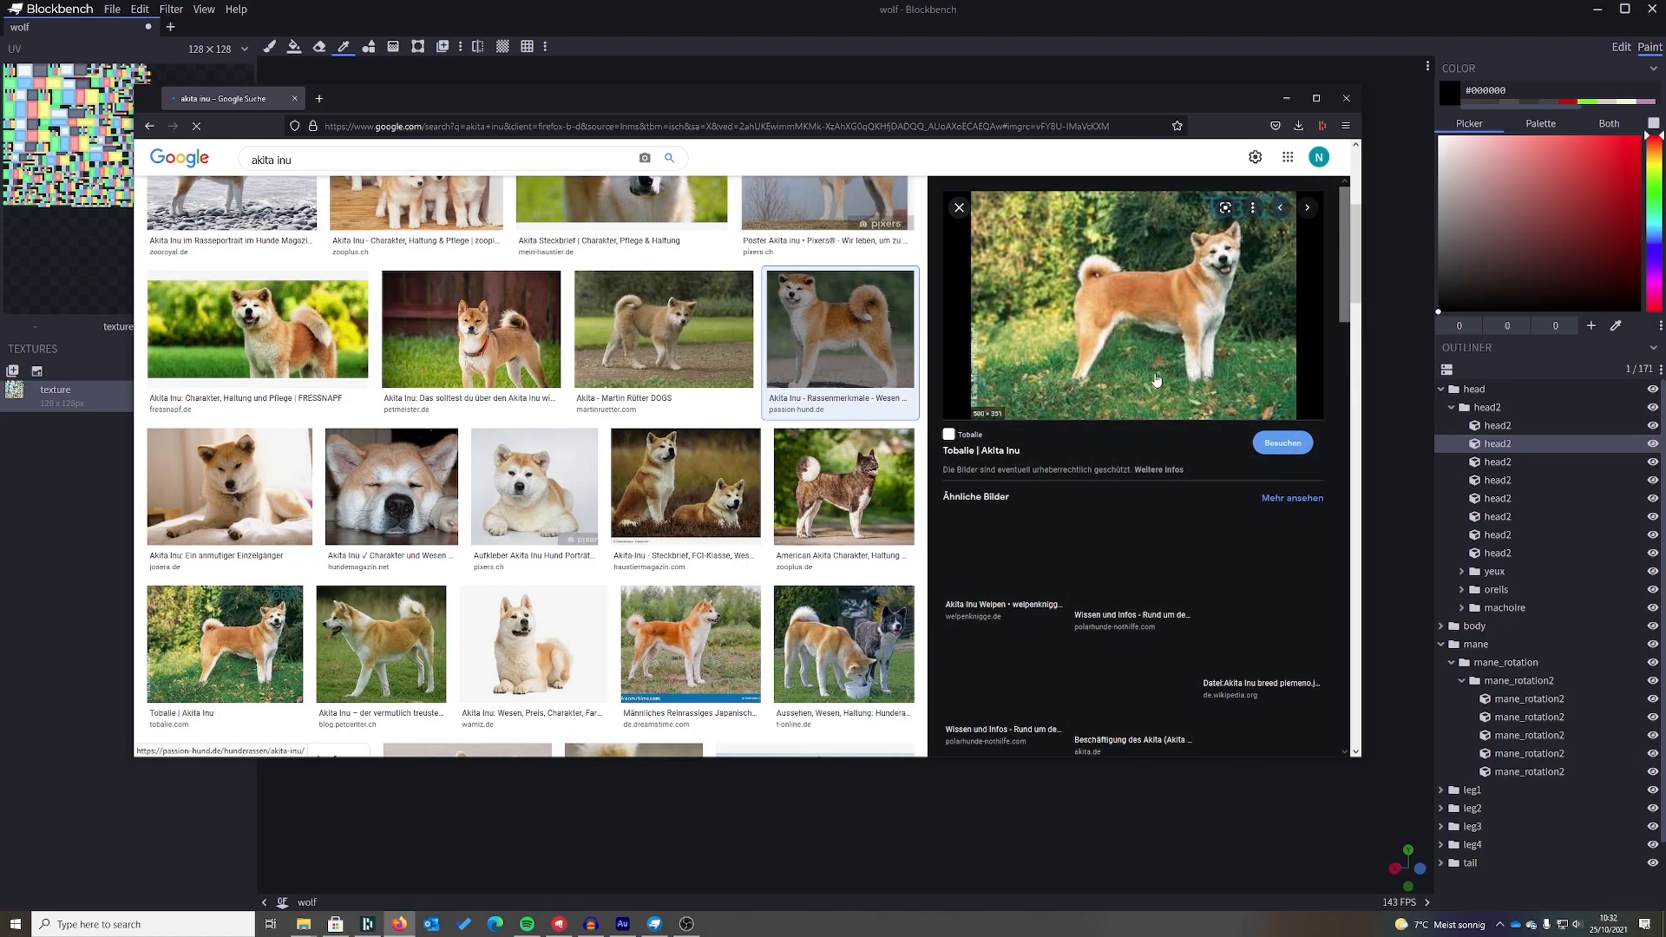
pyautogui.click(852, 334)
pyautogui.click(1103, 328)
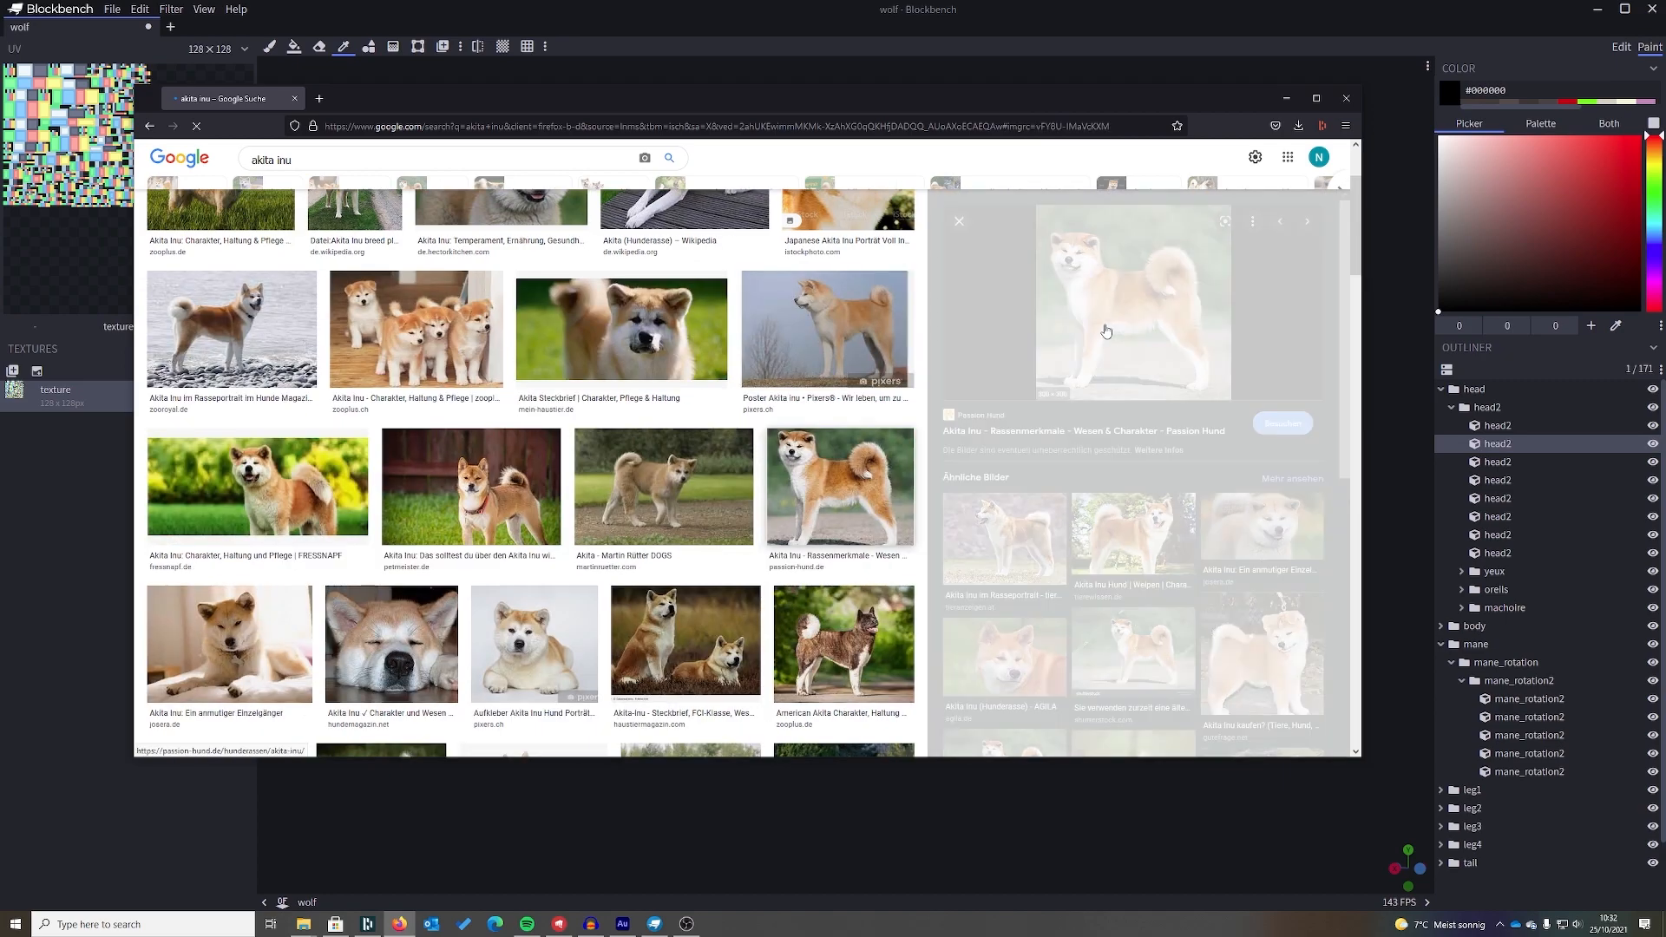
# - Arrange Firefox and Blockbench side by side, widening Blockbench while keeping the Akita photo uncovered
pyautogui.moveTo(1048, 102); pyautogui.dragTo(1665, 148)
pyautogui.click(269, 230)
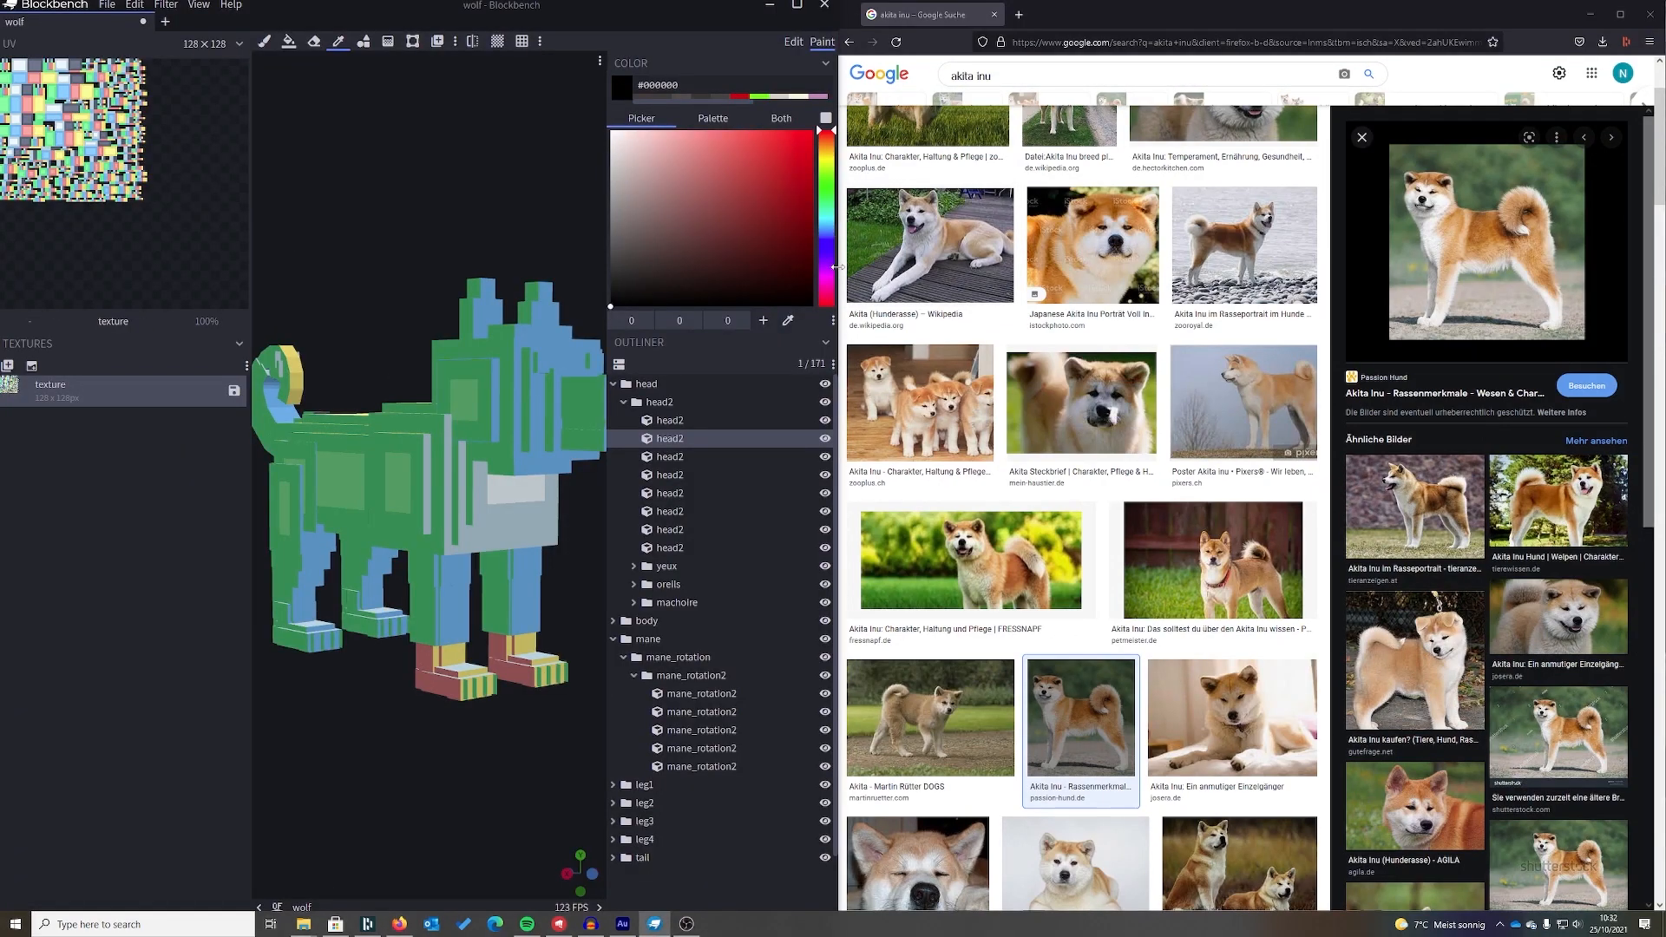
pyautogui.moveTo(837, 267); pyautogui.dragTo(1375, 266)
# - Sample the orange-brown coat colour #aa6428 from the Akita in the reference photo as the paint colour
pyautogui.moveTo(902, 172)
pyautogui.mouseDown()
pyautogui.moveTo(643, 216)
pyautogui.moveTo(576, 197)
pyautogui.moveTo(727, 181)
pyautogui.moveTo(615, 174)
pyautogui.moveTo(655, 166)
pyautogui.mouseUp()
pyautogui.scroll(4, 576, 197)
pyautogui.scroll(4, 727, 181)
pyautogui.scroll(-3, 655, 166)
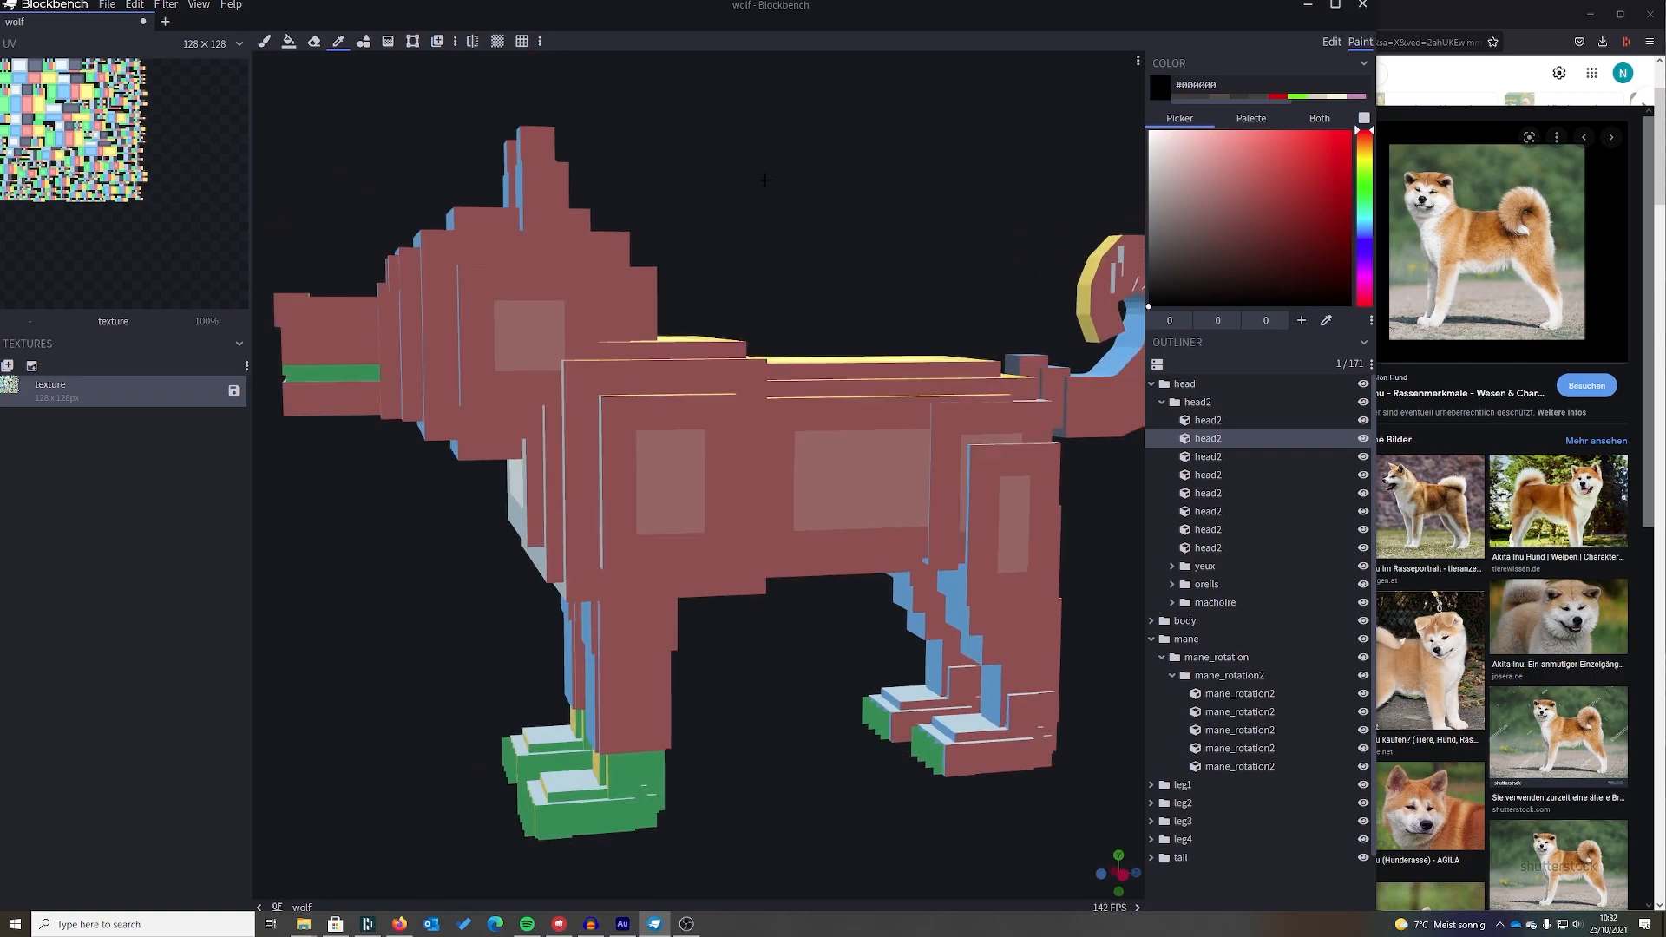
pyautogui.click(339, 45)
pyautogui.click(1325, 320)
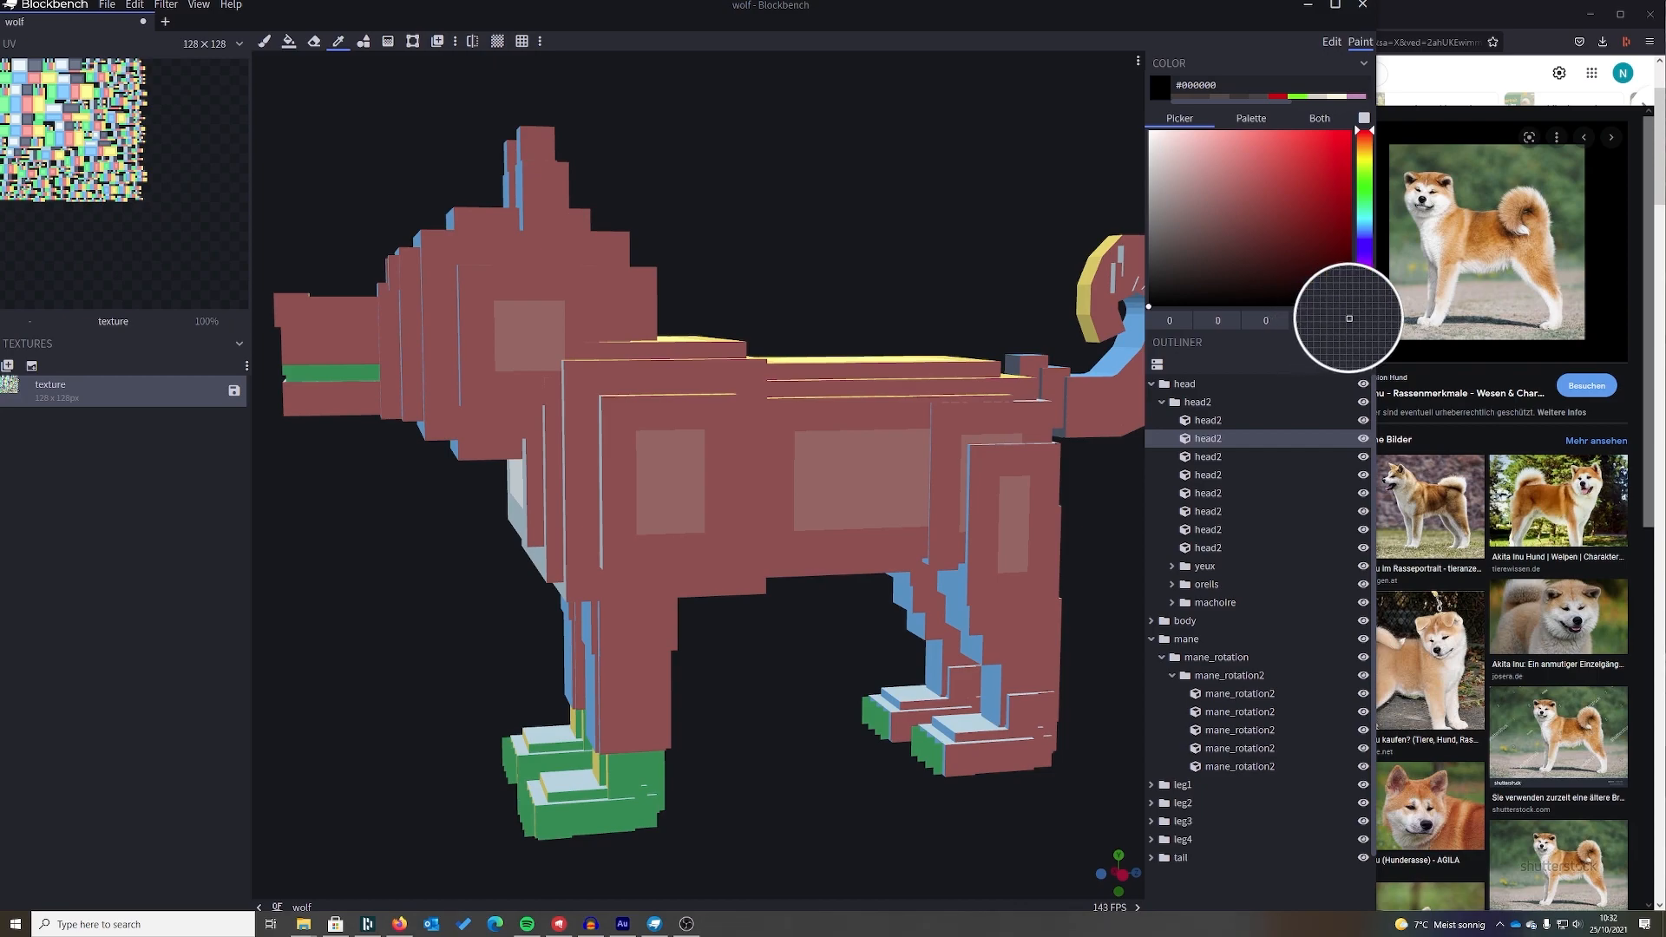
pyautogui.click(1471, 239)
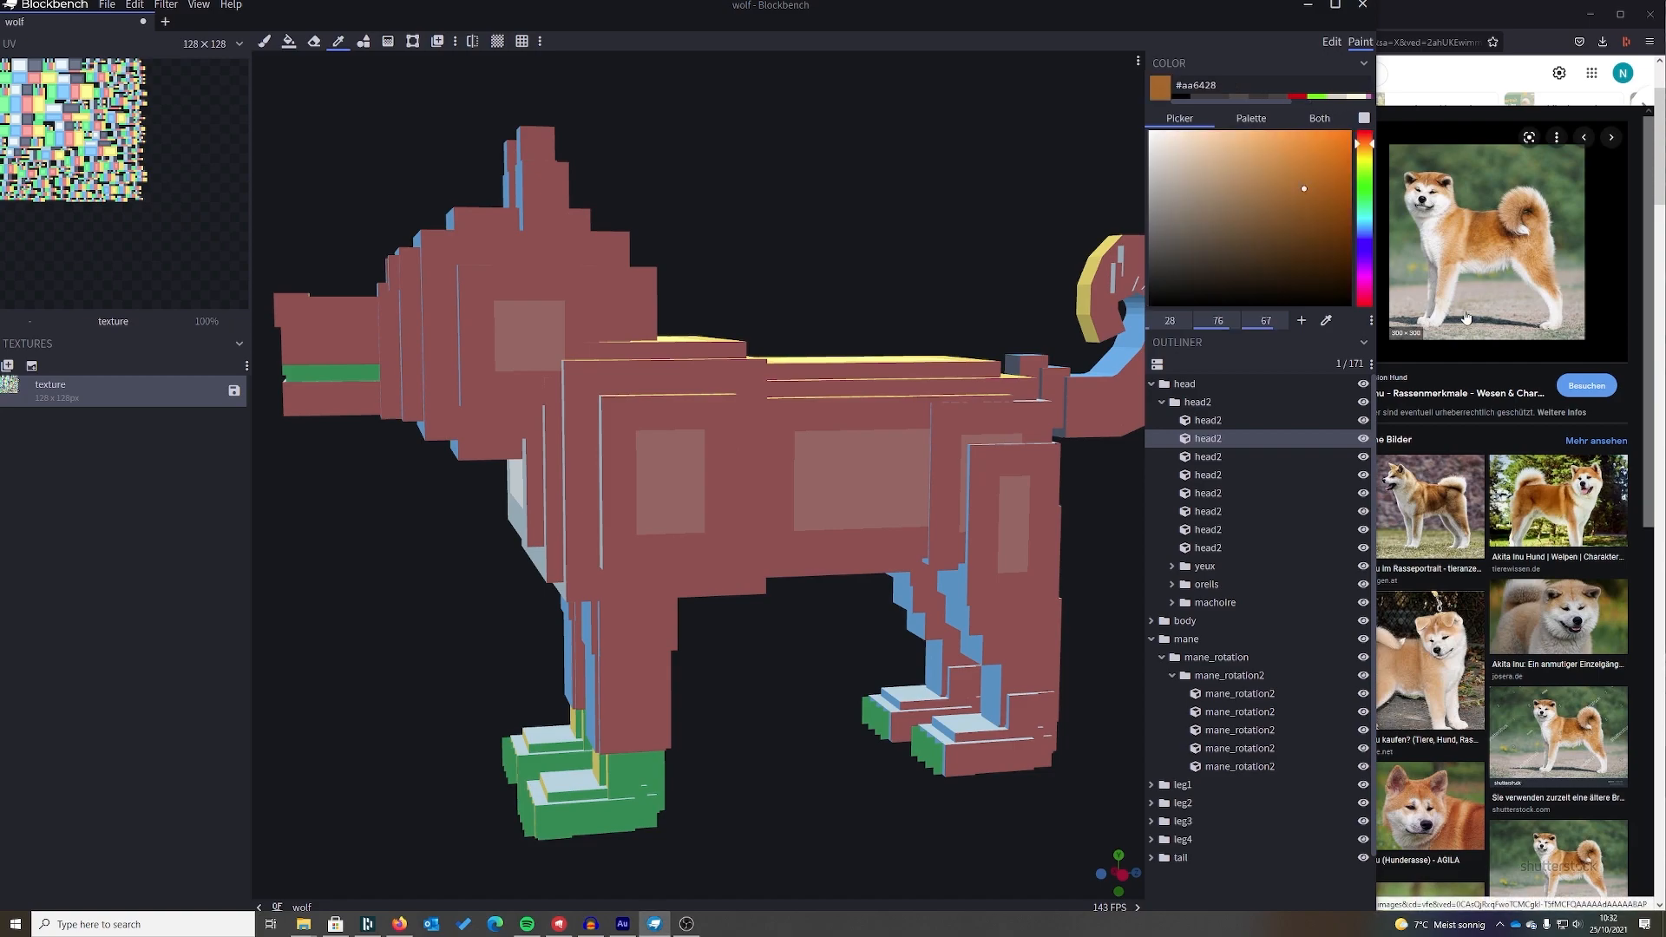
# - Fill the side faces of the wolf's body and mane with the orange-brown, one face at a time
pyautogui.click(295, 48)
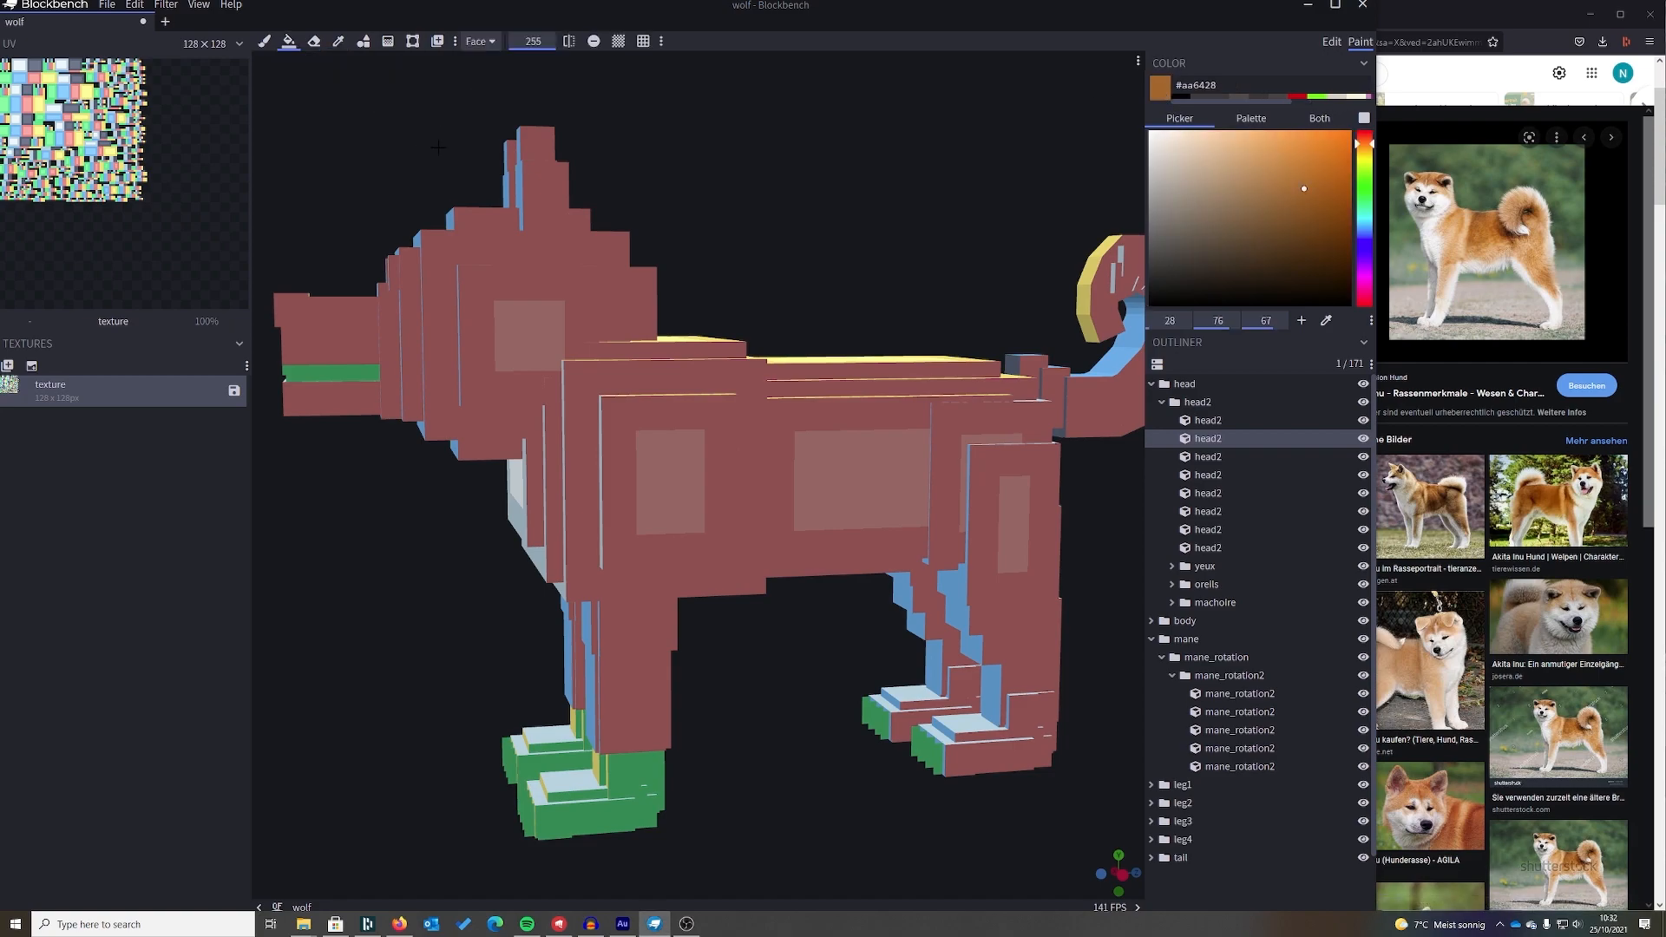
pyautogui.click(831, 434)
pyautogui.click(684, 432)
pyautogui.click(744, 405)
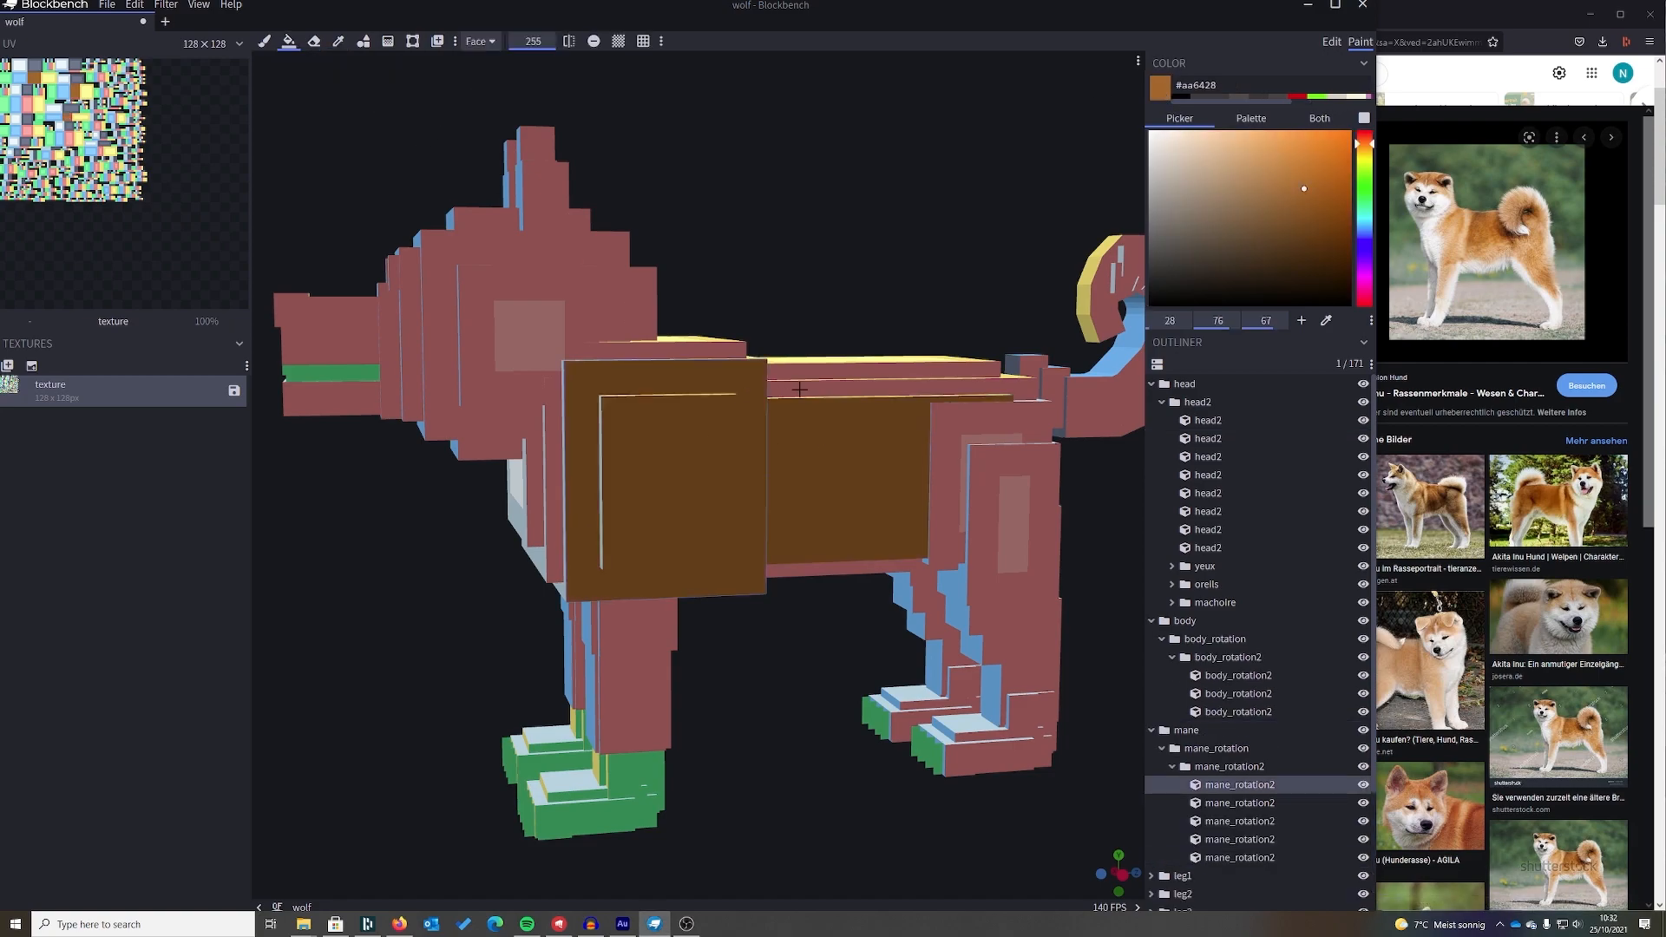
pyautogui.click(800, 389)
pyautogui.click(804, 374)
pyautogui.click(708, 354)
# - Fill the upper faces of the wolf's body and mane cubes with the orange-brown #aa6428
pyautogui.moveTo(816, 267); pyautogui.dragTo(666, 322)
pyautogui.click(710, 398)
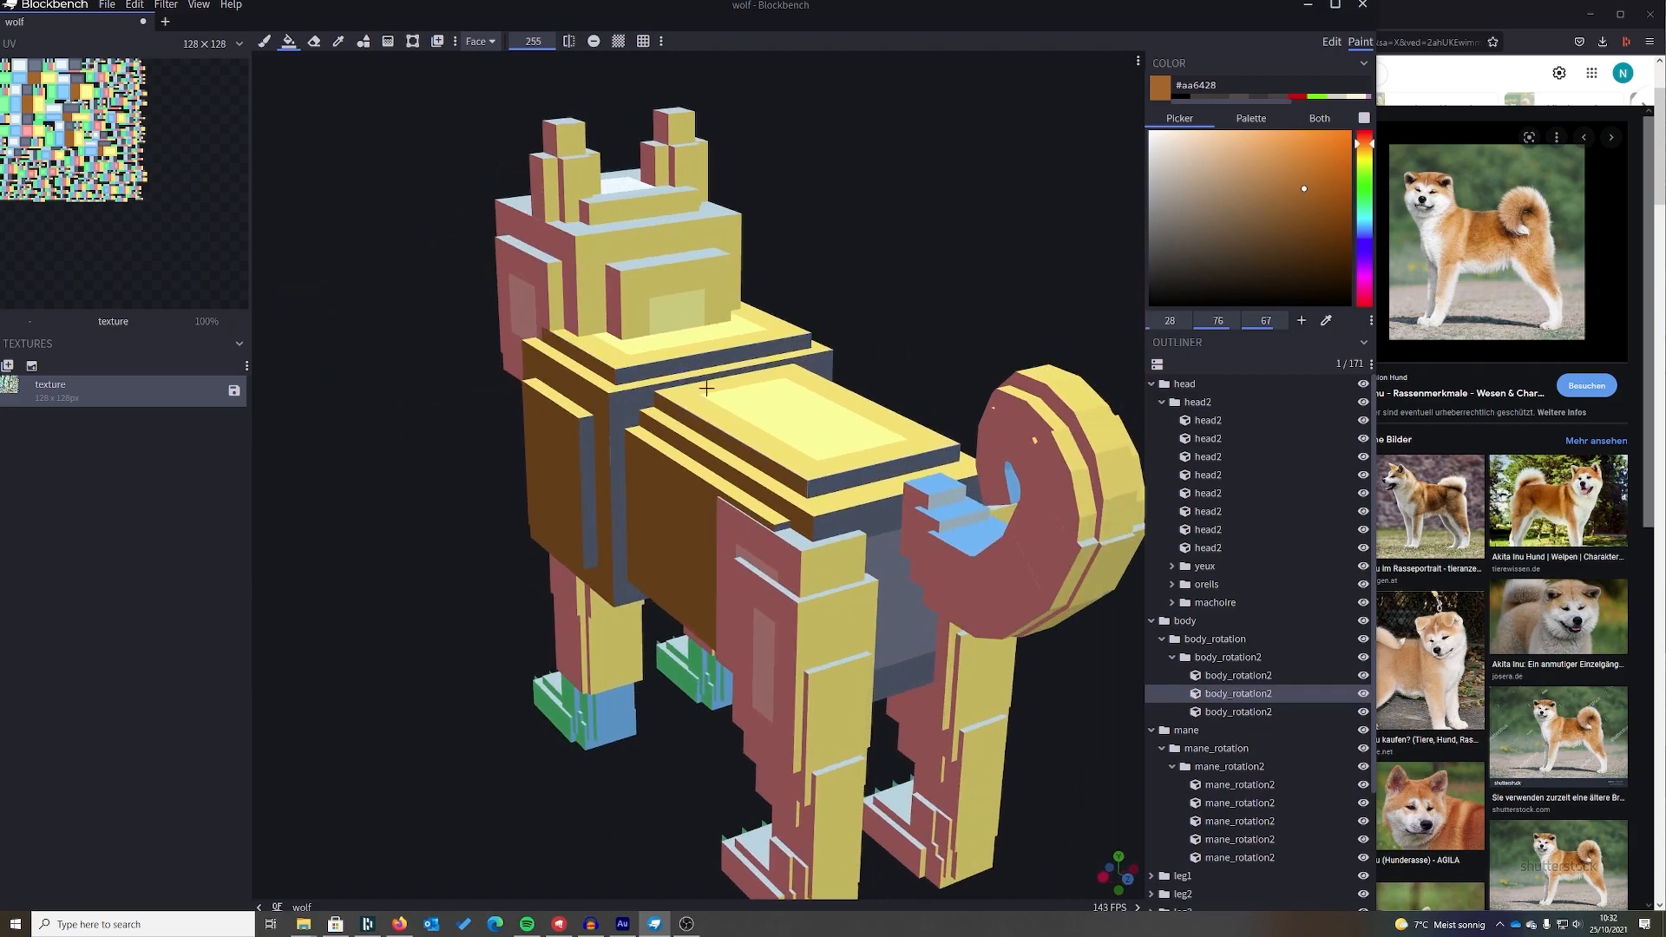
pyautogui.click(707, 344)
pyautogui.click(702, 401)
pyautogui.click(676, 431)
pyautogui.click(654, 443)
pyautogui.click(674, 421)
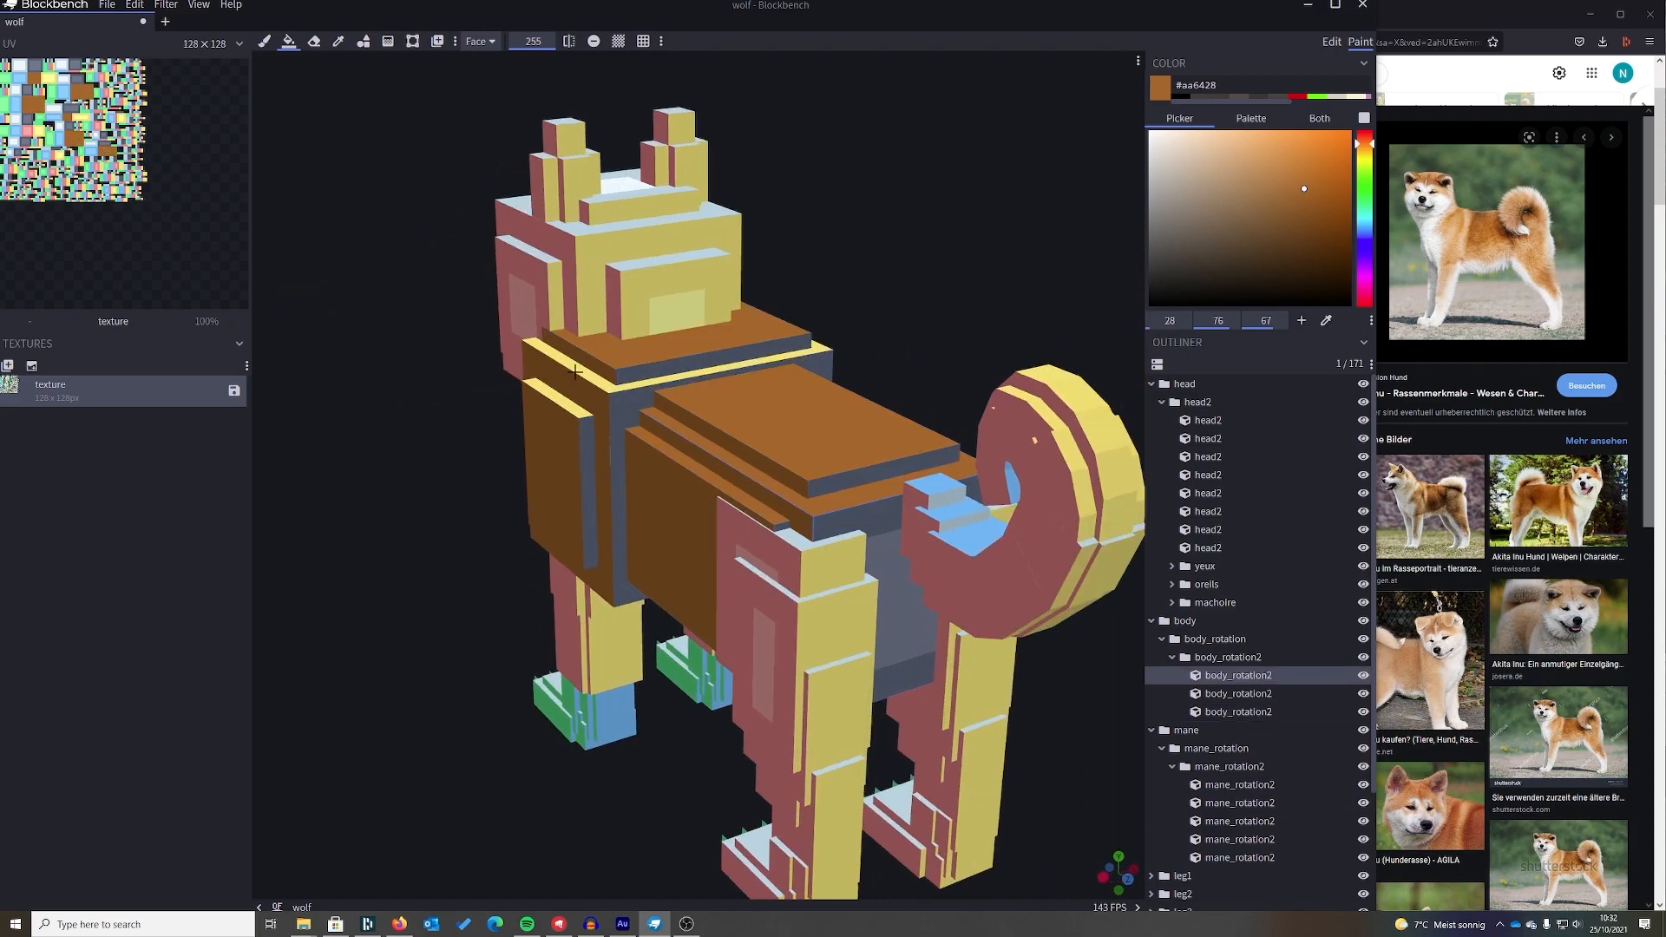
pyautogui.click(577, 370)
pyautogui.click(562, 403)
# - Fill the rear-facing faces of the mane cubes with the same orange-brown
pyautogui.moveTo(832, 322); pyautogui.dragTo(323, 108)
pyautogui.click(623, 403)
pyautogui.click(631, 366)
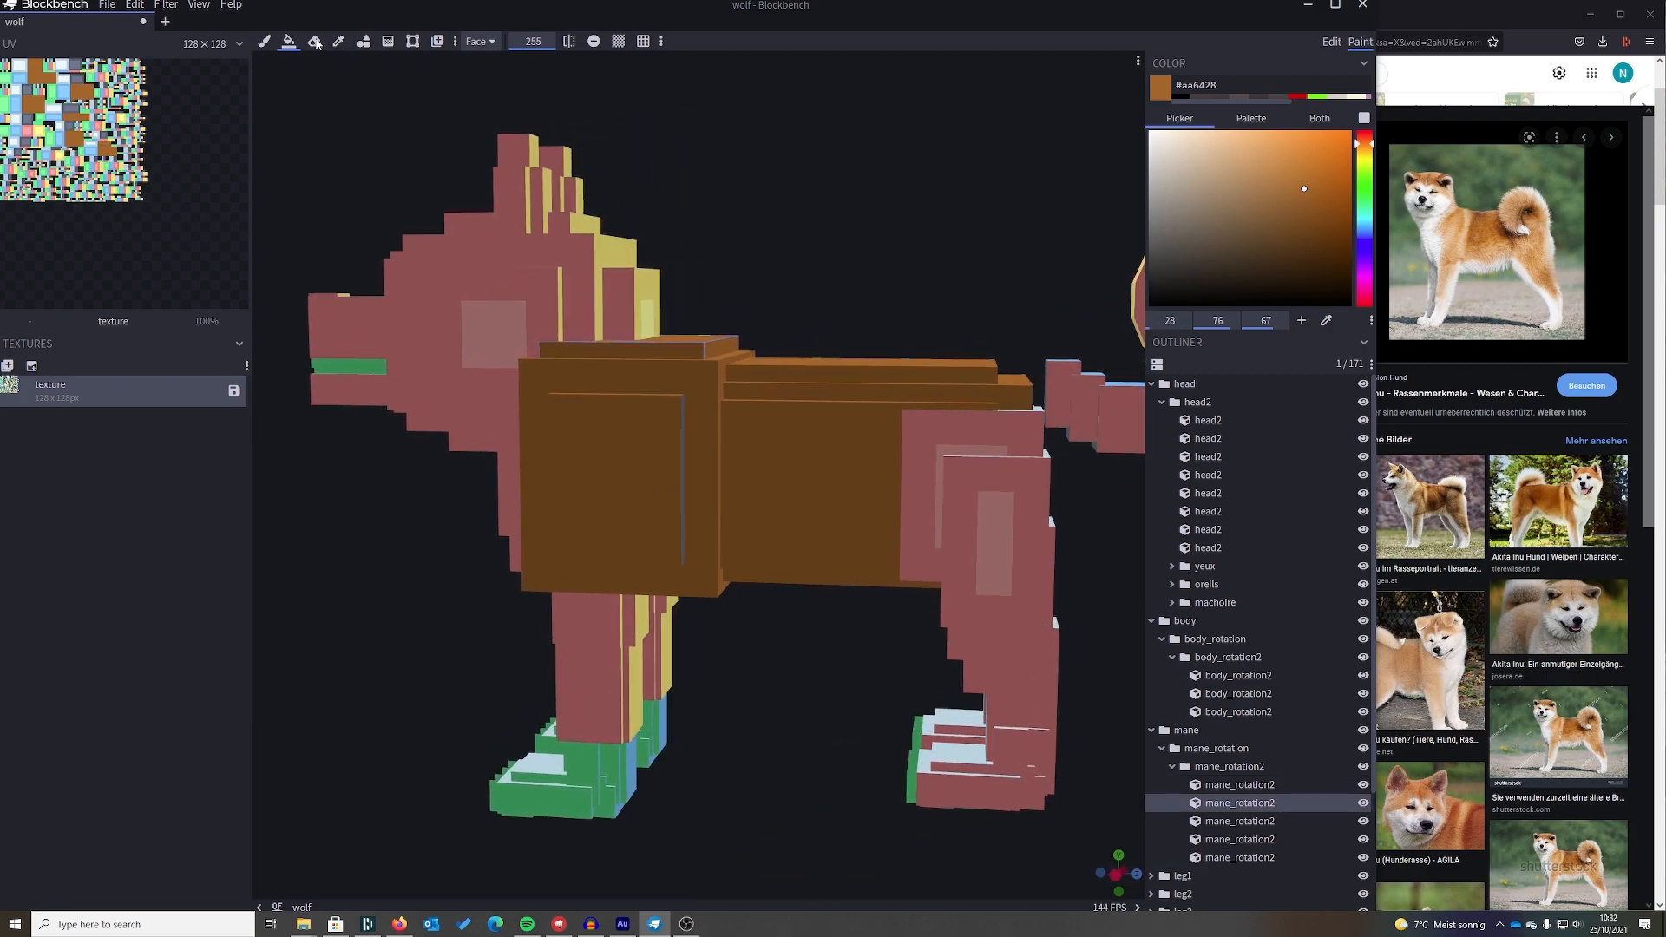
# - Draw a white #ffffff gradient from the belly upward over the side face of the wolf's body
pyautogui.click(388, 40)
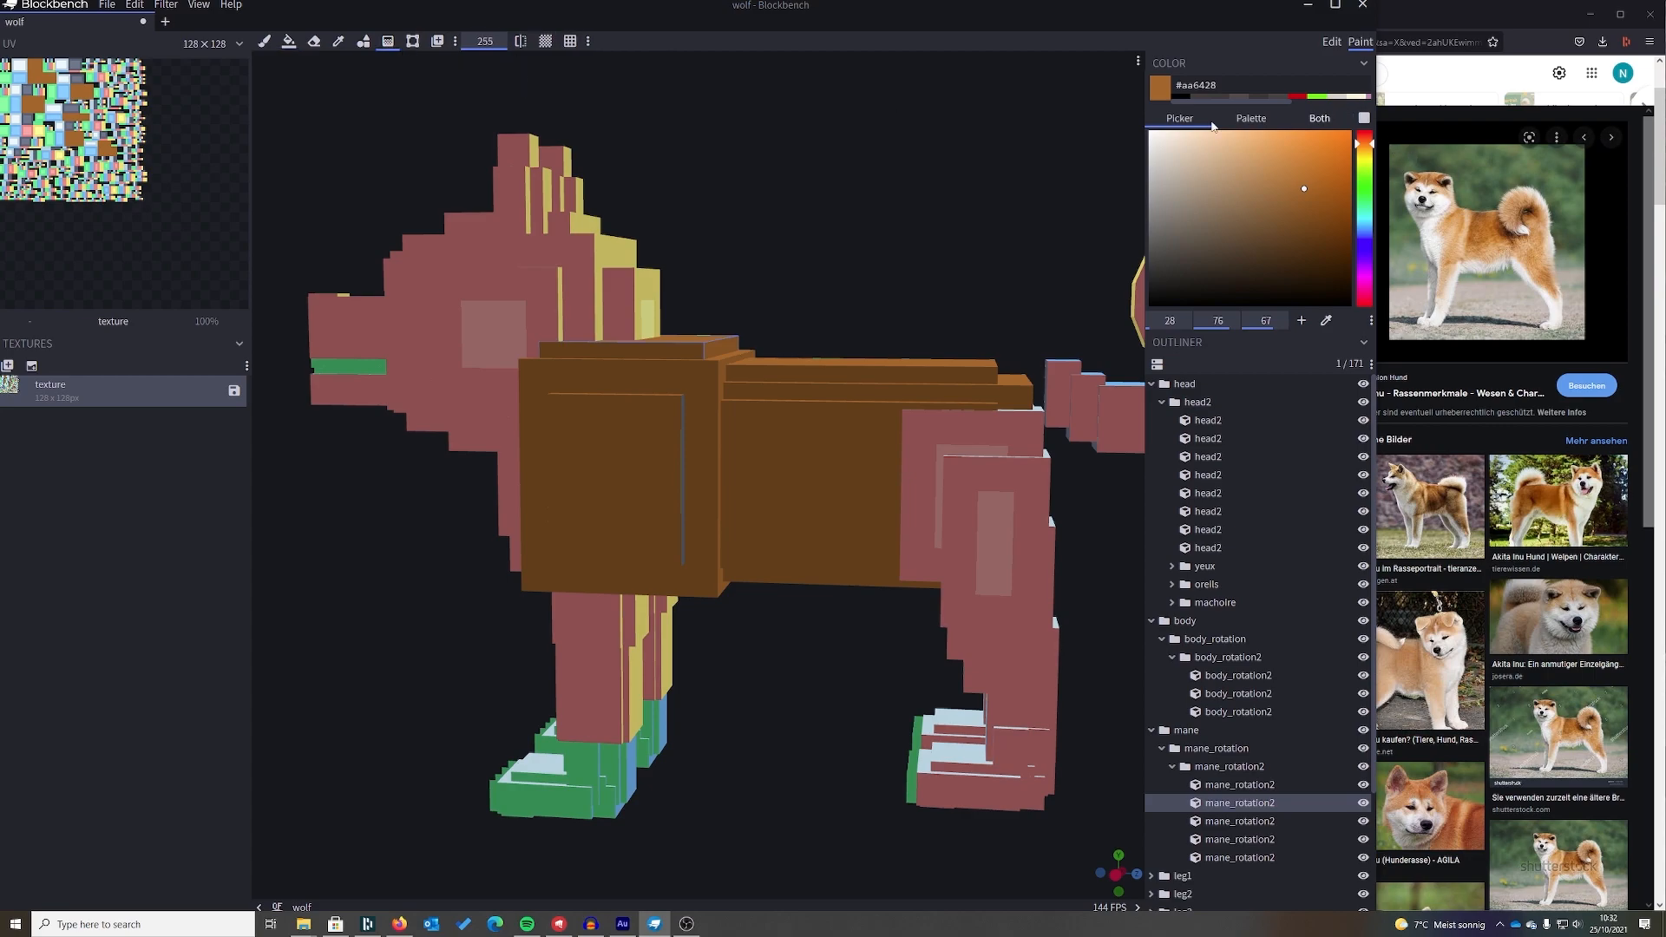
pyautogui.moveTo(1162, 139); pyautogui.dragTo(1056, 106)
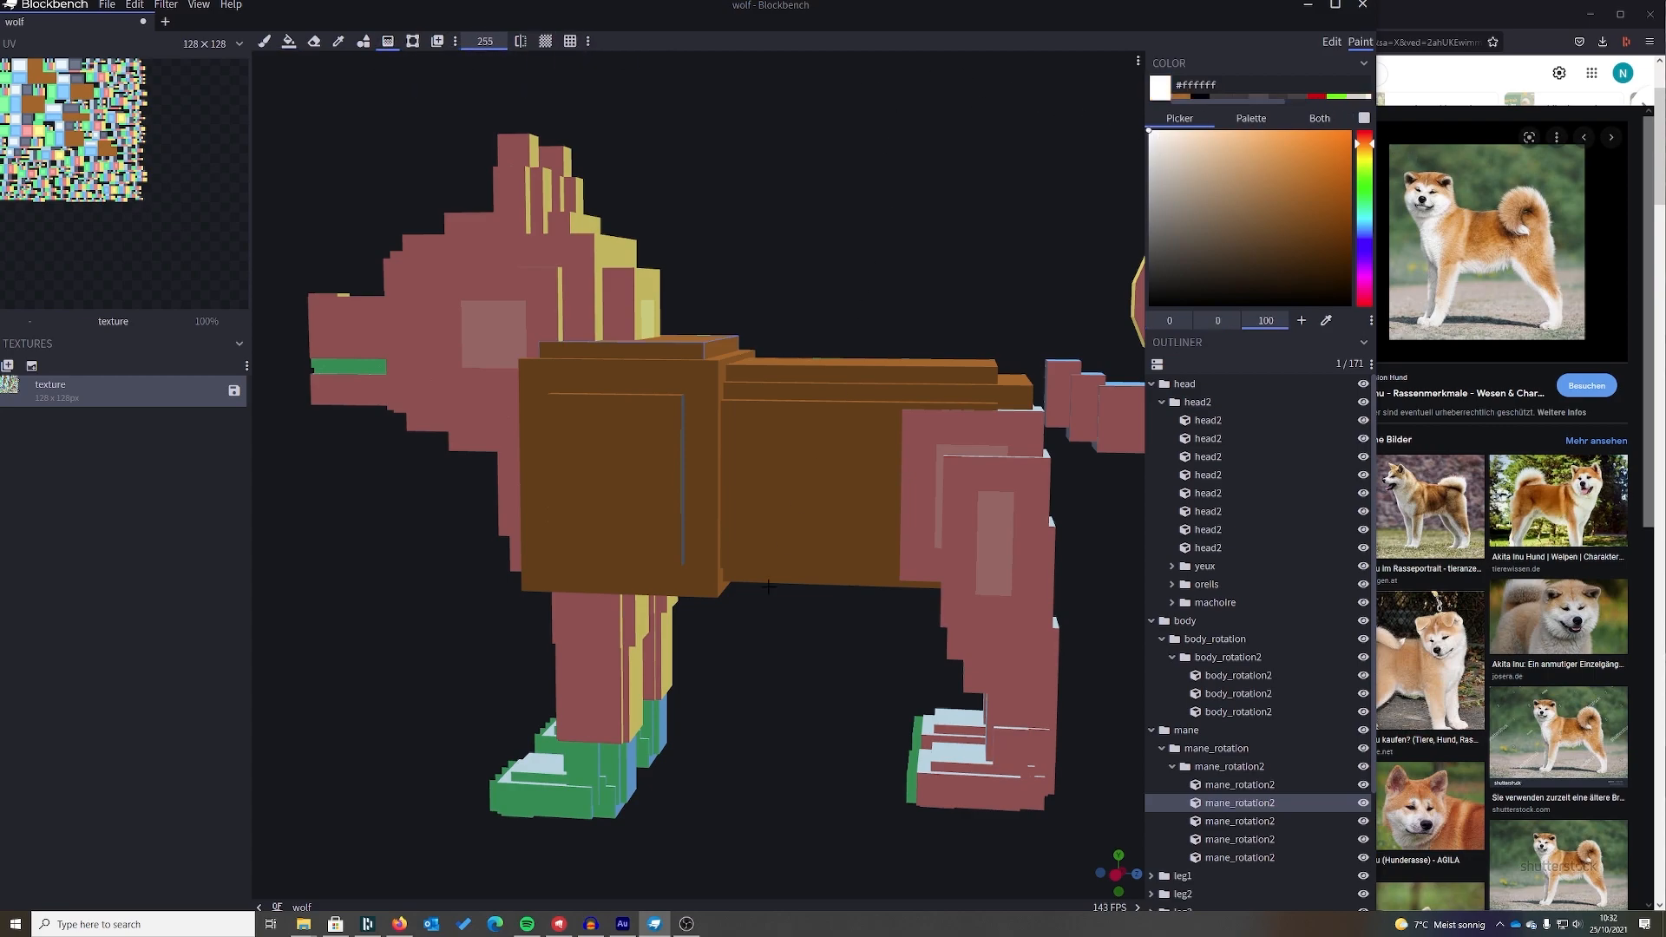
pyautogui.moveTo(771, 547); pyautogui.dragTo(784, 428)
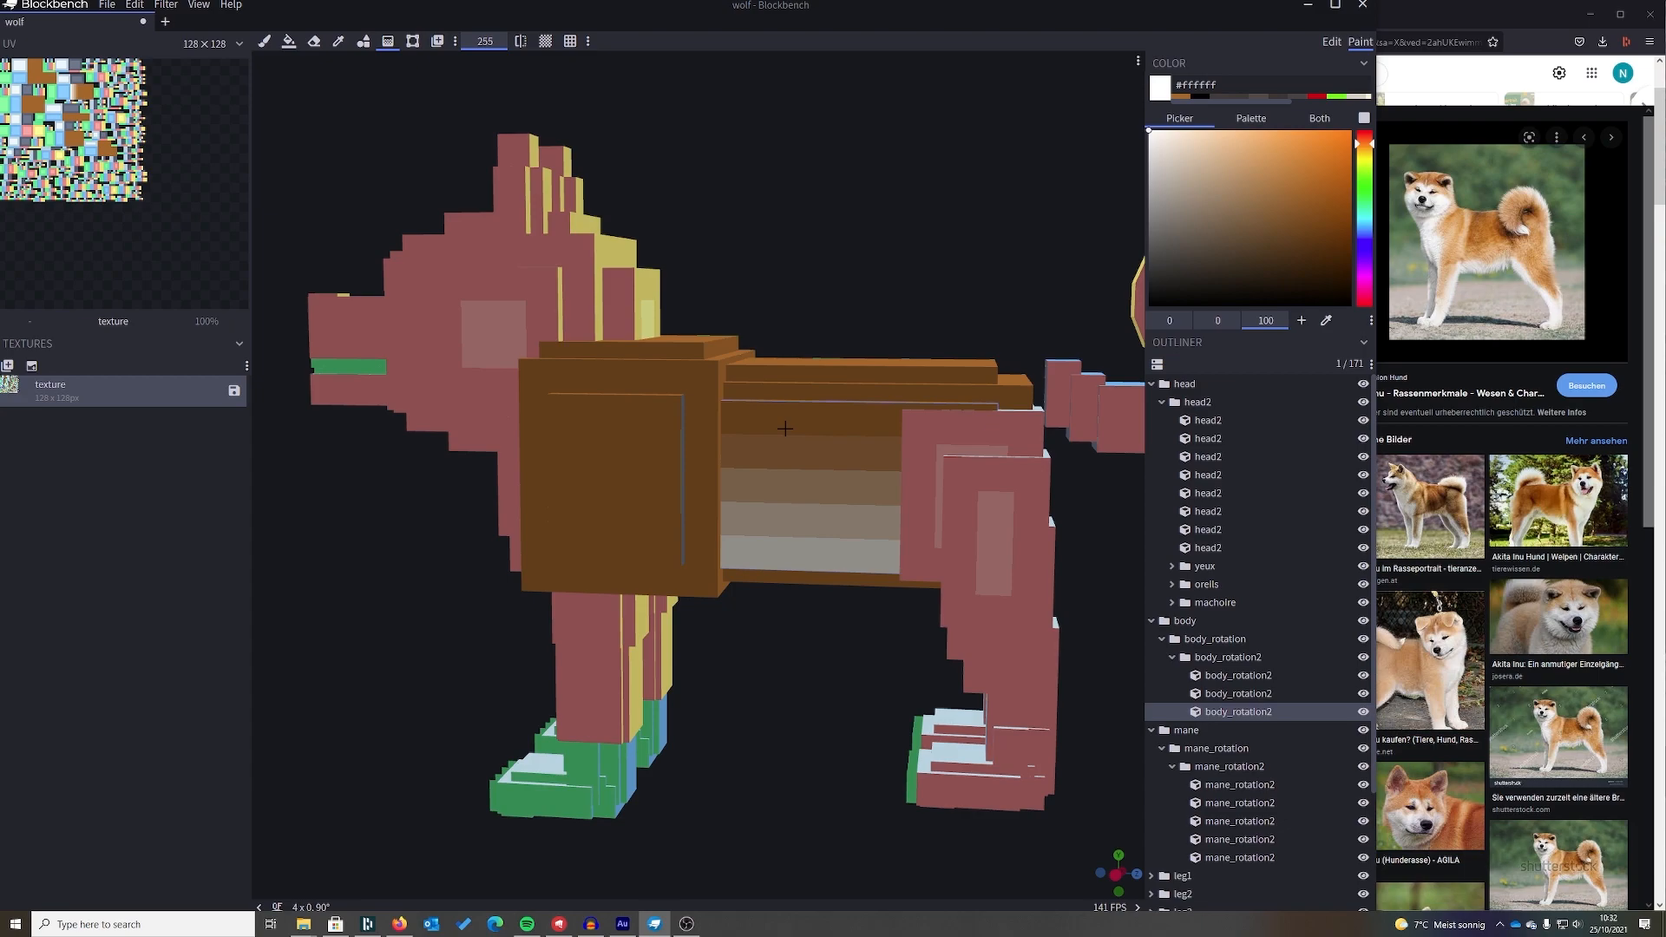
pyautogui.moveTo(827, 606)
pyautogui.mouseDown()
pyautogui.moveTo(902, 609)
pyautogui.moveTo(817, 605)
pyautogui.mouseUp()
pyautogui.scroll(2, 807, 605)
pyautogui.moveTo(779, 685)
pyautogui.mouseDown()
pyautogui.moveTo(988, 688)
pyautogui.moveTo(757, 684)
pyautogui.mouseUp()
pyautogui.scroll(-2, 988, 688)
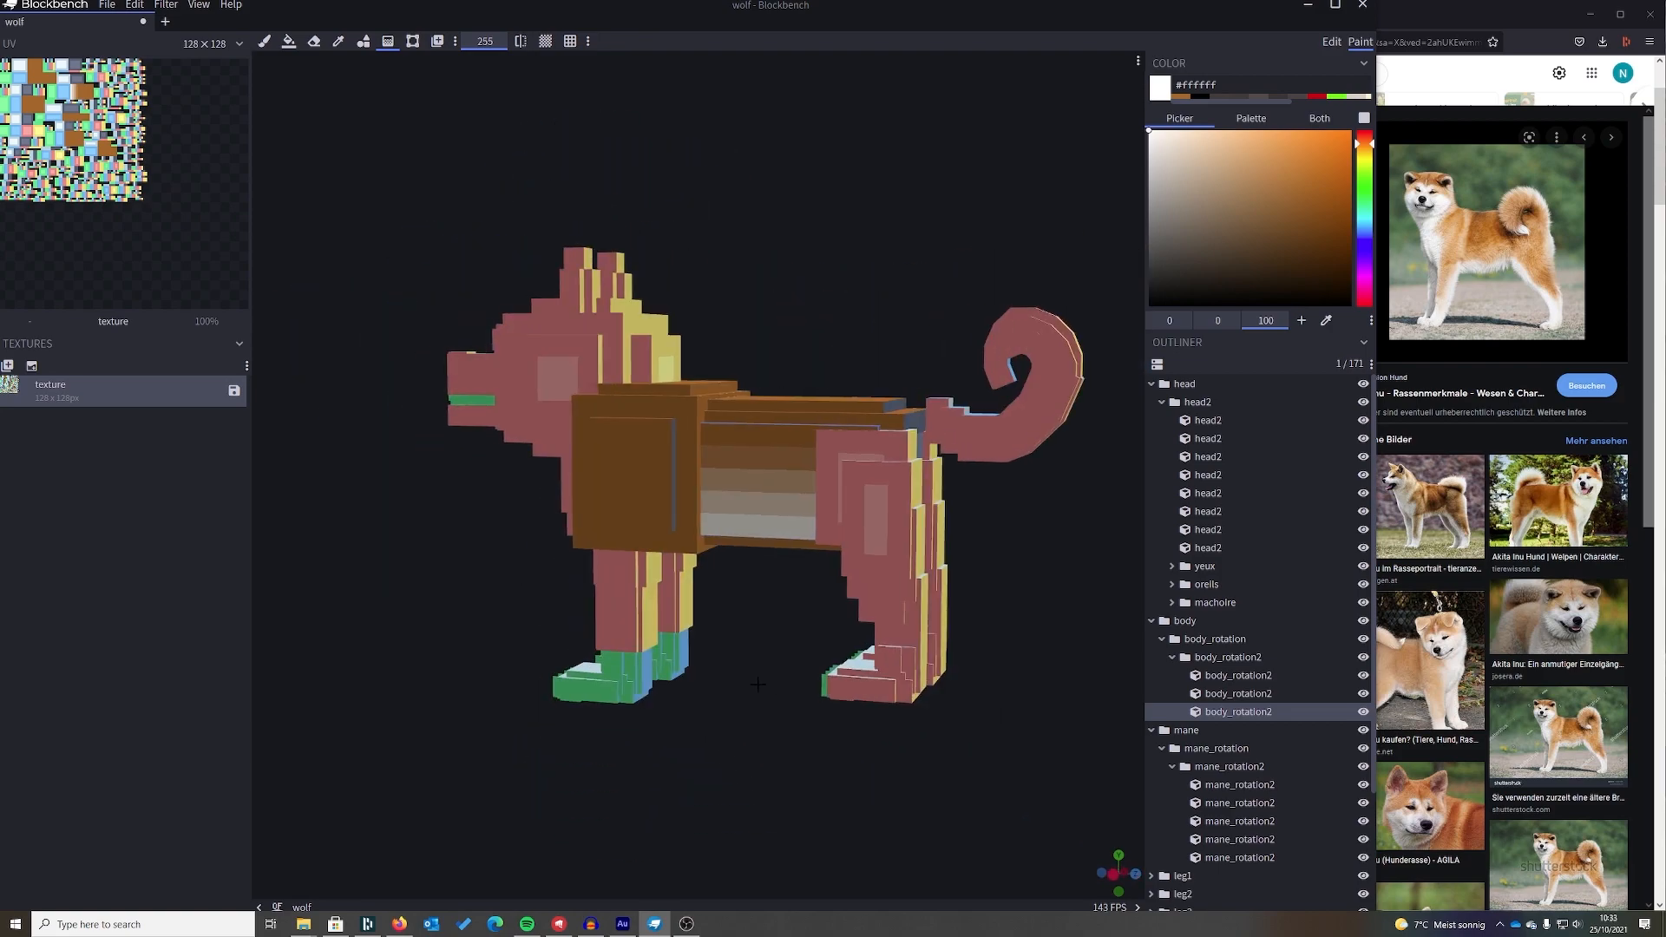
# - Delete the existing texture and create a new template texture with a resolution of 64
pyautogui.rightClick(13, 392)
pyautogui.click(104, 414)
pyautogui.click(7, 365)
pyautogui.click(753, 184)
pyautogui.click(734, 154)
pyautogui.click(729, 188)
pyautogui.click(728, 220)
pyautogui.click(713, 161)
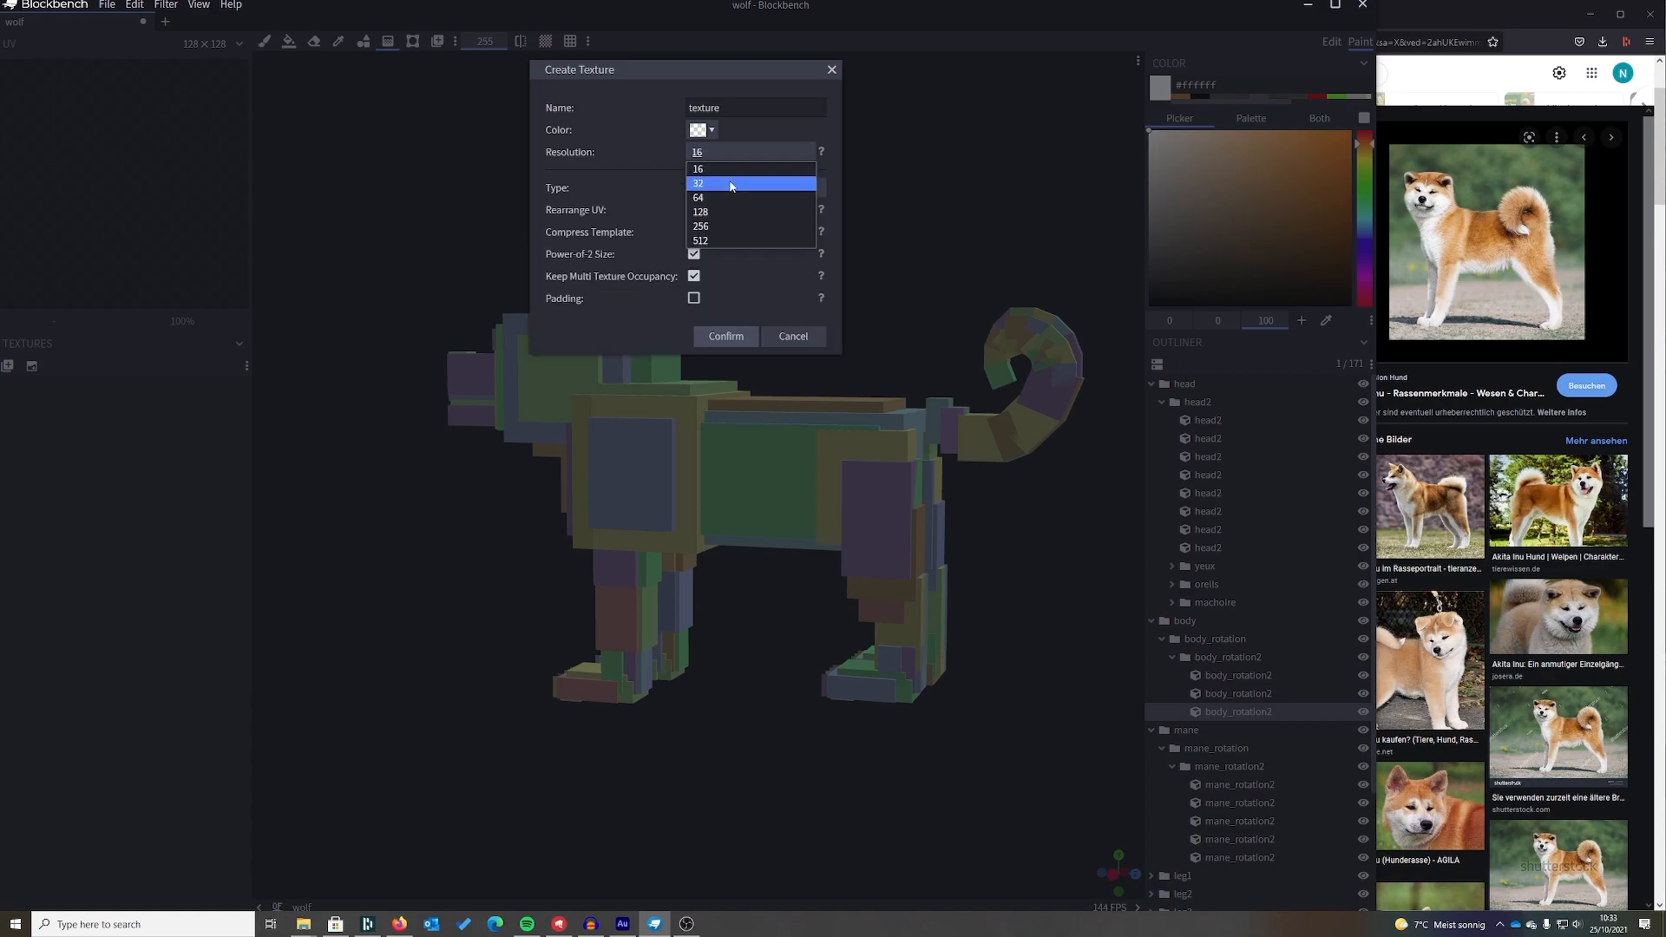
pyautogui.click(731, 183)
pyautogui.click(704, 153)
pyautogui.click(707, 197)
pyautogui.click(725, 339)
# - Fill the side faces of the wolf's body and mane with white #ffffff using the face fill
pyautogui.scroll(5, 659, 390)
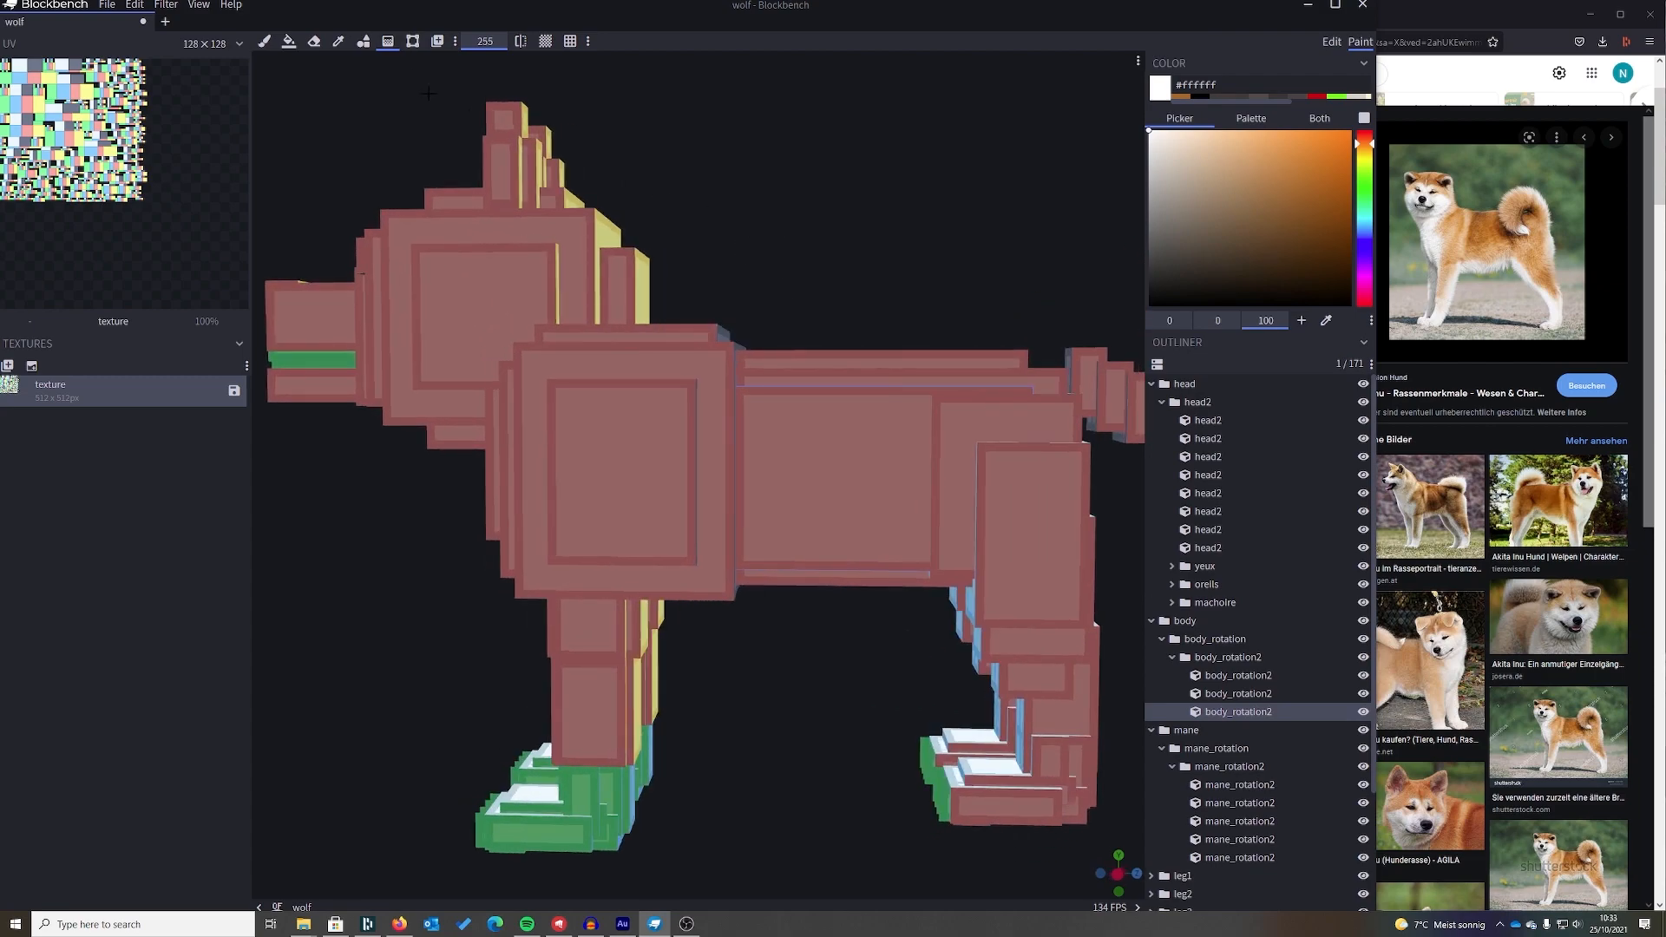
pyautogui.click(399, 45)
pyautogui.click(290, 42)
pyautogui.click(857, 456)
pyautogui.click(632, 382)
pyautogui.click(661, 372)
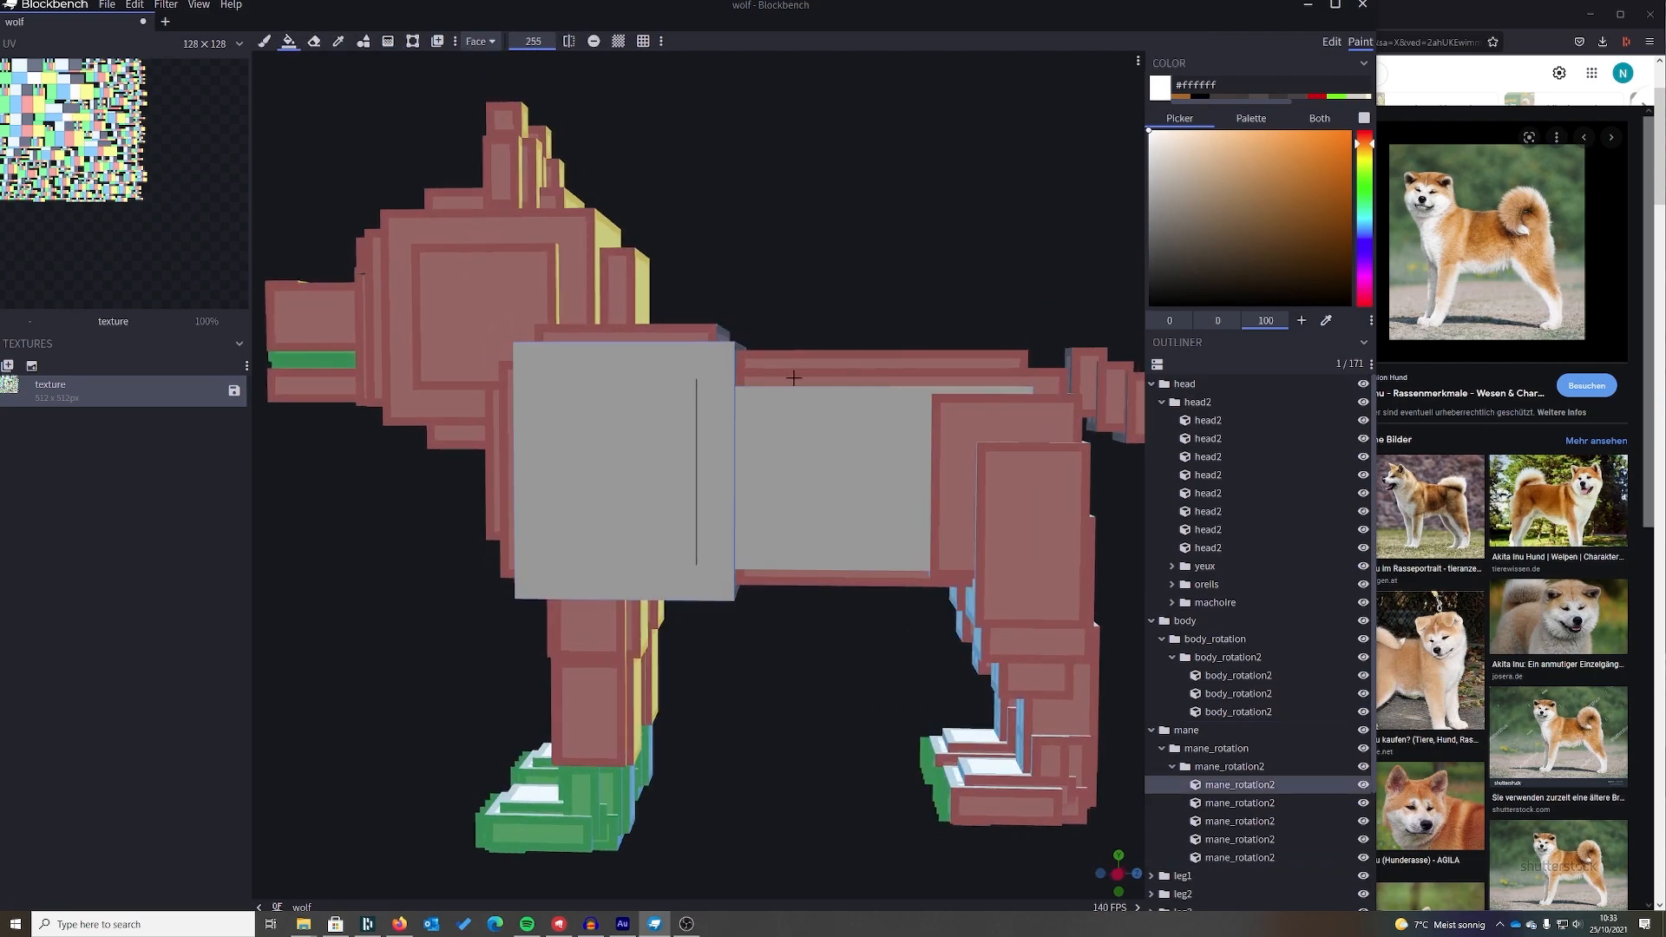
pyautogui.click(786, 379)
# - Draw a vertical gradient in the orange-brown #aa6428 from the back down to the belly on the body's side face
pyautogui.click(1184, 95)
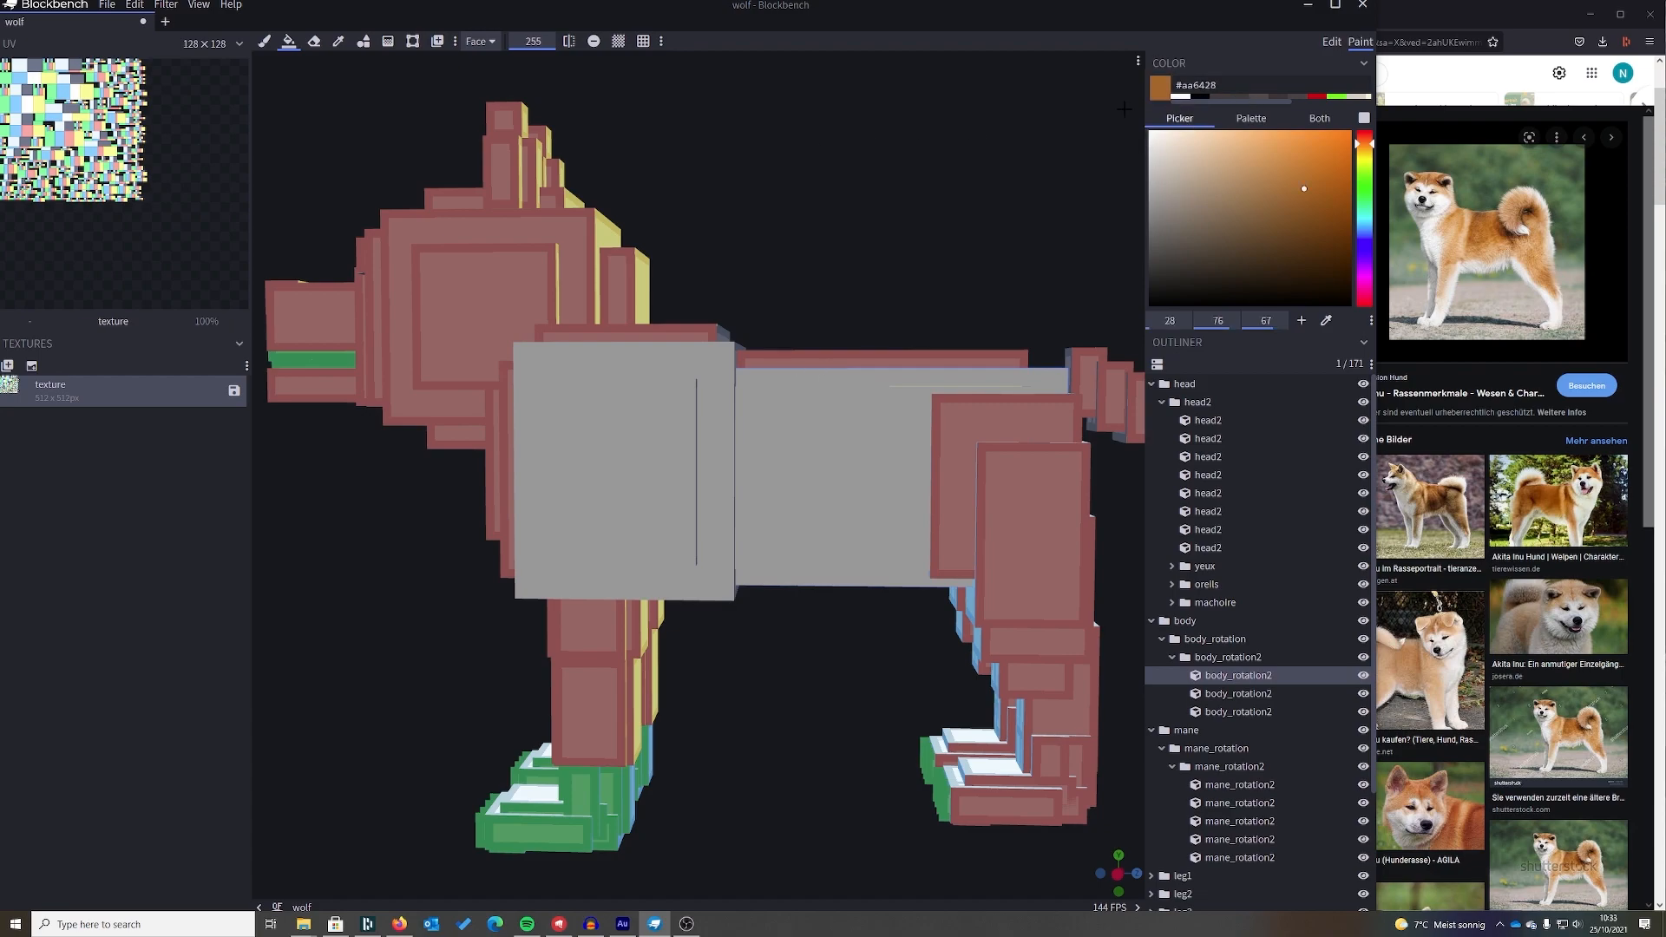
pyautogui.click(388, 41)
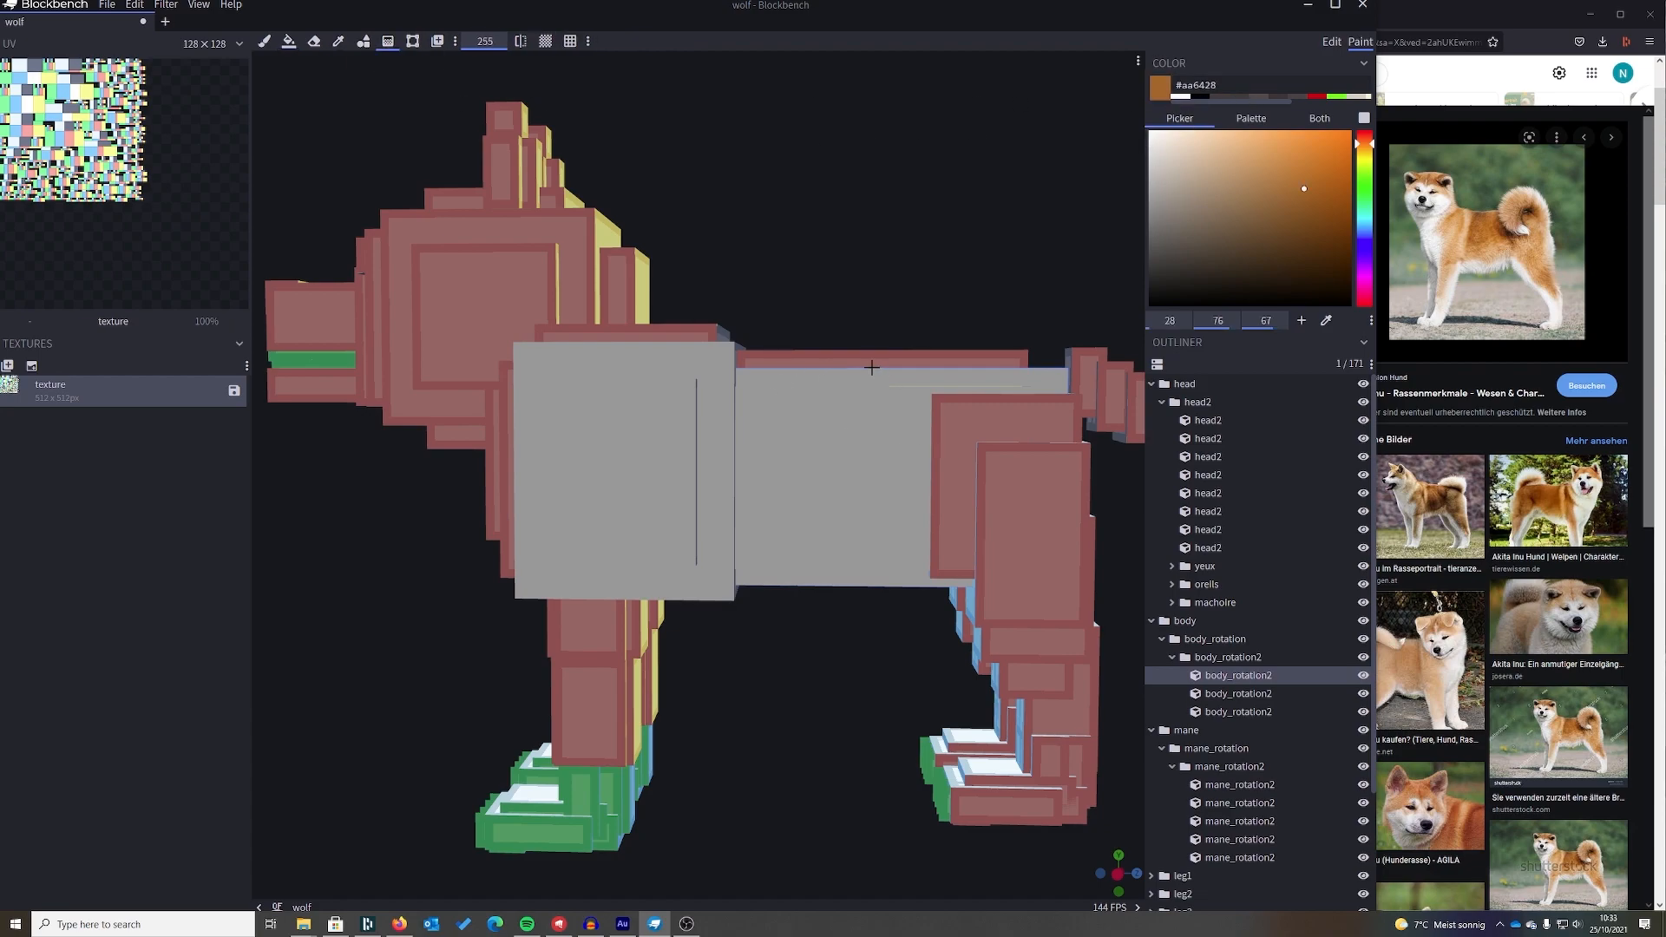
pyautogui.moveTo(828, 387); pyautogui.dragTo(826, 579)
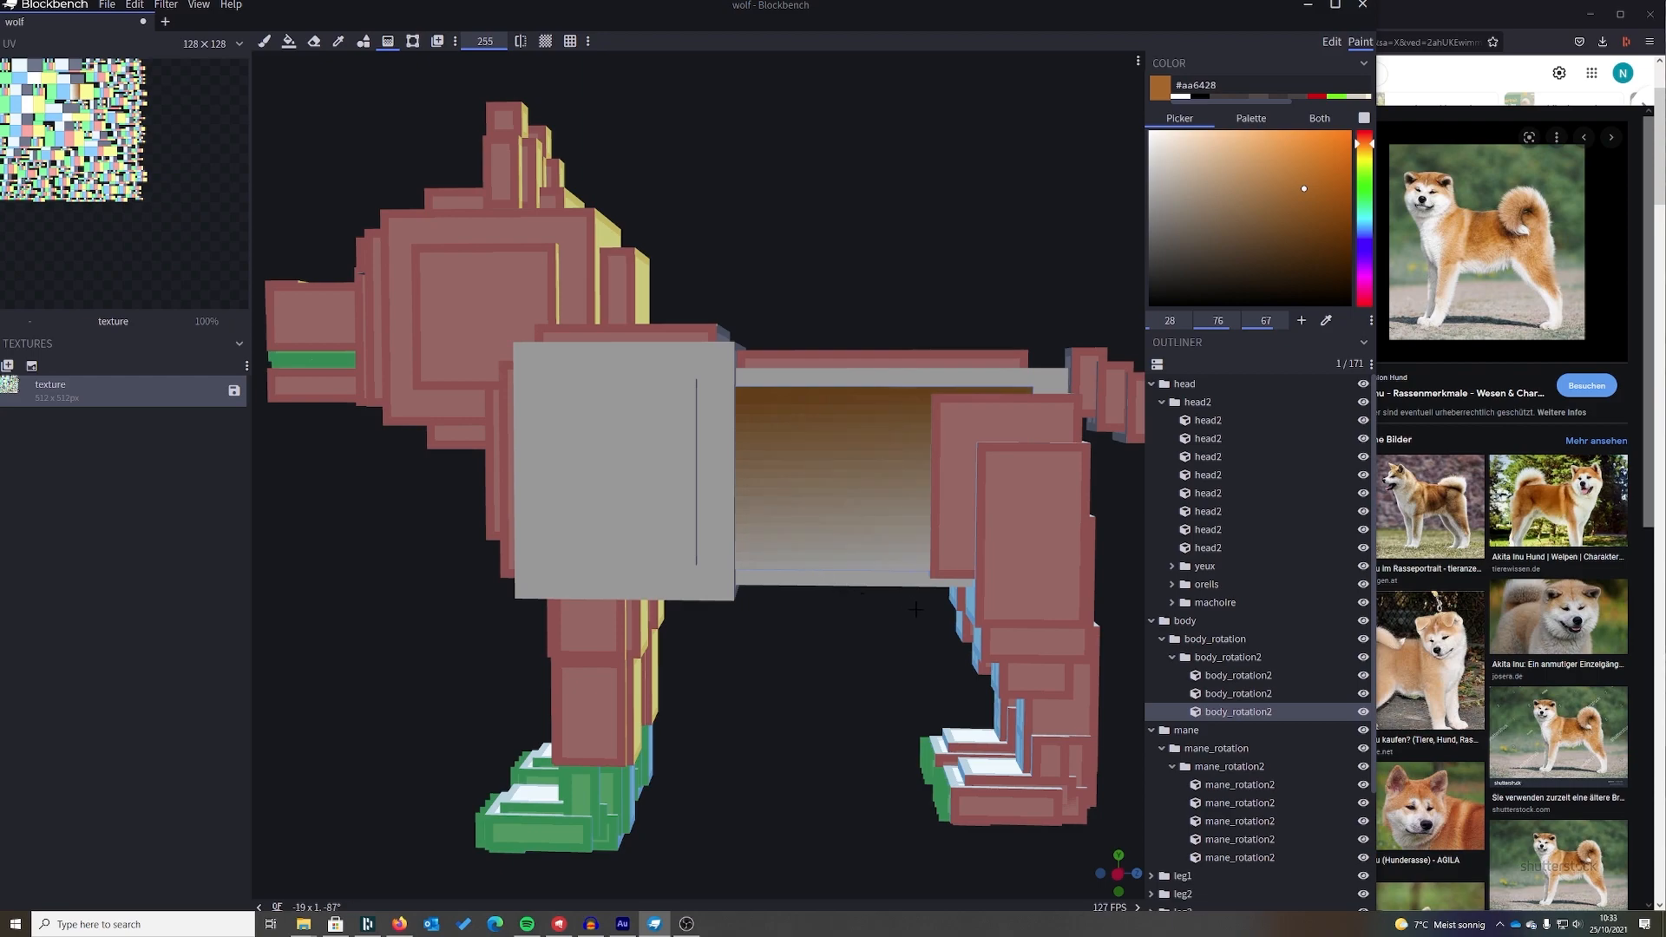
pyautogui.moveTo(823, 448); pyautogui.dragTo(854, 623)
pyautogui.moveTo(834, 781)
pyautogui.mouseDown()
pyautogui.moveTo(748, 816)
pyautogui.moveTo(646, 737)
pyautogui.moveTo(903, 748)
pyautogui.moveTo(853, 772)
pyautogui.mouseUp()
pyautogui.scroll(4, 853, 773)
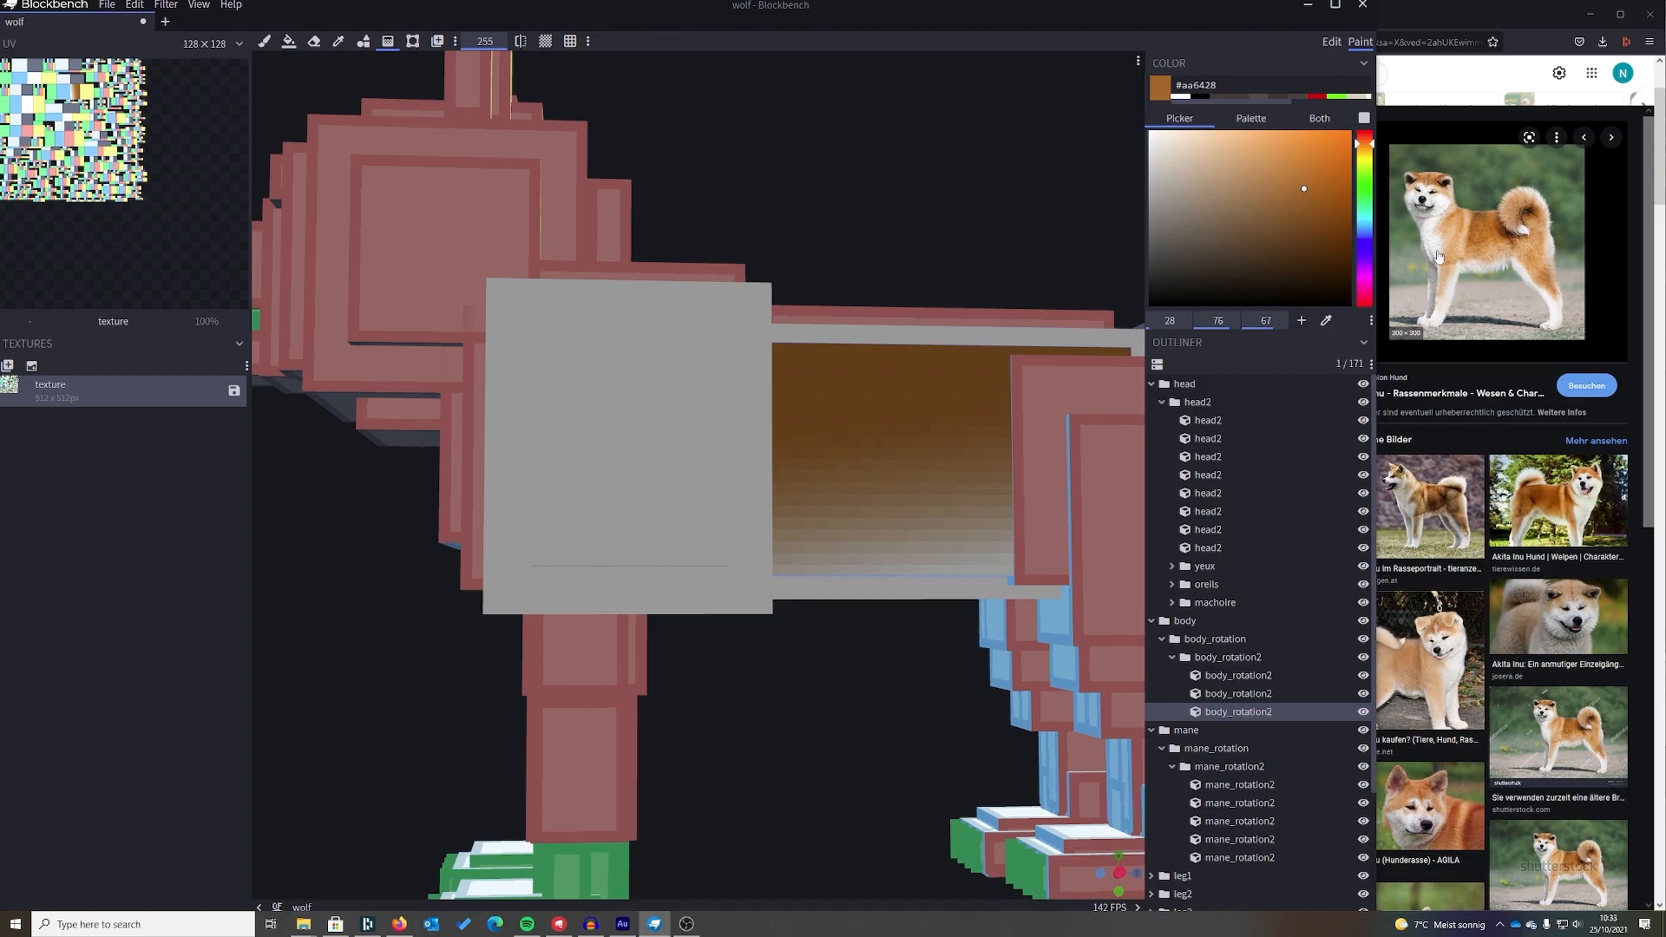
pyautogui.moveTo(949, 191); pyautogui.dragTo(951, 356)
pyautogui.scroll(-4, 932, 194)
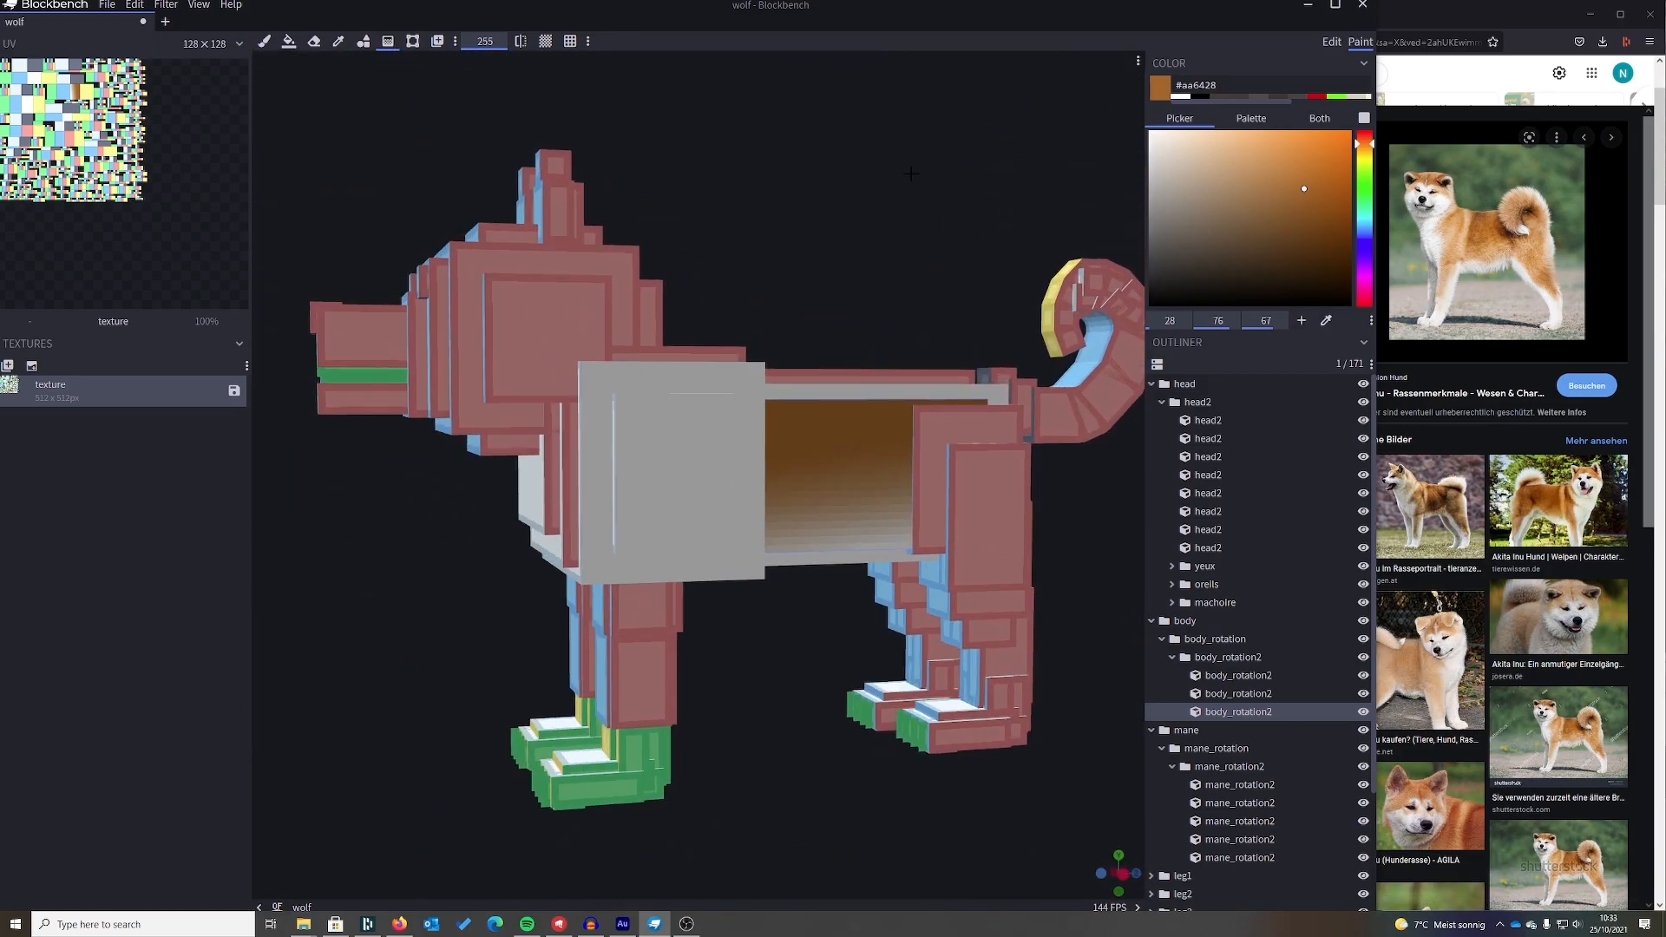
pyautogui.moveTo(911, 174); pyautogui.dragTo(846, 167)
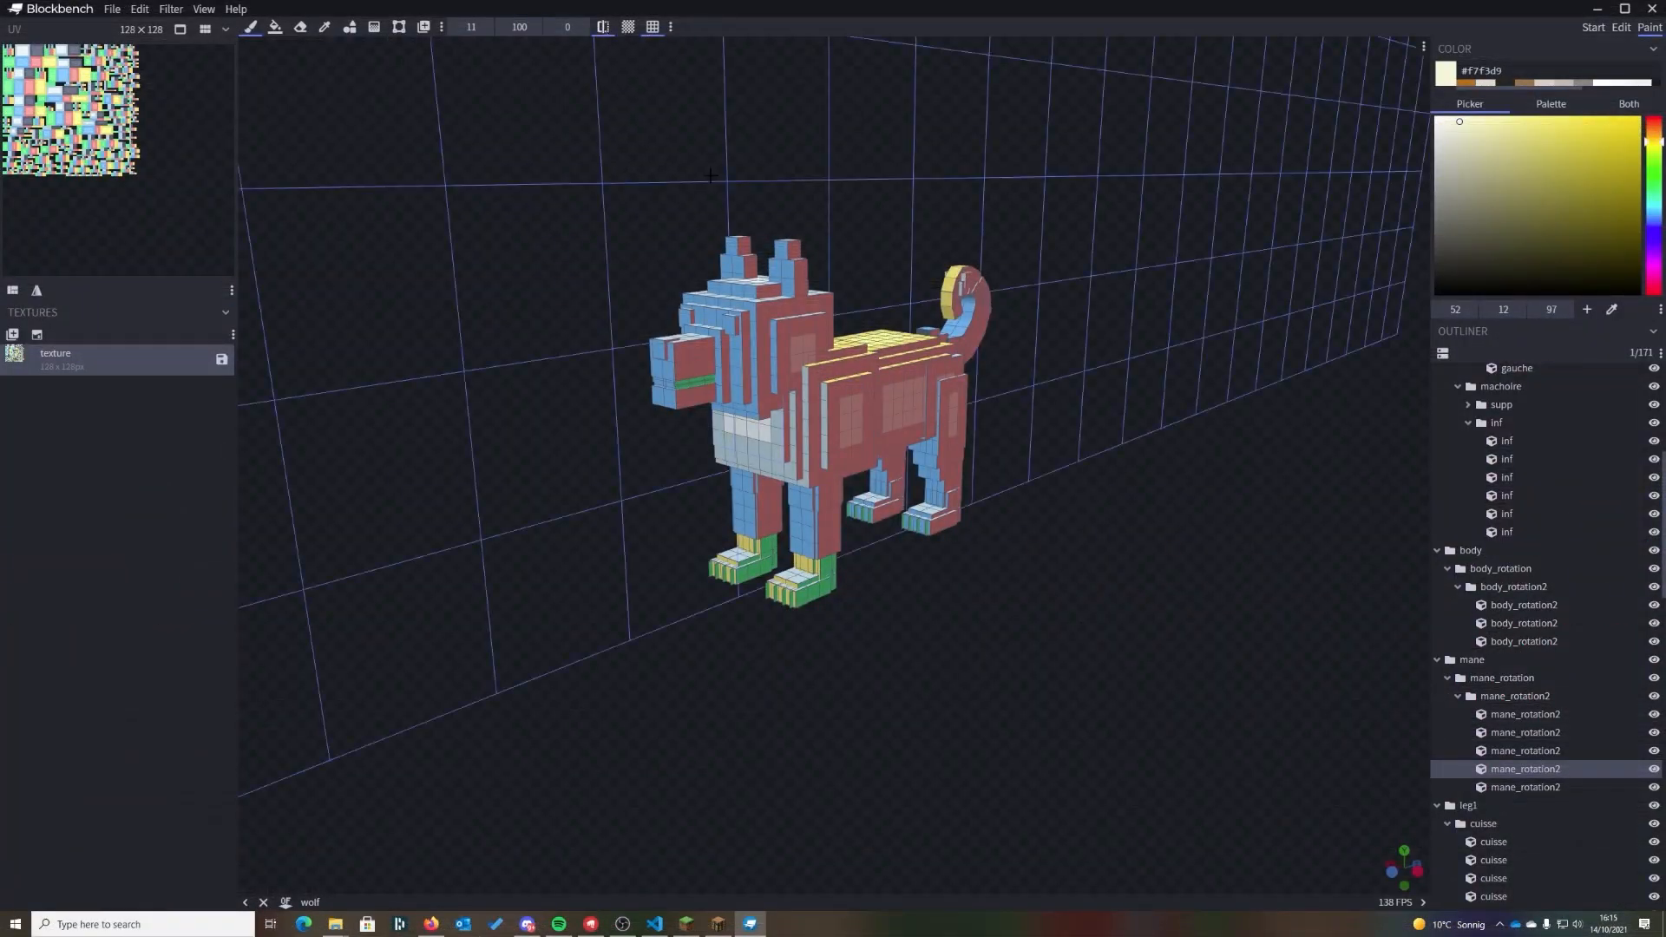
# - Turn off mirror painting and brush the side of the wolf's head, body and legs with cream #f7f3d9
pyautogui.click(603, 26)
pyautogui.moveTo(710, 175)
pyautogui.mouseDown()
pyautogui.moveTo(911, 120)
pyautogui.moveTo(685, 123)
pyautogui.mouseUp()
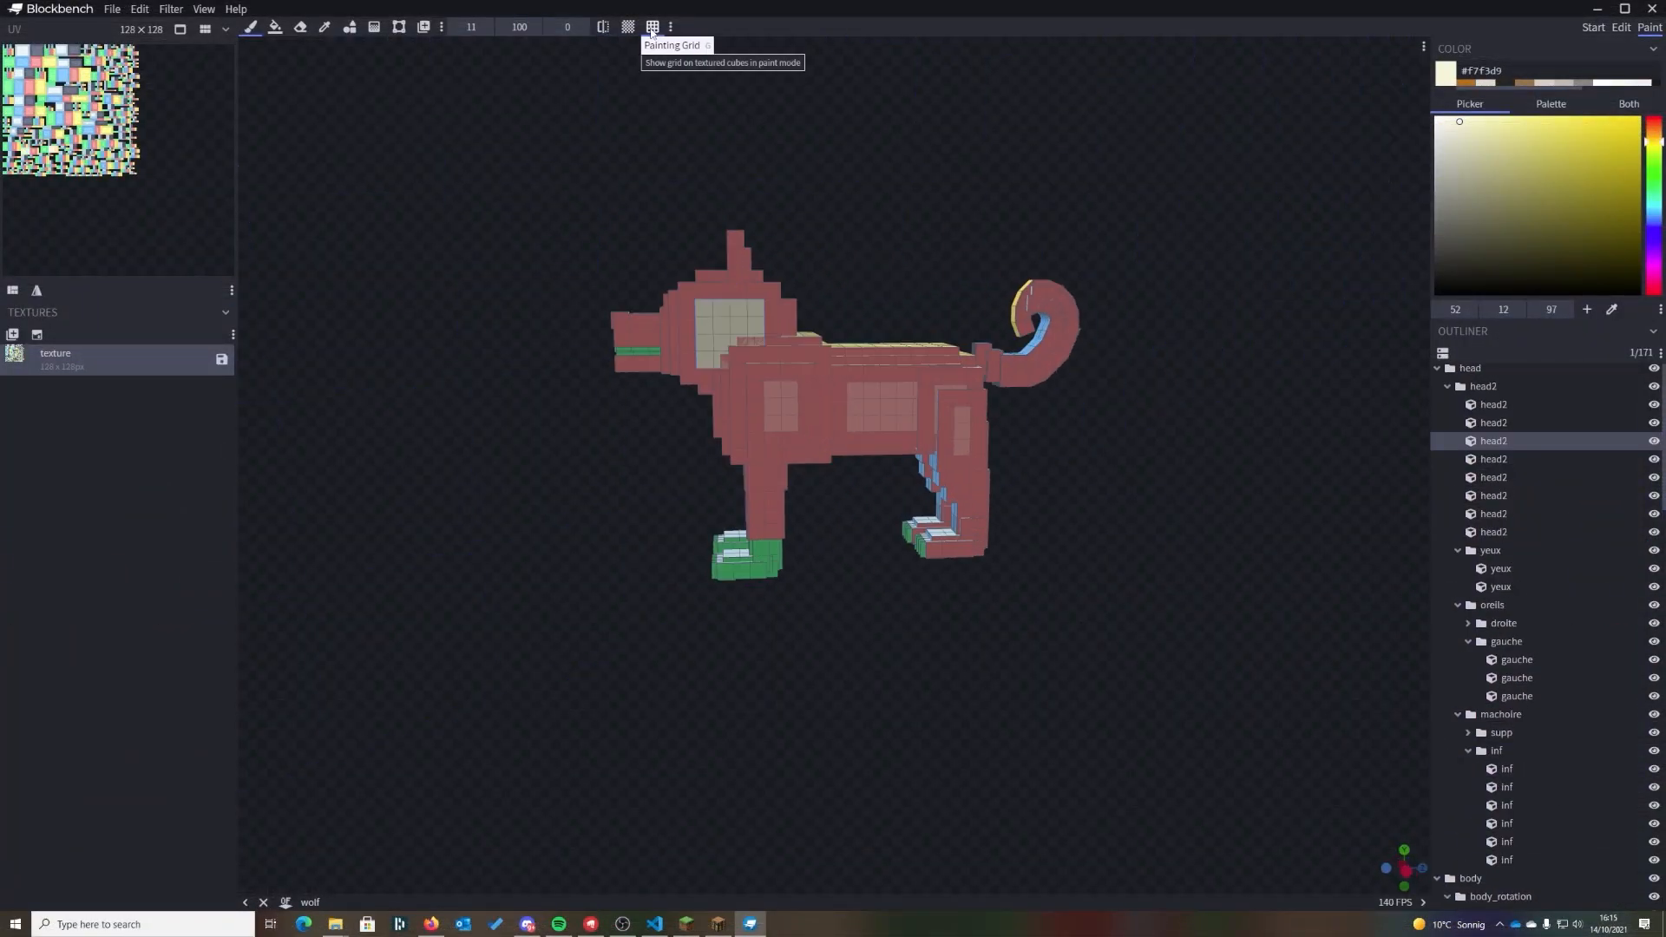
pyautogui.moveTo(764, 391); pyautogui.dragTo(955, 416)
pyautogui.moveTo(765, 512); pyautogui.dragTo(754, 568)
pyautogui.moveTo(914, 572); pyautogui.dragTo(1102, 563)
# - Hide the painting grid and enable both Lock Alpha and mirror painting
pyautogui.click(603, 27)
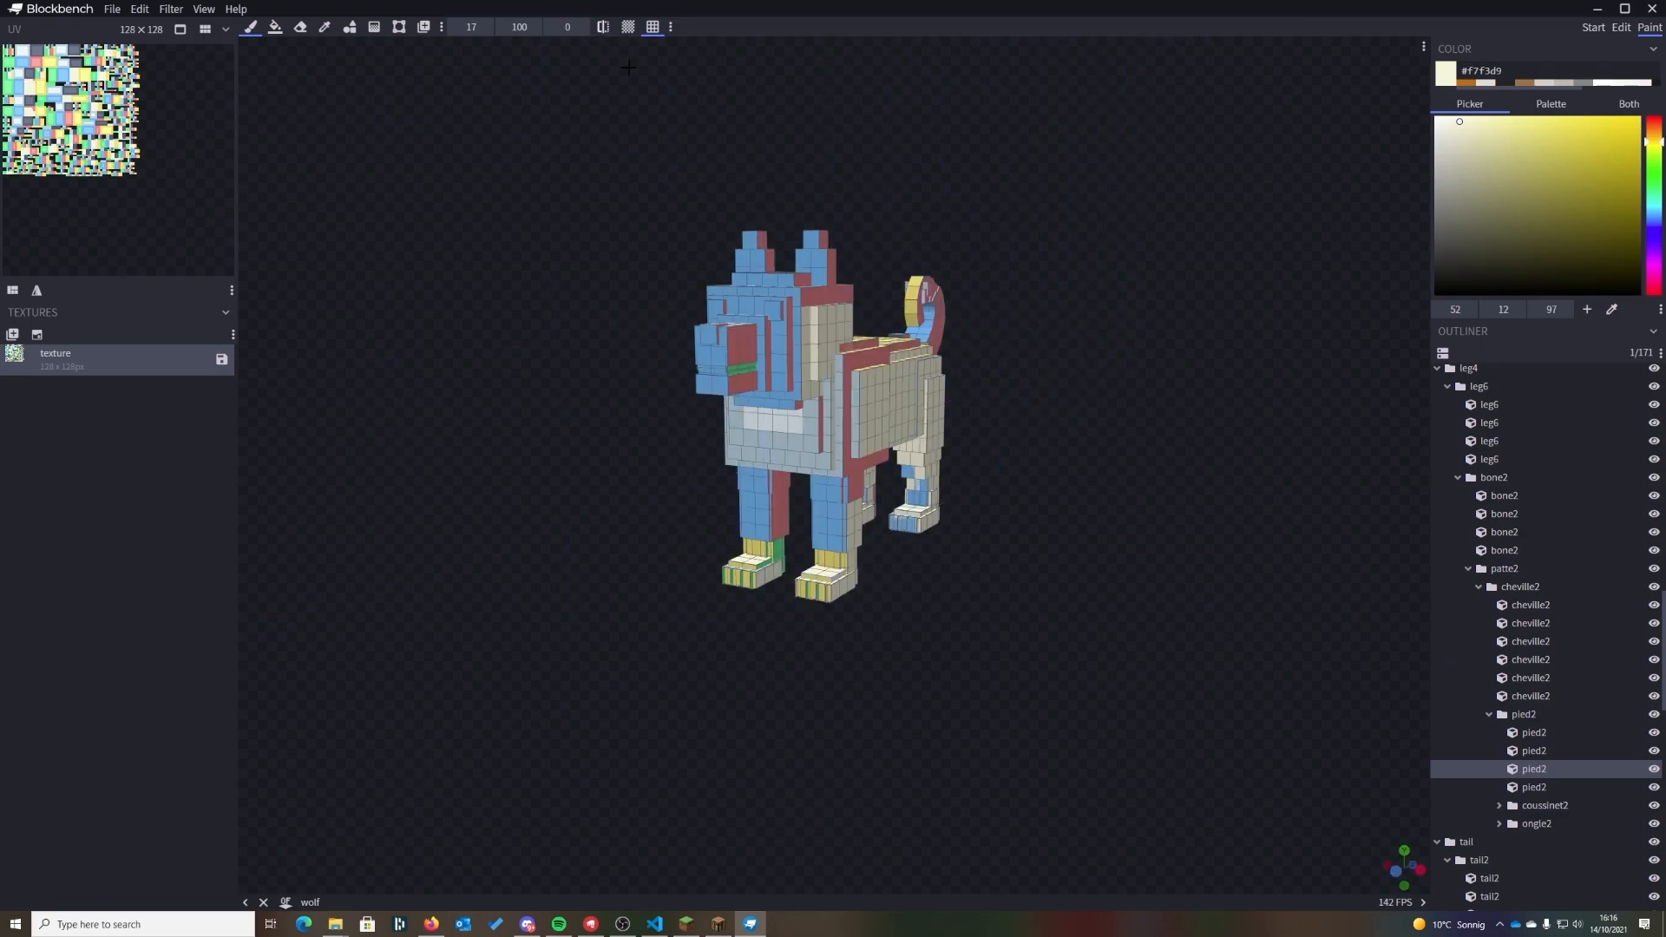
pyautogui.click(652, 27)
pyautogui.click(628, 27)
pyautogui.click(604, 28)
# - Brush the cream colour over the wolf's flanks and legs with mirrored strokes at brush size 17
pyautogui.moveTo(607, 556); pyautogui.dragTo(876, 555)
pyautogui.moveTo(876, 303)
pyautogui.mouseDown()
pyautogui.moveTo(920, 452)
pyautogui.moveTo(855, 581)
pyautogui.mouseUp()
pyautogui.moveTo(677, 599); pyautogui.dragTo(841, 599)
pyautogui.moveTo(868, 399); pyautogui.dragTo(694, 537)
pyautogui.moveTo(803, 368); pyautogui.dragTo(677, 382)
pyautogui.moveTo(660, 377); pyautogui.dragTo(586, 347)
pyautogui.moveTo(848, 491); pyautogui.dragTo(861, 559)
pyautogui.click(527, 924)
pyautogui.click(527, 924)
pyautogui.moveTo(555, 598); pyautogui.dragTo(764, 651)
pyautogui.moveTo(652, 555); pyautogui.dragTo(658, 460)
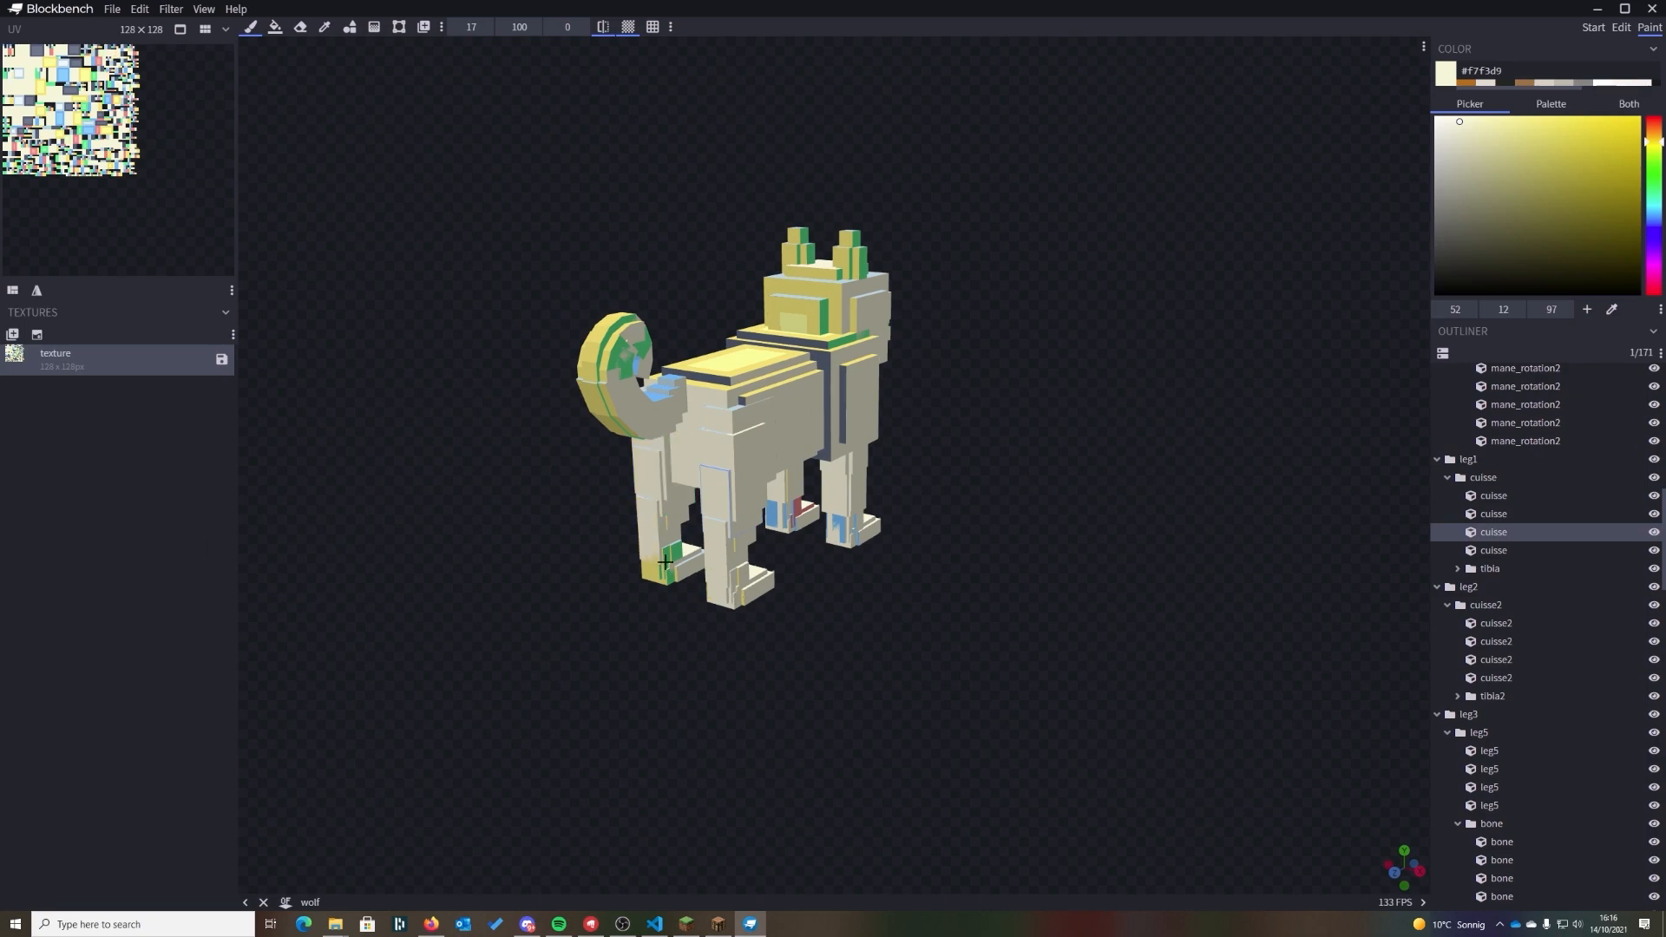
# - Brush the cream colour over the wolf's back, mane, chest, head, tail and paws
pyautogui.moveTo(772, 513); pyautogui.dragTo(802, 512)
pyautogui.moveTo(832, 356); pyautogui.dragTo(828, 452)
pyautogui.moveTo(781, 357); pyautogui.dragTo(676, 373)
pyautogui.moveTo(781, 334)
pyautogui.mouseDown()
pyautogui.moveTo(807, 299)
pyautogui.moveTo(798, 243)
pyautogui.mouseUp()
pyautogui.moveTo(555, 589); pyautogui.dragTo(780, 599)
pyautogui.moveTo(863, 425); pyautogui.dragTo(802, 442)
pyautogui.moveTo(881, 589); pyautogui.dragTo(882, 620)
pyautogui.moveTo(926, 443); pyautogui.dragTo(904, 348)
pyautogui.moveTo(899, 412); pyautogui.dragTo(890, 348)
pyautogui.moveTo(1032, 373)
pyautogui.mouseDown()
pyautogui.moveTo(1053, 539)
pyautogui.moveTo(1154, 542)
pyautogui.mouseUp()
pyautogui.moveTo(737, 512); pyautogui.dragTo(759, 450)
pyautogui.moveTo(1041, 607); pyautogui.dragTo(1058, 602)
pyautogui.moveTo(963, 694); pyautogui.dragTo(1111, 551)
pyautogui.click(854, 521)
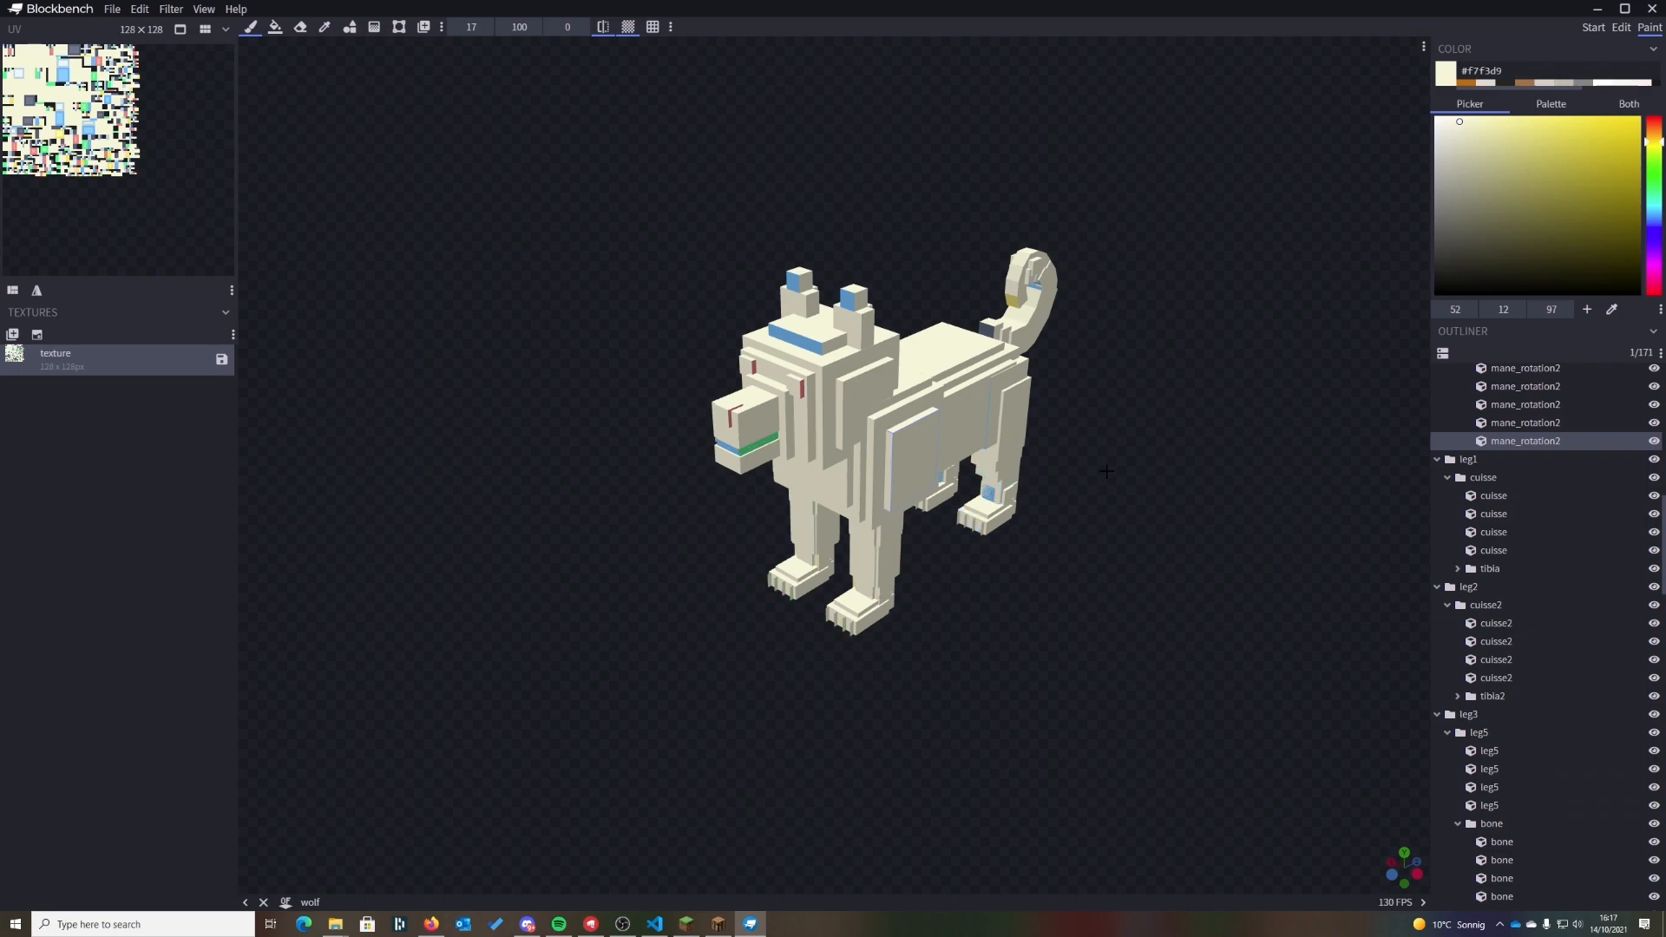
# - Cover the leftover template-coloured patches on the hind paws, tail, muzzle and head with cream
pyautogui.moveTo(1109, 477); pyautogui.dragTo(1037, 438)
pyautogui.click(1005, 519)
pyautogui.click(952, 499)
pyautogui.click(1043, 326)
pyautogui.click(1013, 347)
pyautogui.moveTo(718, 326); pyautogui.dragTo(745, 340)
pyautogui.moveTo(675, 394); pyautogui.dragTo(699, 395)
pyautogui.click(782, 429)
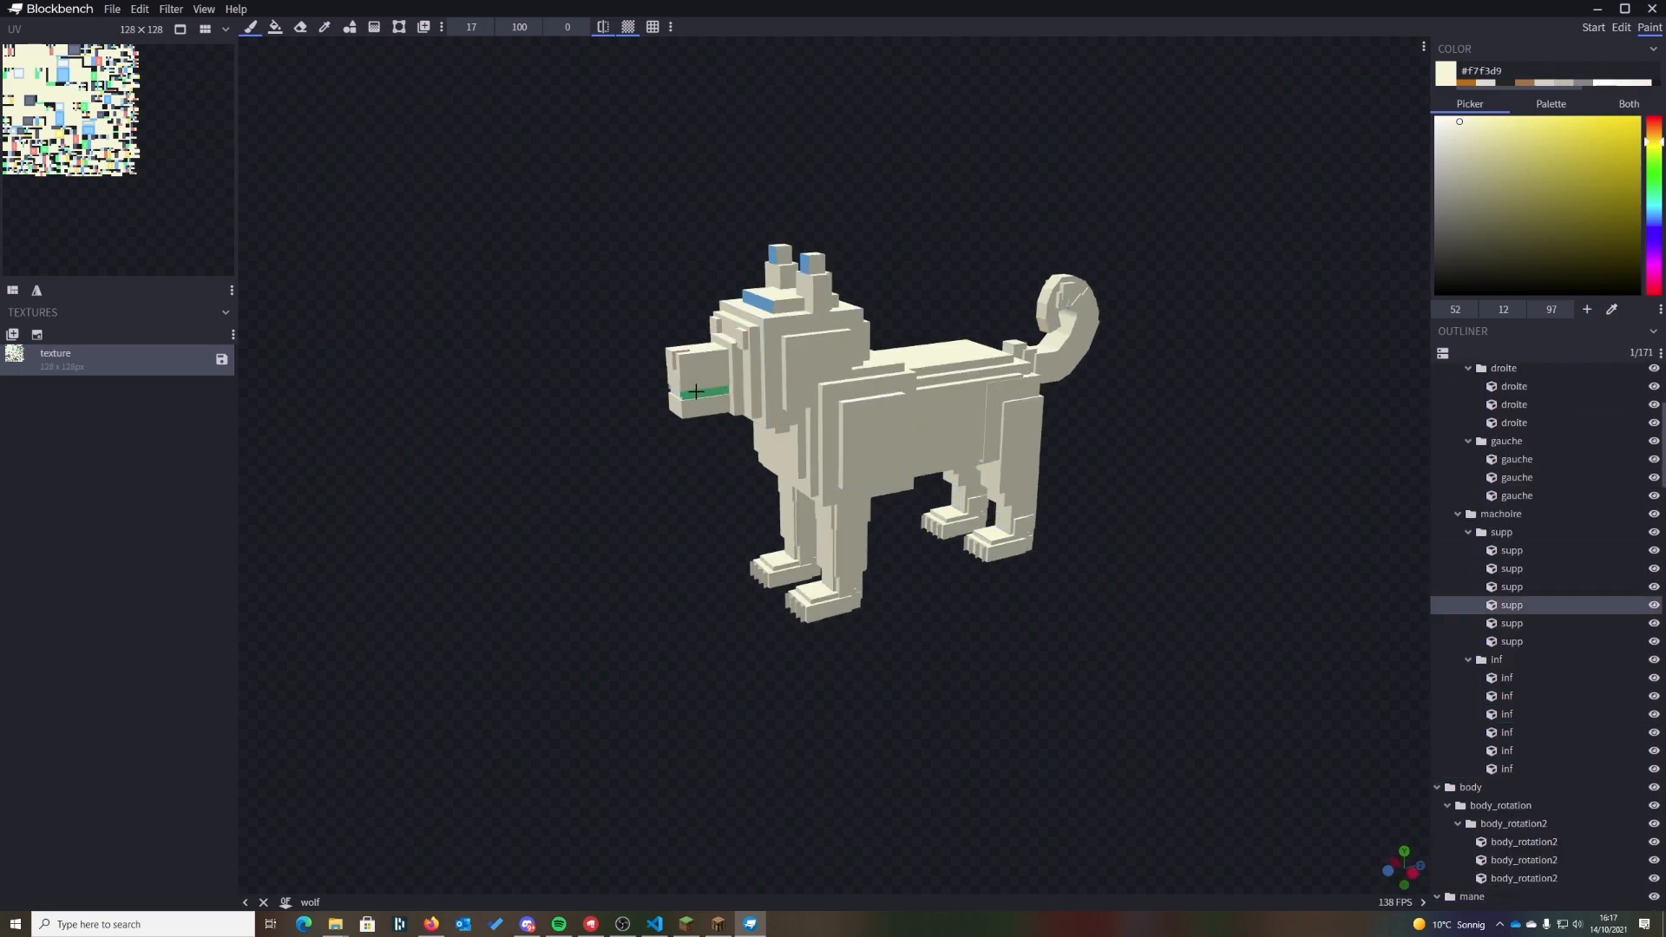
pyautogui.moveTo(911, 694); pyautogui.dragTo(1154, 685)
pyautogui.click(963, 351)
pyautogui.click(767, 353)
# - Brush the cream colour over the wolf's underside, including the belly, paw soles and underside of the tail
pyautogui.moveTo(677, 659); pyautogui.dragTo(832, 442)
pyautogui.click(874, 479)
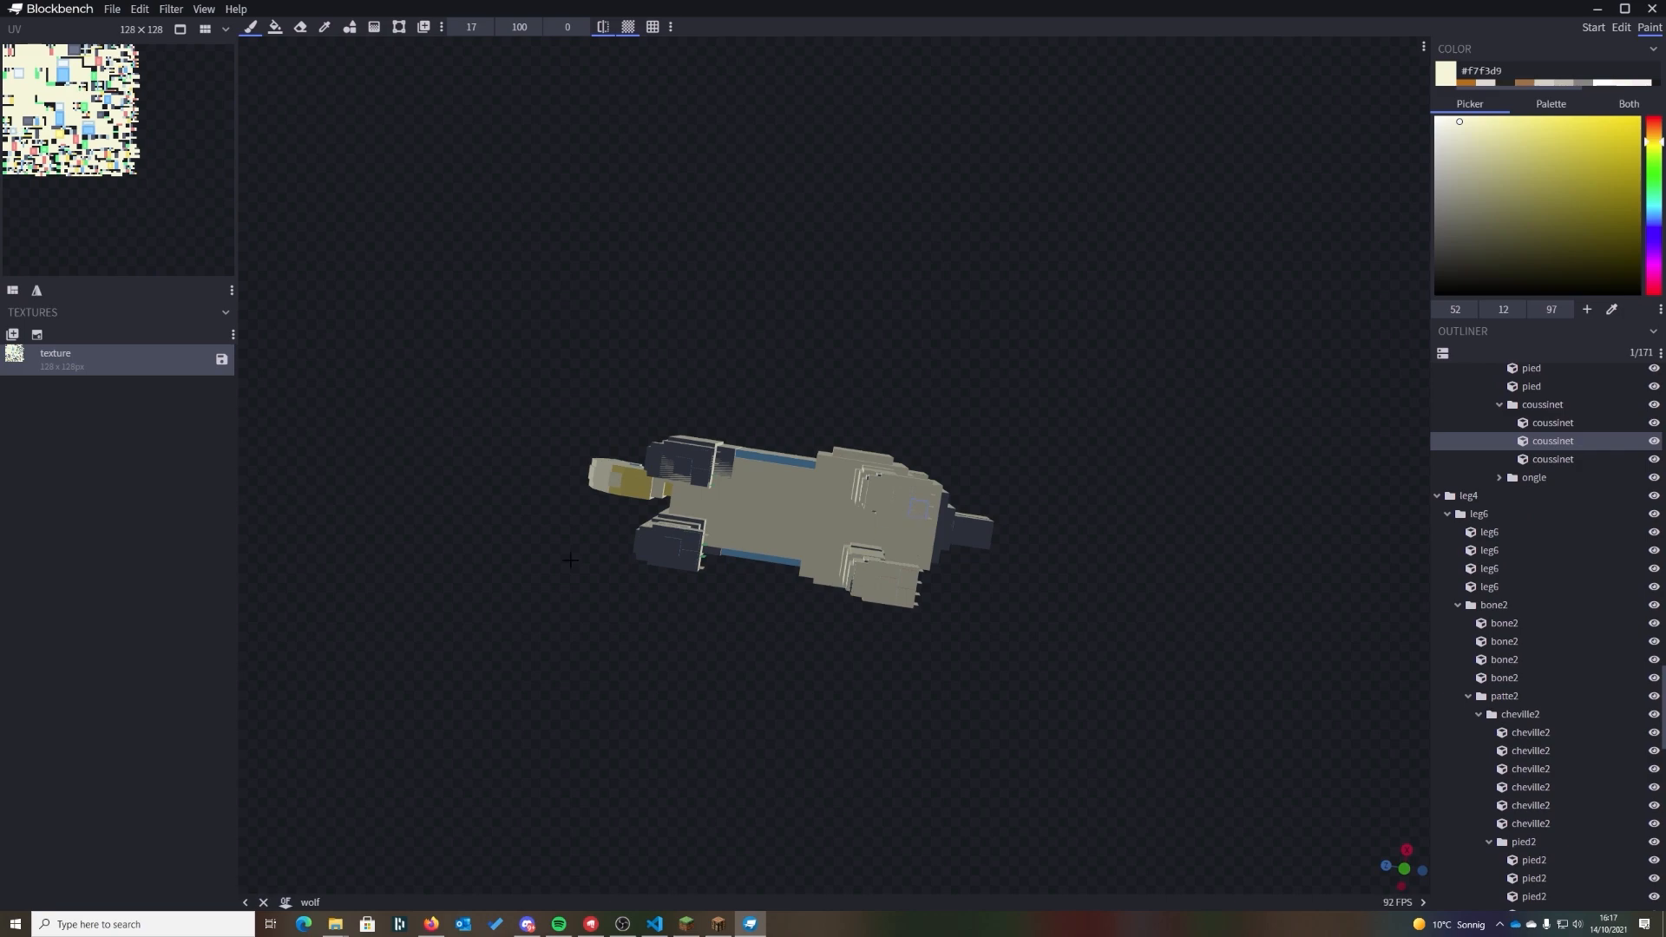
pyautogui.click(760, 557)
pyautogui.click(669, 546)
pyautogui.click(634, 482)
pyautogui.moveTo(681, 464); pyautogui.dragTo(716, 475)
pyautogui.click(654, 488)
pyautogui.moveTo(694, 659); pyautogui.dragTo(867, 607)
pyautogui.click(922, 613)
# - Touch up the remaining unpainted gaps around the legs and paw pads with cream
pyautogui.moveTo(738, 555)
pyautogui.mouseDown()
pyautogui.moveTo(781, 521)
pyautogui.moveTo(694, 659)
pyautogui.moveTo(759, 446)
pyautogui.moveTo(686, 278)
pyautogui.mouseUp()
pyautogui.click(948, 550)
pyautogui.click(816, 266)
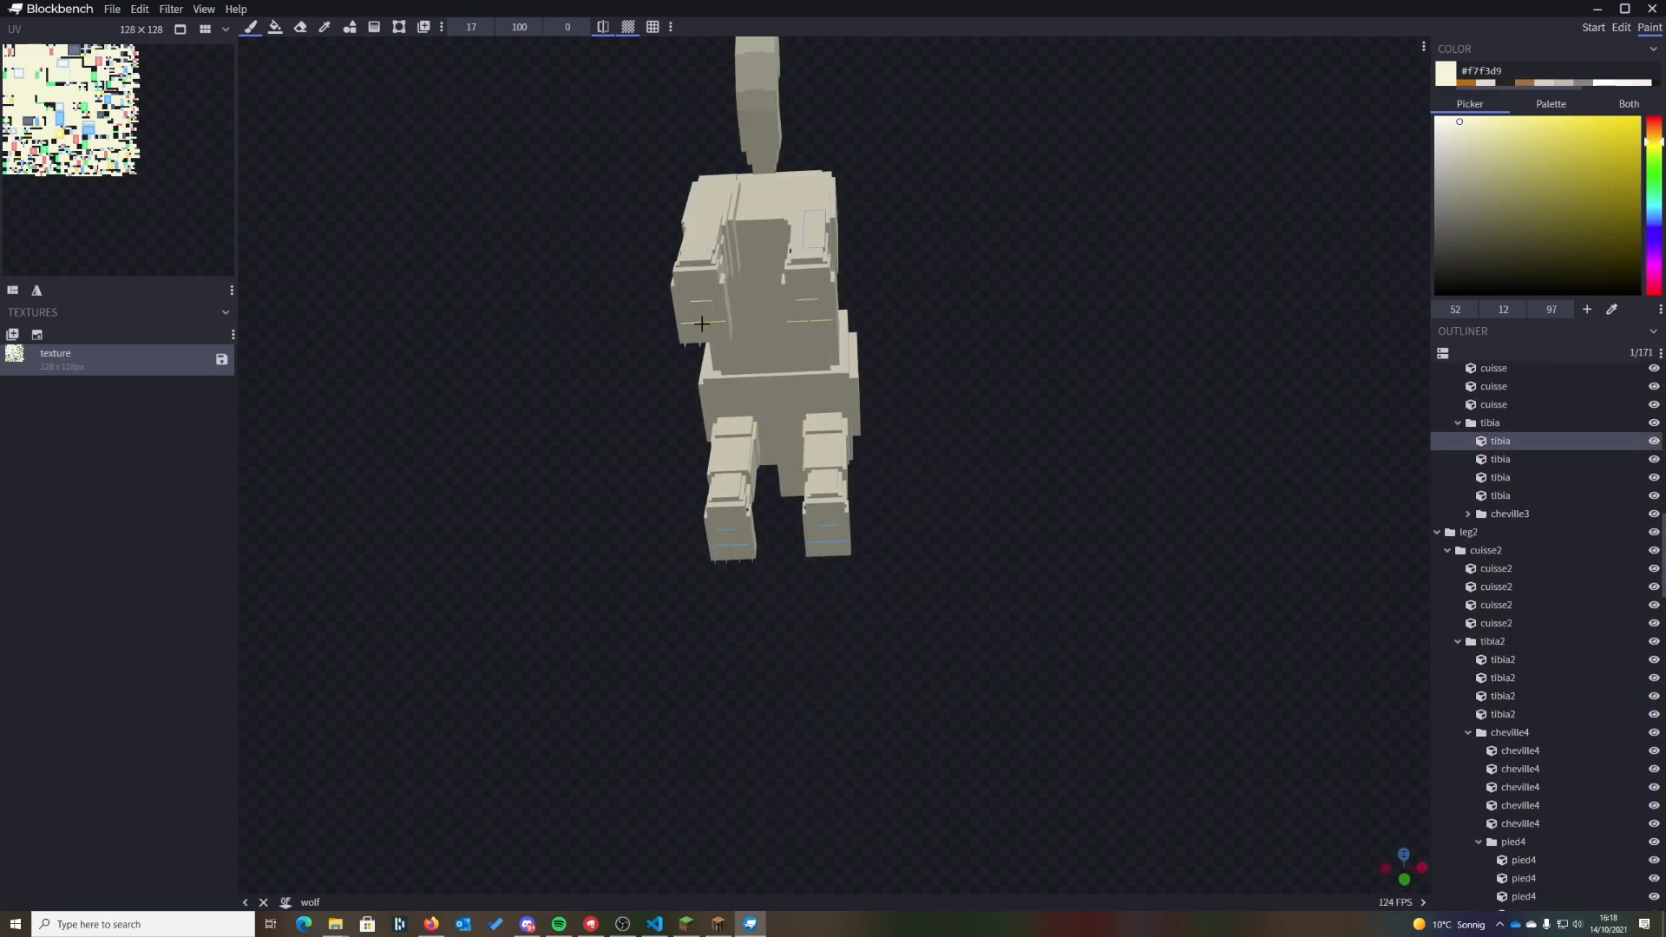
pyautogui.moveTo(735, 545); pyautogui.dragTo(896, 597)
pyautogui.click(852, 434)
pyautogui.moveTo(687, 620); pyautogui.dragTo(382, 738)
pyautogui.click(486, 492)
pyautogui.click(579, 566)
pyautogui.moveTo(434, 651); pyautogui.dragTo(763, 659)
pyautogui.click(1153, 542)
# - Paint orange #bb6b0e along the wolf's back and nape with brush size 1, opacity 70 and softness 100
pyautogui.moveTo(954, 321)
pyautogui.mouseDown()
pyautogui.moveTo(803, 425)
pyautogui.moveTo(868, 347)
pyautogui.mouseUp()
pyautogui.click(1466, 83)
pyautogui.moveTo(471, 27); pyautogui.dragTo(455, 27)
pyautogui.moveTo(567, 27)
pyautogui.mouseDown()
pyautogui.moveTo(581, 31)
pyautogui.moveTo(506, 28)
pyautogui.mouseUp()
pyautogui.moveTo(942, 519); pyautogui.dragTo(902, 553)
pyautogui.moveTo(958, 559); pyautogui.dragTo(1037, 612)
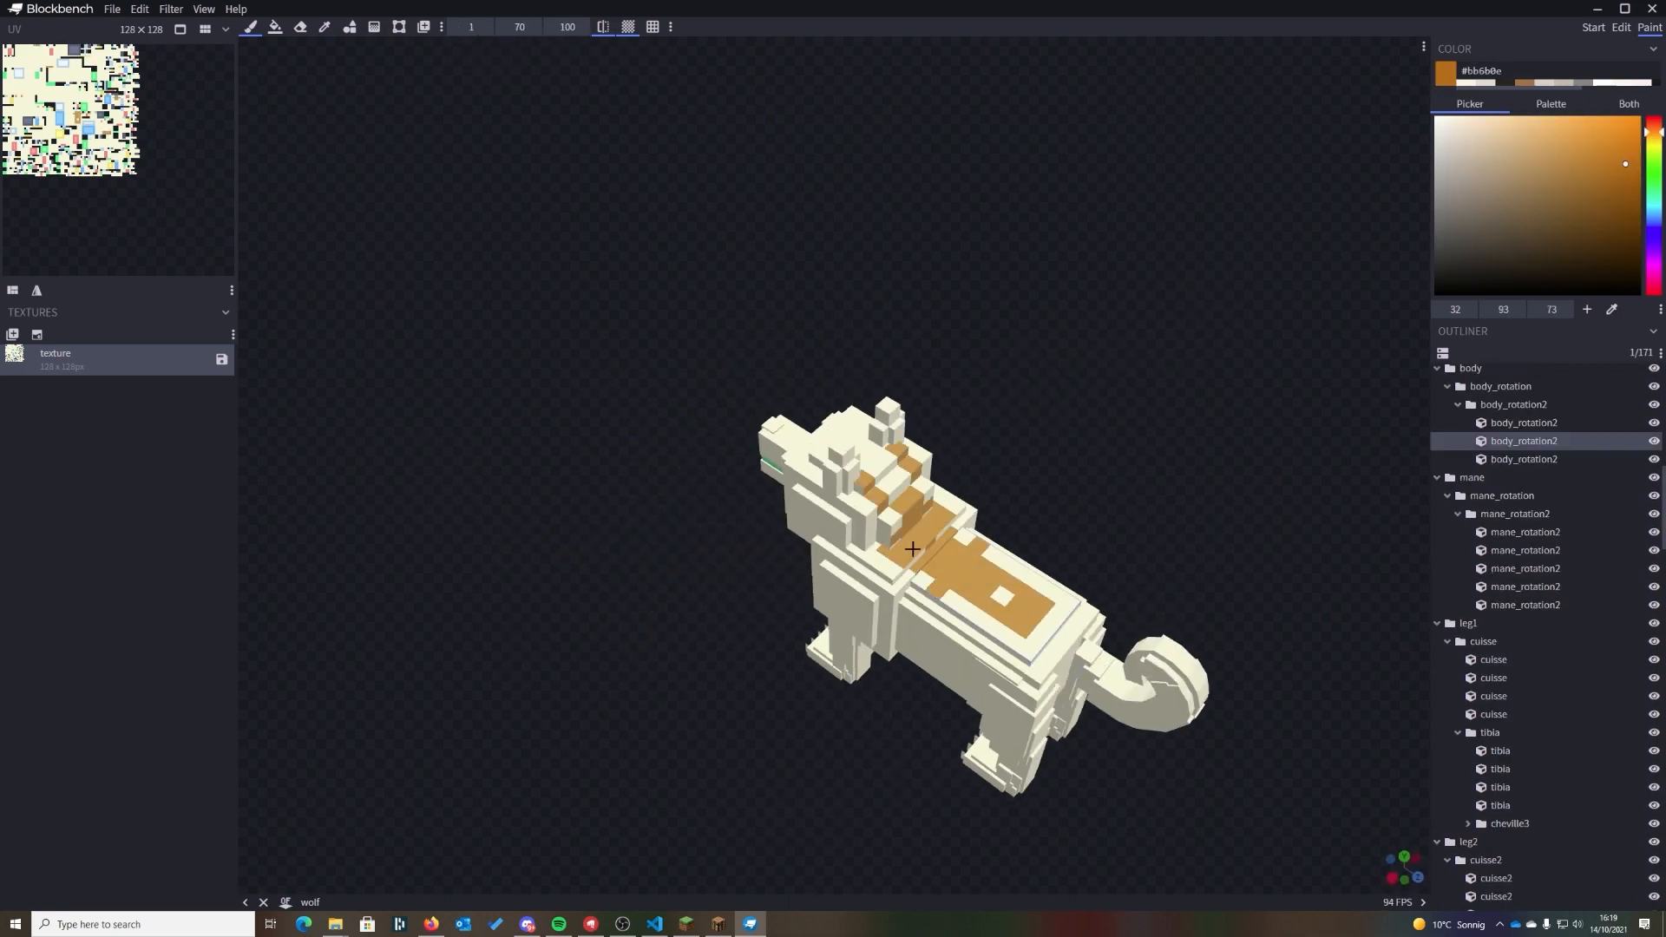
# - Set the brush size to 3, turn off mirror painting and brush the orange over the back, nape and upper flank
pyautogui.moveTo(897, 533); pyautogui.dragTo(884, 460)
pyautogui.moveTo(471, 26); pyautogui.dragTo(488, 26)
pyautogui.click(603, 27)
pyautogui.moveTo(954, 551); pyautogui.dragTo(1058, 629)
pyautogui.moveTo(642, 608); pyautogui.dragTo(676, 485)
pyautogui.moveTo(854, 434)
pyautogui.mouseDown()
pyautogui.moveTo(900, 525)
pyautogui.moveTo(1111, 542)
pyautogui.mouseUp()
pyautogui.moveTo(1102, 547); pyautogui.dragTo(1071, 616)
pyautogui.moveTo(902, 547); pyautogui.dragTo(868, 520)
pyautogui.moveTo(959, 533); pyautogui.dragTo(1102, 564)
# - Brush the orange down over the mane, flanks, thighs and outer tail, leaving the lower legs and belly cream
pyautogui.moveTo(989, 677); pyautogui.dragTo(676, 681)
pyautogui.moveTo(564, 521); pyautogui.dragTo(768, 485)
pyautogui.moveTo(564, 581)
pyautogui.mouseDown()
pyautogui.moveTo(577, 514)
pyautogui.moveTo(724, 486)
pyautogui.mouseUp()
pyautogui.moveTo(720, 451); pyautogui.dragTo(780, 408)
pyautogui.moveTo(677, 681); pyautogui.dragTo(989, 676)
pyautogui.moveTo(868, 460); pyautogui.dragTo(1023, 520)
pyautogui.moveTo(954, 677); pyautogui.dragTo(946, 746)
pyautogui.moveTo(1180, 504); pyautogui.dragTo(1258, 433)
pyautogui.moveTo(989, 694); pyautogui.dragTo(677, 686)
pyautogui.moveTo(447, 416); pyautogui.dragTo(485, 453)
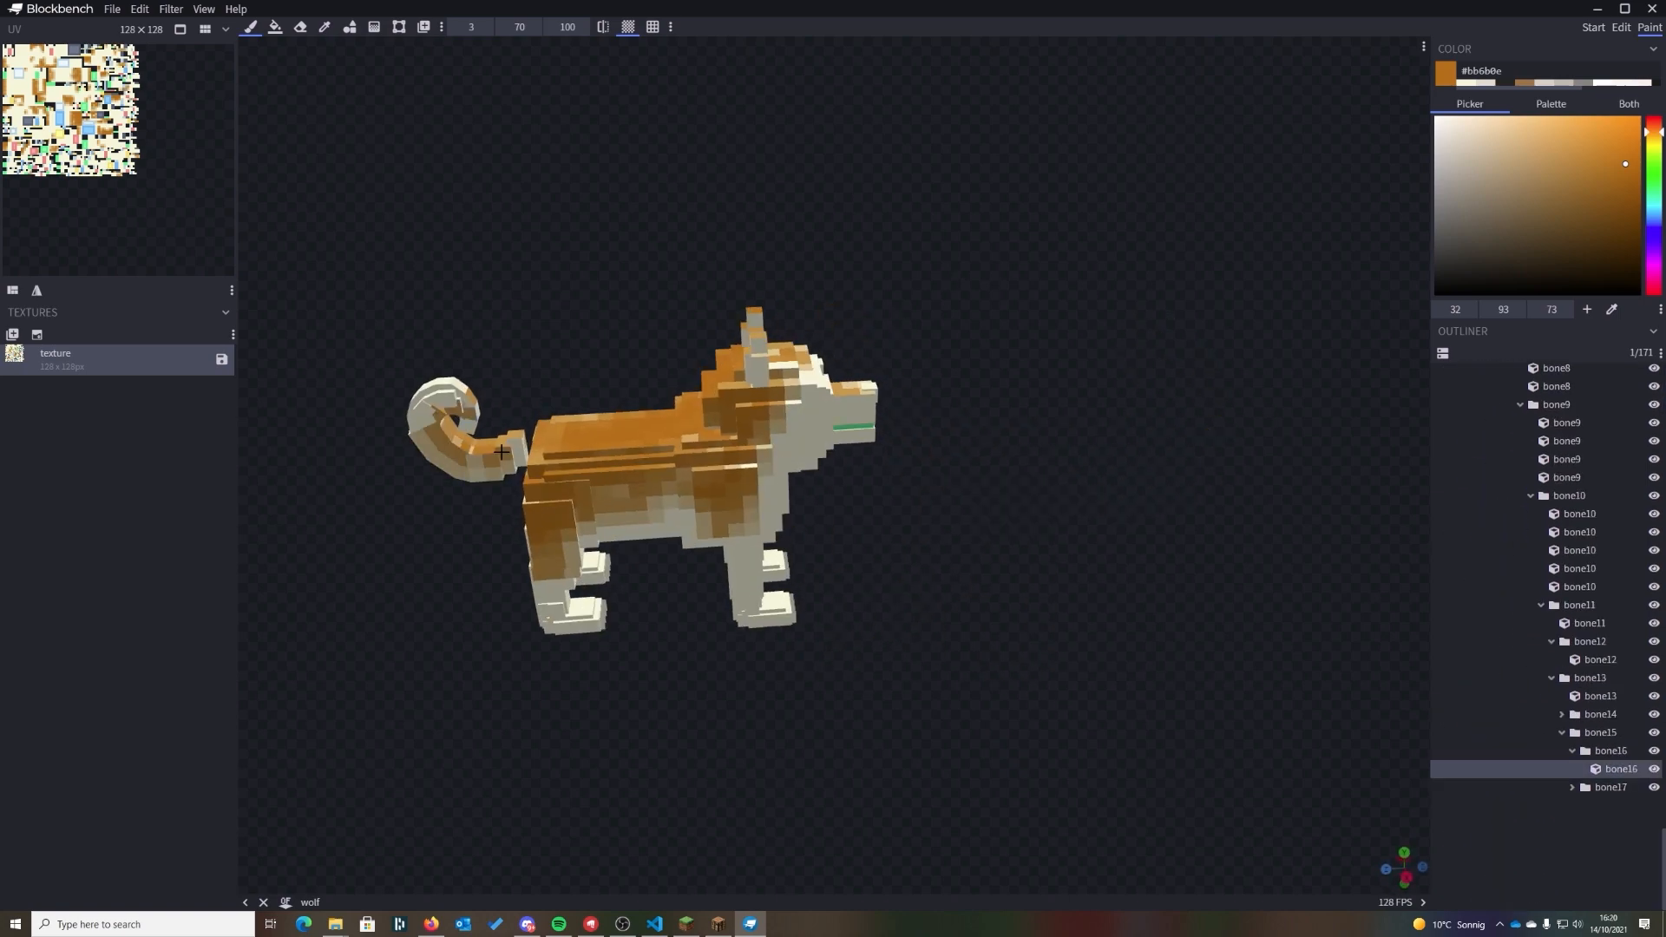
# - Brush the orange over the top of the wolf's head, the ears and the bridge of the muzzle
pyautogui.moveTo(1085, 555); pyautogui.dragTo(850, 608)
pyautogui.moveTo(763, 382); pyautogui.dragTo(802, 369)
pyautogui.moveTo(677, 685); pyautogui.dragTo(1128, 660)
pyautogui.click(744, 343)
pyautogui.moveTo(1171, 521); pyautogui.dragTo(729, 590)
pyautogui.moveTo(807, 347); pyautogui.dragTo(855, 365)
pyautogui.moveTo(1258, 416); pyautogui.dragTo(1324, 276)
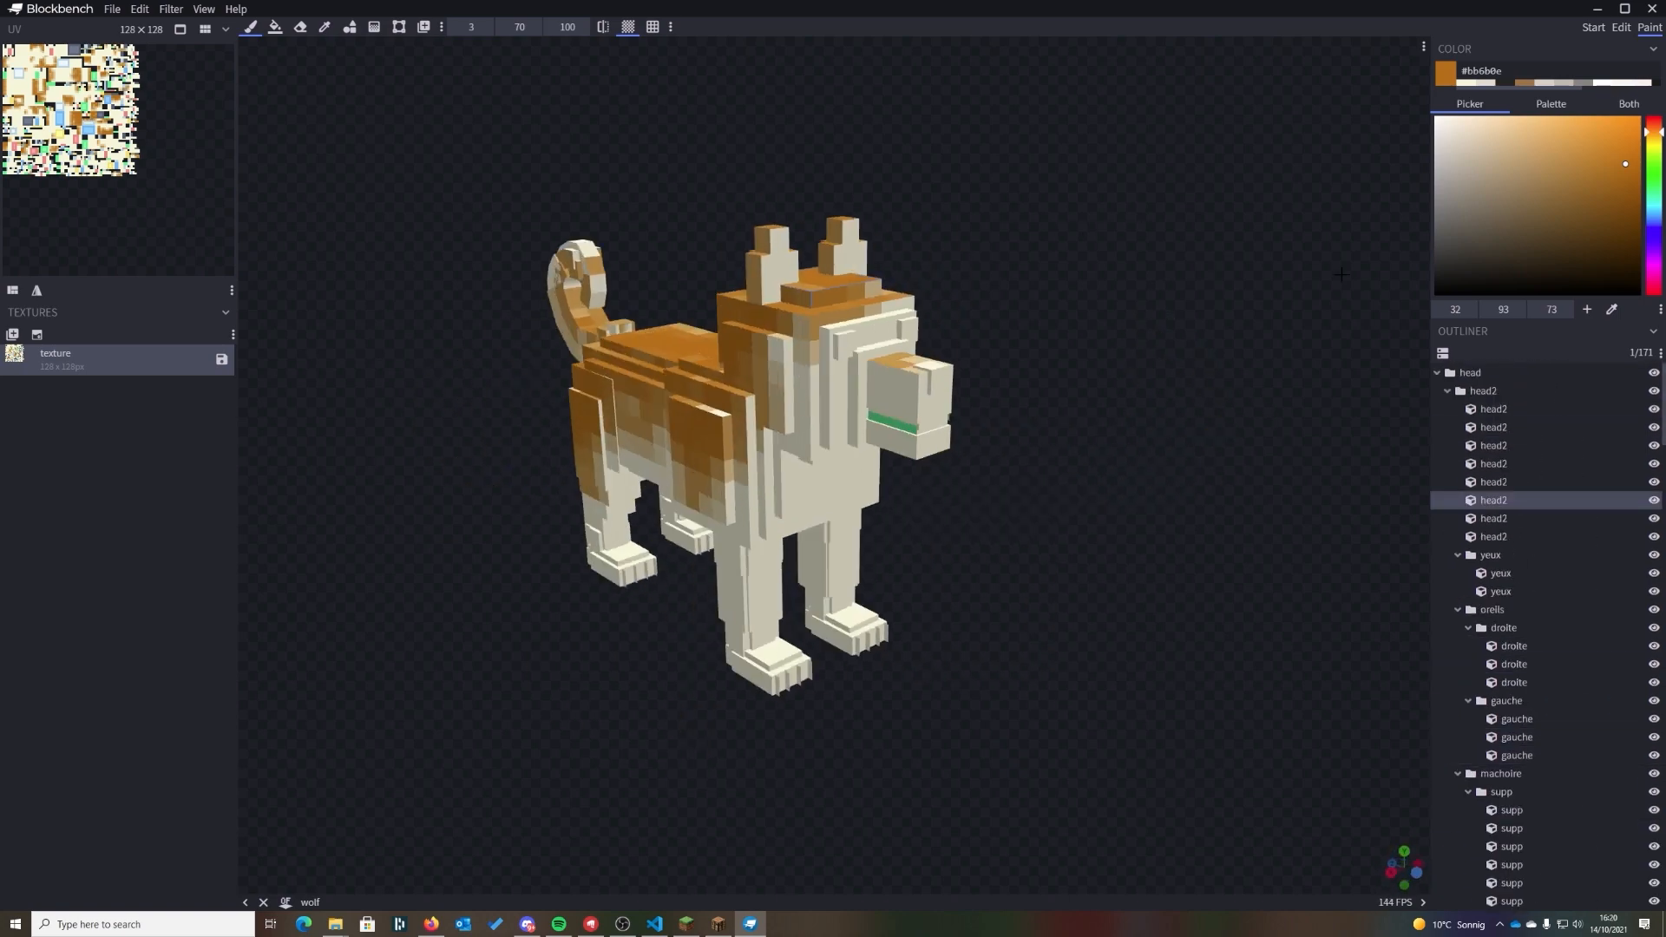
# - Lighten the bridge of the muzzle with the brush and touch up the head at brush size 1
pyautogui.moveTo(1258, 347); pyautogui.dragTo(1353, 434)
pyautogui.click(1466, 83)
pyautogui.moveTo(898, 343); pyautogui.dragTo(937, 333)
pyautogui.moveTo(1214, 486); pyautogui.dragTo(1093, 417)
pyautogui.moveTo(471, 27); pyautogui.dragTo(452, 27)
pyautogui.click(1505, 82)
pyautogui.moveTo(846, 276); pyautogui.dragTo(869, 295)
# - Fill the green strip inside the mouth with a dark colour and paint the nose and eye details
pyautogui.moveTo(984, 273)
pyautogui.mouseDown()
pyautogui.moveTo(1007, 296)
pyautogui.moveTo(984, 347)
pyautogui.mouseUp()
pyautogui.moveTo(1162, 347); pyautogui.dragTo(707, 342)
pyautogui.moveTo(486, 347)
pyautogui.mouseDown()
pyautogui.moveTo(744, 353)
pyautogui.moveTo(486, 373)
pyautogui.moveTo(746, 408)
pyautogui.mouseUp()
pyautogui.click(829, 424)
pyautogui.click(275, 26)
pyautogui.click(842, 422)
pyautogui.click(854, 429)
pyautogui.click(1466, 83)
pyautogui.click(250, 27)
pyautogui.moveTo(1041, 209)
pyautogui.mouseDown()
pyautogui.moveTo(1186, 193)
pyautogui.moveTo(782, 347)
pyautogui.mouseUp()
pyautogui.scroll(5, 763, 338)
pyautogui.click(773, 351)
pyautogui.click(836, 468)
# - Paint the pads under the wolf's paws dark #252422 with brush size 1 and opacity 90
pyautogui.moveTo(920, 608); pyautogui.dragTo(966, 372)
pyautogui.click(1466, 82)
pyautogui.moveTo(803, 144); pyautogui.dragTo(800, 210)
pyautogui.moveTo(1108, 291); pyautogui.dragTo(1049, 327)
pyautogui.moveTo(770, 718); pyautogui.dragTo(811, 697)
pyautogui.moveTo(593, 666)
pyautogui.mouseDown()
pyautogui.moveTo(626, 644)
pyautogui.moveTo(794, 746)
pyautogui.mouseUp()
pyautogui.click(402, 401)
pyautogui.moveTo(408, 359); pyautogui.dragTo(450, 352)
pyautogui.moveTo(451, 353); pyautogui.dragTo(471, 384)
pyautogui.click(514, 521)
pyautogui.moveTo(562, 519)
pyautogui.mouseDown()
pyautogui.moveTo(583, 538)
pyautogui.moveTo(540, 518)
pyautogui.mouseUp()
pyautogui.click(1093, 252)
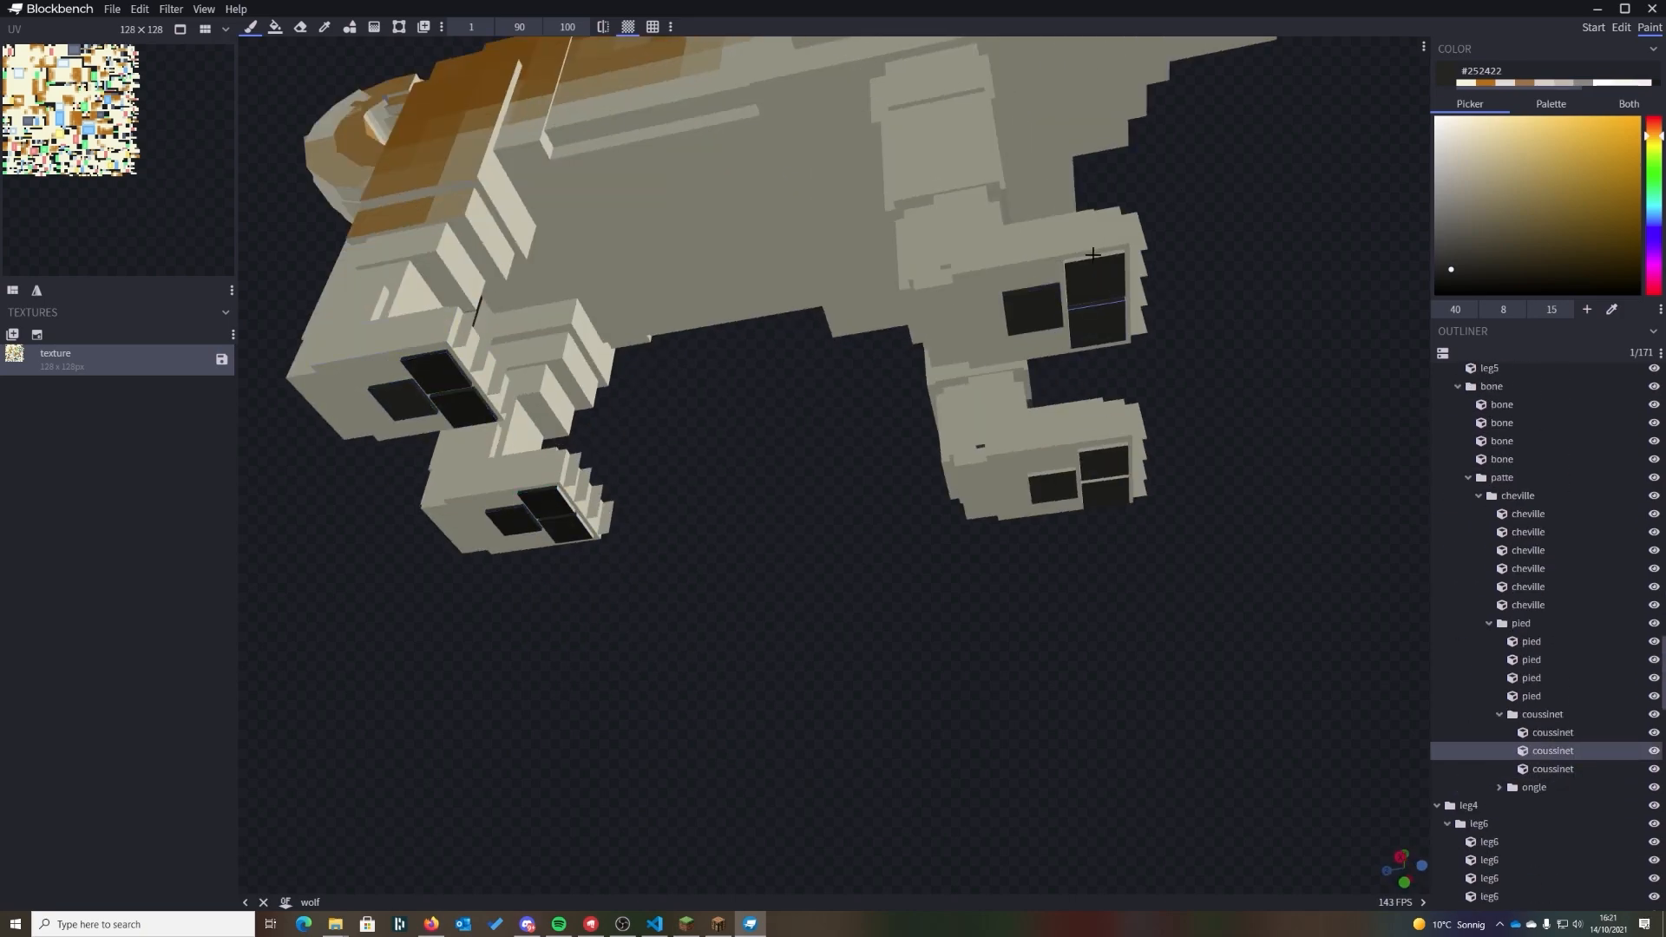
# - Cover the remaining faces and edges of the pads on all four paws with #252422
pyautogui.moveTo(1032, 599); pyautogui.dragTo(876, 660)
pyautogui.click(902, 282)
pyautogui.click(1094, 382)
pyautogui.click(1106, 373)
pyautogui.moveTo(954, 590); pyautogui.dragTo(712, 633)
pyautogui.click(549, 425)
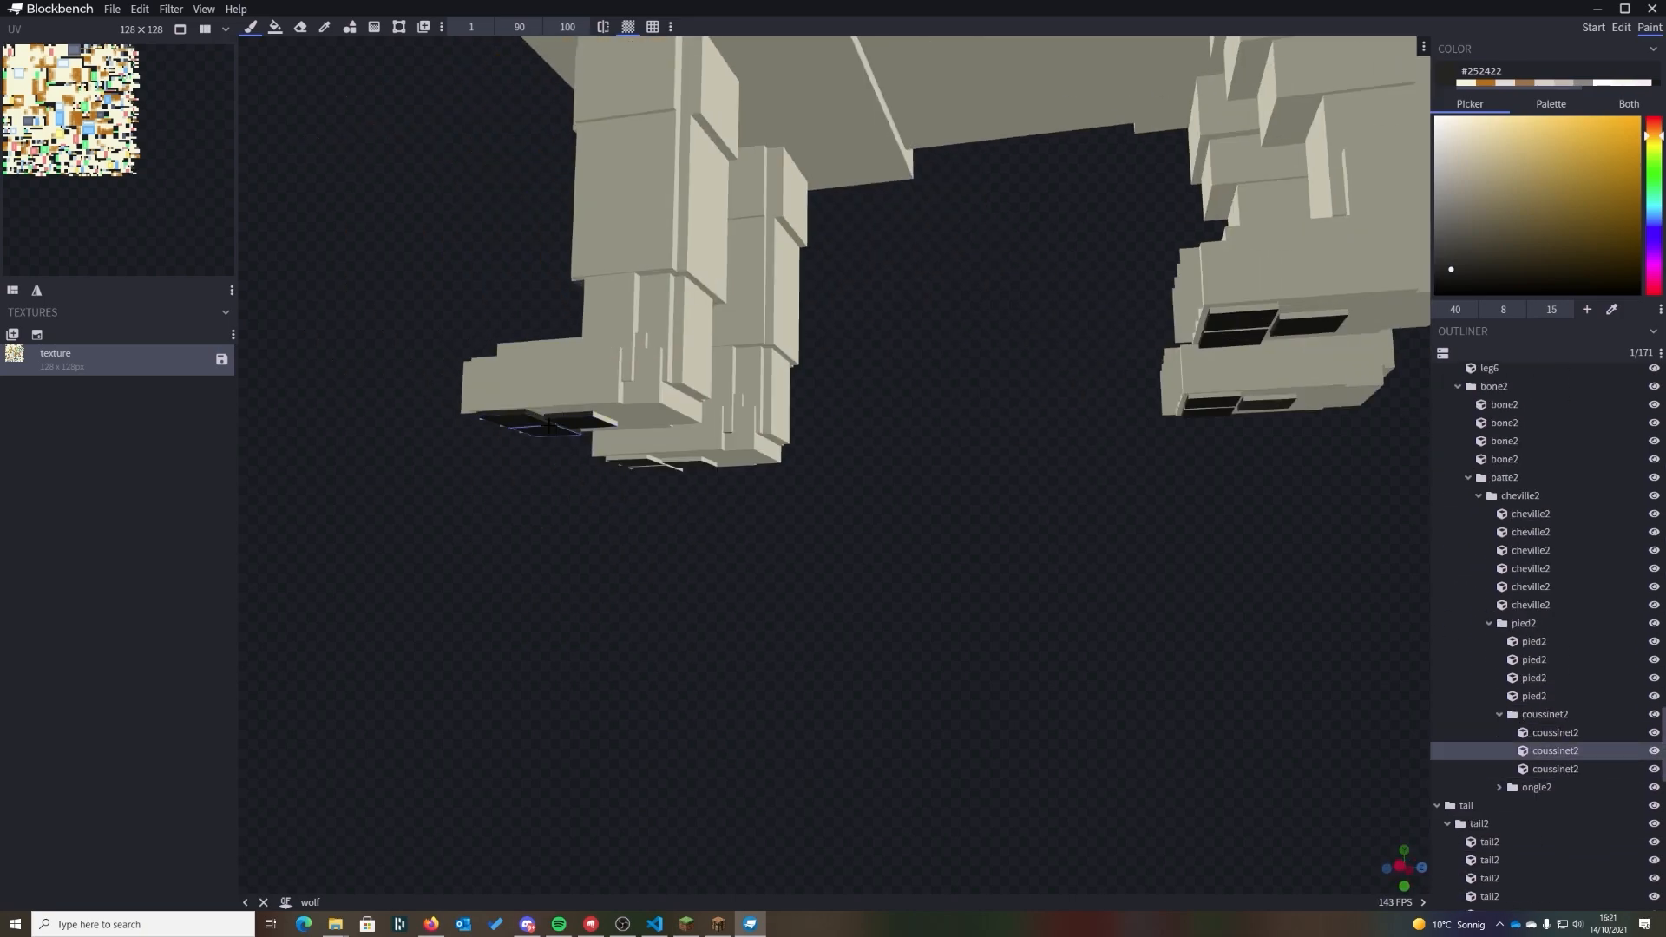
pyautogui.click(638, 466)
pyautogui.click(681, 468)
pyautogui.moveTo(954, 590); pyautogui.dragTo(876, 547)
pyautogui.click(1284, 241)
pyautogui.click(1210, 252)
pyautogui.moveTo(954, 598); pyautogui.dragTo(746, 607)
pyautogui.click(629, 178)
pyautogui.click(694, 219)
pyautogui.moveTo(832, 555)
pyautogui.mouseDown()
pyautogui.moveTo(1033, 501)
pyautogui.moveTo(945, 598)
pyautogui.moveTo(725, 365)
pyautogui.mouseUp()
pyautogui.click(568, 173)
pyautogui.click(677, 304)
# - Save the painted wolf and reload the resource packs in Minecraft
pyautogui.click(300, 28)
pyautogui.scroll(-10, 833, 365)
pyautogui.moveTo(876, 365); pyautogui.dragTo(789, 391)
pyautogui.hotkey('ctrl', 's')
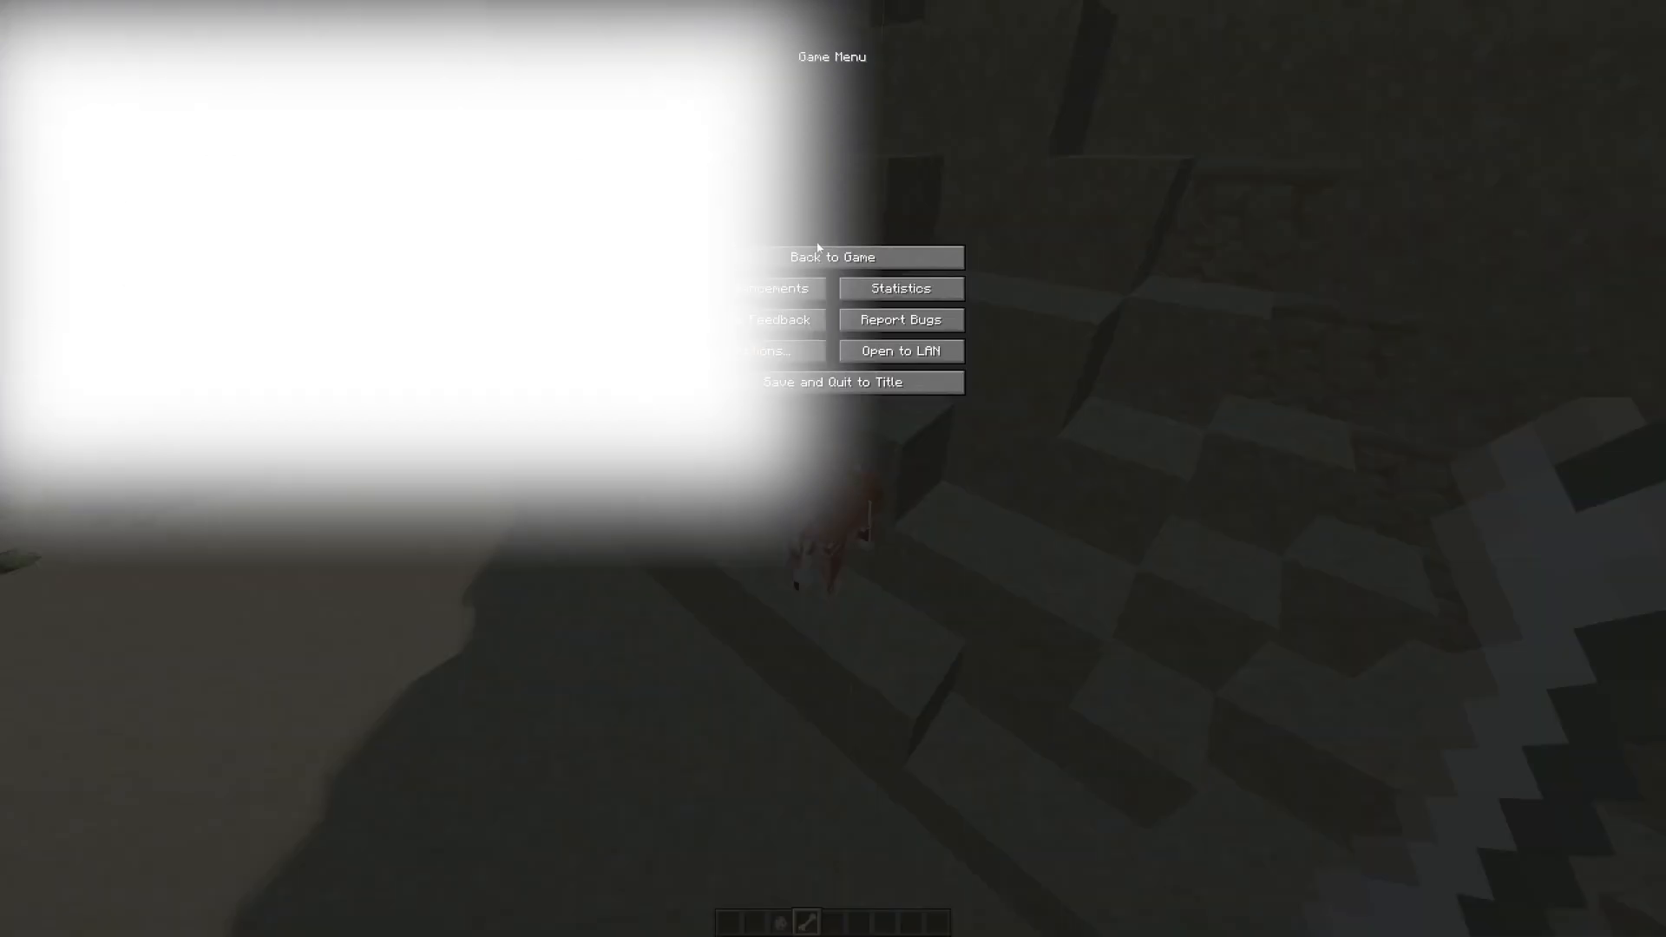
pyautogui.hotkey('F3', 't')
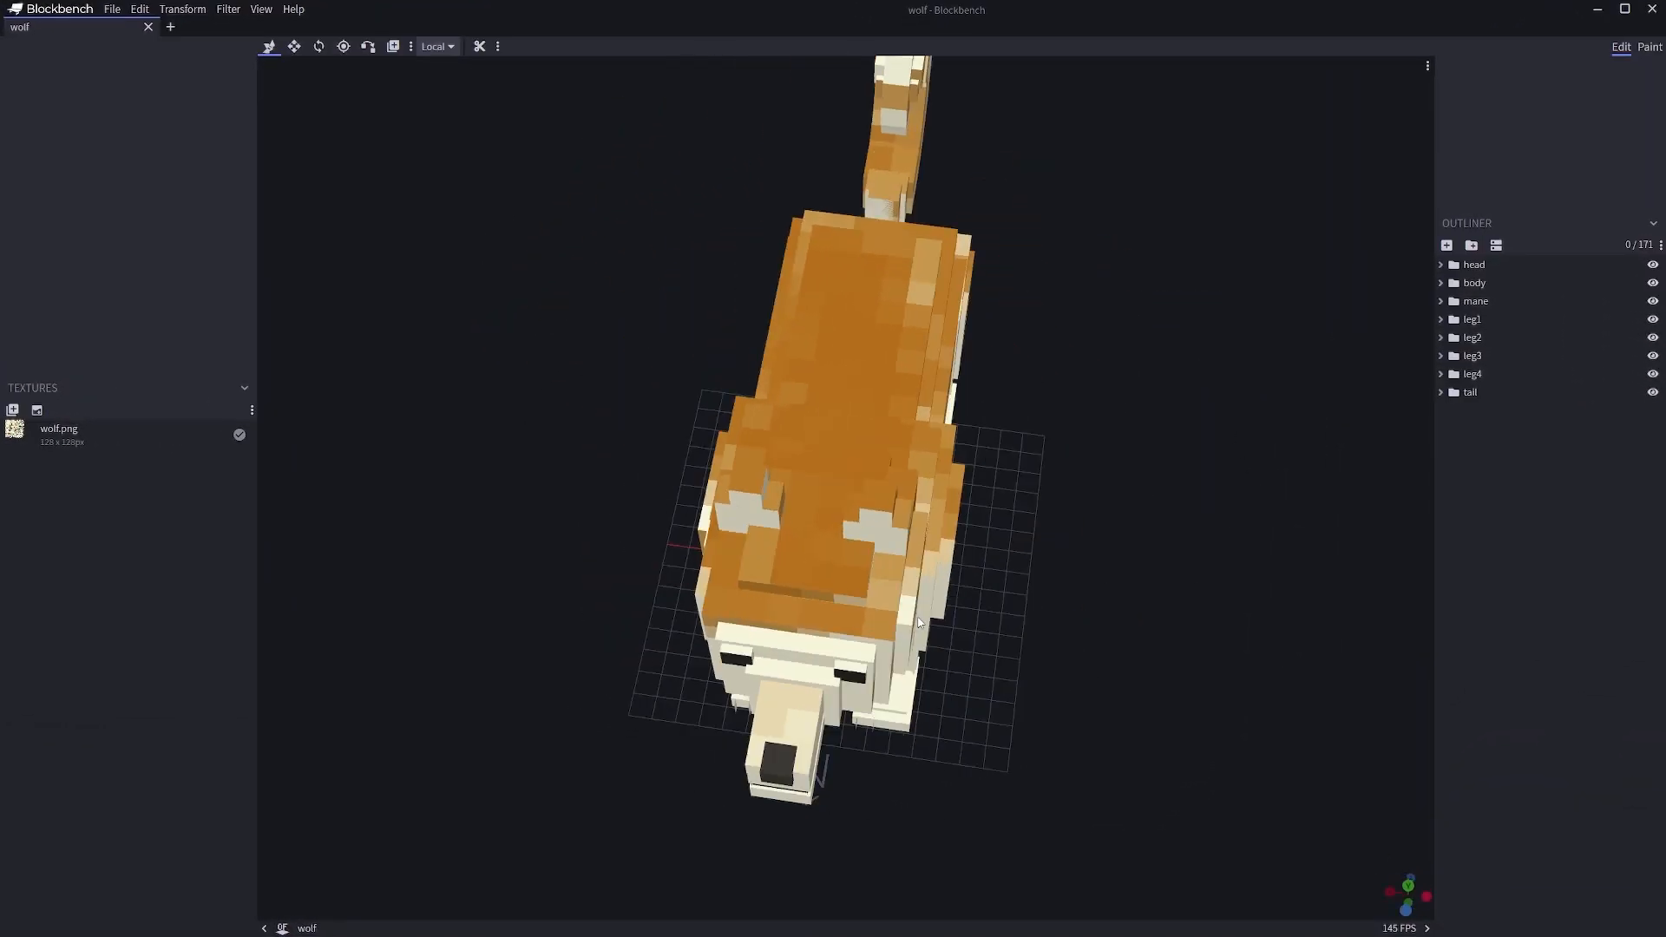
pyautogui.moveTo(920, 623); pyautogui.dragTo(991, 571)
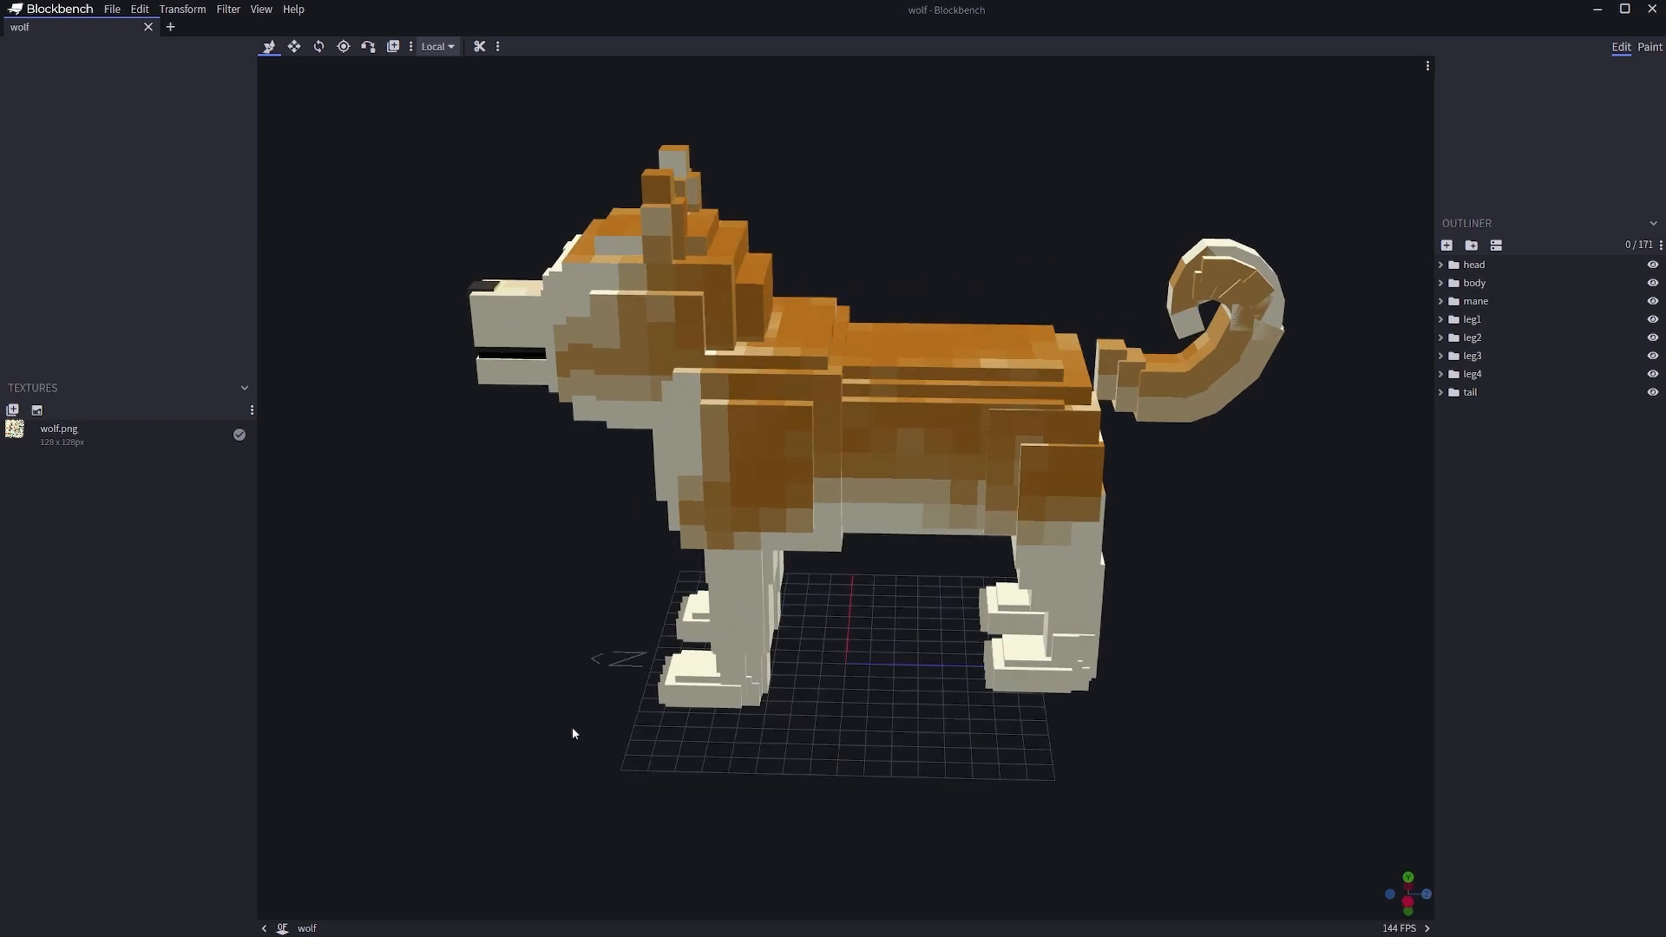
pyautogui.moveTo(537, 710); pyautogui.dragTo(1407, 508)
pyautogui.moveTo(454, 552); pyautogui.dragTo(970, 633)
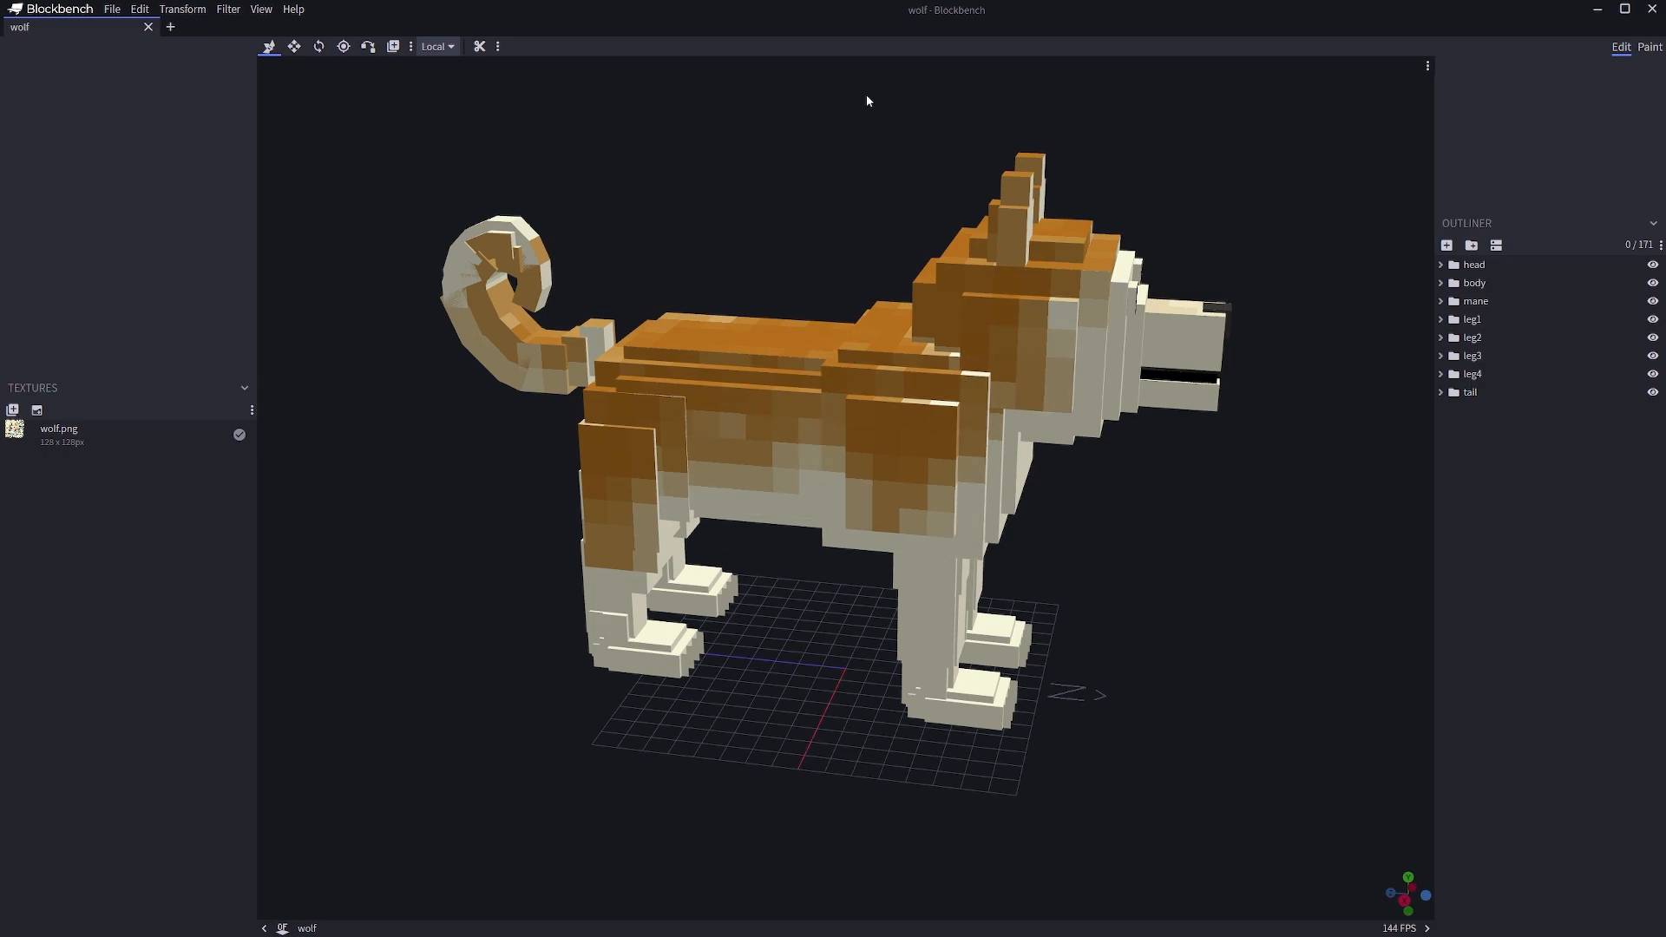
pyautogui.moveTo(467, 657); pyautogui.dragTo(560, 645)
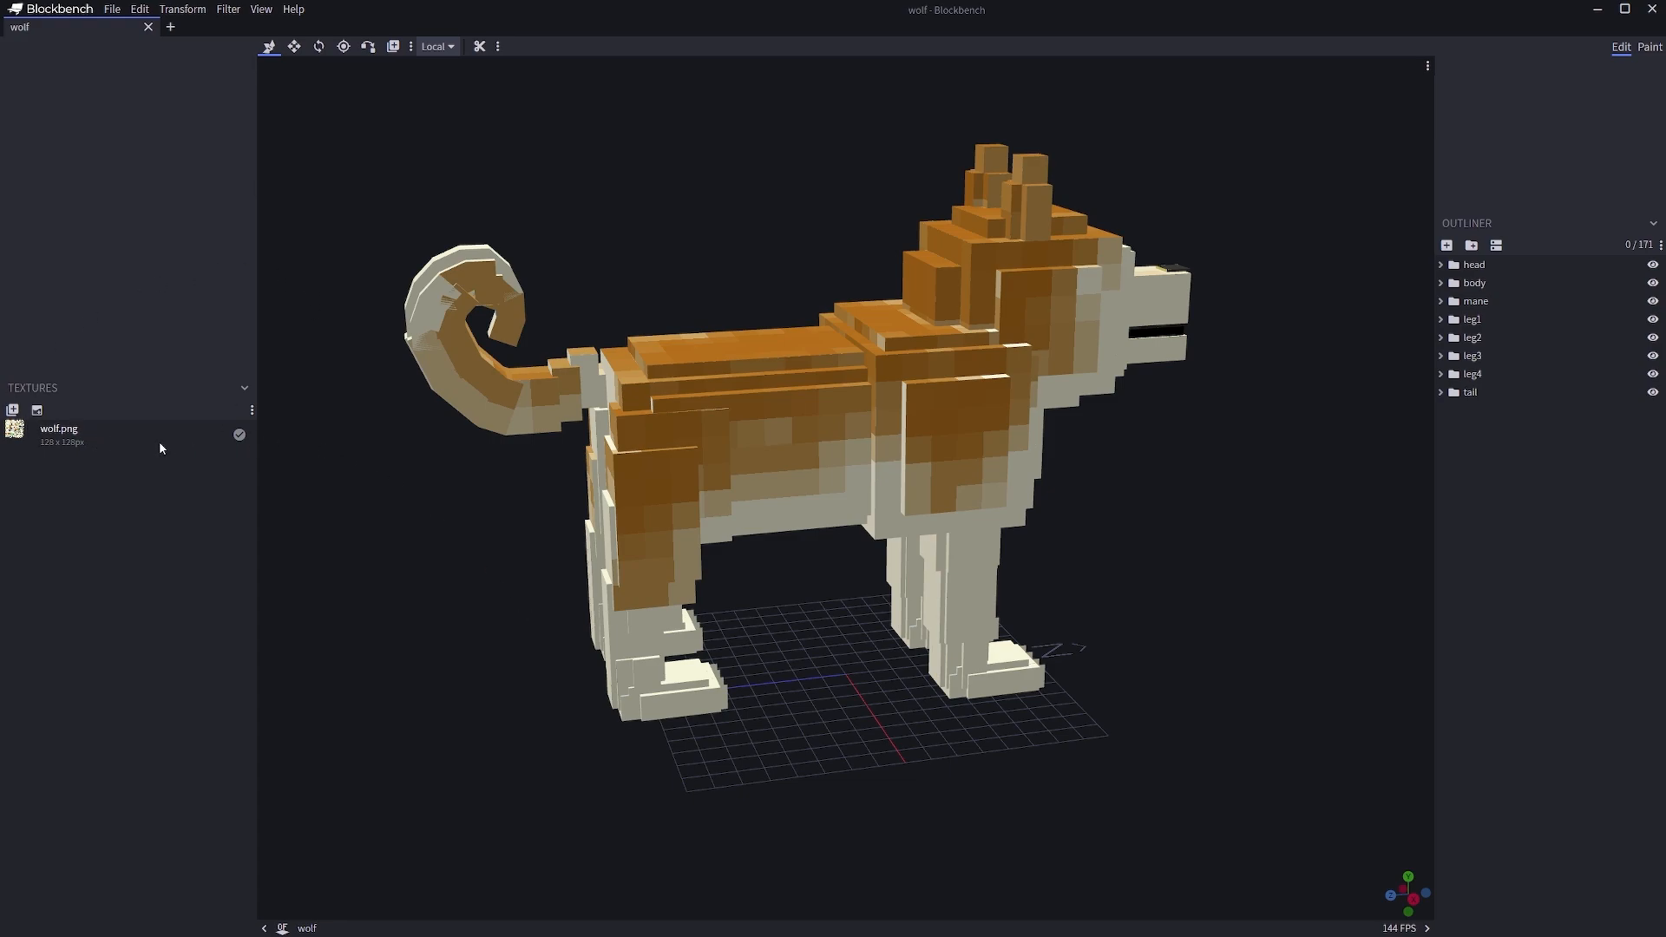
# - Start saving a copy of the wolf.png texture and browse to testentity/assets/minecraft/textures/entity/wolf
pyautogui.rightClick(98, 447)
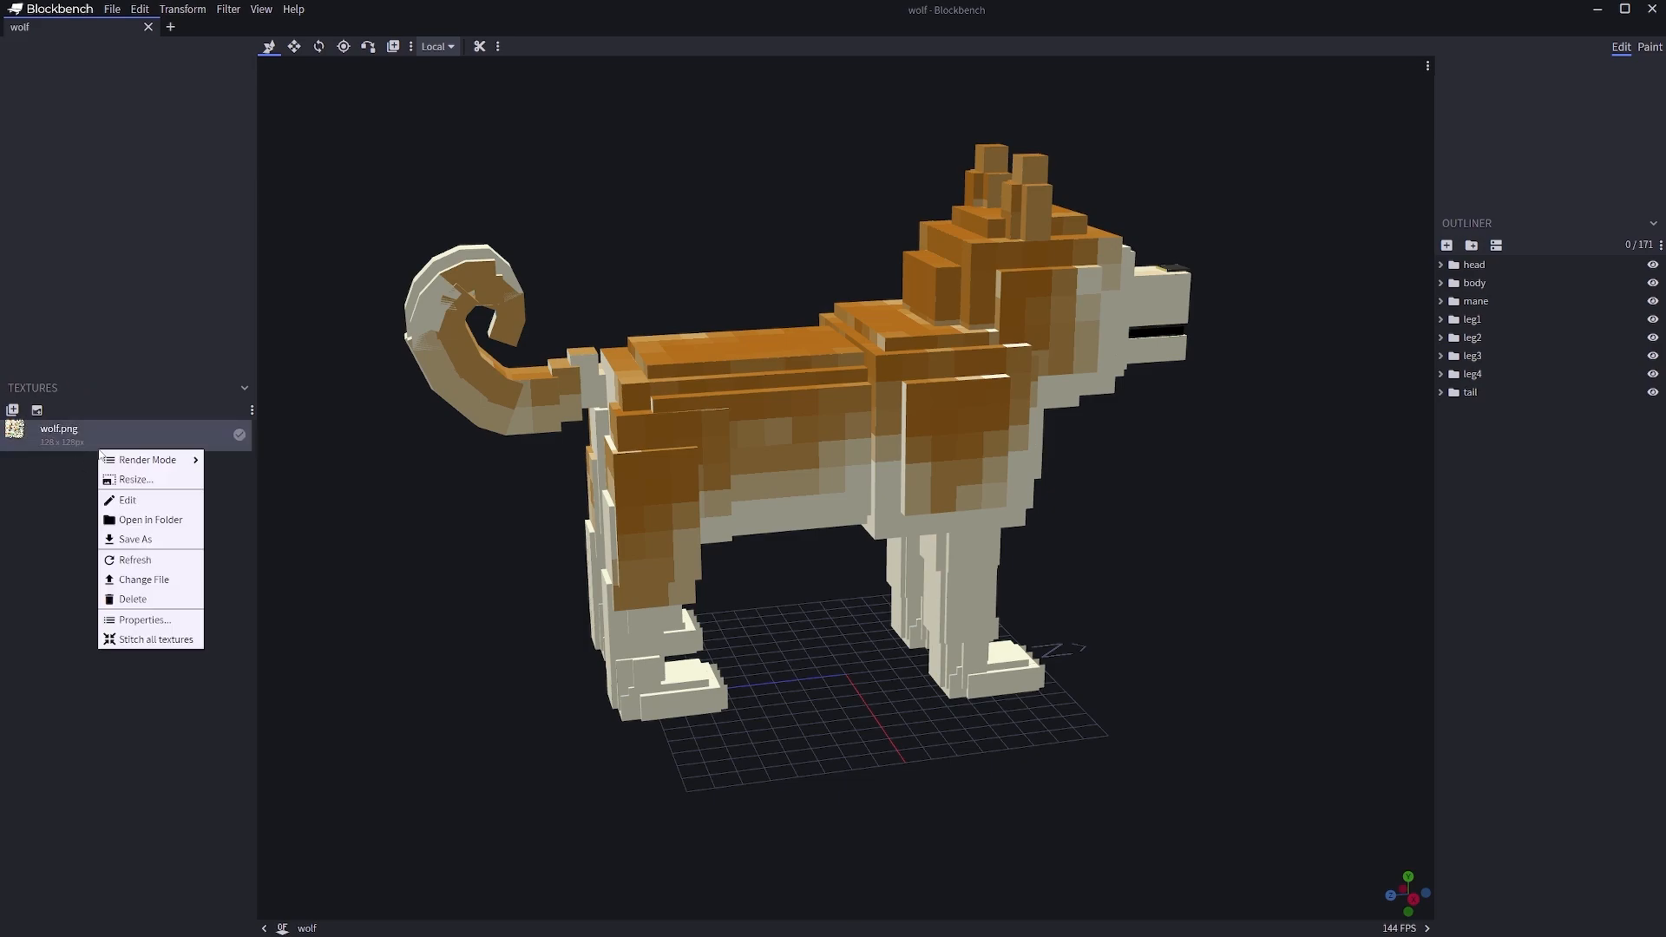
pyautogui.moveTo(115, 465)
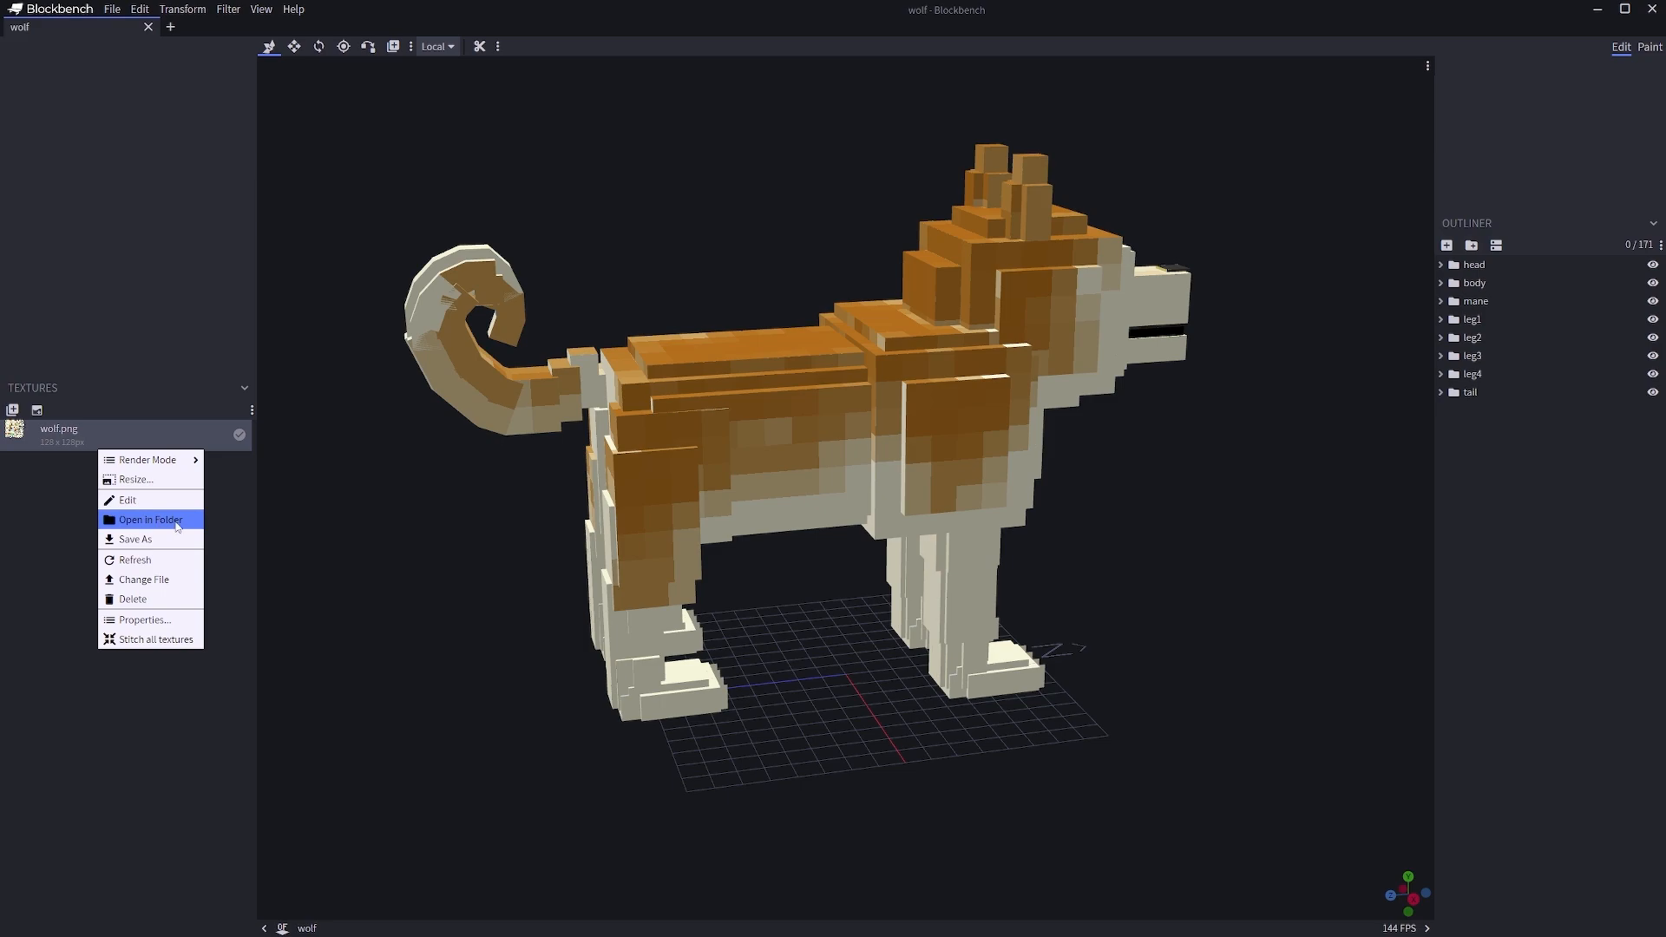
pyautogui.click(135, 538)
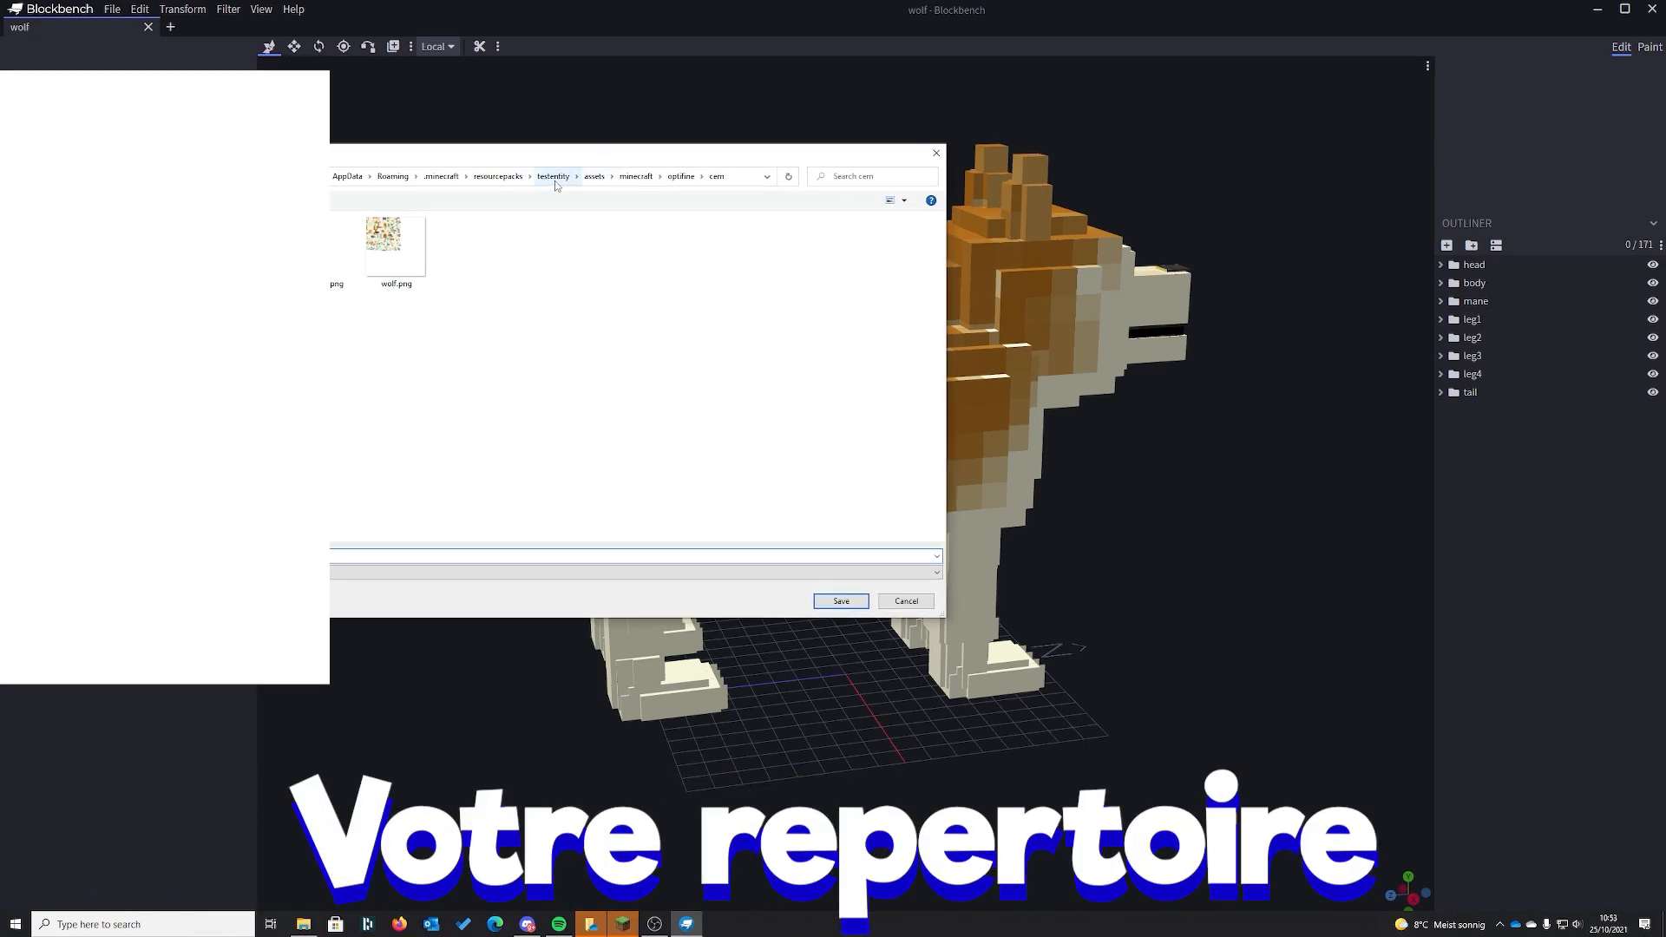
pyautogui.click(594, 177)
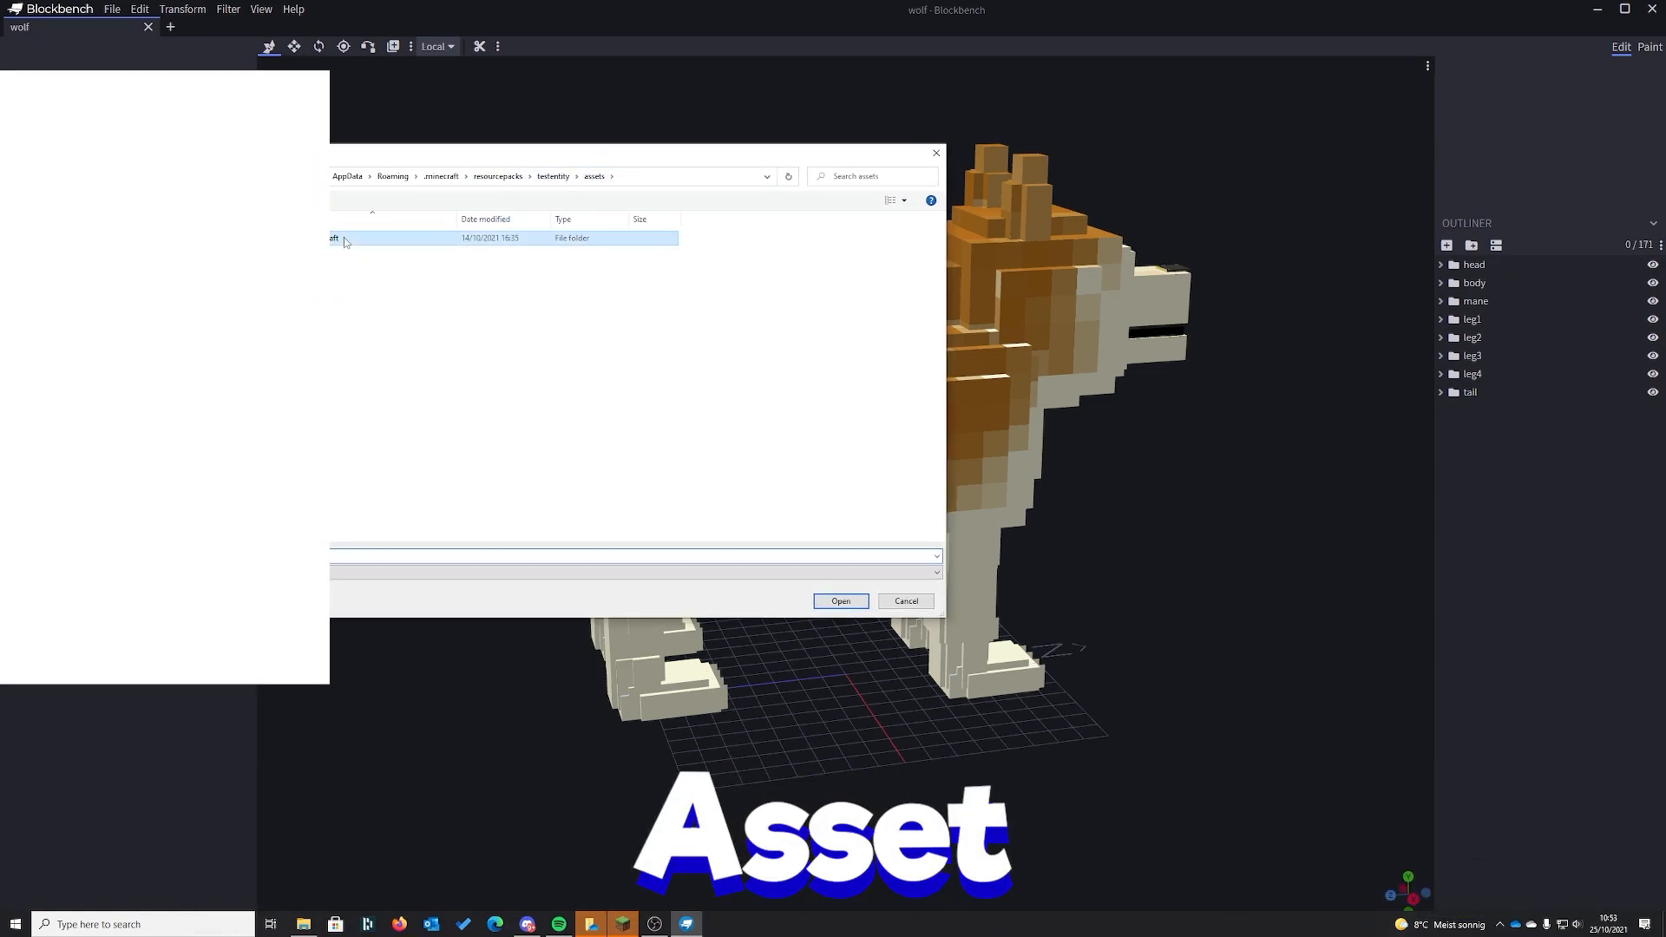
pyautogui.doubleClick(347, 240)
pyautogui.click(340, 253)
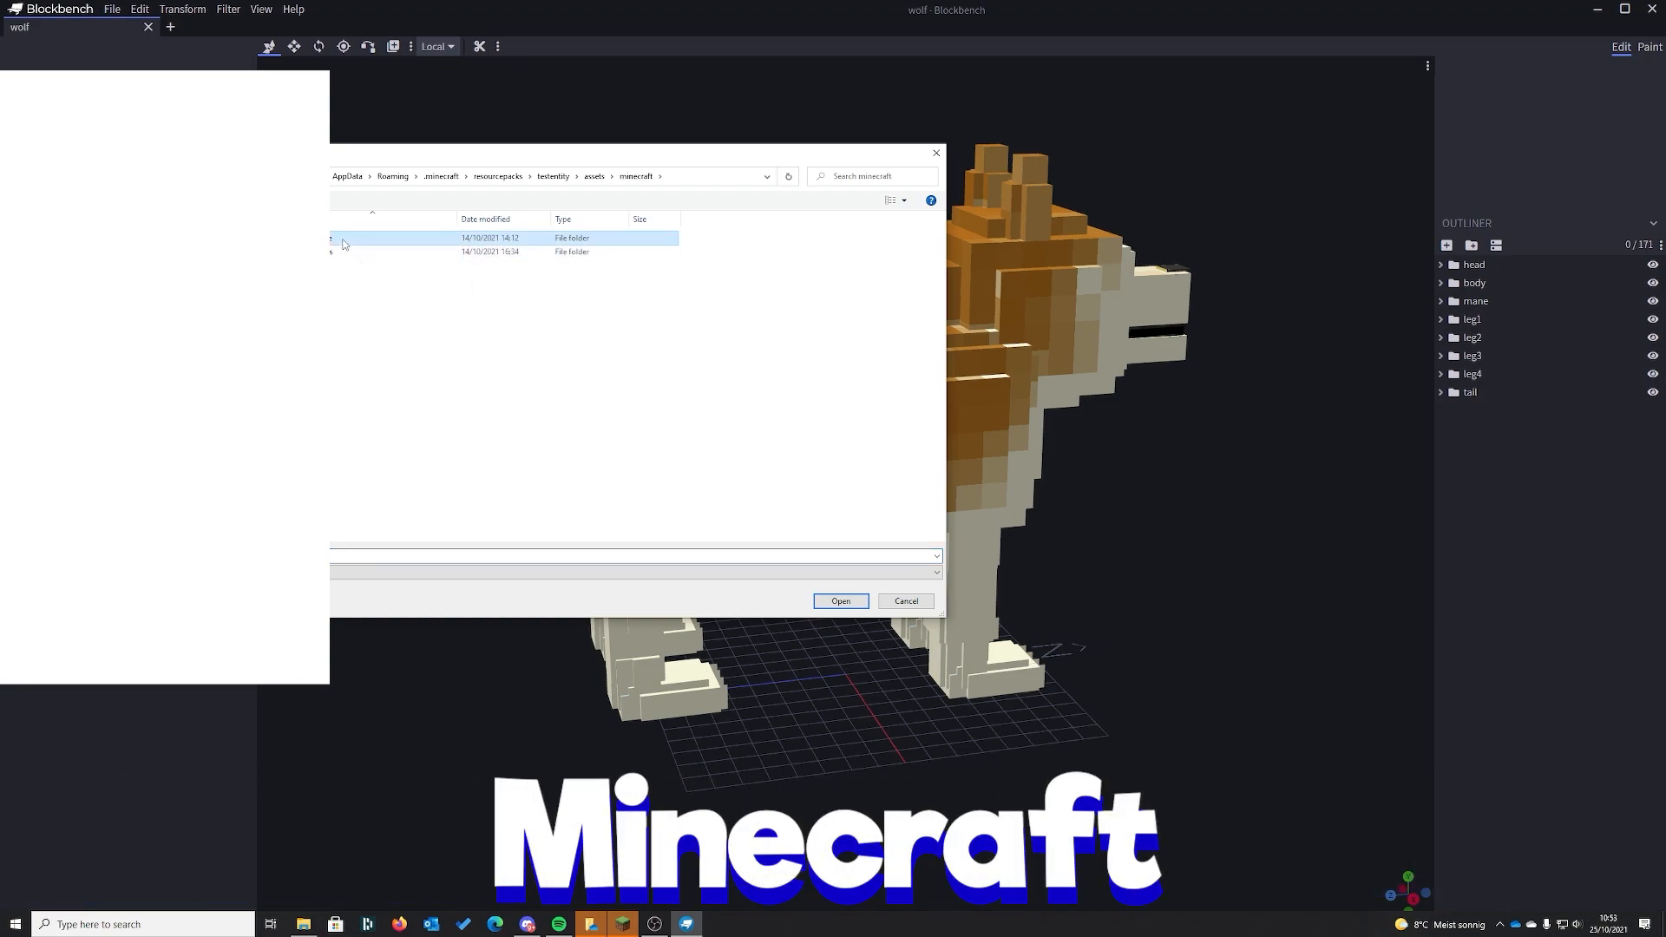
pyautogui.doubleClick(340, 253)
pyautogui.click(340, 238)
pyautogui.doubleClick(340, 238)
pyautogui.doubleClick(335, 237)
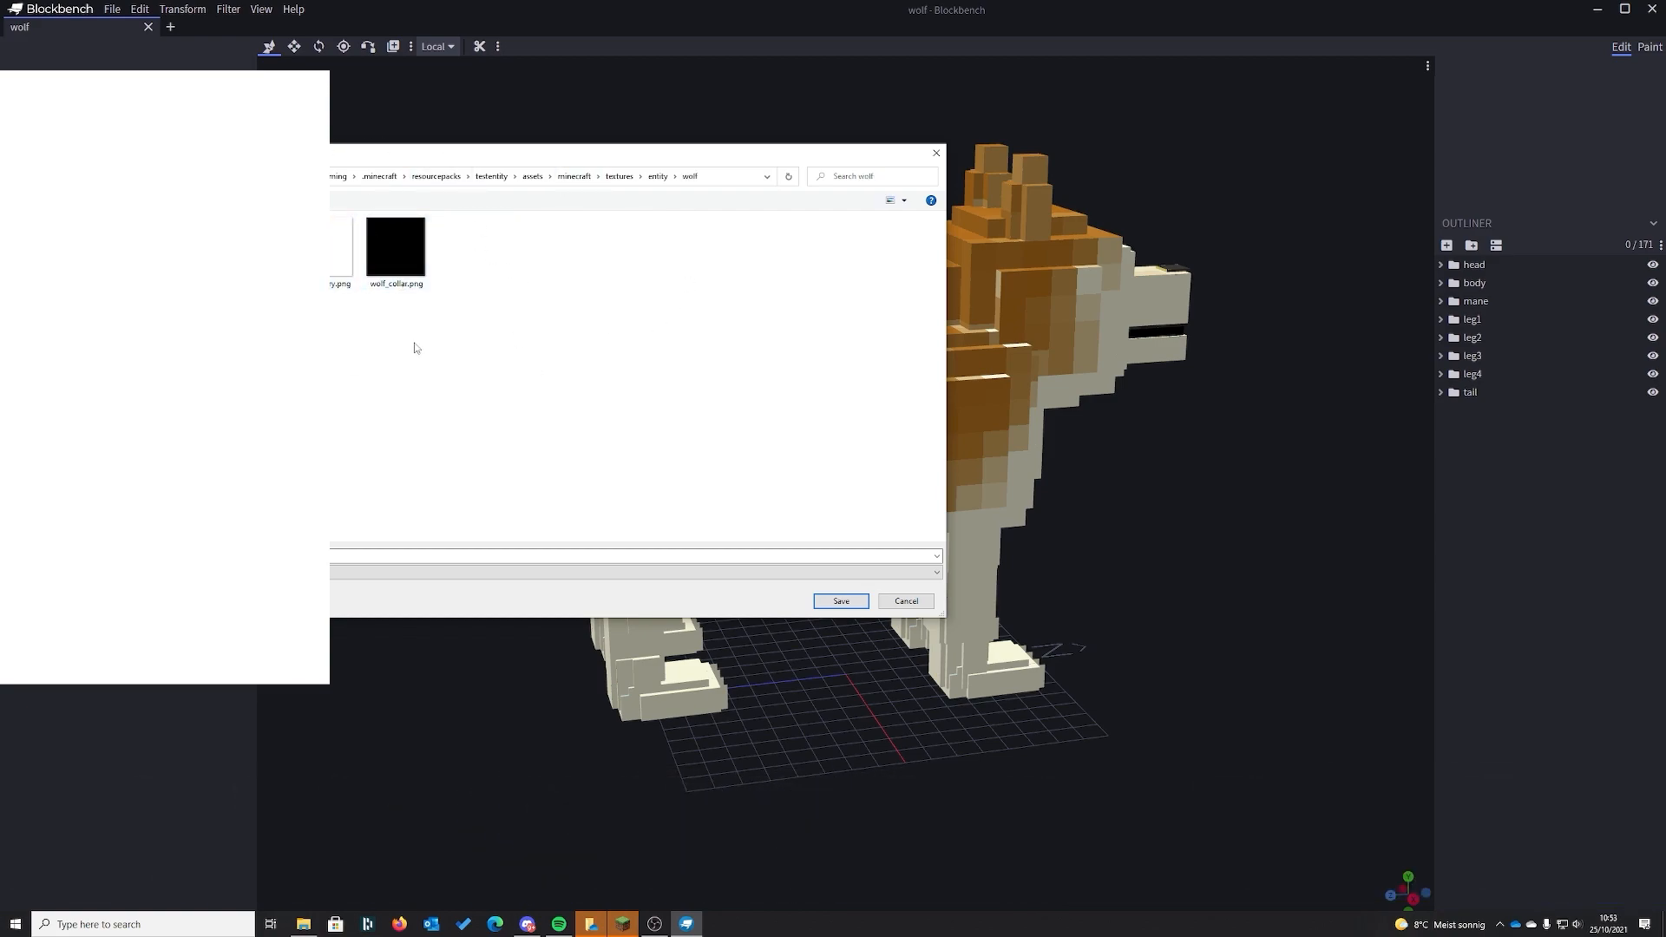
# - Save the texture over the existing wolf_collar.png and accept replacing the file
pyautogui.click(412, 243)
pyautogui.press('Return')
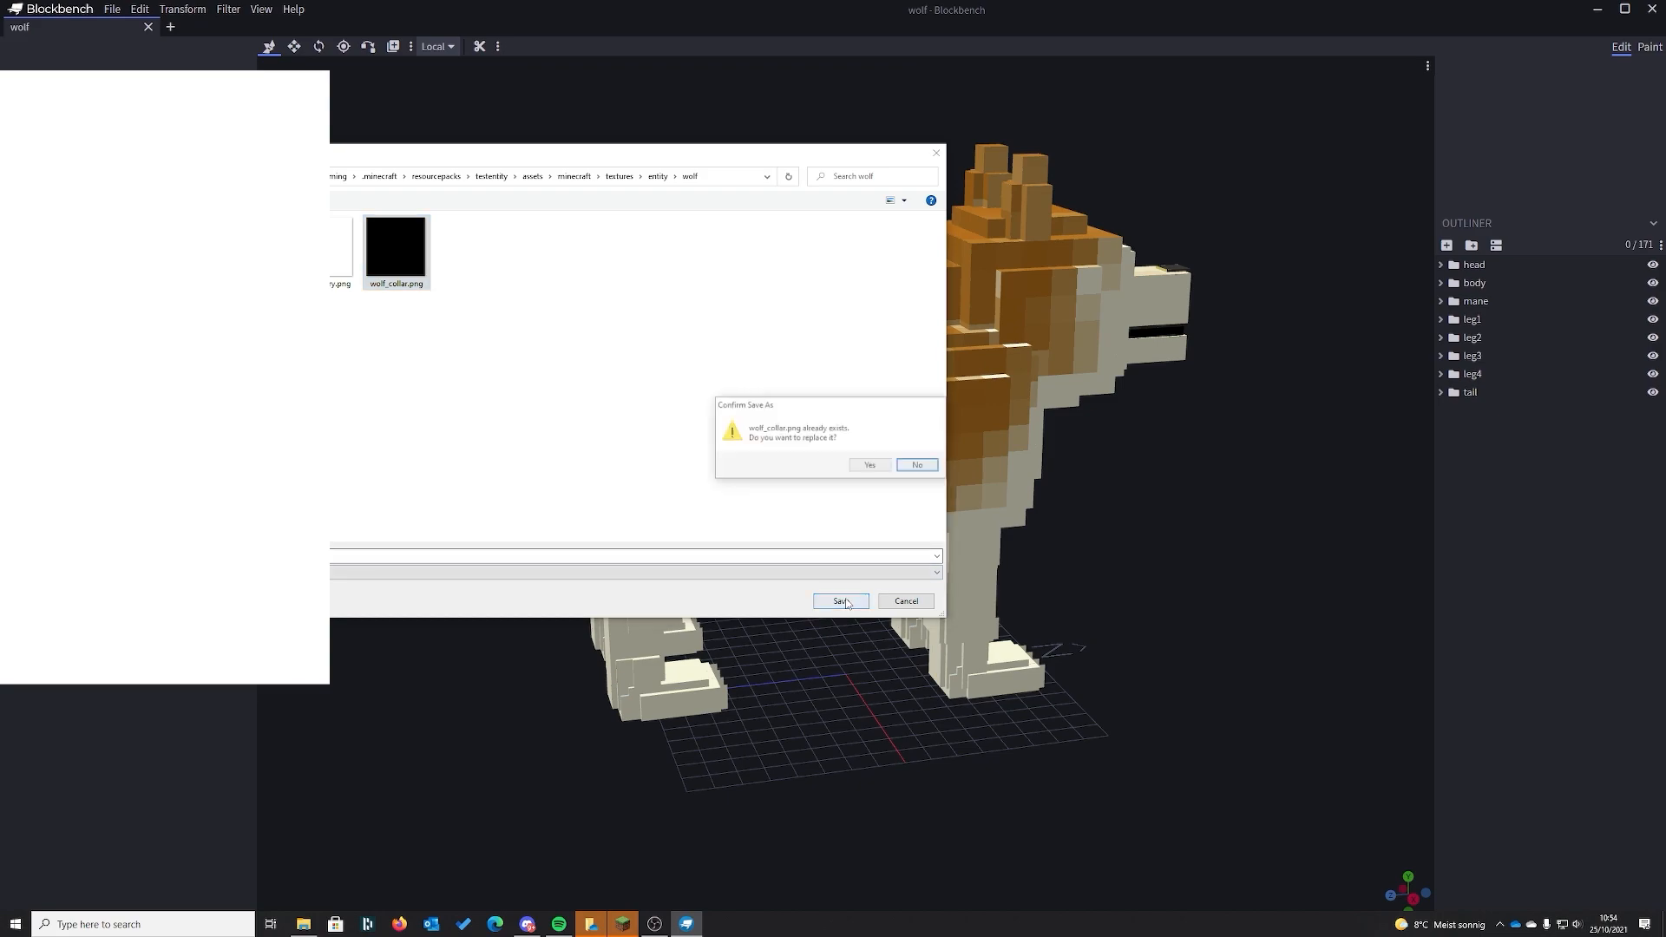
pyautogui.click(870, 466)
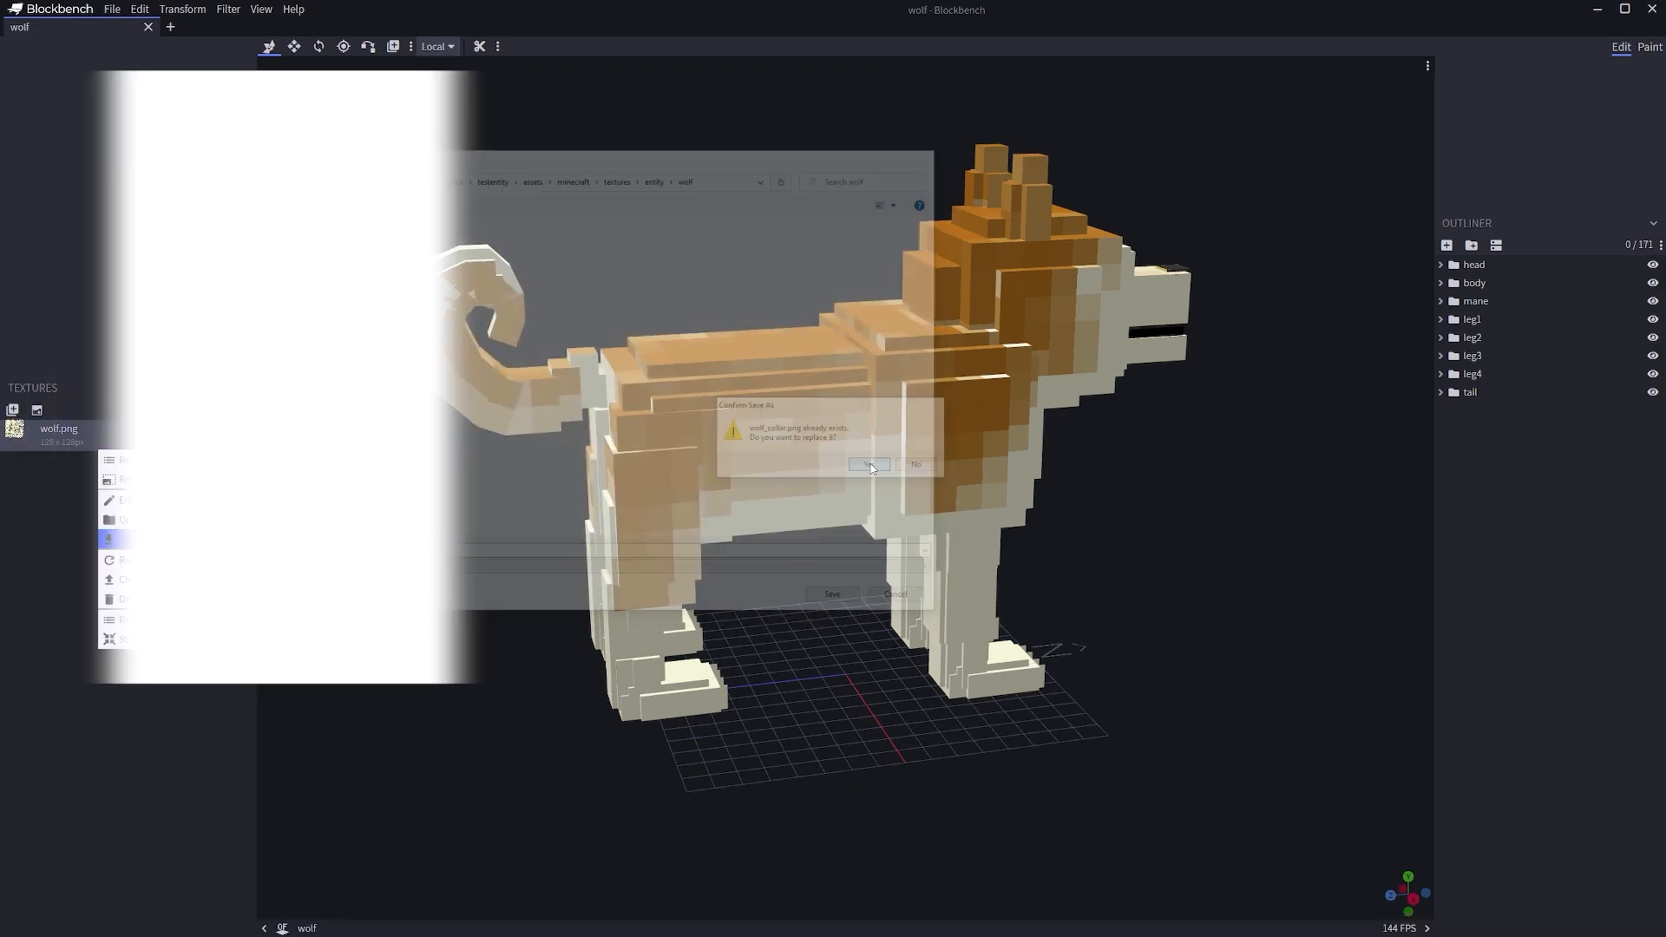
# - Start another copy of the texture and browse to the testentity pack's assets/minecraft/optifine/cem folder
pyautogui.rightClick(118, 431)
pyautogui.click(136, 526)
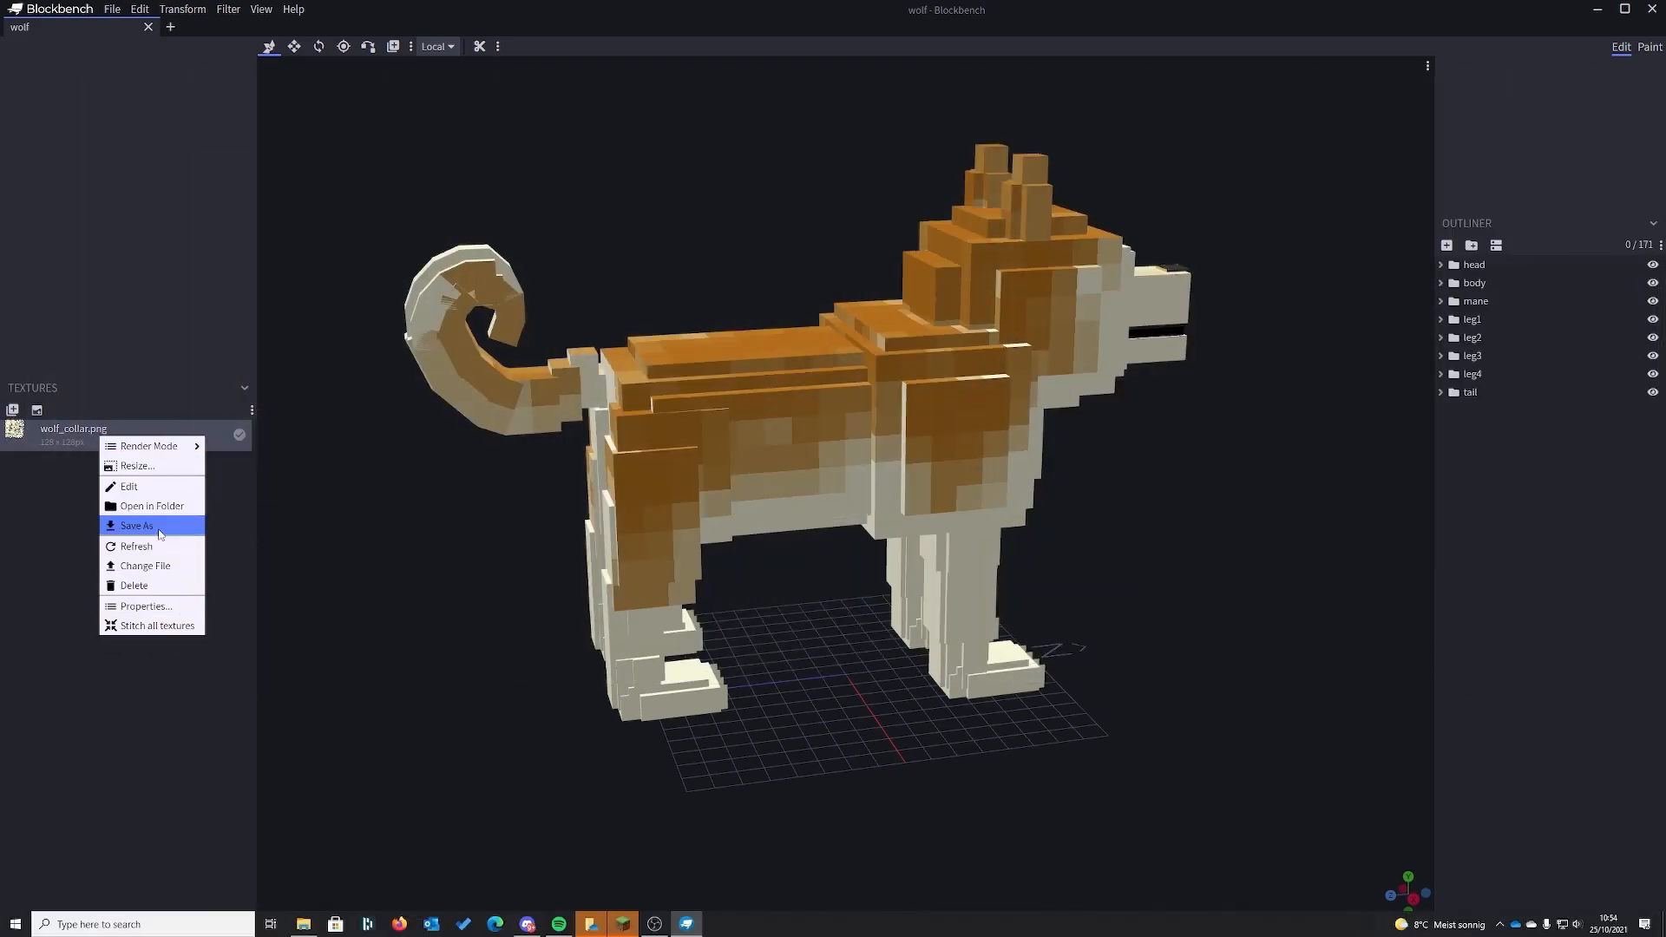
pyautogui.click(608, 177)
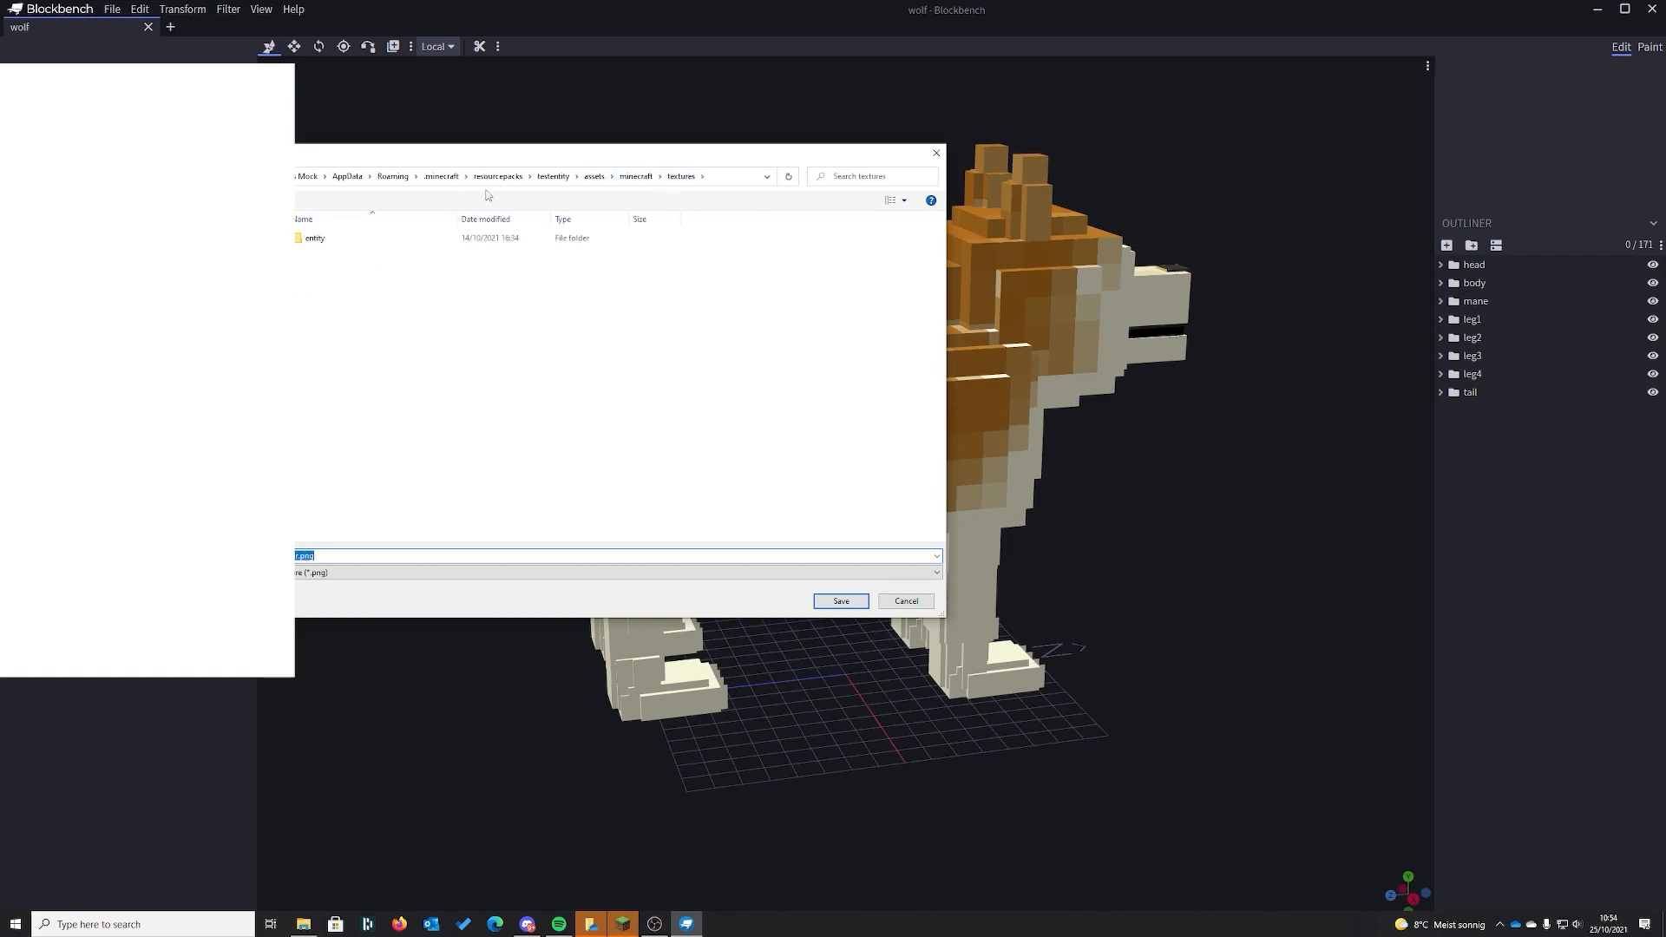
pyautogui.click(520, 177)
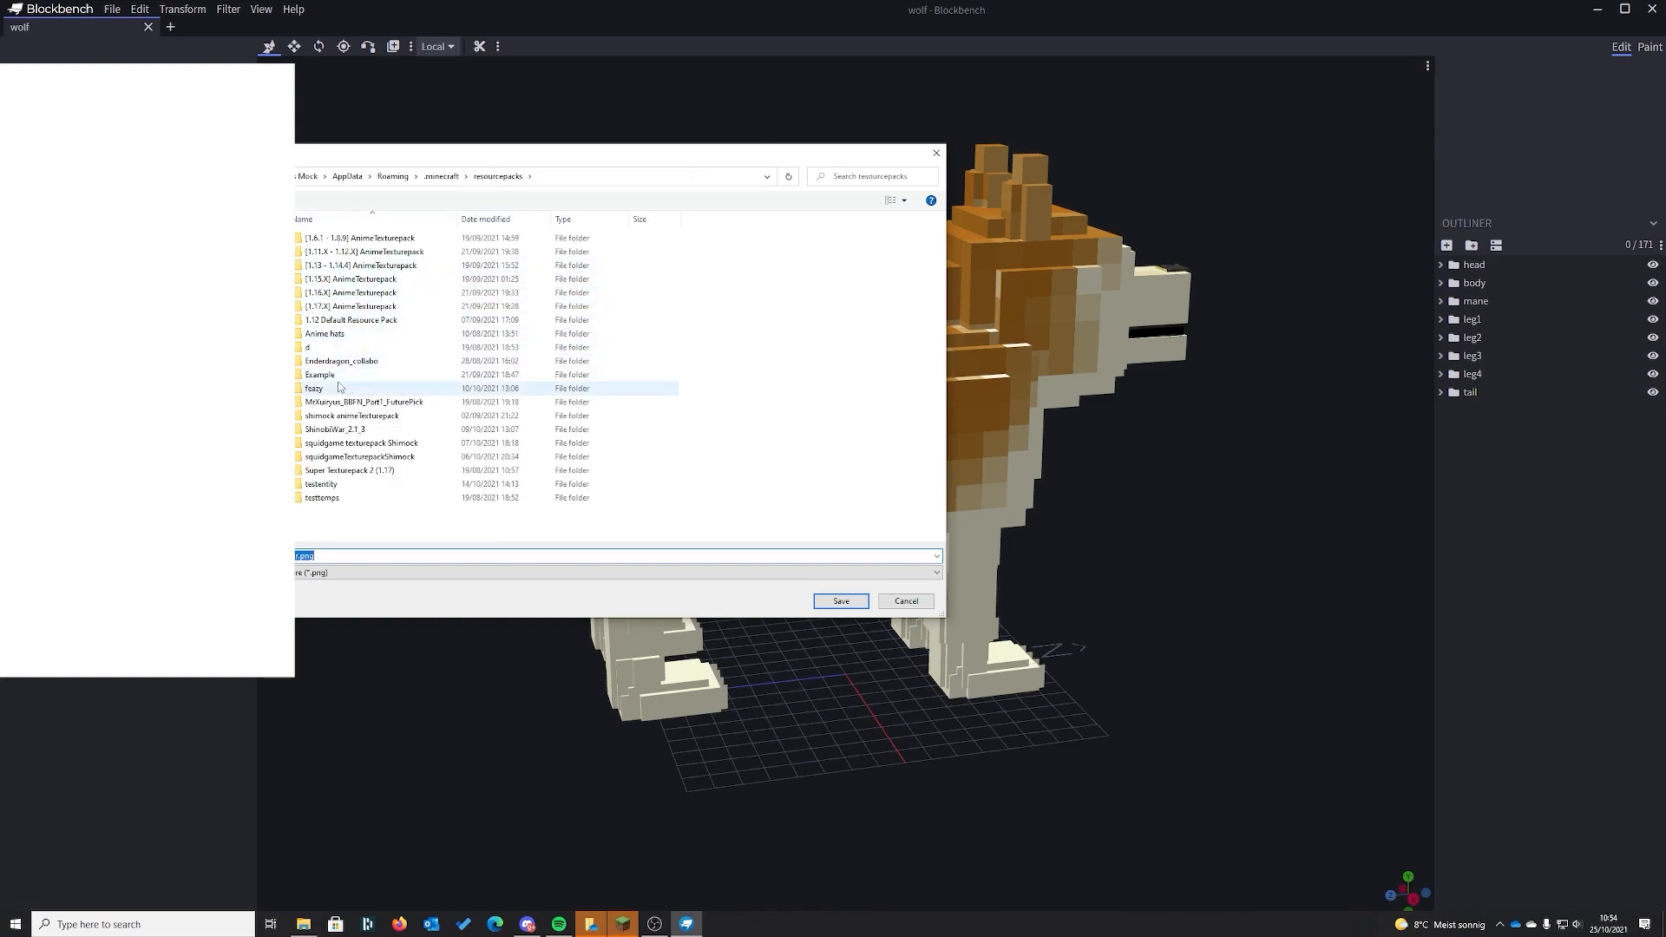
pyautogui.doubleClick(343, 485)
pyautogui.doubleClick(334, 239)
pyautogui.click(358, 241)
pyautogui.doubleClick(357, 239)
pyautogui.doubleClick(351, 238)
pyautogui.click(351, 237)
pyautogui.doubleClick(351, 238)
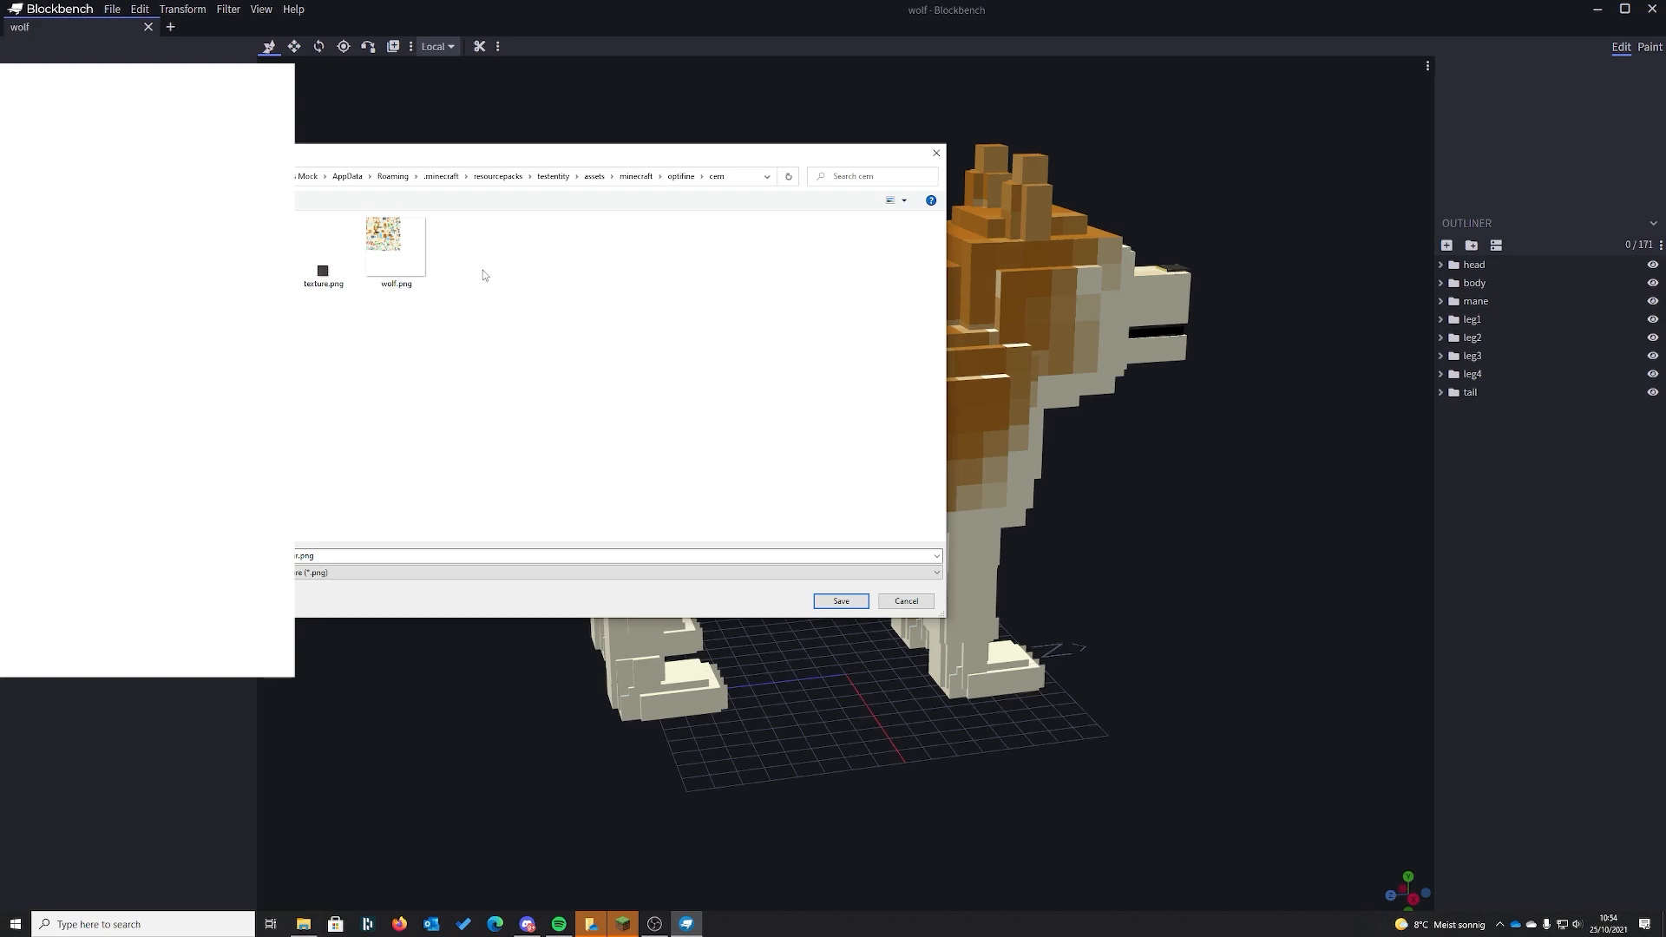
# - Try to save the texture as wolf.png in the cem folder
pyautogui.doubleClick(329, 557)
pyautogui.write('w')
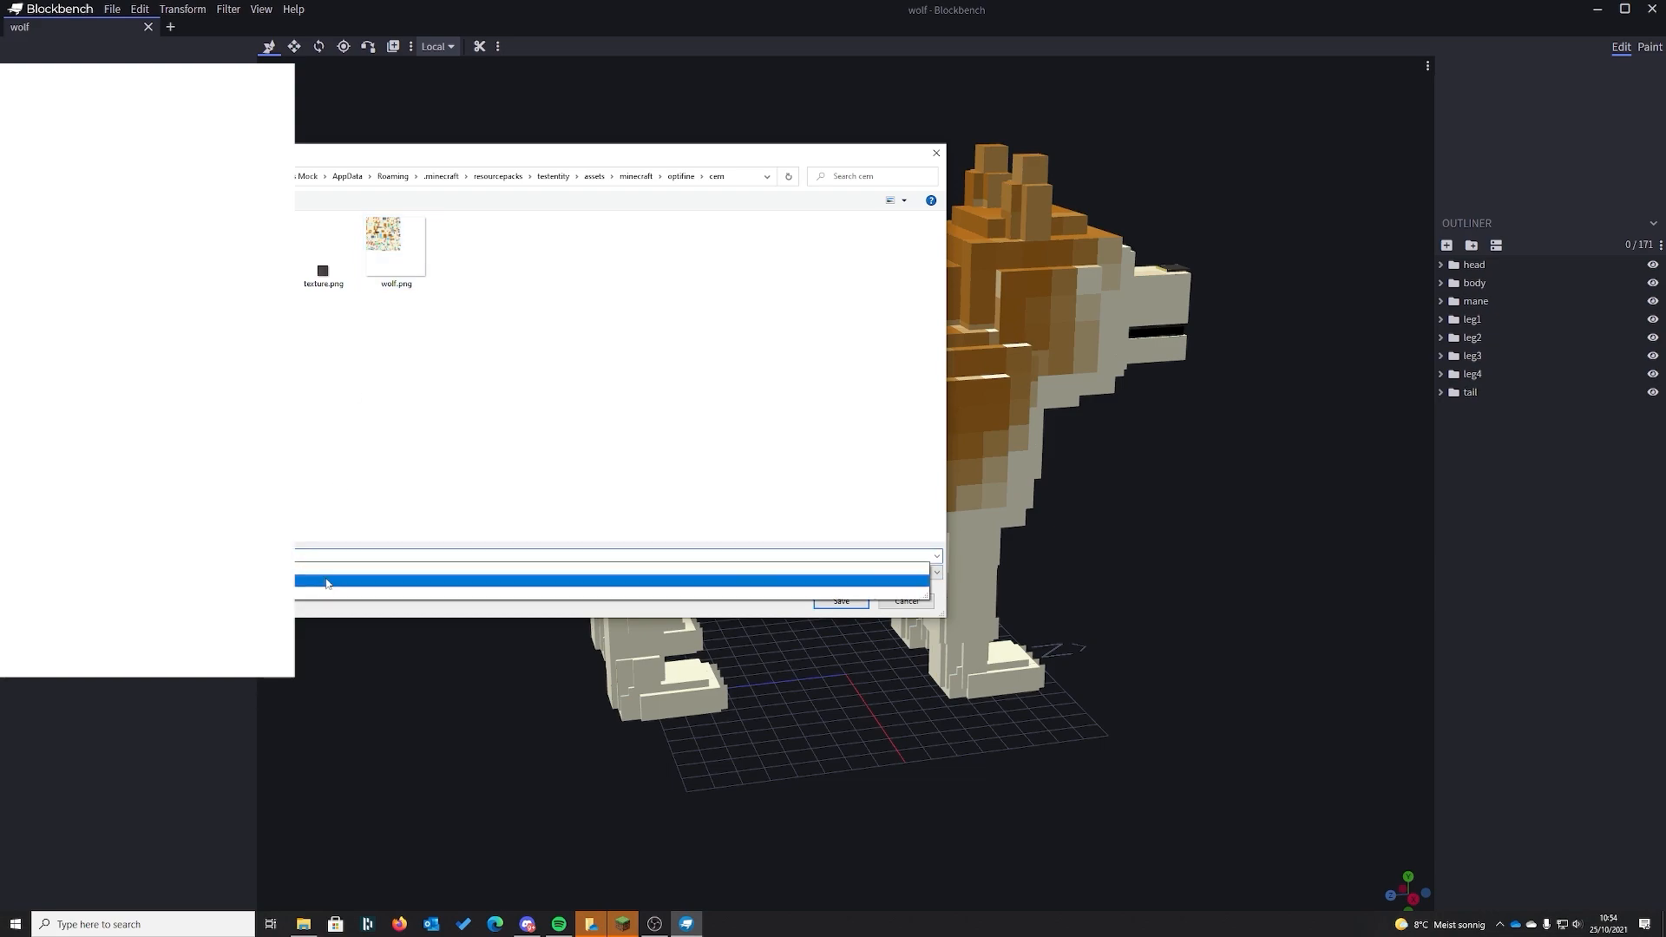
pyautogui.click(299, 588)
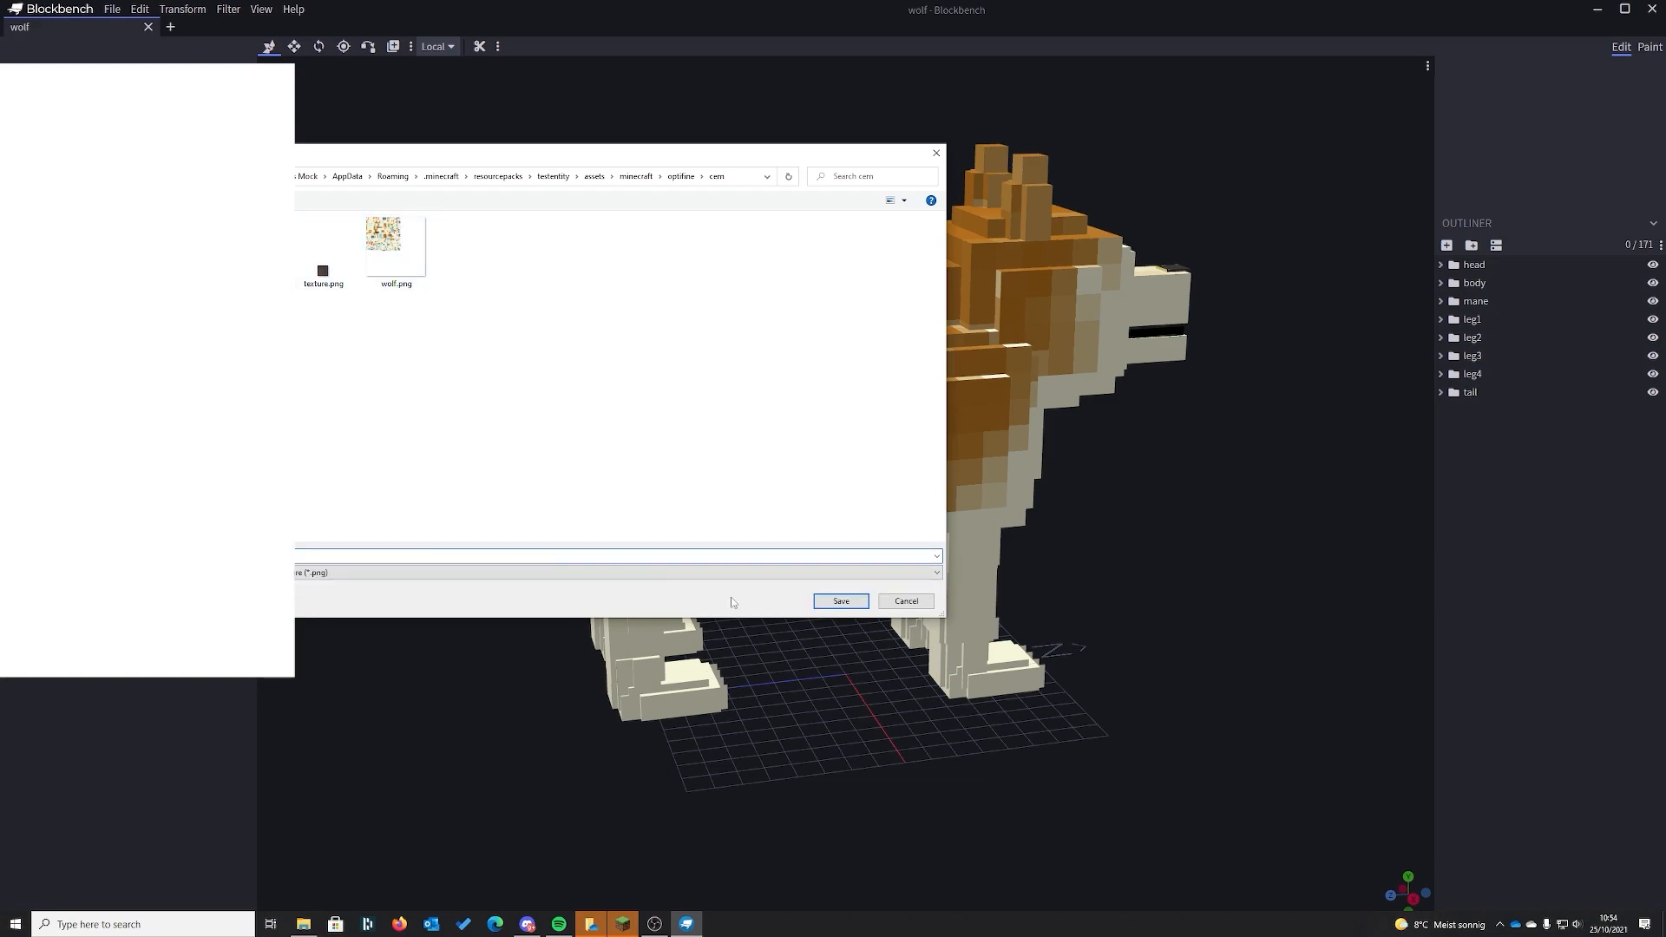
pyautogui.click(842, 601)
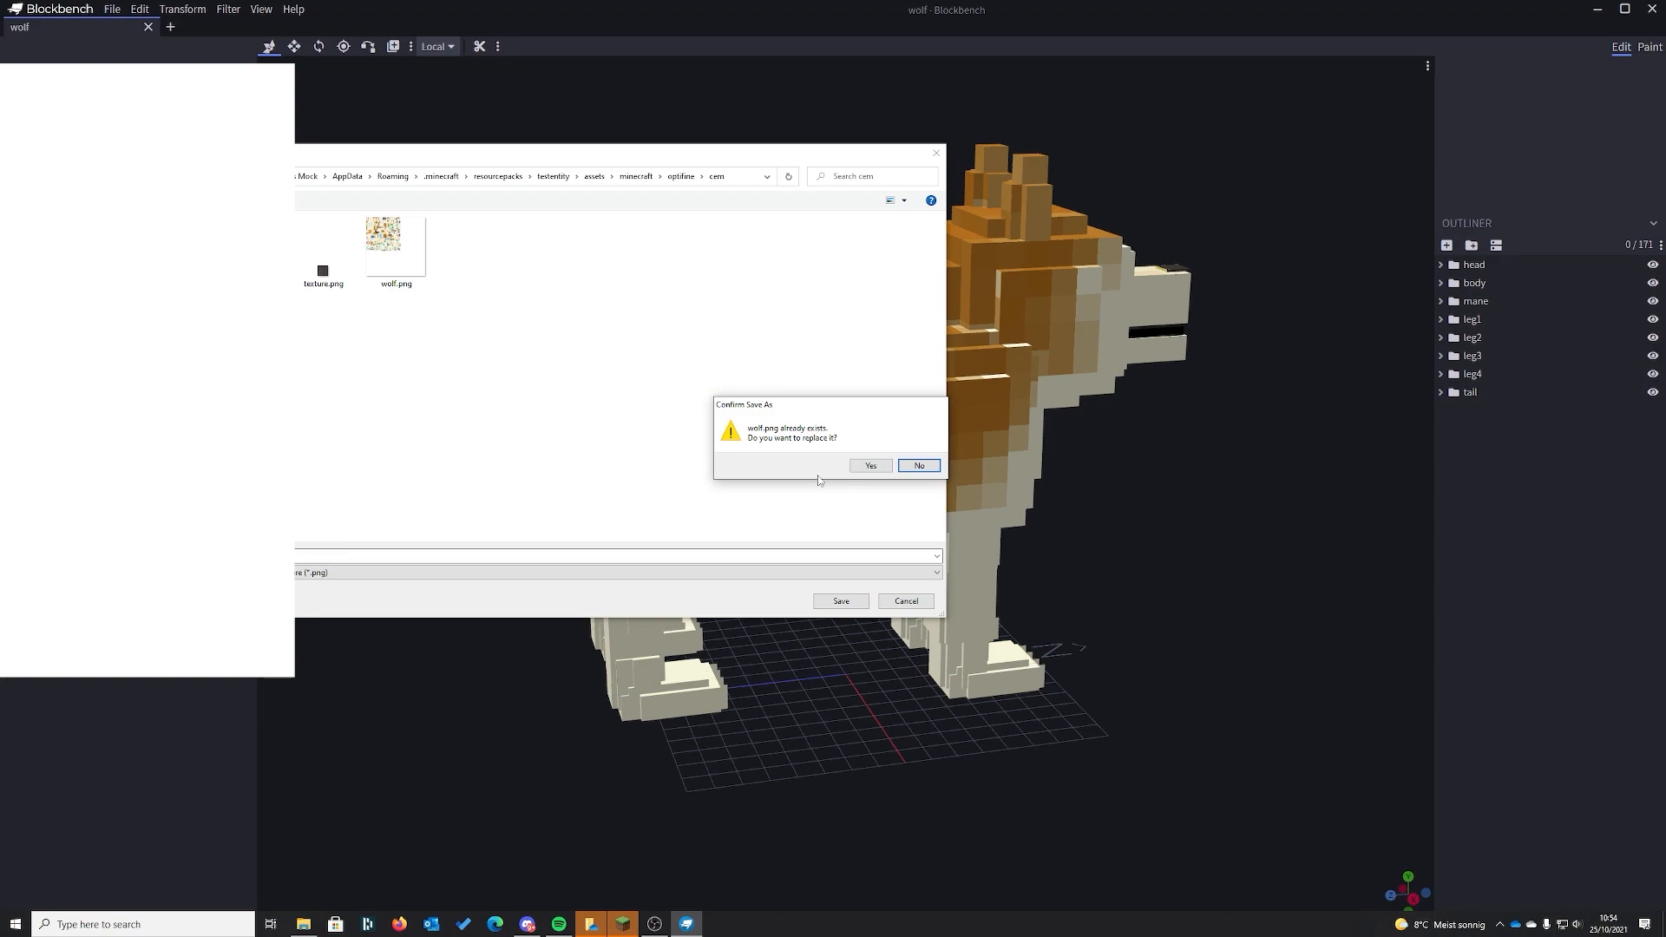
pyautogui.click(915, 467)
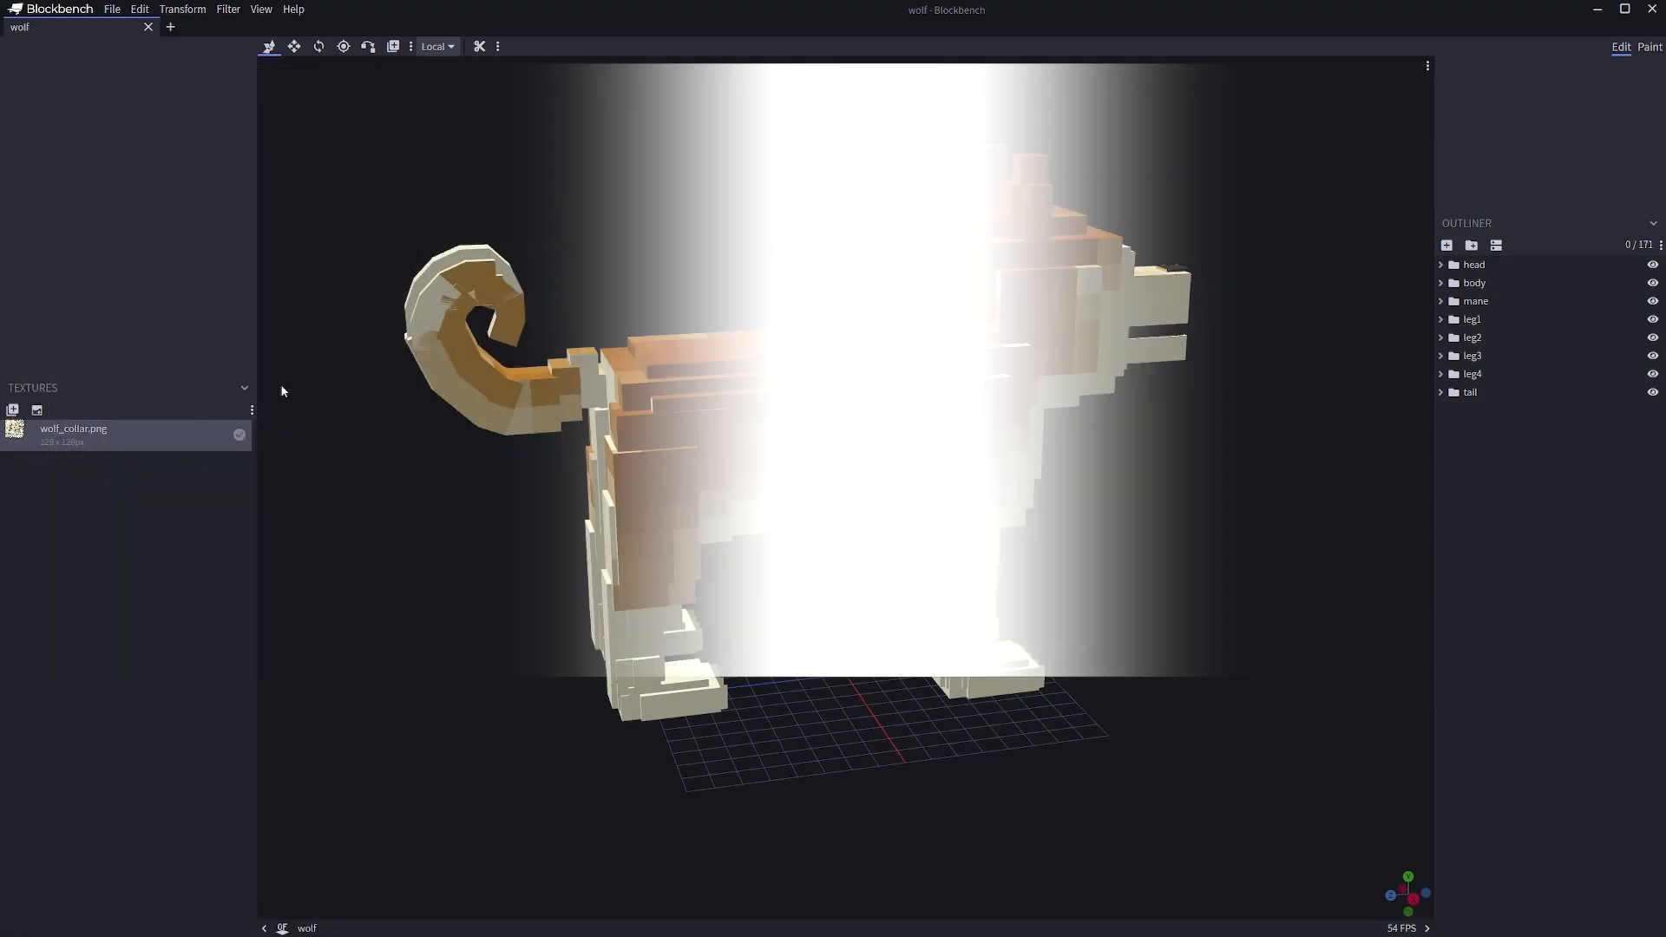
# - Save the texture over wolf.png in the testentity pack's optifine/cem folder
pyautogui.rightClick(119, 437)
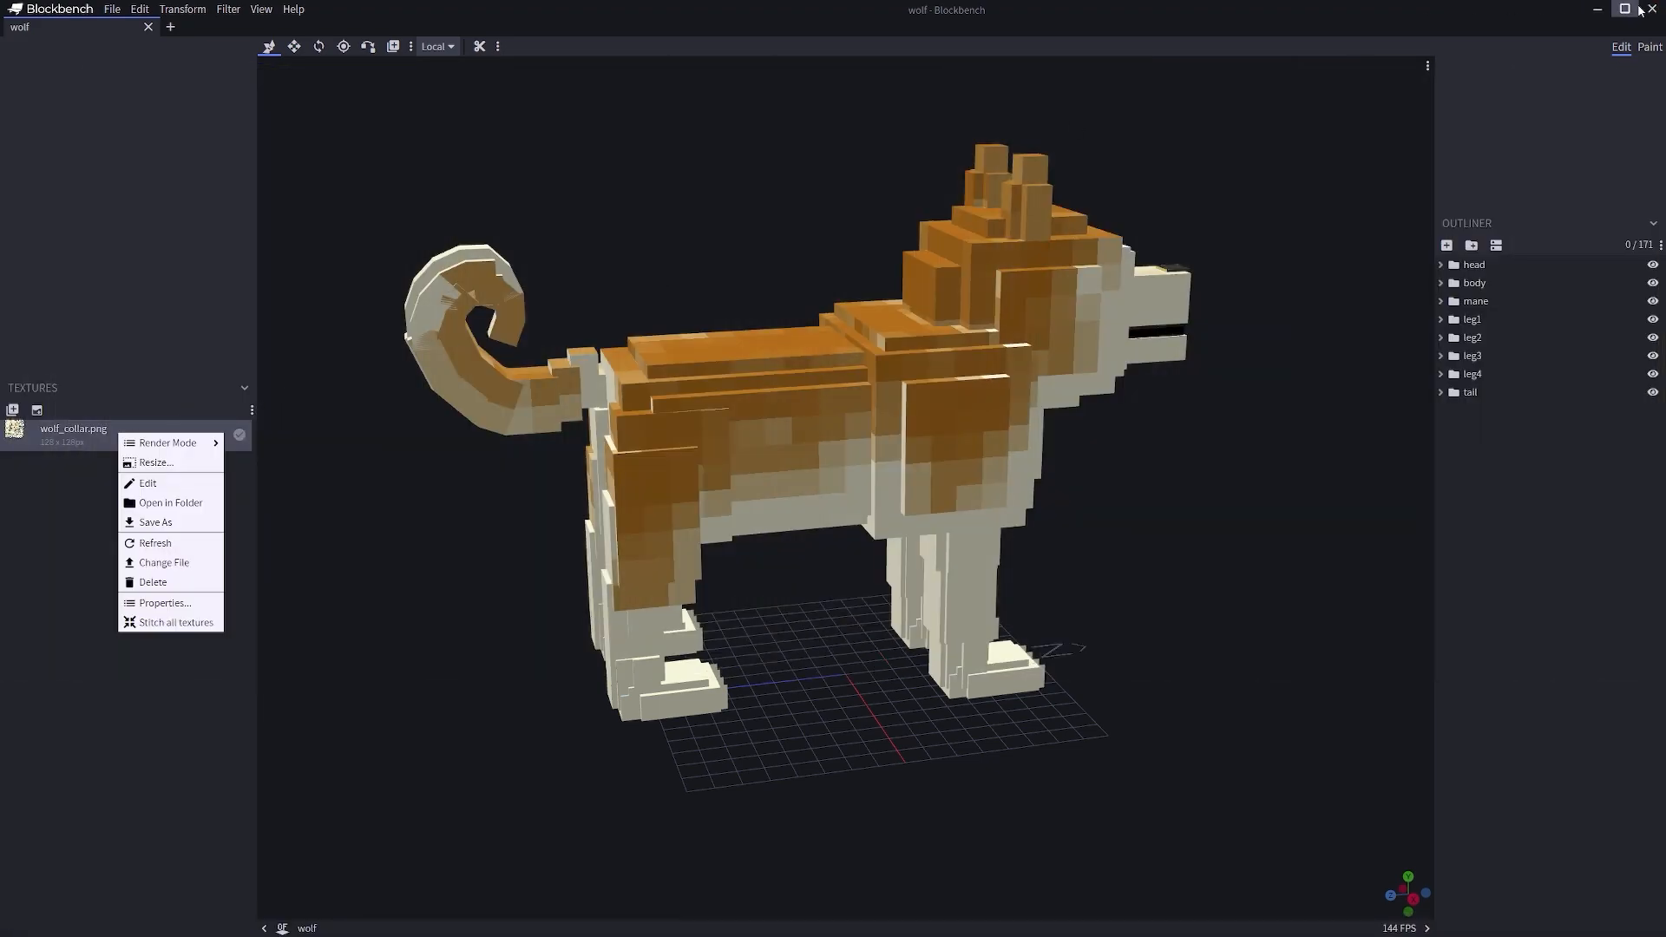
pyautogui.click(155, 521)
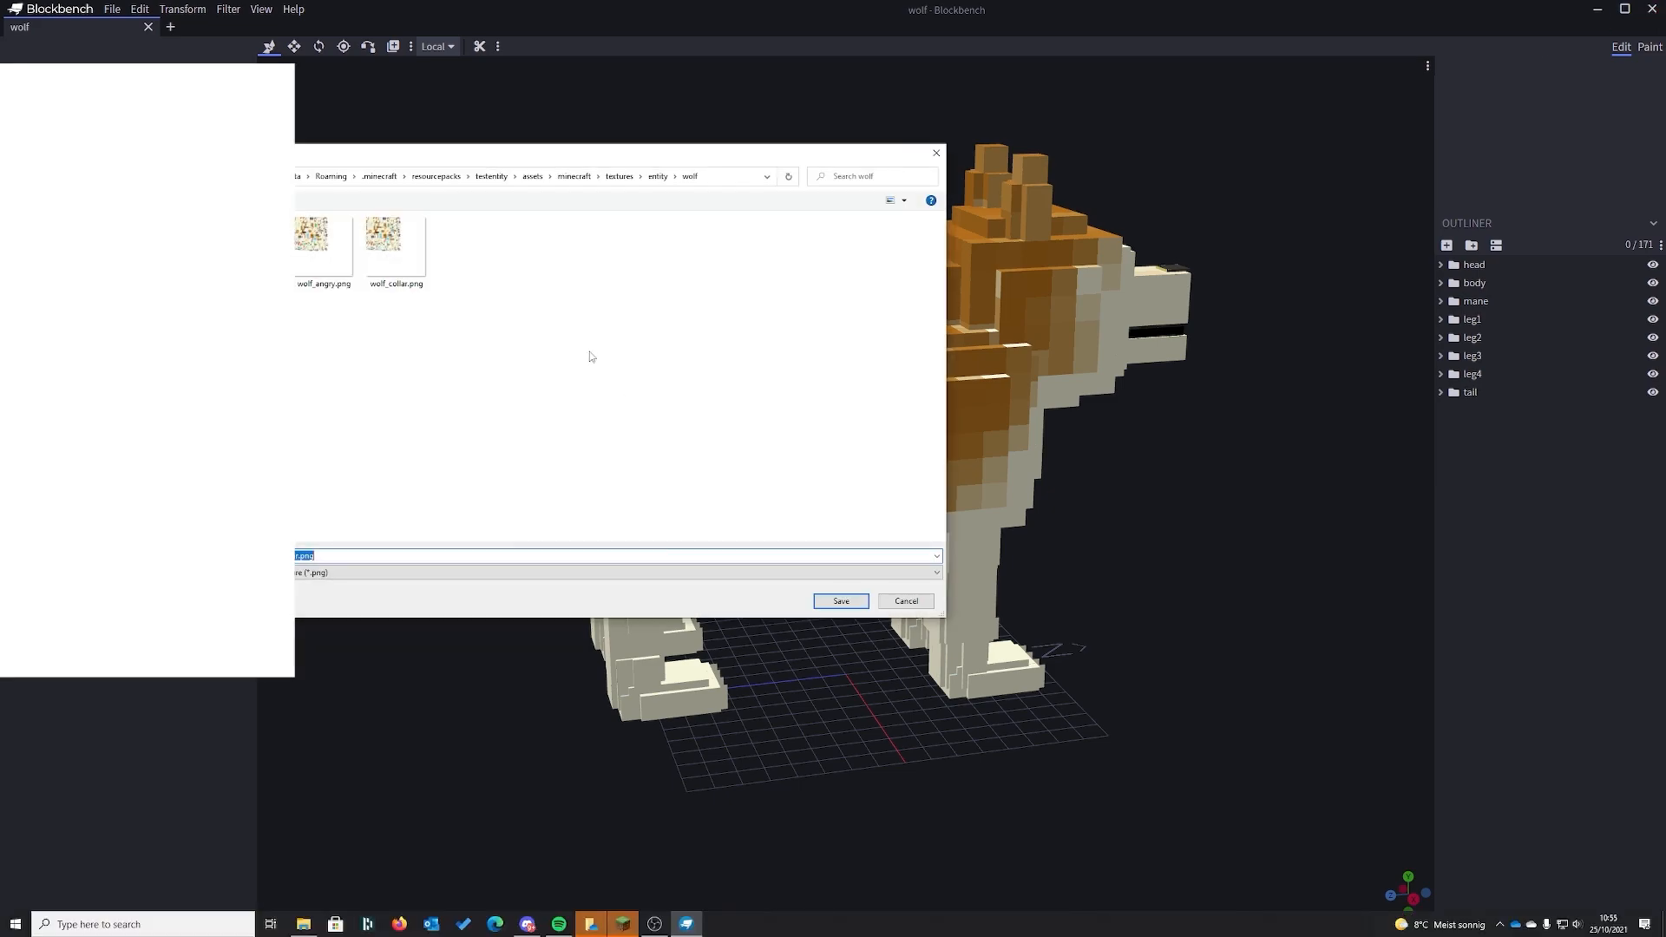
pyautogui.doubleClick(344, 241)
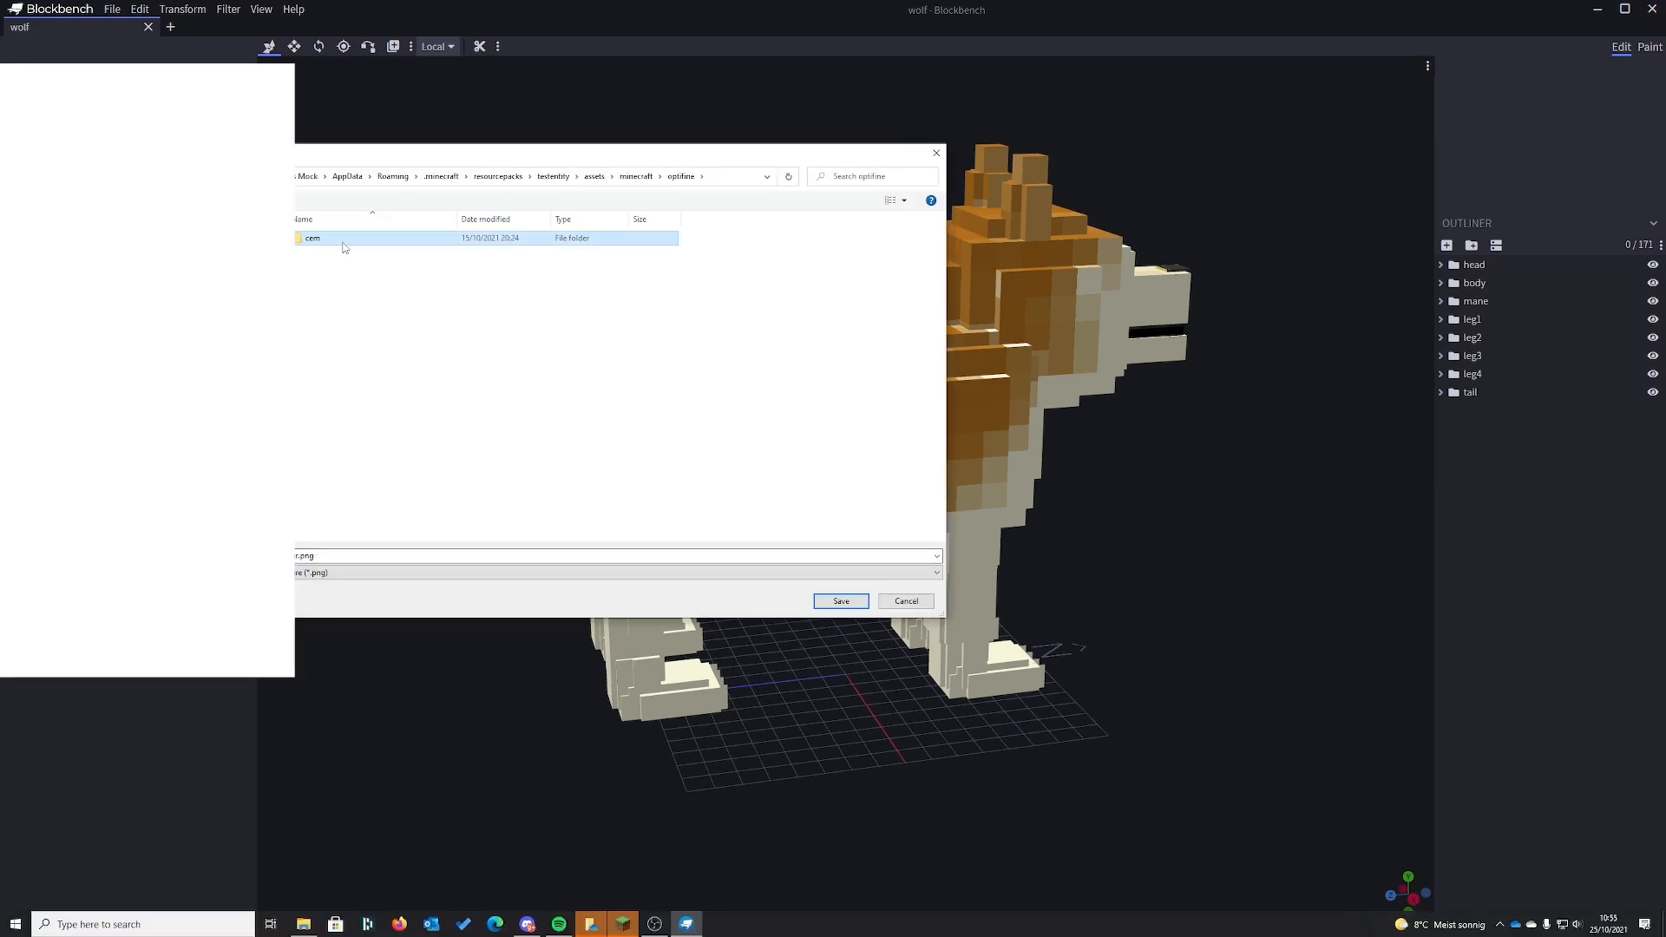
pyautogui.click(387, 263)
pyautogui.press('Return')
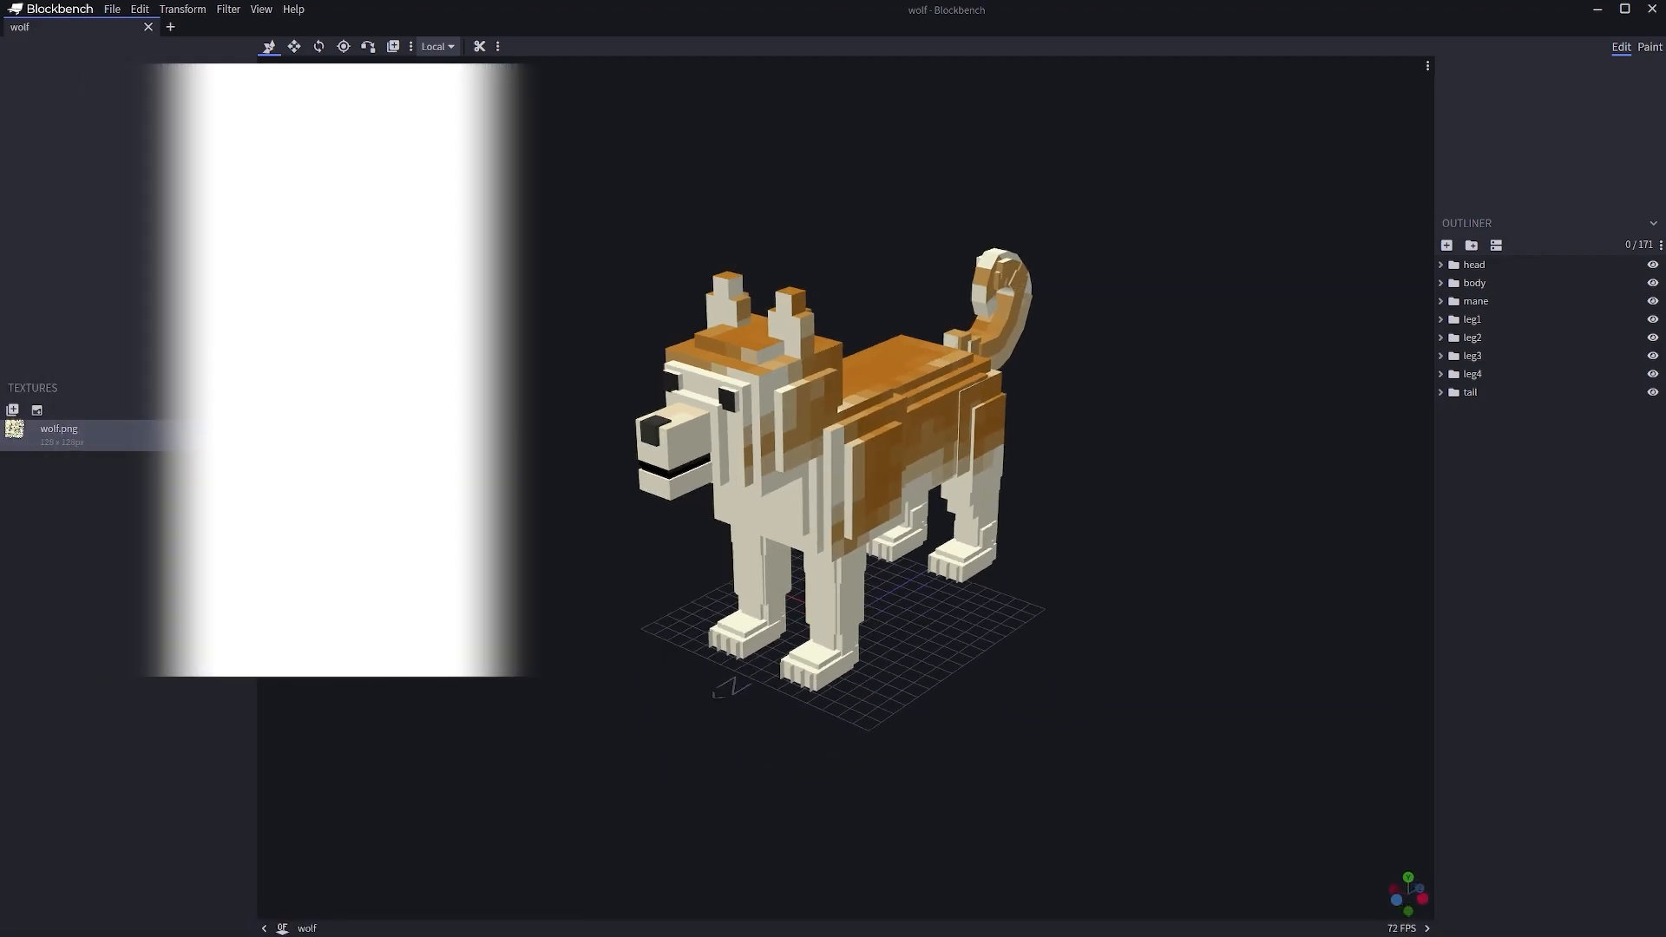
pyautogui.moveTo(347, 286); pyautogui.dragTo(534, 356)
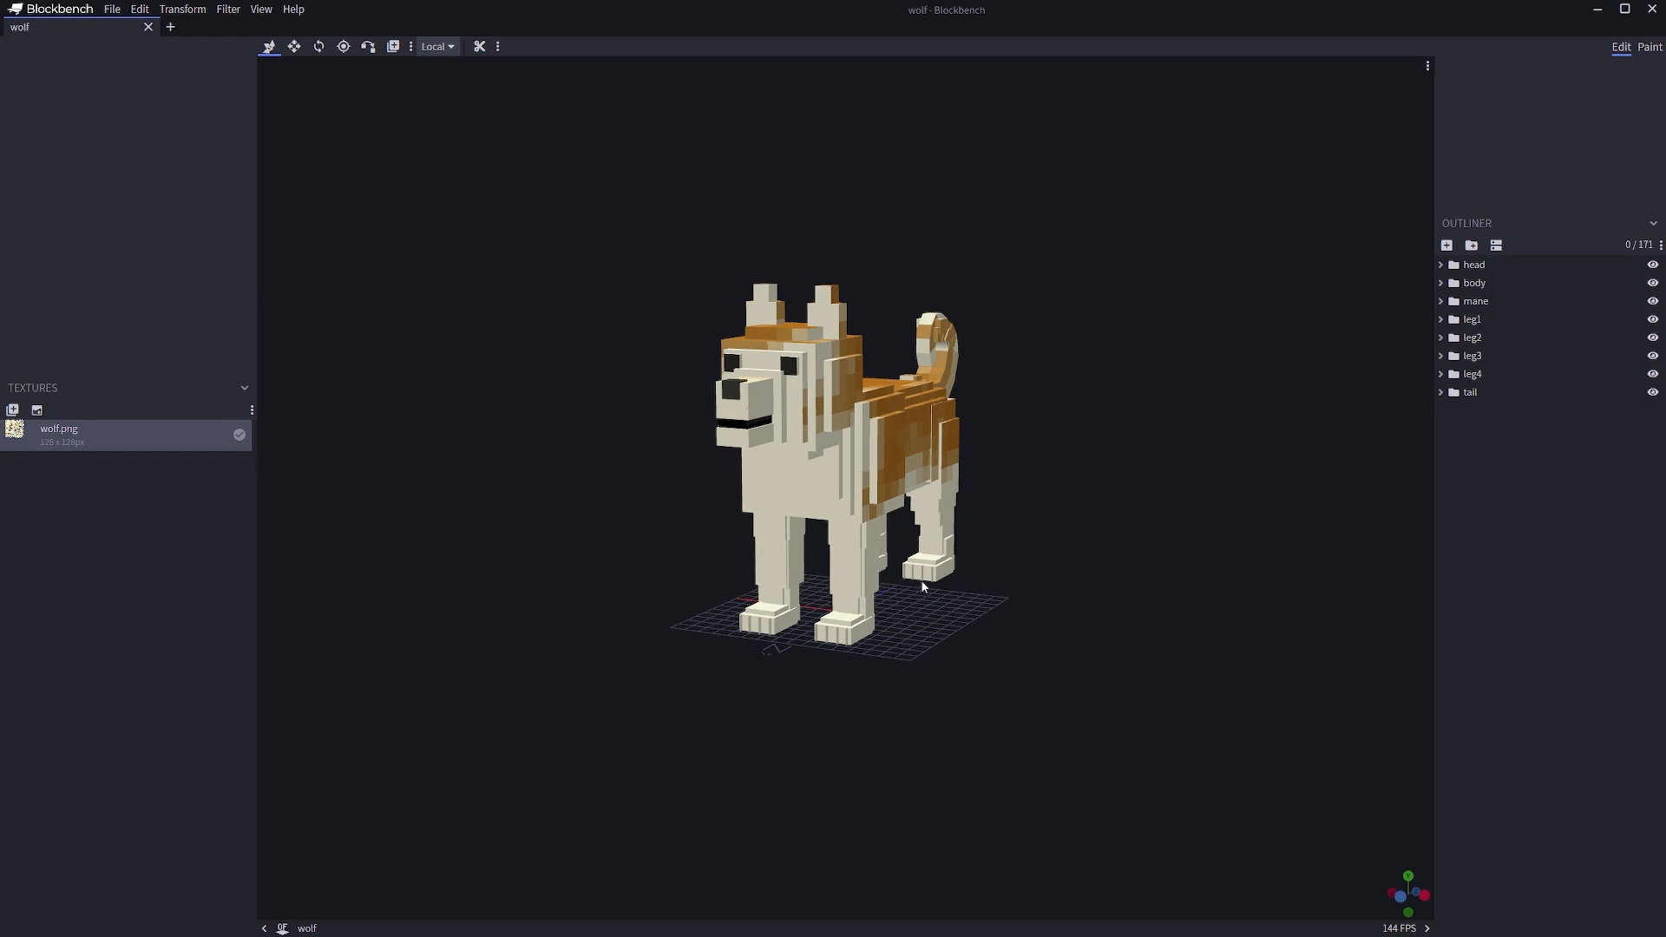
pyautogui.moveTo(499, 337); pyautogui.dragTo(659, 343)
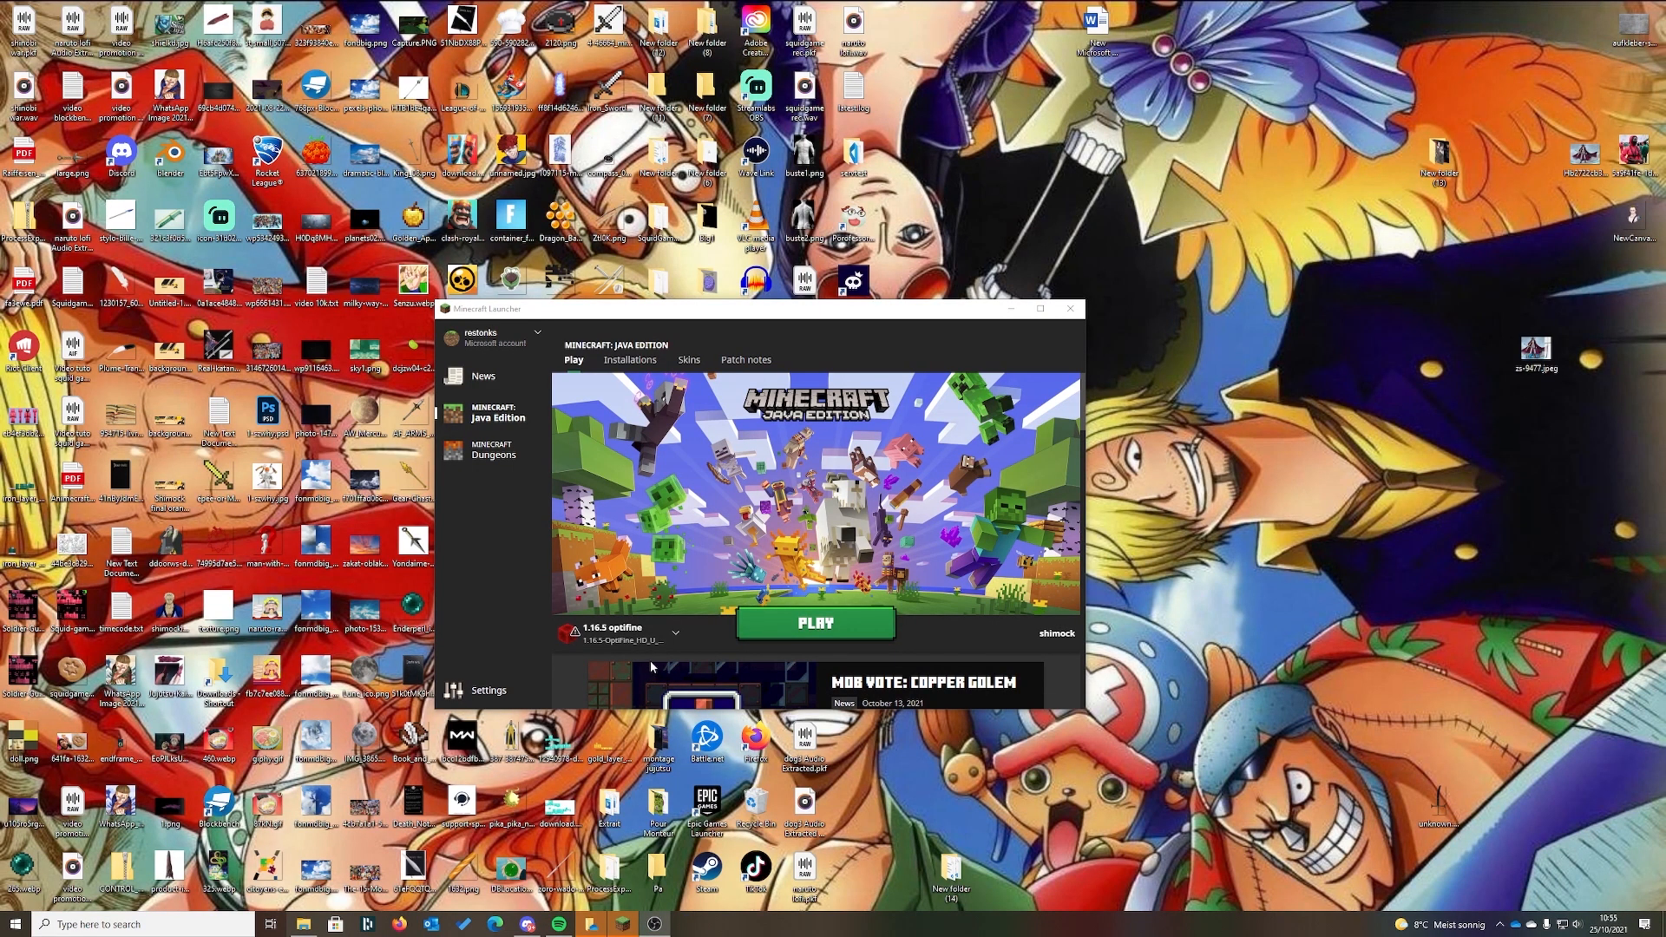
# - Switch to File Explorer and browse to .minecraft/resourcepacks/testentity/assets/minecraft/optifine/cem
pyautogui.press('super+r')
pyautogui.click(113, 885)
pyautogui.doubleClick(402, 242)
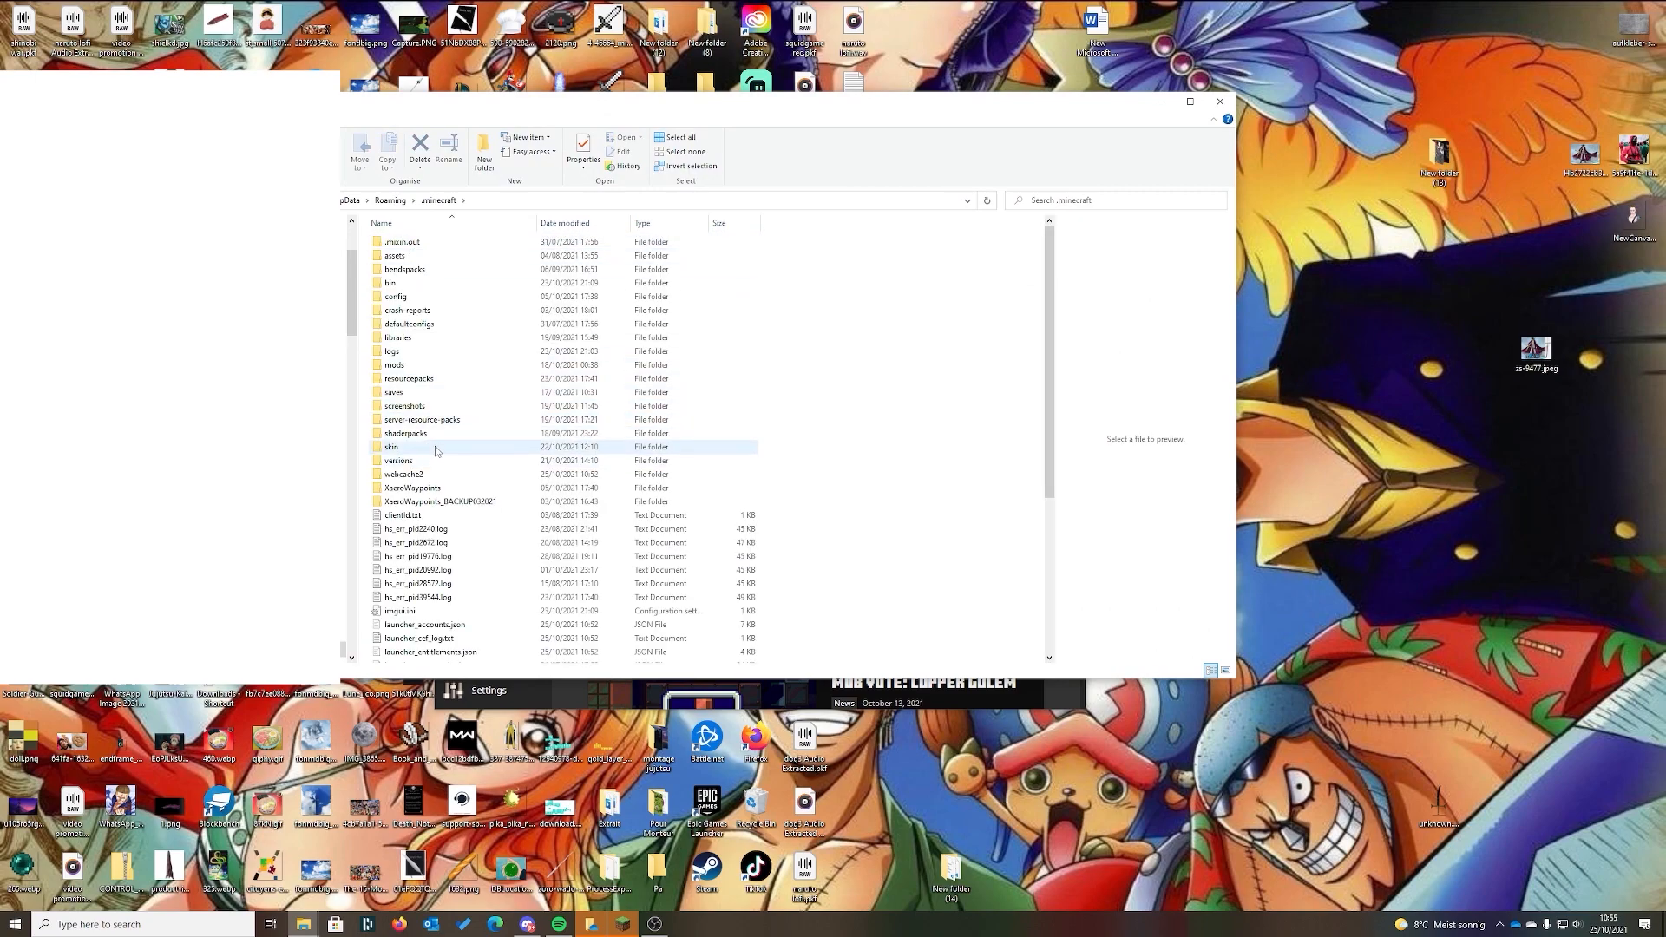
pyautogui.doubleClick(408, 380)
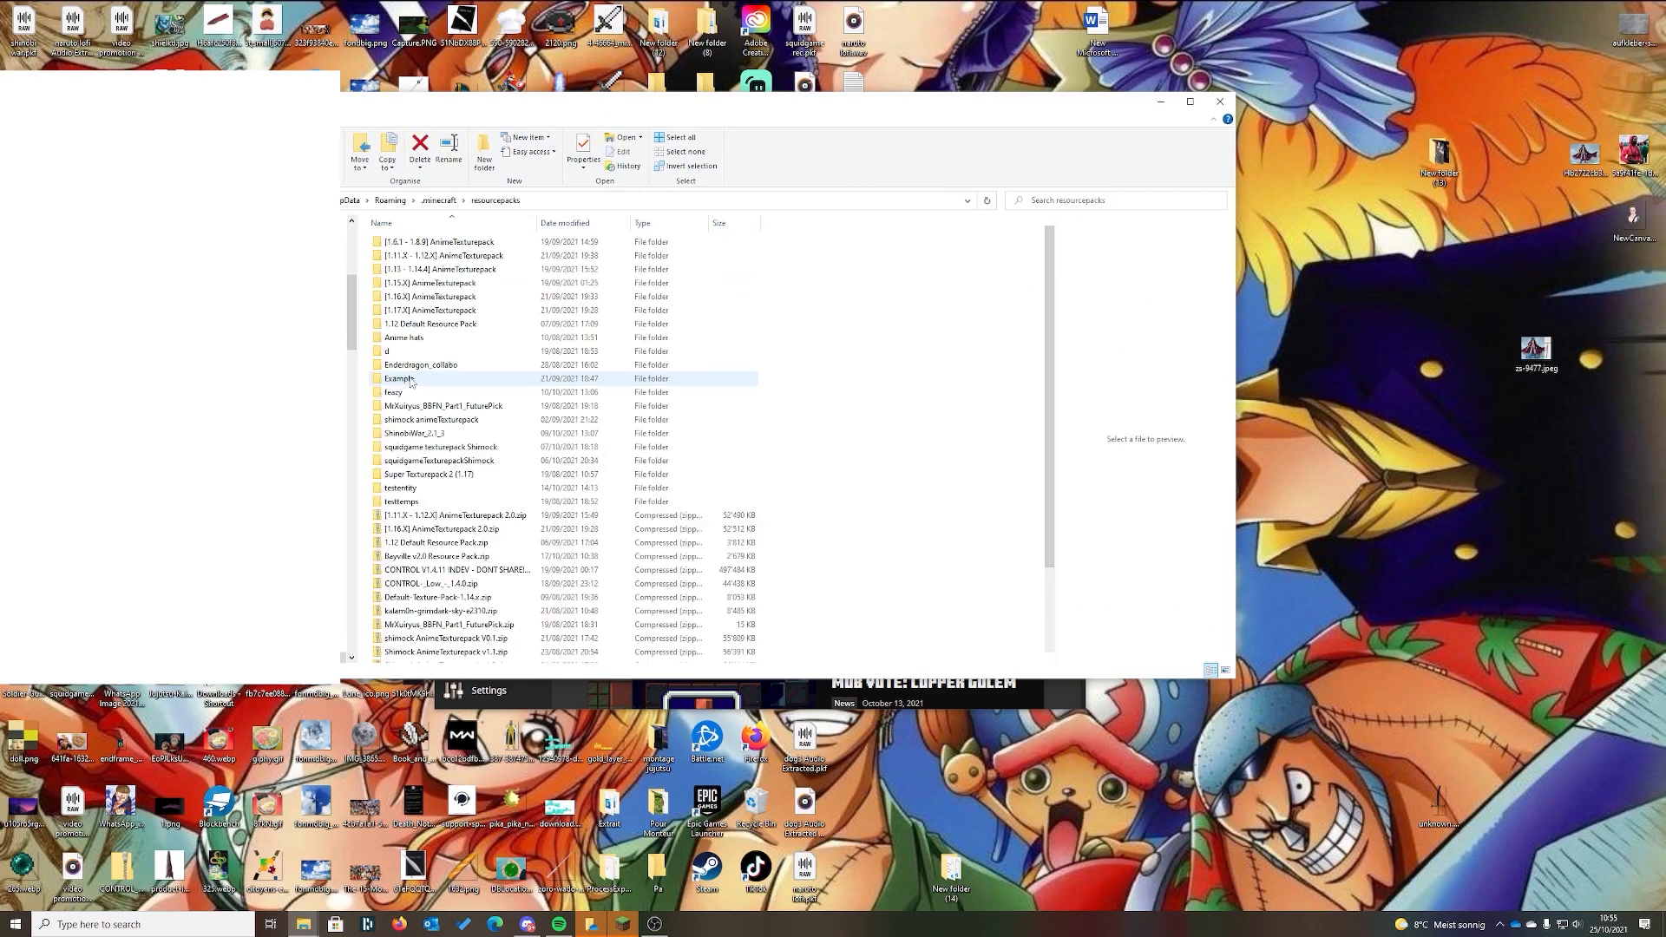
pyautogui.doubleClick(417, 487)
pyautogui.doubleClick(439, 241)
pyautogui.doubleClick(427, 243)
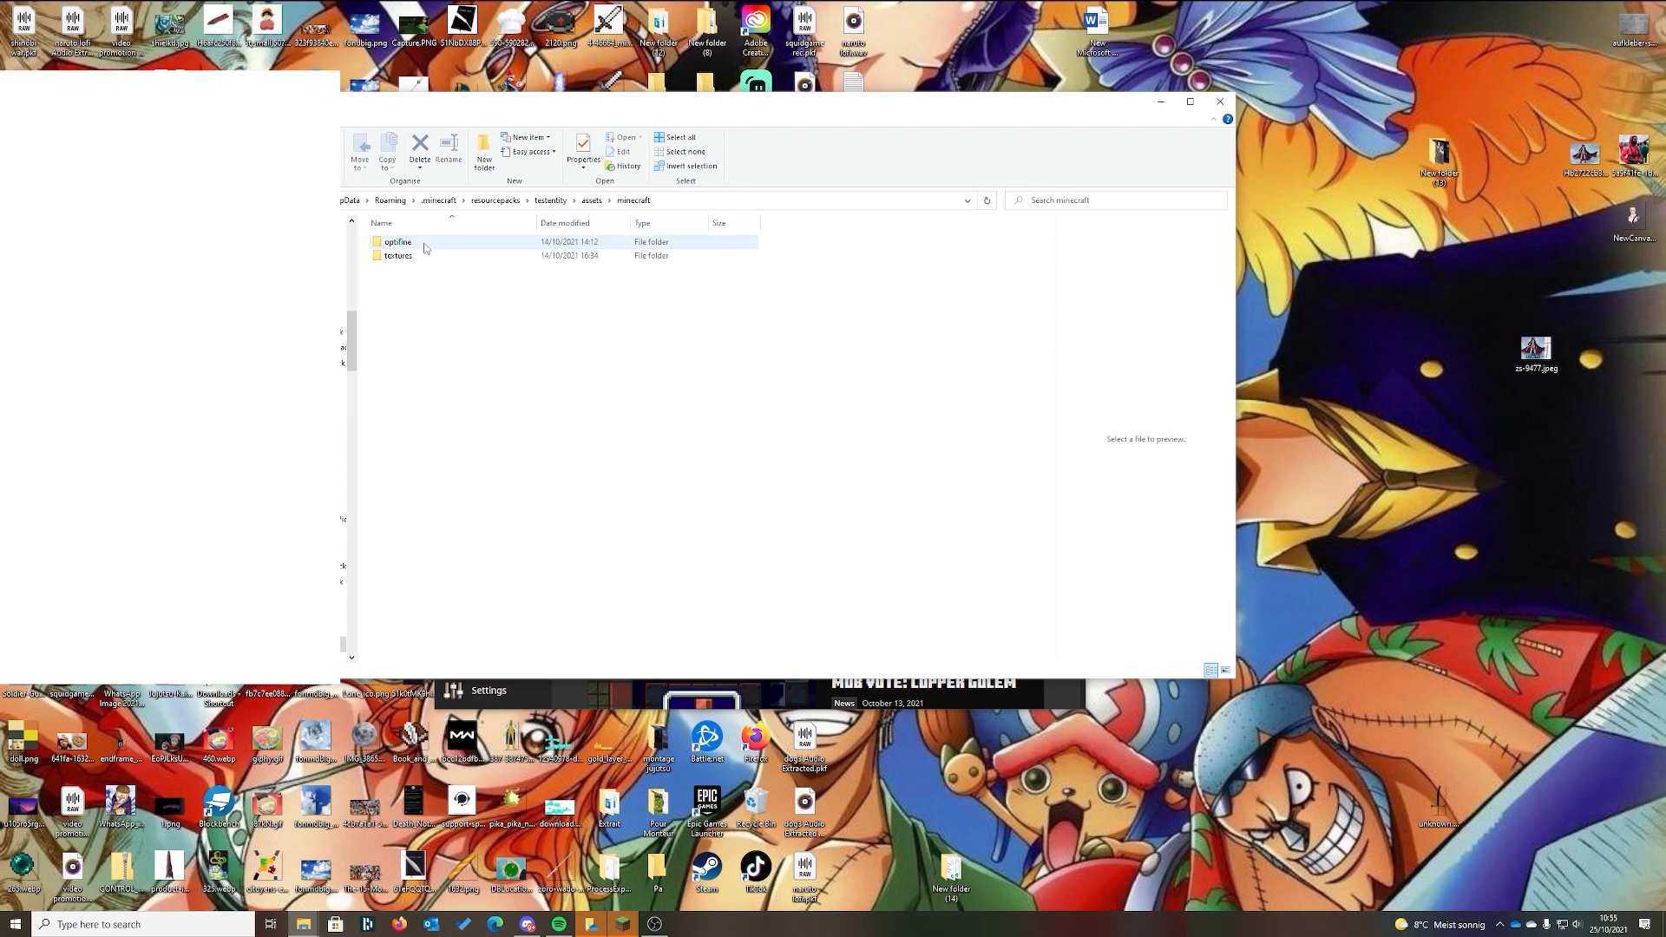
pyautogui.doubleClick(423, 243)
pyautogui.doubleClick(421, 243)
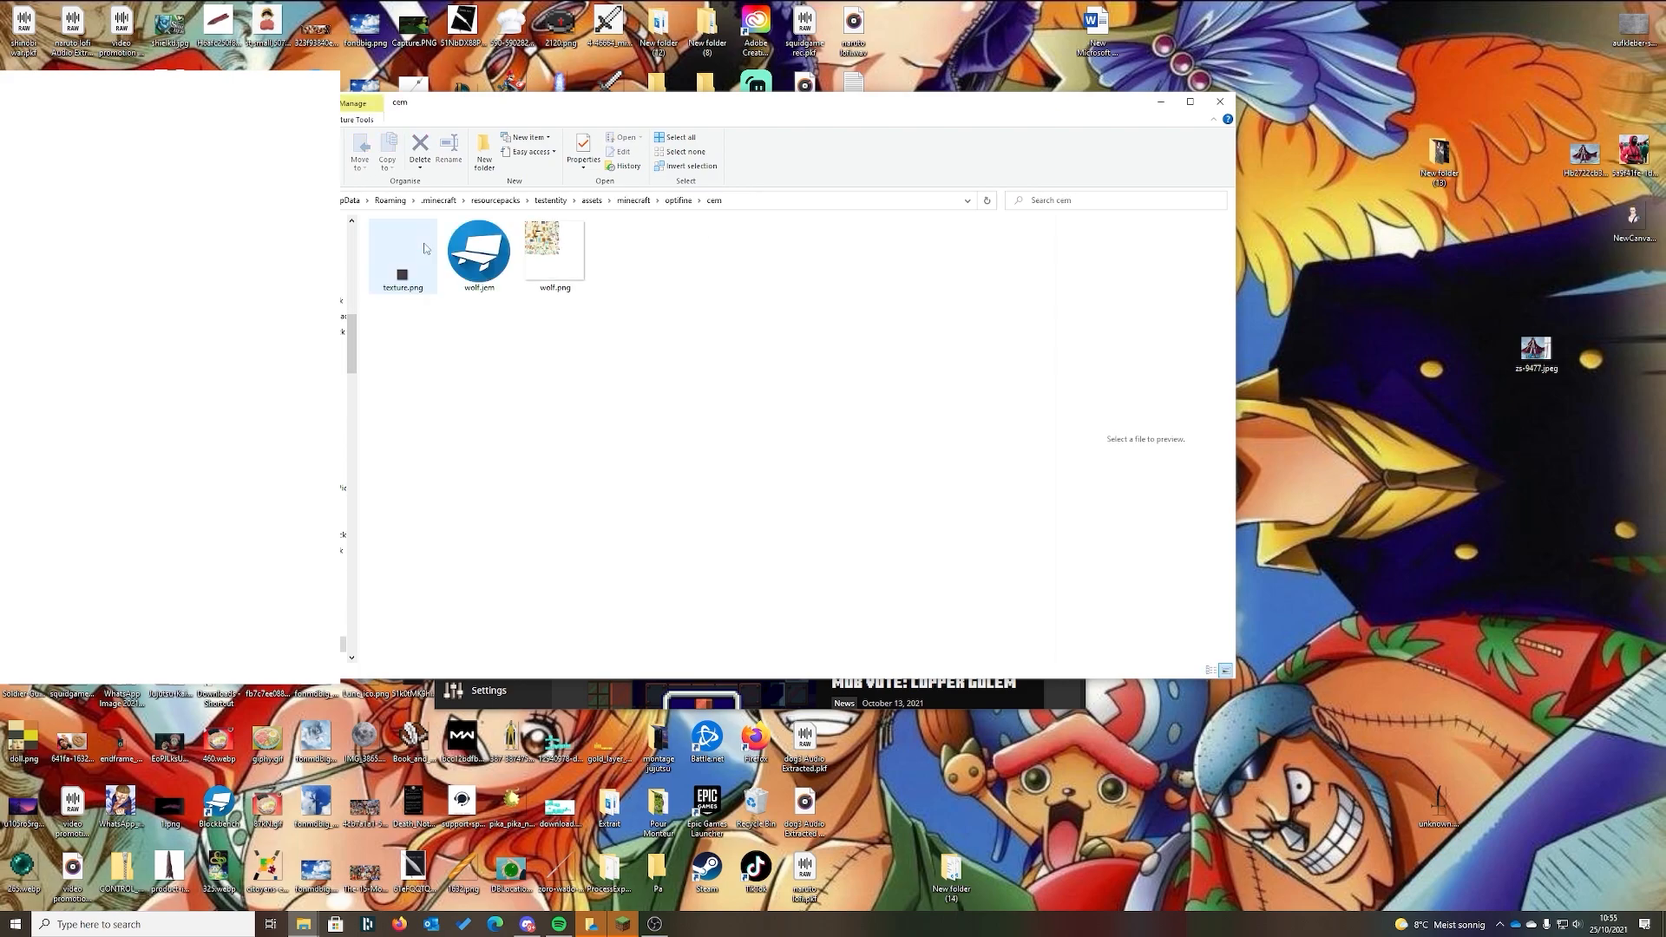
# - Open the wolf.jem model file from the cem folder with Blockbench
pyautogui.click(486, 259)
pyautogui.rightClick(485, 259)
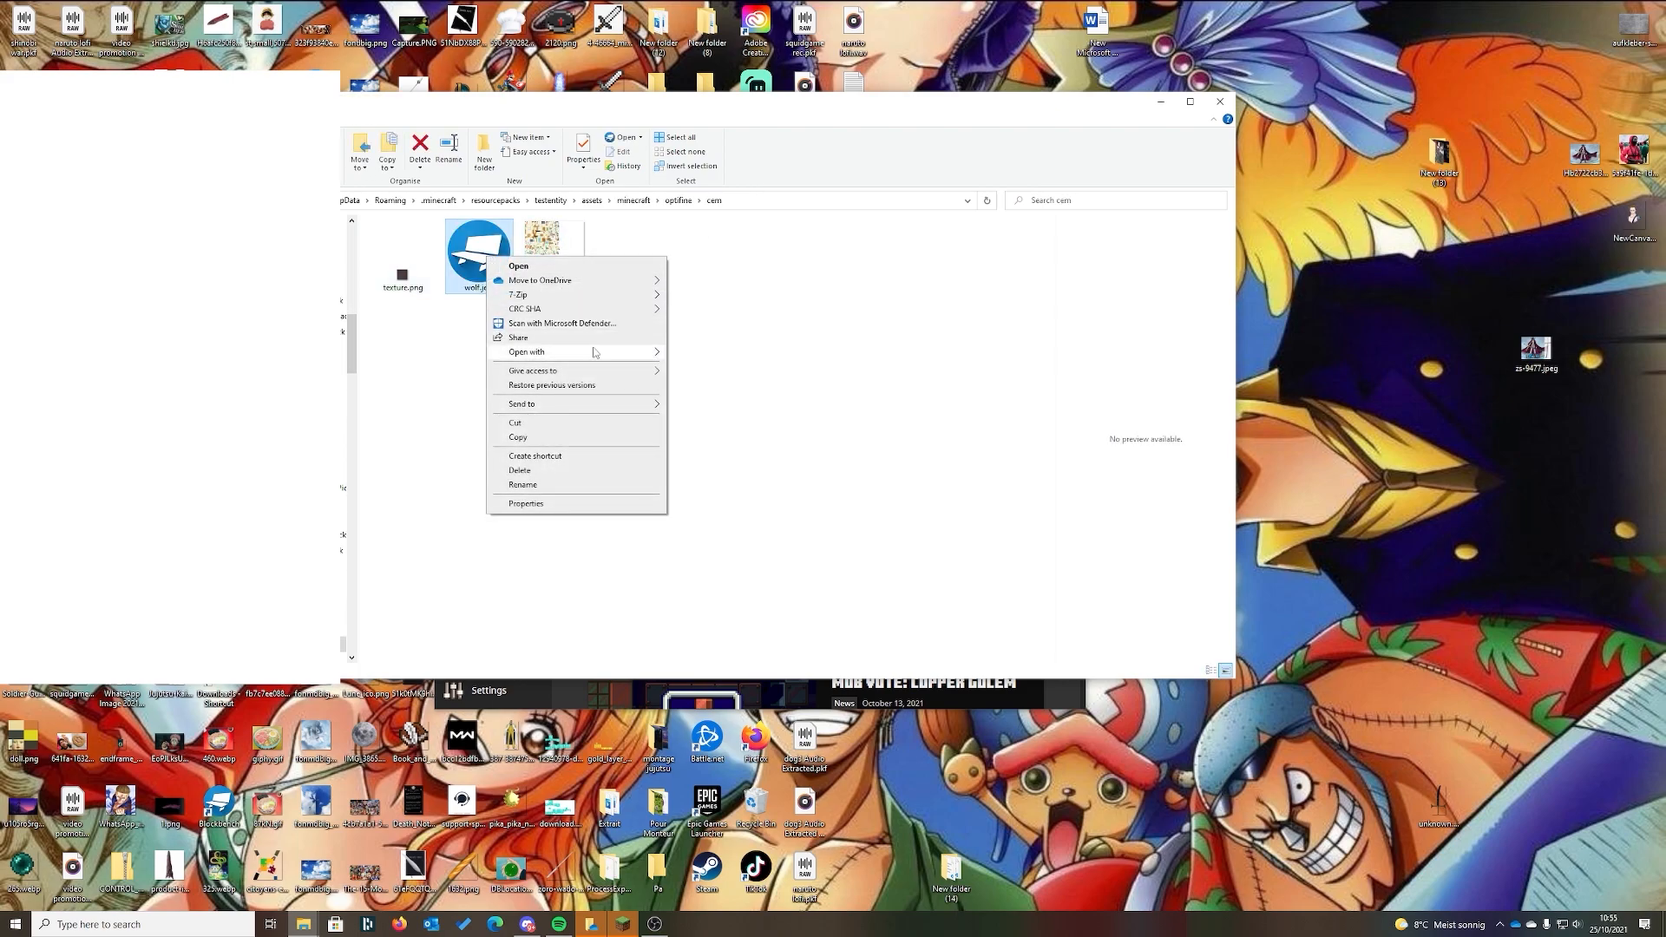
pyautogui.moveTo(596, 351)
pyautogui.click(703, 356)
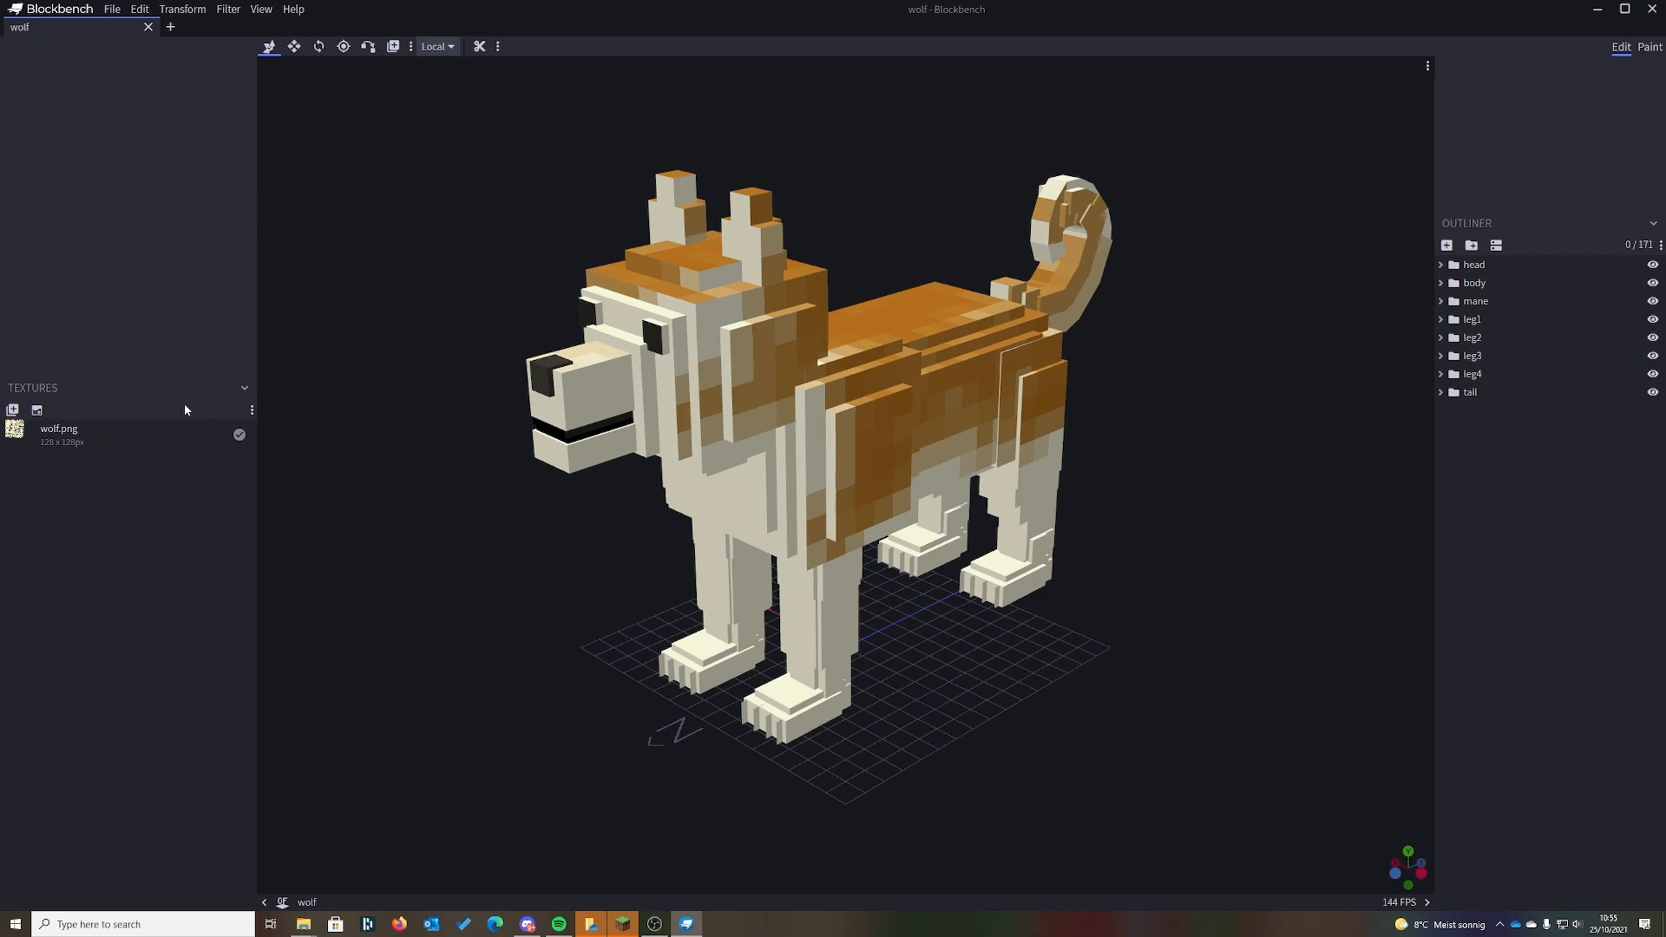
# - Inspect the wolf model from both sides and replace its texture file with wolf.png from the cem folder
pyautogui.moveTo(287, 407); pyautogui.dragTo(694, 408)
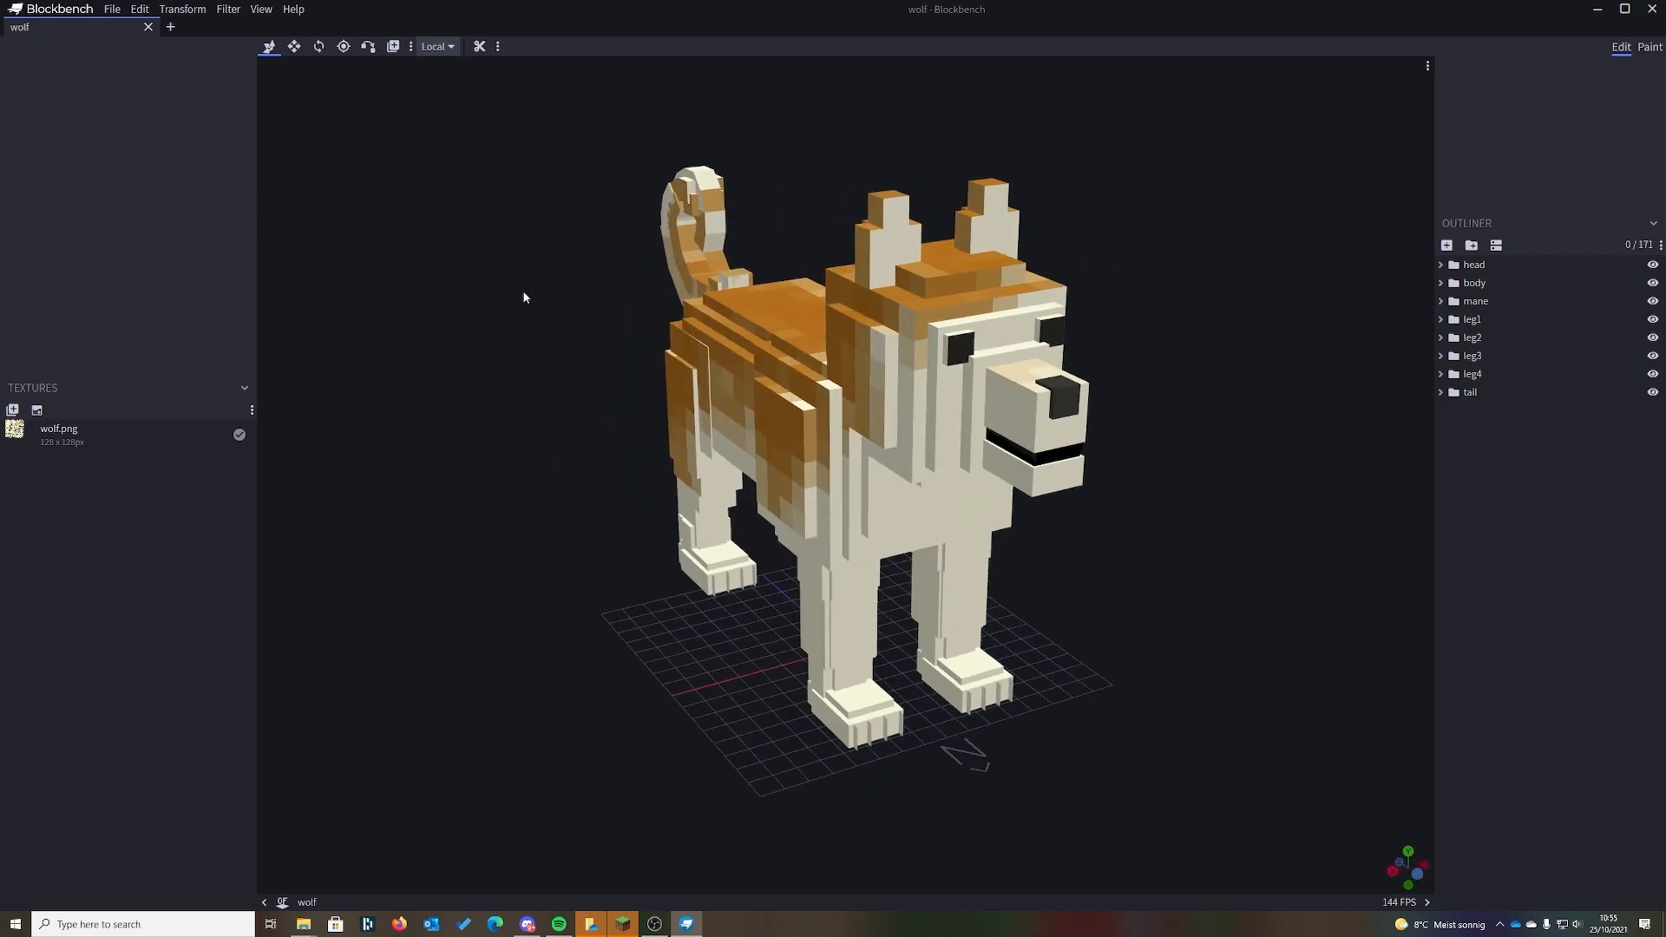
pyautogui.moveTo(611, 237); pyautogui.dragTo(819, 139)
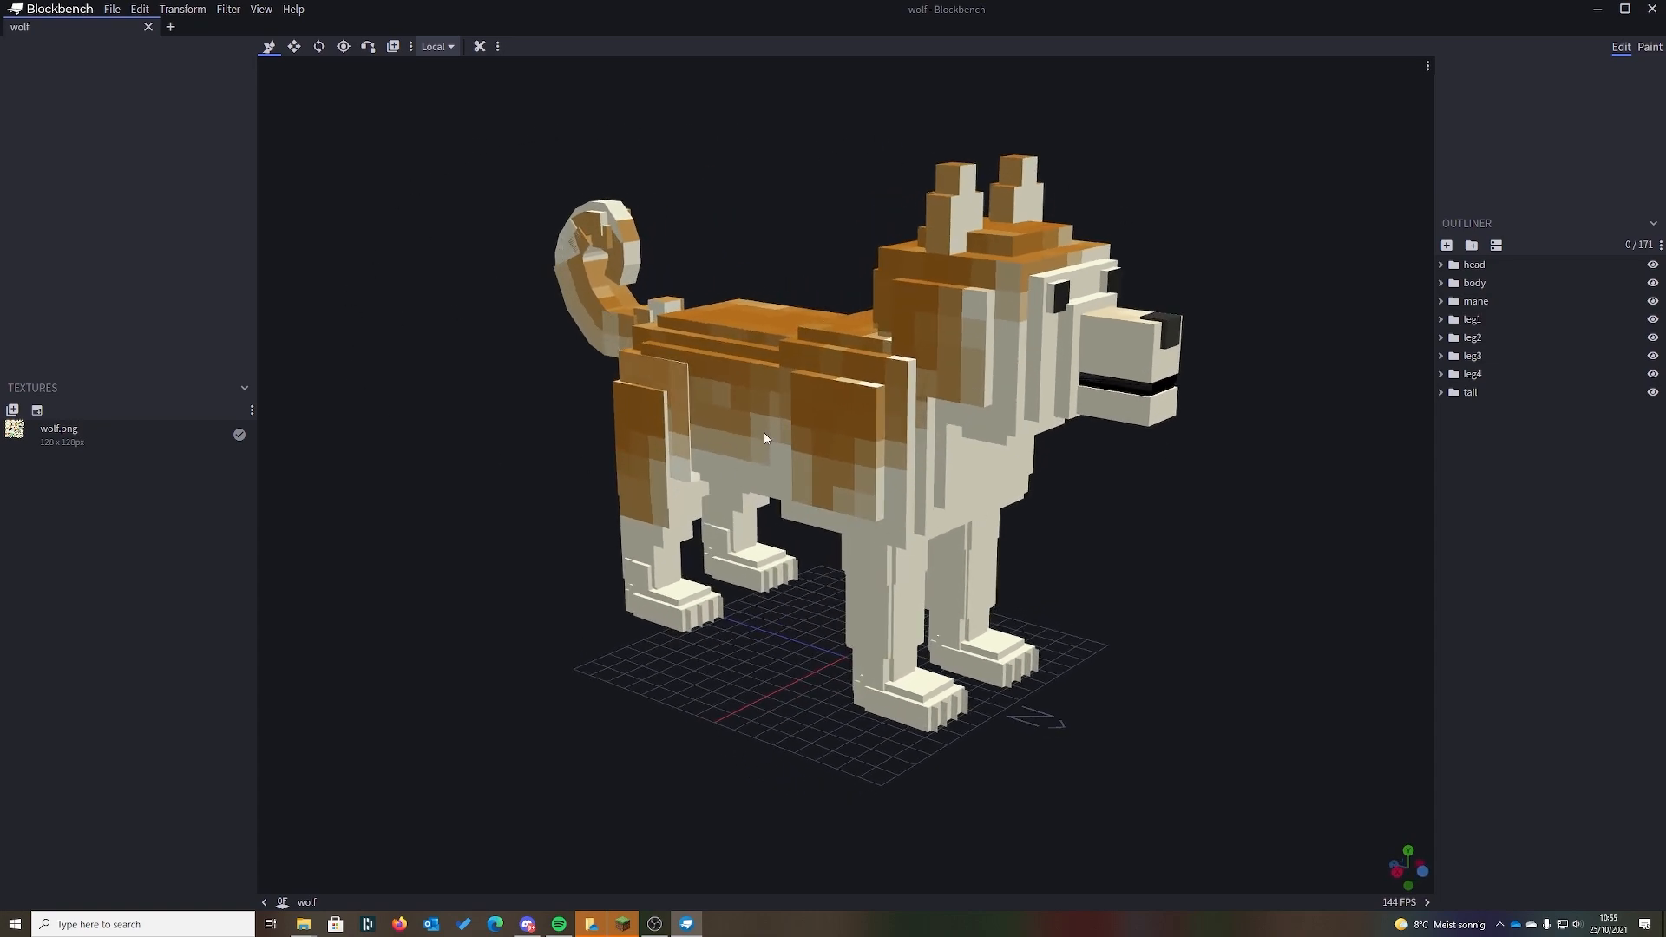
pyautogui.moveTo(436, 332); pyautogui.dragTo(152, 413)
pyautogui.moveTo(364, 249); pyautogui.dragTo(70, 434)
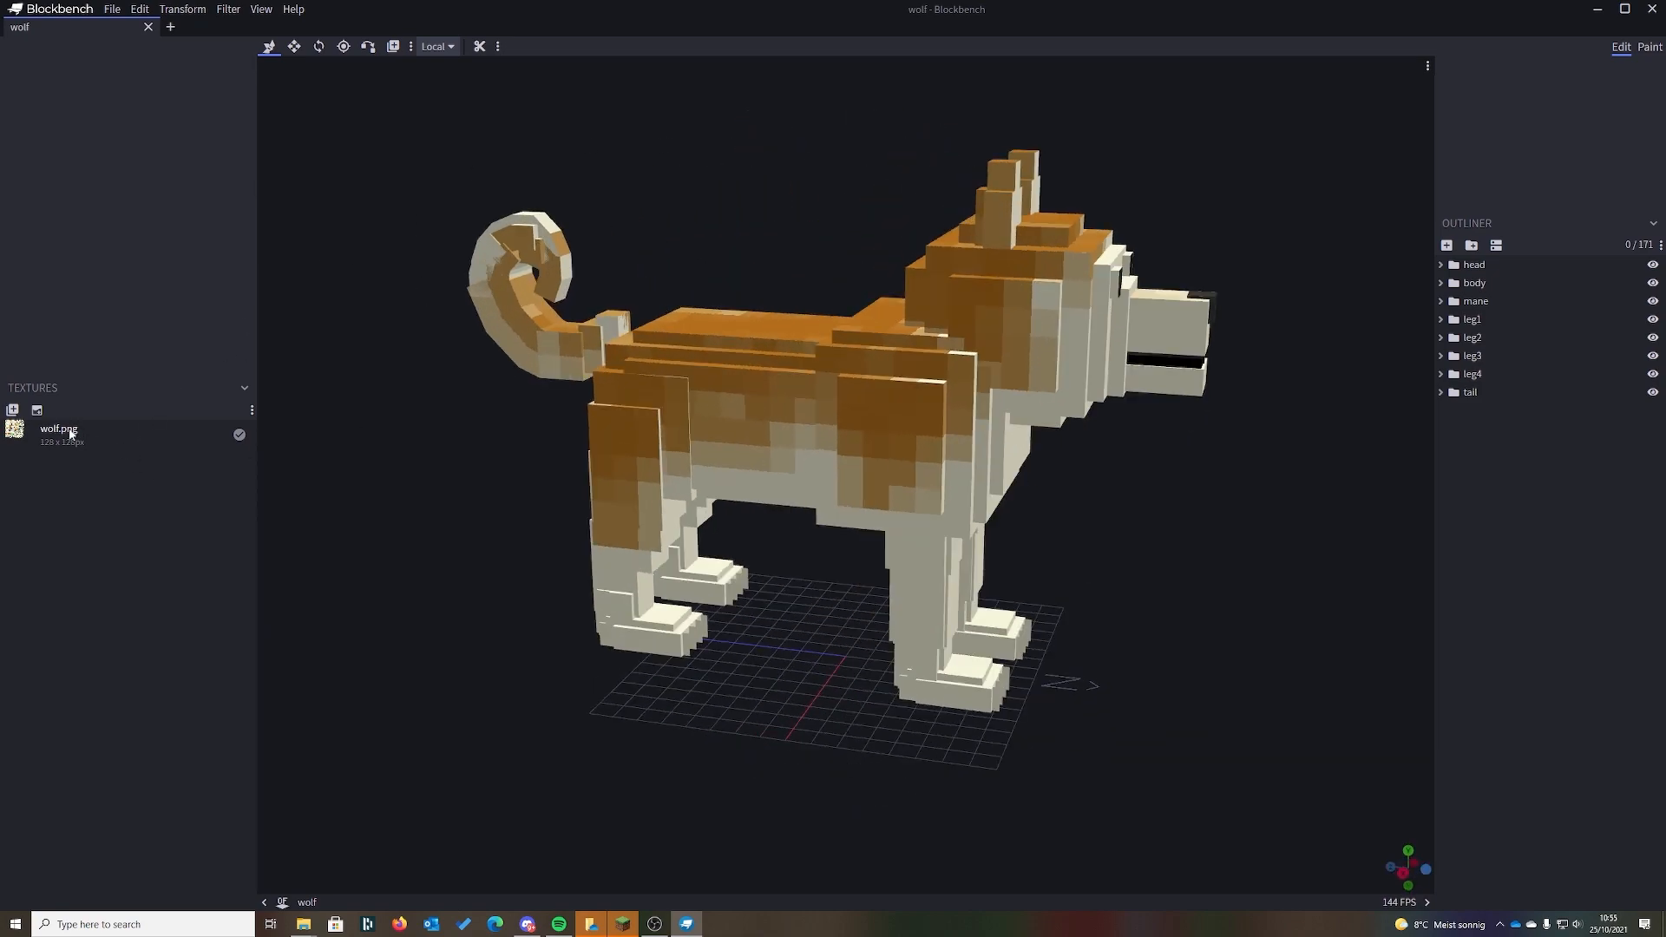
pyautogui.rightClick(113, 436)
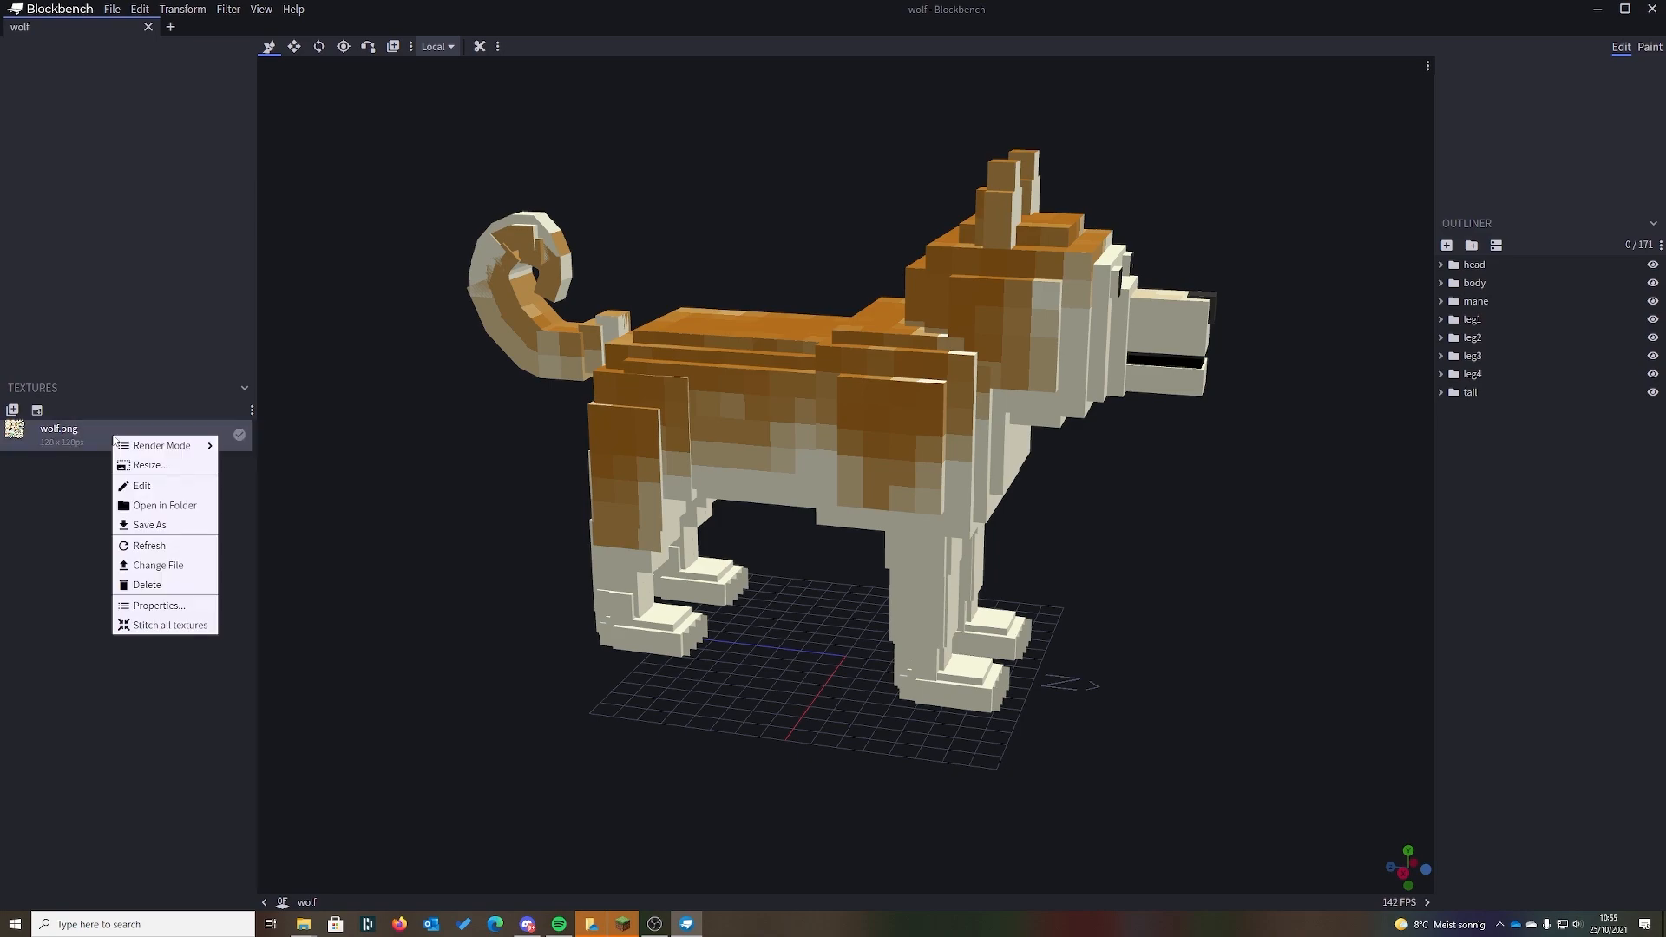
pyautogui.click(180, 565)
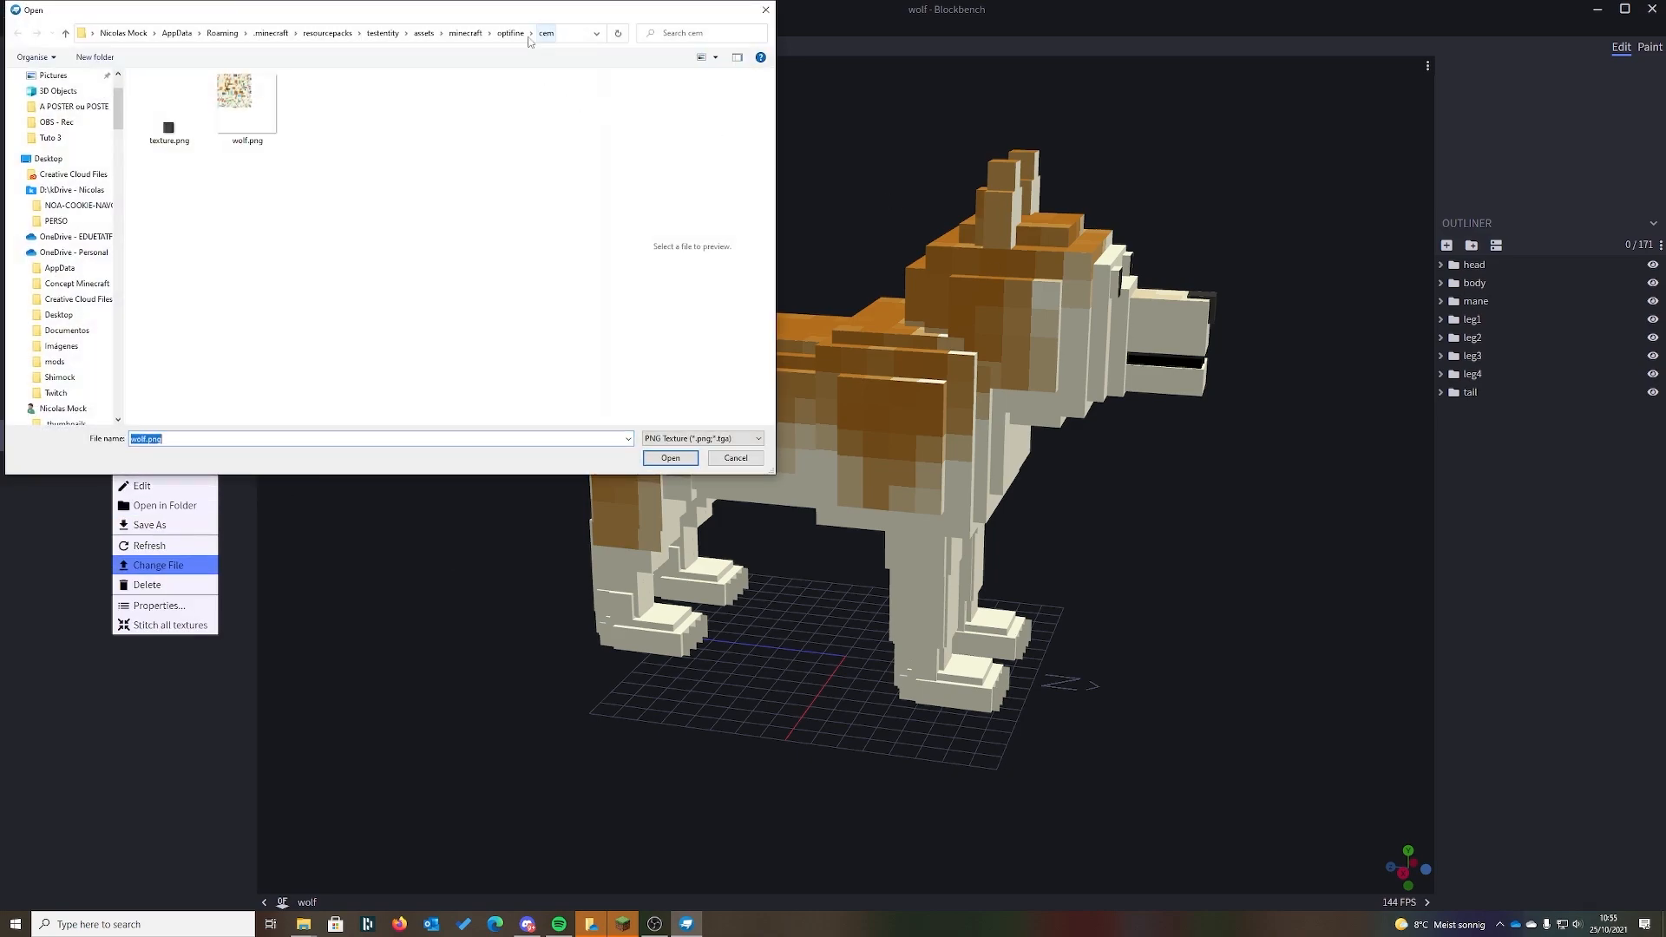
pyautogui.doubleClick(233, 129)
pyautogui.moveTo(419, 496); pyautogui.dragTo(450, 413)
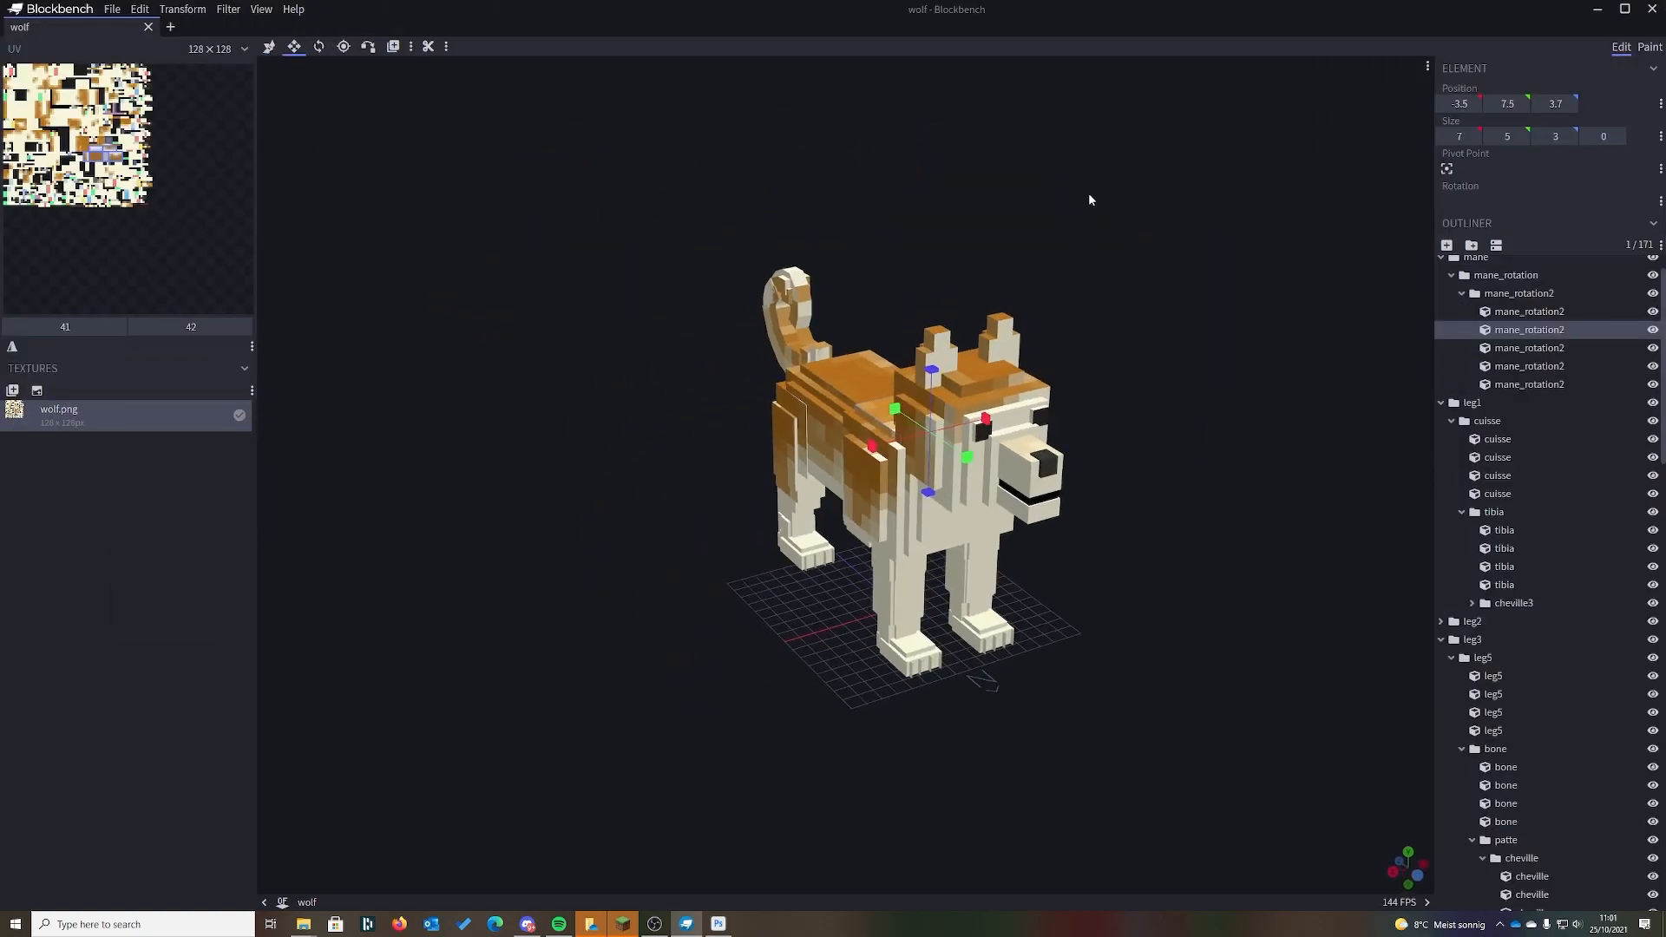
# - Switch to the Minecraft Launcher, start the 1.16.5 optifine installation despite the modified-game warning, and open the singleplayer test world
pyautogui.moveTo(1090, 200); pyautogui.dragTo(273, 92)
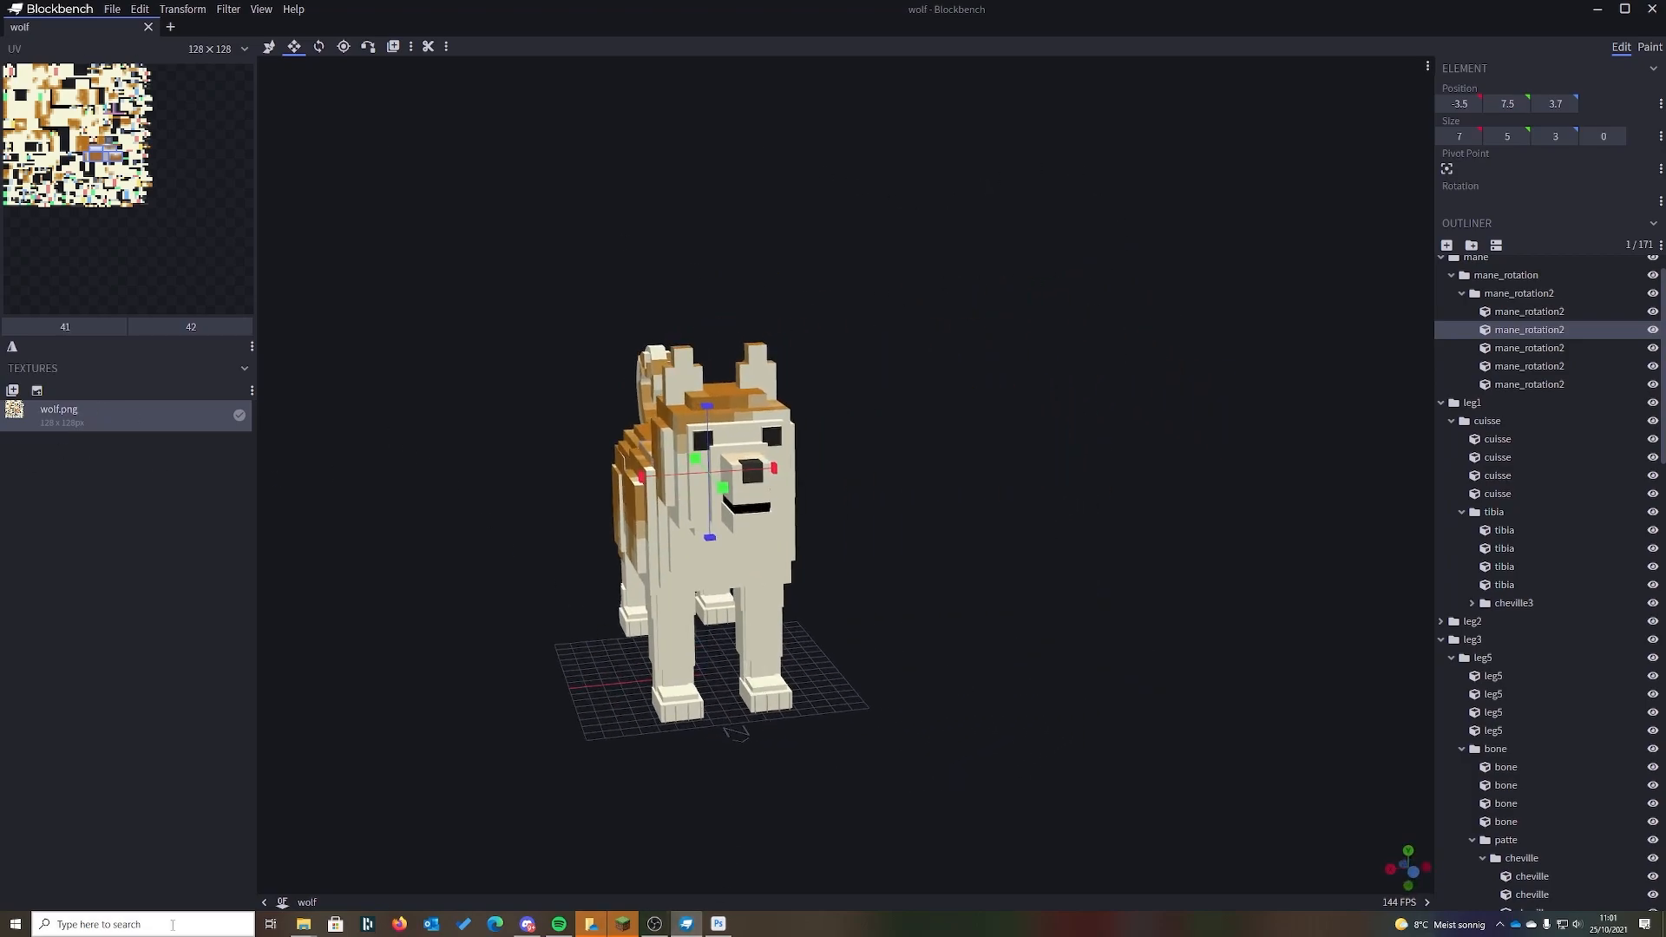
pyautogui.click(622, 923)
pyautogui.click(815, 632)
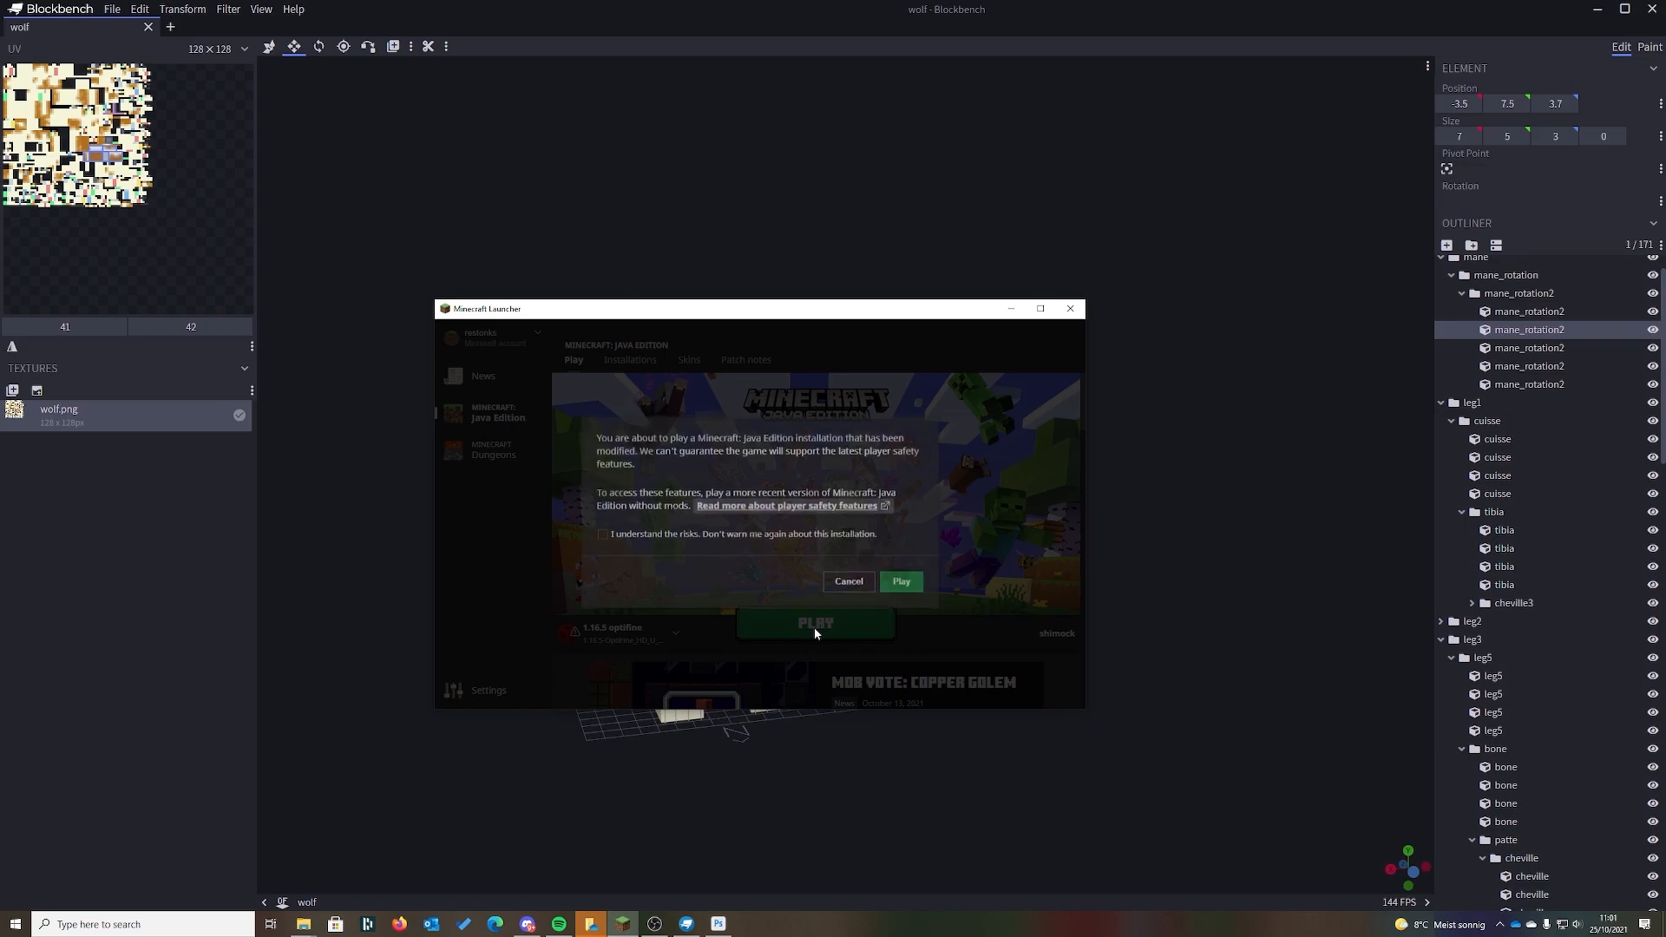
pyautogui.click(902, 584)
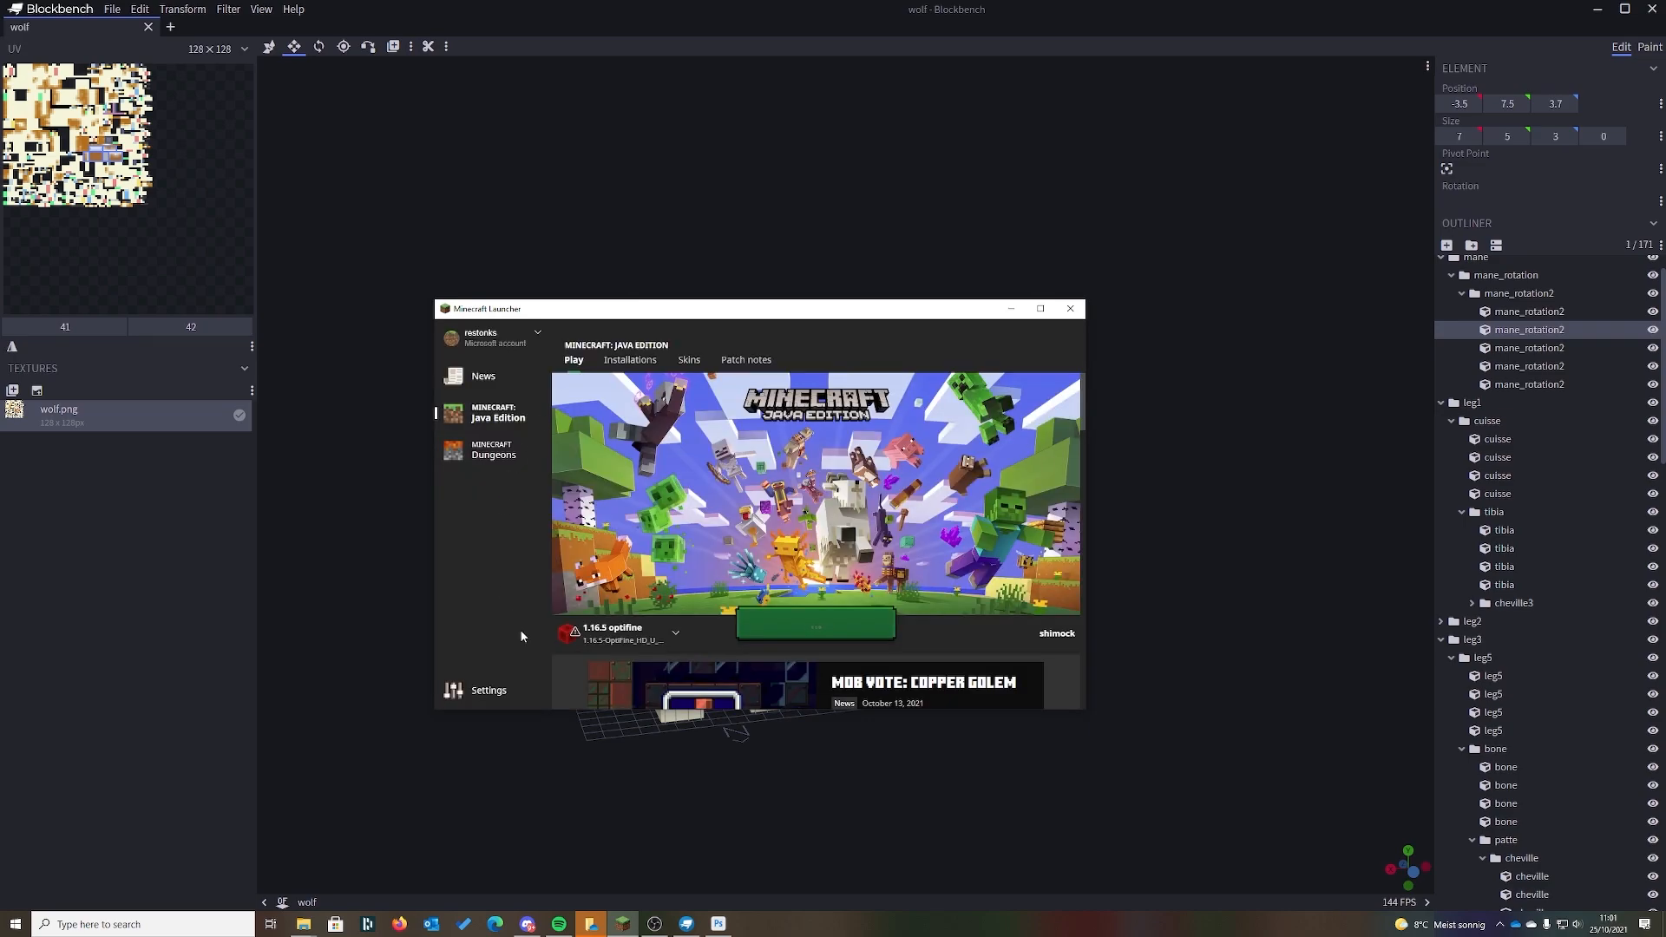
pyautogui.moveTo(501, 327); pyautogui.dragTo(766, 329)
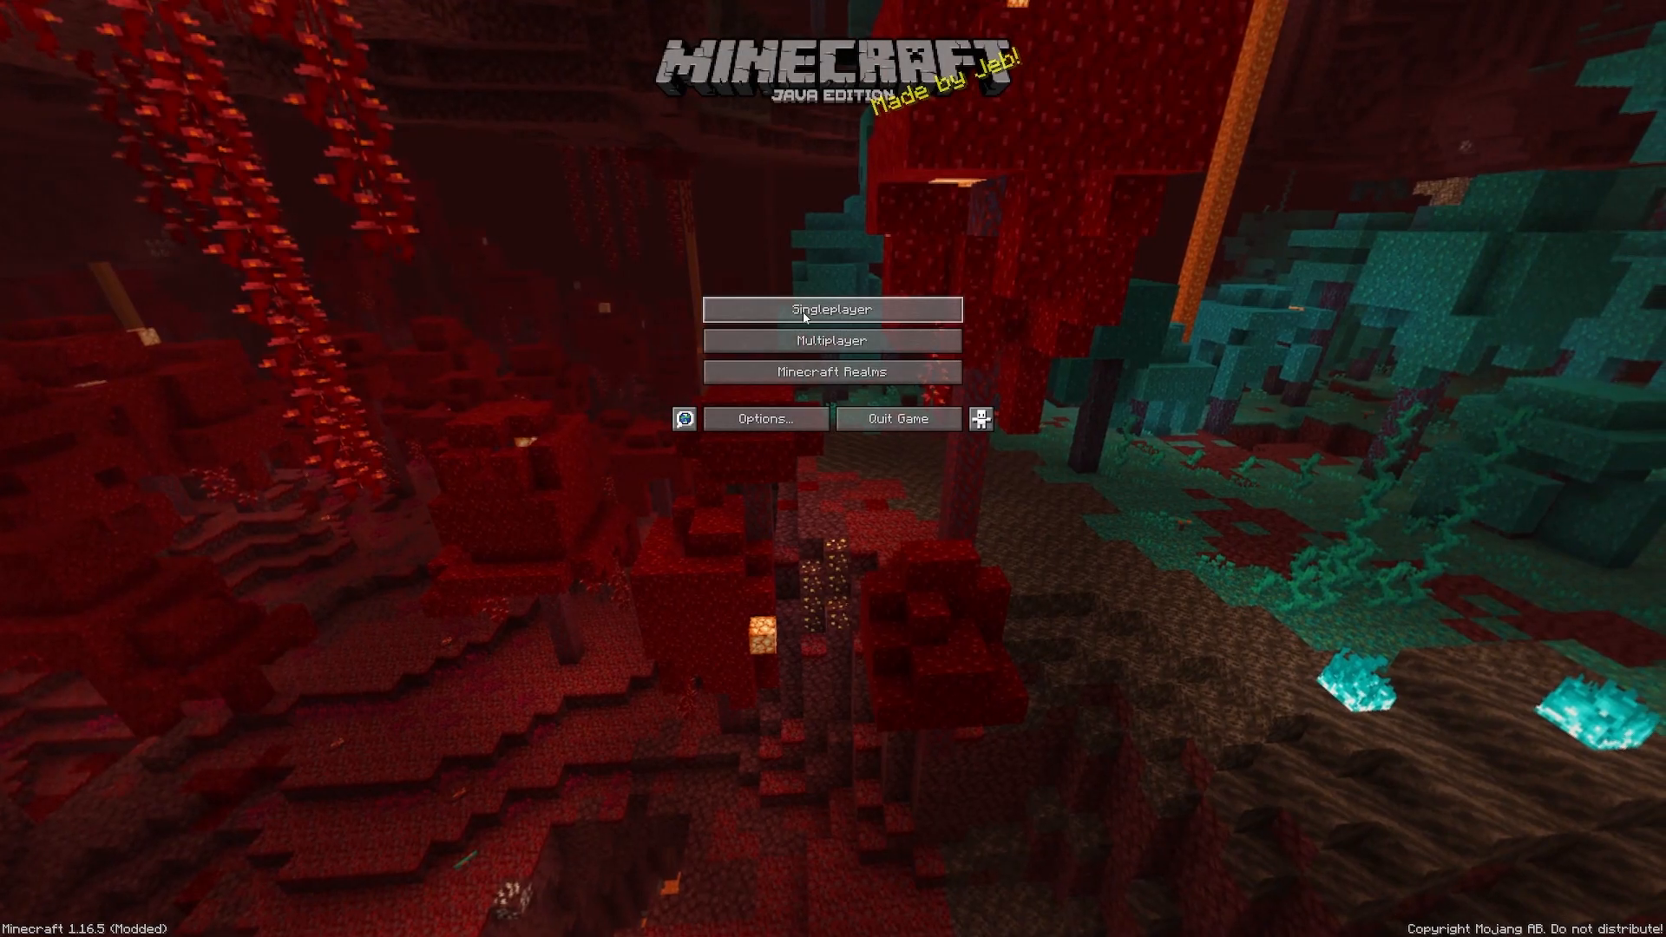
pyautogui.click(799, 314)
pyautogui.doubleClick(899, 90)
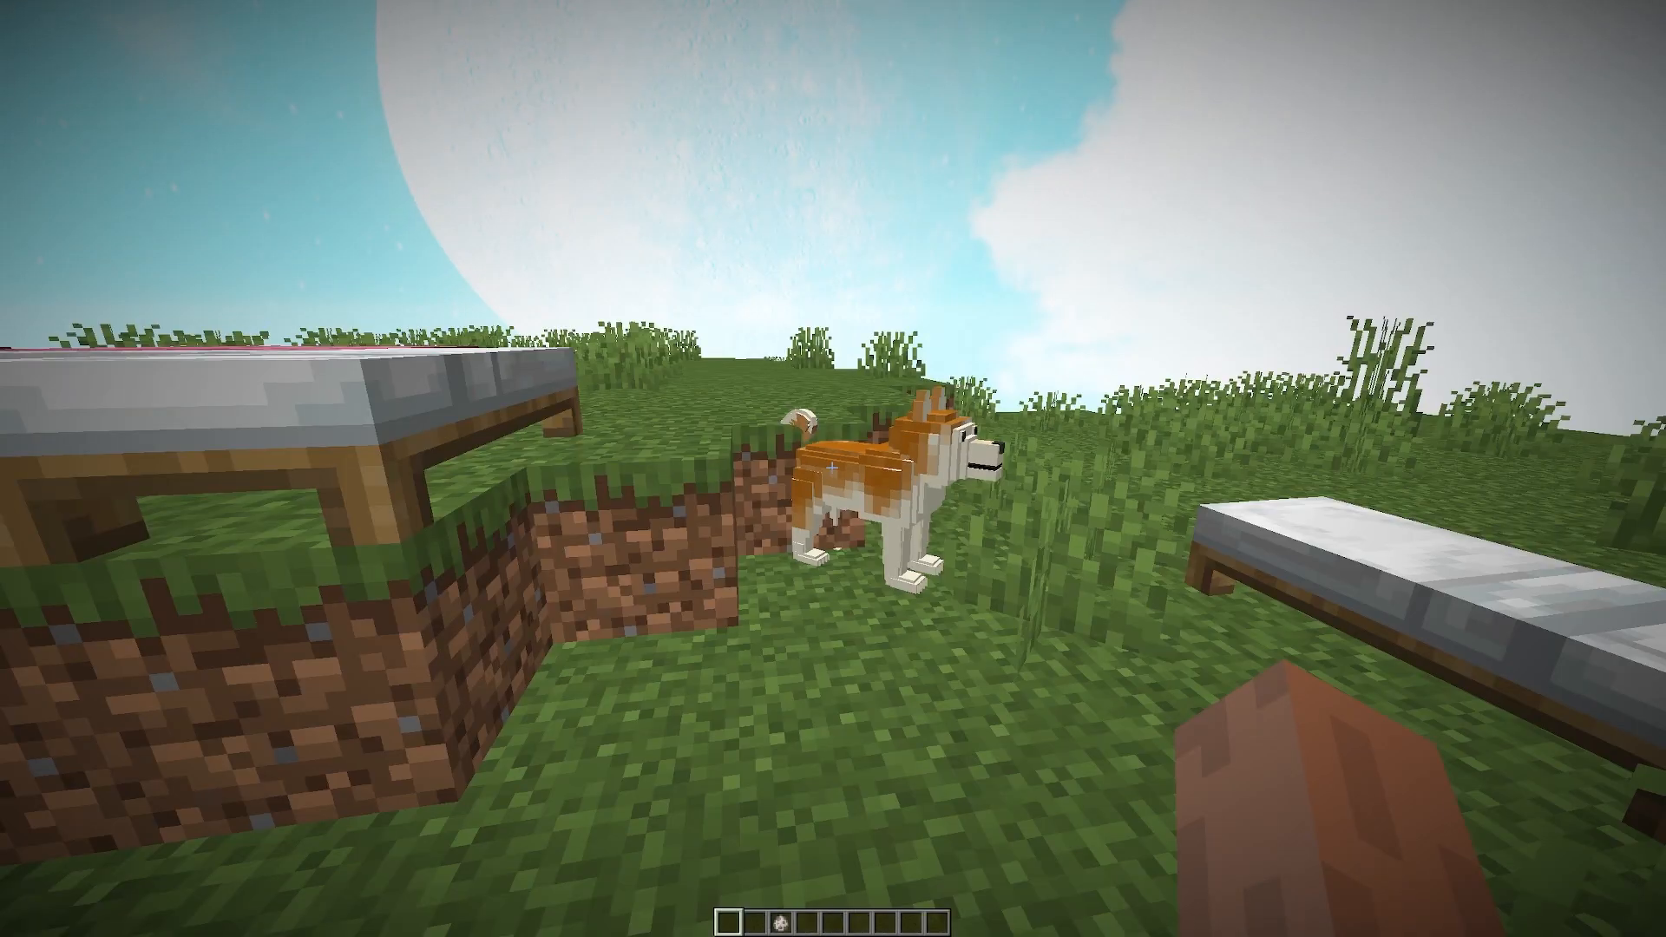
# - Walk around the wolf in the world to examine its custom model and texture from the side and front
pyautogui.press('w')
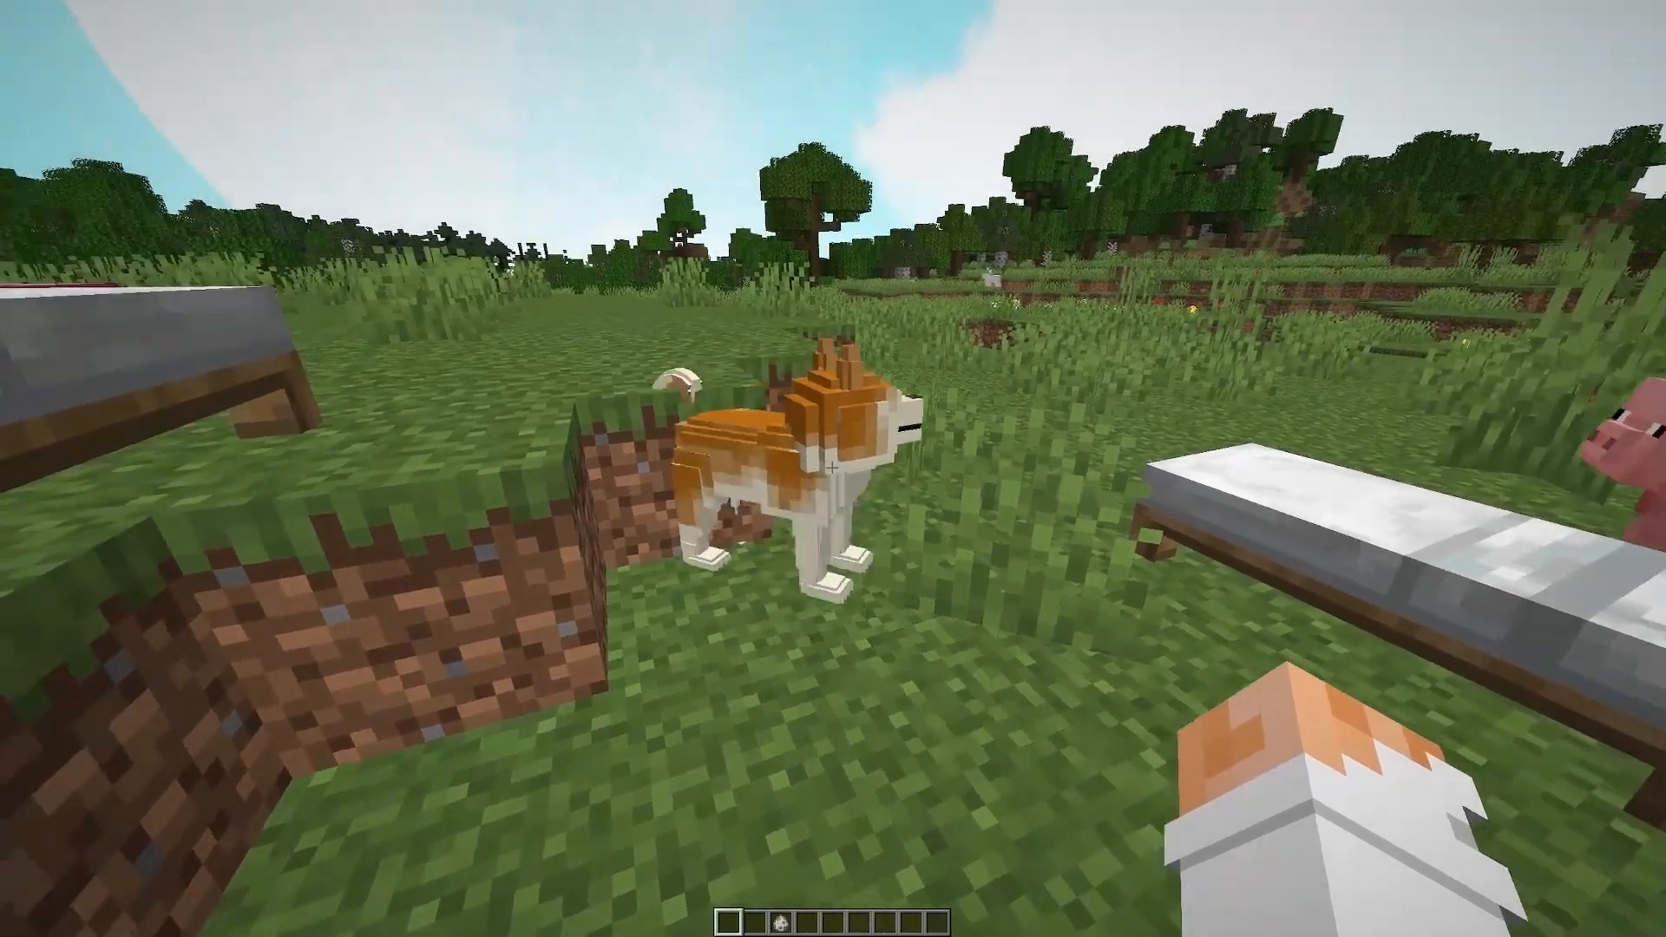
pyautogui.press('w')
pyautogui.press('d')
pyautogui.press('d')
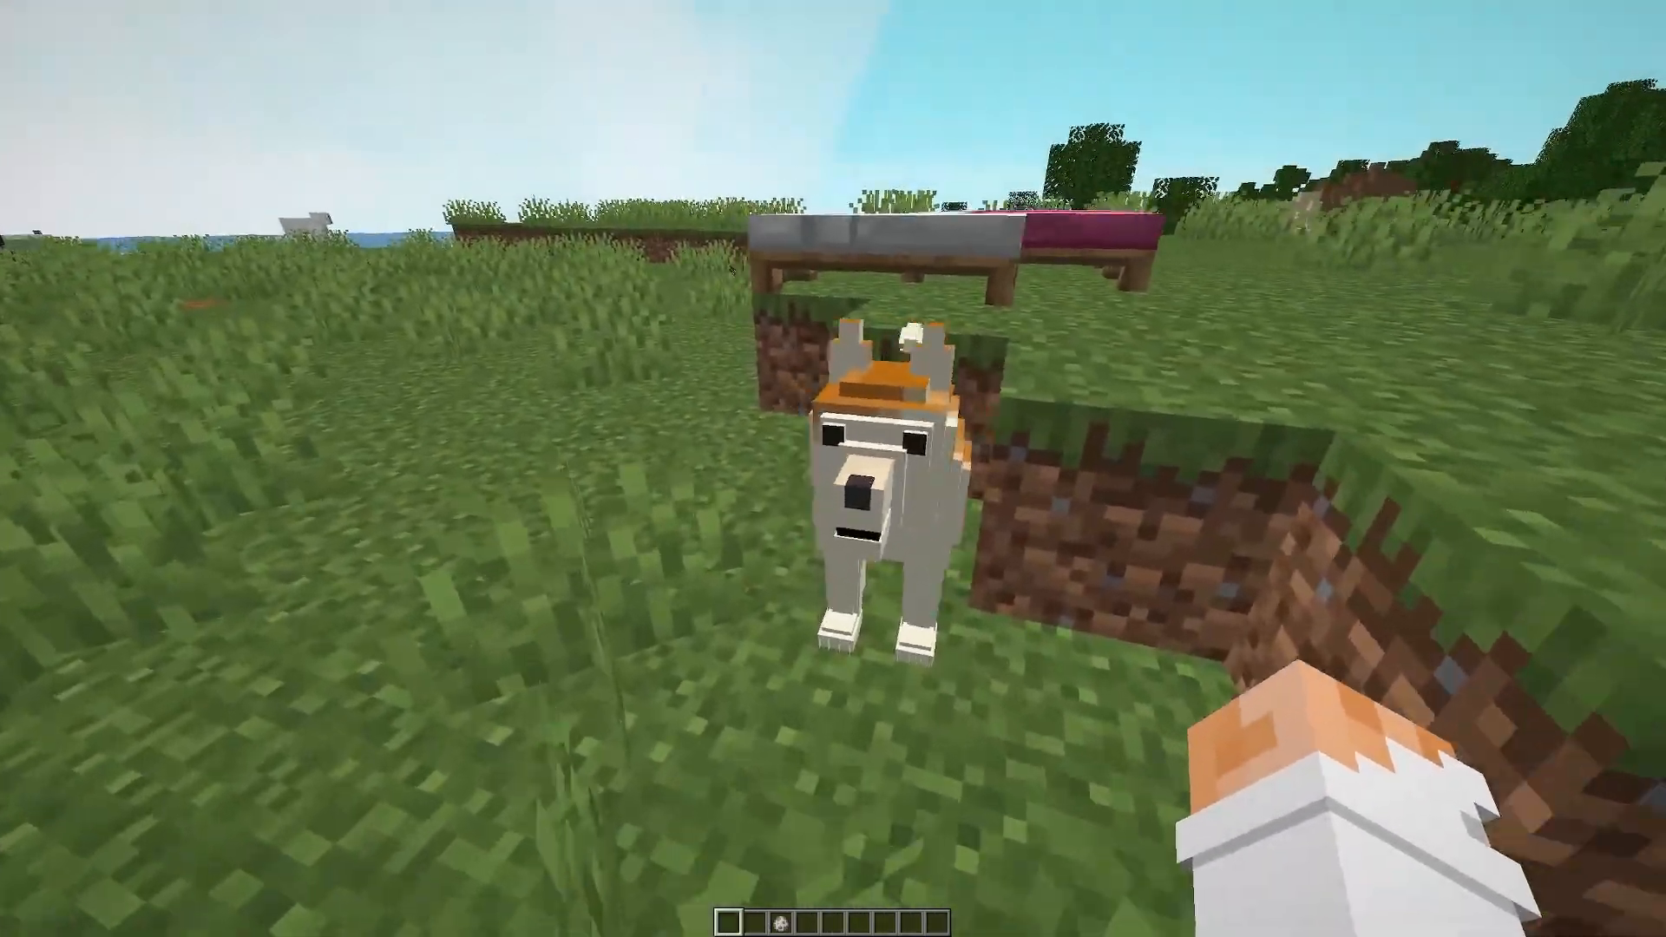
pyautogui.press('a')
# - Search the creative inventory for "bon" and place a Bone in the fourth hotbar slot
pyautogui.press('e')
pyautogui.click(837, 571)
pyautogui.click(939, 571)
pyautogui.write('t')
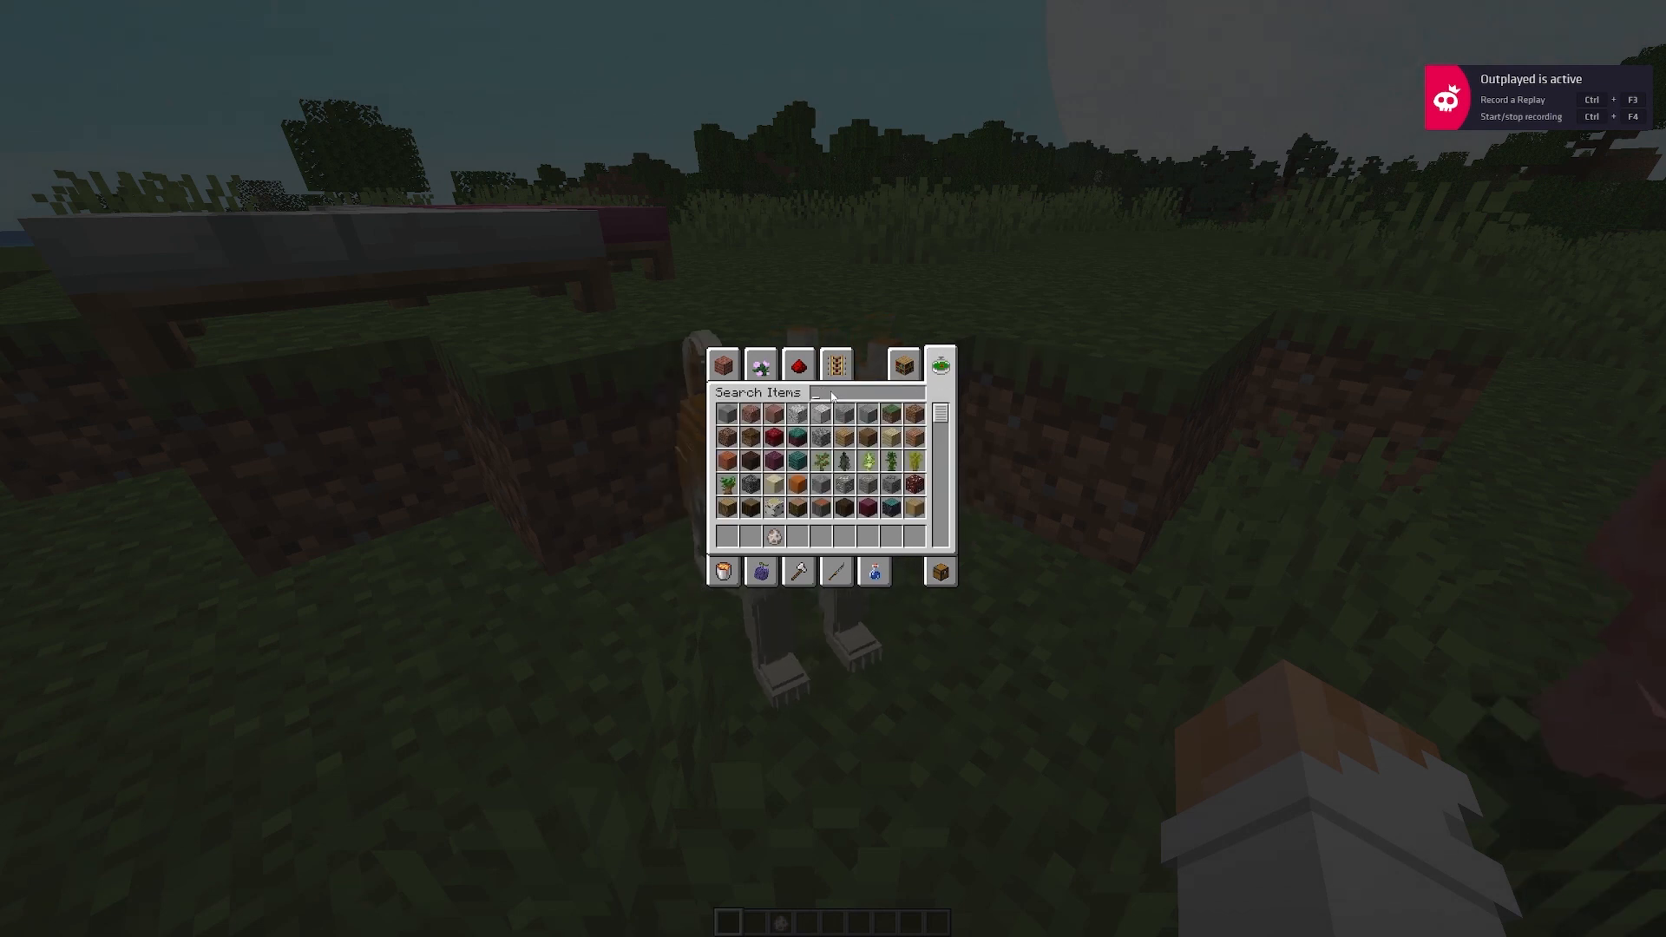
pyautogui.write('bon')
pyautogui.click(774, 413)
pyautogui.click(795, 537)
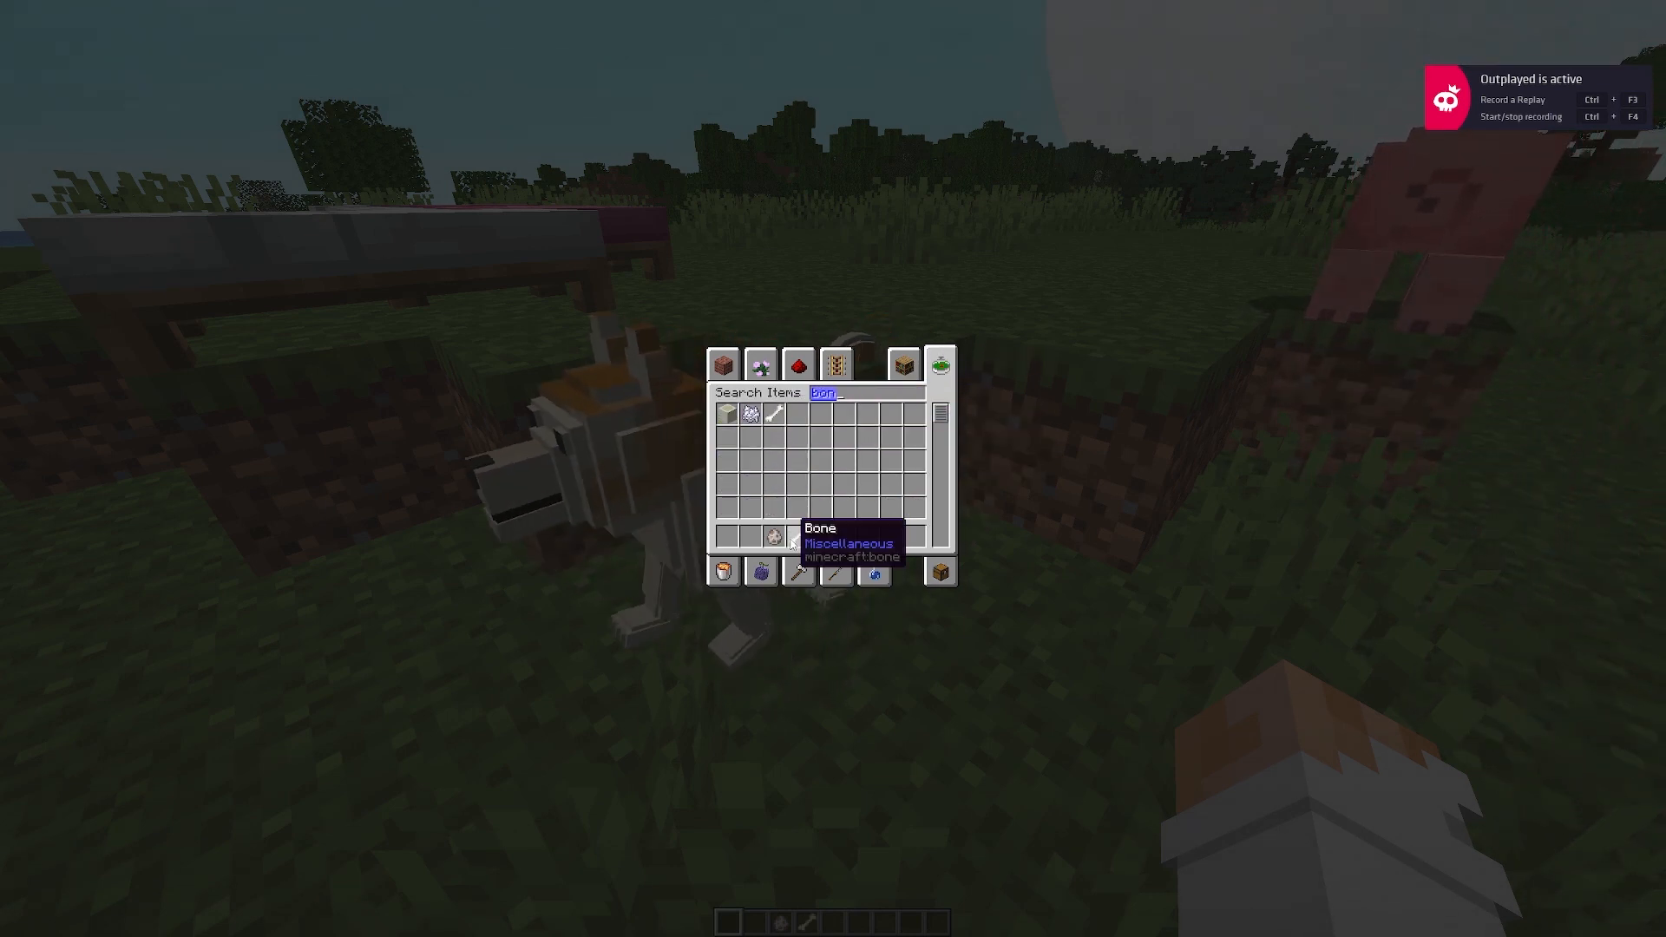
pyautogui.press('e')
# - Tame the wolf with the bone and back away to view it sitting
pyautogui.press('4')
pyautogui.rightClick(833, 468)
pyautogui.rightClick(832, 467)
pyautogui.press('s')
pyautogui.press('w')
pyautogui.press('d')
pyautogui.press('w')
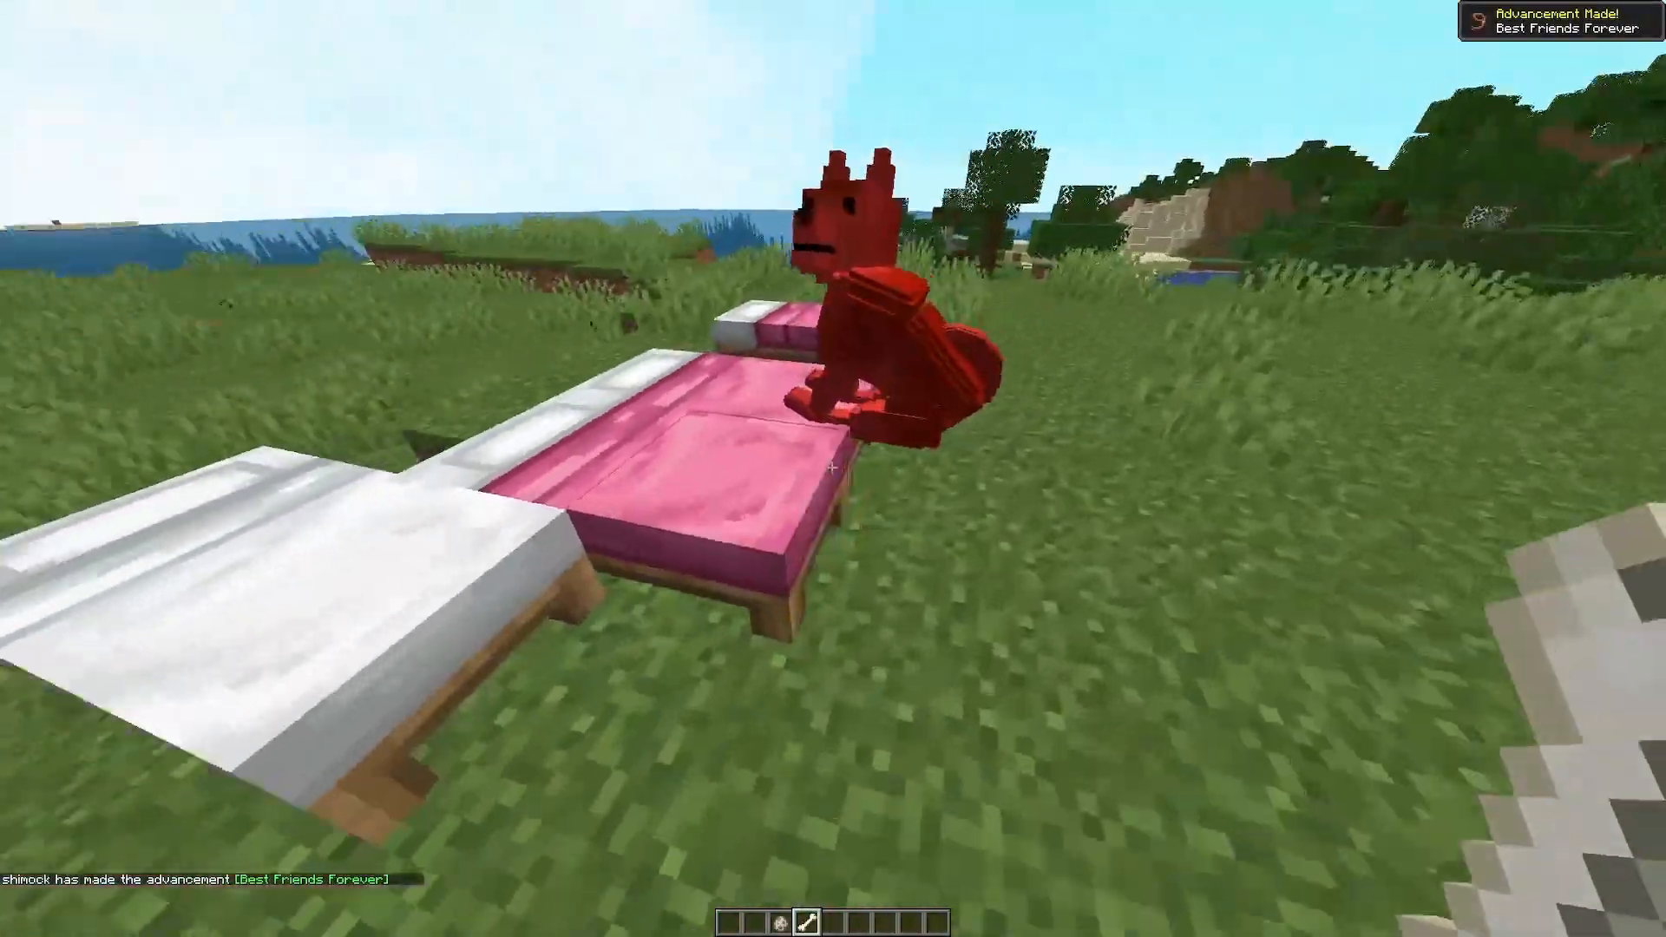
# - Toggle the tamed wolf between sitting and standing and examine its colouring and pose from several sides
pyautogui.press('w')
pyautogui.rightClick(831, 468)
pyautogui.press('s')
pyautogui.press('w')
pyautogui.rightClick(832, 468)
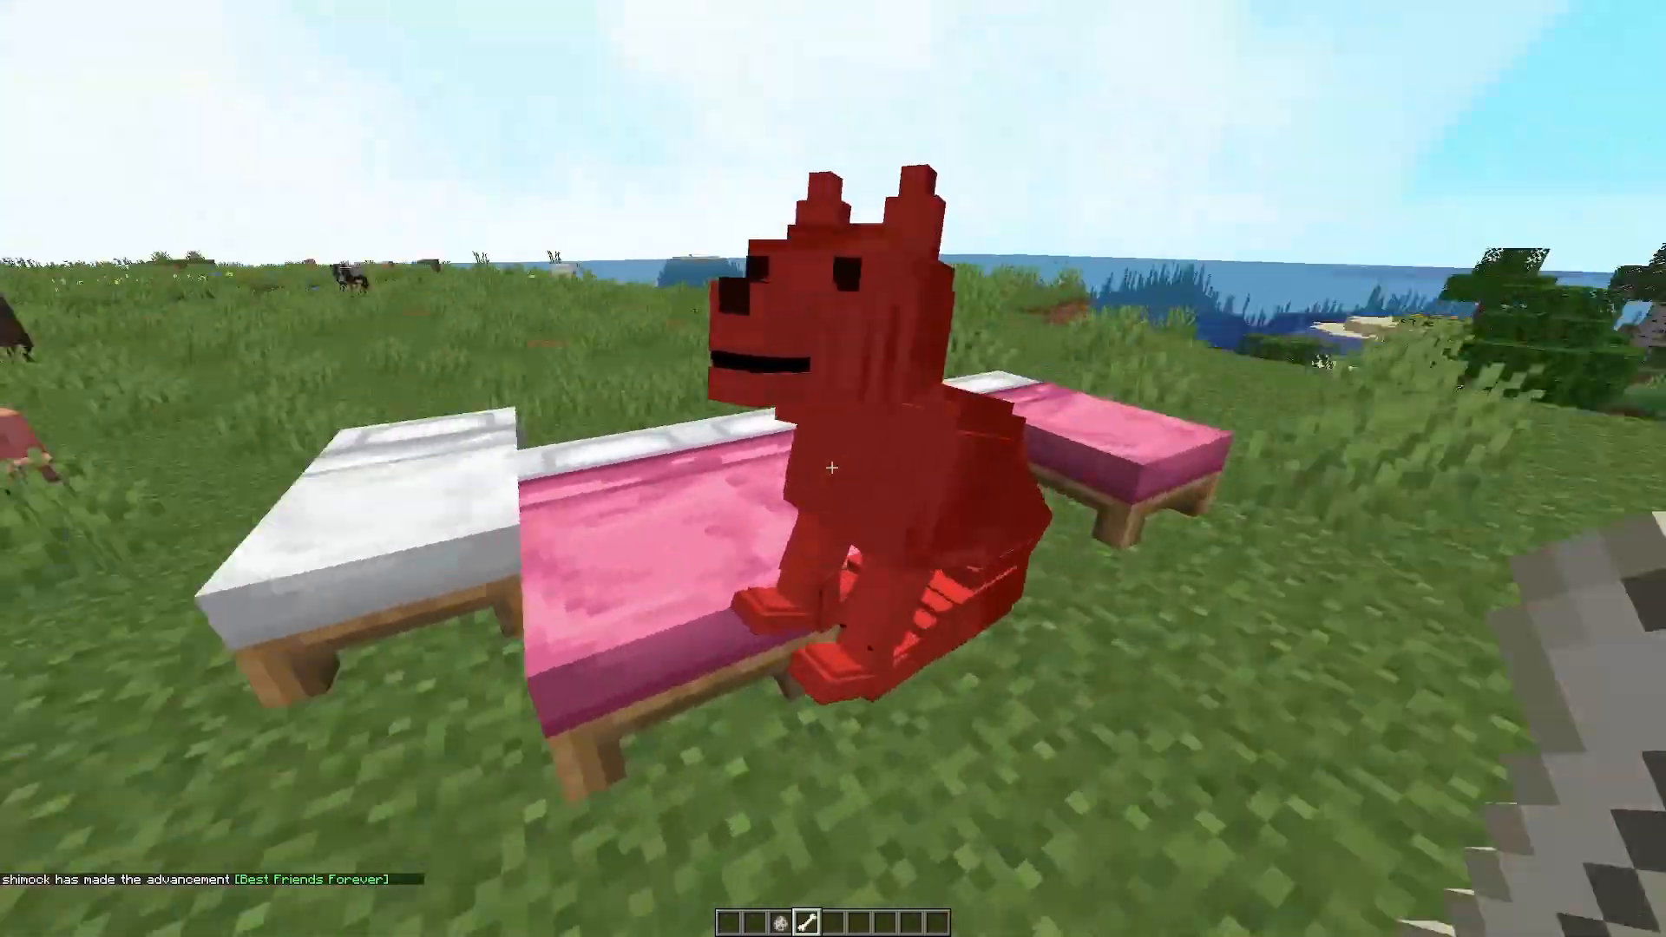
pyautogui.press('s')
pyautogui.press('a')
pyautogui.press('w')
pyautogui.press('w')
pyautogui.press('a')
pyautogui.press('s')
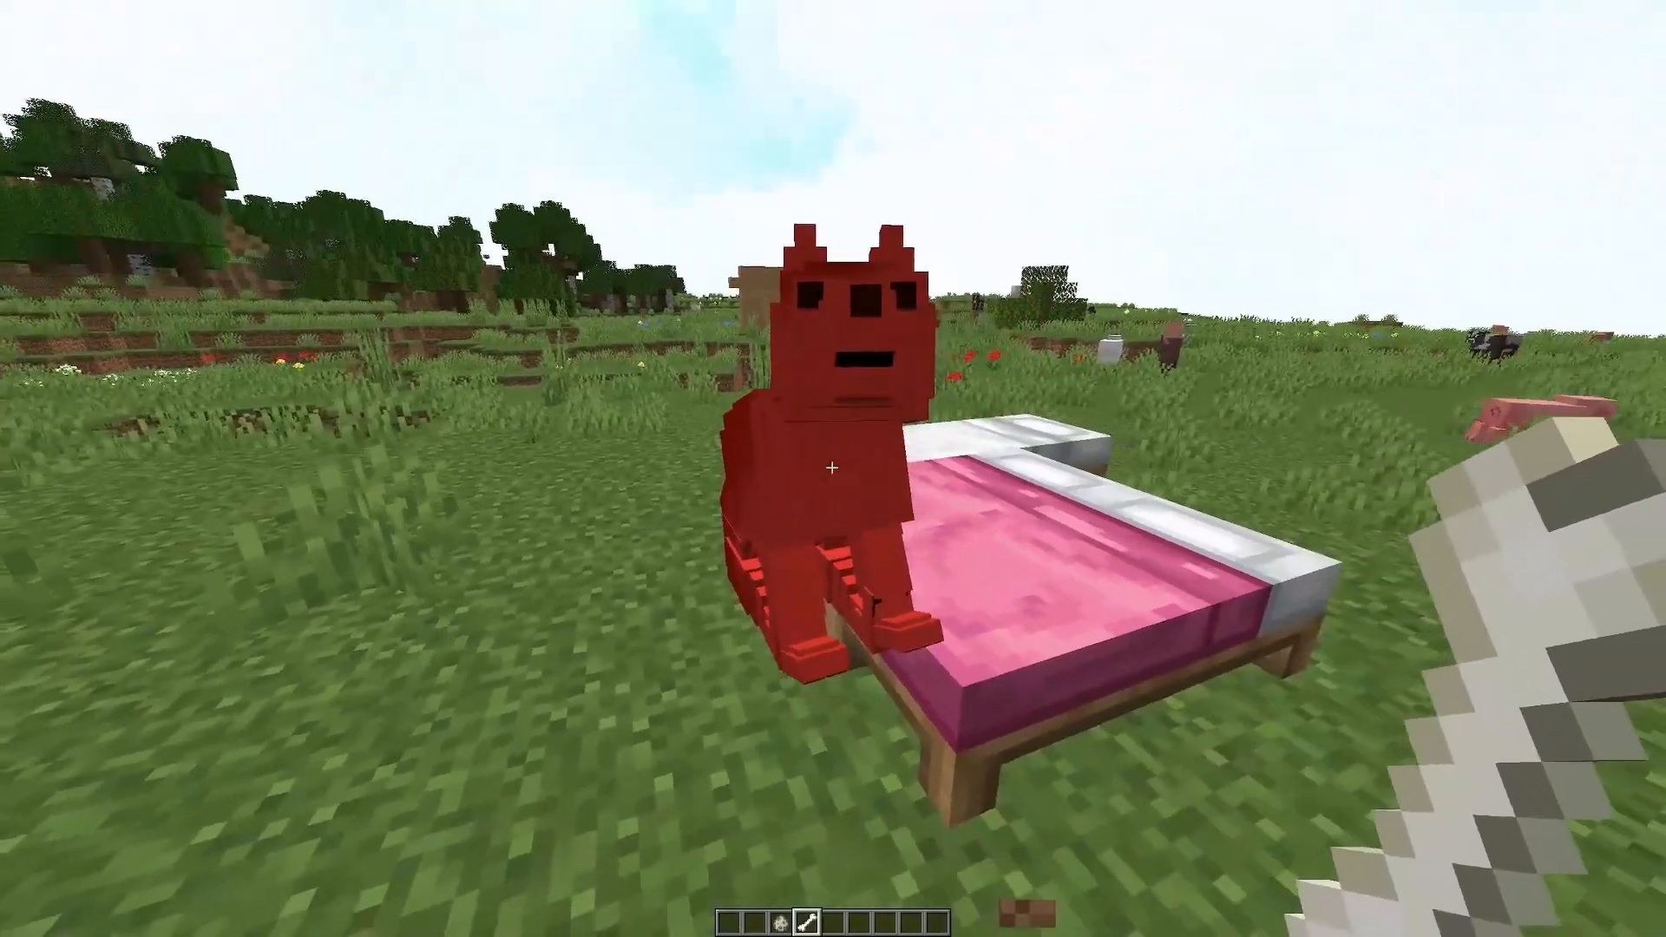
pyautogui.rightClick(832, 467)
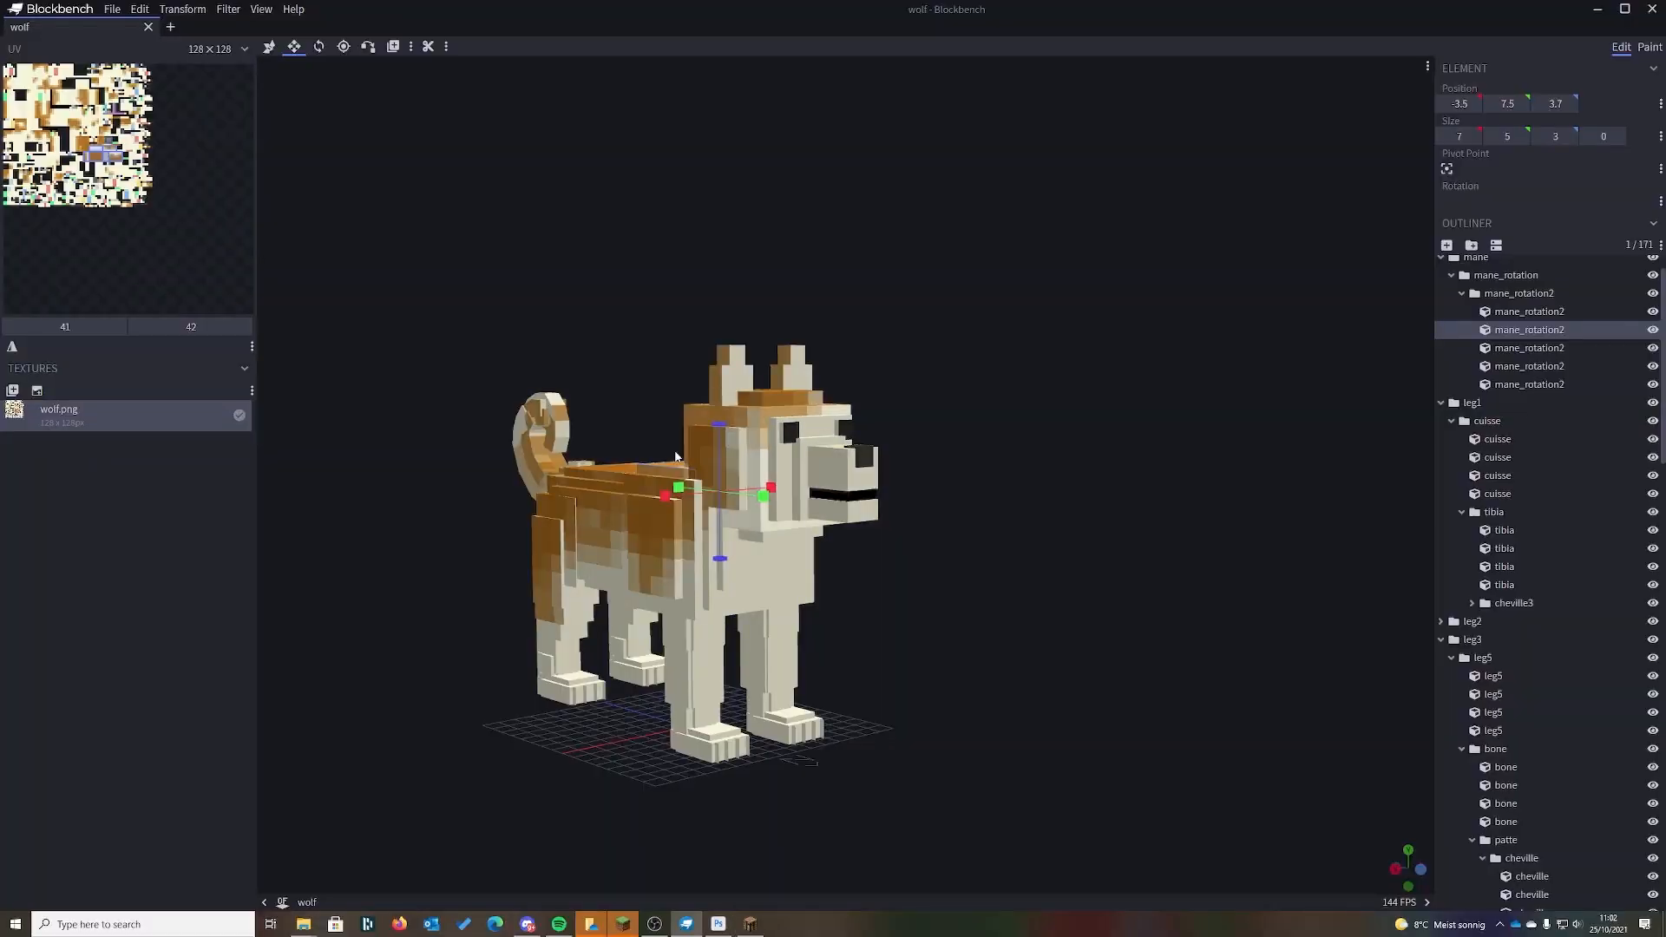
# - Switch to File Explorer and browse from the cem folder to the pack's textures/entity/wolf folder
pyautogui.moveTo(306, 921)
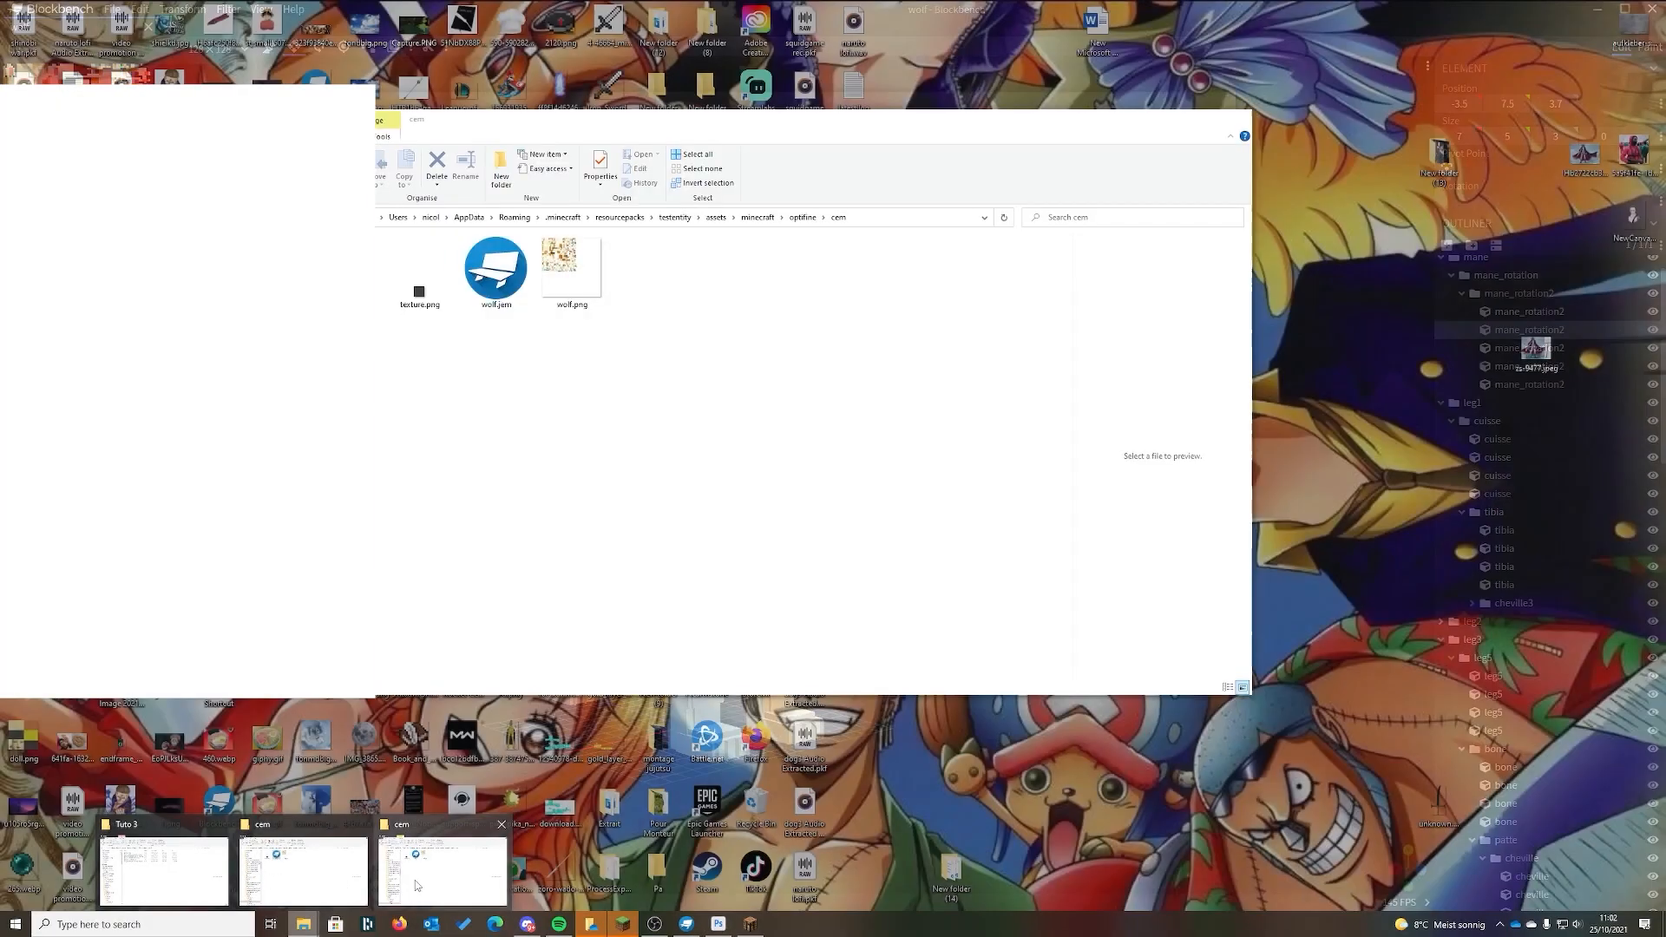
pyautogui.click(415, 879)
pyautogui.click(716, 218)
pyautogui.doubleClick(438, 261)
pyautogui.click(435, 275)
pyautogui.doubleClick(436, 274)
pyautogui.doubleClick(425, 260)
pyautogui.doubleClick(425, 261)
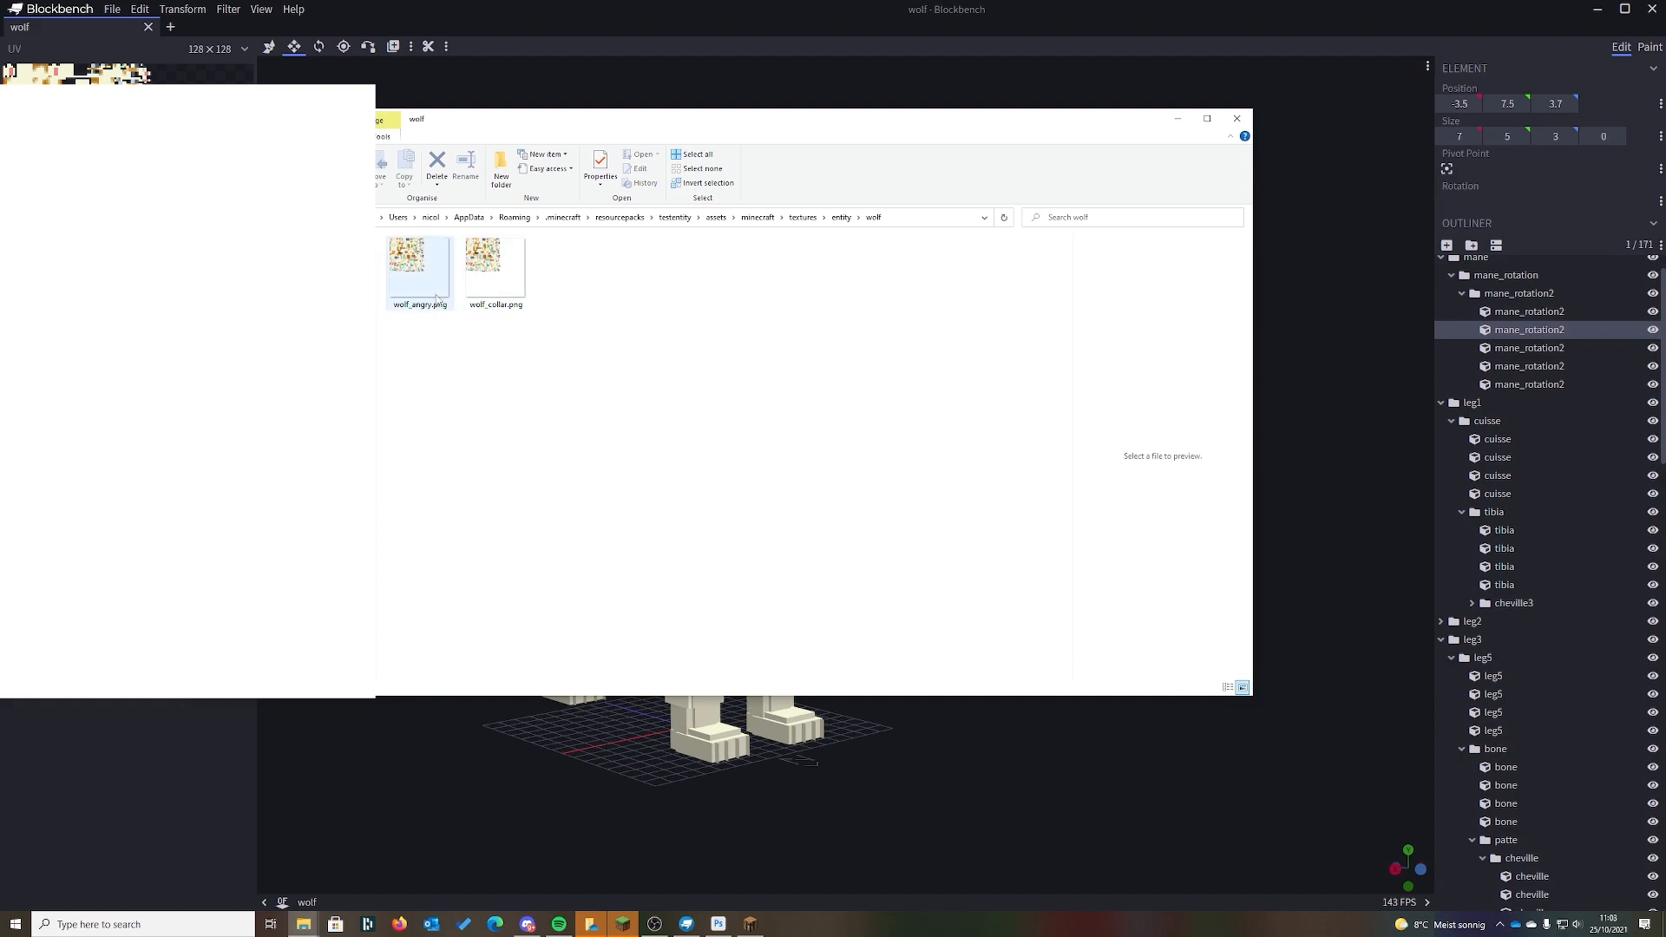
# - Open wolf_collar.png in Adobe Photoshop 2022 and inspect its pixel layout up close
pyautogui.rightClick(505, 271)
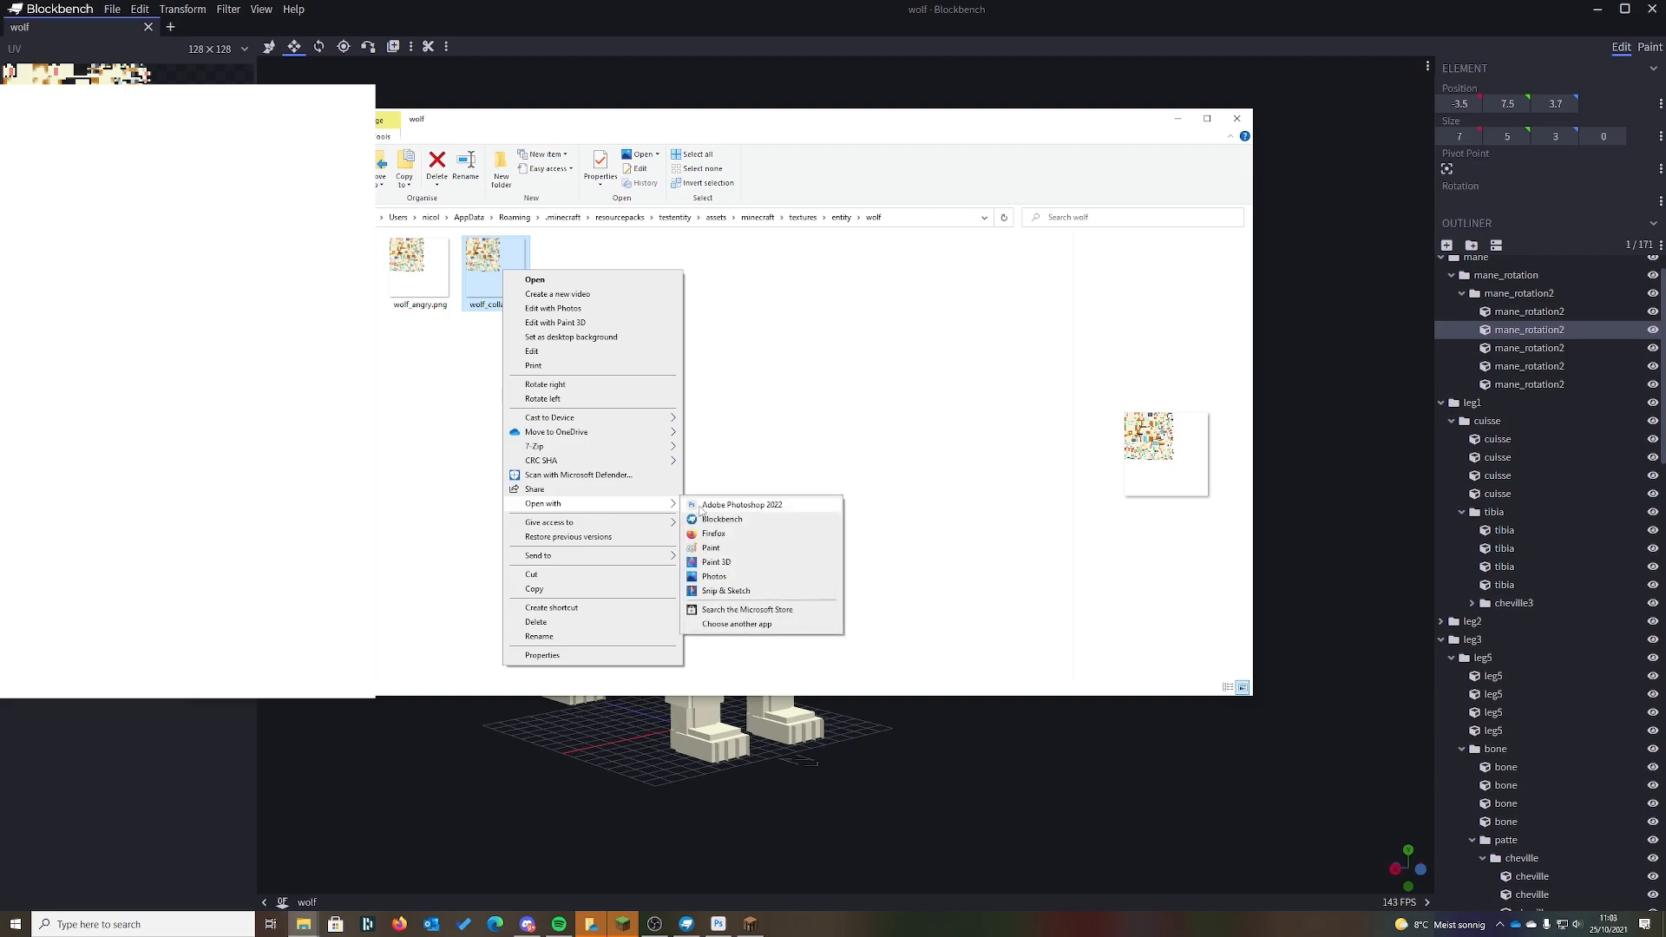
pyautogui.click(701, 509)
pyautogui.click(13, 403)
pyautogui.moveTo(720, 459); pyautogui.dragTo(1055, 657)
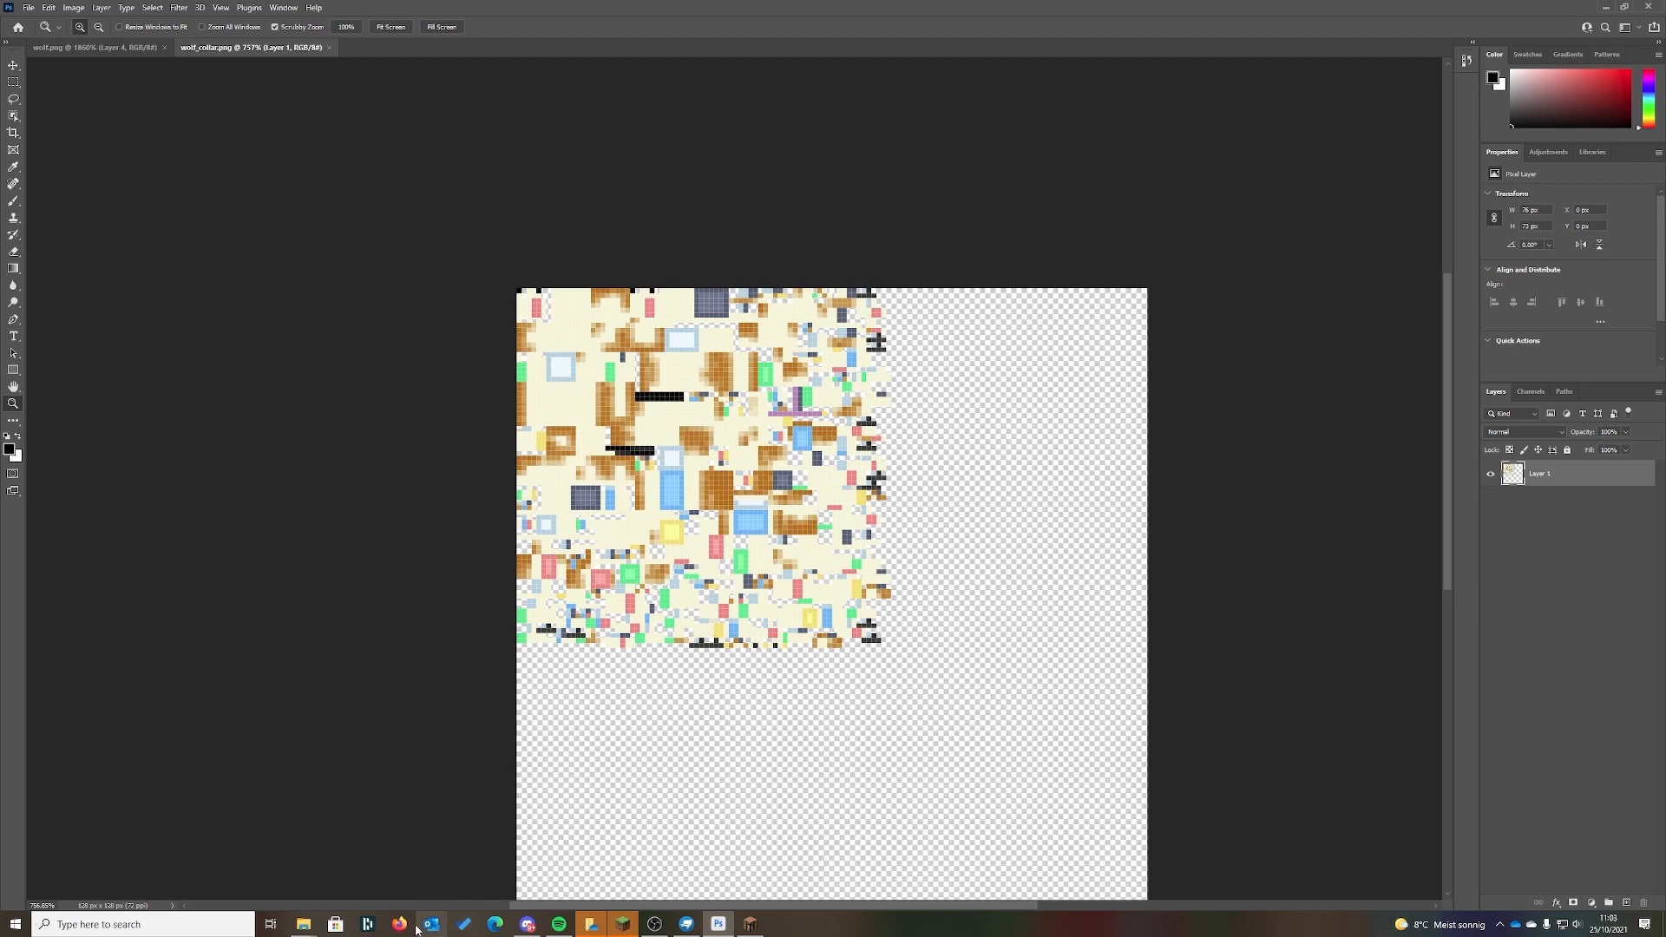
pyautogui.moveTo(949, 780)
pyautogui.mouseDown()
pyautogui.moveTo(991, 784)
pyautogui.moveTo(961, 777)
pyautogui.mouseUp()
pyautogui.moveTo(1001, 422); pyautogui.dragTo(1006, 422)
pyautogui.moveTo(242, 337); pyautogui.dragTo(251, 336)
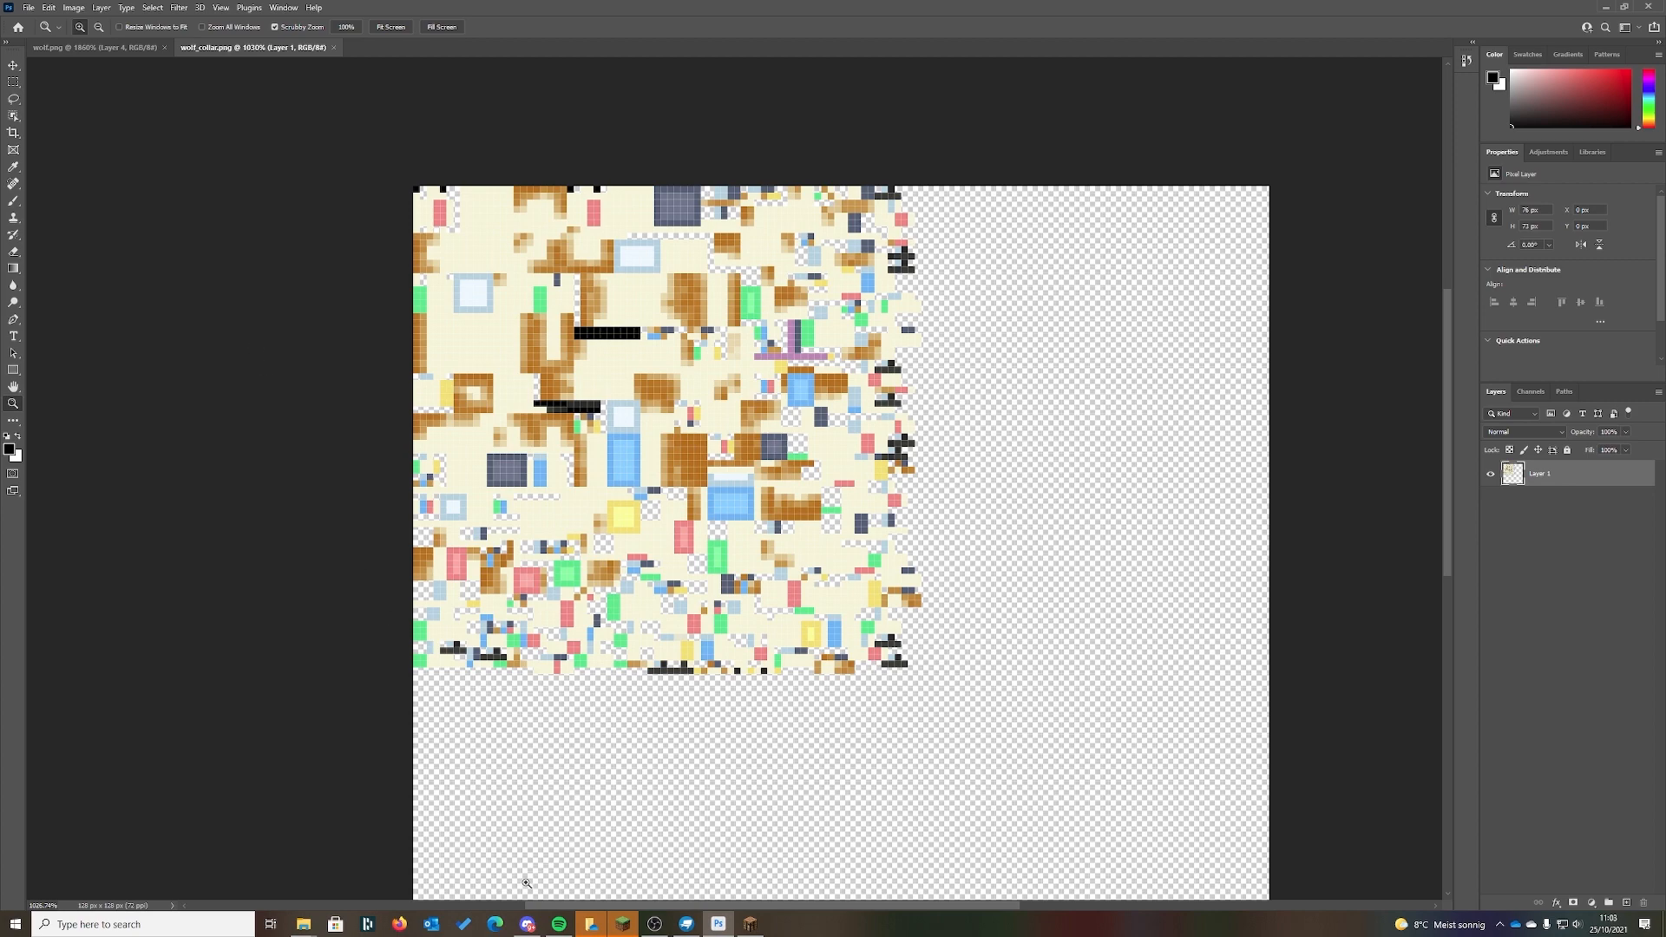
# - Return to Minecraft and examine how the collar texture covers the tamed wolf in its standing and sitting poses
pyautogui.click(747, 924)
pyautogui.click(771, 255)
pyautogui.press('a')
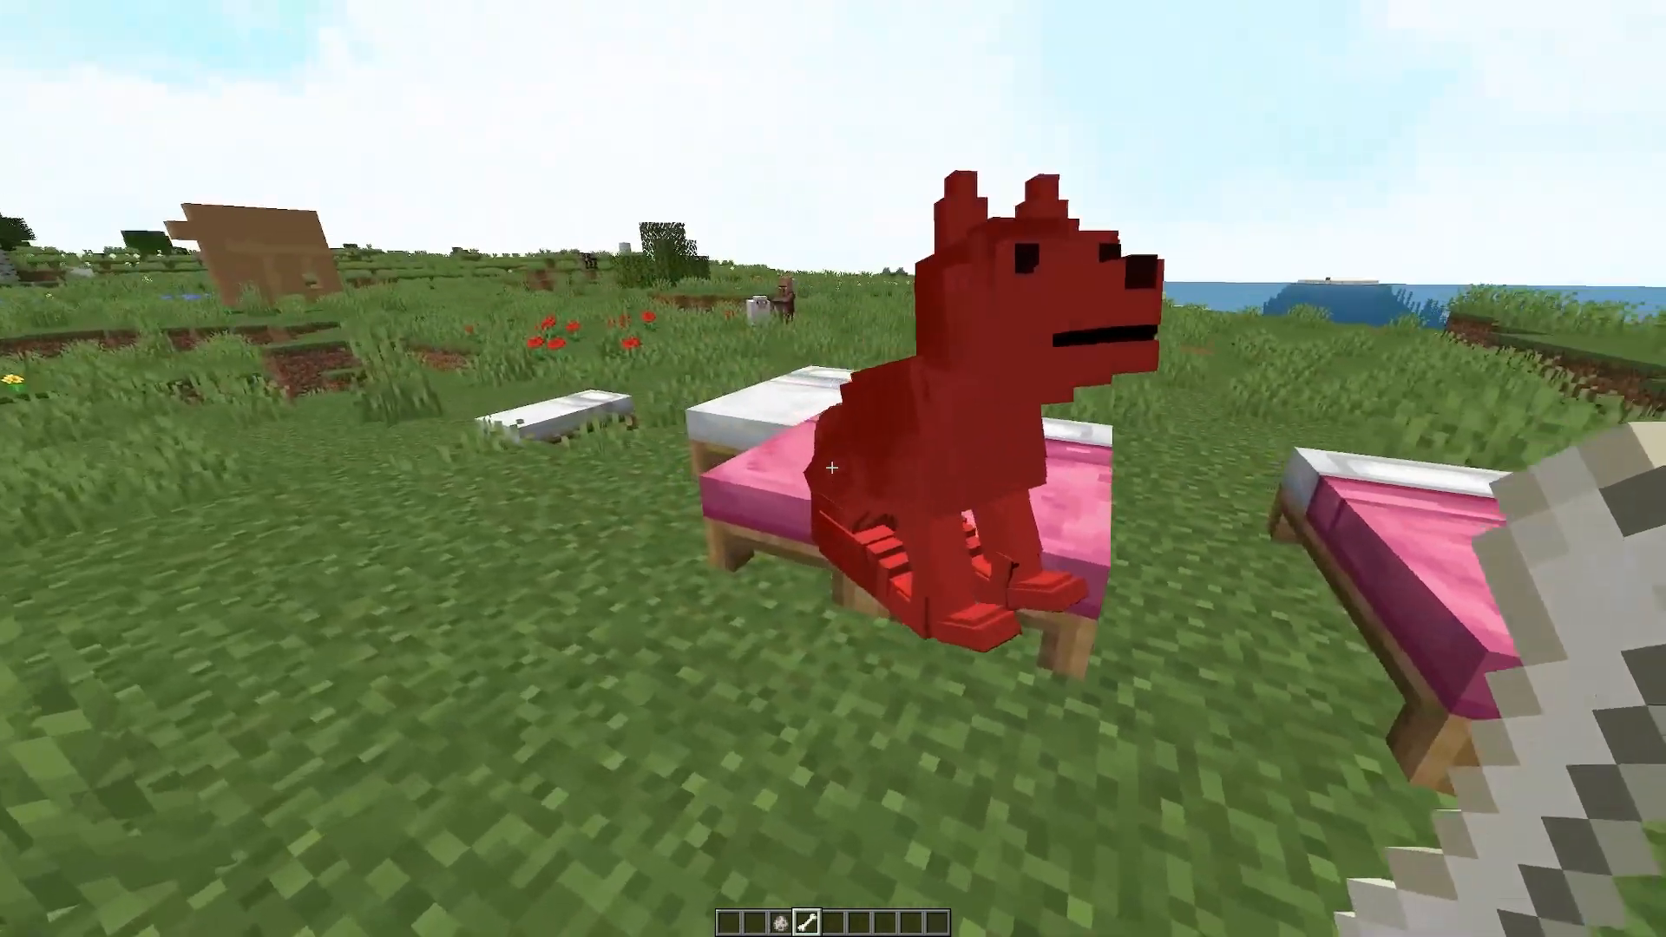
pyautogui.press('a')
pyautogui.press('a')
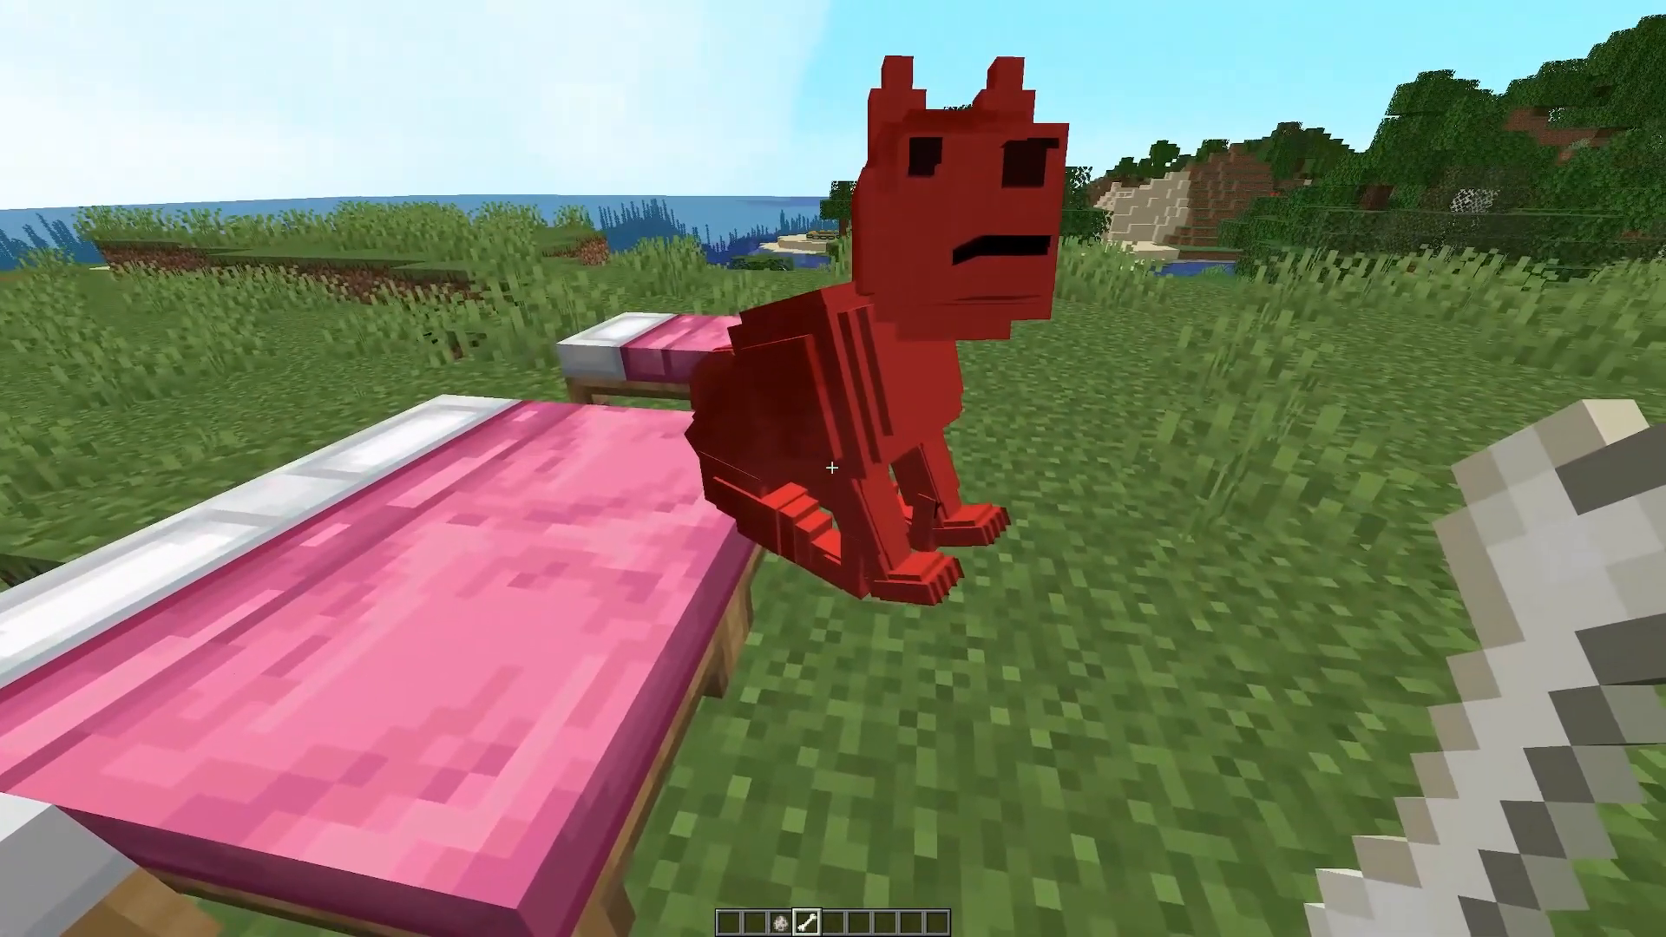
pyautogui.press('s')
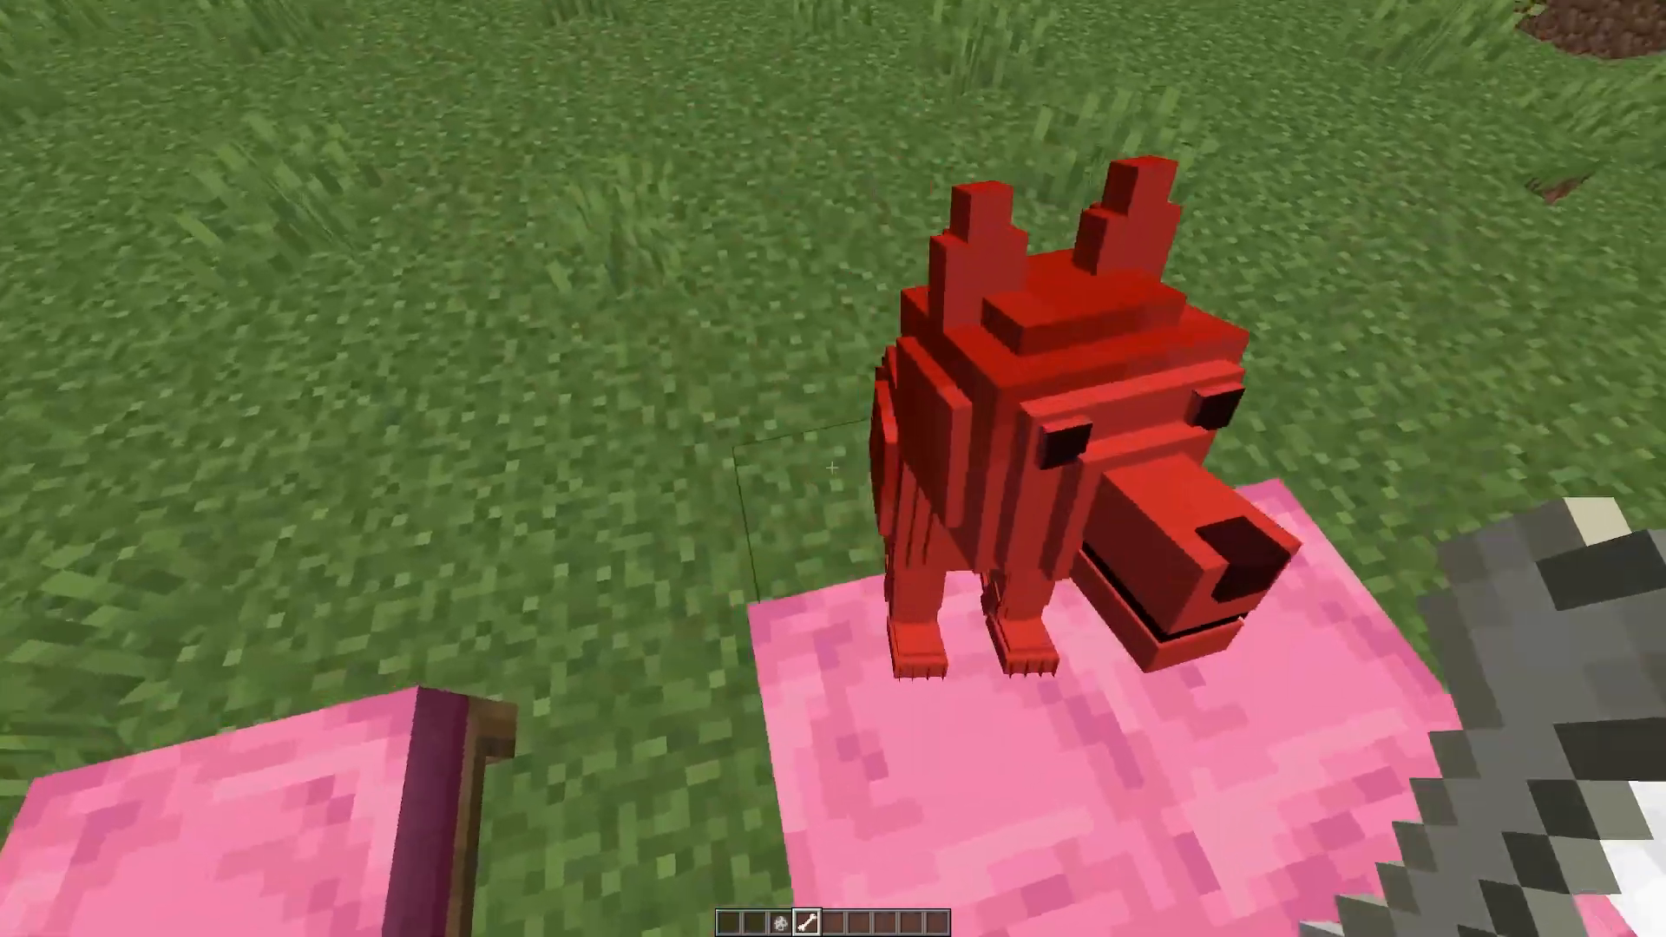
pyautogui.rightClick(832, 468)
pyautogui.press('s')
pyautogui.press('w')
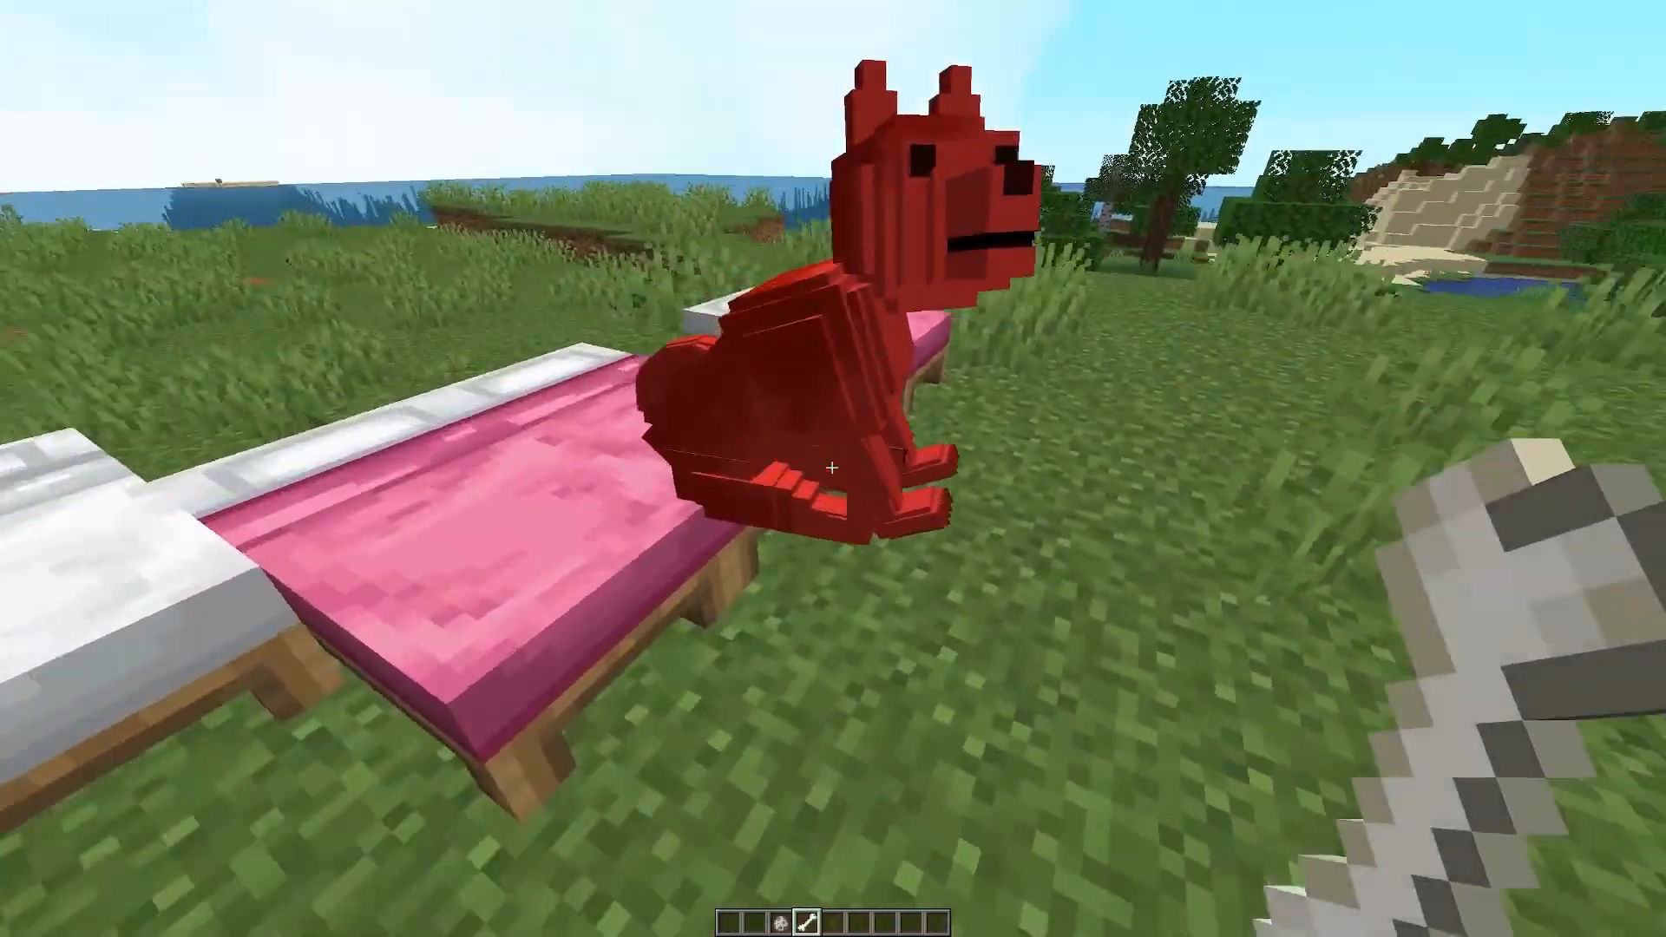
pyautogui.press('d')
pyautogui.press('s')
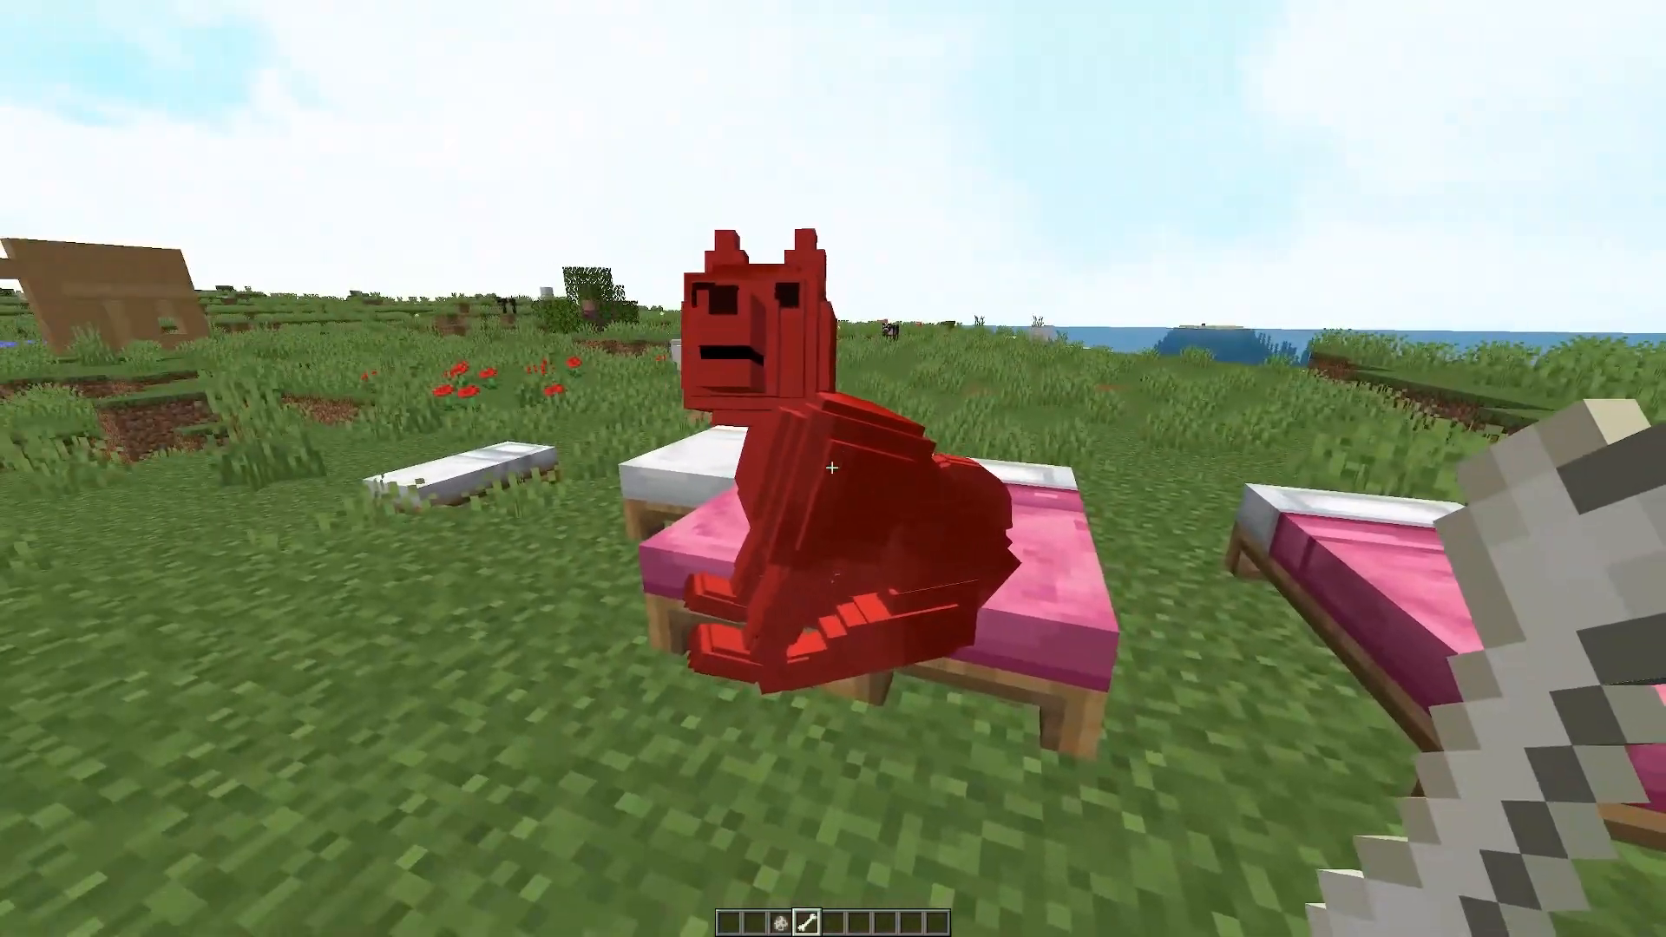
pyautogui.press('w')
pyautogui.press('d')
pyautogui.press('s')
pyautogui.press('s')
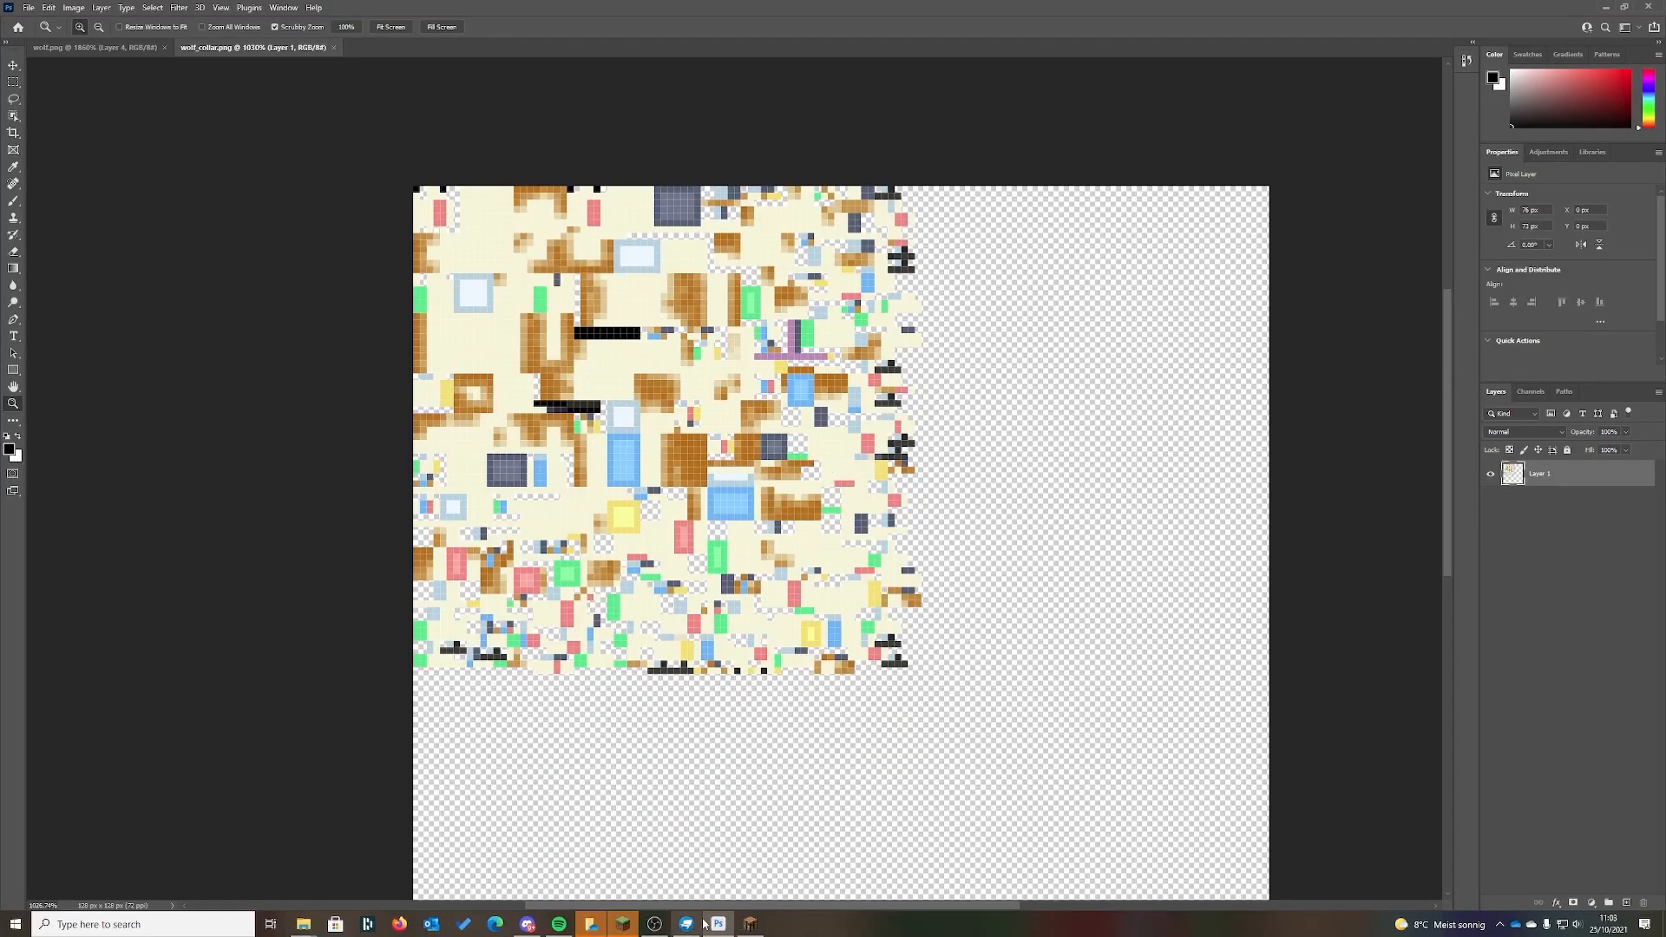
# - Switch to Blockbench and select the lower and tip cubes of both ears in turn to locate them in the UV map
pyautogui.click(710, 924)
pyautogui.scroll(6, 581, 373)
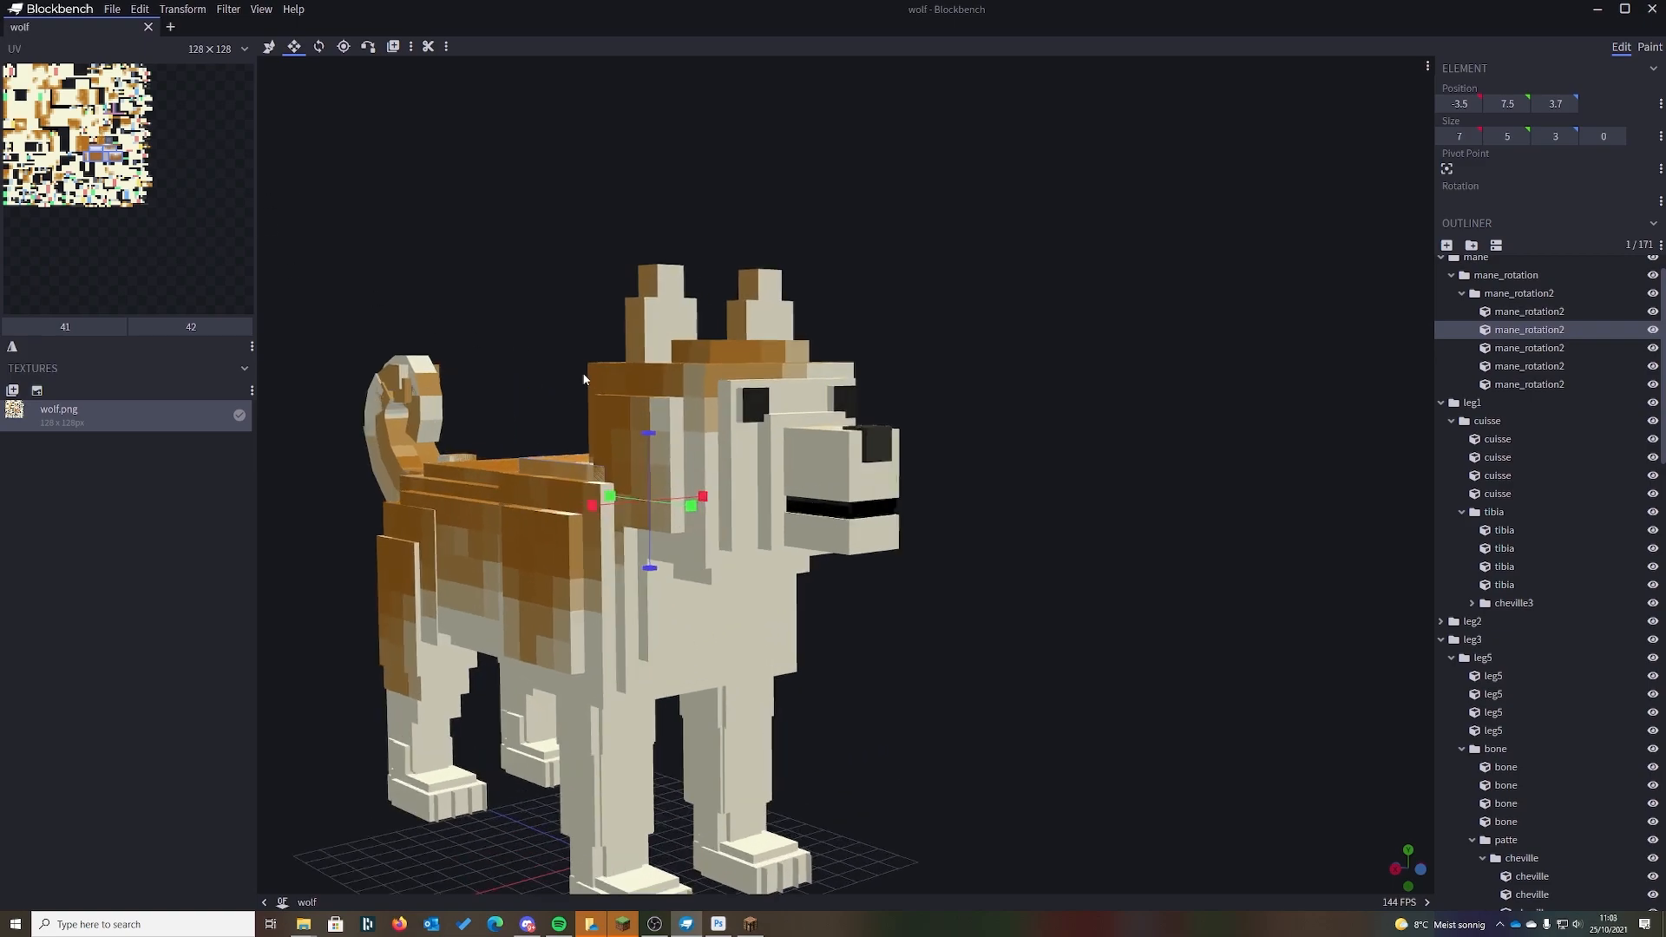
pyautogui.click(562, 204)
pyautogui.moveTo(1067, 234); pyautogui.dragTo(955, 242)
pyautogui.scroll(5, 893, 247)
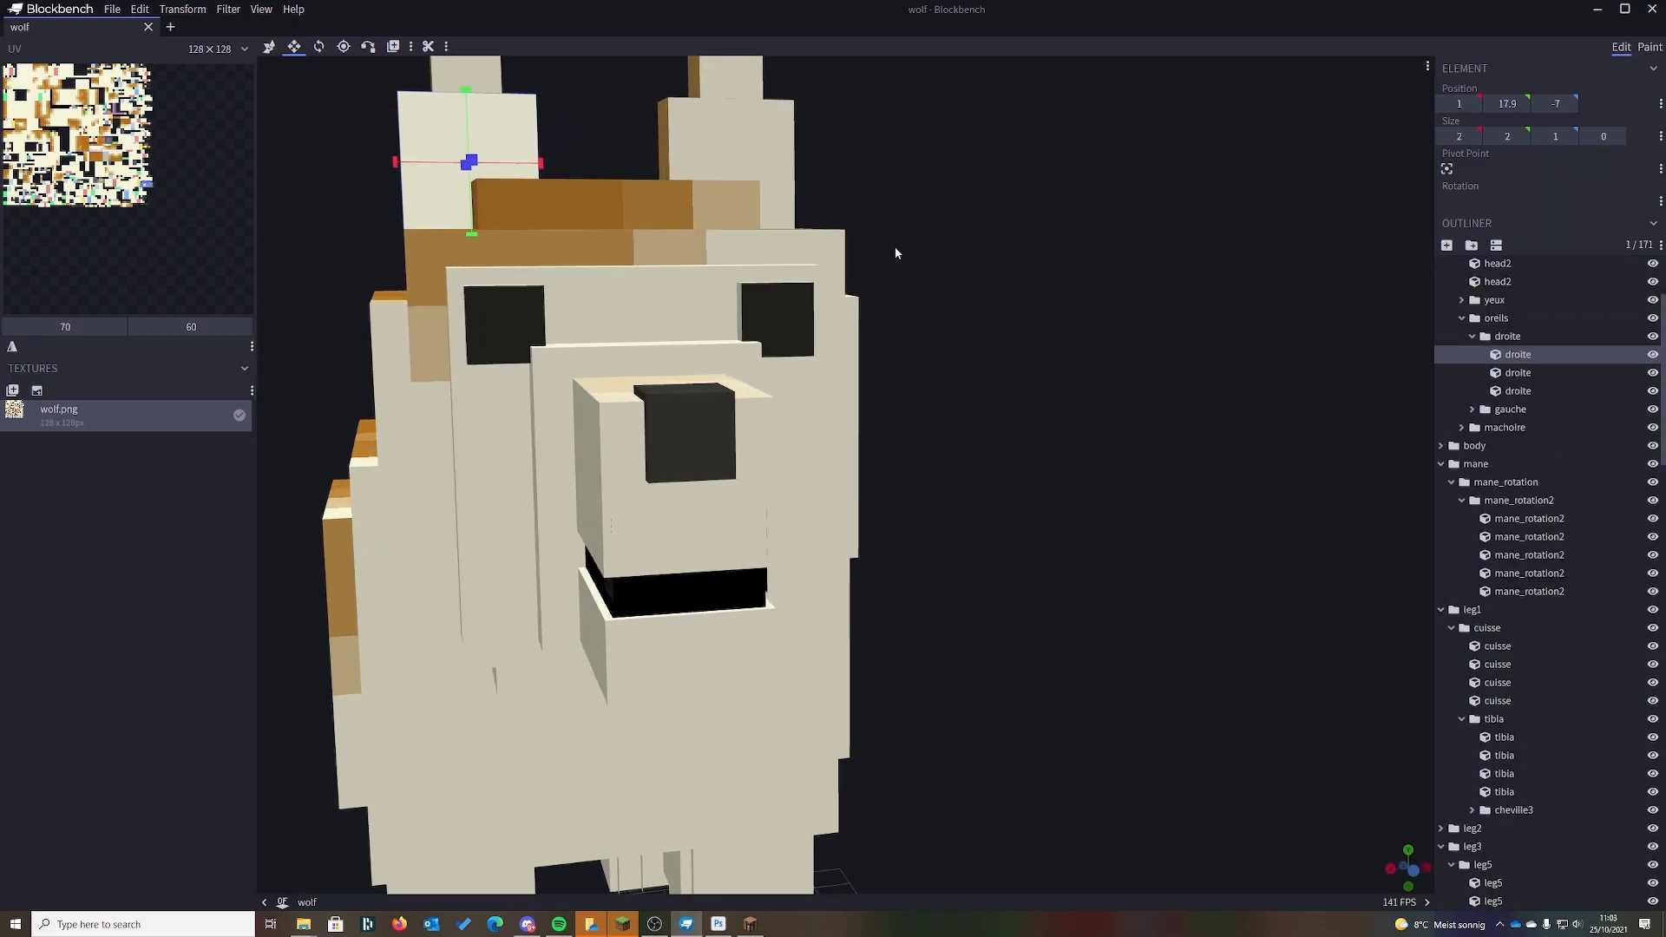
pyautogui.click(720, 139)
pyautogui.click(410, 145)
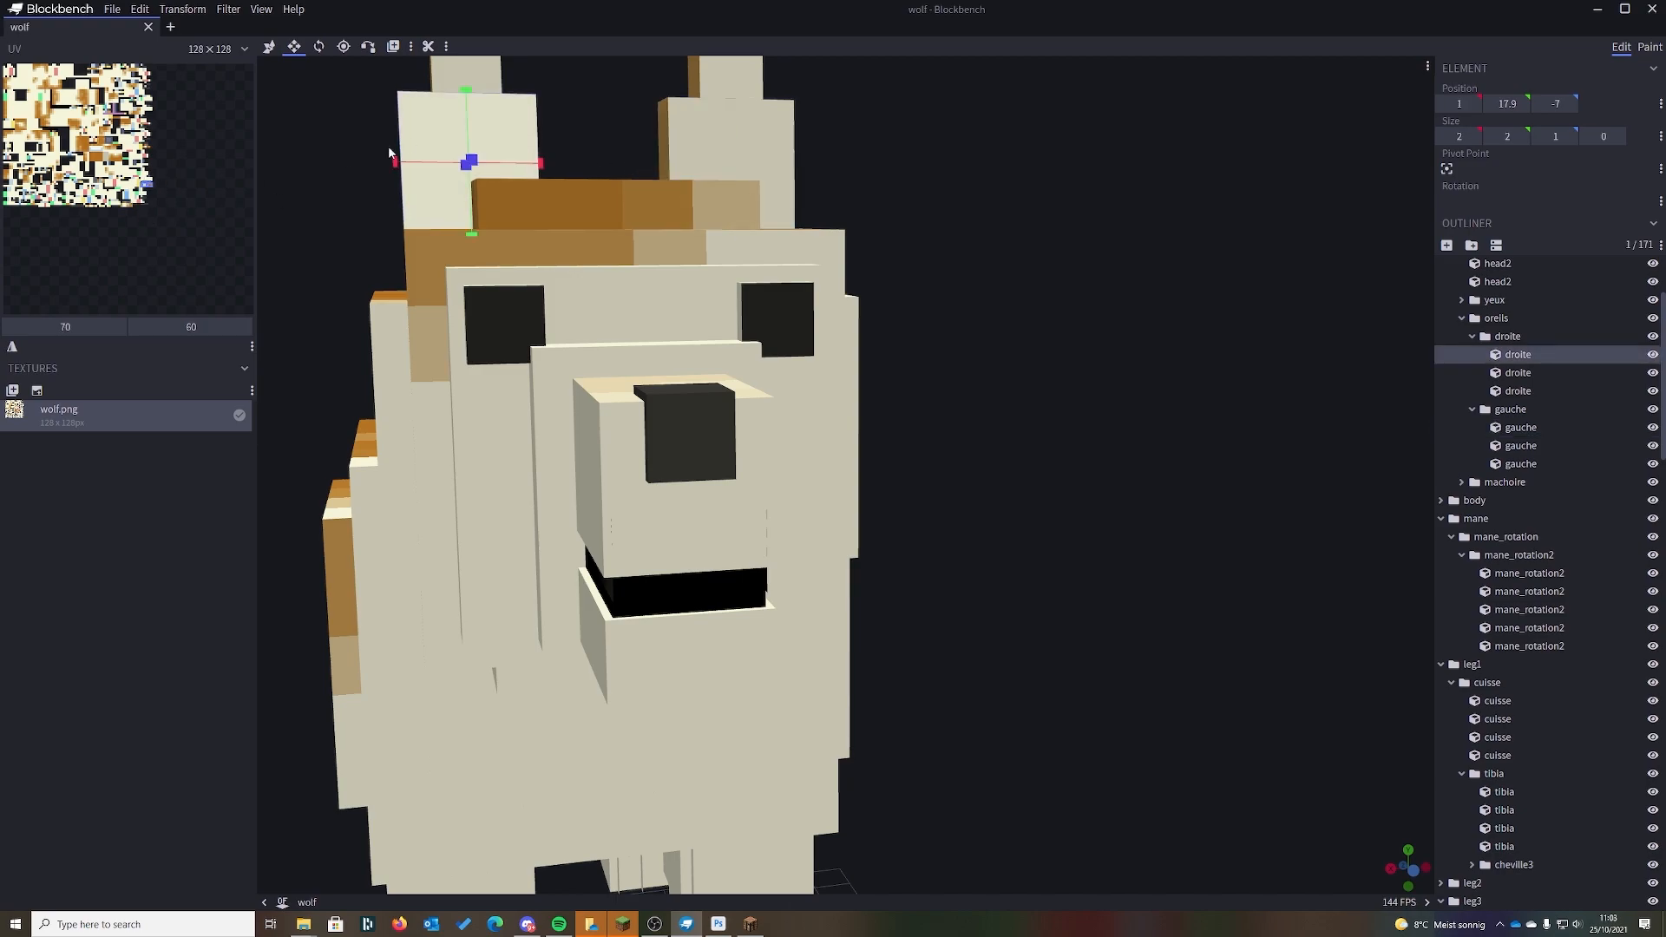
pyautogui.click(725, 148)
pyautogui.click(473, 71)
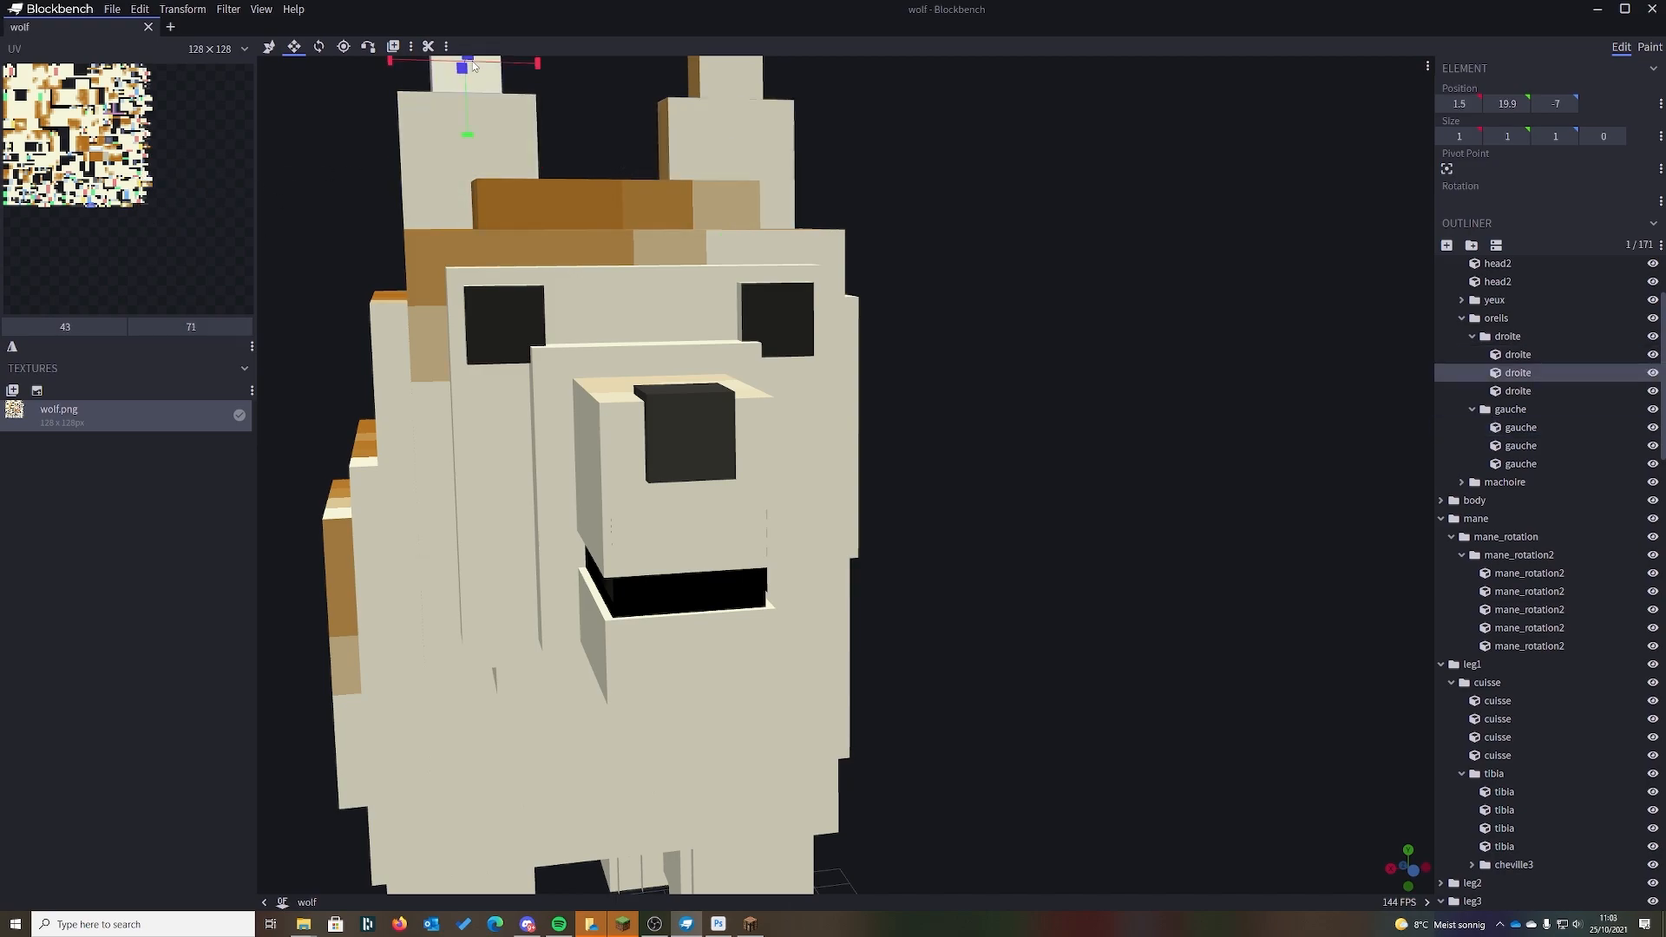
pyautogui.click(707, 74)
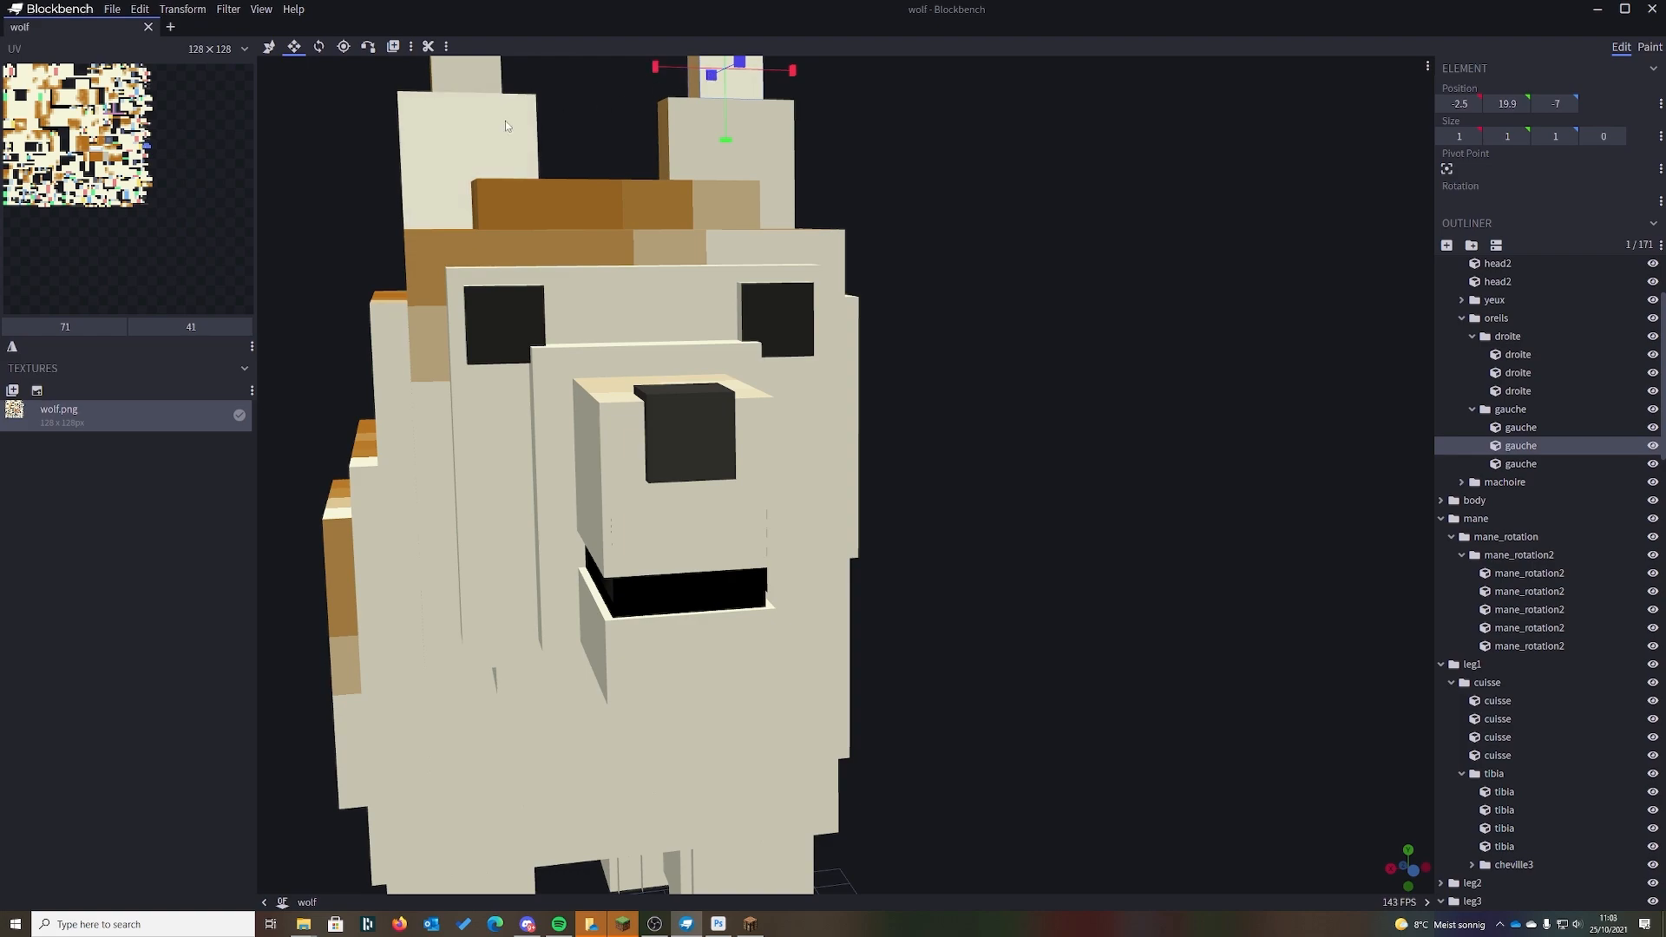
# - Check the ear tips' UV location, switch to Photoshop, and select the two larger brown ear patches of wolf_collar.png with the Rectangular Marquee
pyautogui.click(474, 67)
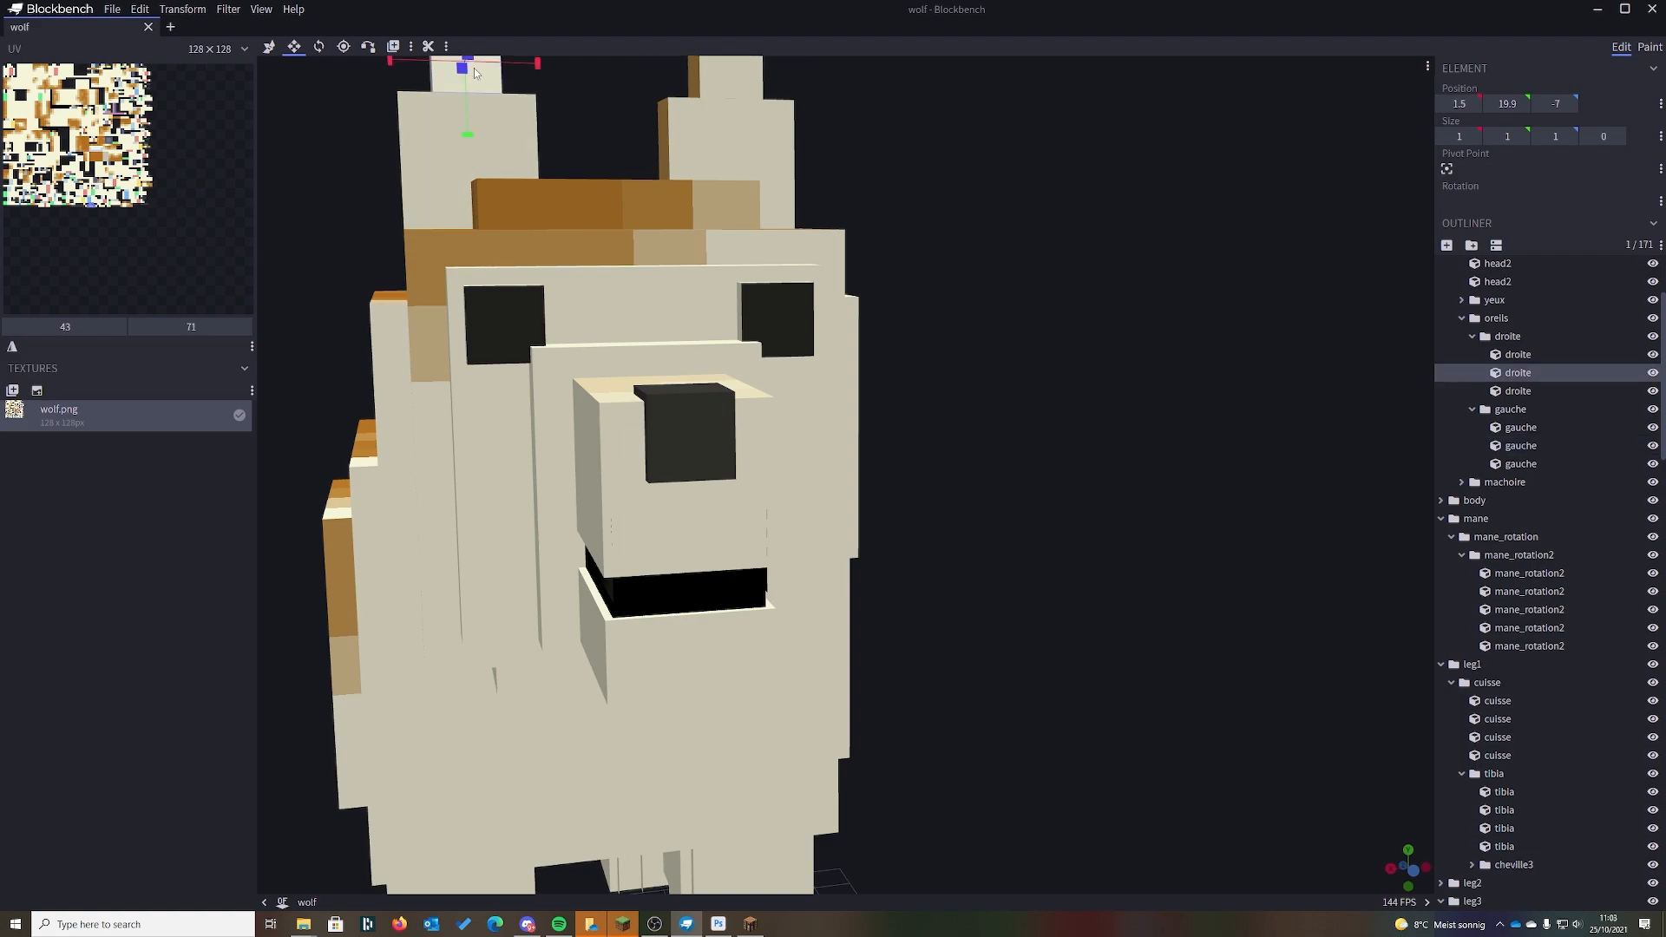
pyautogui.click(720, 78)
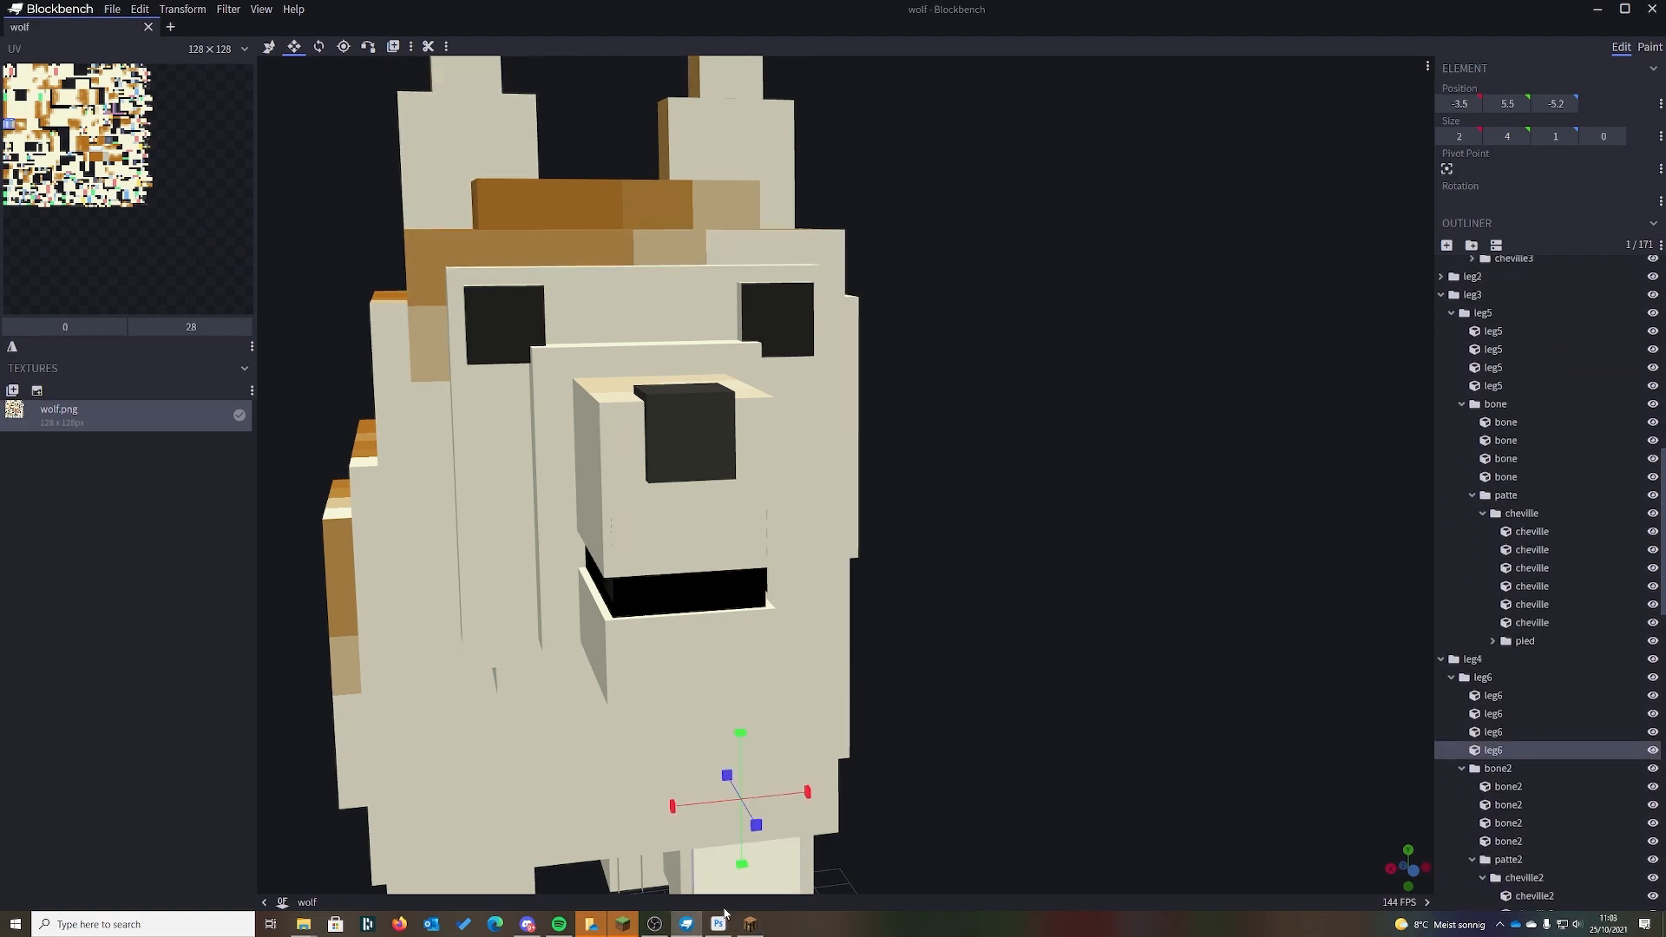
pyautogui.click(720, 925)
pyautogui.scroll(-1, 963, 521)
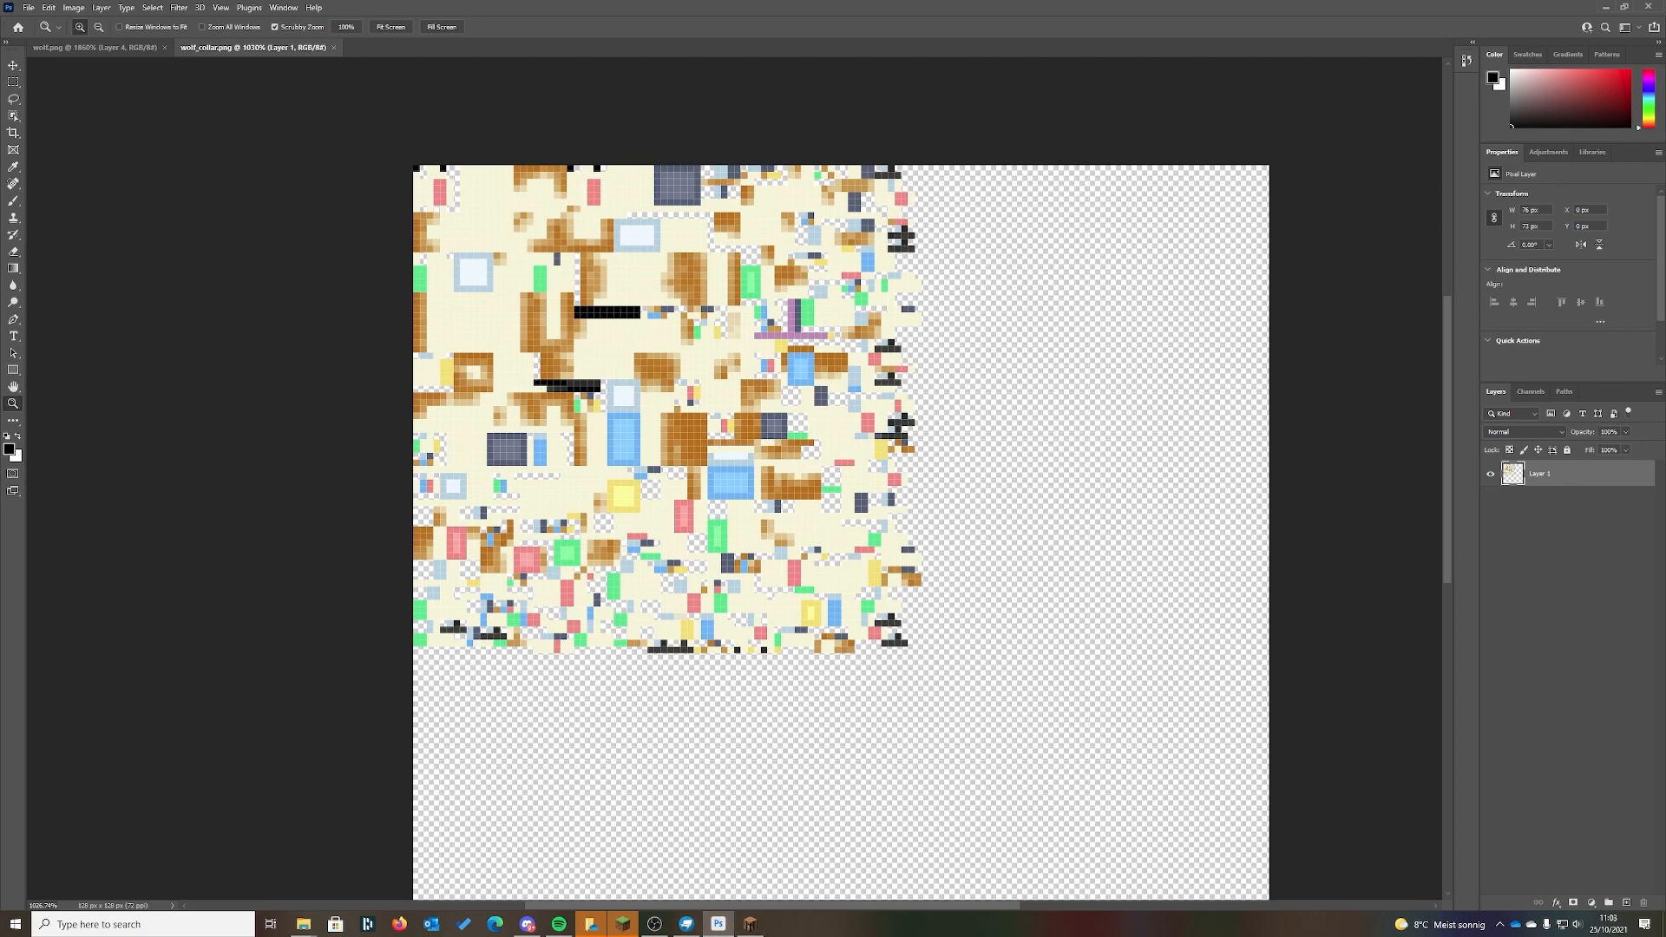
pyautogui.keyDown('alt'); pyautogui.scroll(10, 1027, 513); pyautogui.keyUp('alt')
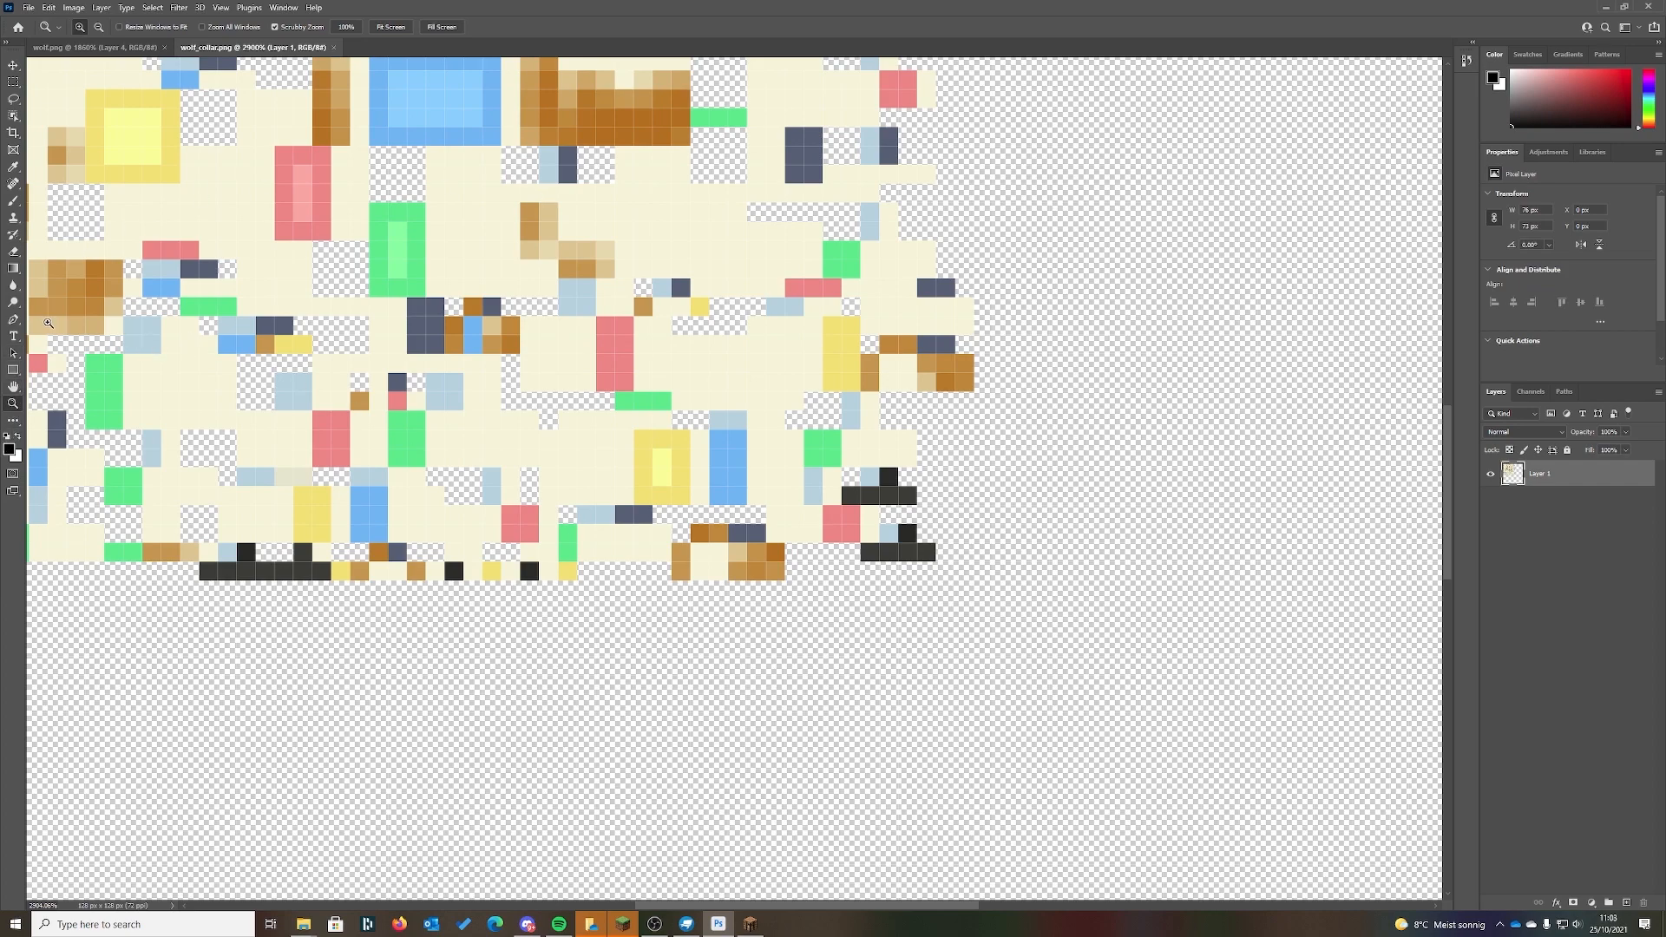
pyautogui.click(13, 83)
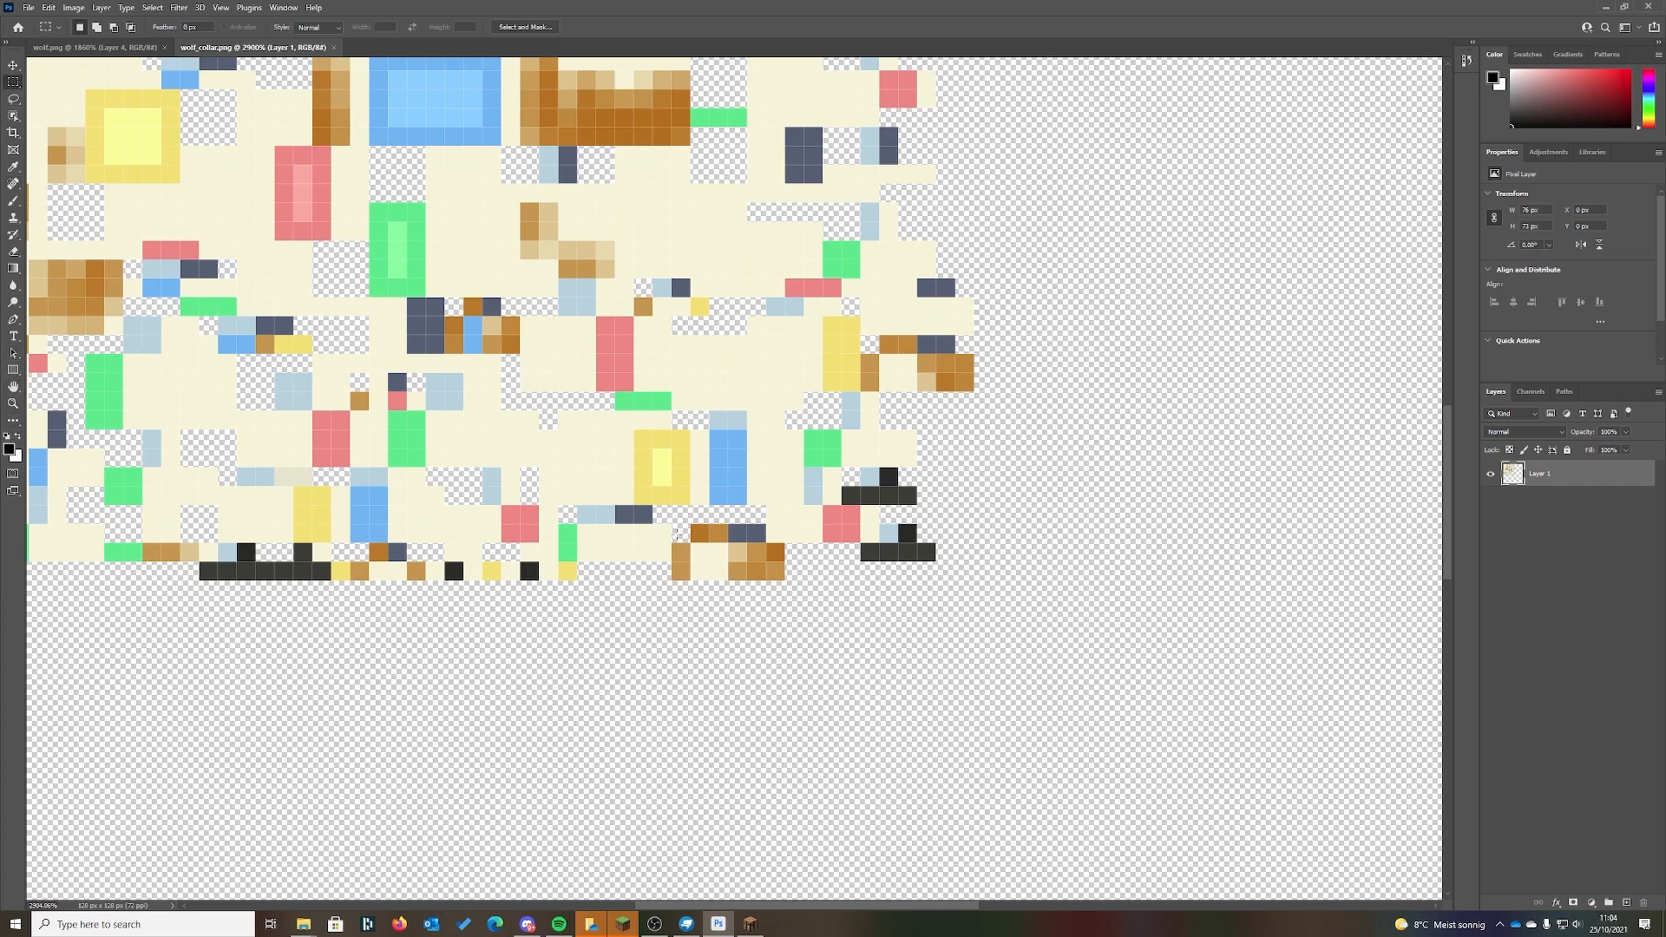
pyautogui.moveTo(678, 532); pyautogui.dragTo(786, 572)
pyautogui.keyDown('shift'); pyautogui.moveTo(913, 364); pyautogui.dragTo(993, 387); pyautogui.keyUp('shift')
# - Locate the left ear's tip cube in Blockbench's UV map, and add its small patch to the selection in Photoshop
pyautogui.click(752, 925)
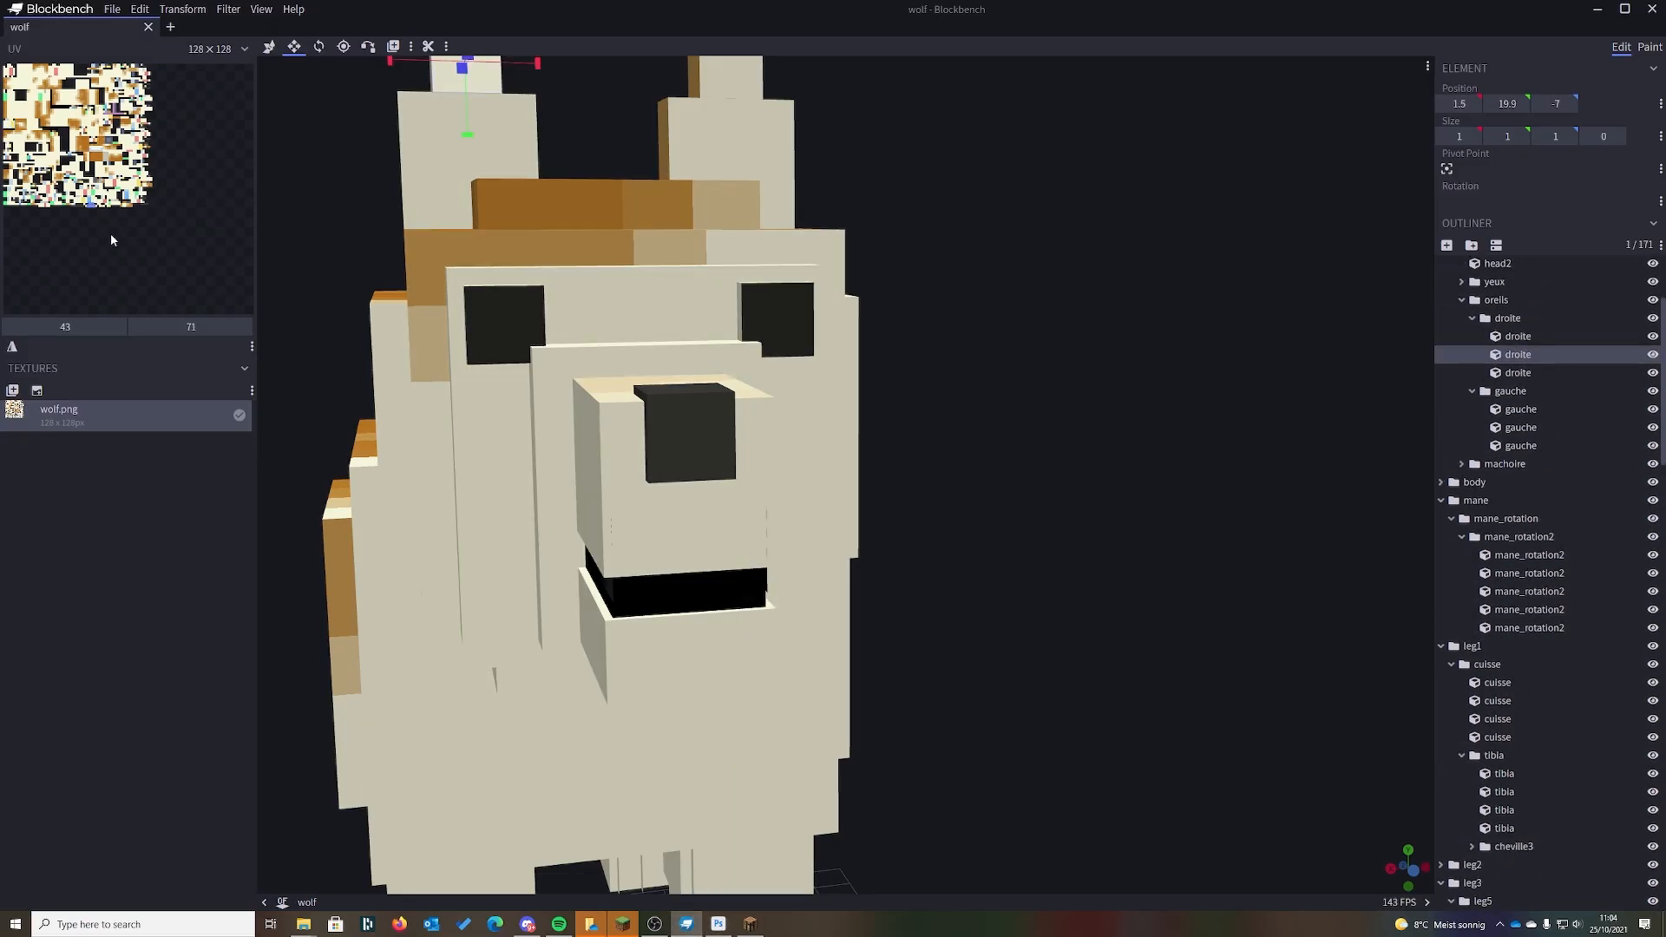
pyautogui.click(728, 87)
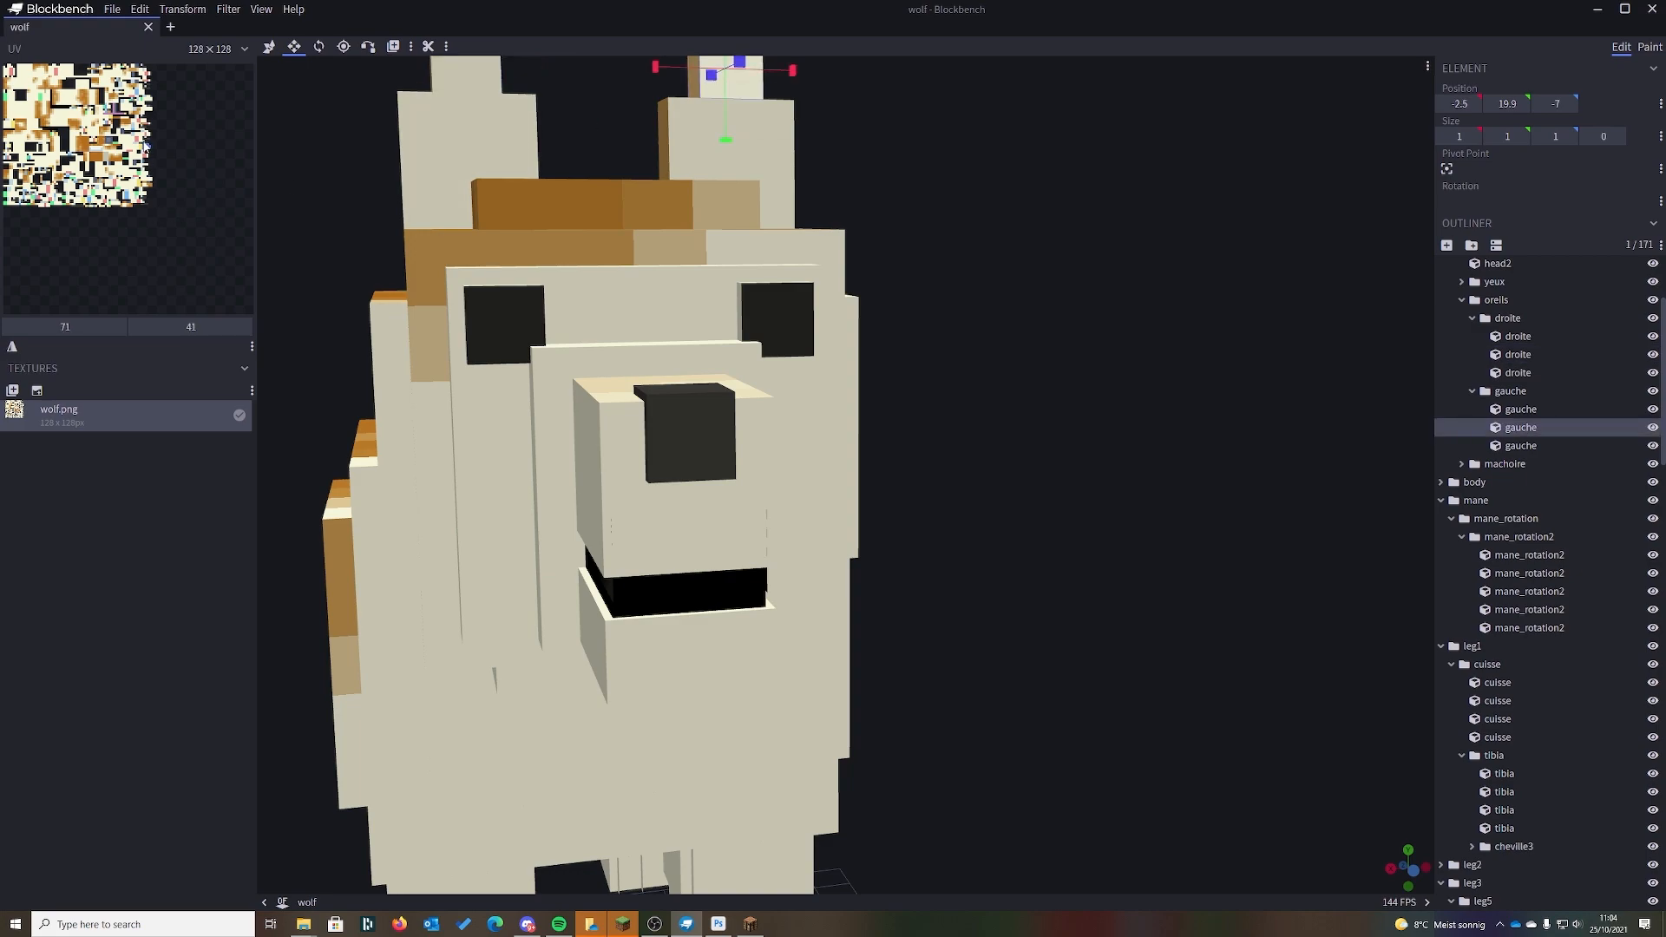
pyautogui.click(730, 925)
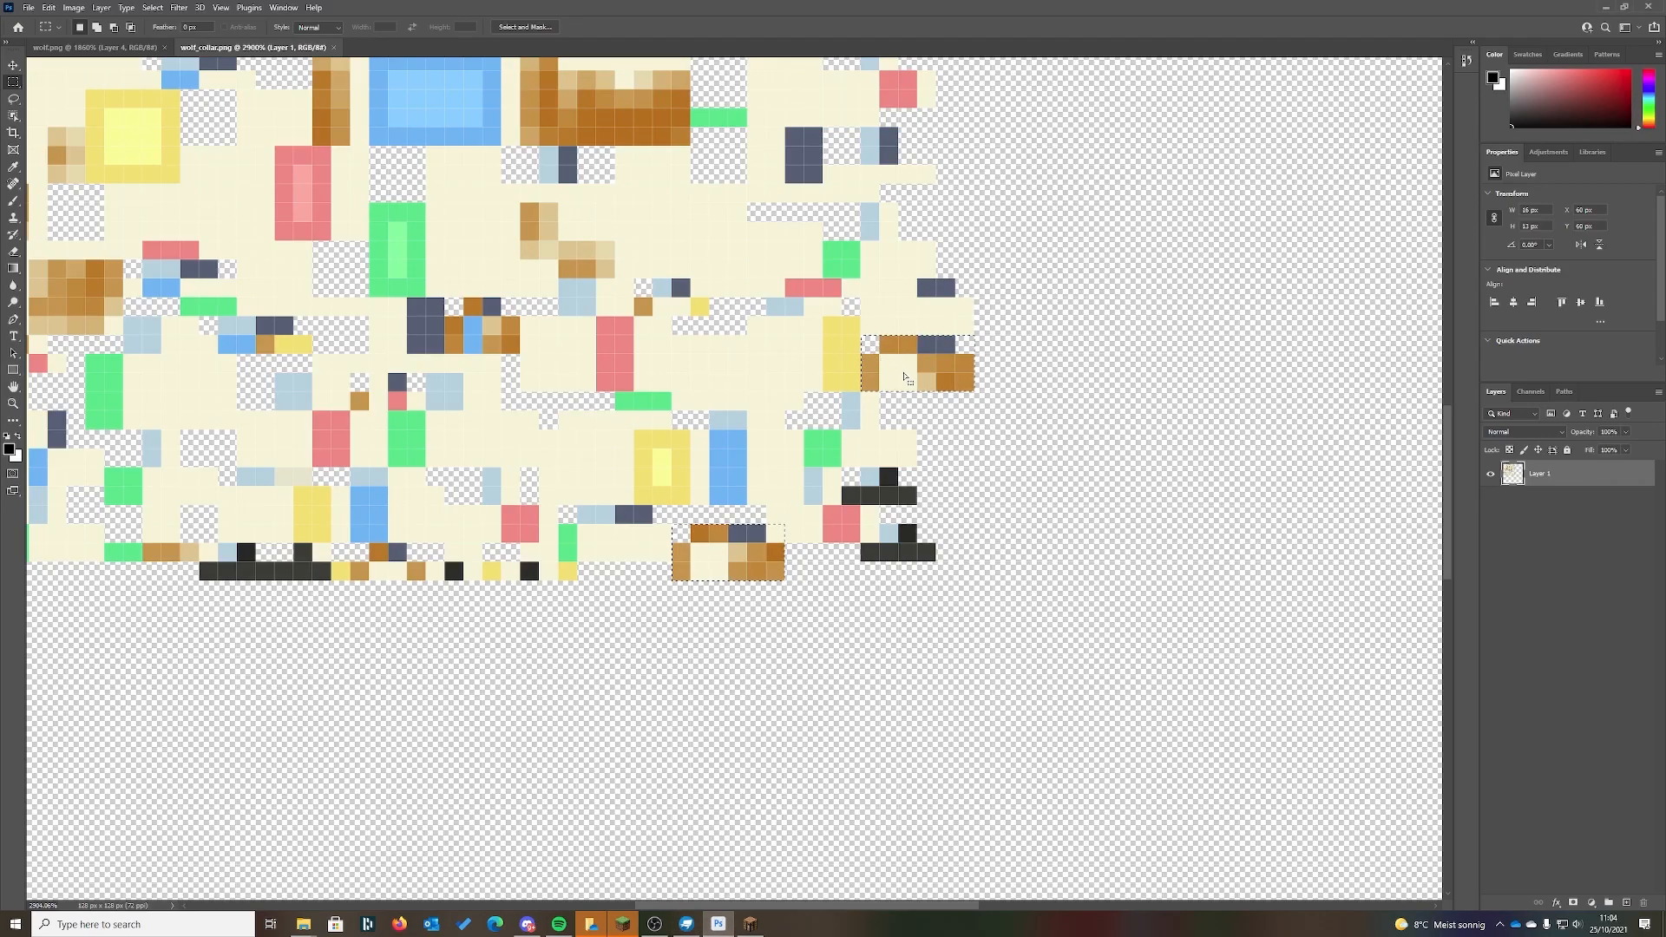
pyautogui.scroll(3, 902, 377)
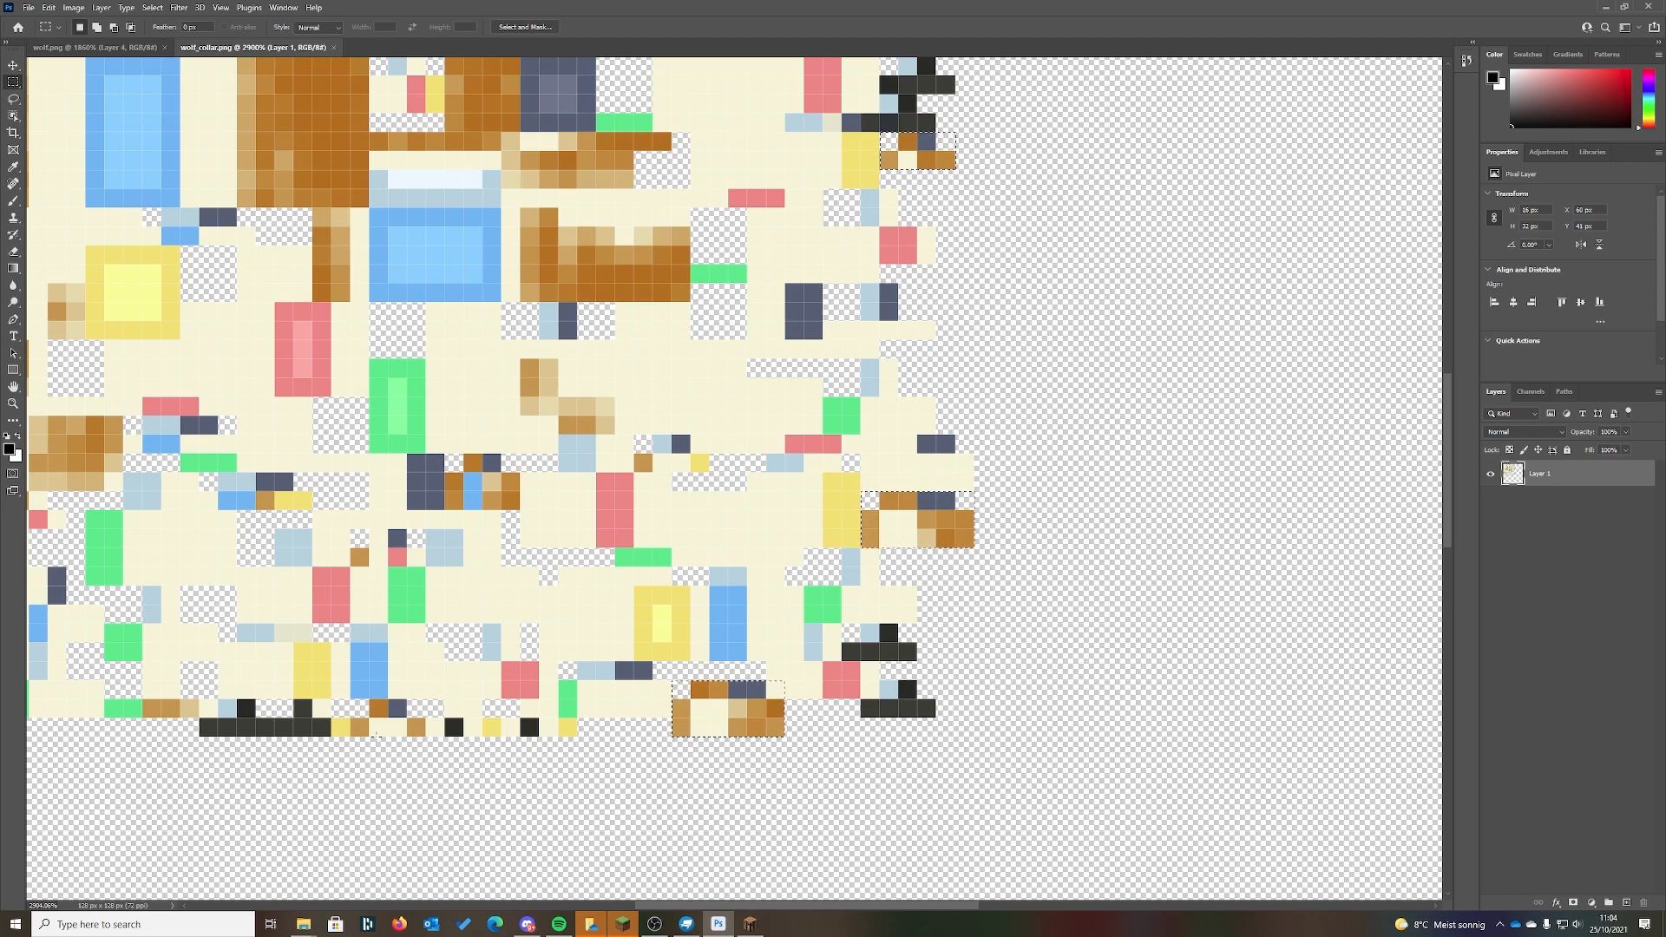
pyautogui.scroll(-1, 560, 745)
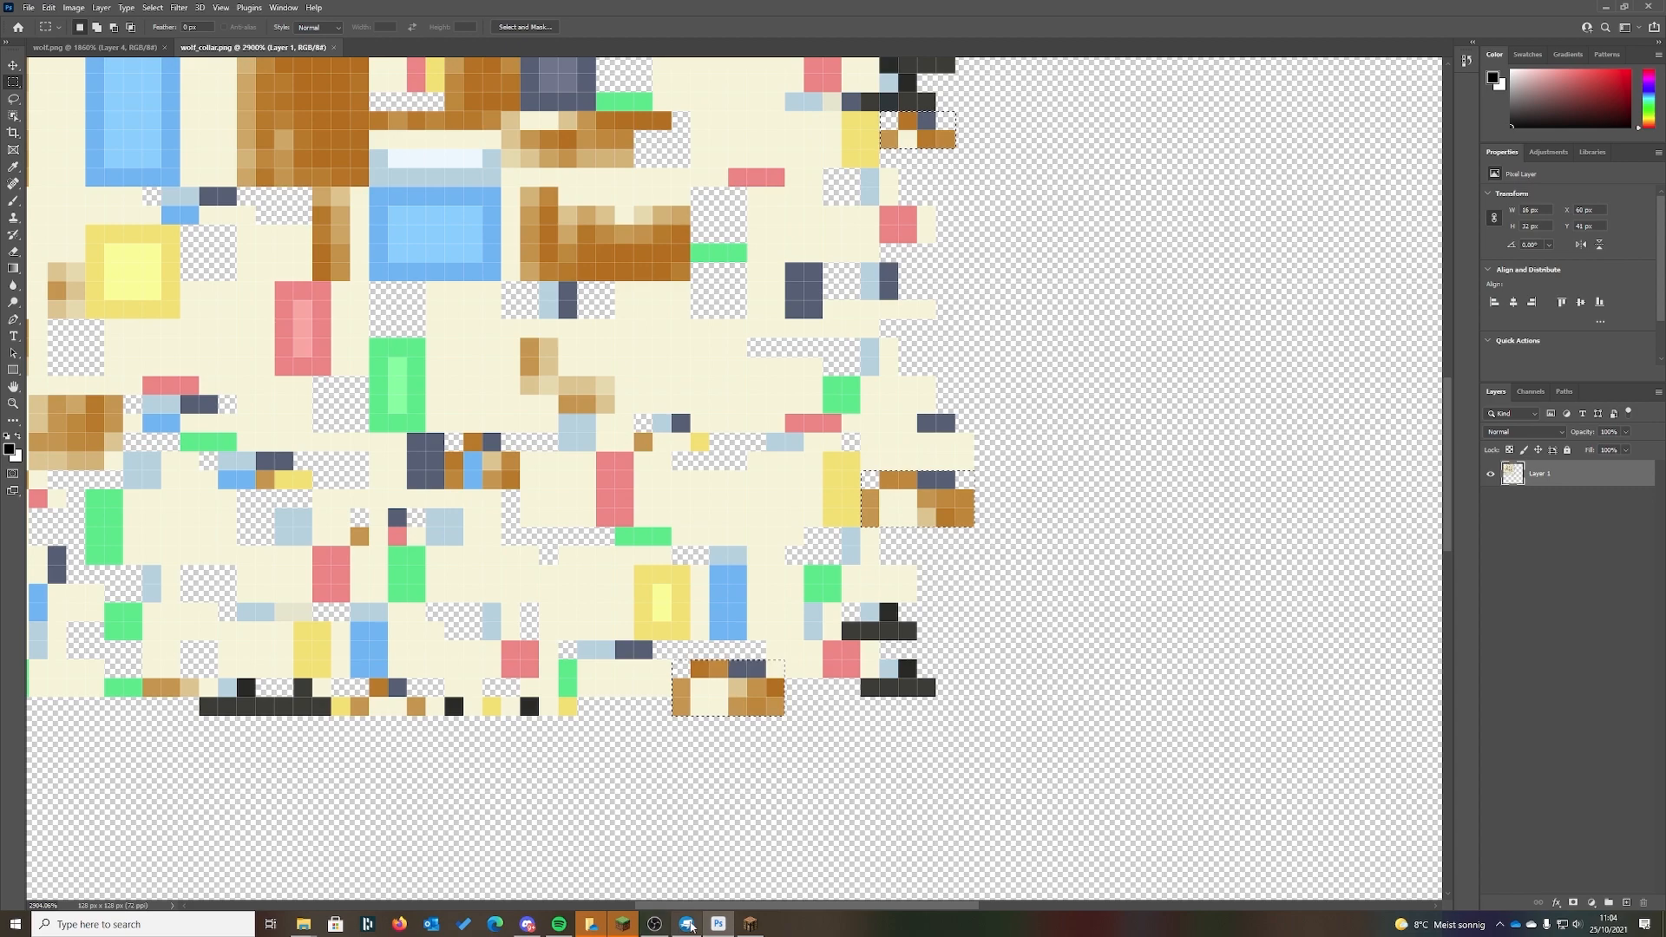
# - Locate the right ear's tip cube in Blockbench's UV map, and add its patch to the selection in Photoshop
pyautogui.click(686, 925)
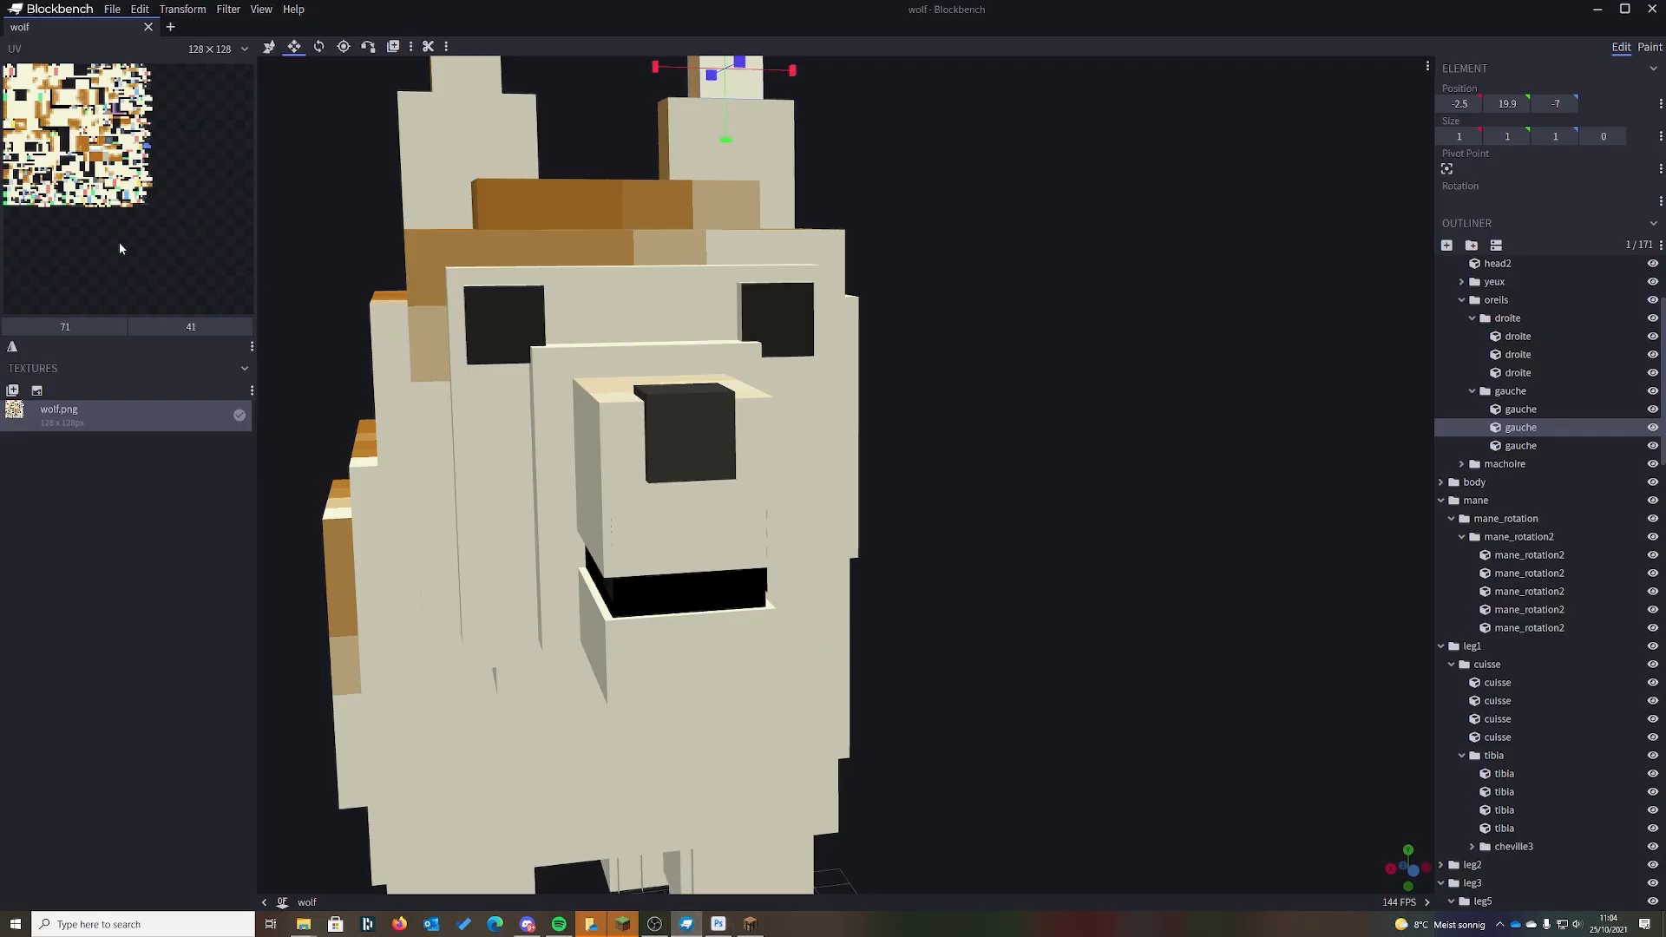
pyautogui.click(459, 68)
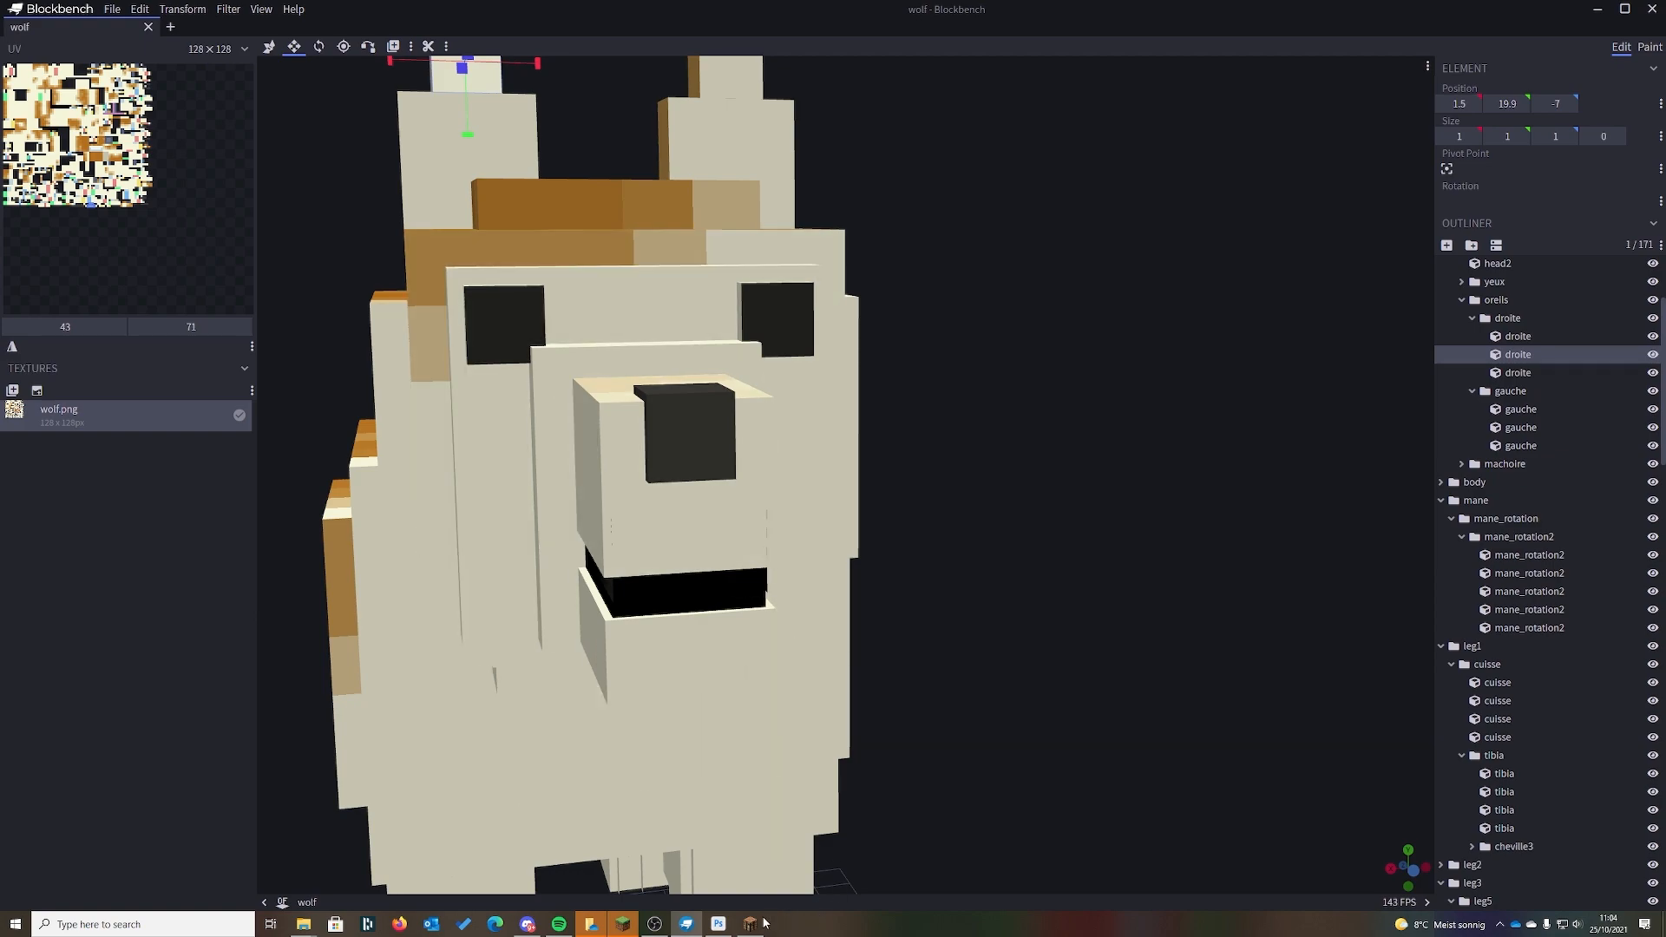
pyautogui.click(722, 925)
pyautogui.moveTo(369, 690); pyautogui.dragTo(417, 712)
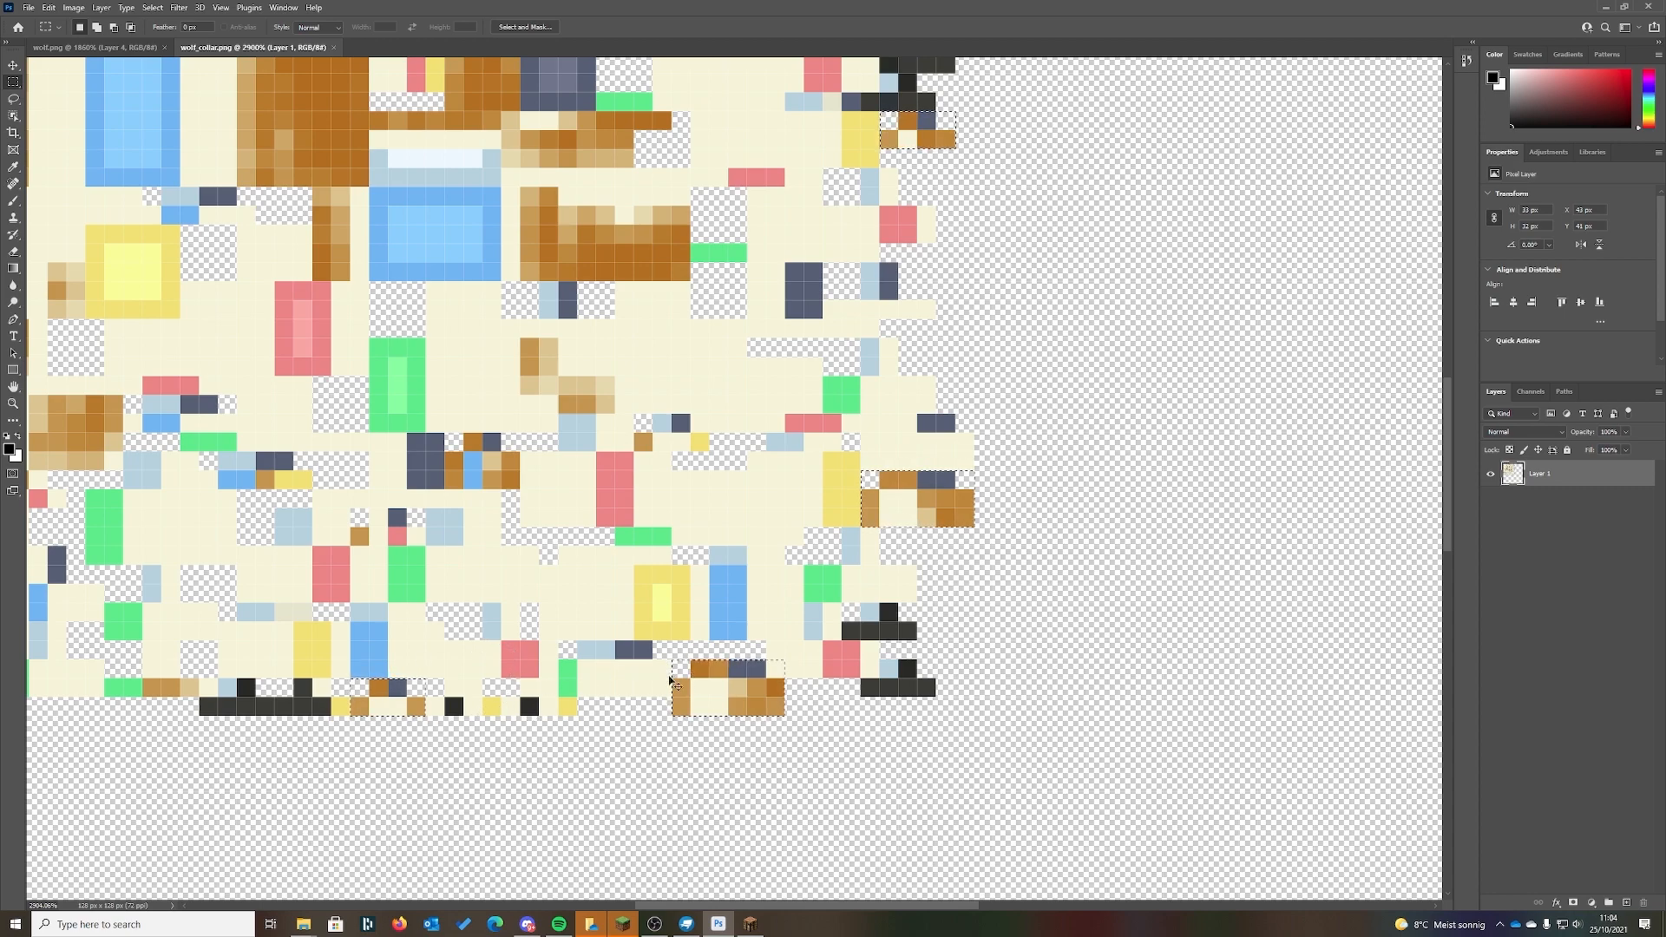
# - Copy the four selected ear patches onto a new layer and delete the original texture layer
pyautogui.hotkey('ctrl', 'j')
pyautogui.click(1575, 501)
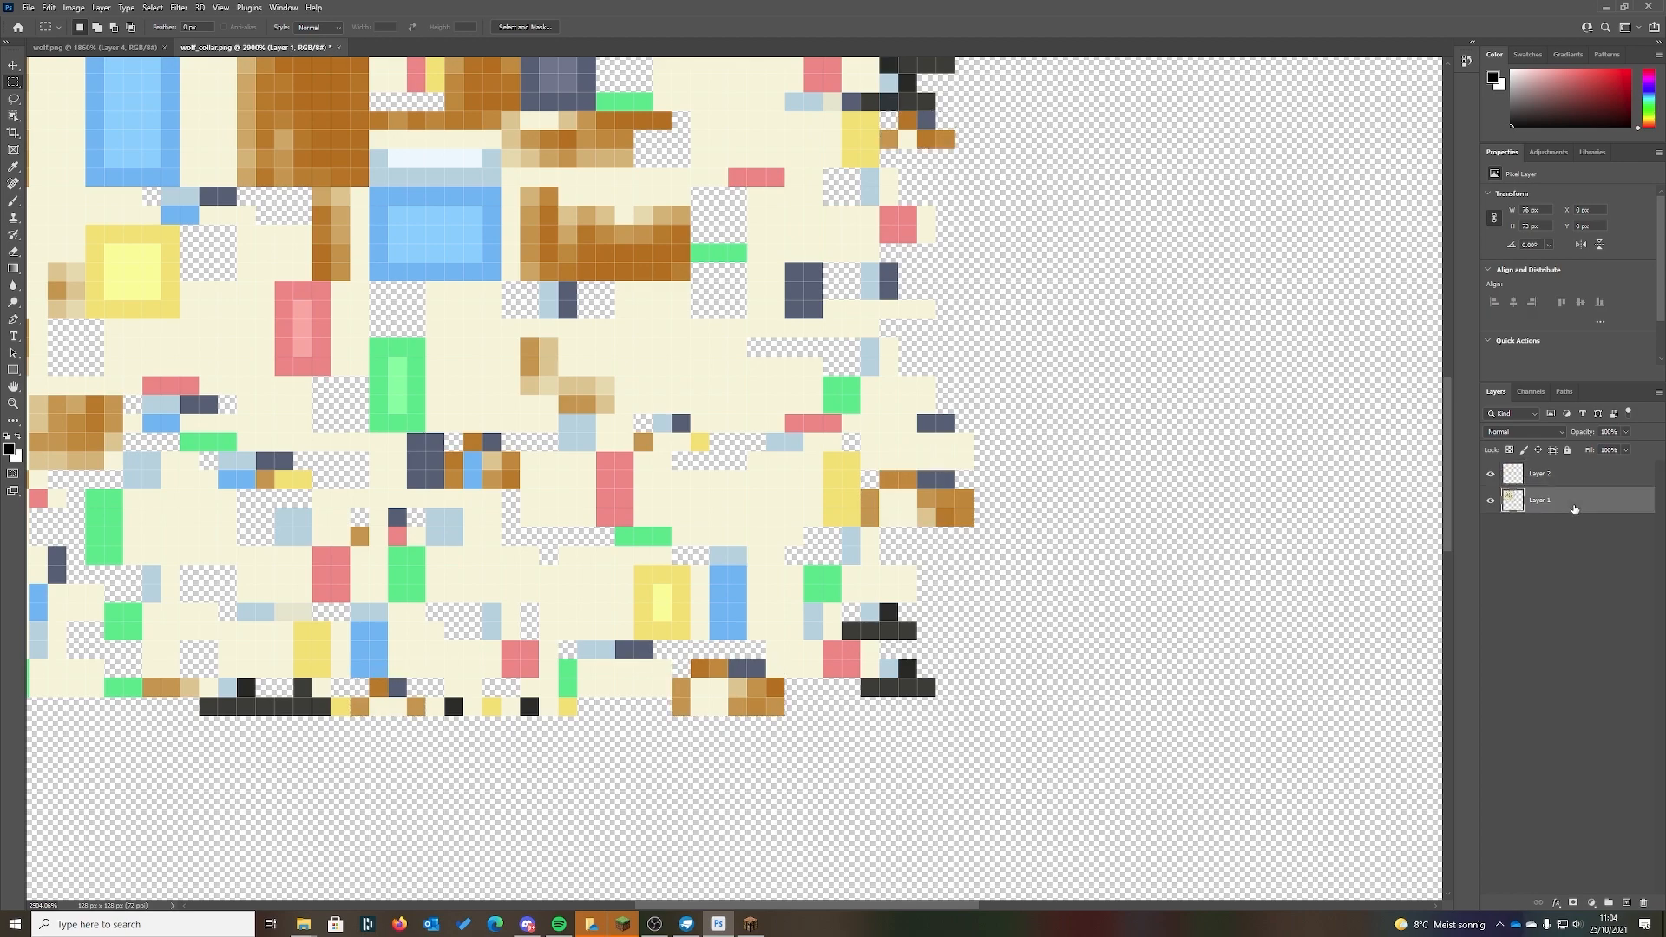
pyautogui.press('Delete')
pyautogui.scroll(-2, 193, 464)
pyautogui.click(13, 403)
pyautogui.moveTo(851, 543); pyautogui.dragTo(933, 325)
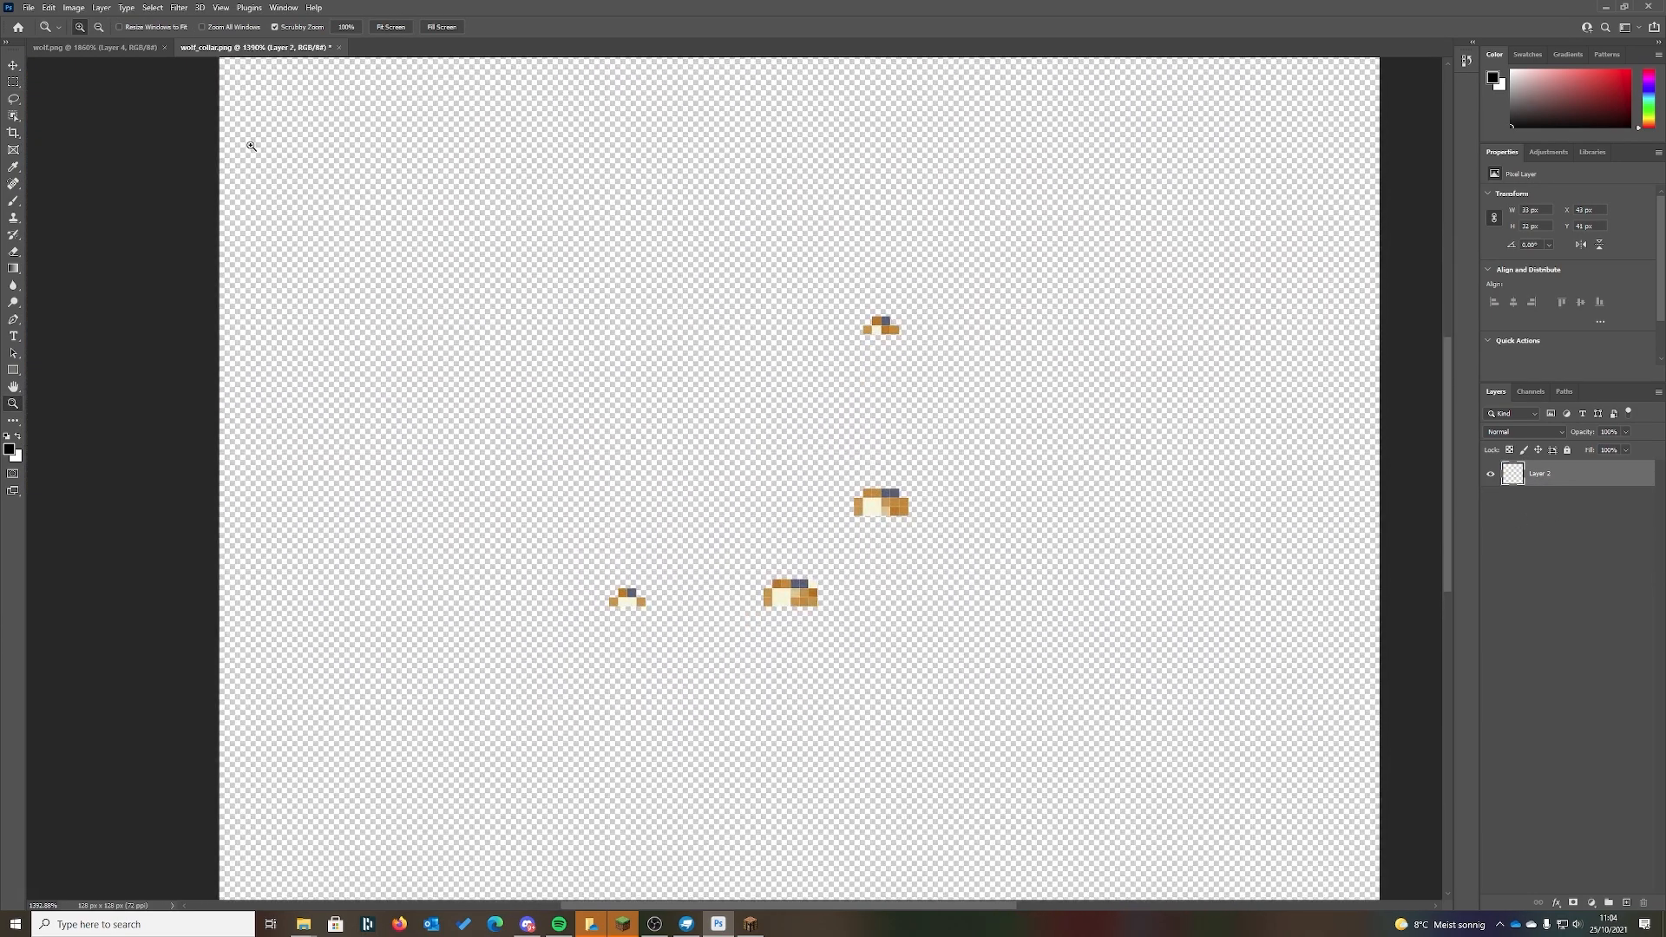
# - Export the image as a transparent PNG to testentity/assets/minecraft/textures/entity/wolf, overwriting wolf_collar.png
pyautogui.click(29, 8)
pyautogui.moveTo(129, 211)
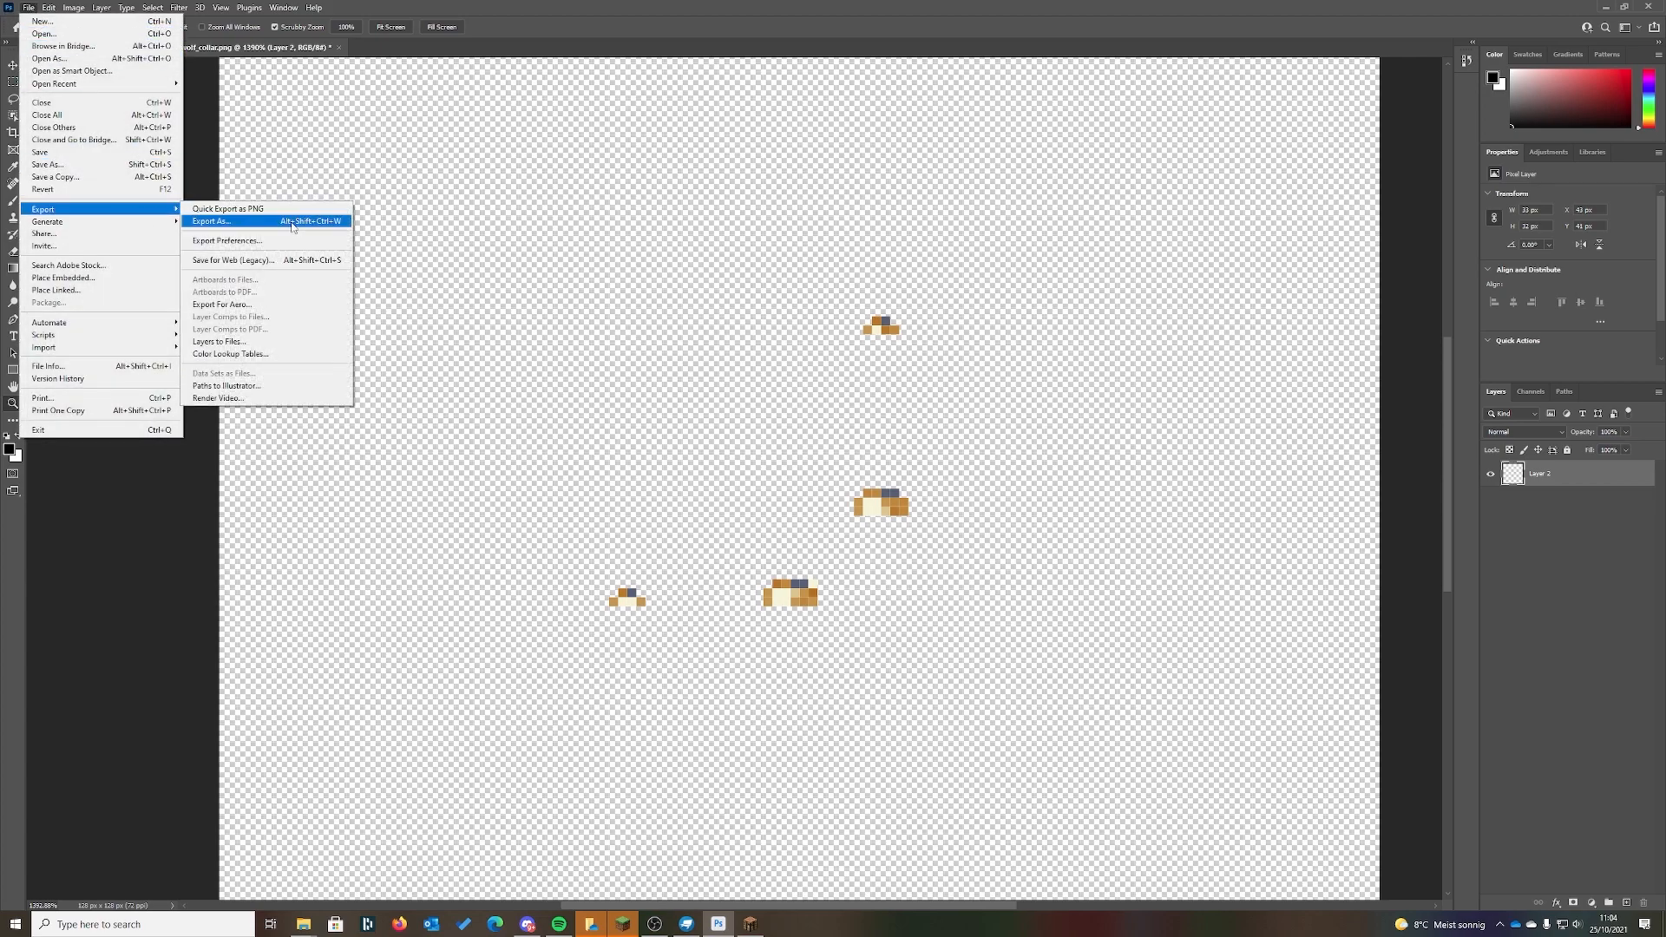
pyautogui.click(289, 222)
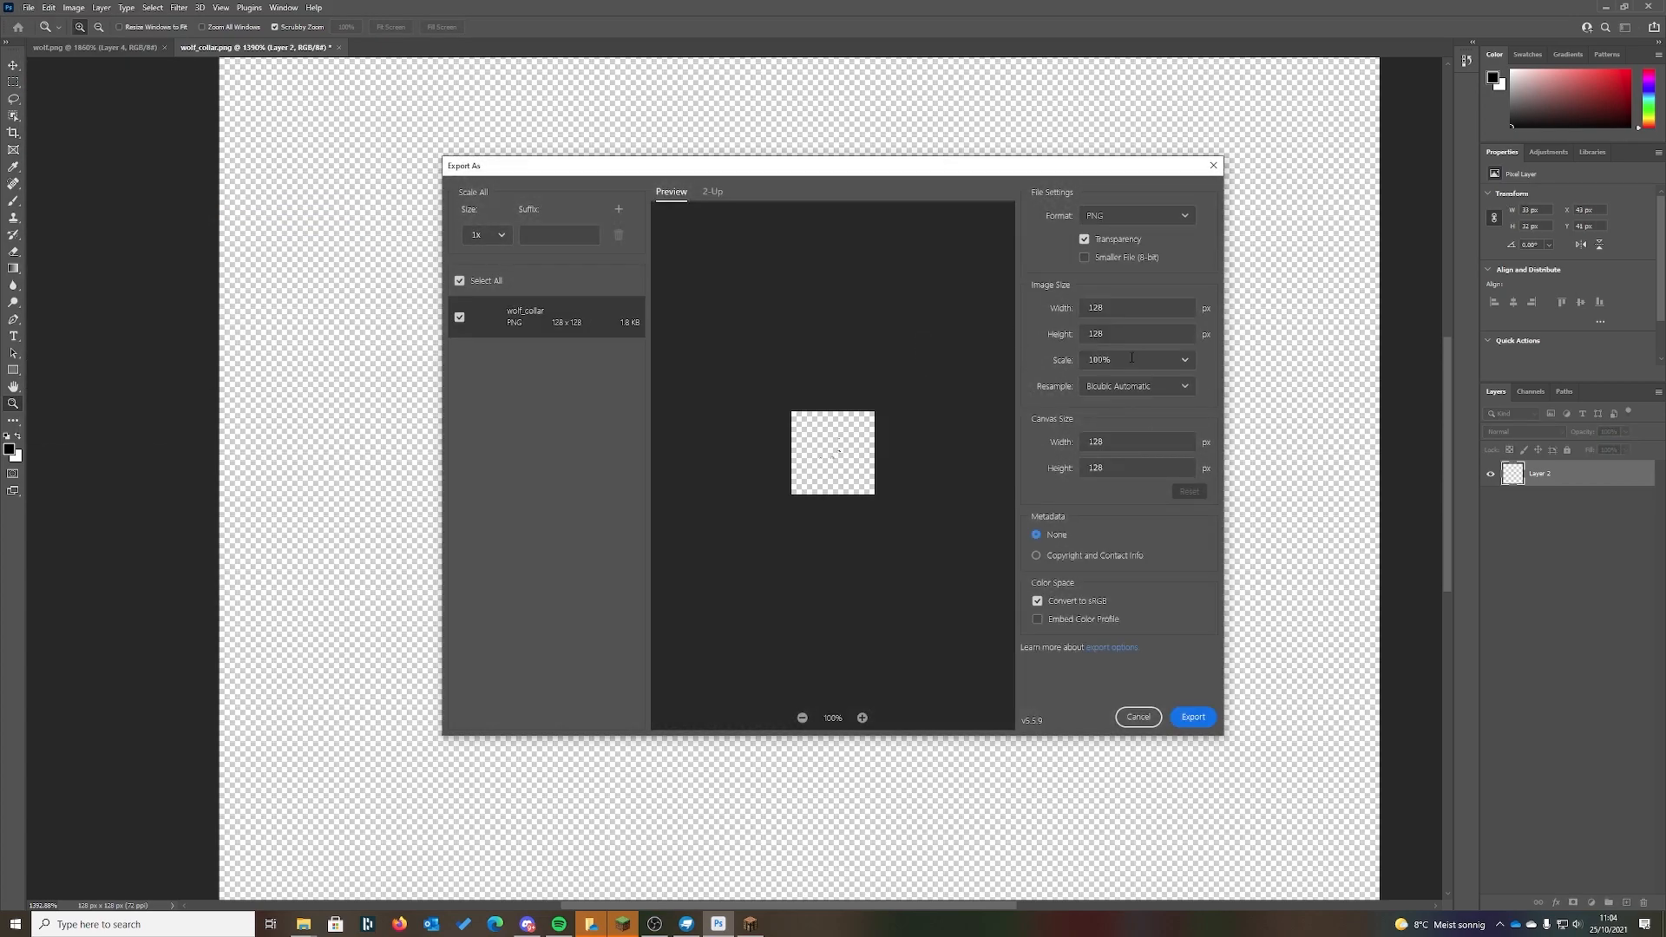
pyautogui.click(1194, 717)
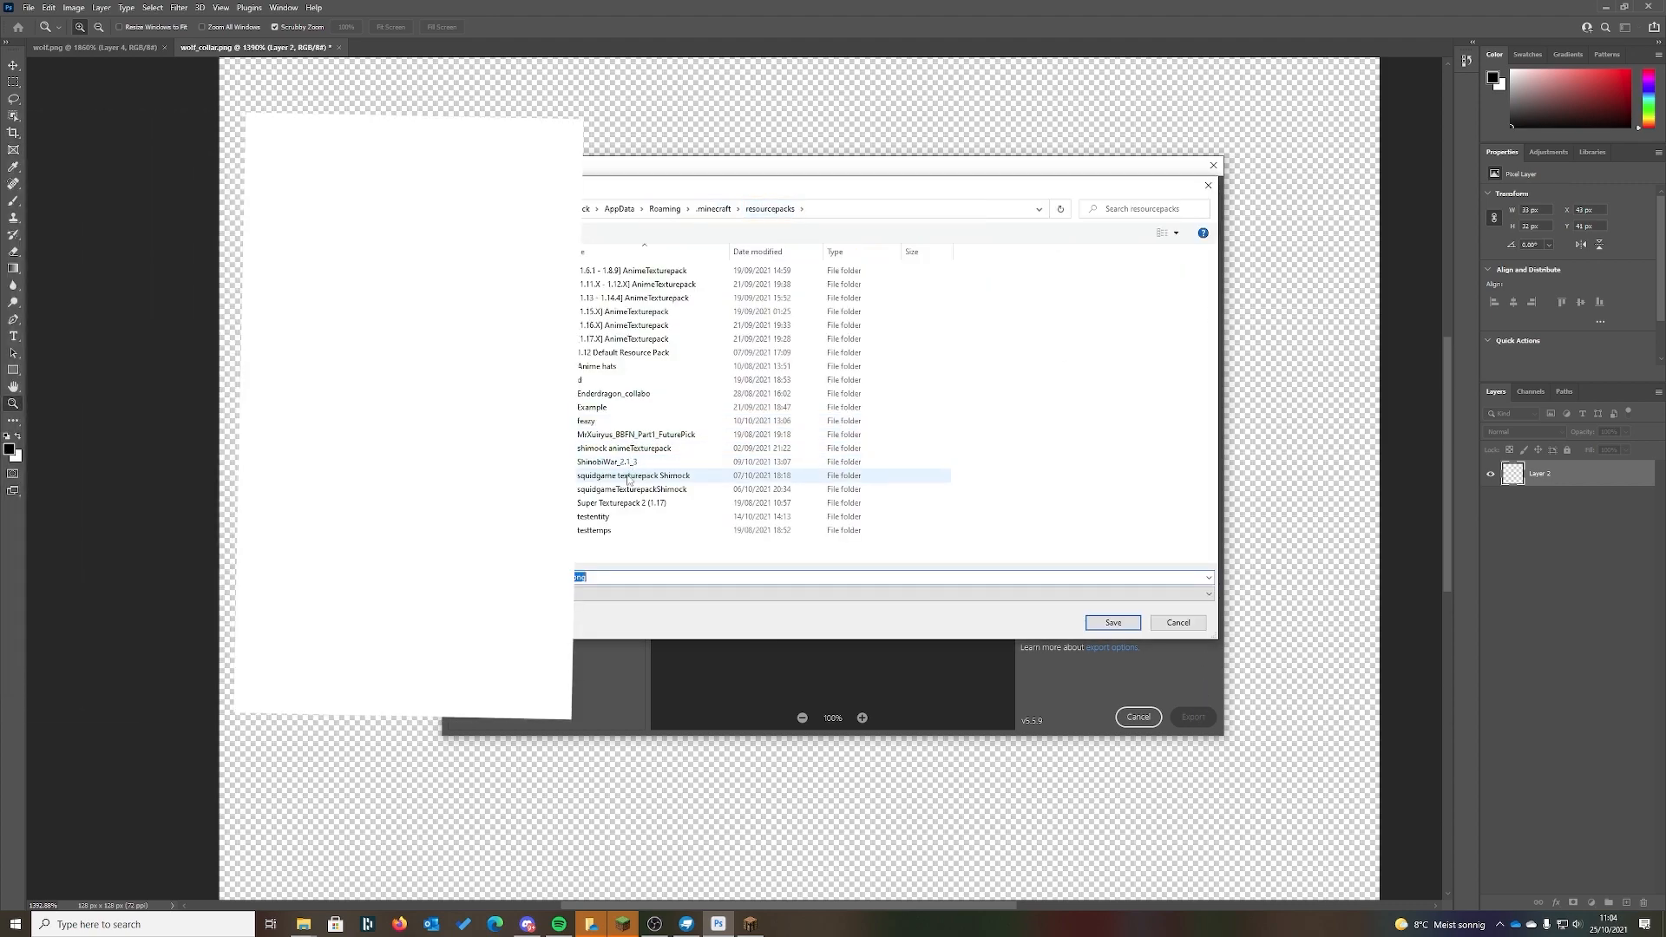
pyautogui.doubleClick(623, 520)
pyautogui.click(592, 272)
pyautogui.doubleClick(592, 272)
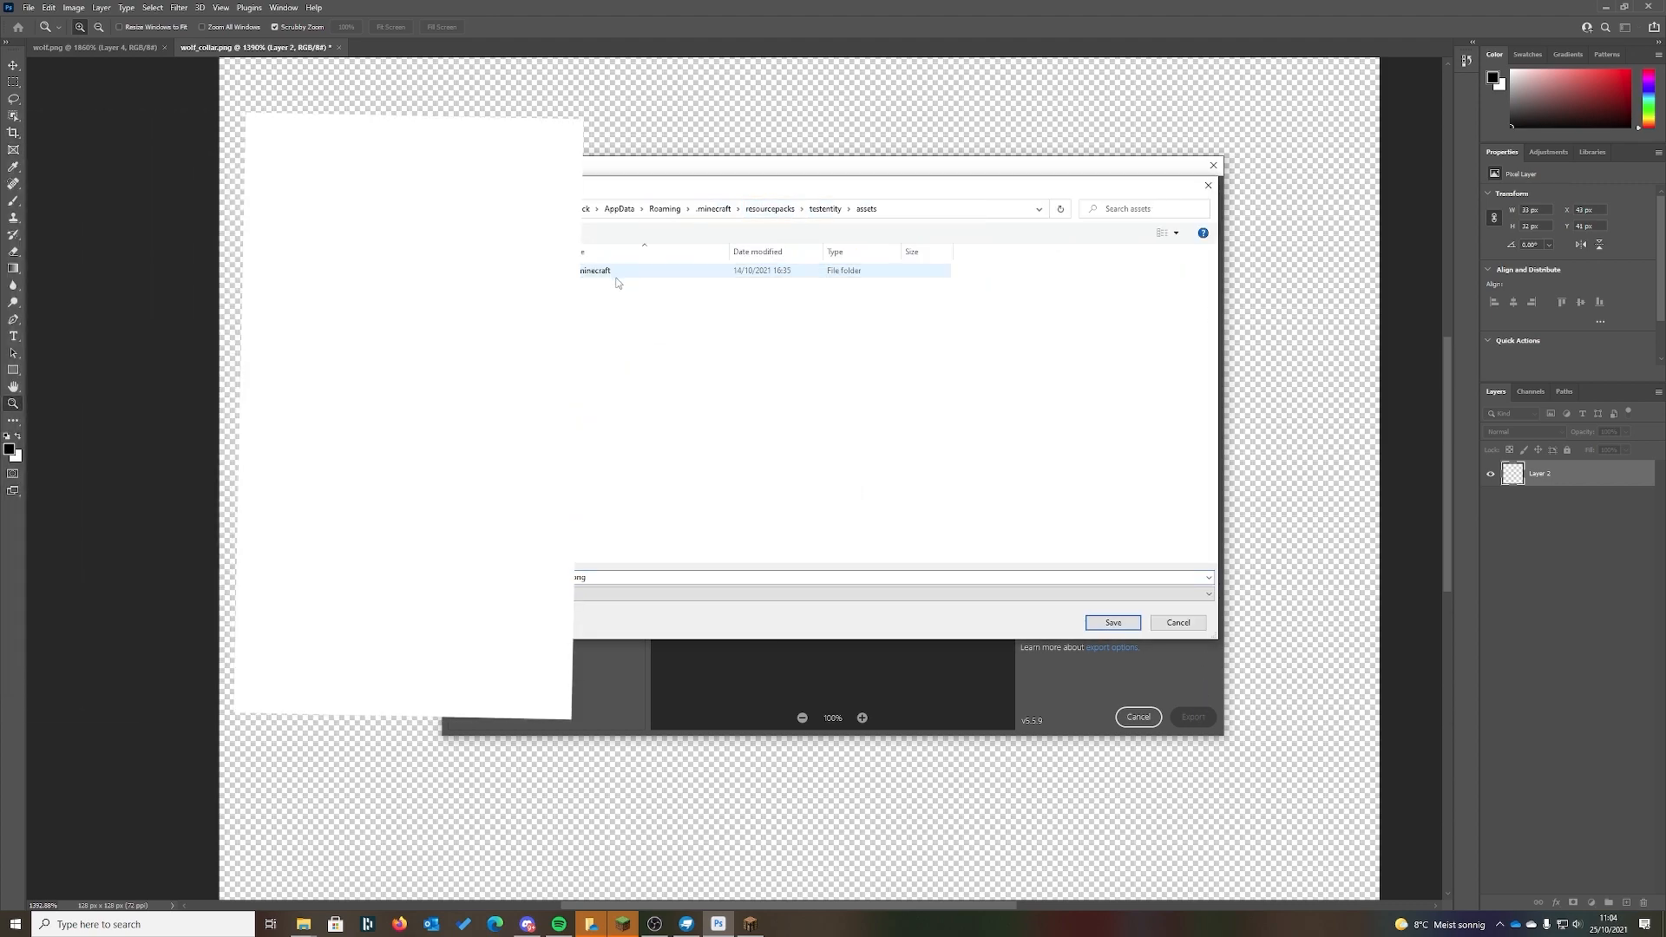
pyautogui.doubleClick(620, 276)
pyautogui.doubleClick(622, 289)
pyautogui.doubleClick(616, 273)
pyautogui.doubleClick(616, 273)
pyautogui.click(683, 294)
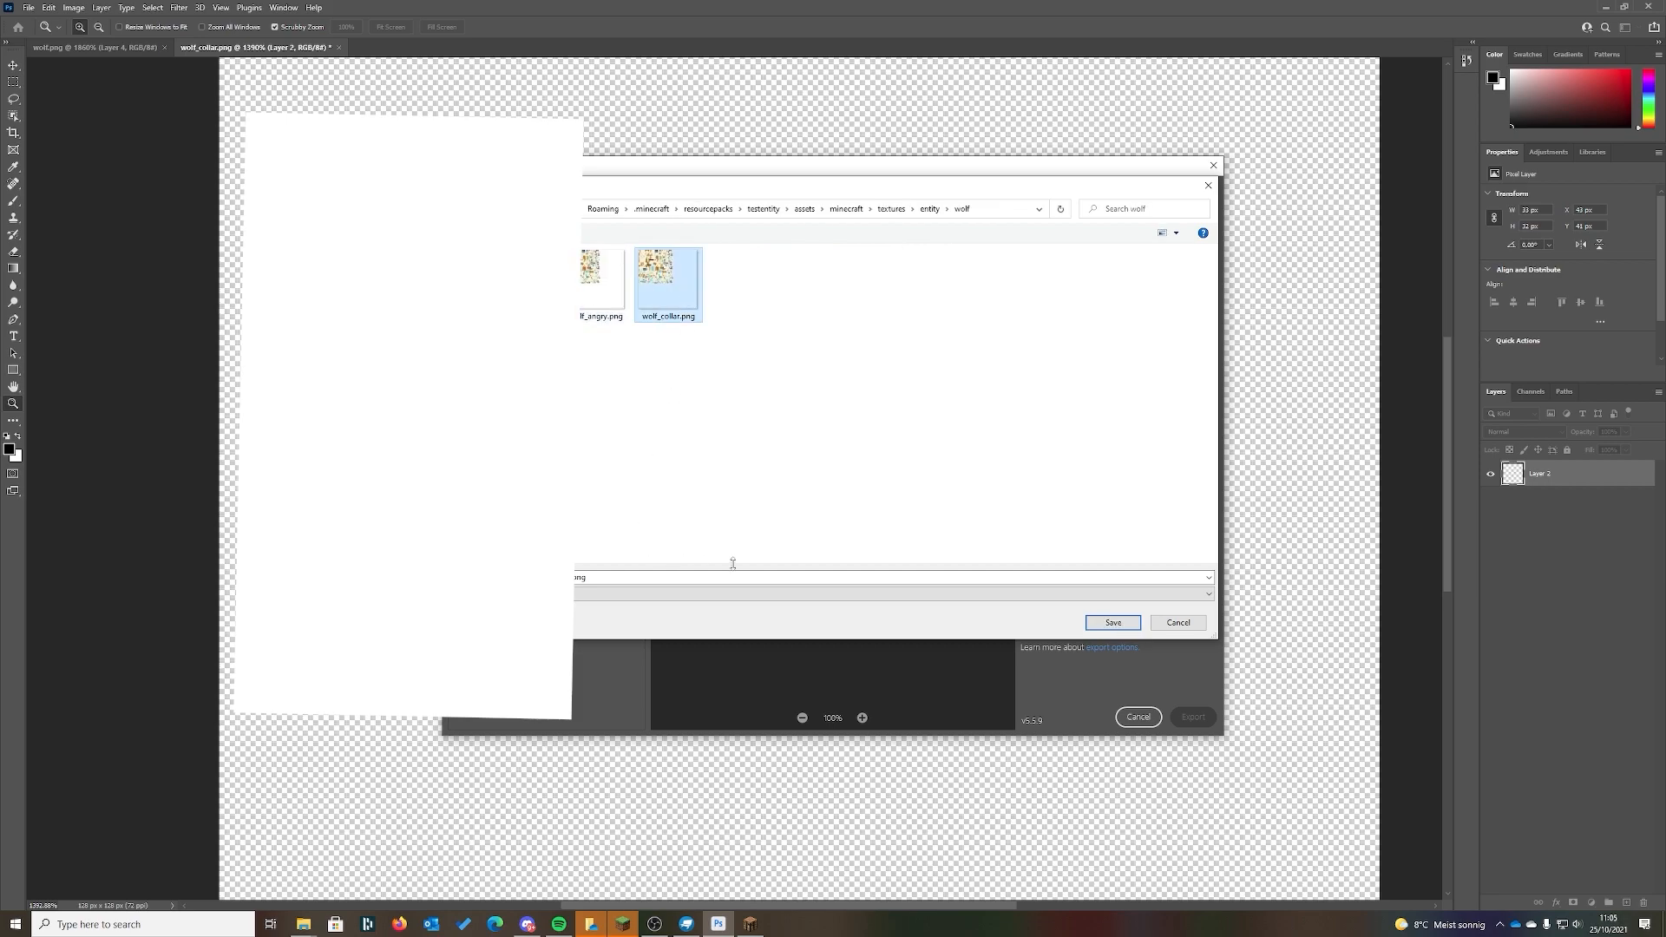
pyautogui.click(1113, 622)
pyautogui.click(865, 462)
# - Switch to Minecraft in Survival Mode, reload the resource packs, and examine the collar colour on the tamed wolf's ears
pyautogui.hotkey('alt', 'Tab')
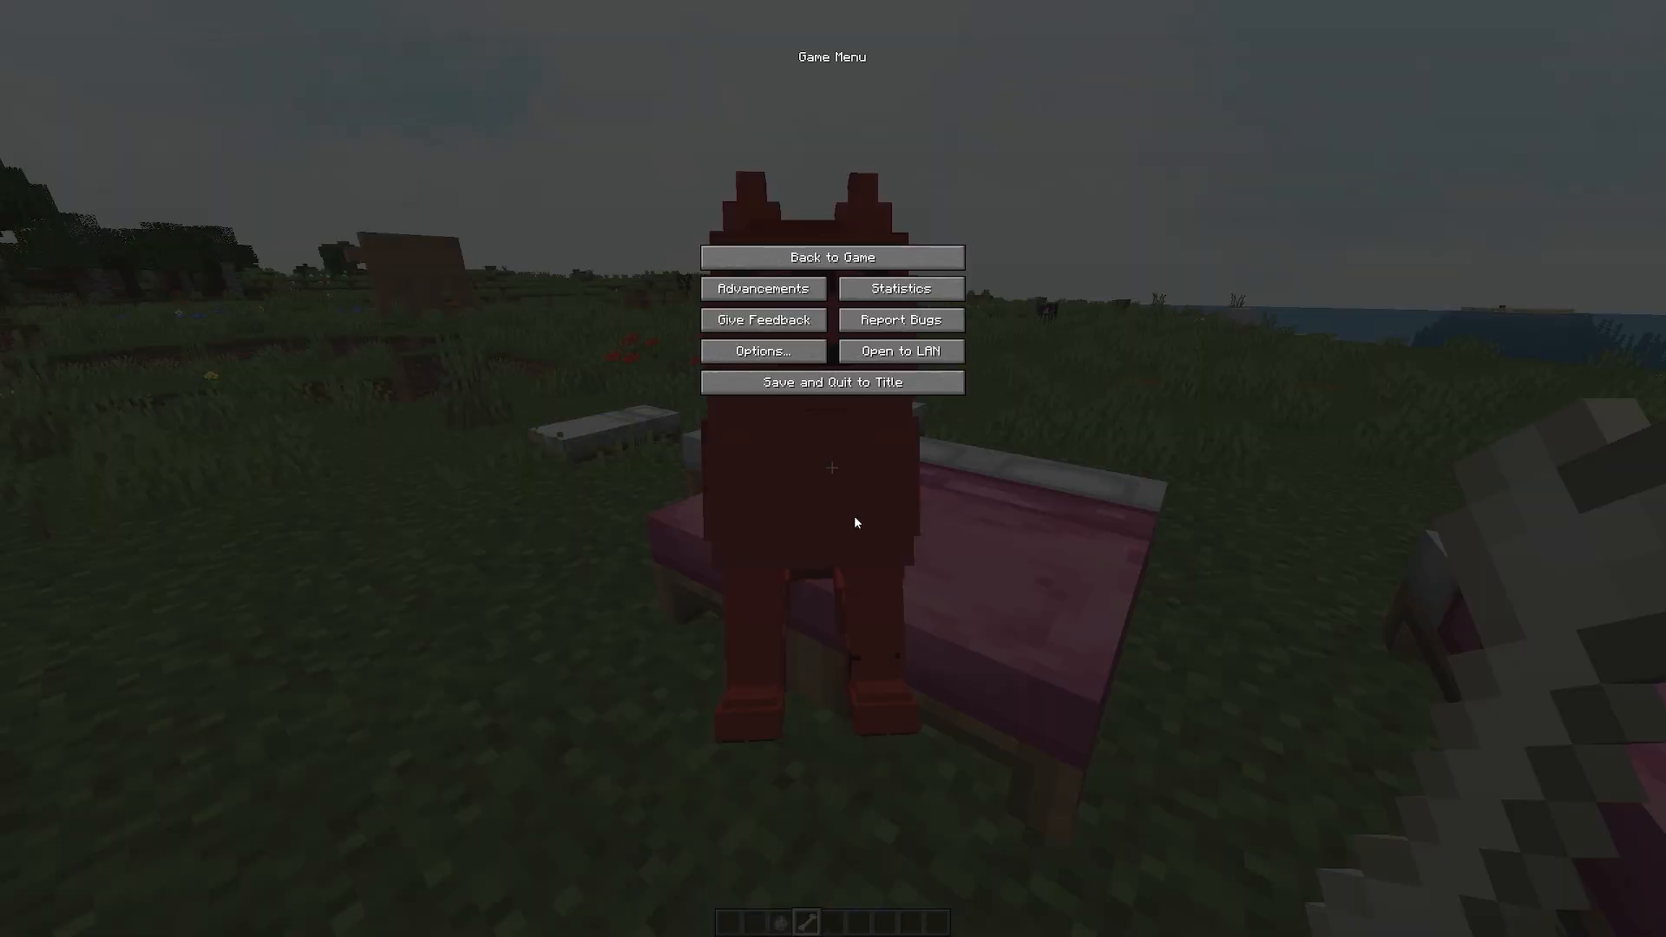
pyautogui.press('Escape')
pyautogui.hotkey('F3', 'F4')
pyautogui.hotkey('F3', 't')
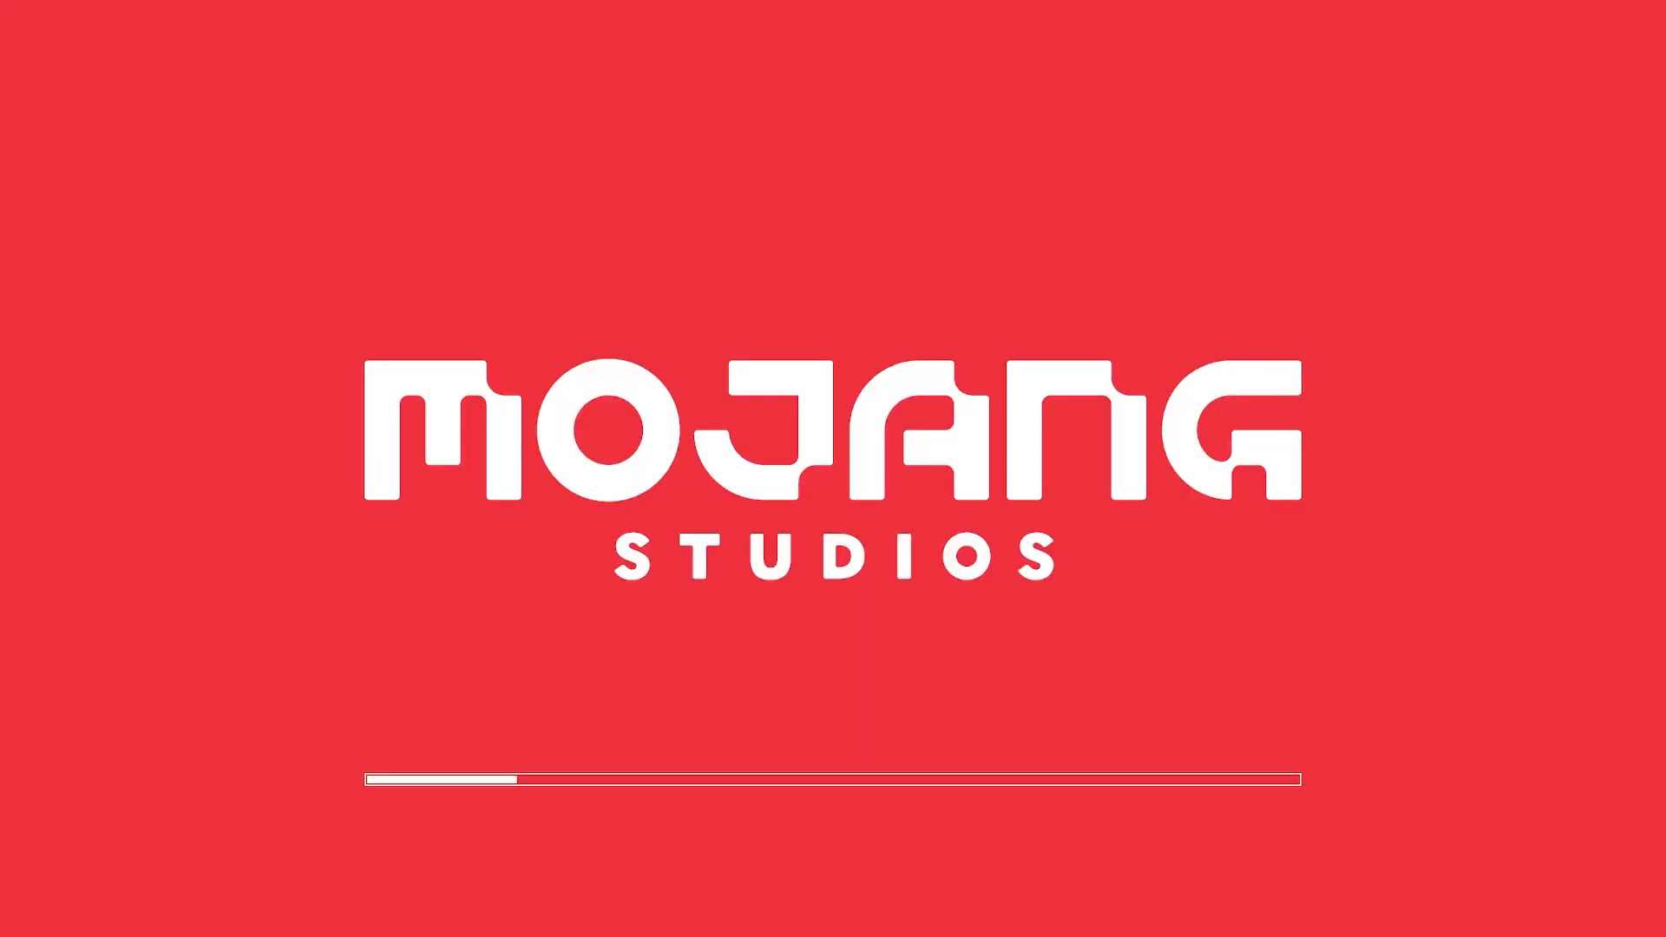
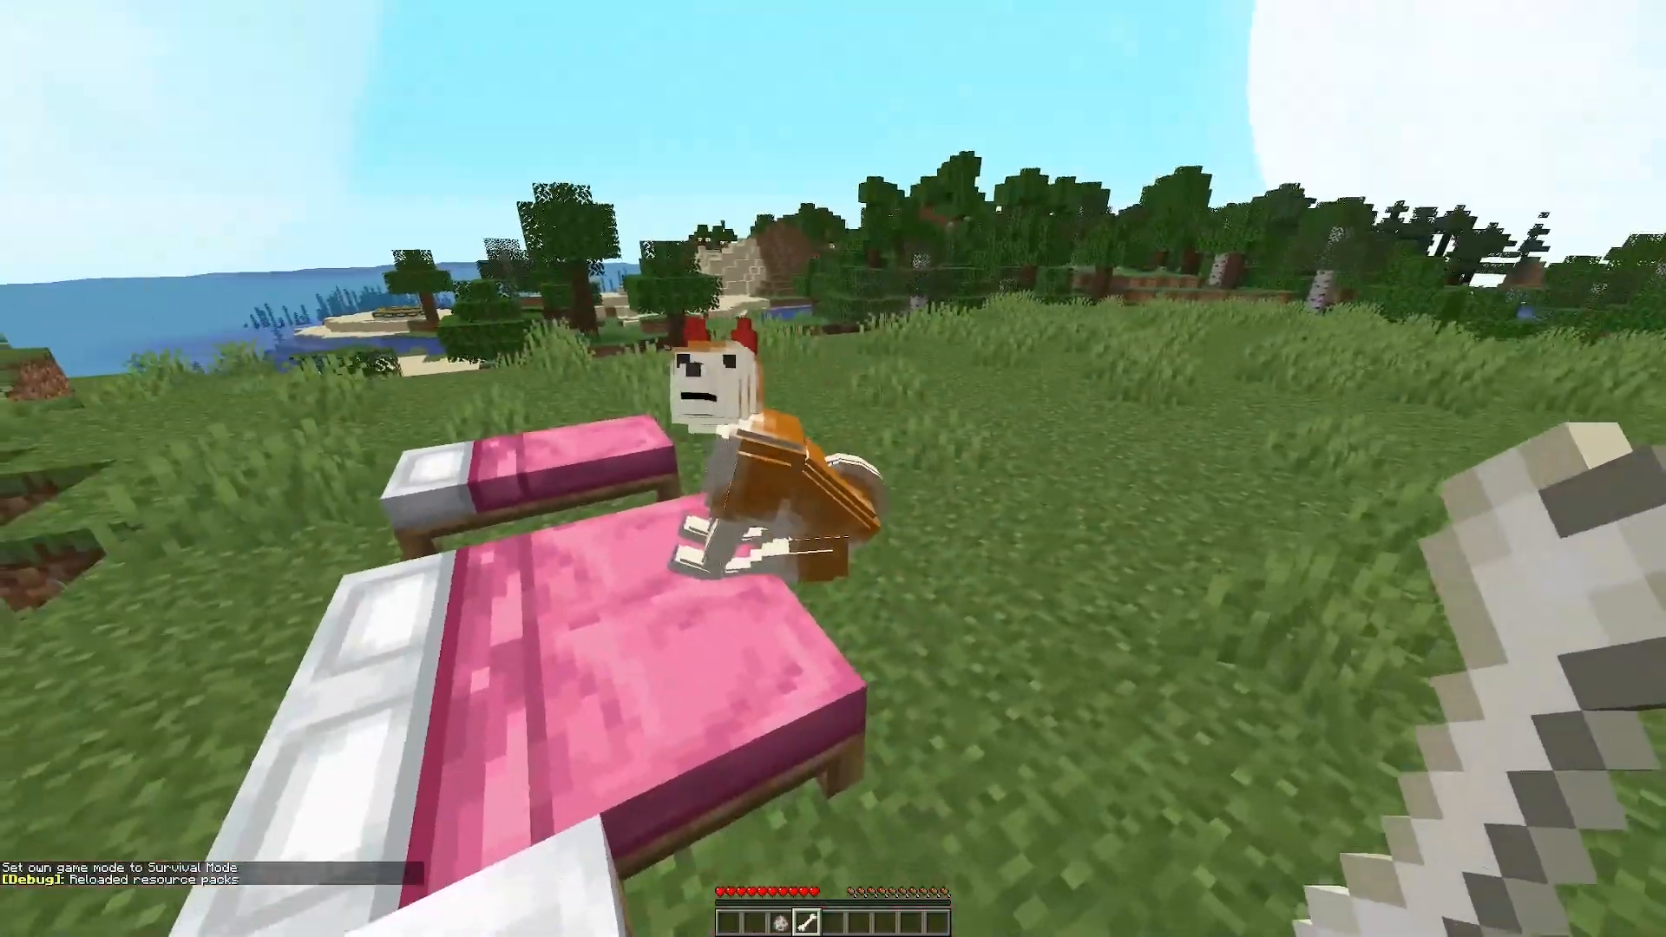
pyautogui.scroll(-1, 833, 469)
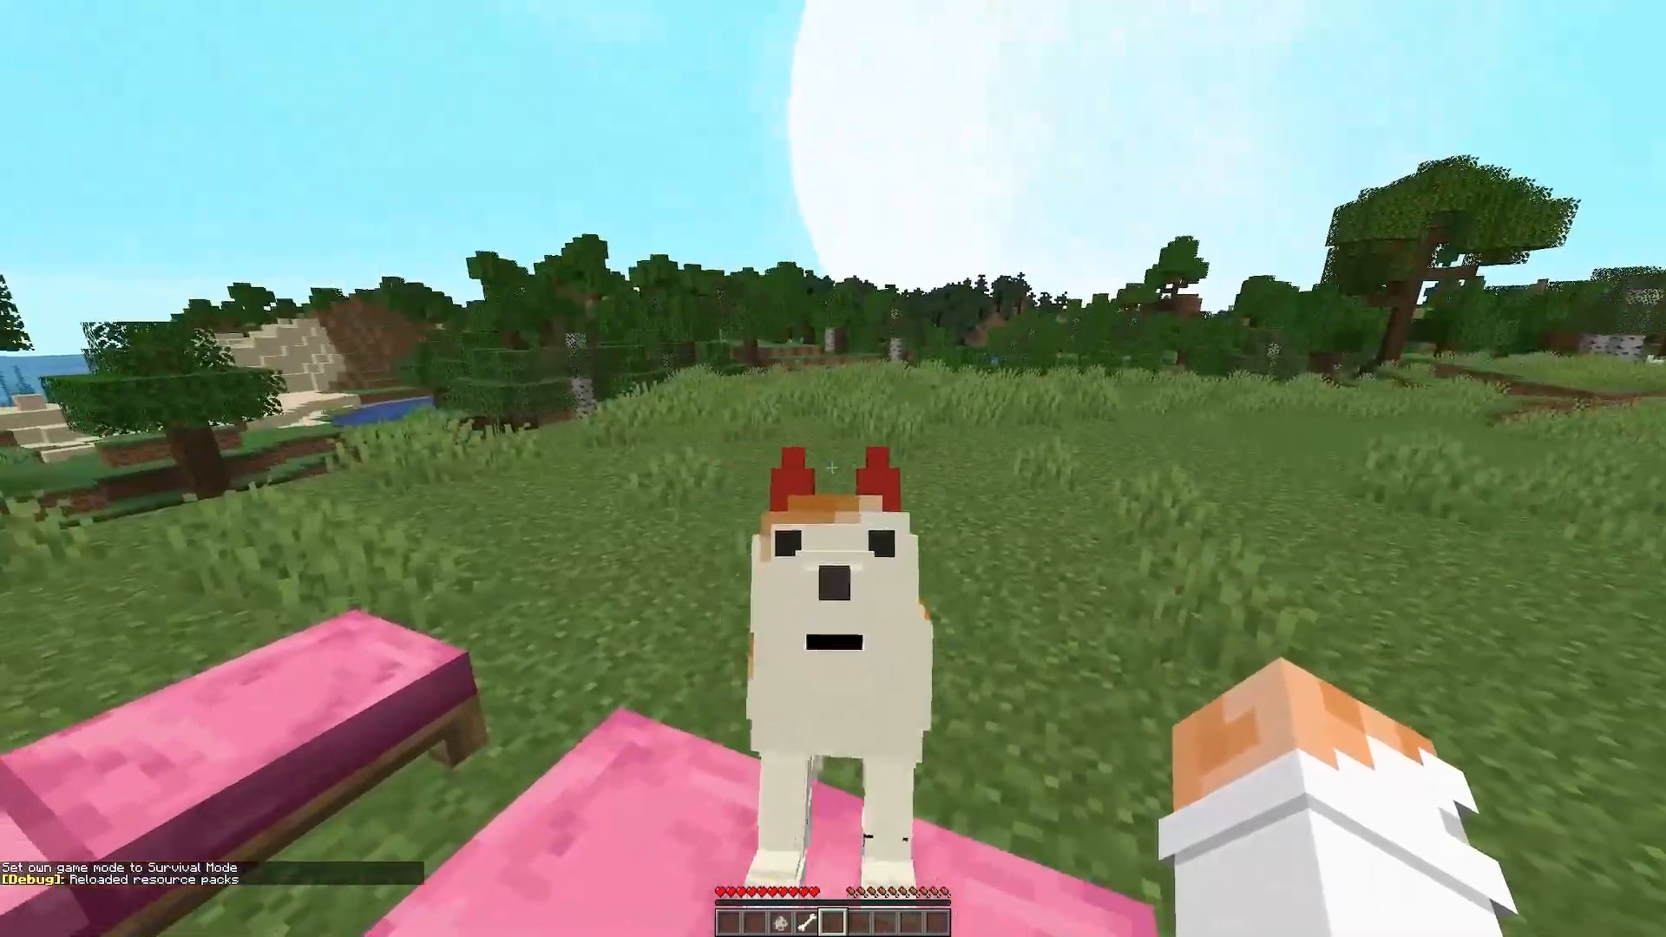
pyautogui.press('a')
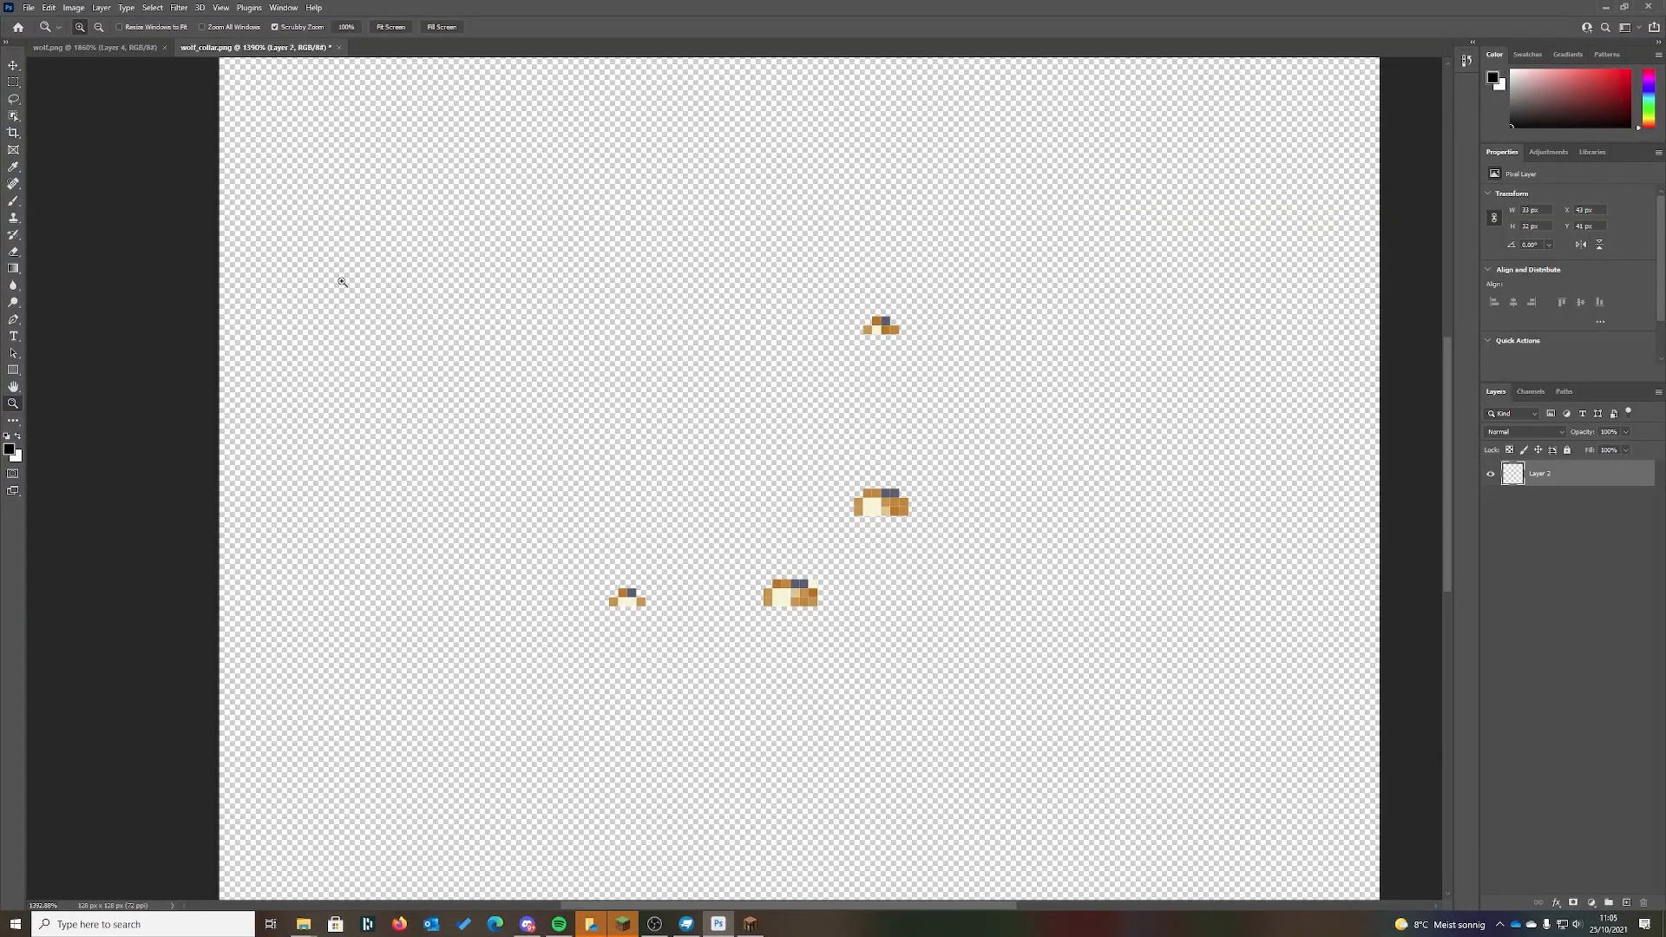
# - View the wolf.png texture in Photoshop, then switch to Blockbench and examine the wolf's head and neck from the side and front
pyautogui.click(96, 47)
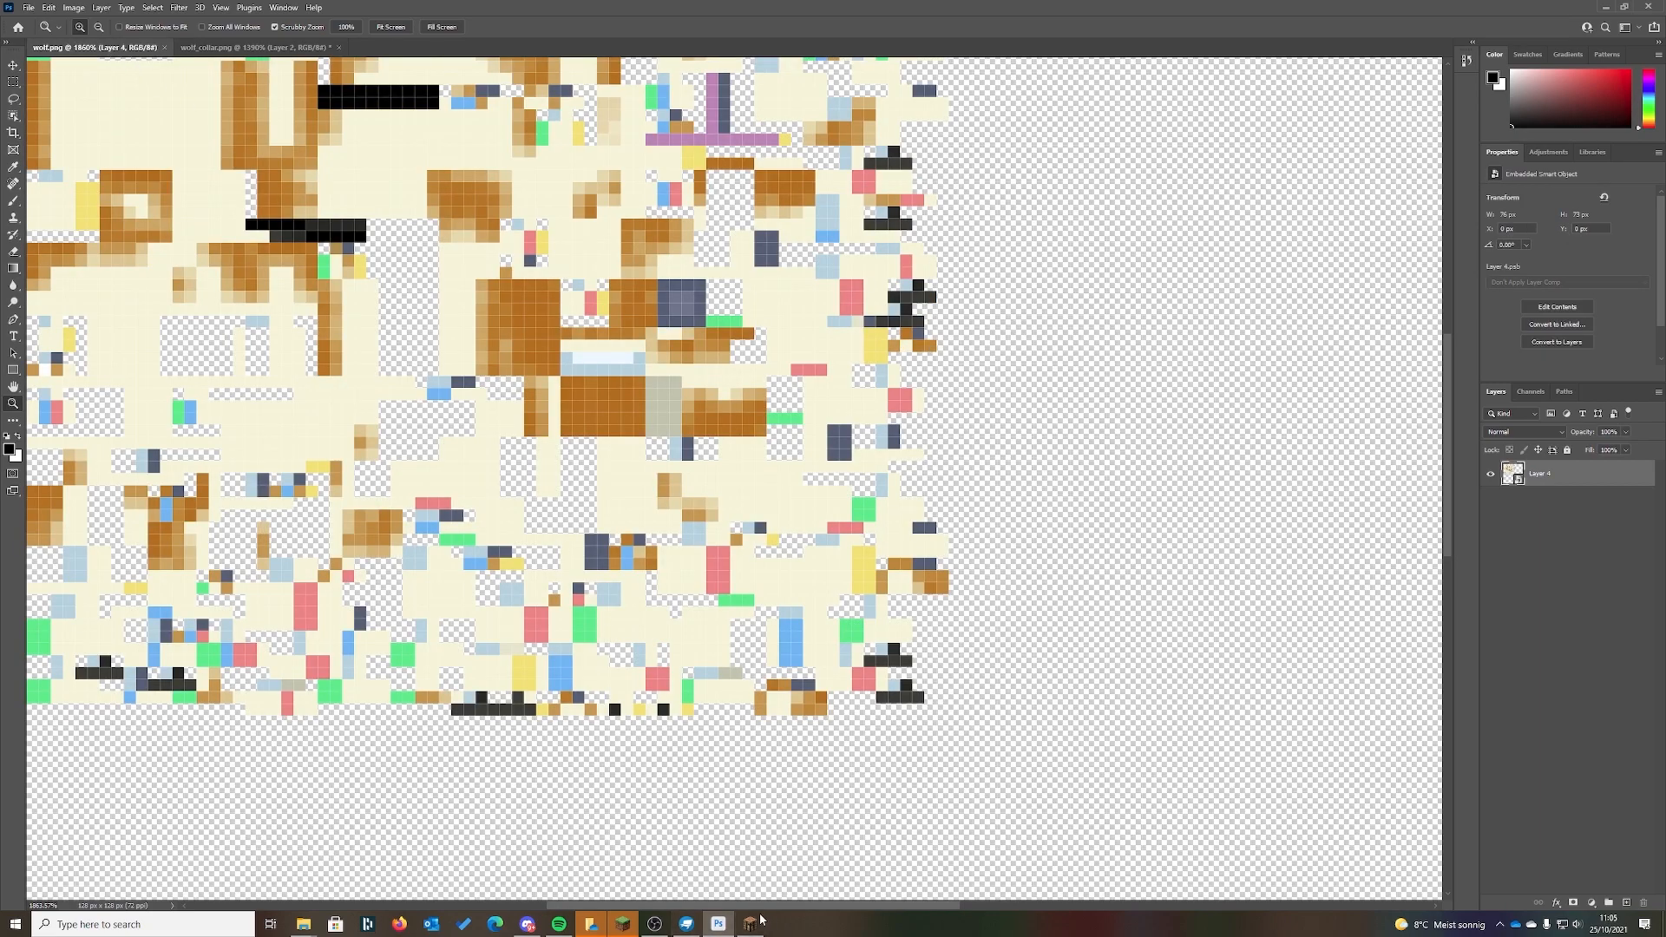
pyautogui.click(686, 924)
pyautogui.scroll(-5, 933, 642)
pyautogui.moveTo(934, 642); pyautogui.dragTo(1206, 607)
pyautogui.scroll(4, 1208, 622)
pyautogui.scroll(-4, 1208, 625)
pyautogui.scroll(4, 1326, 583)
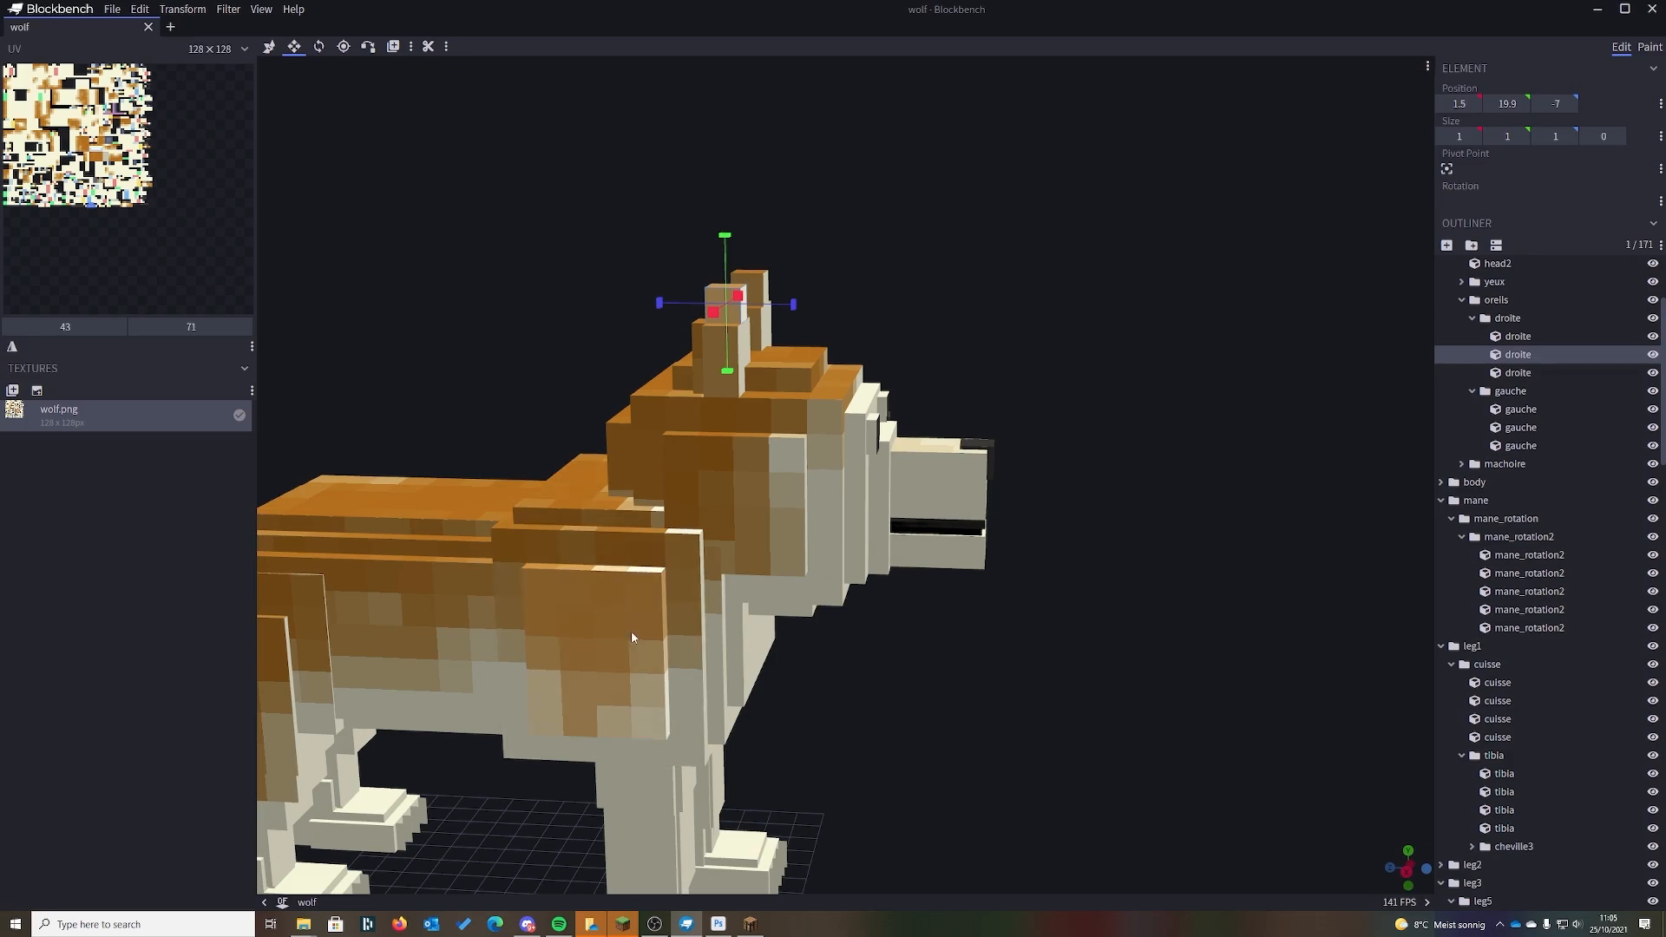
pyautogui.moveTo(958, 748); pyautogui.dragTo(792, 707)
pyautogui.scroll(4, 908, 705)
pyautogui.moveTo(1152, 701); pyautogui.dragTo(1142, 547, button='right')
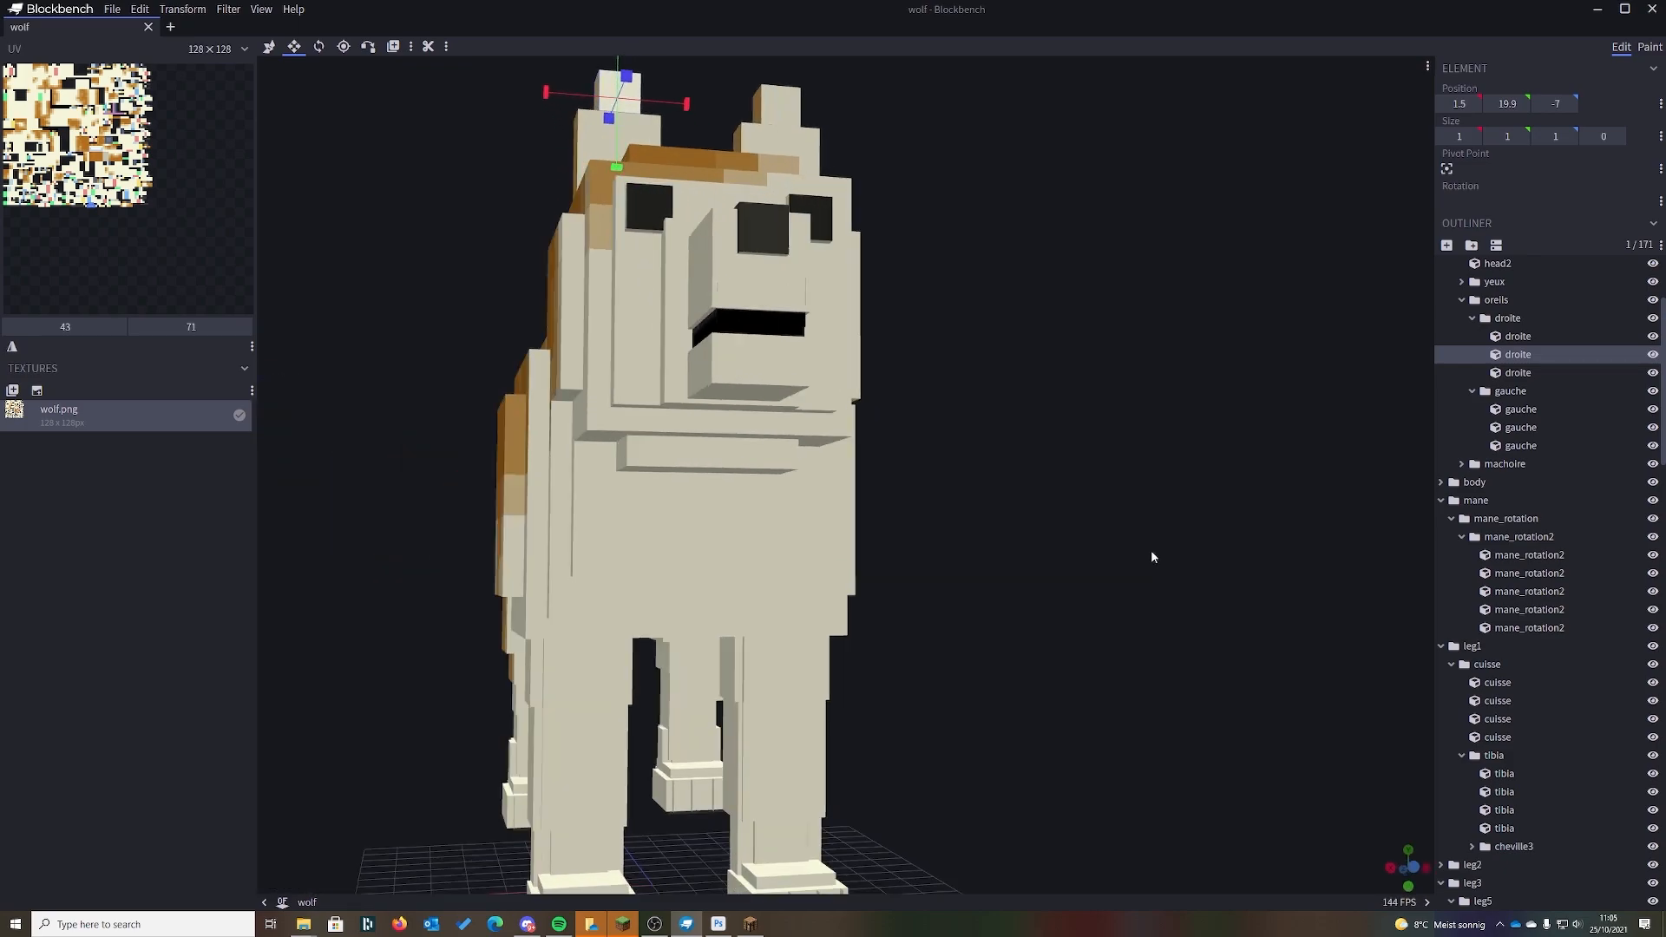
pyautogui.moveTo(1142, 553); pyautogui.dragTo(1288, 582)
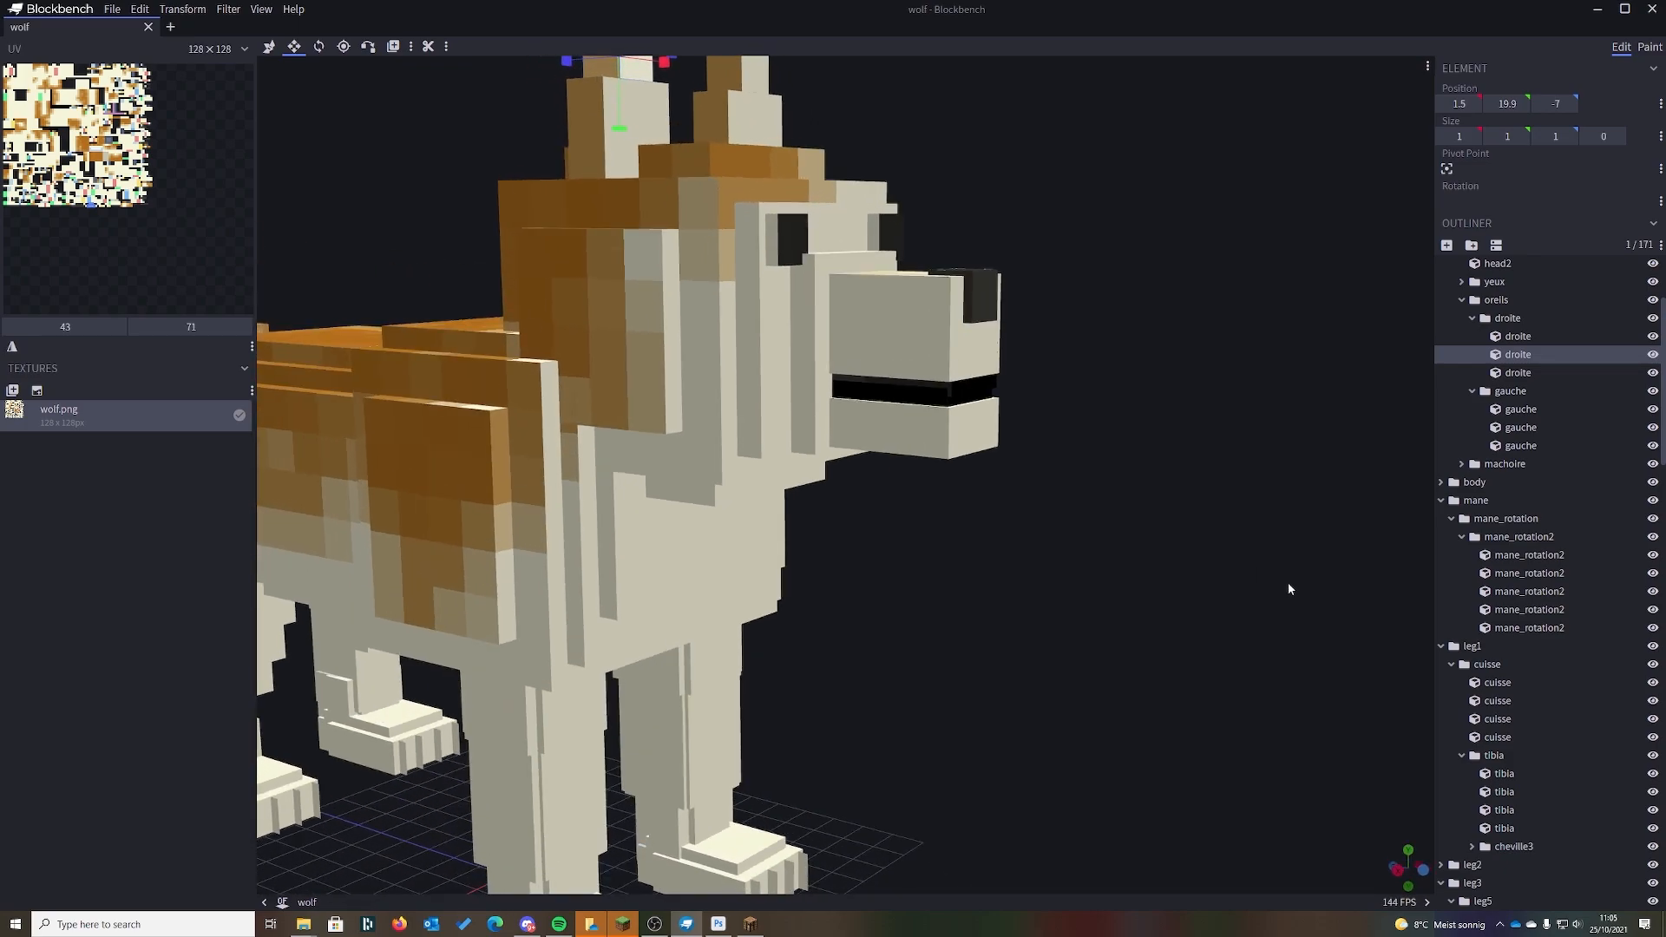
# - Switch to Paint mode and remove the wolf.png texture from the model
pyautogui.click(1651, 49)
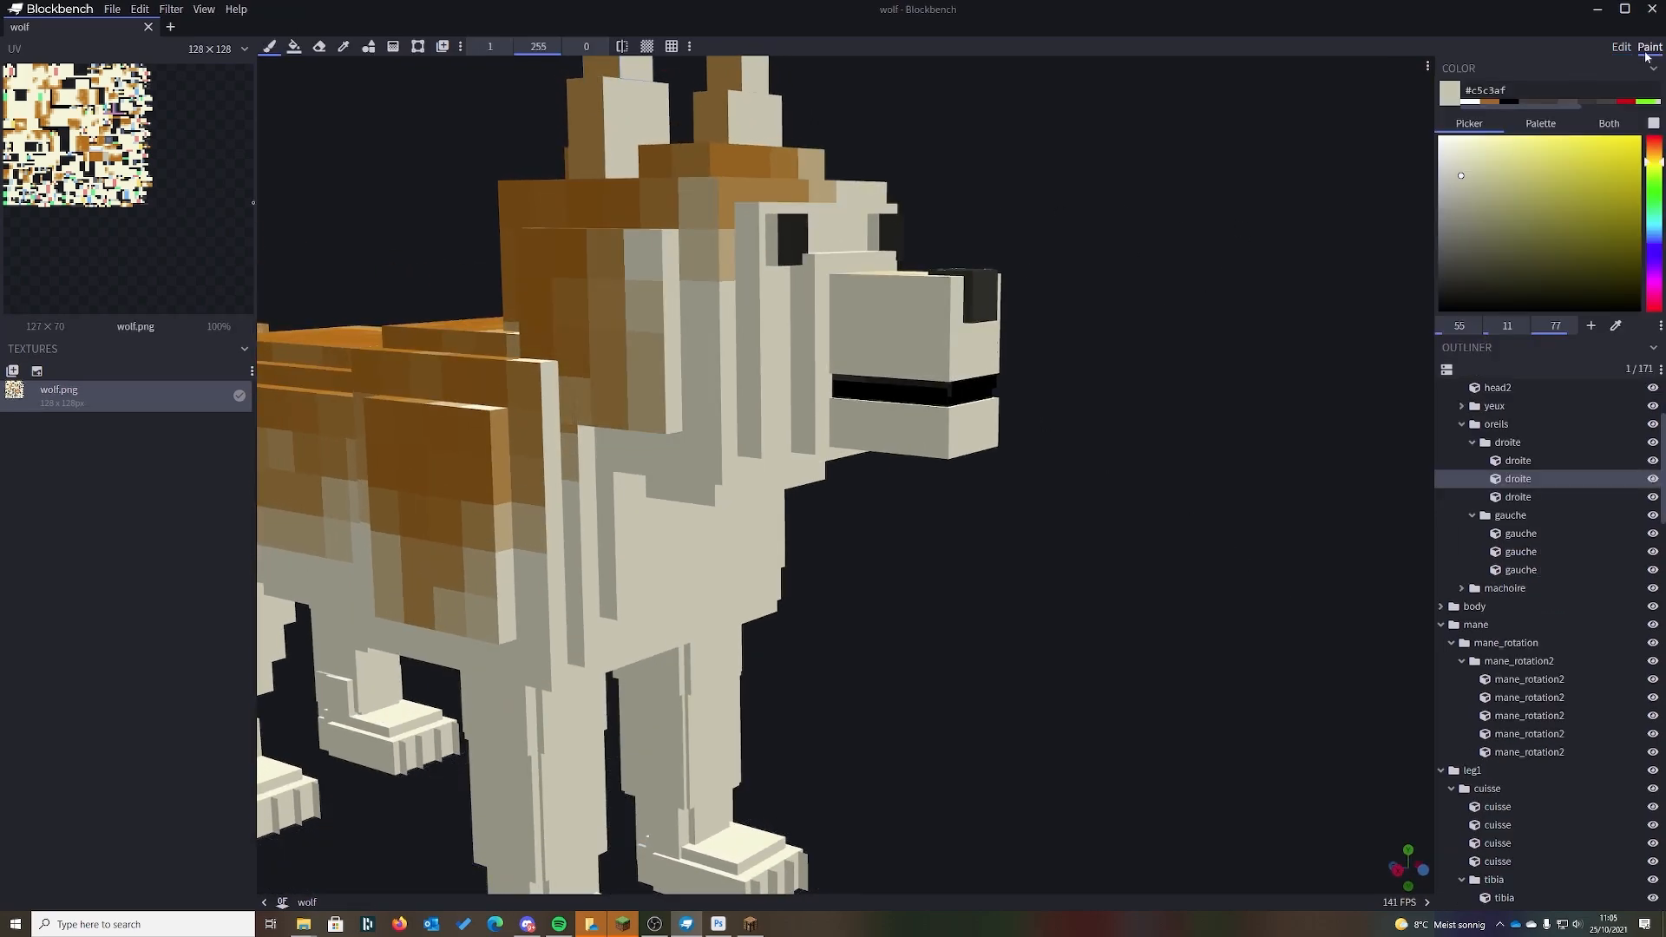
pyautogui.rightClick(138, 388)
pyautogui.rightClick(93, 408)
pyautogui.click(81, 397)
pyautogui.press('Delete')
# - Create a Texture Template named texture at resolution 16, with rearranged UVs, compressed template and power-of-2 size
pyautogui.click(36, 371)
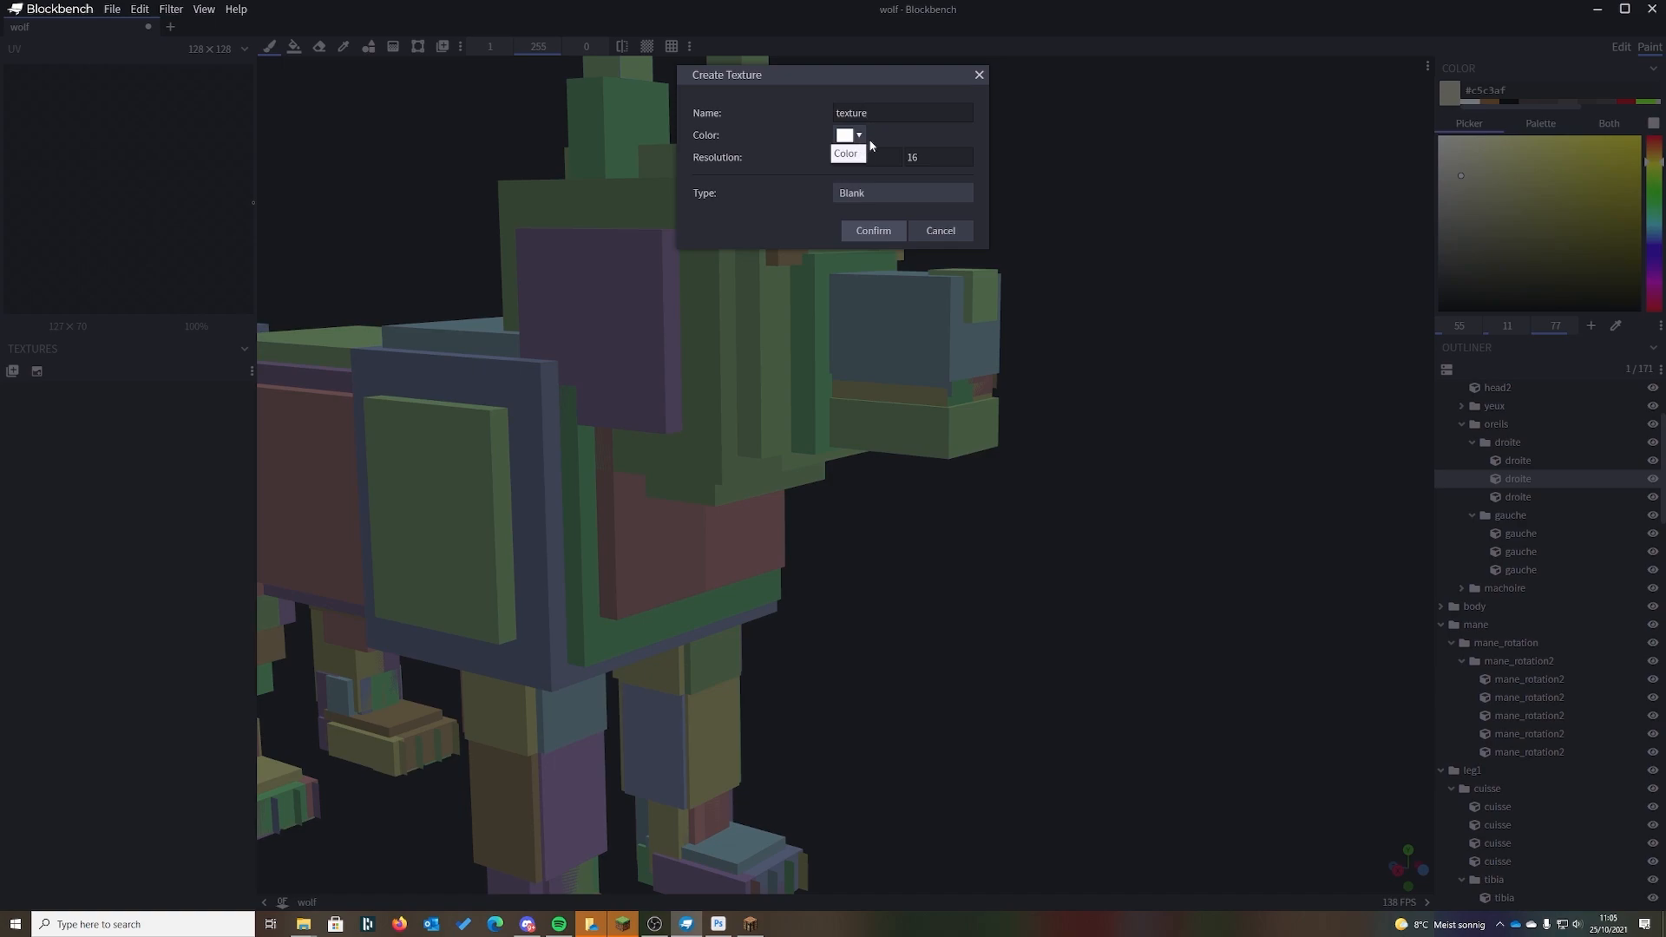
pyautogui.click(876, 192)
pyautogui.click(880, 227)
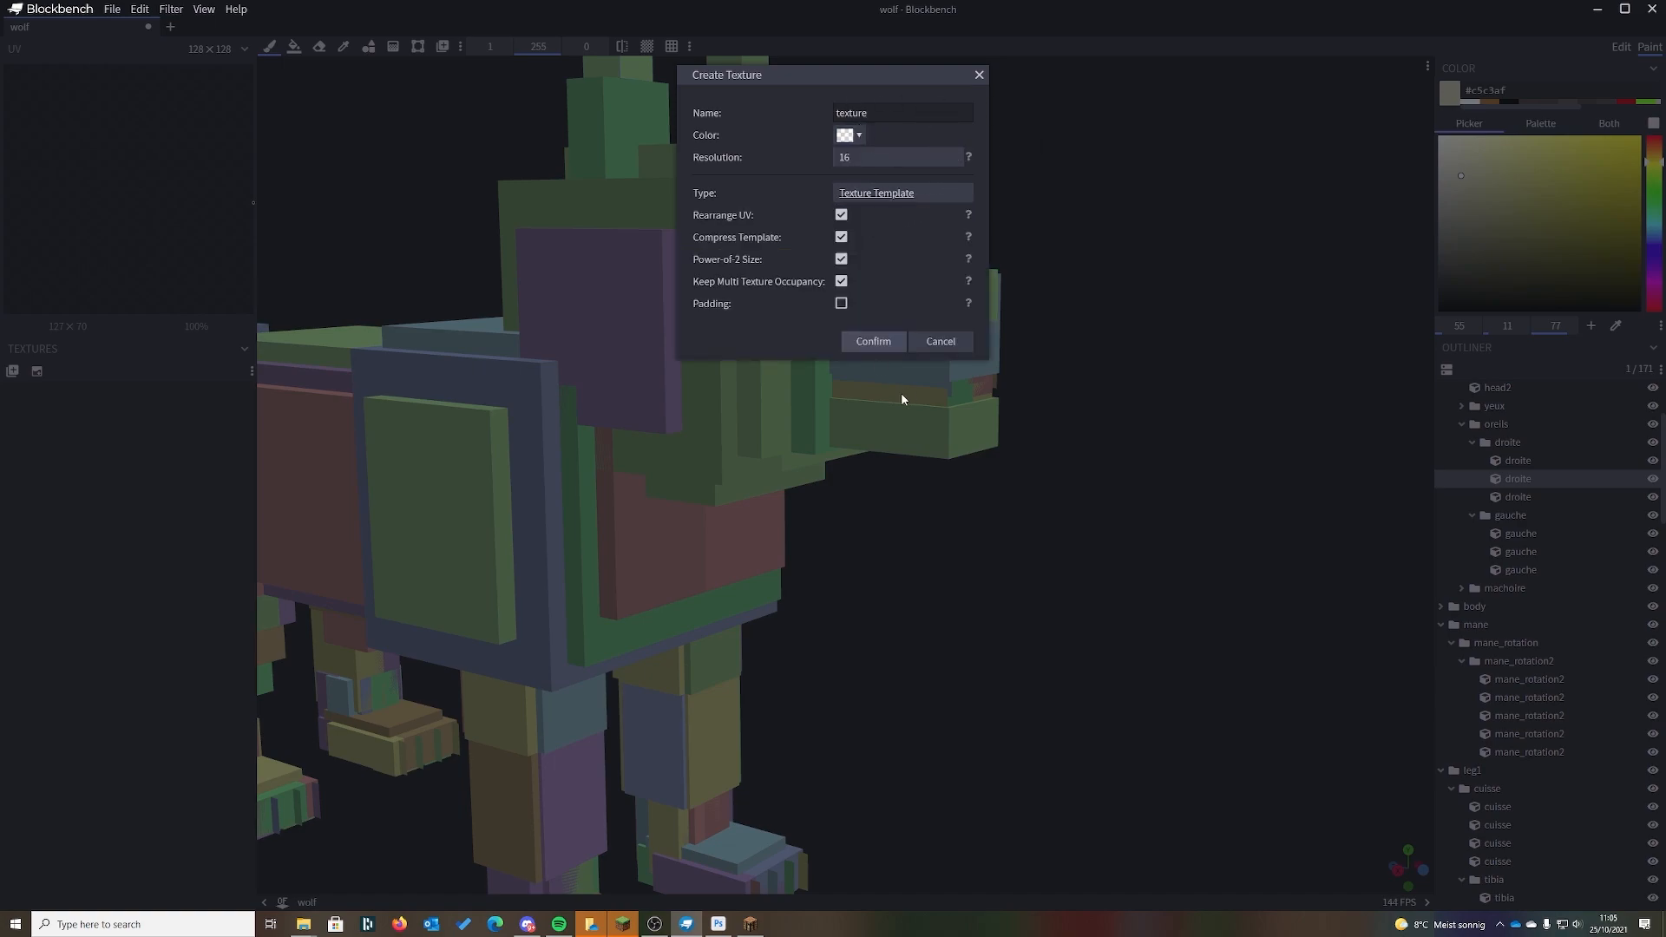
pyautogui.click(882, 345)
# - Examine the template-coloured wolf from the front and side to judge the head, neck and body areas
pyautogui.moveTo(1119, 520); pyautogui.dragTo(989, 529)
pyautogui.scroll(-2, 976, 543)
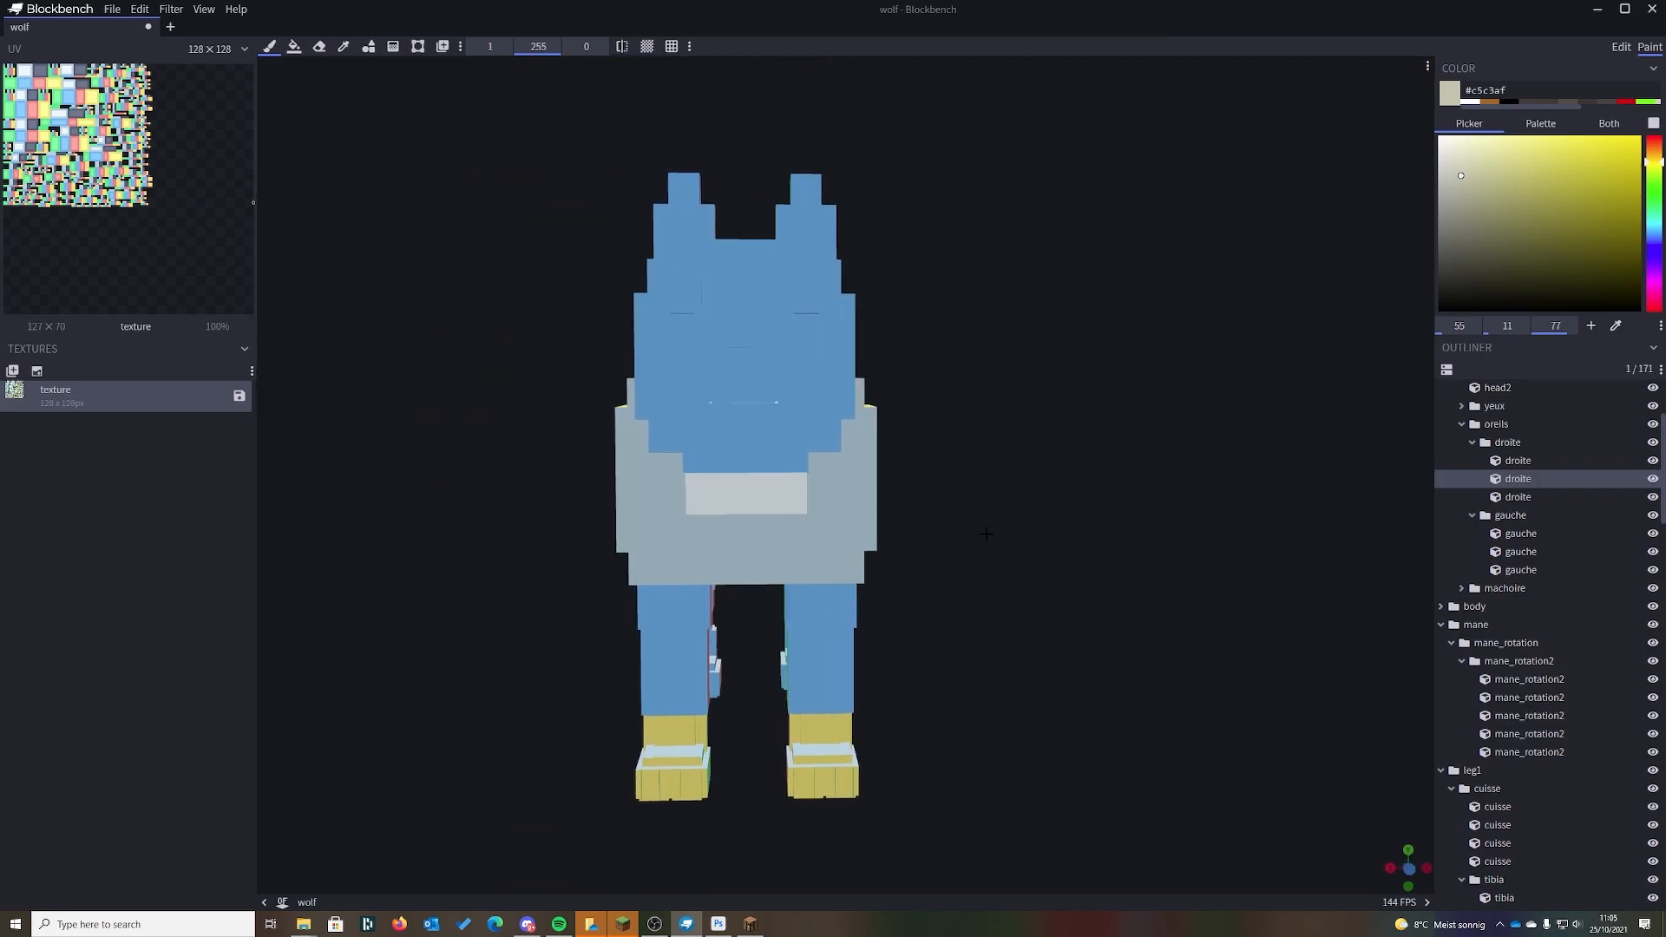
pyautogui.moveTo(989, 528); pyautogui.dragTo(1165, 529, button='right')
pyautogui.scroll(6, 1262, 515)
pyautogui.moveTo(1165, 529)
pyautogui.mouseDown()
pyautogui.moveTo(1266, 514)
pyautogui.moveTo(876, 540)
pyautogui.moveTo(1135, 530)
pyautogui.mouseUp()
pyautogui.scroll(-5, 1084, 531)
pyautogui.scroll(1, 1136, 530)
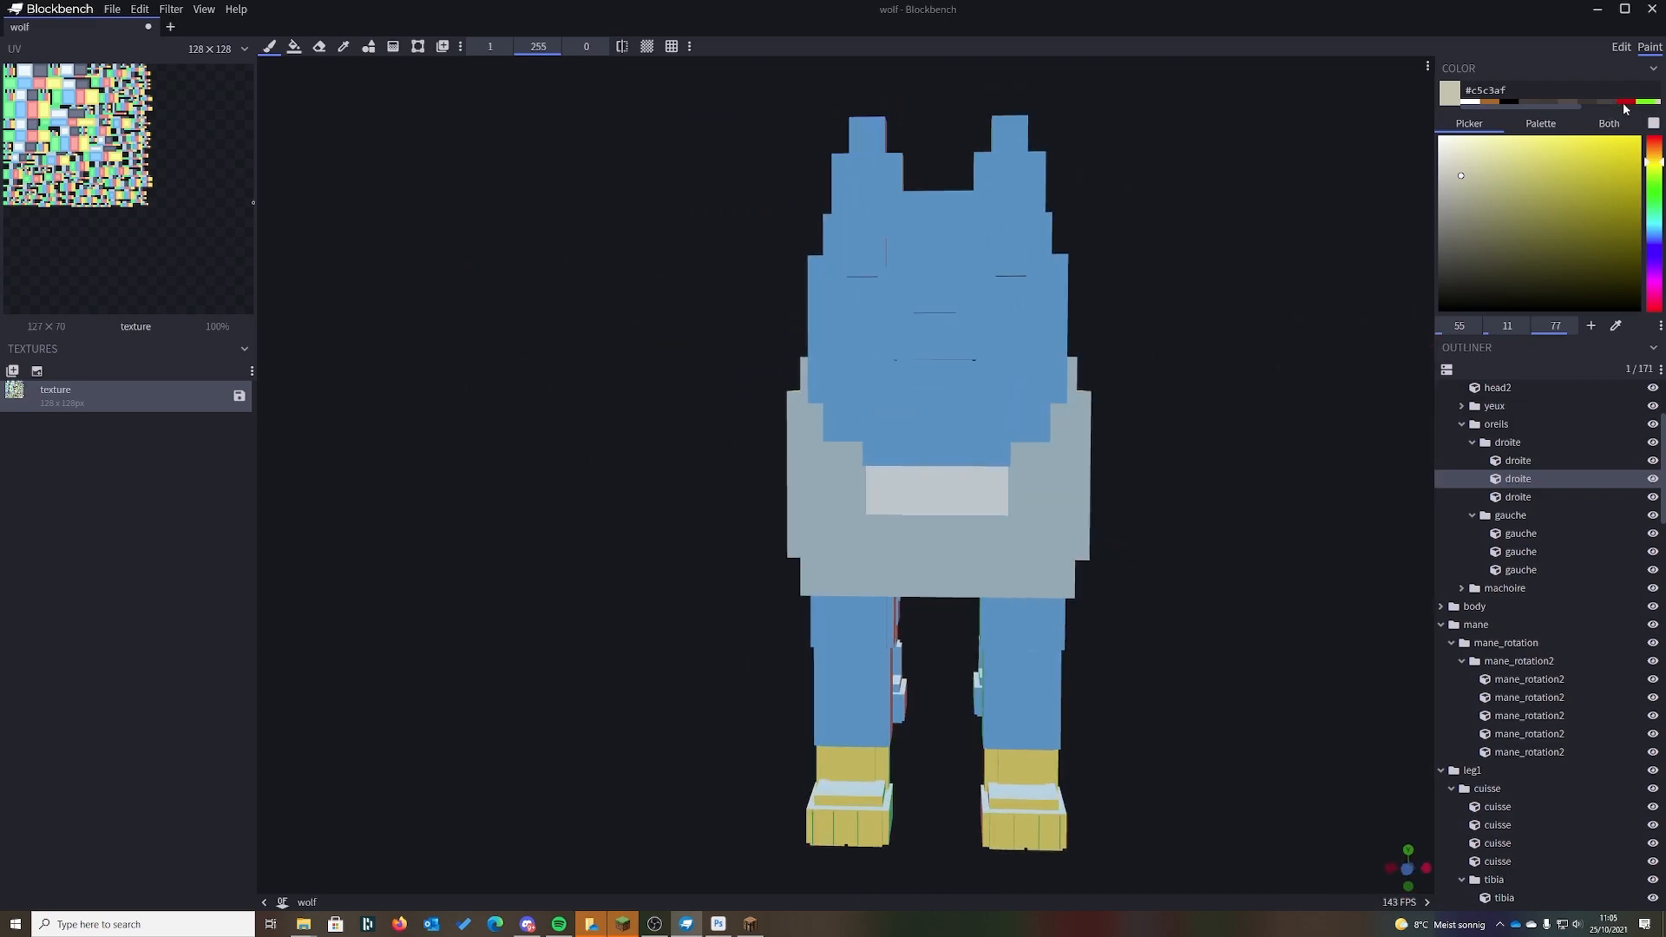
pyautogui.moveTo(1201, 409); pyautogui.dragTo(1292, 412)
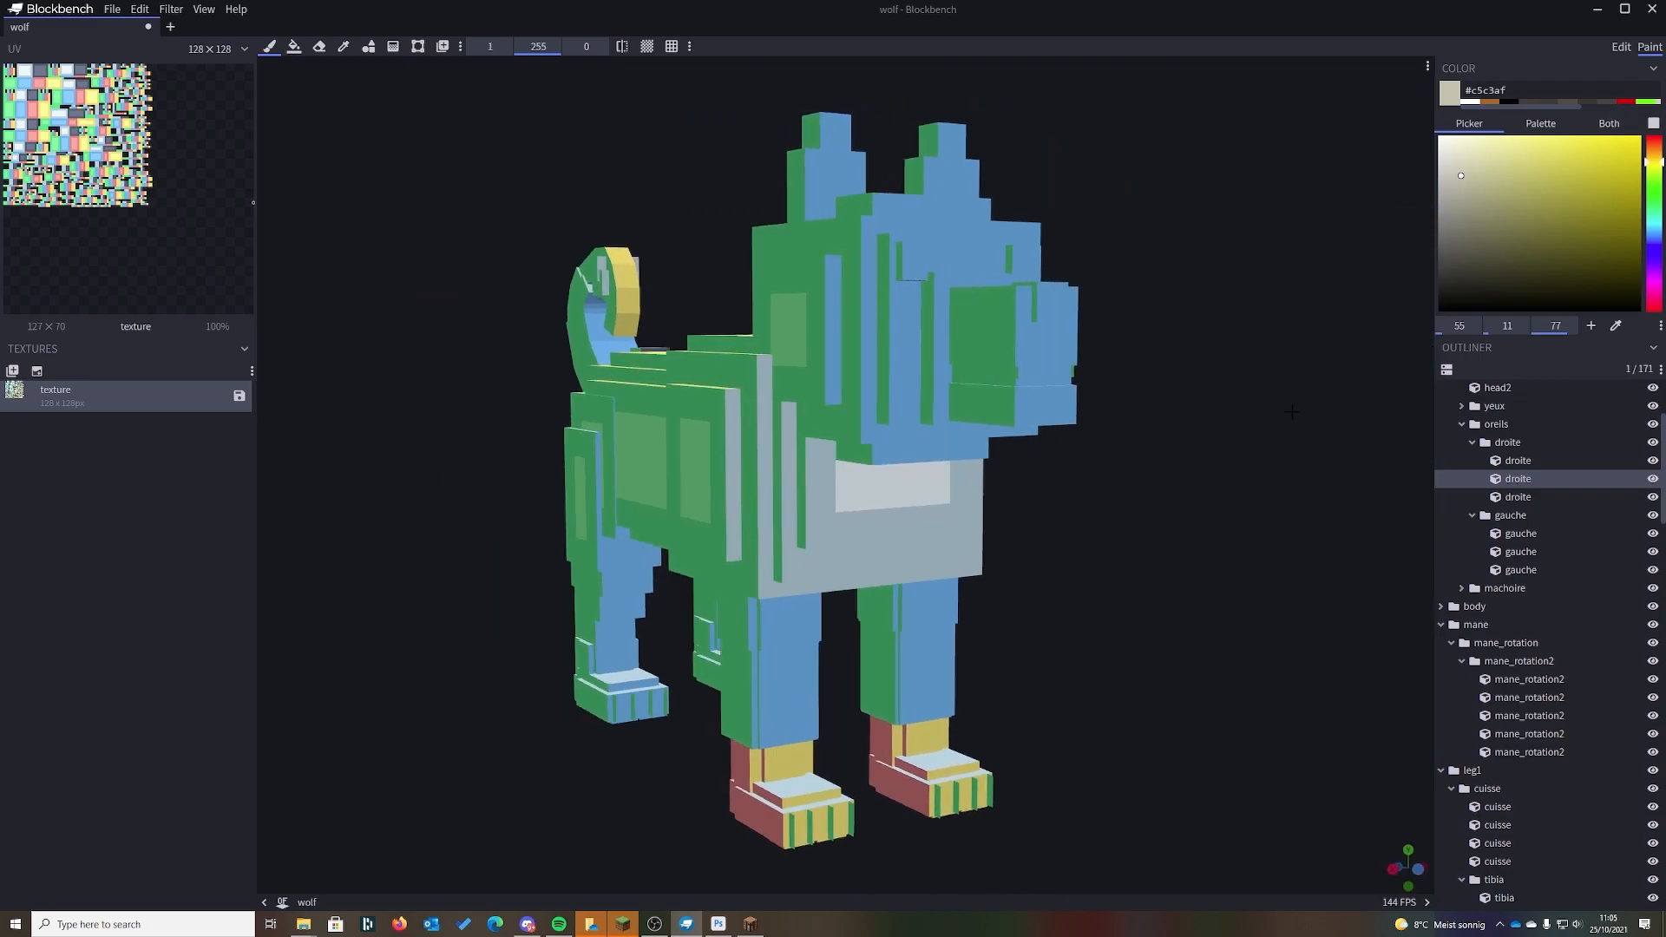
# - Set the paint colour to red #cc0000 for painting the wolf's chest below the jaw
pyautogui.click(1626, 101)
pyautogui.moveTo(1313, 282); pyautogui.dragTo(1243, 337)
pyautogui.moveTo(1183, 402); pyautogui.dragTo(891, 362)
pyautogui.moveTo(1138, 234); pyautogui.dragTo(549, 497)
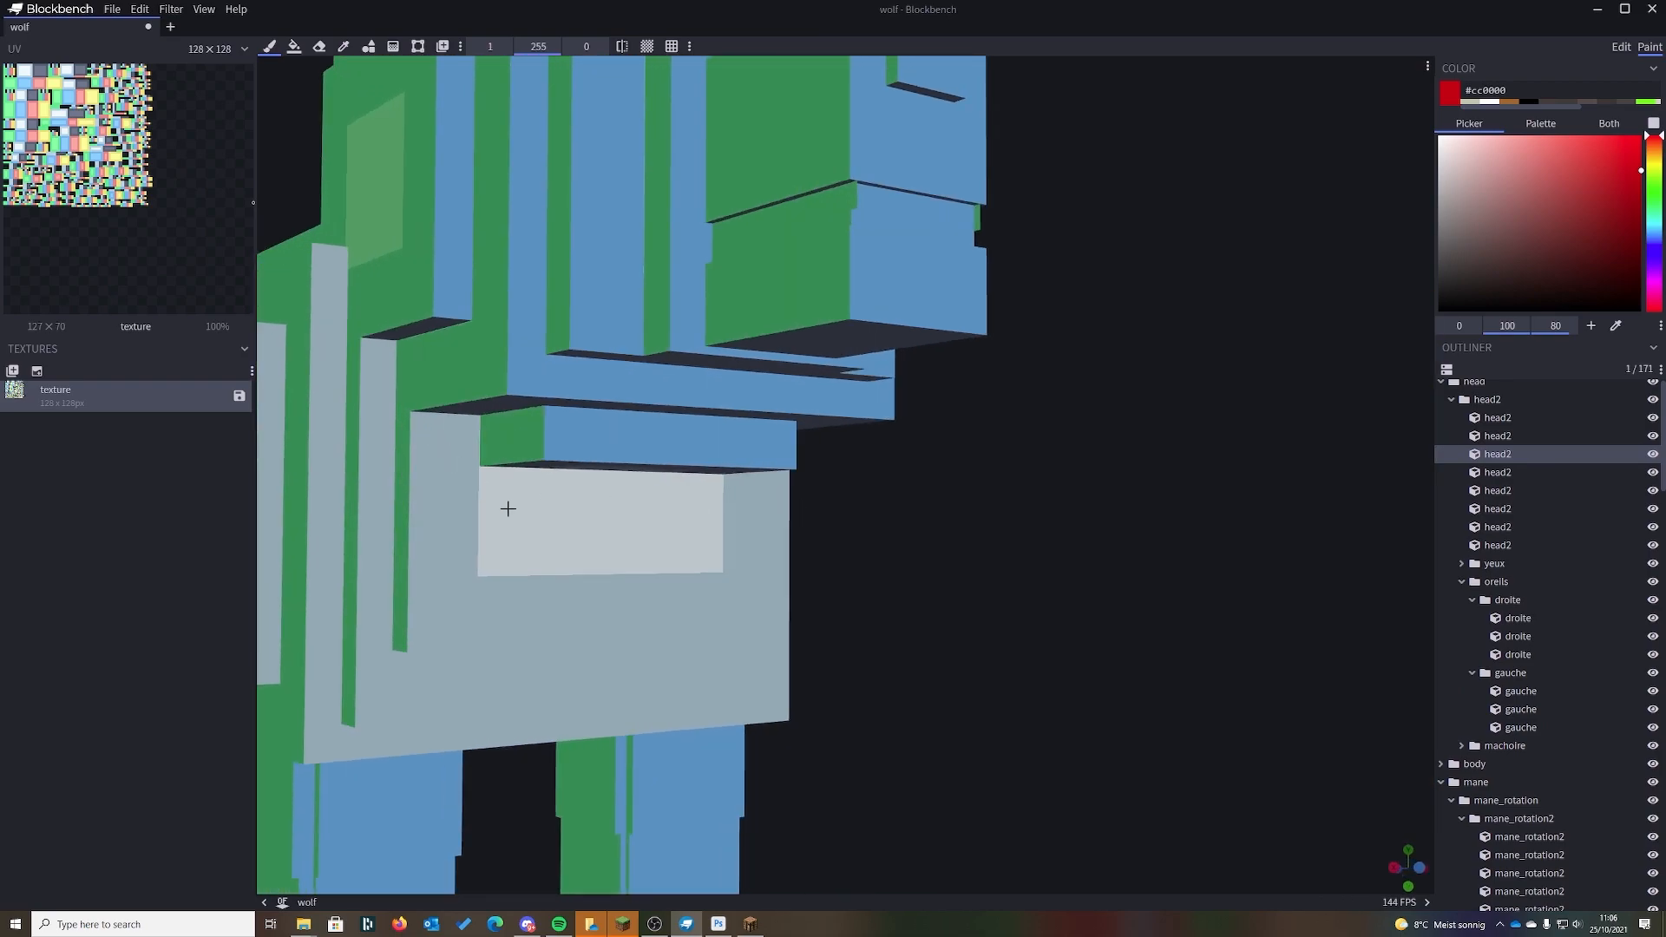
pyautogui.moveTo(1033, 540); pyautogui.dragTo(933, 547)
pyautogui.moveTo(1145, 533); pyautogui.dragTo(1231, 494, button='right')
pyautogui.moveTo(569, 399)
pyautogui.mouseDown()
pyautogui.moveTo(597, 444)
pyautogui.moveTo(720, 508)
pyautogui.moveTo(906, 508)
pyautogui.moveTo(900, 427)
pyautogui.mouseUp()
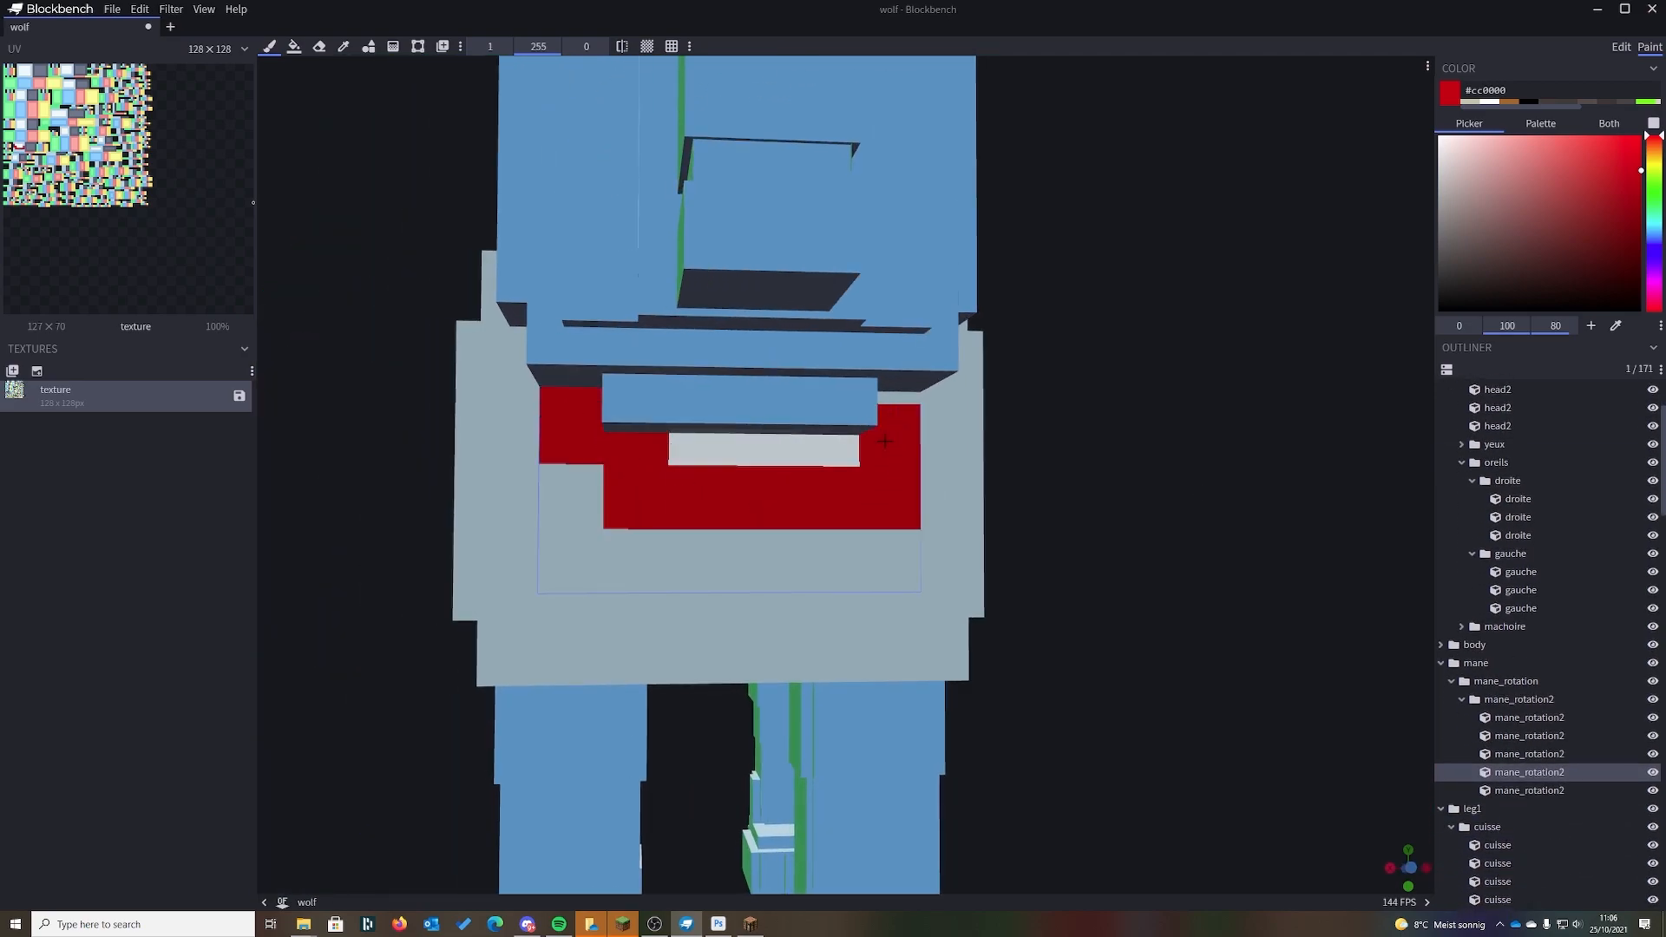
pyautogui.hotkey('ctrl', 'z')
pyautogui.click(590, 420)
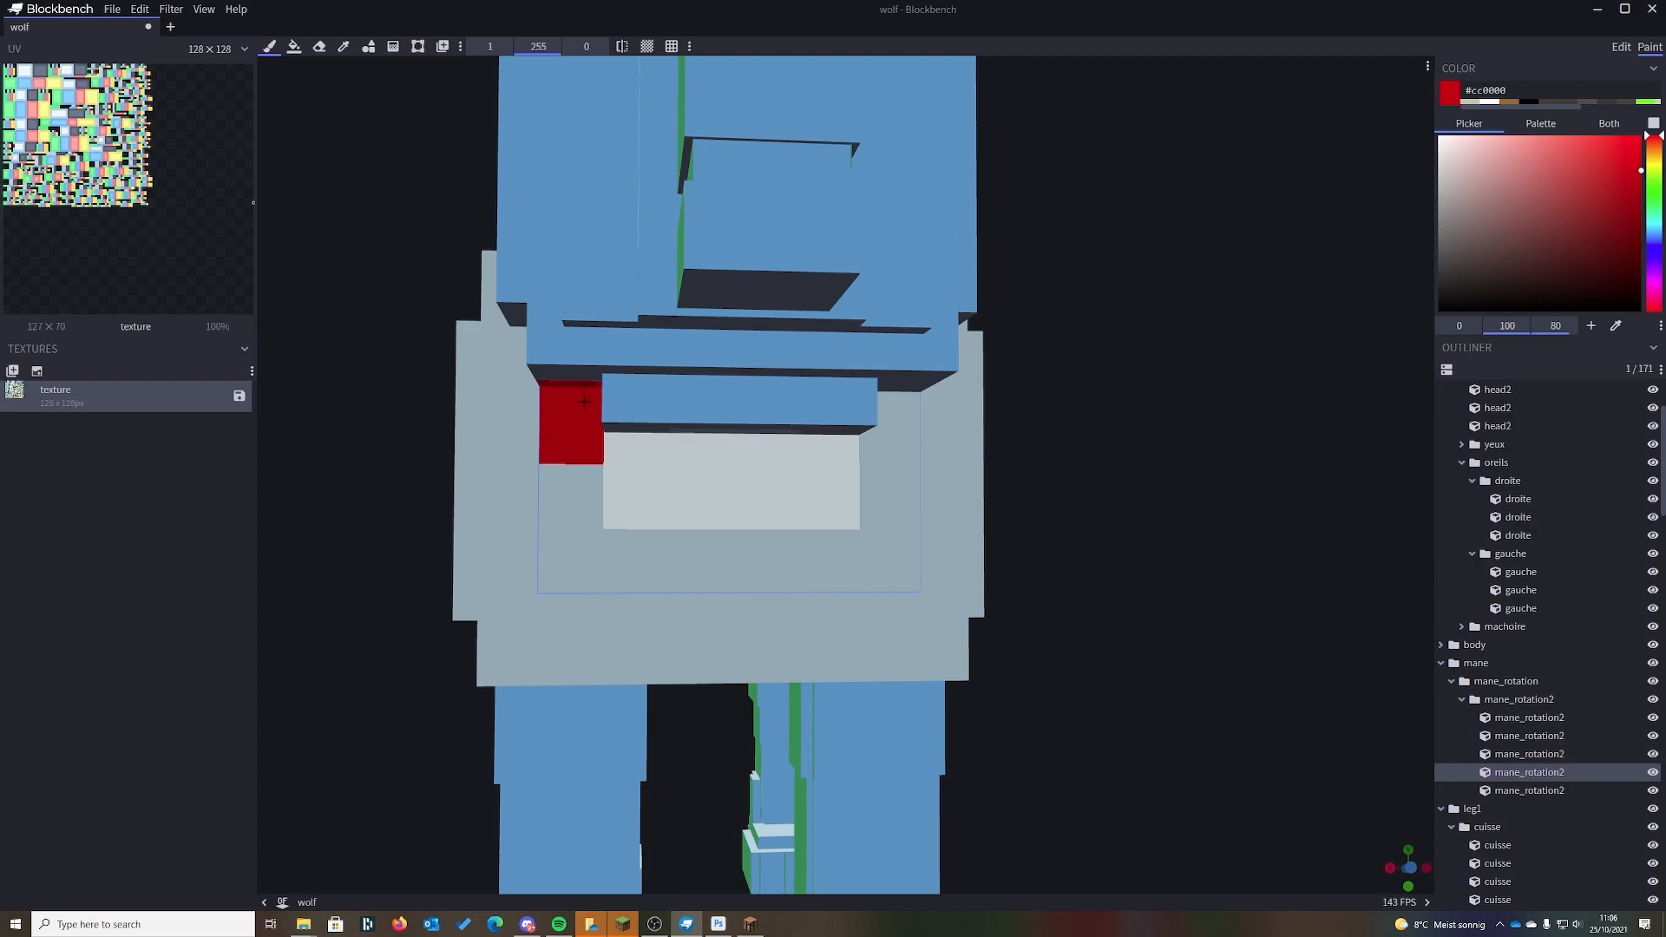
pyautogui.hotkey('ctrl', 'z')
# - Paint a red V-shaped collar on the wolf's chest below the jaw and a short red strip on the layer beneath it
pyautogui.click(570, 422)
pyautogui.moveTo(594, 436)
pyautogui.mouseDown()
pyautogui.moveTo(635, 447)
pyautogui.moveTo(638, 497)
pyautogui.moveTo(812, 497)
pyautogui.moveTo(837, 451)
pyautogui.moveTo(890, 433)
pyautogui.mouseUp()
pyautogui.moveTo(1177, 494)
pyautogui.mouseDown()
pyautogui.moveTo(847, 520)
pyautogui.moveTo(1141, 550)
pyautogui.moveTo(1116, 539)
pyautogui.moveTo(1231, 496)
pyautogui.moveTo(1164, 503)
pyautogui.moveTo(1190, 420)
pyautogui.mouseUp()
pyautogui.scroll(-2, 1142, 550)
pyautogui.moveTo(651, 512)
pyautogui.mouseDown()
pyautogui.moveTo(685, 481)
pyautogui.moveTo(725, 491)
pyautogui.mouseUp()
pyautogui.moveTo(665, 557); pyautogui.dragTo(750, 553)
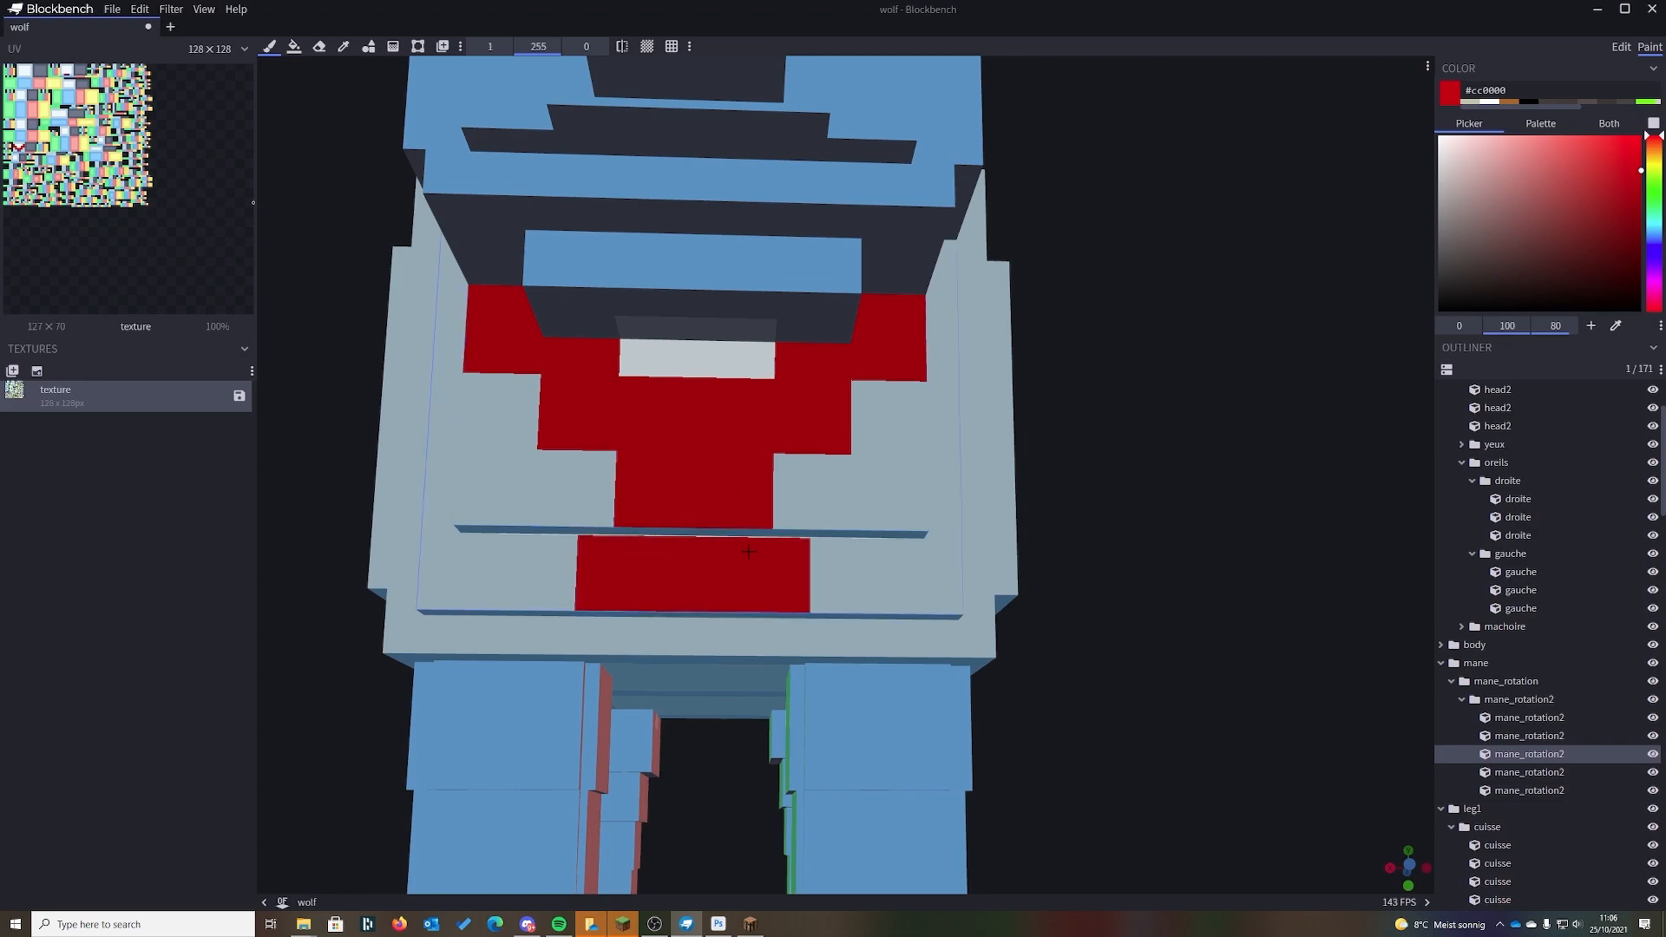
pyautogui.moveTo(1163, 560); pyautogui.dragTo(1272, 454)
pyautogui.scroll(-5, 1480, 559)
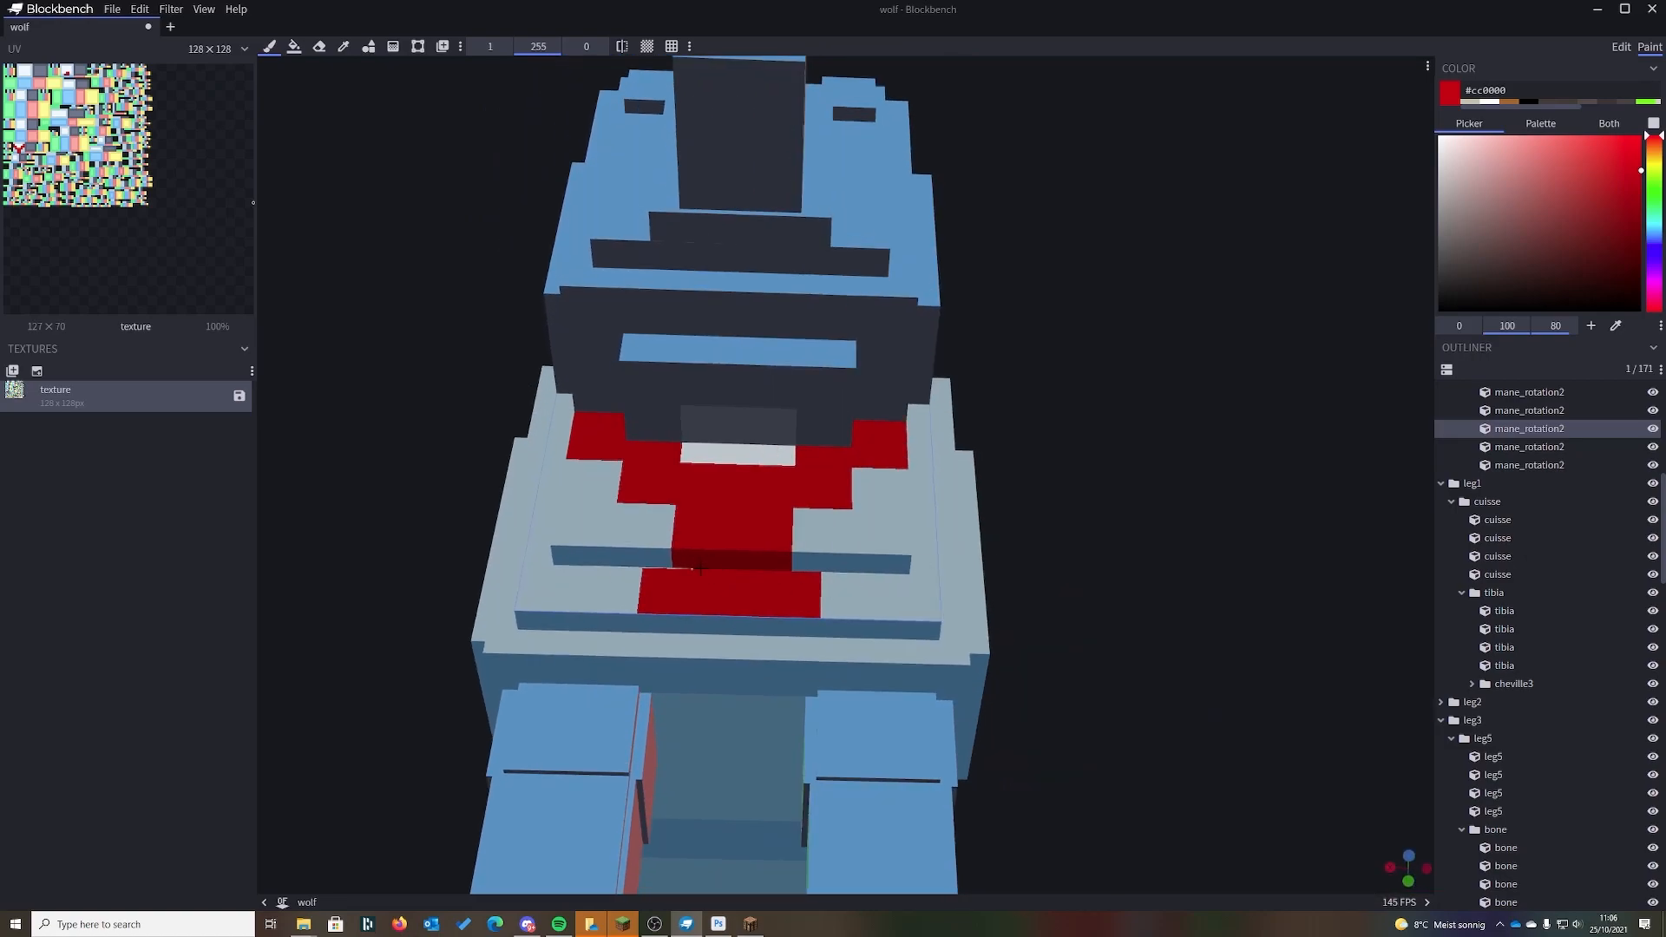
pyautogui.moveTo(1142, 525); pyautogui.dragTo(1162, 612)
# - Save the texture as wolf_collar.png in testentity's assets/minecraft/textures/entity/wolf folder, replacing the existing file
pyautogui.rightClick(114, 398)
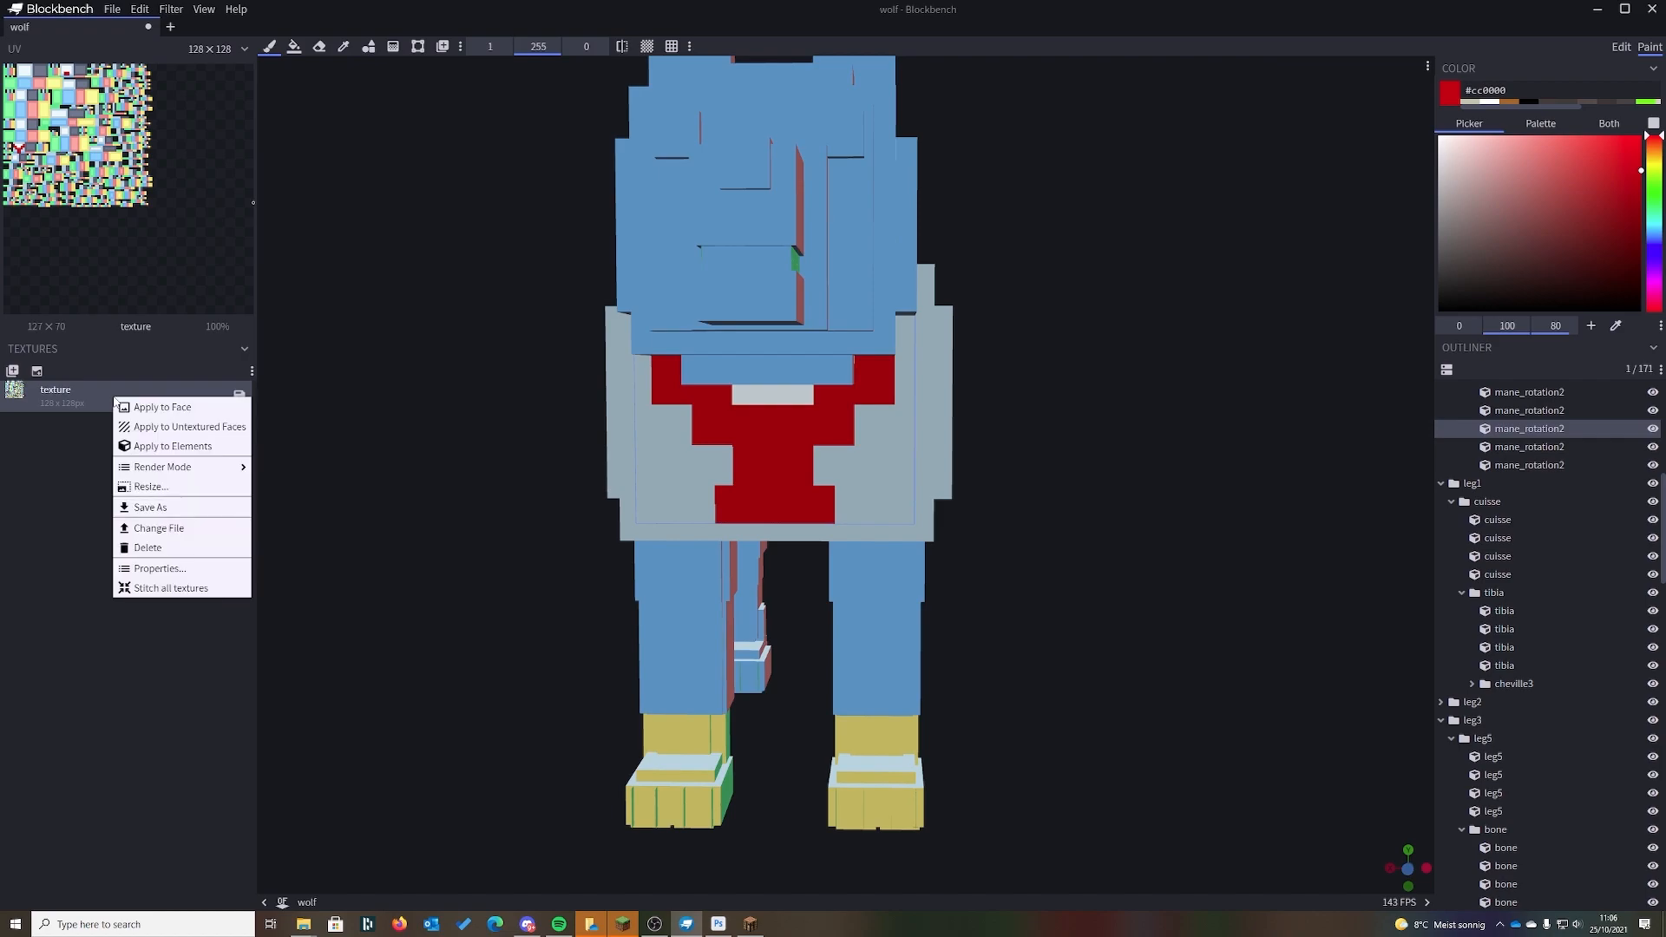
pyautogui.click(181, 506)
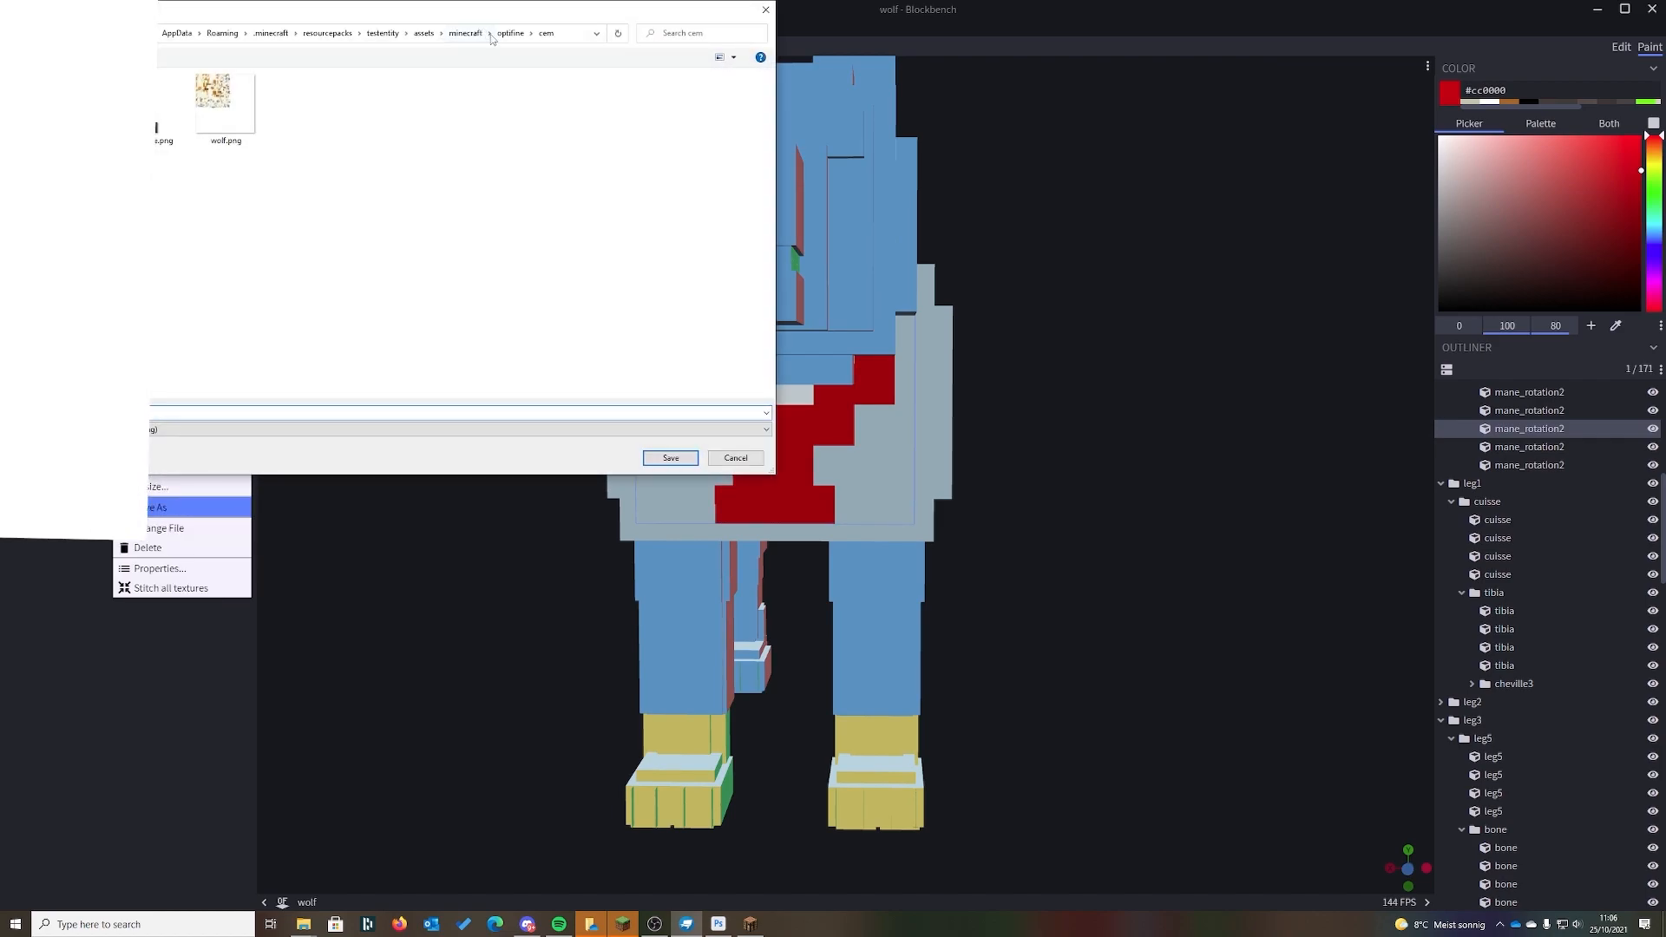
pyautogui.doubleClick(246, 97)
pyautogui.doubleClick(174, 112)
pyautogui.doubleClick(178, 97)
pyautogui.doubleClick(170, 99)
pyautogui.click(223, 117)
pyautogui.doubleClick(230, 125)
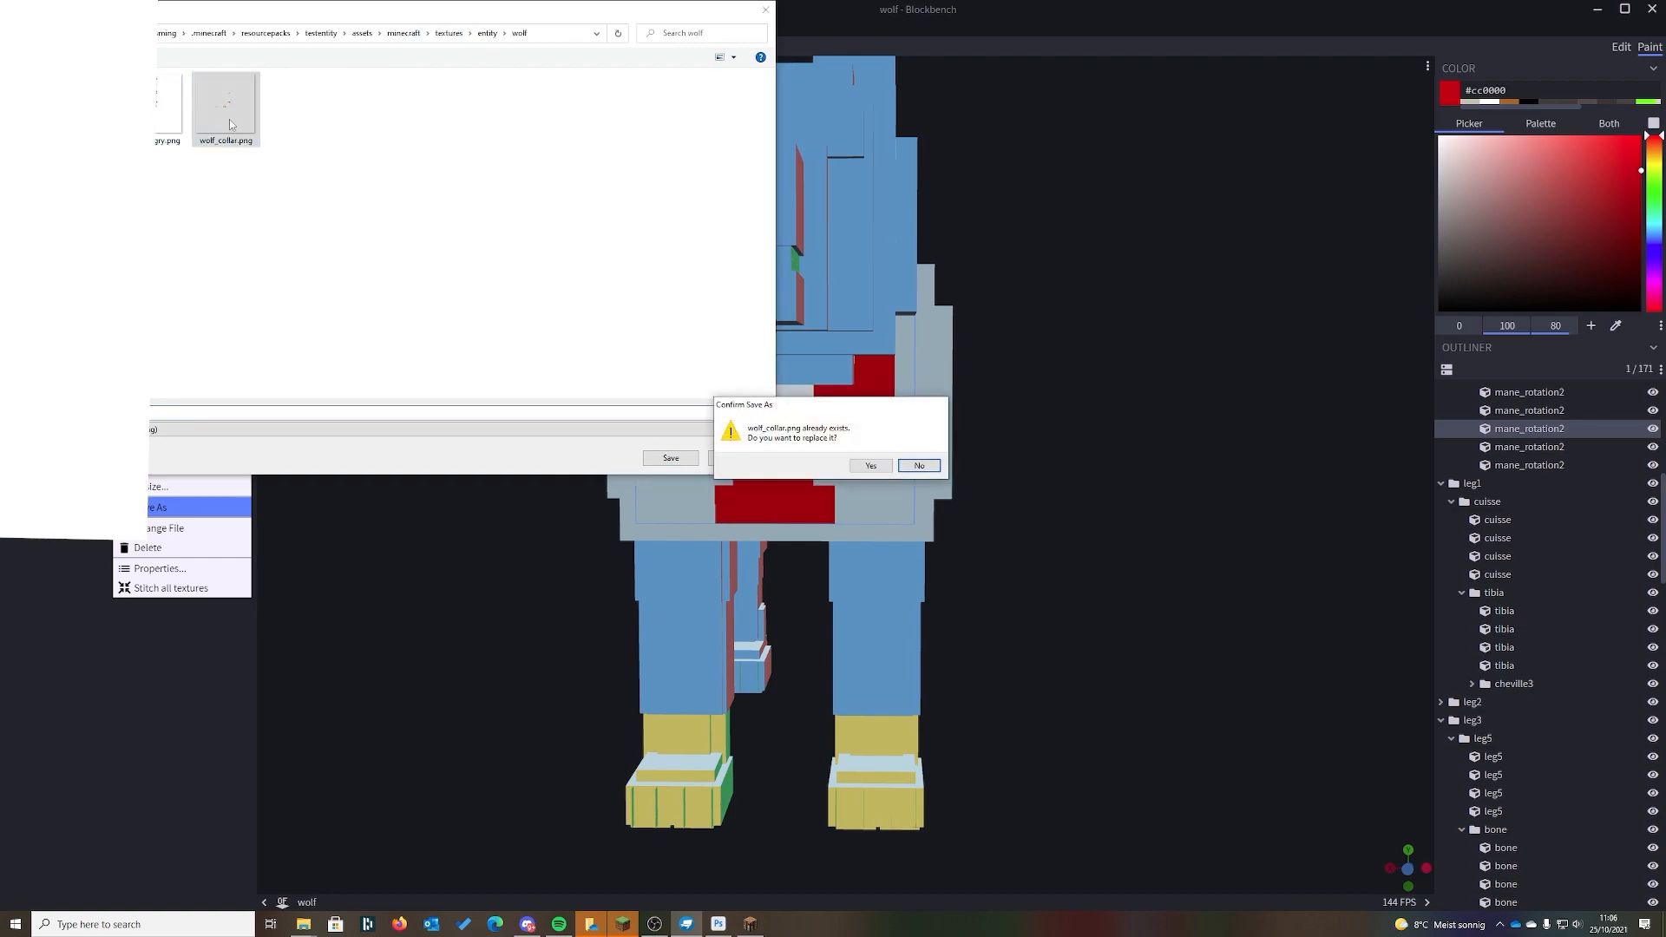
pyautogui.click(869, 466)
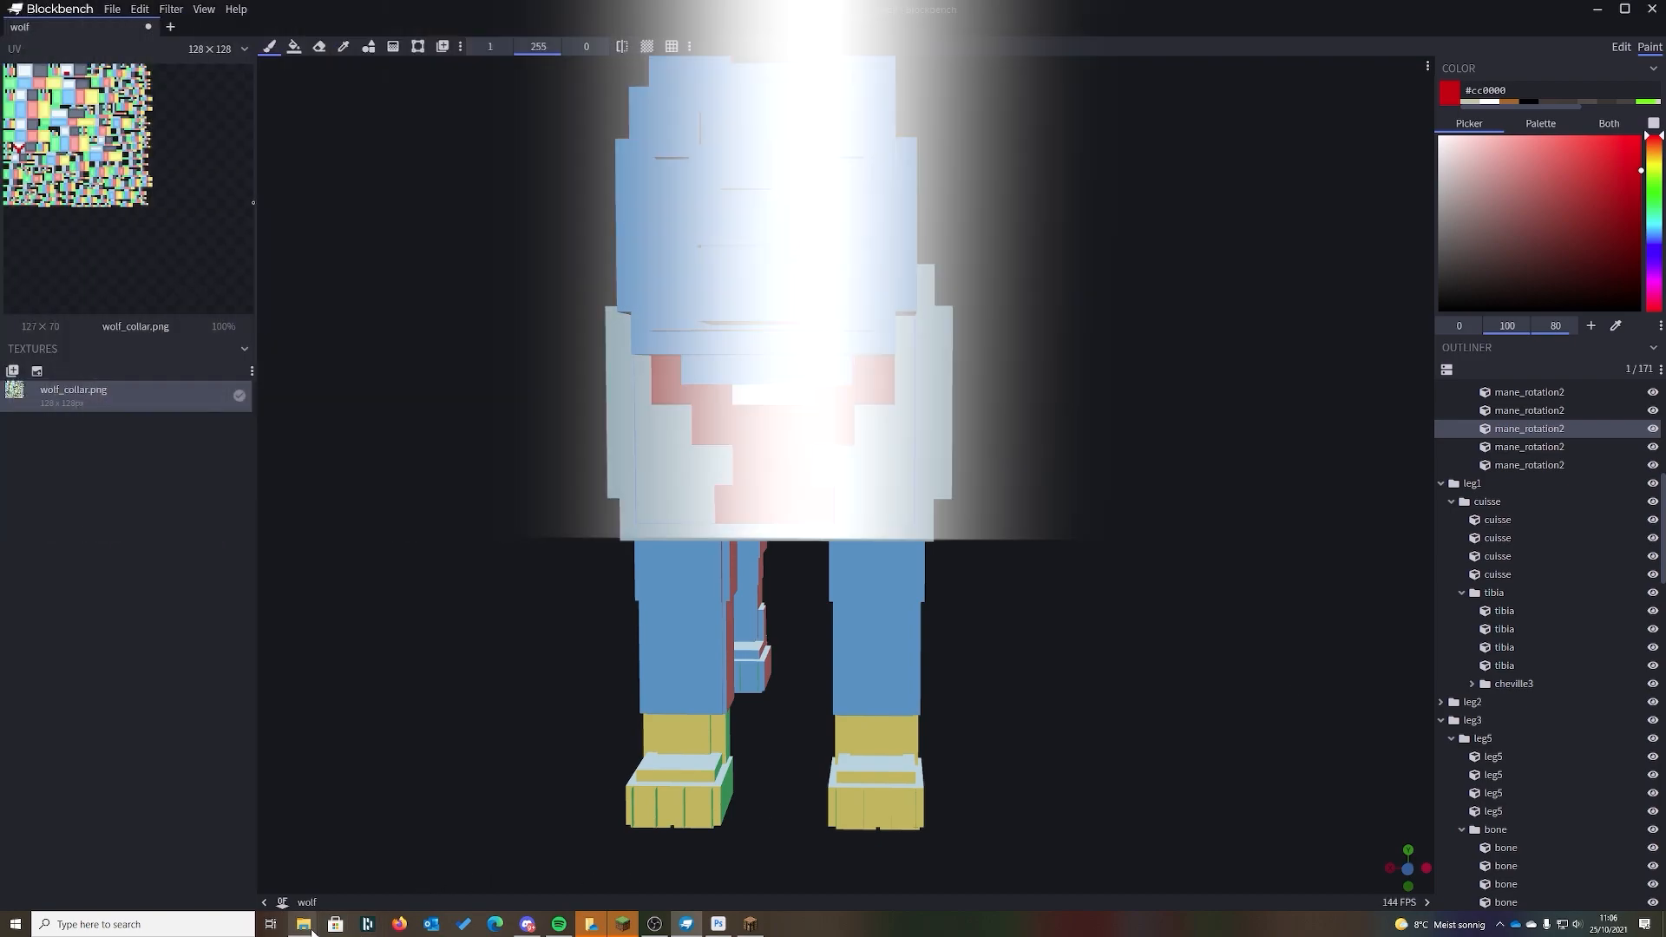
# - Open wolf_collar.png from the wolf texture folder in Photoshop and update it from the changed file on disk
pyautogui.moveTo(303, 924)
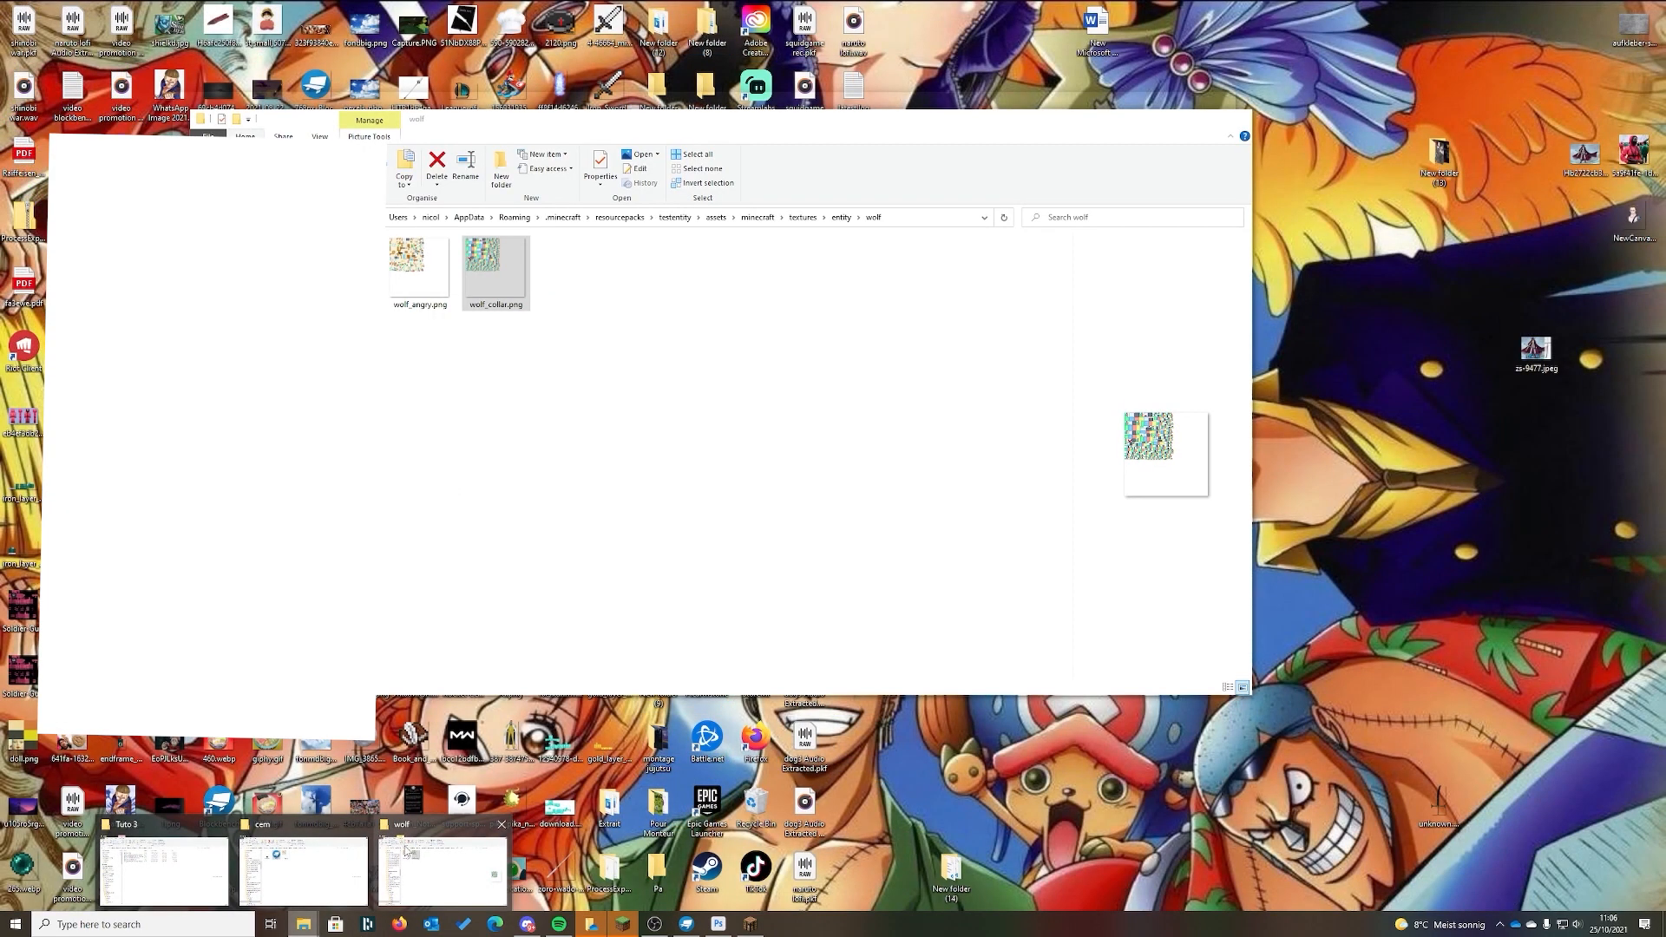
pyautogui.click(413, 854)
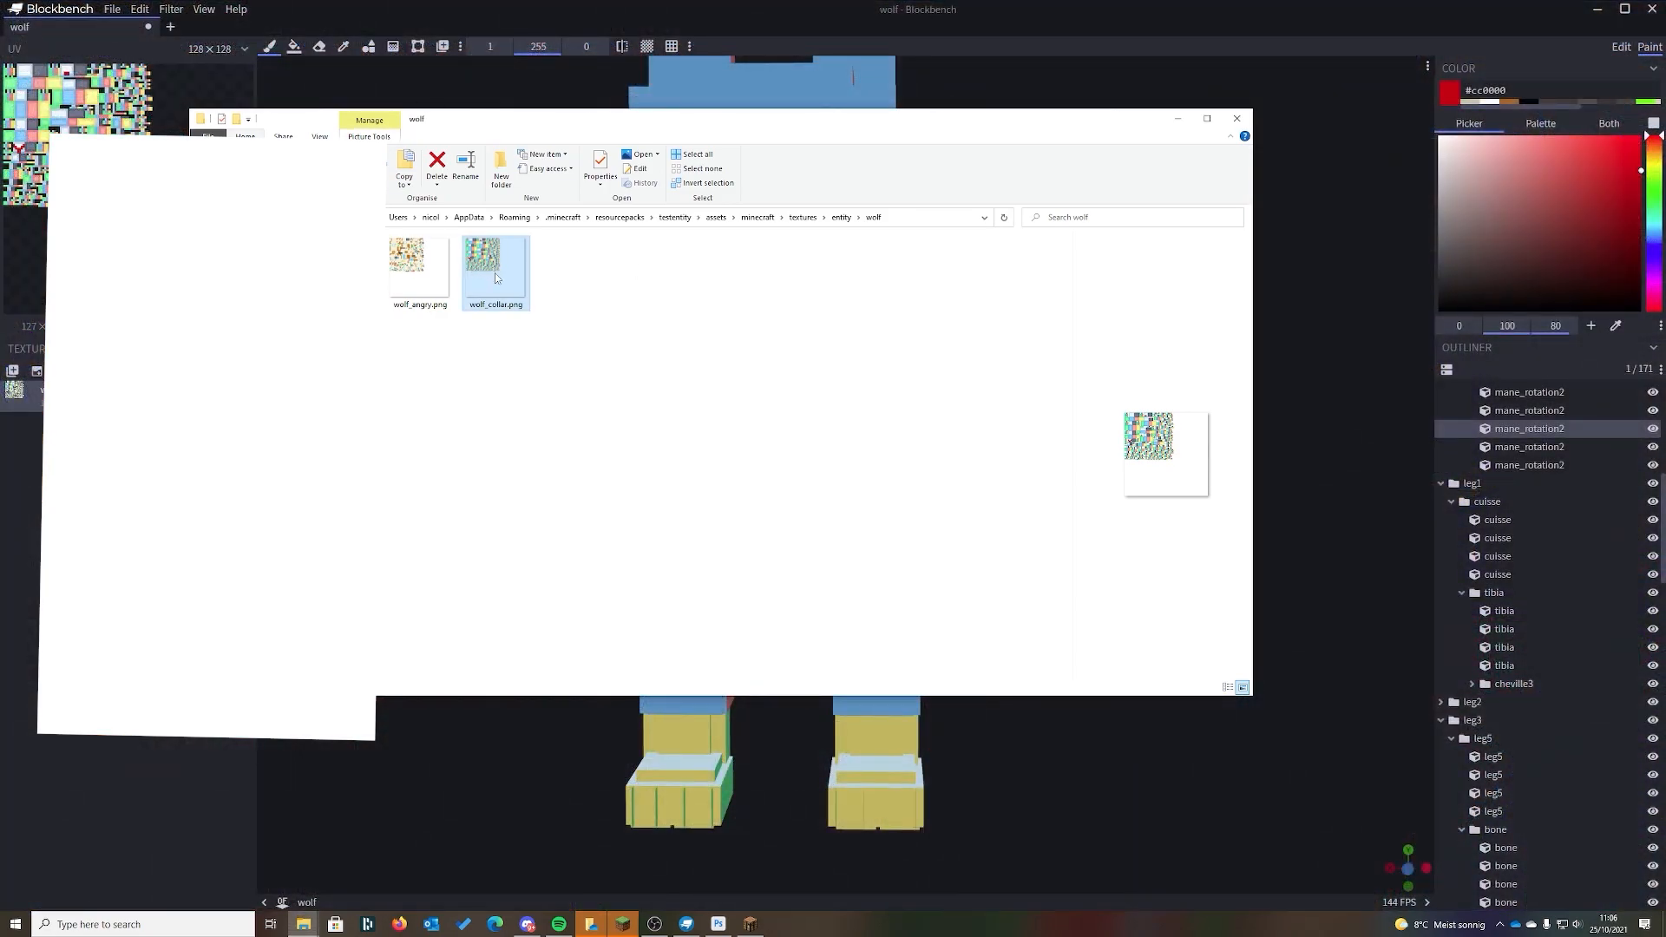
pyautogui.rightClick(494, 273)
pyautogui.moveTo(650, 509)
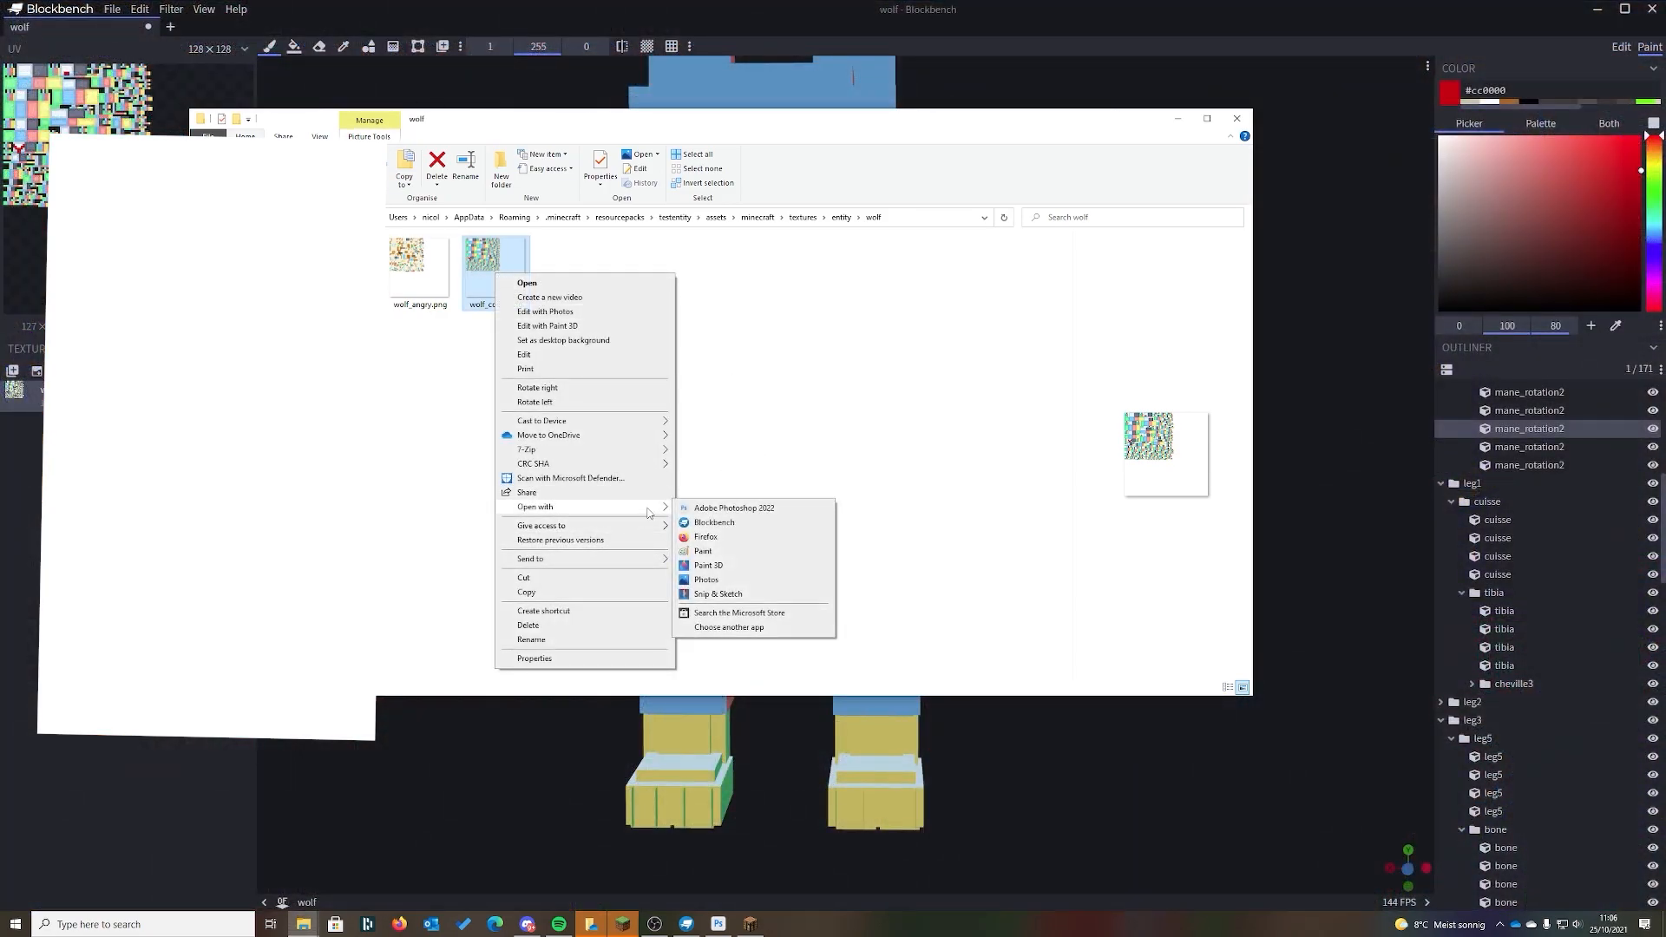
pyautogui.click(711, 510)
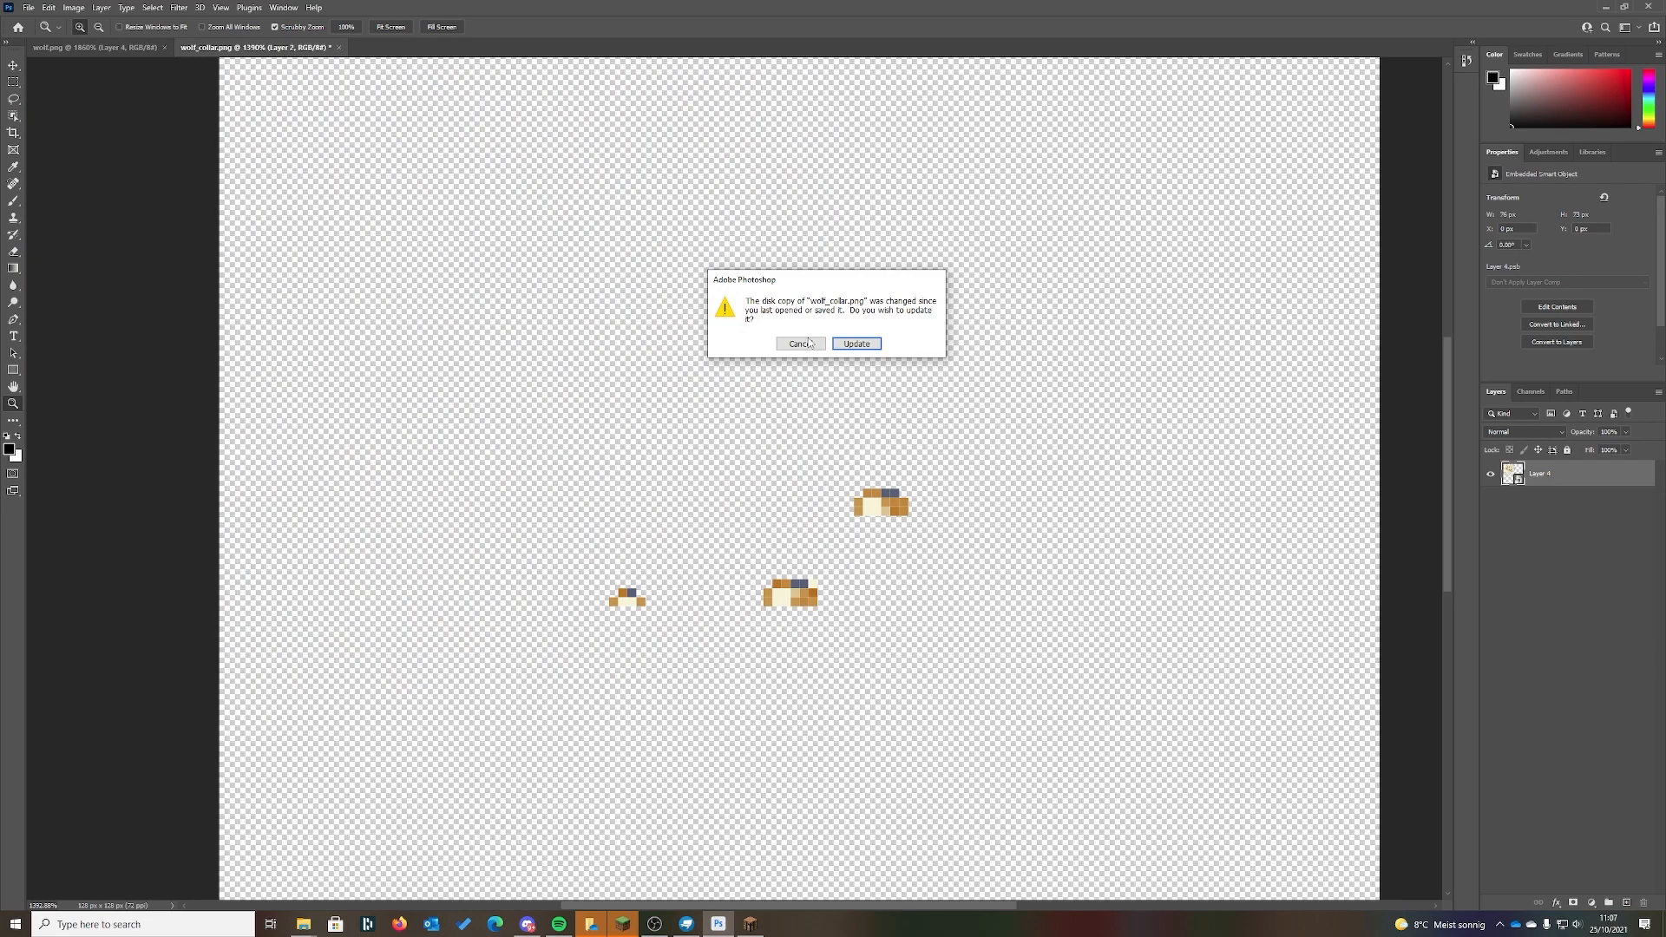
pyautogui.click(840, 344)
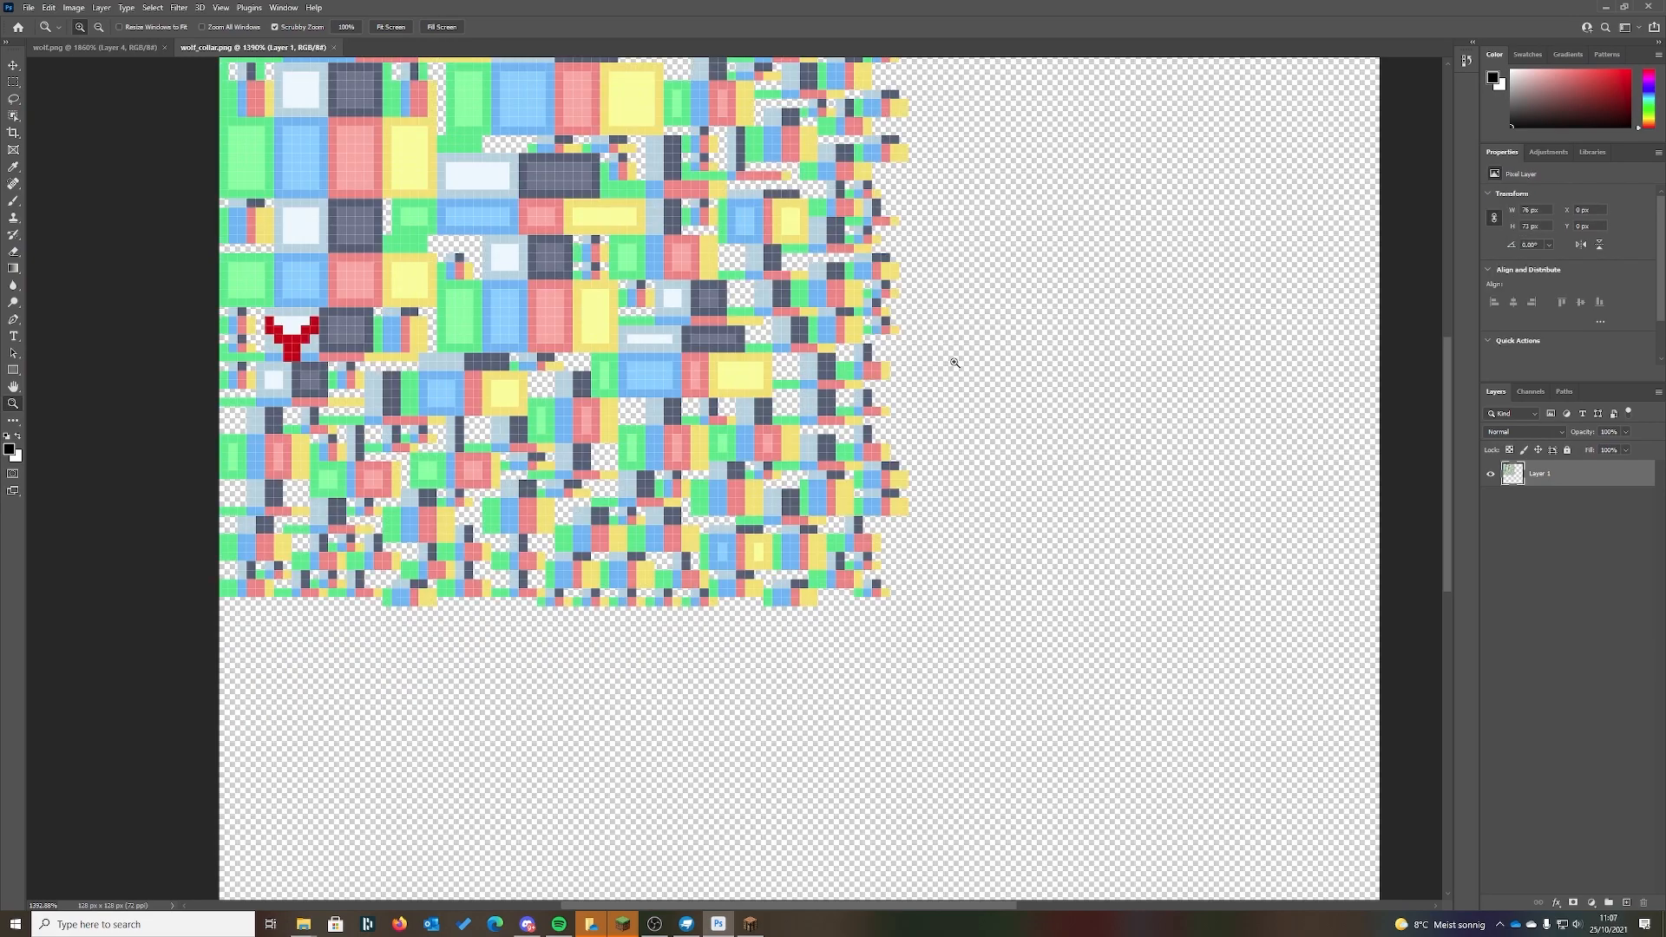
# - Copy the red V-shaped area and the small red strip to a new layer and delete the original template layer
pyautogui.moveTo(1085, 406); pyautogui.dragTo(1029, 424)
pyautogui.moveTo(1035, 266); pyautogui.dragTo(1088, 283)
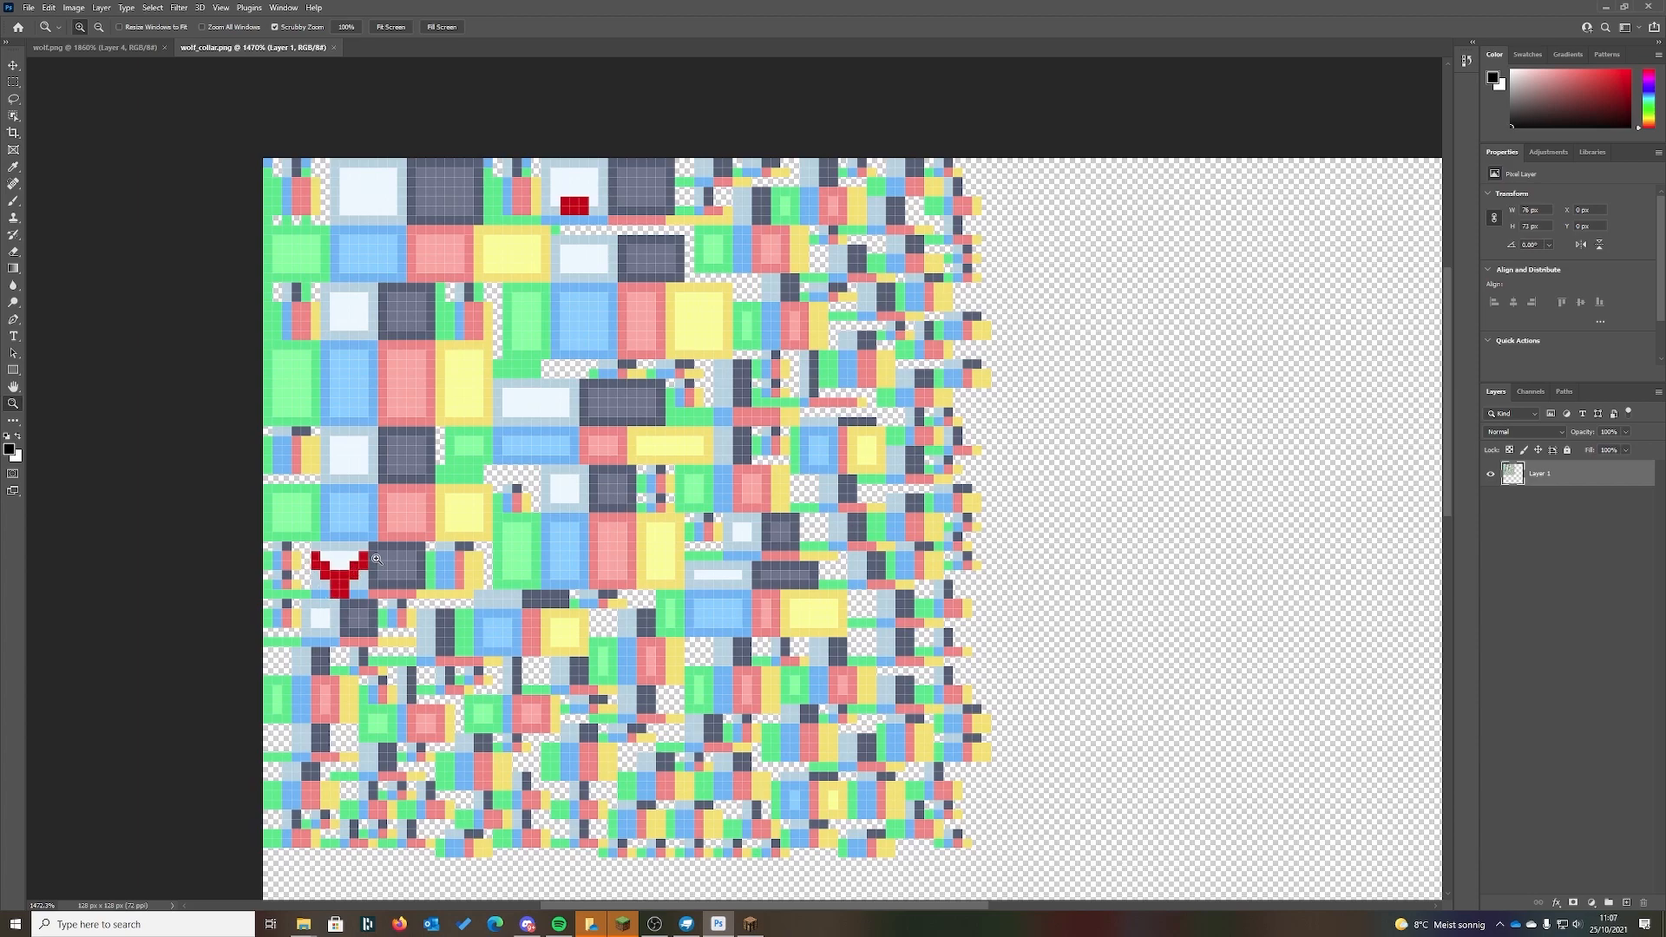
pyautogui.click(14, 81)
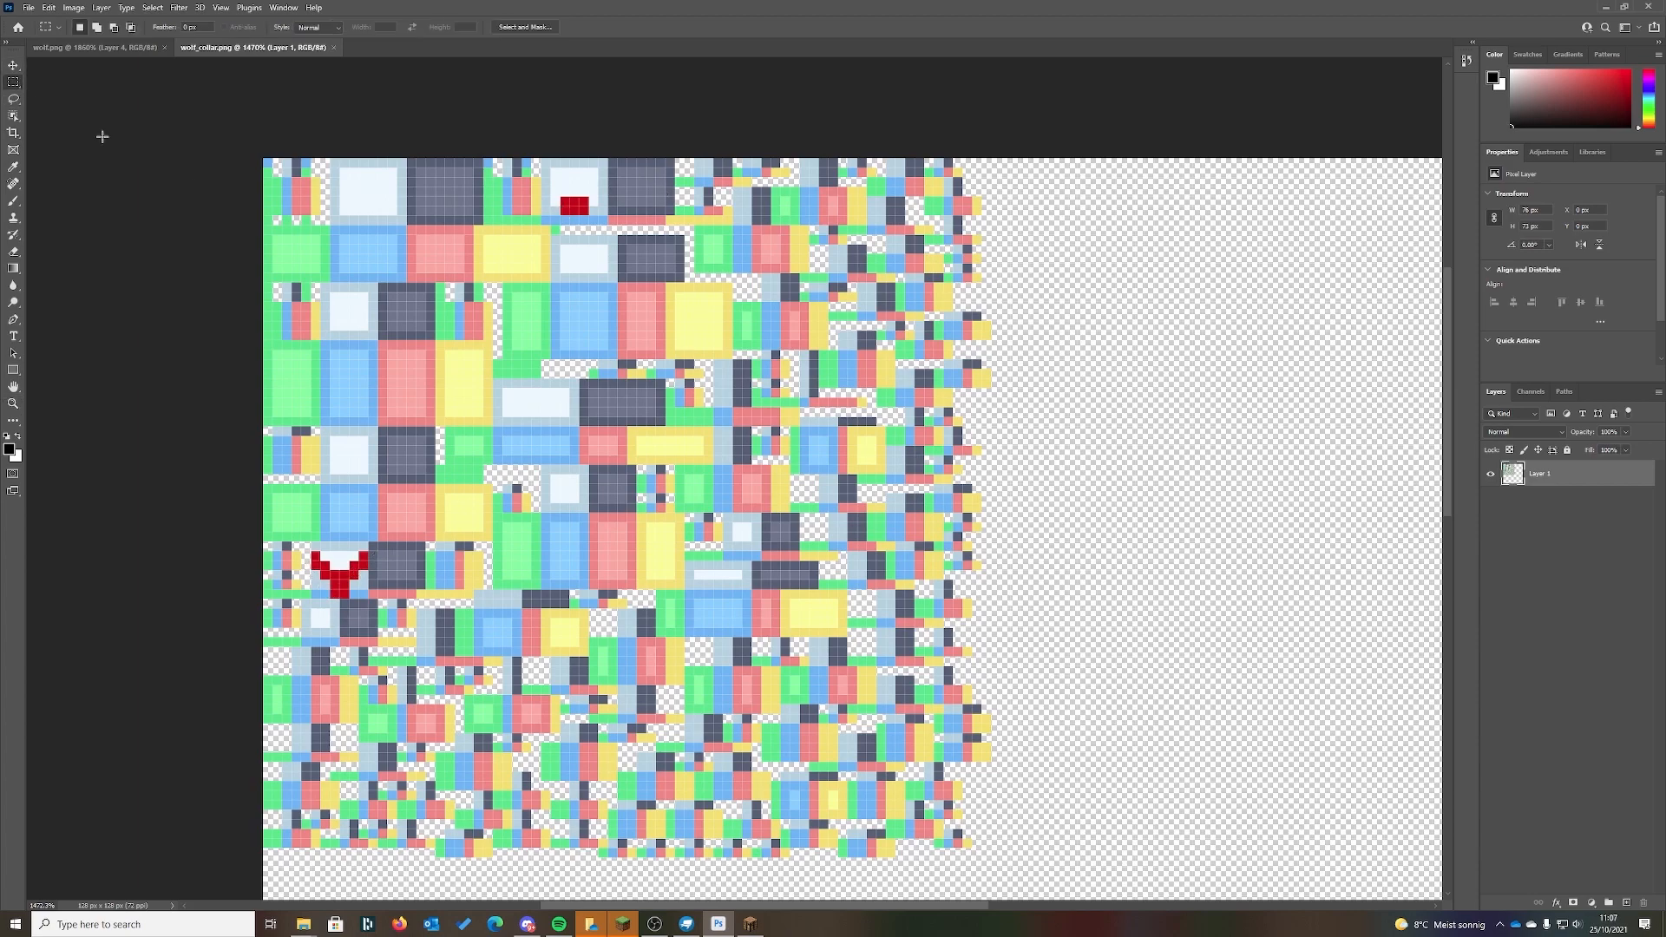
pyautogui.moveTo(560, 196); pyautogui.dragTo(587, 217)
pyautogui.keyDown('shift'); pyautogui.moveTo(315, 558); pyautogui.dragTo(344, 602); pyautogui.keyUp('shift')
pyautogui.hotkey('ctrl', 'j')
pyautogui.click(1547, 500)
pyautogui.press('Delete')
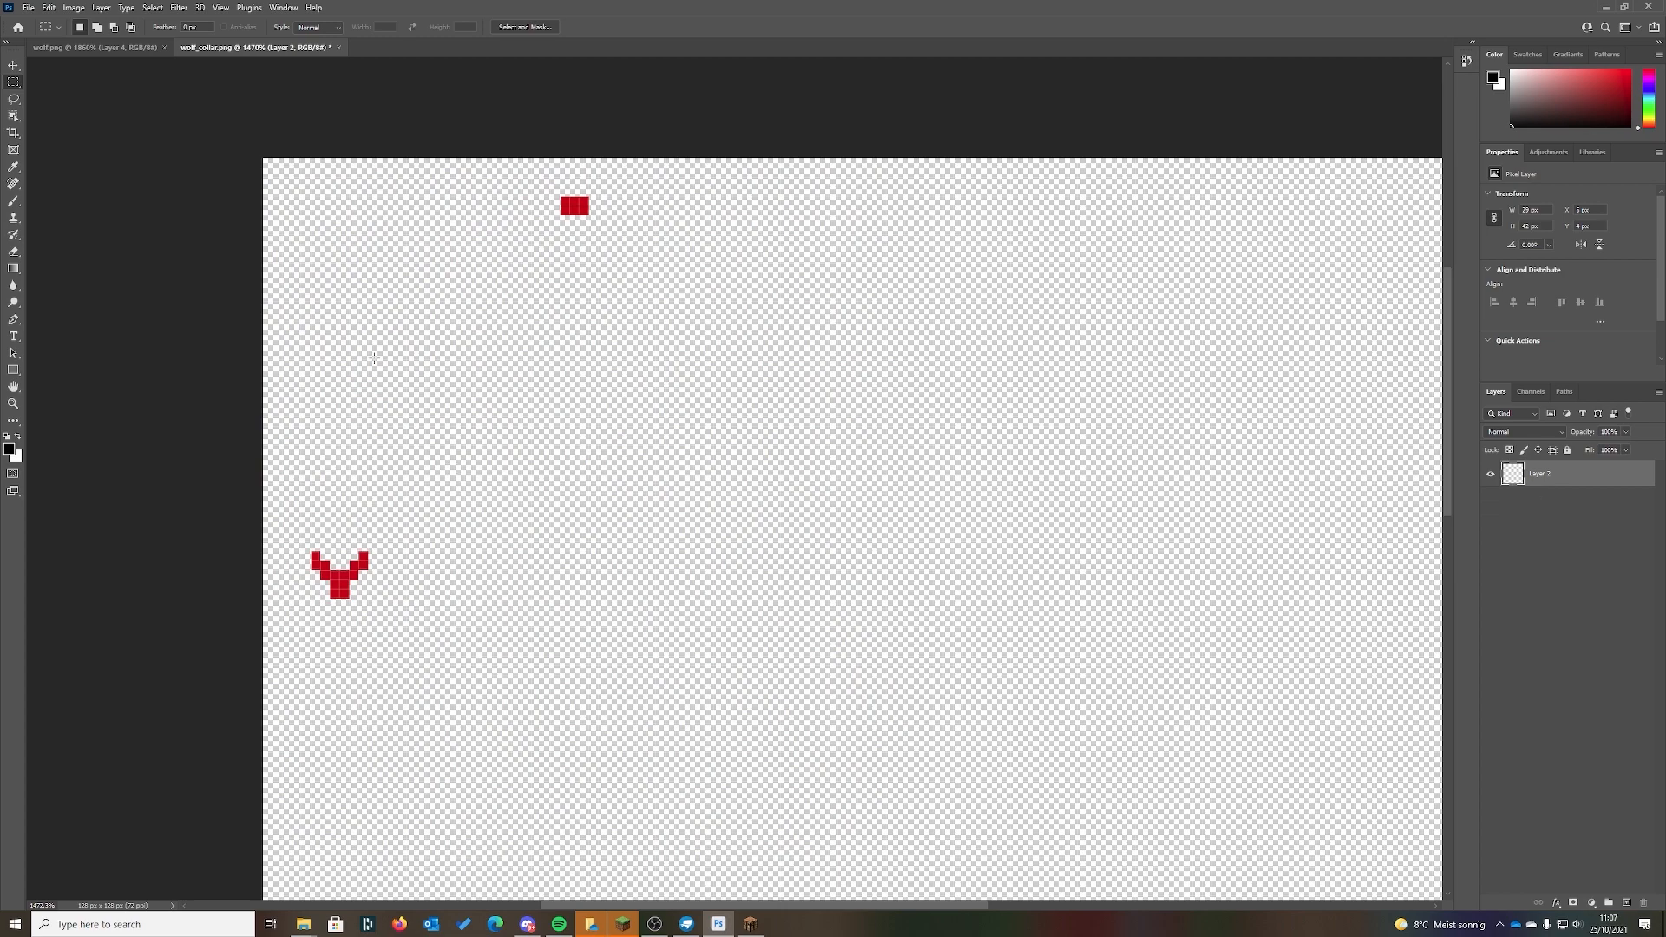
pyautogui.press('v')
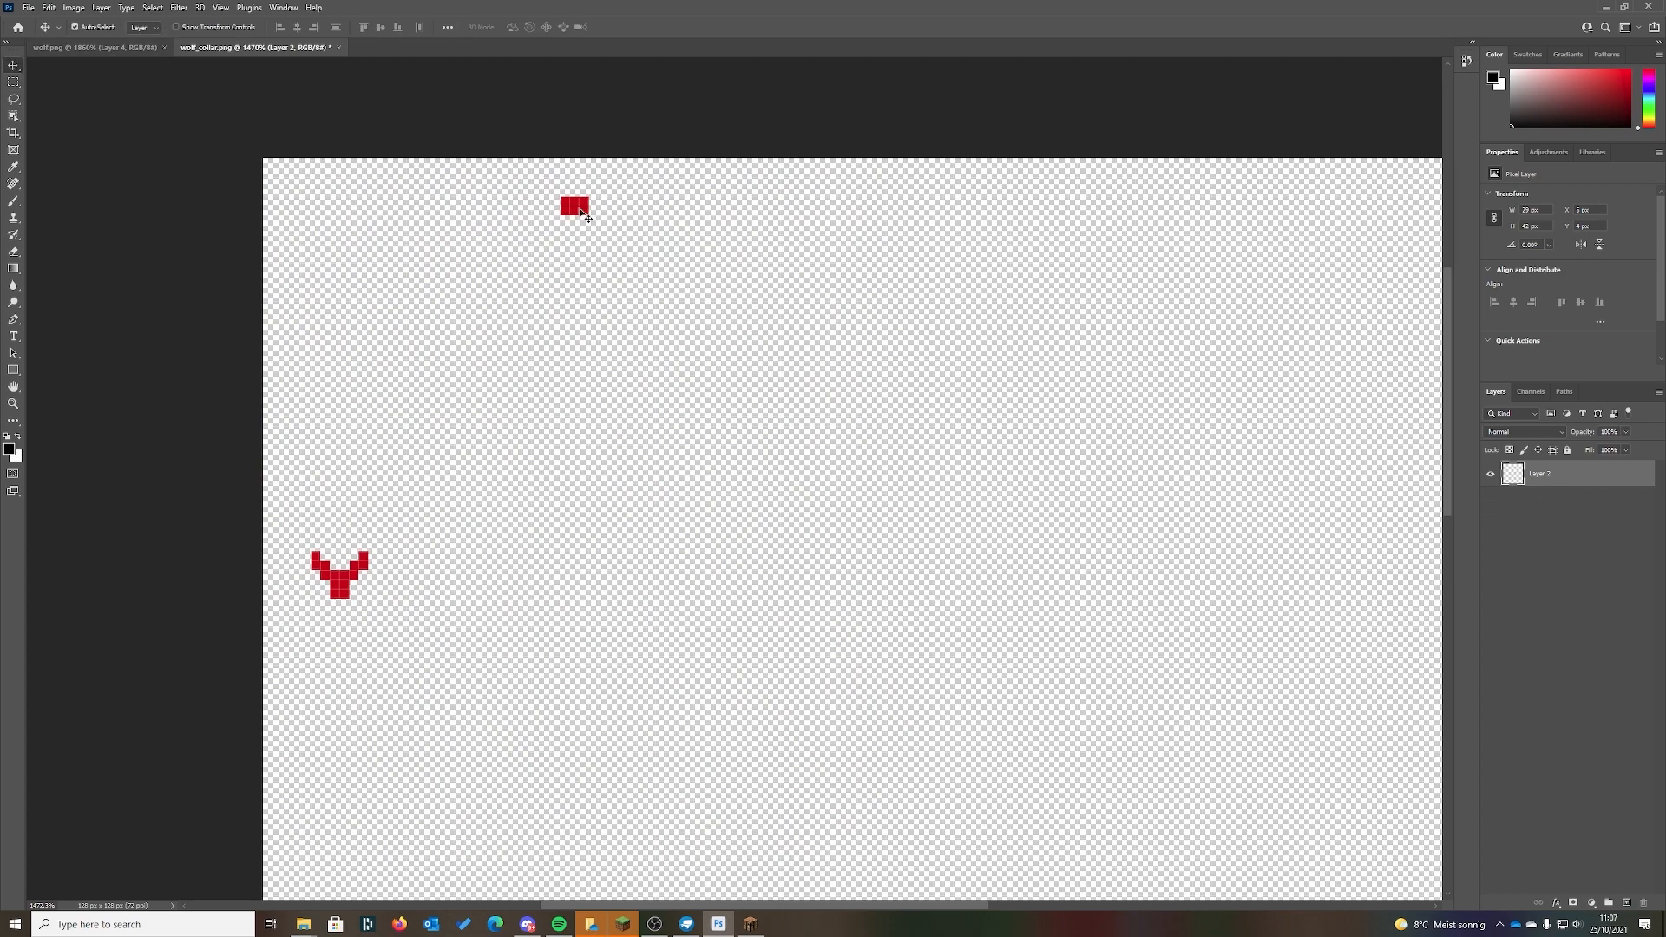
pyautogui.click(29, 7)
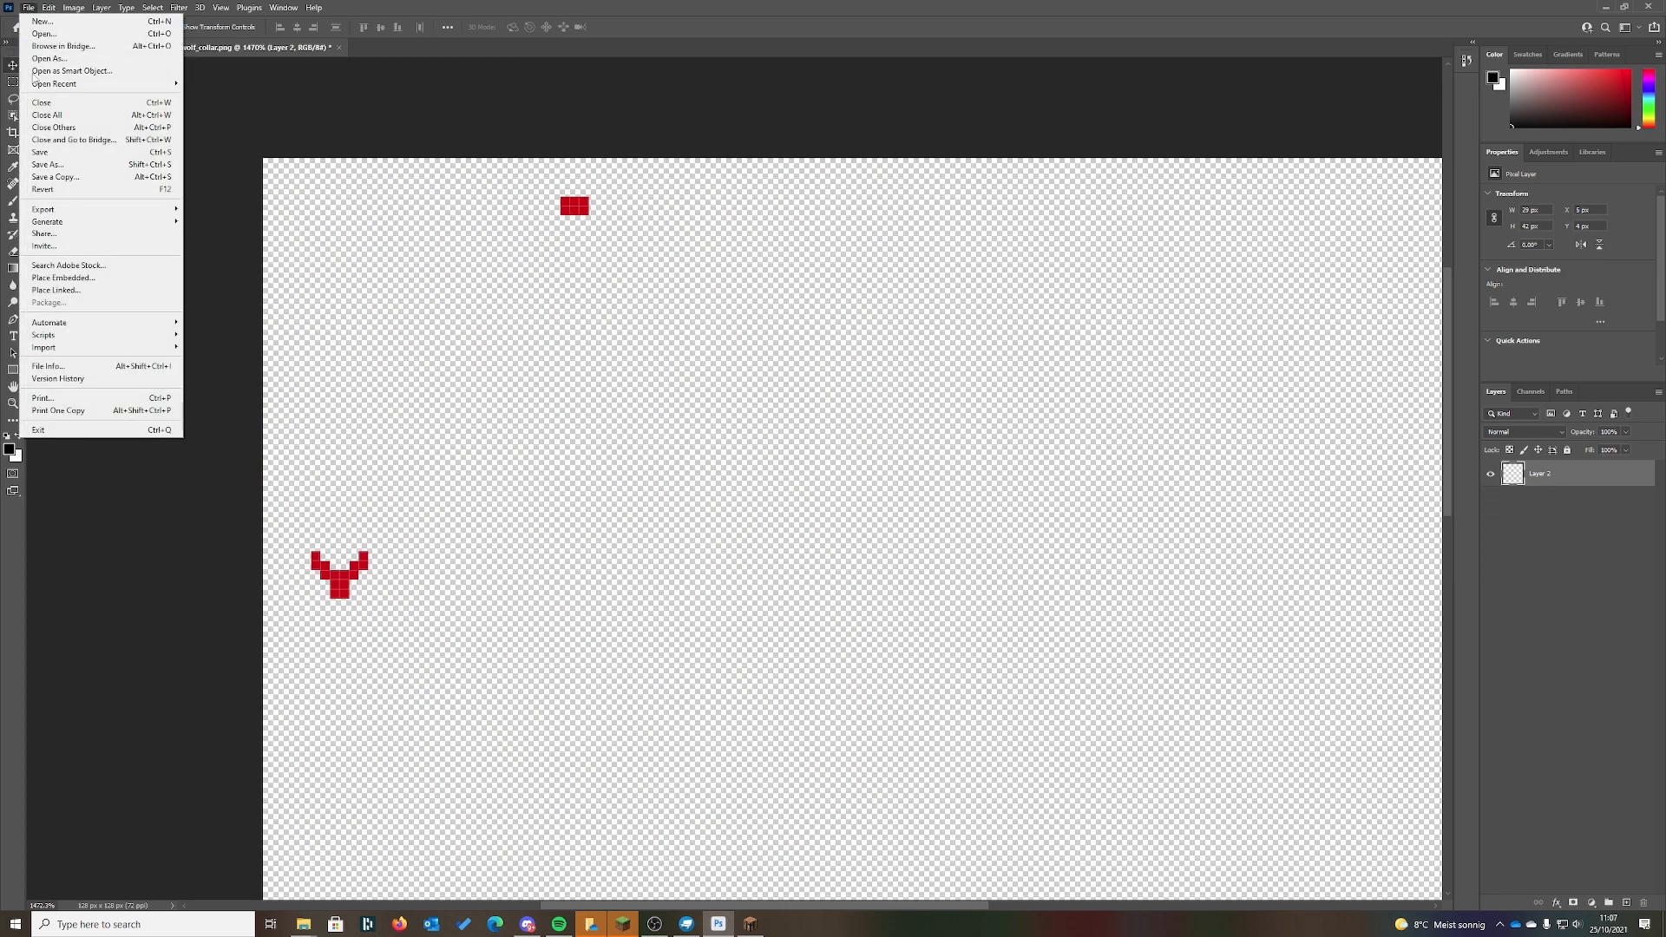
pyautogui.moveTo(104, 209)
pyautogui.click(235, 221)
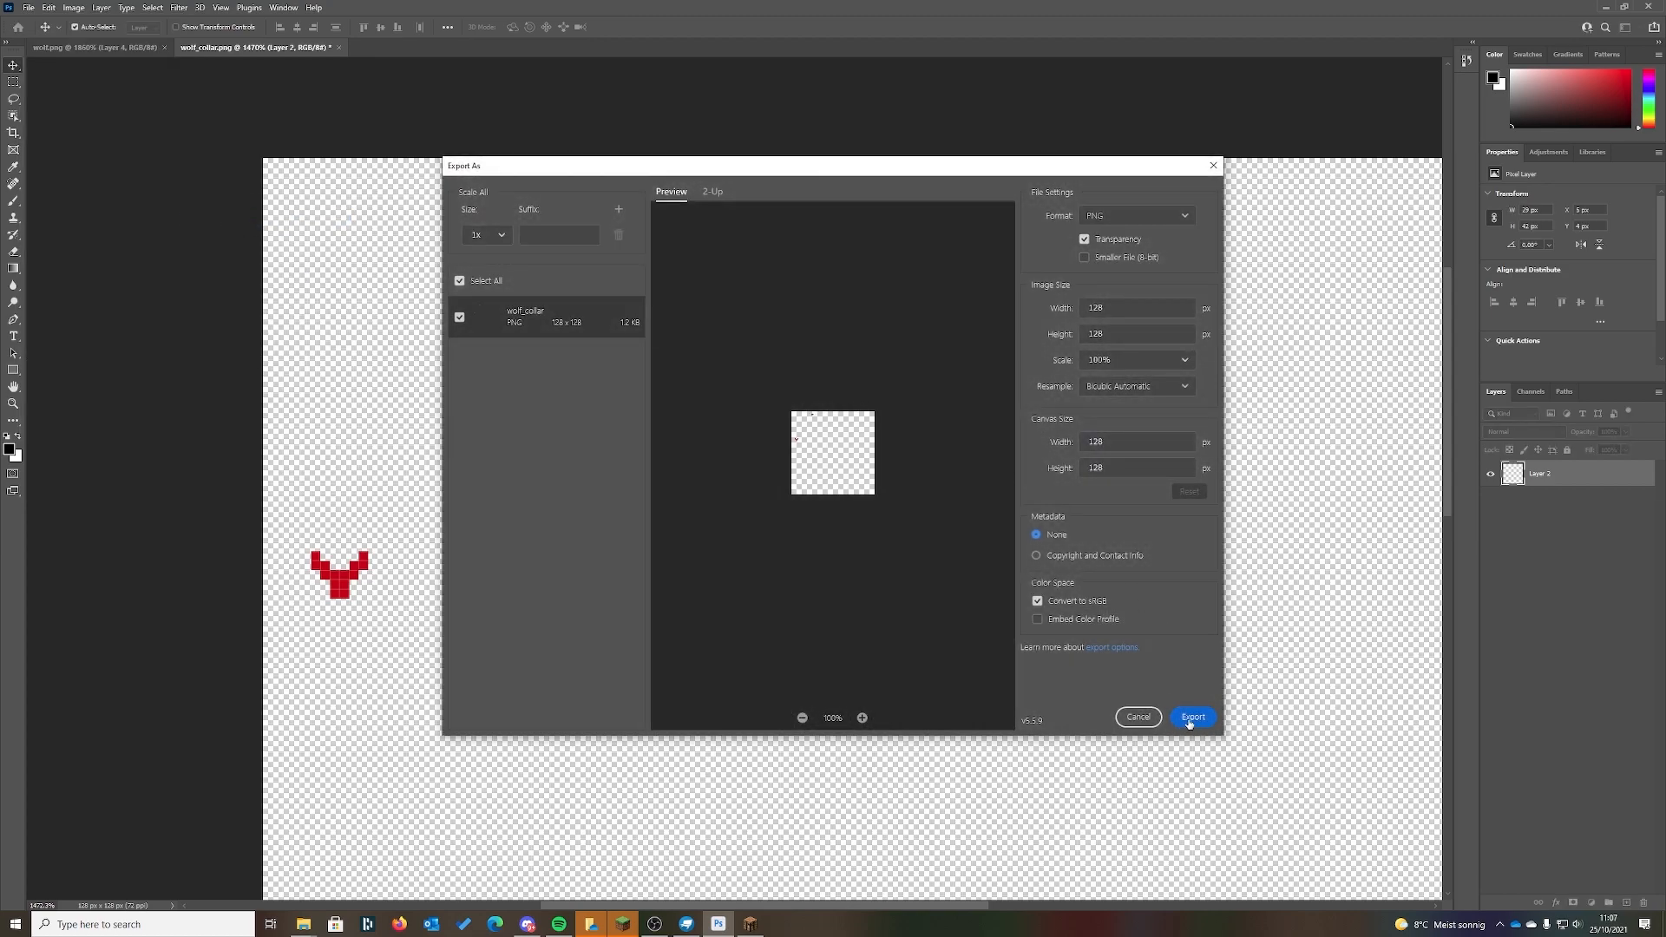
pyautogui.click(1139, 716)
# - Select both red collar pieces using the Quick Selection tool
pyautogui.click(13, 82)
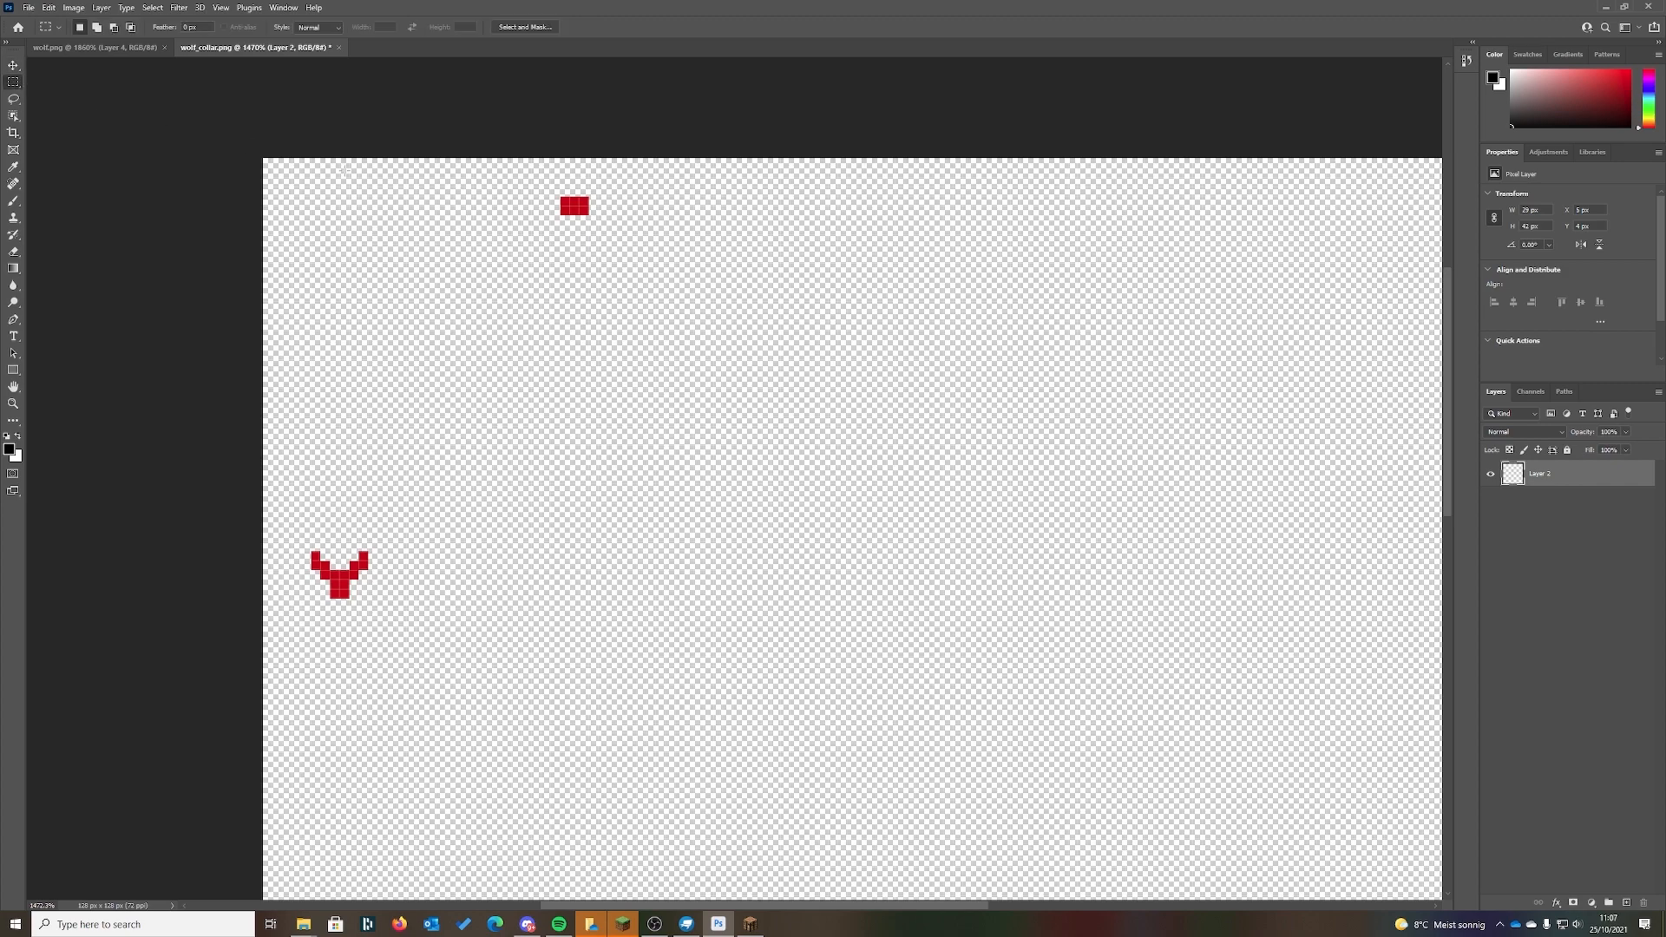
pyautogui.moveTo(562, 198); pyautogui.dragTo(589, 215)
pyautogui.click(13, 185)
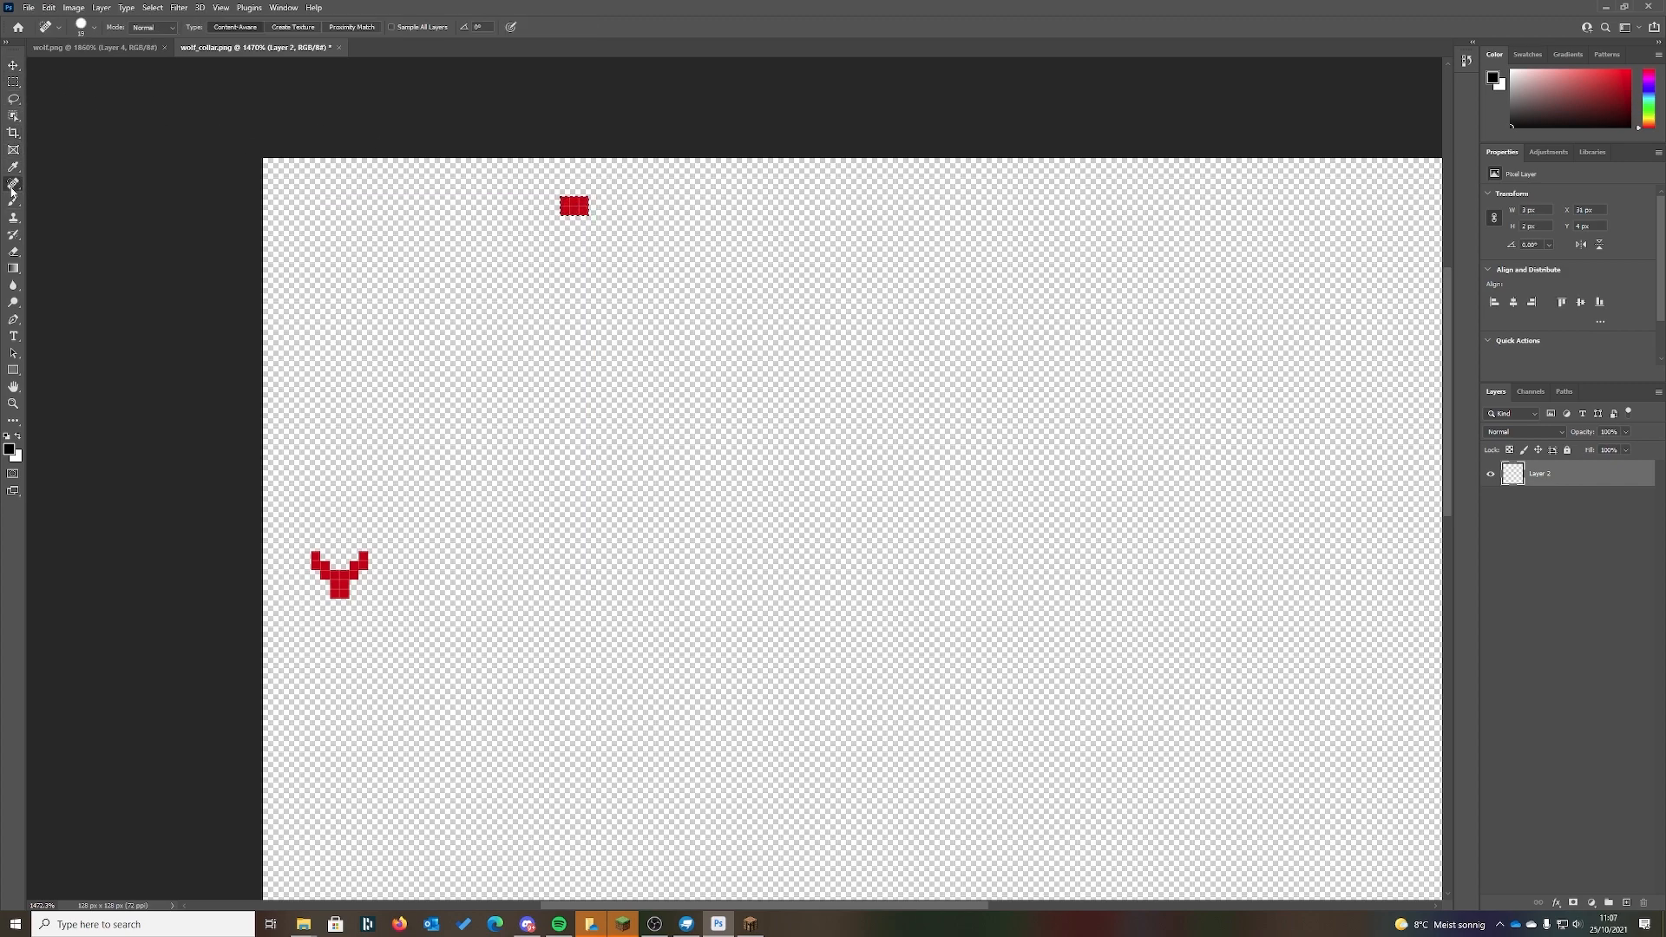
pyautogui.click(13, 203)
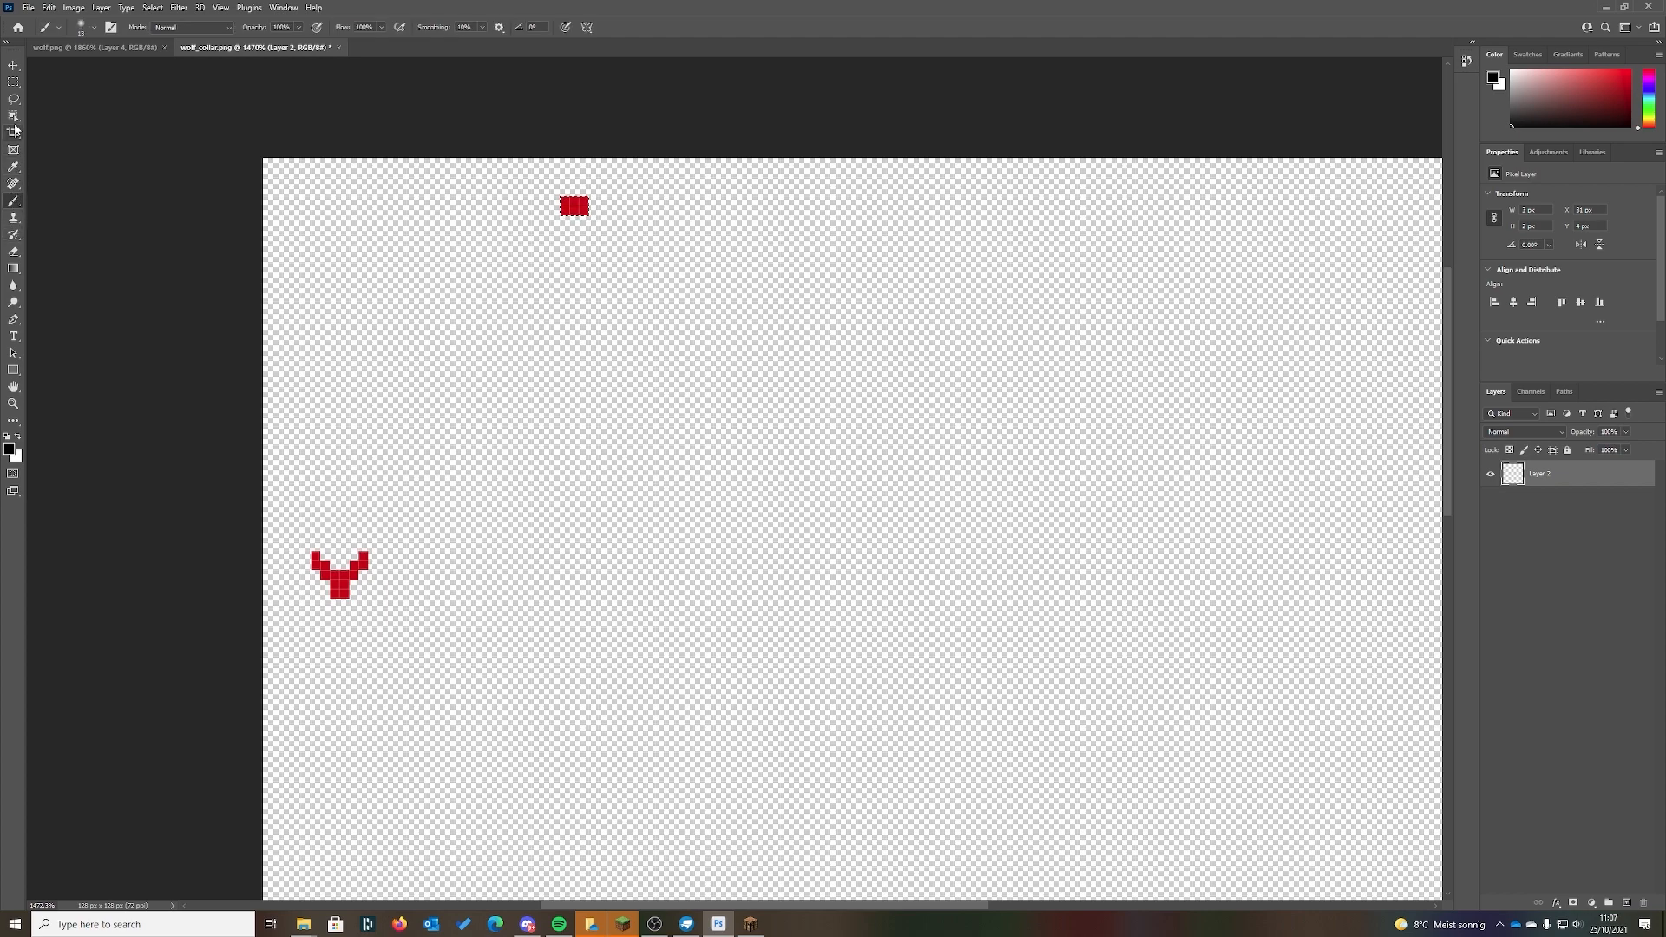
pyautogui.rightClick(13, 116)
pyautogui.click(70, 130)
pyautogui.moveTo(344, 536)
pyautogui.mouseDown()
pyautogui.moveTo(584, 260)
pyautogui.moveTo(647, 396)
pyautogui.mouseUp()
# - Set the foreground colour to grey #878787 and brush it over both selected collar pieces
pyautogui.click(10, 448)
pyautogui.moveTo(664, 243); pyautogui.dragTo(638, 313)
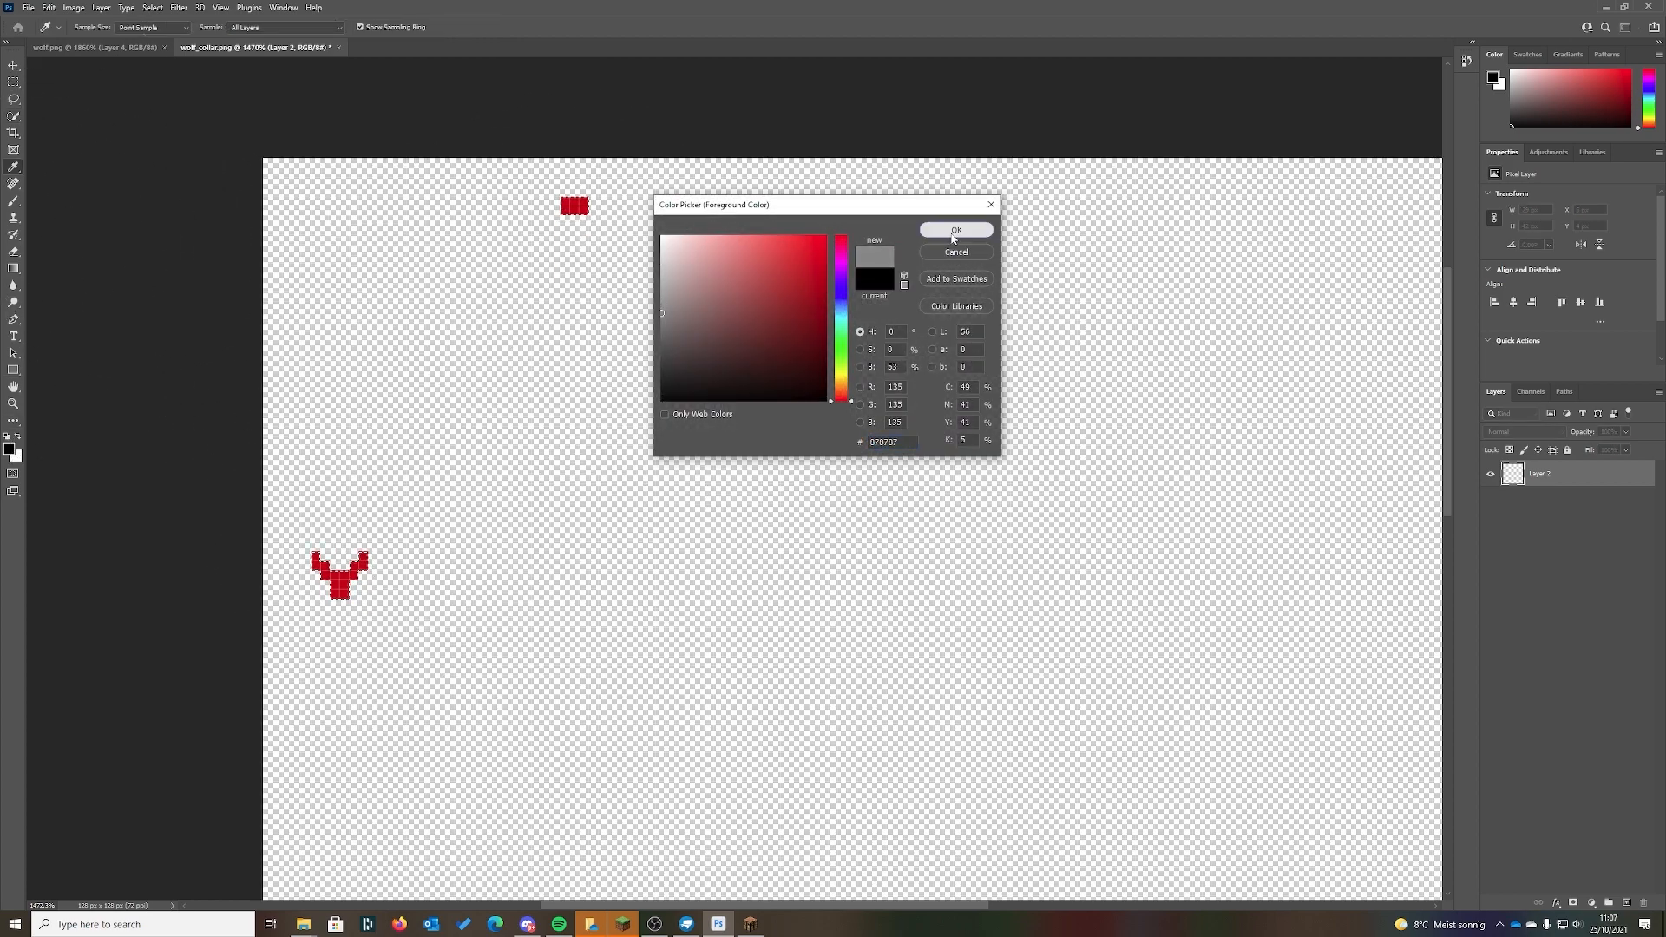
pyautogui.click(955, 230)
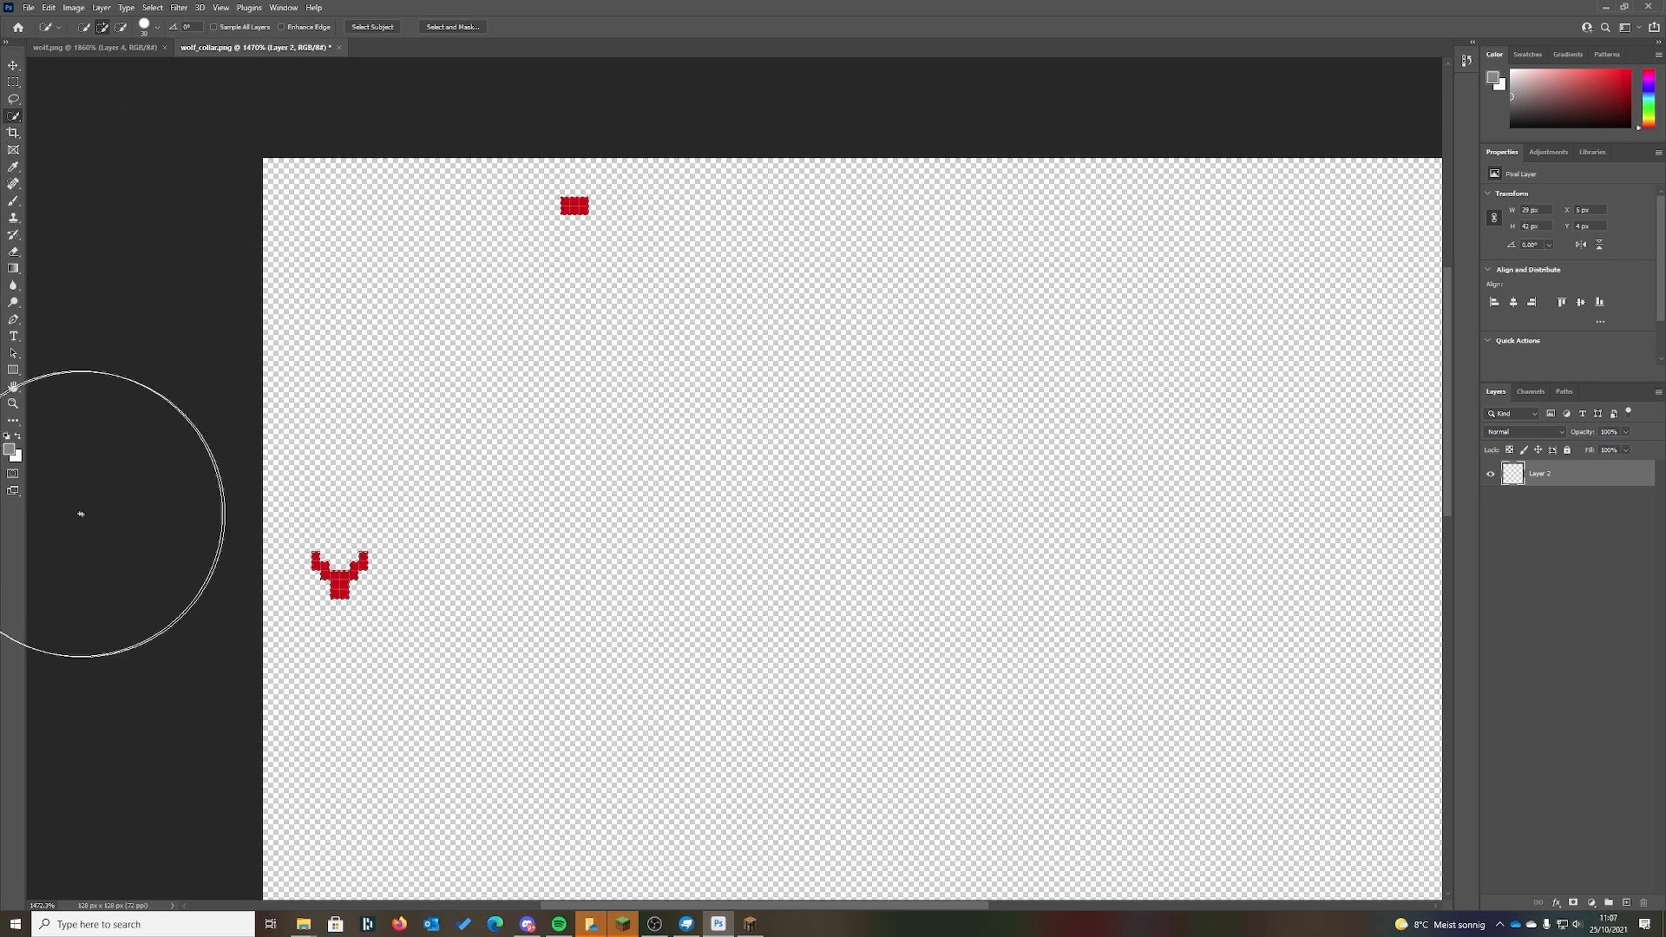
pyautogui.click(13, 202)
pyautogui.moveTo(435, 628)
pyautogui.mouseDown()
pyautogui.moveTo(353, 561)
pyautogui.moveTo(322, 570)
pyautogui.mouseUp()
pyautogui.moveTo(571, 206); pyautogui.dragTo(632, 208)
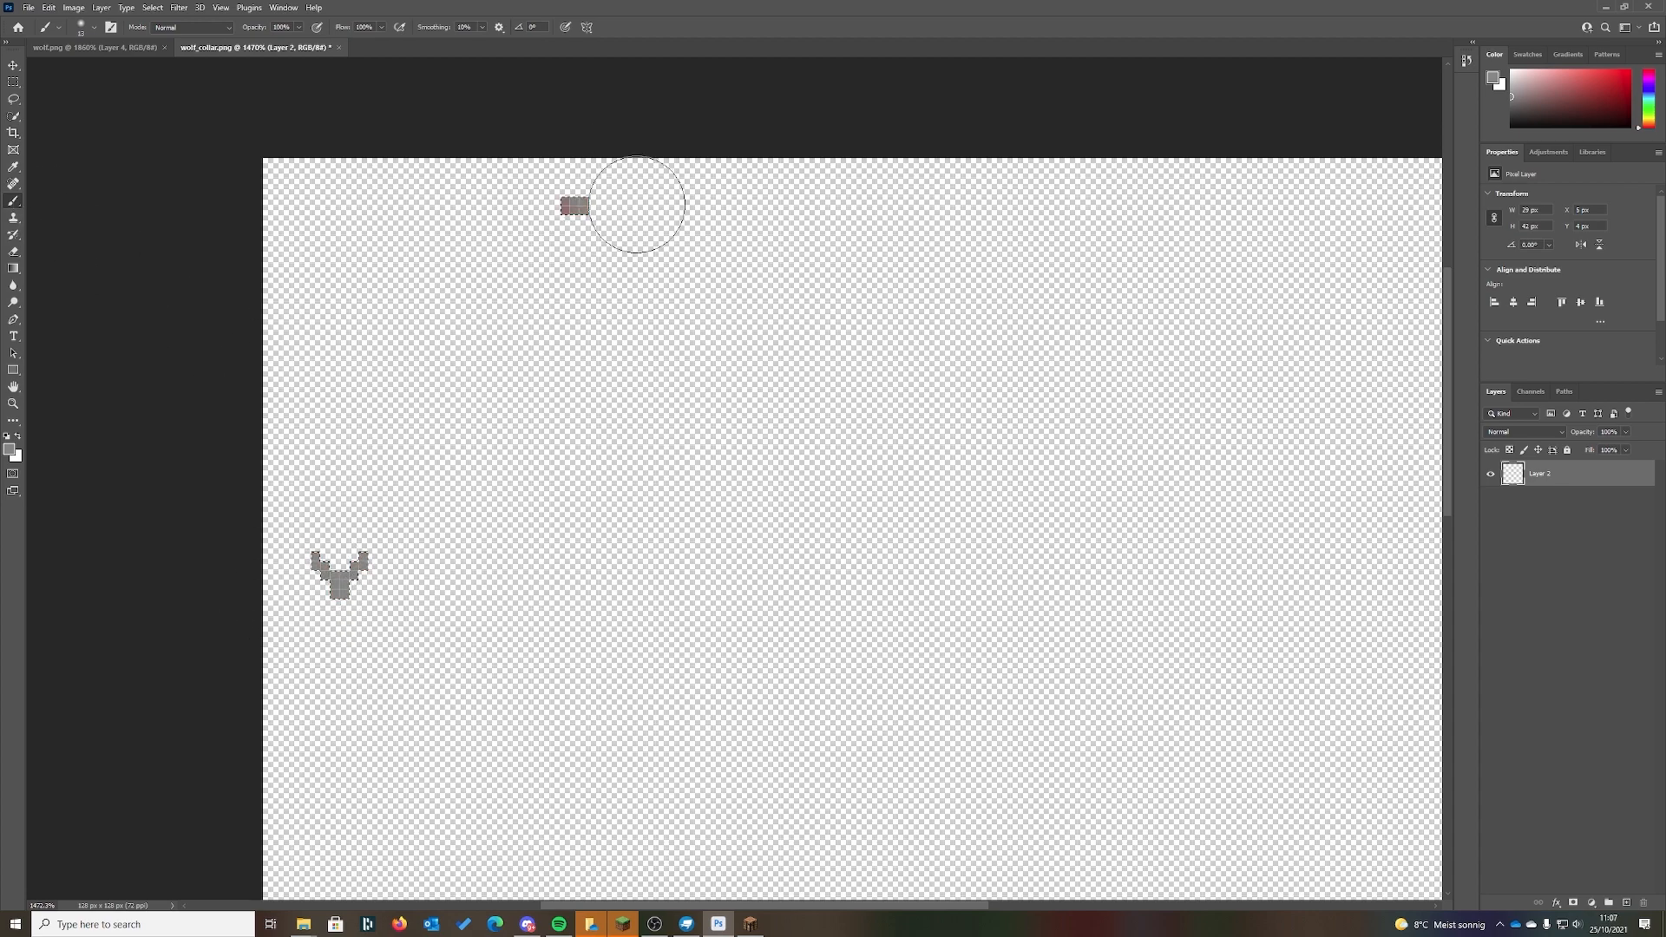
# - Choose a lighter grey as the foreground colour and repaint both selected collar pieces with the Brush
pyautogui.click(10, 449)
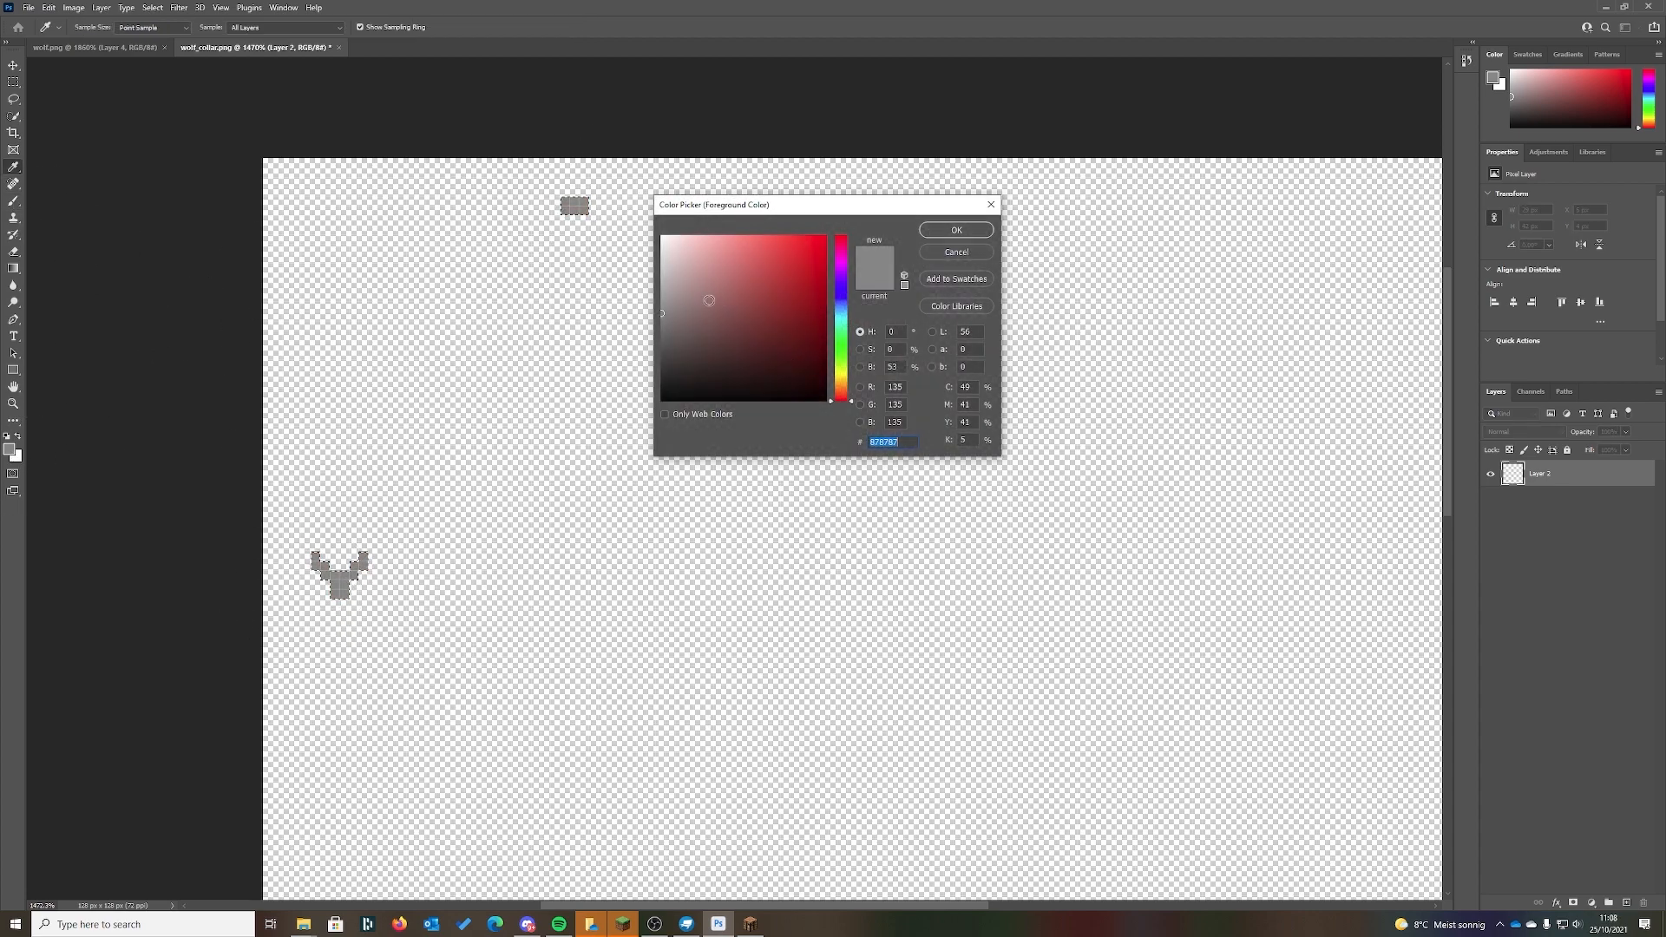
pyautogui.click(955, 230)
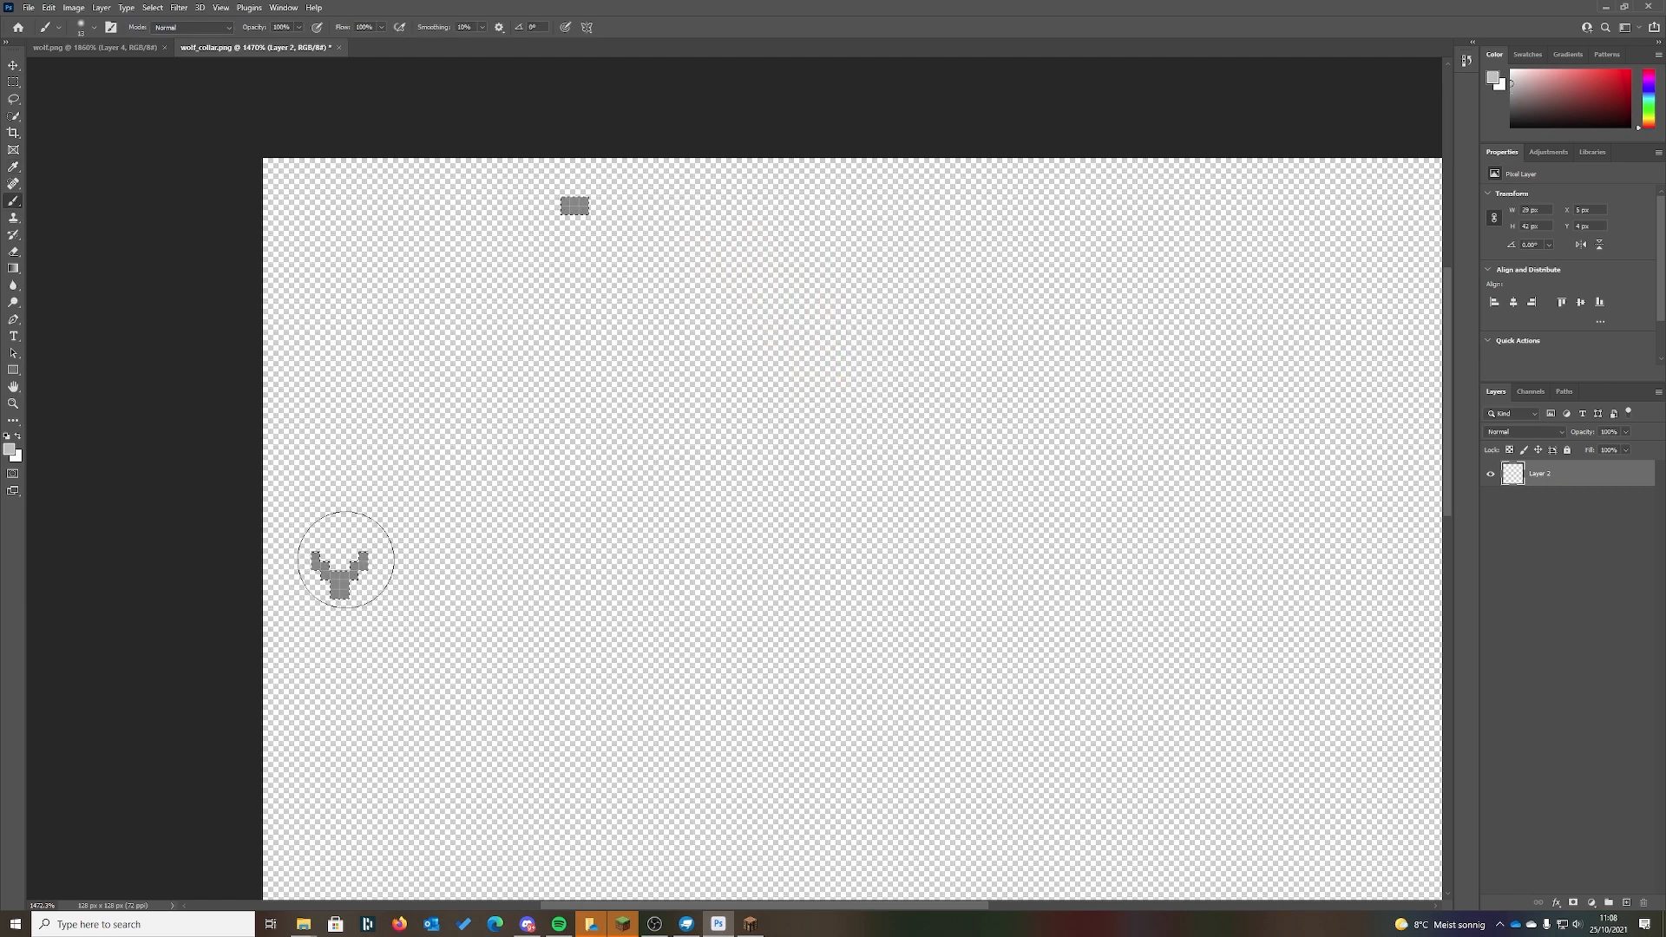
pyautogui.moveTo(346, 557); pyautogui.dragTo(372, 551)
pyautogui.moveTo(576, 216); pyautogui.dragTo(602, 250)
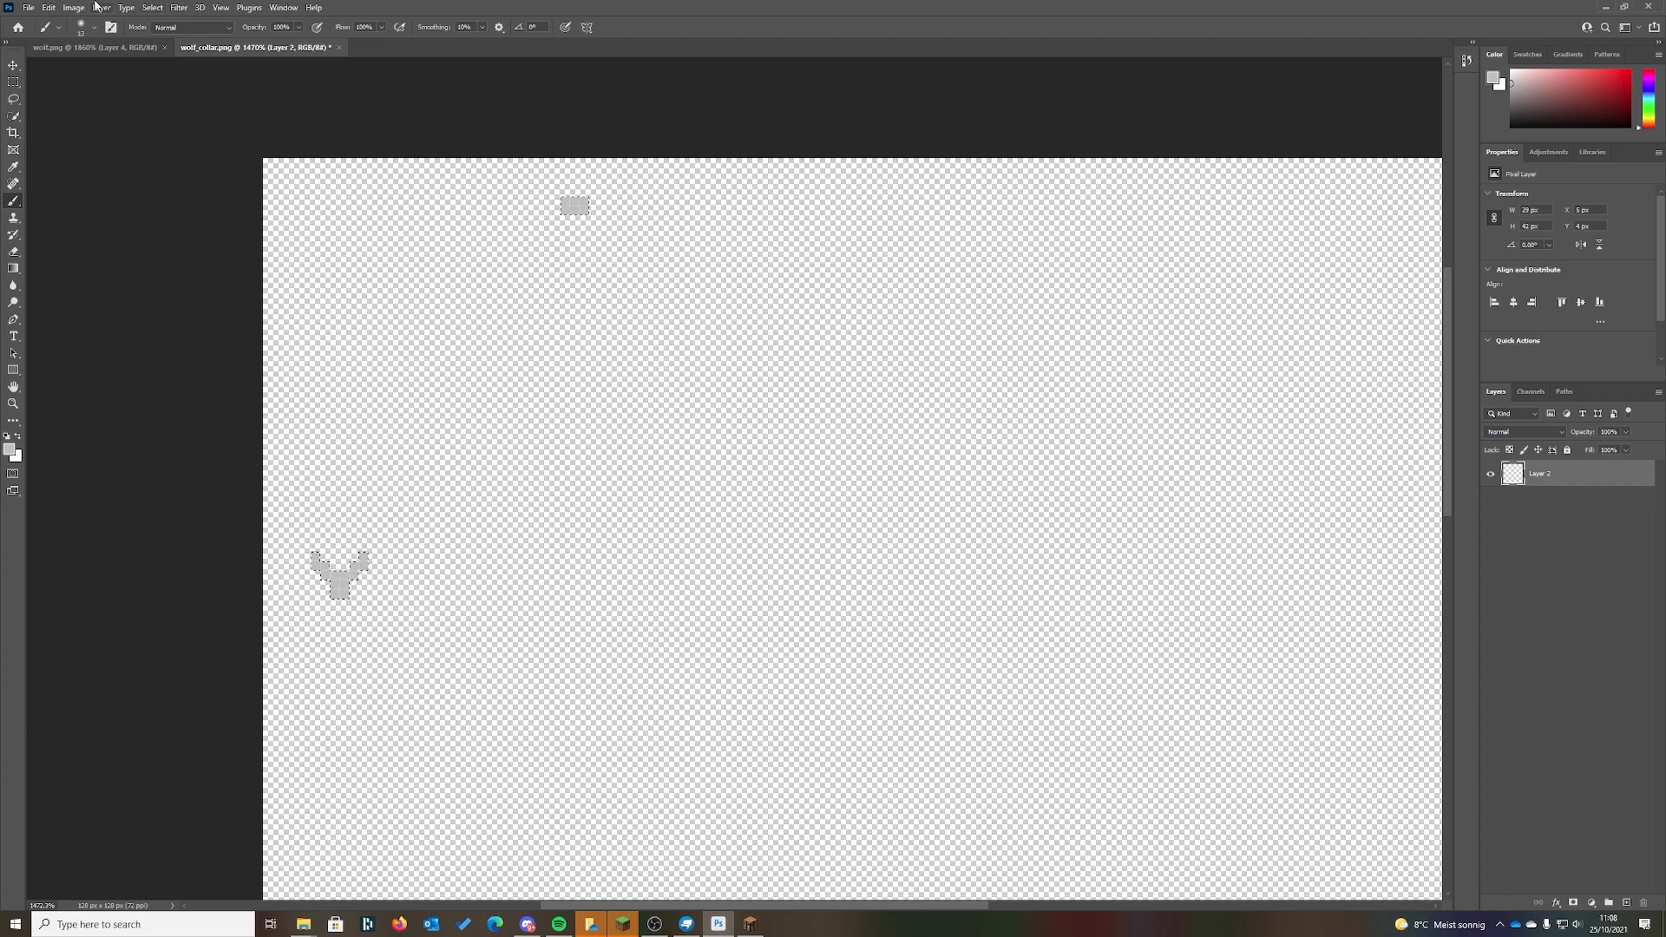
# - Export the collar texture as a PNG over wolf_collar.png in the wolf folder, without updating the open document from disk
pyautogui.click(29, 9)
pyautogui.moveTo(113, 209)
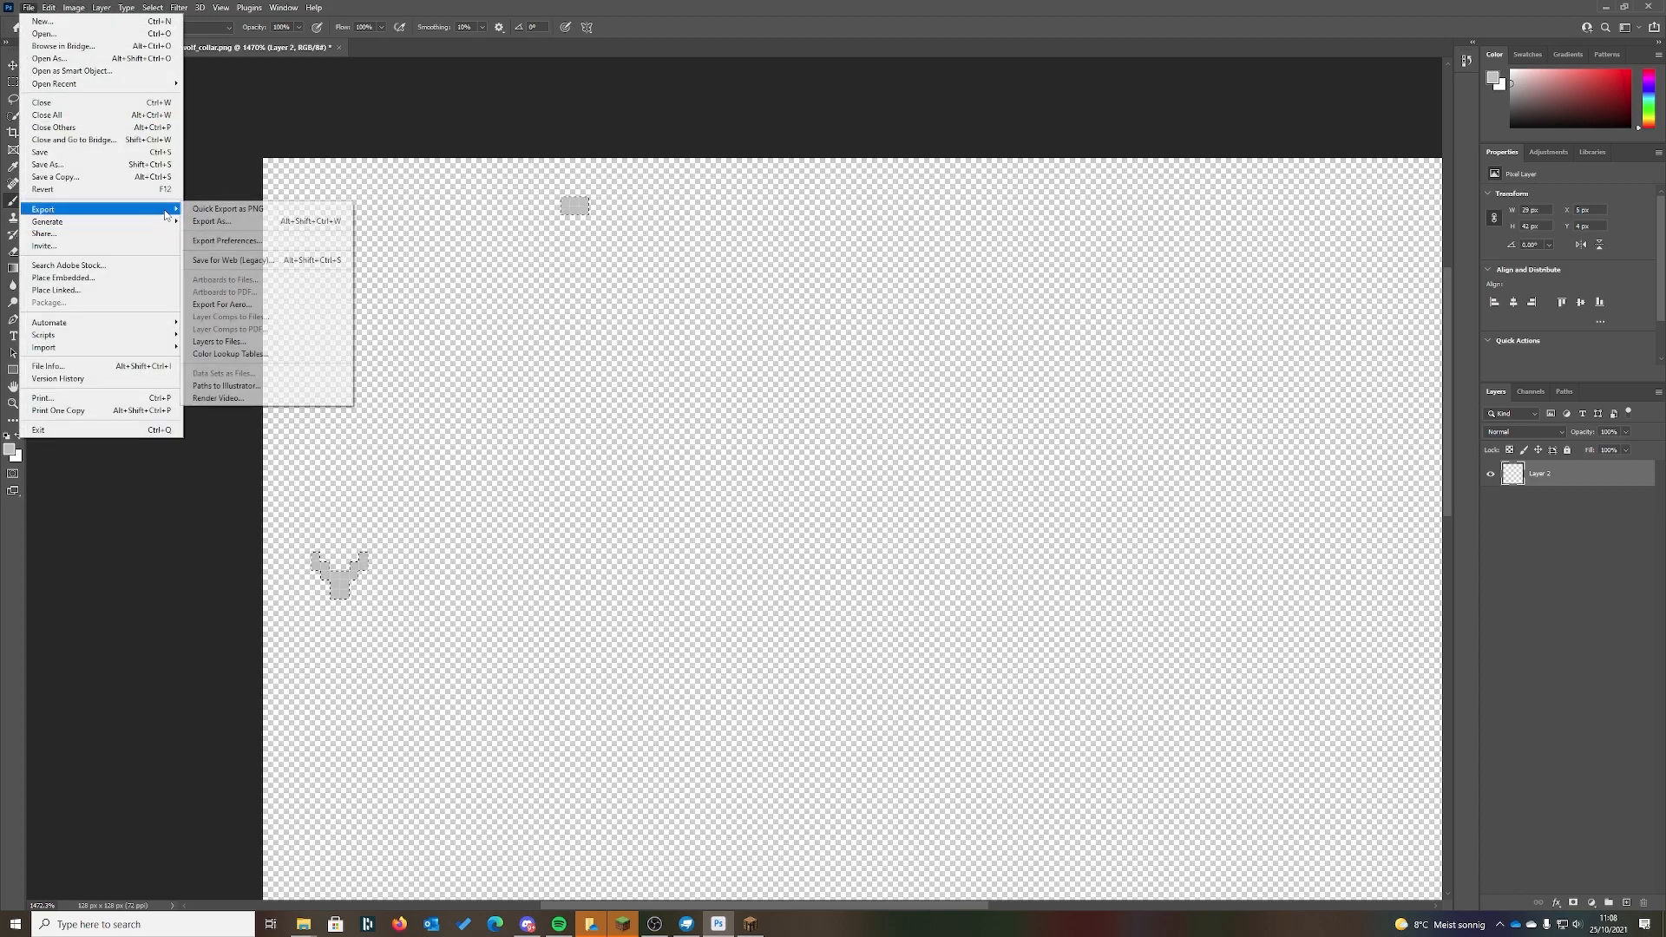
pyautogui.click(218, 222)
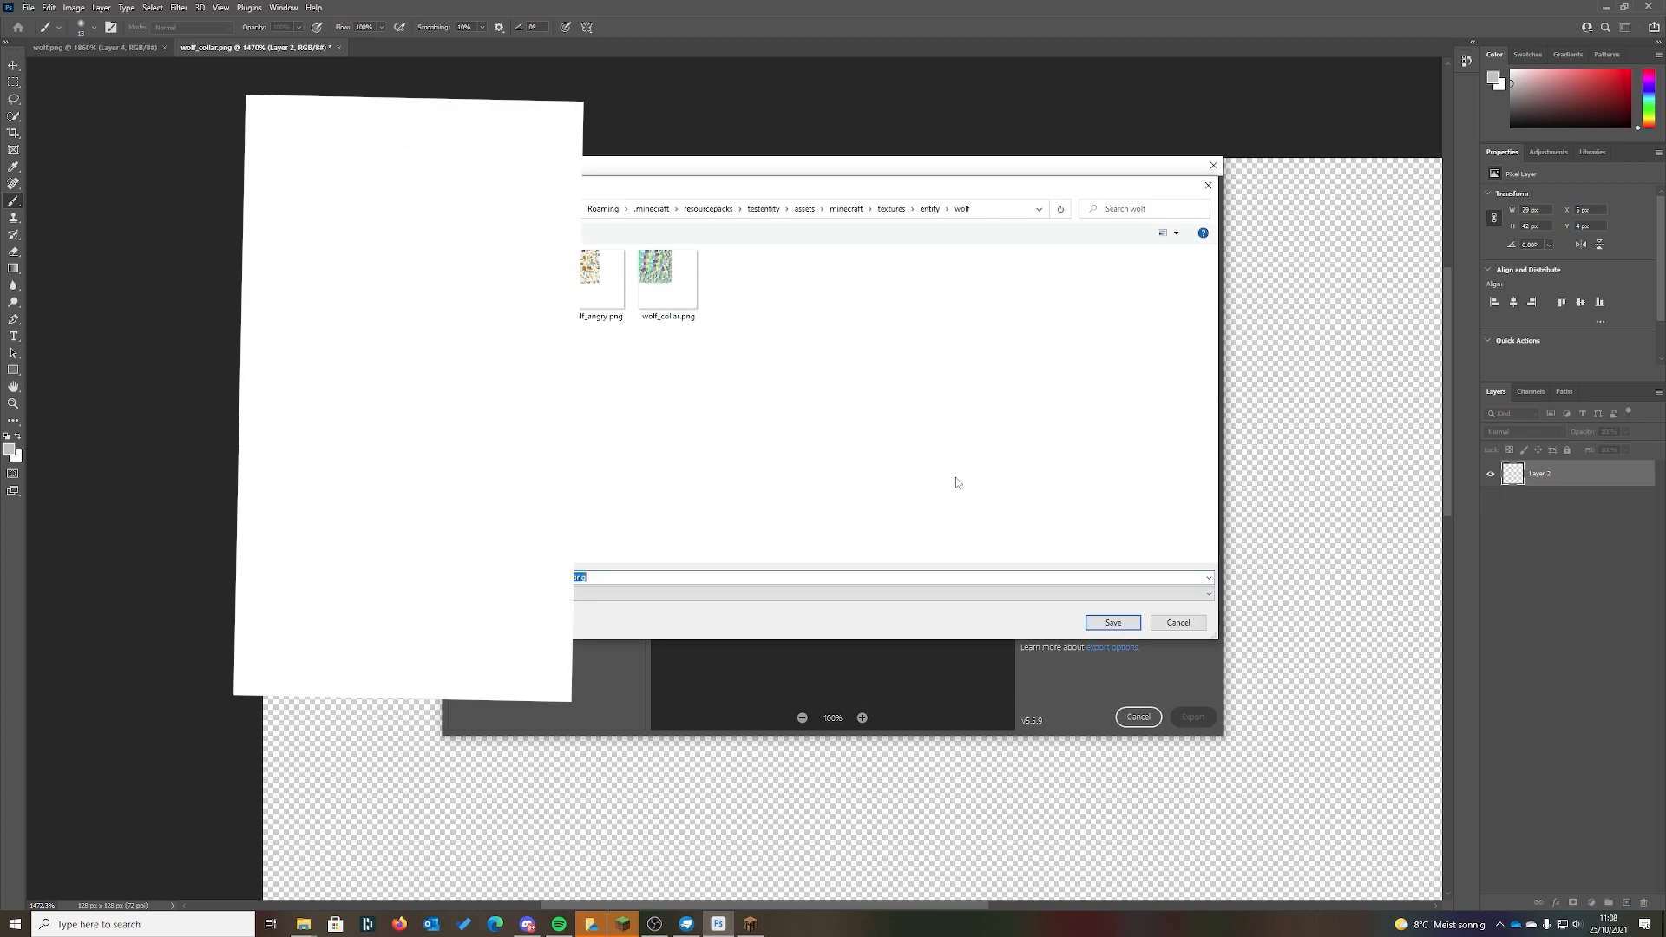
pyautogui.click(1140, 624)
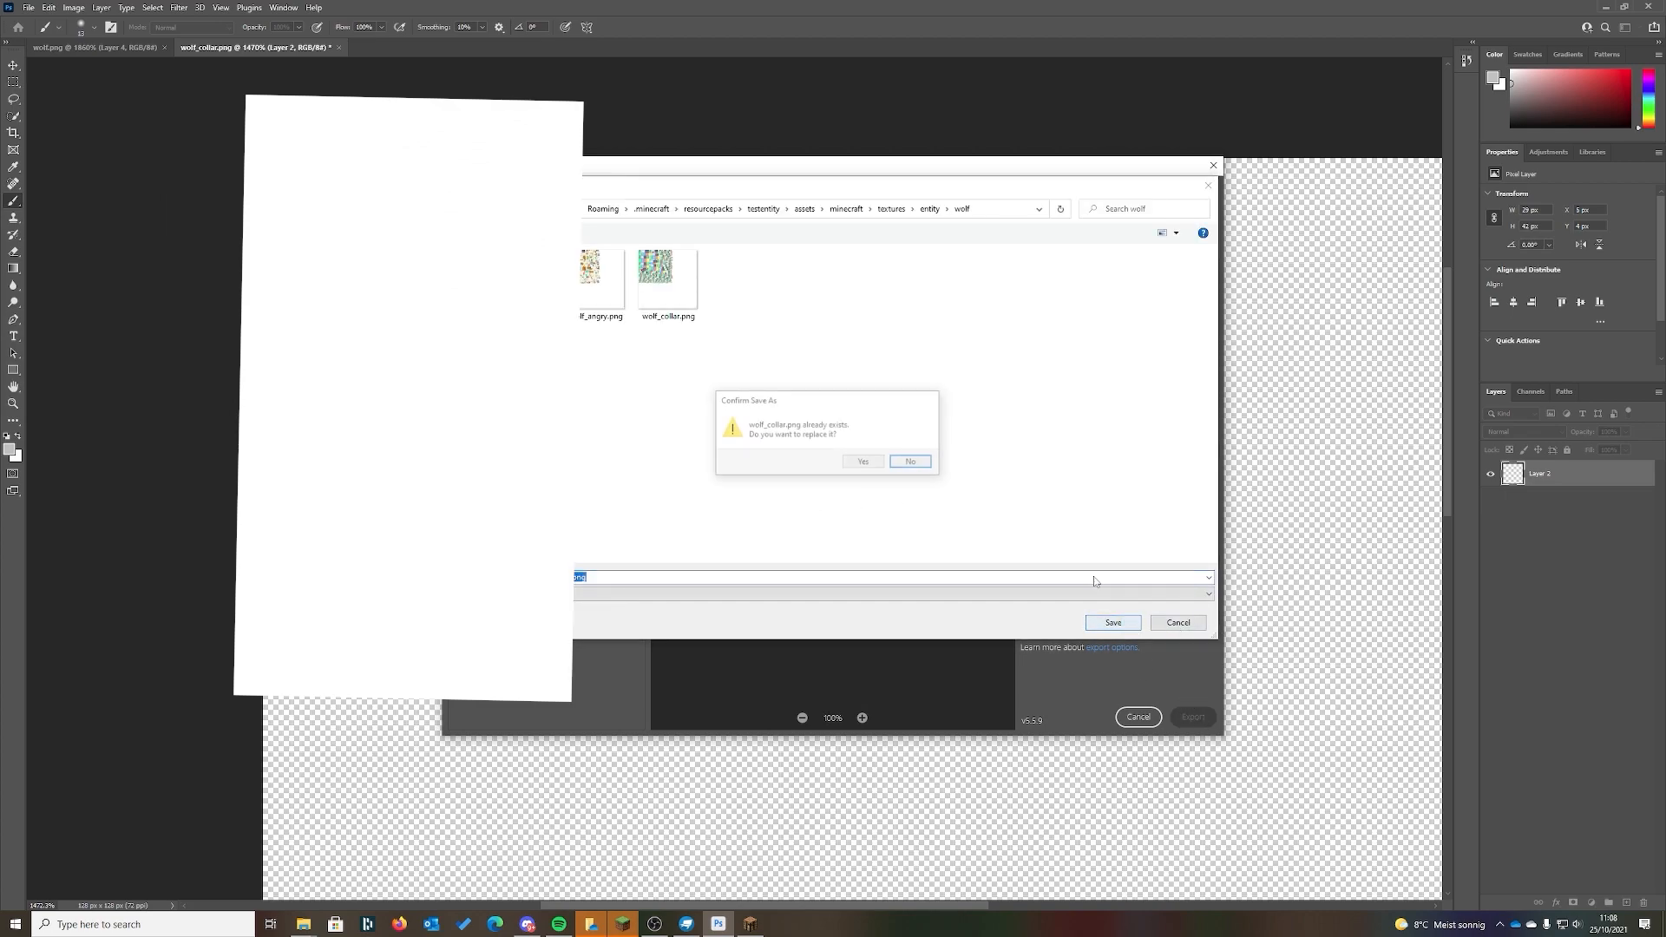
pyautogui.click(857, 460)
pyautogui.click(801, 344)
# - Switch to Minecraft, reload the resource packs and examine the collar on the tamed wolf
pyautogui.click(1605, 7)
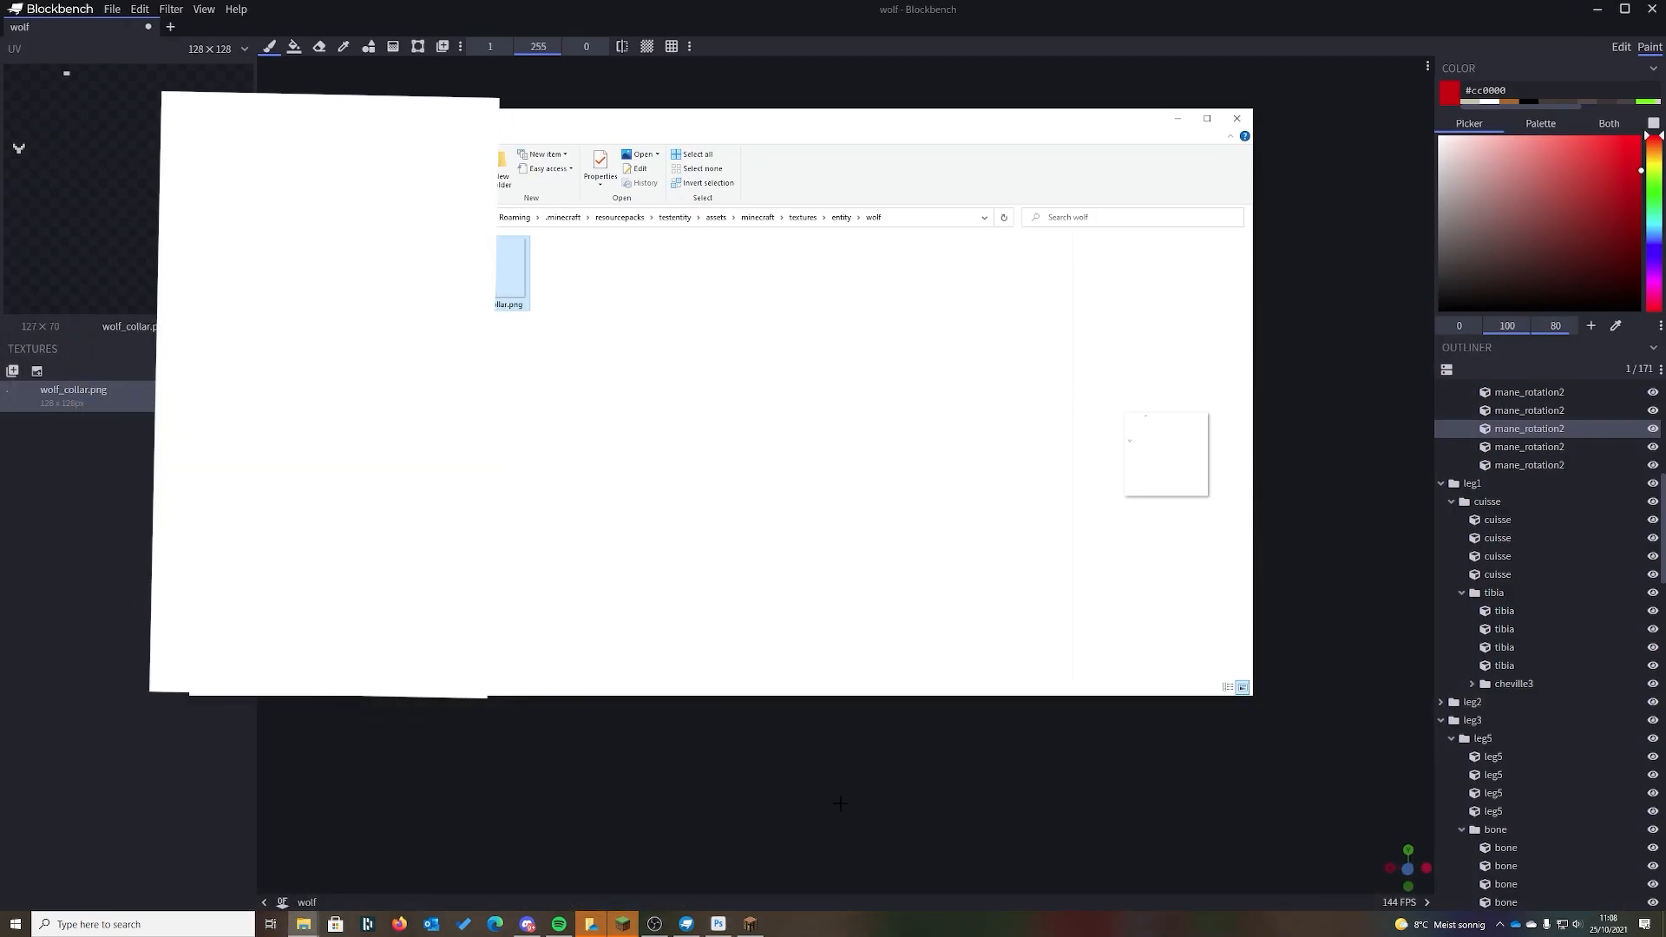
pyautogui.click(749, 919)
pyautogui.press('Escape')
pyautogui.hotkey('F3', 't')
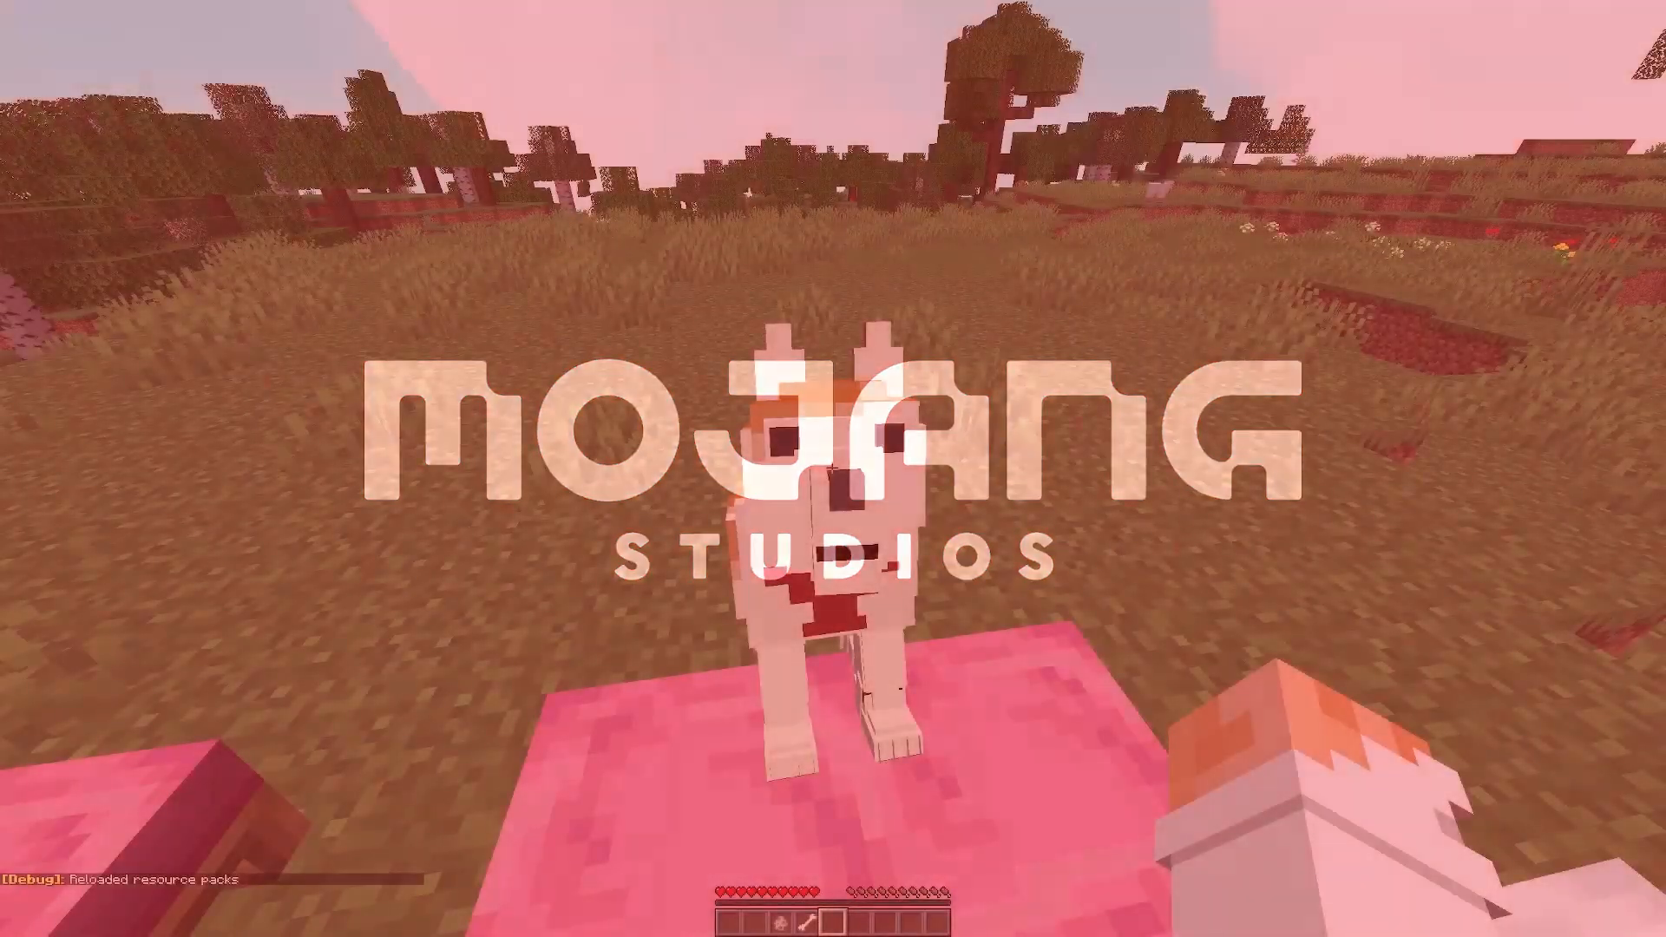
pyautogui.press('w')
pyautogui.press('a')
pyautogui.press('d')
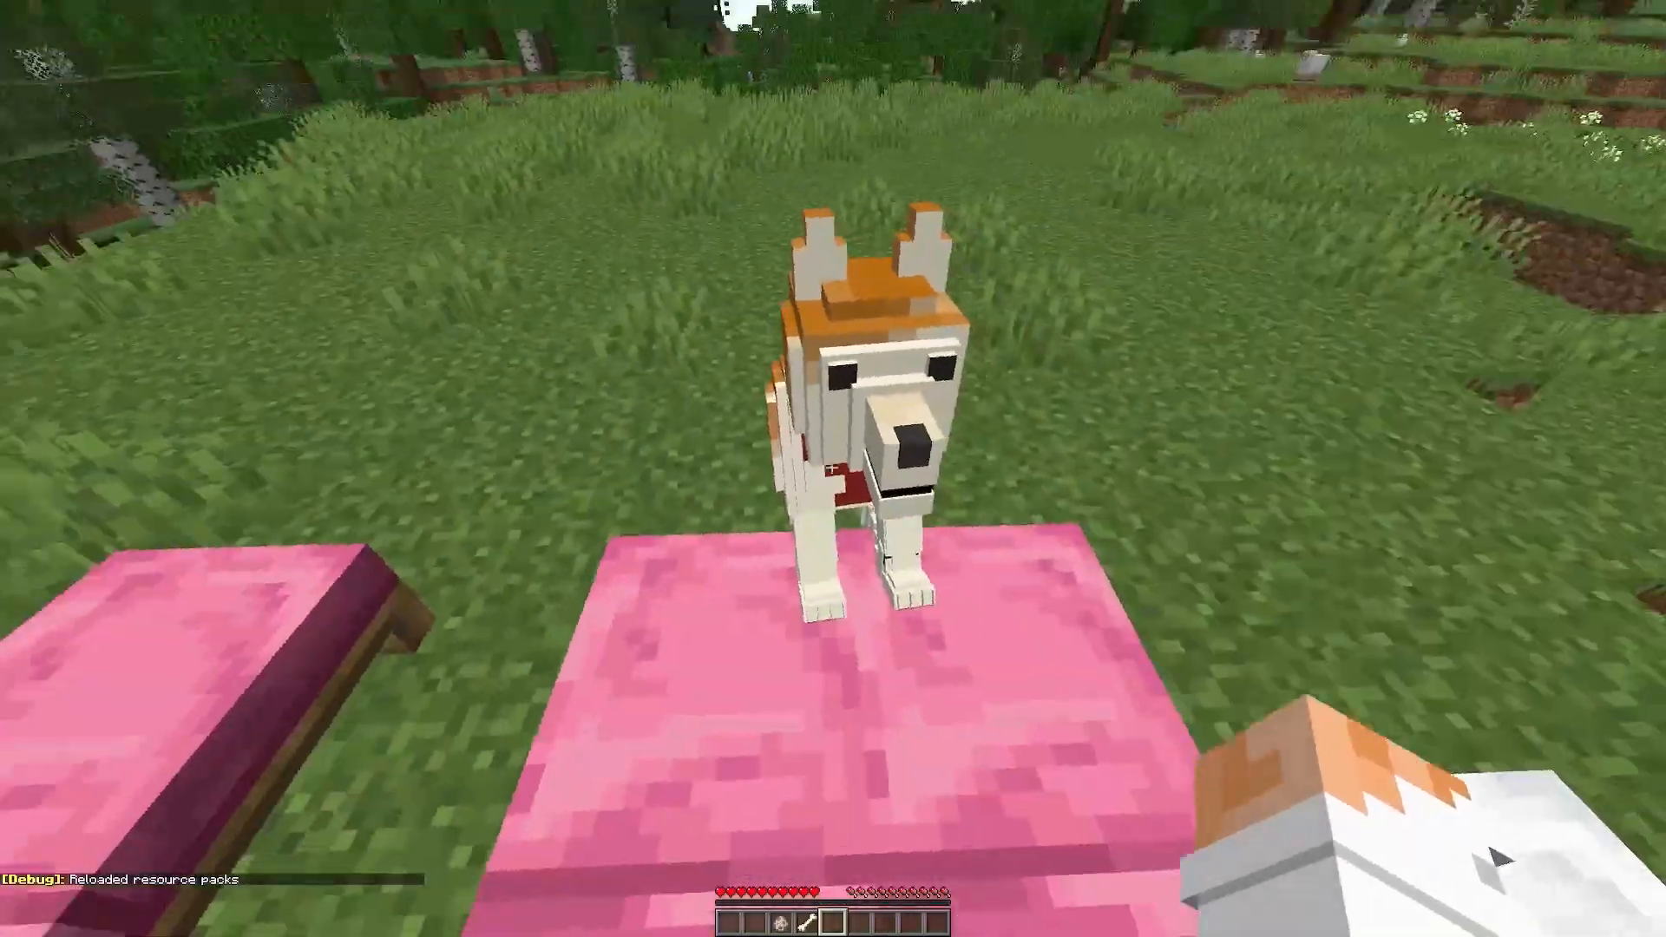
# - Walk around the tamed wolf, making it stand and sit, and examine the collar from several sides
pyautogui.press('s')
pyautogui.press('a')
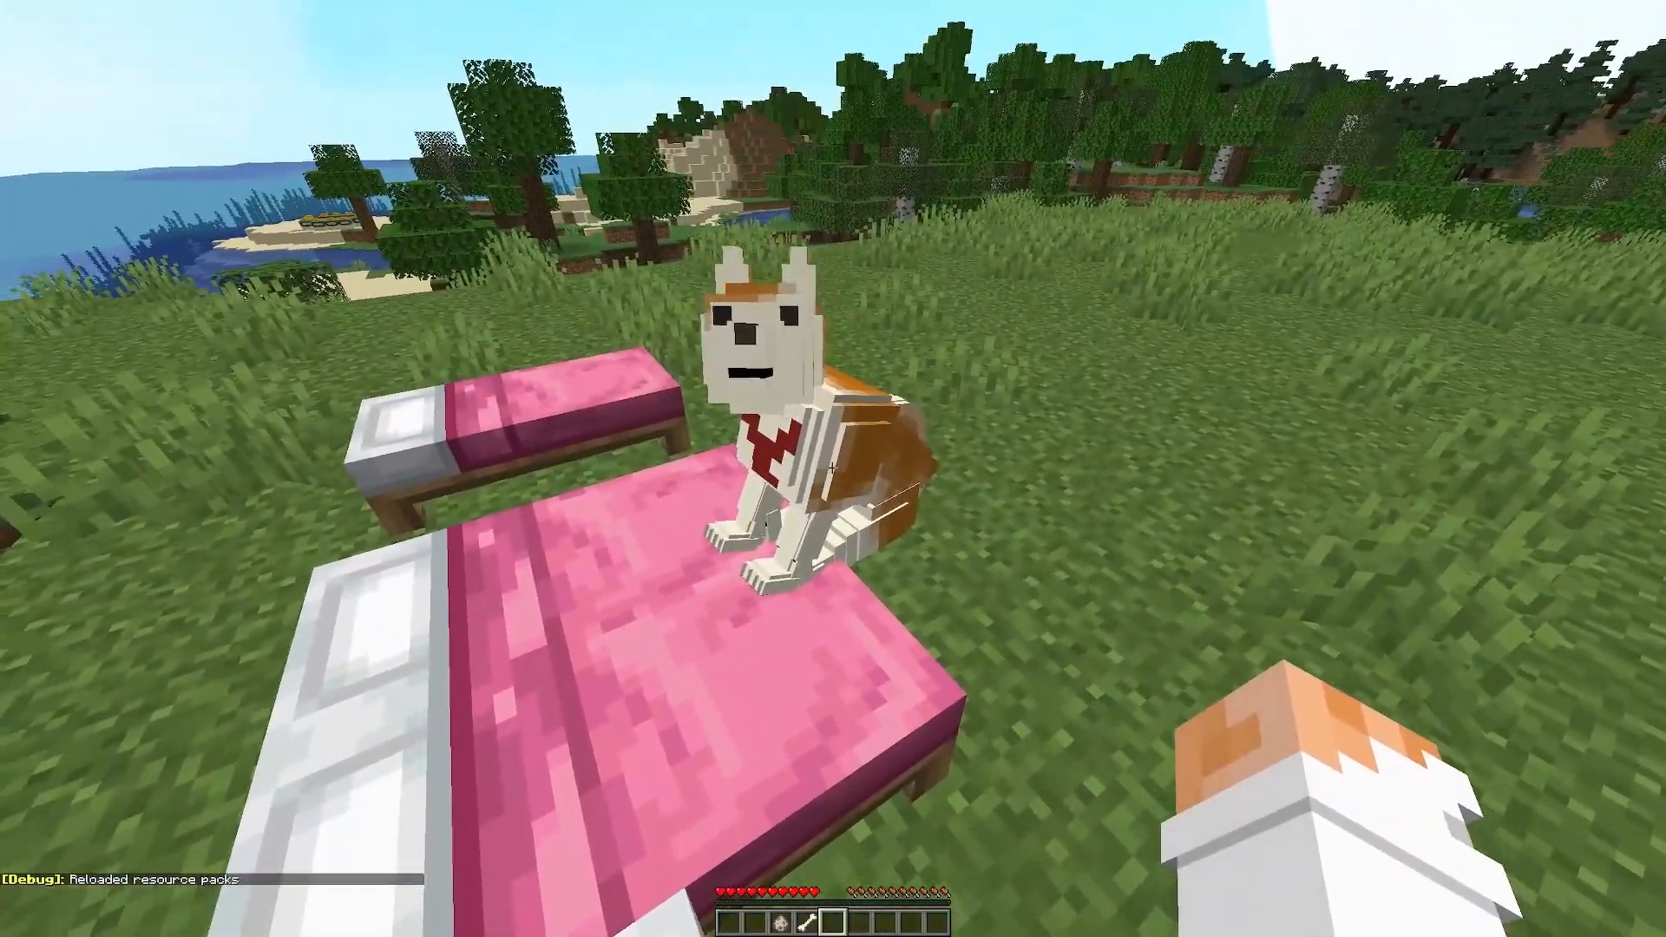
pyautogui.rightClick(831, 467)
pyautogui.press('a')
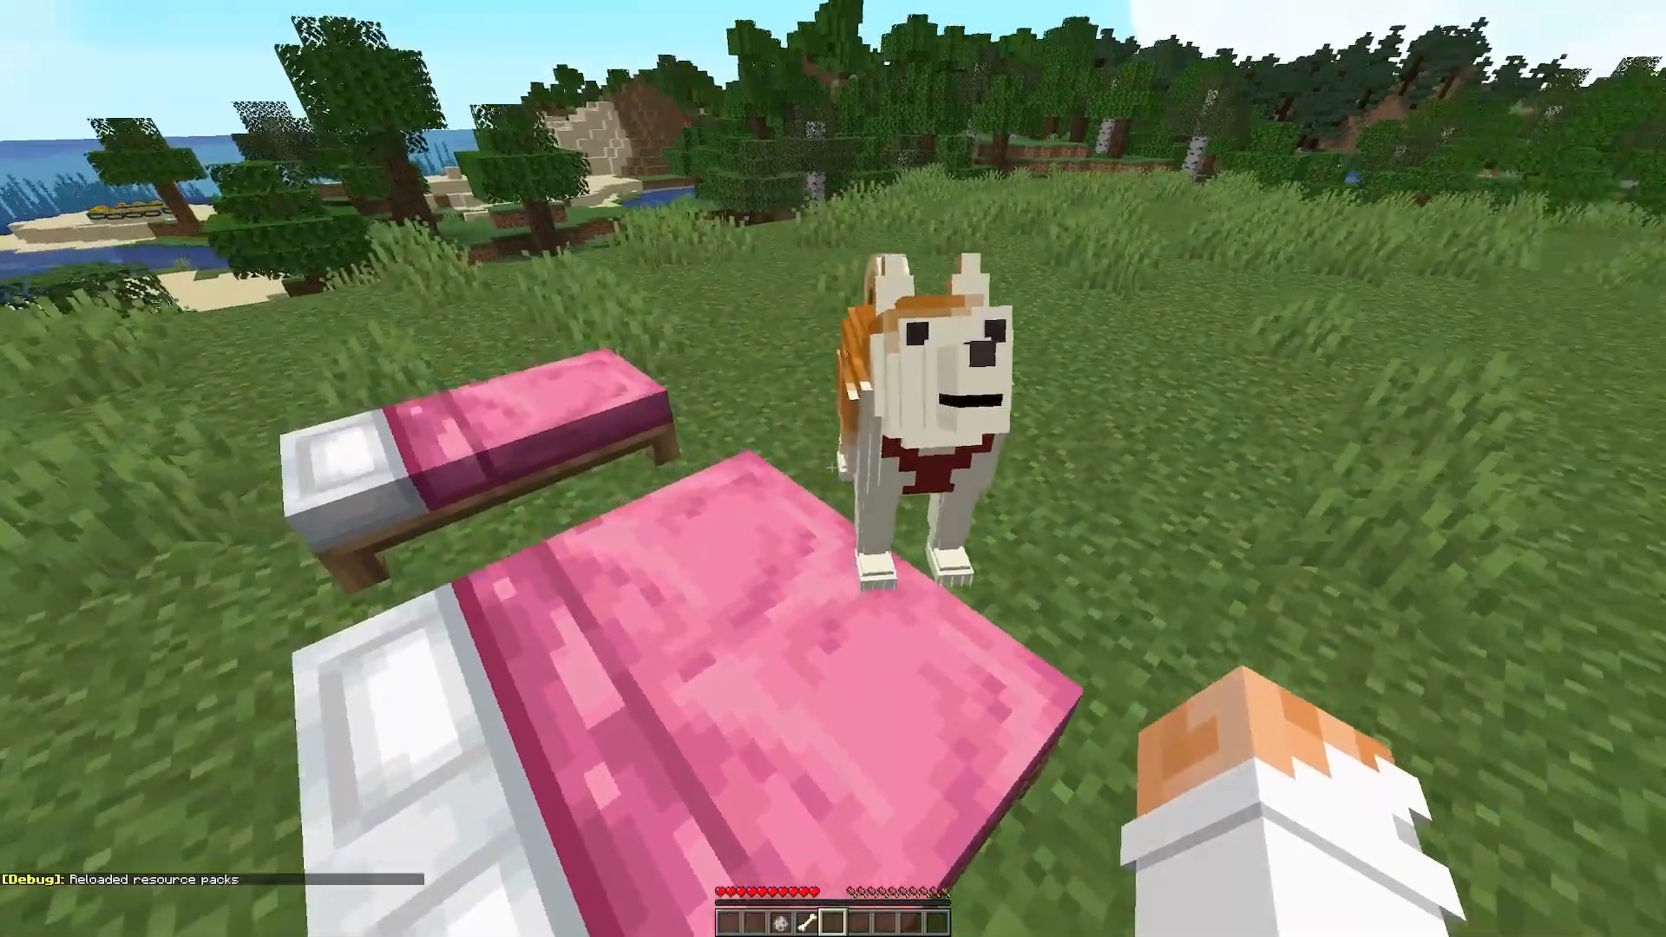
pyautogui.press('d')
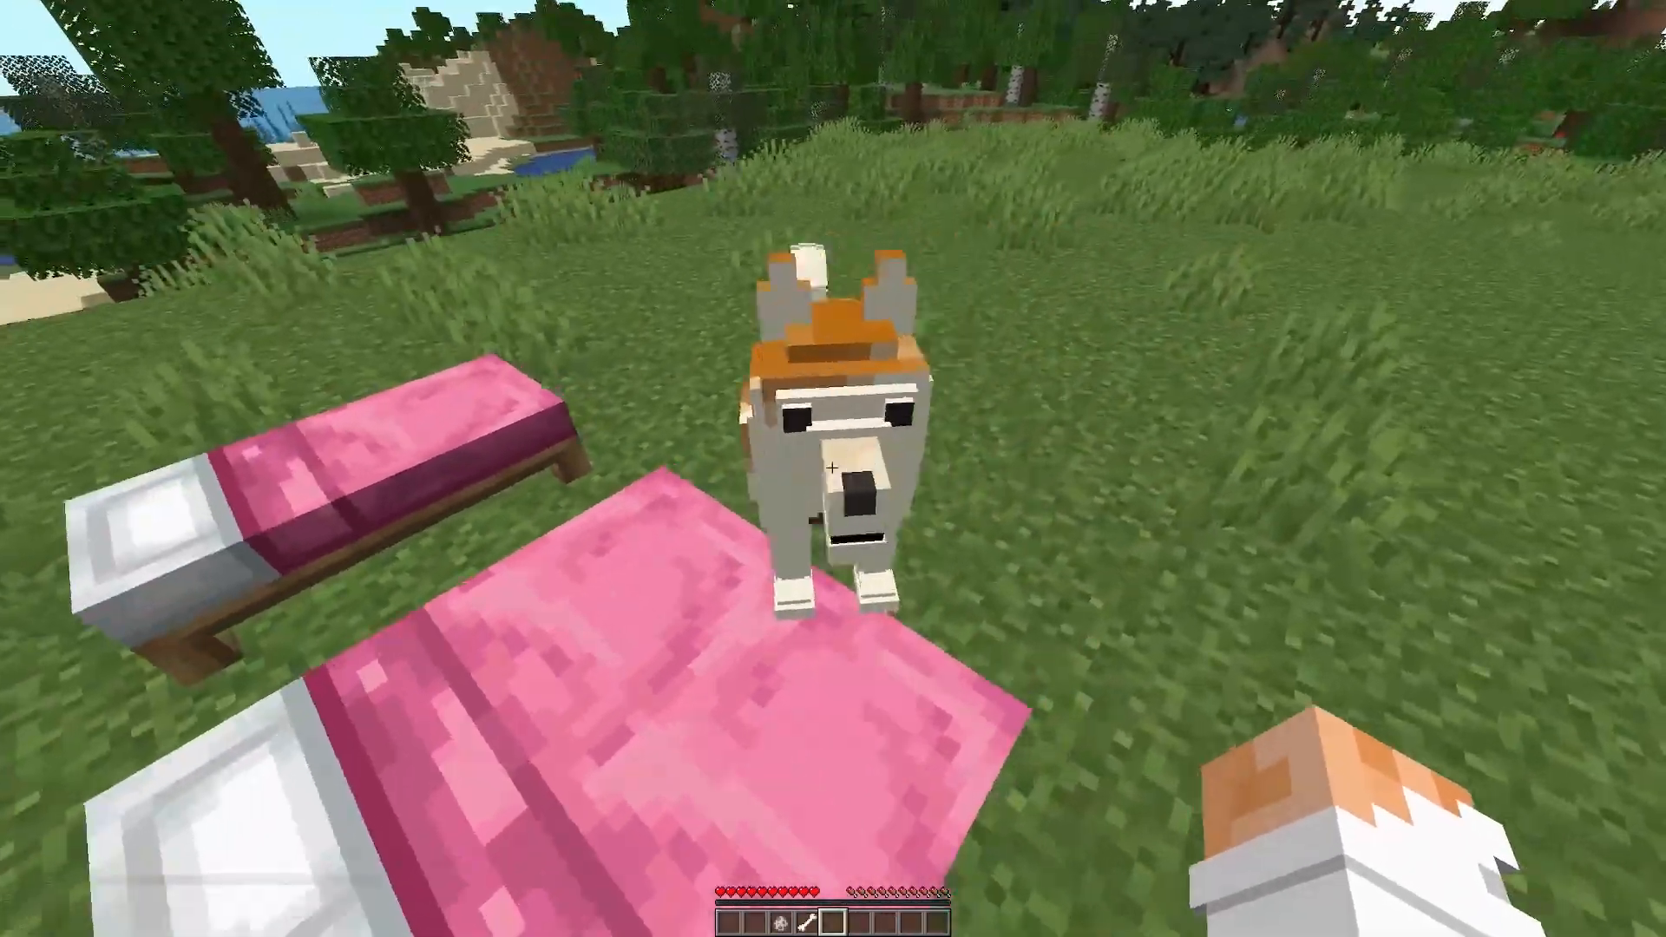
pyautogui.press('s')
pyautogui.press('a')
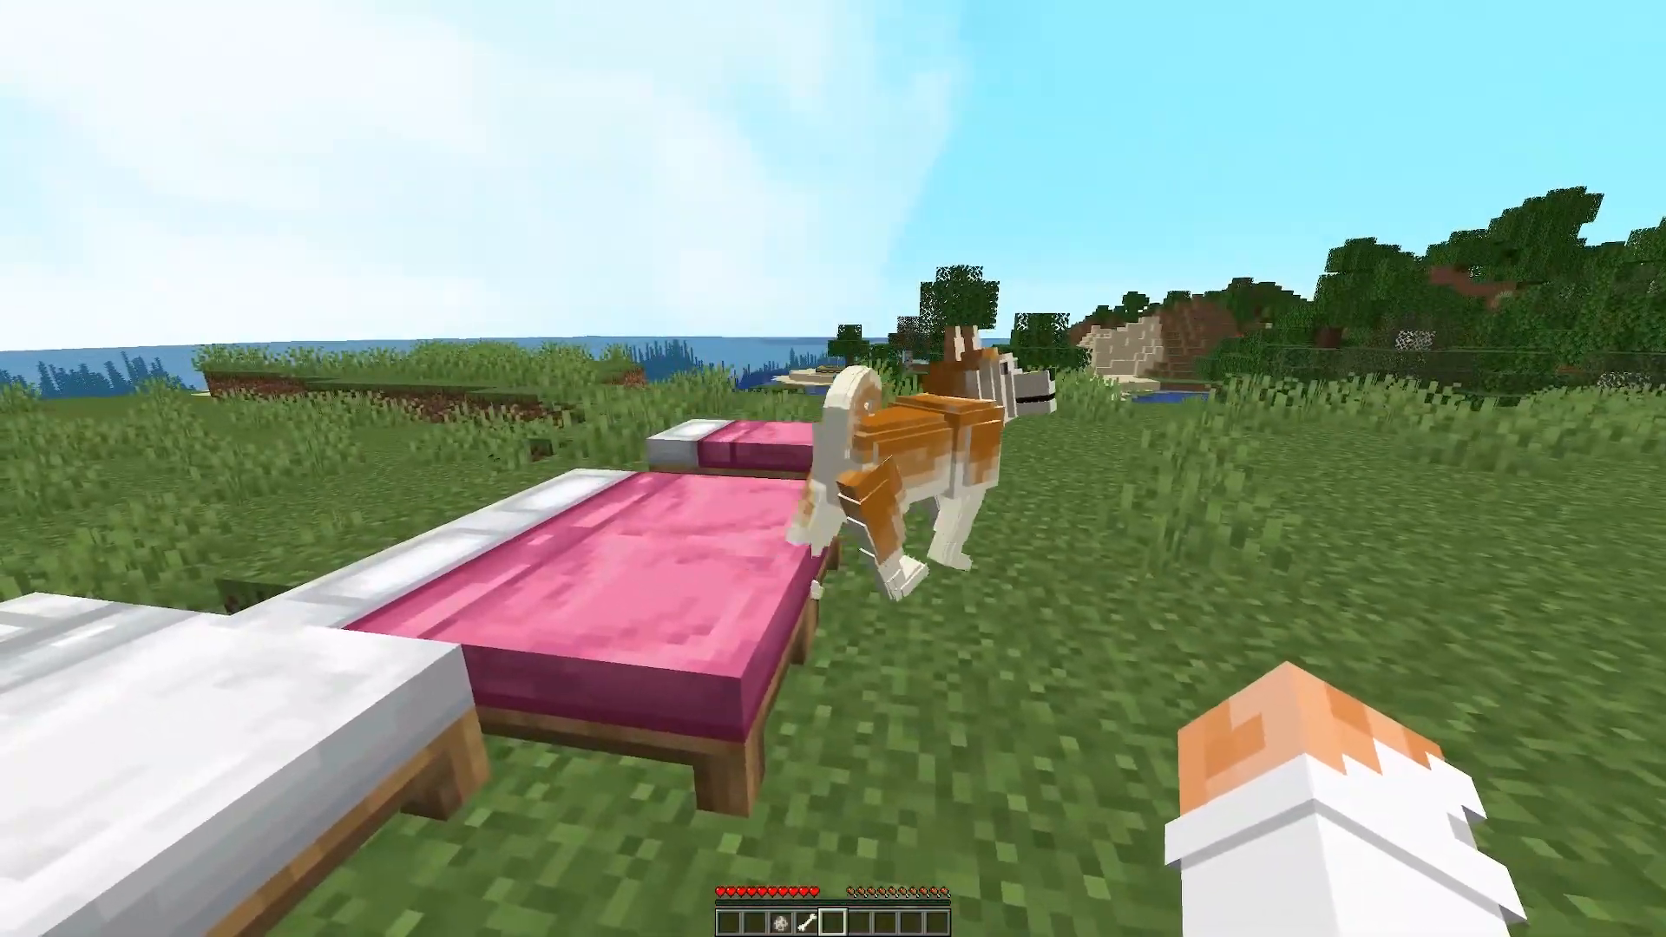
pyautogui.press('w')
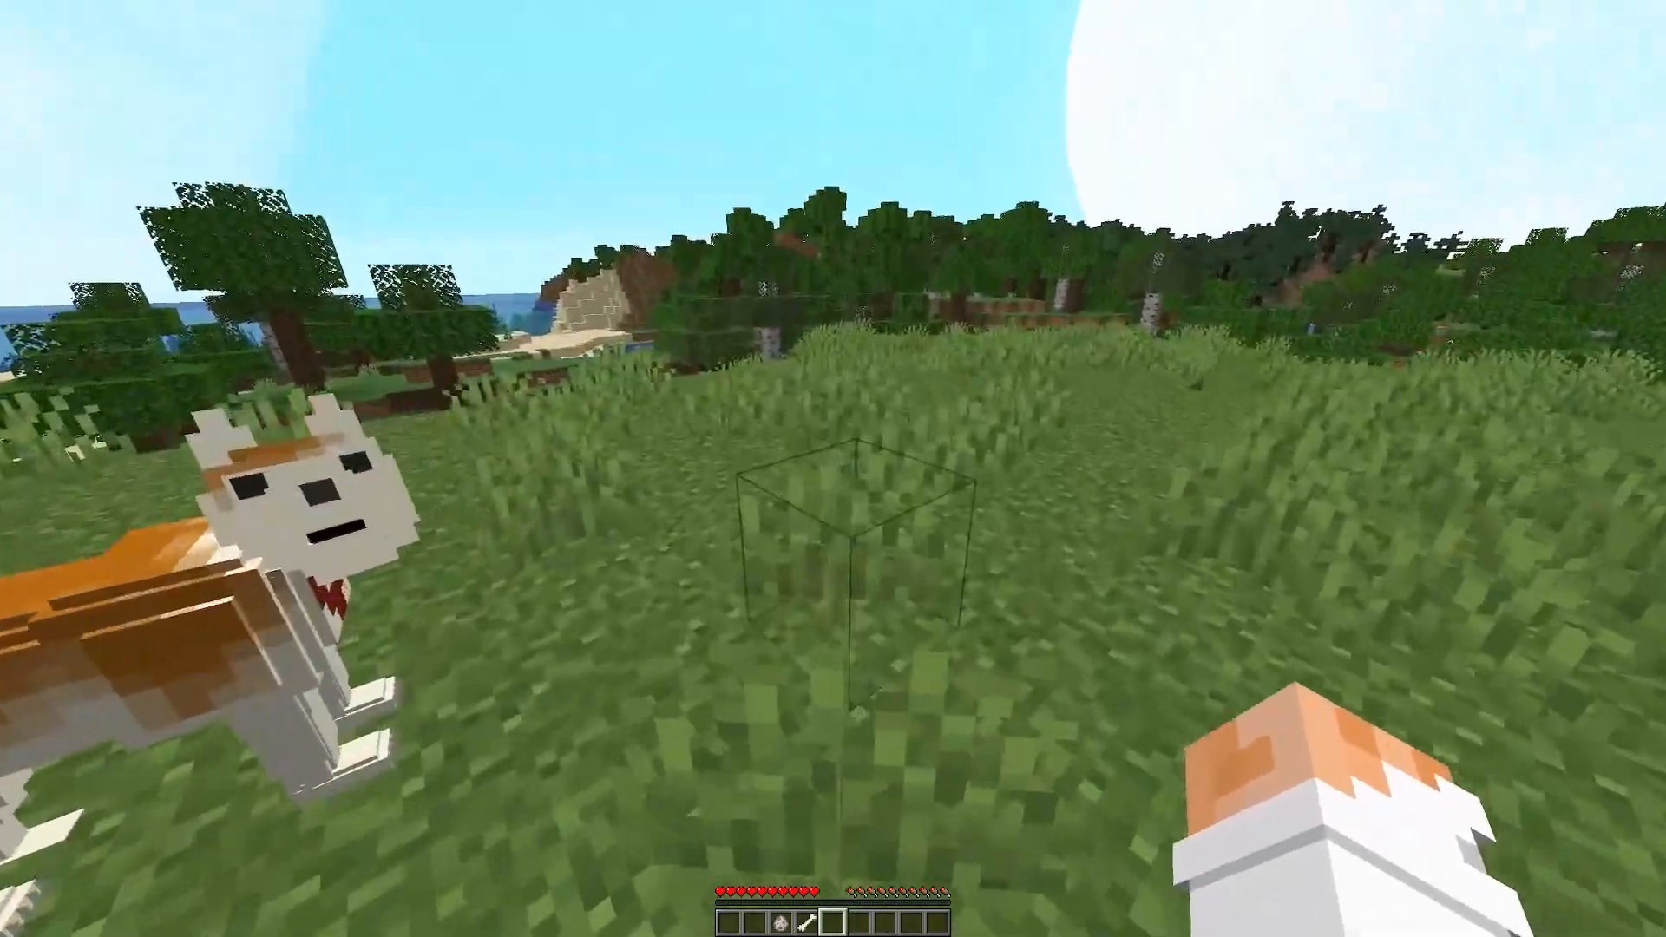
pyautogui.press('s')
pyautogui.press('w')
pyautogui.rightClick(833, 468)
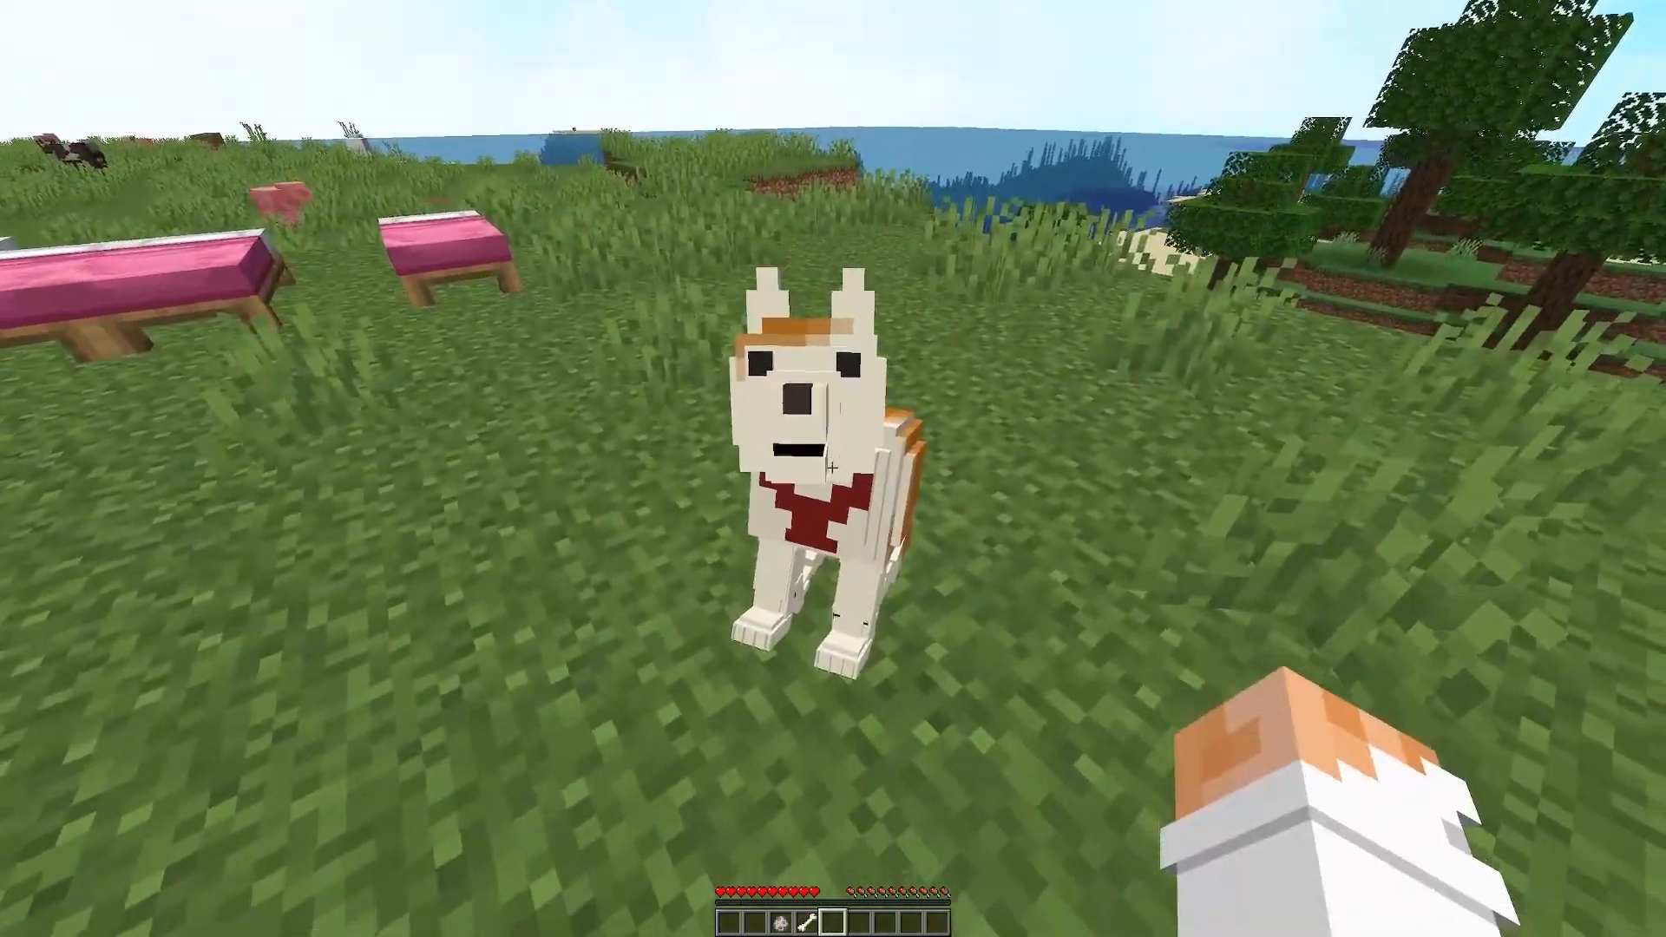
pyautogui.press('a')
pyautogui.press('s')
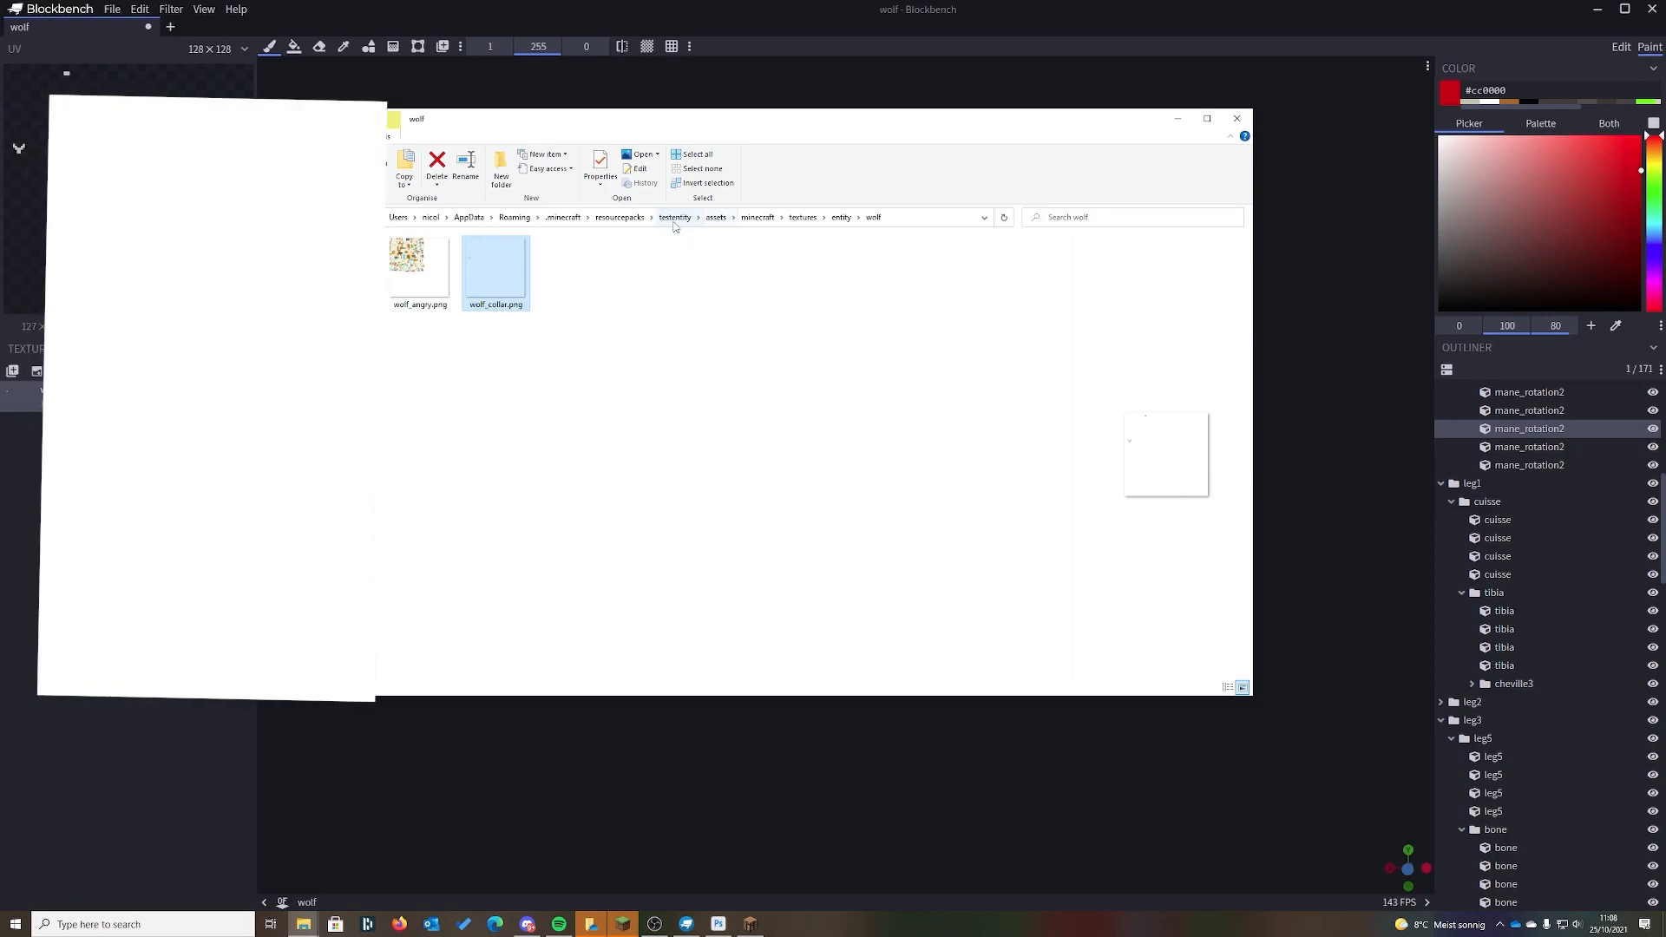
# - Switch to File Explorer and delete texture.png from the testentity pack's assets/minecraft/optifine/cem folder
pyautogui.click(675, 217)
pyautogui.doubleClick(466, 260)
pyautogui.doubleClick(466, 260)
pyautogui.doubleClick(466, 259)
pyautogui.doubleClick(465, 260)
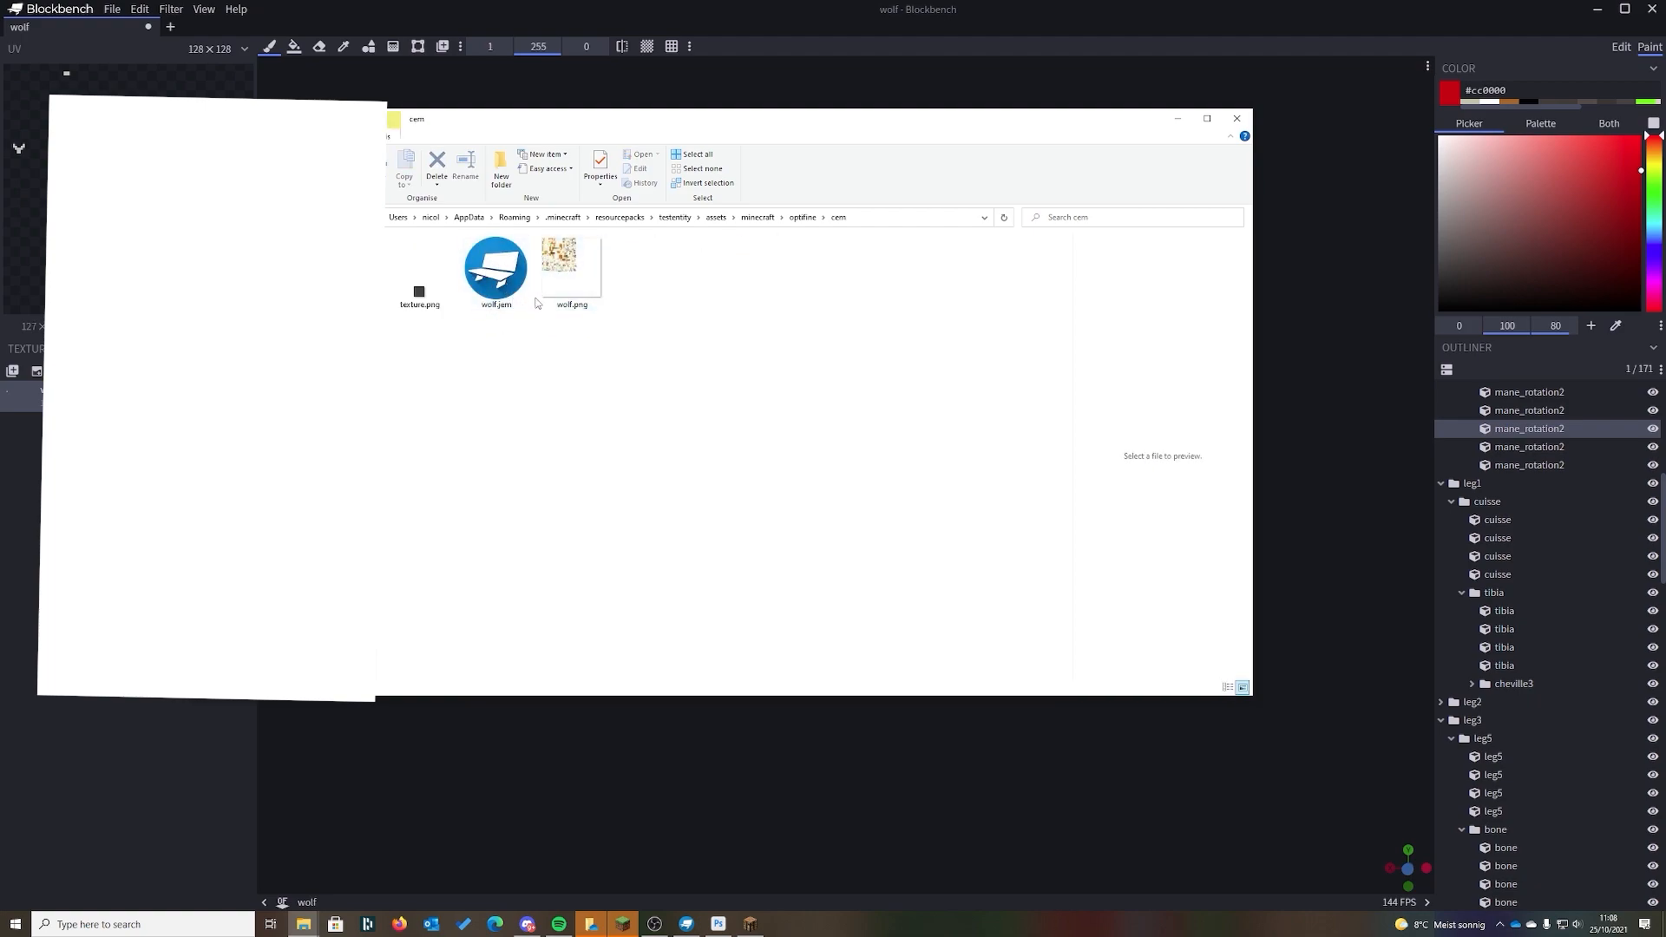
pyautogui.click(425, 278)
pyautogui.press('Delete')
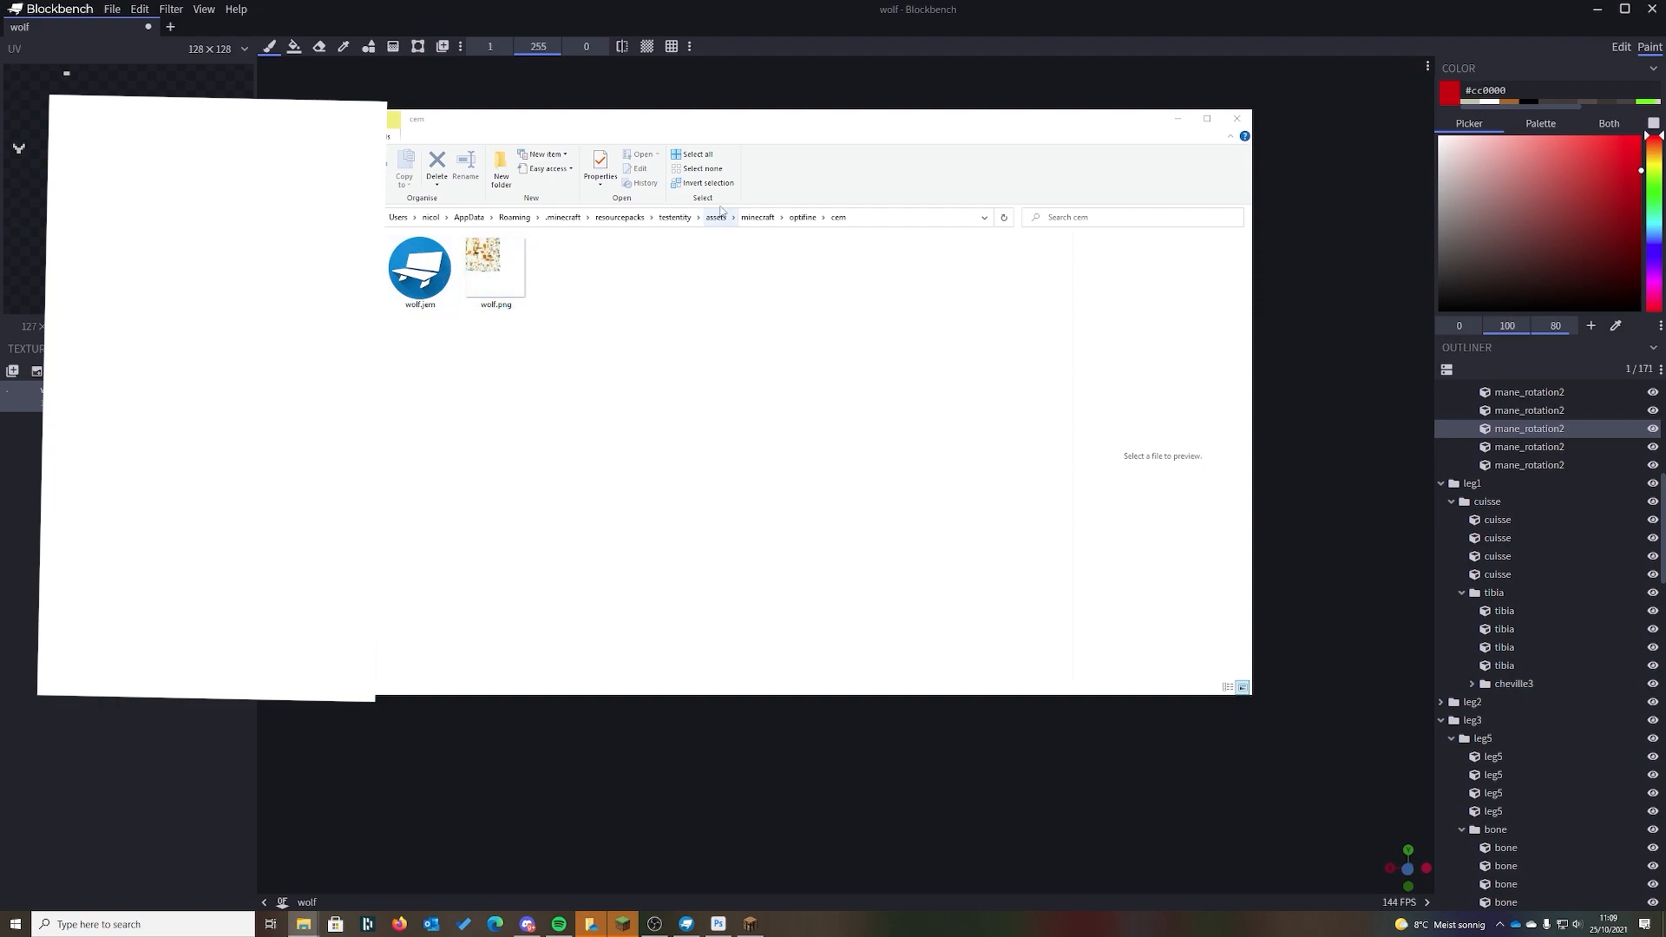
# - Open the testentity pack's assets/minecraft/textures/entity/wolf folder and inspect the wolf texture files
pyautogui.click(675, 217)
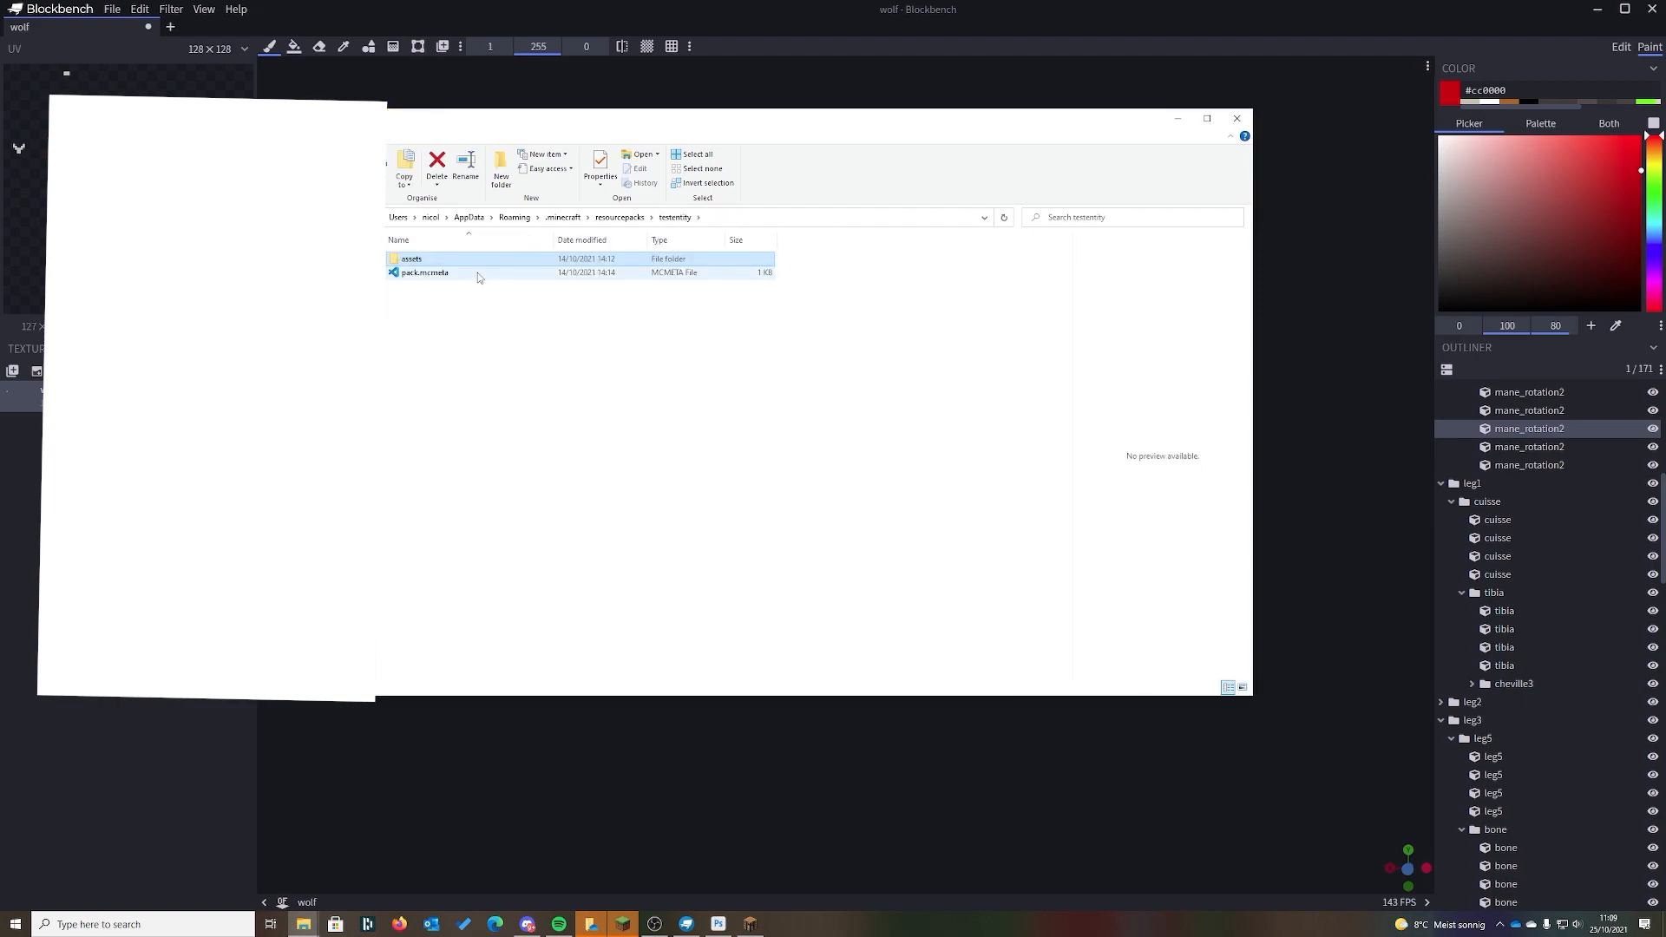
pyautogui.doubleClick(463, 270)
pyautogui.doubleClick(438, 260)
pyautogui.doubleClick(446, 275)
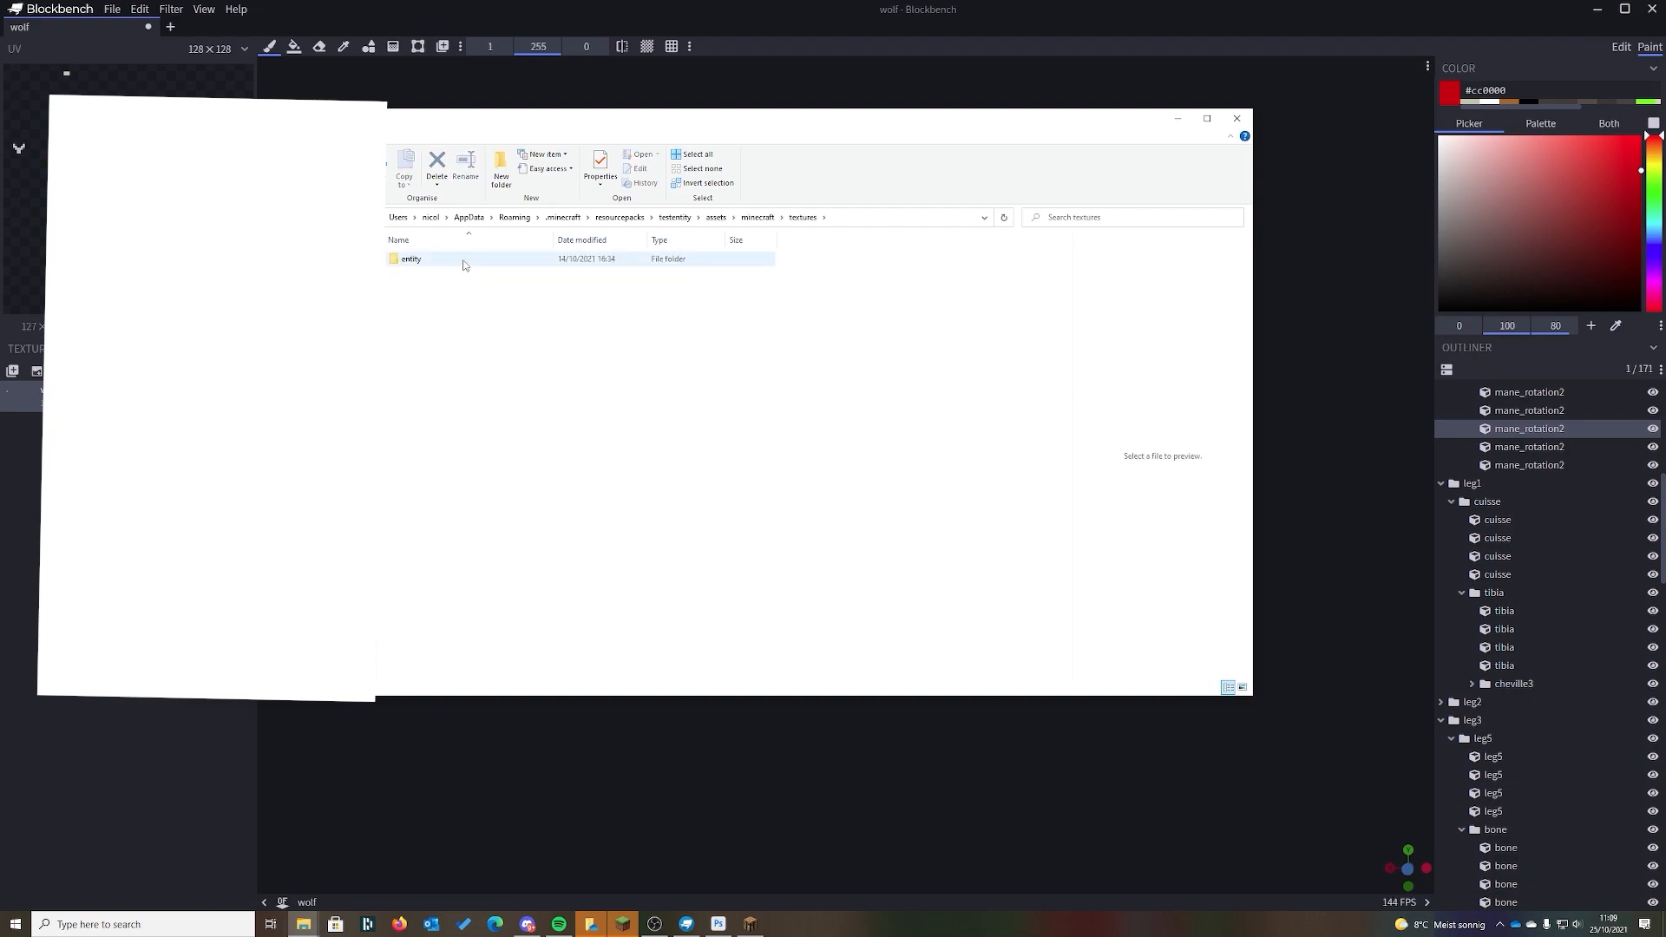
pyautogui.doubleClick(464, 263)
pyautogui.doubleClick(467, 263)
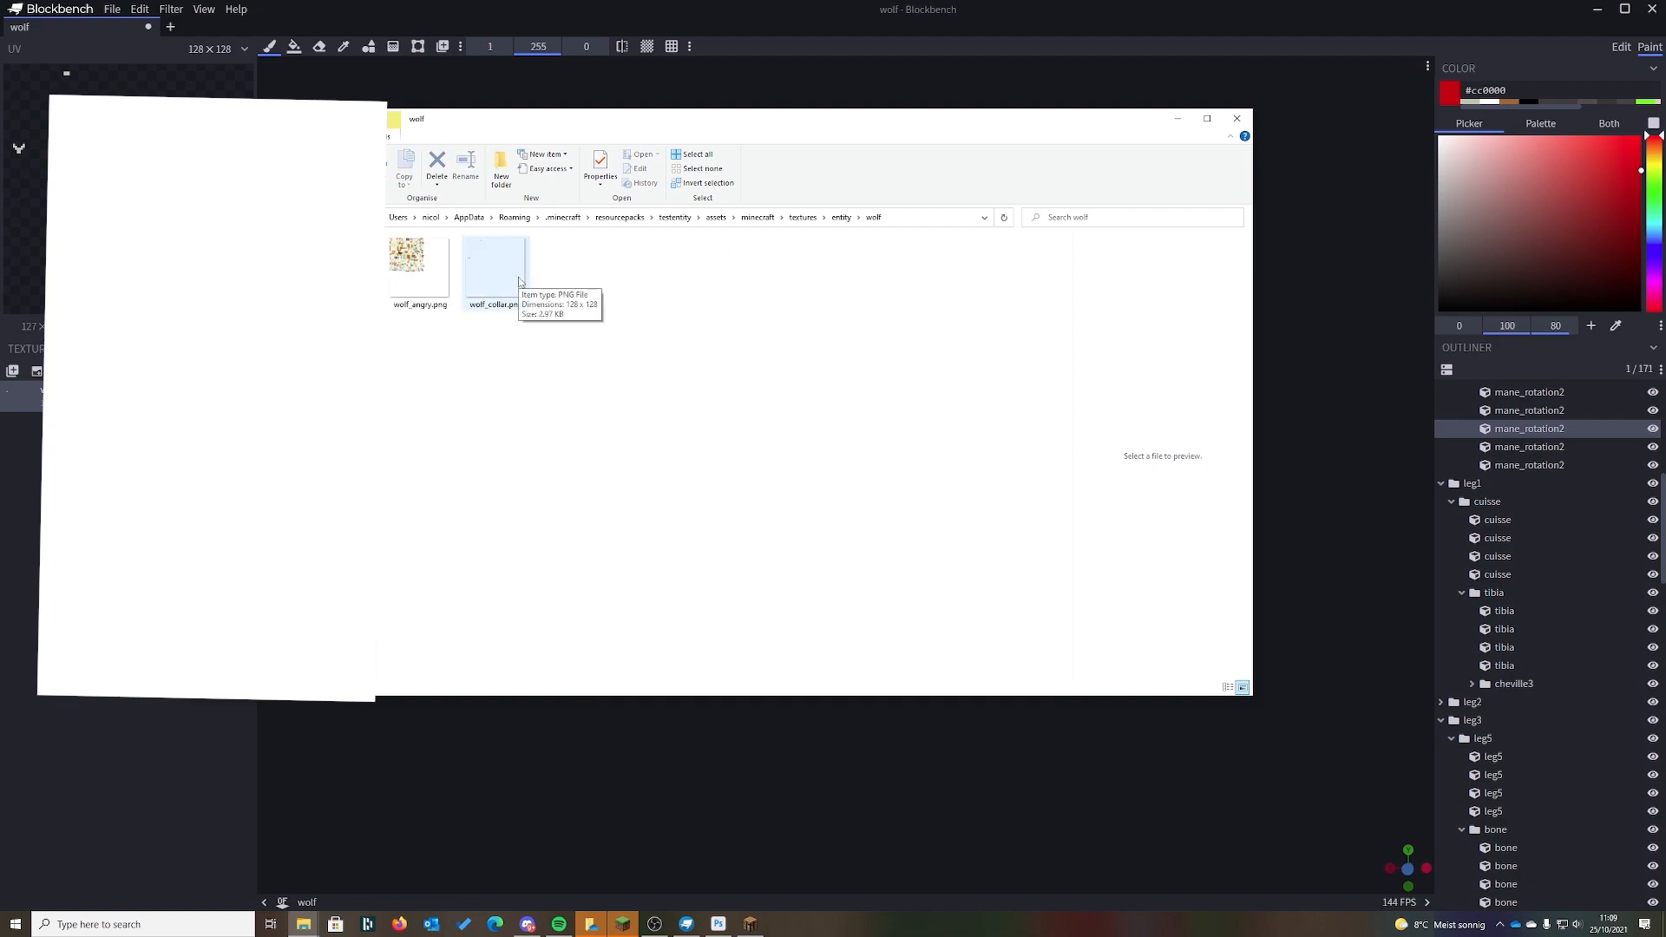
pyautogui.moveTo(517, 278); pyautogui.dragTo(636, 241)
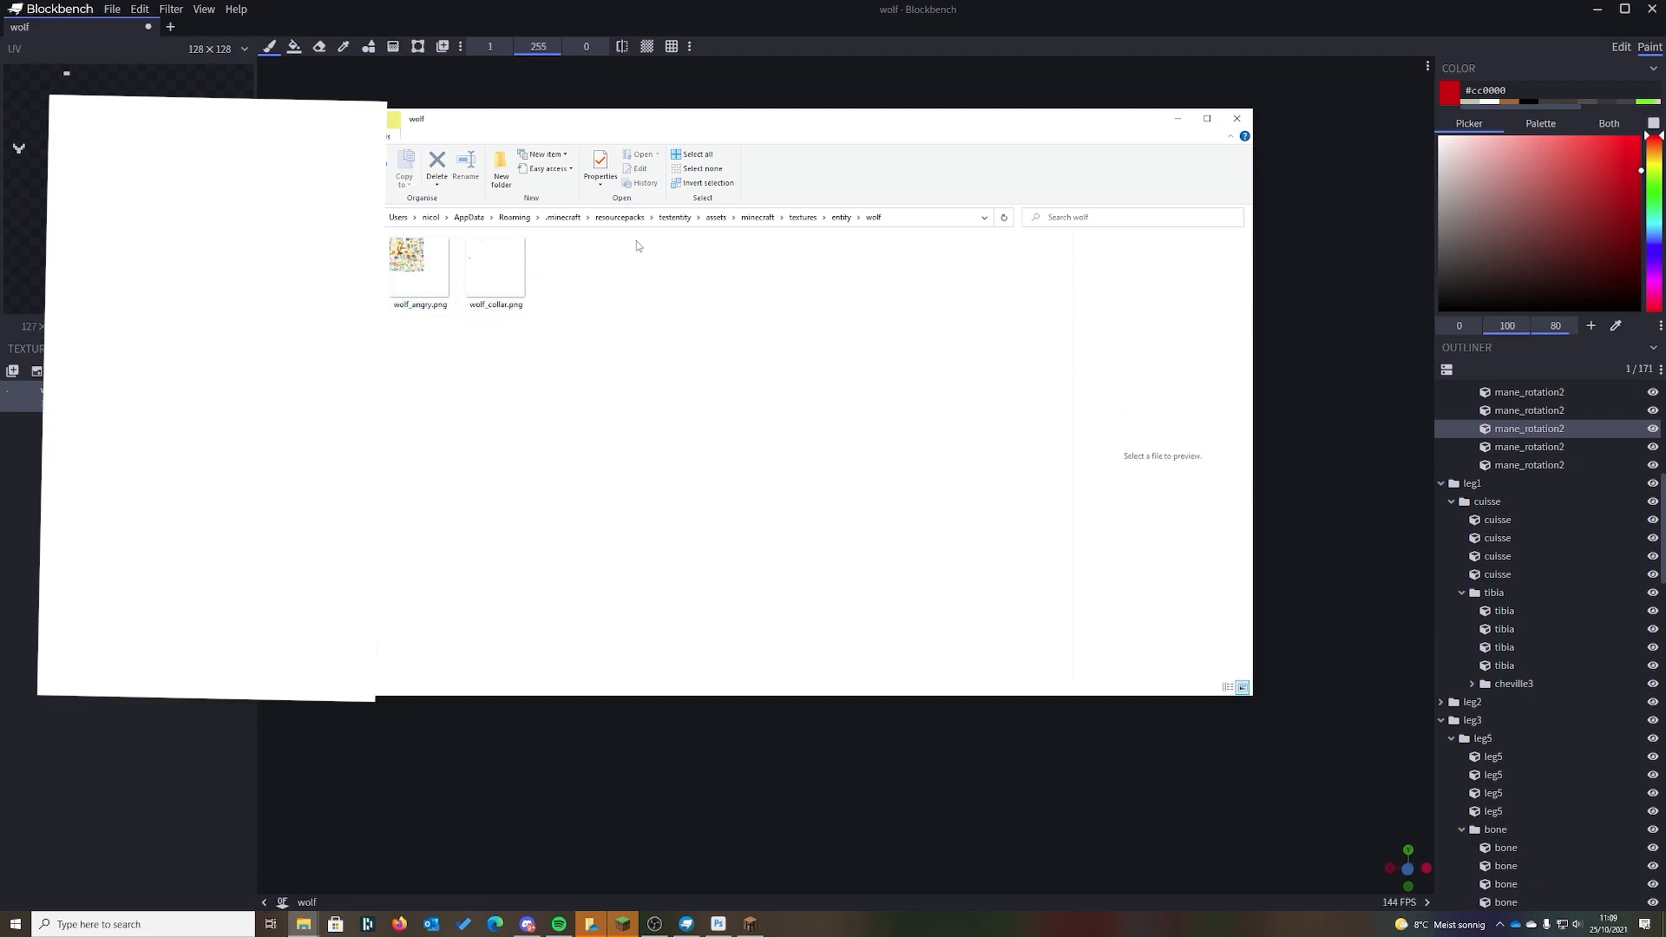
# - Go to the 1.16.5 folder under .minecraft/versions and duplicate 1.16.5.jar there
pyautogui.click(566, 220)
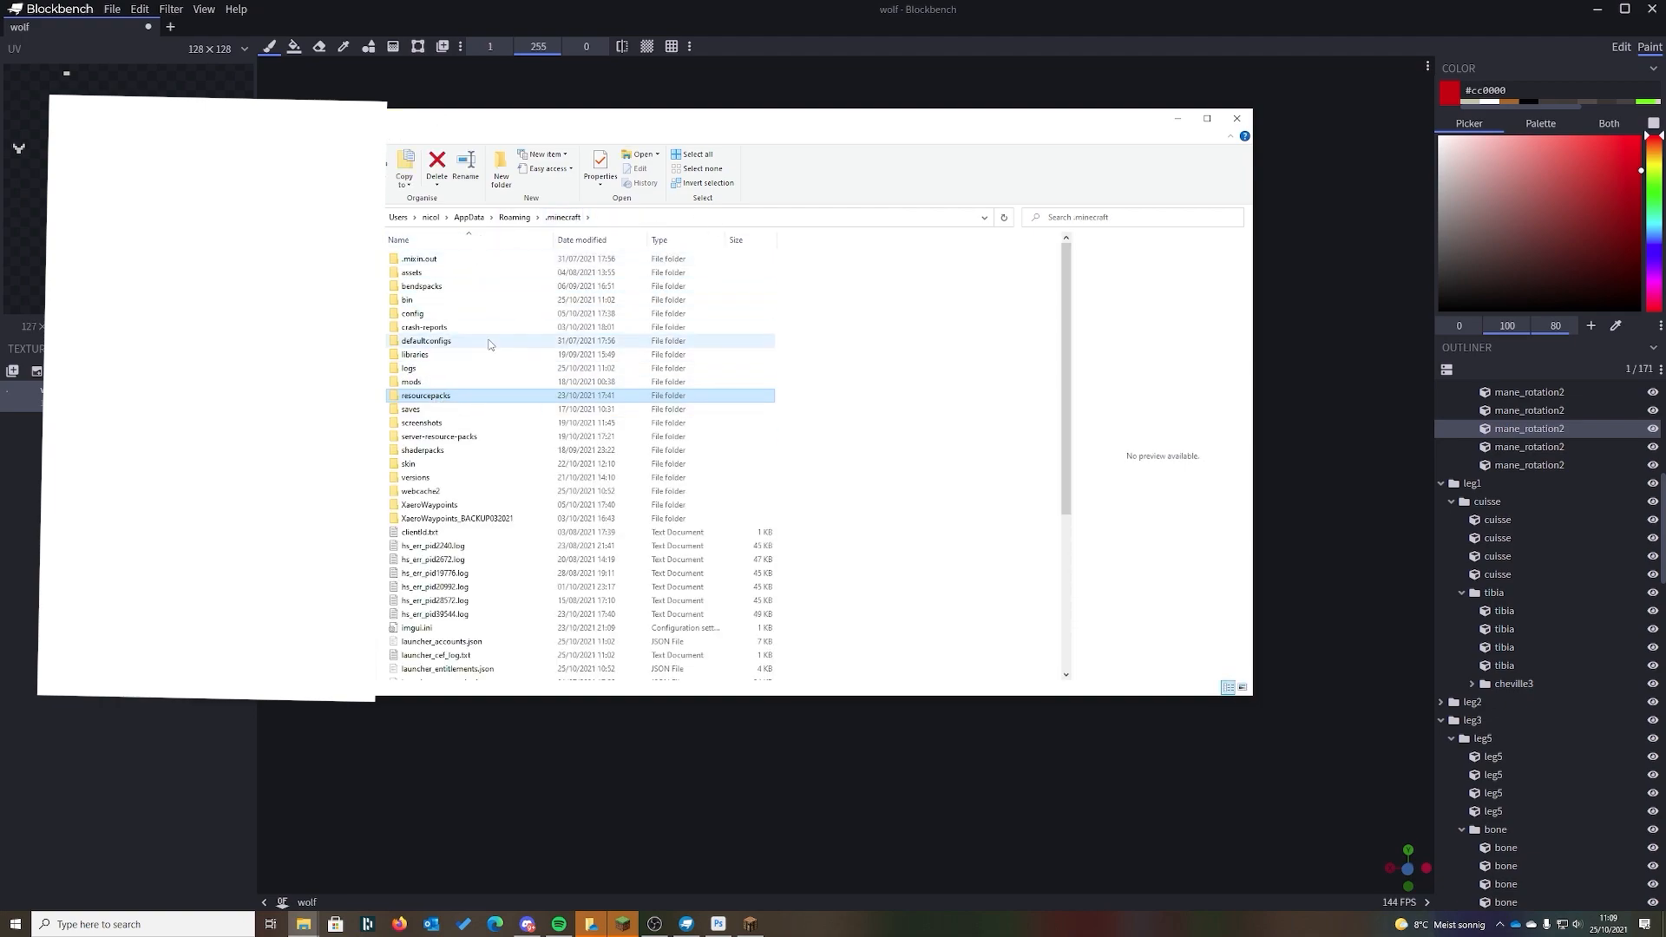
pyautogui.doubleClick(434, 477)
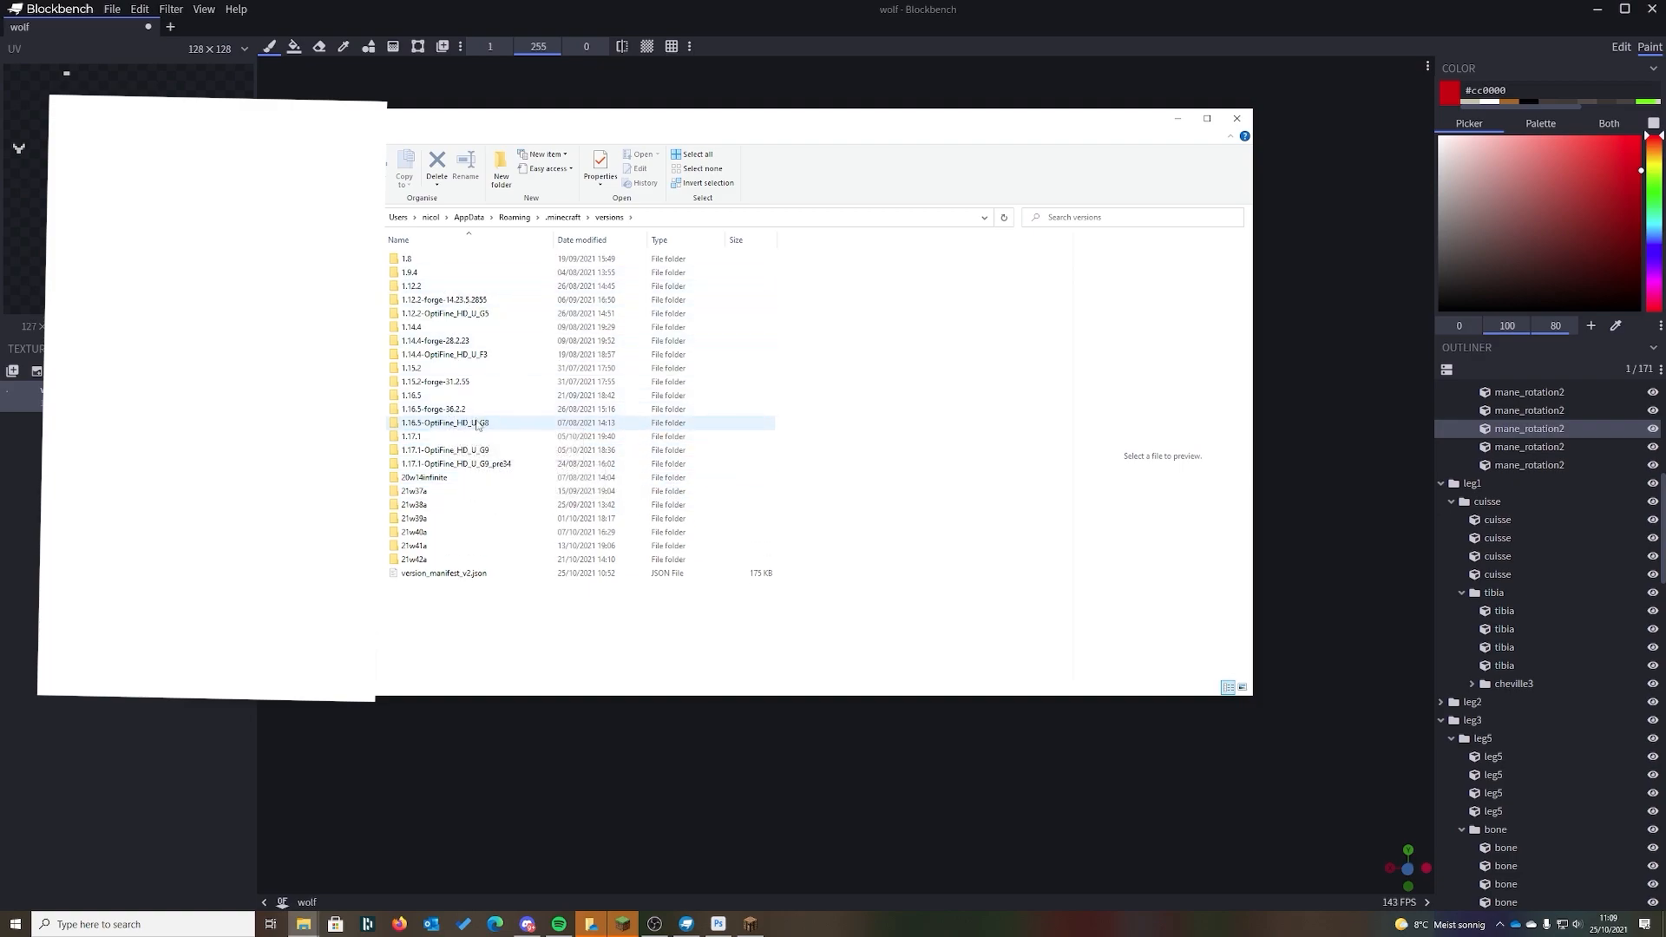
pyautogui.doubleClick(434, 396)
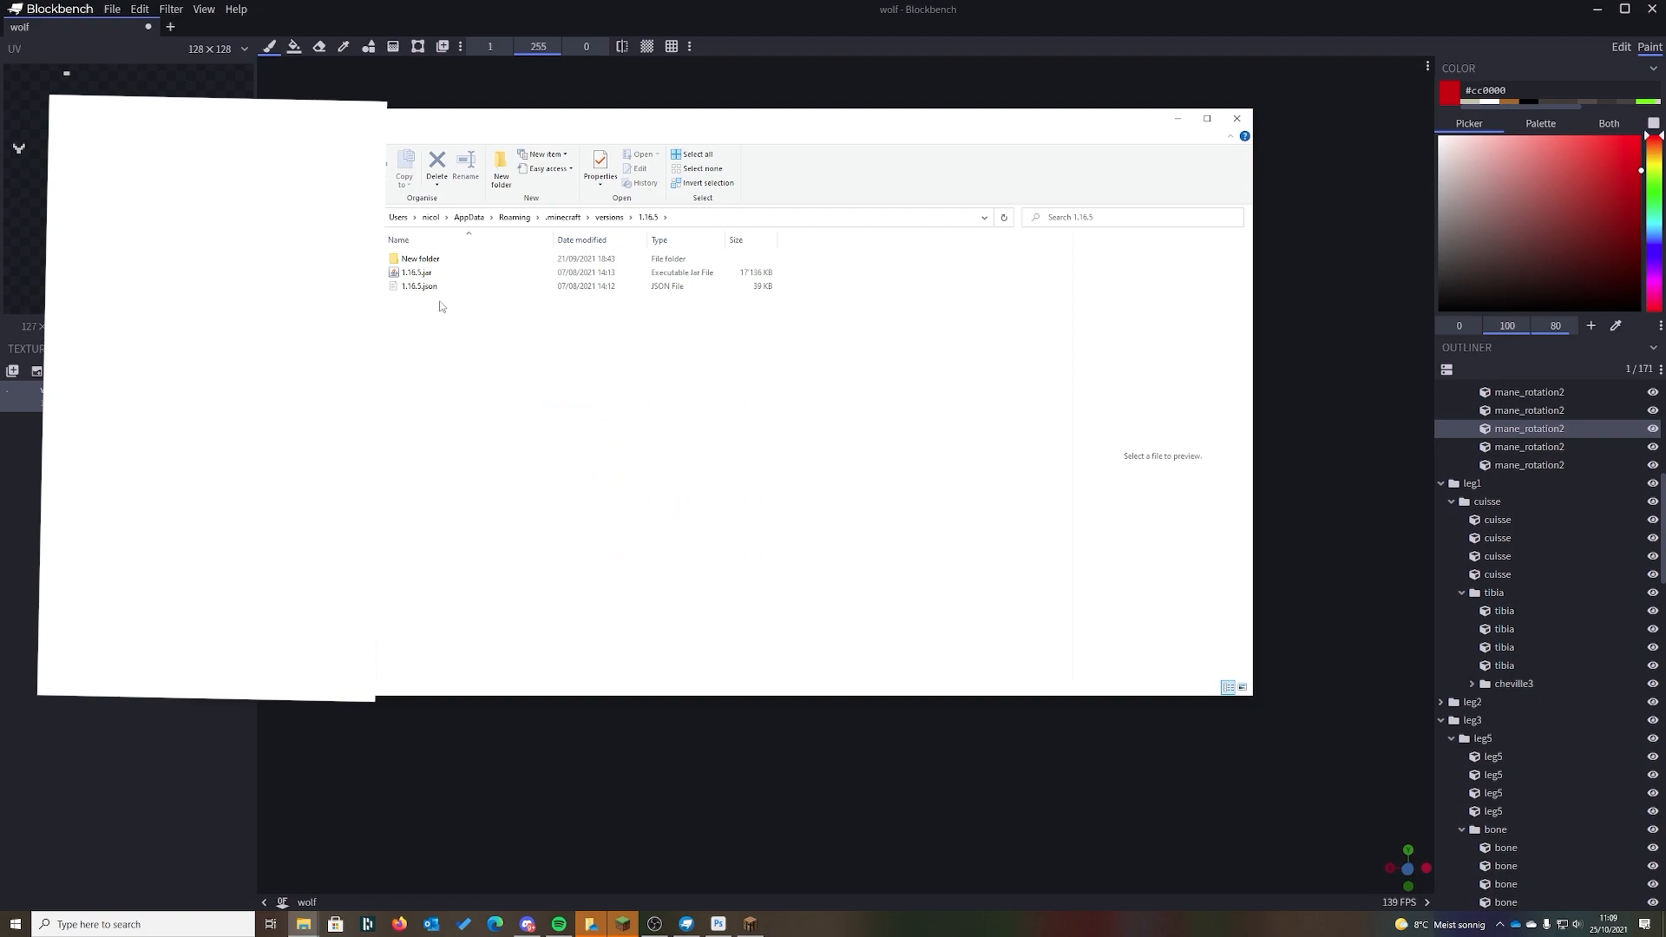
pyautogui.rightClick(439, 274)
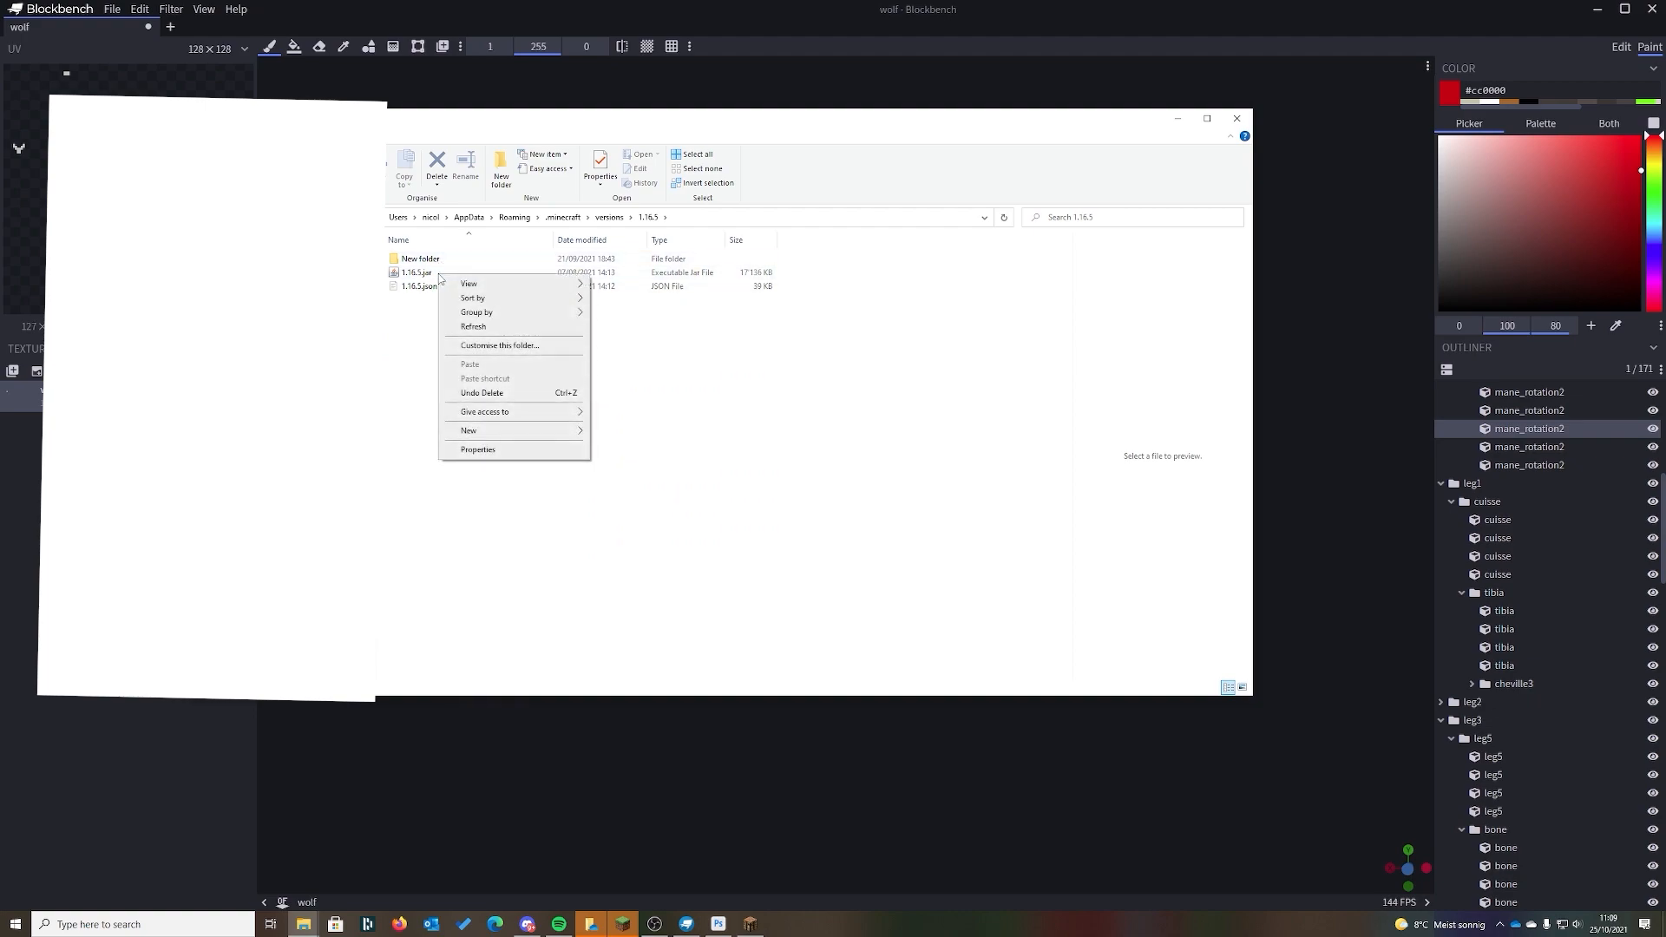
pyautogui.click(422, 272)
pyautogui.rightClick(420, 271)
pyautogui.click(418, 276)
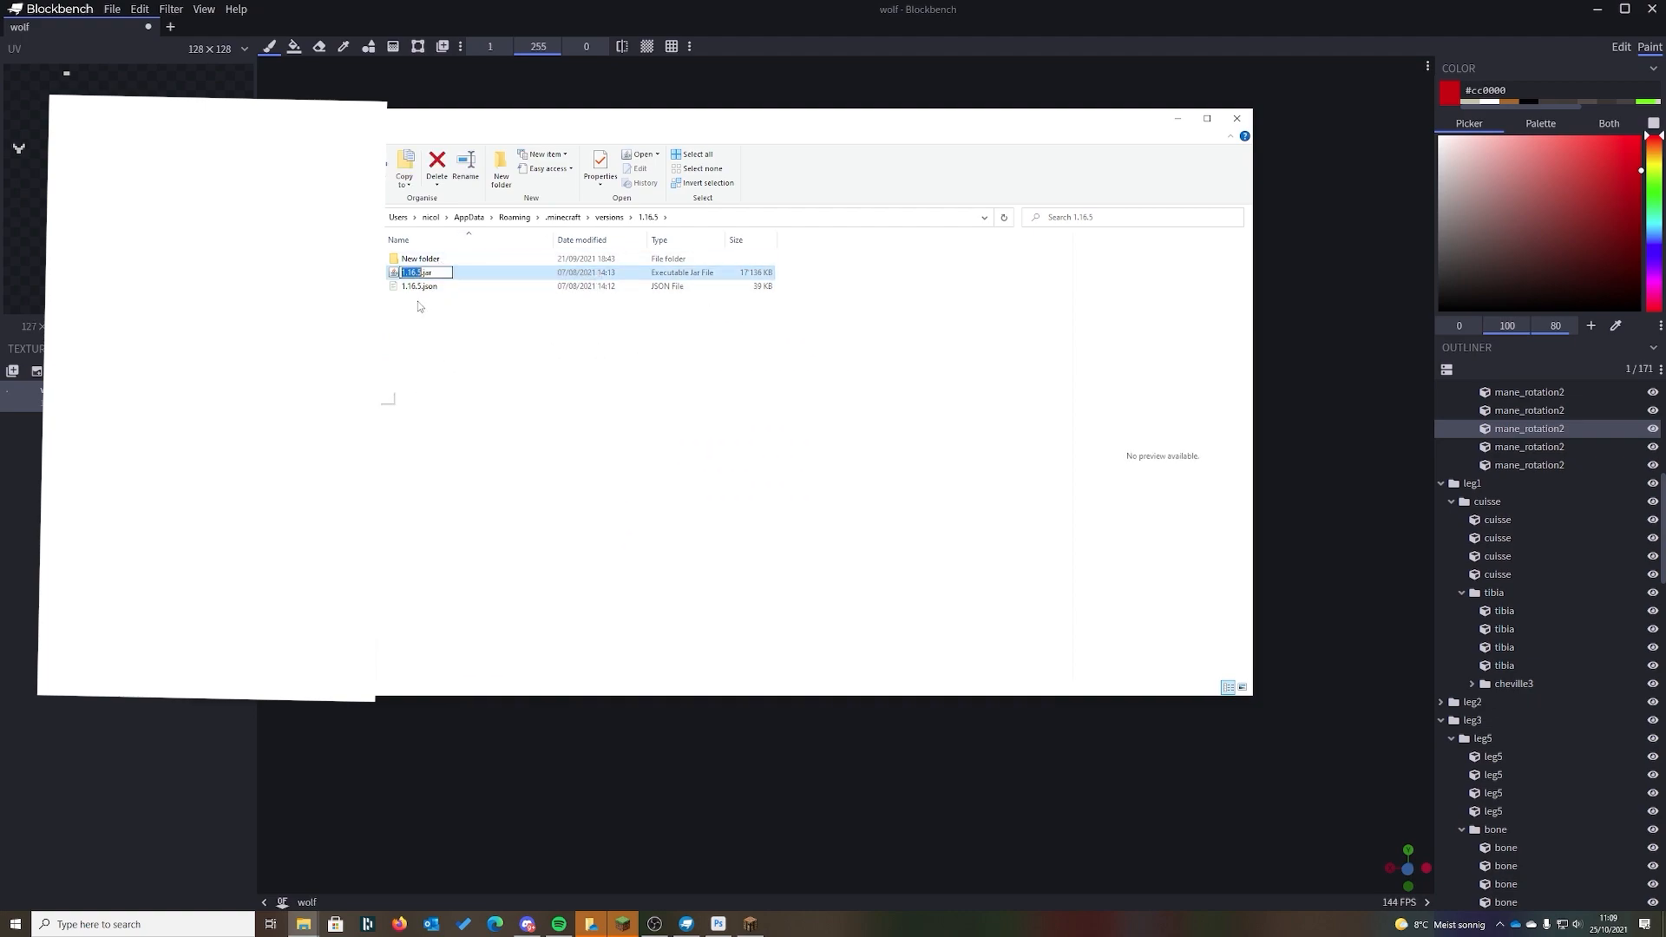
pyautogui.press('Escape')
pyautogui.hotkey('ctrl', 'c')
pyautogui.hotkey('ctrl', 'v')
# - Turn the display of file name extensions off and back on
pyautogui.rightClick(451, 274)
pyautogui.click(486, 500)
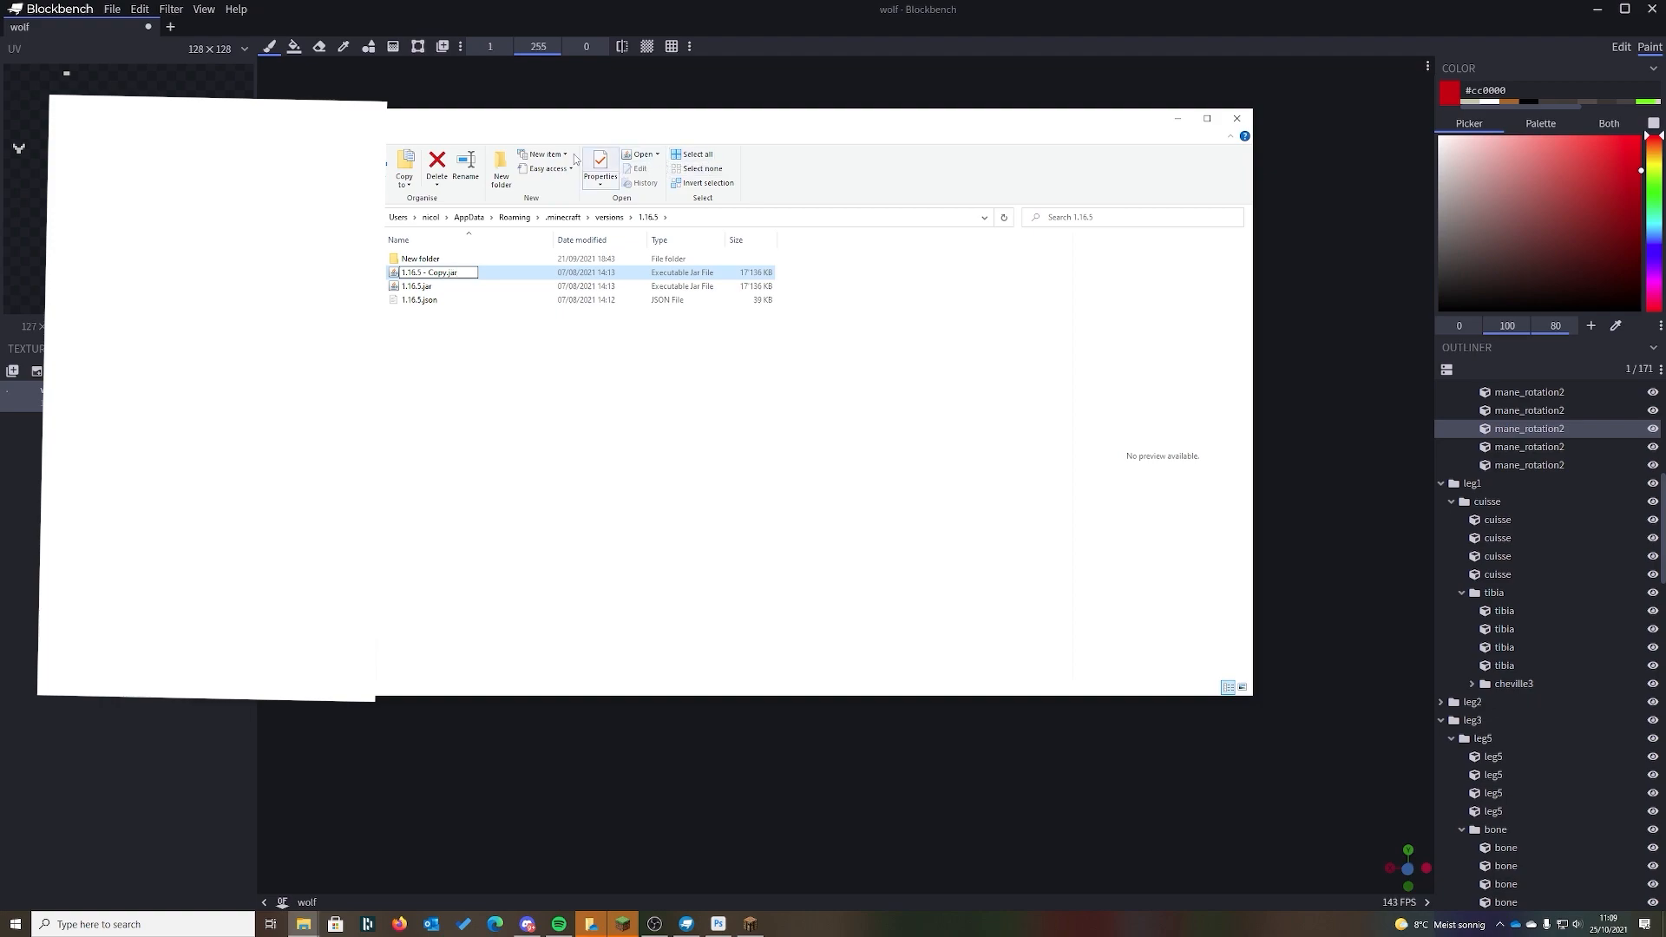
pyautogui.click(304, 136)
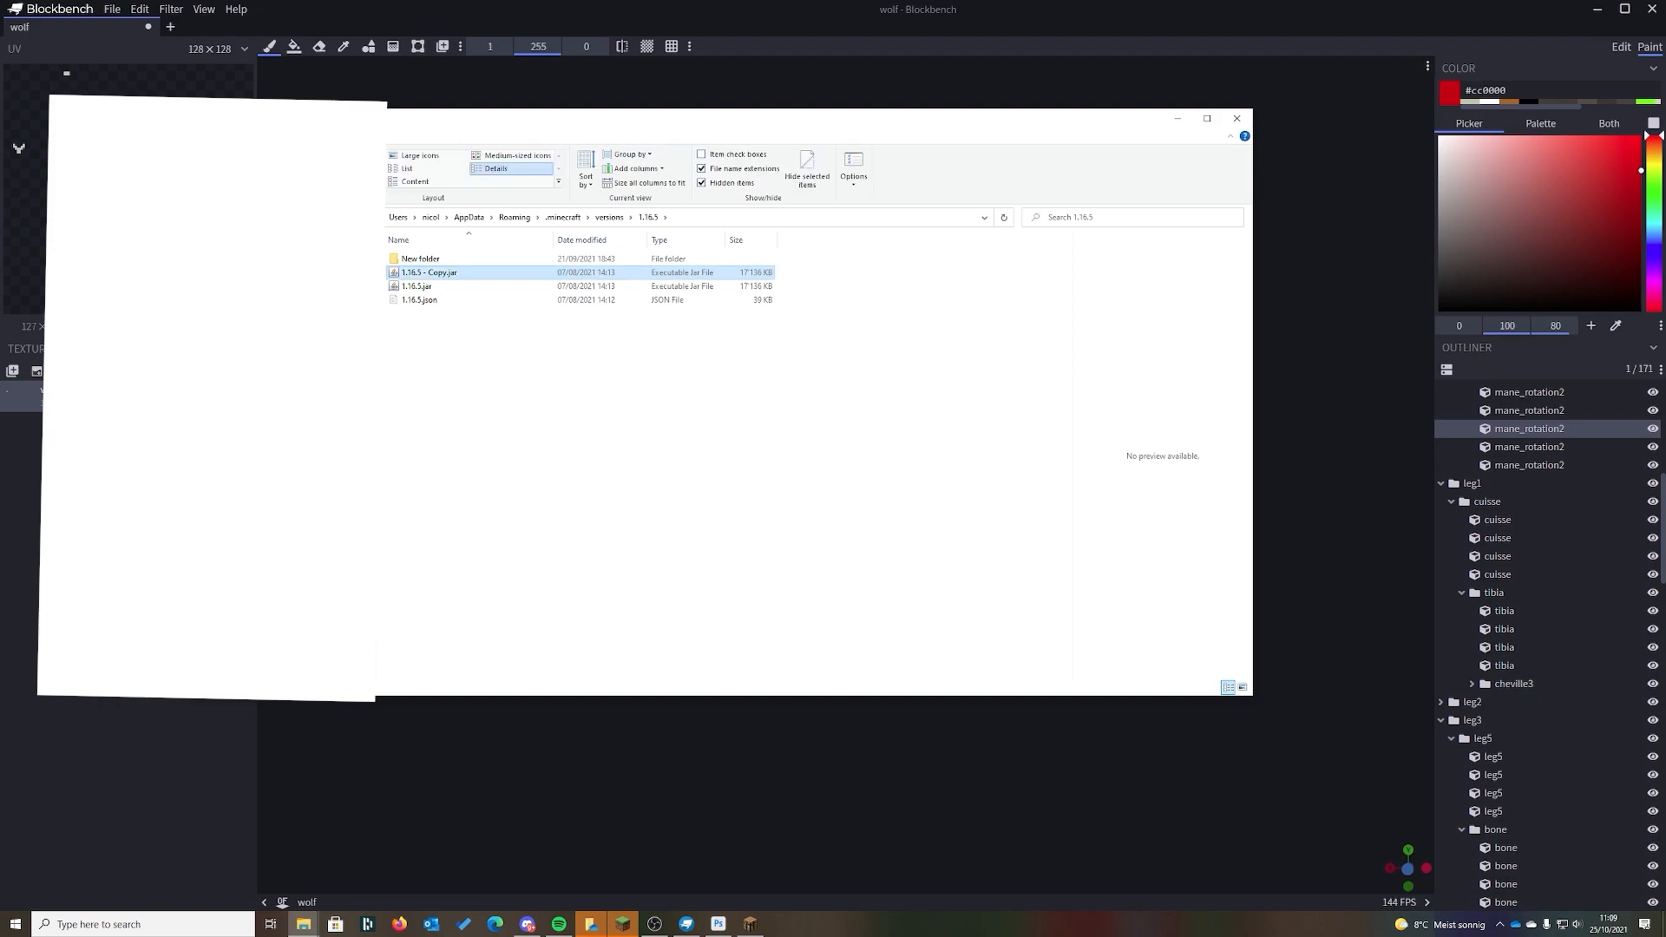
pyautogui.click(729, 170)
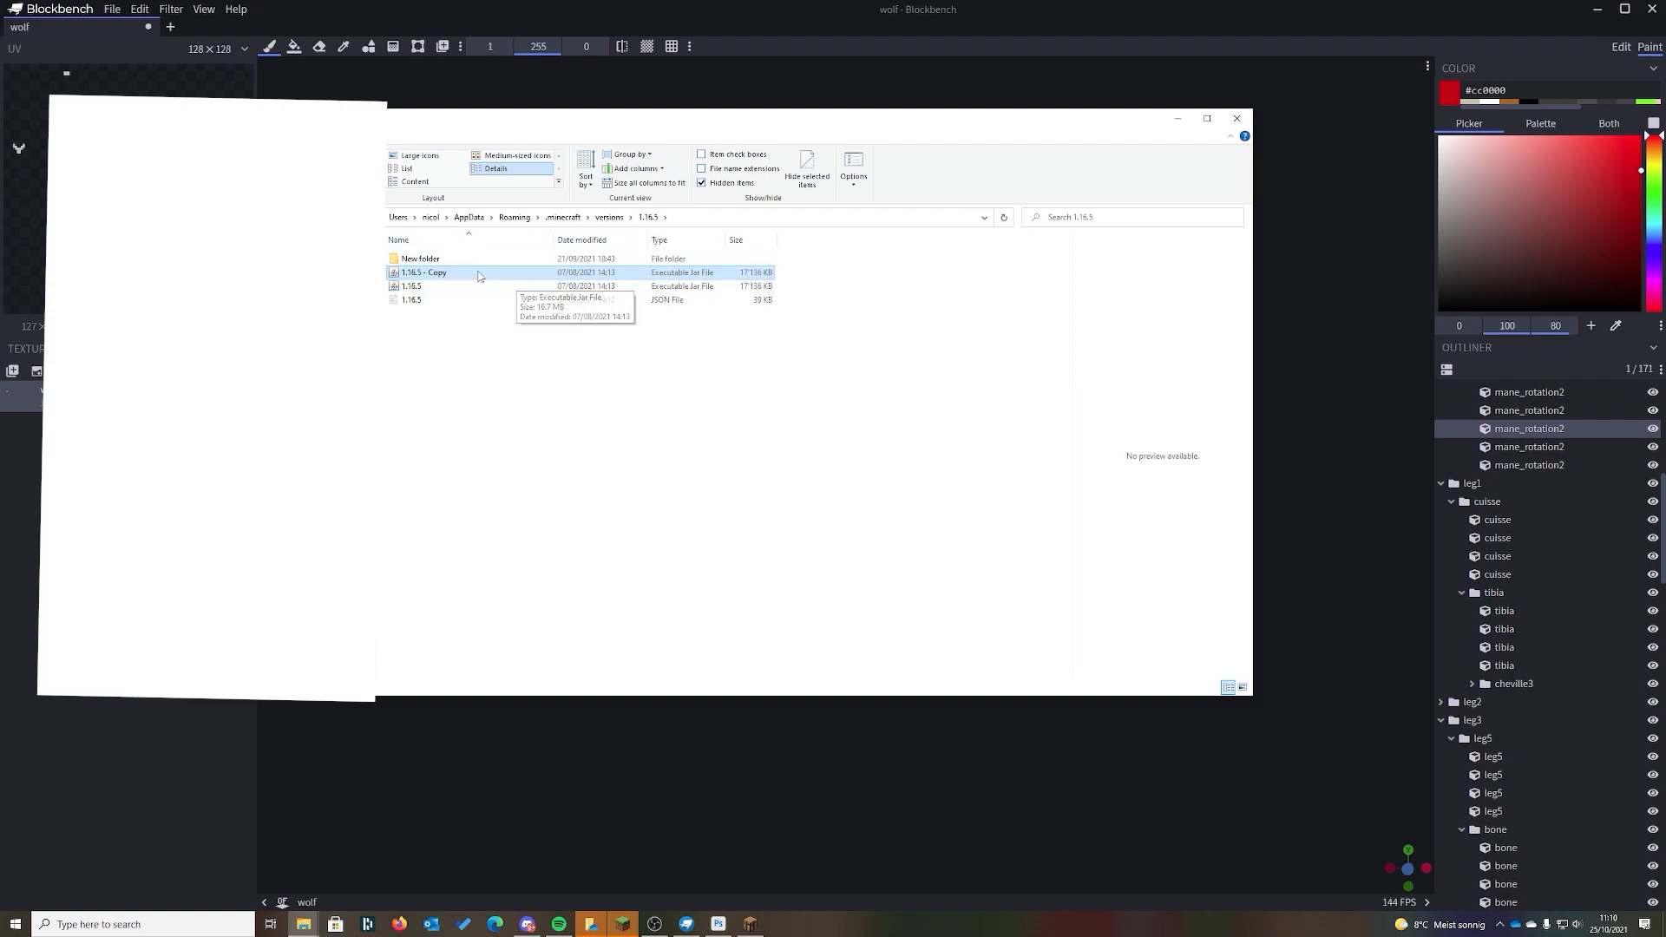
pyautogui.rightClick(478, 272)
pyautogui.click(482, 316)
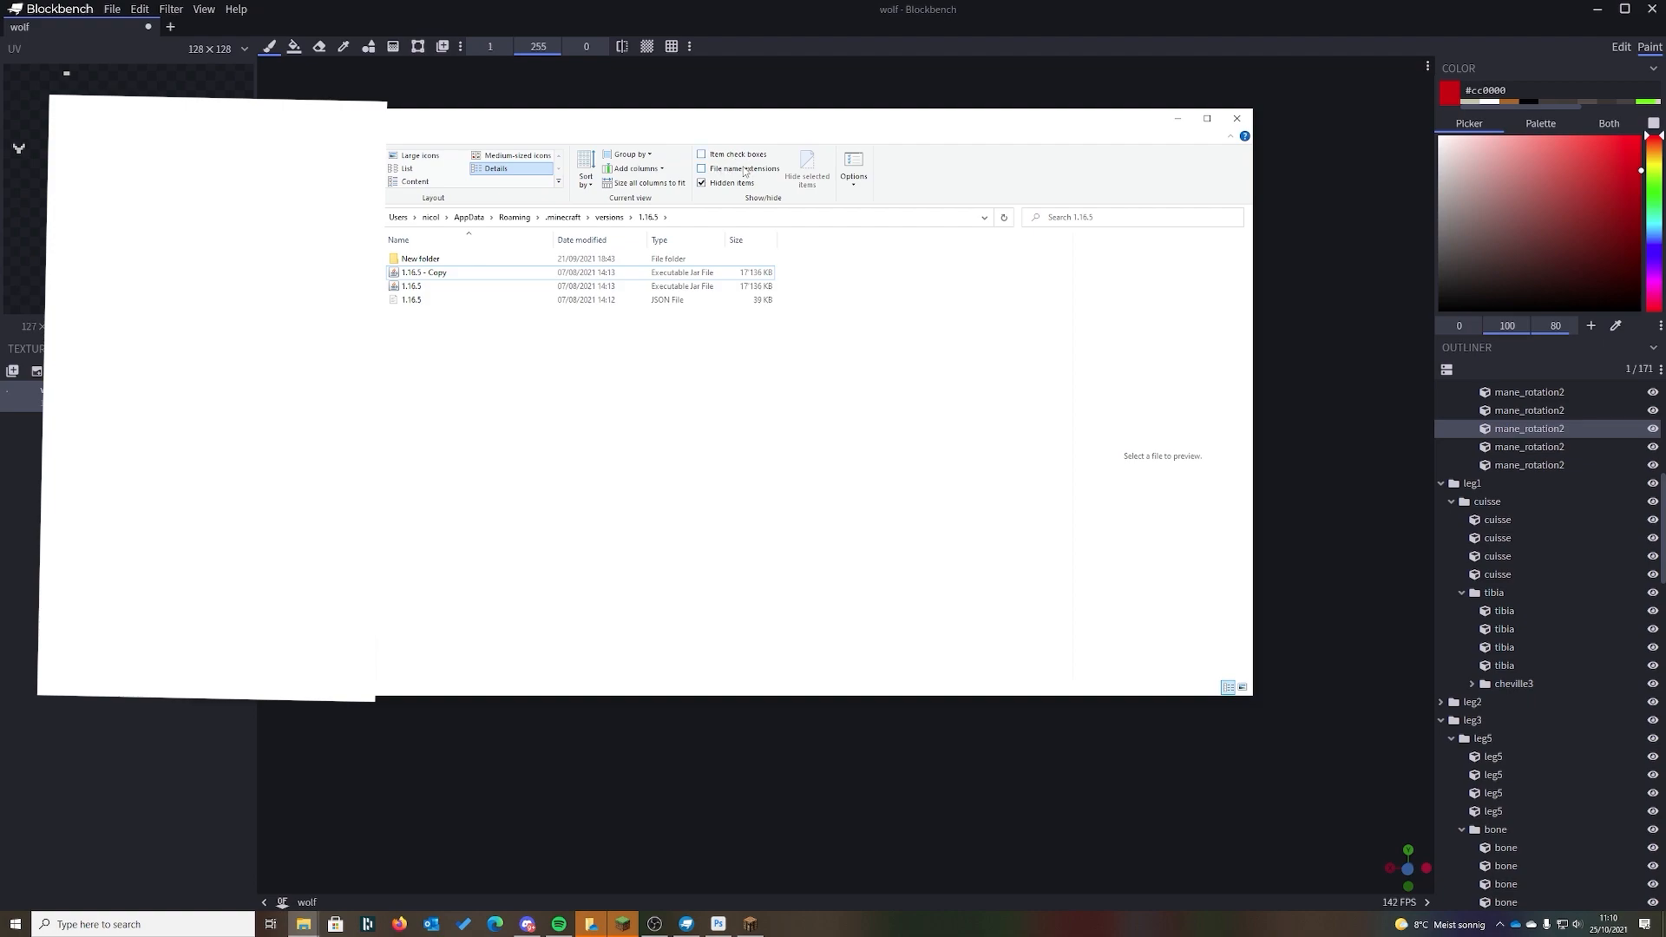
pyautogui.click(187, 136)
pyautogui.click(187, 136)
pyautogui.click(228, 136)
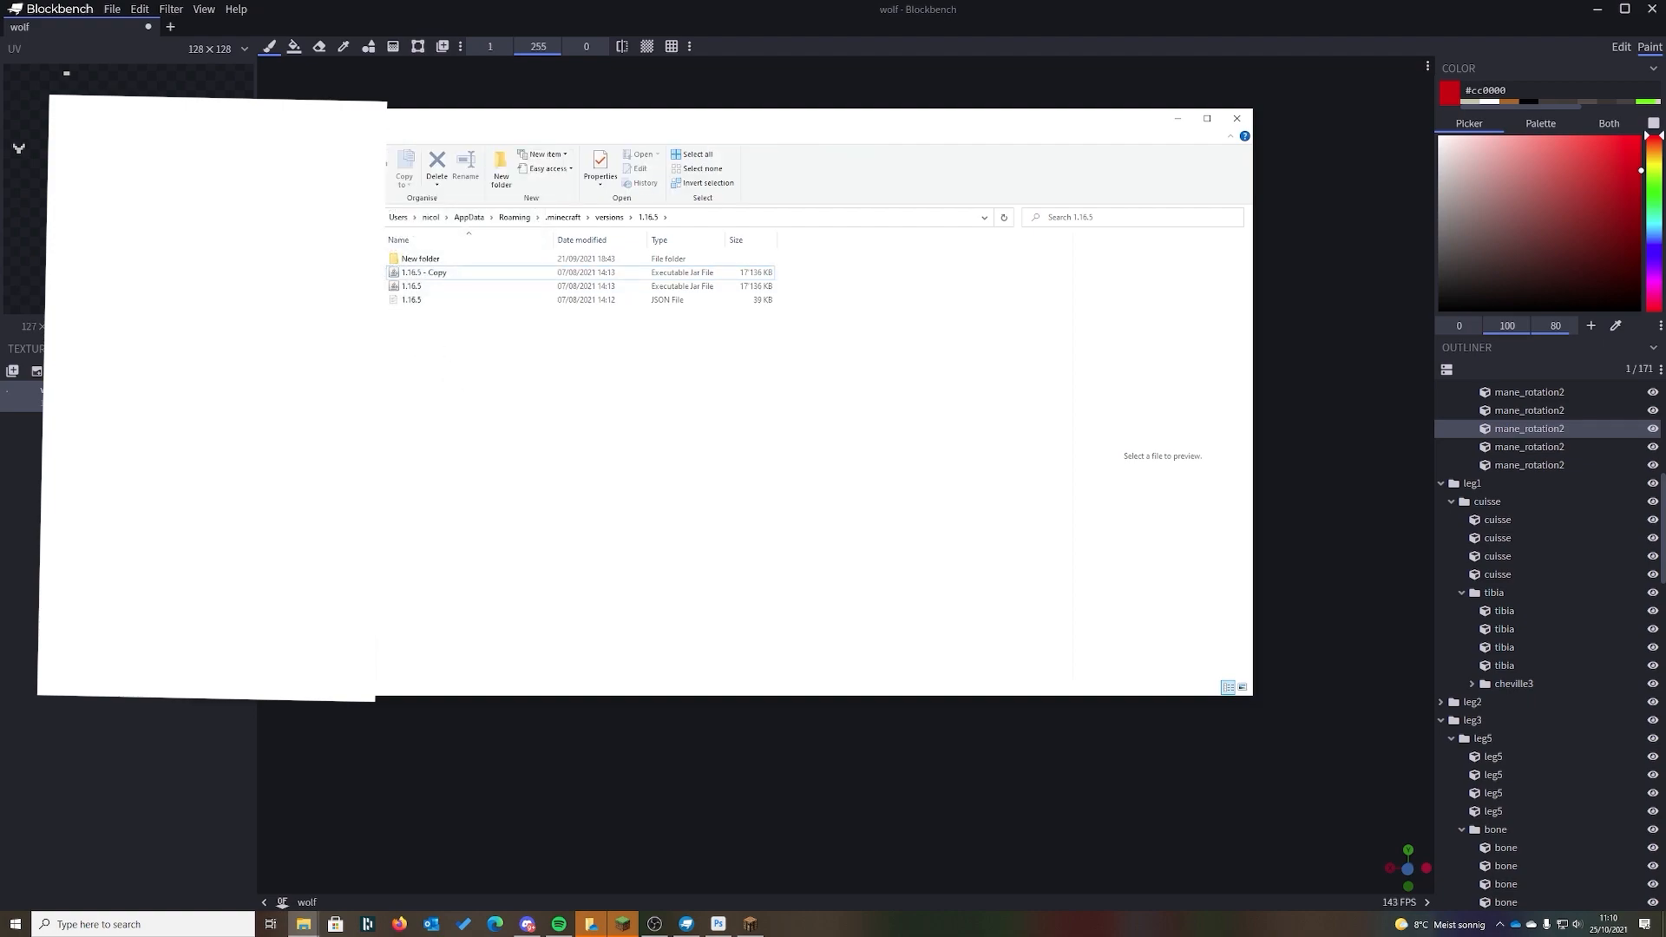
pyautogui.click(300, 137)
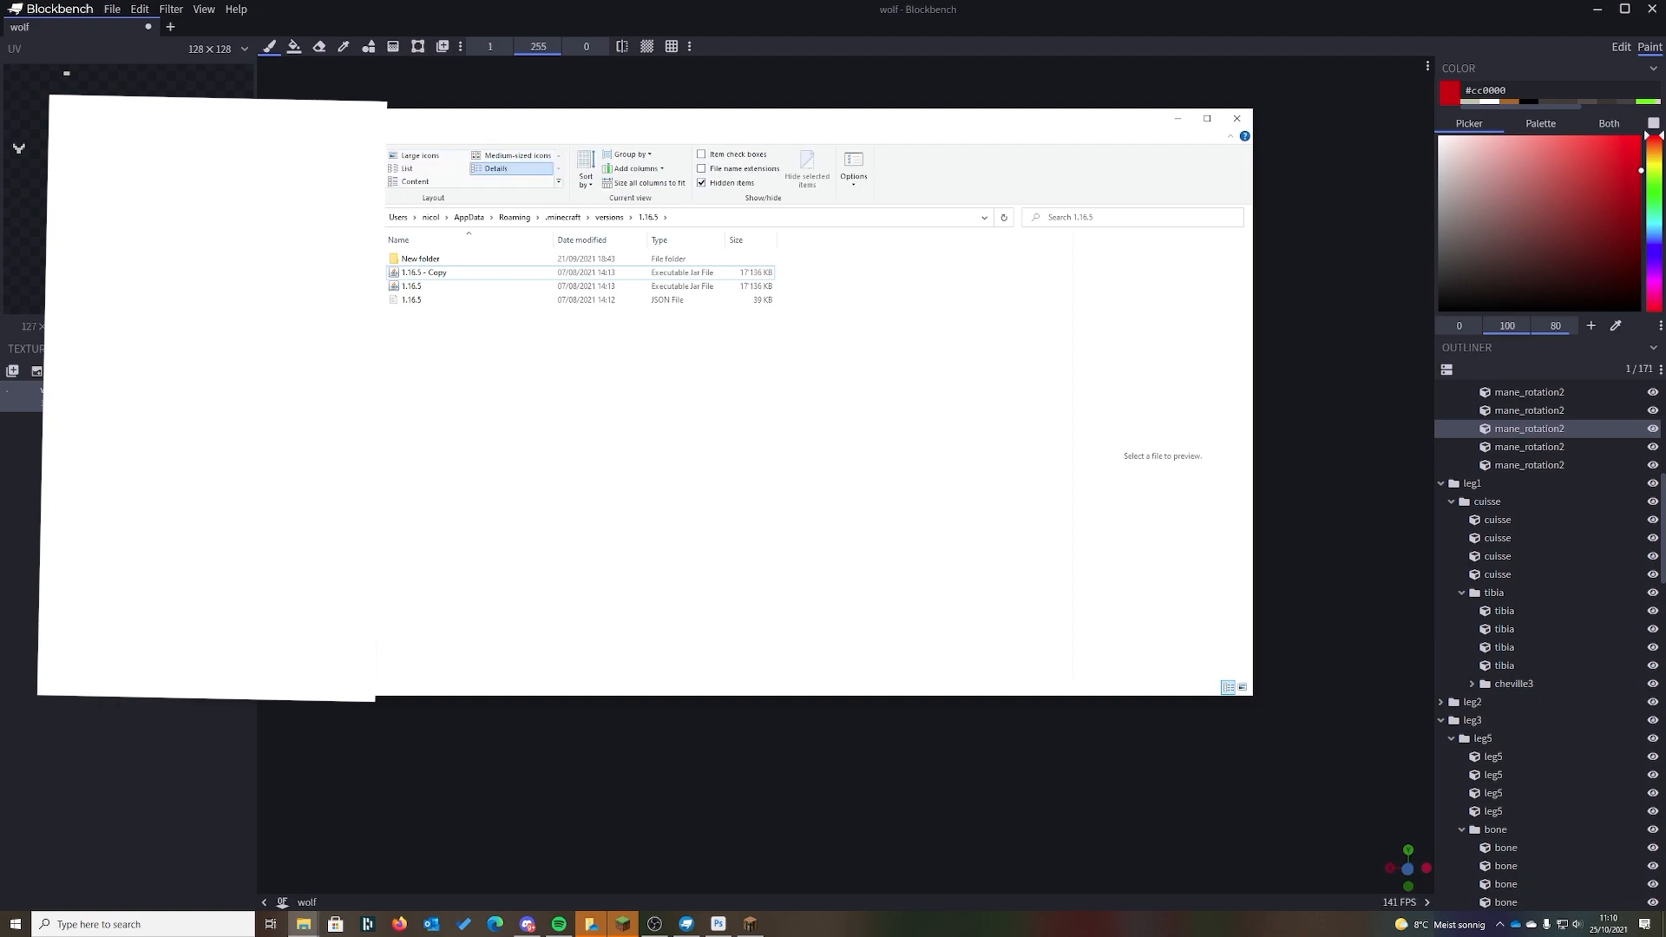
pyautogui.click(701, 170)
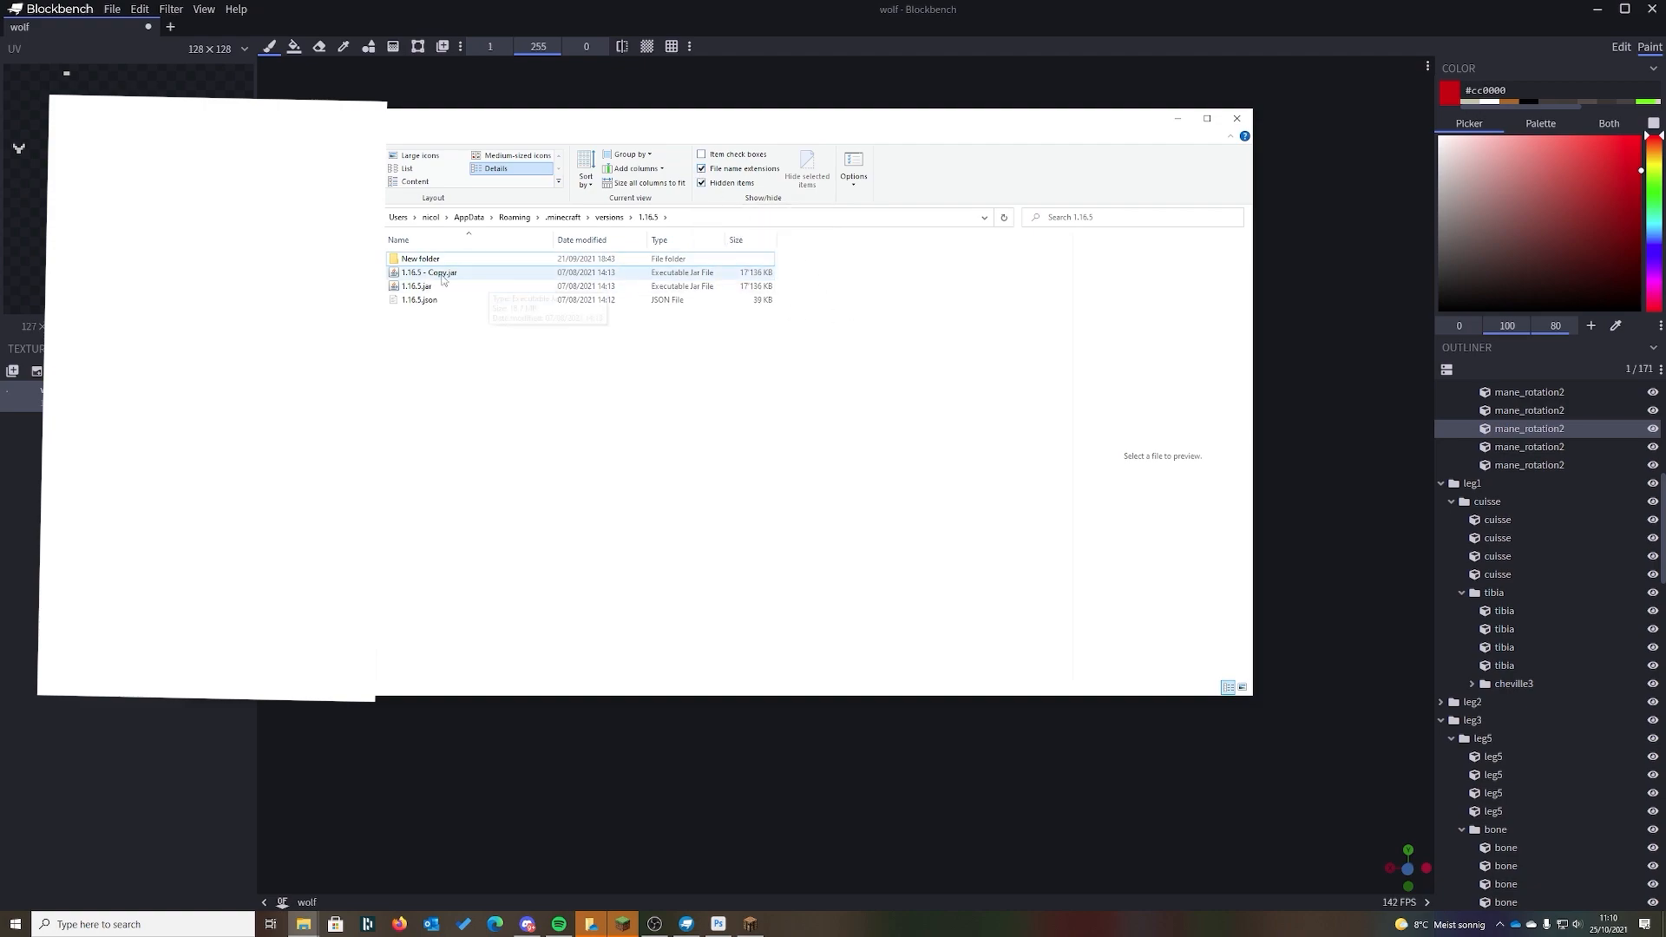
# - Rename the copied jar file as 1.16.5 - Copy.zip and accept the extension change
pyautogui.click(466, 274)
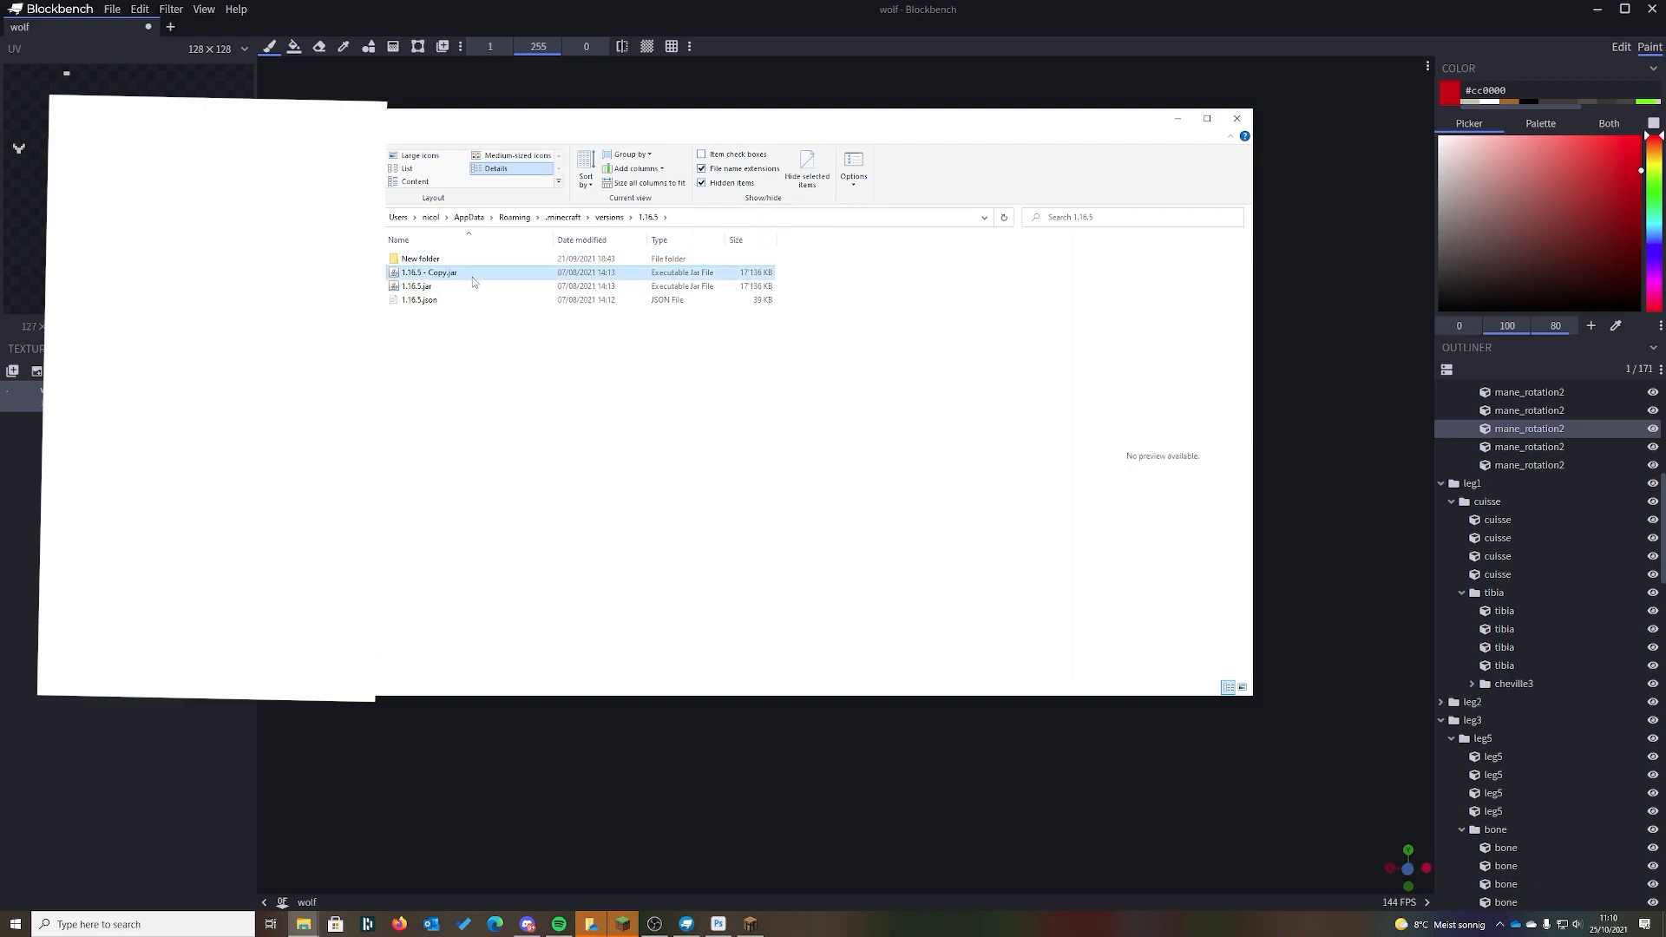
pyautogui.rightClick(473, 280)
pyautogui.click(534, 506)
pyautogui.write('zip')
pyautogui.press('Return')
pyautogui.click(893, 471)
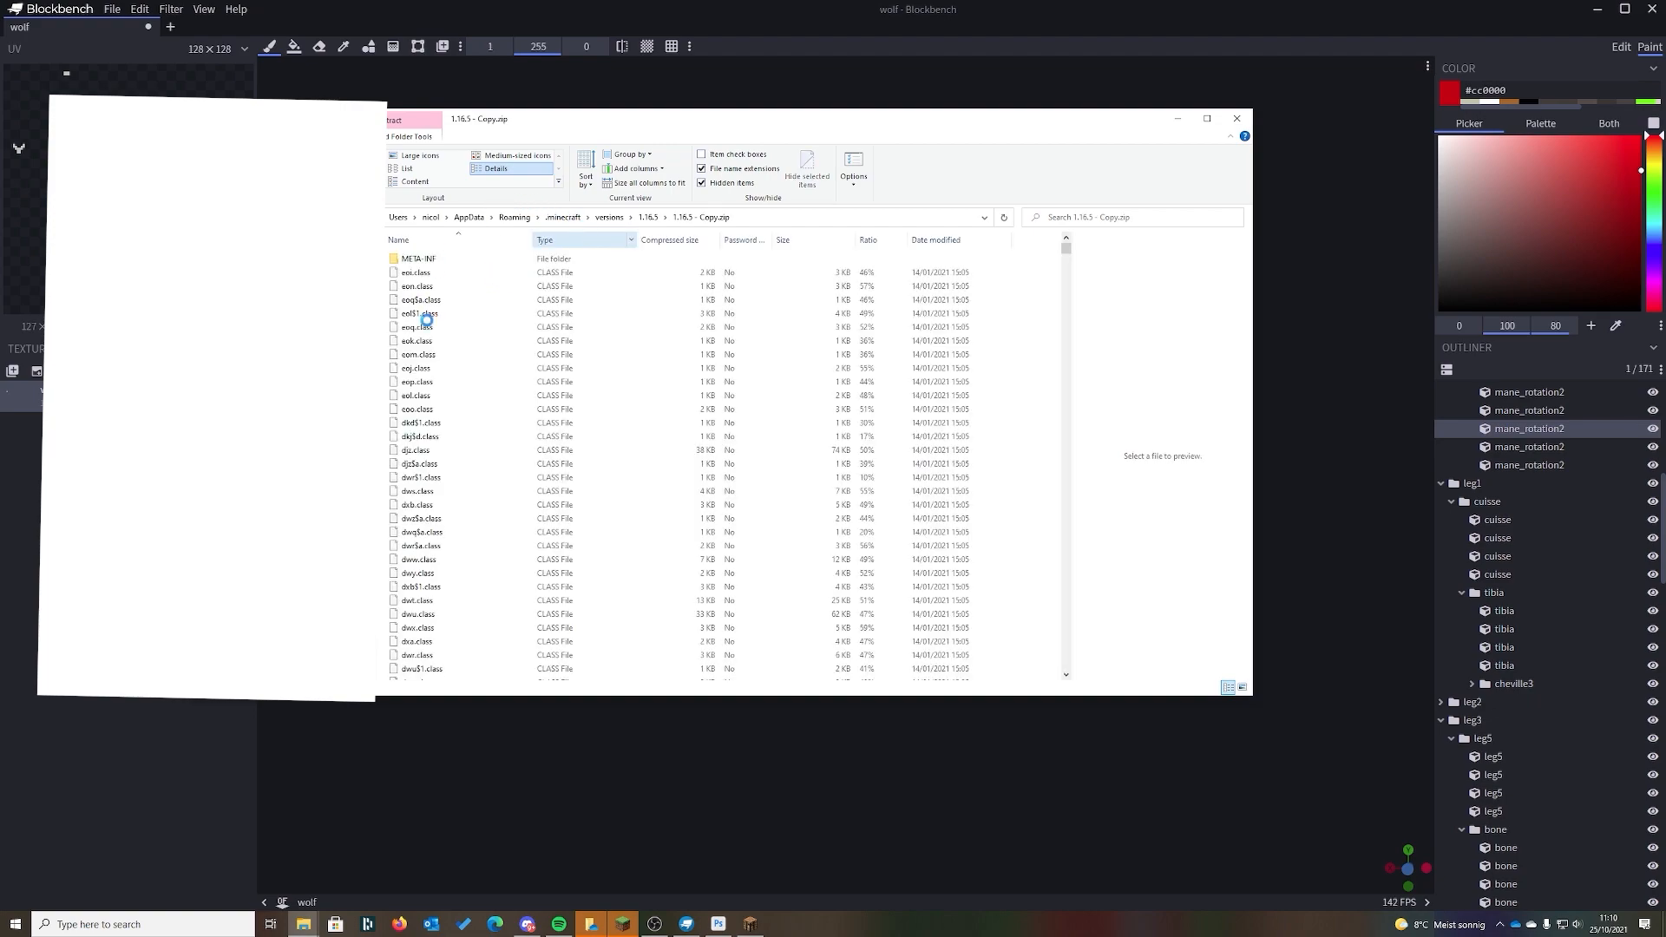
# - Browse the zip to assets/minecraft/textures/entity/wolf and select the default wolf_collar.png
pyautogui.doubleClick(441, 264)
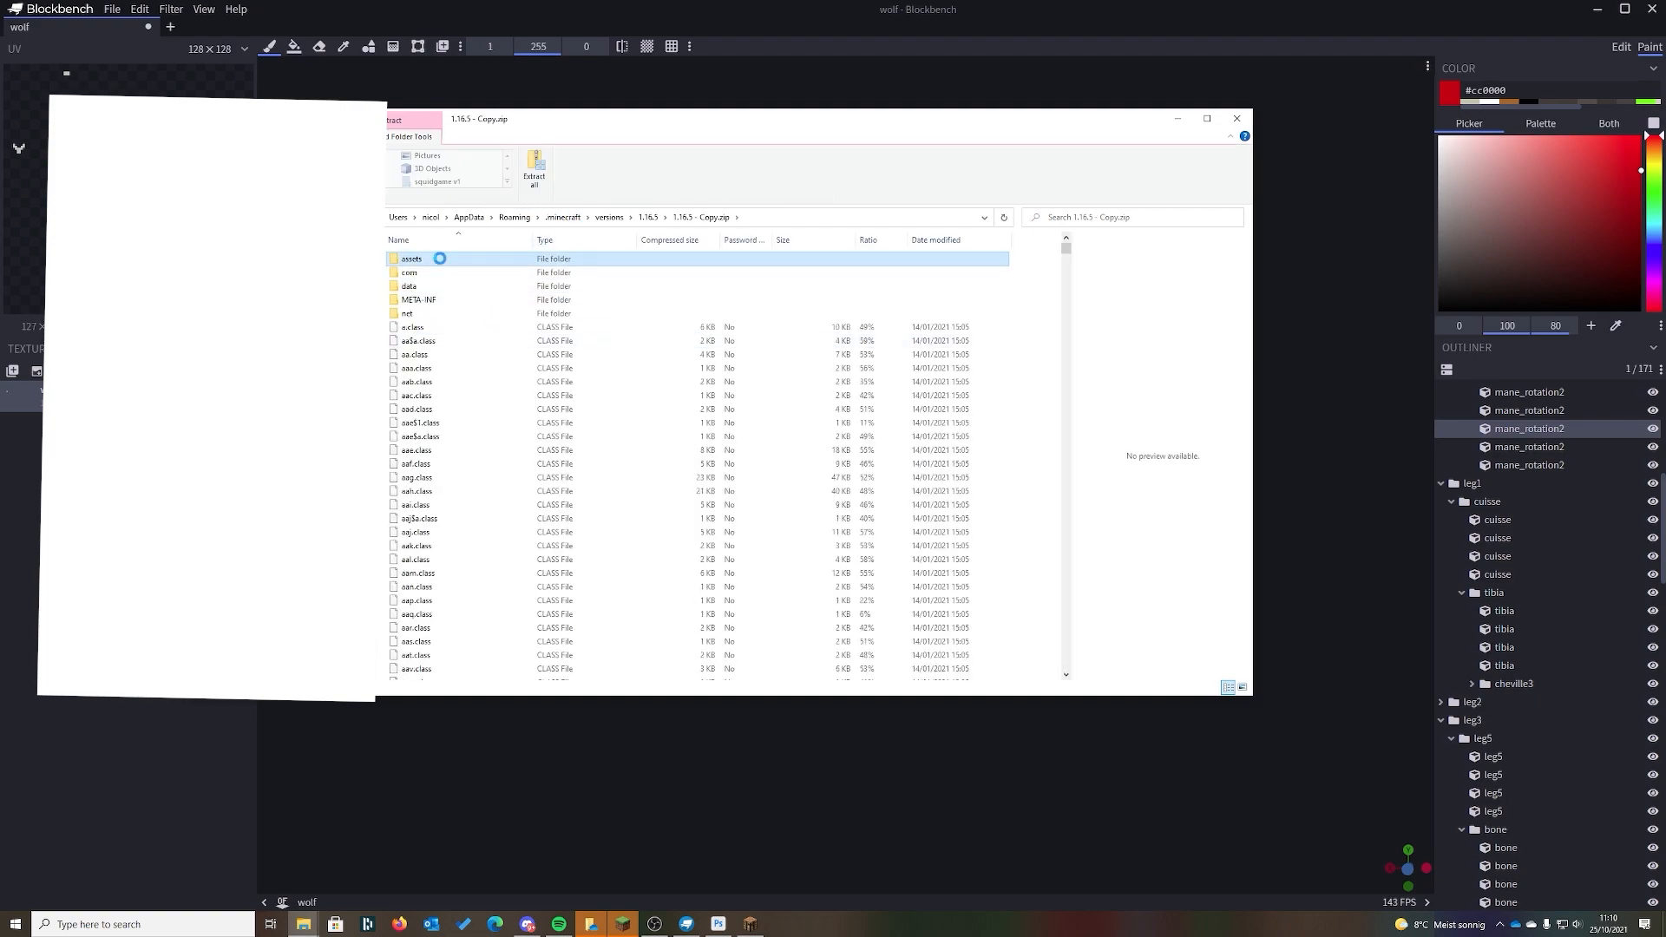
pyautogui.doubleClick(441, 264)
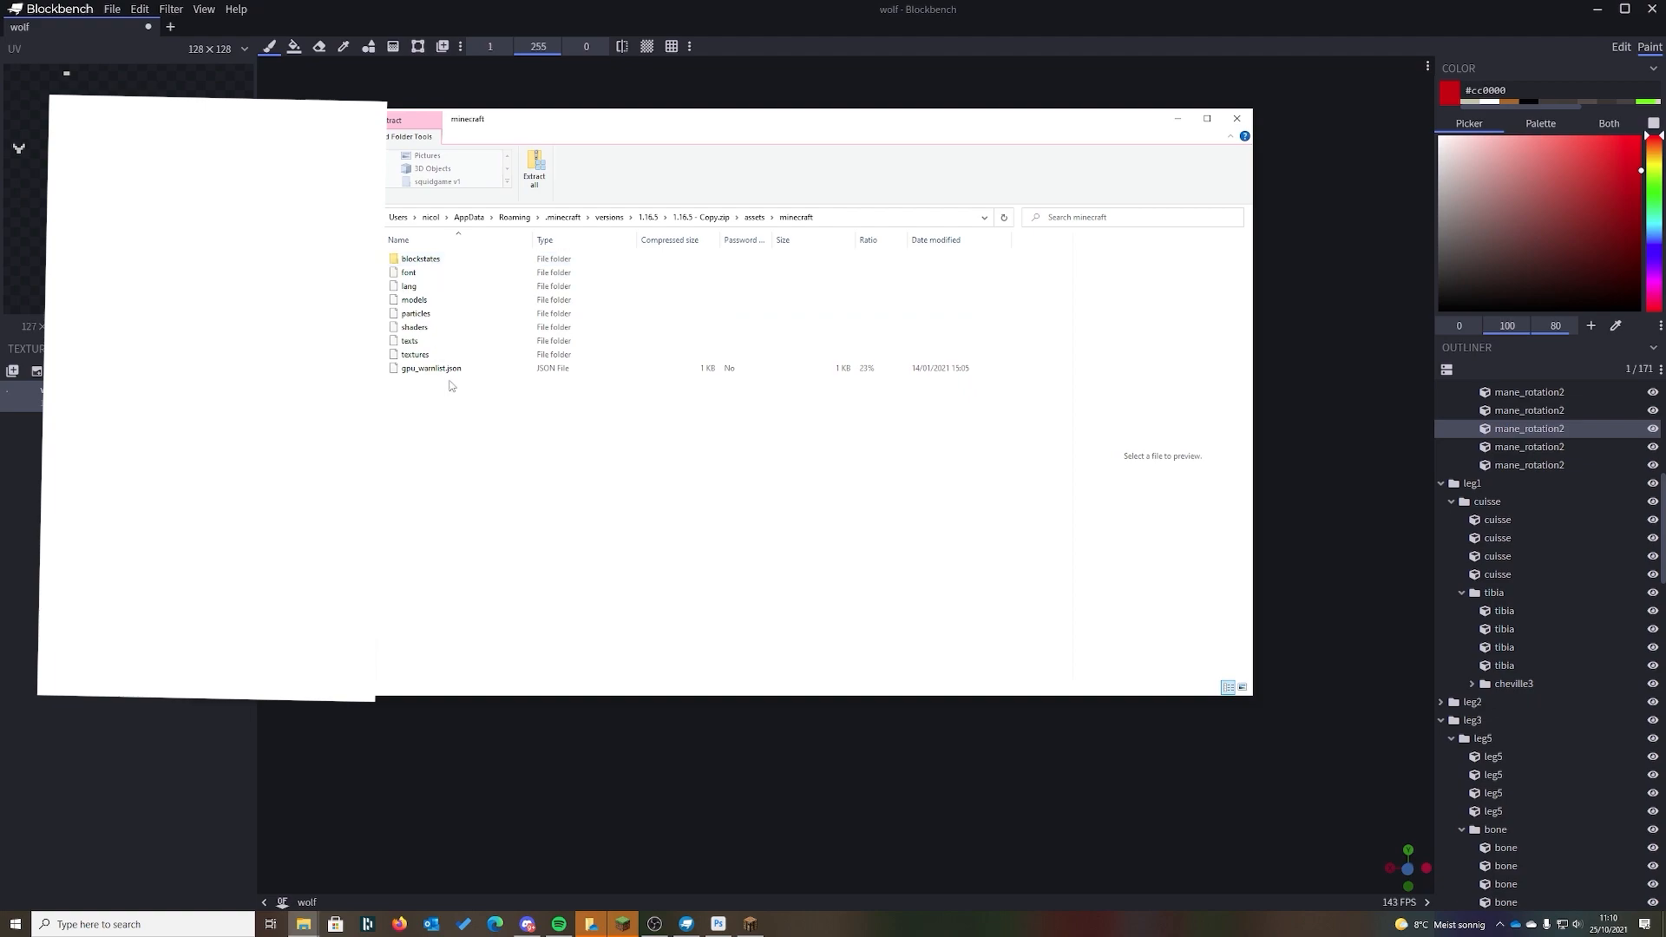
pyautogui.doubleClick(431, 352)
pyautogui.doubleClick(434, 300)
pyautogui.scroll(-8, 438, 484)
pyautogui.doubleClick(409, 482)
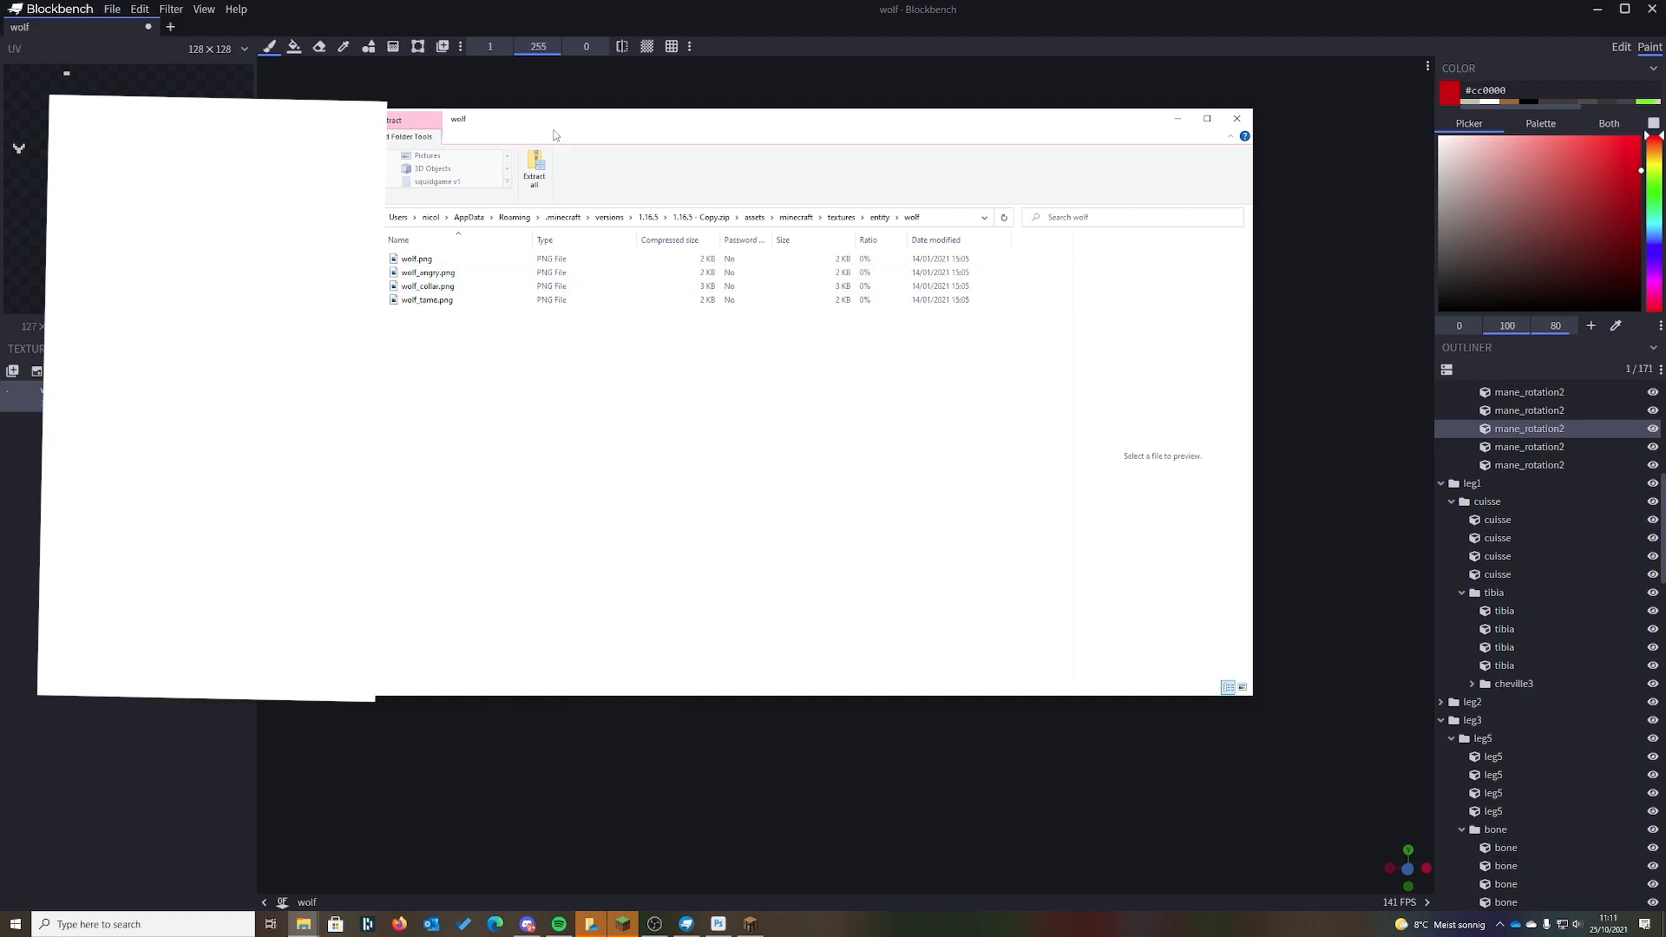
pyautogui.moveTo(538, 133); pyautogui.dragTo(573, 175)
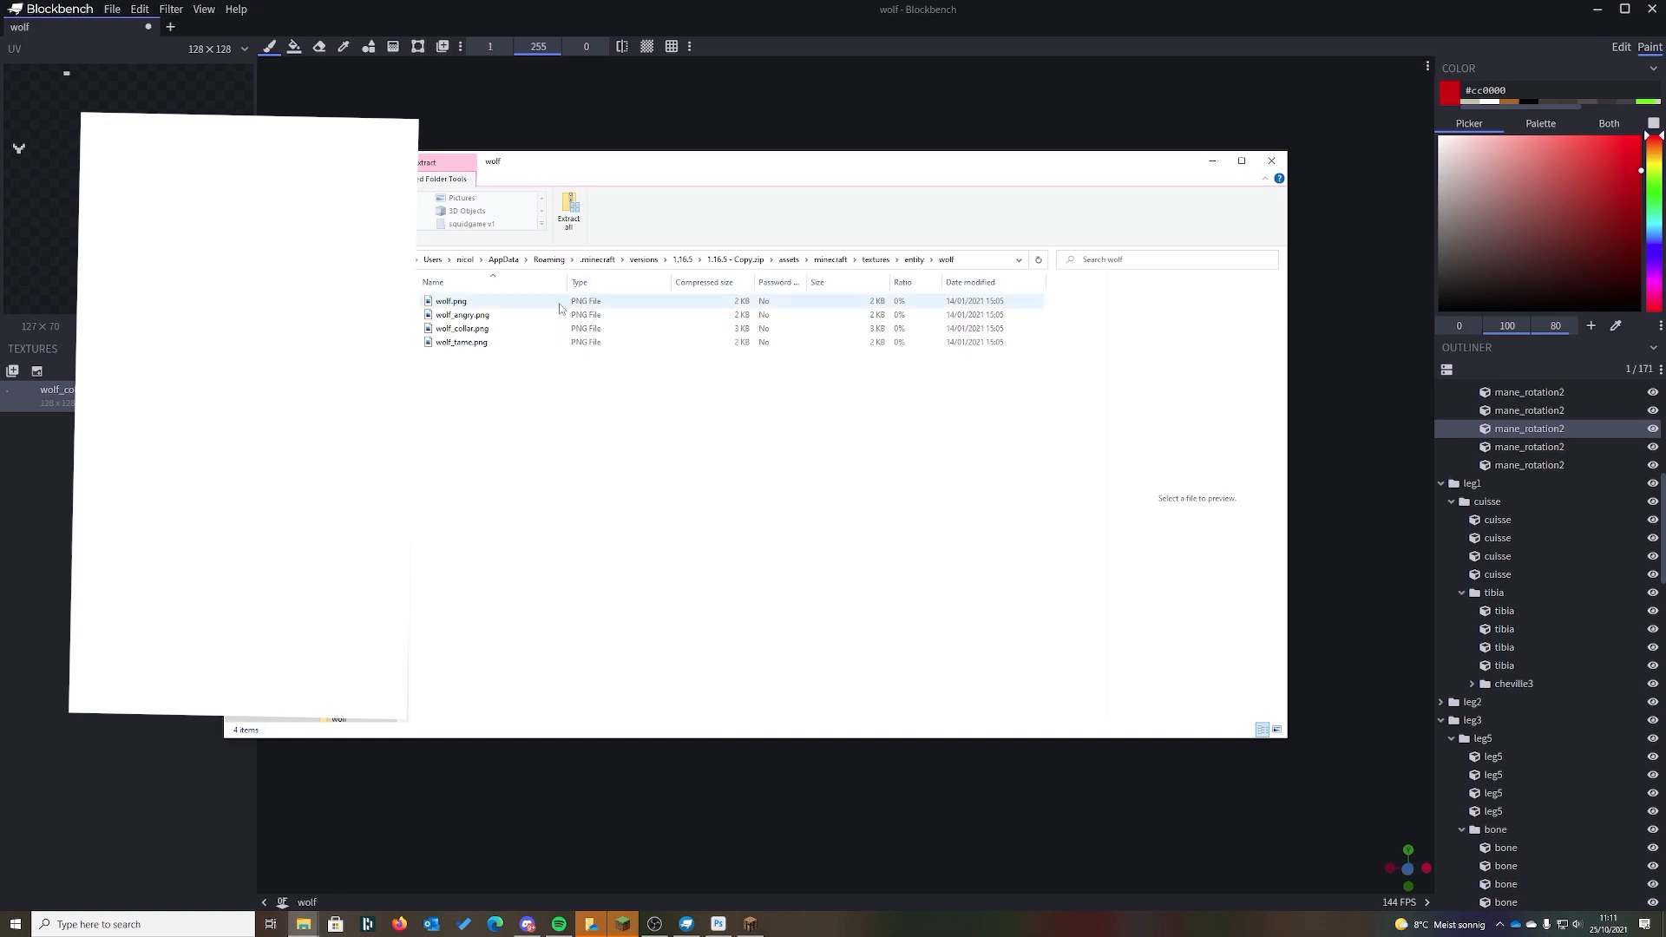
pyautogui.click(515, 329)
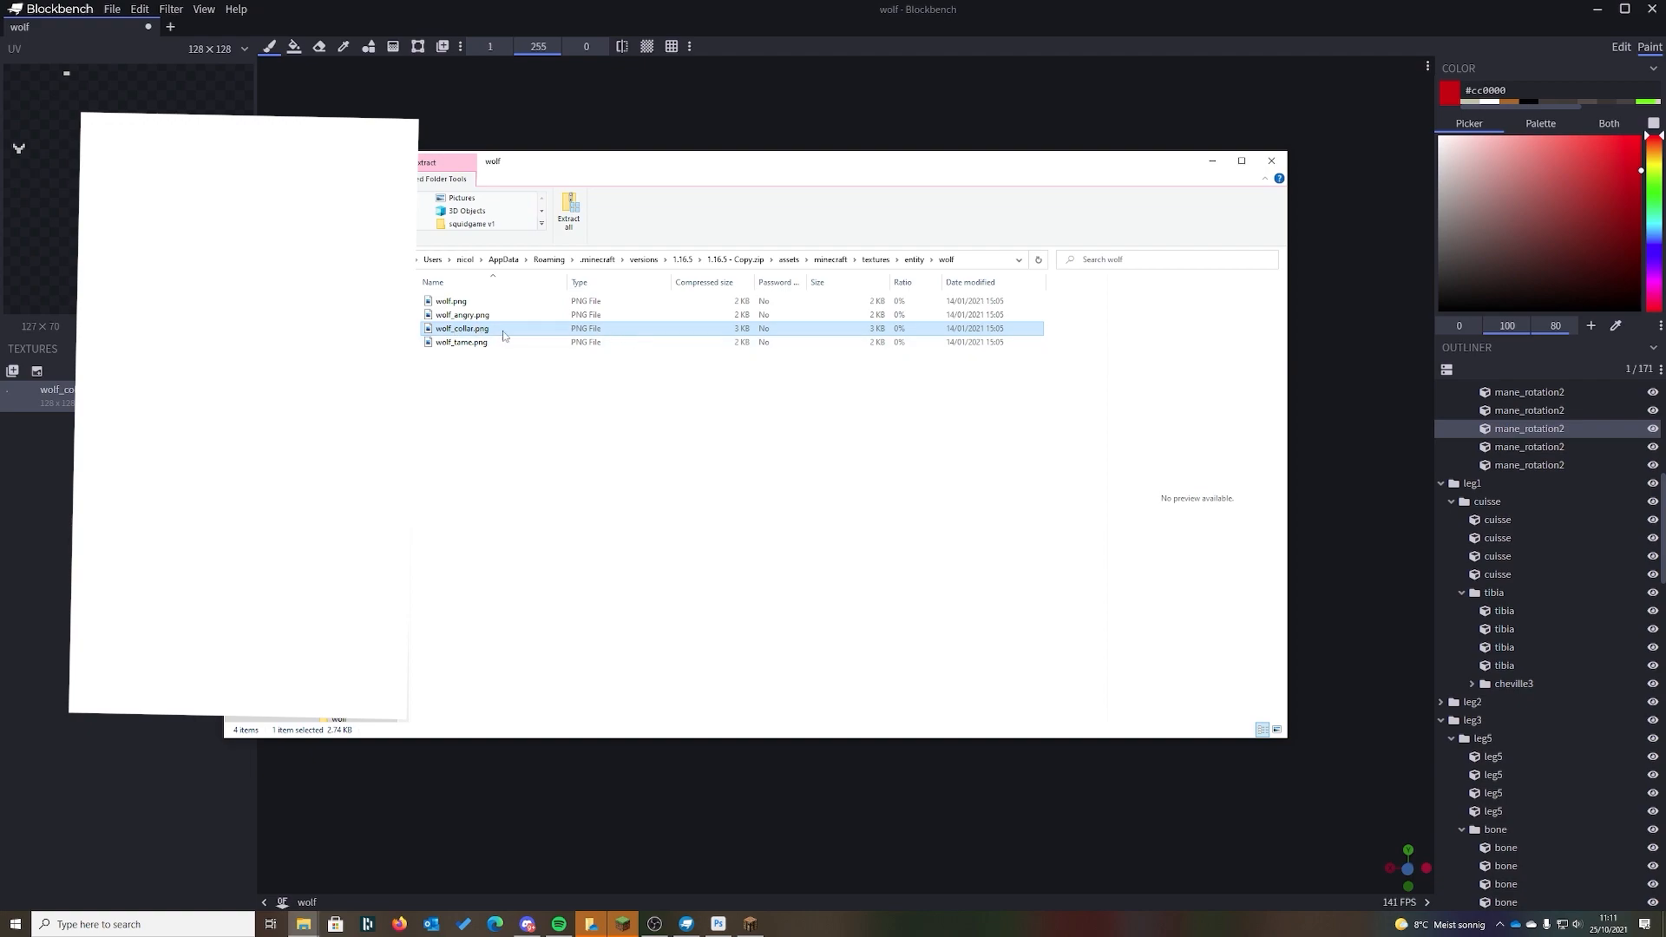
# - Look through the default entity texture folders in the zip and close the File Explorer window
pyautogui.click(913, 259)
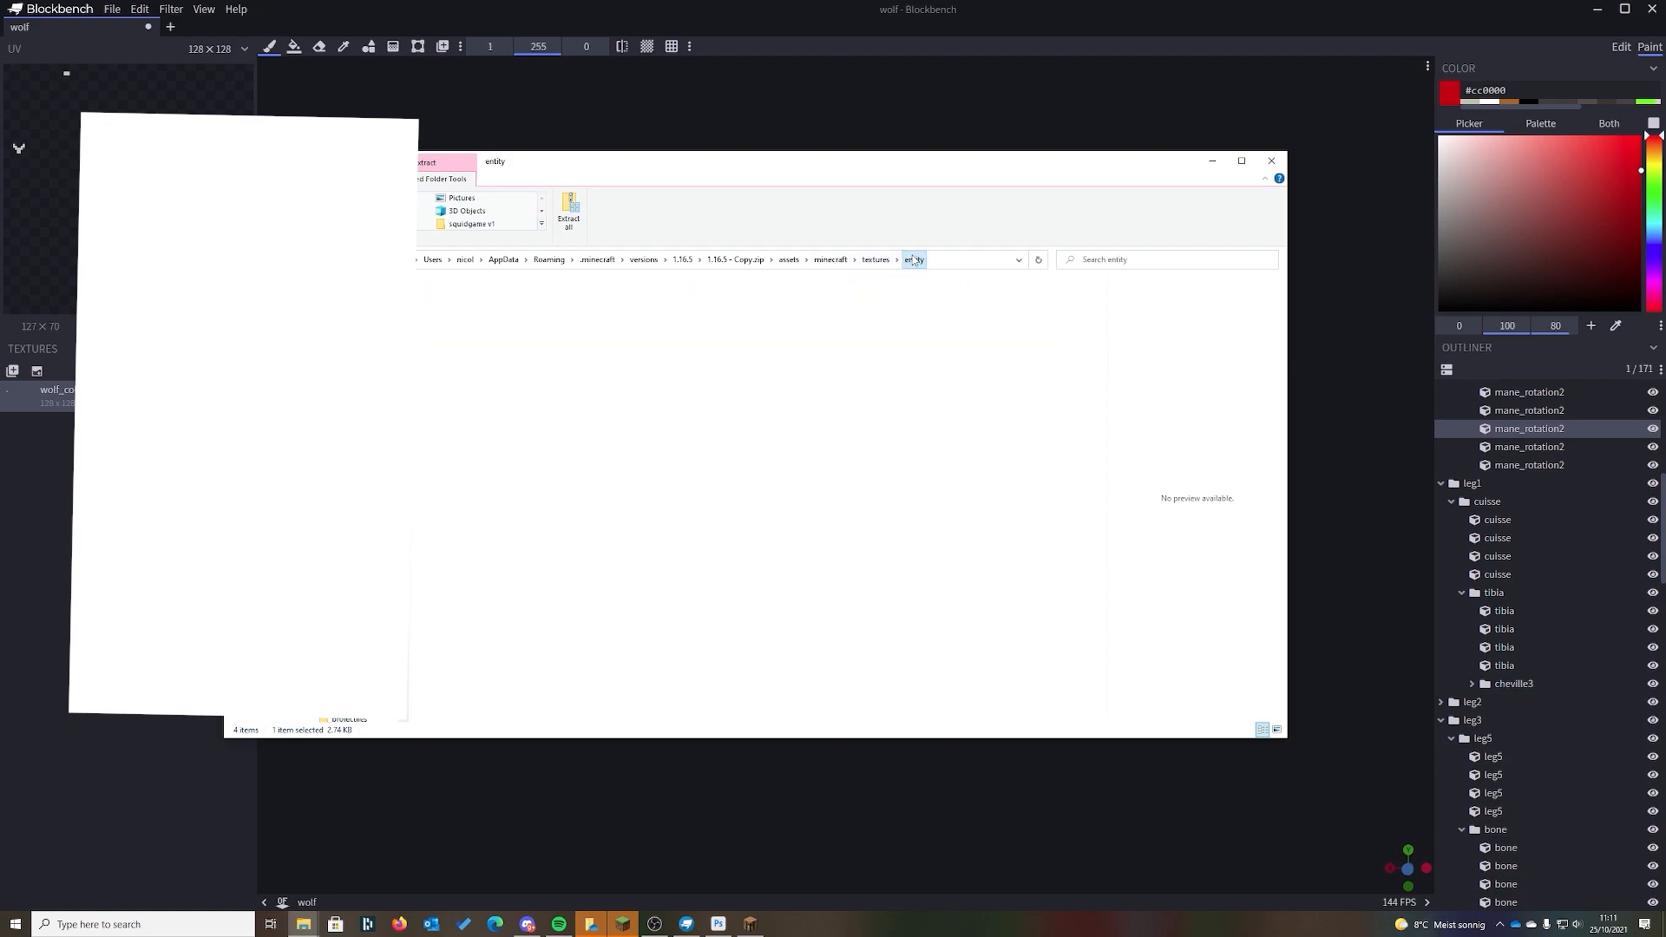
pyautogui.scroll(15, 514, 588)
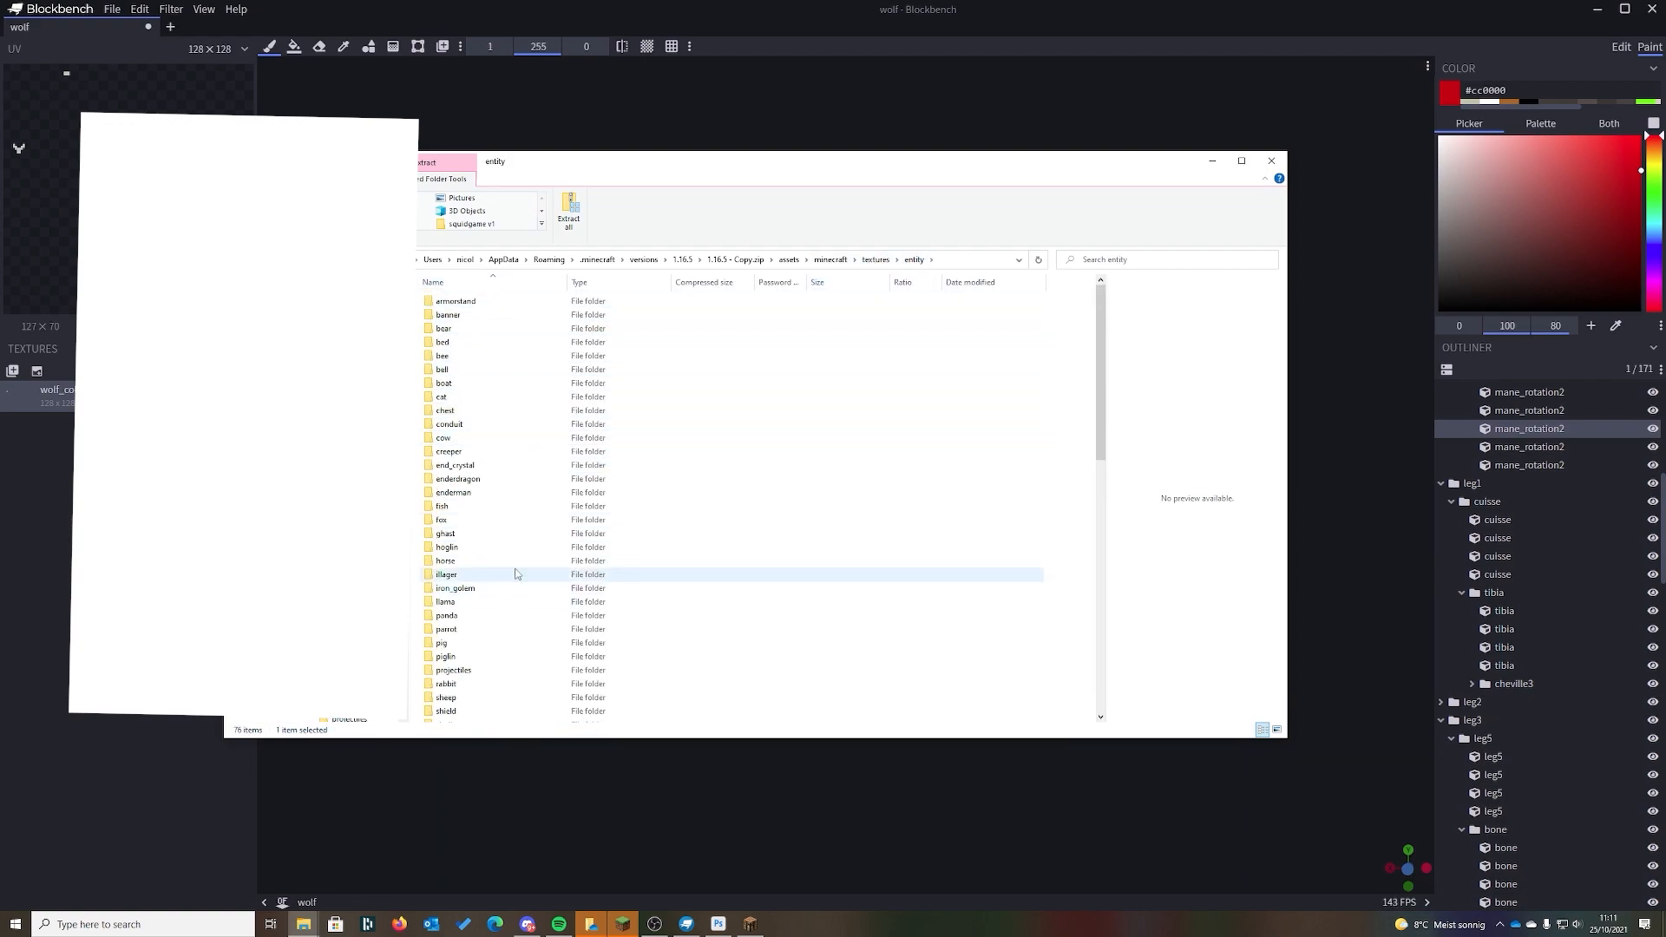
pyautogui.scroll(-15, 519, 486)
pyautogui.scroll(9, 520, 475)
pyautogui.scroll(-10, 1138, 296)
pyautogui.click(1271, 161)
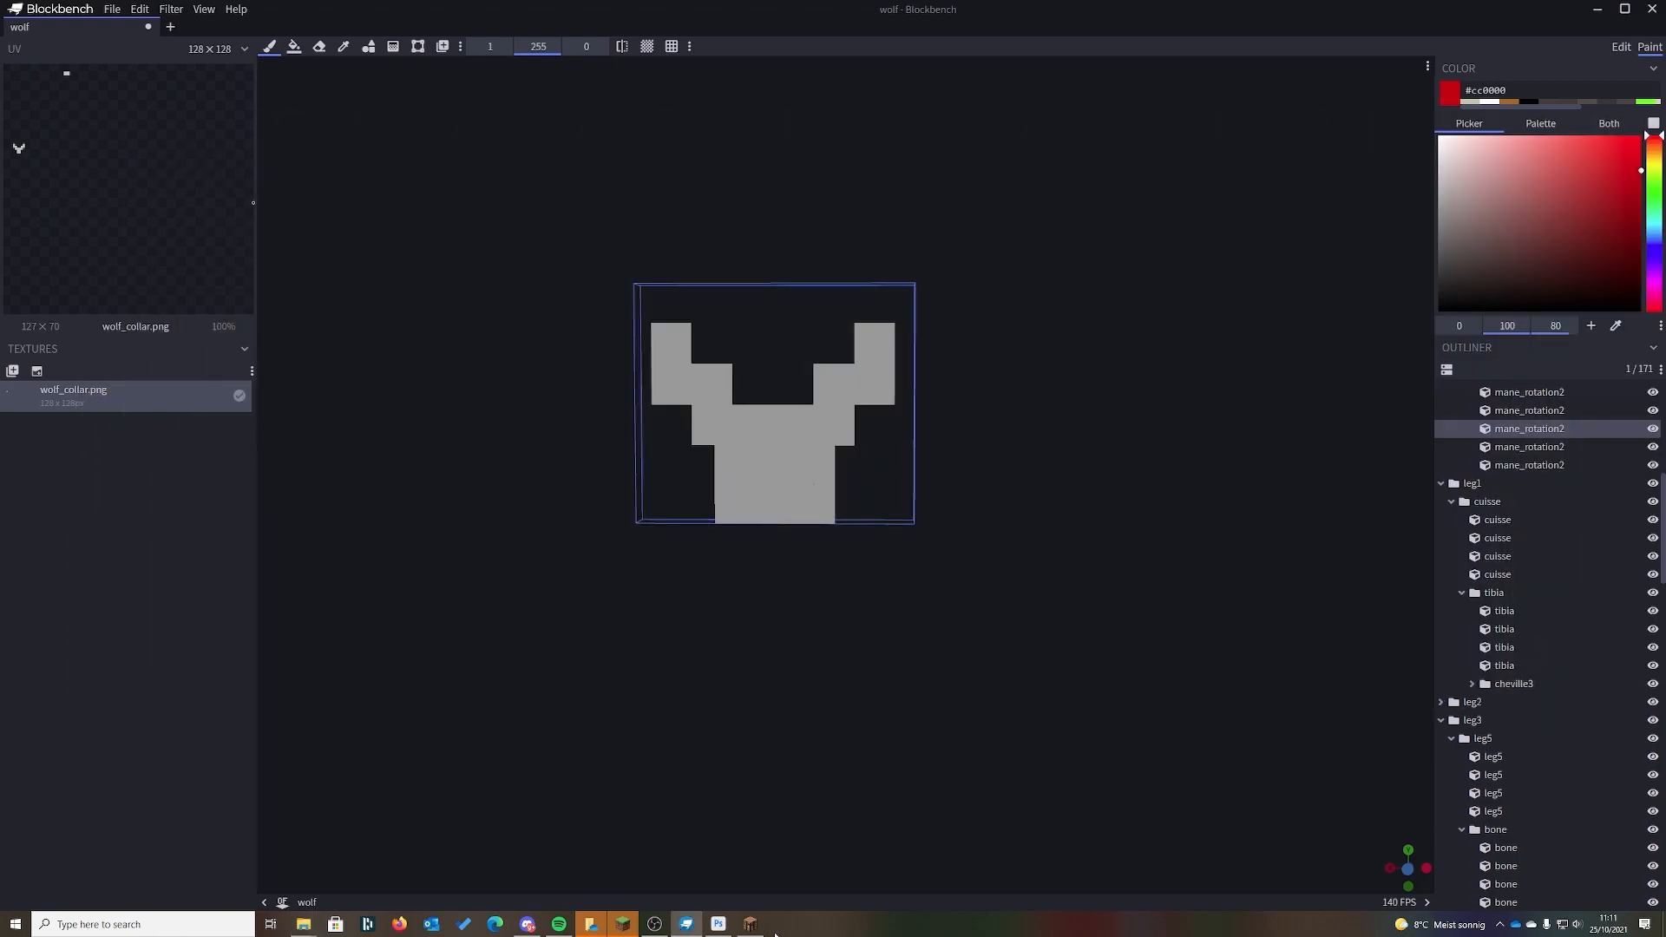
# - Switch to Minecraft, resume the game, and check the Akita wolf's model and collar from several sides while making it sit and stand
pyautogui.click(751, 924)
pyautogui.click(833, 260)
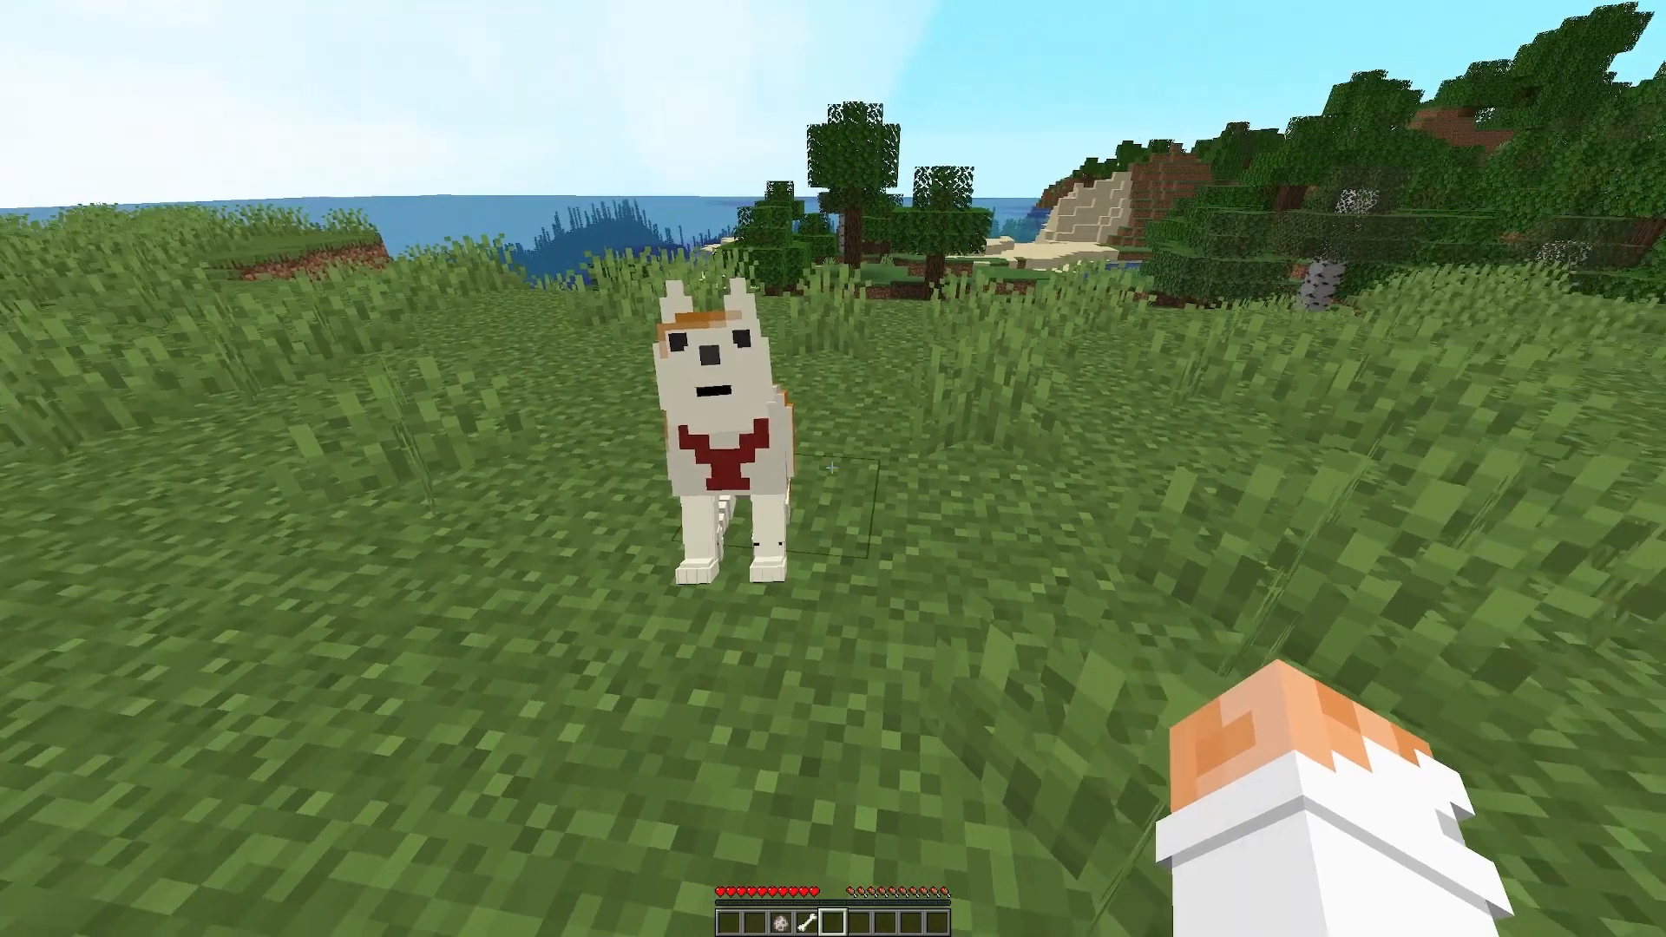
pyautogui.press('a')
pyautogui.rightClick(831, 468)
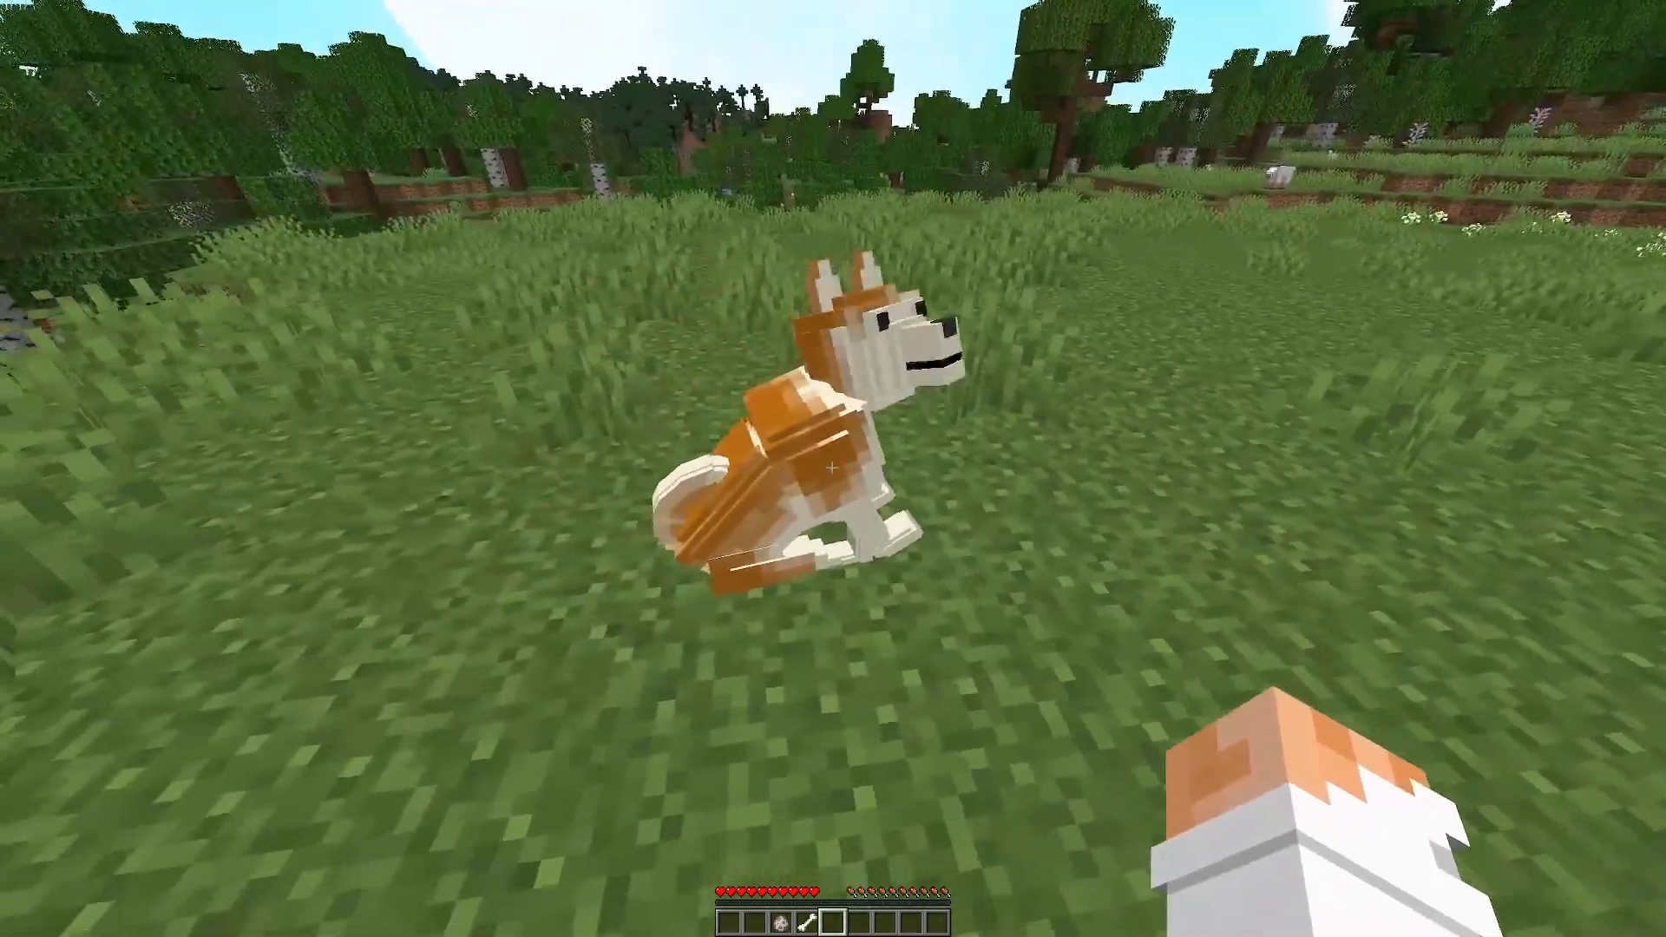
pyautogui.rightClick(831, 467)
pyautogui.press('a')
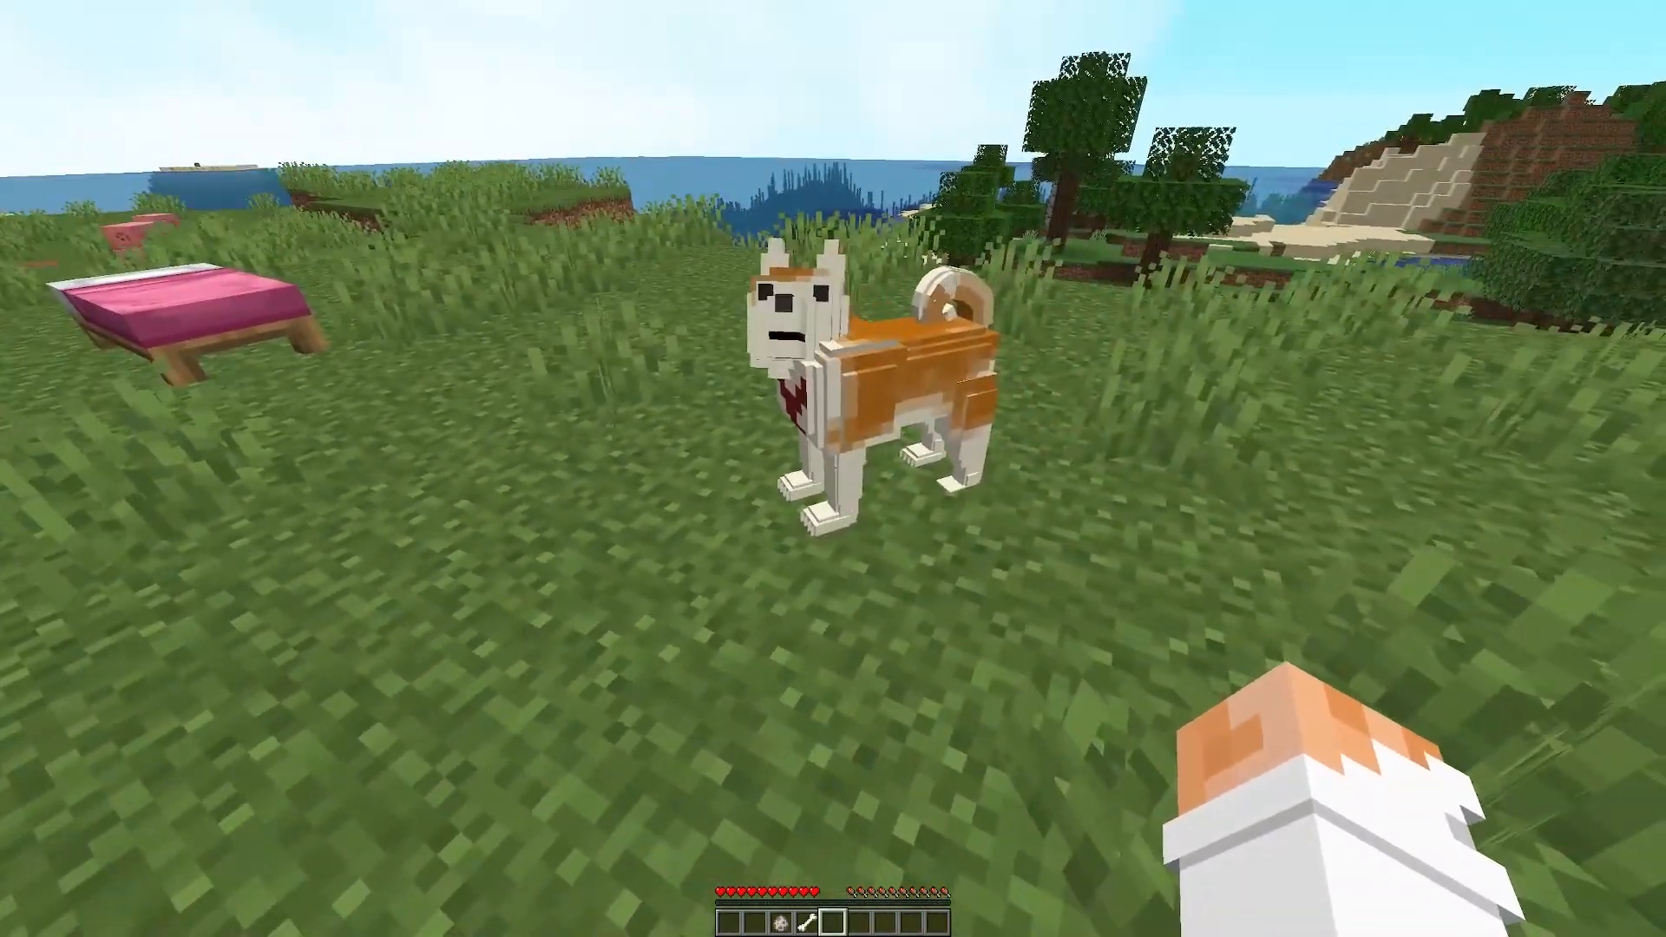
pyautogui.press('a')
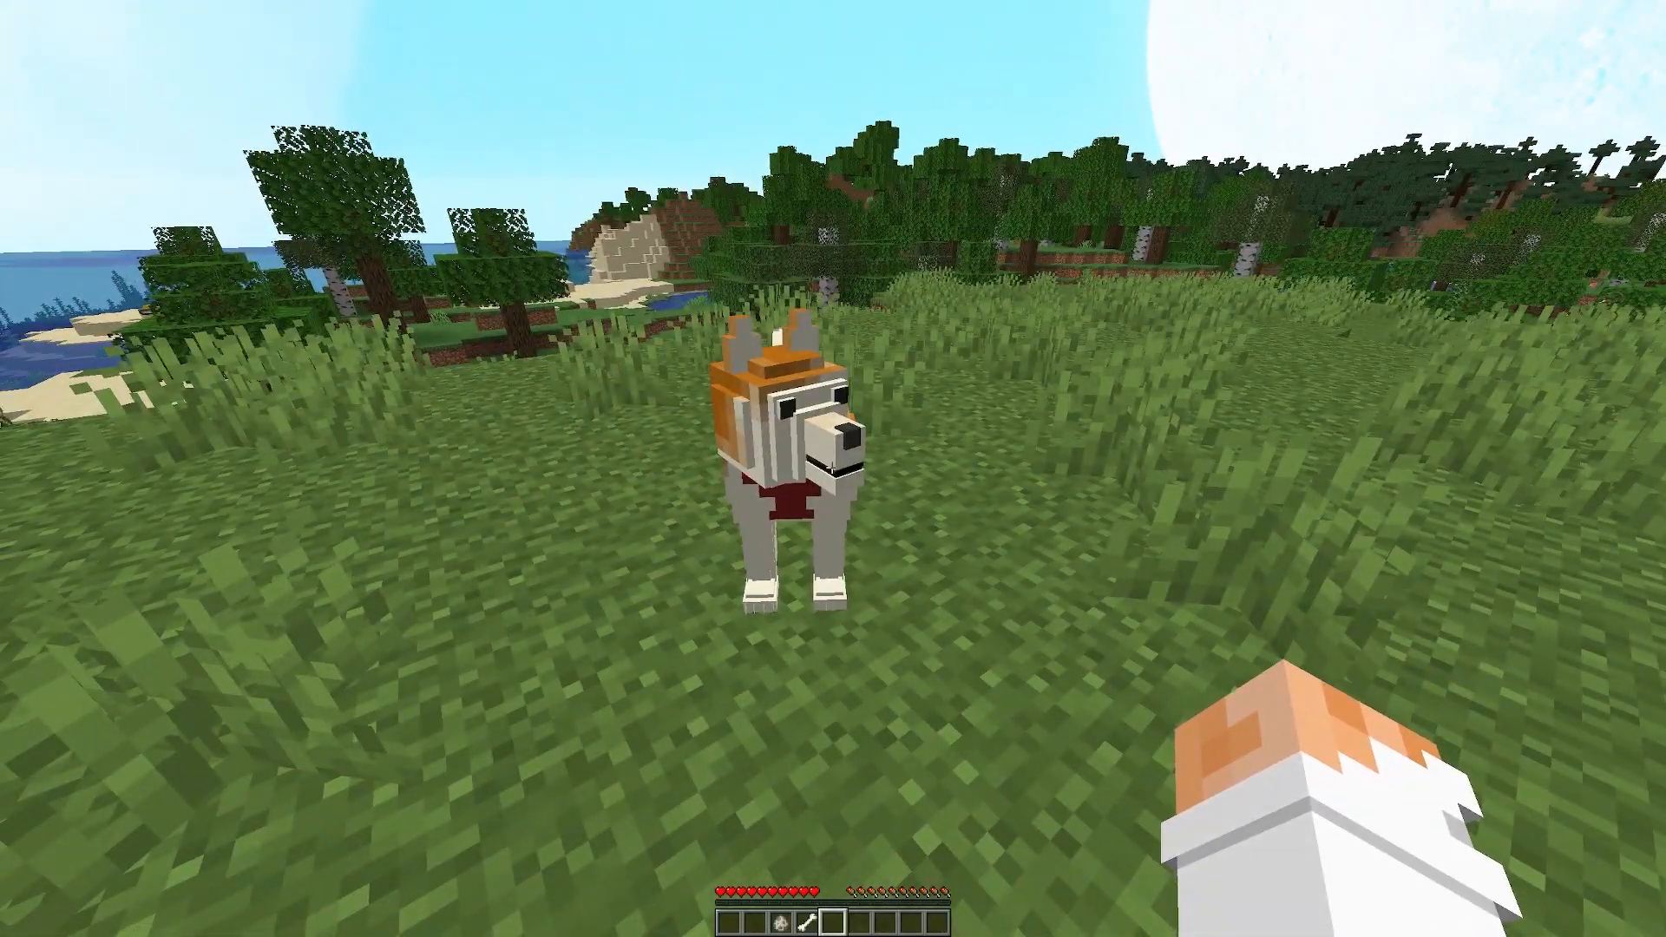
# - Enable the Sildurs Vibrant Shaders v1.29 Lite.zip shader pack in the video settings
pyautogui.press('Escape')
pyautogui.click(742, 350)
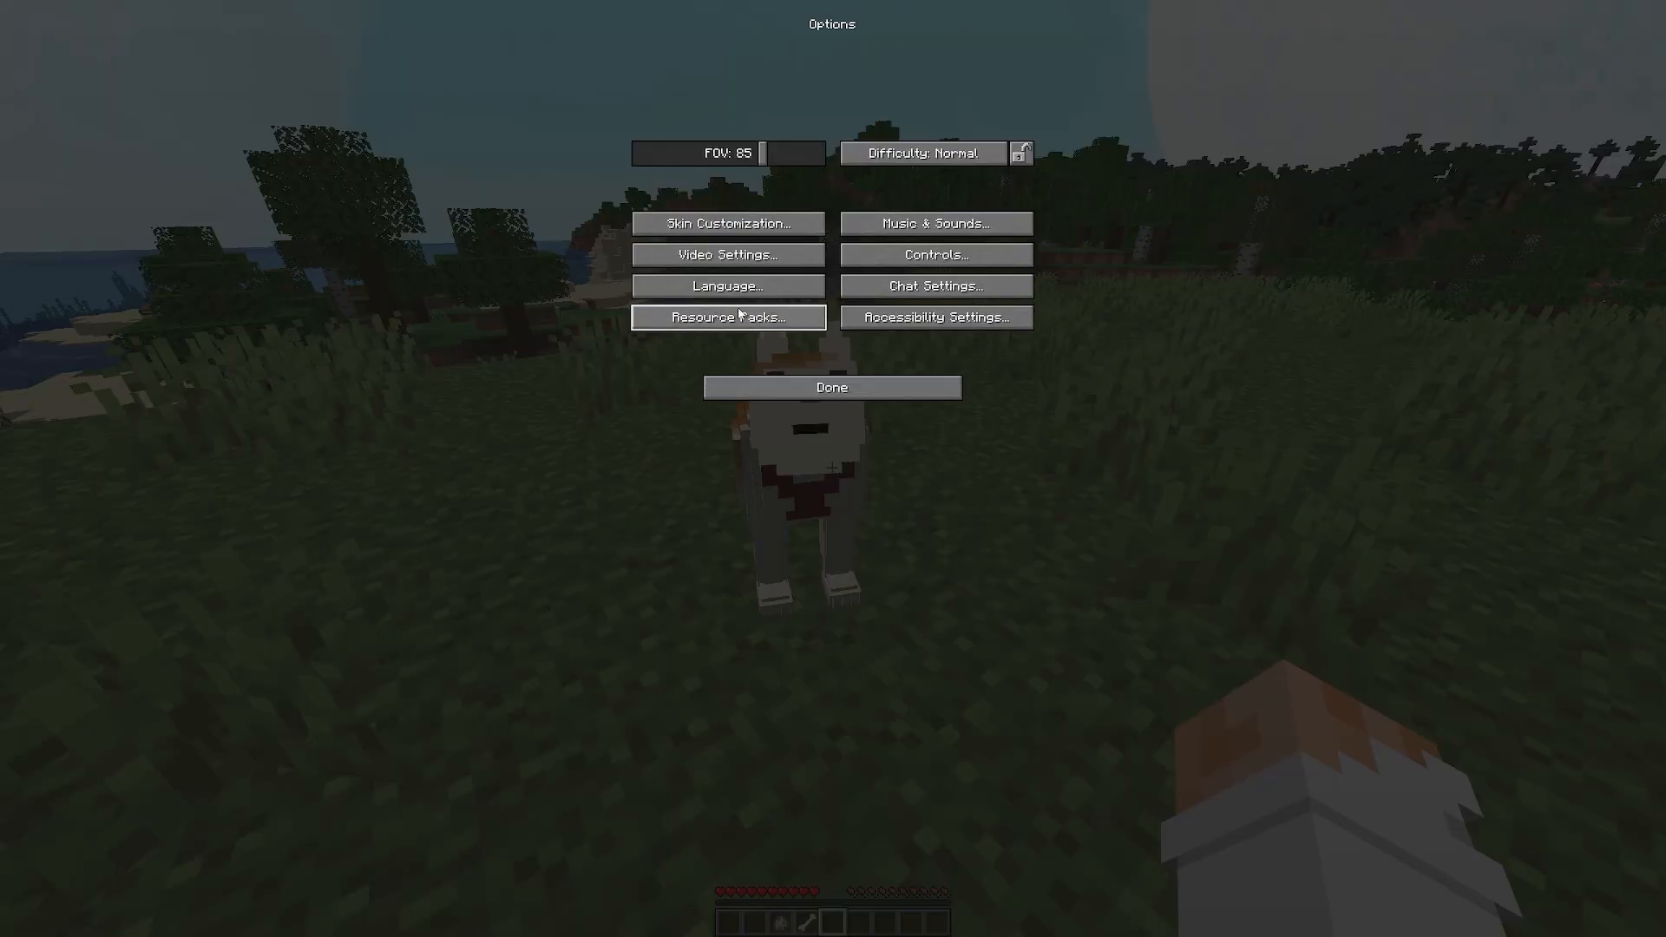
pyautogui.click(722, 255)
pyautogui.click(711, 314)
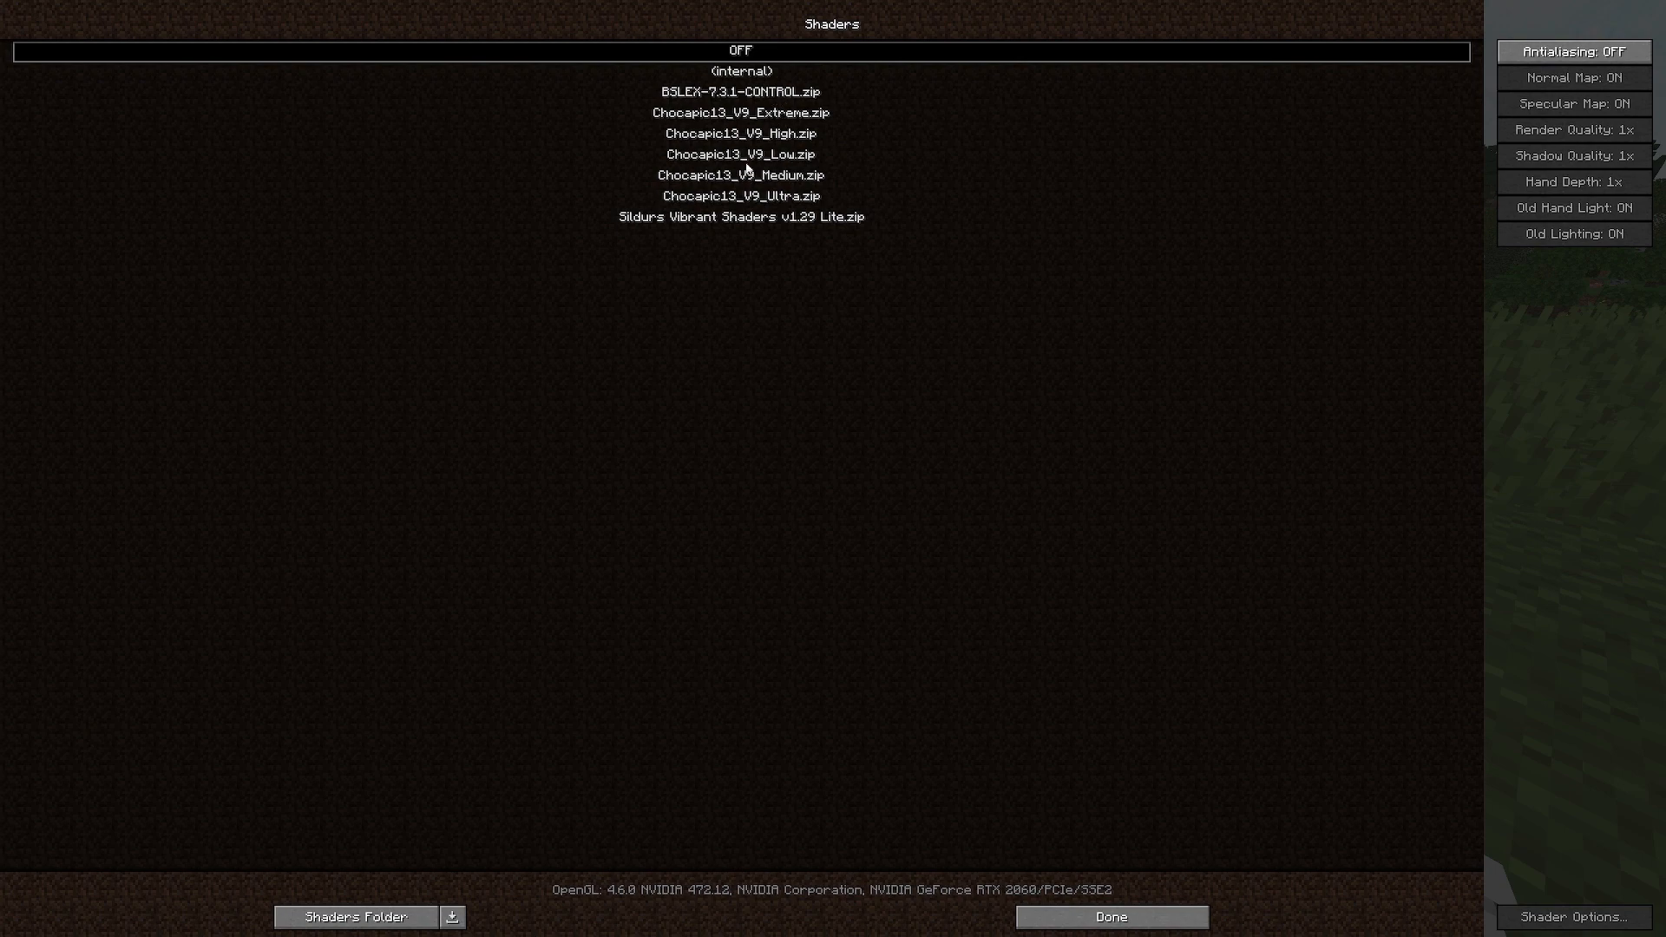
pyautogui.click(722, 218)
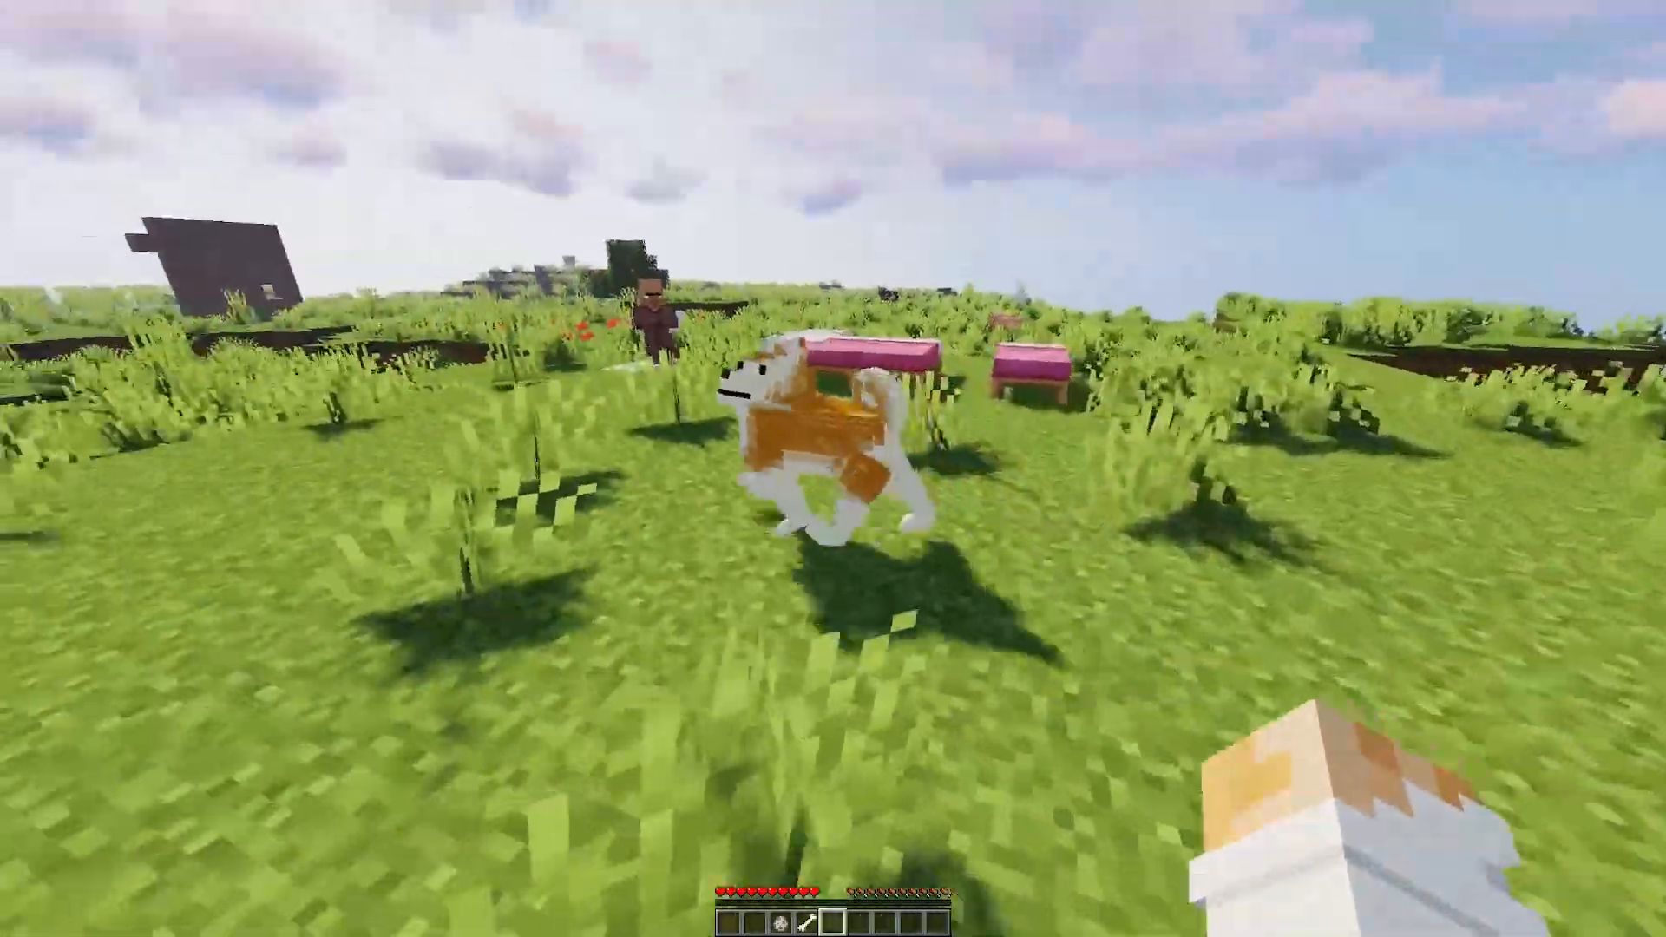
# - Examine the Akita wolf and its red collar under the shader lighting from several sides, making it sit and stand
pyautogui.press('w')
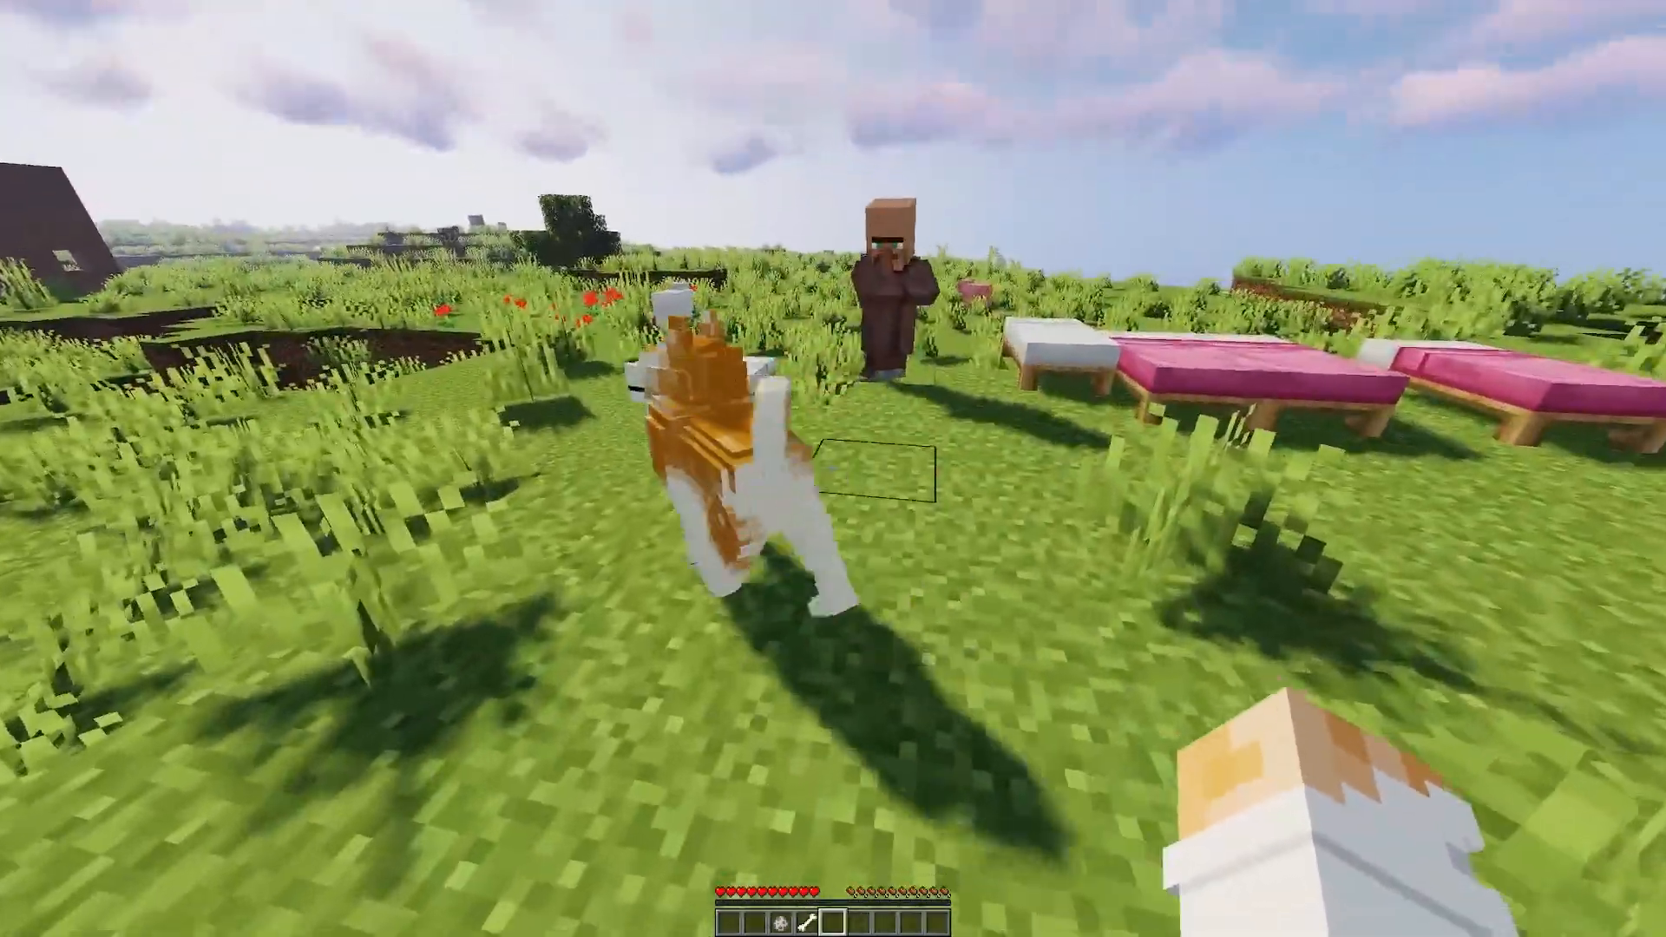
pyautogui.click(832, 469)
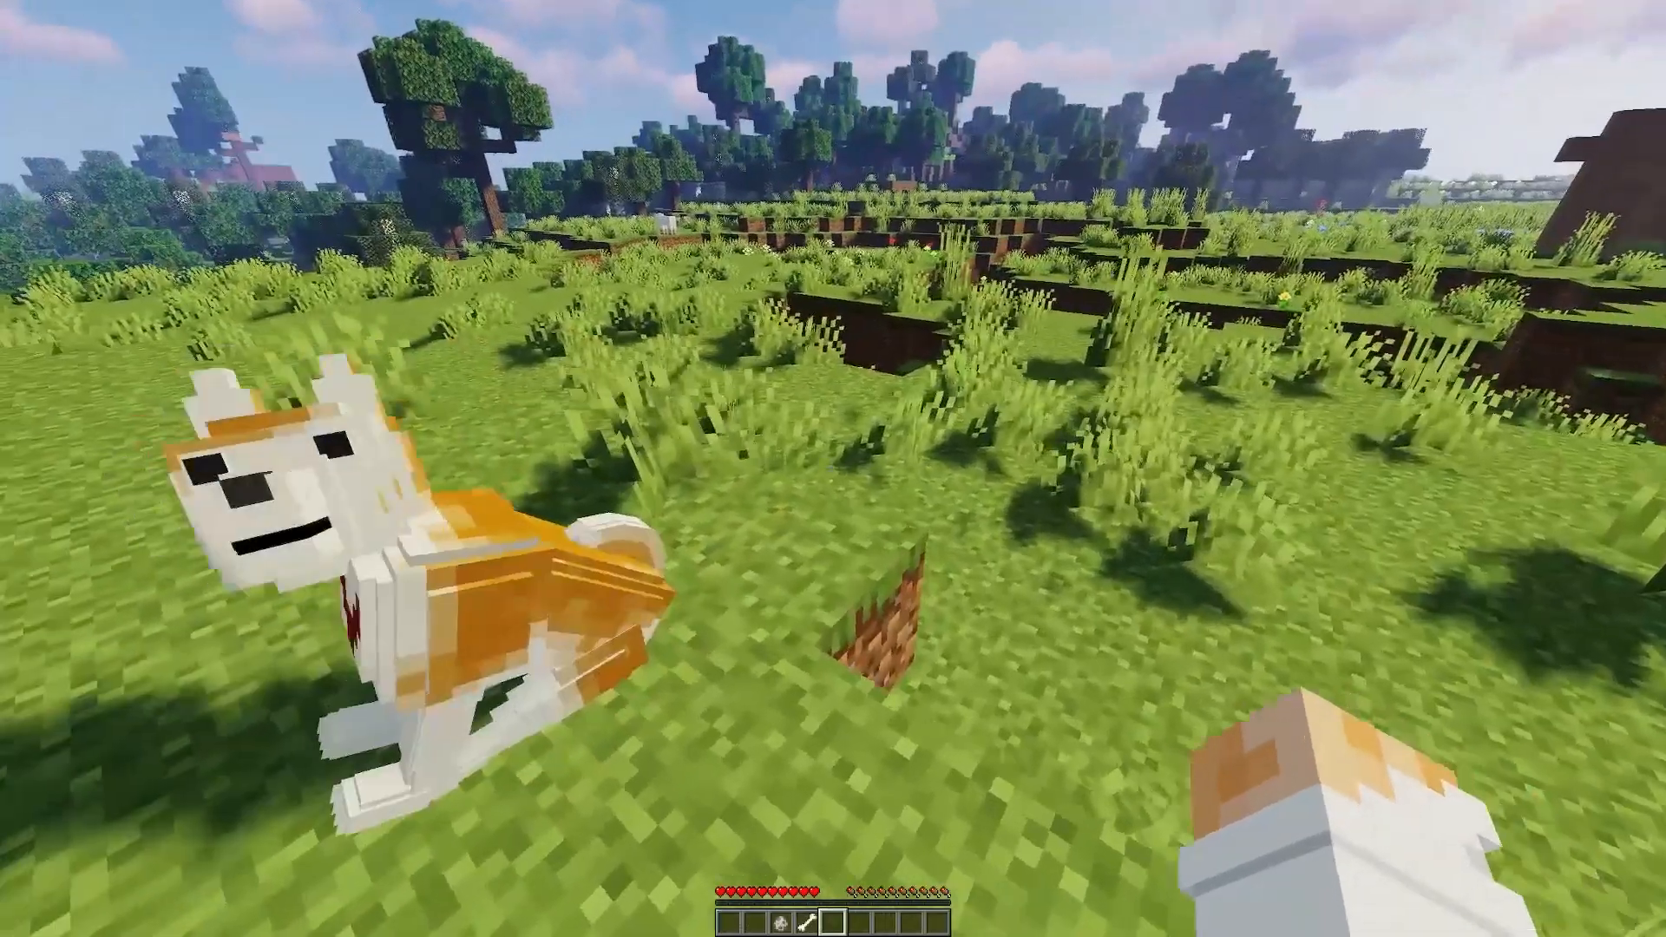
pyautogui.rightClick(832, 468)
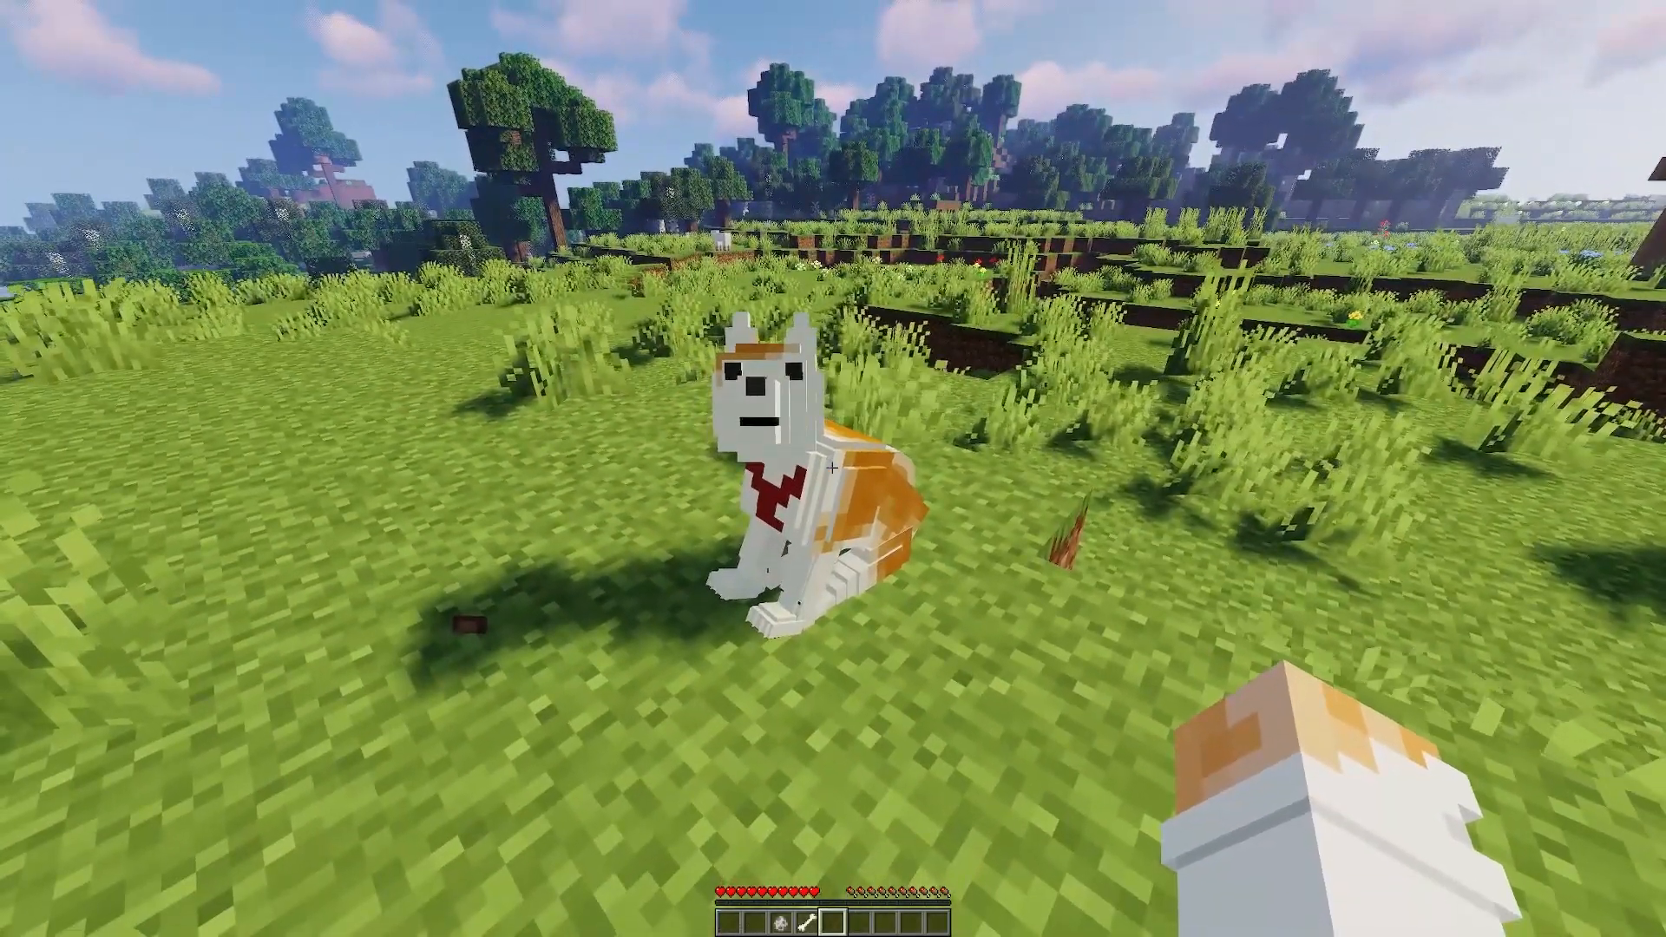
pyautogui.rightClick(832, 468)
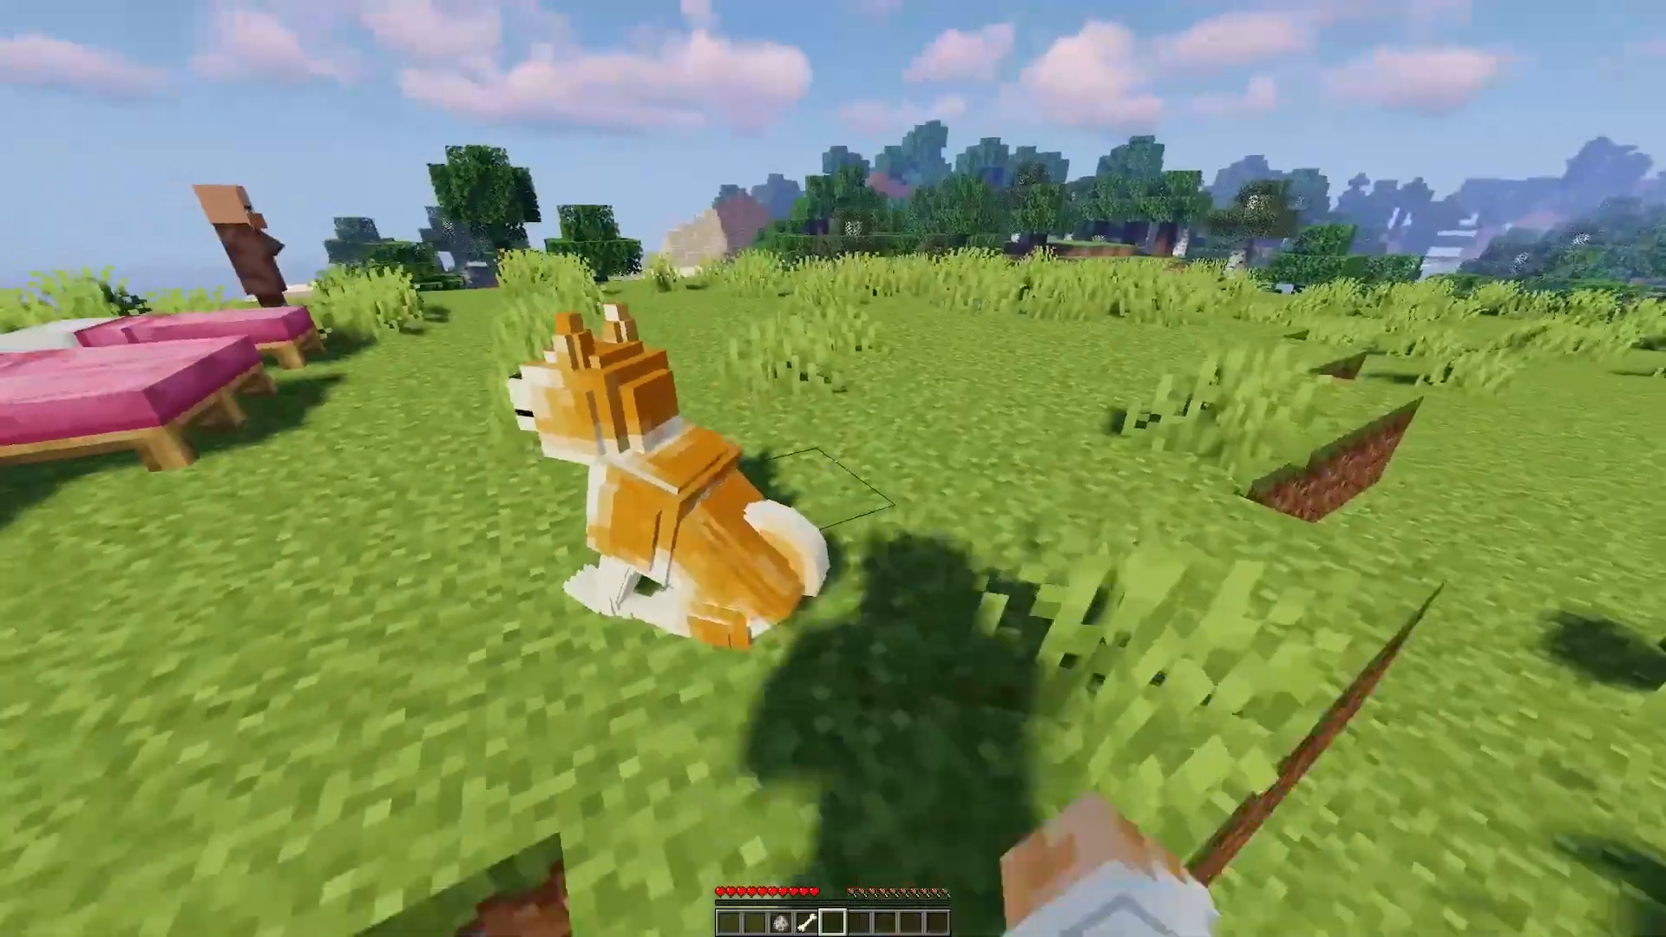
pyautogui.press('space')
pyautogui.rightClick(832, 468)
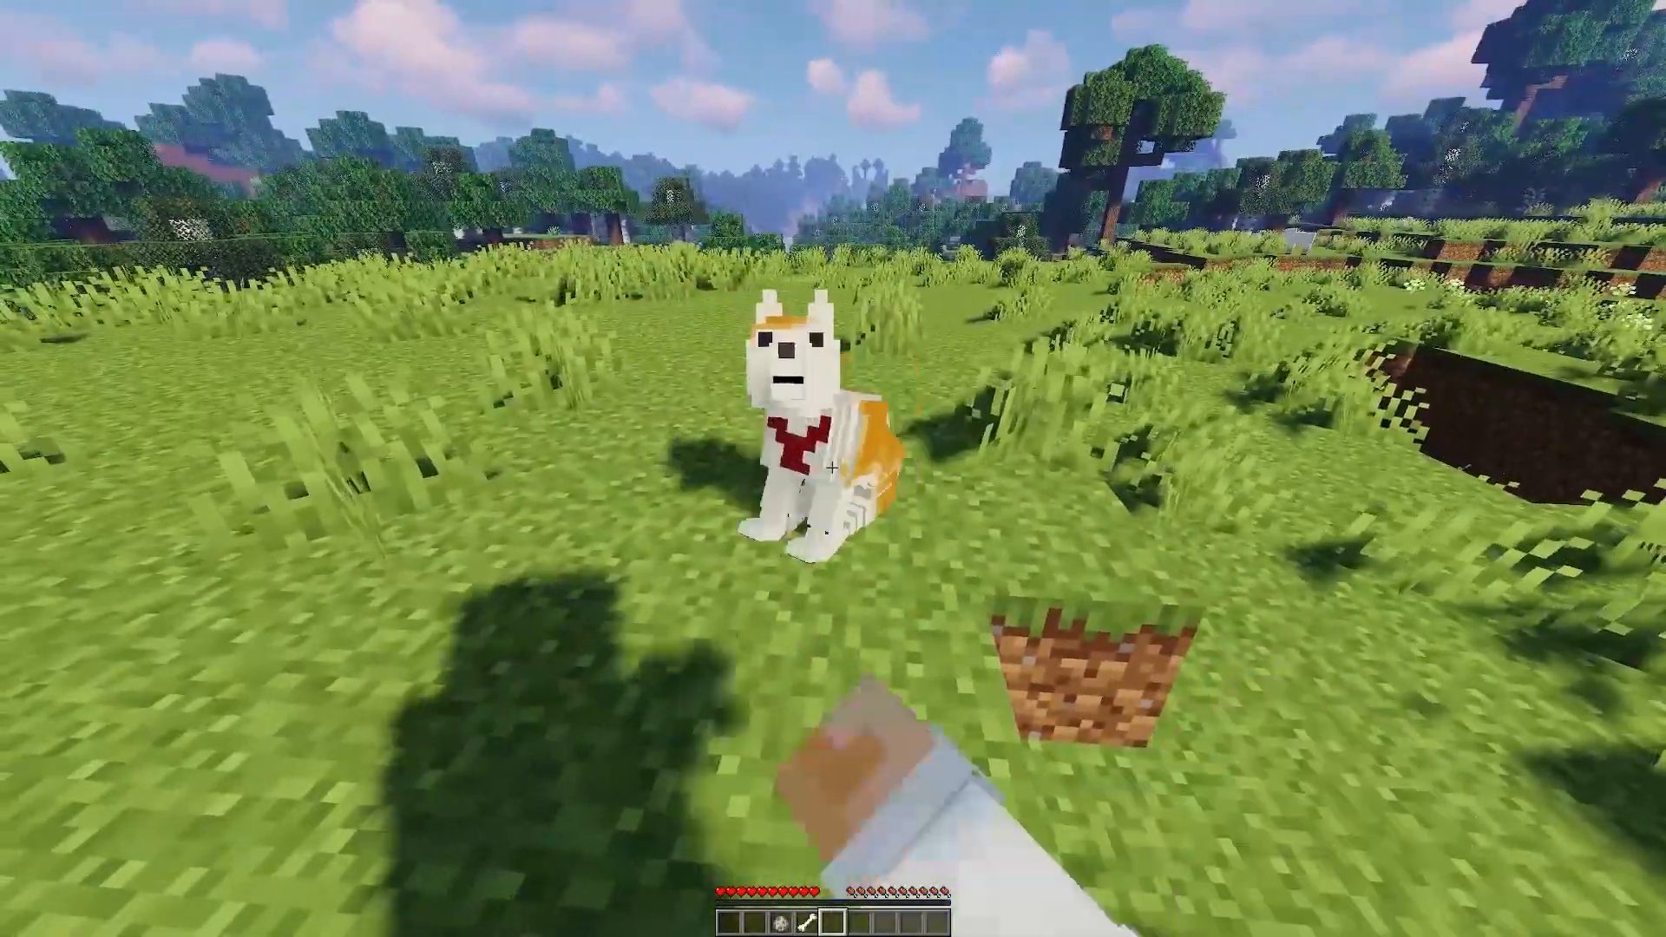
pyautogui.press('a')
pyautogui.press('d')
pyautogui.press('d')
pyautogui.press('a')
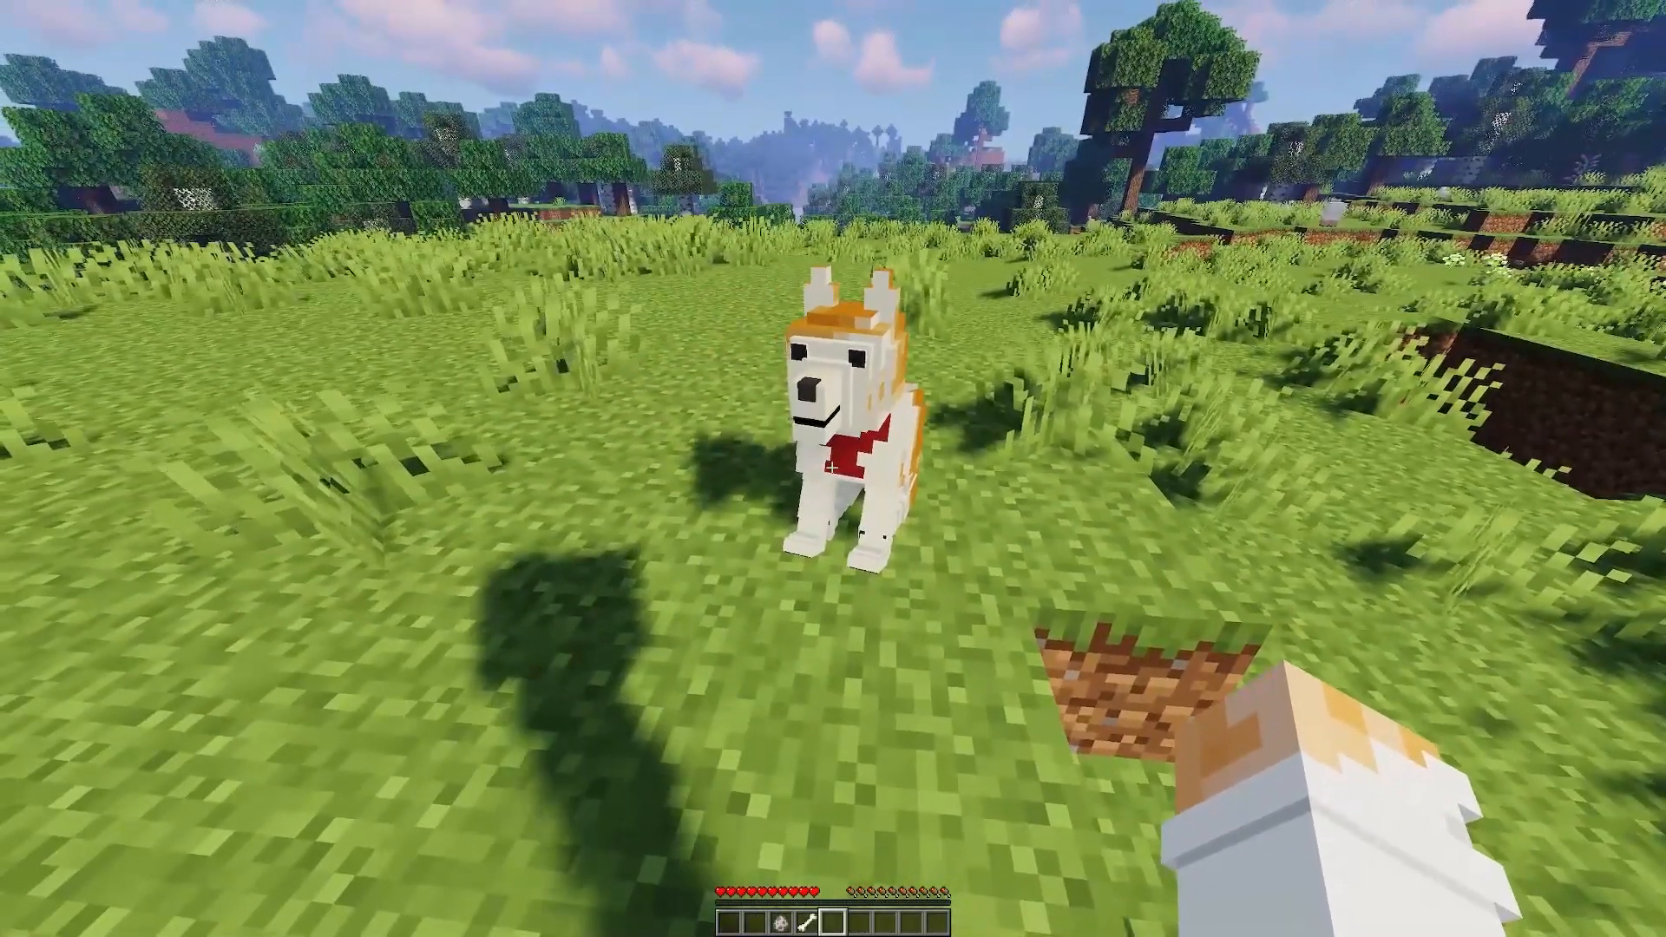